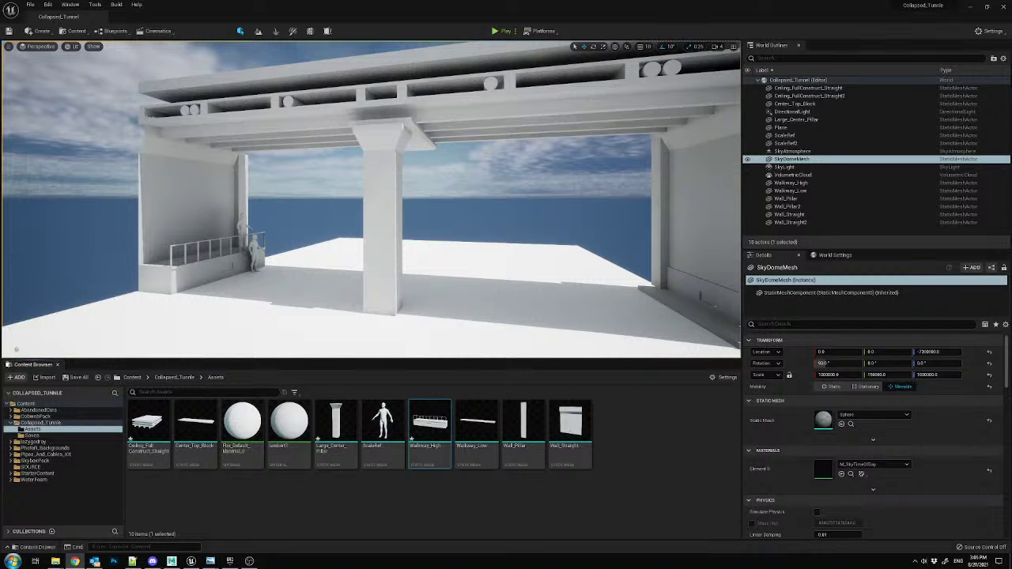
- Delete the extra human scale figure ScaleRef2 from the level, keeping ScaleRef in place
right_drag(442, 175, 437, 170)
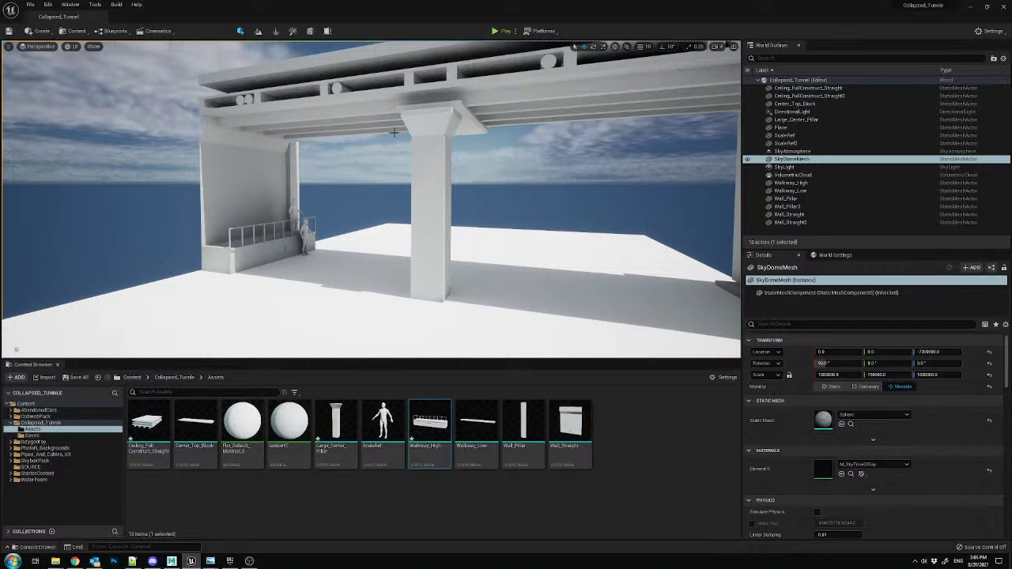
key(w)
mouse_move(394, 185)
right_down()
mouse_move(366, 182)
mouse_move(399, 194)
right_up()
key(s)
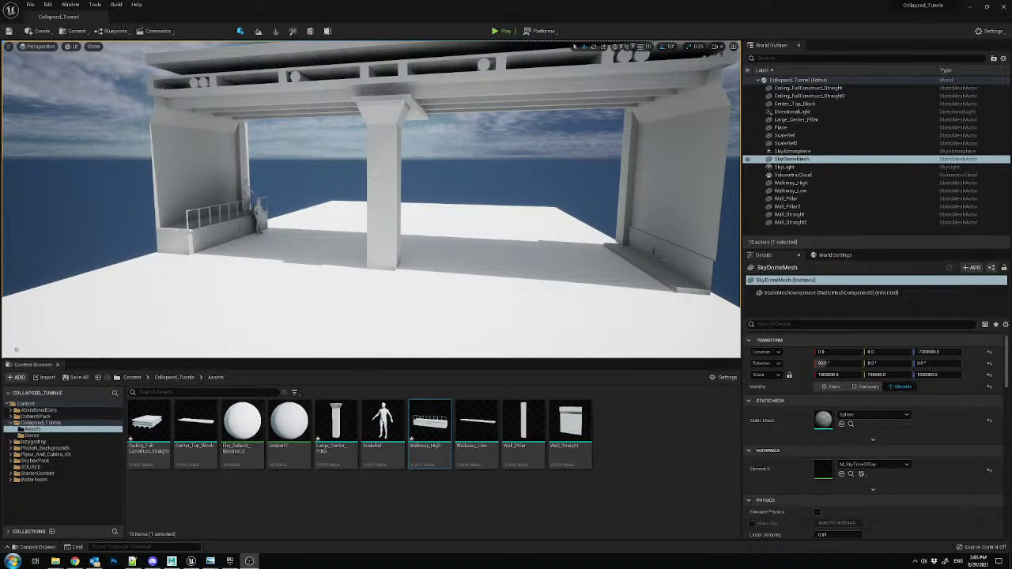
right_drag(416, 171, 424, 208)
key(w)
click(392, 198)
key(Delete)
key(s)
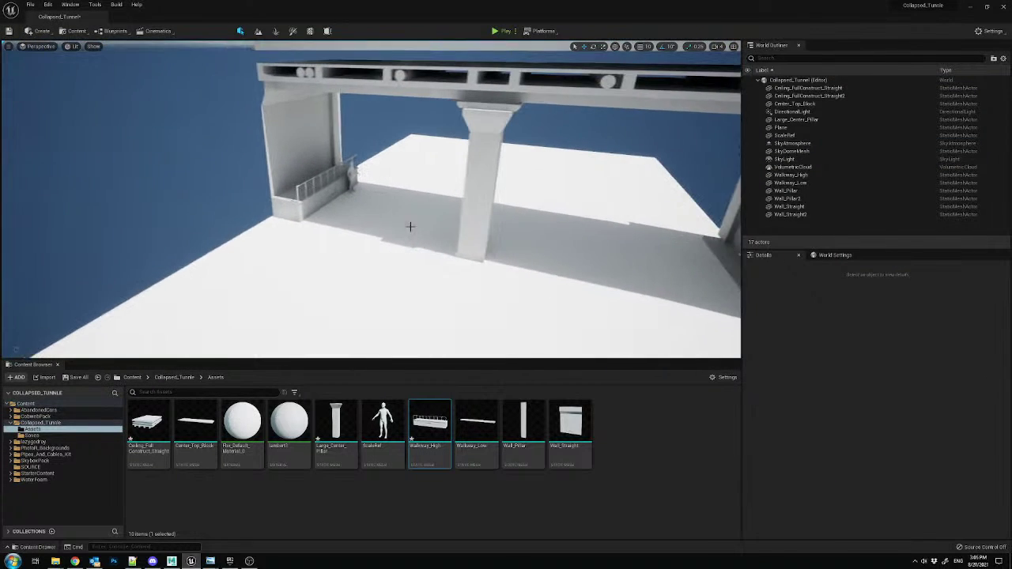
right_drag(542, 152, 553, 130)
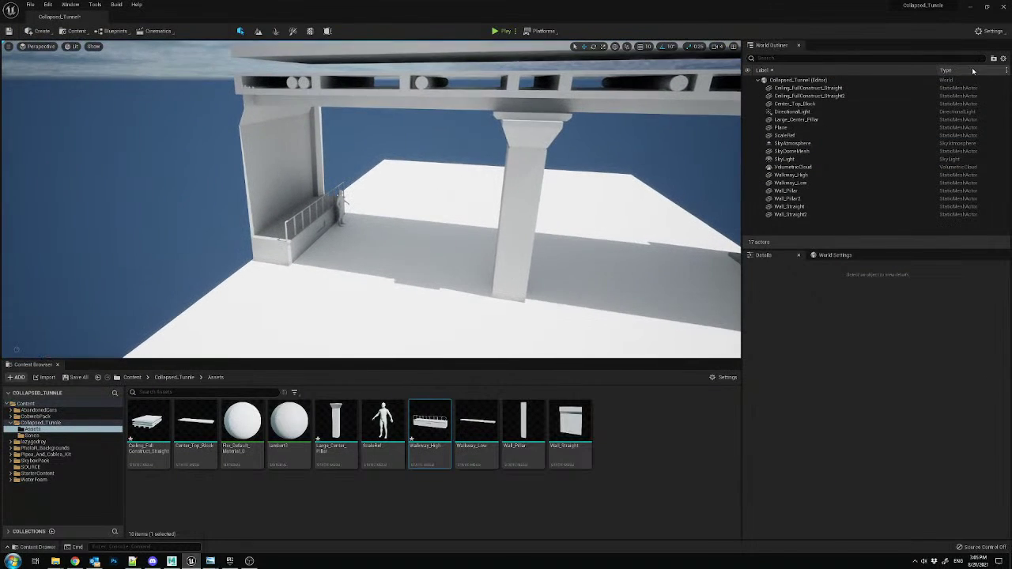
- Rename the ground Plane actor as Floor
click(800, 88)
shift+click(789, 214)
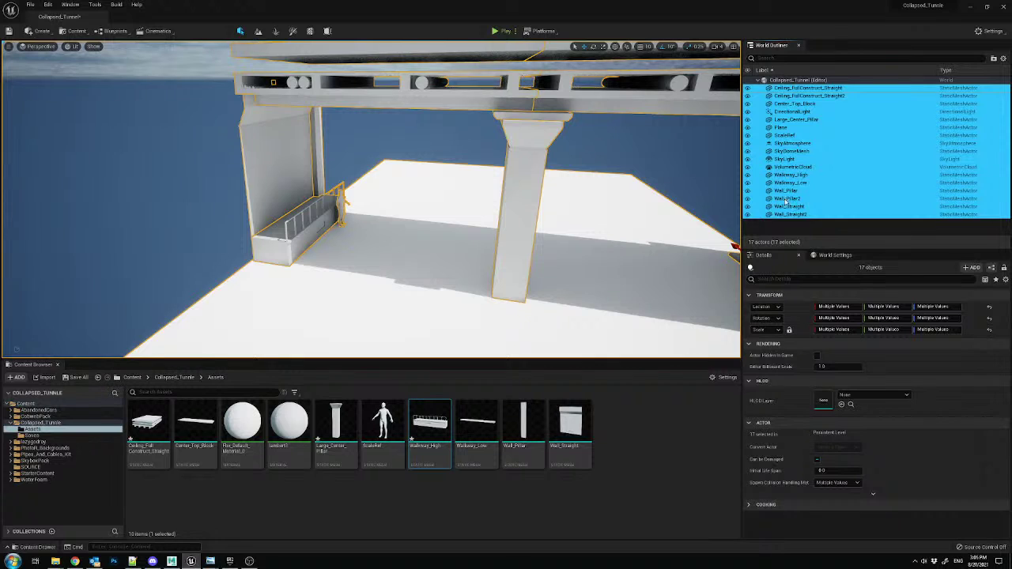
click(783, 128)
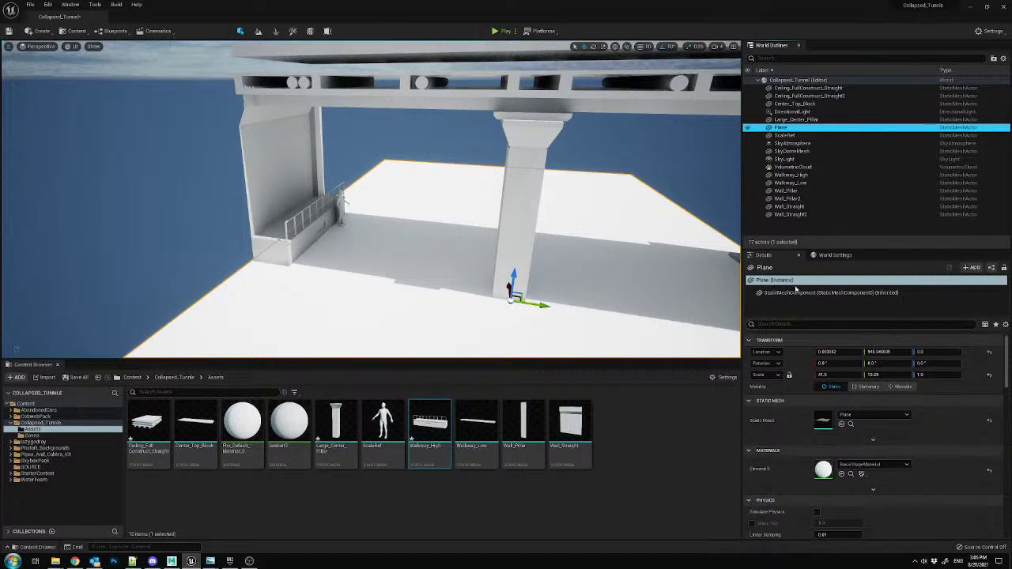
key(F2)
text(Floor)
key(Return)
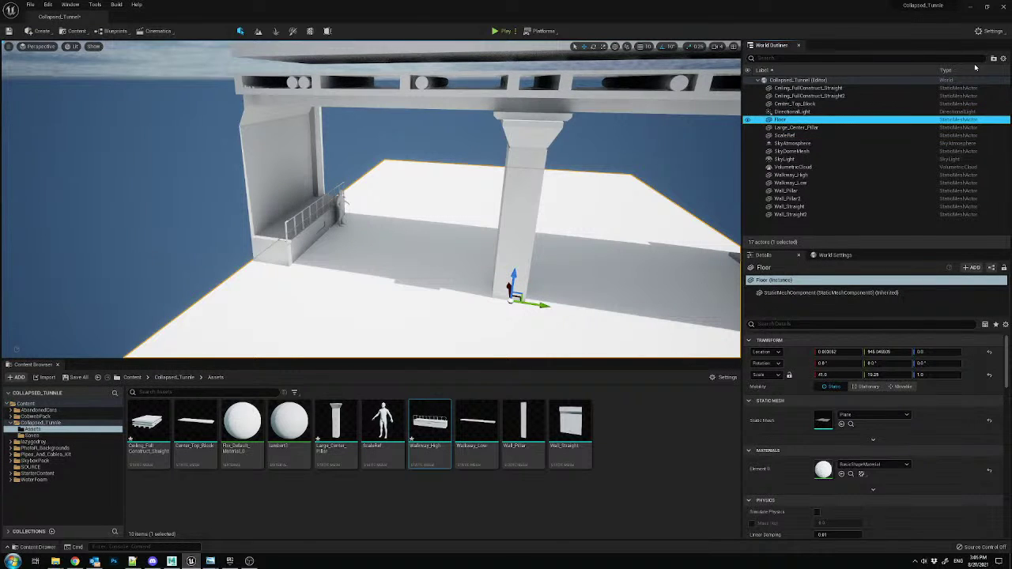
- Group the floor, ceiling, pillar, walkway and wall actors, without lights, sky actors or ScaleRef, into a new folder named Chunk_A
click(806, 87)
shift+click(799, 214)
ctrl+click(791, 167)
ctrl+click(785, 159)
ctrl+click(787, 151)
ctrl+click(785, 143)
ctrl+click(785, 136)
ctrl+click(784, 135)
ctrl+click(784, 135)
ctrl+click(787, 111)
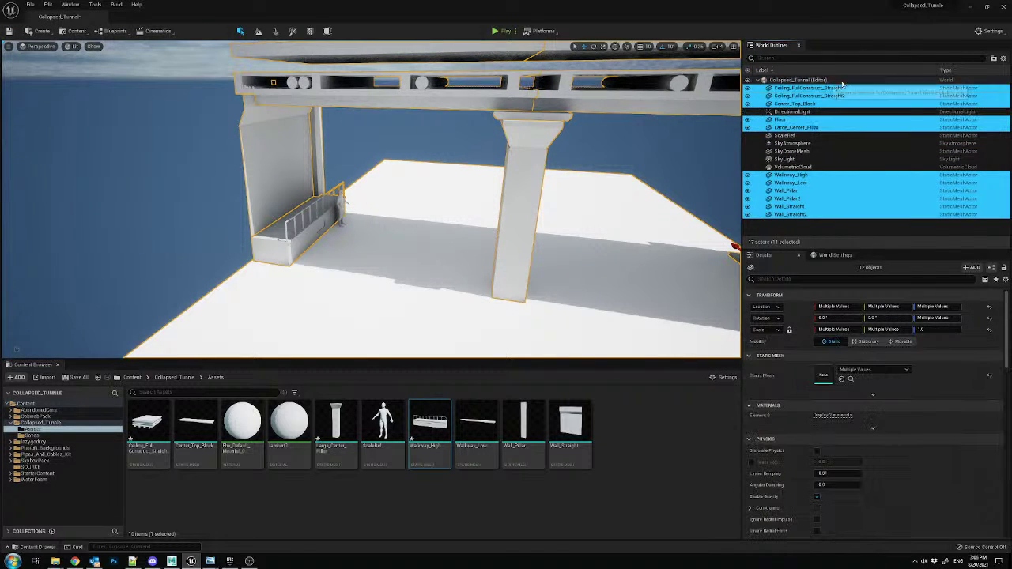
click(994, 58)
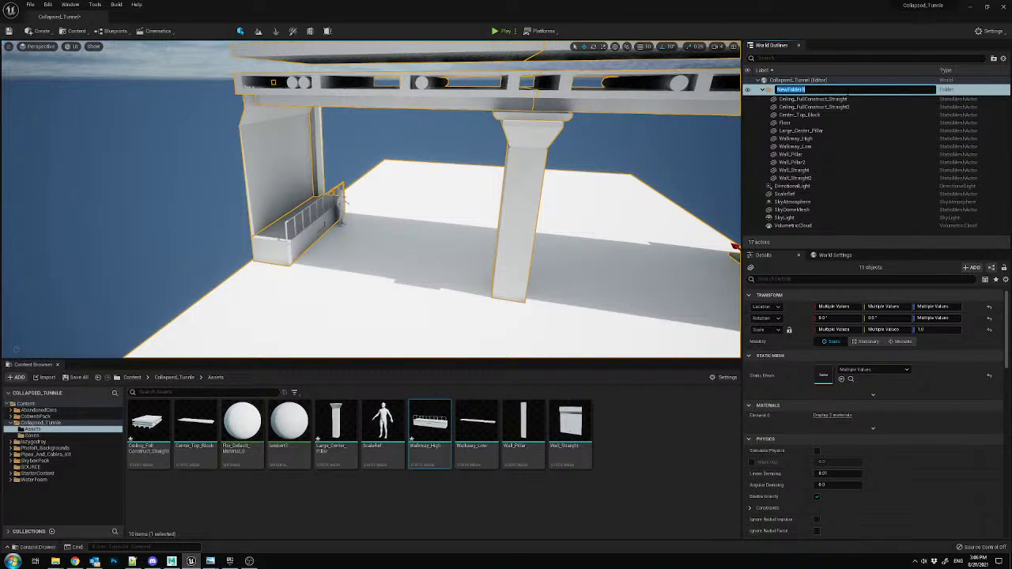
text(Chunk_A)
key(Return)
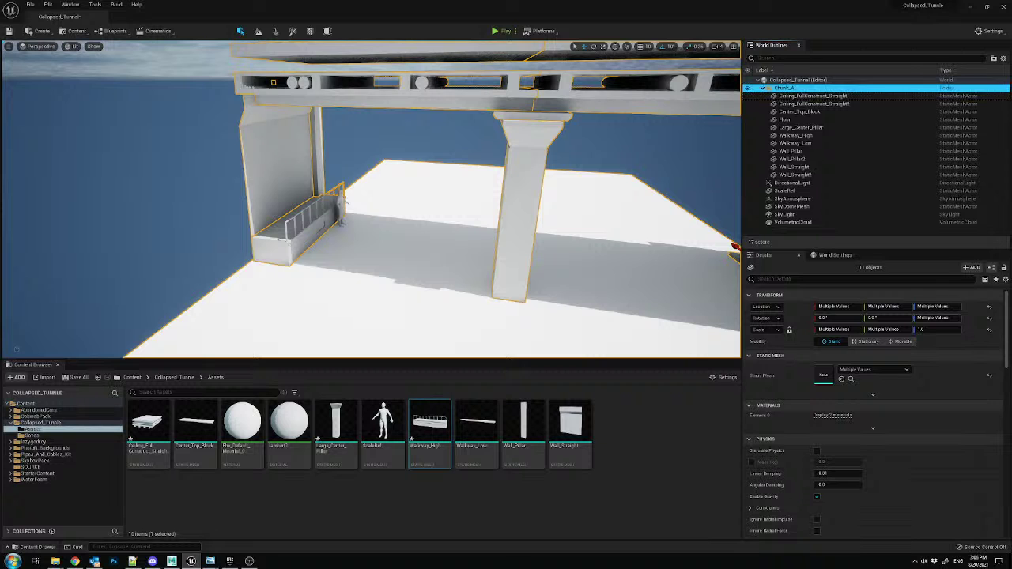
- Try duplicating the Chunk_A pieces beside the original, and delete the copies and the extra Chunk_A1 folder
key(alt+Tab)
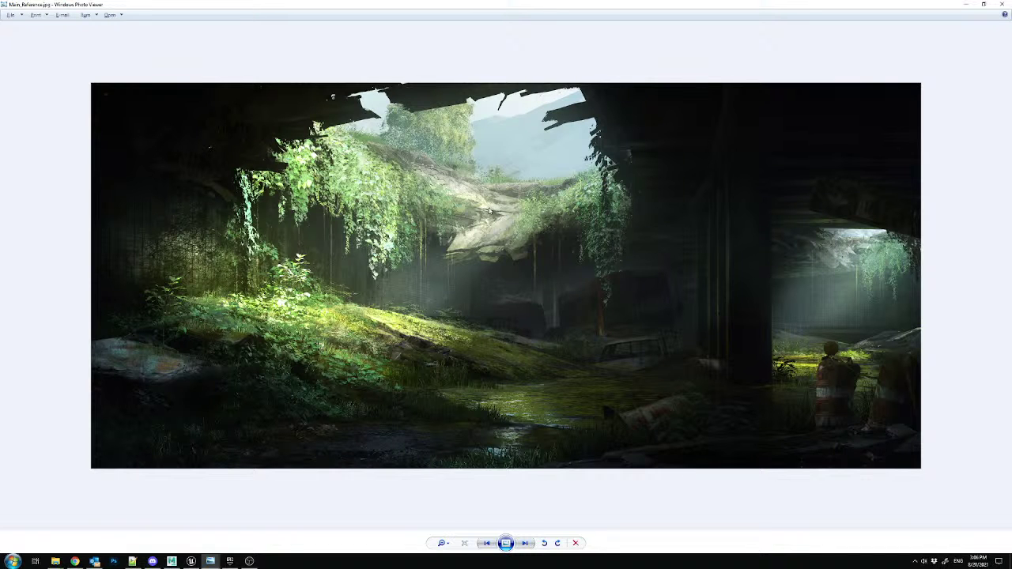
key(alt+Tab)
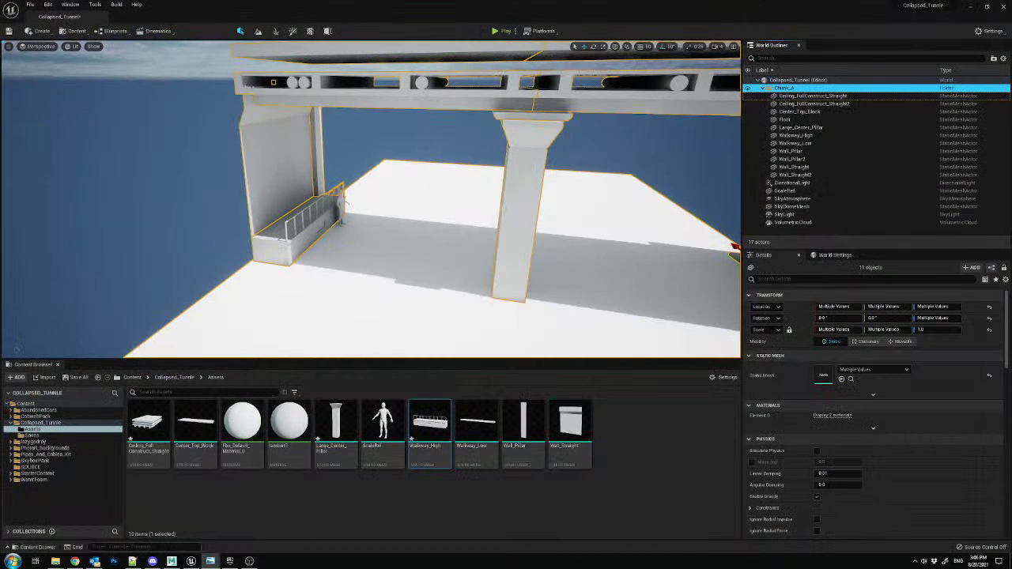
right_drag(372, 197, 348, 234)
scroll(317, 261, up, 5)
alt+drag(299, 287, 499, 288)
key(Delete)
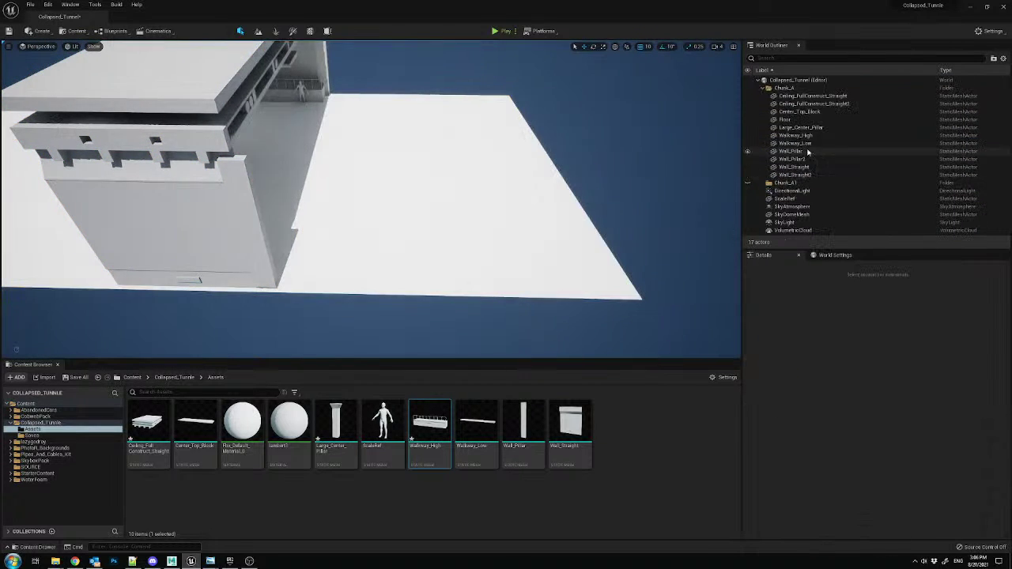
click(767, 89)
click(764, 88)
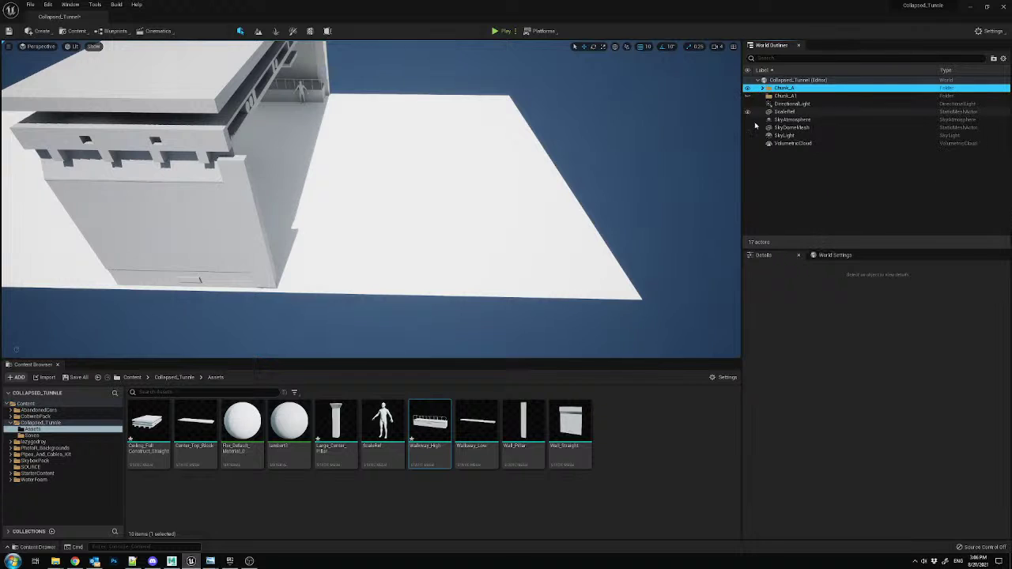
click(775, 97)
key(Delete)
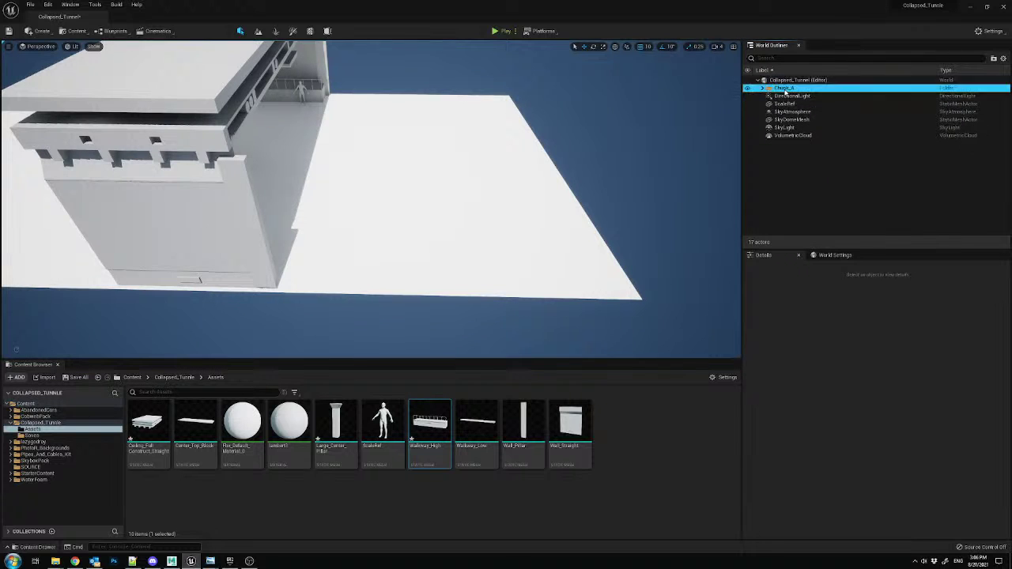
- Try duplicating all immediate children of Chunk_A, floor included, one section along the tunnel, and undo the copy
click(763, 88)
right_click(779, 89)
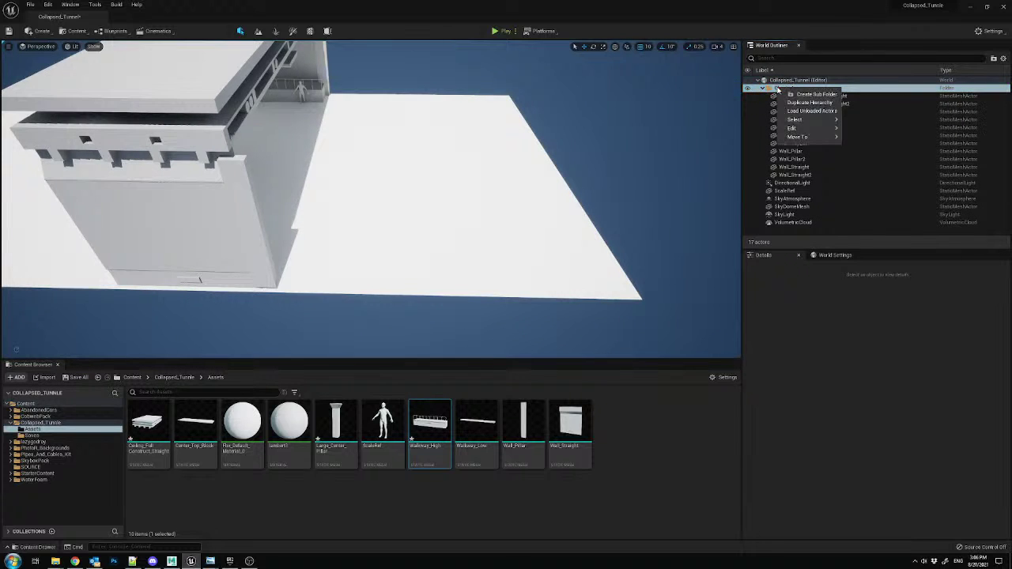
mouse_move(792, 120)
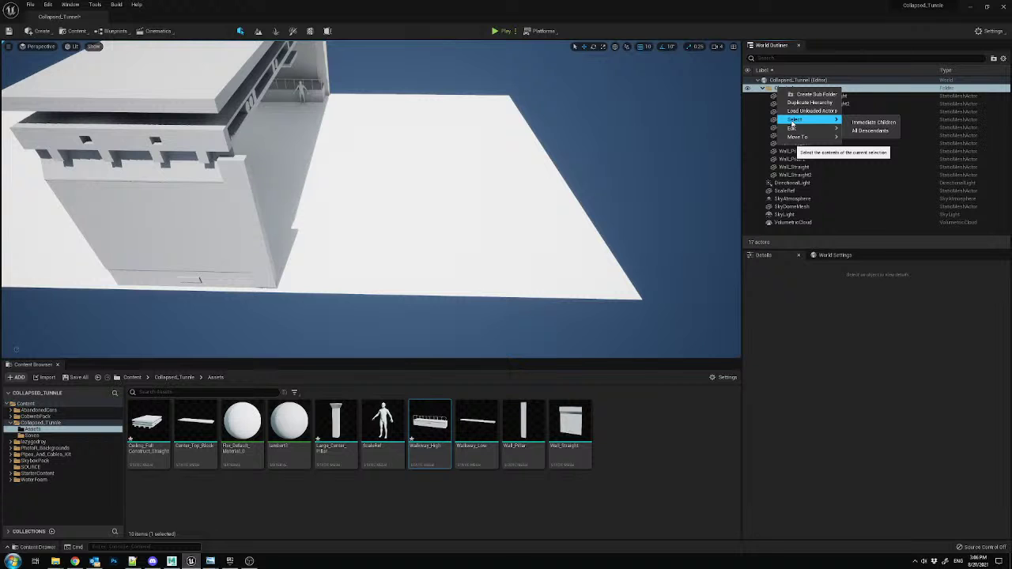
click(874, 122)
mouse_move(404, 271)
right_down()
mouse_move(391, 269)
mouse_move(405, 271)
right_up()
alt+drag(360, 302, 538, 305)
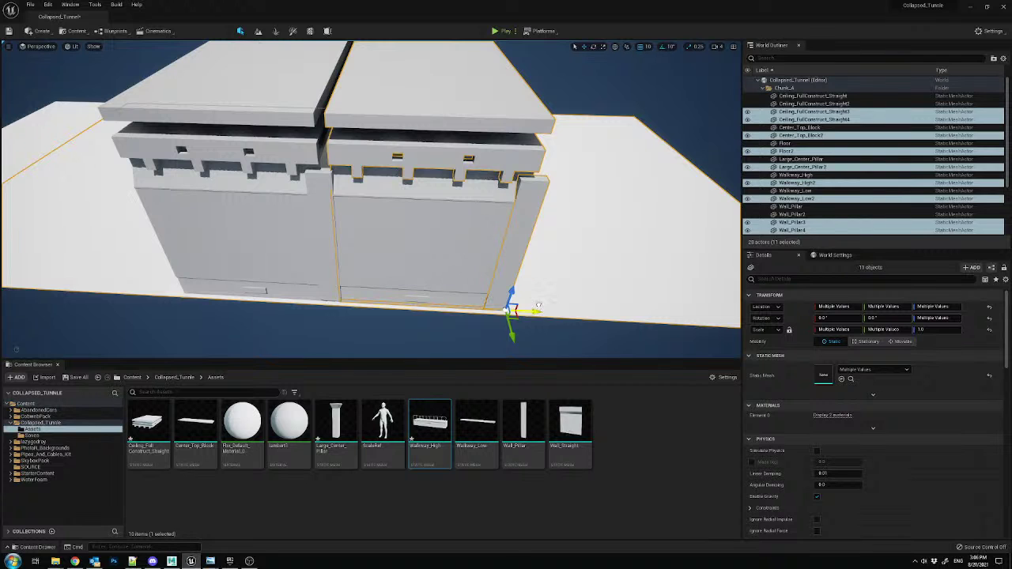
key(ctrl+z)
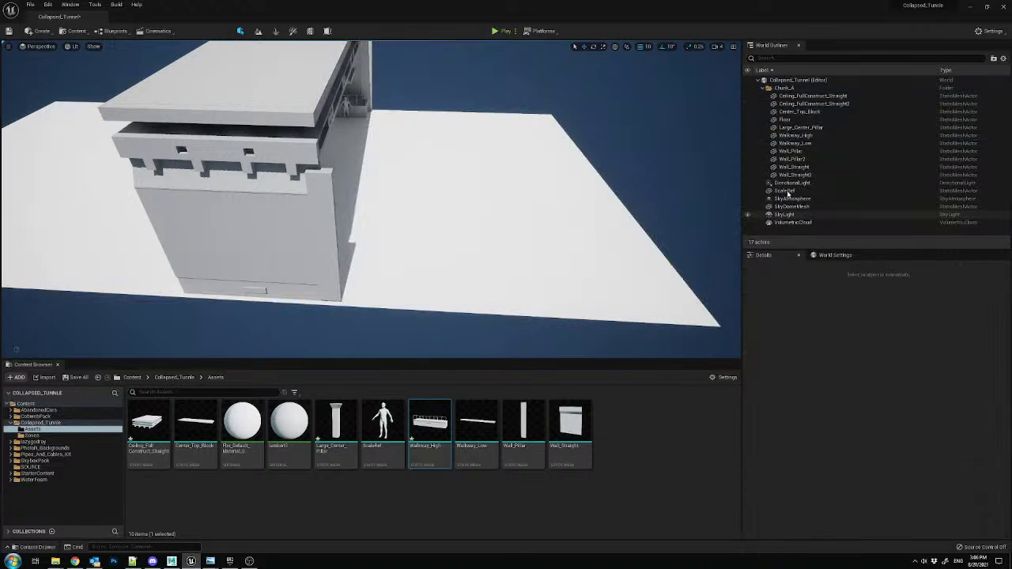
- Move the Floor actor out of the Chunk_A folder to the top level of the outliner
click(787, 120)
drag(788, 124, 792, 228)
click(783, 88)
double_click(783, 87)
click(763, 87)
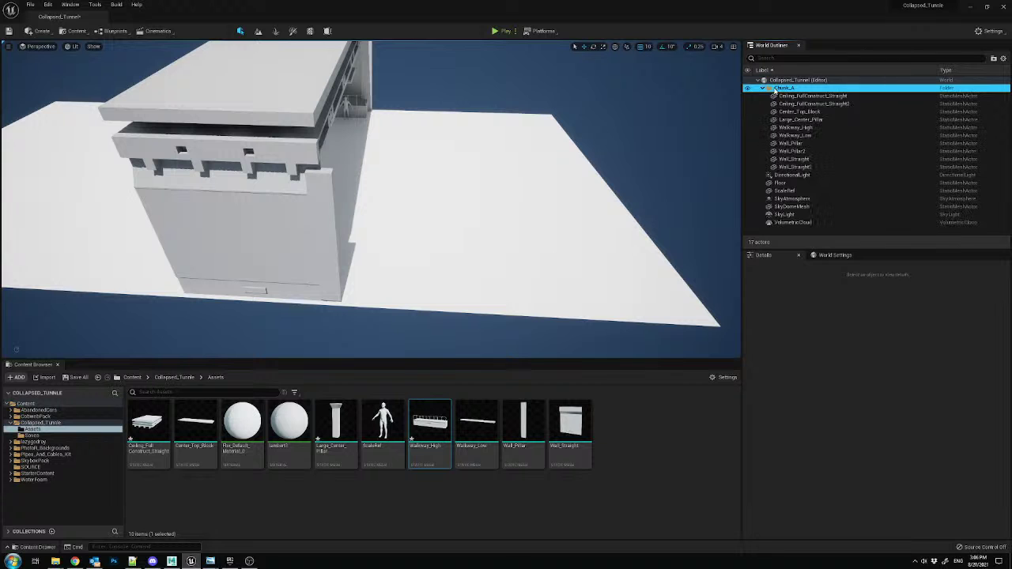
- Duplicate the immediate children of Chunk_A and place the copy directly against the end of the original tunnel section
right_click(784, 89)
mouse_move(812, 121)
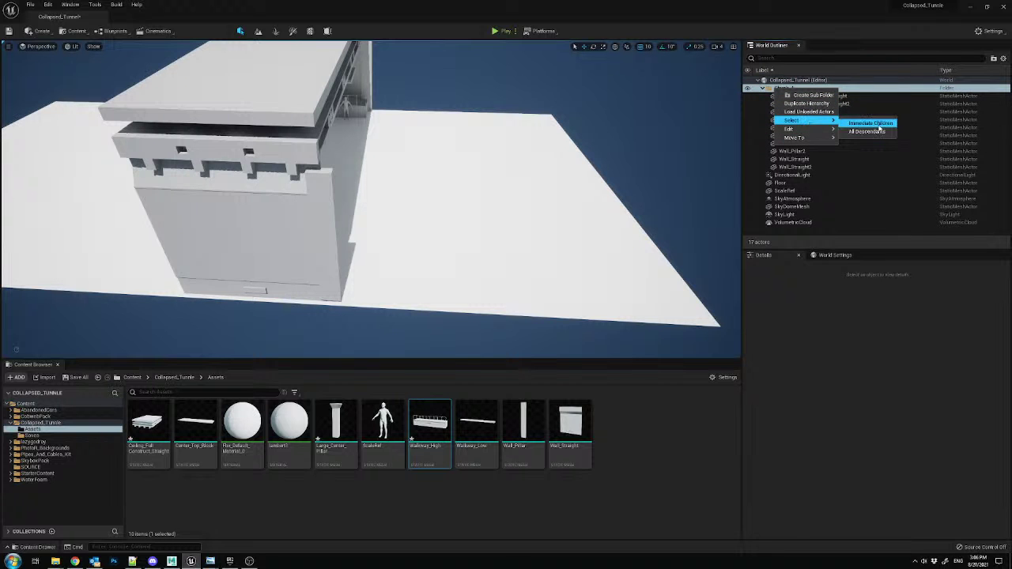
click(870, 123)
right_drag(422, 241, 423, 241)
key(ctrl+d)
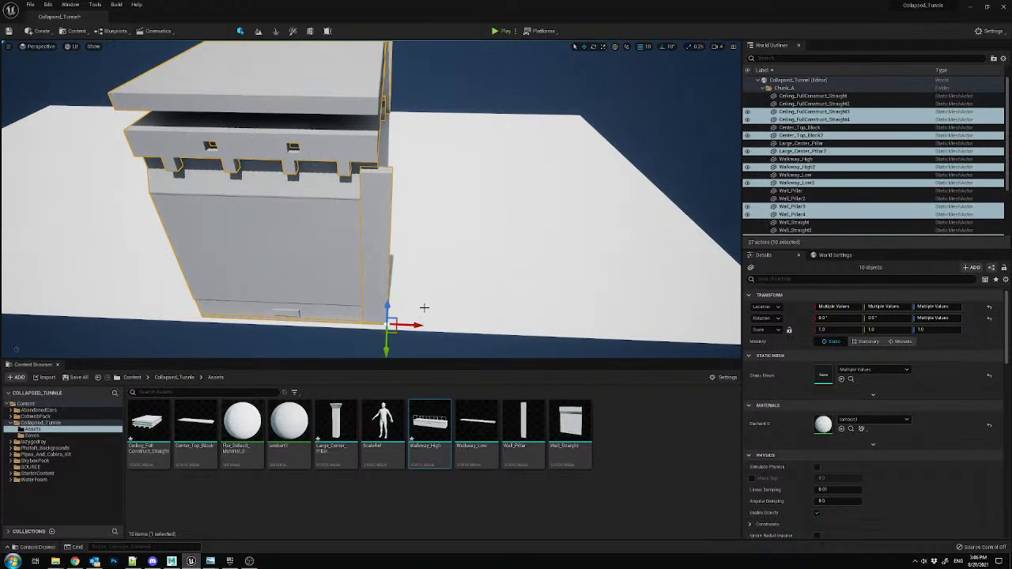
drag(420, 324, 602, 332)
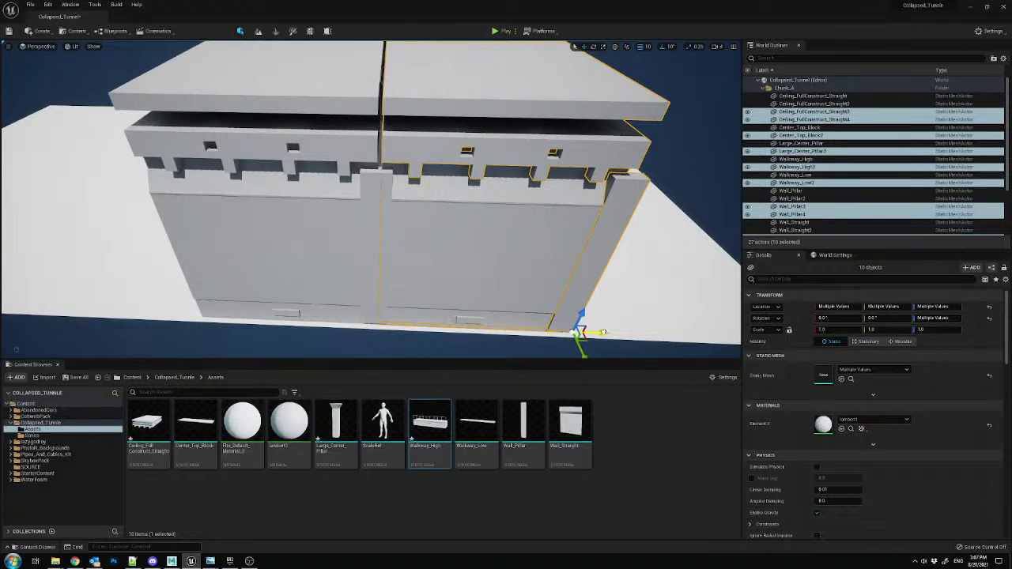
- Duplicate the tunnel section three more times, adding one at the same end and two at the opposite end
right_drag(465, 215, 465, 215)
alt+drag(432, 322, 616, 333)
right_drag(616, 332, 616, 333)
alt+drag(668, 268, 299, 261)
right_drag(392, 239, 392, 240)
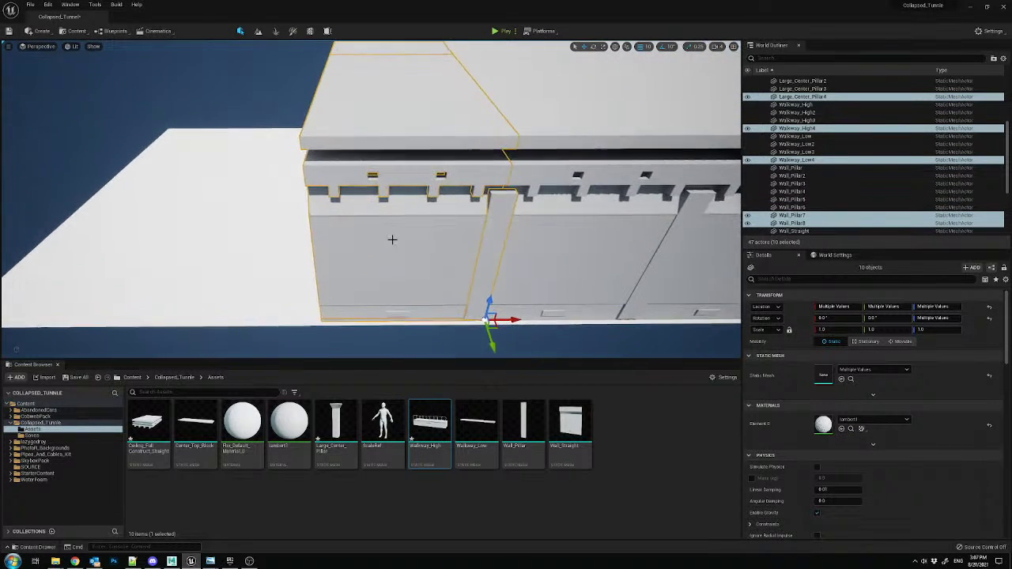
drag(513, 319, 359, 308)
- Examine the extended tunnel's interior and pillar spacing, comparing it with the Main_Reference.jpg image in Windows Photo Viewer
right_drag(361, 304, 362, 304)
key(w)
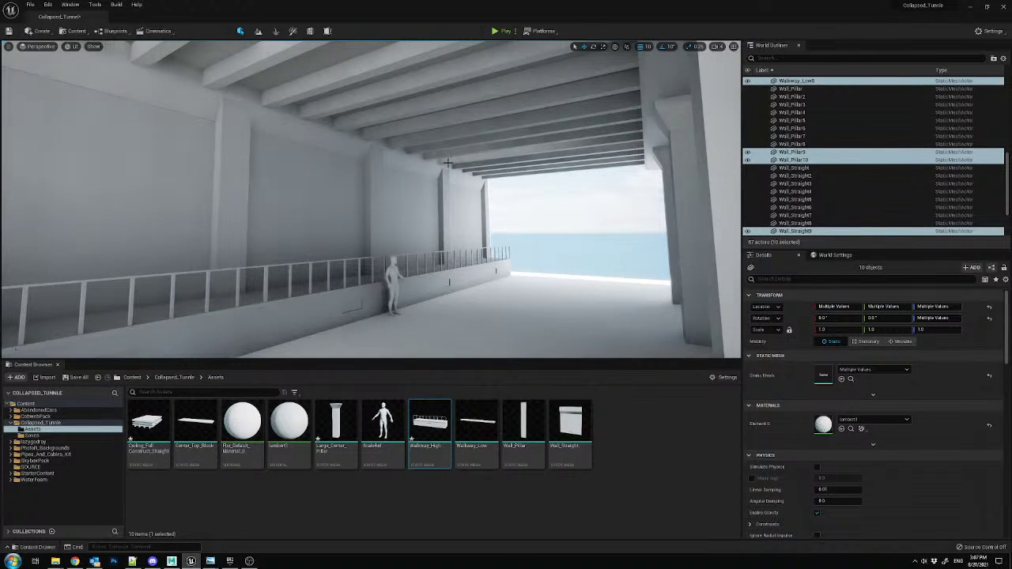
right_drag(465, 134, 465, 135)
key(alt+Tab)
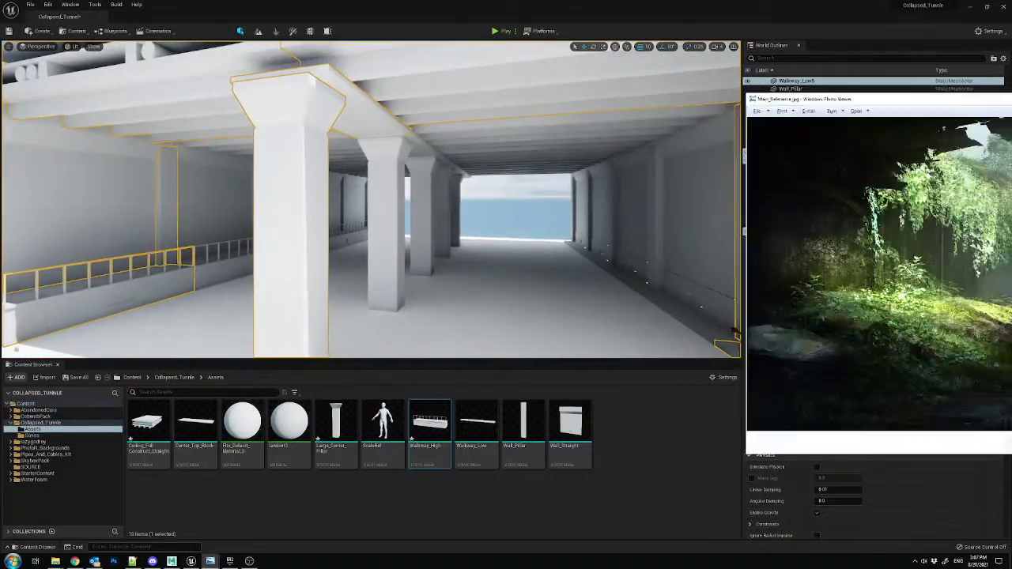
scroll(687, 290, up, 3)
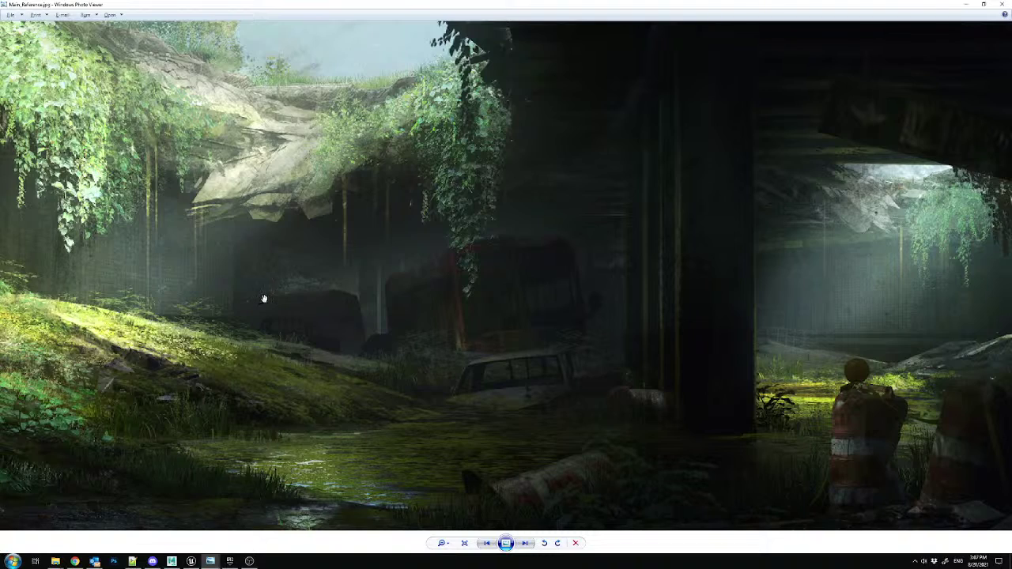
scroll(266, 297, down, 3)
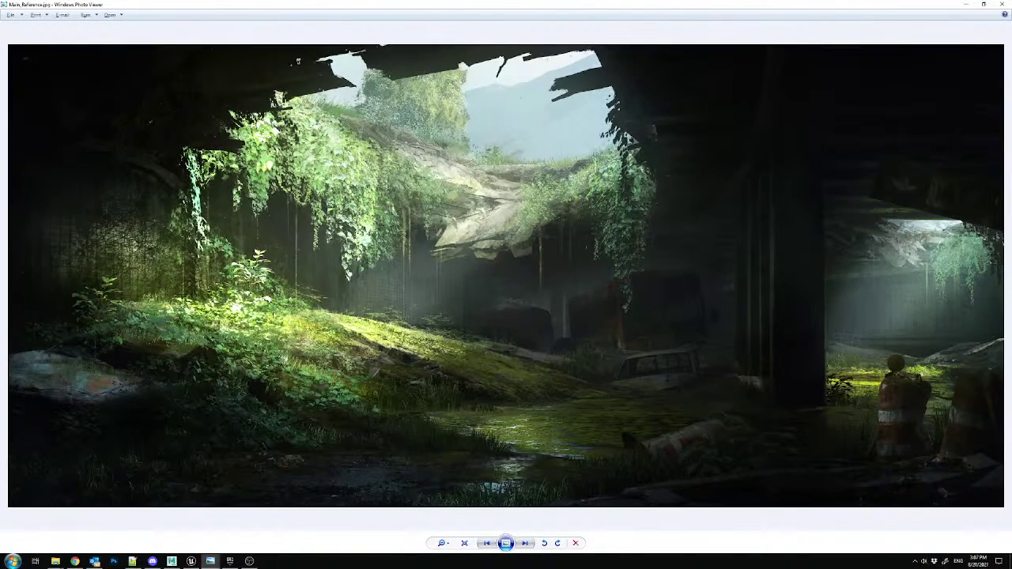
click(966, 4)
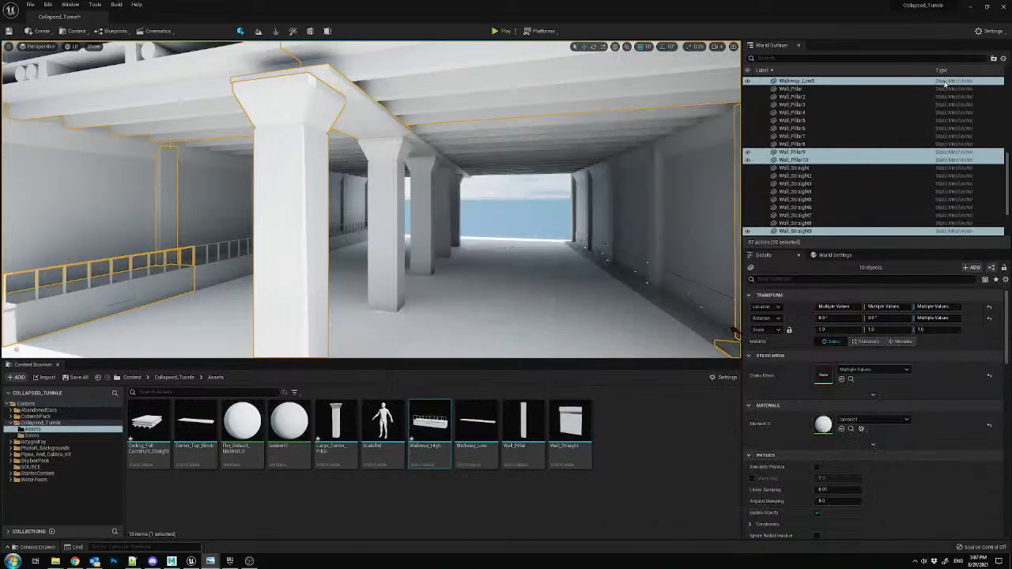
right_drag(372, 199, 531, 139)
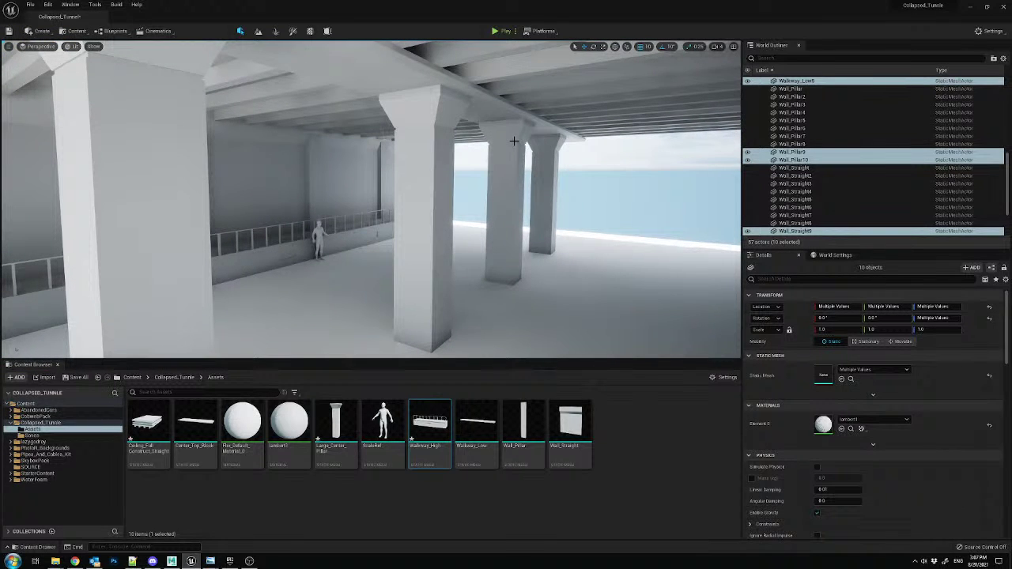
right_drag(477, 136, 439, 139)
key(alt+Tab)
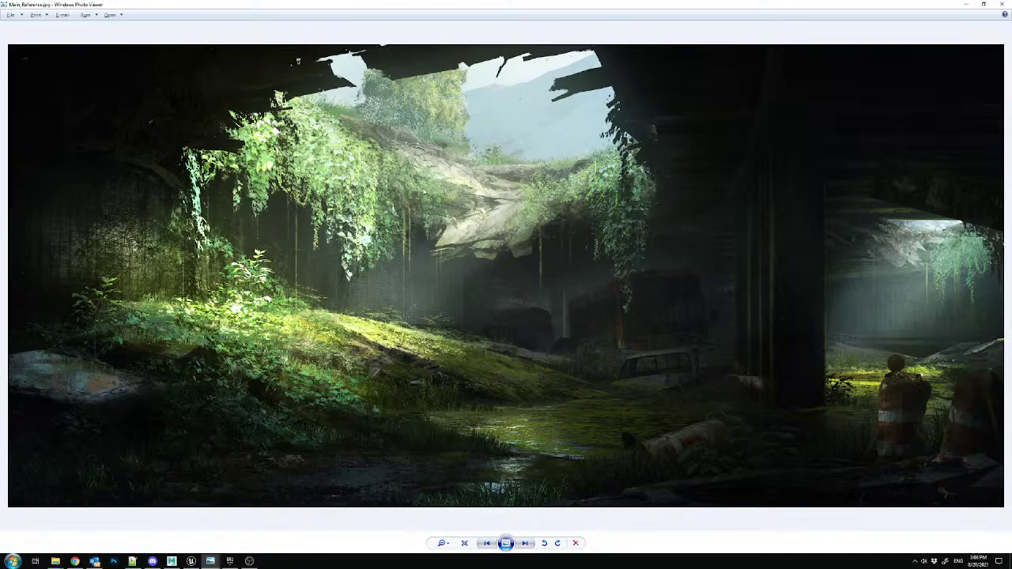
key(alt+Tab)
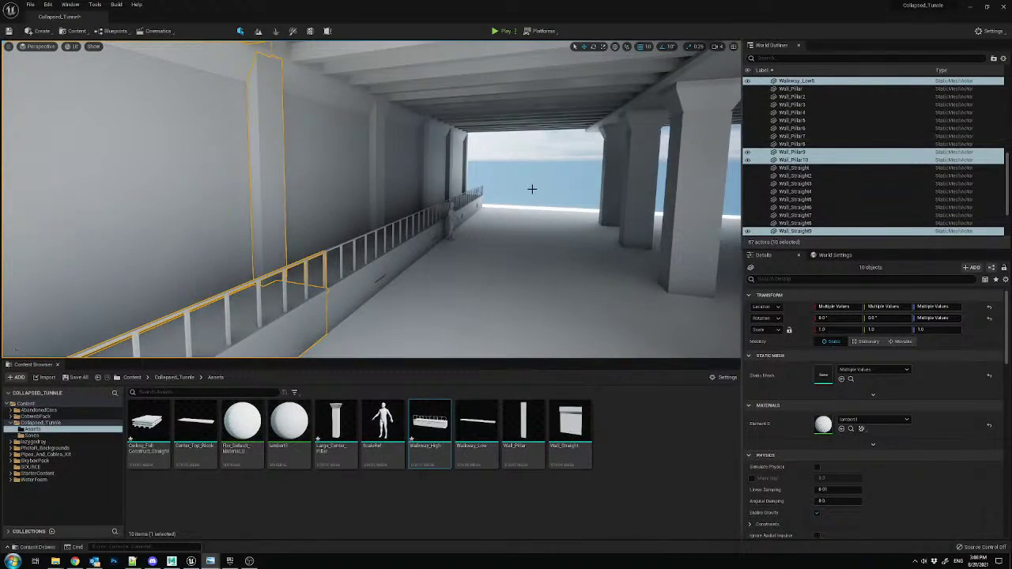
right_drag(533, 190, 522, 189)
right_drag(464, 158, 463, 129)
- Try repositioning the large center pillars along the tunnel, and undo the moves
click(464, 129)
right_drag(464, 194, 414, 238)
ctrl+click(463, 194)
click(415, 237)
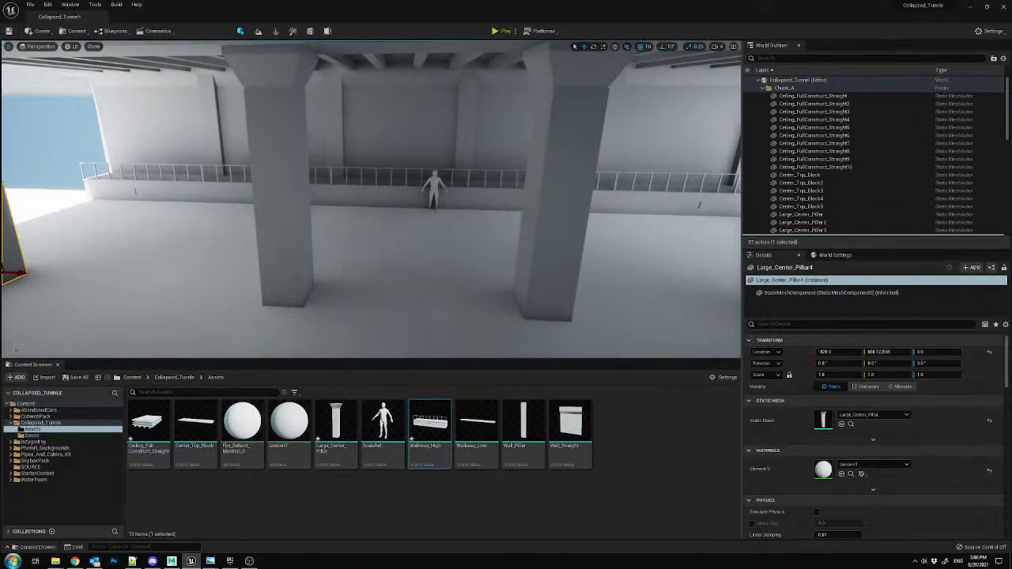
click(328, 273)
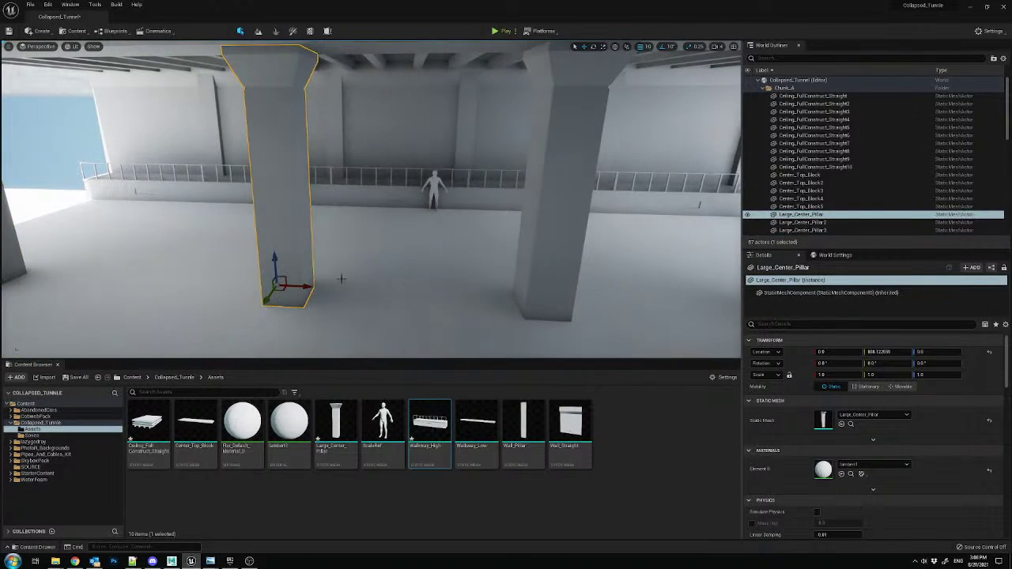
right_drag(328, 273, 348, 155)
key(ctrl+z)
key(ctrl+z)
key(ctrl+z)
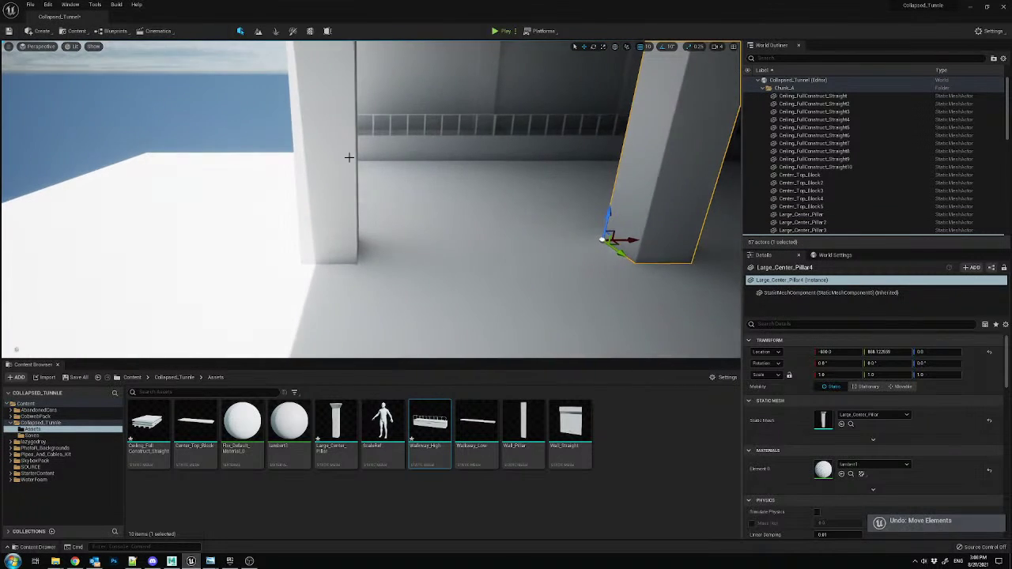
click(39, 30)
mouse_move(71, 64)
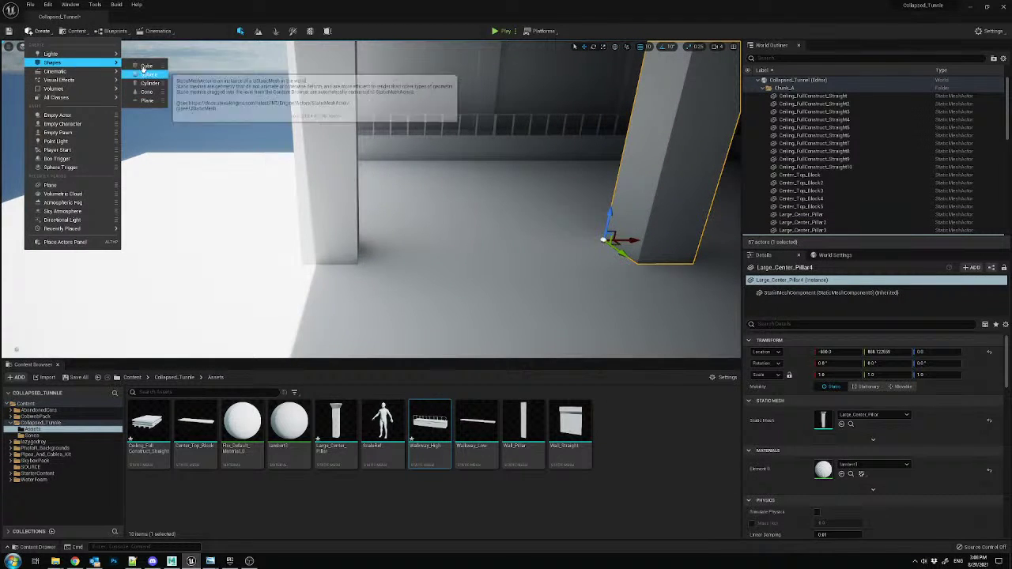
click(148, 73)
key(ctrl+z)
- Add a Cube shape on the floor beside the large center pillar and consult the Main_Reference.jpg image
click(39, 31)
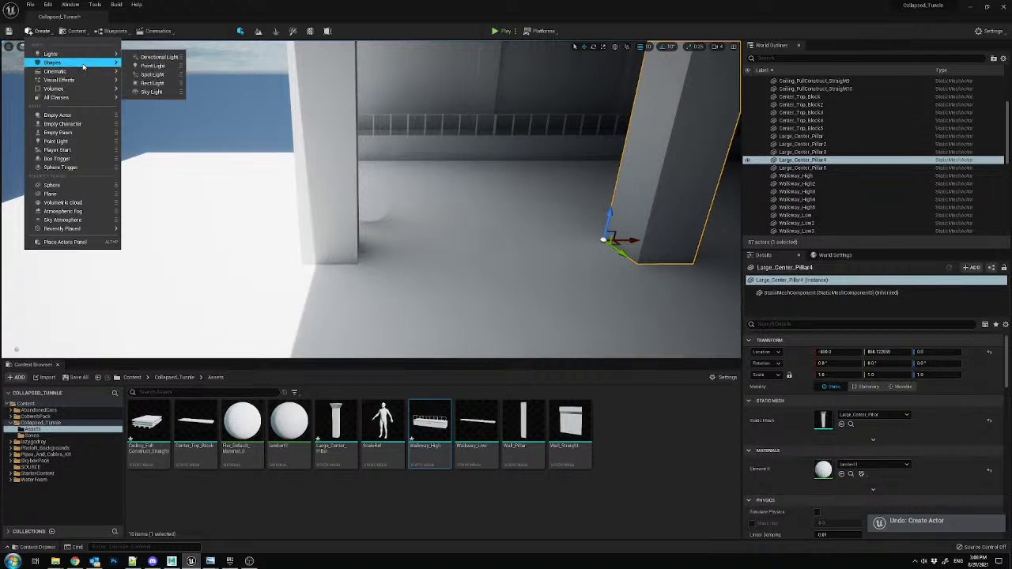
mouse_move(101, 63)
click(147, 65)
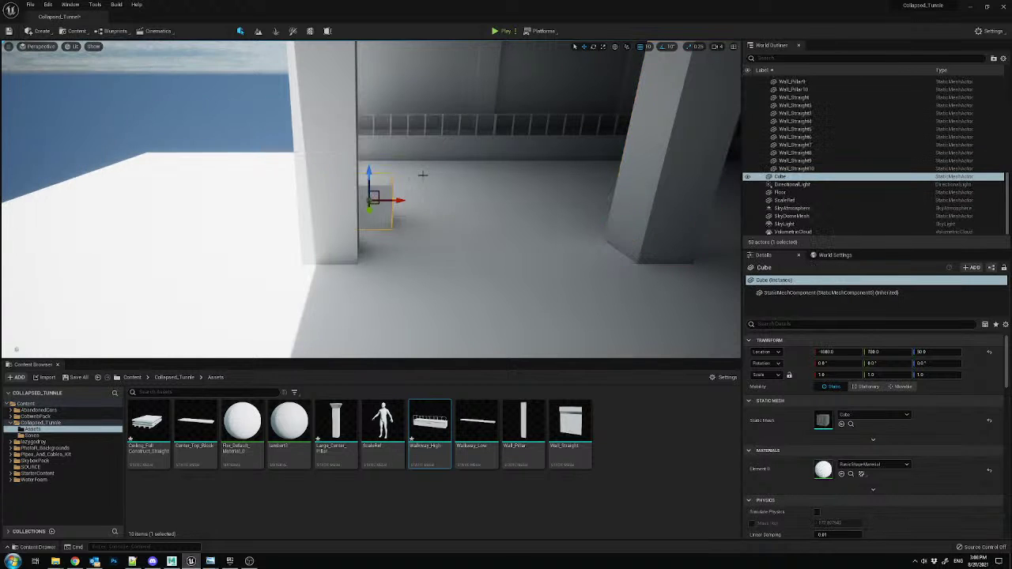
right_drag(415, 175, 405, 183)
drag(1011, 86, 470, 6)
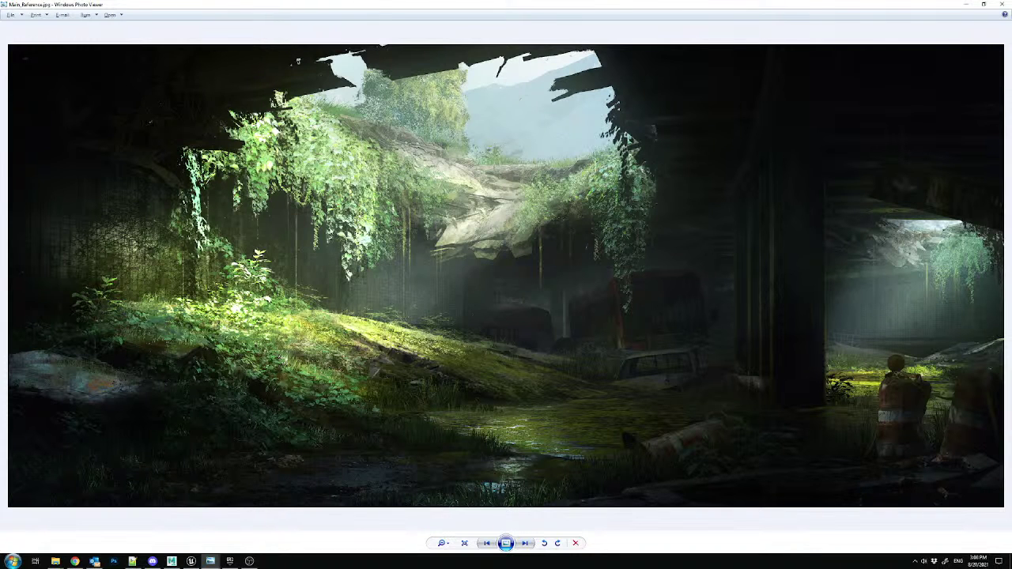
drag(505, 3, 1011, 149)
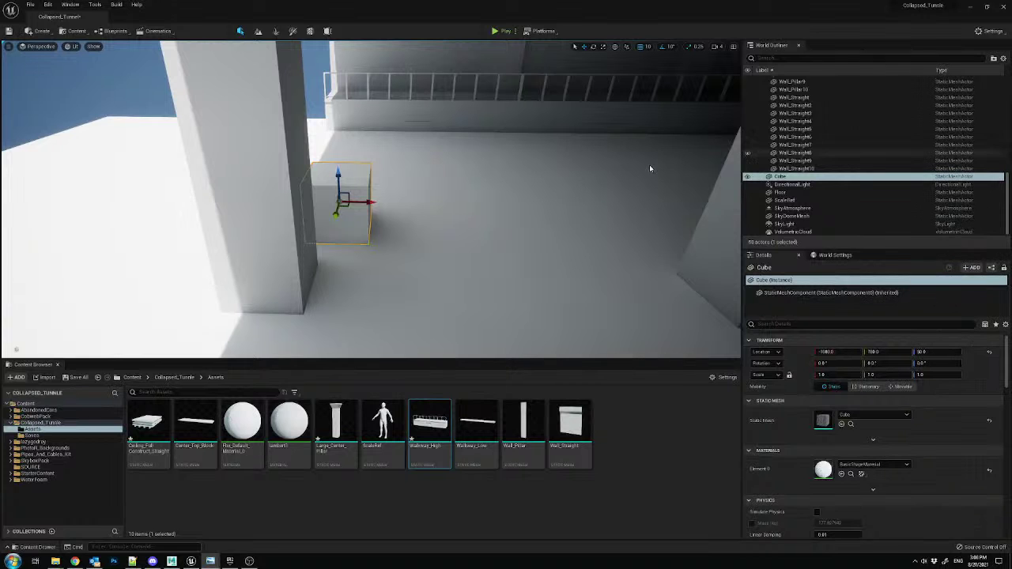
- Stretch the cube to a scale of 3.0 along X and set it against the pillar's side as a spacing gauge
mouse_move(372, 199)
right_down()
mouse_move(593, 147)
mouse_move(411, 170)
mouse_move(372, 202)
right_up()
scroll(344, 212, down, 2)
drag(348, 212, 473, 267)
right_drag(473, 267, 577, 246)
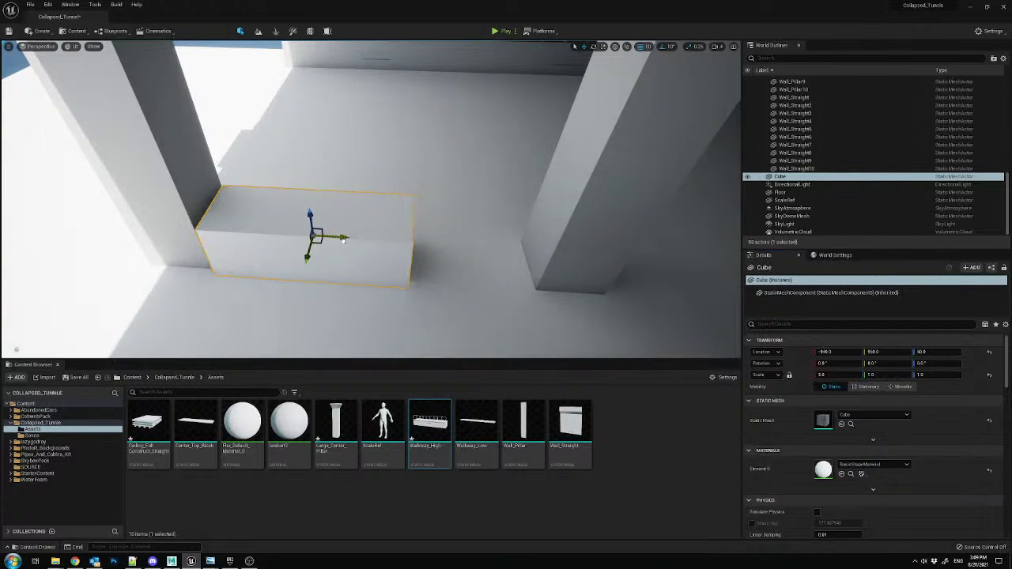
- Slide the neighbouring large center pillar along the tunnel until it sits against the cube's free end
scroll(296, 247, down, 3)
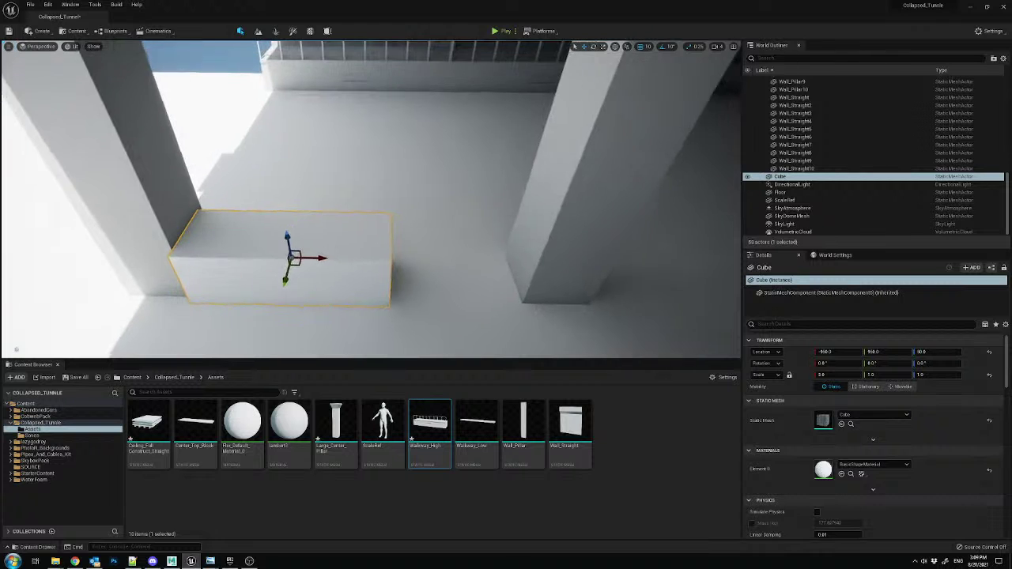
click(507, 248)
drag(529, 246, 423, 247)
right_drag(423, 247, 423, 247)
- Move the spacing cube into the next pillar gap and slide the following large center pillar up to it
click(601, 198)
right_drag(601, 198, 601, 198)
drag(123, 213, 587, 215)
right_drag(587, 215, 521, 216)
click(514, 222)
drag(506, 223, 428, 225)
- Shift the spacing cube further along the row and duplicate a large center pillar to fill the tunnel's end at the same spacing
click(407, 229)
mouse_move(408, 229)
right_down()
mouse_move(443, 226)
mouse_move(423, 221)
right_up()
drag(151, 208, 634, 246)
right_drag(635, 245, 673, 239)
click(431, 228)
drag(431, 228, 585, 240)
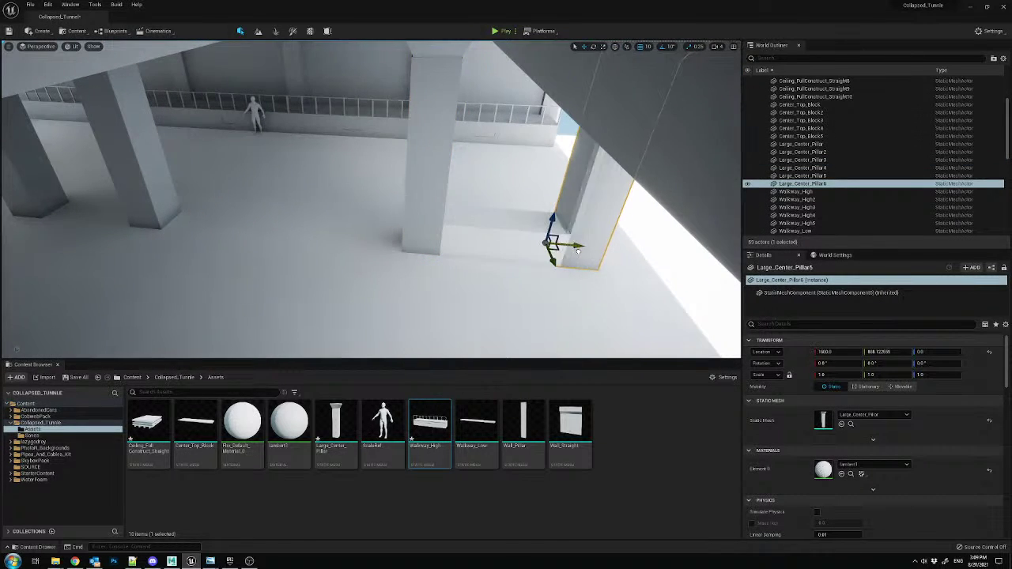
mouse_move(584, 240)
right_down()
mouse_move(602, 237)
mouse_move(578, 247)
mouse_move(585, 251)
right_up()
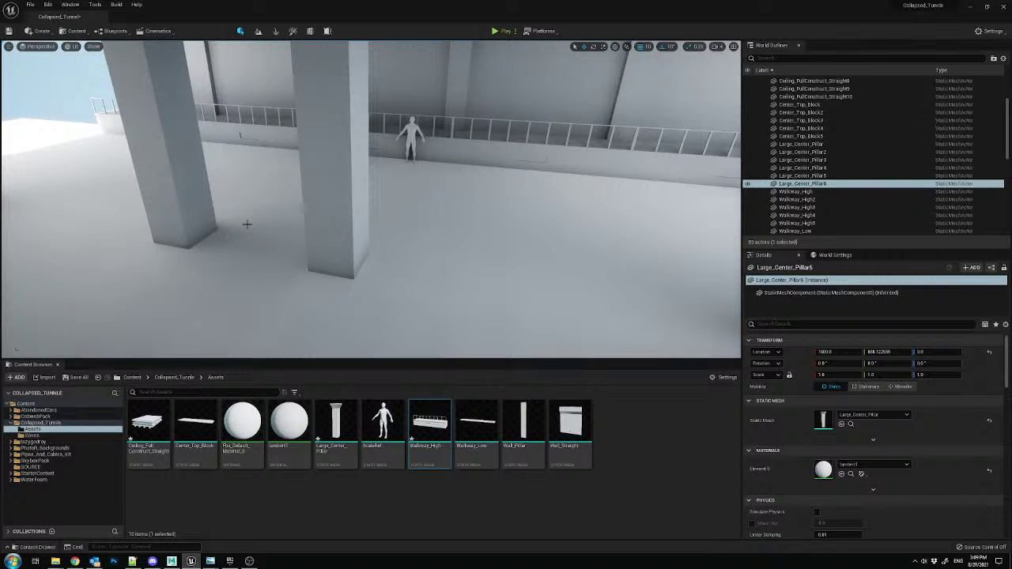
- Frame the walkway and scale figure looking down the tunnel, create a CameraActor from that view and pilot it
right_drag(333, 209, 357, 209)
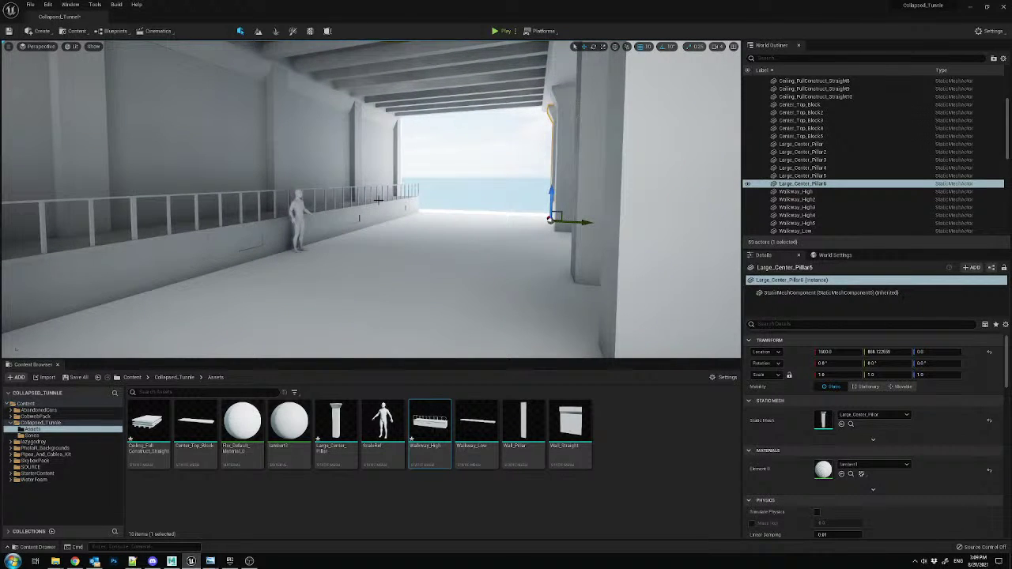
right_drag(375, 190, 356, 191)
click(10, 48)
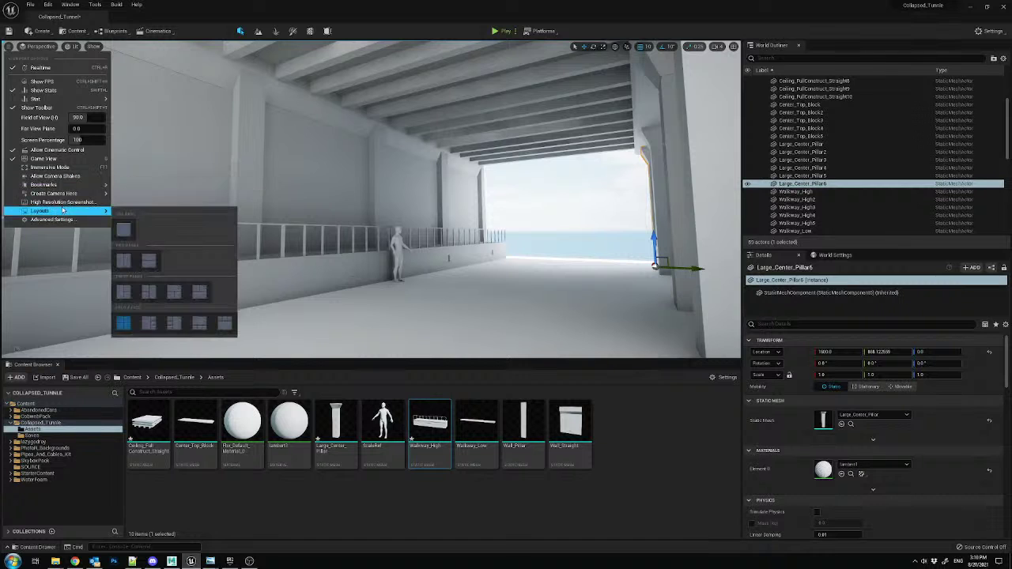
mouse_move(71, 198)
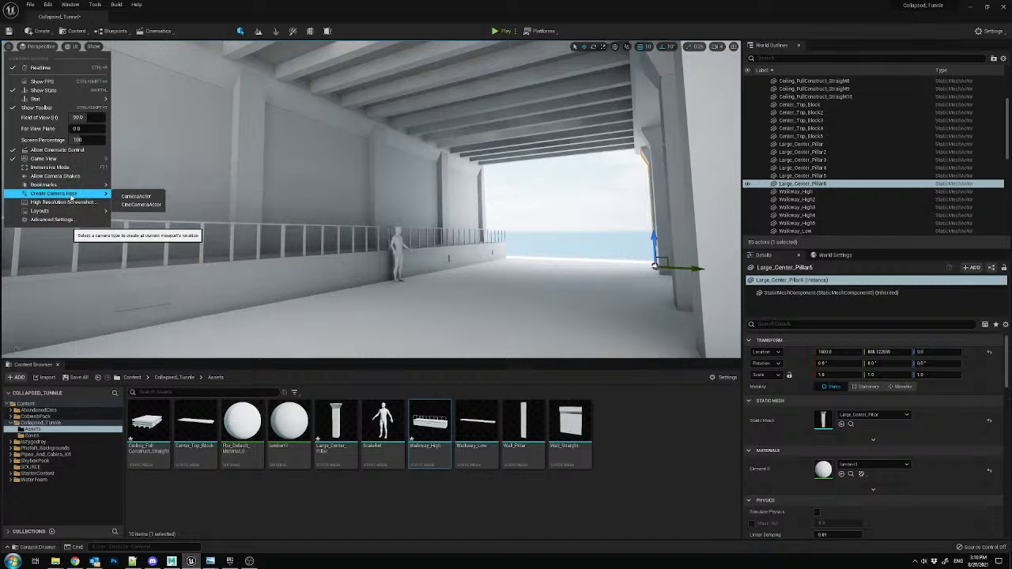
click(140, 197)
click(39, 47)
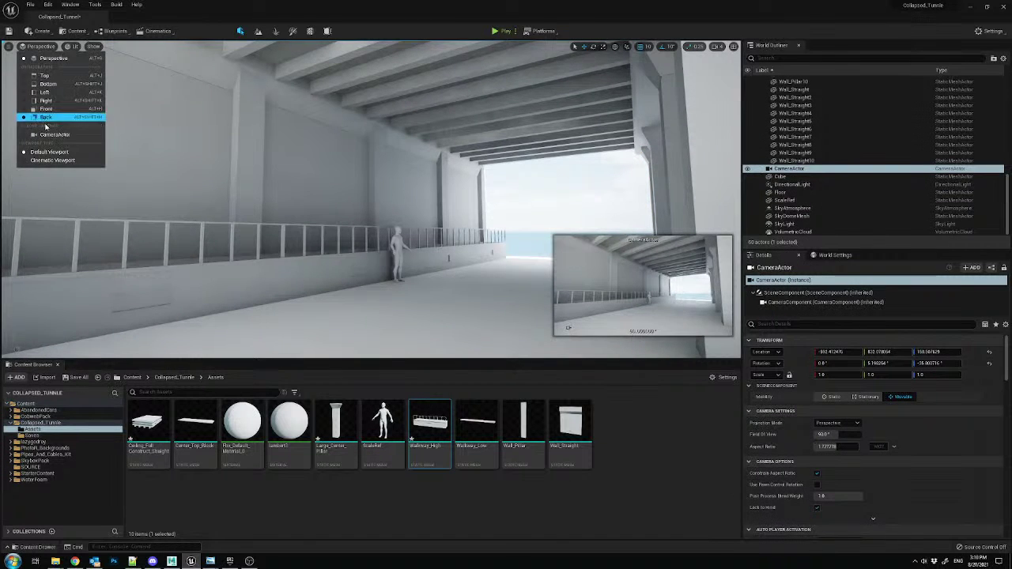
click(55, 134)
- Set the camera's field of view to about 87° and its aspect ratio to 2.4
drag(837, 447, 823, 447)
click(836, 447)
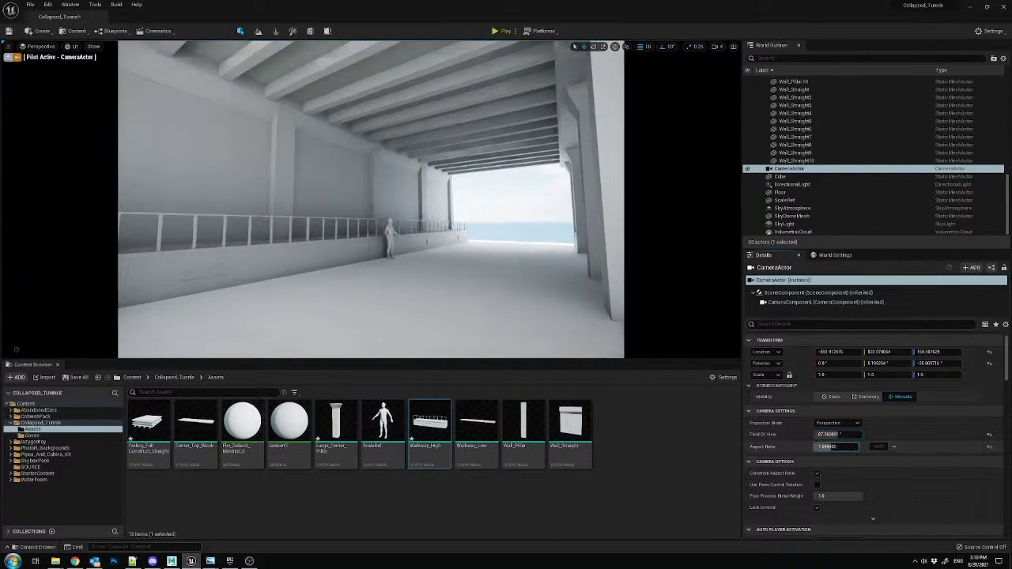
text(2.4)
key(Return)
- Try framing the tunnel through the camera with a large center pillar deleted, and undo the deletion
right_drag(371, 198, 326, 203)
key(s)
key(w)
key(Escape)
right_drag(482, 188, 467, 187)
key(ctrl+z)
key(f)
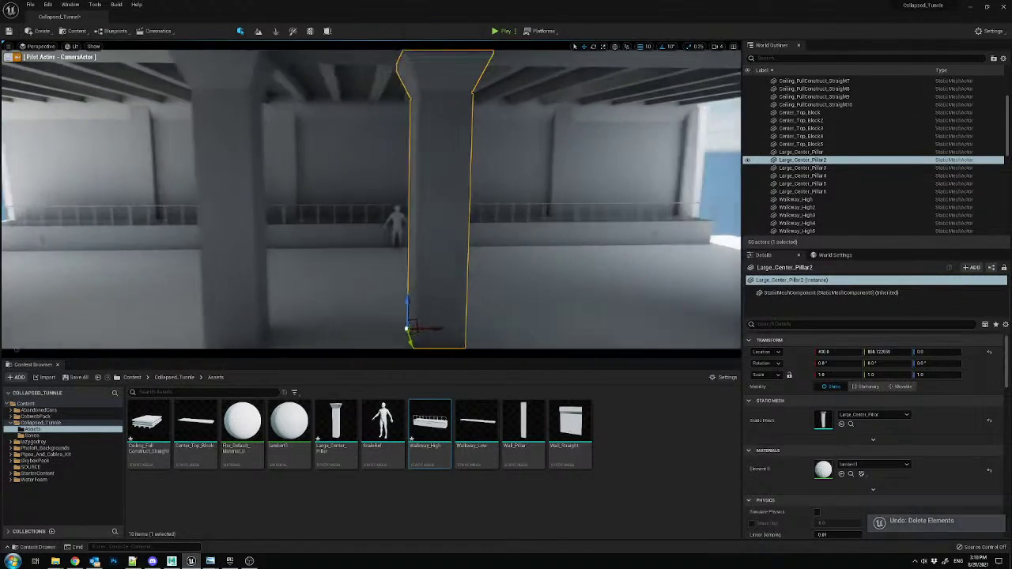
click(261, 253)
- Browse the reference images in Windows Photo Viewer for ruined structures and tunnels, finishing on Main_Reference.jpg, and return to Unreal Editor
drag(1011, 24, 538, 1)
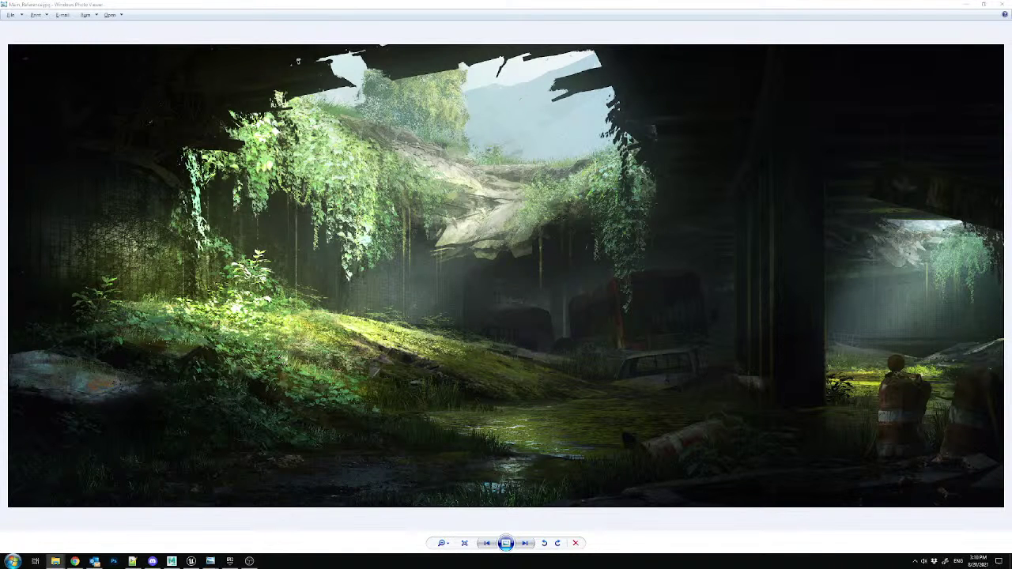
key(Right)
key(Right)
key(Right)
key(Right)
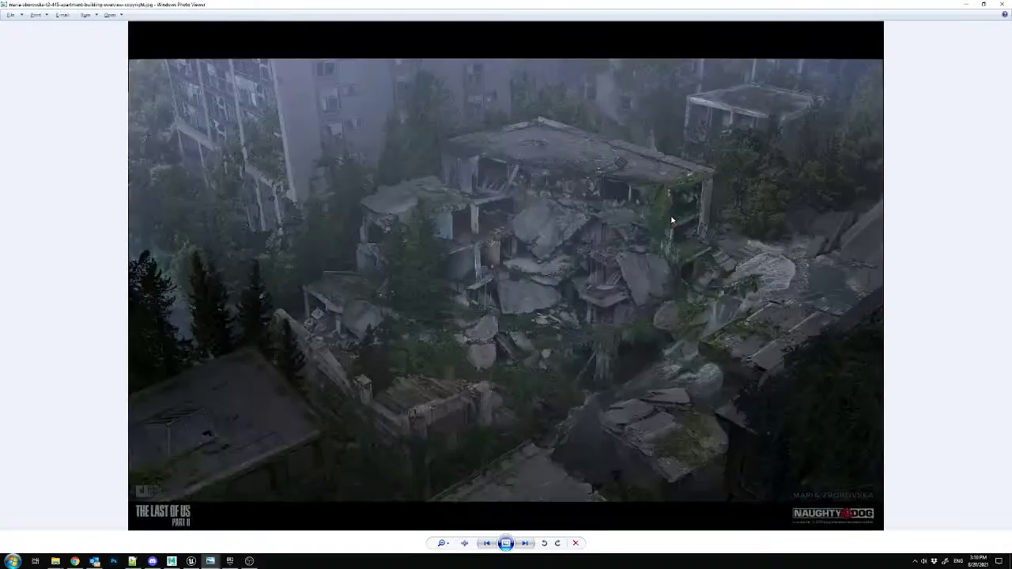
key(Right)
key(Right)
key(Right)
key(Right)
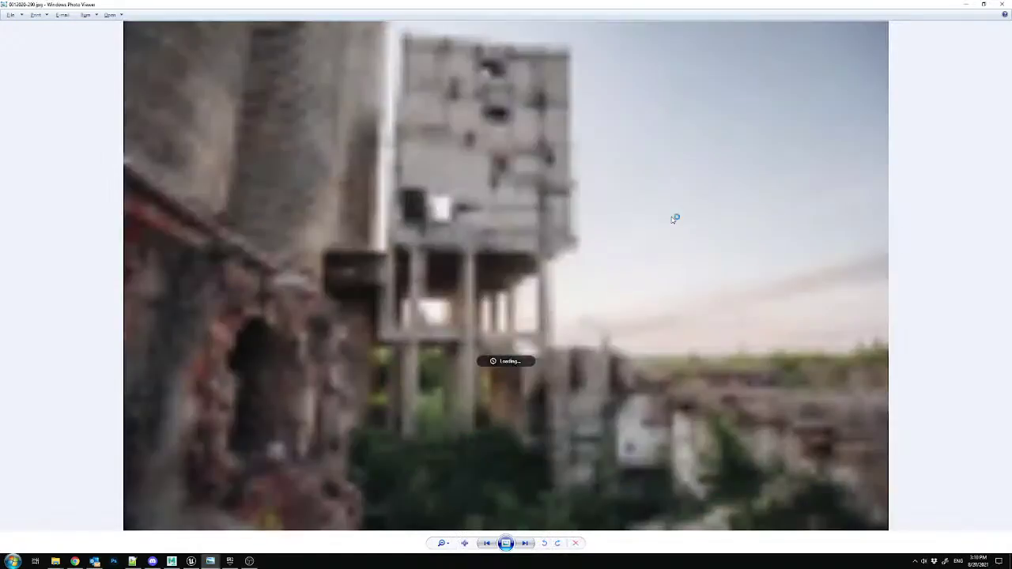
key(Right)
key(Right)
key(Right)
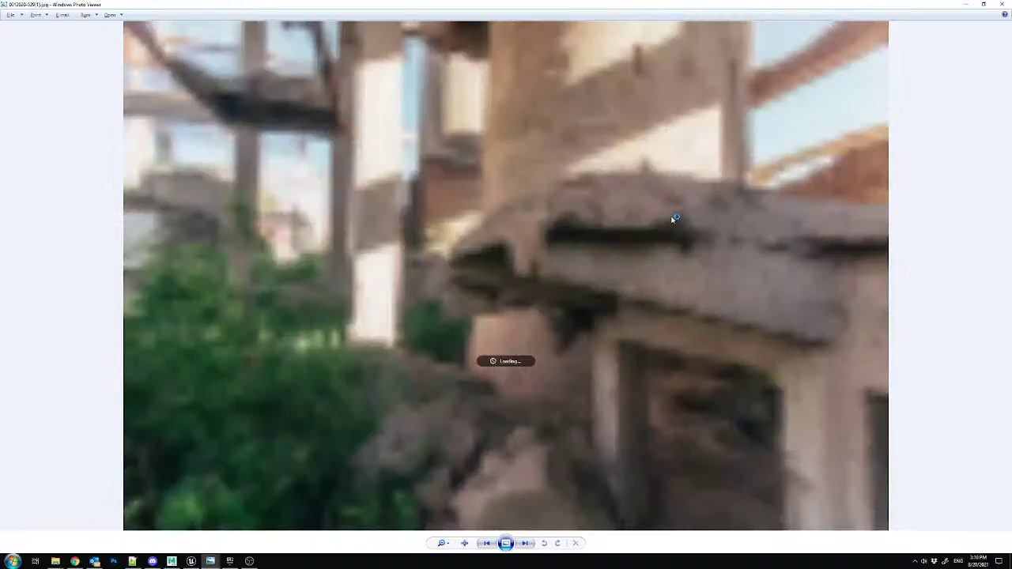
key(Right)
key(Right)
key(Right)
key(Right)
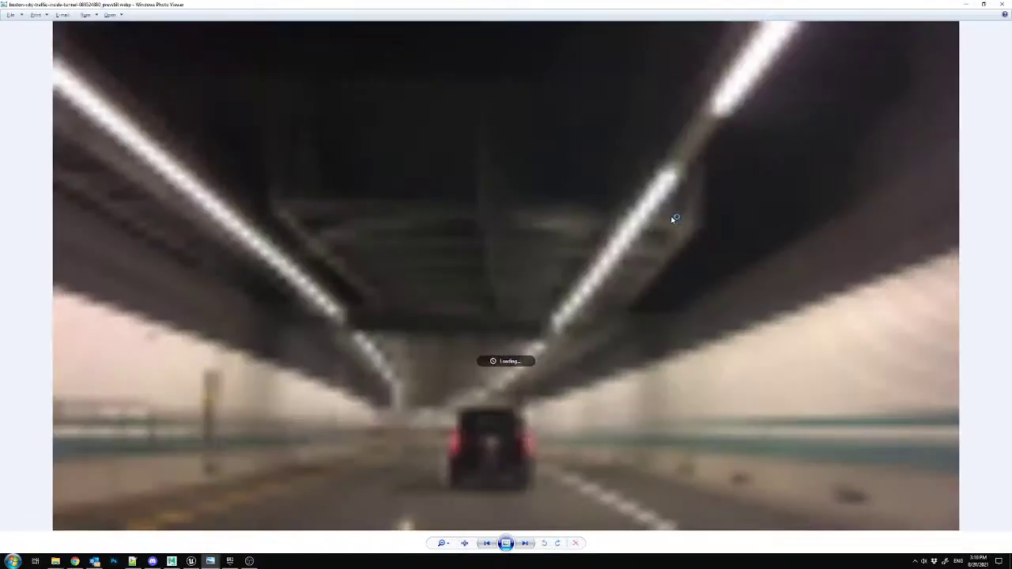
key(Right)
key(Right)
key(Right)
key(Right)
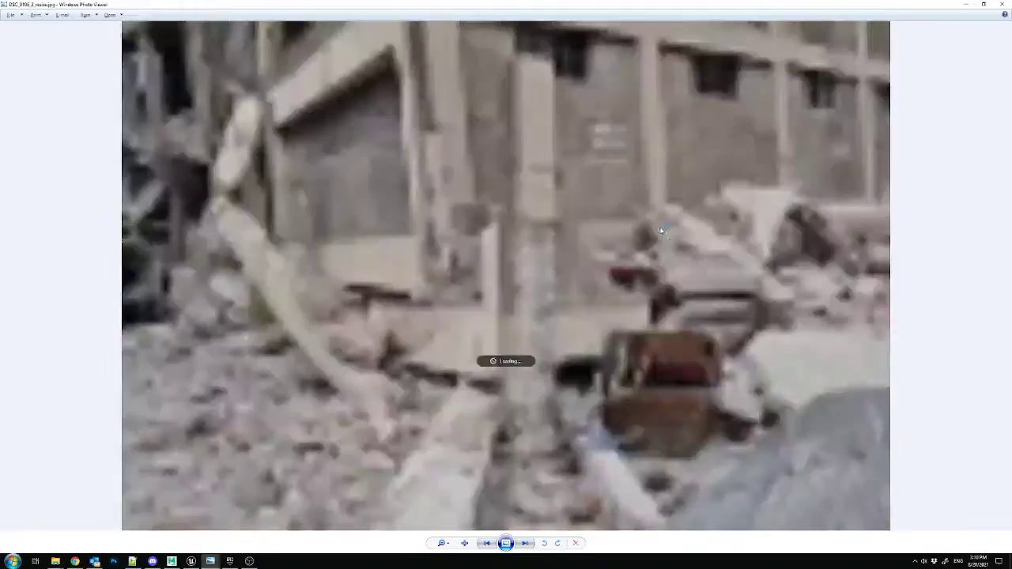
key(Right)
key(Right)
key(Right)
key(Right)
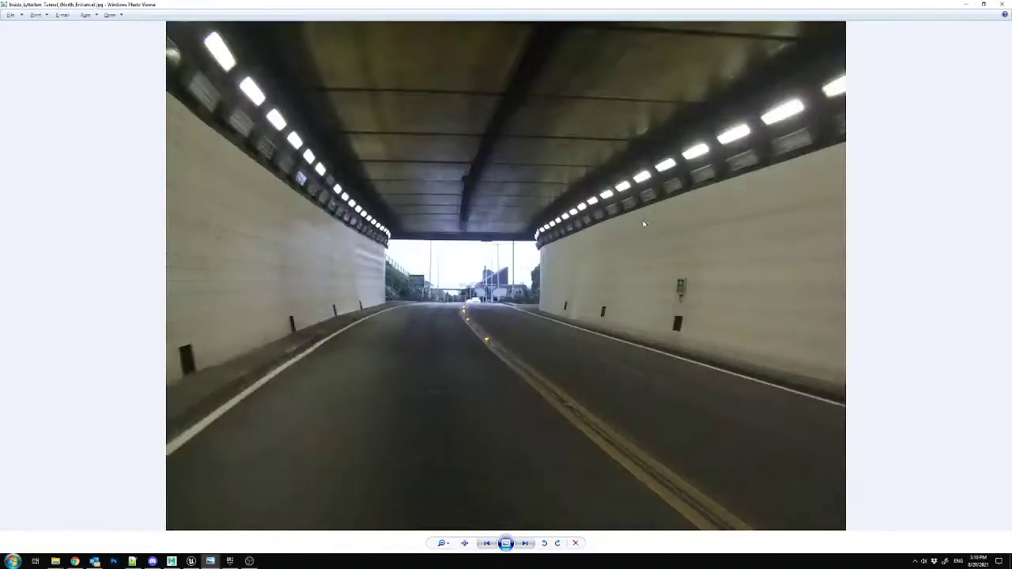
key(Right)
key(Right)
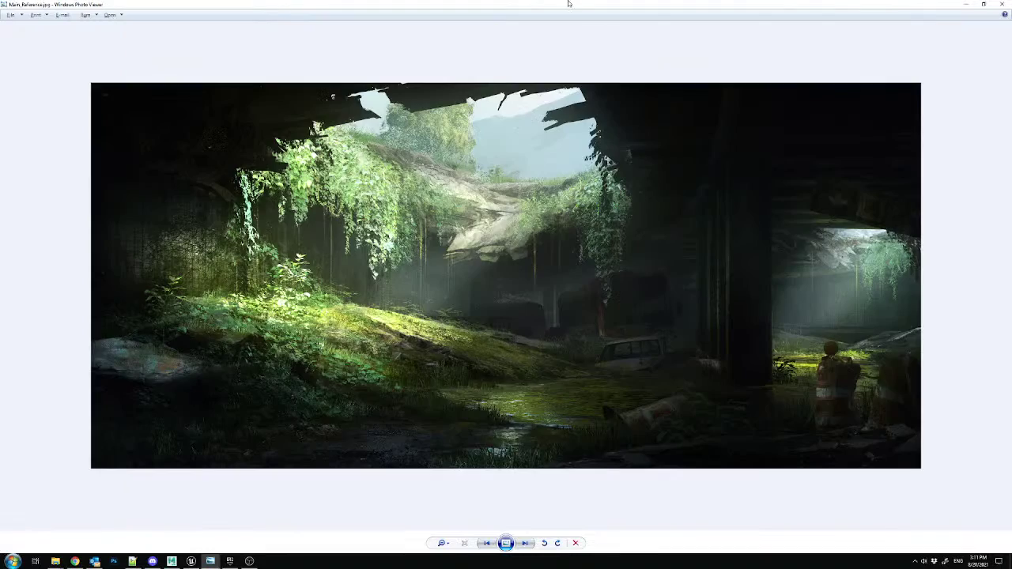
key(alt+Tab)
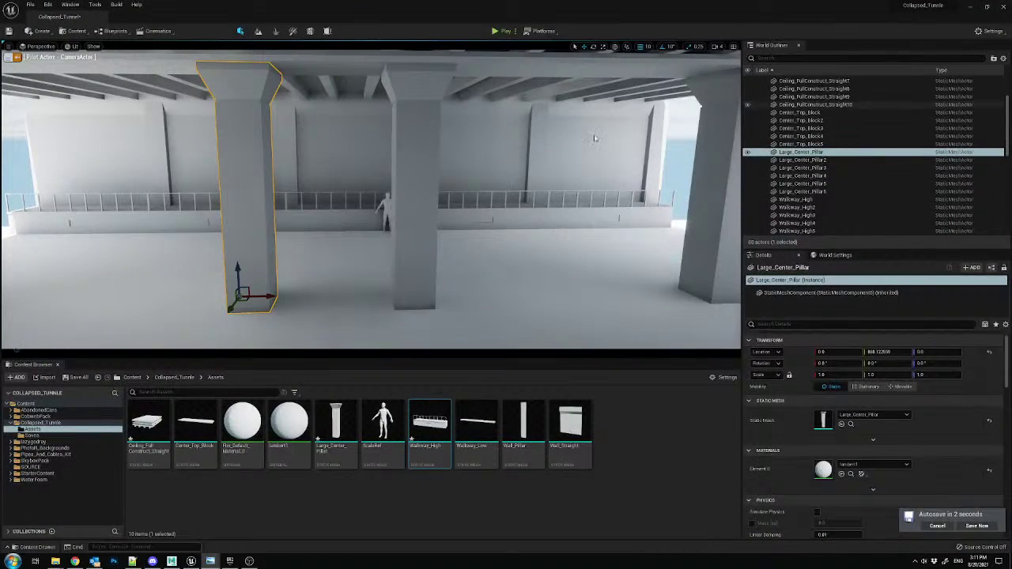
- Delete one of the large center pillars to widen the spacing and compare the framing with Main_Reference.jpg
right_drag(520, 144, 473, 148)
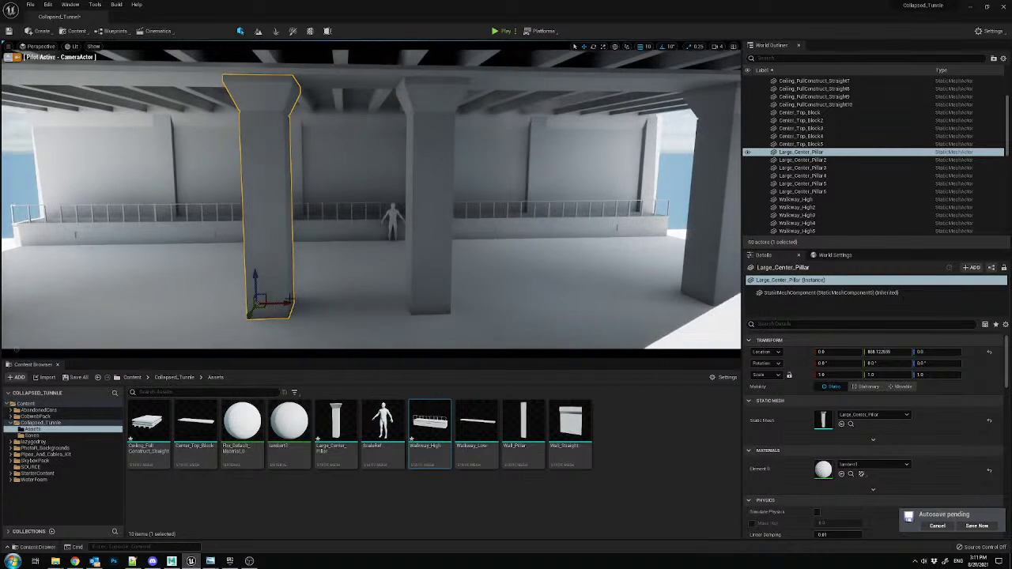
key(Delete)
right_drag(445, 225, 593, 190)
click(516, 191)
drag(526, 2, 472, 3)
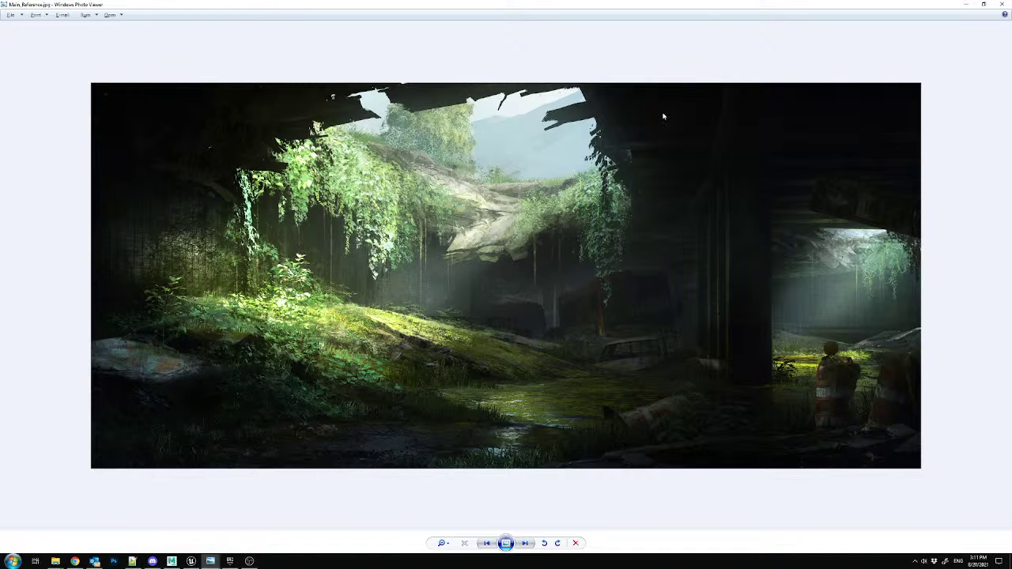
key(alt+Tab)
- Delete a second large center pillar and reframe the piloted camera with the walkway opposite the remaining pillars
right_drag(395, 122, 362, 148)
key(s)
key(w)
key(s)
key(s)
key(s)
click(337, 151)
key(Delete)
key(w)
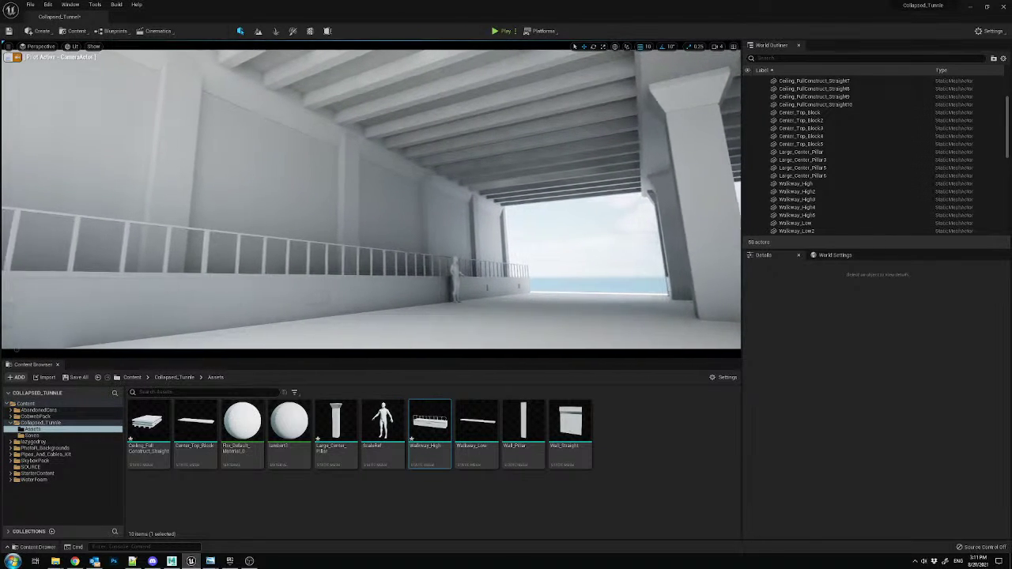
right_drag(362, 148, 369, 170)
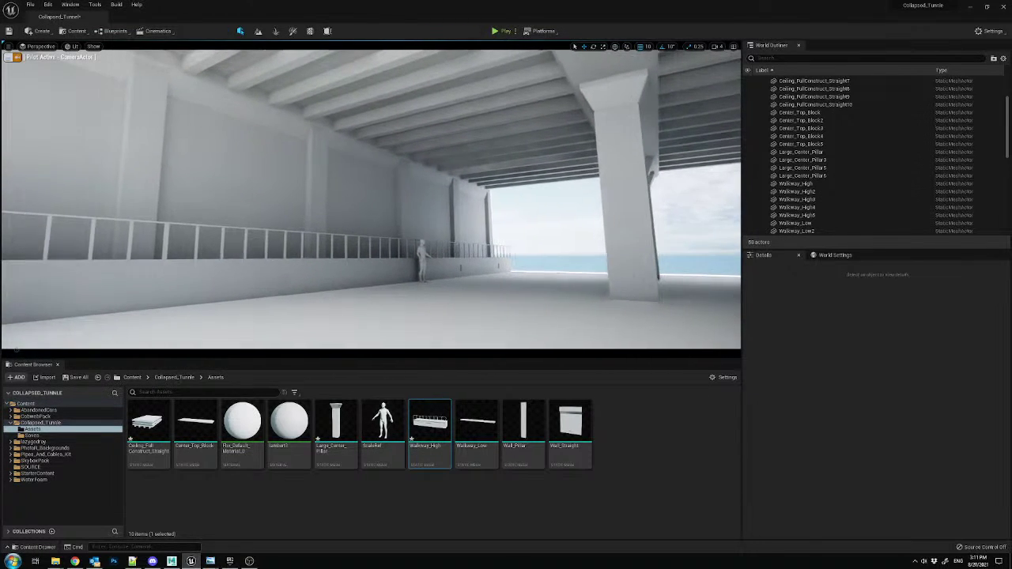
right_drag(368, 170, 345, 156)
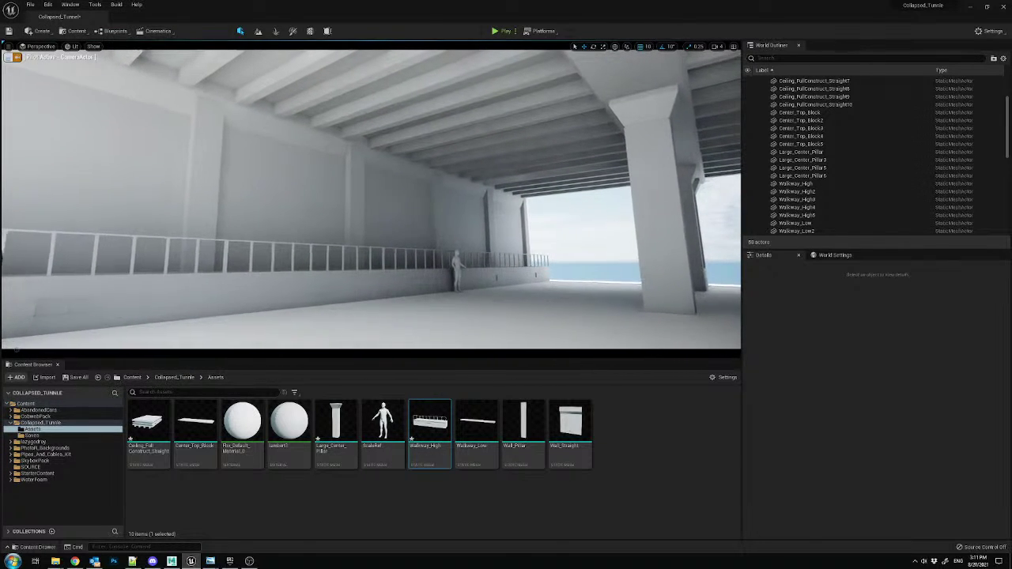
- Stop piloting the camera, delete two more large center pillars and return to the CameraActor view
click(9, 58)
right_drag(368, 198, 625, 194)
right_drag(457, 246, 356, 229)
click(456, 256)
key(Delete)
mouse_move(559, 212)
right_down()
mouse_move(560, 198)
mouse_move(576, 205)
right_up()
click(38, 47)
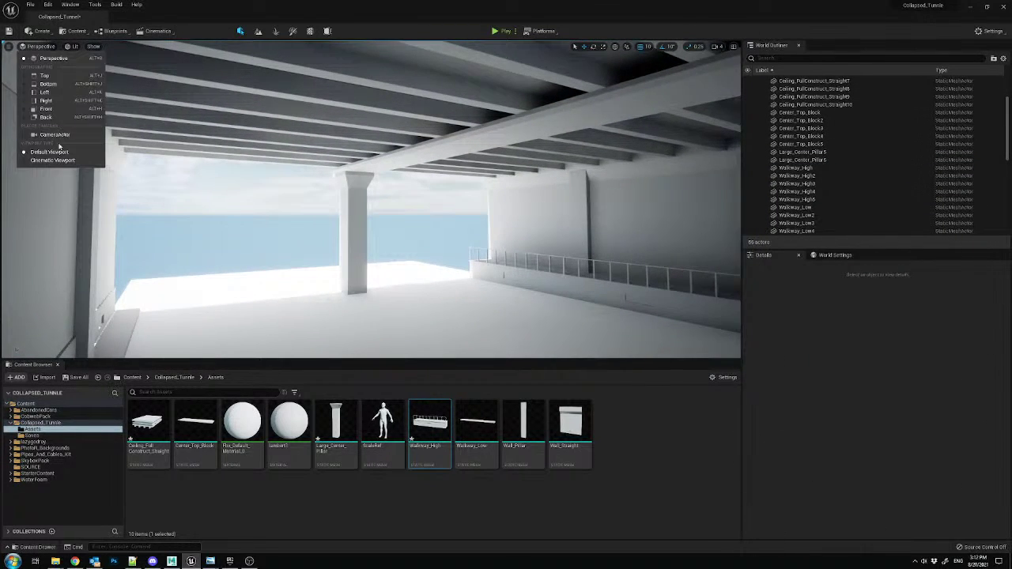
click(57, 135)
- Try deleting two adjacent ceiling sections above the scale figure, and undo both deletions
click(408, 122)
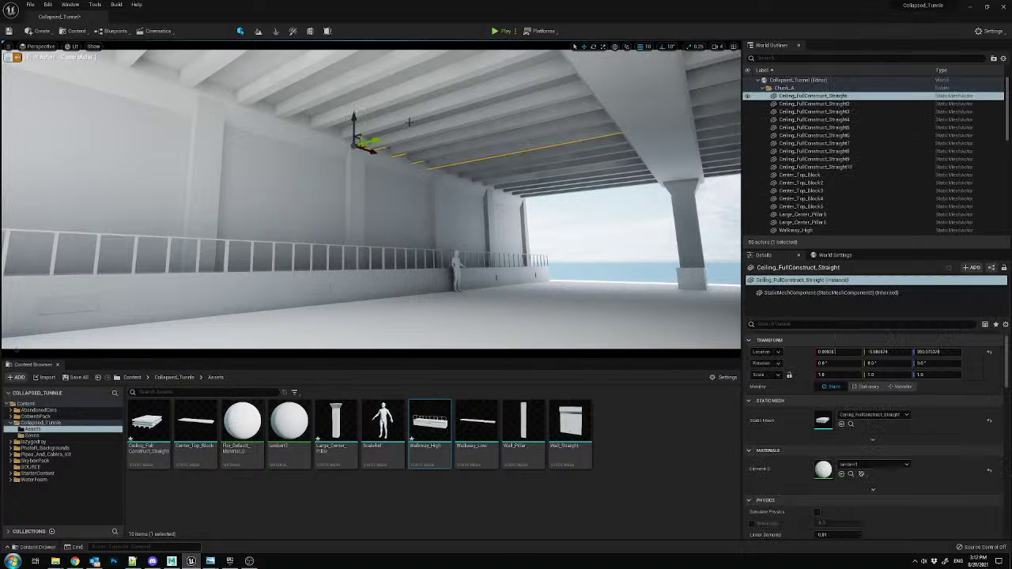
click(386, 117)
click(439, 121)
key(Delete)
click(501, 162)
key(Delete)
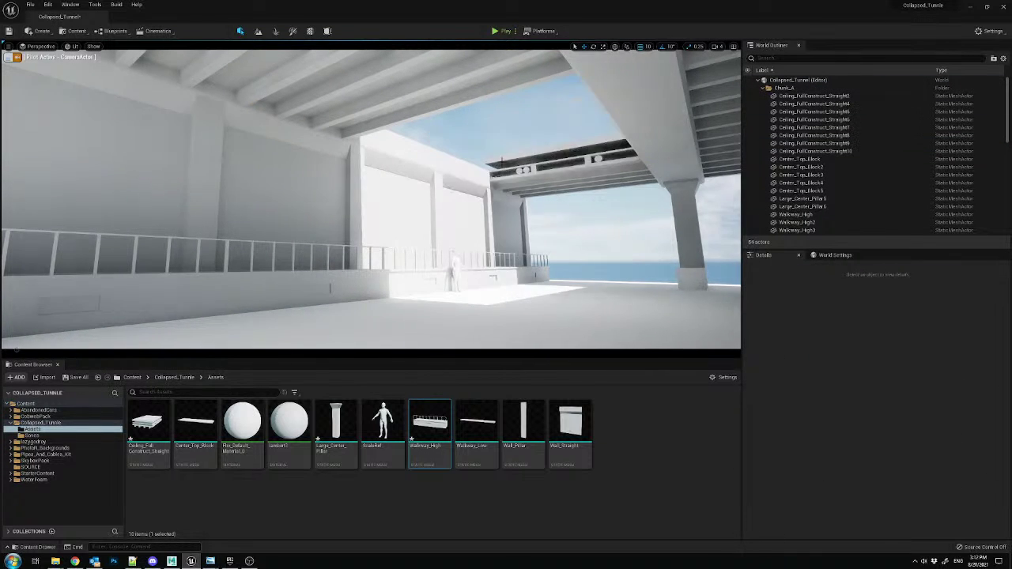
key(ctrl+z)
key(ctrl+z)
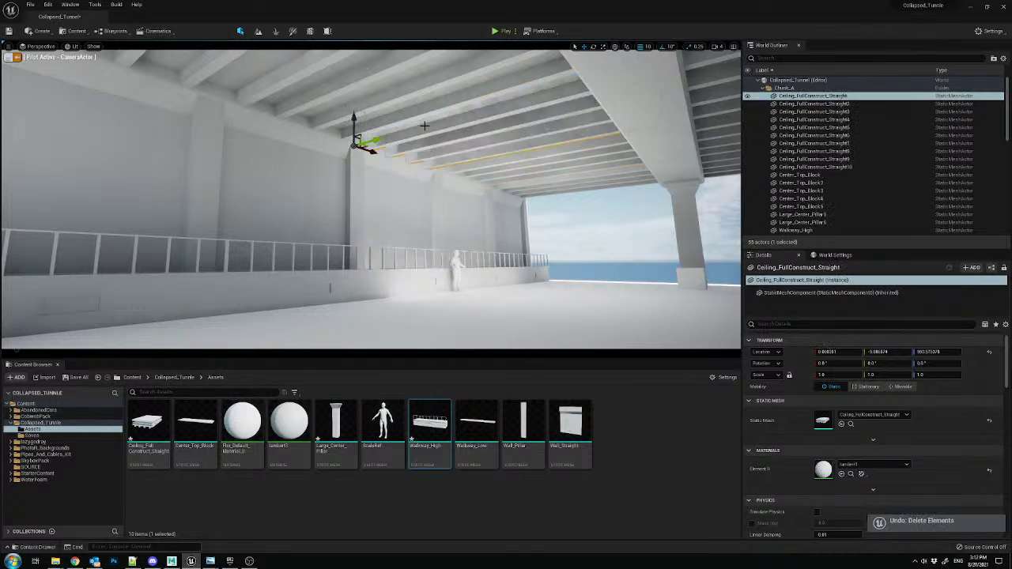
- Aim the camera higher, delete a nearer ceiling section and a large center pillar, and compare with Main_Reference.jpg
right_drag(372, 198, 357, 150)
click(371, 197)
key(Delete)
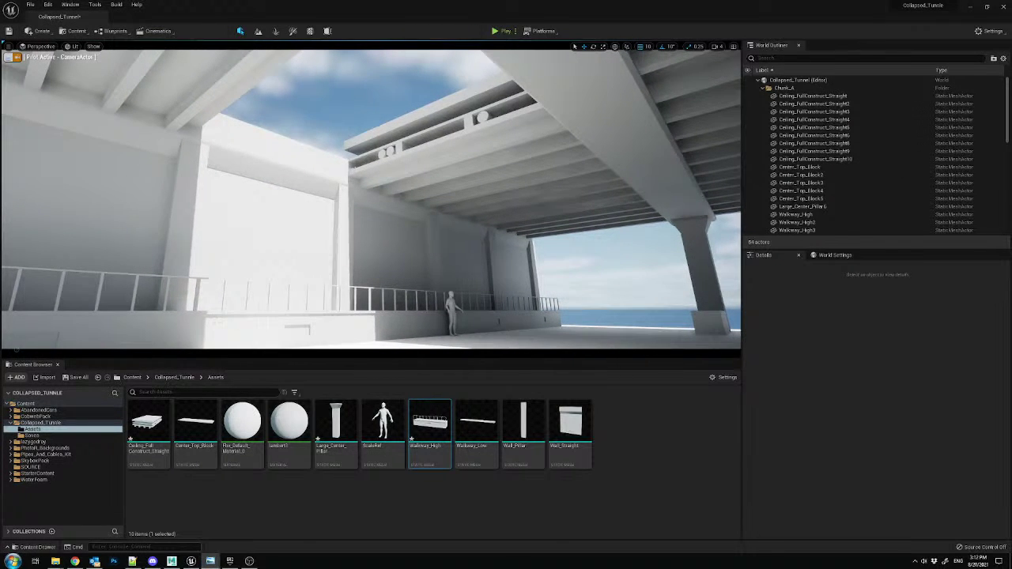
key(alt+Tab)
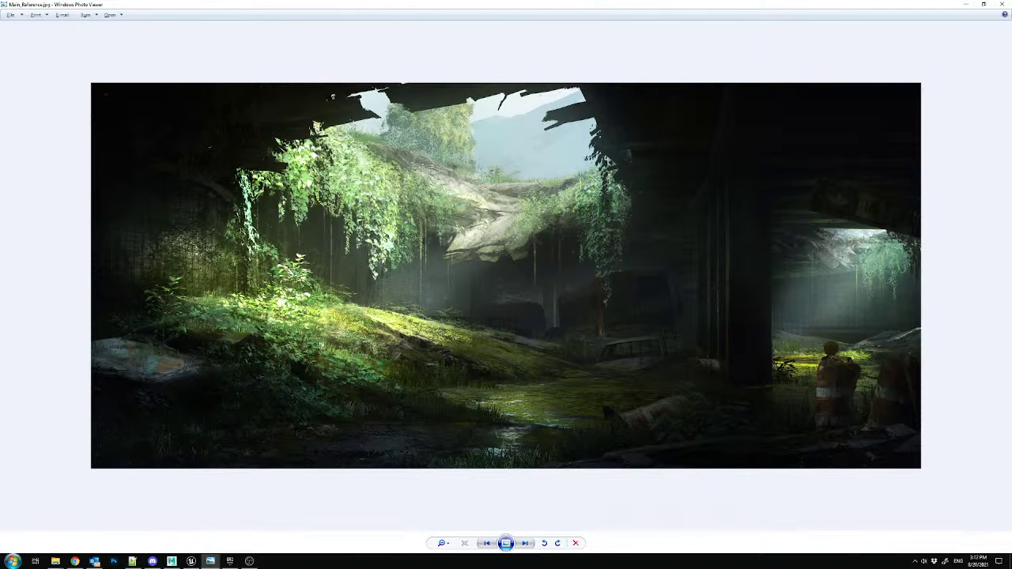
- Delete one more ceiling section to widen the opening, and reframe the piloted camera to show two sunlit wall bays
key(alt+Tab)
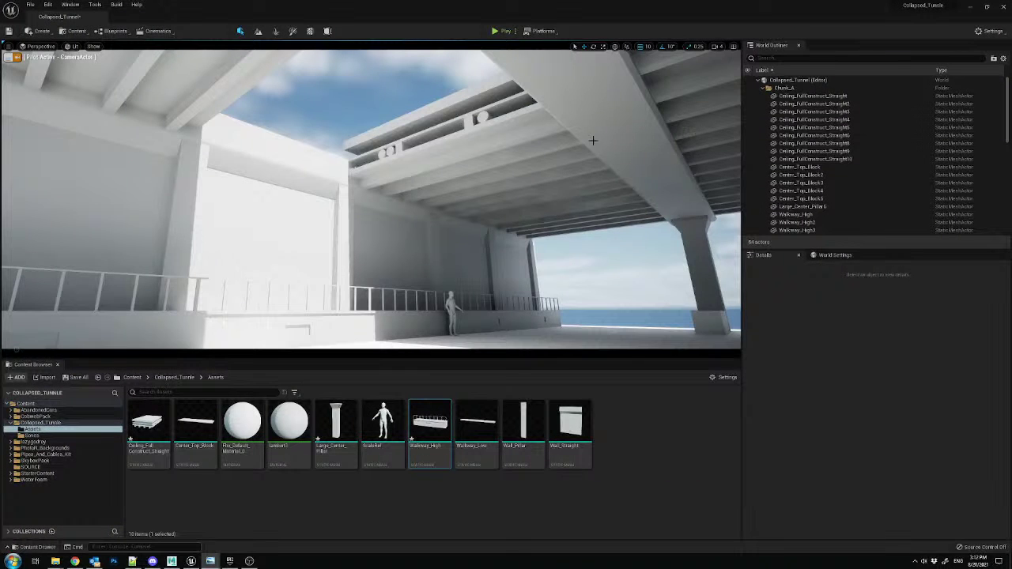
mouse_move(351, 149)
right_down()
mouse_move(341, 147)
mouse_move(351, 147)
right_up()
right_drag(461, 127, 458, 126)
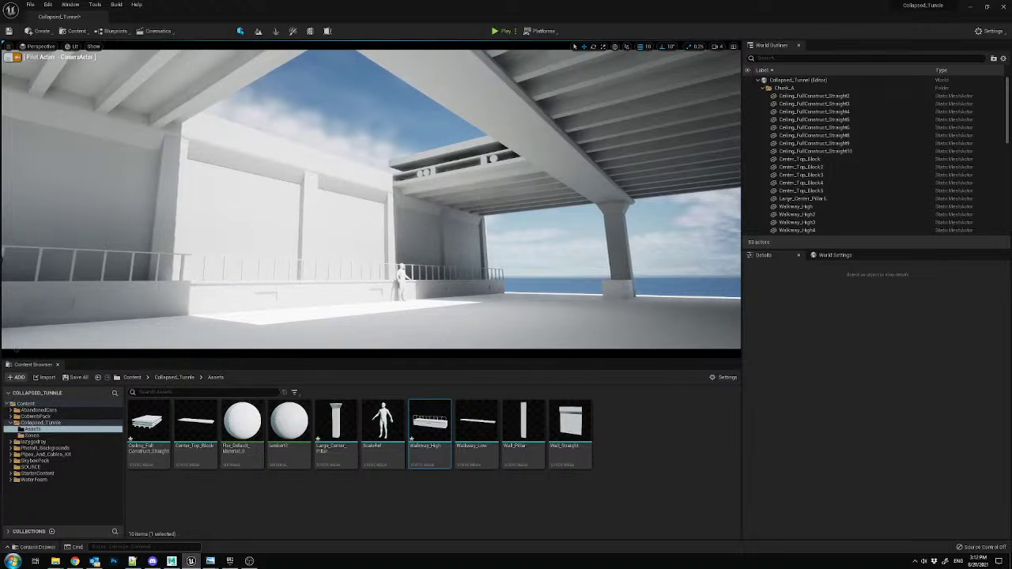
right_drag(371, 198, 380, 198)
- Duplicate the remaining large center pillar and place the copy nearer the camera under the same center beam
click(638, 304)
key(ctrl+d)
drag(637, 299, 579, 311)
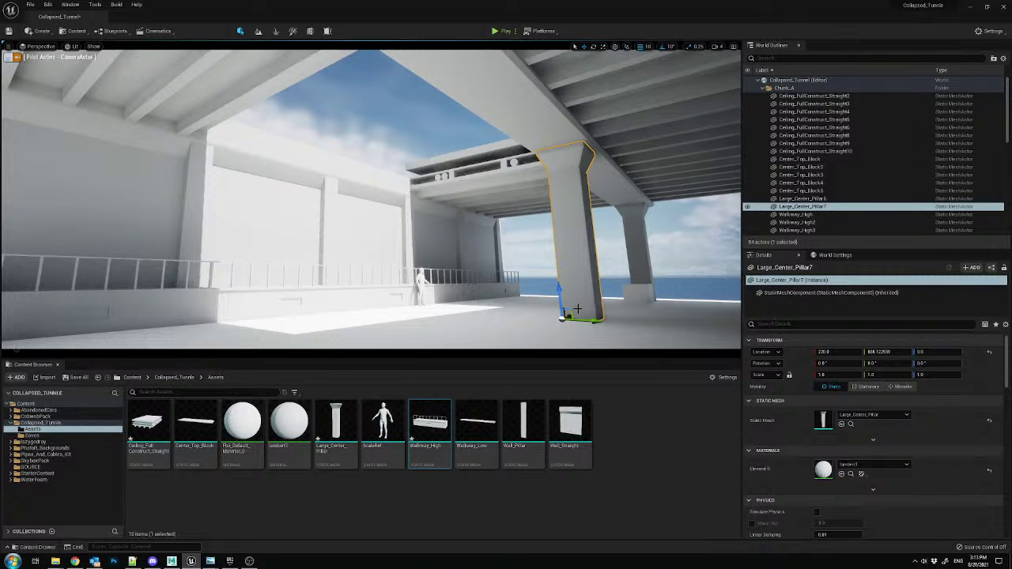
- Add a large center pillar close to the camera at X -1170, and another between the two pillars in the CameraActor view
right_drag(562, 318, 491, 304)
alt+drag(185, 150, 395, 212)
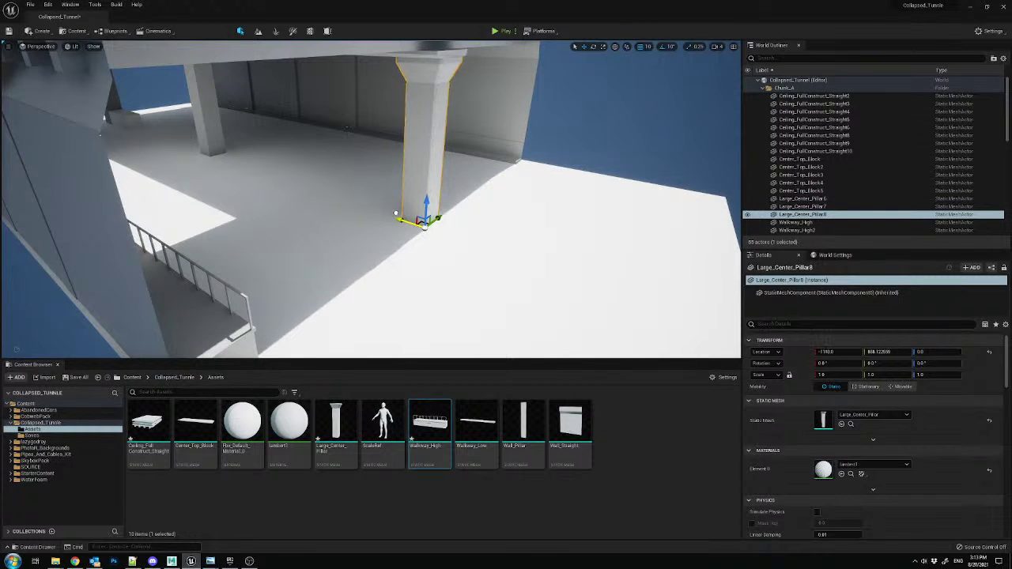
right_drag(396, 213, 348, 196)
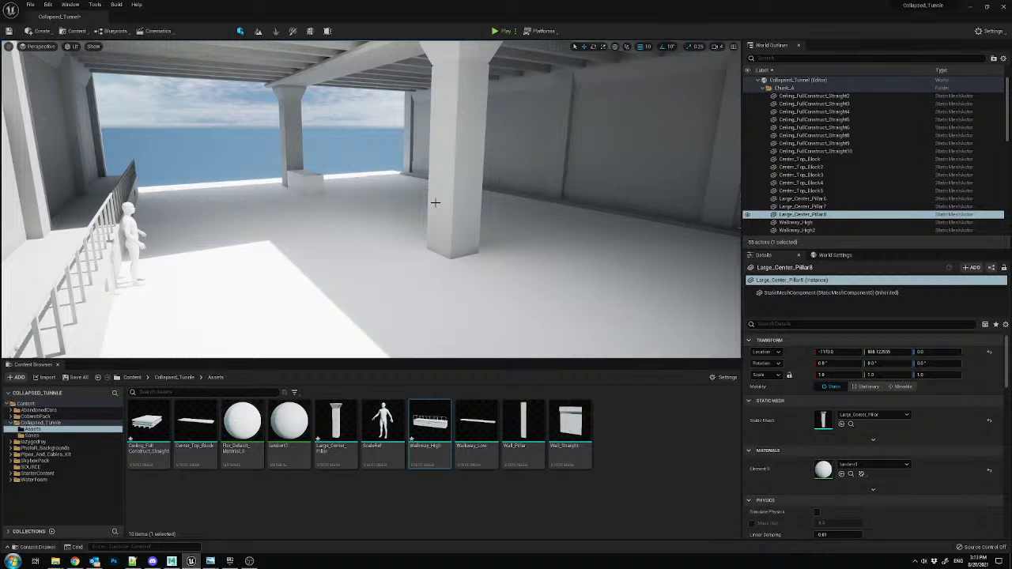
mouse_move(416, 181)
right_down()
mouse_move(371, 180)
mouse_move(451, 183)
mouse_move(421, 197)
right_up()
click(40, 45)
click(70, 157)
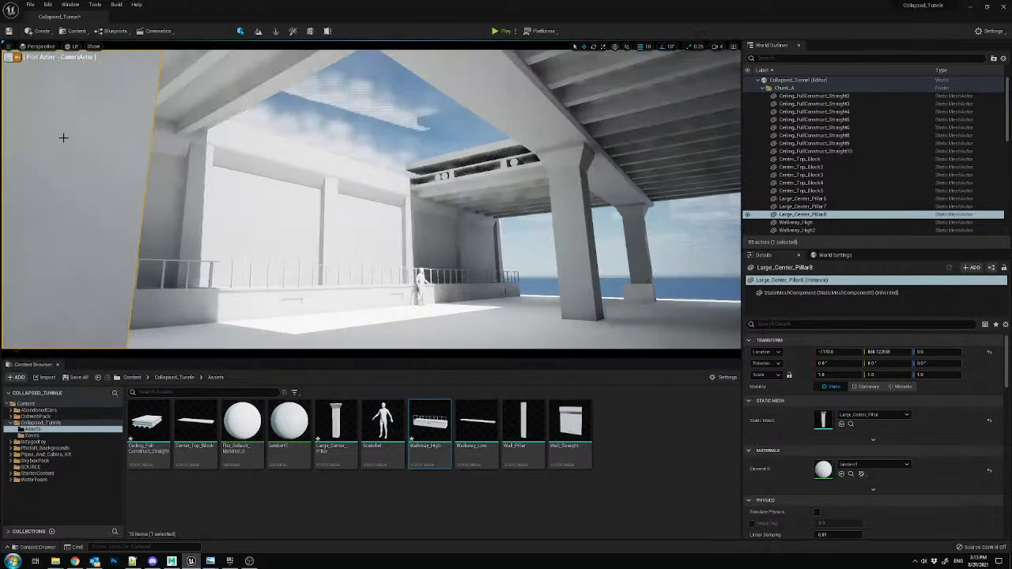
click(560, 232)
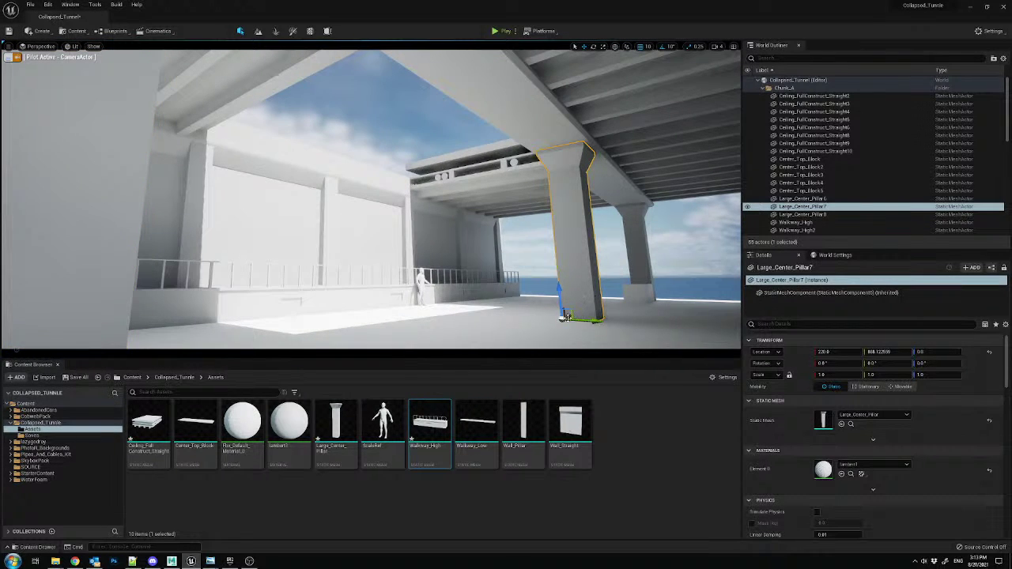
alt+drag(566, 317, 570, 315)
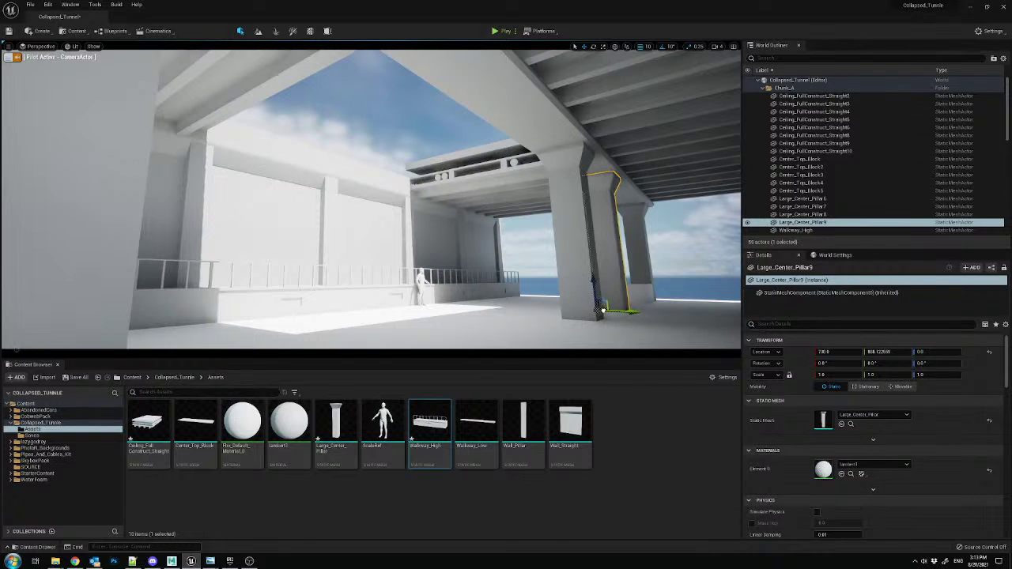
- Try adding another large center pillar in the foreground of the CameraActor view, and delete it
click(10, 58)
mouse_move(317, 198)
right_down()
mouse_move(316, 222)
mouse_move(356, 202)
mouse_move(324, 194)
mouse_move(360, 190)
mouse_move(289, 192)
mouse_move(321, 202)
mouse_move(308, 199)
right_up()
key(s)
key(w)
key(s)
click(524, 162)
mouse_move(524, 163)
right_down()
mouse_move(537, 168)
mouse_move(514, 175)
right_up()
key(s)
alt+drag(572, 178, 328, 340)
click(35, 47)
click(57, 136)
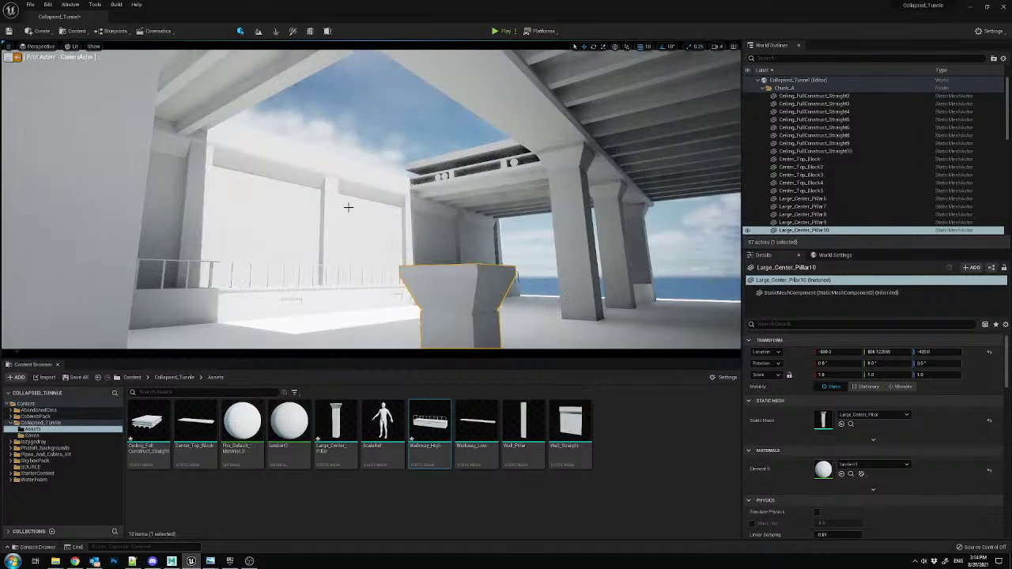
key(Delete)
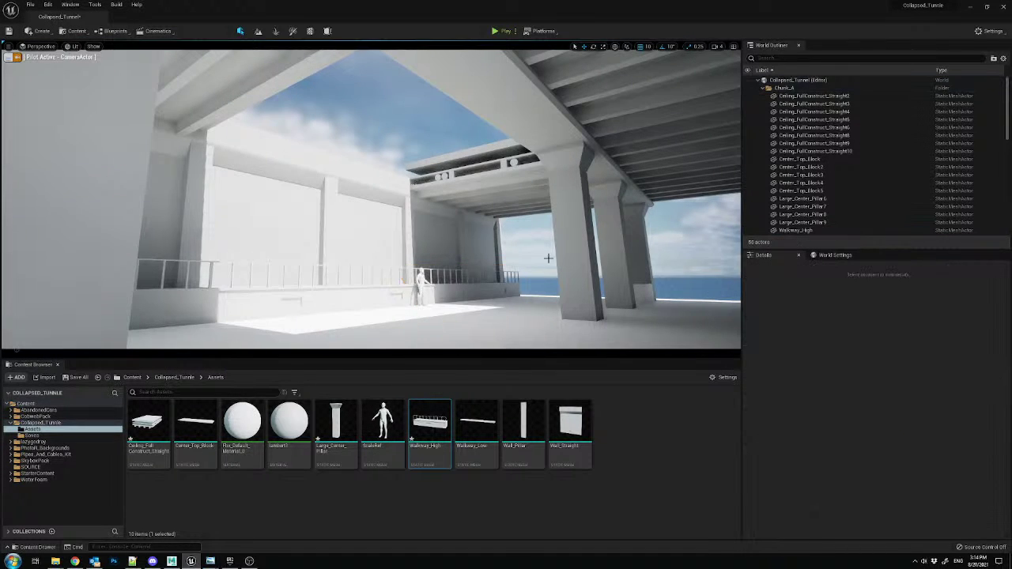
- Move the middle large center pillar midway between its neighbors and delete the low block beside the far pillar
click(8, 59)
right_drag(316, 198, 387, 237)
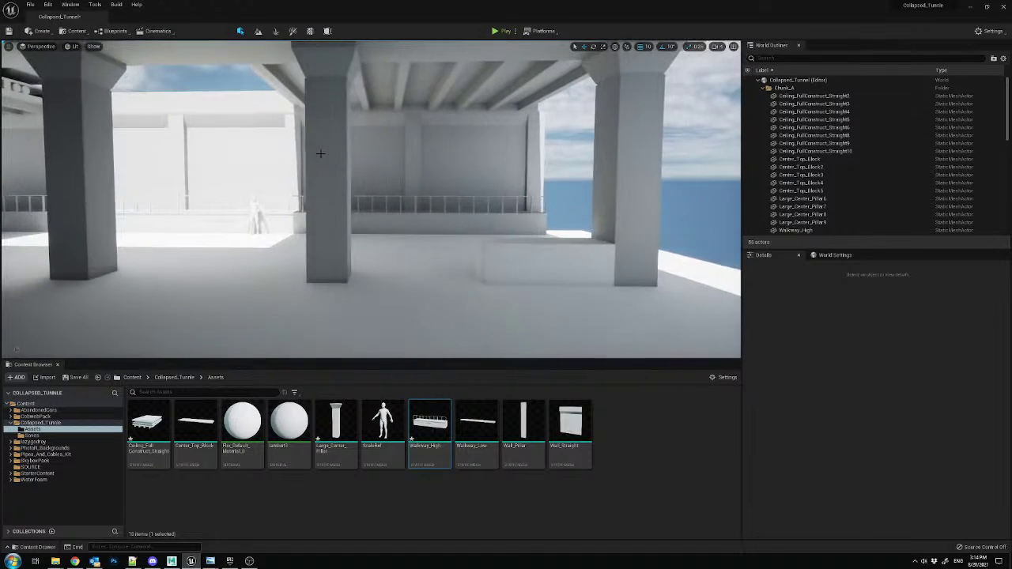
click(372, 293)
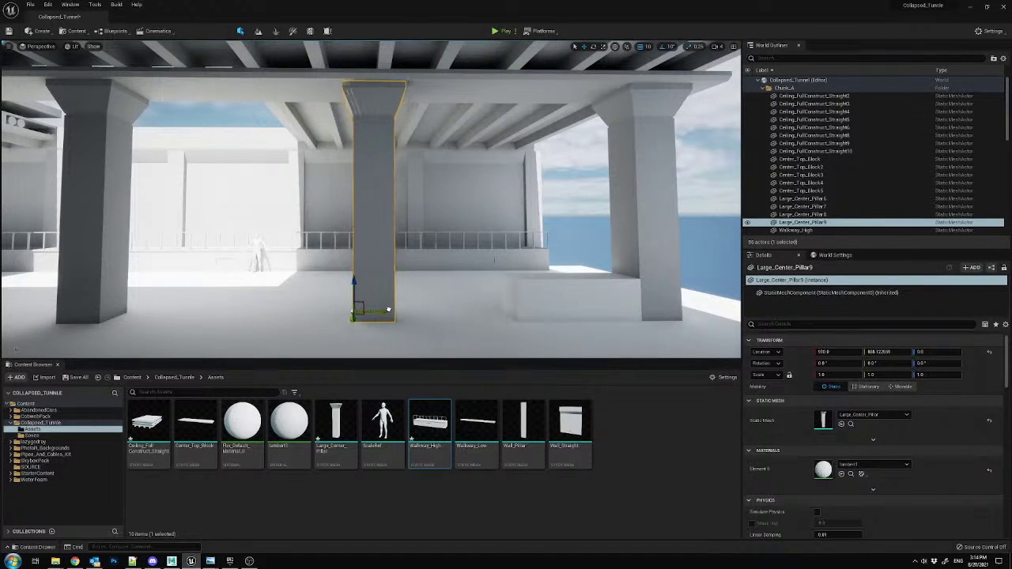
click(591, 312)
key(Delete)
right_drag(591, 312, 462, 292)
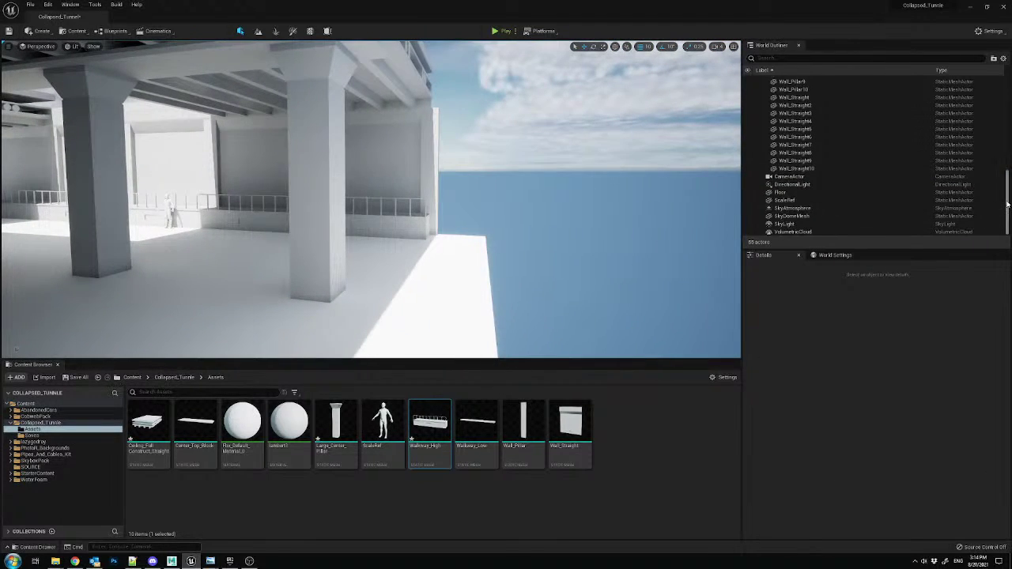
scroll(791, 158, up, 10)
click(762, 87)
click(762, 87)
scroll(821, 145, down, 10)
scroll(821, 146, down, 5)
- Duplicate the far end bay's walkway, wall pieces, ceiling sections and center block to extend the tunnel, and return to the CameraActor view
right_drag(408, 208, 408, 207)
click(408, 207)
ctrl+click(438, 174)
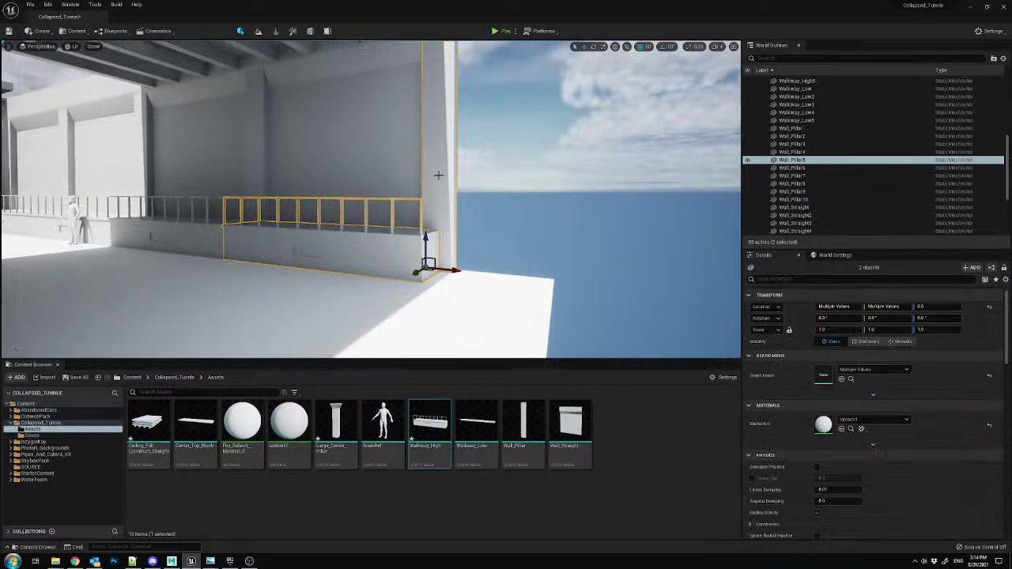
ctrl+click(400, 131)
right_drag(377, 125, 378, 125)
ctrl+click(377, 125)
ctrl+click(453, 120)
ctrl+click(518, 112)
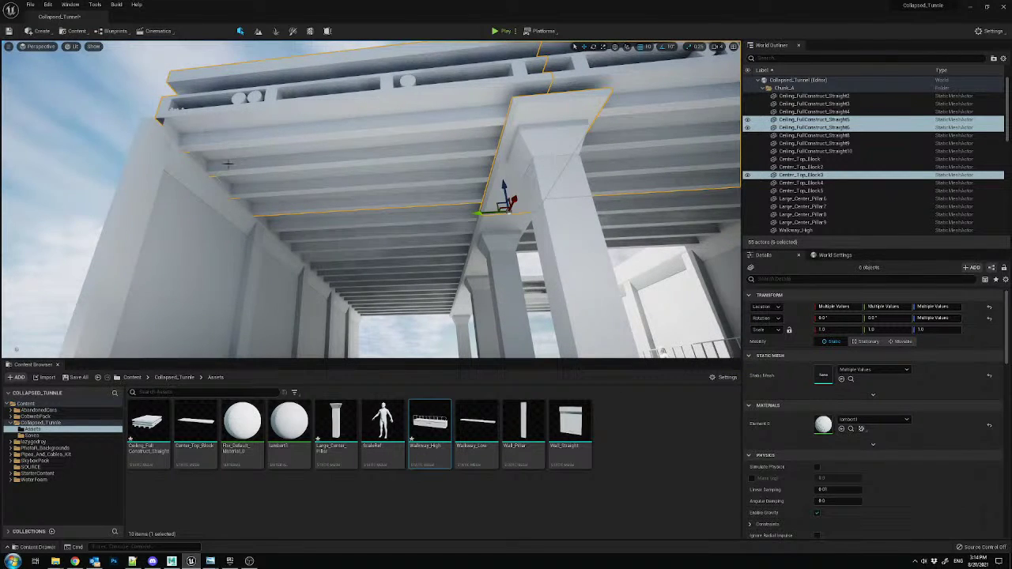
ctrl+click(174, 178)
right_drag(174, 178, 174, 178)
ctrl+click(296, 165)
right_drag(296, 165, 296, 165)
ctrl+click(358, 213)
right_drag(357, 213, 372, 200)
key(ctrl+d)
right_drag(572, 255, 572, 256)
drag(688, 315, 556, 309)
right_drag(556, 309, 556, 308)
click(10, 46)
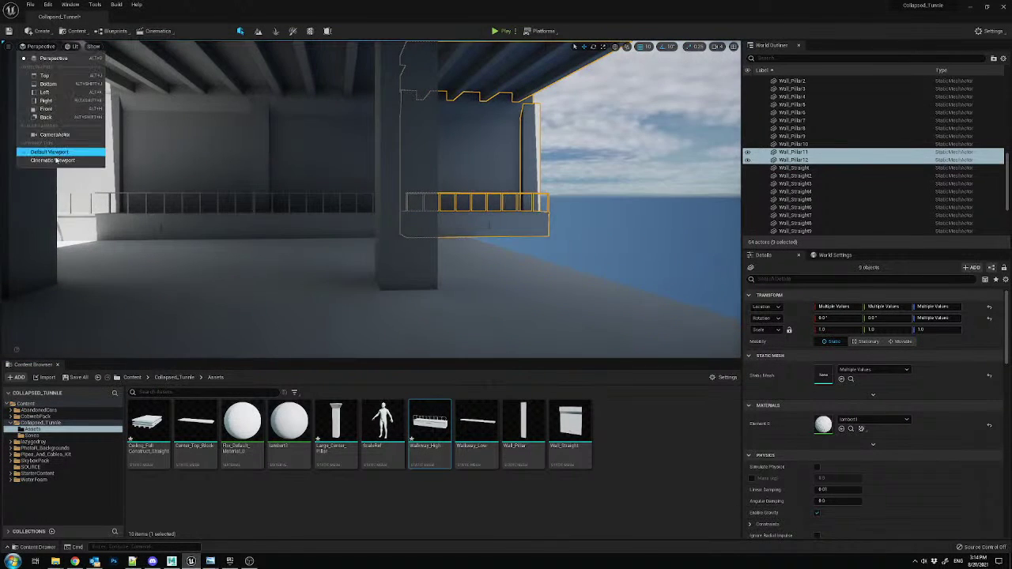
click(58, 138)
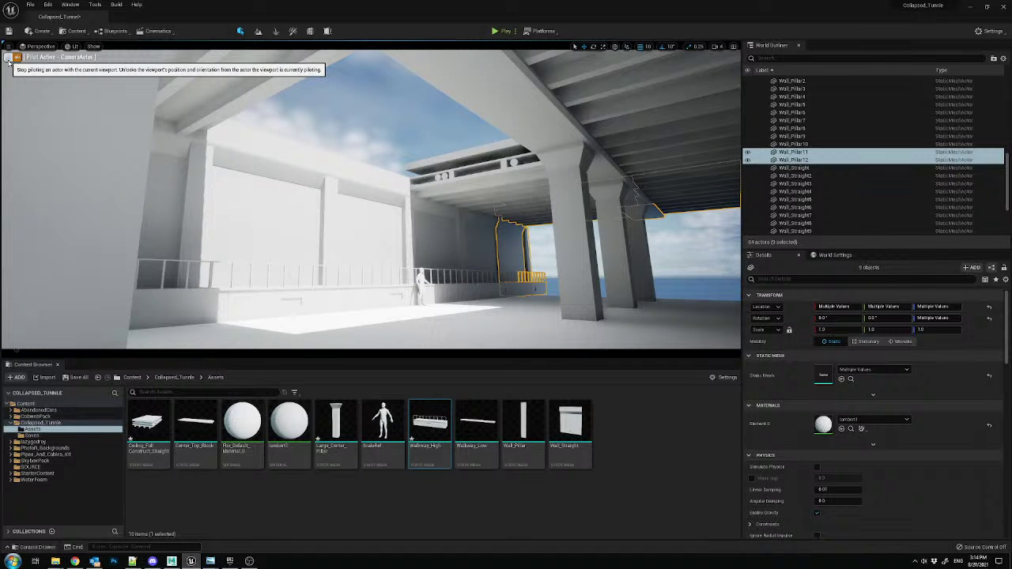
- Try deleting the ceiling section at the extended far end of the tunnel, and undo the deletion
click(8, 58)
click(717, 128)
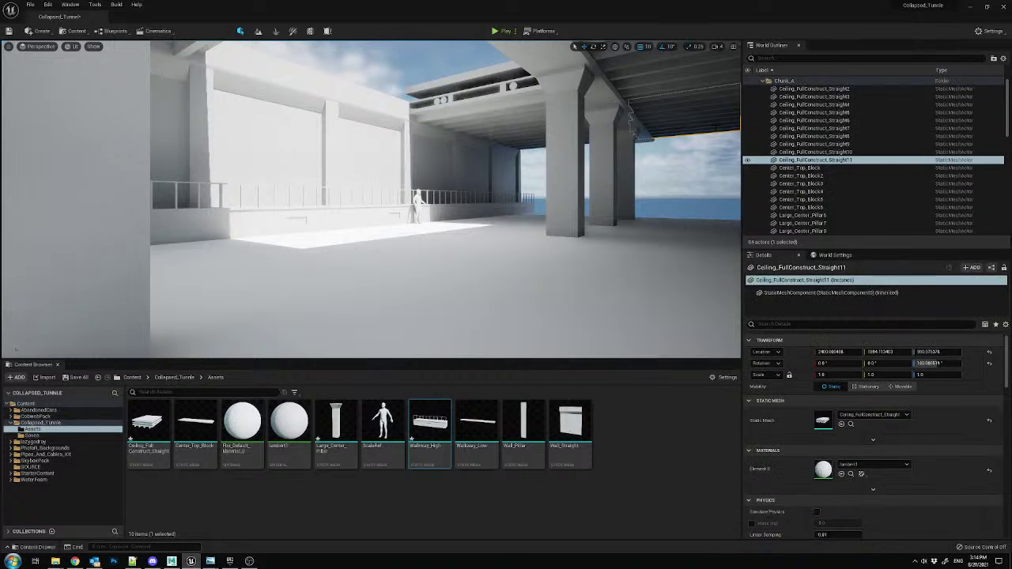
key(Delete)
key(ctrl+z)
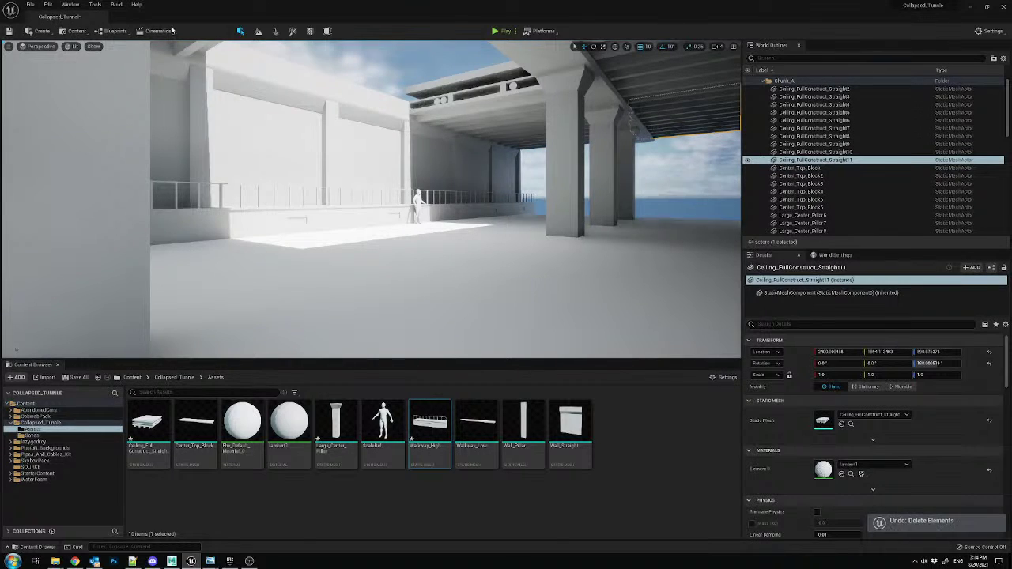
- Compare the tunnel layout with Main_Reference.jpg and switch to the Structural_Pieces scene in Maya
right_drag(318, 143, 447, 144)
key(alt+Tab)
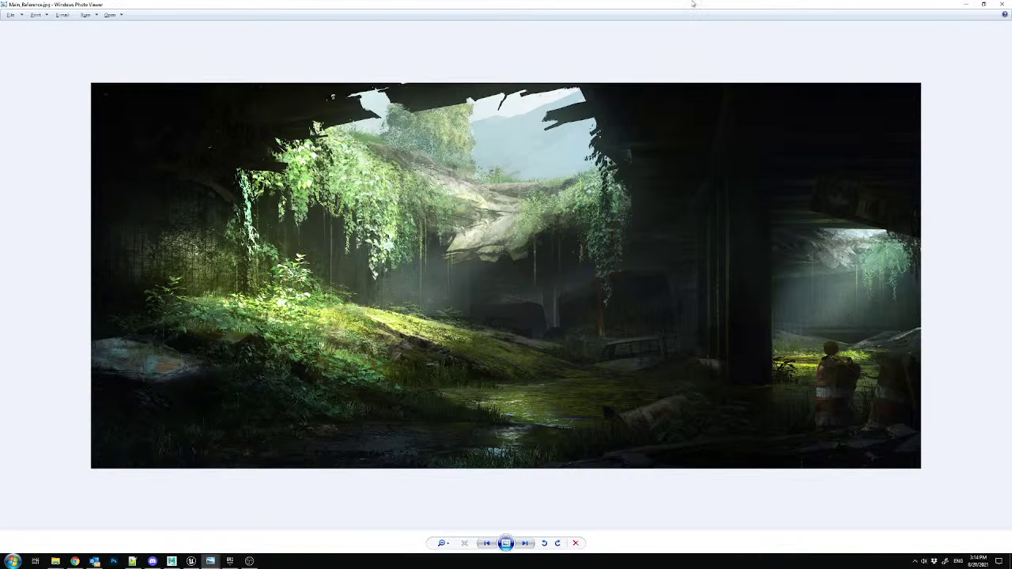
key(alt+Tab)
key(alt+Tab)
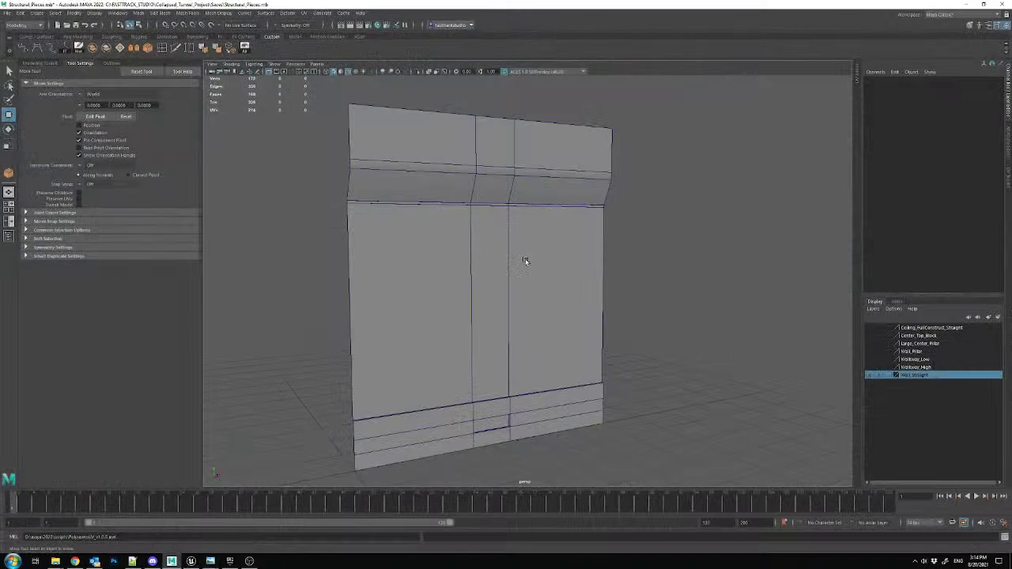
- Duplicate the straight wall and add the copy to a new display layer
alt+drag(701, 327, 614, 317)
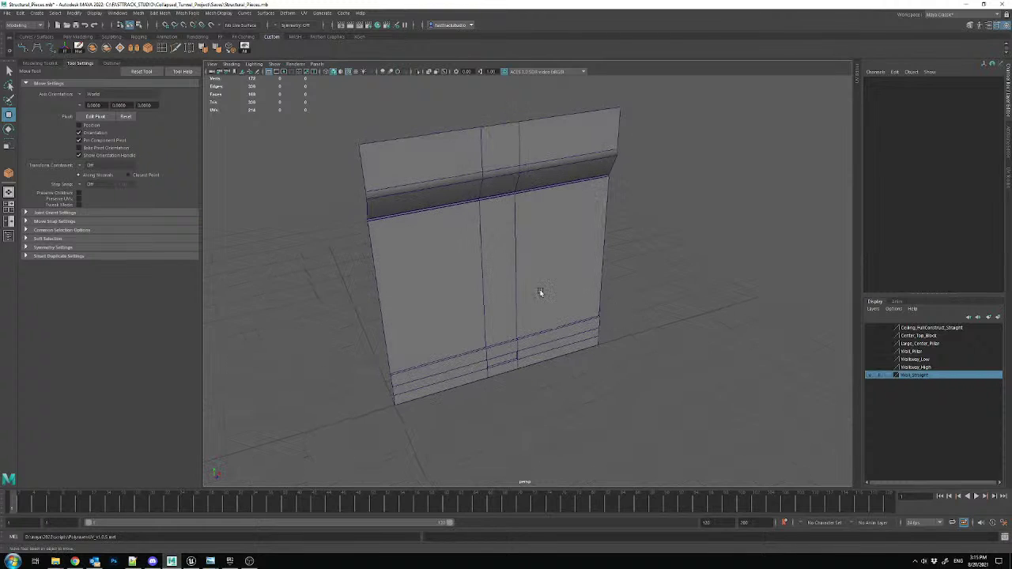
click(581, 307)
alt+drag(669, 282, 699, 335)
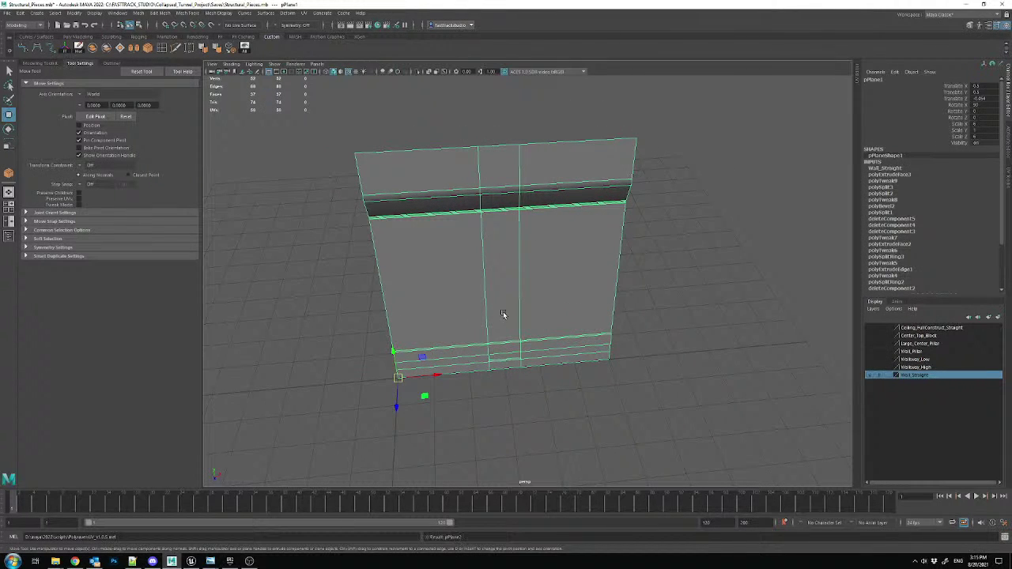
key(ctrl+d)
click(989, 317)
click(909, 329)
right_click(909, 329)
click(927, 356)
- Rename the new display layer as Wall_Bend and hide the Wall_Straight layer
double_click(903, 328)
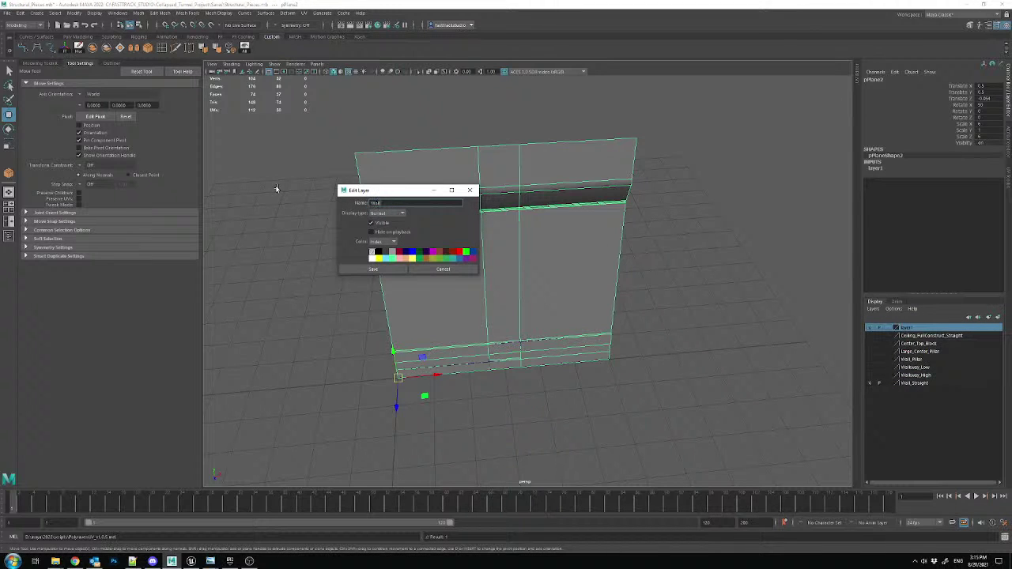
text(Wall_Bend)
click(373, 269)
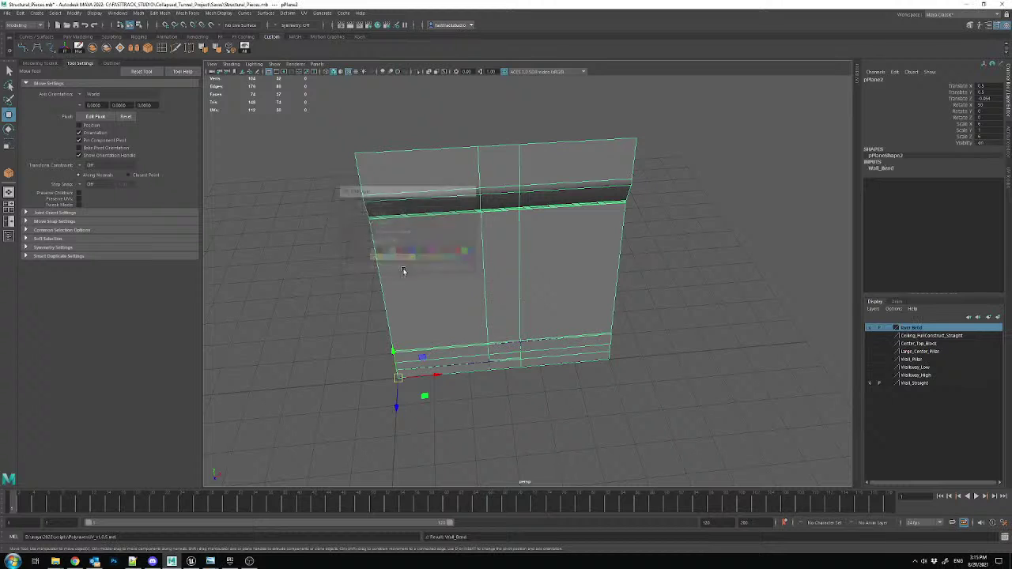
click(869, 384)
click(871, 384)
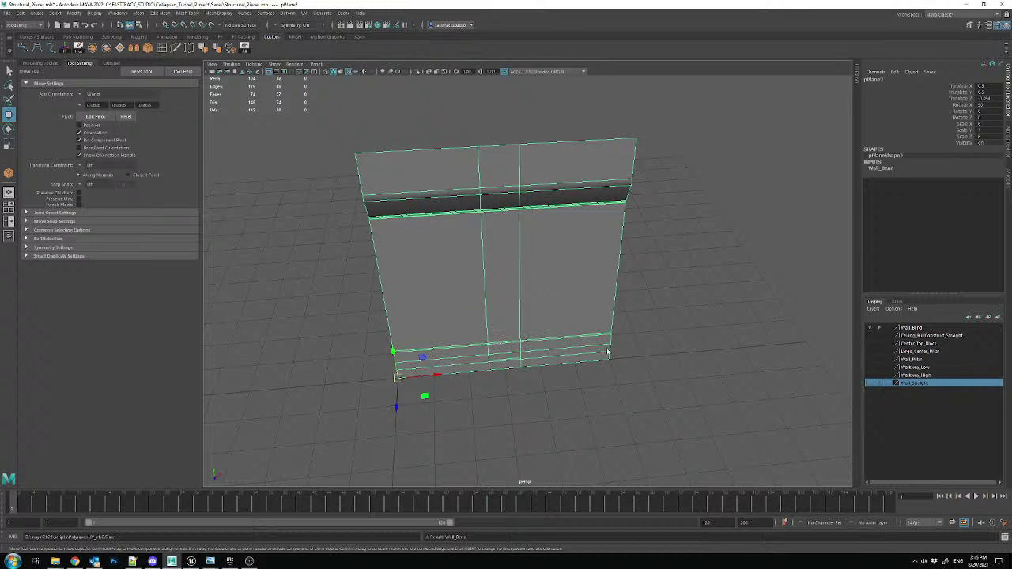
- Connect the horizontal edges on both sides of the copied wall's middle strip with 10 segments
alt+drag(657, 356, 574, 319)
right_drag(507, 217, 503, 170)
drag(447, 106, 463, 389)
drag(599, 100, 561, 474)
click(147, 47)
text(5)
key(Return)
click(102, 94)
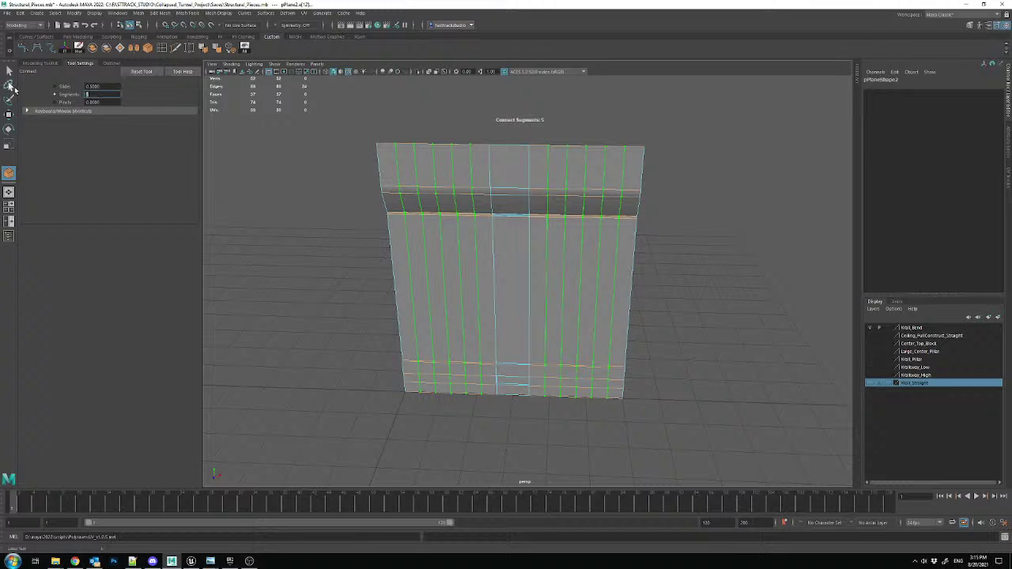
text(10)
key(Return)
key(w)
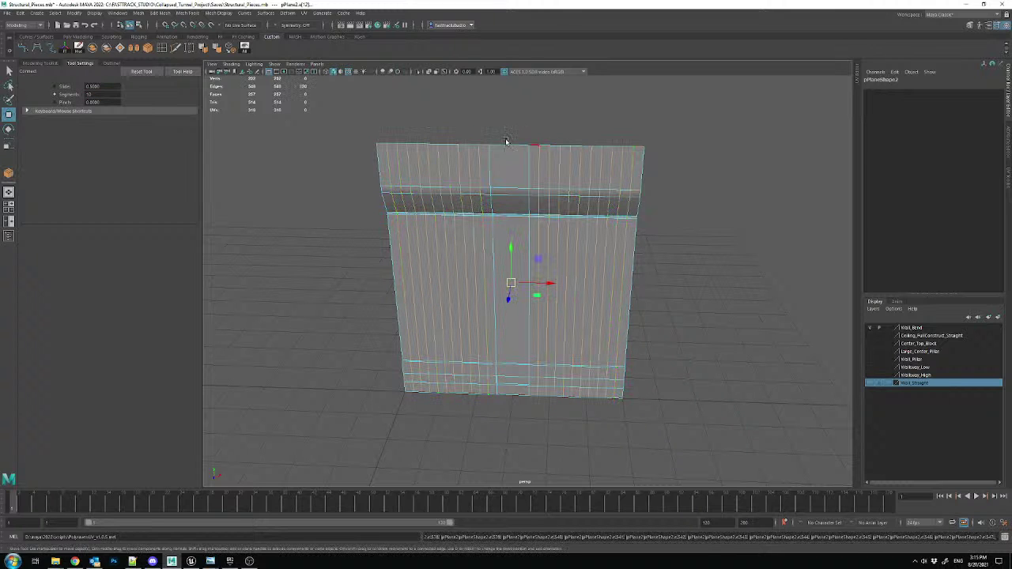
- Select the horizontal edges across the copied wall's middle strip
drag(508, 117, 520, 433)
alt+drag(566, 288, 572, 293)
alt+middle_drag(568, 266, 566, 283)
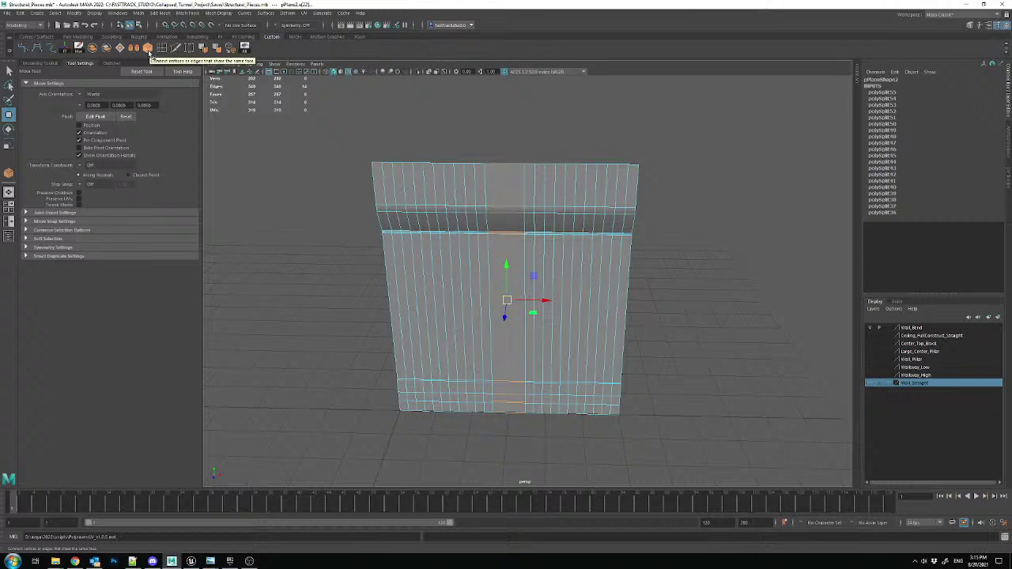
- Try connecting the middle strip's selected edges with 10 segments, and undo the change
click(148, 49)
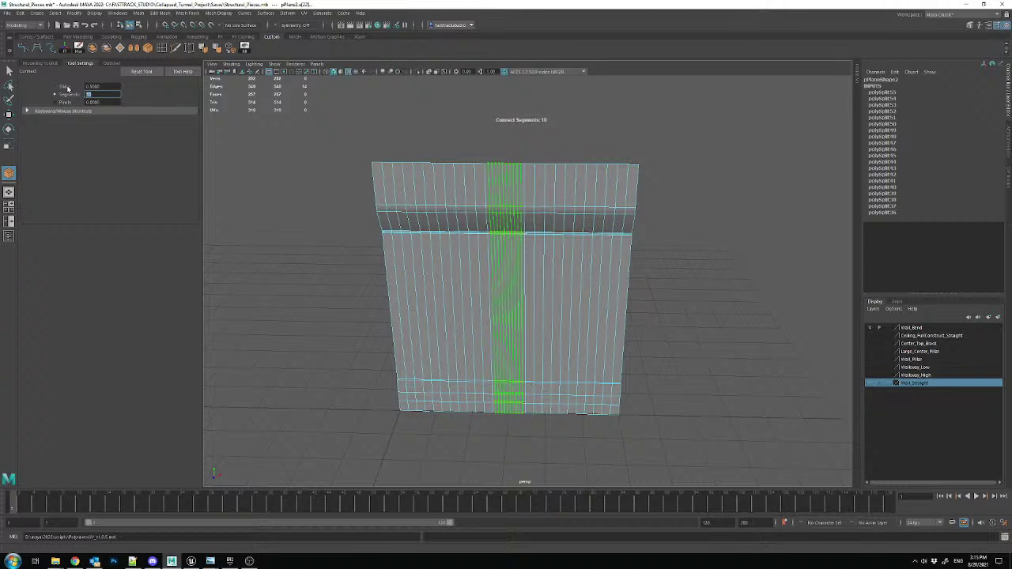
key(Return)
key(w)
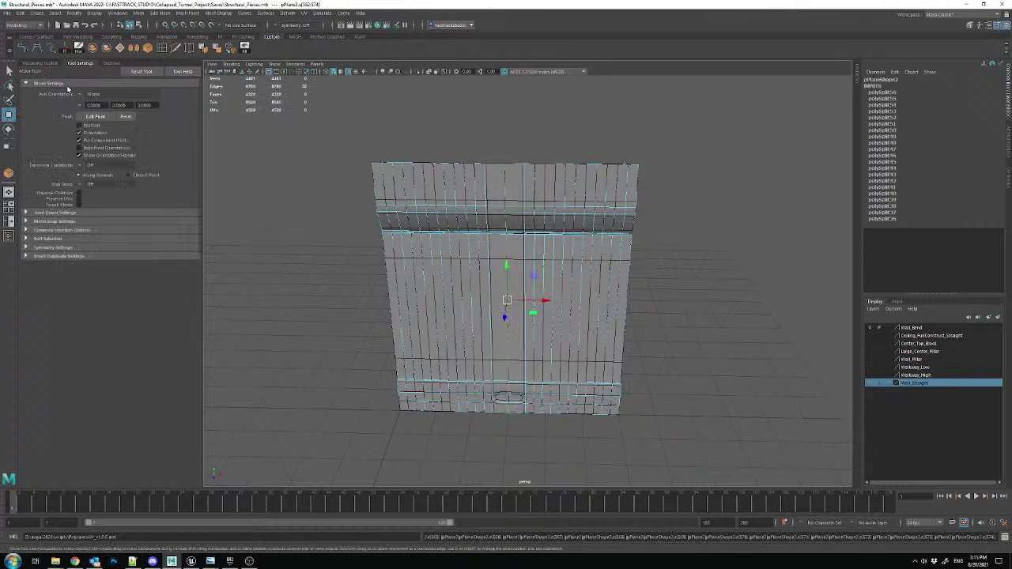
key(ctrl+z)
- Connect the middle strip's selected edges with 2 segments
right_drag(499, 186, 499, 164)
click(507, 289)
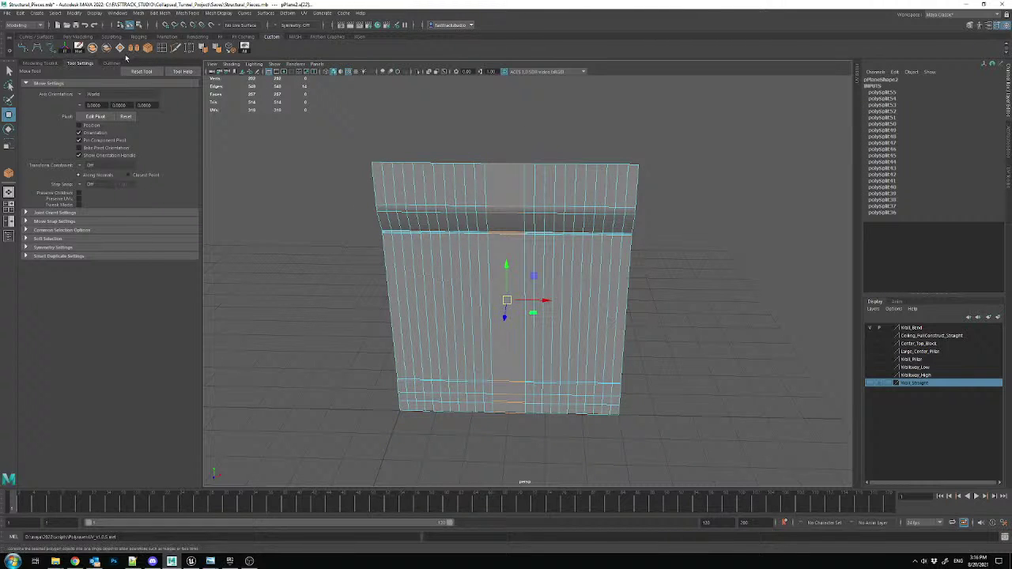
click(148, 48)
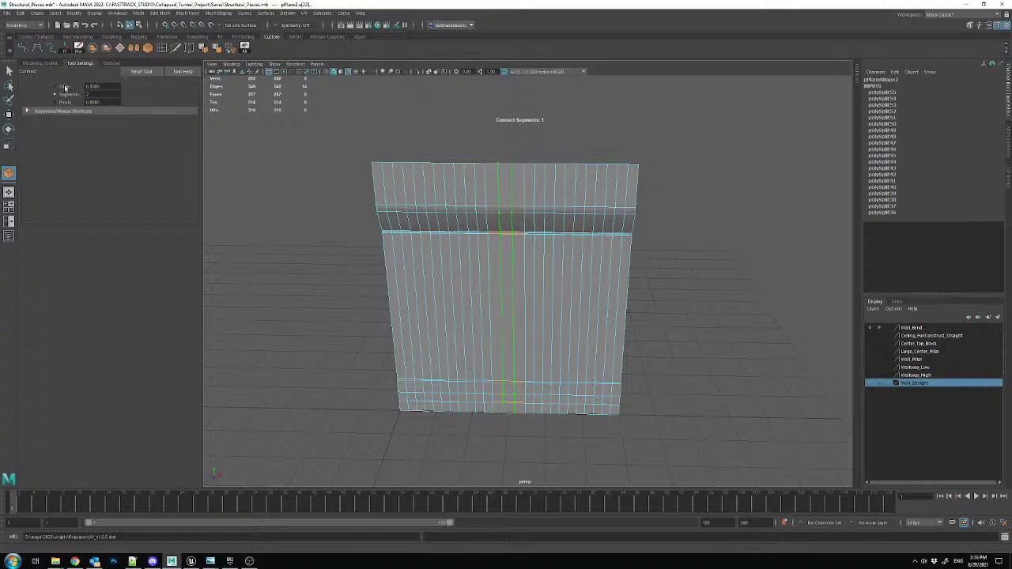
key(w)
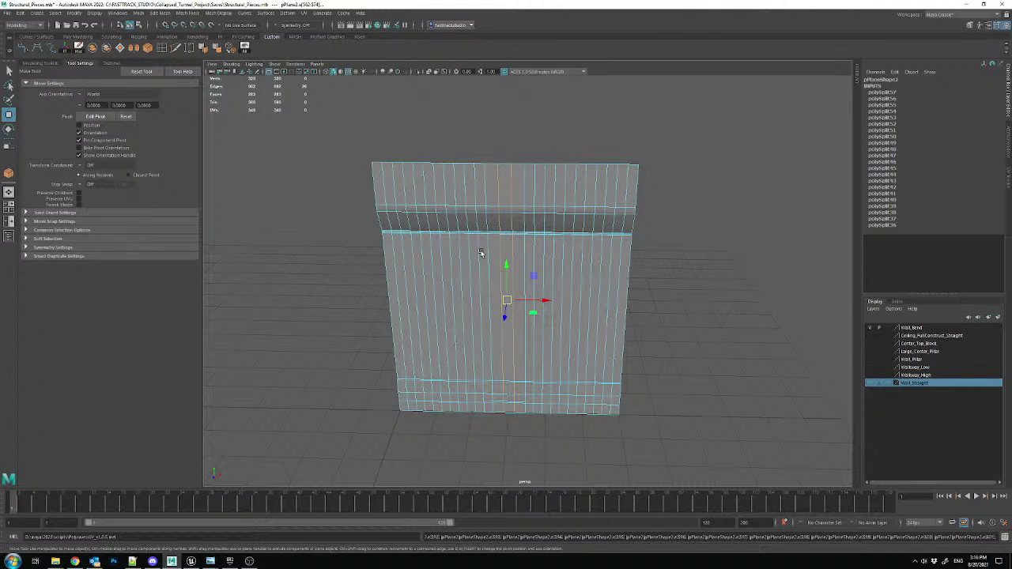
- Return the subdivided wall copy to object mode and apply a nonlinear Bend deformer to it
key(F8)
alt+drag(494, 400, 518, 407)
click(83, 48)
click(152, 14)
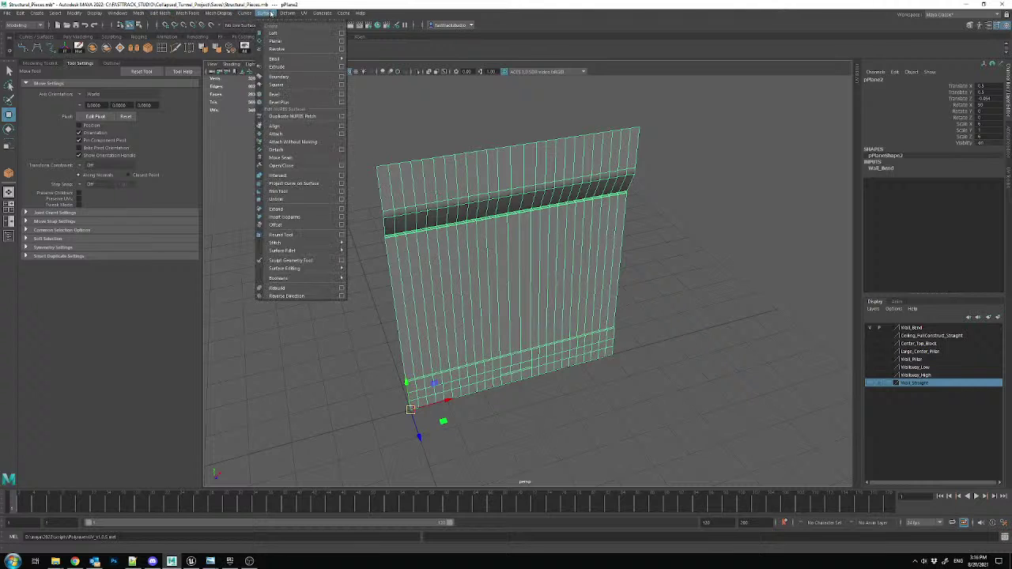
mouse_move(289, 13)
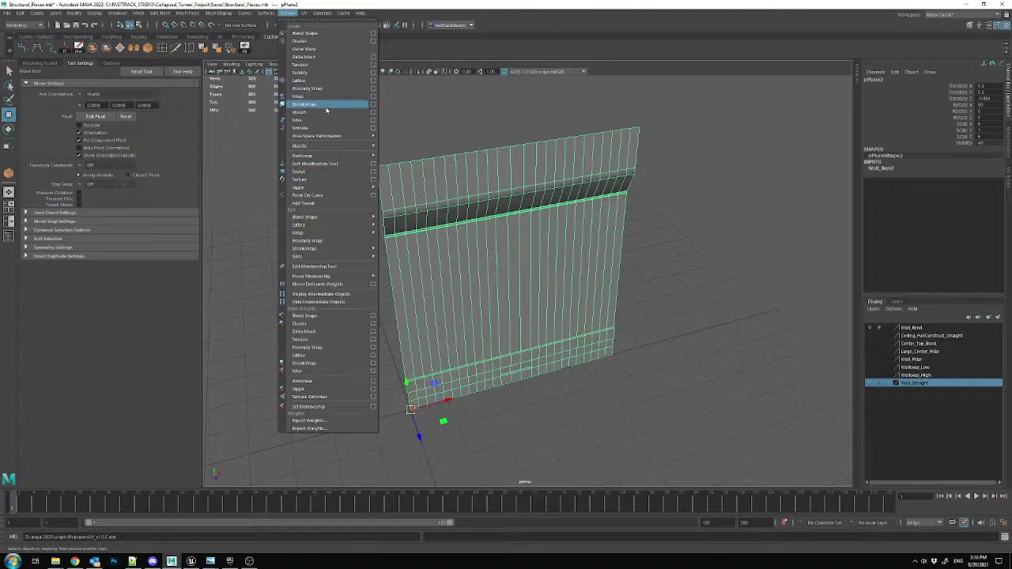
mouse_move(334, 225)
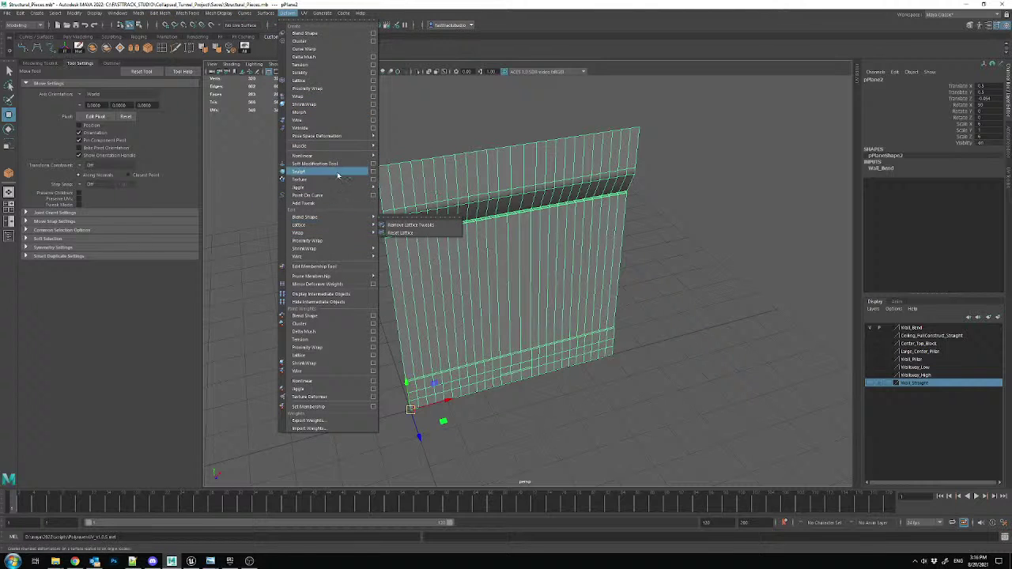
mouse_move(358, 156)
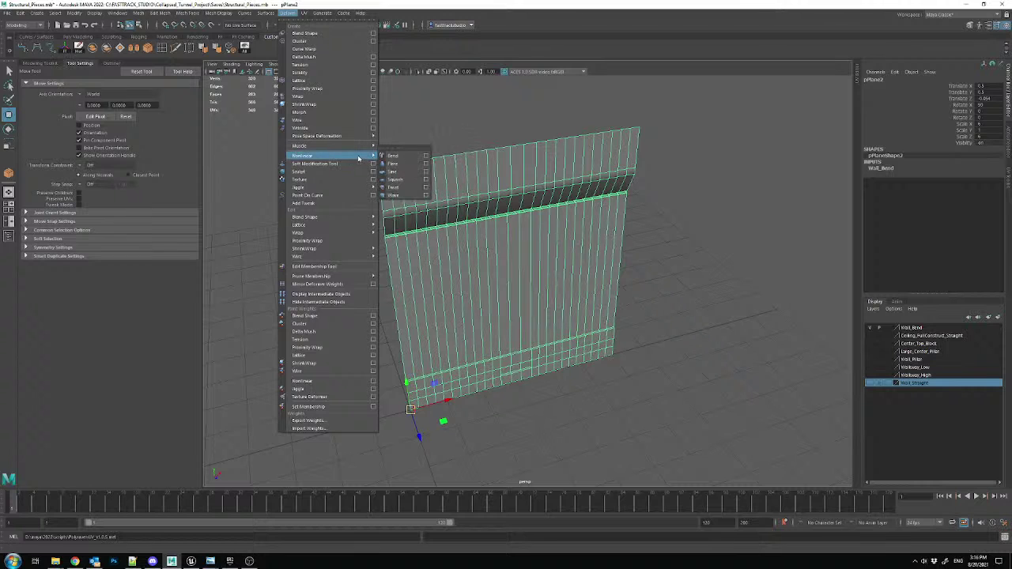
click(419, 157)
- Give the bend deformer a slight curvature and rotate its handle so the wall curves along its width
click(991, 187)
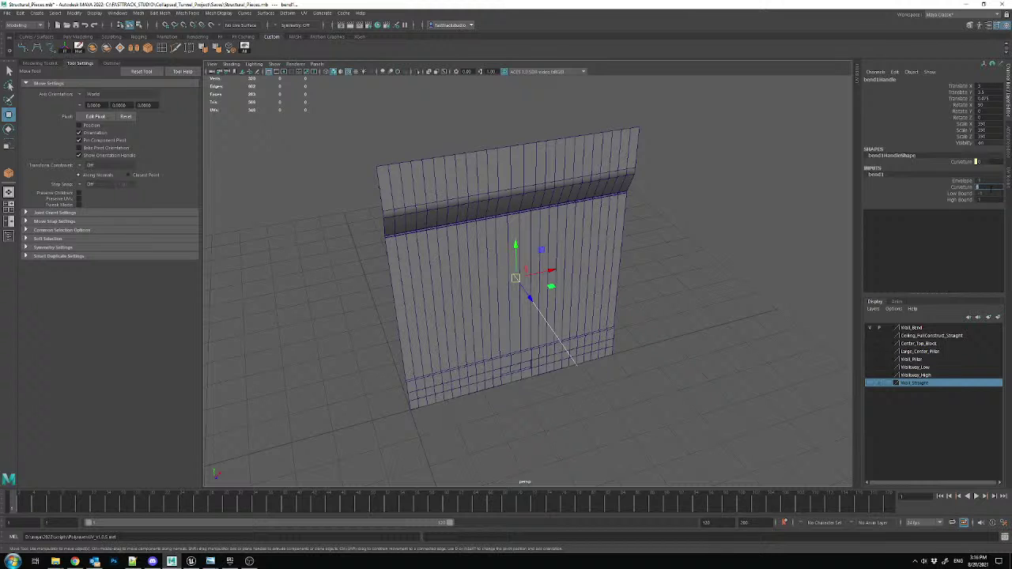
ctrl+drag(981, 186, 990, 188)
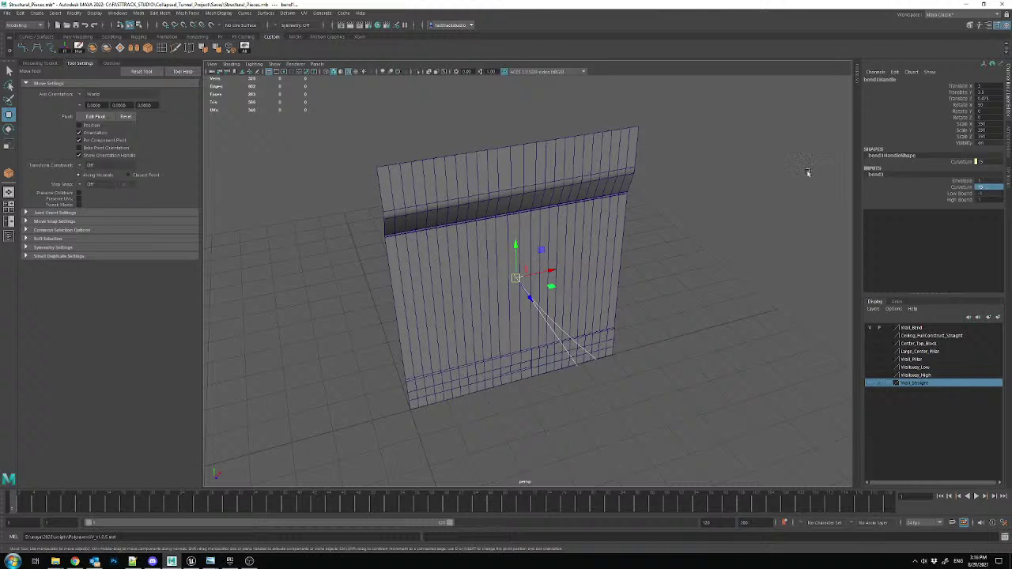
ctrl+drag(667, 283, 696, 320)
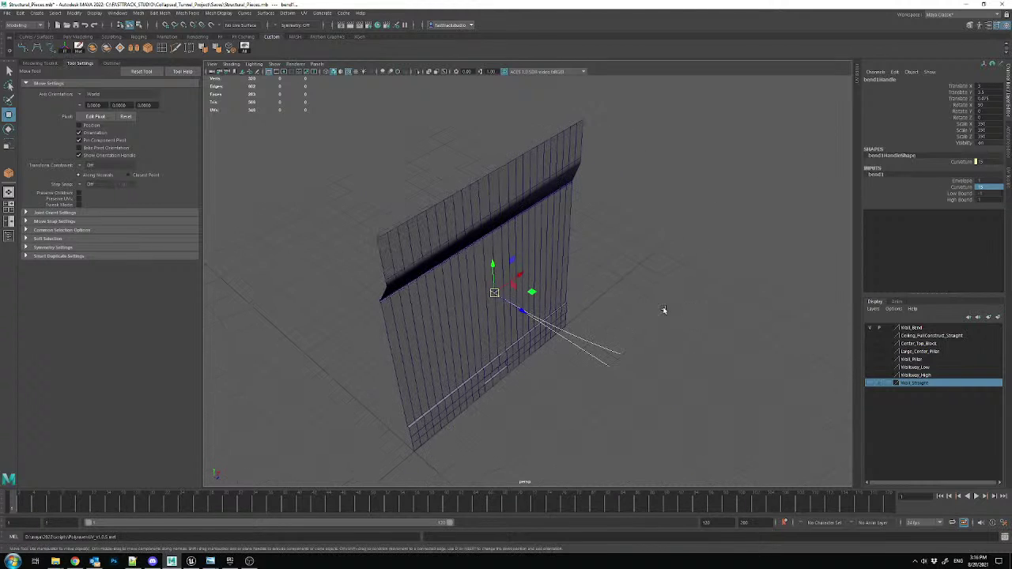
key(e)
drag(488, 319, 542, 310)
alt+drag(649, 327, 583, 300)
key(w)
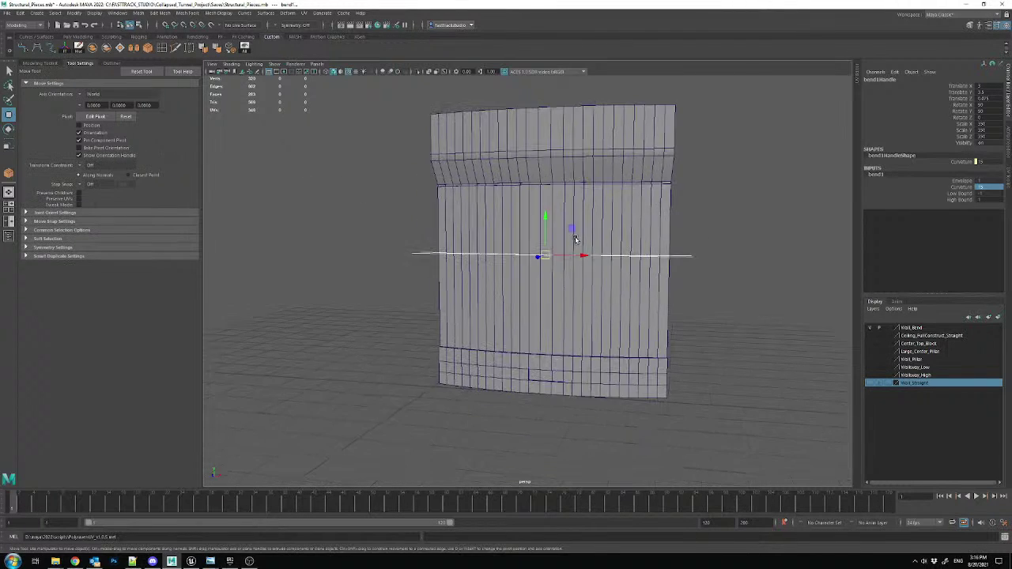
- Snap the bend handle to the origin at the wall's lower corner and set the bend's High Bound to 2
drag(556, 221, 435, 356)
alt+drag(499, 318, 604, 288)
click(978, 200)
middle_drag(1000, 215, 999, 214)
alt+drag(738, 200, 596, 192)
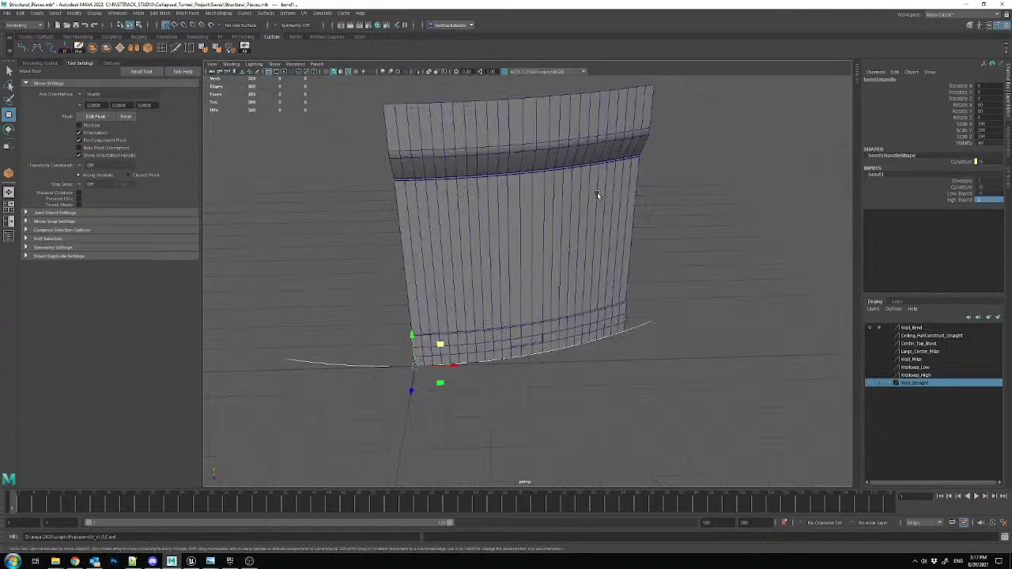
- Export the bent wall mesh as the FBX file Wall_Bend_In in the project's Exports folder
click(598, 210)
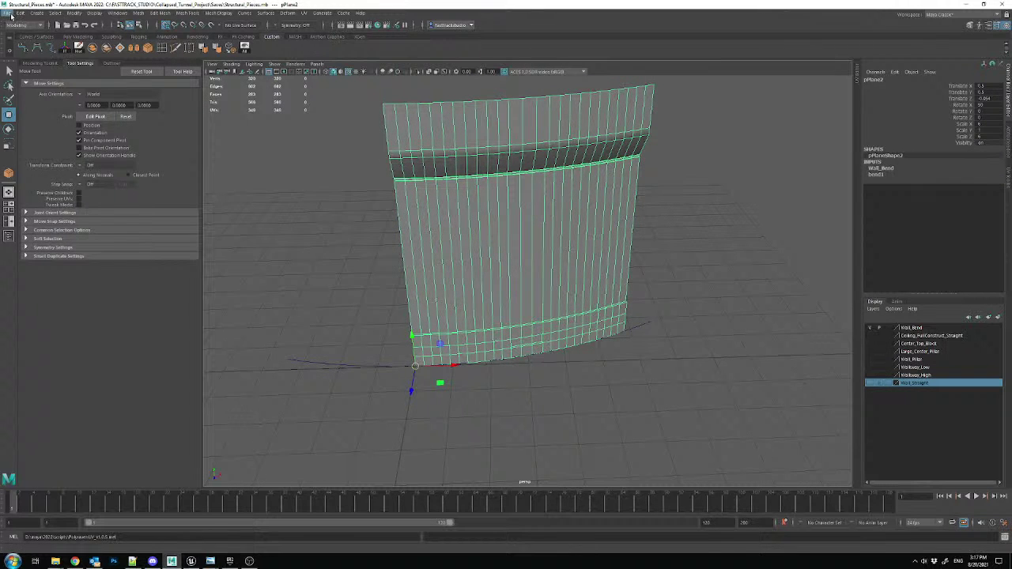
click(6, 12)
click(40, 125)
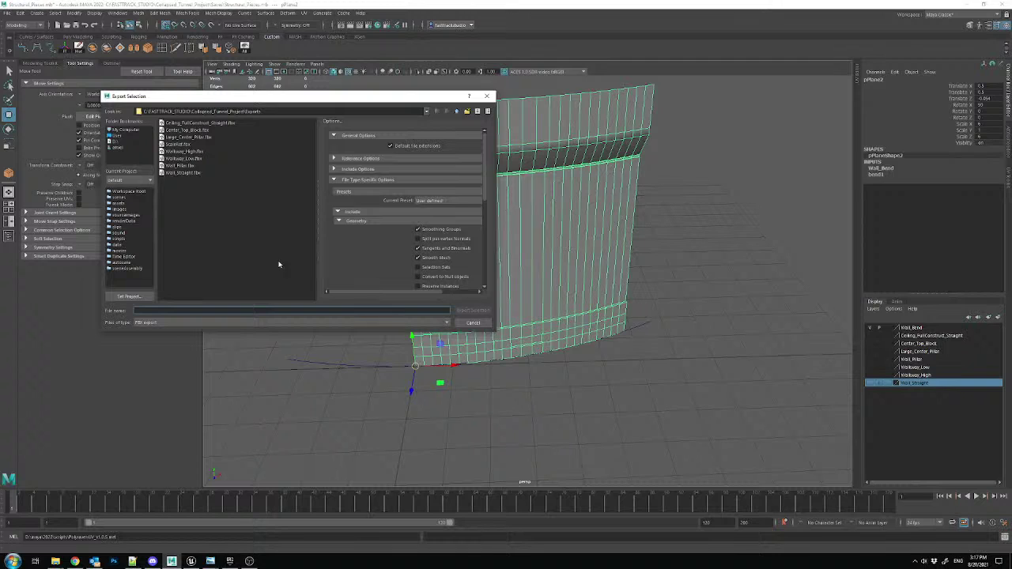
text(W)
text(_hi)
scroll(449, 250, down, 2)
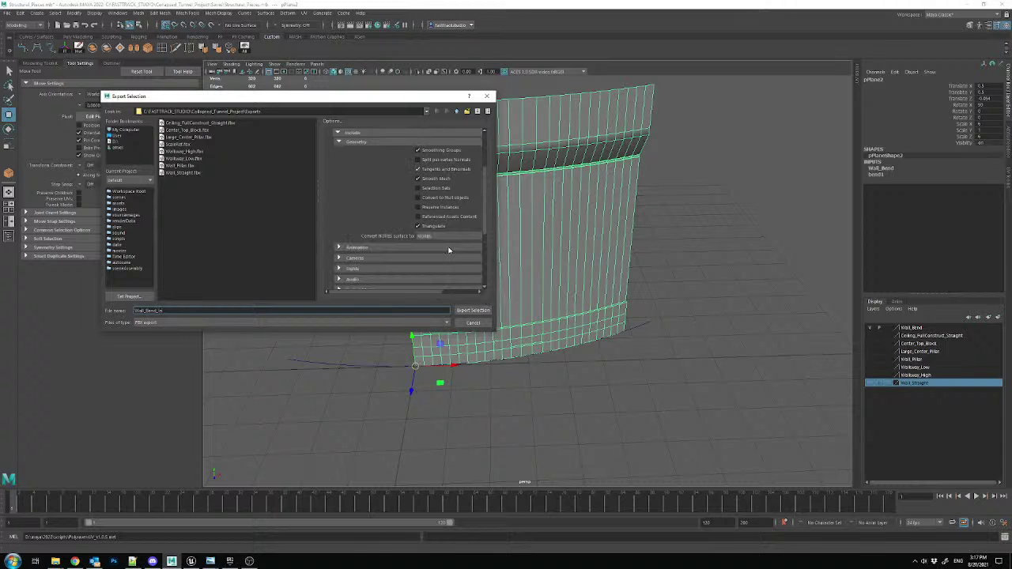
click(474, 310)
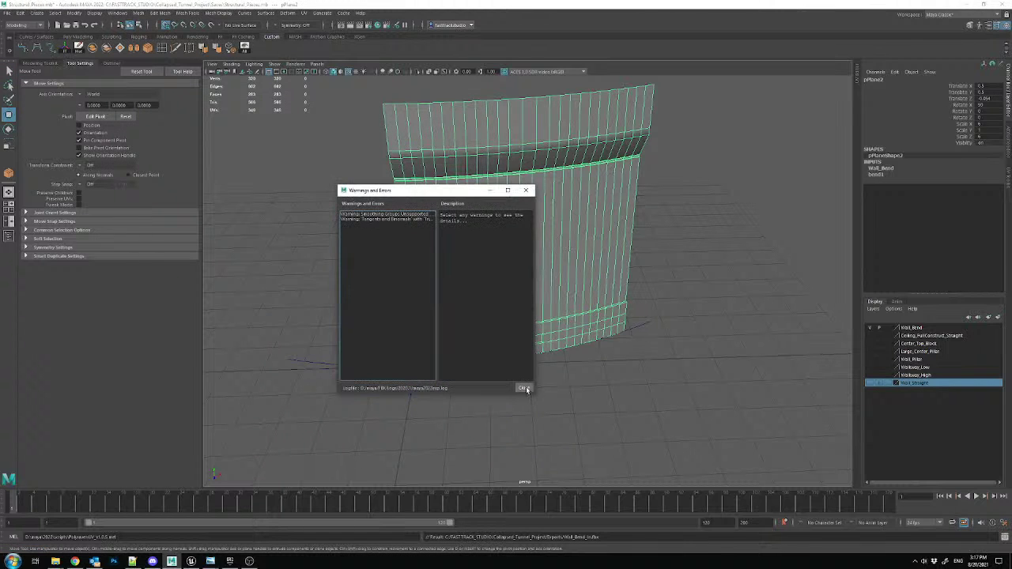
- Switch to Unreal Engine and view the blockout through the CameraActor
click(191, 561)
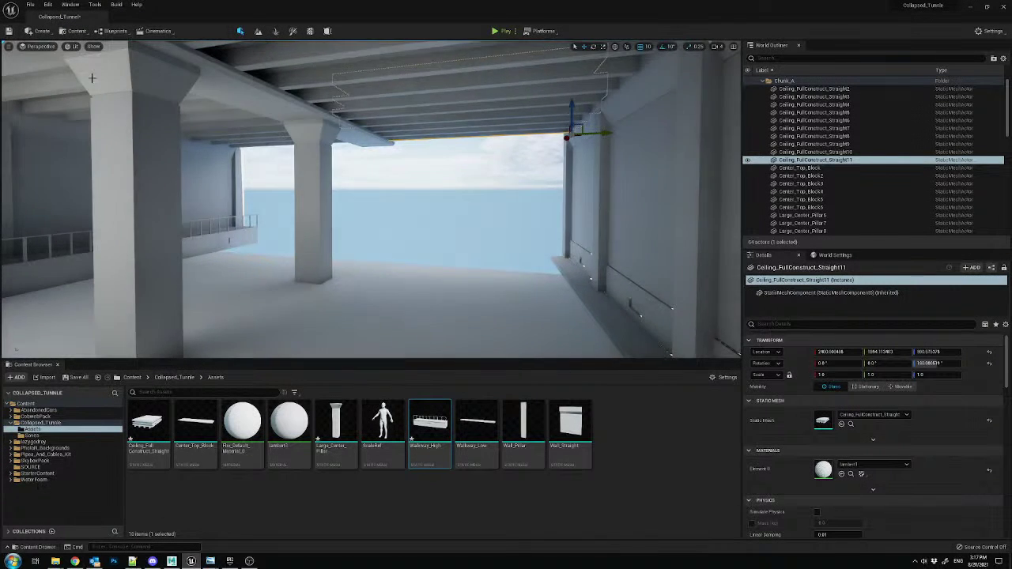
click(37, 46)
click(73, 134)
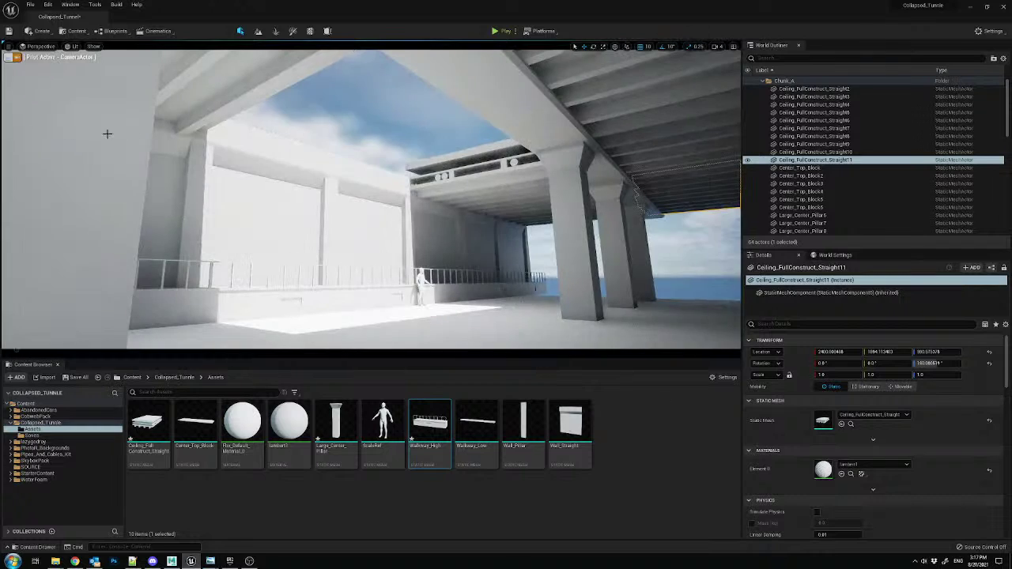
- Scale the Floor plane up to about 73.75 in Y and slightly in X to extend beyond the tunnel
right_drag(372, 199, 269, 194)
click(301, 135)
key(r)
drag(257, 155, 399, 169)
key(r)
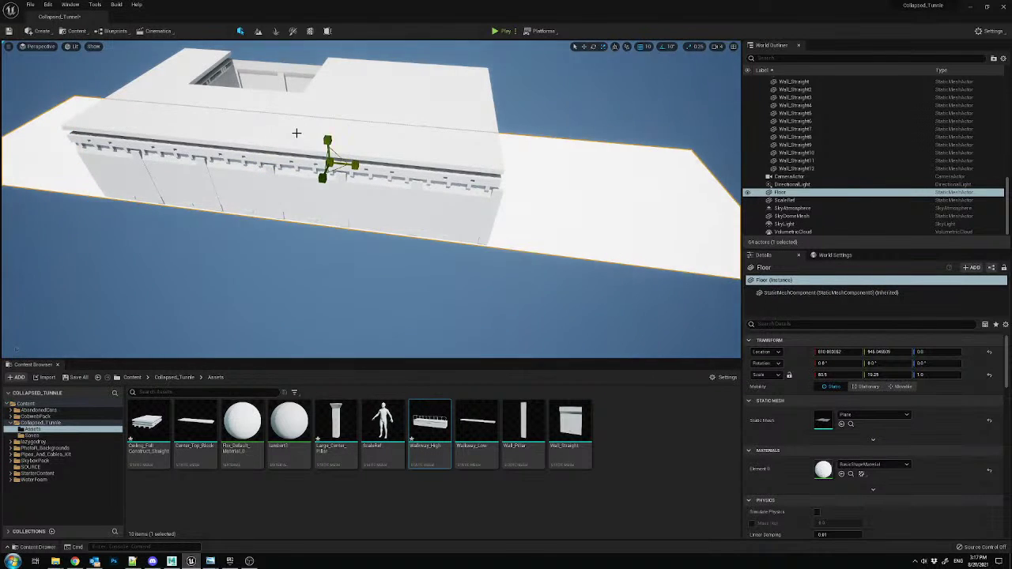
drag(323, 178, 289, 241)
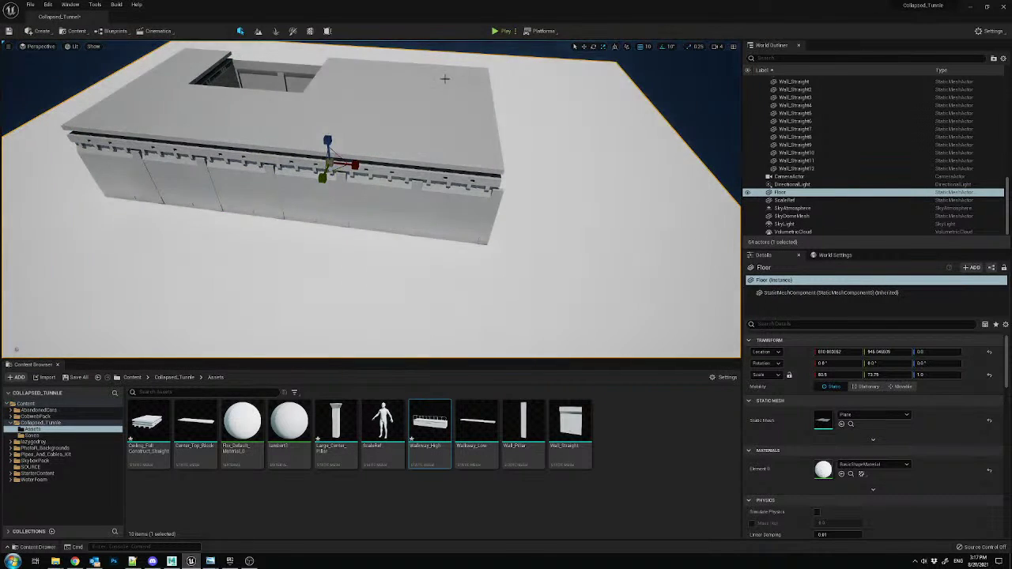
drag(354, 170, 357, 170)
key(w)
right_drag(377, 230, 427, 235)
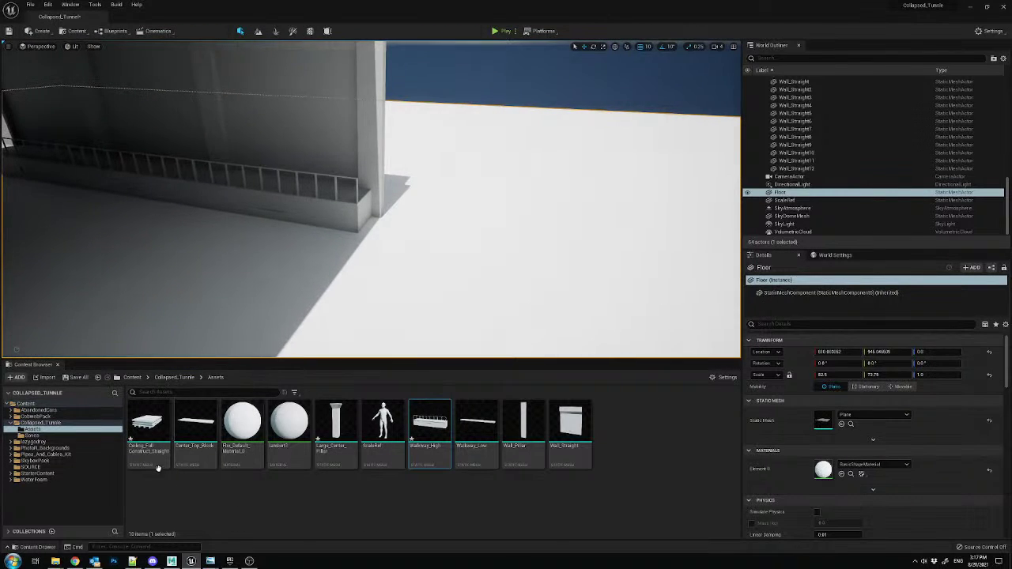
- Open a second viewport looking through the CameraActor, reposition its window, and close it
mouse_move(55, 561)
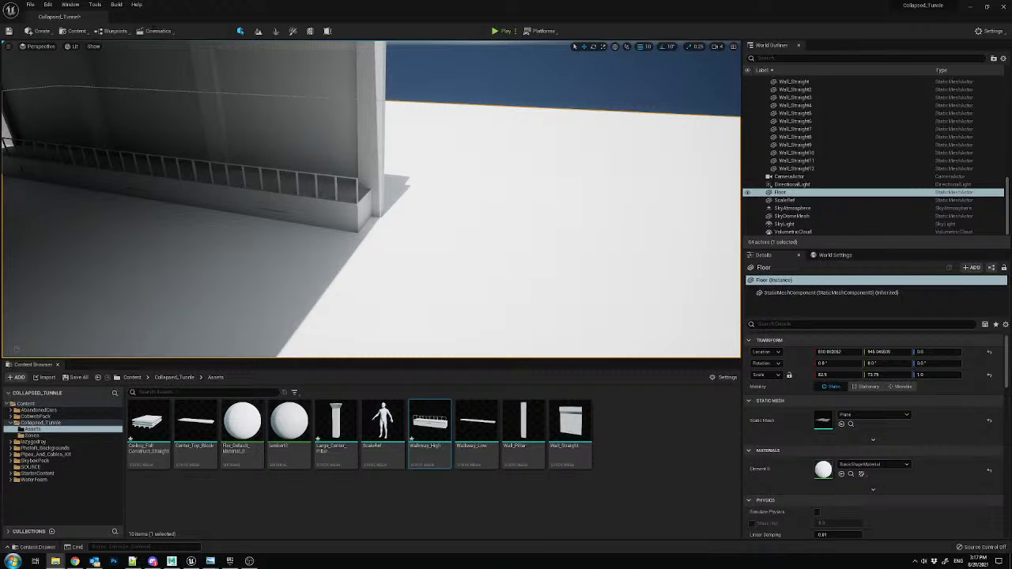
click(69, 5)
mouse_move(160, 41)
mouse_move(138, 62)
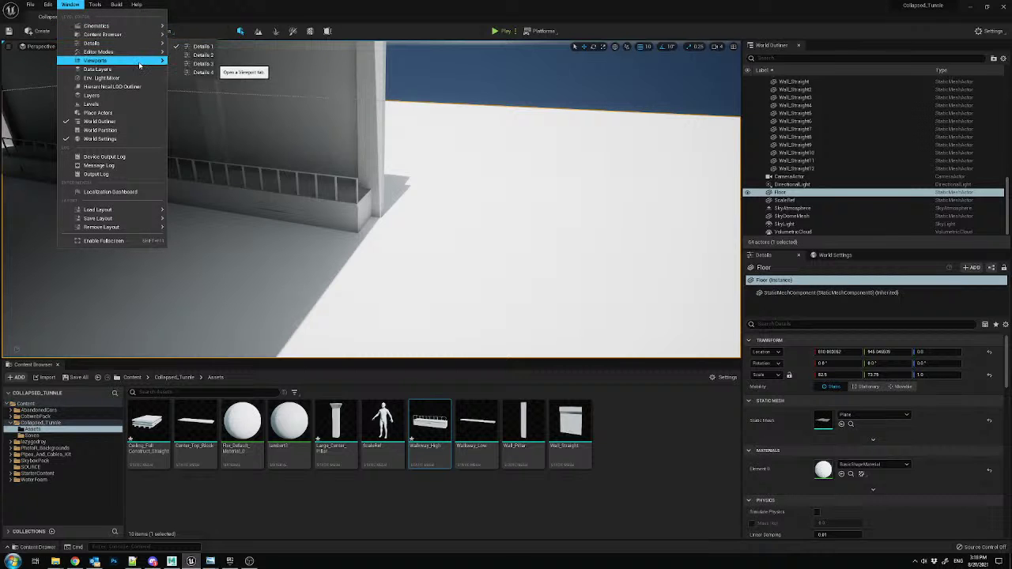
click(211, 74)
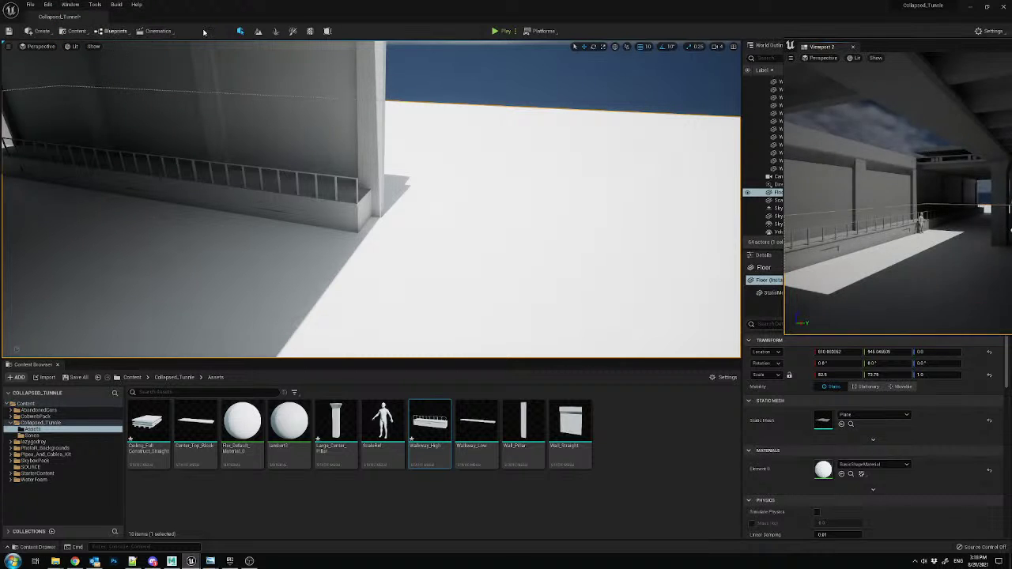
drag(798, 53, 351, 63)
click(336, 65)
click(350, 154)
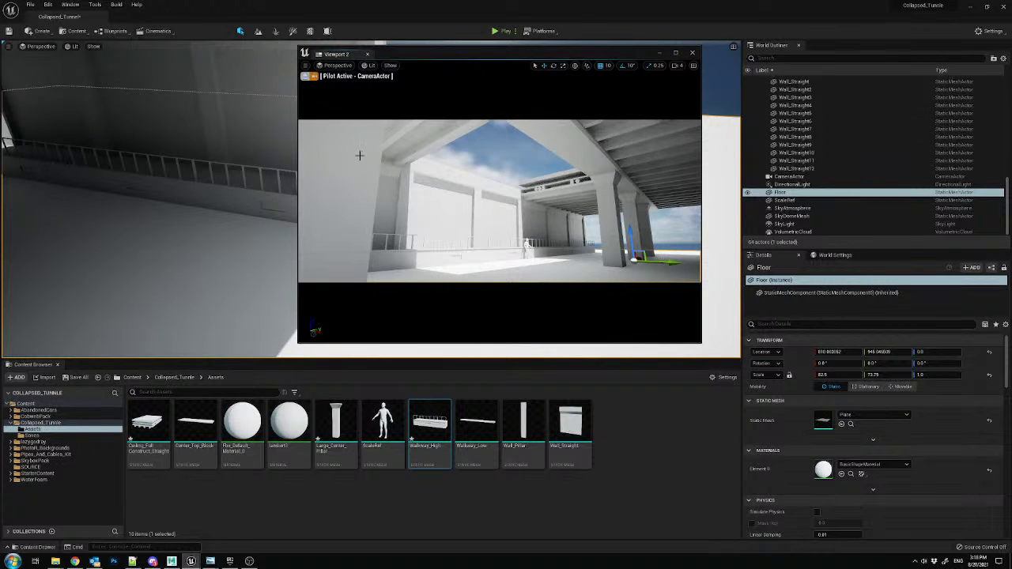
drag(433, 48, 677, 198)
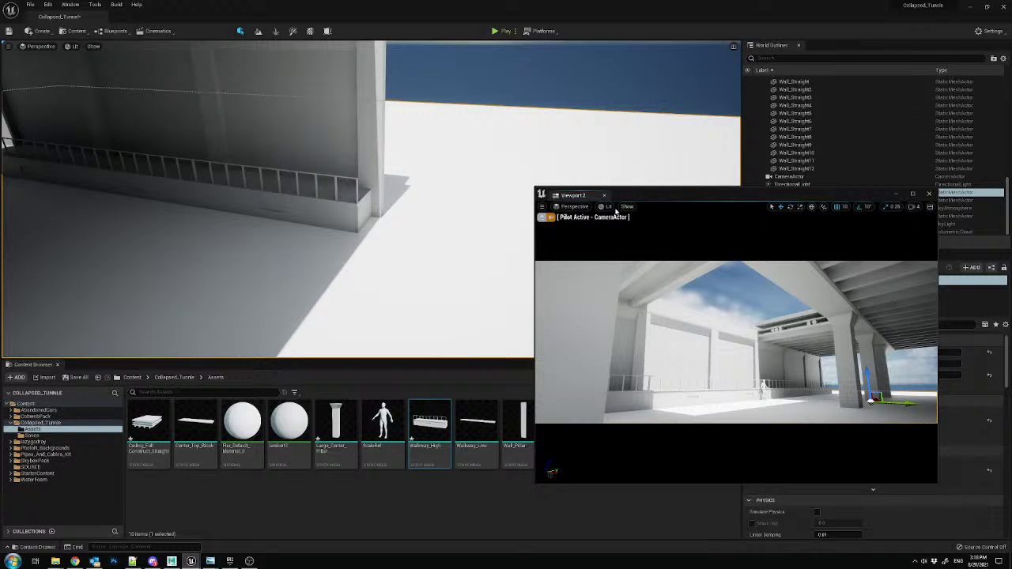
drag(633, 196, 464, 237)
click(408, 235)
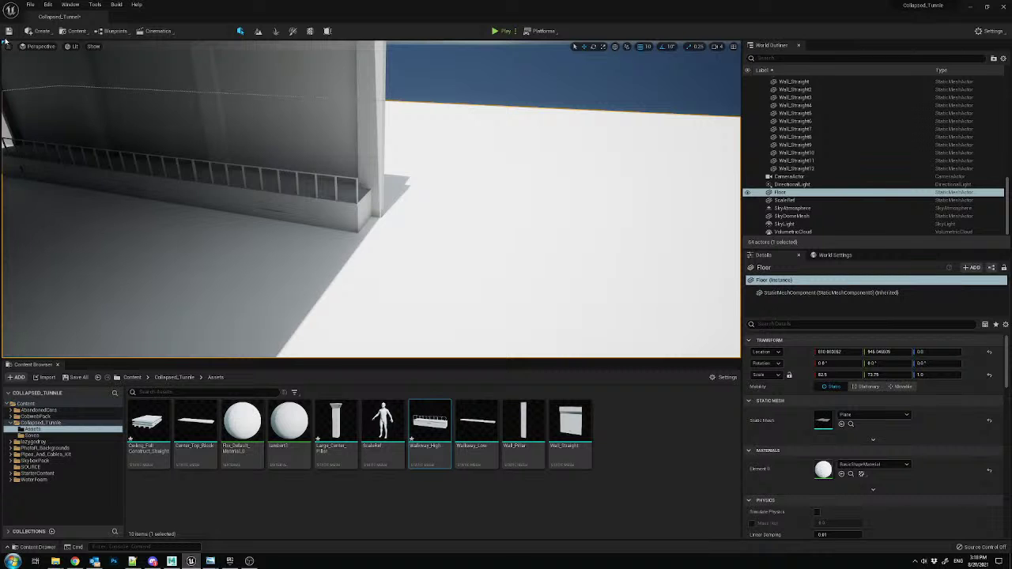
right_drag(391, 158, 356, 174)
right_drag(446, 342, 459, 342)
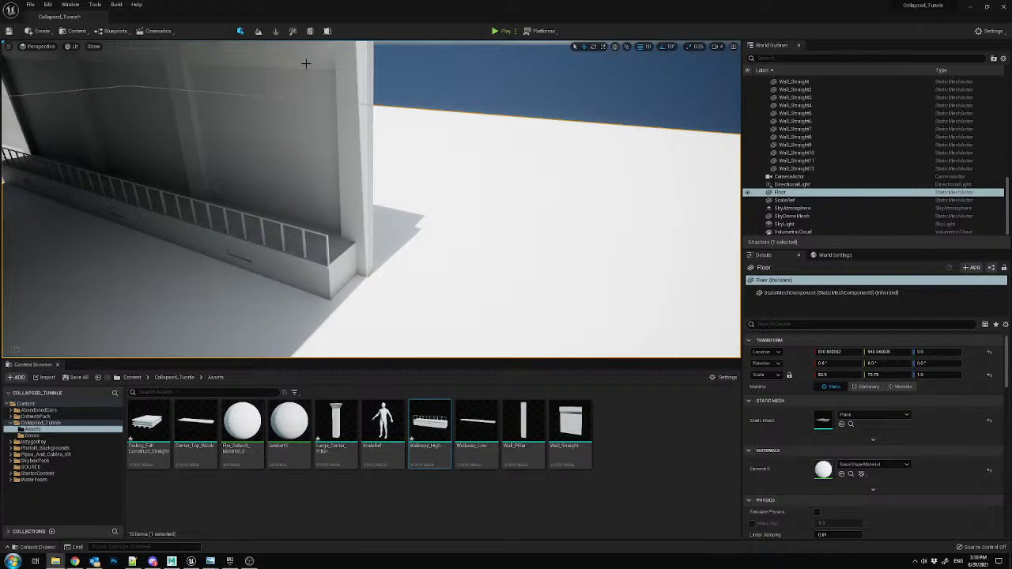
click(79, 5)
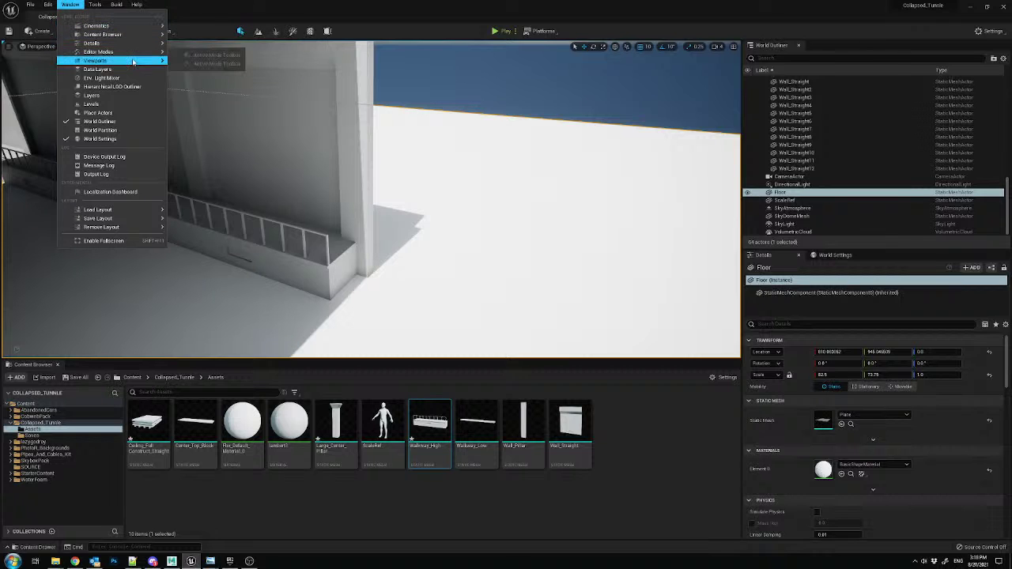
mouse_move(153, 62)
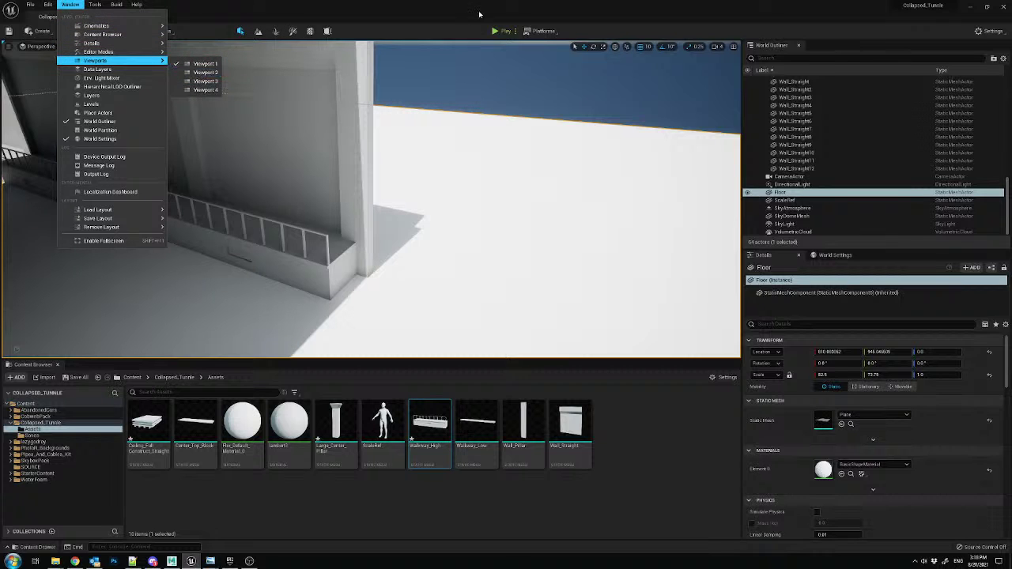
click(444, 18)
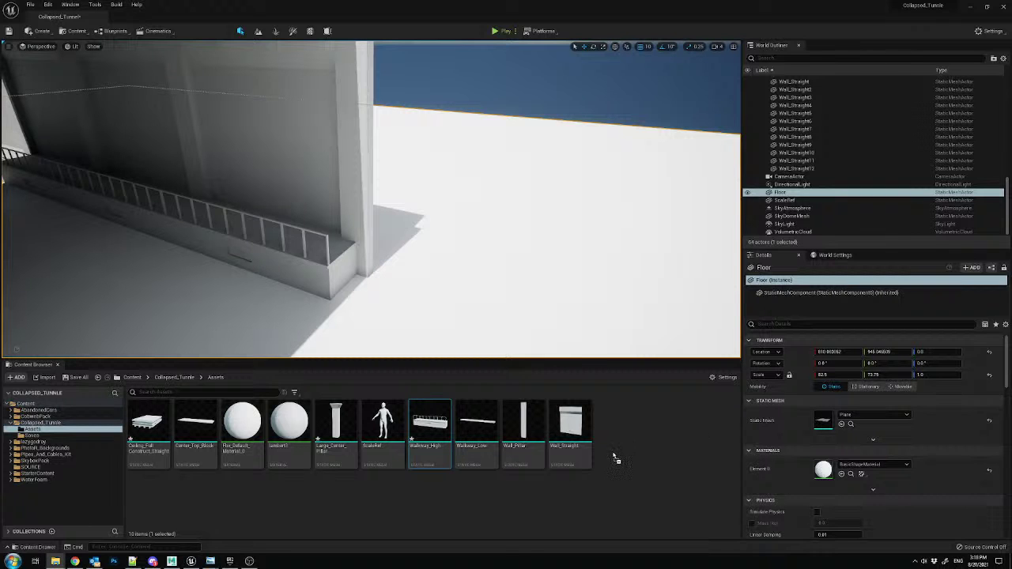
- Import the Wall_Bend_In FBX into the Assets folder with an import uniform scale of 100
drag(613, 458, 612, 455)
scroll(502, 356, down, 6)
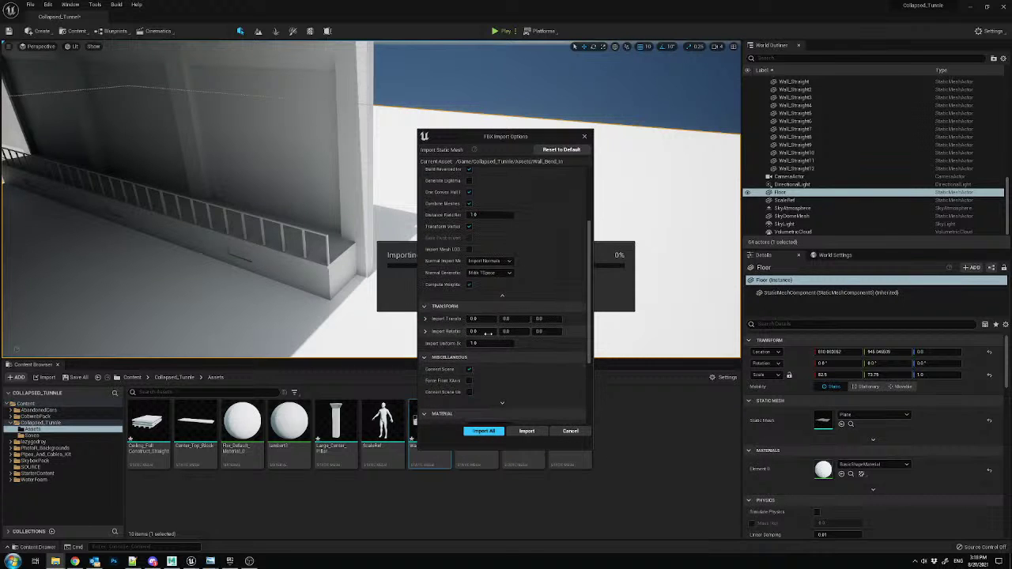
click(490, 345)
click(491, 431)
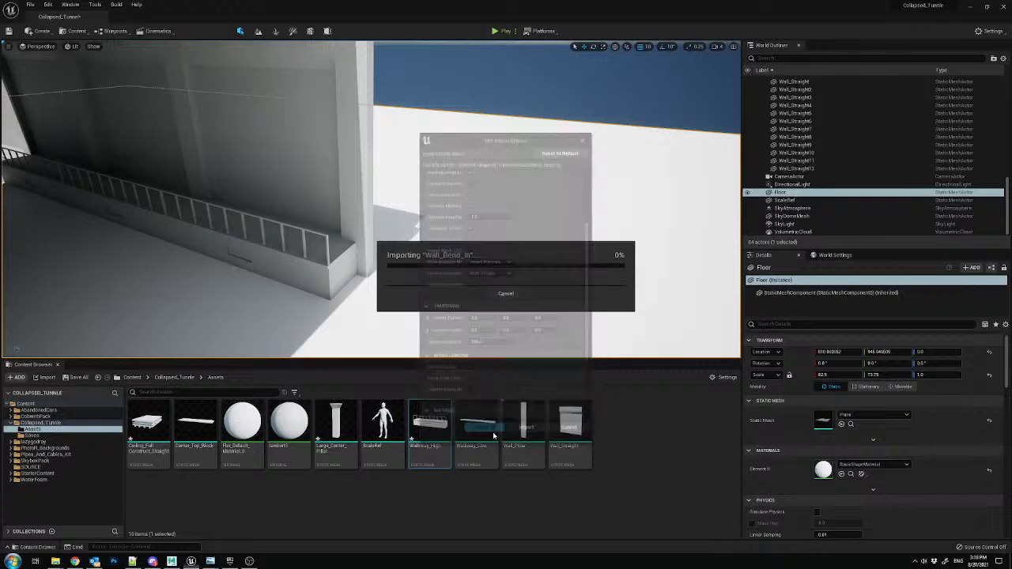
- Place Wall_Bend_In in the level, paste Wall_Straight11's location onto it, and move it to X 2400 at the straight wall's end
drag(530, 431, 425, 298)
click(283, 162)
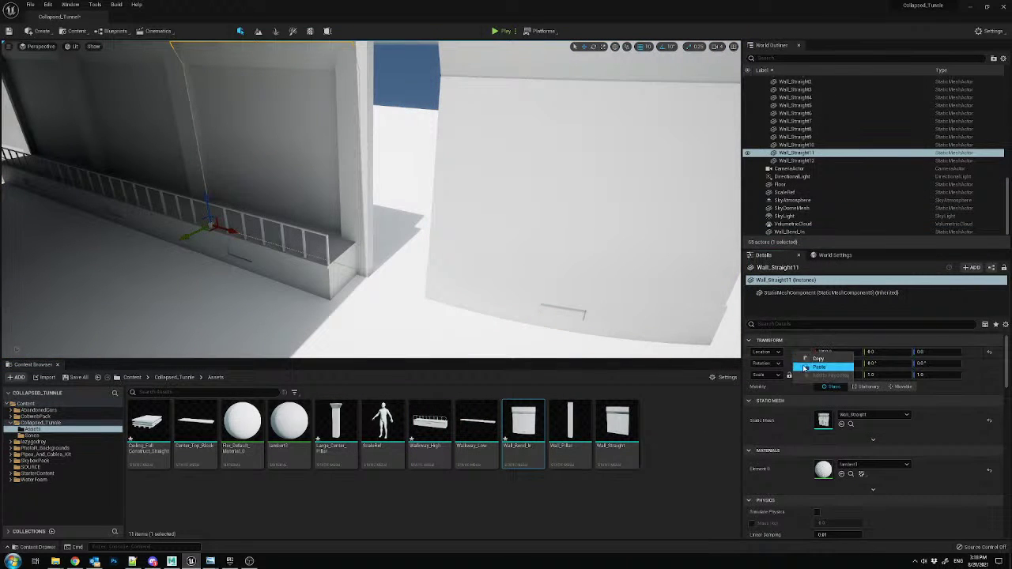
click(648, 275)
right_click(792, 353)
click(816, 371)
drag(239, 231, 399, 269)
right_drag(450, 243, 399, 295)
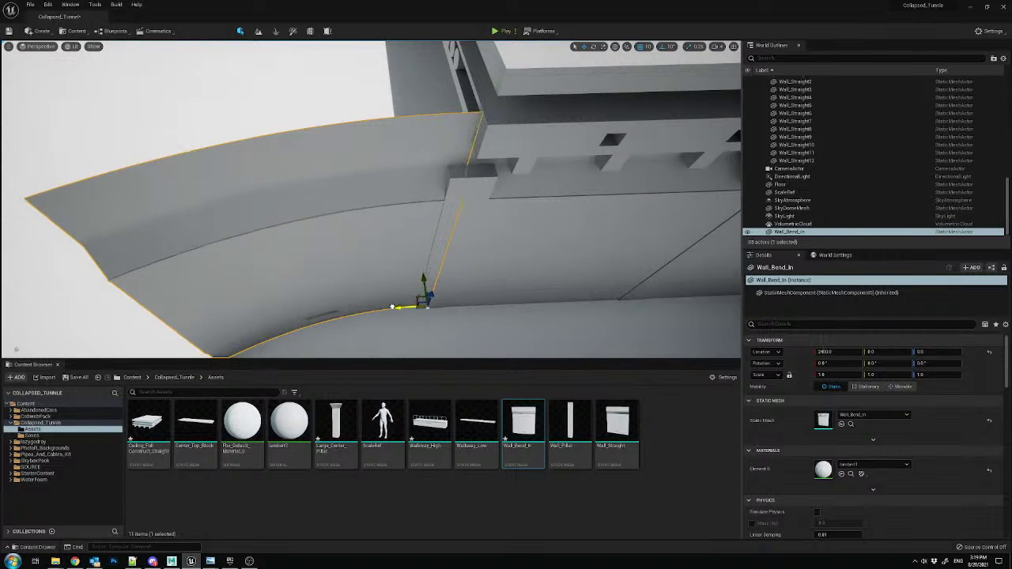
- Duplicate the bent wall piece onto its far end and set the position grid snap to 5
right_drag(402, 249, 607, 260)
right_drag(317, 260, 314, 258)
alt+drag(254, 268, 443, 281)
click(647, 46)
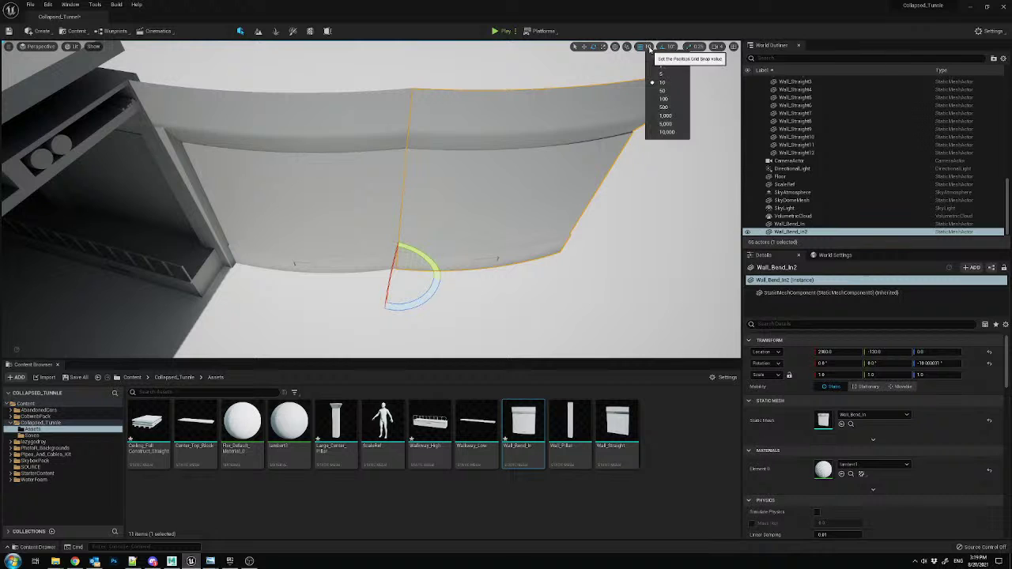
click(650, 75)
- Set the rotation snap to 5° and rotate the duplicated bent wall to -25° about Z to continue the curve
drag(408, 307, 433, 295)
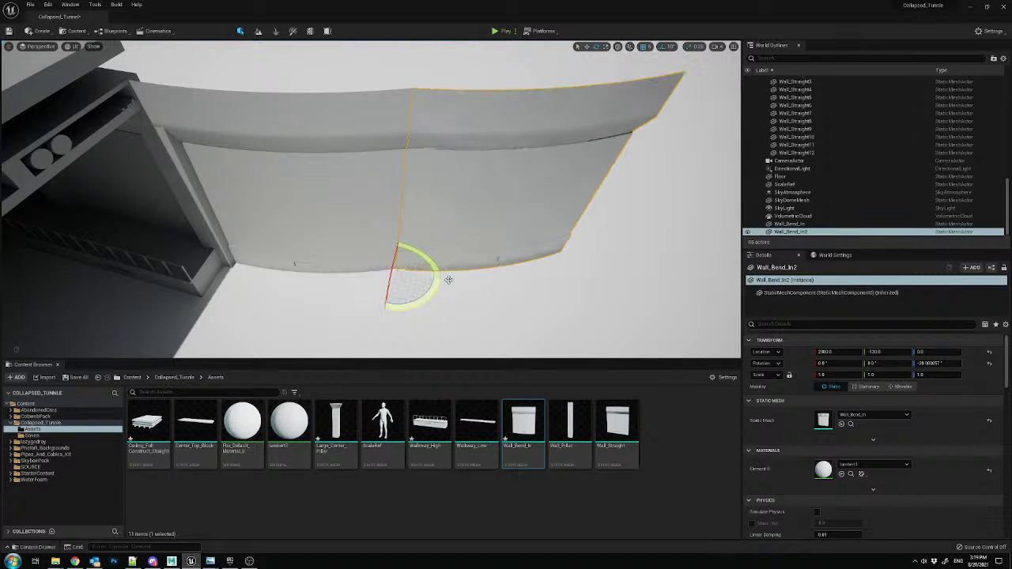
key(ctrl+z)
click(668, 49)
click(692, 66)
drag(438, 271, 427, 282)
key(w)
right_drag(436, 271, 520, 222)
click(430, 158)
click(420, 182)
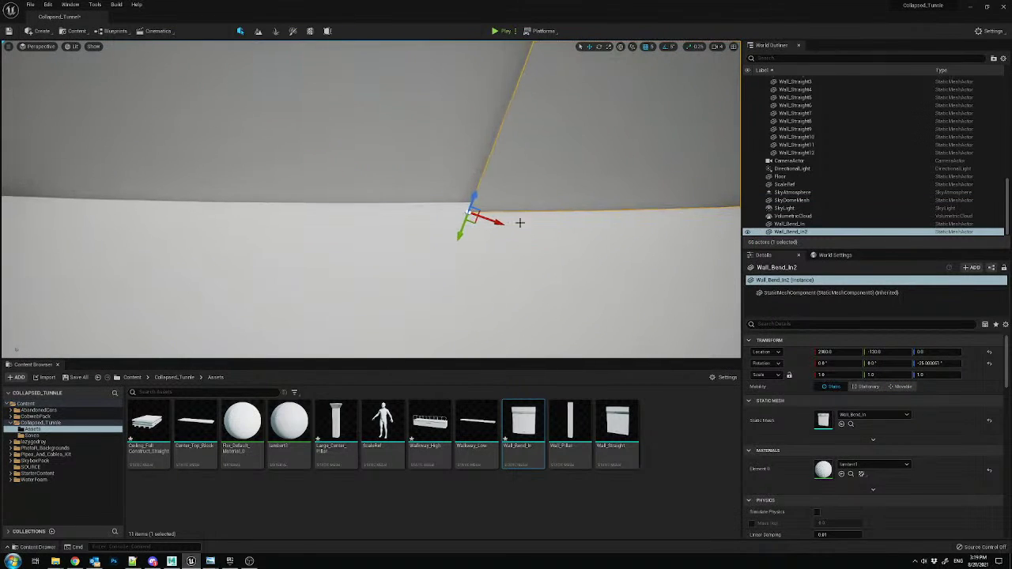
- Hide the floor and move the second bent wall piece to about X 2980, Y -132 to close the gap at its joint
click(486, 278)
click(478, 218)
drag(479, 226, 471, 203)
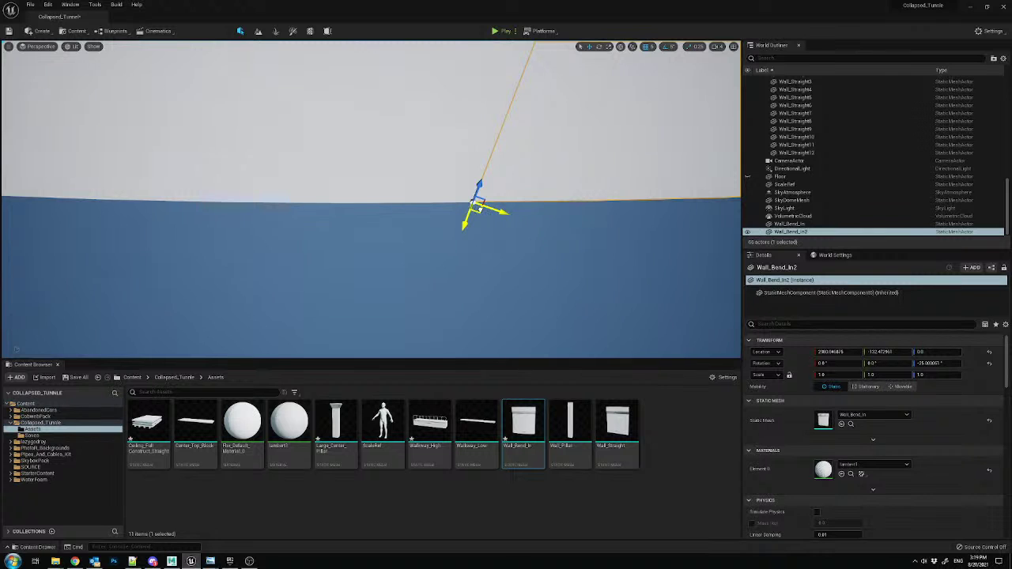
click(509, 237)
right_drag(508, 237, 515, 227)
click(470, 207)
right_drag(321, 187, 213, 225)
- Duplicate the bent wall piece, rotate the copy to -55° about Z and align it with the curve's end at about X 3450, Y -498
key(ctrl+d)
drag(214, 226, 411, 276)
right_drag(411, 276, 348, 283)
key(w)
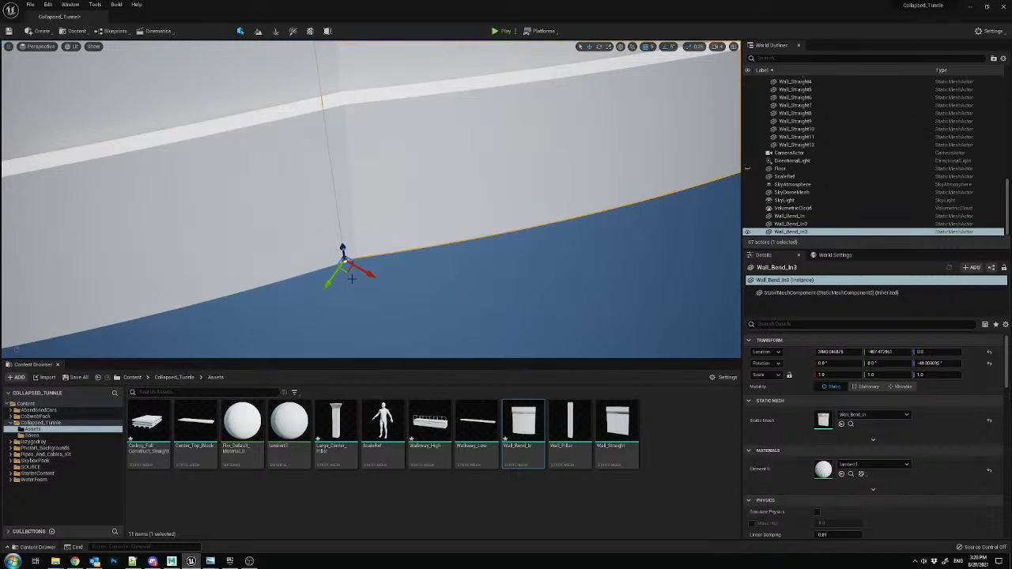
drag(348, 271, 370, 261)
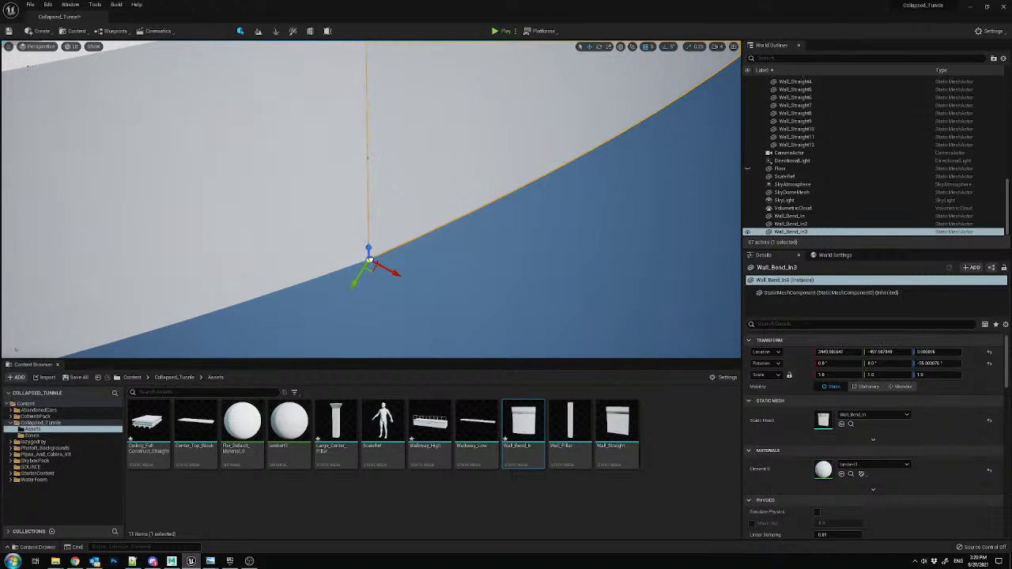
- Duplicate a fourth bent wall piece at -85° about Z and join it to the curve's end at about X 3674, Y -1049
right_drag(369, 261, 380, 298)
alt+click(272, 272)
alt+drag(272, 272, 472, 294)
alt+drag(426, 223, 341, 225)
drag(386, 271, 329, 300)
right_drag(330, 301, 424, 227)
key(w)
drag(441, 228, 348, 259)
right_drag(347, 259, 459, 242)
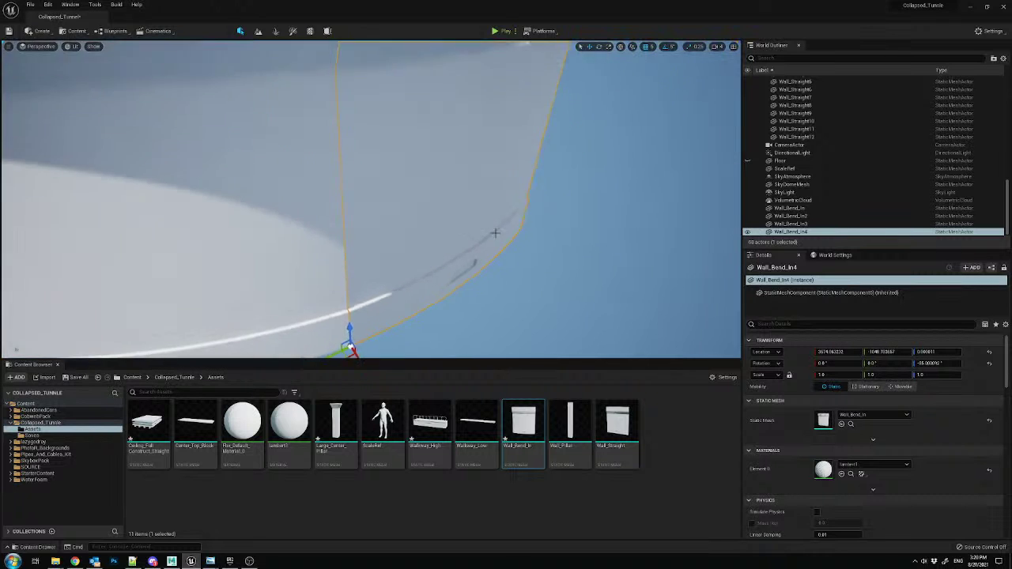
- Fine-tune the fourth bent wall piece's rotation about Z to line it up with the third piece
click(535, 278)
right_drag(535, 279, 486, 208)
click(448, 230)
key(e)
drag(410, 356, 419, 351)
- Inspect the curved wall from several sides and through the CameraActor view, and stop piloting the camera
click(567, 267)
right_drag(567, 267, 537, 253)
mouse_move(371, 200)
right_down()
mouse_move(365, 225)
mouse_move(340, 229)
mouse_move(337, 217)
mouse_move(360, 197)
right_up()
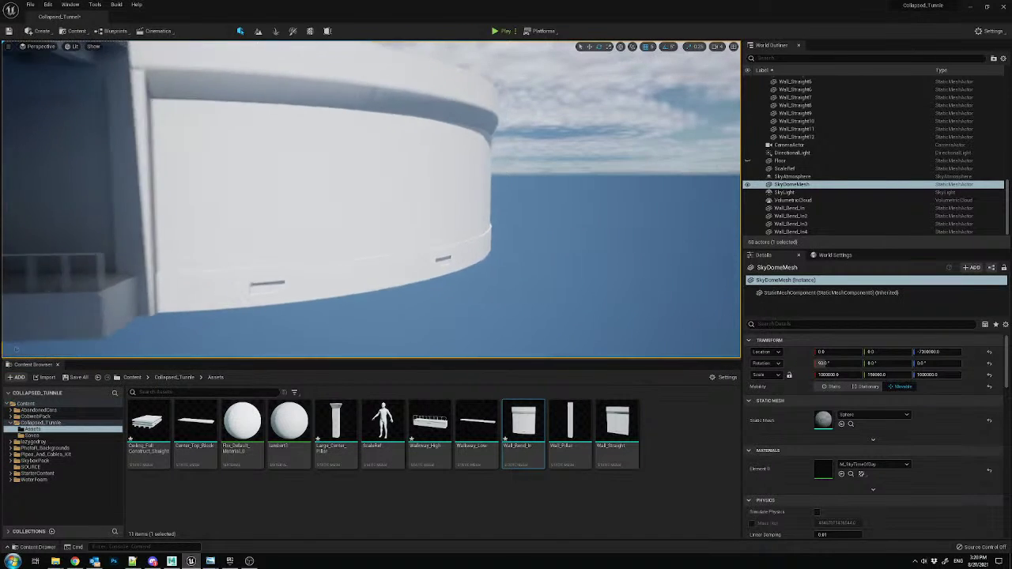
click(447, 203)
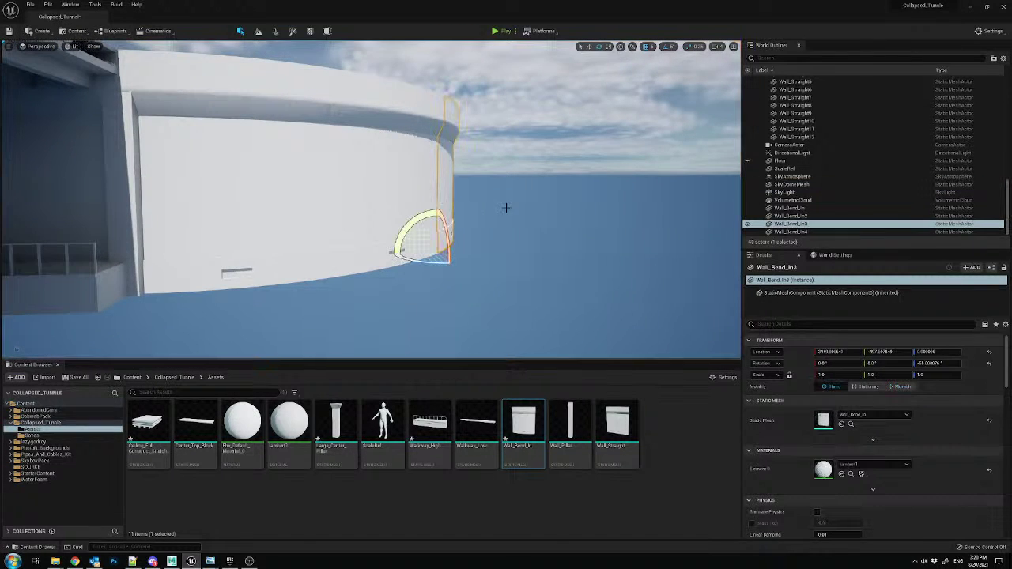
right_drag(502, 203, 419, 201)
click(495, 77)
right_drag(494, 77, 439, 124)
right_drag(400, 196, 406, 201)
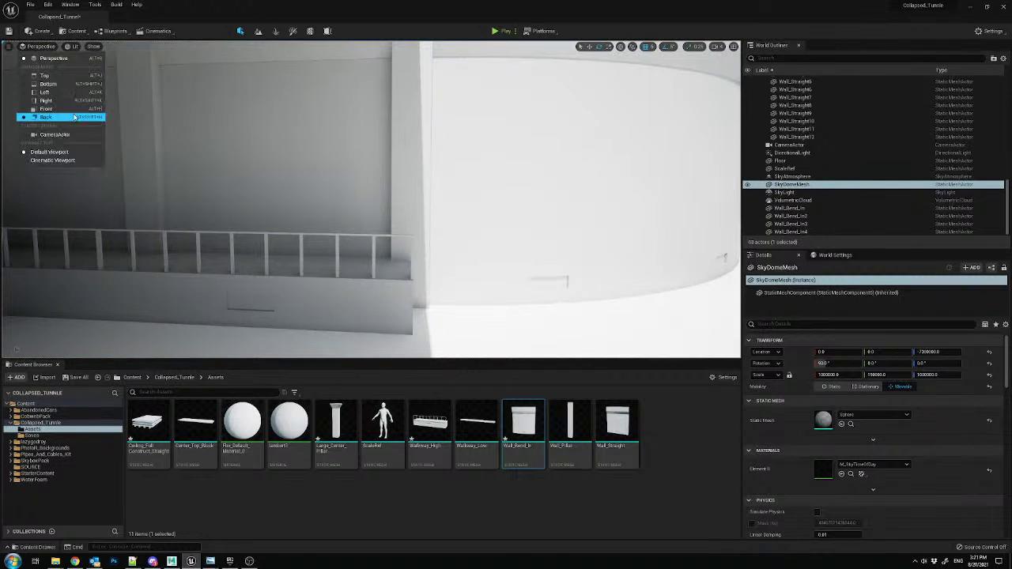
click(71, 136)
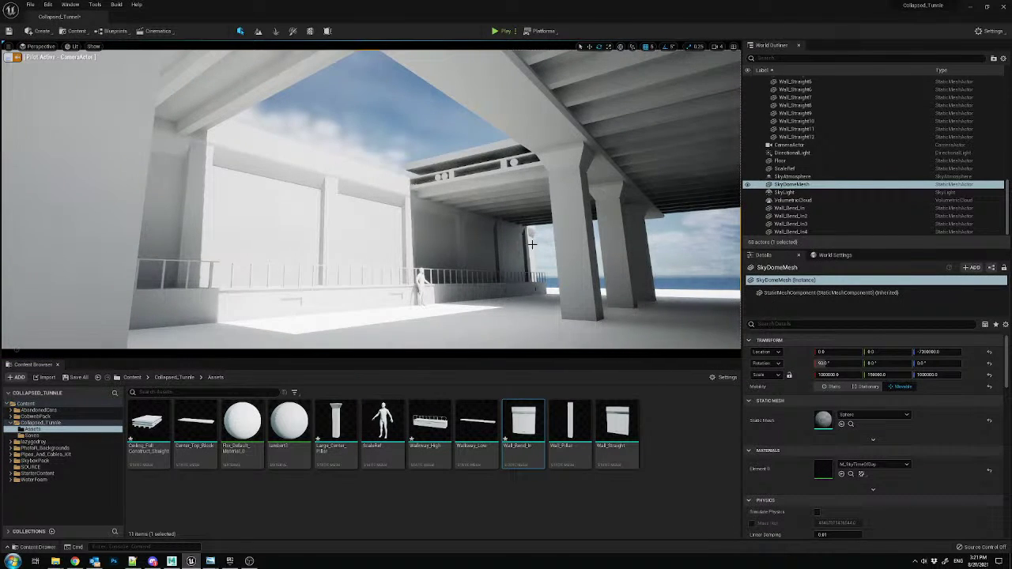
click(9, 58)
right_drag(278, 152, 443, 137)
click(443, 138)
ctrl+click(452, 138)
ctrl+click(494, 119)
ctrl+click(538, 101)
right_drag(486, 128, 27, 51)
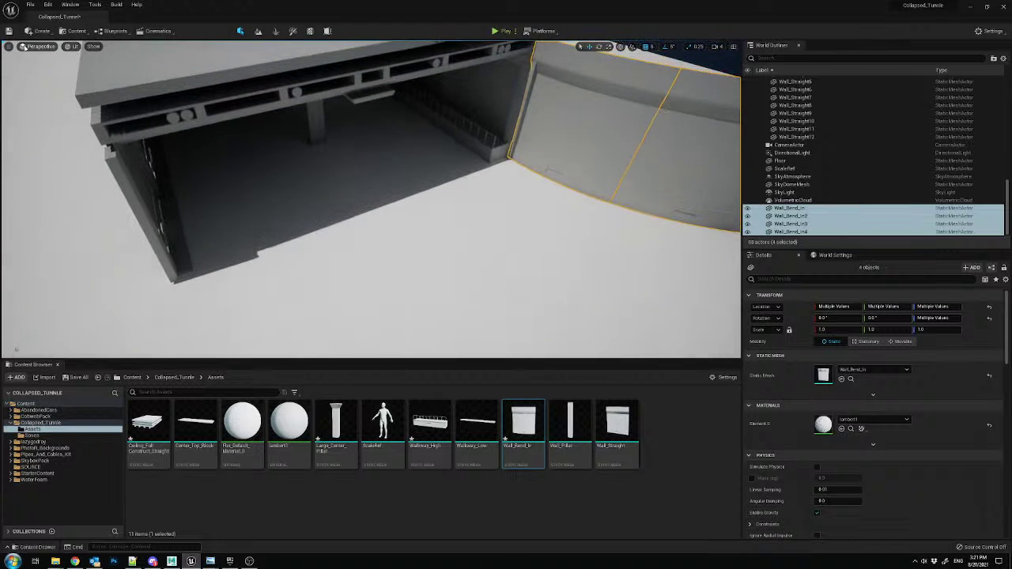
- Add a cube at the tunnel opening and stretch it along Y to span the tunnel's width as a measuring bar
click(49, 32)
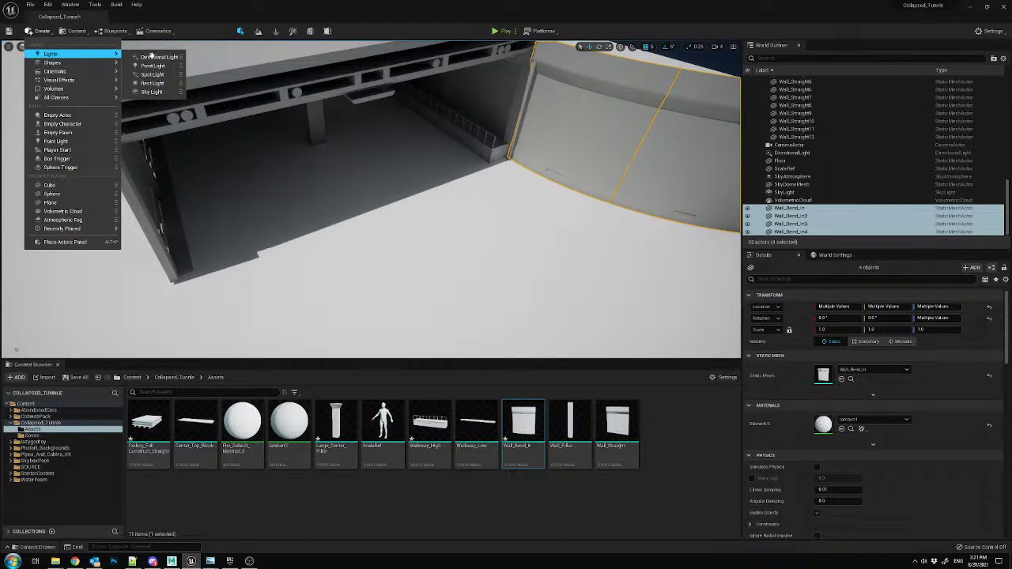
mouse_move(81, 64)
click(142, 66)
right_drag(261, 150, 225, 156)
drag(480, 198, 388, 152)
key(r)
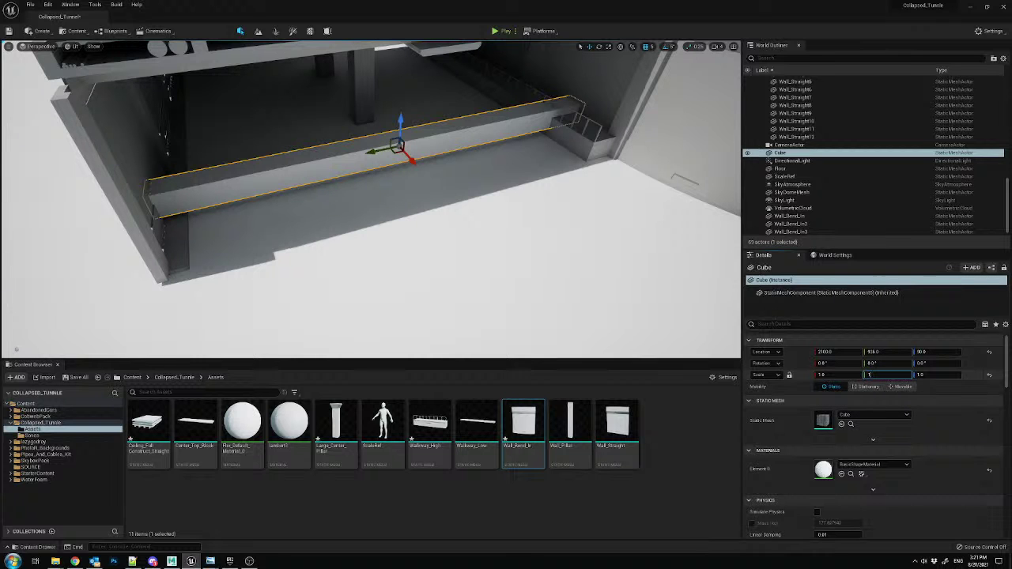
key(s)
- Rotate the measuring cube to -90° about Z so its length follows the X axis
right_drag(360, 160, 431, 163)
key(e)
mouse_move(203, 188)
mouse_down()
mouse_move(237, 179)
mouse_move(217, 182)
mouse_up()
key(w)
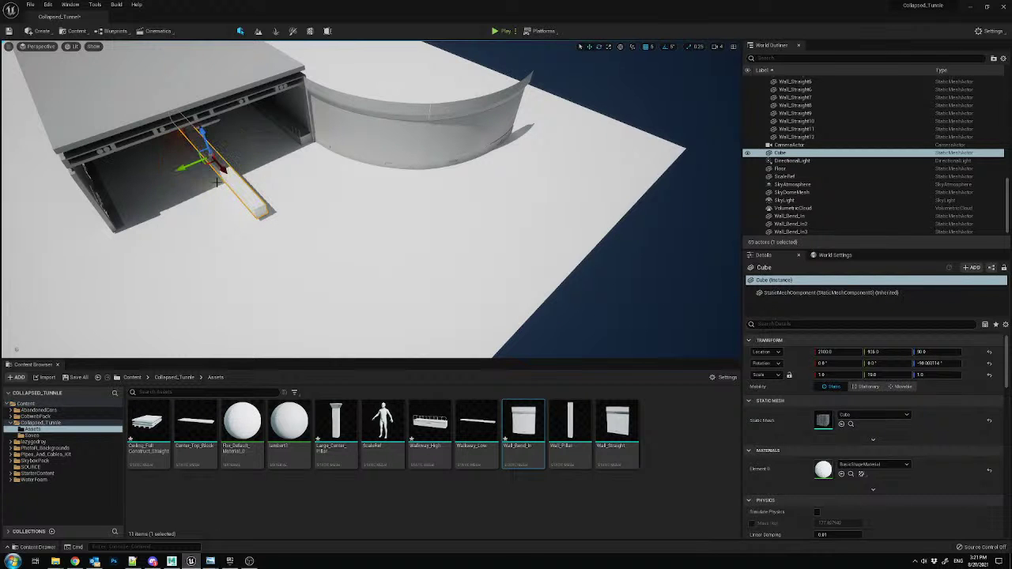
key(w)
- Move the measuring cube to the far end of the curved wall and lower it to floor level
right_drag(211, 193, 187, 178)
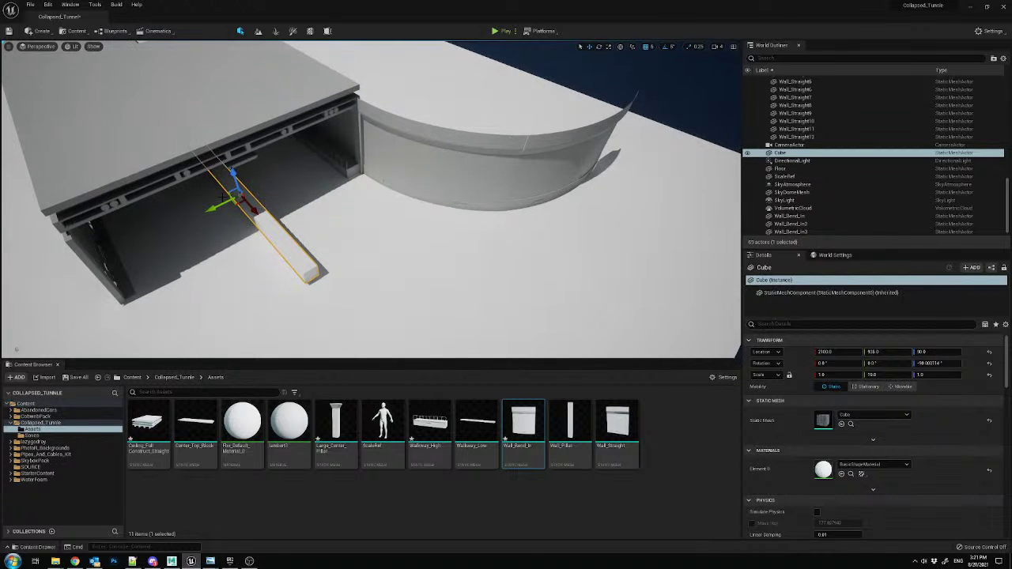
drag(240, 206, 704, 224)
right_drag(601, 209, 673, 226)
key(w)
mouse_move(448, 84)
mouse_down()
mouse_move(443, 96)
mouse_move(447, 89)
mouse_up()
key(s)
mouse_move(443, 150)
right_down()
mouse_move(451, 141)
mouse_move(443, 146)
right_up()
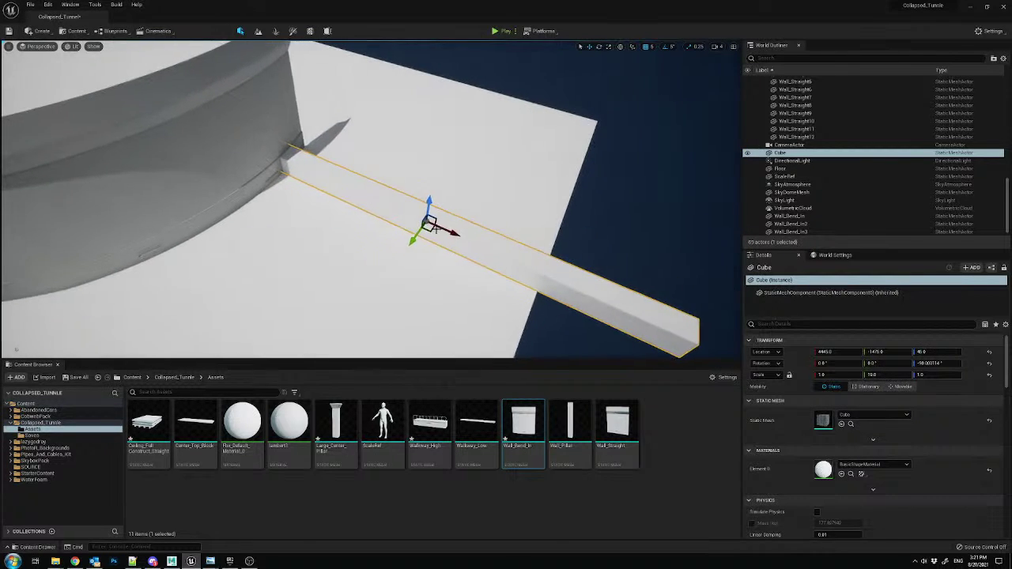
drag(434, 229, 463, 274)
- Enlarge the Floor plane to a scale of 95.25 by 73.75 so it extends beyond the measuring cube
key(s)
mouse_move(416, 267)
right_down()
mouse_move(416, 277)
mouse_move(388, 268)
mouse_move(400, 274)
right_up()
click(416, 267)
key(s)
key(r)
drag(235, 170, 291, 197)
- Consult the Main_Reference.jpg concept art in Windows Photo Viewer and return to Unreal Engine
drag(1011, 76, 493, 1)
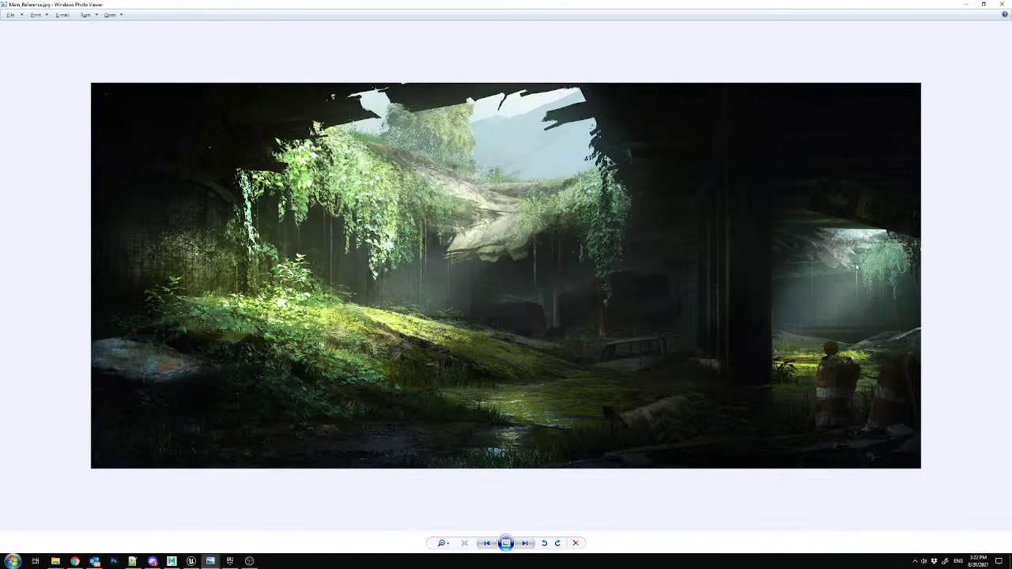
drag(731, 8, 1011, 32)
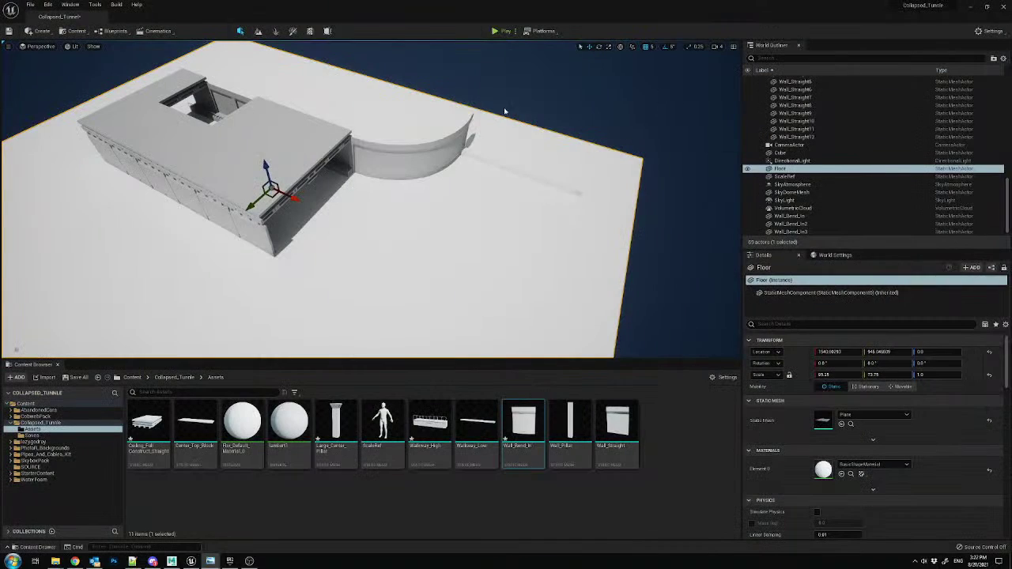
- Duplicate the four bent wall pieces together and move the copies along X to the measuring cube's far end
key(w)
right_drag(442, 155, 506, 171)
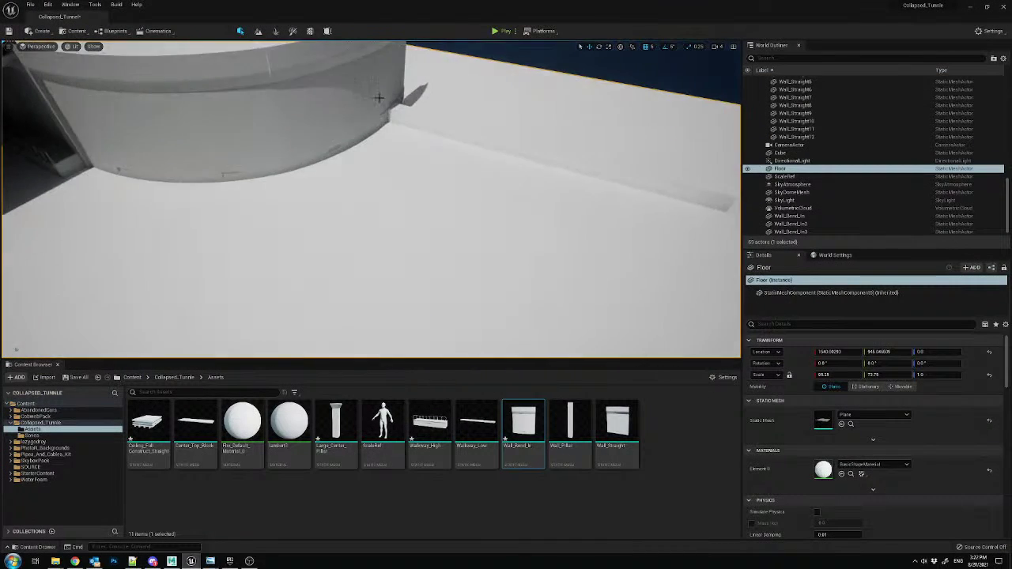
click(377, 104)
right_drag(377, 103, 341, 129)
key(s)
ctrl+click(340, 129)
ctrl+click(229, 122)
ctrl+click(168, 128)
right_drag(185, 138, 229, 137)
key(s)
key(ctrl+d)
drag(341, 183, 555, 217)
key(w)
right_drag(554, 216, 621, 236)
drag(355, 231, 336, 247)
key(s)
- Duplicate Wall_Straight12 and move the copy to X 3000 to extend the opposite straight wall past the tunnel opening
right_drag(336, 247, 257, 220)
right_drag(370, 205, 443, 264)
click(369, 167)
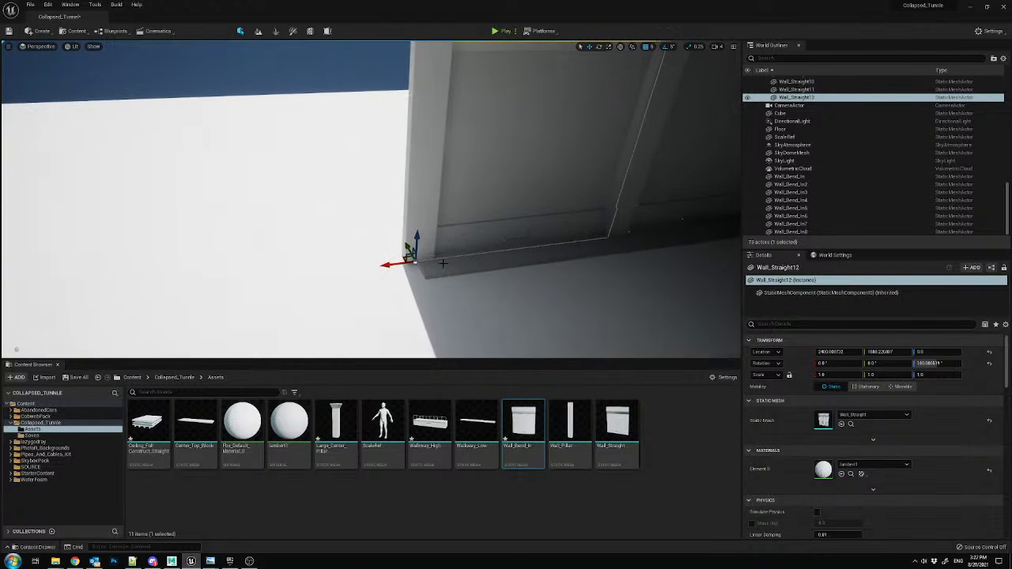
alt+drag(398, 260, 48, 341)
right_drag(371, 197, 370, 198)
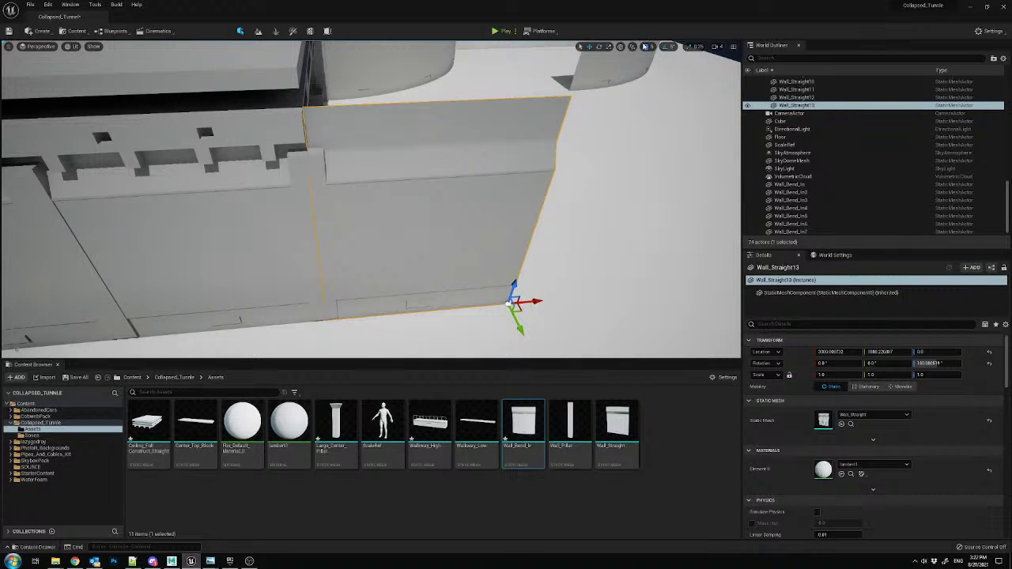
- Set the position grid snap to 10 and duplicate the newest straight wall piece in place
click(672, 47)
click(672, 84)
right_drag(535, 302, 427, 210)
key(ctrl+d)
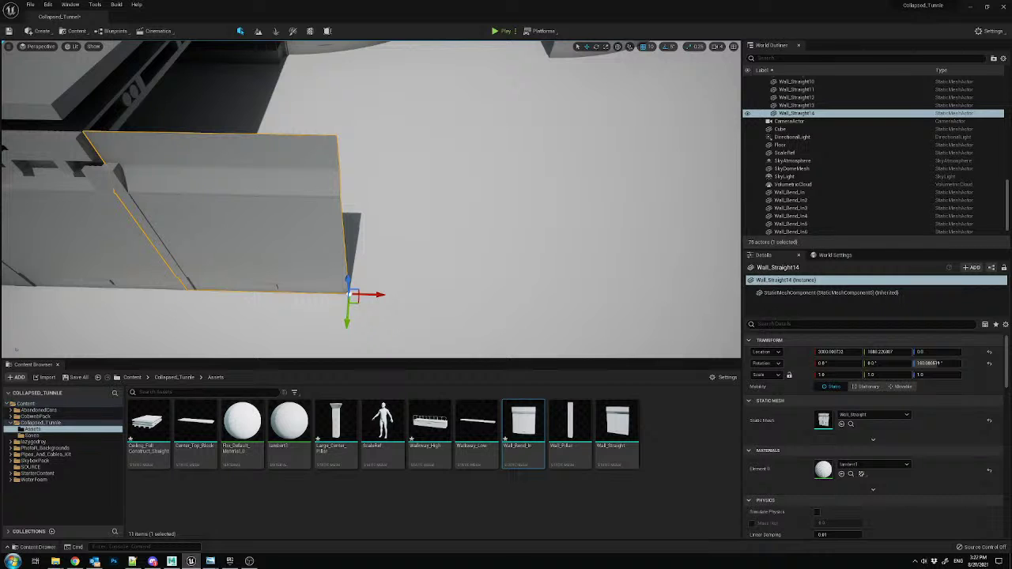
- Study the layout in the Main_Reference.jpg concept art and return to the level
key(alt+Tab)
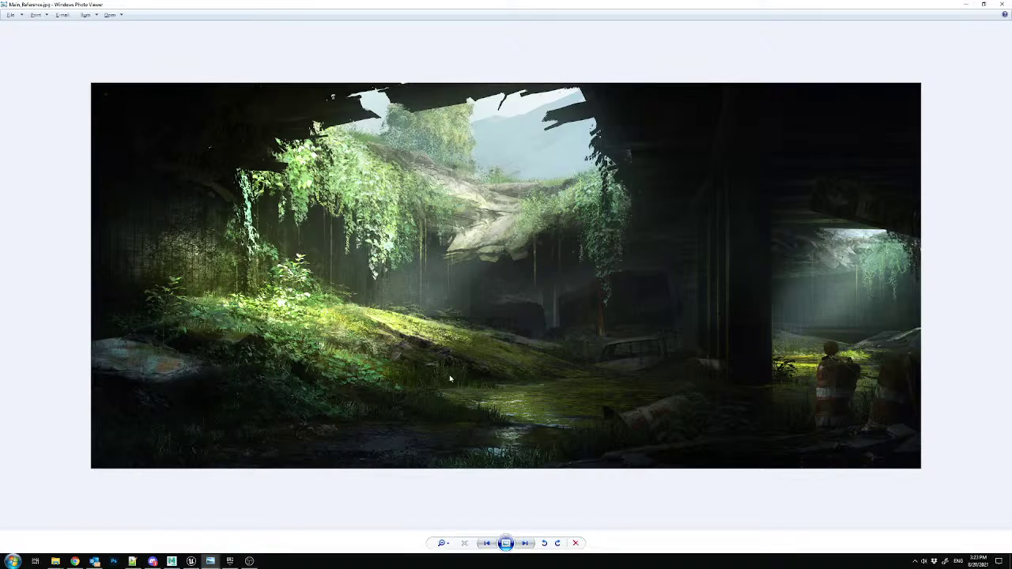
scroll(457, 358, up, 2)
scroll(419, 372, down, 3)
drag(561, 3, 1011, 12)
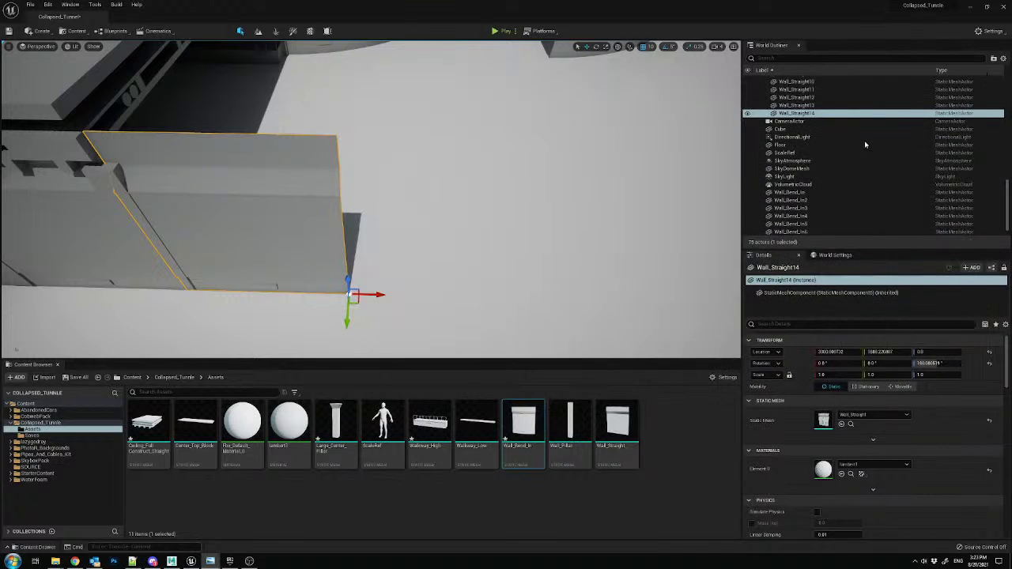
- Duplicate the straight wall piece end to end along X four more times to lengthen the opposite wall
mouse_move(445, 194)
right_down()
mouse_move(431, 170)
mouse_move(459, 186)
mouse_move(445, 195)
right_up()
key(ctrl+d)
drag(291, 301, 419, 311)
right_drag(419, 312, 425, 293)
key(ctrl+d)
drag(392, 298, 512, 301)
right_drag(512, 301, 443, 312)
key(ctrl+d)
drag(400, 309, 540, 310)
right_drag(536, 310, 461, 296)
key(ctrl+d)
drag(399, 291, 551, 298)
right_drag(551, 298, 467, 273)
- Rotate Wall_Bend_In7 in the duplicated curve to -50° about Z to close the gap at its seam
click(268, 178)
ctrl+click(351, 174)
click(317, 265)
right_drag(317, 265, 383, 177)
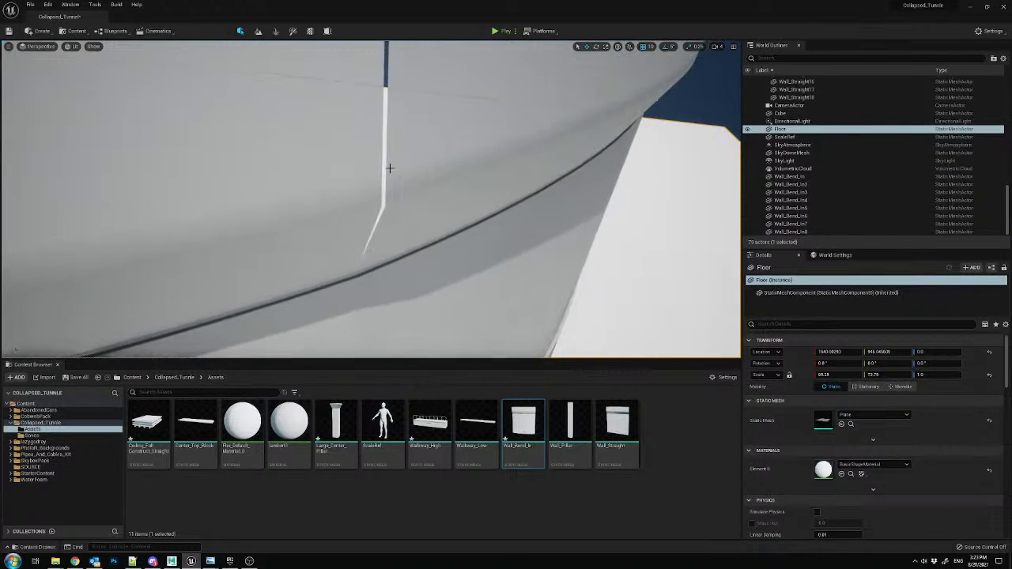
click(384, 178)
right_drag(435, 156, 376, 299)
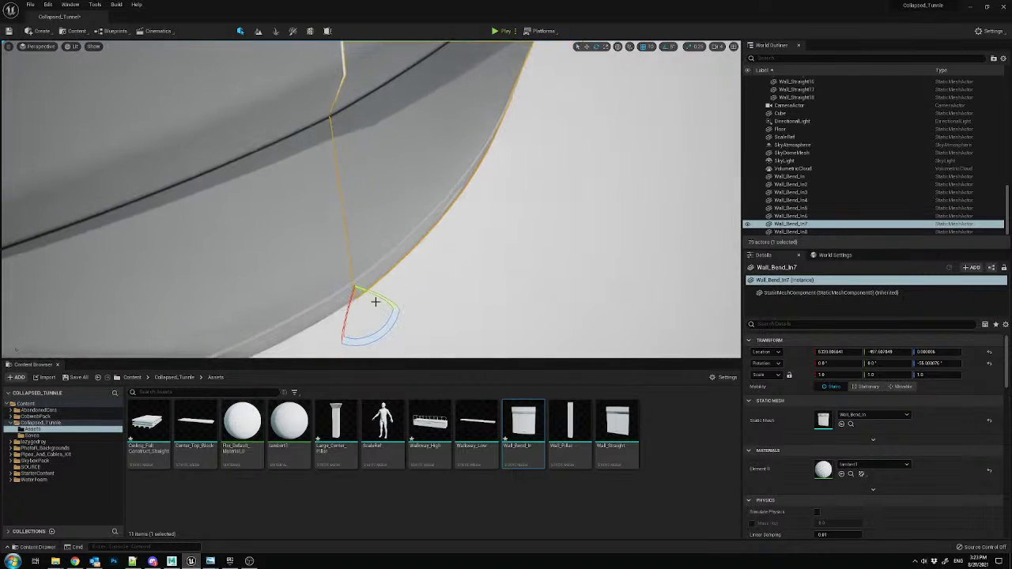
drag(387, 323, 395, 313)
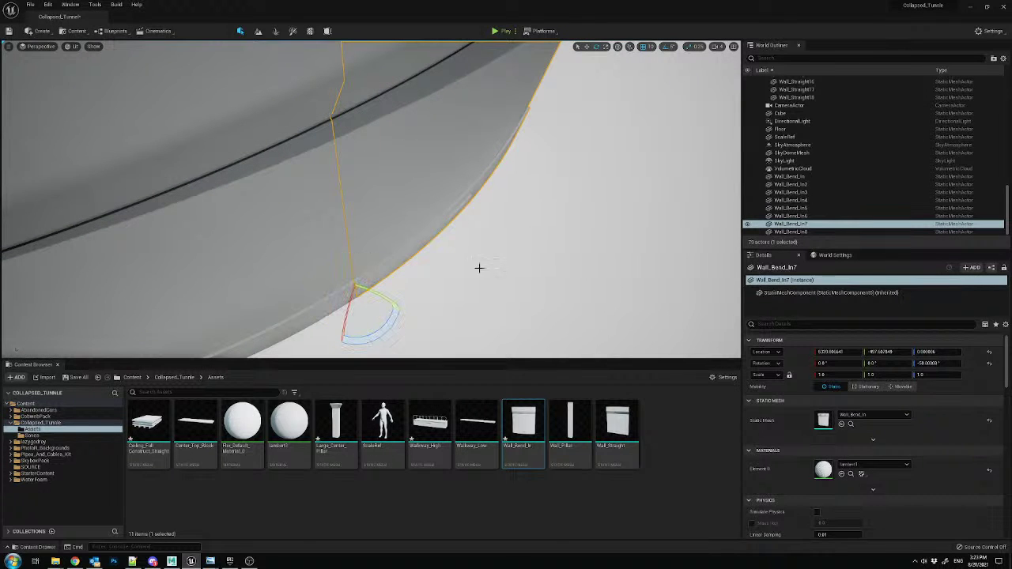
right_drag(529, 180, 395, 181)
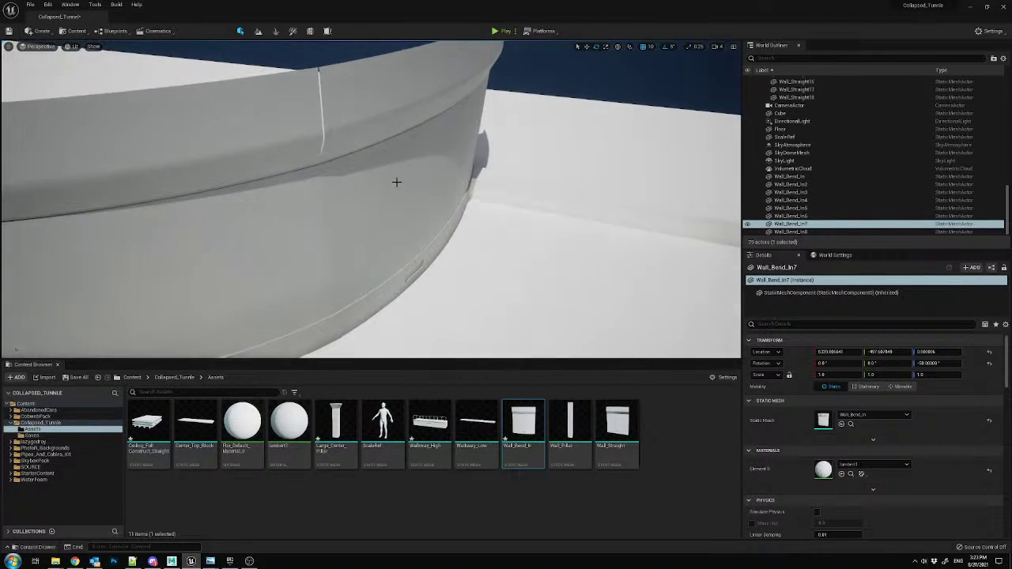
- Rotate the third piece of the original curve about Z to close the gap at its seam
click(395, 181)
drag(366, 308, 361, 314)
right_drag(371, 303, 335, 260)
click(388, 228)
key(w)
- Hide the floor and align Wall_Bend_In4 with the end of the third piece so the original curve continues without a gap
click(330, 292)
key(h)
click(321, 163)
right_drag(320, 163, 363, 199)
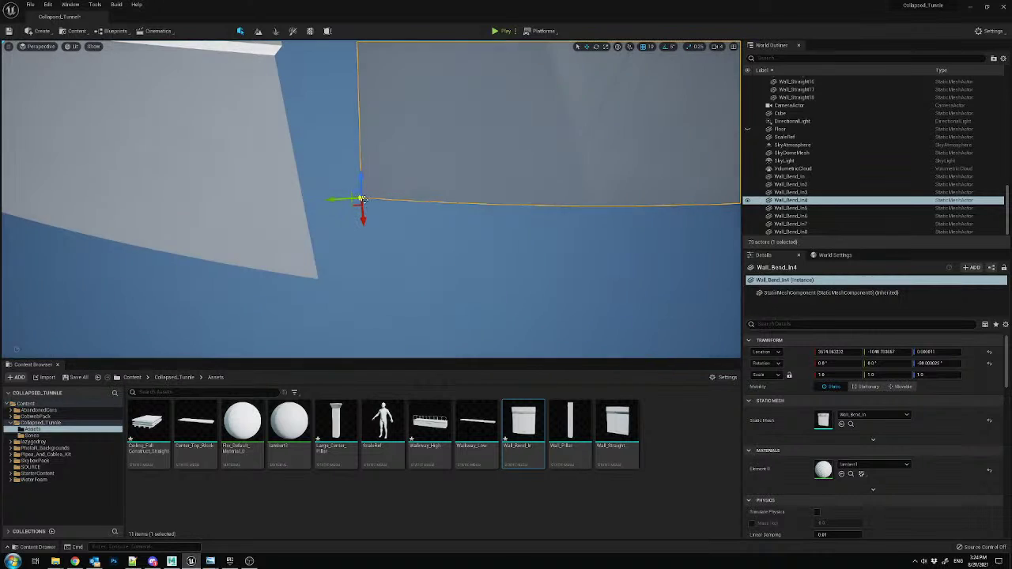
drag(362, 199, 325, 293)
right_drag(345, 280, 332, 245)
right_drag(530, 228, 502, 229)
click(434, 213)
right_drag(434, 213, 435, 237)
drag(365, 336, 398, 343)
click(443, 316)
right_drag(443, 316, 498, 307)
- Delete the four bent wall pieces of the duplicated curve
click(416, 165)
key(Delete)
click(472, 180)
key(Delete)
click(531, 215)
key(Delete)
click(581, 248)
key(Delete)
right_drag(581, 247, 242, 273)
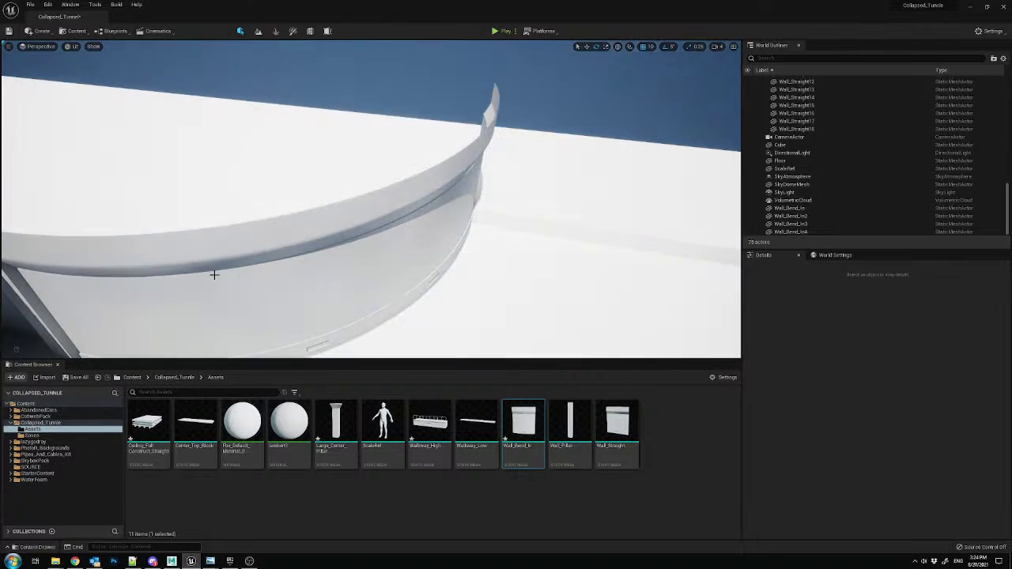
- Select the four corrected bent wall pieces of the original curve and duplicate them together
click(210, 261)
ctrl+click(366, 229)
ctrl+click(484, 160)
ctrl+click(492, 114)
right_drag(492, 115, 542, 150)
alt+drag(347, 210, 328, 192)
right_drag(328, 192, 285, 202)
- Move the duplicated four-piece curve across toward the extended straight wall
mouse_move(481, 253)
right_down()
mouse_move(510, 269)
mouse_move(481, 254)
right_up()
drag(454, 268, 464, 262)
right_drag(464, 262, 396, 240)
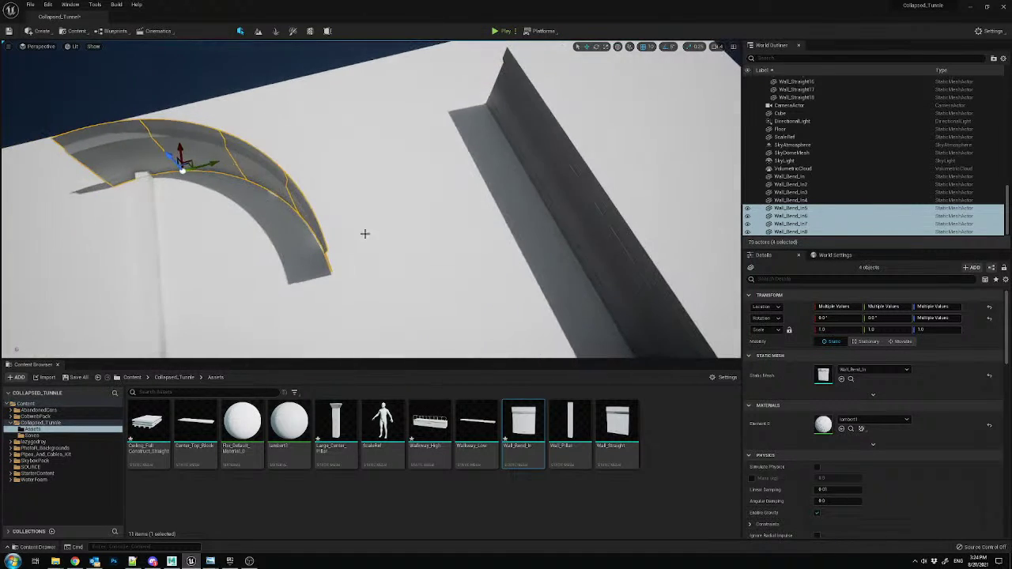
drag(215, 161, 413, 126)
right_drag(413, 126, 451, 101)
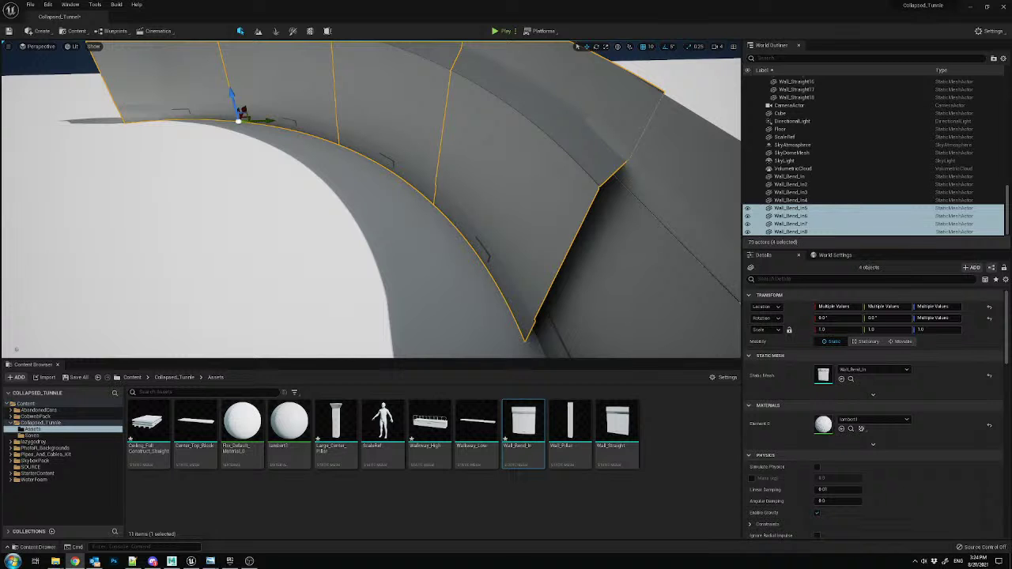
- Nudge the duplicated four-piece curve against the straight wall and delete the two straight wall segments overlapping behind it
mouse_move(493, 143)
right_down()
mouse_move(526, 171)
mouse_move(493, 156)
right_up()
key(s)
drag(266, 160, 276, 161)
right_drag(276, 161, 340, 181)
click(341, 182)
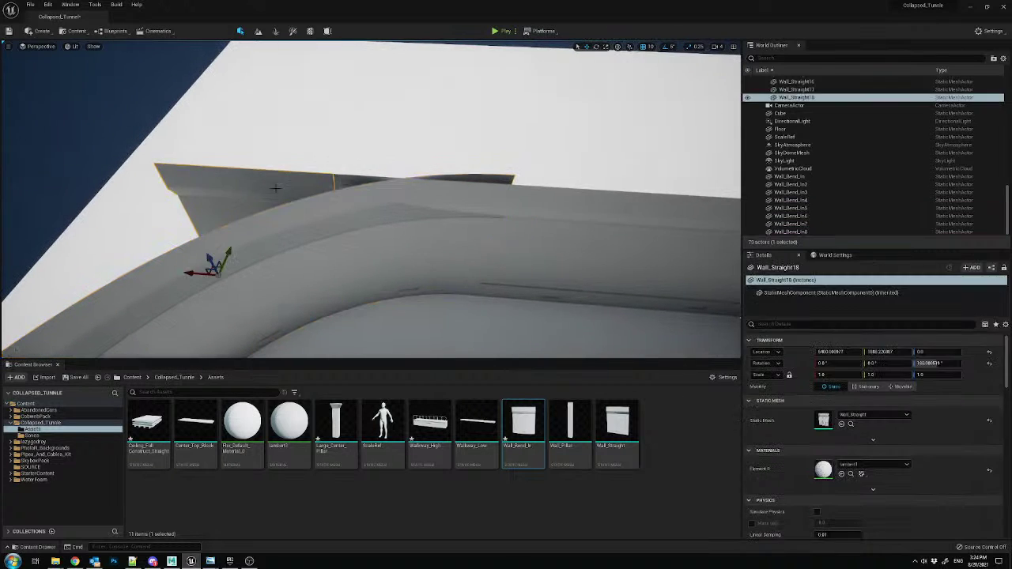
key(Delete)
click(340, 182)
key(Delete)
- Examine the seam between the duplicated curve and the straight wall, and the direction in which the curve bends
key(s)
right_drag(406, 188, 462, 169)
key(w)
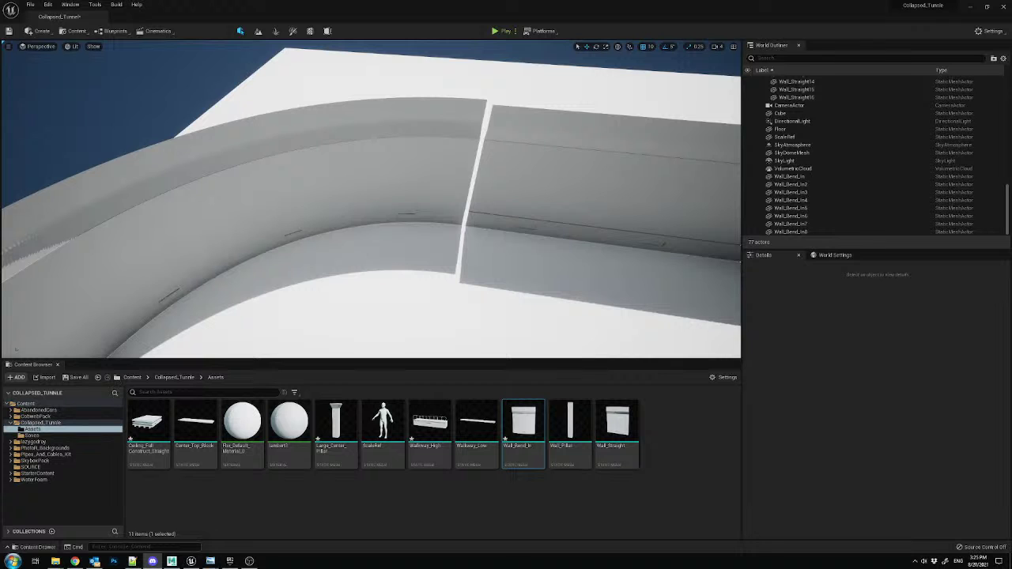
right_drag(461, 152, 482, 153)
key(d)
right_drag(580, 140, 579, 140)
key(w)
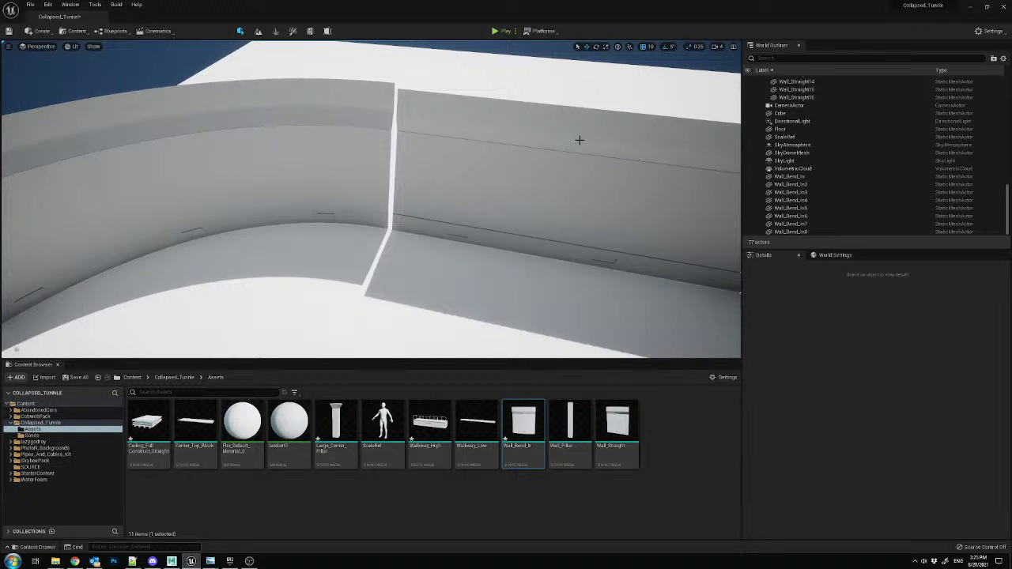
right_drag(556, 133, 527, 136)
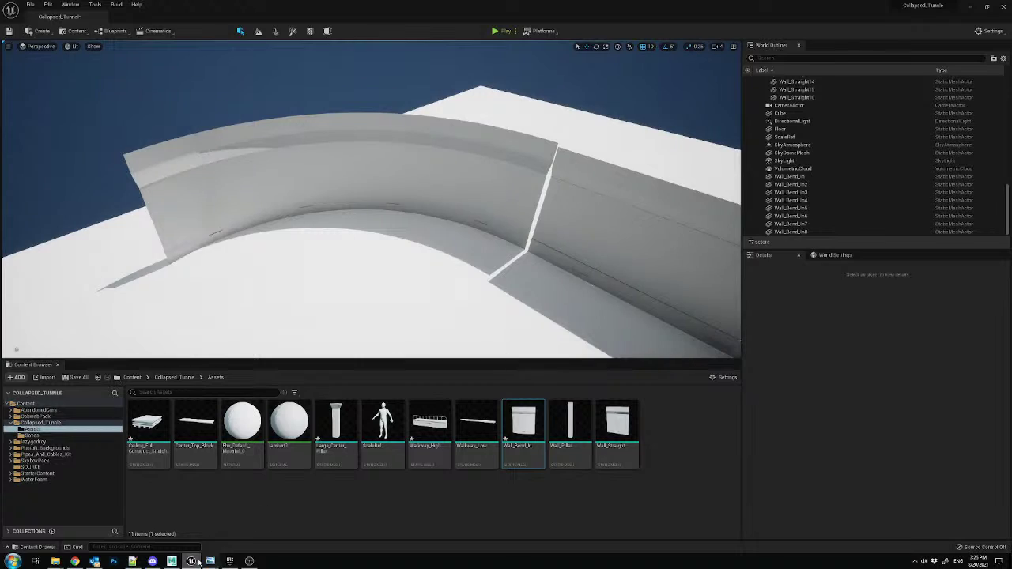
- Switch to Maya and examine the Wall_Bend piece's curvature from several angles
click(171, 561)
click(777, 221)
click(536, 283)
alt+drag(660, 383, 594, 385)
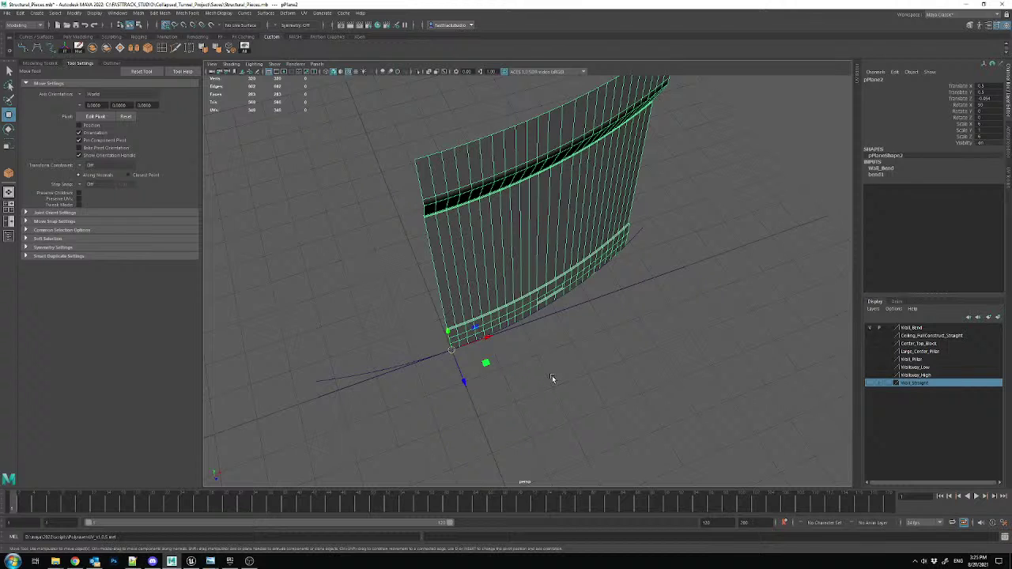
alt+drag(552, 375, 577, 384)
key(r)
drag(527, 415, 428, 397)
alt+drag(427, 398, 598, 346)
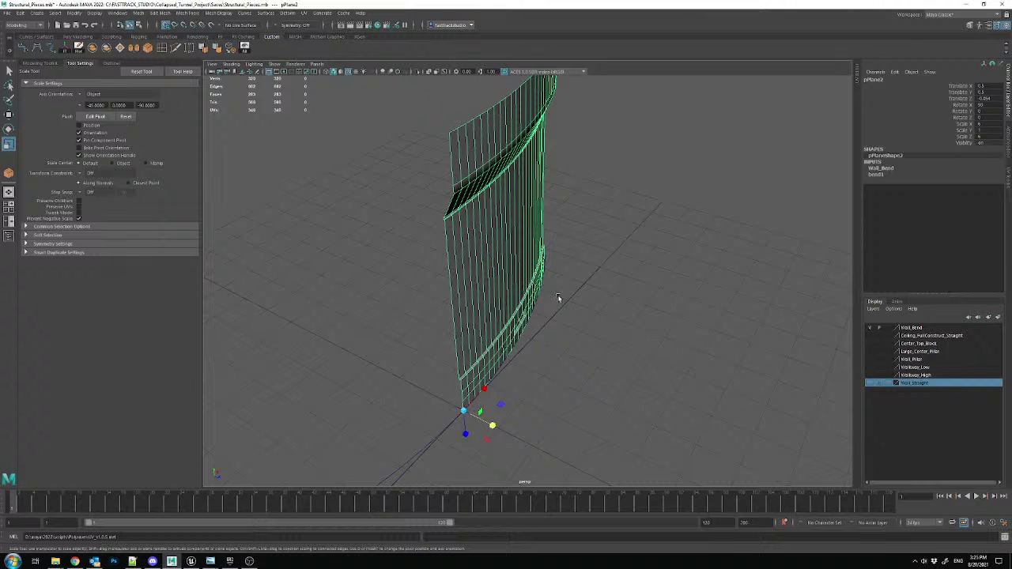
- Duplicate the bent wall in place and delete the copy's construction history
alt+drag(587, 349, 560, 356)
key(w)
key(alt+shift+d)
- Create a display layer for the duplicated wall, assign the copy to it and name the layer Wall_Bend_Out
click(989, 317)
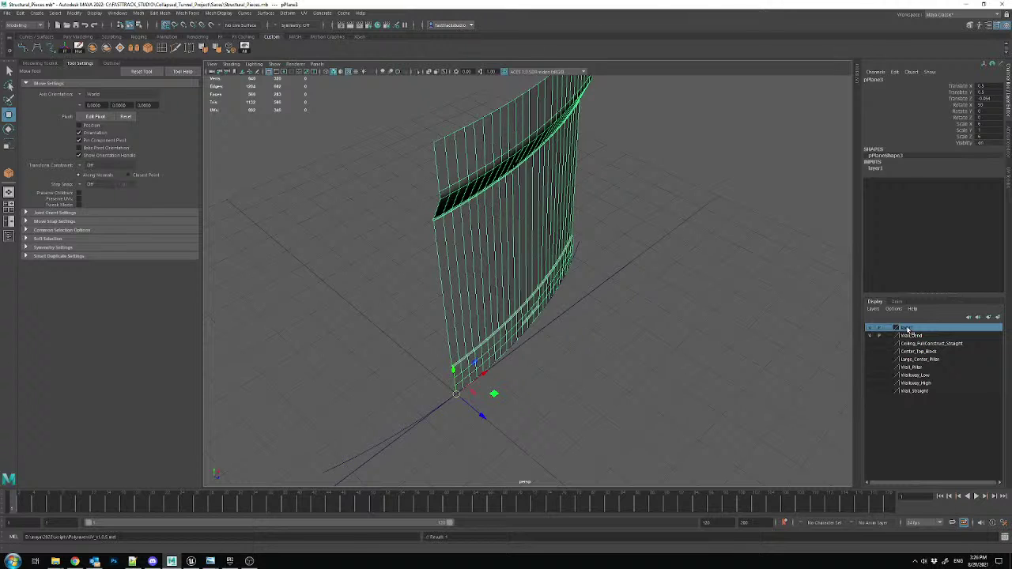
right_click(908, 329)
click(929, 348)
double_click(907, 329)
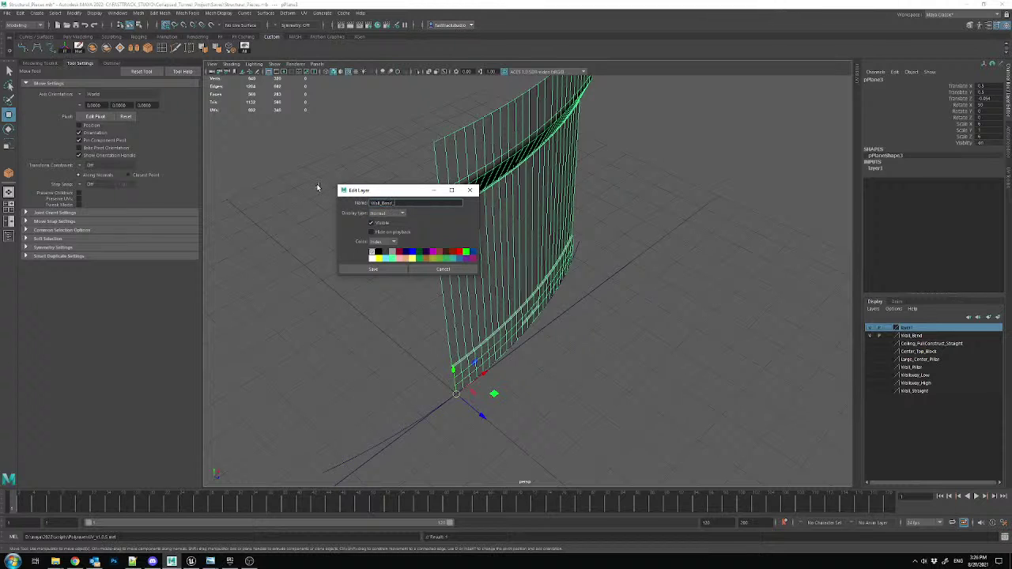
click(388, 269)
- Rename the Wall_Bend layer to Wall_Bend_In and hide it
double_click(911, 336)
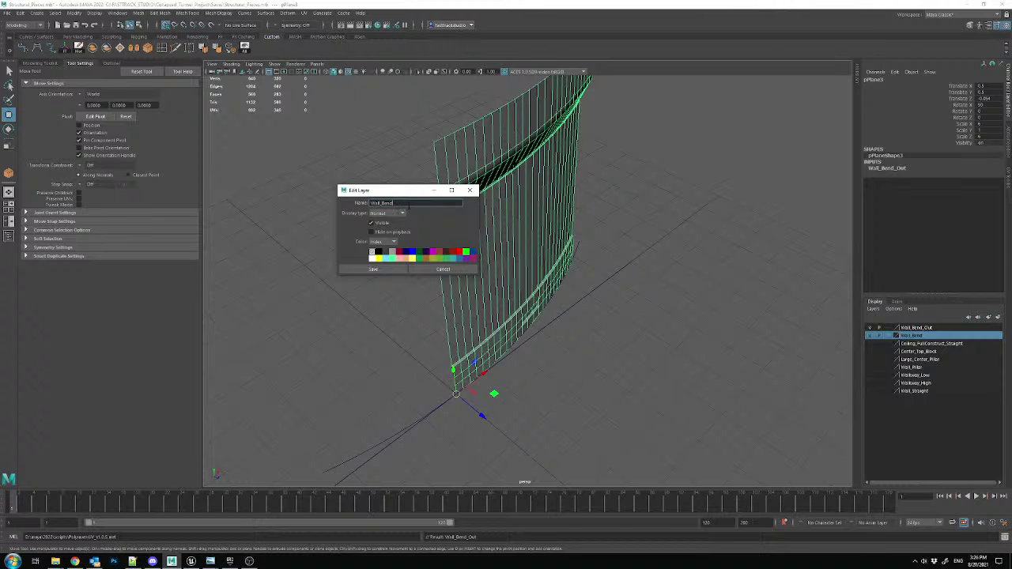
text(_In)
click(375, 269)
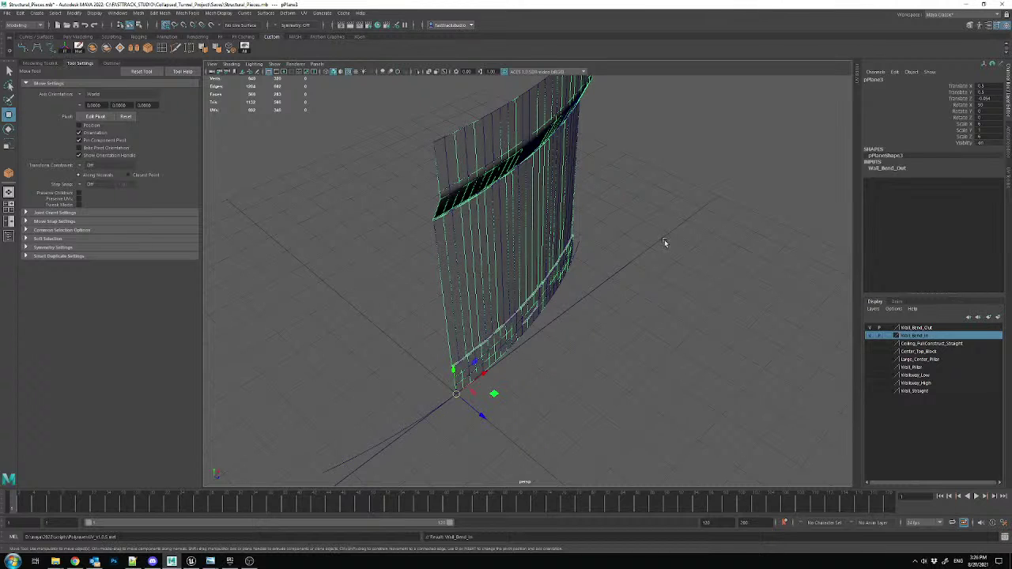
click(873, 336)
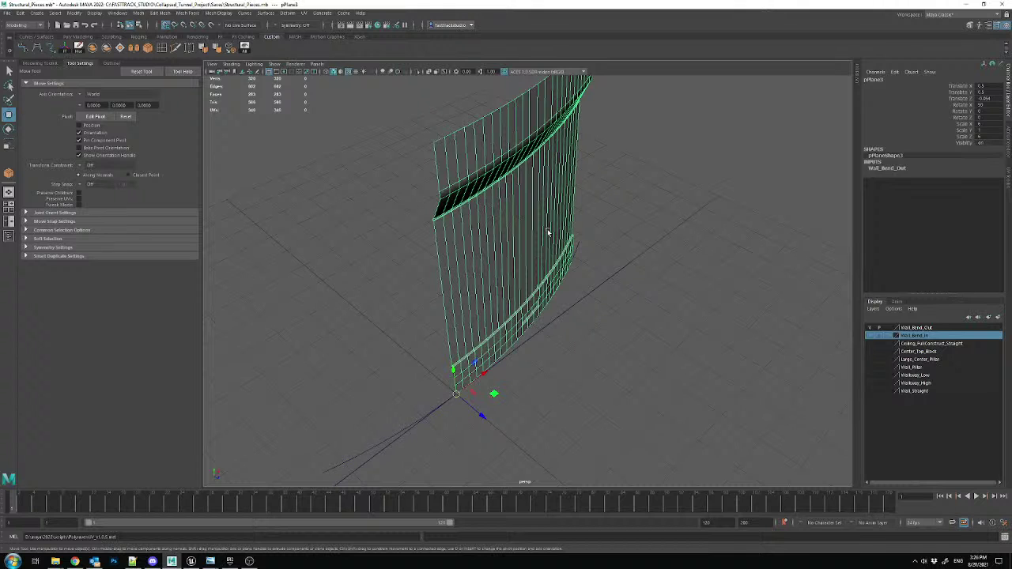
- Flip the Wall_Bend_Out wall's curvature by making its Y scale negative
alt+drag(579, 376, 448, 397)
key(r)
key(ctrl+z)
click(978, 129)
middle_drag(990, 135, 990, 135)
alt+drag(813, 118, 609, 341)
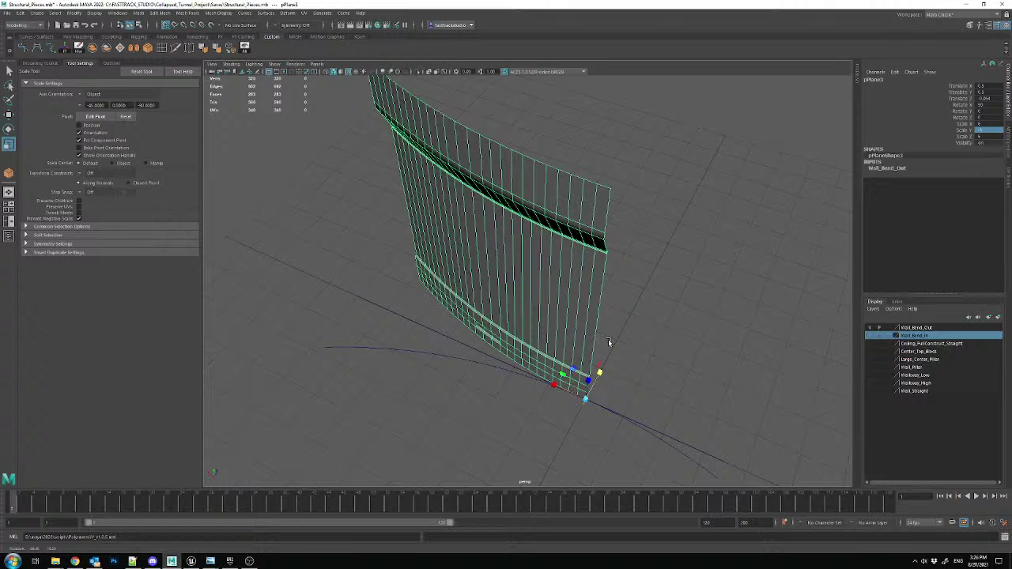
alt+drag(609, 341, 594, 326)
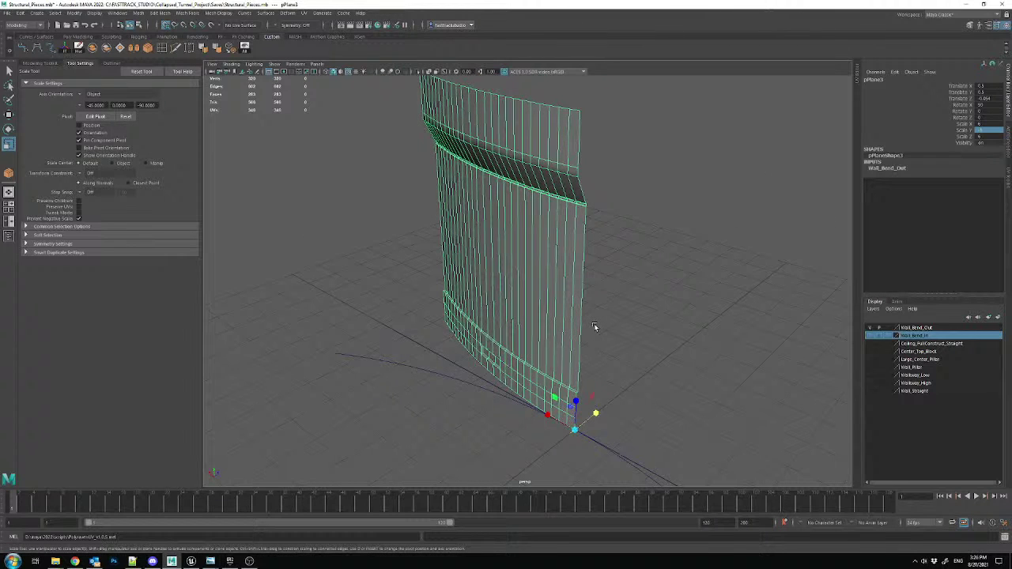
- Switch to Unreal, try rotating Wall_Bend_In5 at its pivot and undo the rotation
click(190, 562)
key(w)
mouse_move(455, 159)
right_down()
mouse_move(469, 160)
mouse_move(455, 160)
right_up()
click(455, 161)
key(e)
drag(487, 312, 609, 253)
key(ctrl+z)
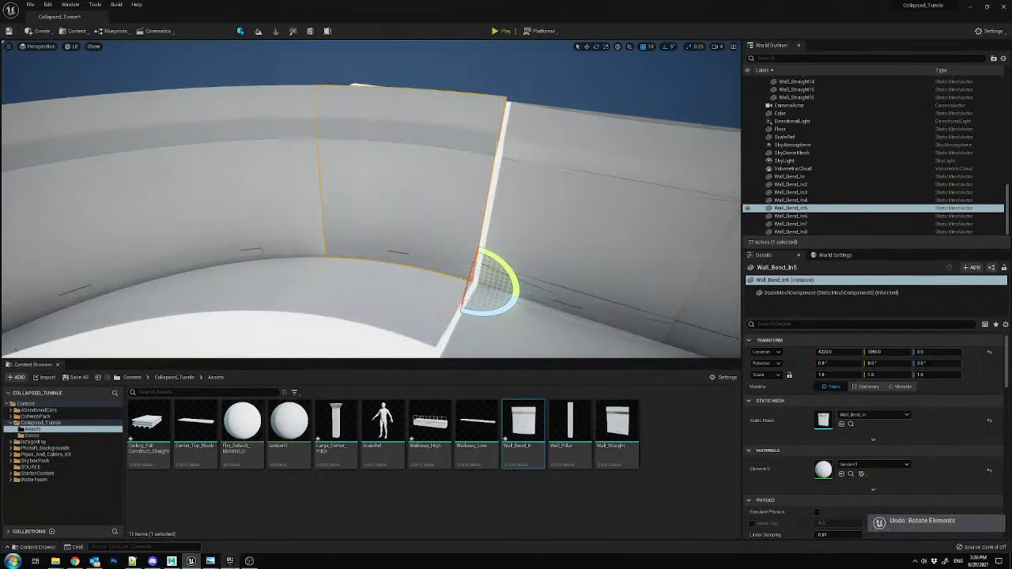
- Switch to Maya and export the selected flipped wall to the project's exports folder as Wall_Bend_Out in FBX format
click(171, 562)
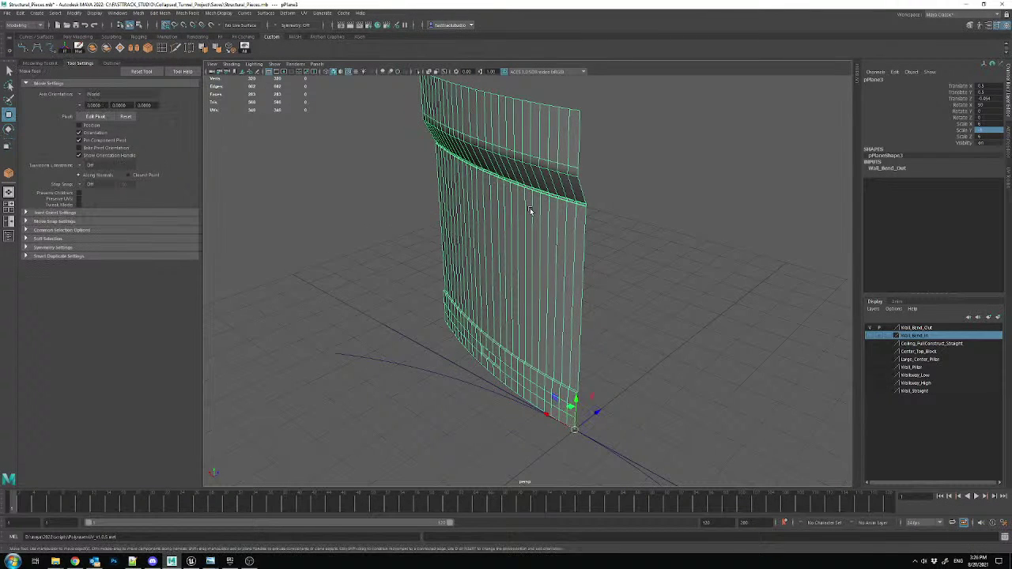
click(6, 13)
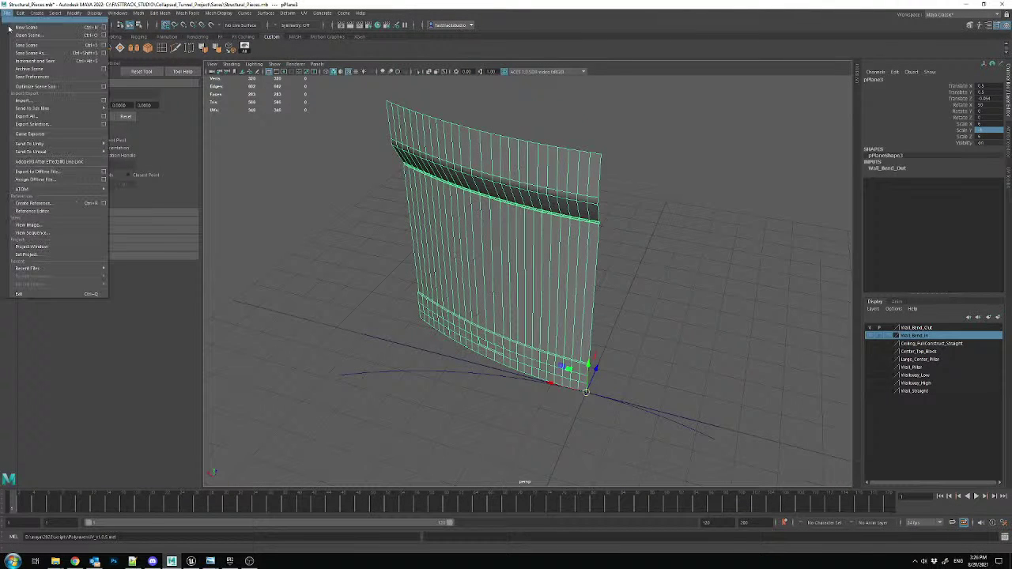
click(51, 124)
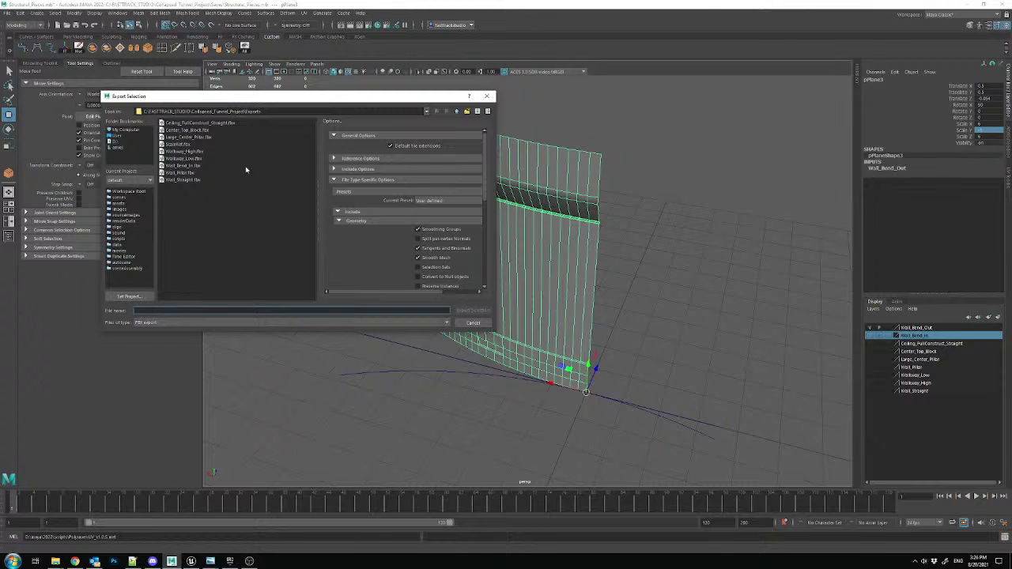
click(188, 166)
drag(171, 311, 159, 311)
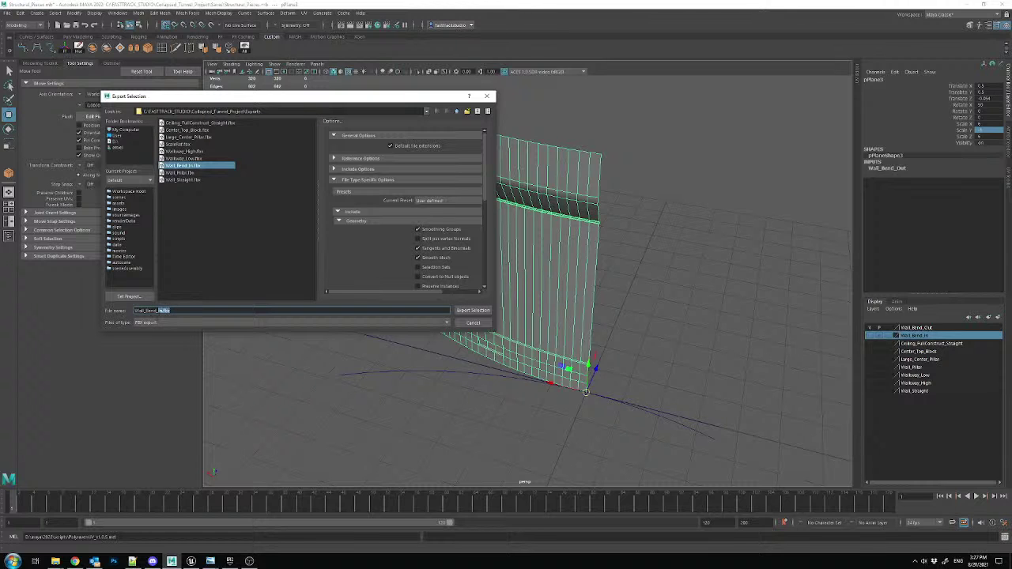
text(Out)
key(Return)
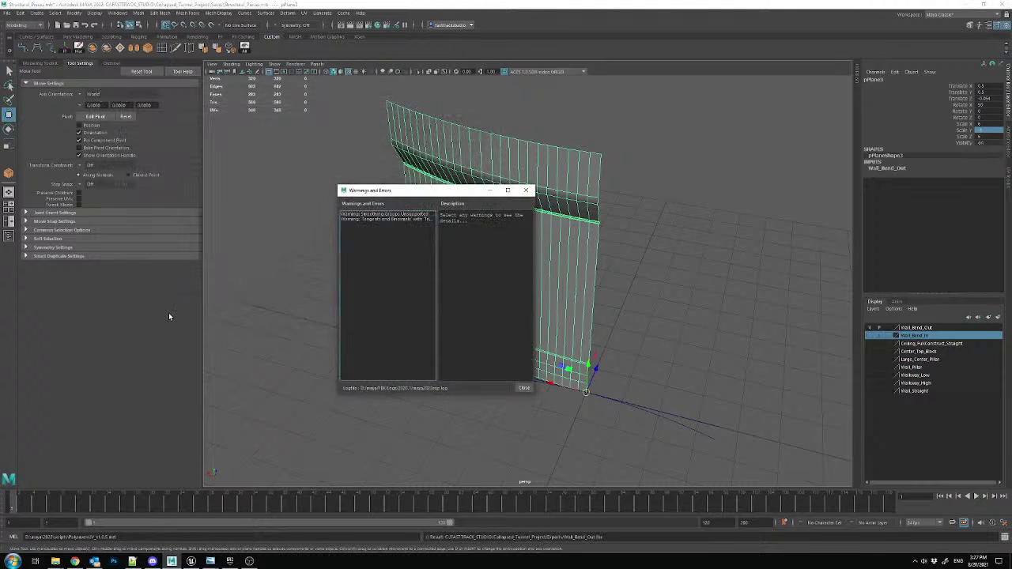
click(524, 388)
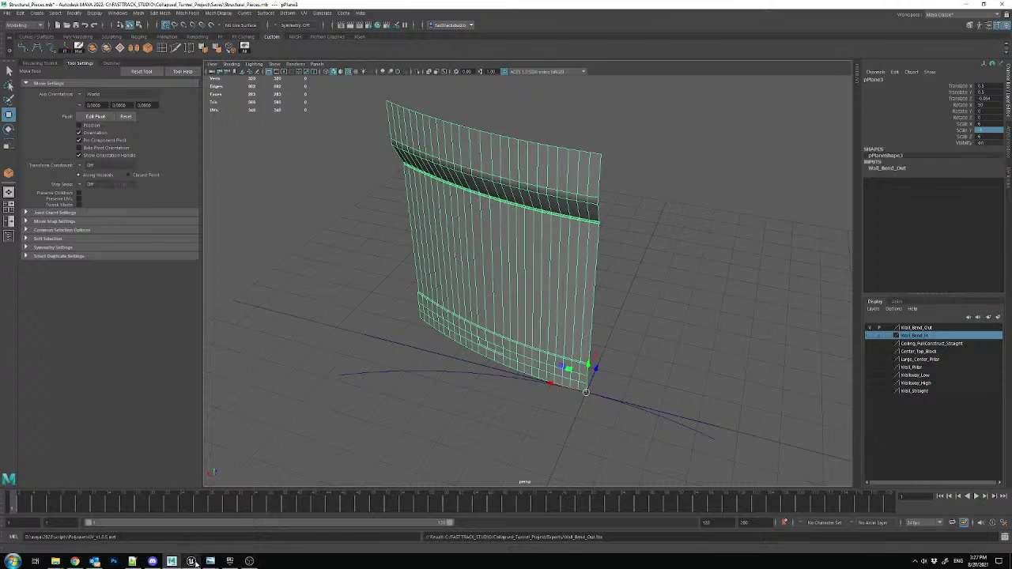
- Switch to Unreal and import the Wall_Bend_Out FBX into the Assets folder with the current import options
click(190, 561)
right_drag(532, 171, 558, 170)
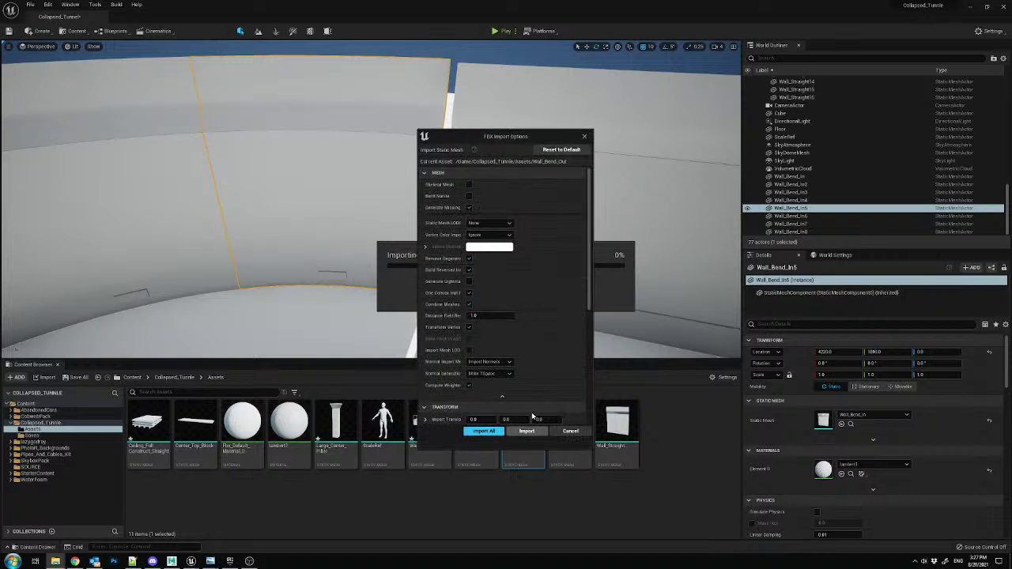
click(485, 432)
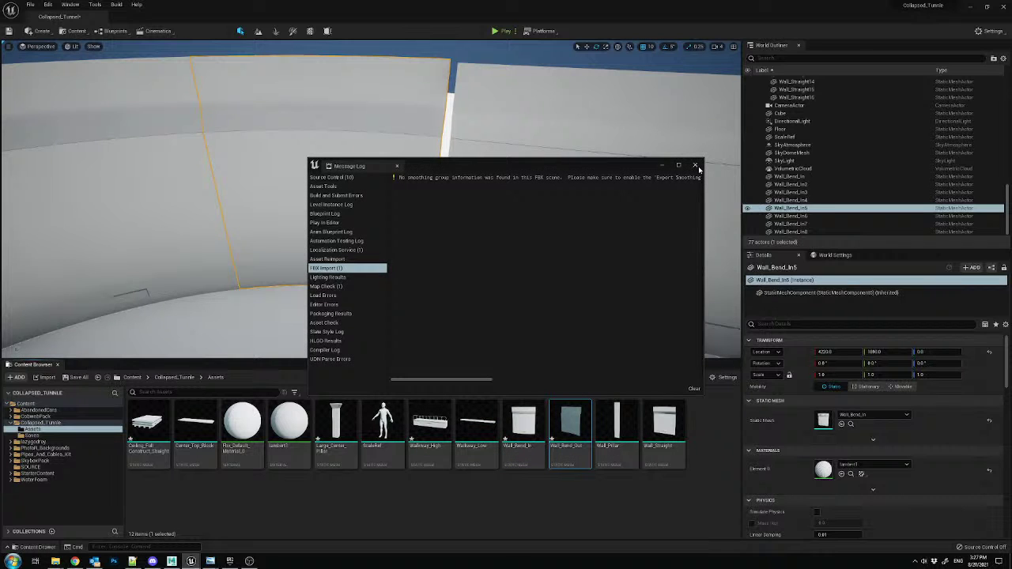
click(695, 166)
- Try Wall_Bend_Out as the static mesh of Wall_Bend_In5 with a 180° rotation about the vertical axis, and undo both changes
drag(576, 424, 863, 420)
right_drag(317, 138, 316, 201)
drag(443, 274, 507, 241)
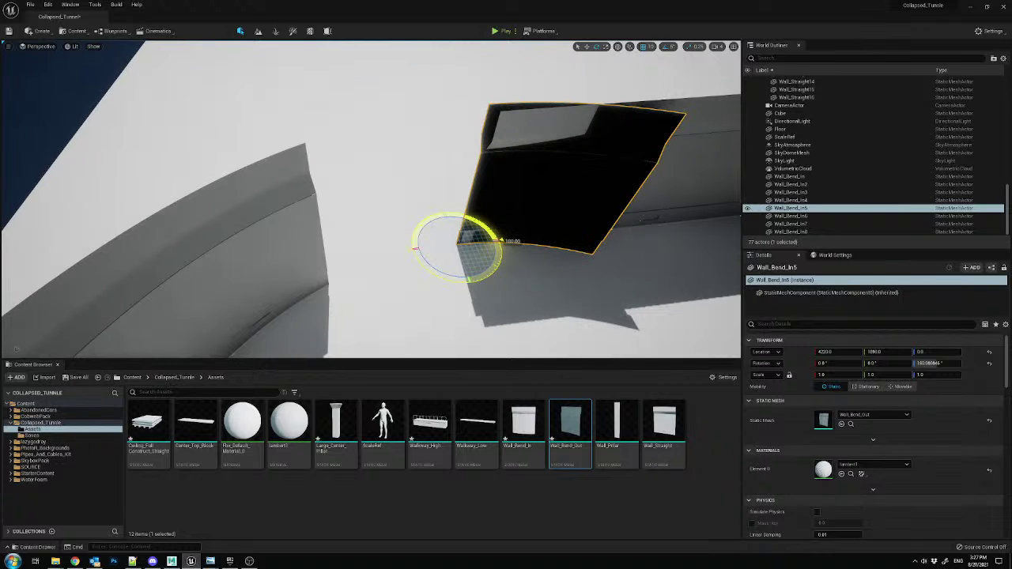
right_drag(475, 245, 261, 210)
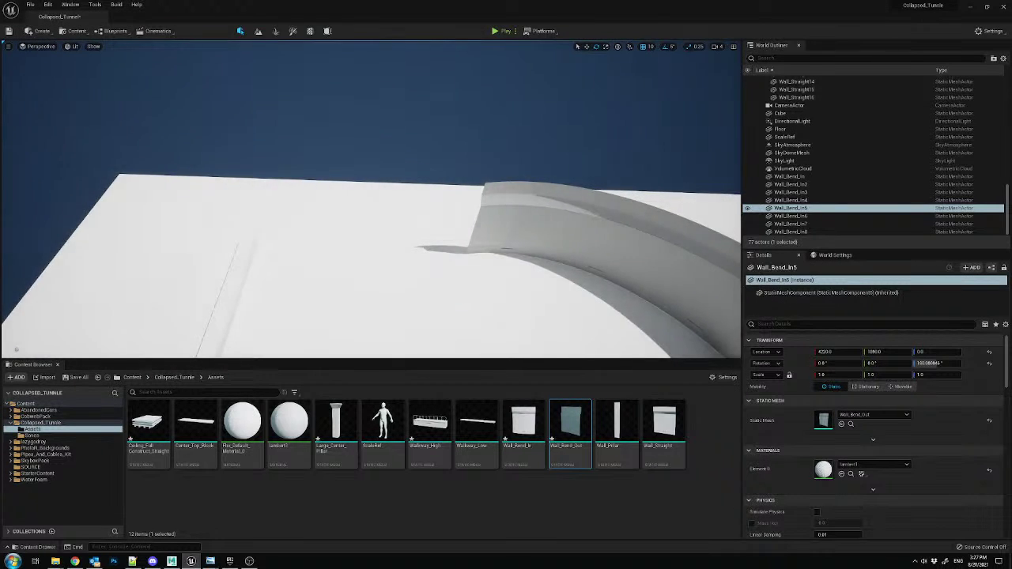
key(f)
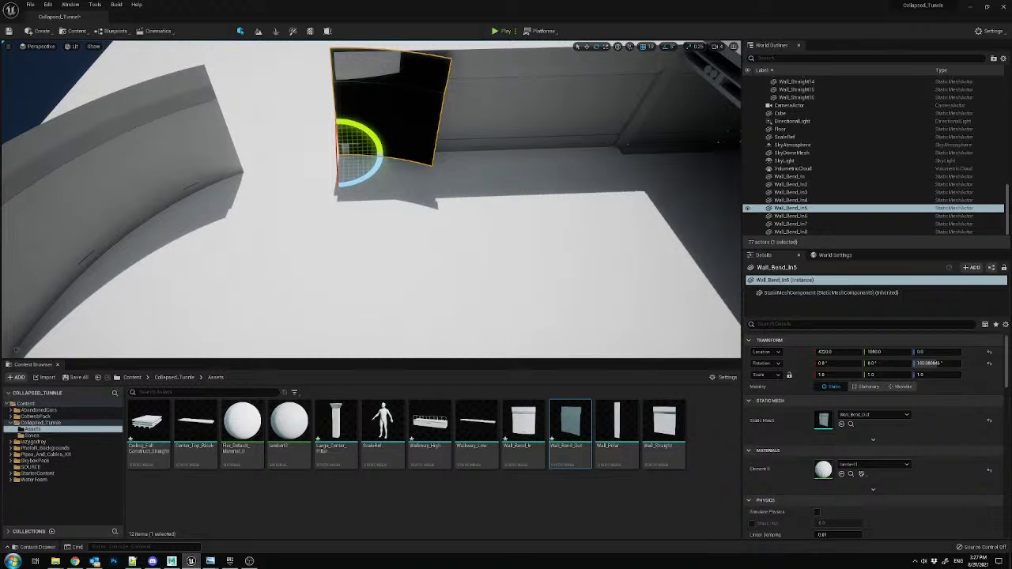
key(ctrl+z)
right_drag(518, 233, 387, 190)
key(ctrl+z)
mouse_move(496, 200)
right_down()
mouse_move(538, 203)
mouse_move(522, 214)
mouse_move(495, 201)
right_up()
- Try the Wall_Bend_Out mesh on Wall_Bend_In5 again, check how it meets its neighbours and undo the swap
drag(576, 430, 824, 420)
right_drag(439, 210, 498, 230)
click(438, 210)
right_drag(477, 194, 489, 174)
key(ctrl+z)
key(ctrl+z)
- Select all four bent pieces of the duplicated curve and check the tunnel layout in the Main_Reference image
key(w)
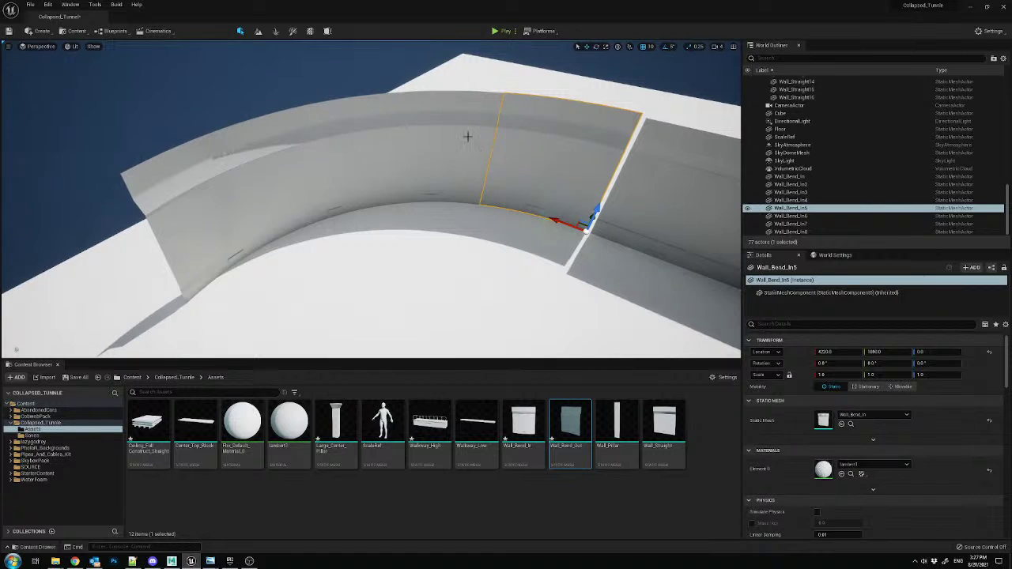
ctrl+click(427, 139)
ctrl+click(332, 146)
ctrl+click(245, 165)
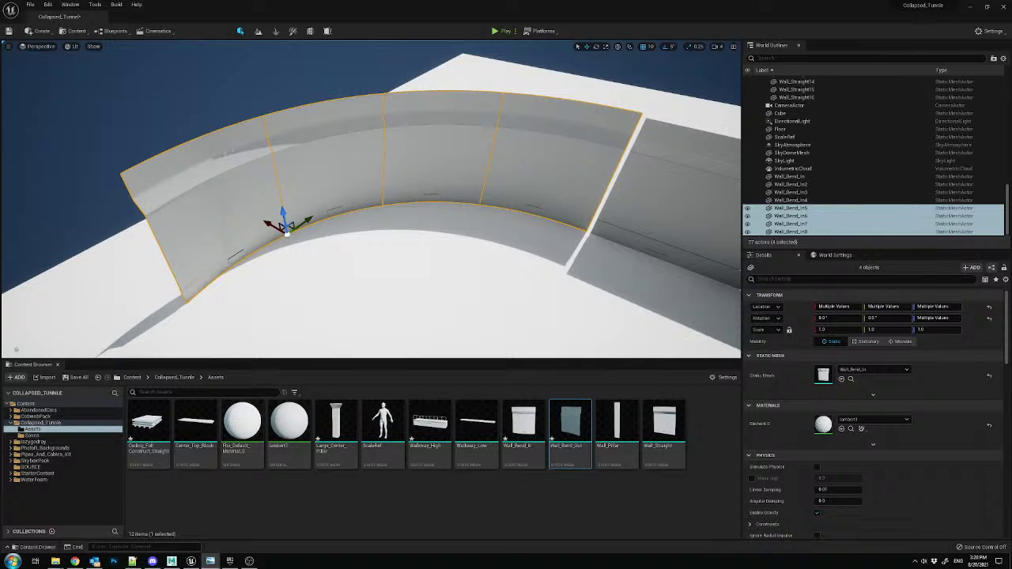
right_drag(469, 82, 511, 106)
drag(1011, 83, 760, 1)
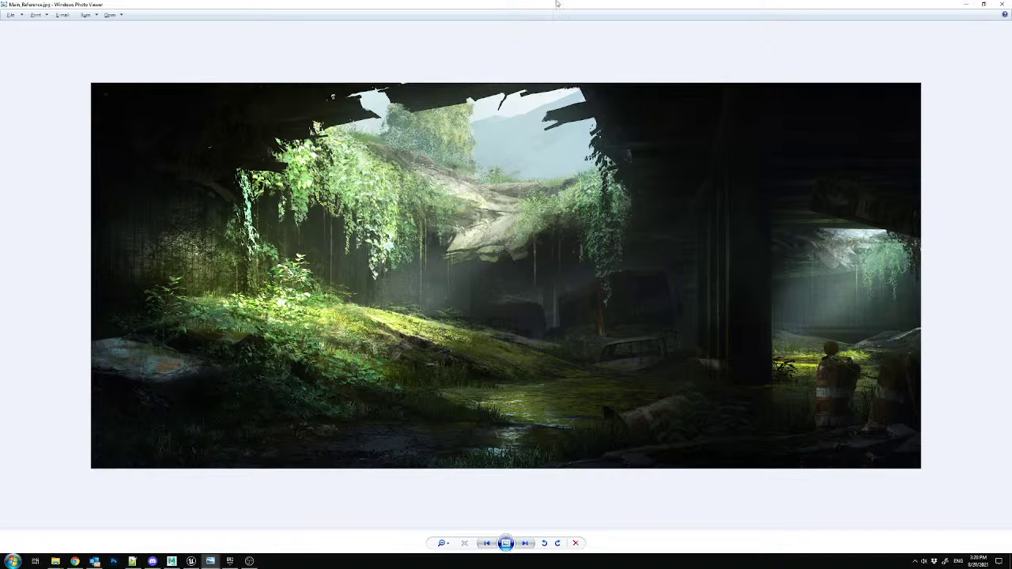
drag(629, 7, 1011, 63)
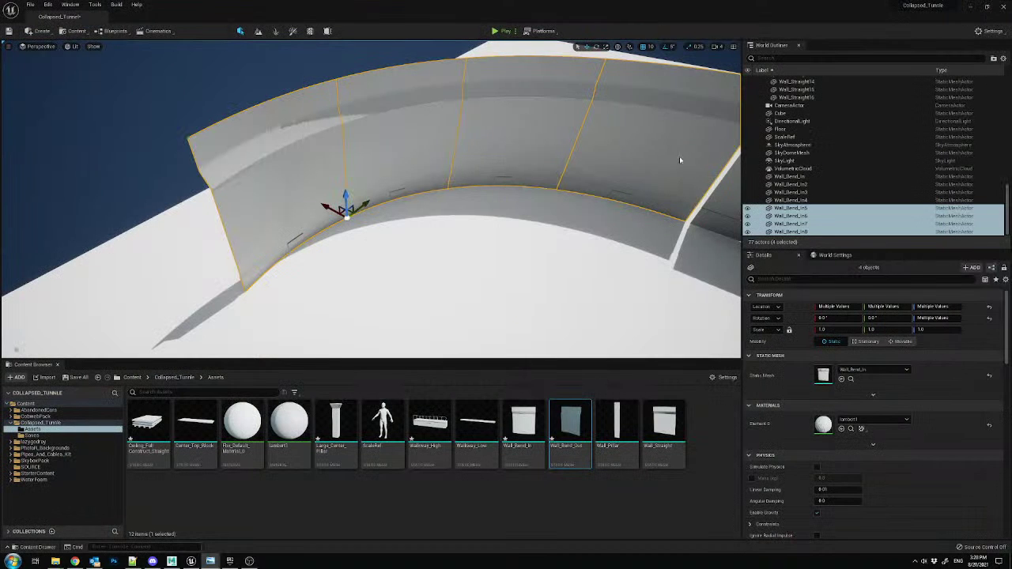
- Select only Wall_Bend_In5, try replacing its static mesh with Wall_Bend_Out once more and undo the replacement
right_drag(468, 174, 582, 161)
key(e)
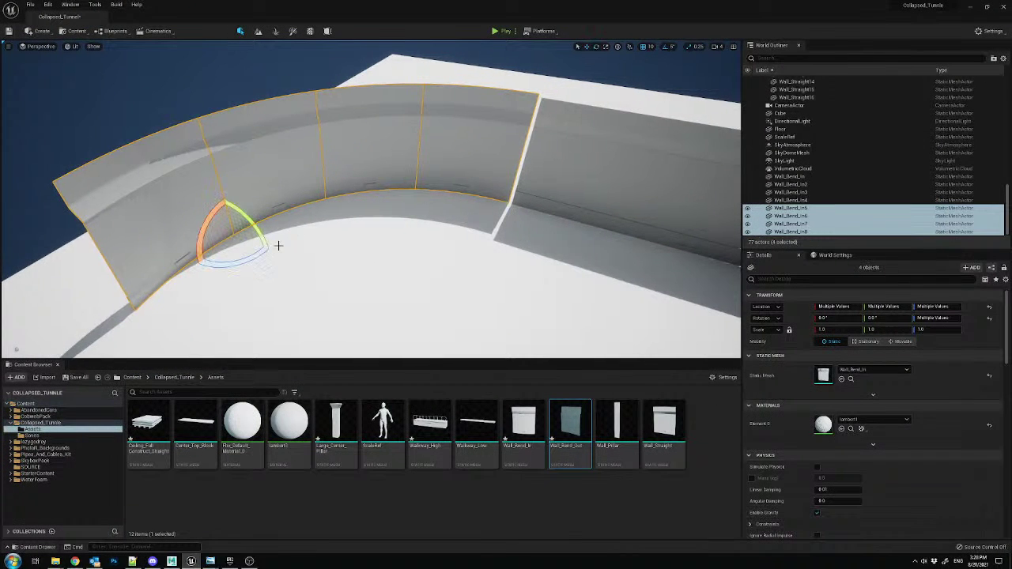
right_drag(256, 257, 210, 242)
click(507, 146)
mouse_move(489, 231)
right_down()
mouse_move(479, 229)
mouse_move(489, 231)
right_up()
drag(570, 425, 823, 420)
right_drag(524, 233, 377, 207)
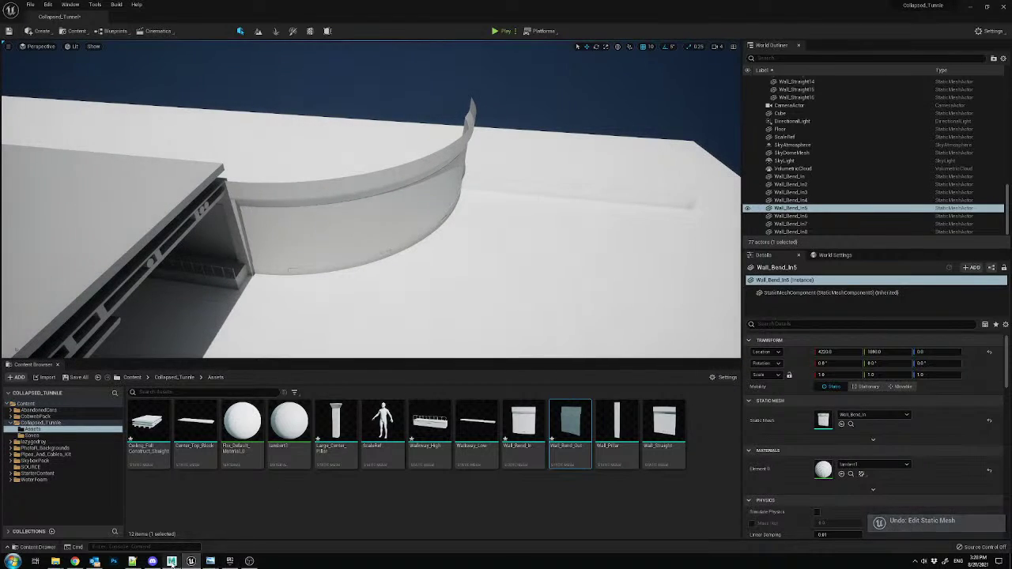
- Switch to Maya, hide the Wall_Bend_Out layer, show the Wall_Bend_In layer and select its wall
click(171, 561)
click(665, 192)
click(575, 265)
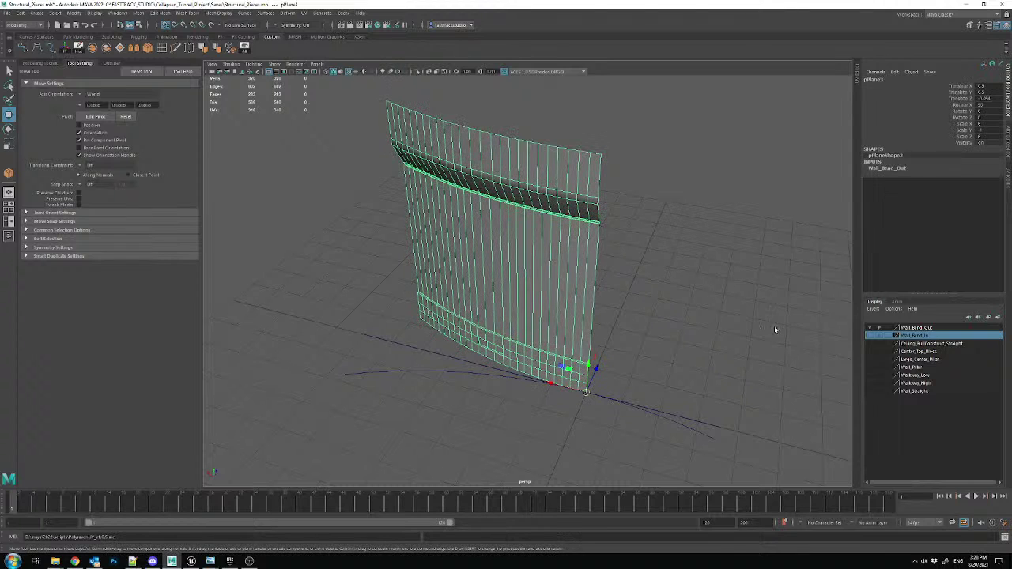
click(871, 328)
click(871, 336)
alt+drag(718, 308, 601, 340)
click(503, 261)
- Try mirroring the bent wall with the mirror's axis position set to World
click(137, 13)
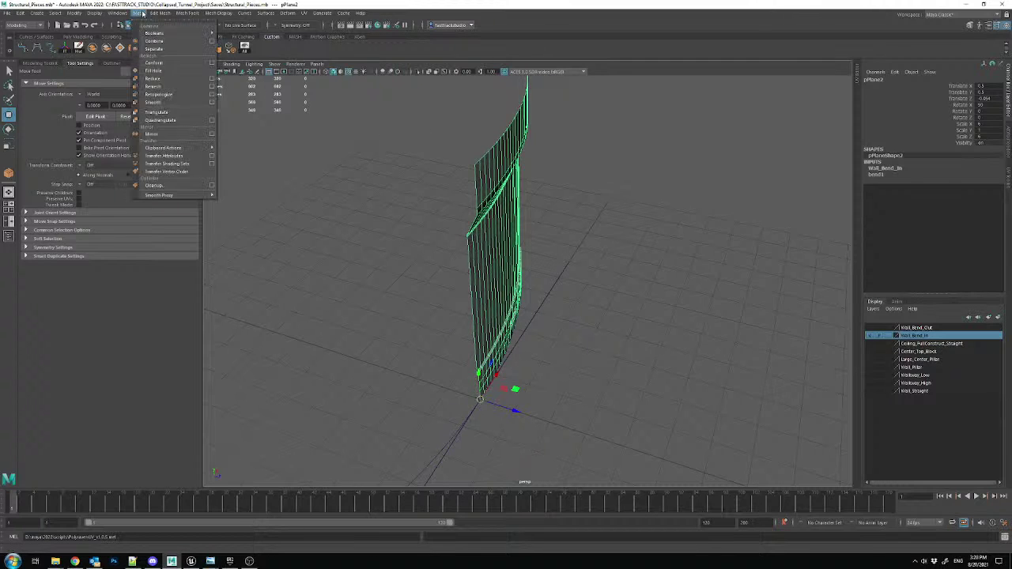
click(154, 134)
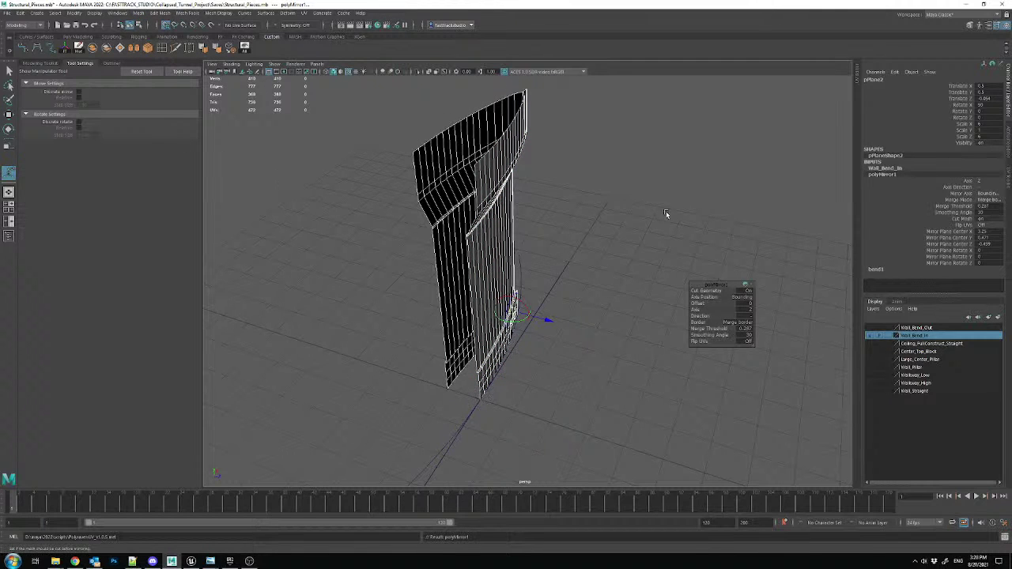
click(744, 299)
click(756, 310)
click(749, 299)
click(760, 318)
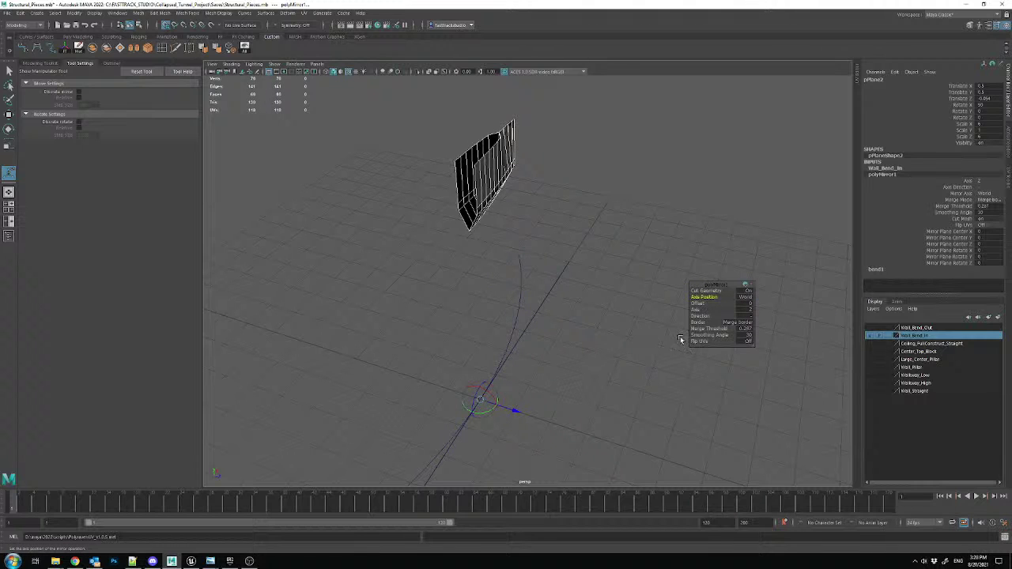
- Try the mirror with Cut Geometry off and shift the mirror plane to adjust the reflected wall's distance
click(749, 292)
alt+drag(575, 345, 601, 348)
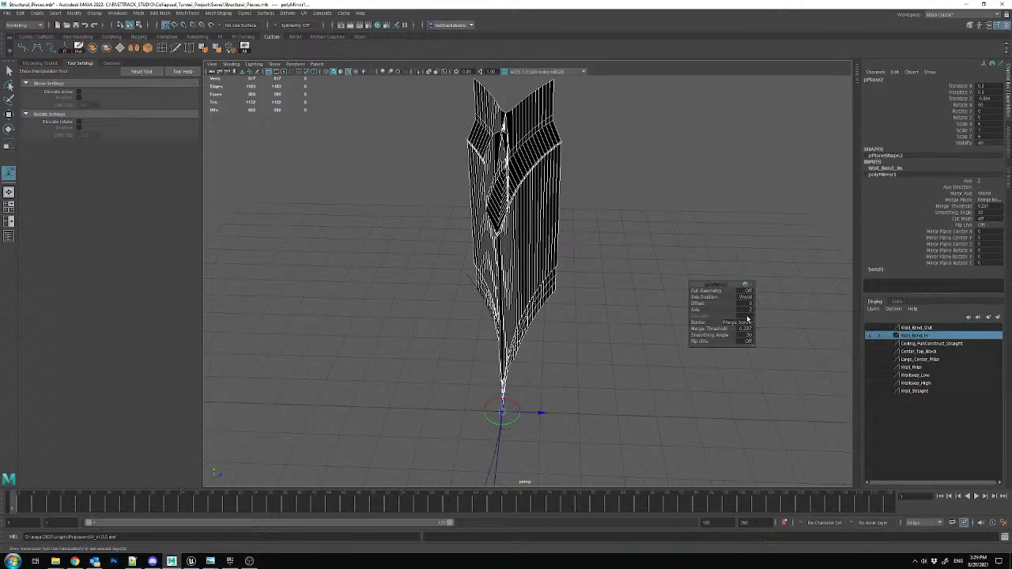
alt+drag(630, 330, 584, 333)
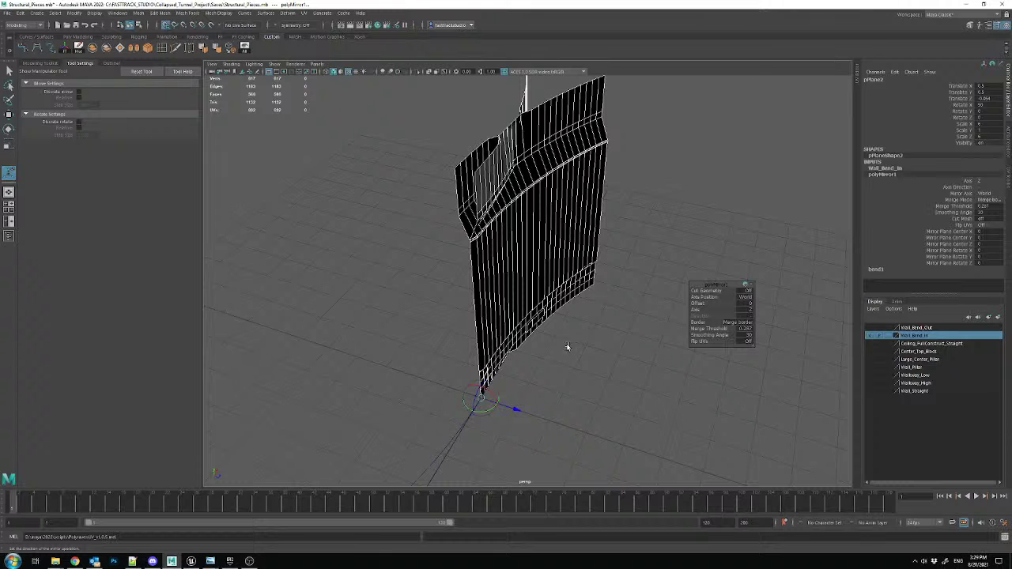
drag(510, 404, 511, 409)
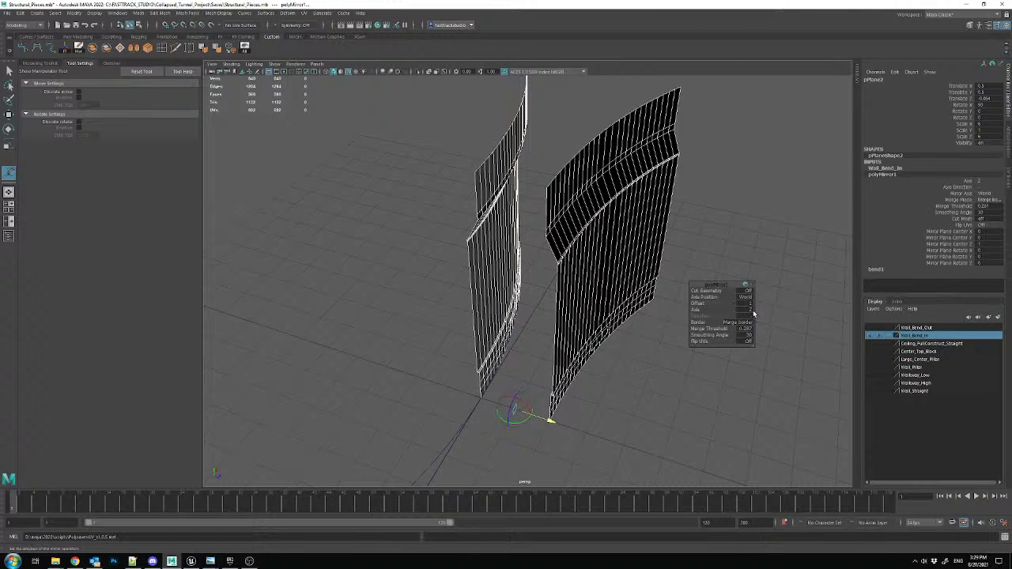
drag(544, 421, 498, 401)
alt+drag(563, 350, 622, 344)
key(w)
click(677, 216)
- Undo the mirror operation to return to the single bent wall
key(ctrl+z)
key(ctrl+z)
key(ctrl+z)
key(ctrl+z)
key(ctrl+z)
key(ctrl+z)
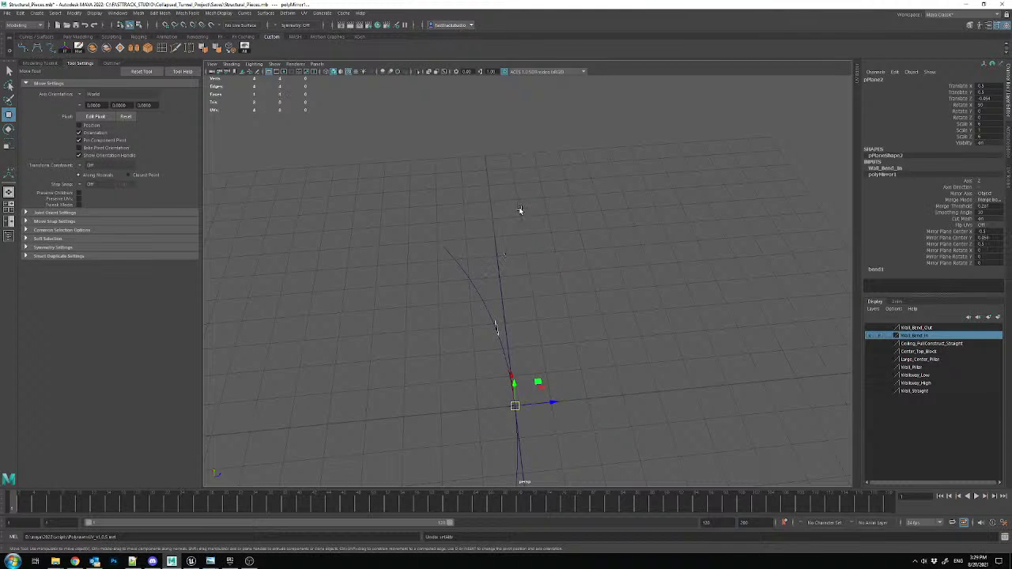
key(ctrl+z)
key(ctrl+z)
key(ctrl+z)
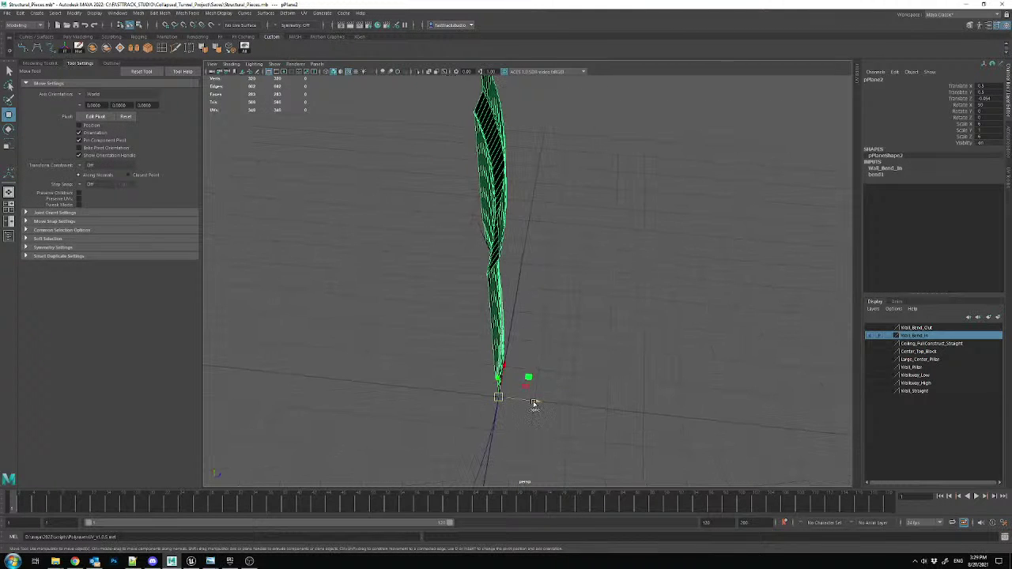
- Try flipping a duplicate of the bent wall by changing its Scale Y
key(r)
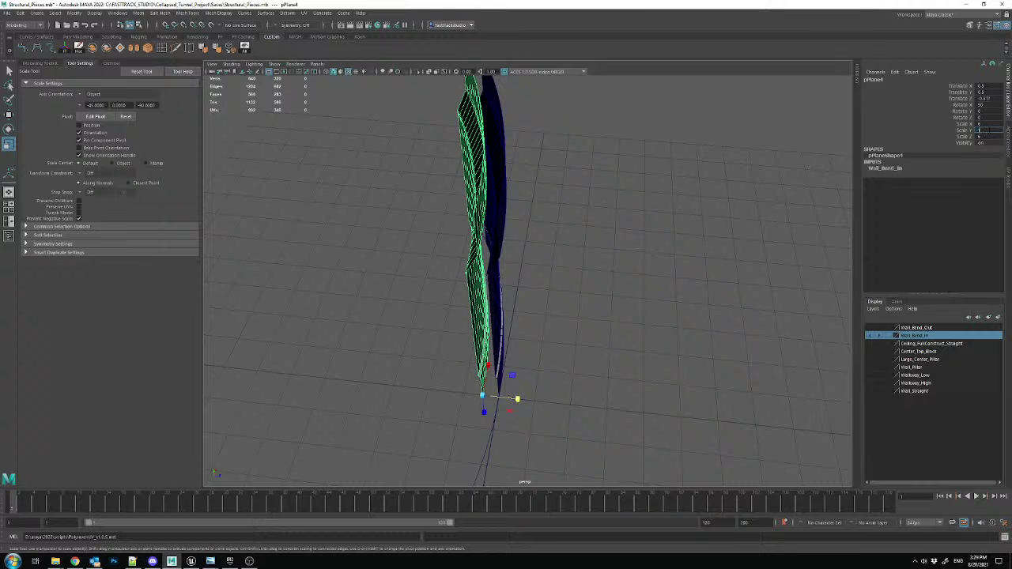
middle_drag(981, 130, 991, 130)
key(e)
alt+drag(544, 328, 591, 326)
- Discard the flipped duplicate and select the wall's bend handle, undoing the last stray changes
key(w)
click(536, 361)
click(503, 409)
alt+drag(503, 408, 621, 342)
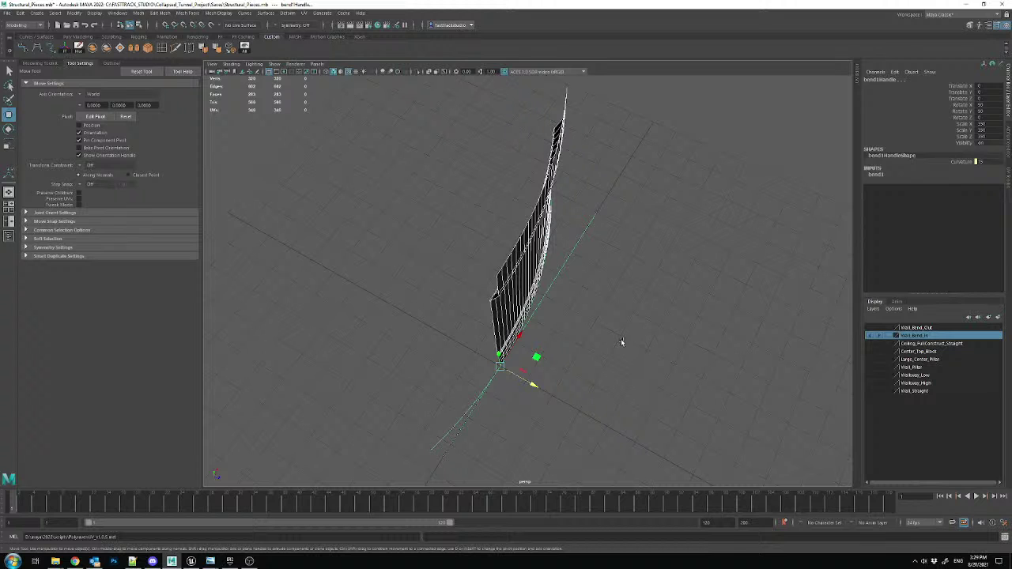
alt+drag(626, 338, 594, 404)
click(499, 287)
key(ctrl+z)
key(ctrl+z)
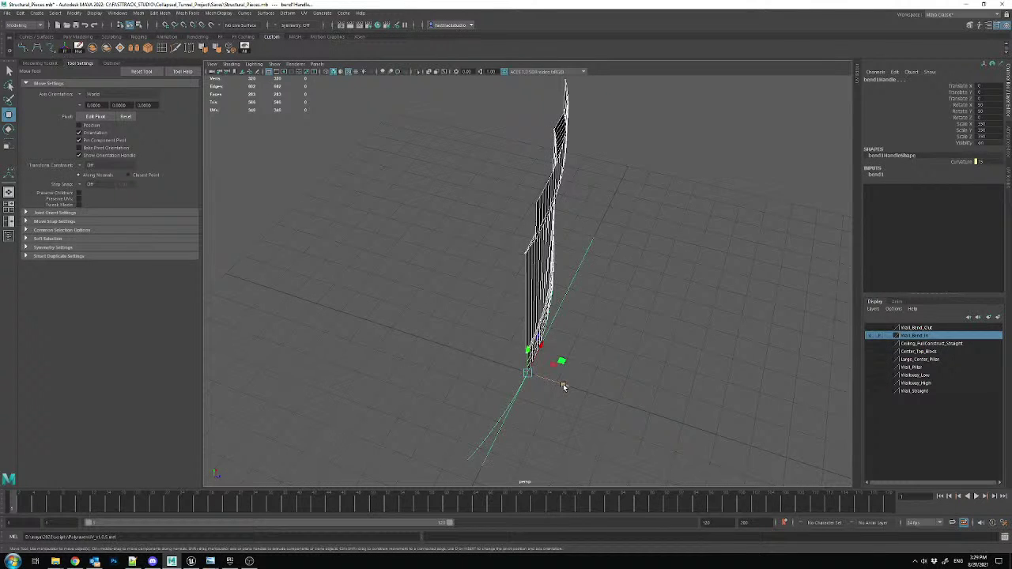
- Duplicate the wall with its bend handle, offset the copy along Z and try reversing its Scale Y and bend curvature
alt+drag(564, 386, 527, 146)
alt+drag(530, 204, 443, 405)
click(436, 249)
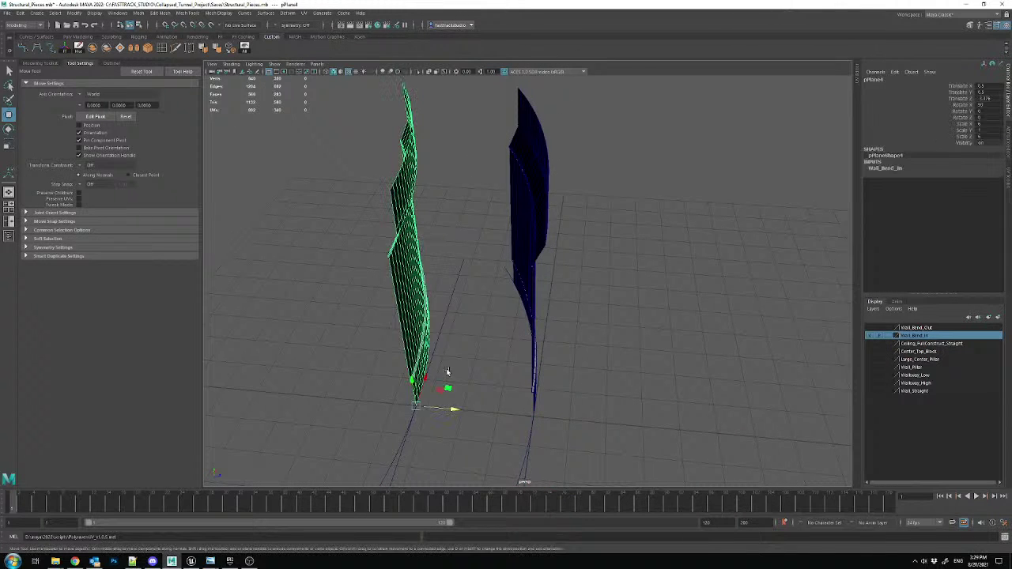
key(r)
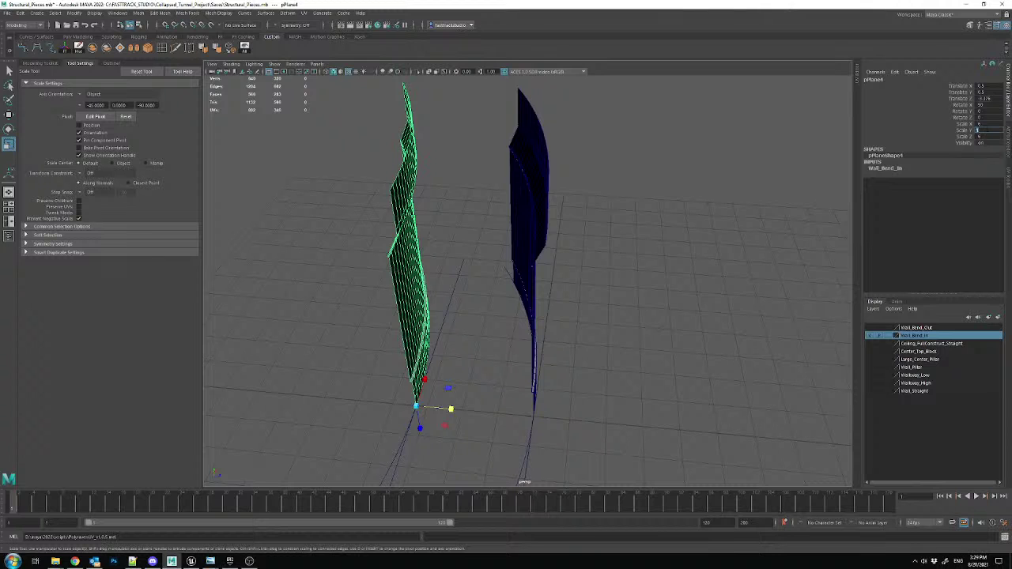
click(988, 129)
key(g)
click(886, 174)
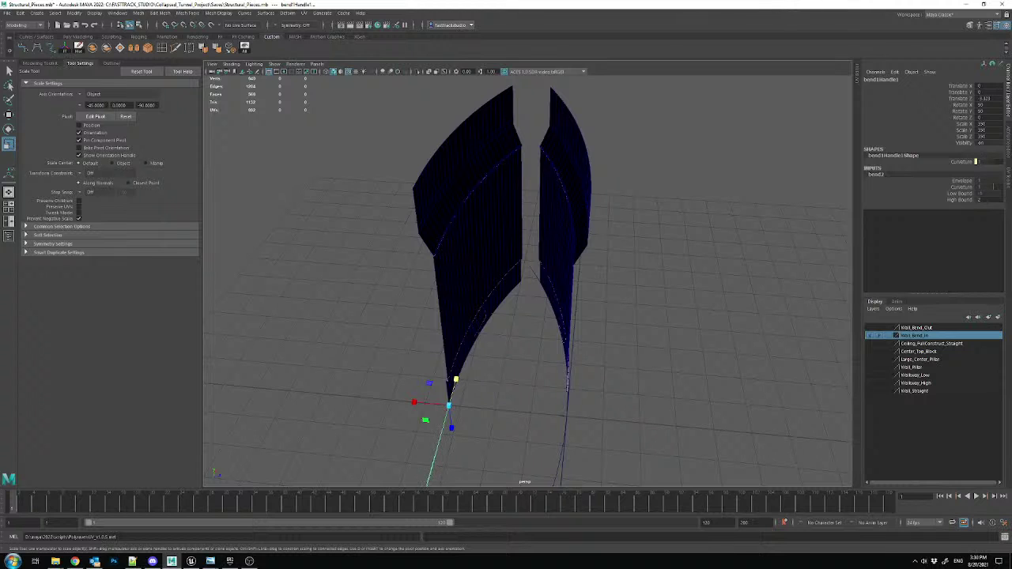
key(ctrl+z)
mouse_move(596, 345)
alt+mouse_down()
mouse_move(610, 366)
mouse_move(606, 348)
alt+mouse_up()
- Select the original wall and reverse the curvature of its bend1 deformer so it bends the opposite way
click(566, 349)
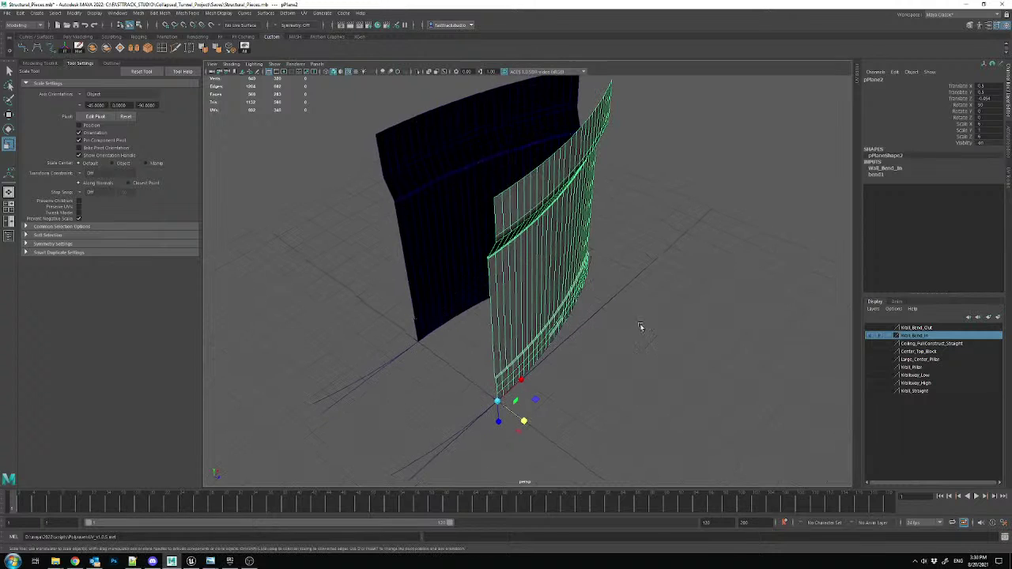
click(878, 175)
click(993, 186)
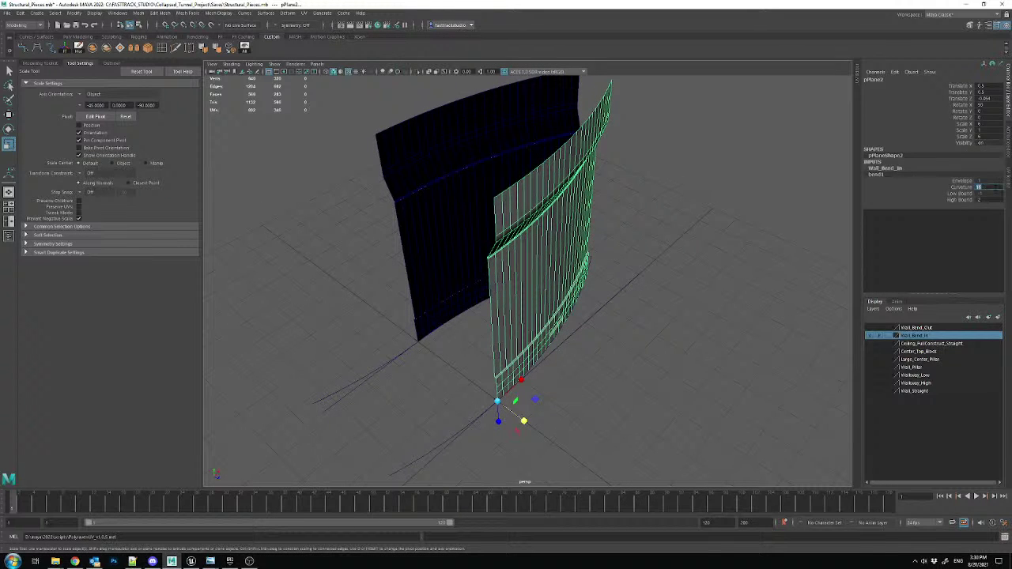
middle_drag(993, 187, 995, 188)
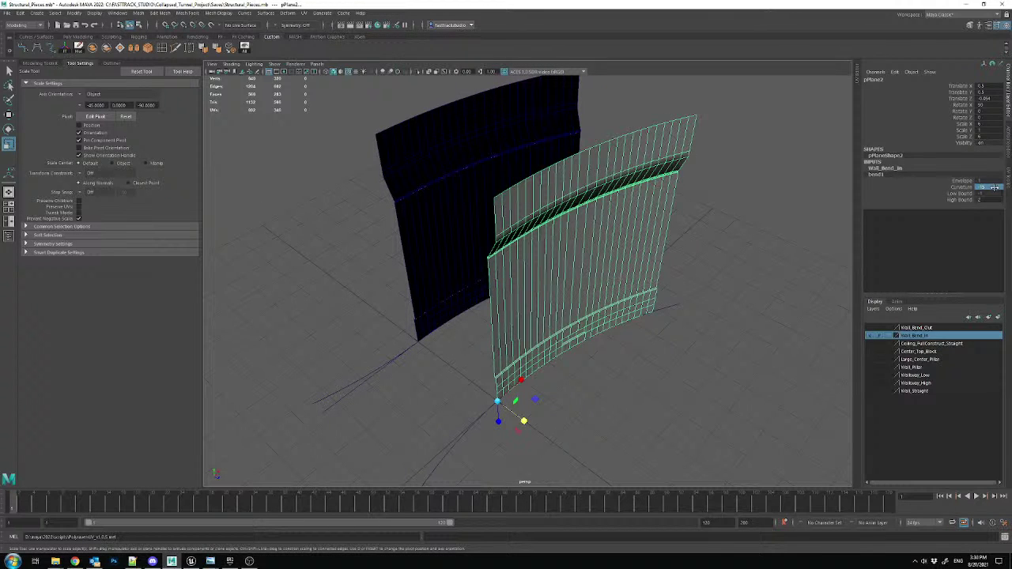
alt+drag(640, 386, 583, 348)
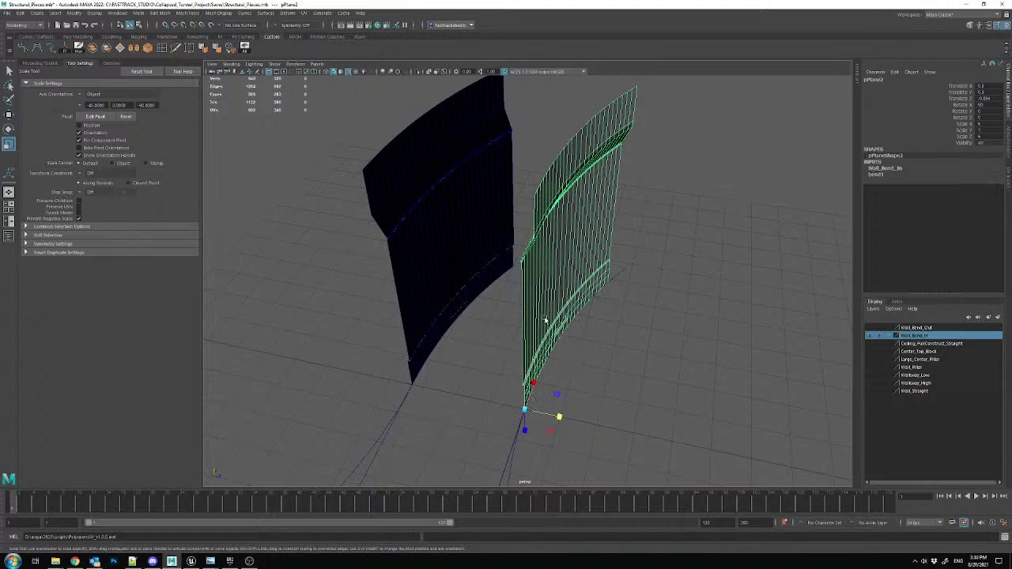
- Duplicate the reversed wall, shift the copy slightly along Z and flip it with a Scale Y of -1
key(w)
key(ctrl+d)
key(r)
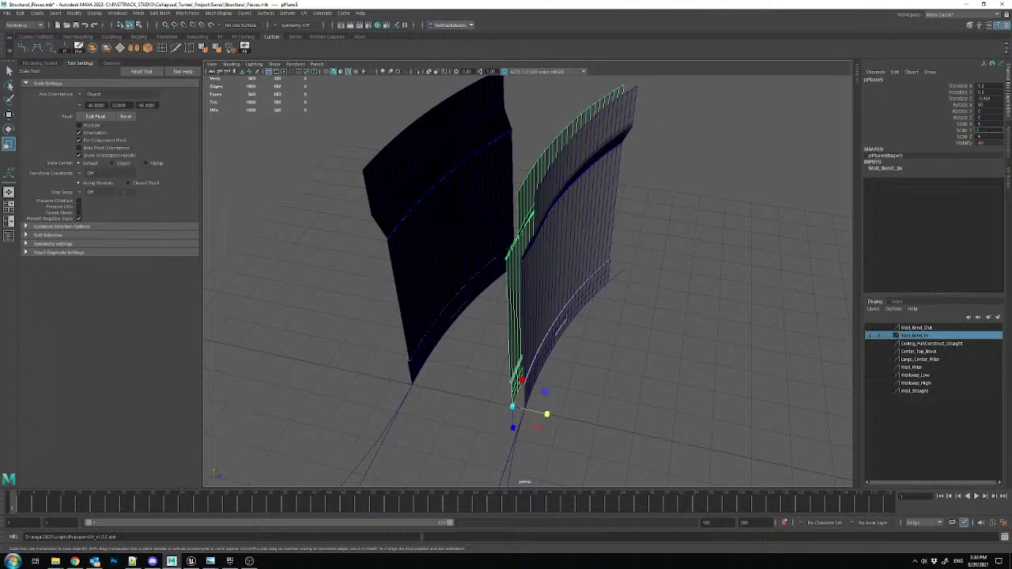
middle_drag(980, 130, 988, 128)
alt+drag(669, 199, 659, 233)
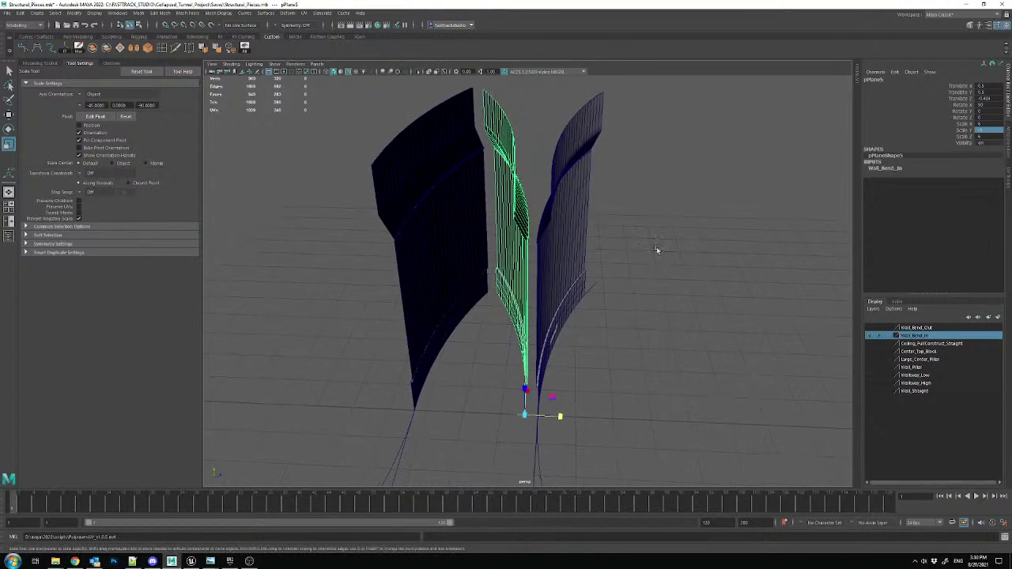
key(w)
alt+drag(597, 379, 565, 375)
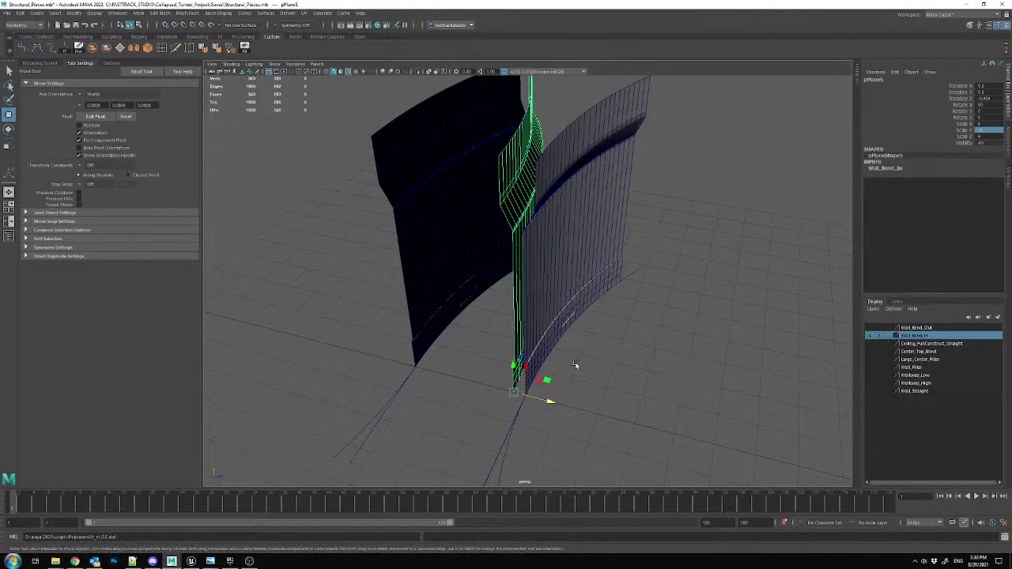
- Delete the earlier test copy of the wall standing farther away, together with its bend handle
scroll(560, 374, up, 5)
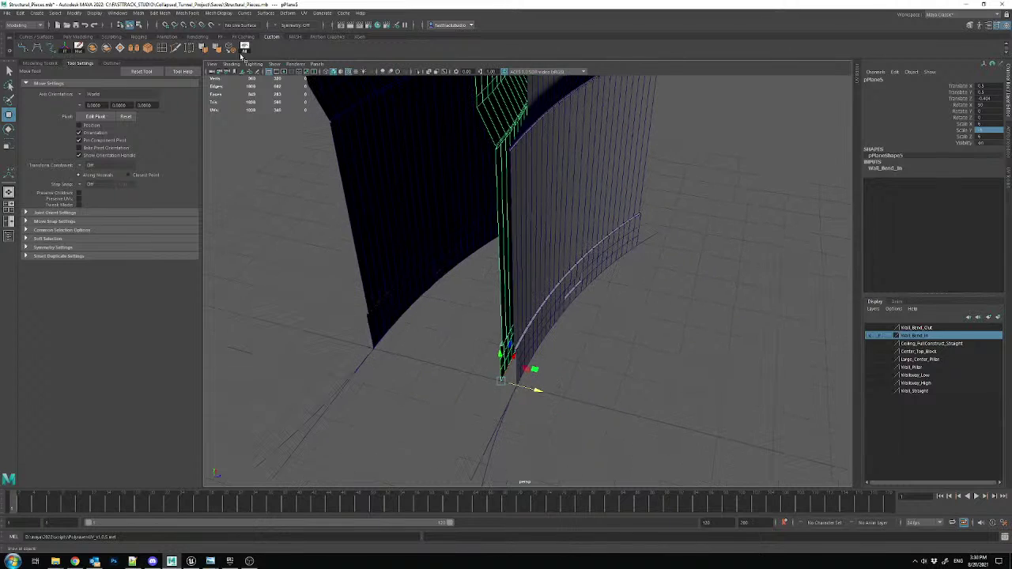
click(166, 27)
drag(298, 277, 427, 354)
key(Delete)
- Switch the original wall's bend1 curvature back to its initial direction so it runs parallel to the flipped copy
click(509, 292)
alt+drag(510, 295, 576, 303)
click(576, 304)
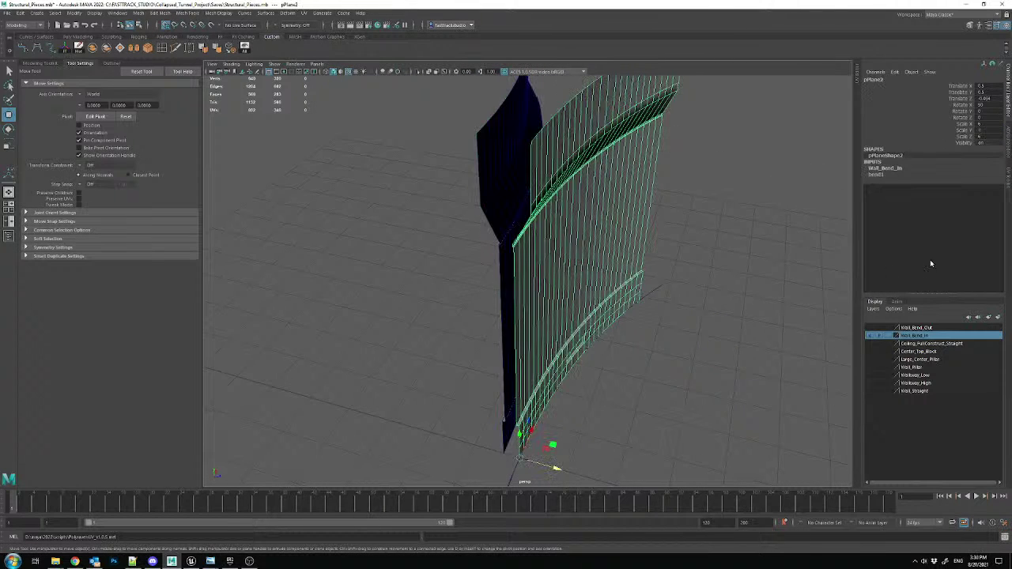
click(882, 175)
click(990, 188)
text(-15)
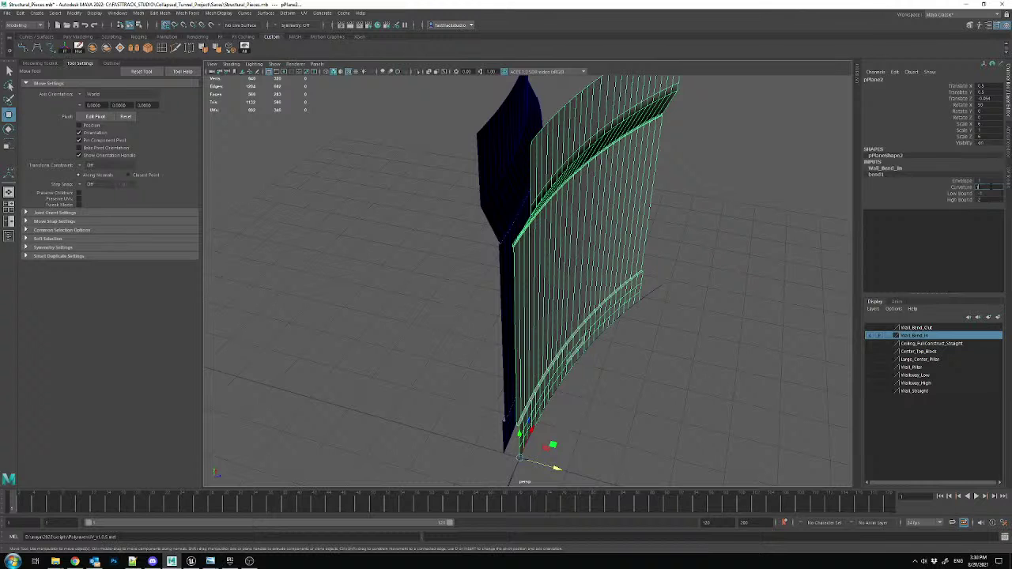
key(Return)
- Select the flipped copy and move it along Z to a short distance behind the original wall
click(556, 214)
alt+drag(555, 214, 718, 227)
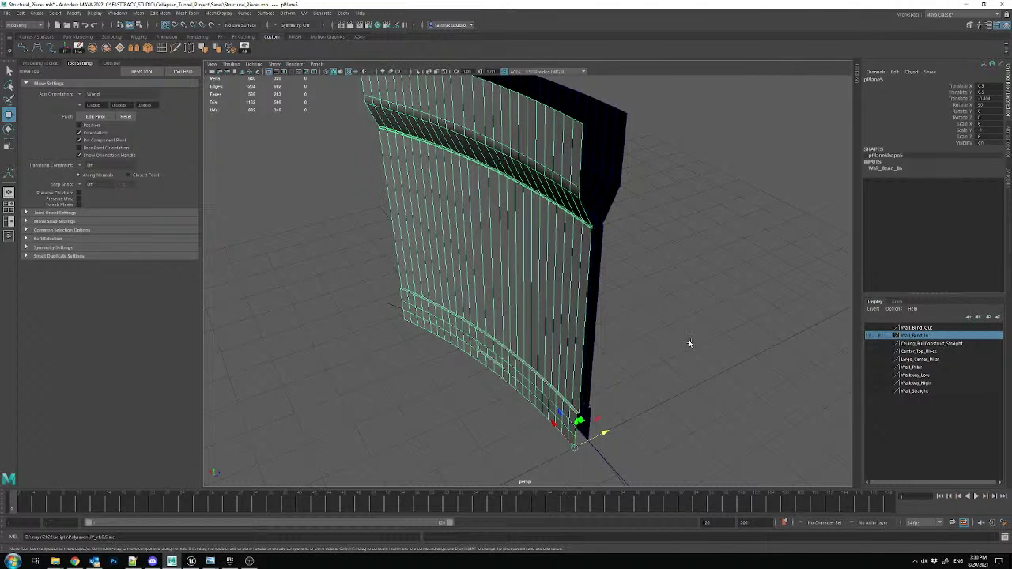
alt+drag(689, 341, 667, 345)
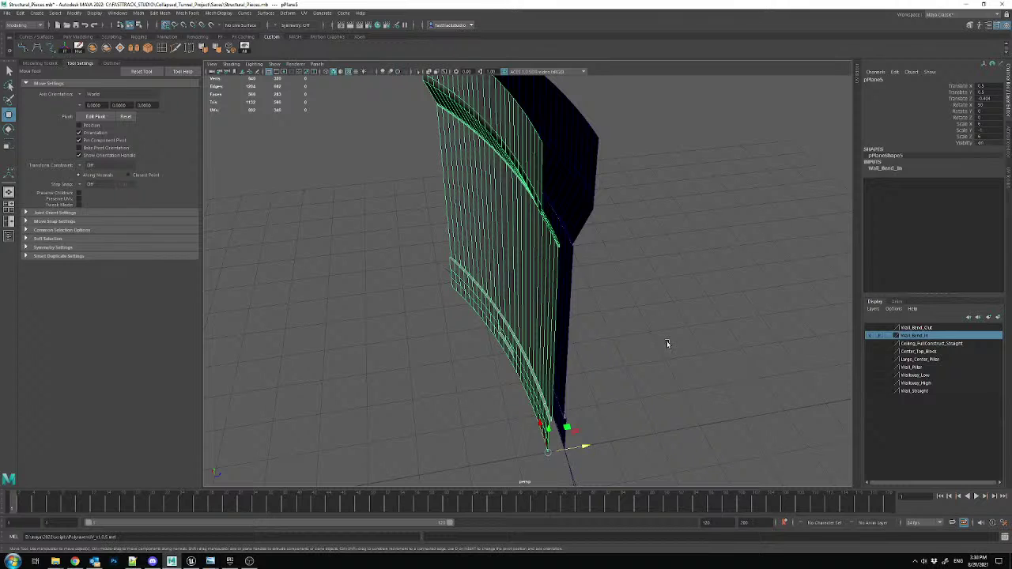
alt+drag(667, 344, 601, 396)
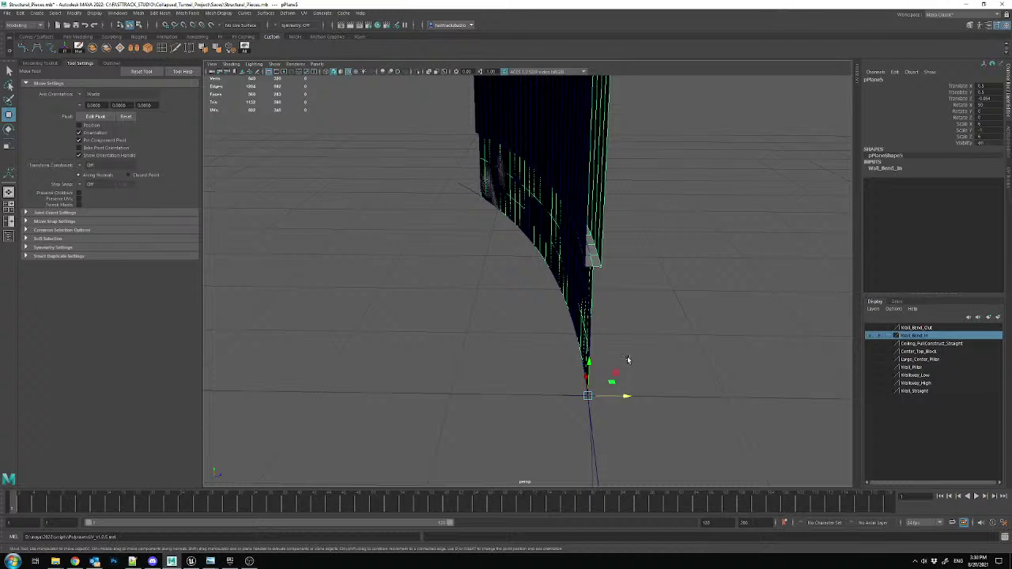
drag(625, 393, 581, 361)
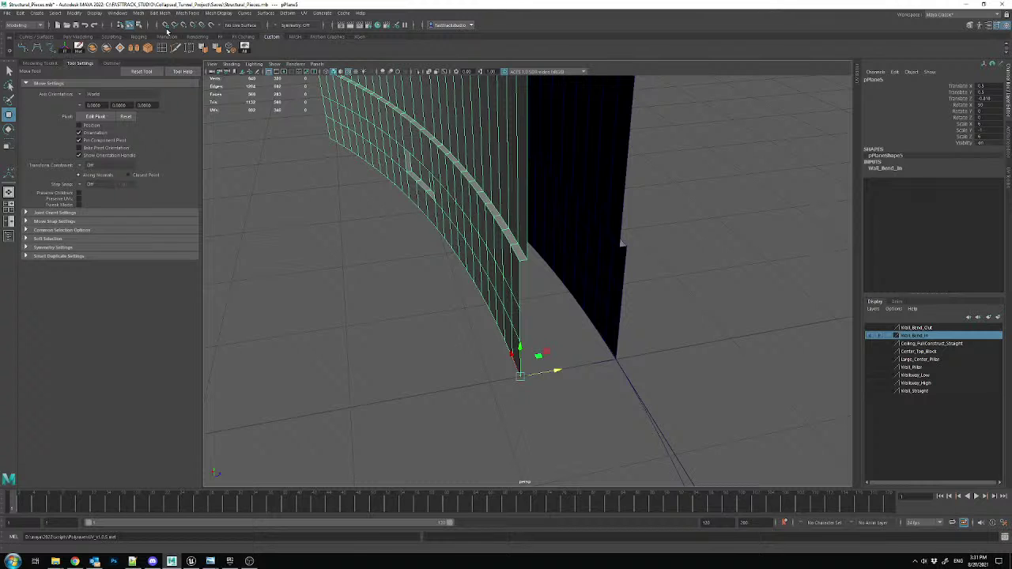
mouse_move(545, 224)
alt+mouse_down()
mouse_move(561, 206)
mouse_move(545, 225)
alt+mouse_up()
alt+drag(457, 204, 464, 209)
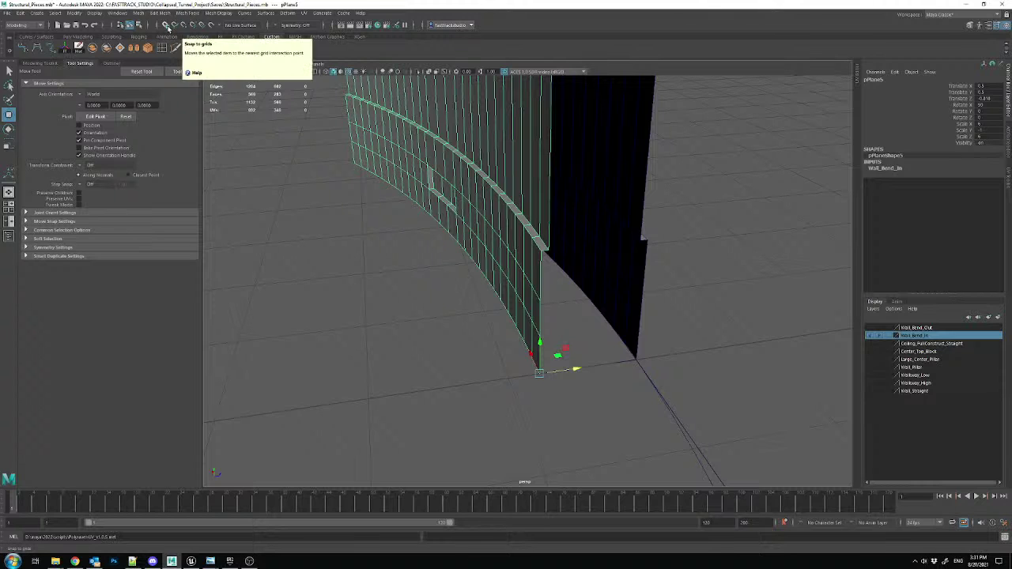
- Turn on grid snapping and move the flipped copy farther behind the original wall, to Translate Z -1.054
click(168, 28)
drag(571, 369, 514, 371)
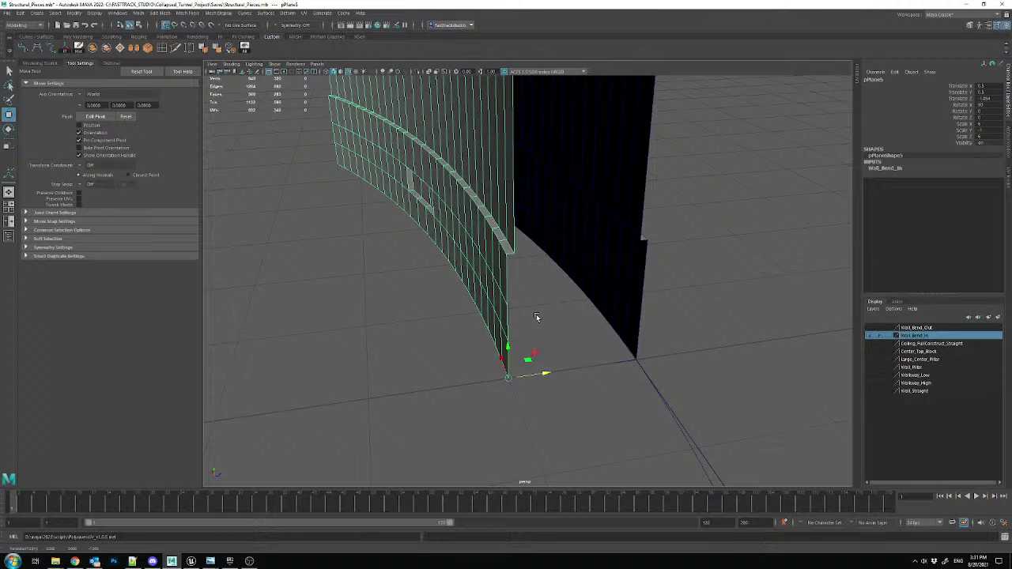
scroll(536, 310, down, 5)
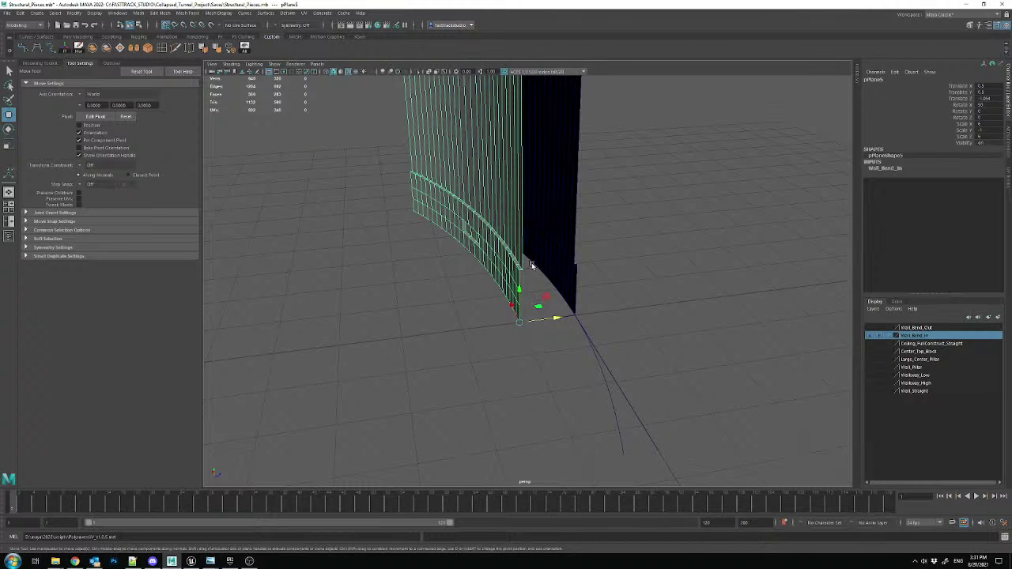
alt+drag(526, 133, 541, 271)
alt+drag(467, 185, 372, 185)
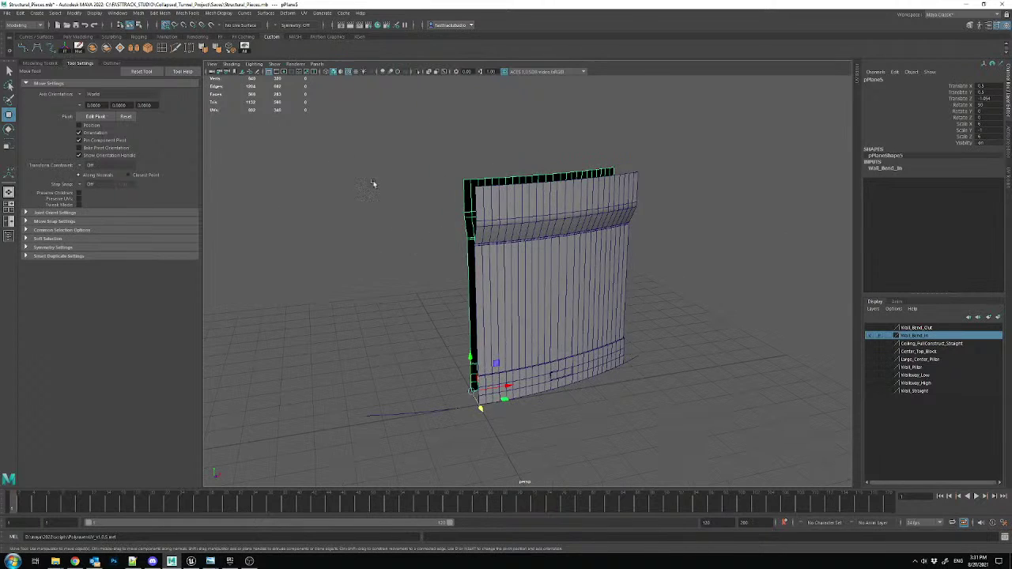
- Export both wall surfaces as FBX, overwriting Wall_Bend_In.fbx in the Exports folder
click(8, 14)
click(47, 125)
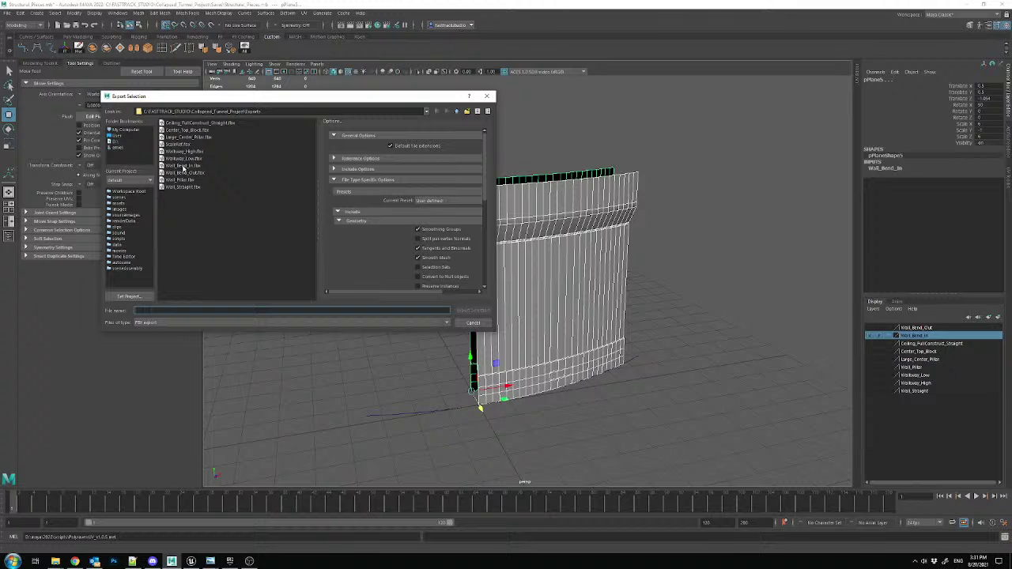
double_click(192, 168)
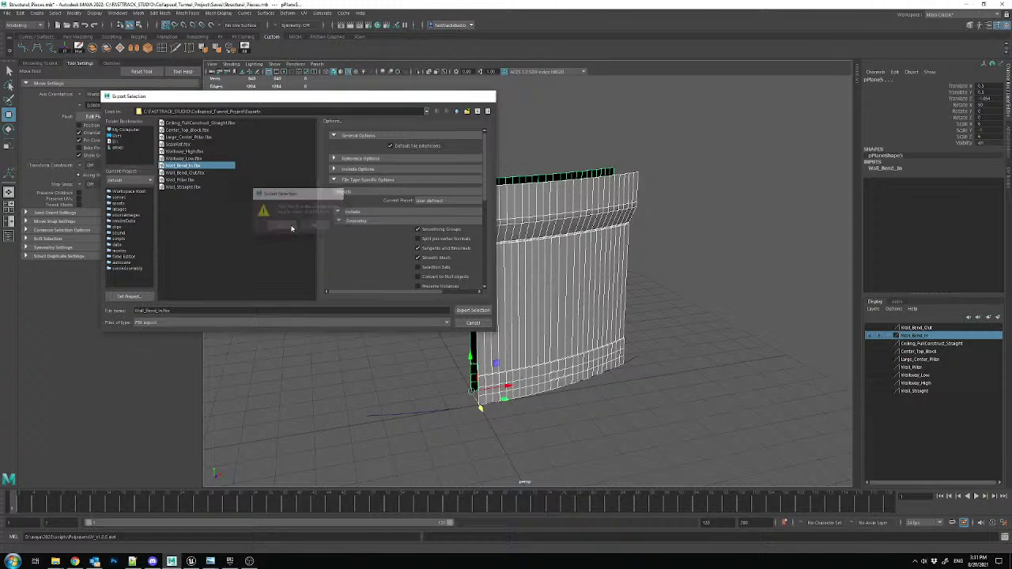
click(285, 227)
click(523, 389)
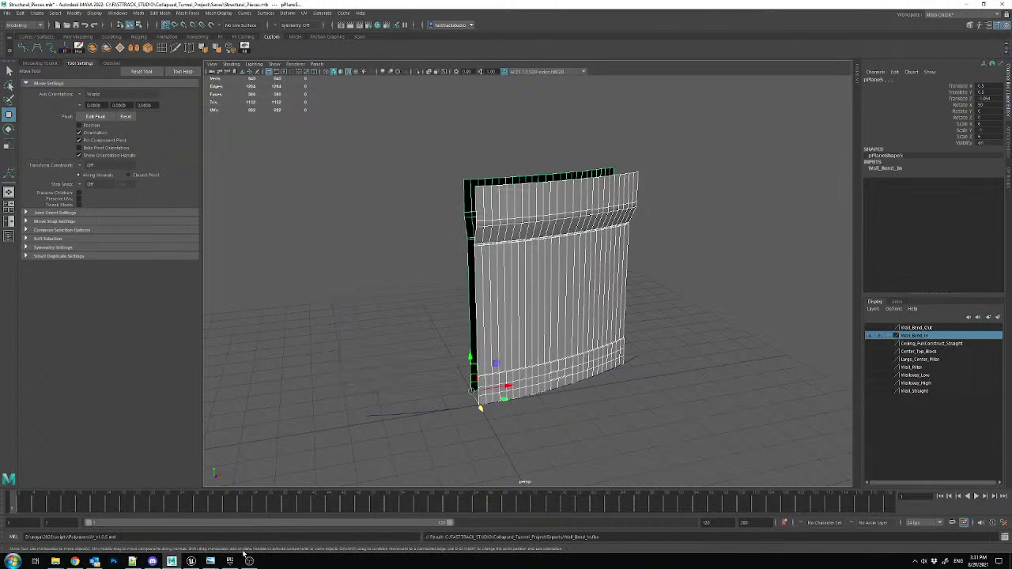
- Switch to Unreal and delete the Wall_Bend_Out static mesh from the Assets folder
click(190, 561)
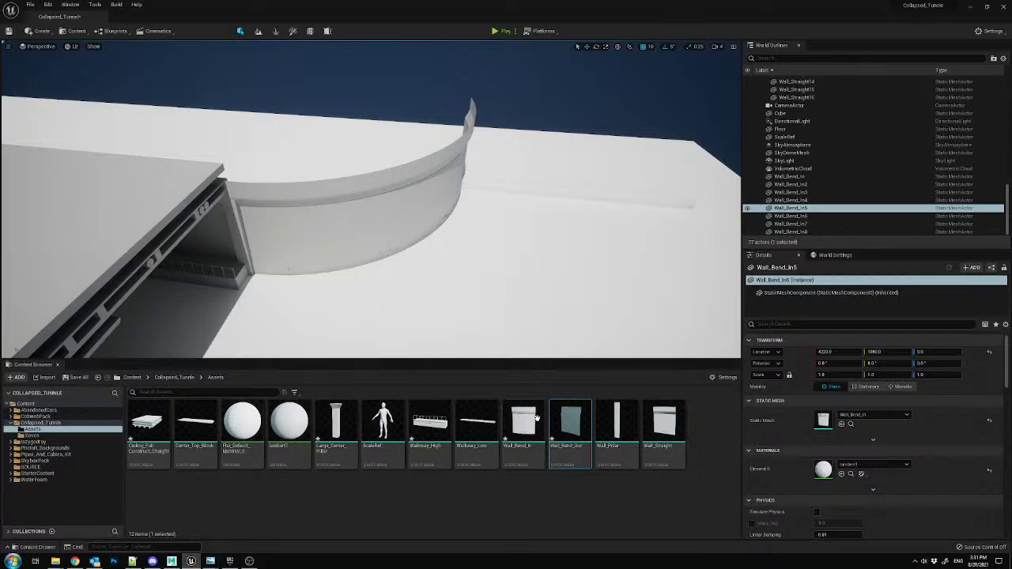
key(Delete)
click(436, 406)
- Reimport the Wall_Bend_In static mesh and inspect both sides of the placed wall curve
right_click(533, 418)
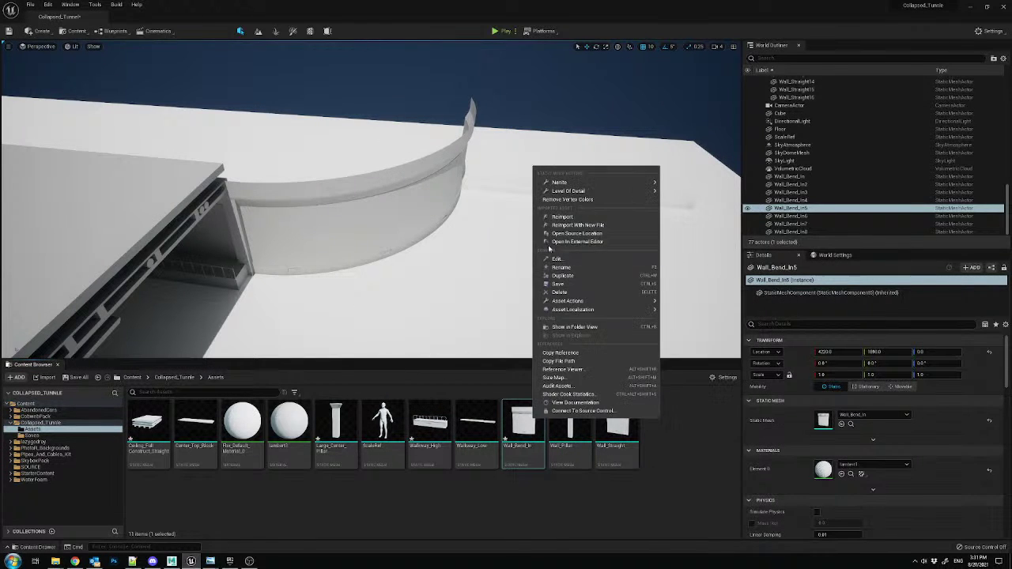
click(549, 219)
mouse_move(459, 225)
right_down()
mouse_move(433, 227)
mouse_move(448, 234)
right_up()
click(319, 215)
mouse_move(318, 215)
right_down()
mouse_move(372, 241)
mouse_move(332, 244)
mouse_move(345, 236)
mouse_move(340, 225)
mouse_move(319, 222)
right_up()
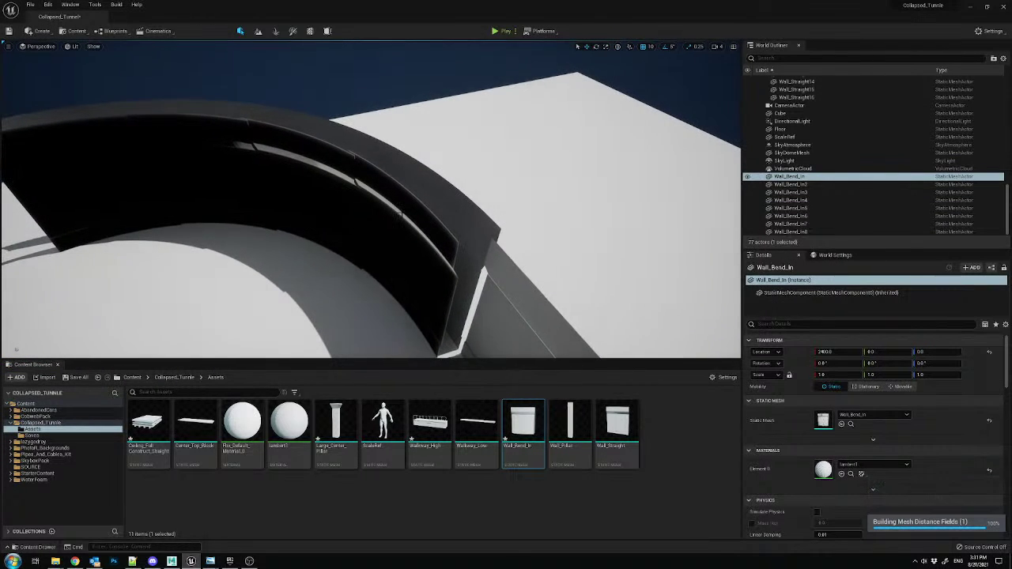
click(396, 237)
- Switch to Maya and reverse the normals of the flipped wall copy
click(211, 560)
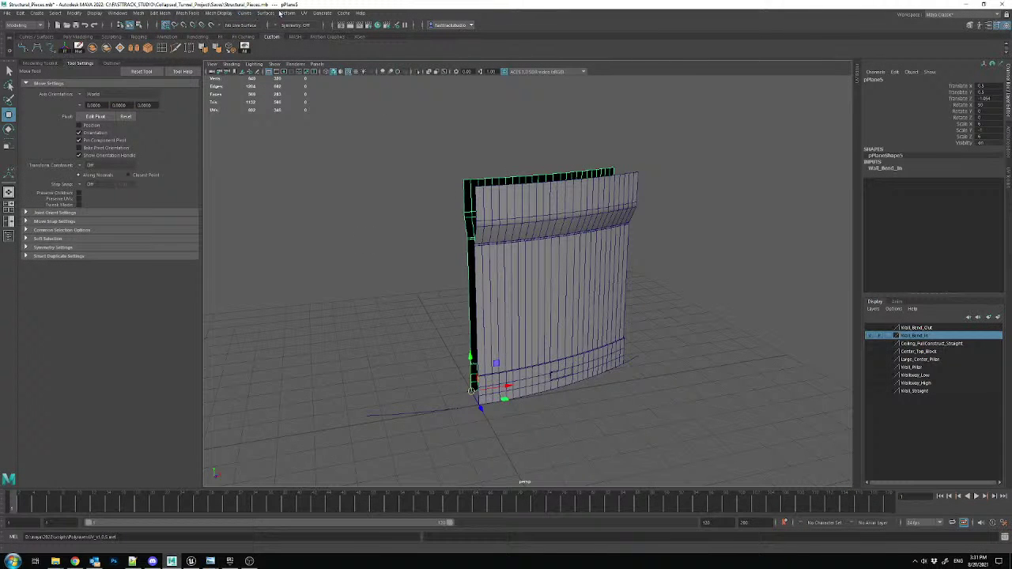
click(244, 13)
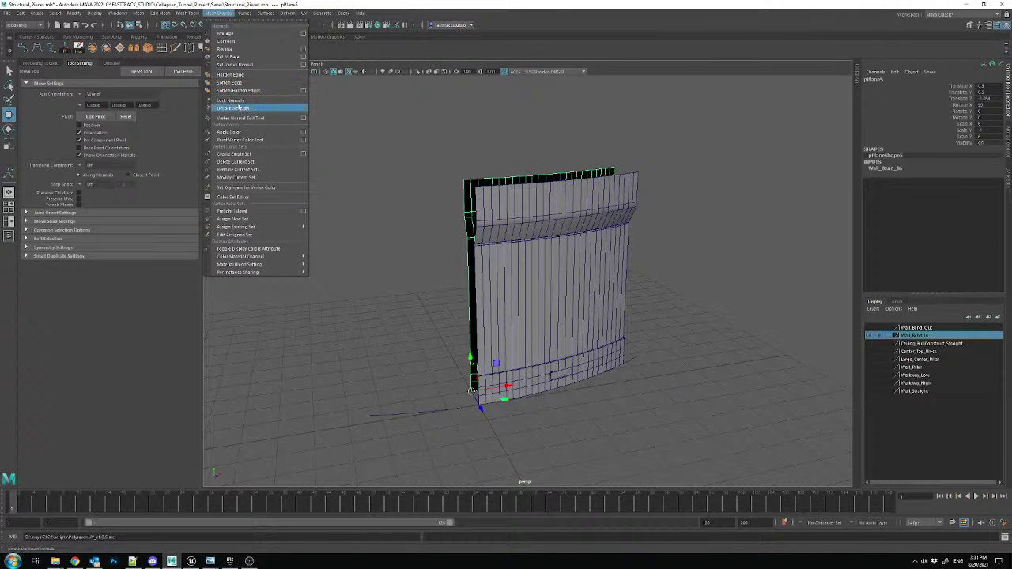
click(228, 49)
click(370, 143)
- Export both wall surfaces as FBX, overwriting Wall_Bend_In.fbx in the Exports folder
drag(326, 100, 668, 273)
click(7, 13)
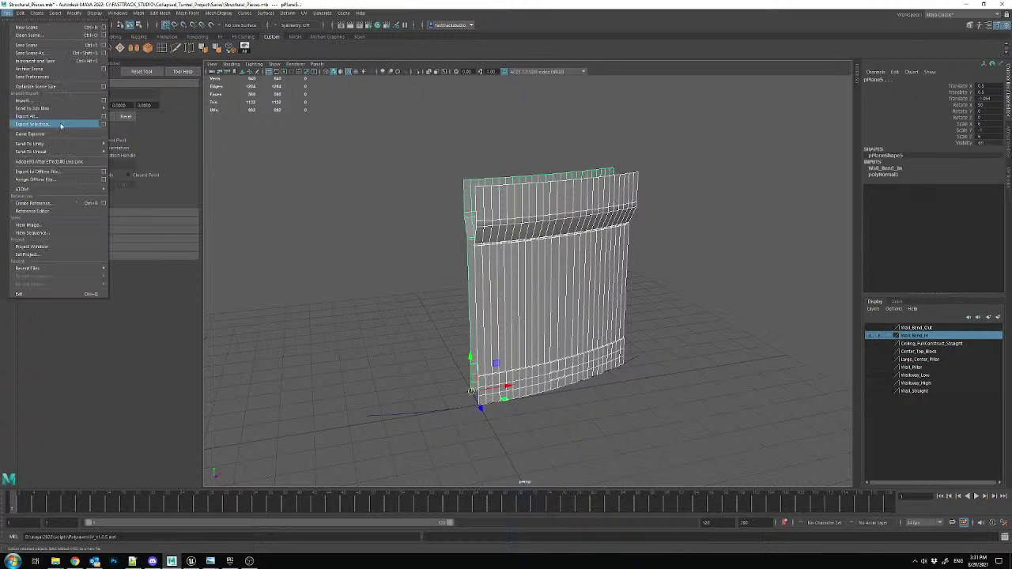
click(47, 132)
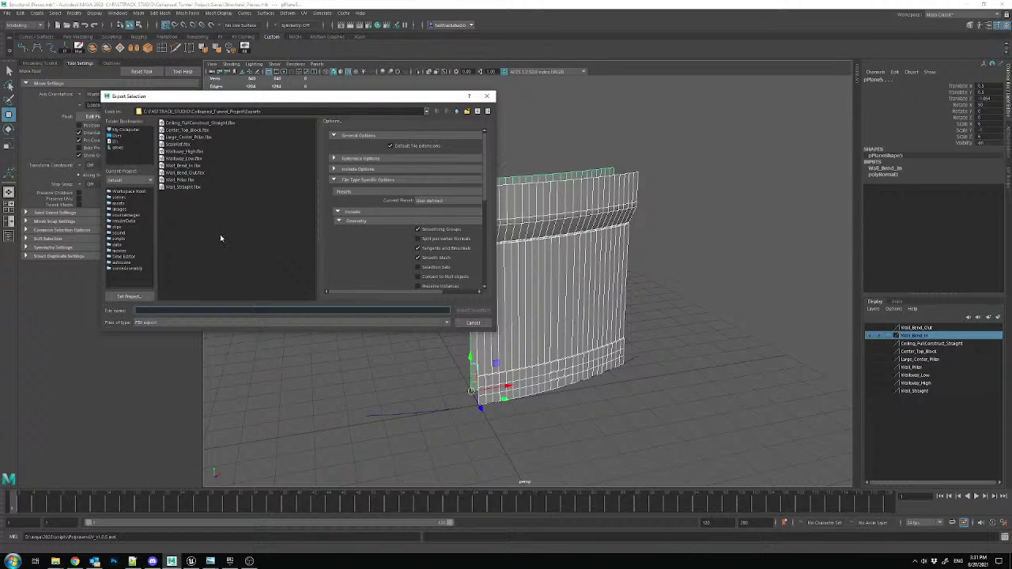
double_click(189, 167)
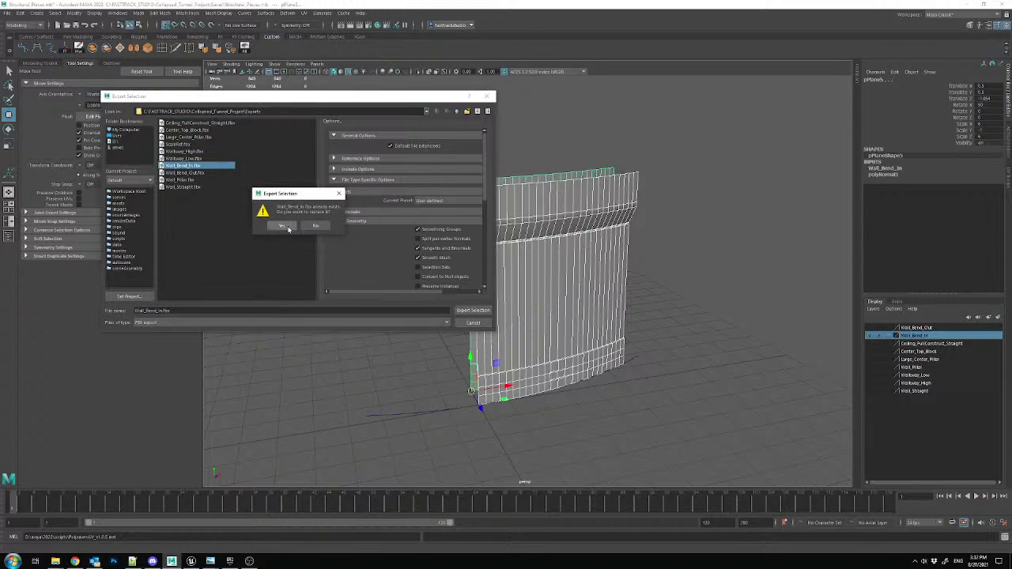
click(289, 227)
click(522, 388)
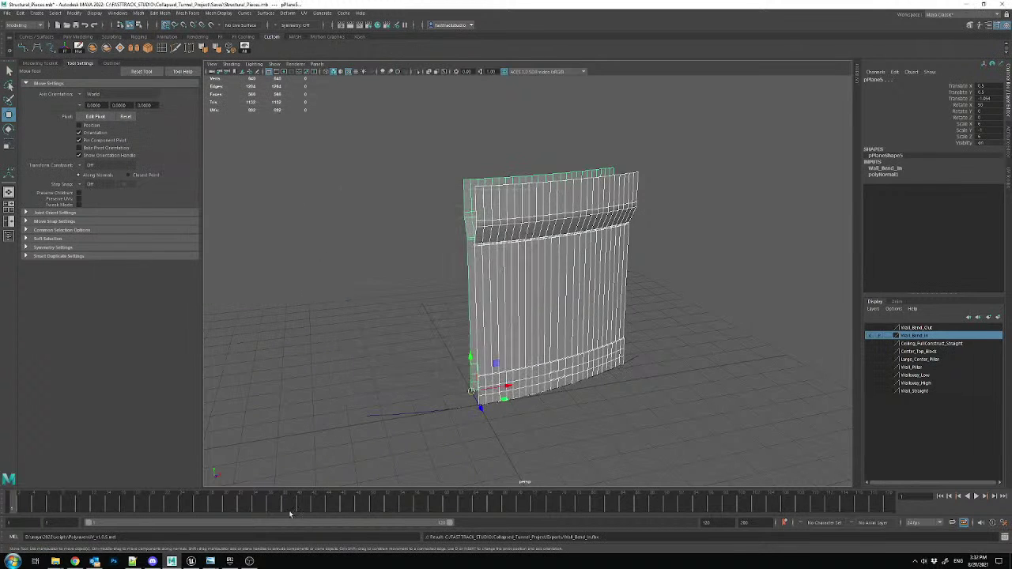
- Switch to Unreal, reimport the Wall_Bend_In static mesh and check the inner face of the curved wall
click(190, 561)
right_click(539, 168)
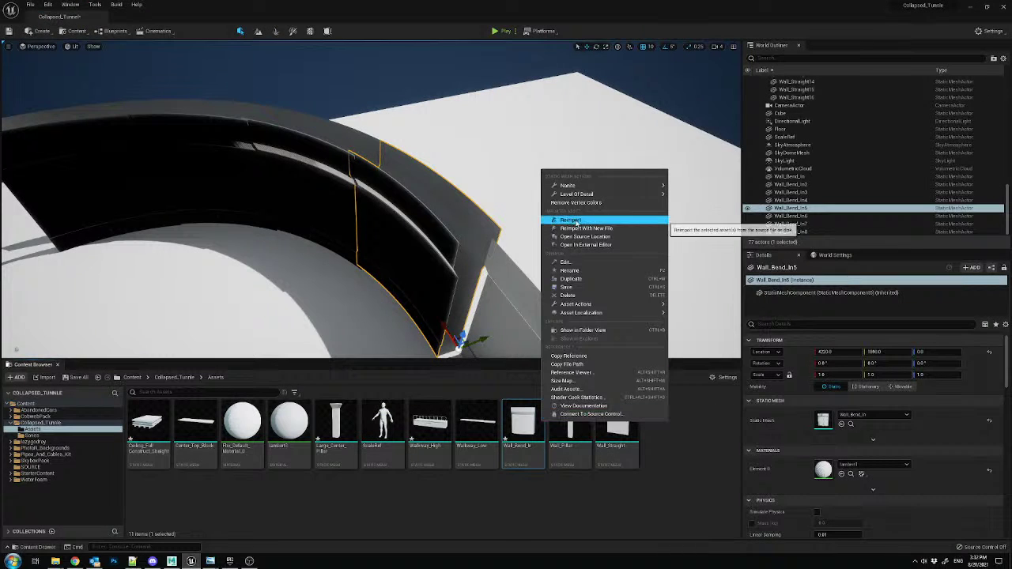
click(538, 250)
key(f)
alt+drag(538, 198, 494, 241)
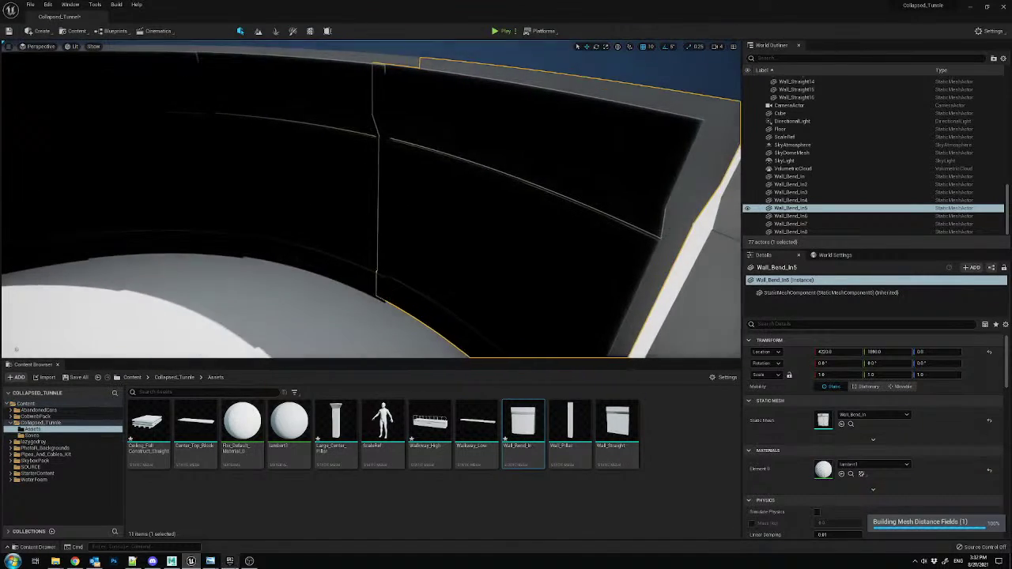
- Switch to Maya, select all faces of the flipped wall copy and reverse their normals
click(173, 563)
click(479, 203)
alt+drag(474, 196, 595, 281)
click(475, 245)
alt+drag(476, 245, 538, 270)
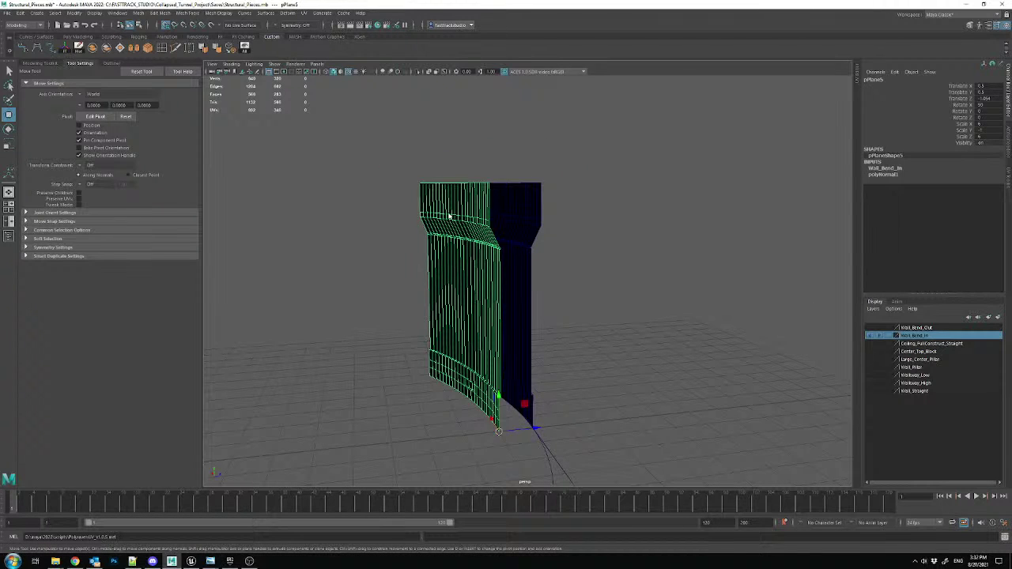
right_drag(450, 216, 451, 235)
double_click(452, 218)
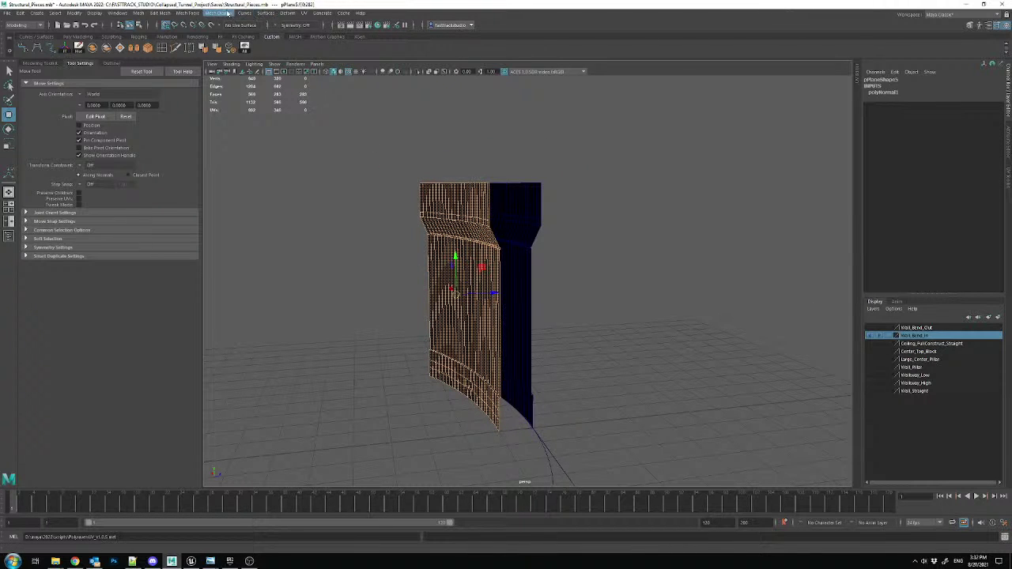
click(228, 13)
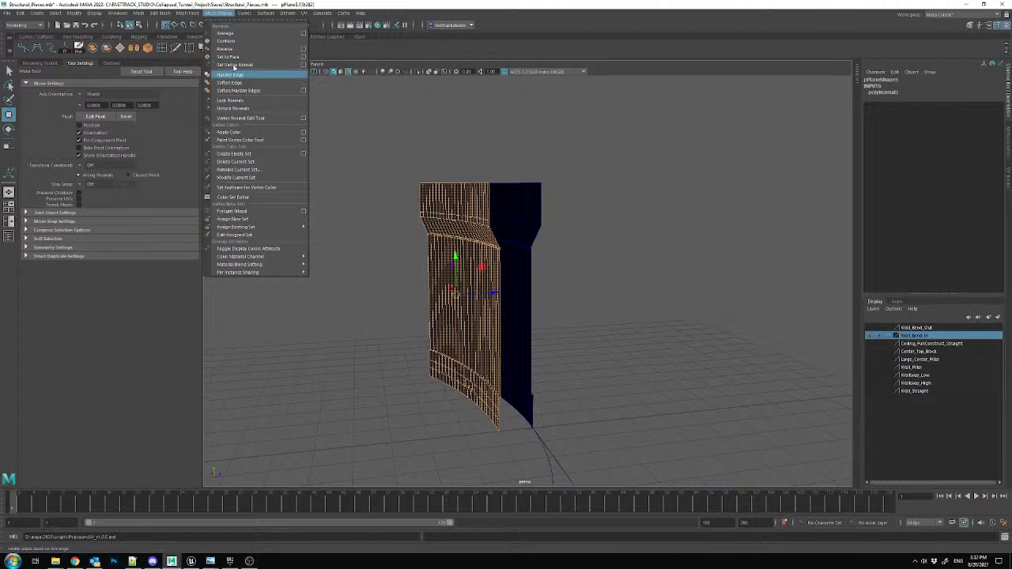
click(229, 50)
- Return the flipped copy to object mode, then delete its history and freeze its transformations
right_drag(469, 199, 478, 189)
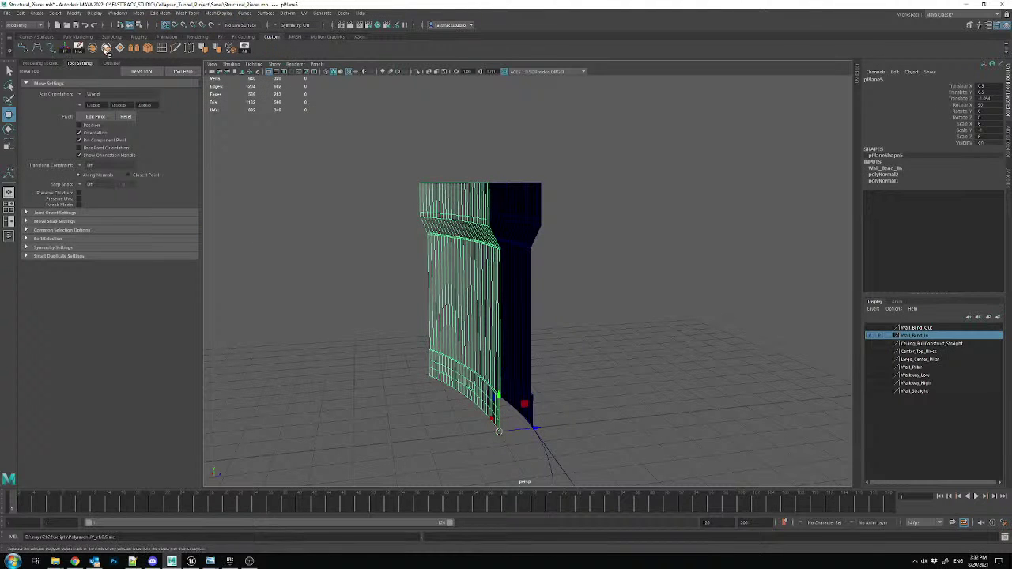
click(558, 226)
alt+drag(559, 226, 451, 317)
- Export the two wall surfaces over Wall_Bend_In.fbx again with the frozen copy included
click(9, 14)
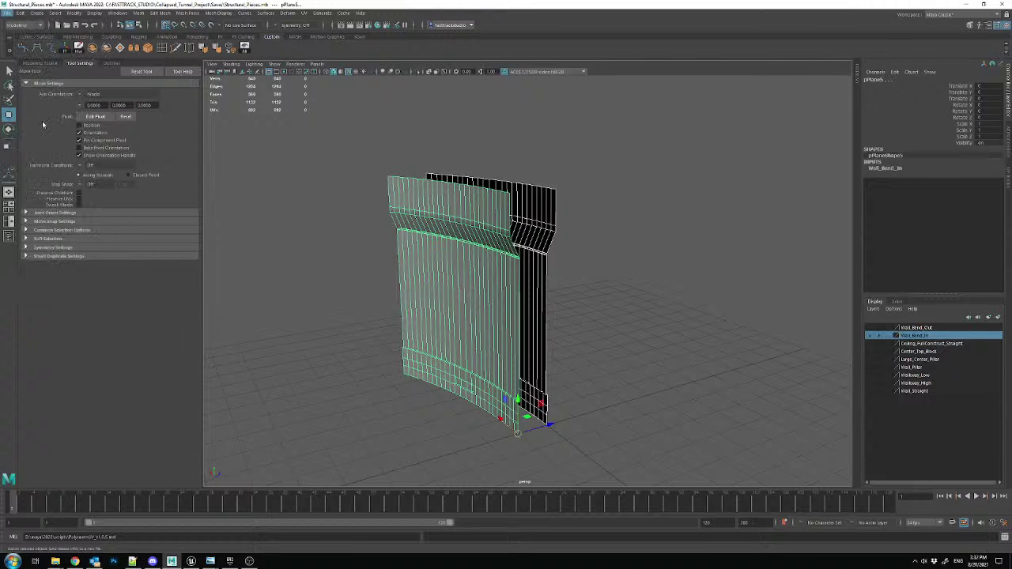
click(44, 123)
double_click(183, 165)
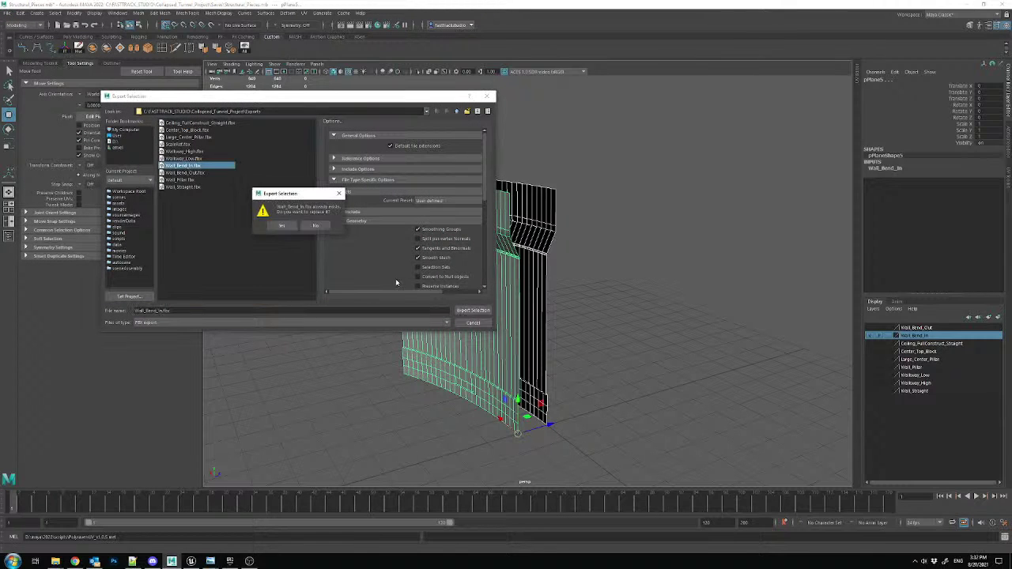
click(286, 221)
click(523, 388)
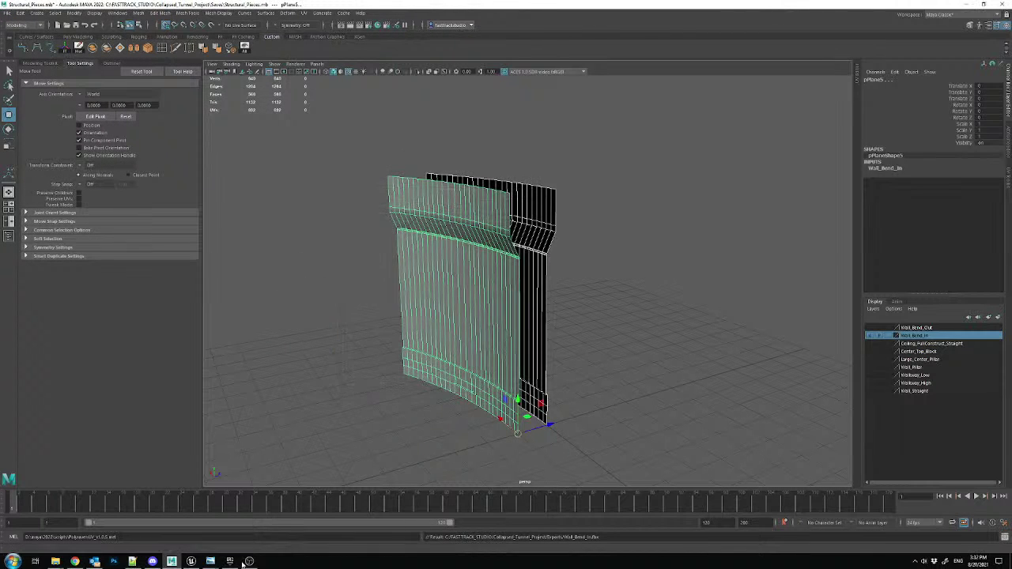
- Switch to Unreal, reimport the Wall_Bend_In static mesh and inspect the joints between the curved wall pieces
click(191, 562)
right_click(525, 420)
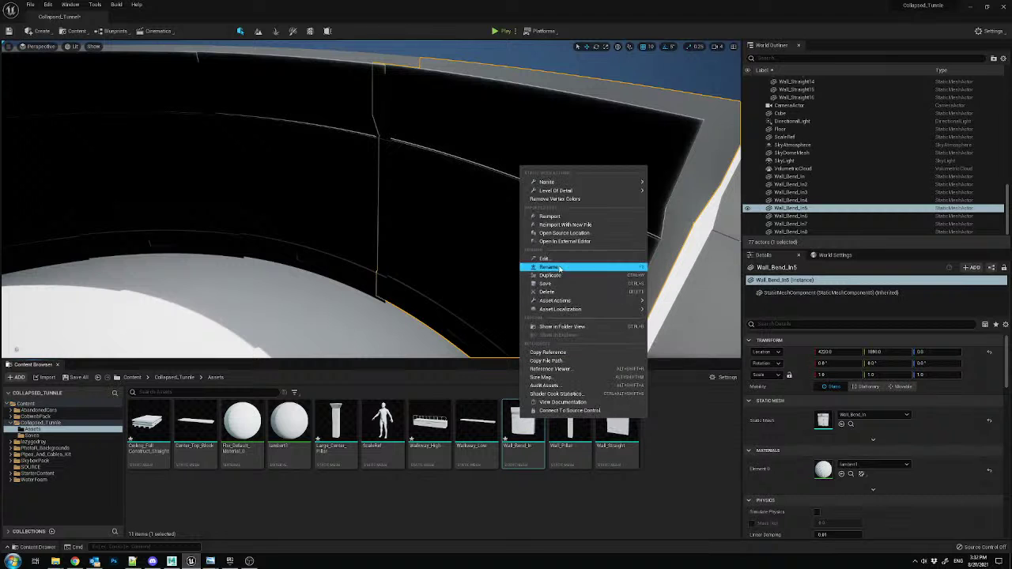
click(558, 223)
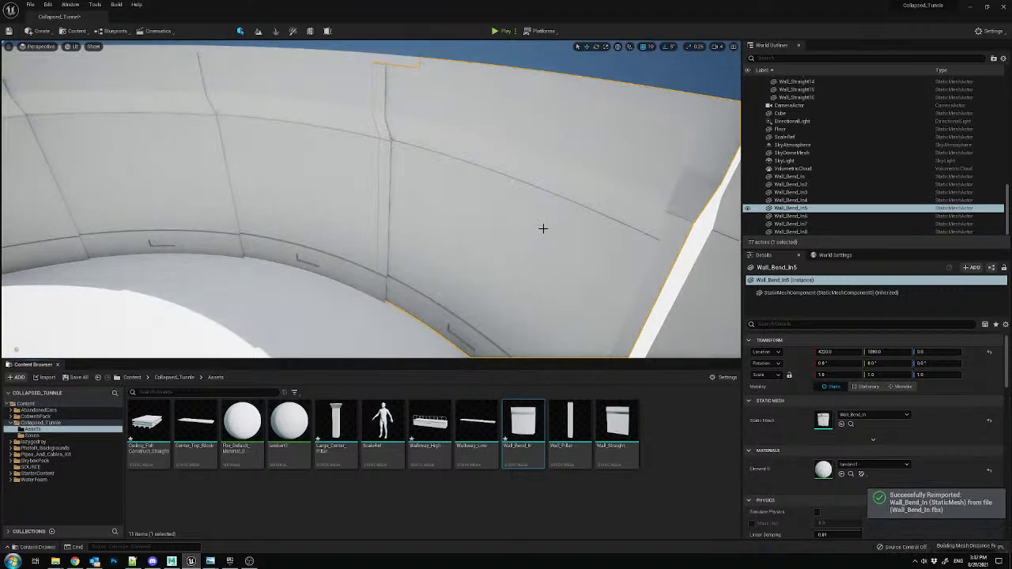
right_drag(543, 229, 491, 215)
right_drag(405, 197, 404, 207)
click(416, 269)
right_drag(416, 269, 376, 210)
click(384, 237)
click(360, 229)
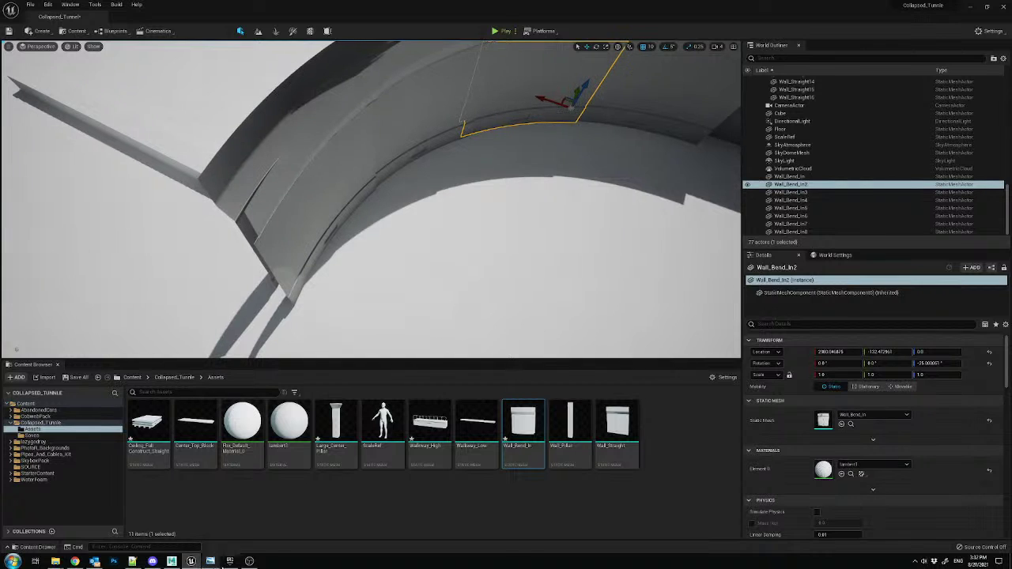
- Switch to Maya and show the two bent walls in the orthographic top view
click(172, 561)
alt+drag(585, 263, 617, 318)
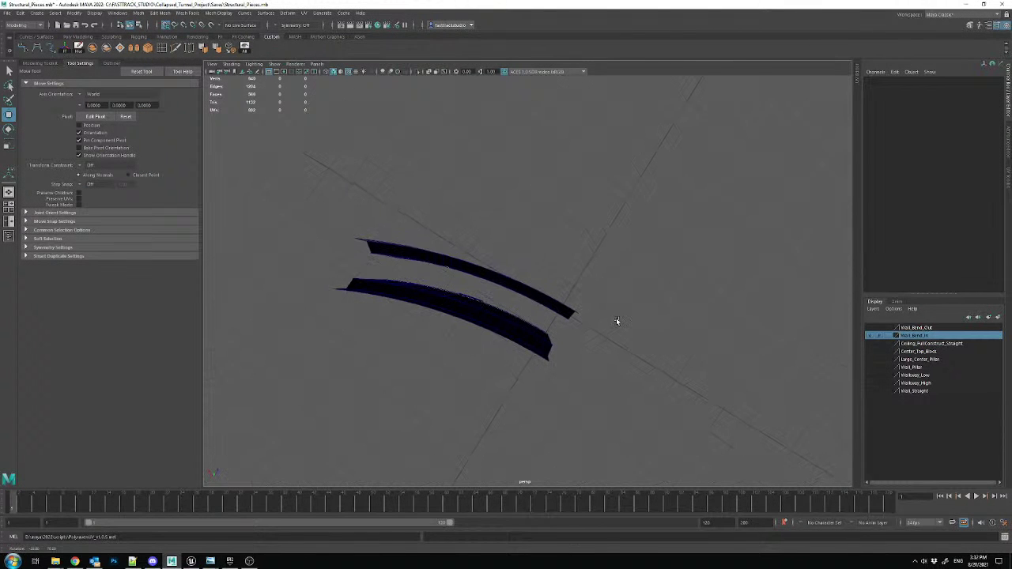
key(space)
alt+middle_drag(535, 148, 529, 240)
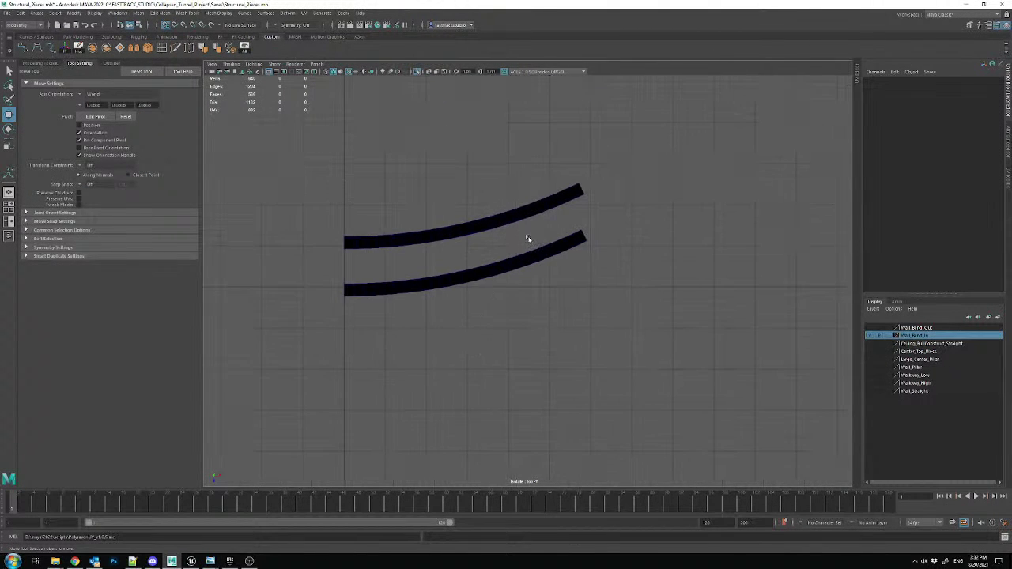
- Try moving the flipped wall copy along Z onto the original wall, and undo the move
click(553, 187)
alt+middle_drag(549, 198, 535, 230)
scroll(577, 220, up, 2)
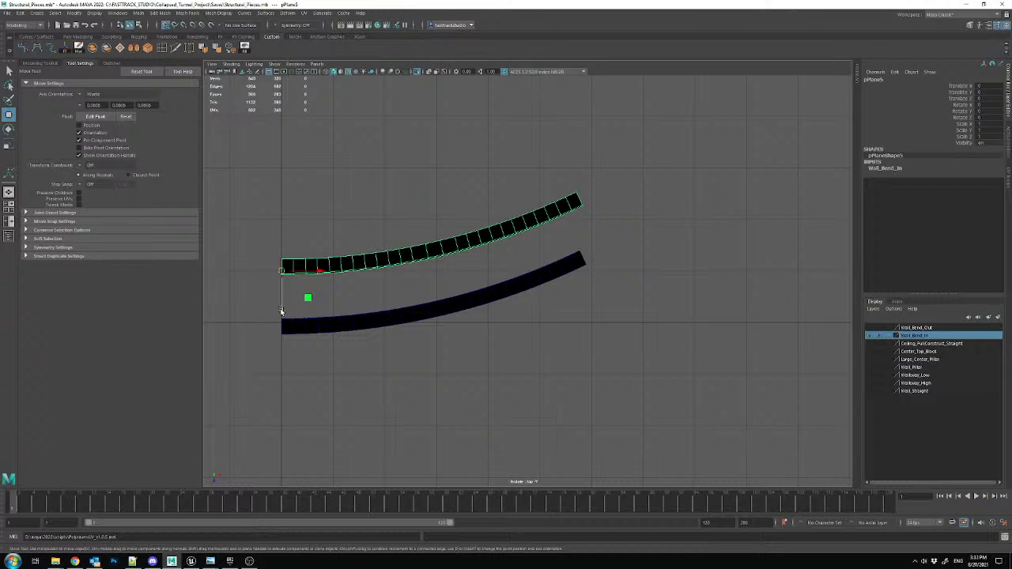
drag(281, 310, 282, 321)
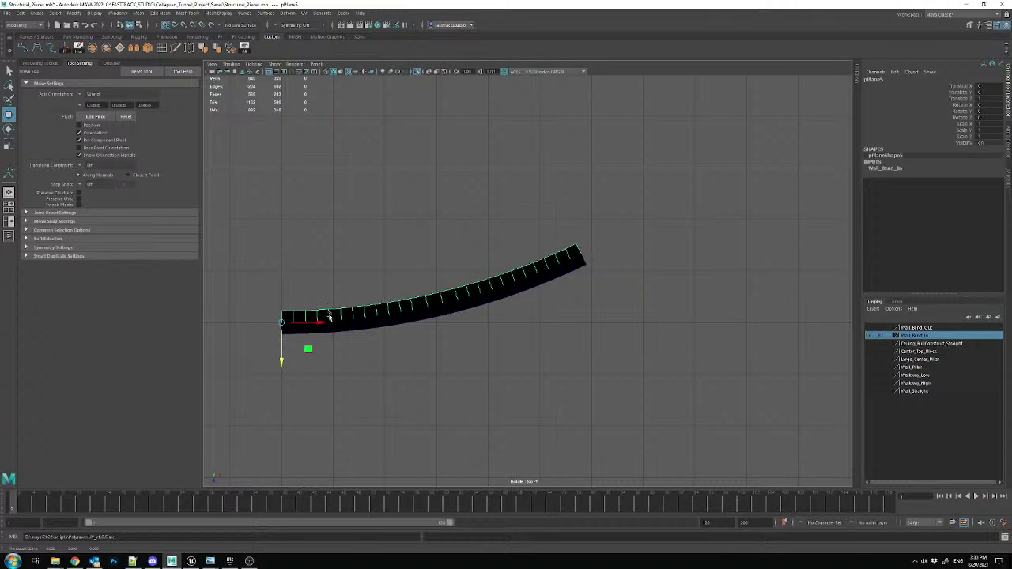
key(ctrl+z)
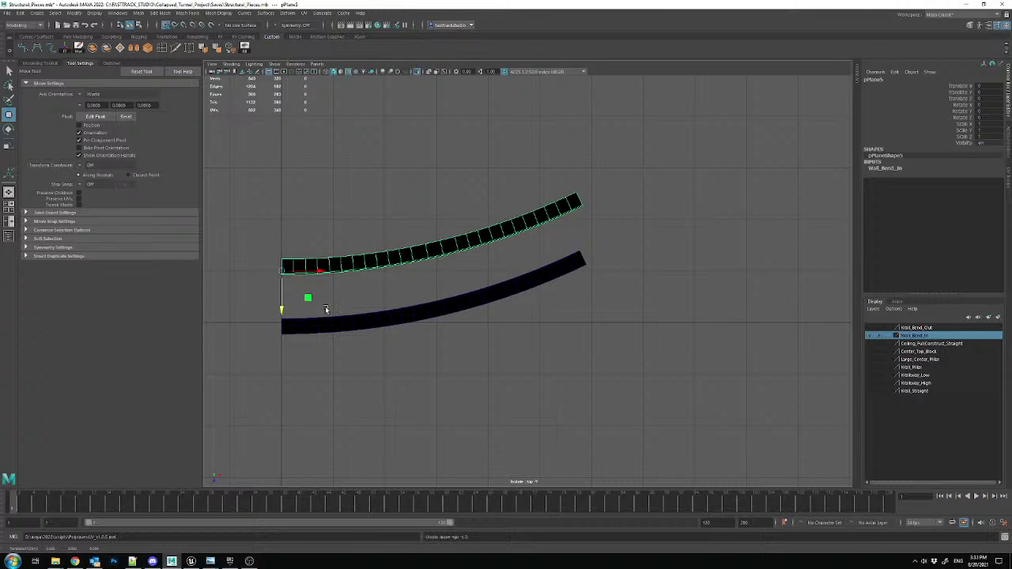
- Draw a straight diagonal Bezier curve beyond the bent ends of the two walls as an alignment guide
click(25, 48)
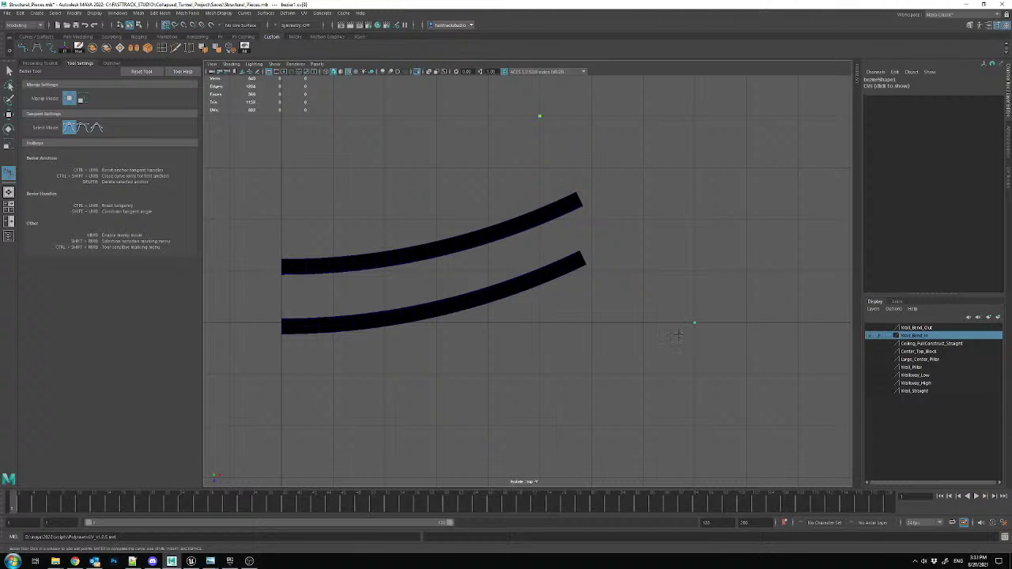
key(w)
click(25, 47)
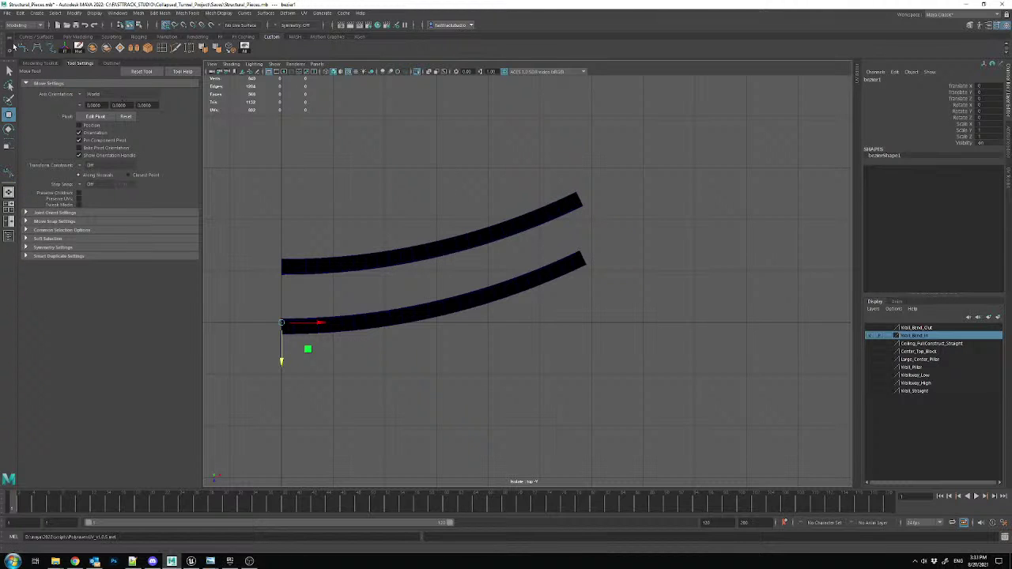
drag(539, 168, 642, 322)
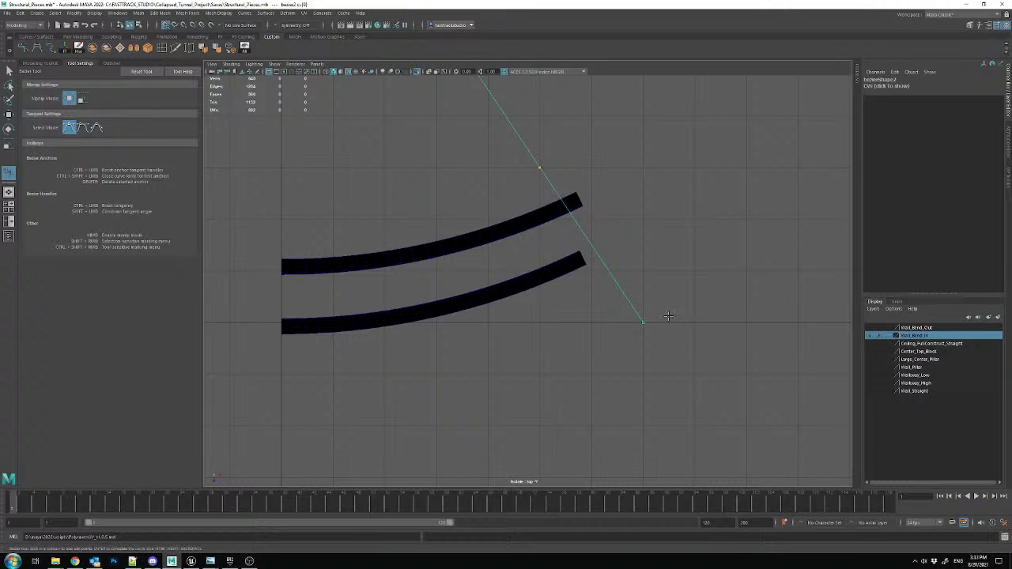
key(w)
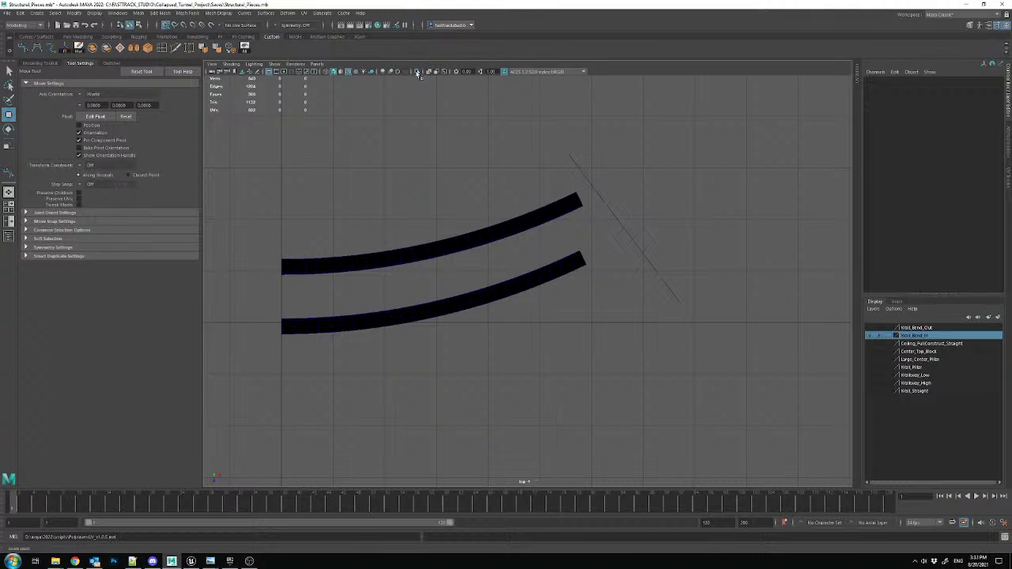
- Centre the guide curve's pivot, then move and rotate the curve toward the bent end of the original wall
drag(650, 177, 610, 245)
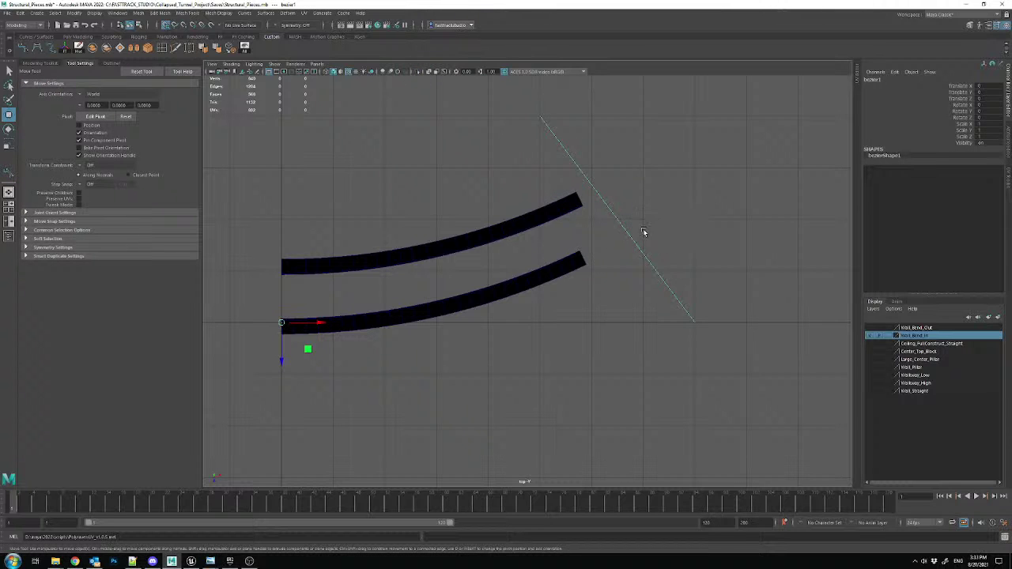
click(125, 117)
alt+middle_drag(633, 253, 519, 261)
key(e)
drag(526, 259, 486, 274)
key(w)
scroll(486, 274, up, 5)
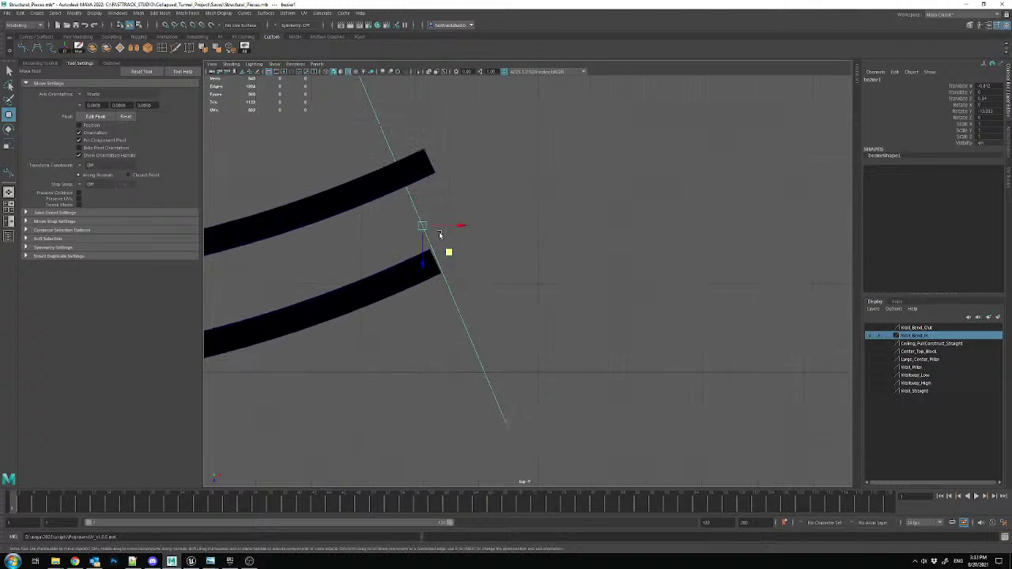
- Place the guide curve on the original wall's end corner and rotate it in Y to follow the end edge
alt+middle_drag(370, 208, 546, 255)
scroll(553, 259, up, 3)
drag(564, 258, 576, 321)
key(e)
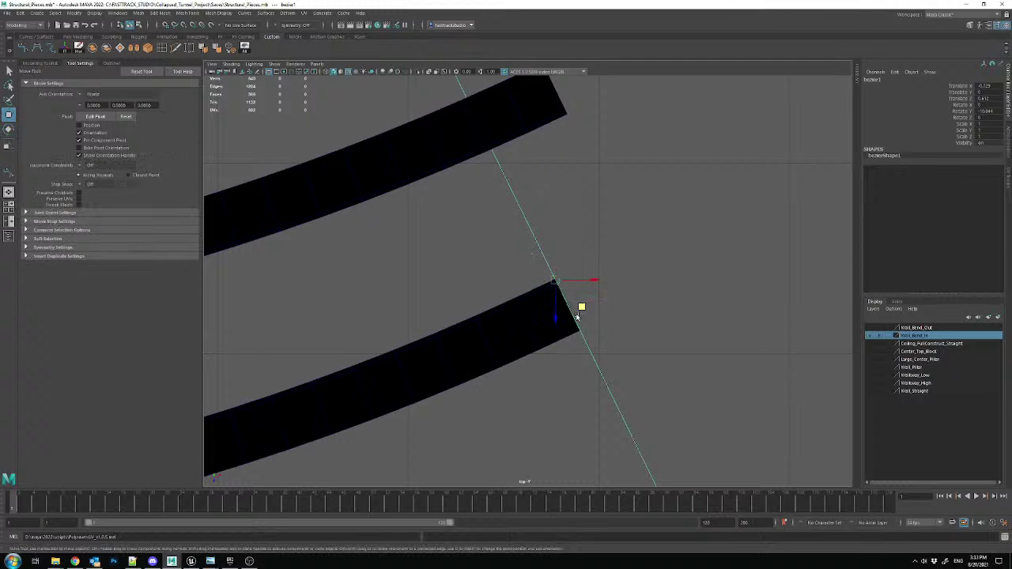
- Fine-tune the guide curve's position and Y rotation against the original wall's end corner and edge
key(w)
scroll(593, 310, up, 3)
alt+middle_drag(631, 323, 509, 253)
scroll(494, 240, up, 4)
alt+middle_drag(440, 224, 525, 266)
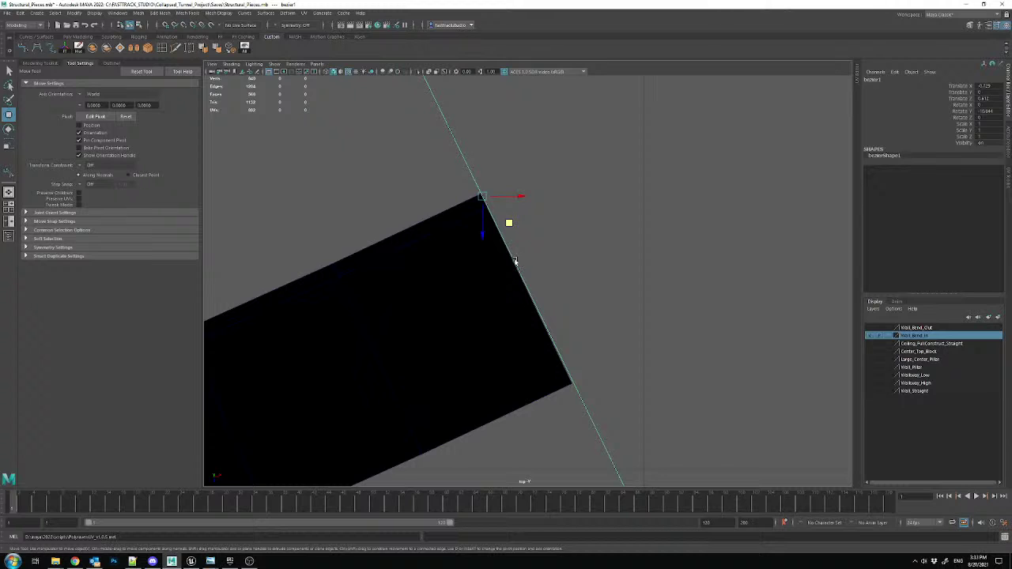
drag(509, 223, 496, 230)
key(e)
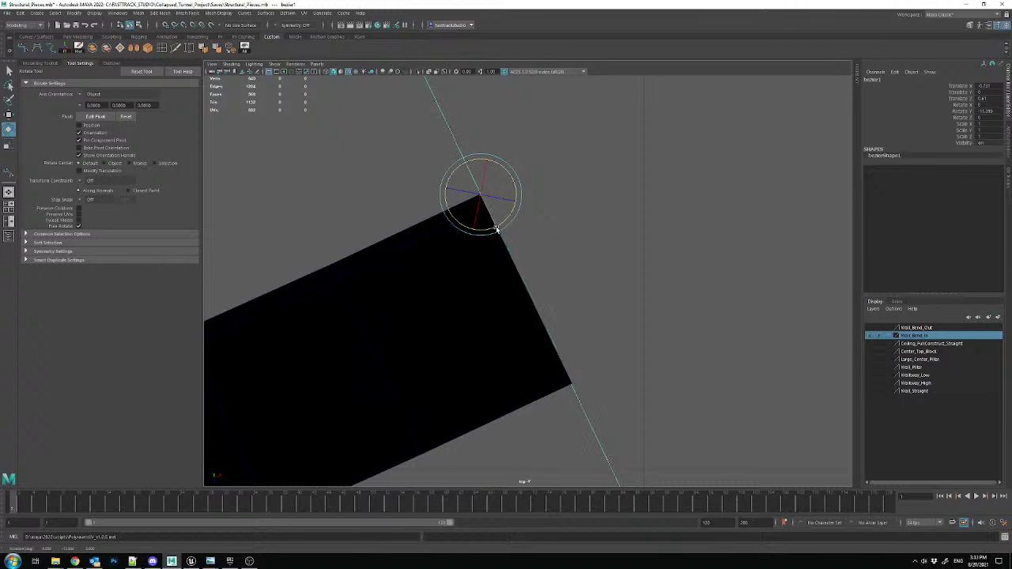
key(w)
key(ctrl+s)
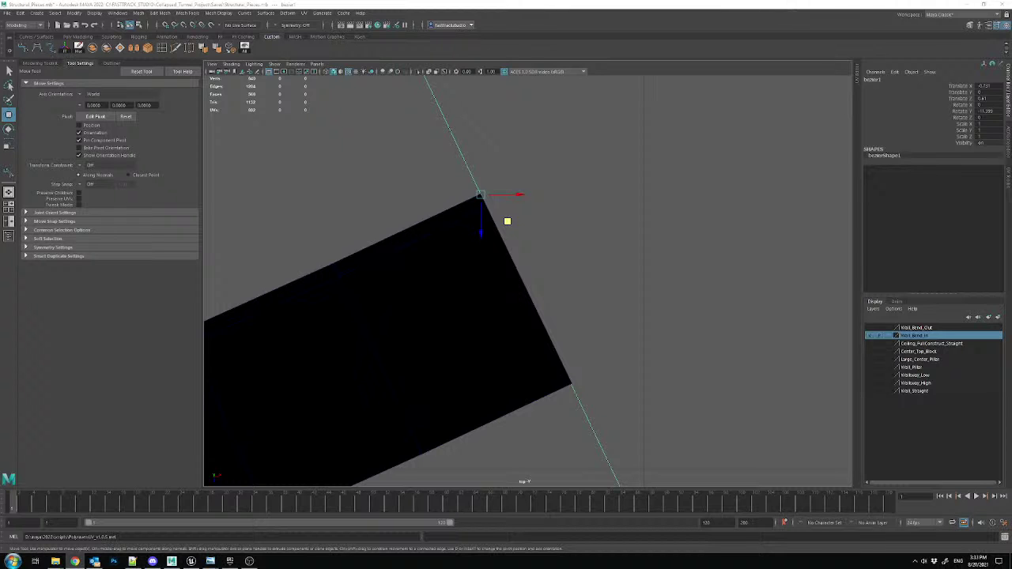
drag(0, 3, 332, 0)
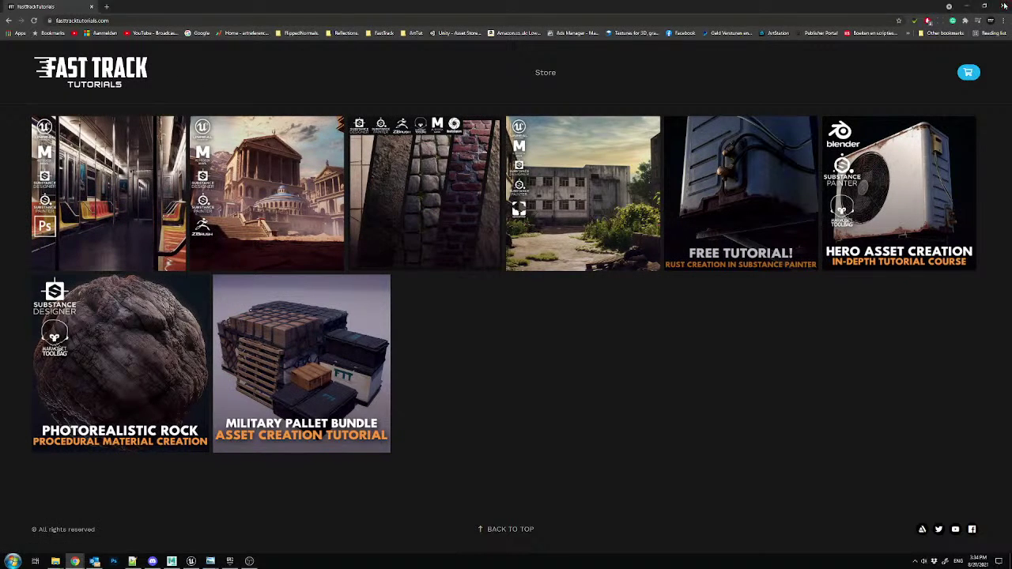
click(968, 4)
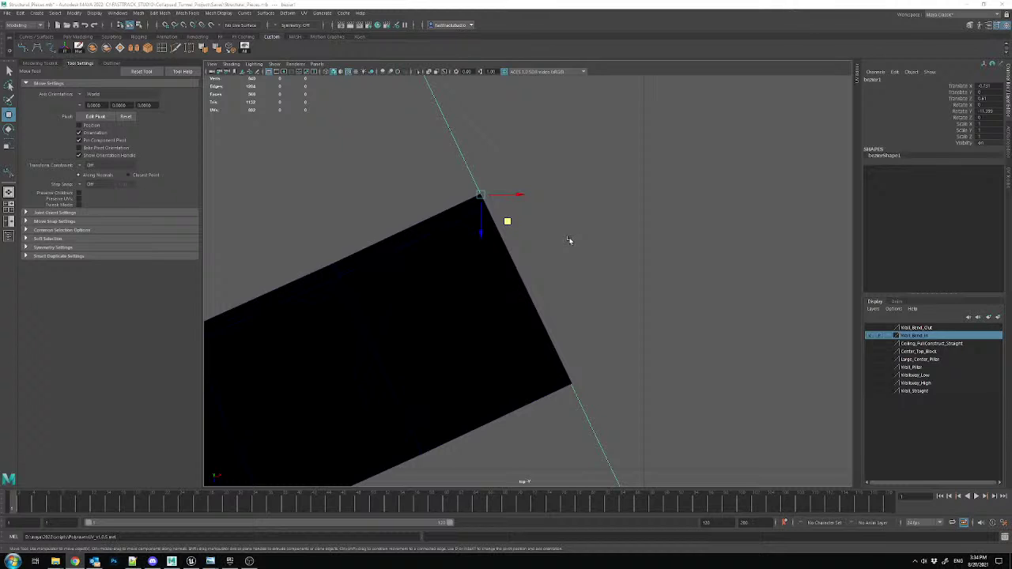
- Switch to Unreal Engine and examine how the bent wall pieces meet each other and the straight tunnel walls
click(190, 561)
right_drag(312, 186, 490, 178)
click(346, 162)
right_drag(427, 175, 322, 184)
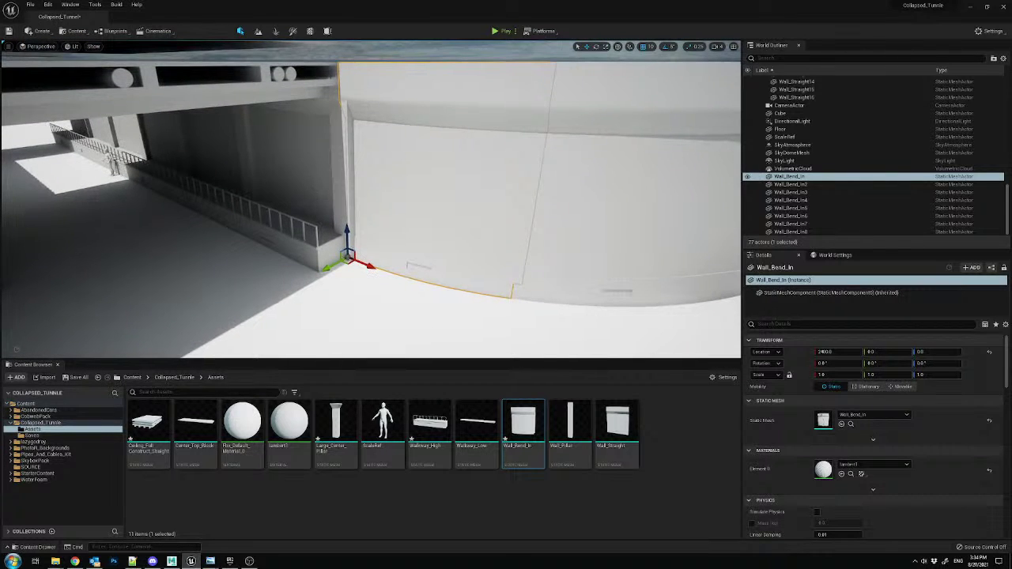
right_drag(446, 208, 413, 201)
click(505, 182)
right_drag(505, 182, 544, 161)
click(499, 213)
click(499, 190)
right_drag(402, 192, 483, 187)
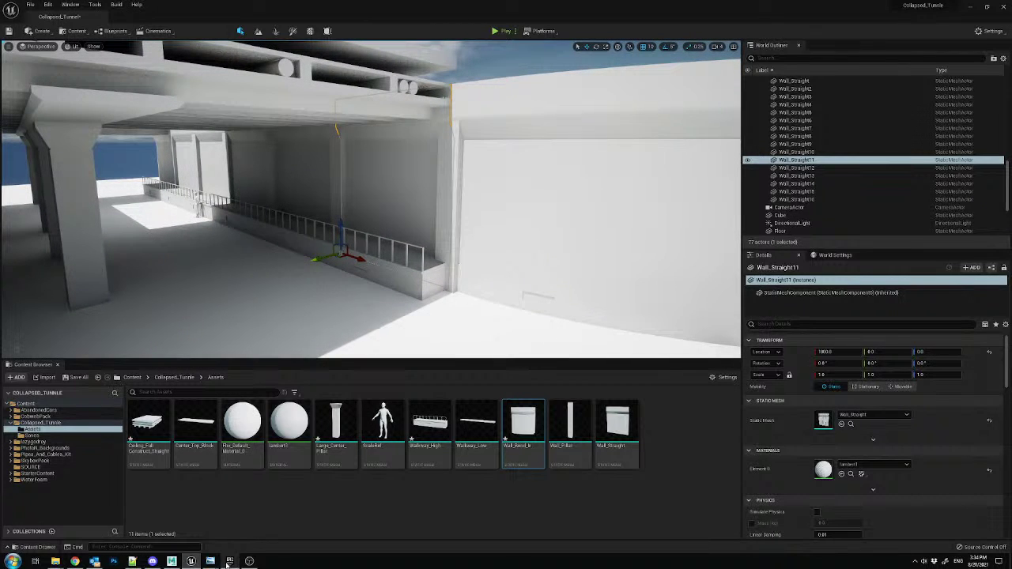
- Return to Maya and rotate the guide curve slightly to match the original wall's end edge more closely
mouse_move(171, 560)
click(171, 518)
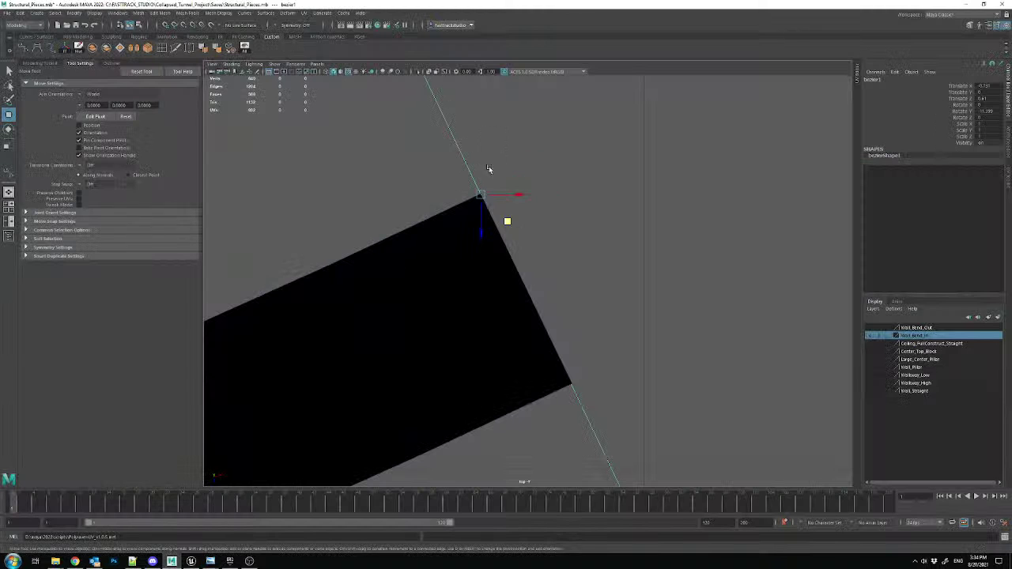
scroll(551, 245, up, 5)
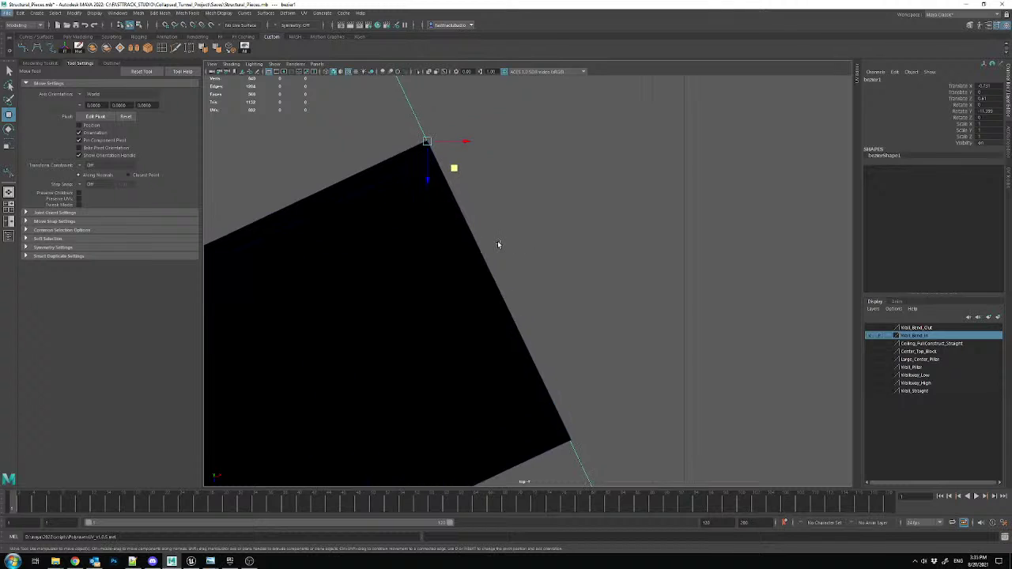
key(e)
drag(420, 133, 421, 133)
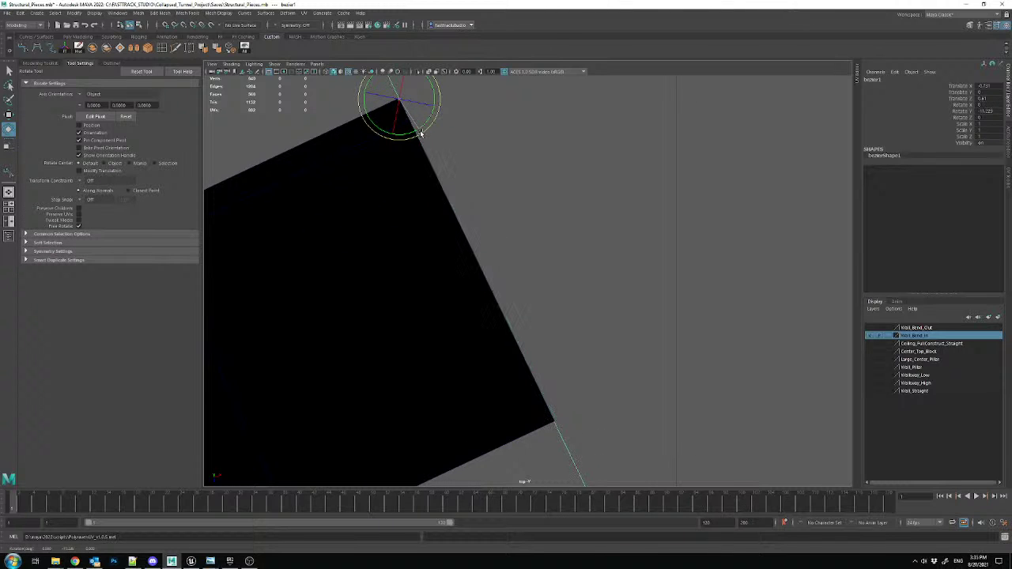
key(w)
scroll(483, 165, down, 8)
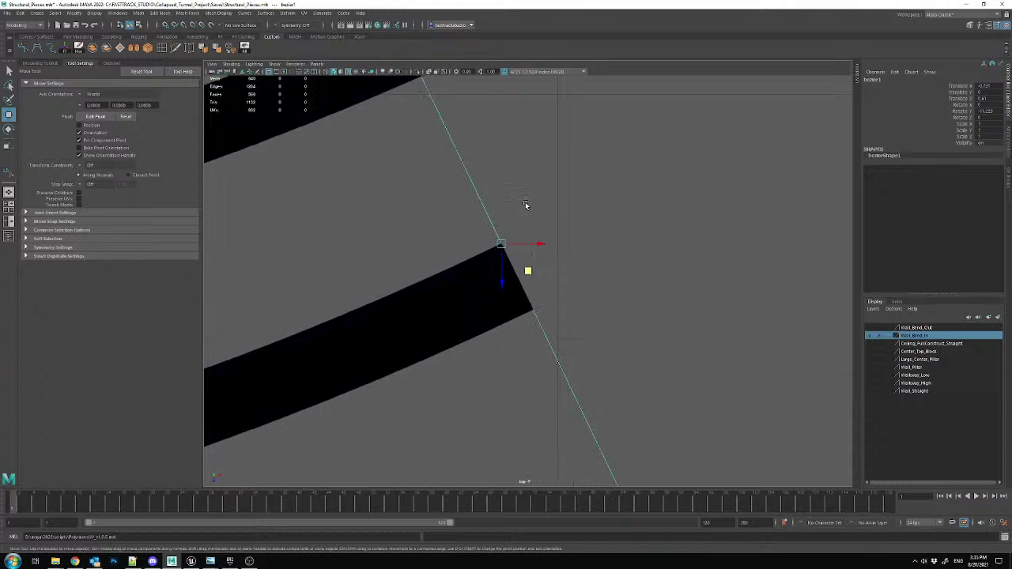
- Insert an edge loop in the flipped back wall where the guide curve crosses it, and delete the faces beyond
alt+middle_drag(404, 137, 506, 211)
click(506, 210)
scroll(456, 242, down, 3)
alt+middle_drag(346, 276, 569, 253)
scroll(570, 253, down, 3)
alt+middle_drag(336, 317, 420, 291)
alt+middle_drag(595, 260, 346, 310)
scroll(541, 249, up, 6)
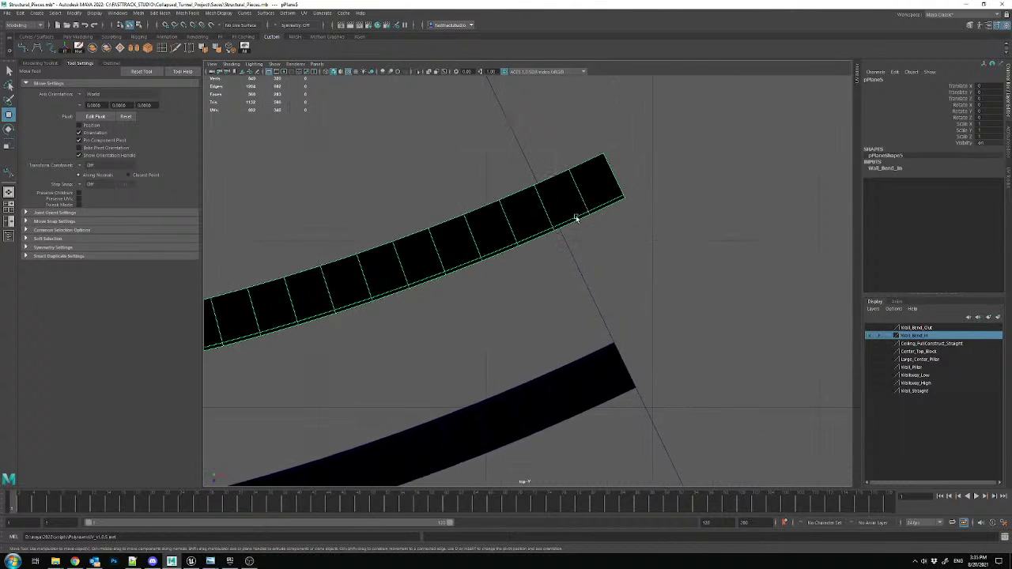
alt+middle_drag(599, 194, 514, 283)
scroll(514, 283, up, 3)
alt+middle_drag(533, 344, 572, 239)
scroll(508, 231, up, 6)
alt+middle_drag(463, 146, 462, 224)
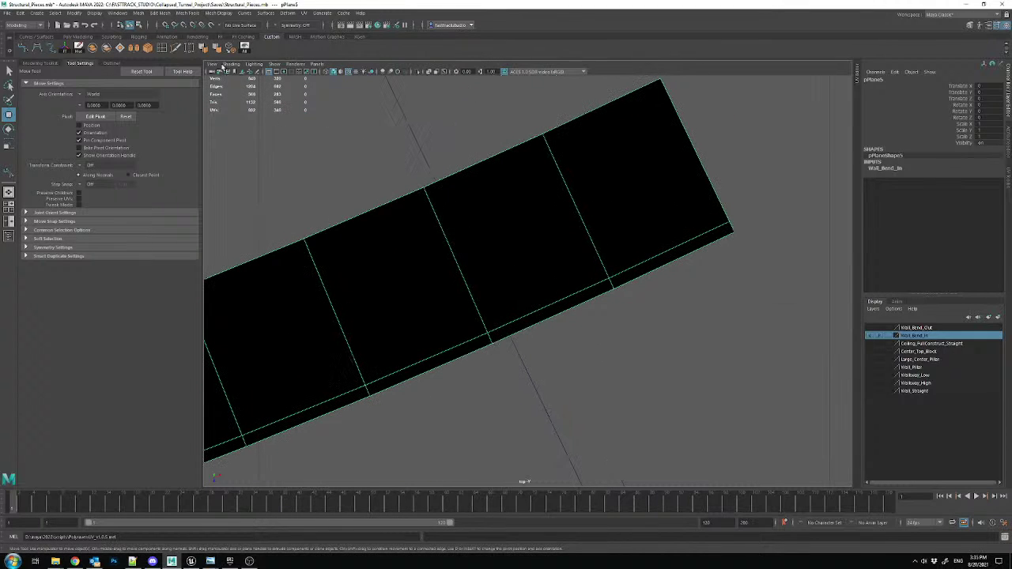
click(162, 48)
drag(511, 335, 510, 339)
key(w)
drag(518, 107, 731, 297)
key(Delete)
- Try rotating and moving the trimmed end's vertices onto the guide curve, and undo the move
click(459, 232)
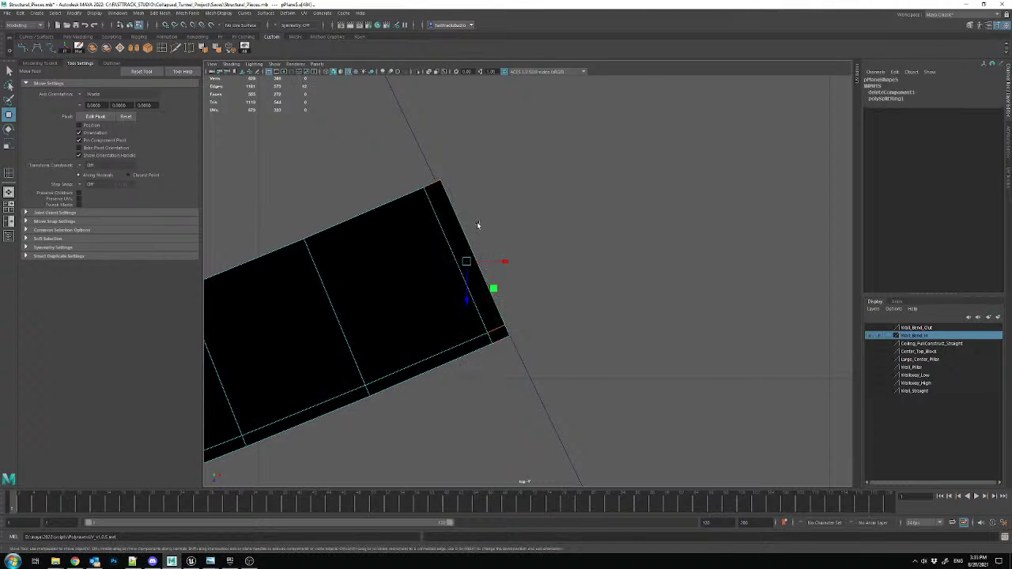
click(519, 227)
scroll(480, 210, up, 1)
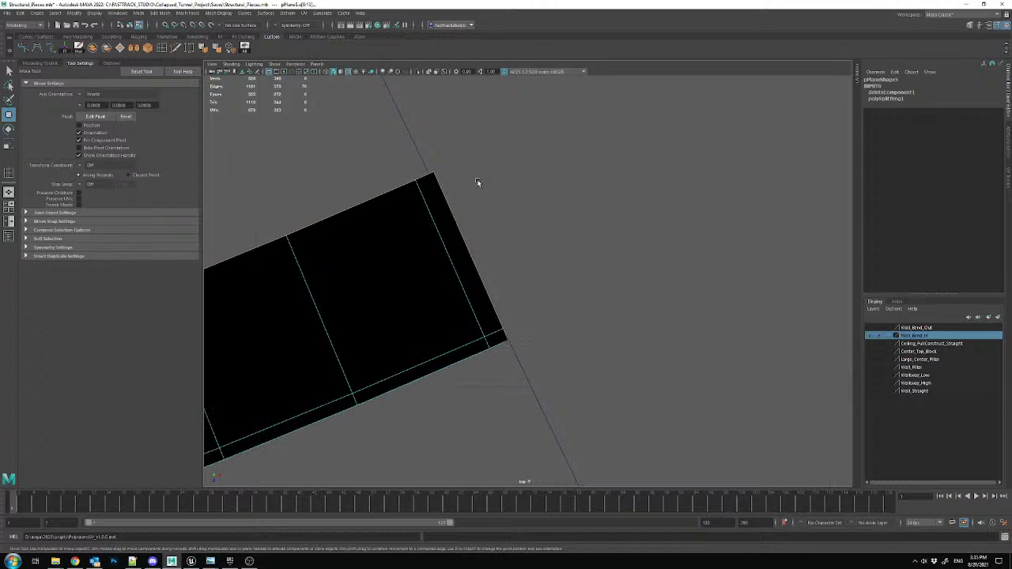
right_drag(479, 184, 427, 166)
drag(447, 180, 448, 182)
shift+drag(501, 344, 501, 344)
scroll(507, 237, up, 3)
alt+middle_drag(514, 233, 512, 253)
key(e)
drag(500, 255, 499, 256)
key(w)
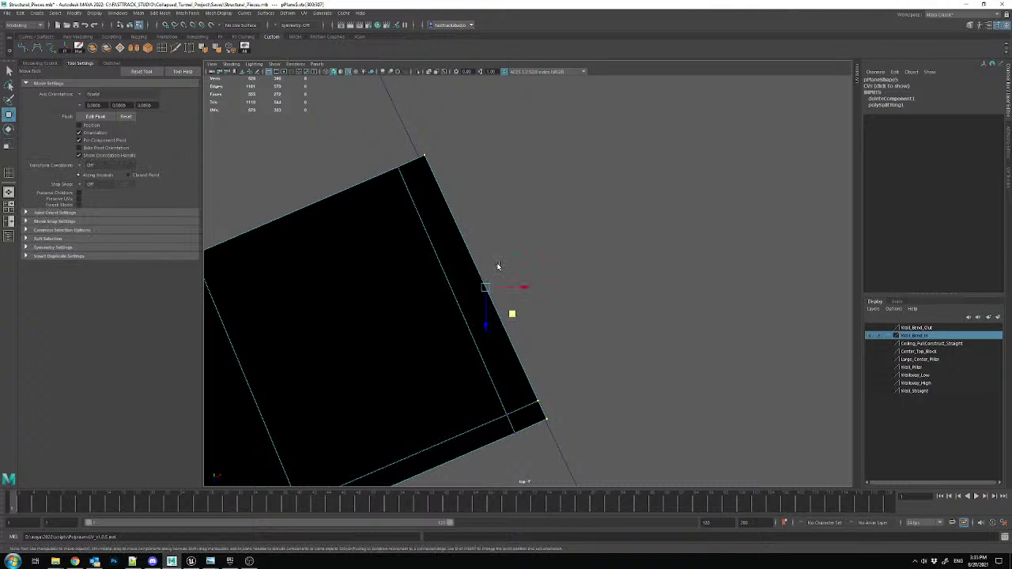
middle_drag(512, 314, 508, 317)
key(e)
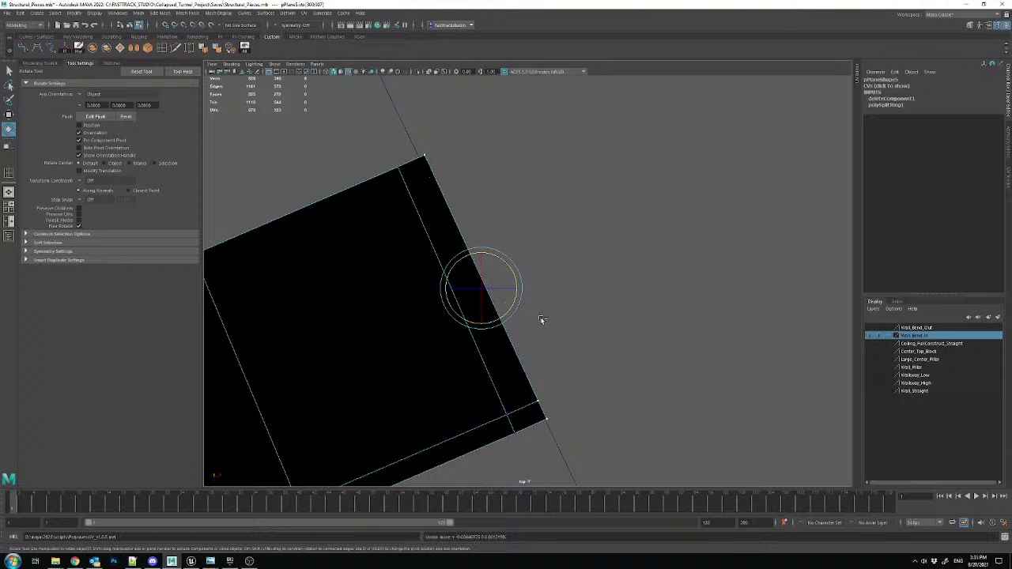
- Show the model as wireframe, reselect all vertices of the trimmed end, and rotate and move them onto the guide curve
click(327, 72)
drag(612, 353, 523, 436)
shift+drag(425, 176, 423, 177)
drag(502, 255, 502, 259)
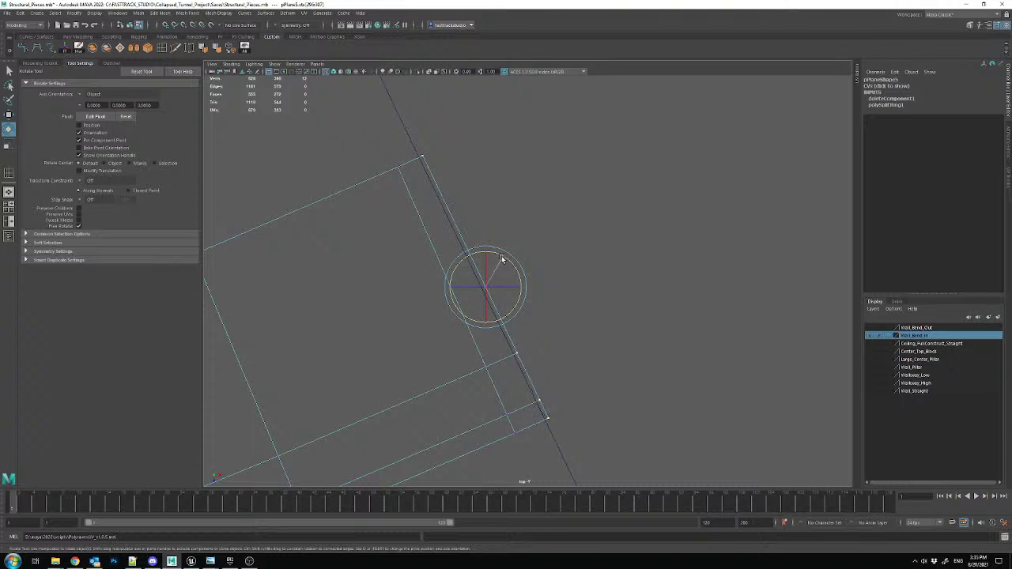
key(w)
middle_drag(512, 314, 508, 315)
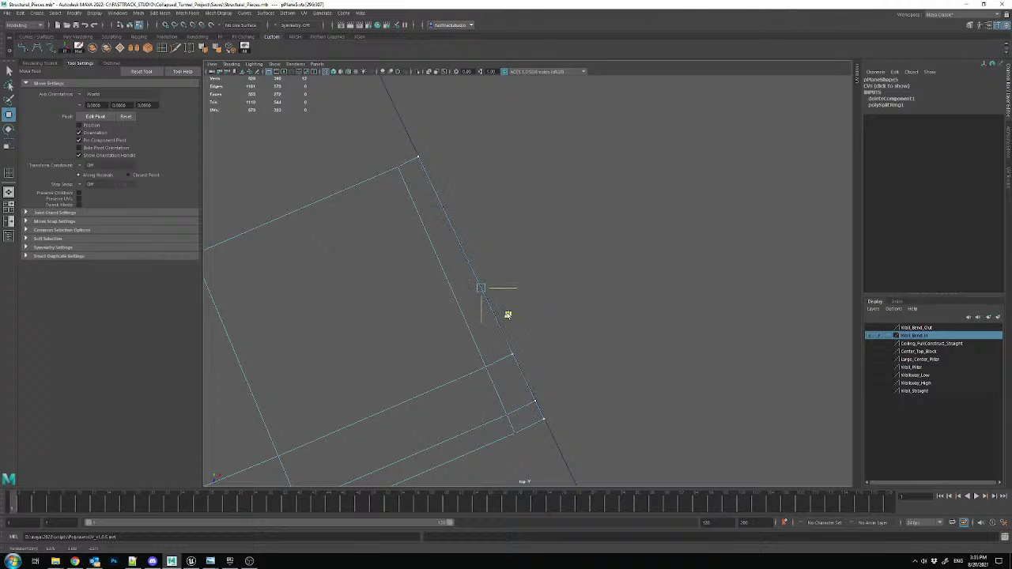
- Delete the redundant edge loop beside the back wall's trimmed end and return to object mode
right_drag(442, 271, 440, 246)
double_click(439, 250)
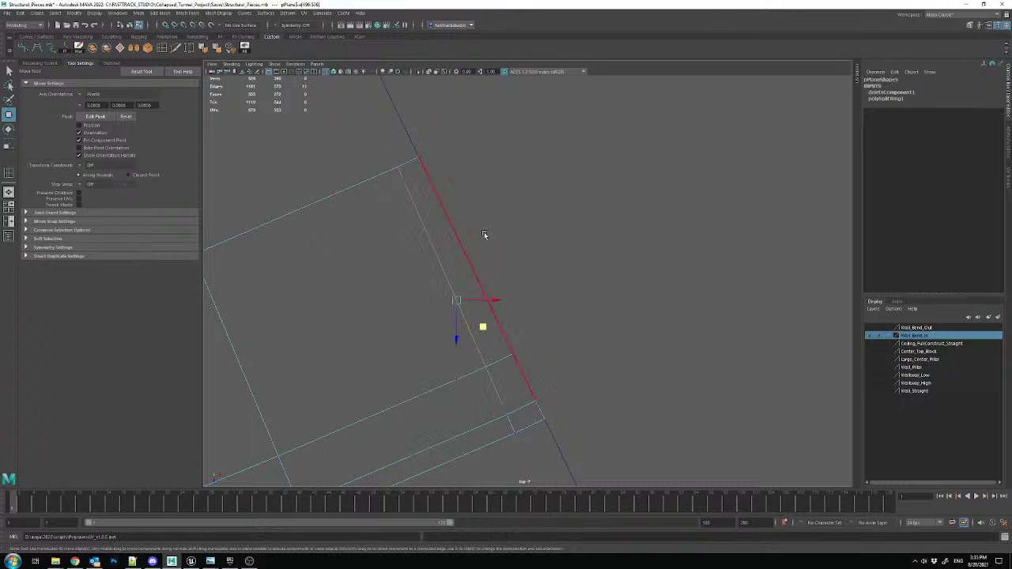
key(ctrl+Delete)
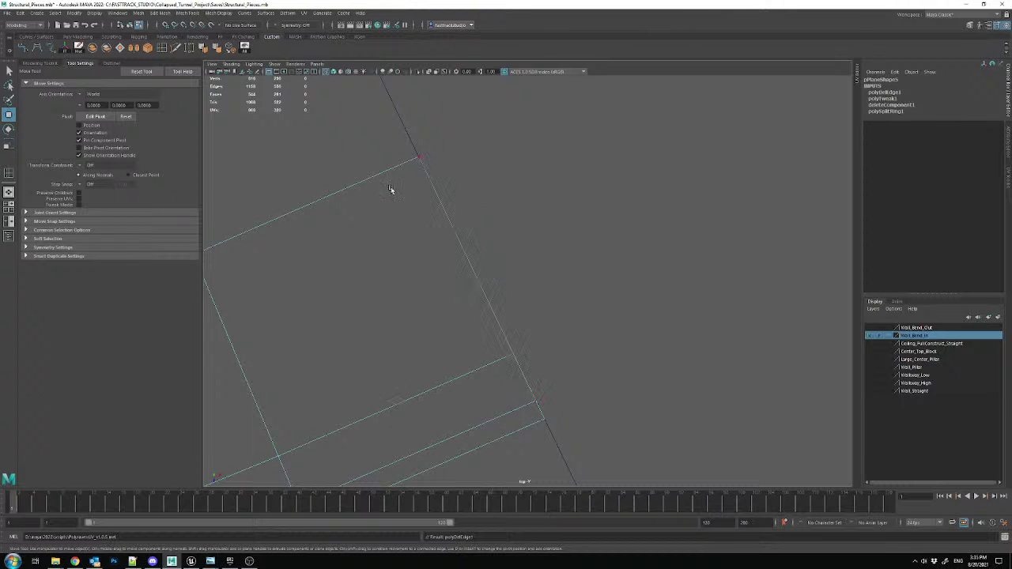
click(415, 154)
key(F8)
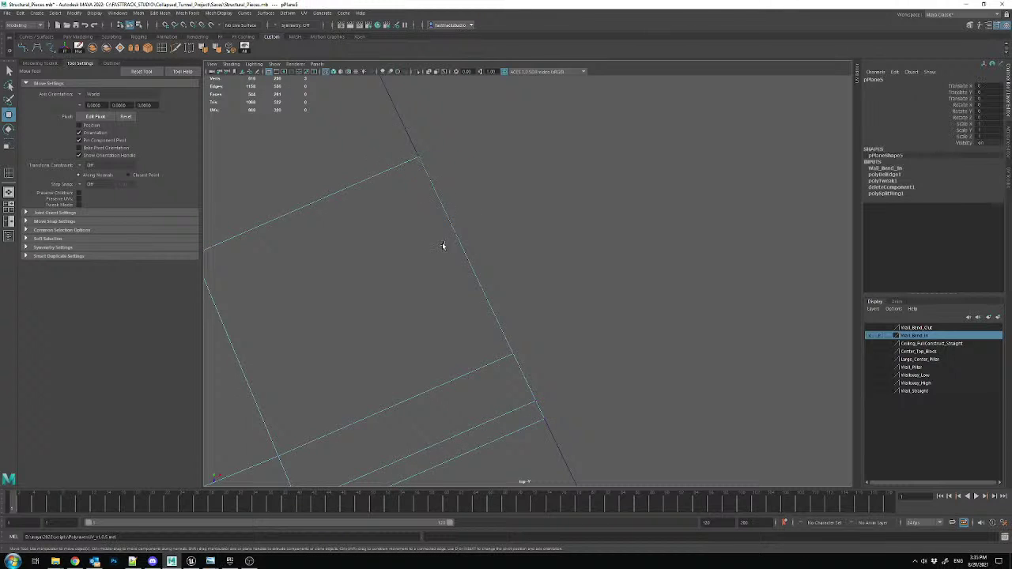
- Export both bent walls as FBX, overwriting Wall_Bend_In.fbx in the Exports folder
scroll(503, 277, down, 6)
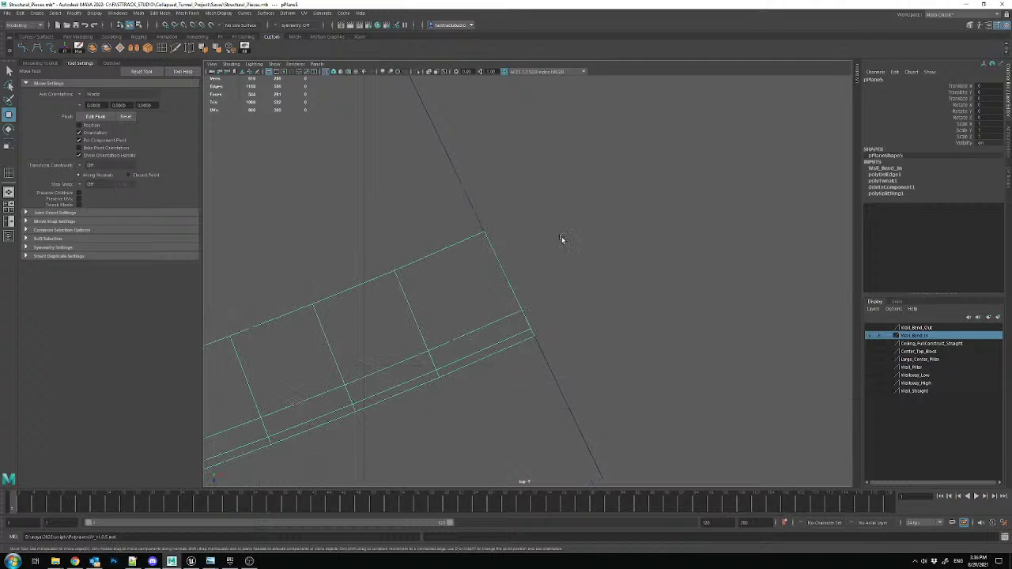
key(space)
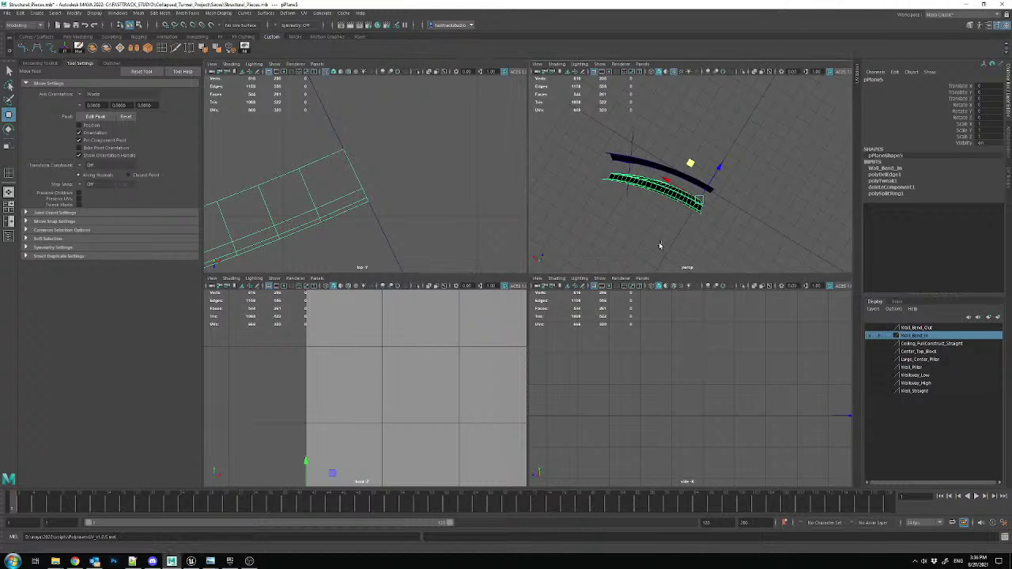
key(space)
alt+drag(682, 265, 689, 255)
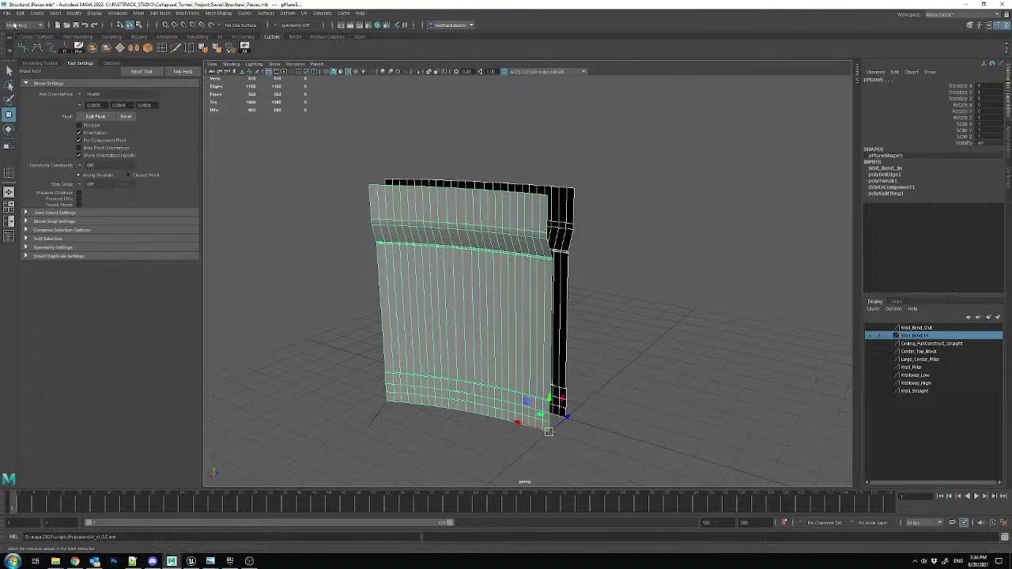
click(8, 13)
click(36, 124)
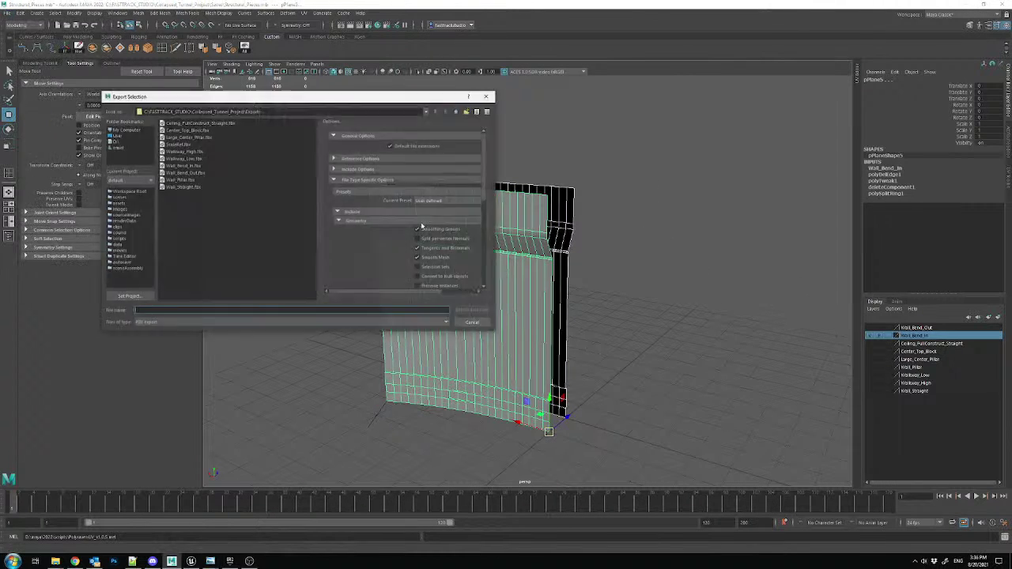
double_click(191, 166)
click(277, 225)
click(524, 389)
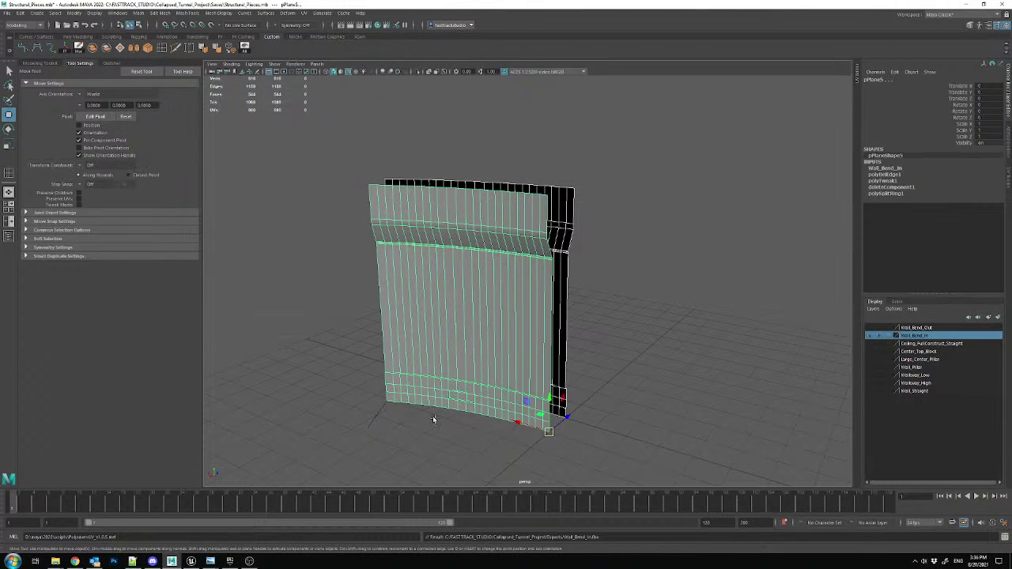
- Switch to Unreal Engine, reimport the Wall_Bend_In mesh and inspect the bent walls in the level
click(192, 562)
right_click(521, 440)
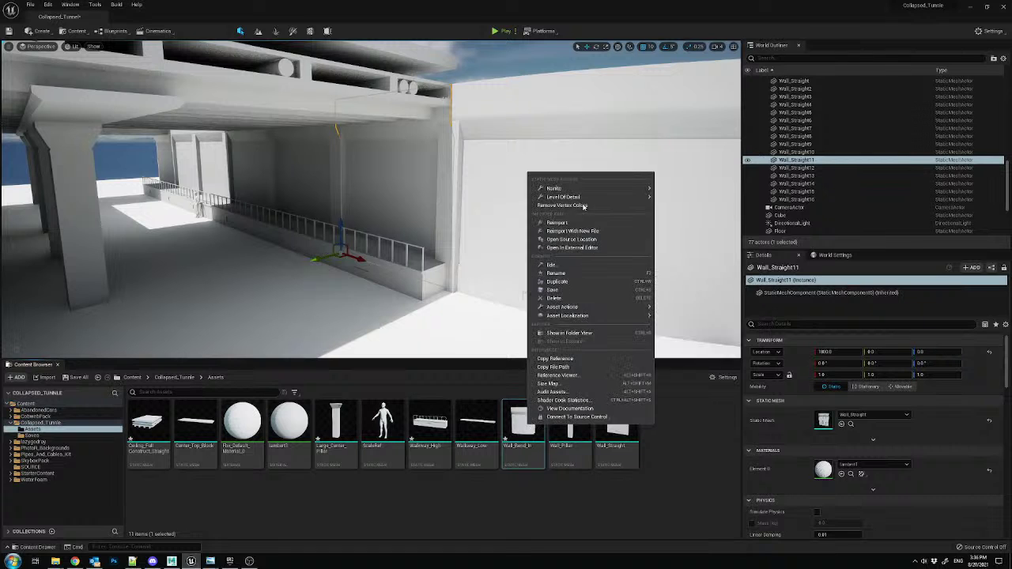
click(574, 222)
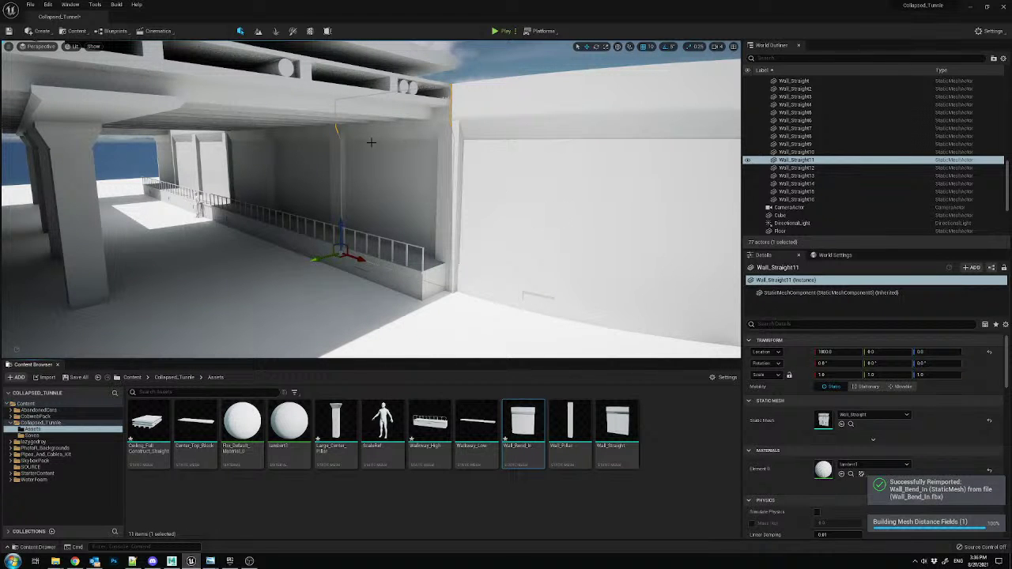
right_drag(400, 150, 443, 119)
right_drag(340, 151, 384, 156)
click(337, 145)
click(363, 158)
- Return to Maya and undo the trimming, guide curve and flipped copy, back to the single wall with its bend1 deformer
click(172, 561)
alt+drag(475, 230, 468, 322)
click(404, 269)
alt+drag(404, 269, 634, 351)
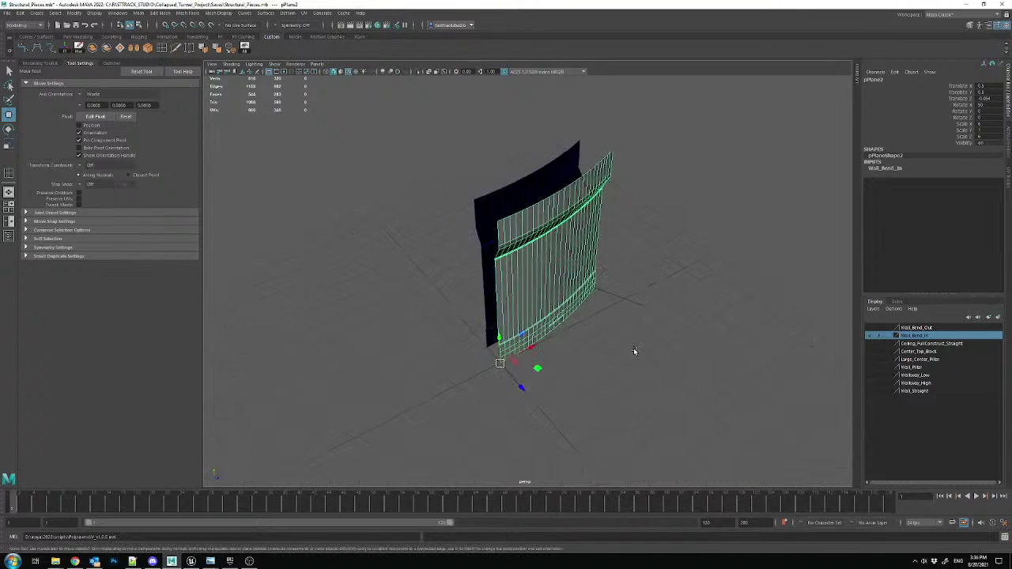
key(ctrl+z)
key(ctrl+z)
key(ctrl+z)
key(ctrl+z)
key(ctrl+z)
key(ctrl+z)
key(ctrl+z)
key(ctrl+z)
key(ctrl+z)
key(ctrl+z)
key(ctrl+z)
key(ctrl+z)
key(ctrl+z)
key(ctrl+z)
key(ctrl+z)
key(ctrl+z)
key(ctrl+z)
key(ctrl+z)
key(ctrl+z)
key(ctrl+z)
key(ctrl+z)
right_drag(489, 205, 508, 193)
key(Delete)
- Reverse the curvature of the wall's bend1 deformer so the wall bends in the opposite direction
click(527, 268)
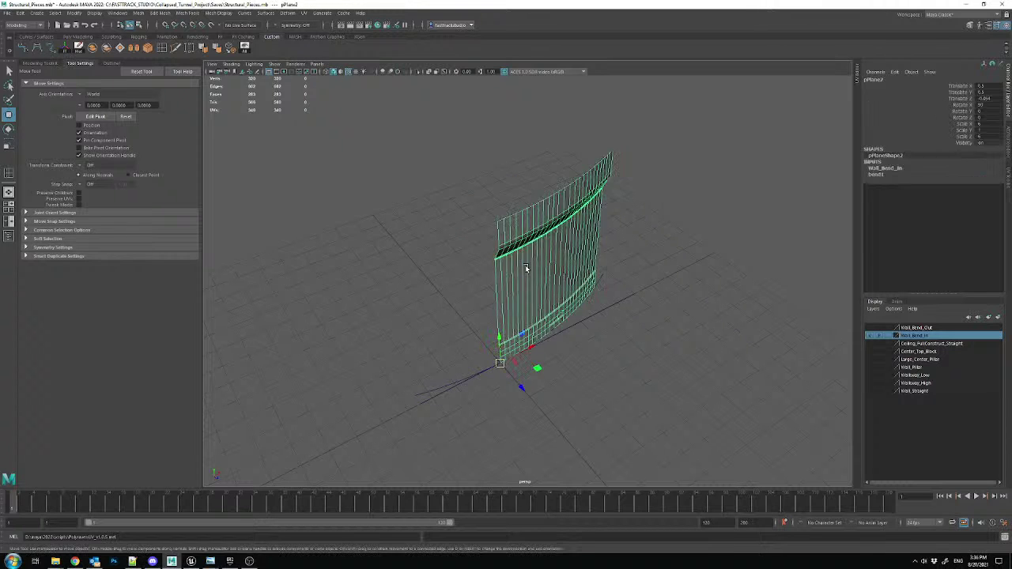
alt+drag(526, 267, 460, 322)
alt+drag(575, 381, 592, 380)
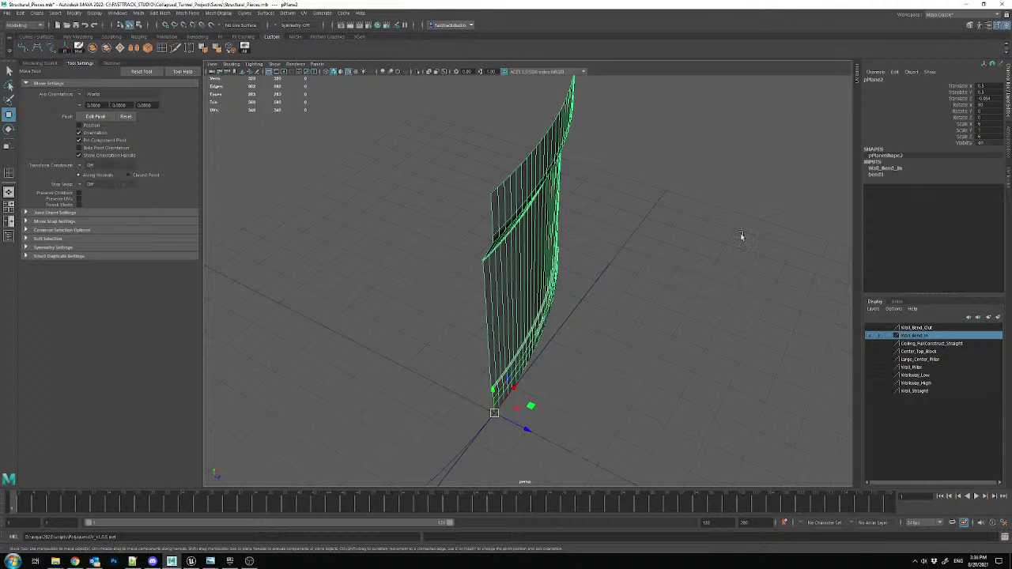
alt+drag(630, 333, 824, 172)
click(876, 175)
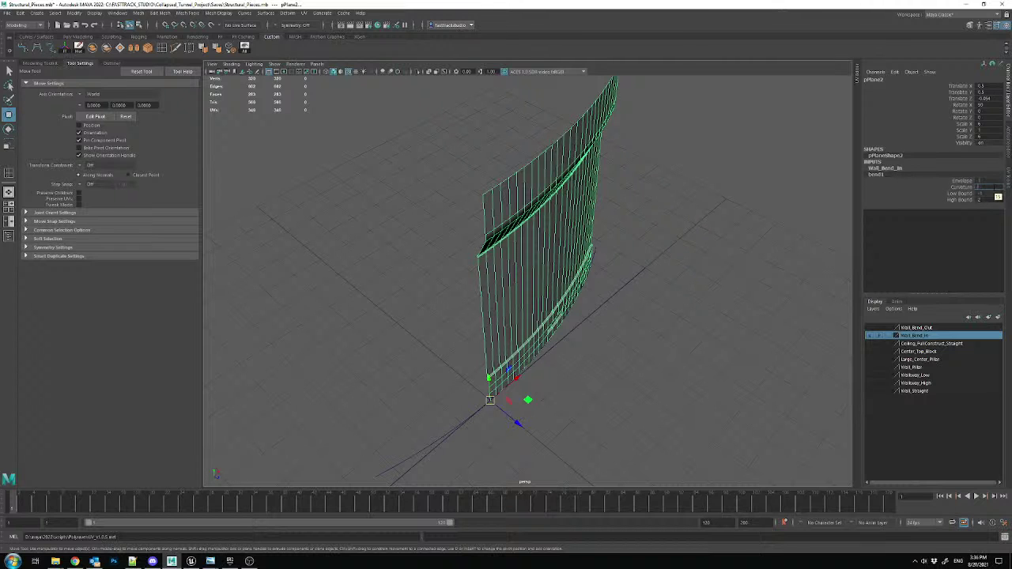
key(Return)
- Place a copy of the reversed wall behind it along Z, and flip the original wall's bend1 curvature back
alt+drag(580, 328, 388, 365)
click(612, 227)
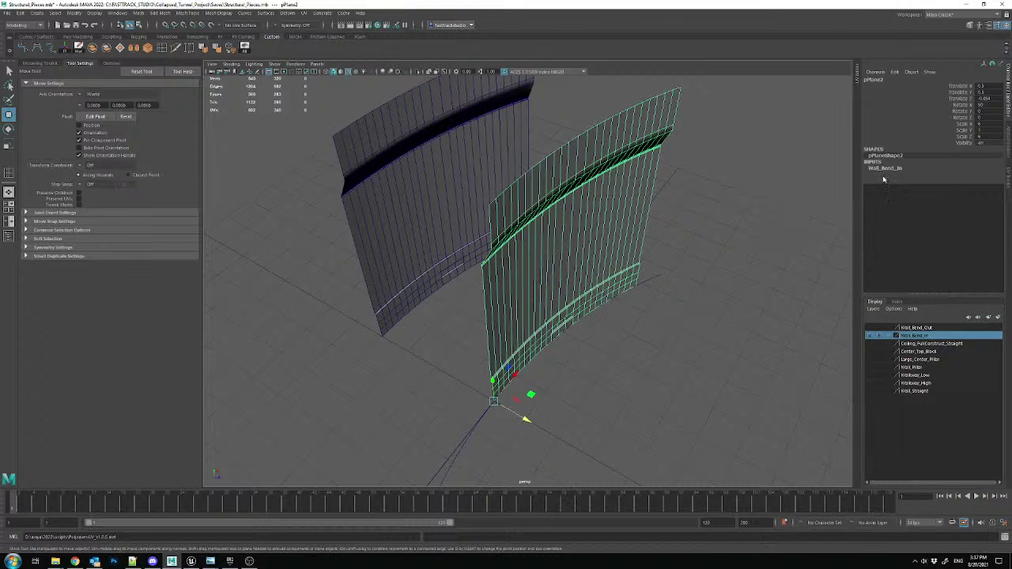
click(879, 175)
key(Return)
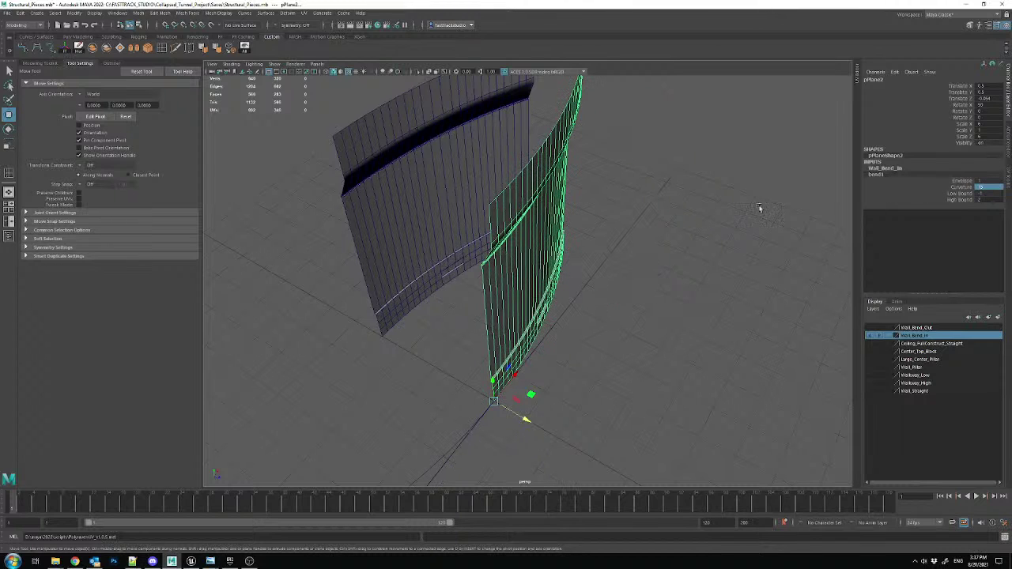
- Add the rear wall copy to the Wall_Bend_Out layer, then hide the Wall_Bend_In layer and show Wall_Bend_Out
click(799, 339)
click(871, 336)
click(872, 336)
click(424, 201)
right_click(916, 328)
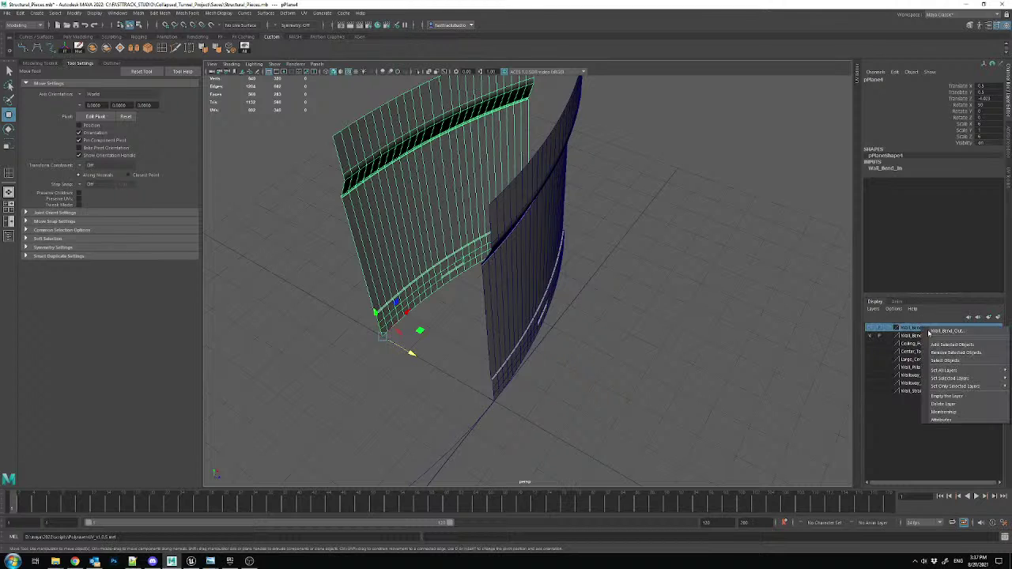
click(942, 344)
click(871, 335)
click(870, 328)
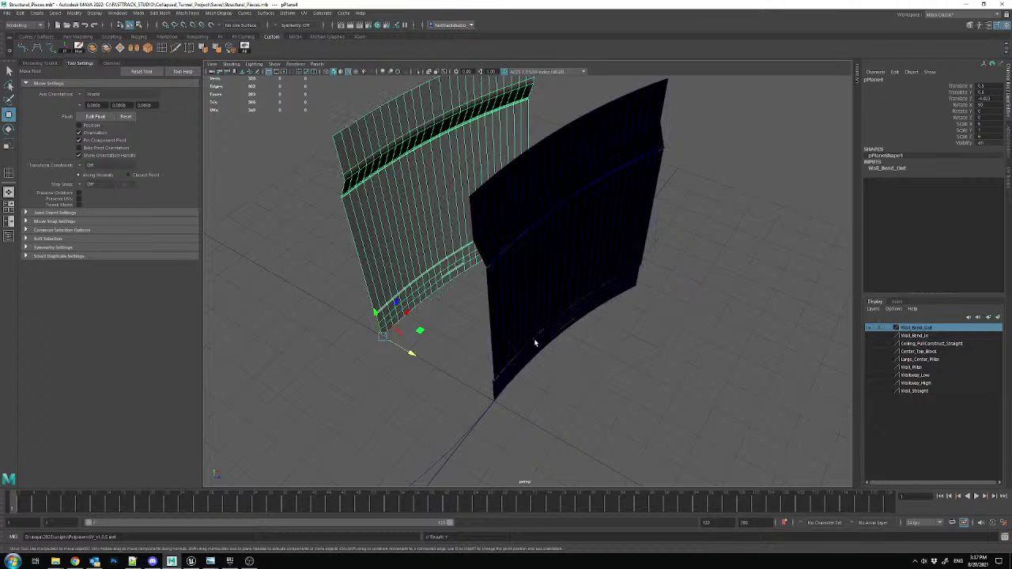
- Delete the old wall from the Wall_Bend_Out layer and add the bend handle to the hidden Wall_Bend_In layer
click(580, 278)
key(Delete)
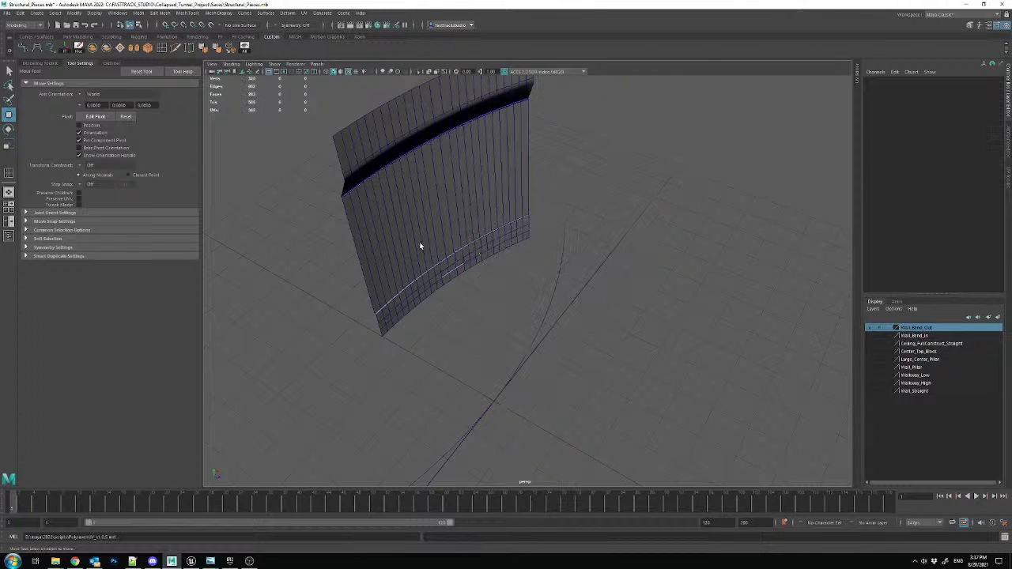
click(418, 244)
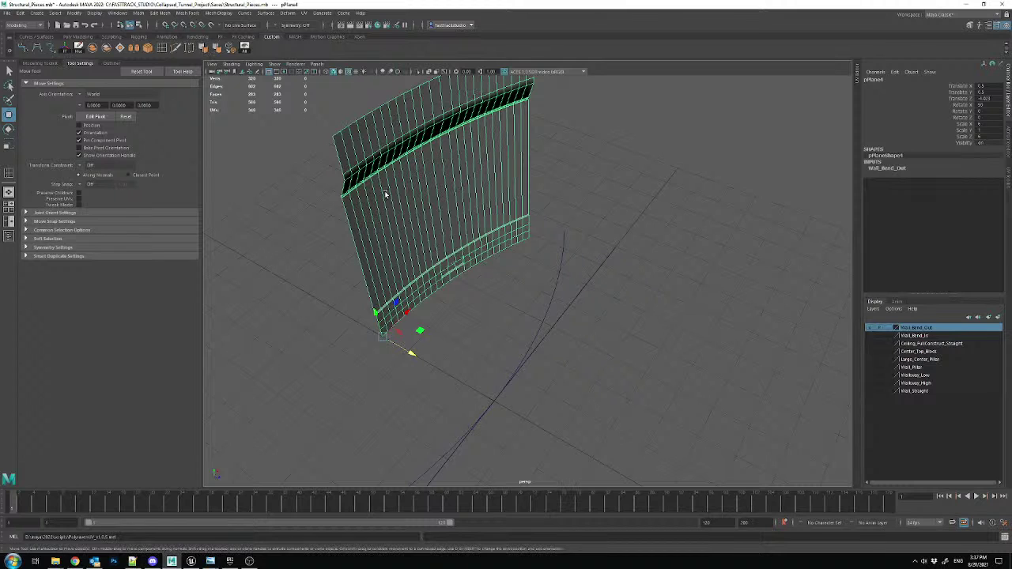
click(530, 330)
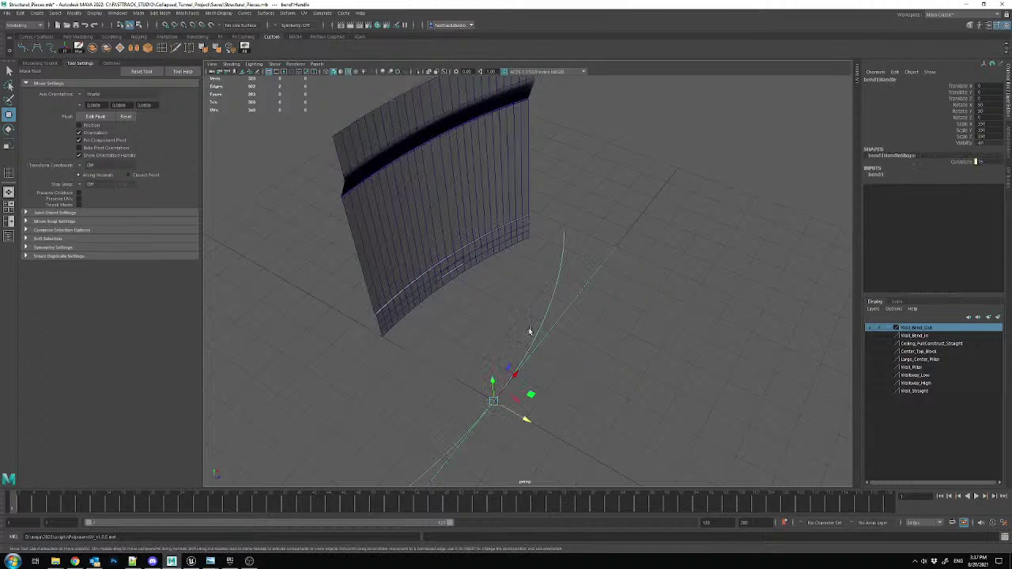
right_click(911, 338)
click(946, 354)
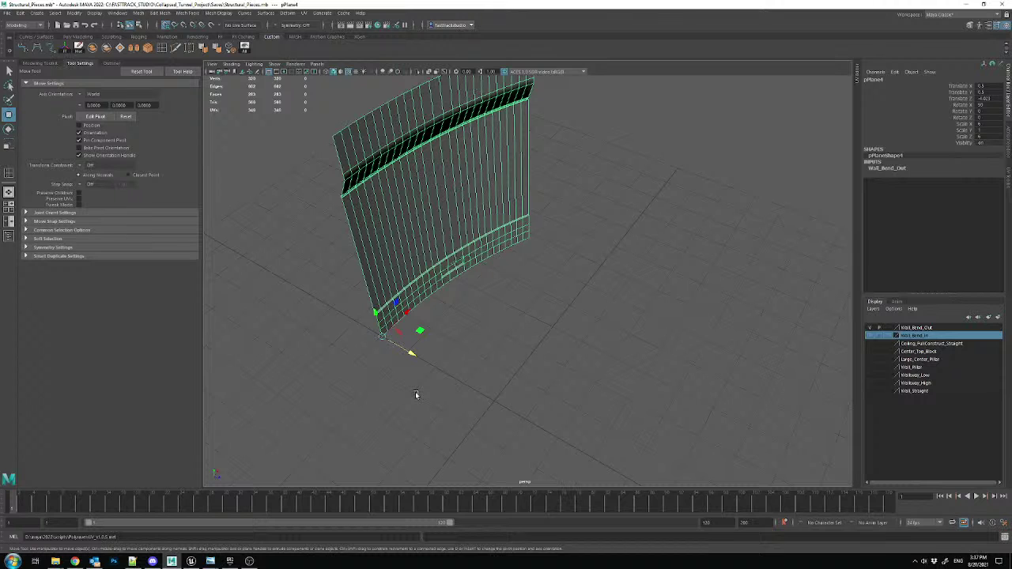
- Move the Wall_Bend_Out wall forward along Z to the origin and mirror it with a Scale Y of -1
drag(413, 354, 502, 401)
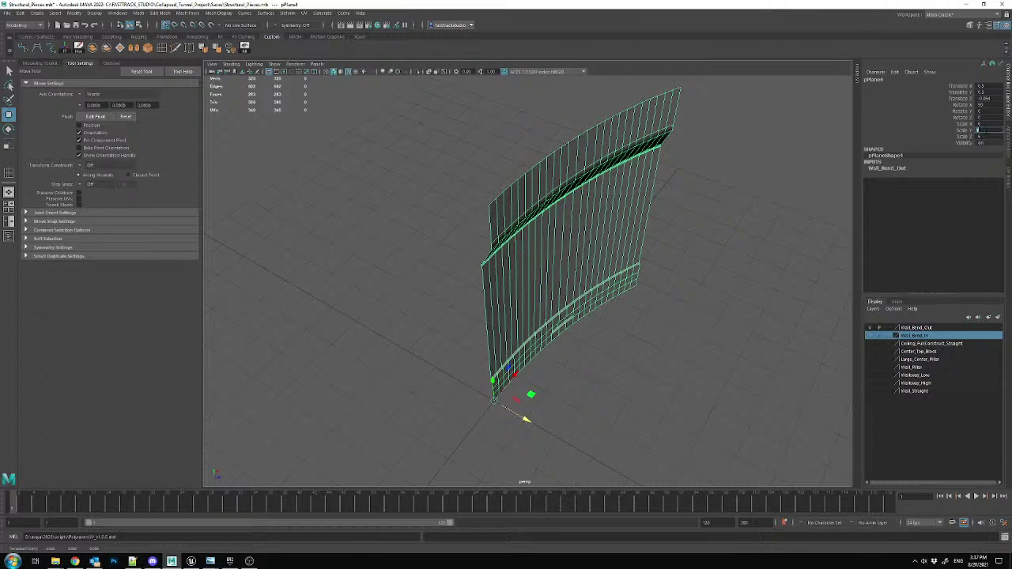
text(-1)
key(Return)
alt+drag(786, 188, 520, 295)
- Reverse the normals of all faces on the mirrored wall and return to object selection
right_drag(473, 228, 474, 241)
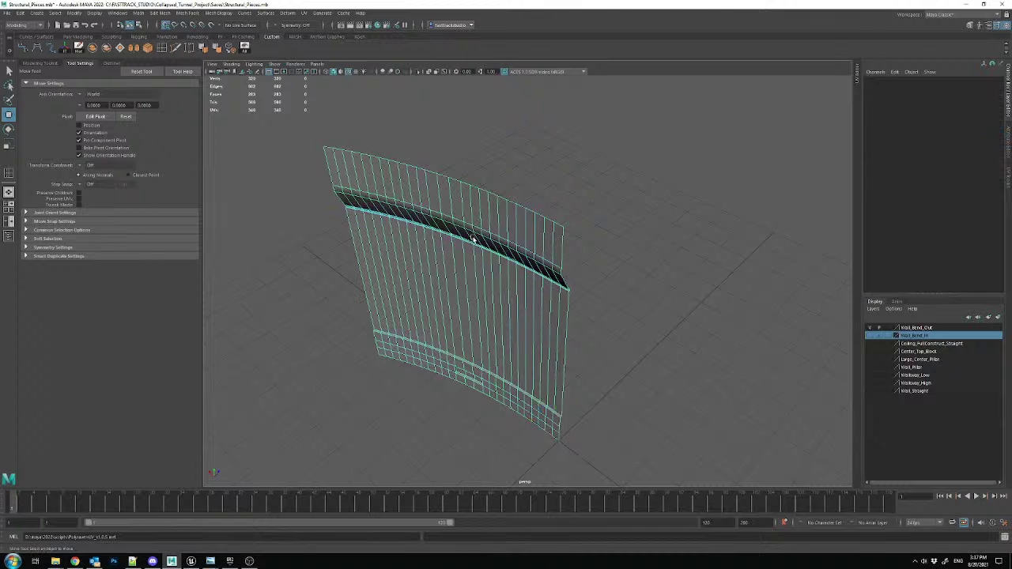
double_click(473, 237)
alt+middle_drag(500, 224, 498, 200)
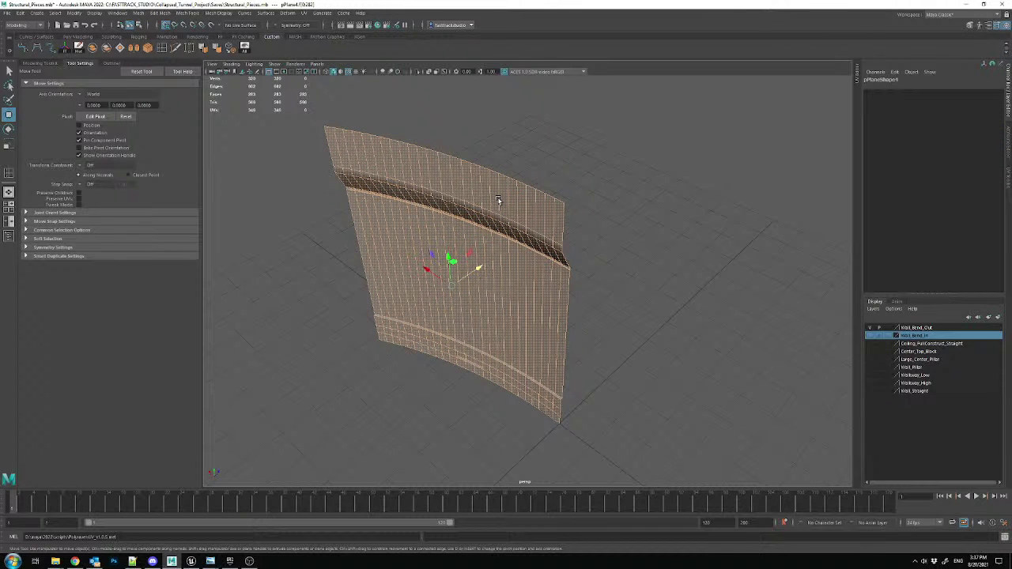
click(305, 13)
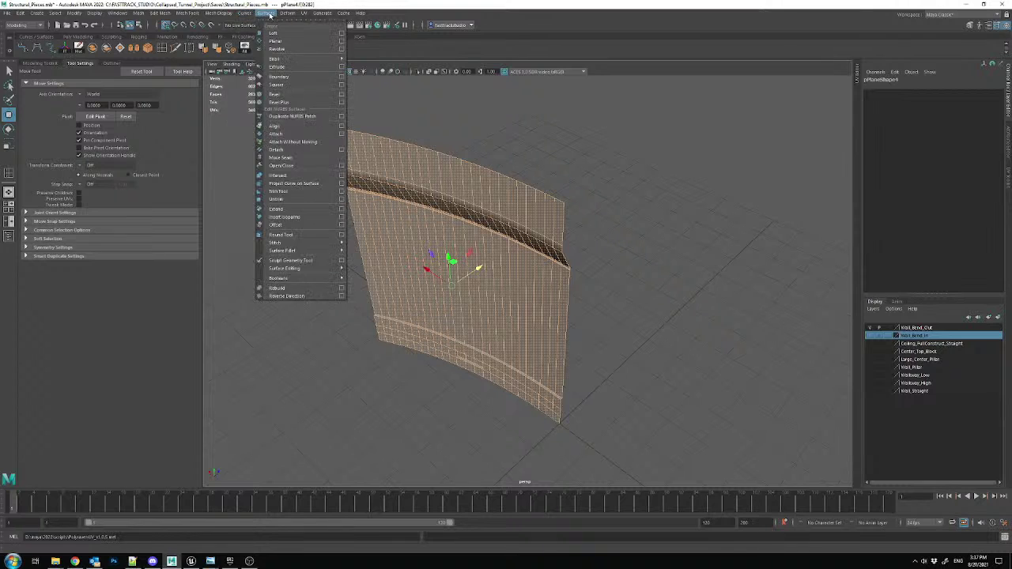
mouse_move(294, 13)
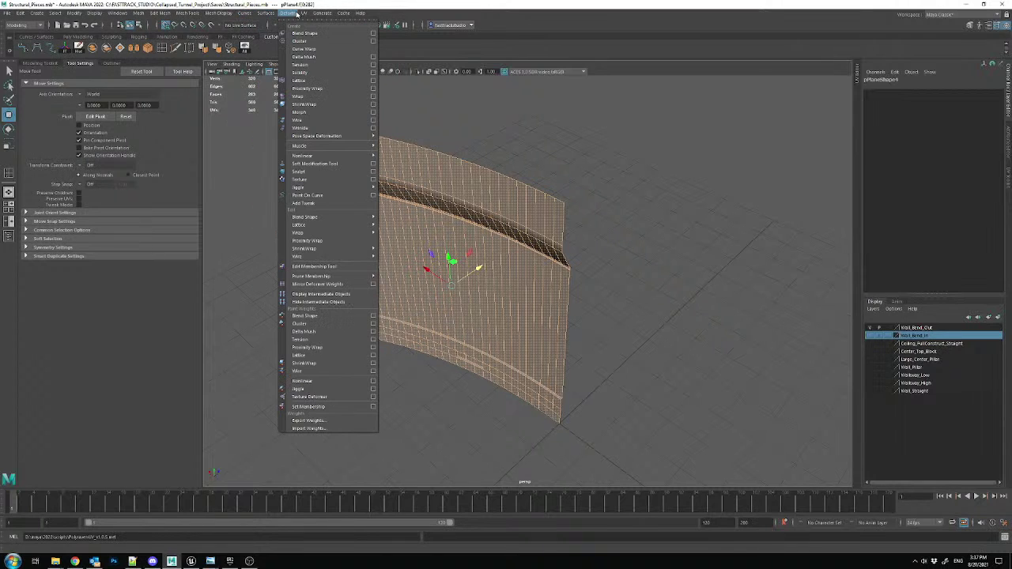
click(219, 14)
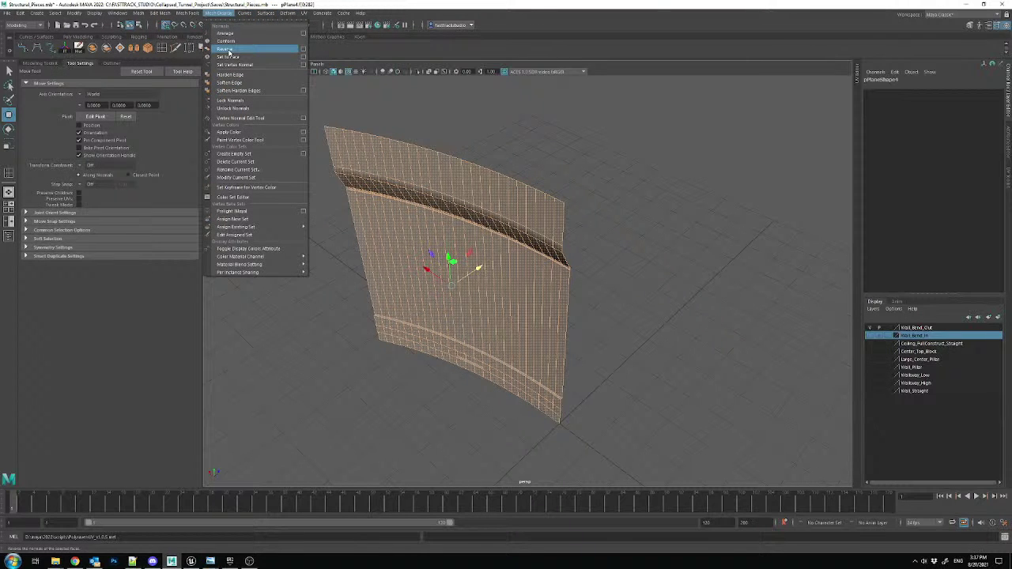
click(227, 50)
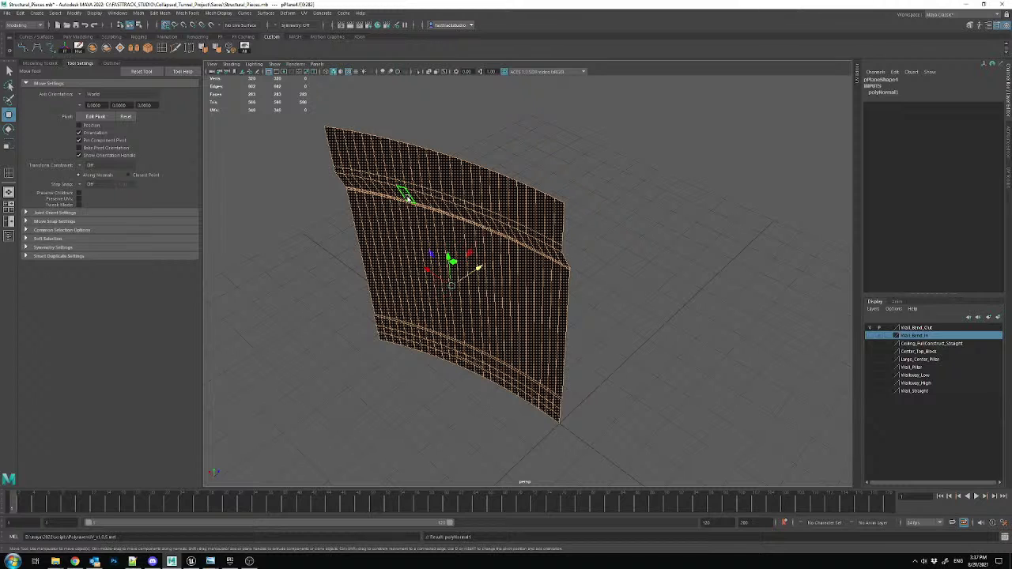
right_drag(408, 198, 423, 192)
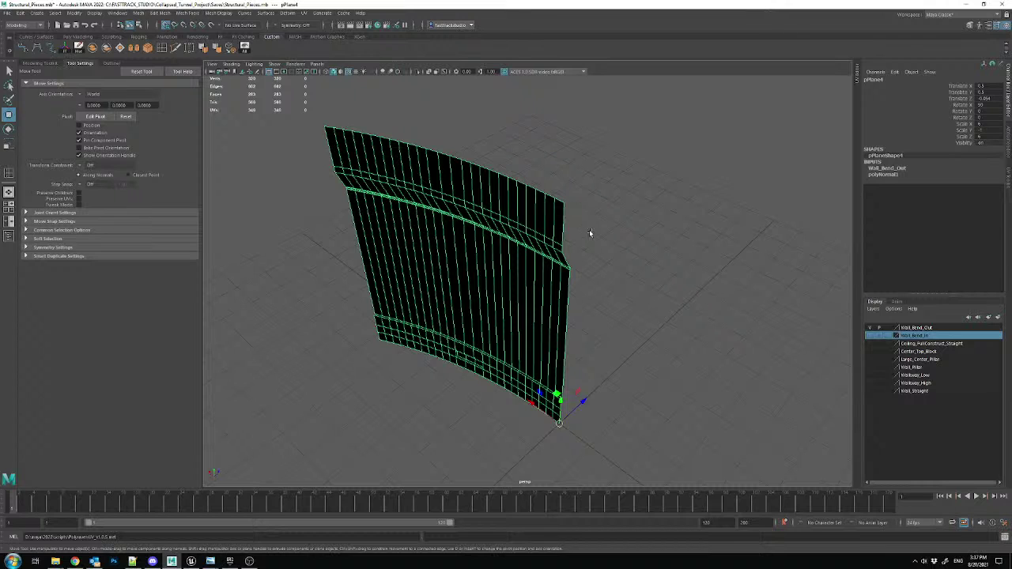
- Freeze the mirrored wall's transformations and delete its construction history
middle_drag(590, 233, 589, 224)
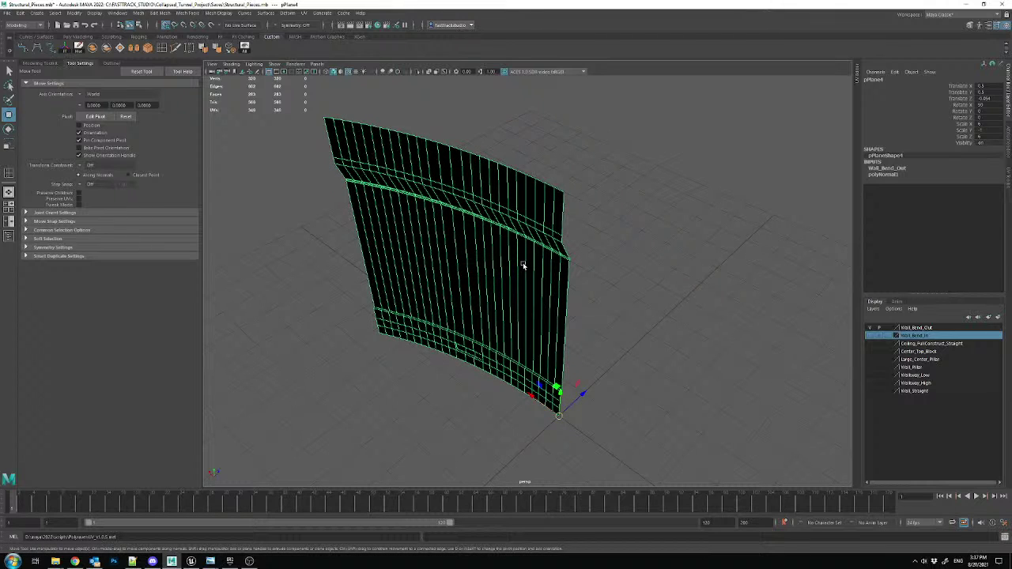
click(713, 230)
click(495, 222)
click(80, 49)
click(66, 51)
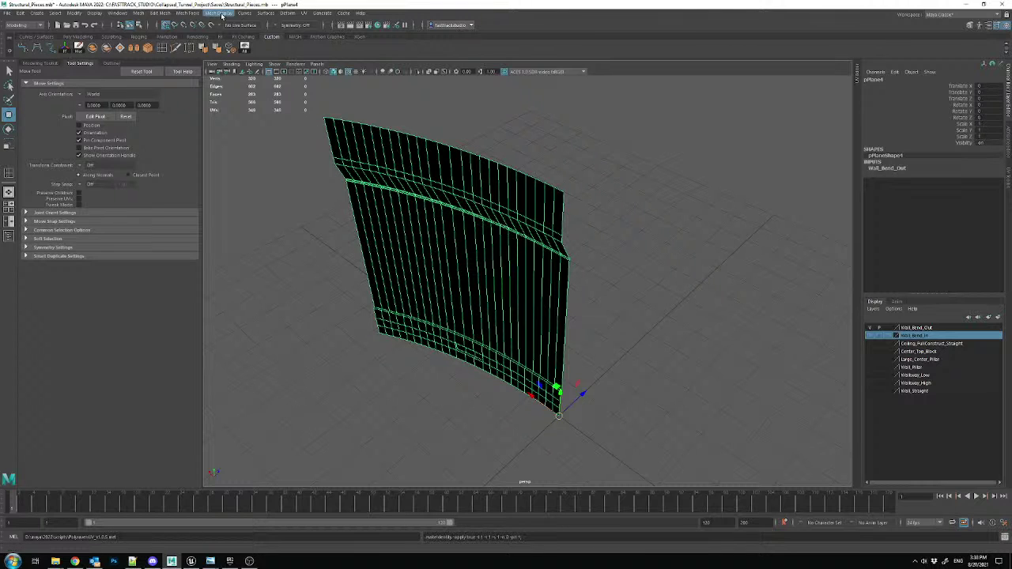
- Select all faces of the frozen wall and reverse their normals once more
right_drag(413, 165, 417, 183)
double_click(415, 171)
click(263, 15)
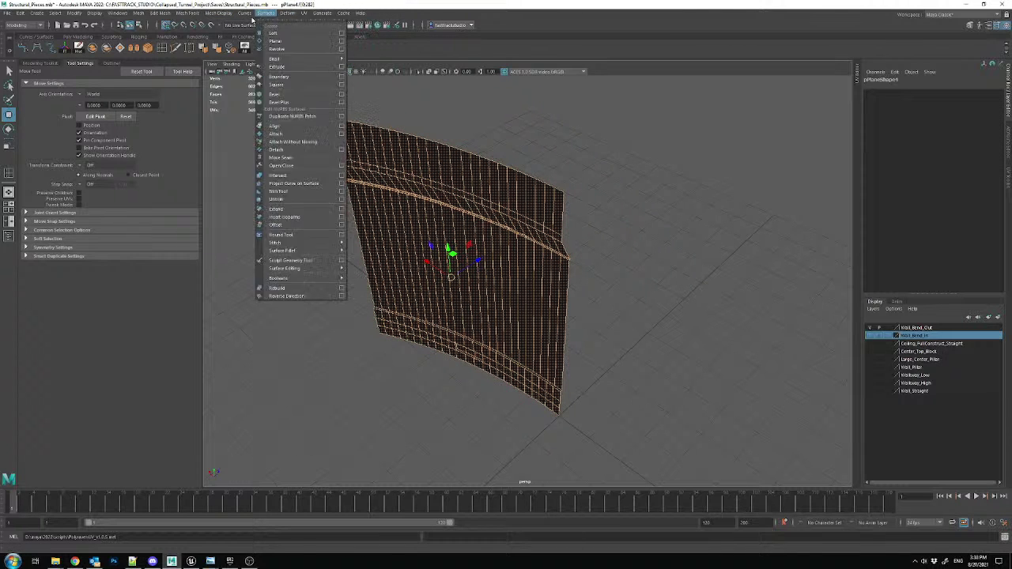
mouse_move(220, 14)
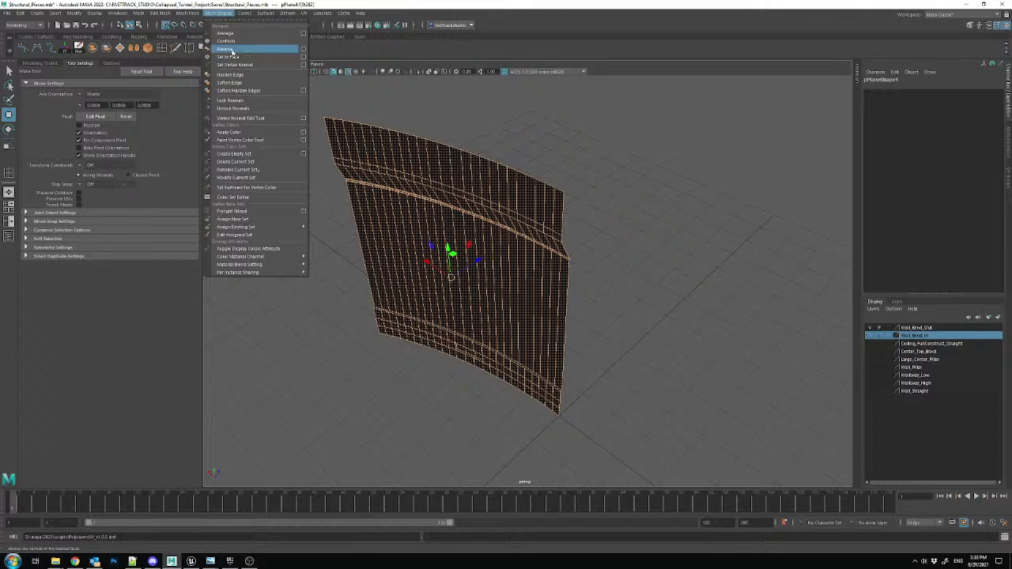
click(225, 50)
click(219, 14)
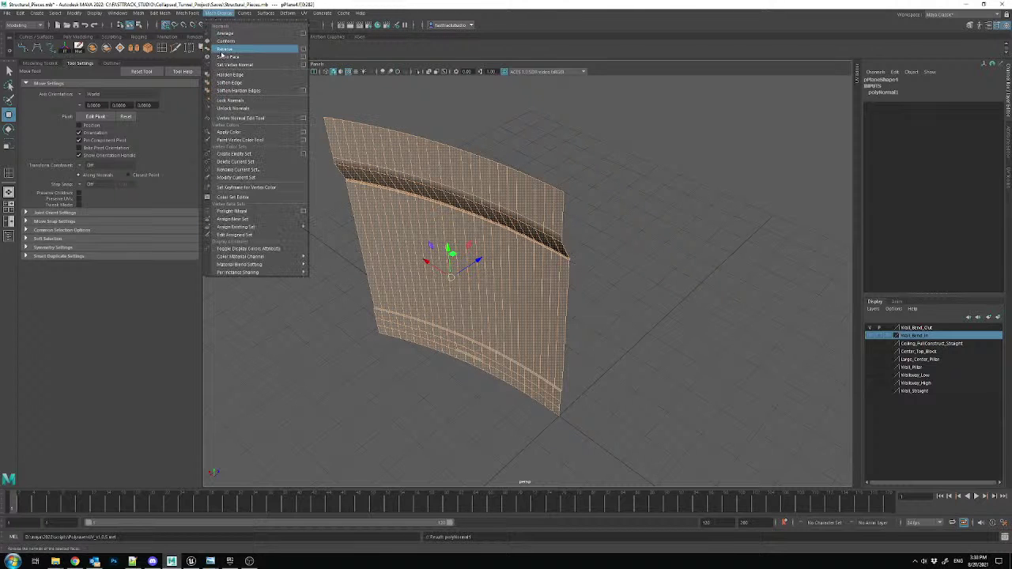
click(251, 51)
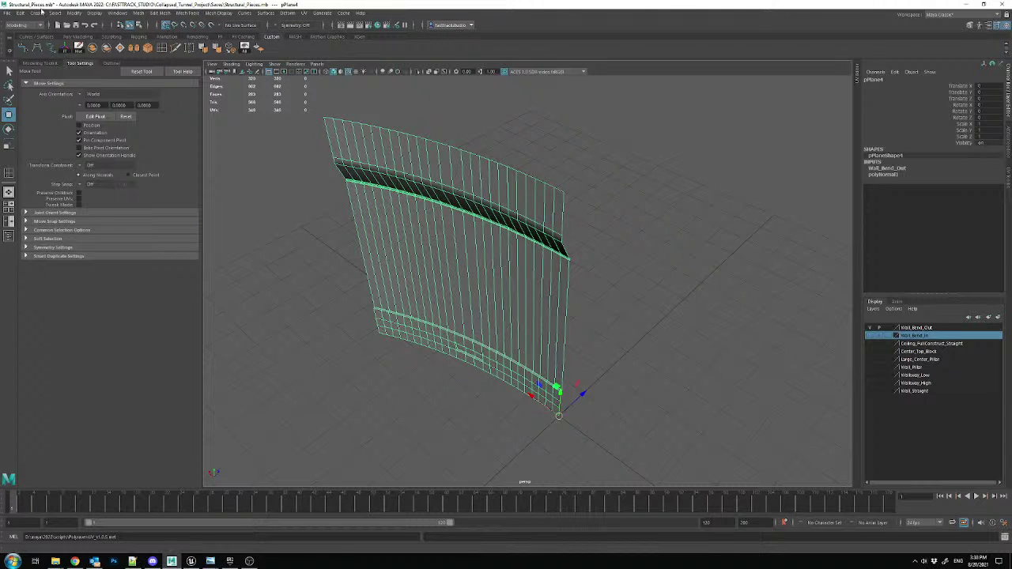
- Export the selected wall as FBX, replacing the existing Wall_Bend_Out.fbx
click(8, 14)
click(48, 122)
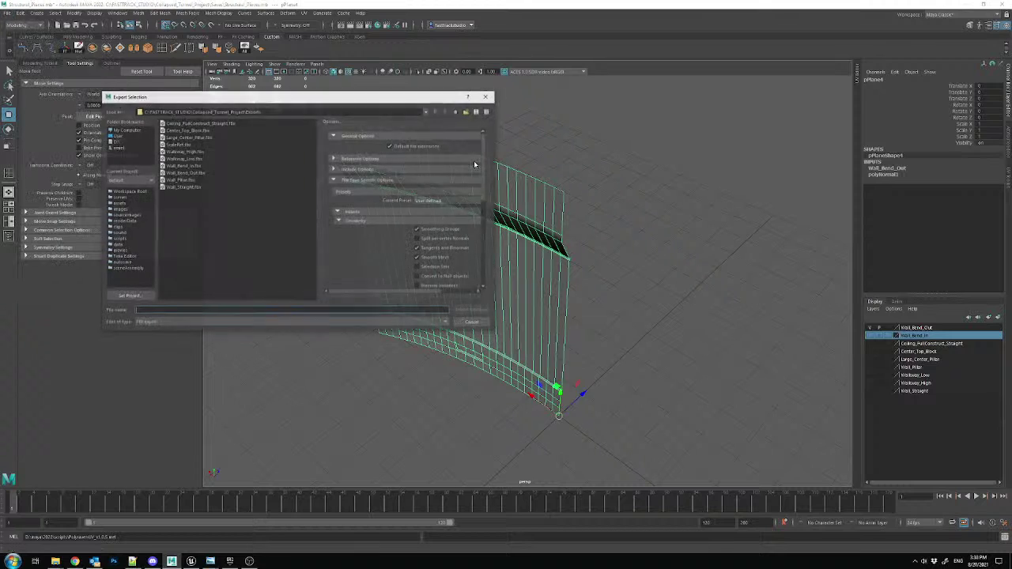
double_click(192, 173)
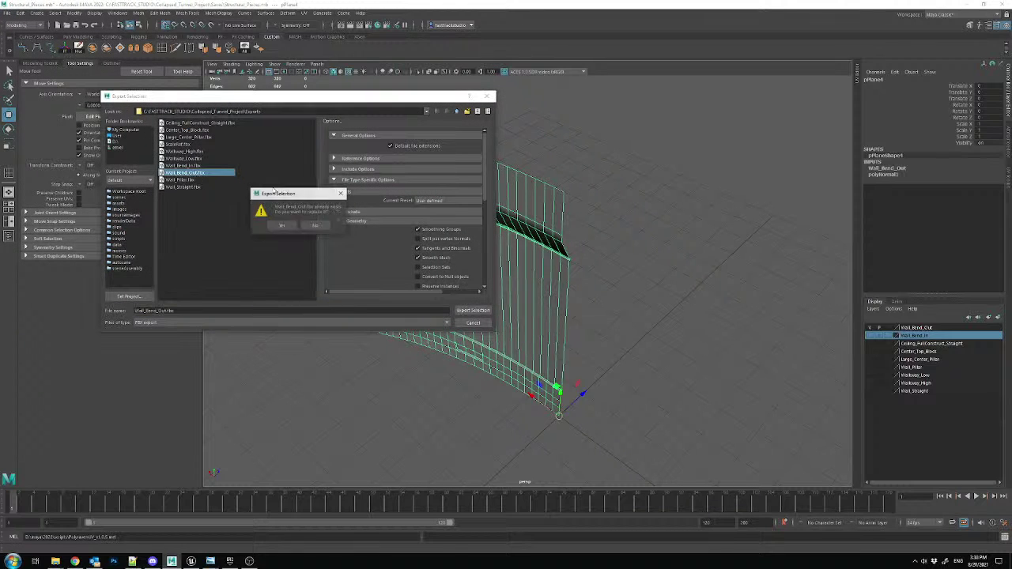
click(282, 226)
click(521, 388)
- Show only the Wall_Bend_In layer and export its wall over the existing Wall_Bend_In.fbx
click(871, 328)
click(870, 336)
click(479, 348)
click(7, 13)
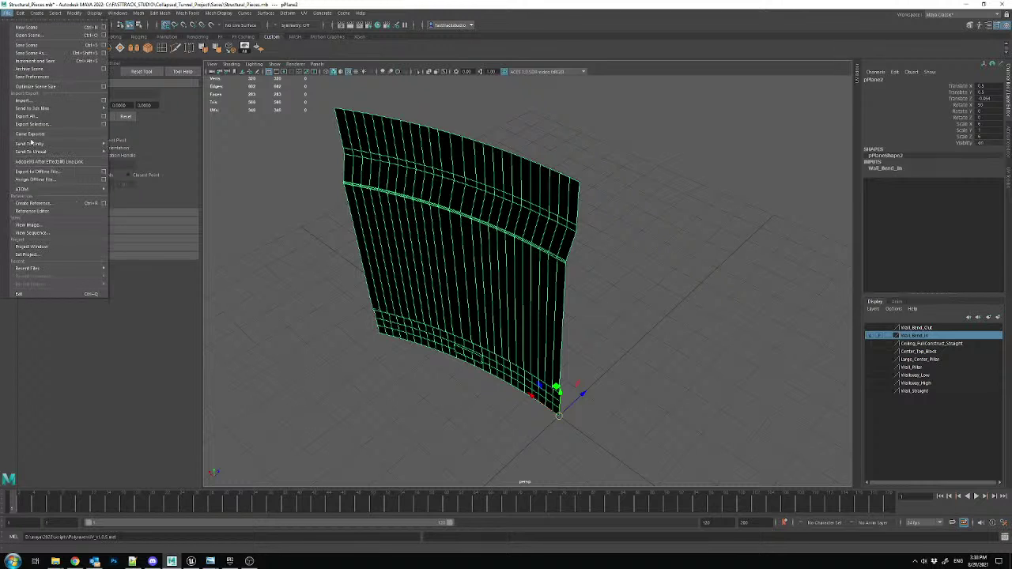
click(43, 129)
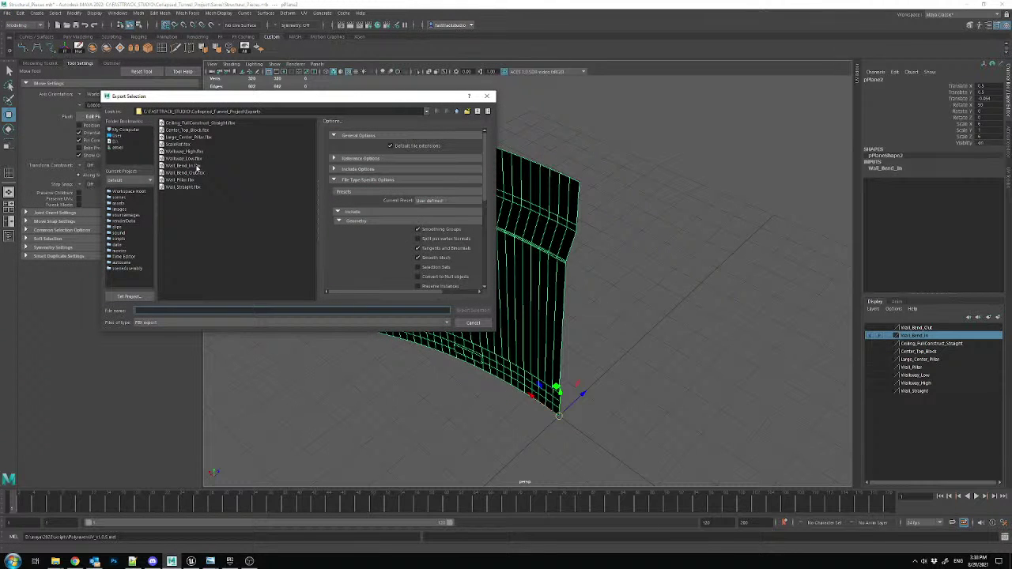
double_click(194, 166)
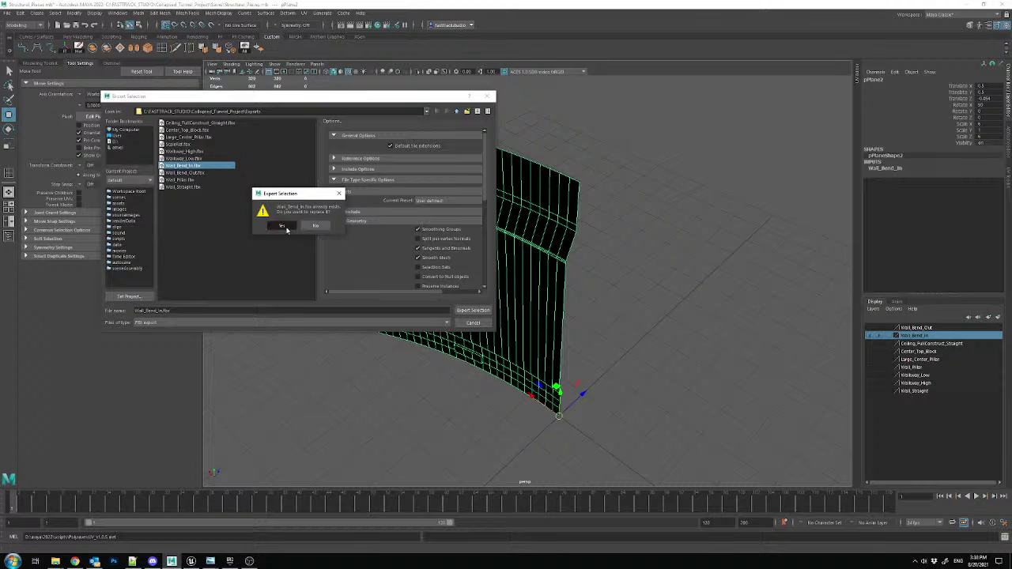
click(282, 226)
click(526, 391)
- Switch to Unreal Engine, import Wall_Bend_Out.fbx into the Assets folder and dismiss the import log
click(191, 560)
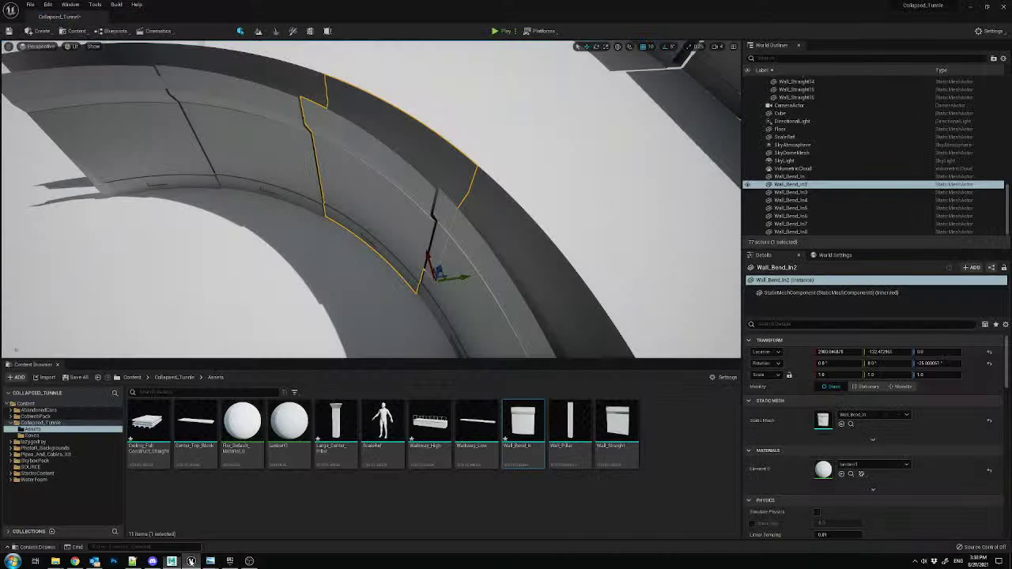
click(585, 486)
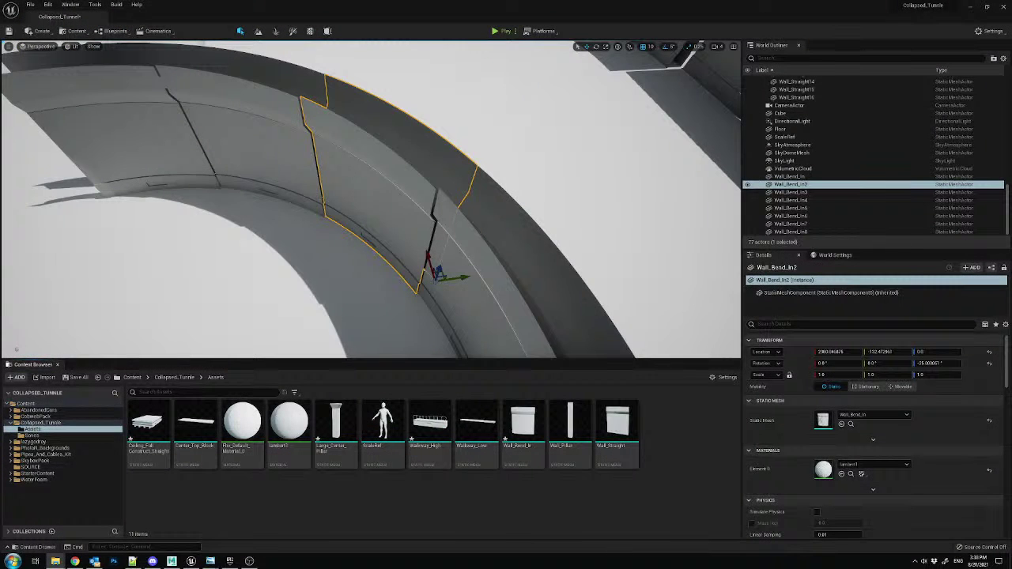
drag(665, 446, 665, 446)
scroll(520, 397, down, 3)
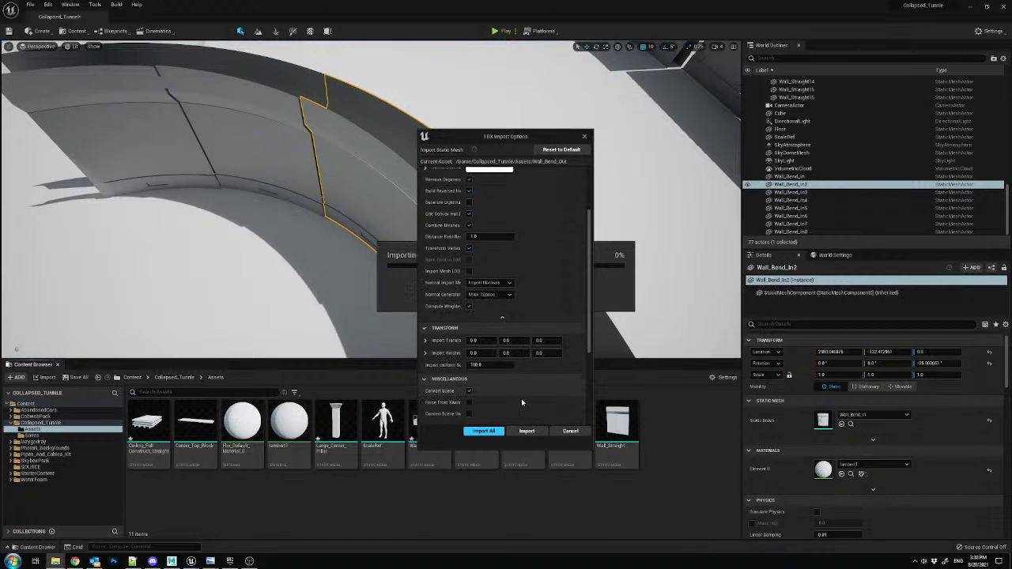
click(506, 431)
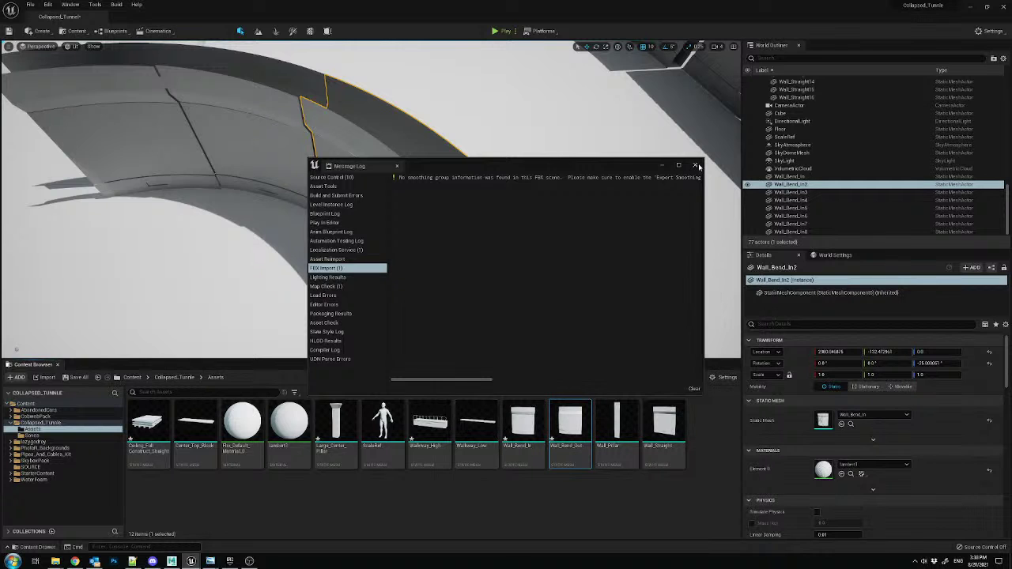
click(692, 164)
- Reimport the Wall_Bend_In mesh from its updated FBX file
right_drag(507, 206, 467, 257)
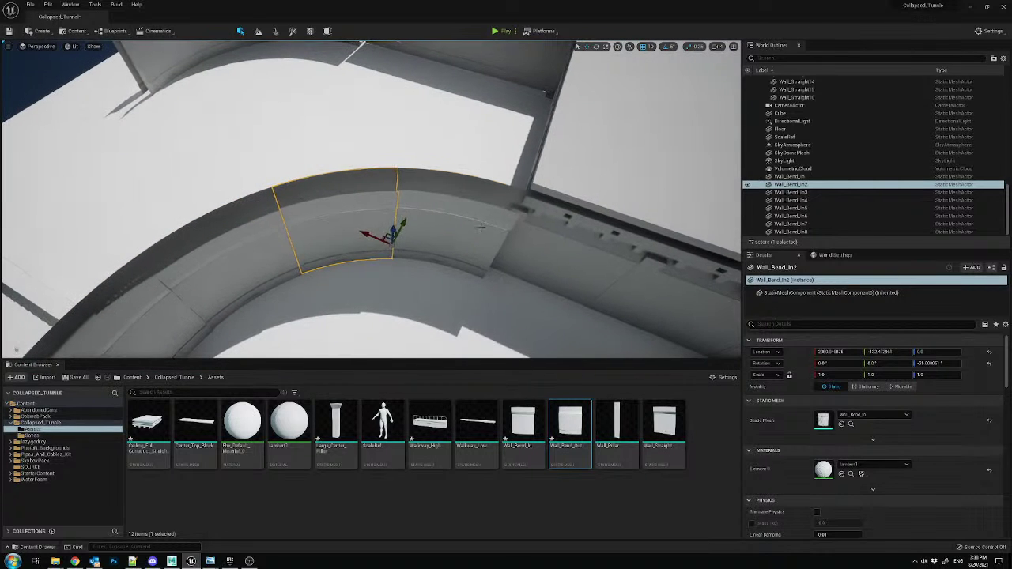
click(473, 225)
right_click(529, 410)
click(565, 211)
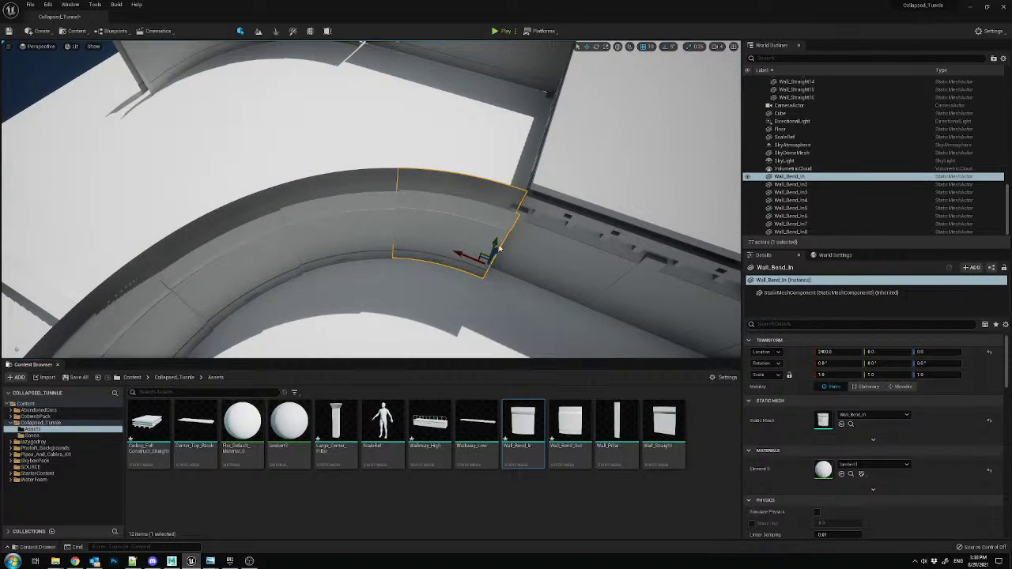
right_drag(480, 264, 457, 260)
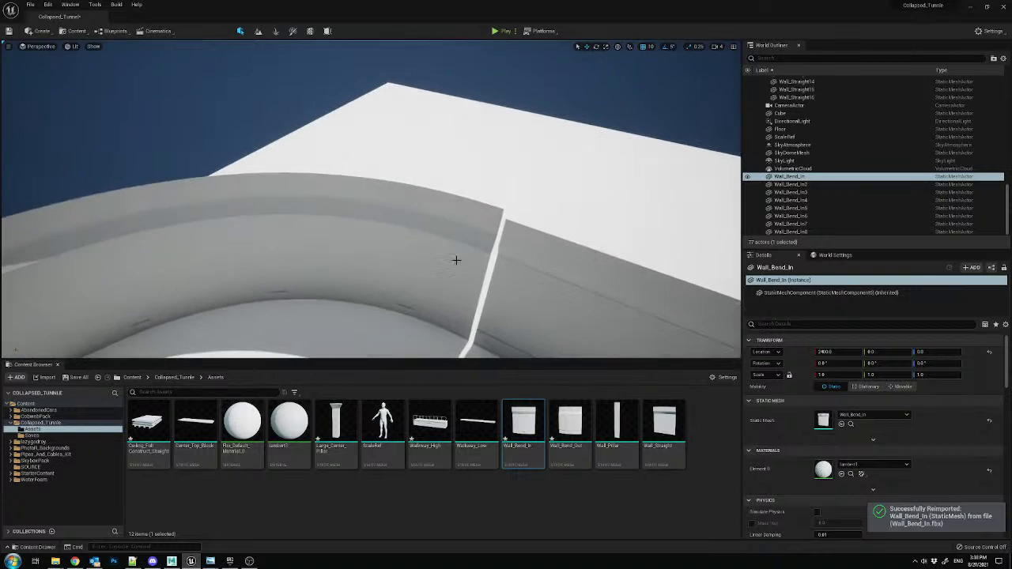
- Replace the static mesh of the four walls Wall_Bend_In5 to Wall_Bend_In8 with Wall_Bend_Out
click(457, 260)
drag(646, 430, 842, 424)
right_drag(458, 276, 433, 273)
click(432, 270)
drag(580, 429, 841, 416)
right_drag(443, 261, 412, 259)
click(419, 257)
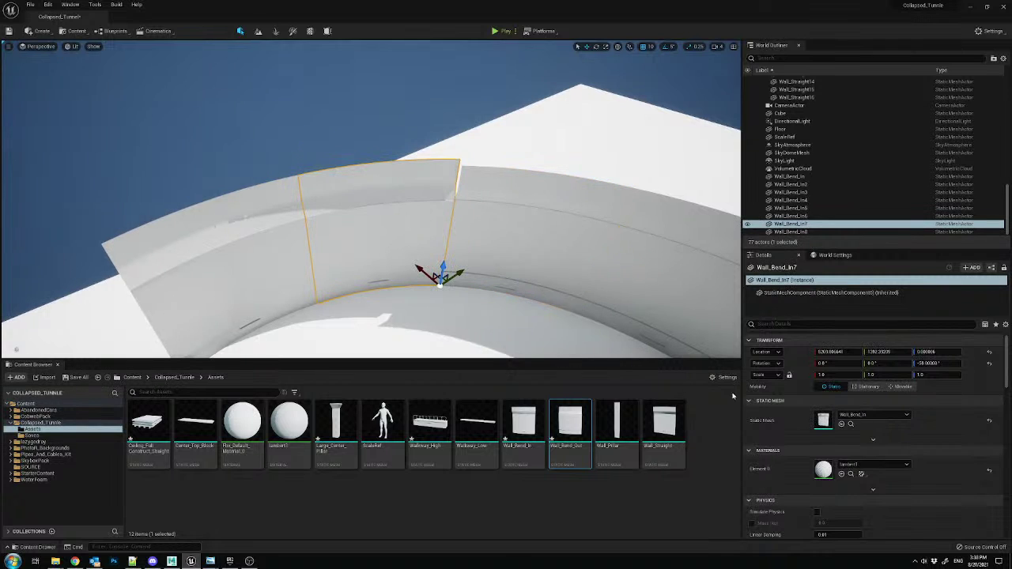
drag(577, 414, 833, 424)
click(289, 236)
drag(577, 421, 846, 419)
- Delete the walls Wall_Bend_In6, Wall_Bend_In7 and Wall_Bend_In8 and select the one remaining Wall_Bend_Out wall
key(w)
right_drag(625, 308, 712, 269)
right_drag(443, 206, 625, 241)
key(s)
right_drag(375, 249, 474, 253)
key(w)
click(374, 248)
key(w)
click(350, 176)
key(Delete)
click(271, 144)
key(Delete)
click(146, 143)
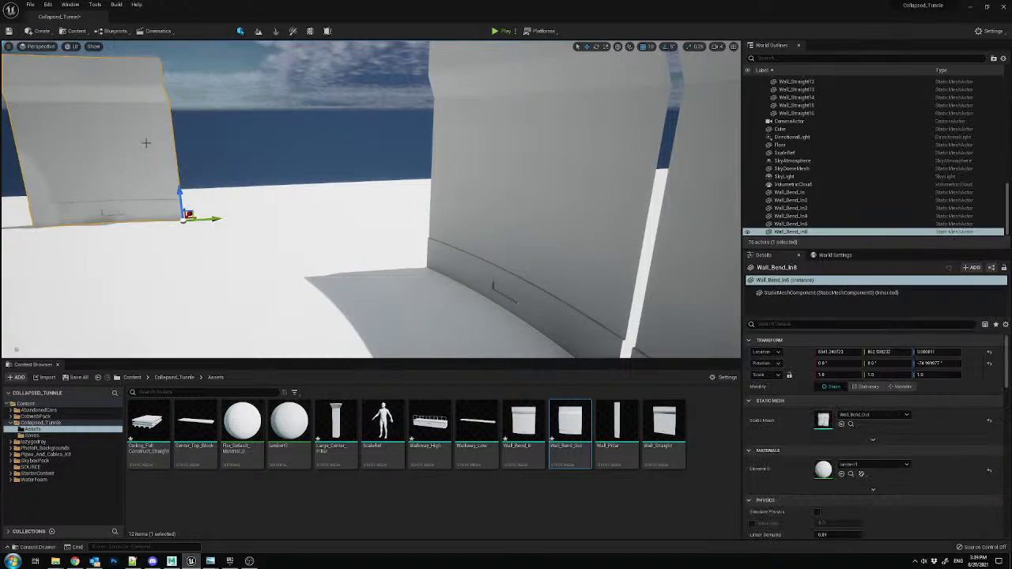
key(Delete)
click(380, 206)
right_drag(147, 144, 424, 222)
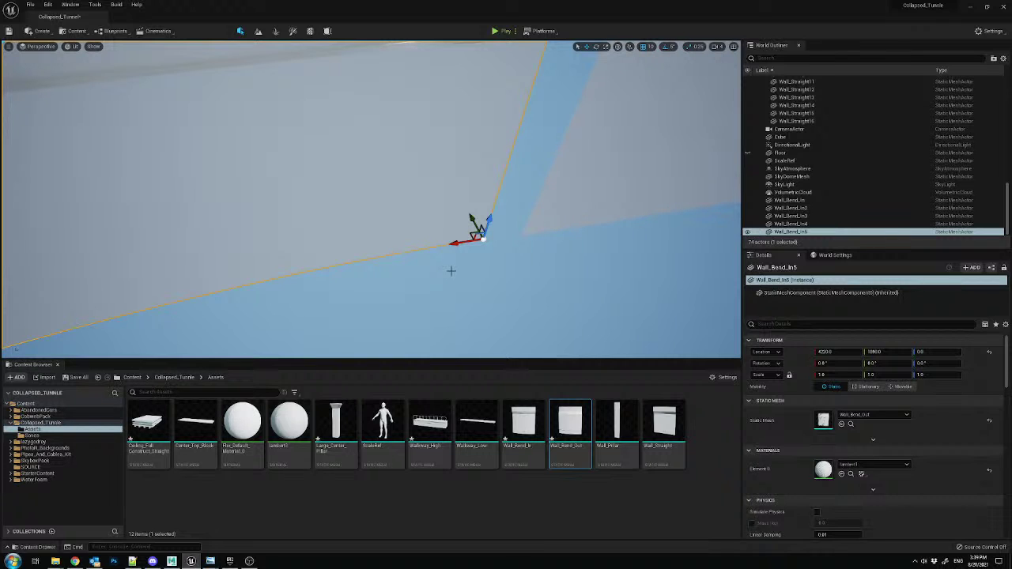
- Snap the bottom corner of Wall_Bend_In5 to the bottom corner of the adjacent straight wall
right_drag(486, 216, 465, 223)
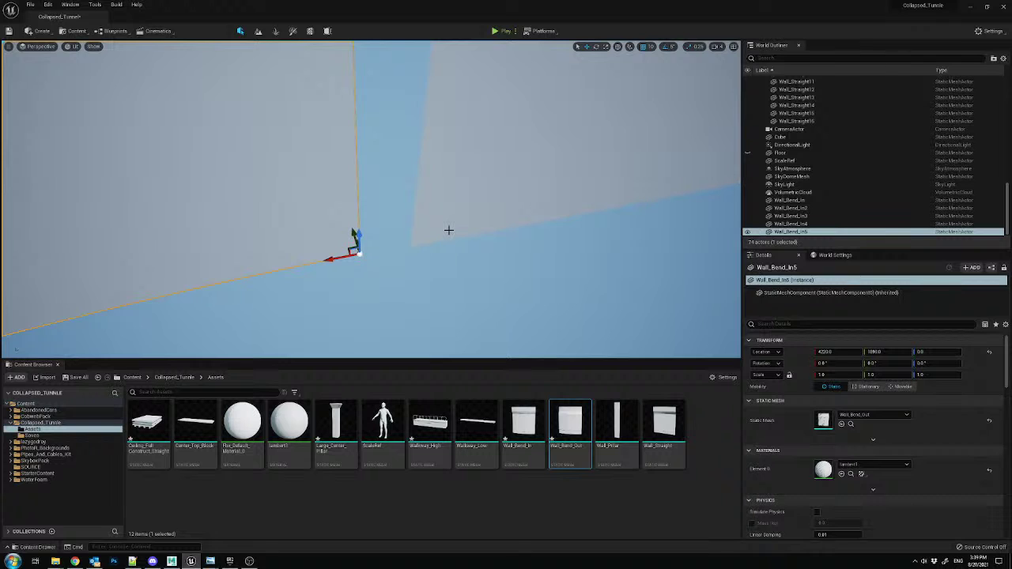
right_drag(449, 230, 364, 260)
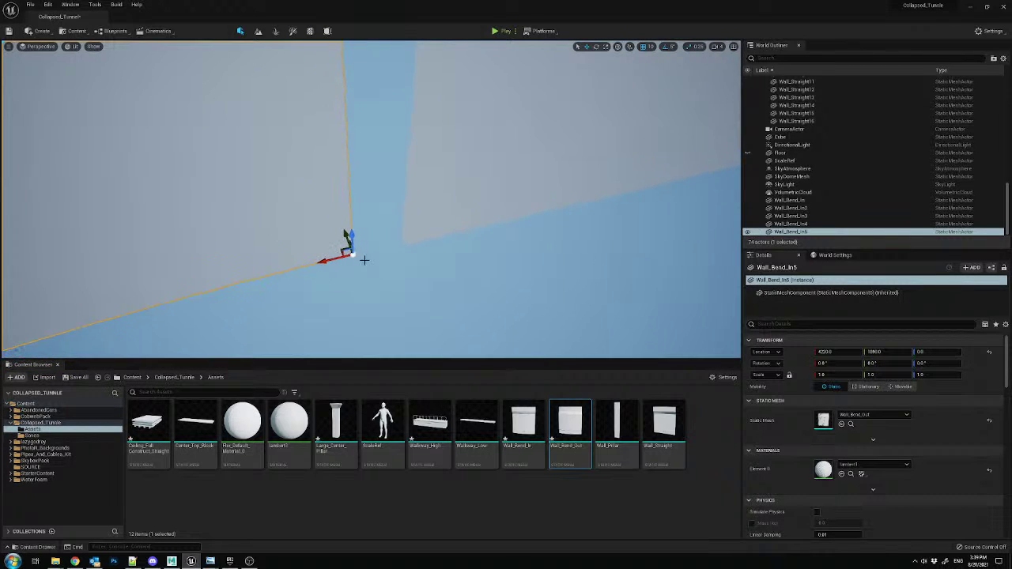
drag(355, 257, 361, 257)
right_drag(396, 248, 396, 248)
right_drag(461, 244, 461, 244)
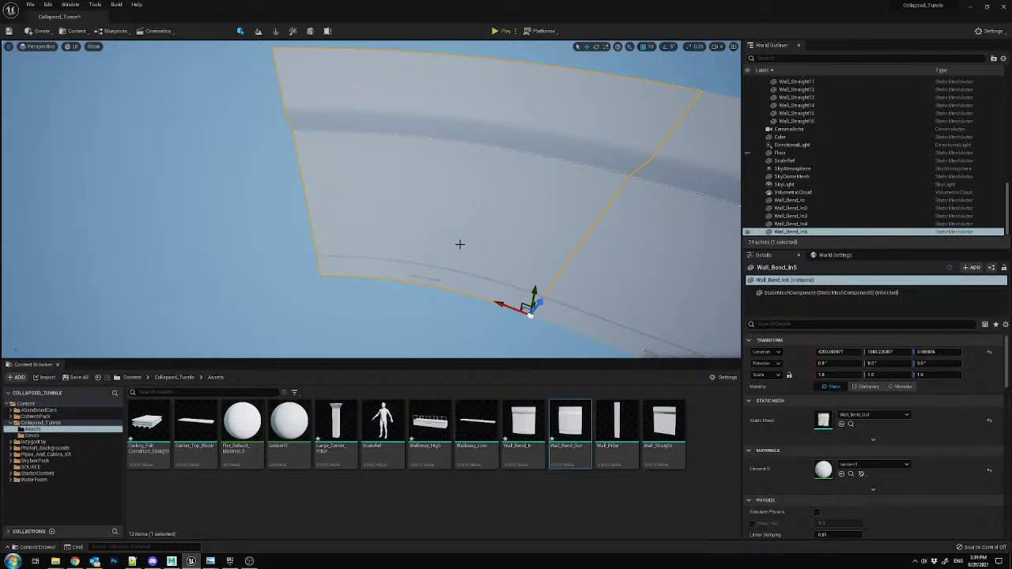
- Duplicate the Wall_Bend_Out wall to its far end and rotate the copy to -15° around the vertical axis
right_drag(455, 242, 529, 281)
alt+drag(558, 286, 307, 278)
right_drag(324, 269, 509, 204)
click(467, 195)
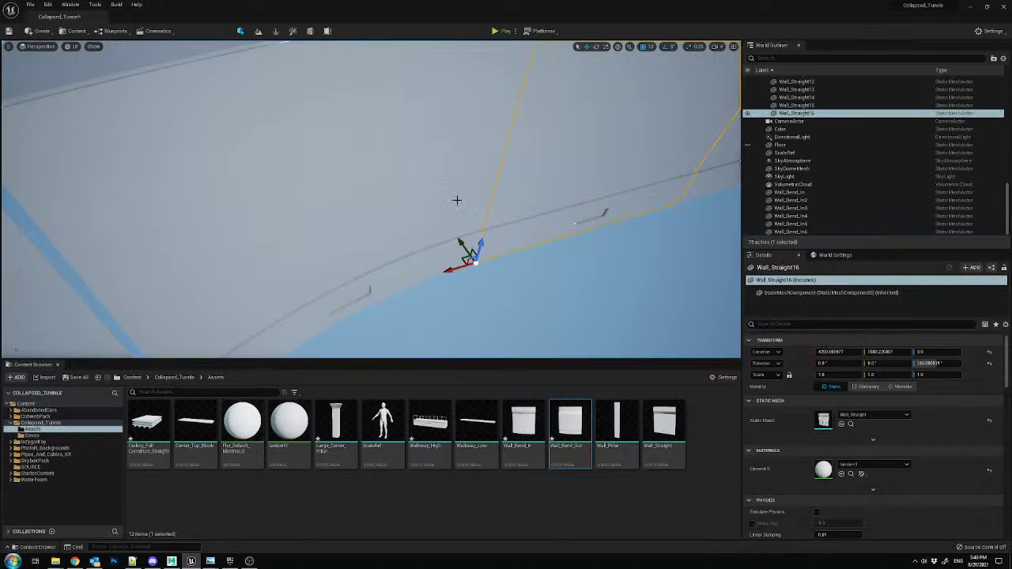
click(459, 198)
key(f)
key(e)
drag(399, 252, 372, 256)
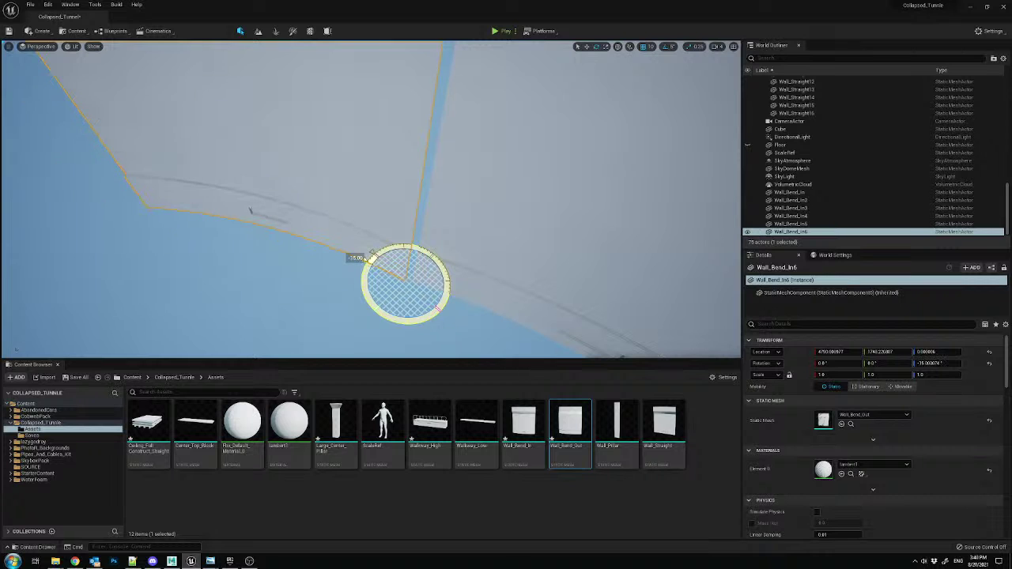
- Rotate Wall_Bend_In6 to -25° and adjust its position so its edge closes the seam with the preceding bend wall
key(w)
mouse_move(416, 318)
right_down()
mouse_move(413, 225)
mouse_move(415, 317)
right_up()
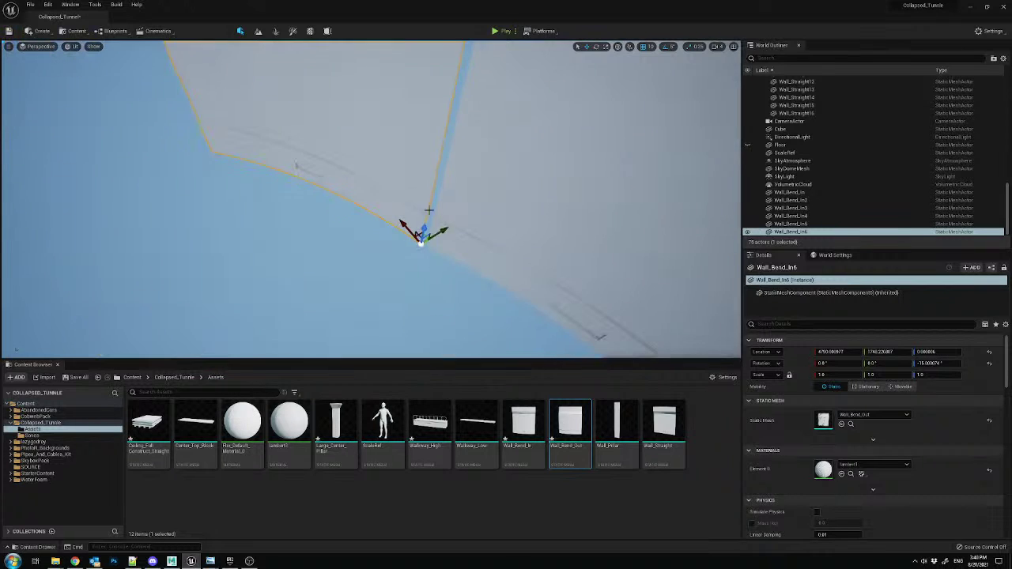
key(e)
drag(440, 274, 388, 213)
key(w)
right_drag(405, 221, 420, 253)
drag(376, 302, 389, 304)
right_drag(400, 299, 461, 240)
key(e)
click(423, 319)
click(447, 239)
- Duplicate Wall_Bend_In6, snap the copy to the curve's open end and rotate it to -50°
key(w)
alt+drag(514, 257, 445, 222)
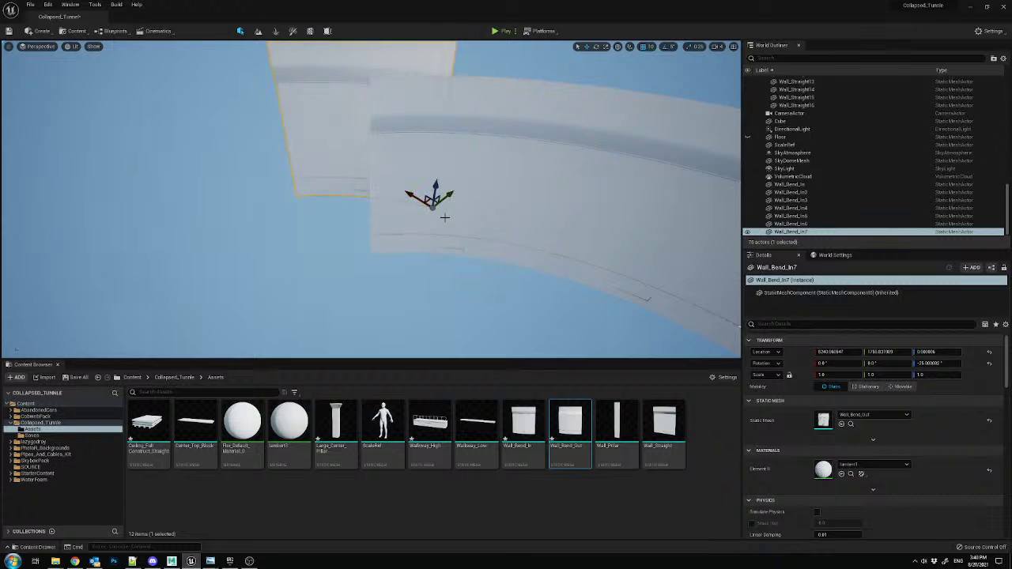
right_drag(431, 201, 433, 258)
drag(397, 234, 397, 274)
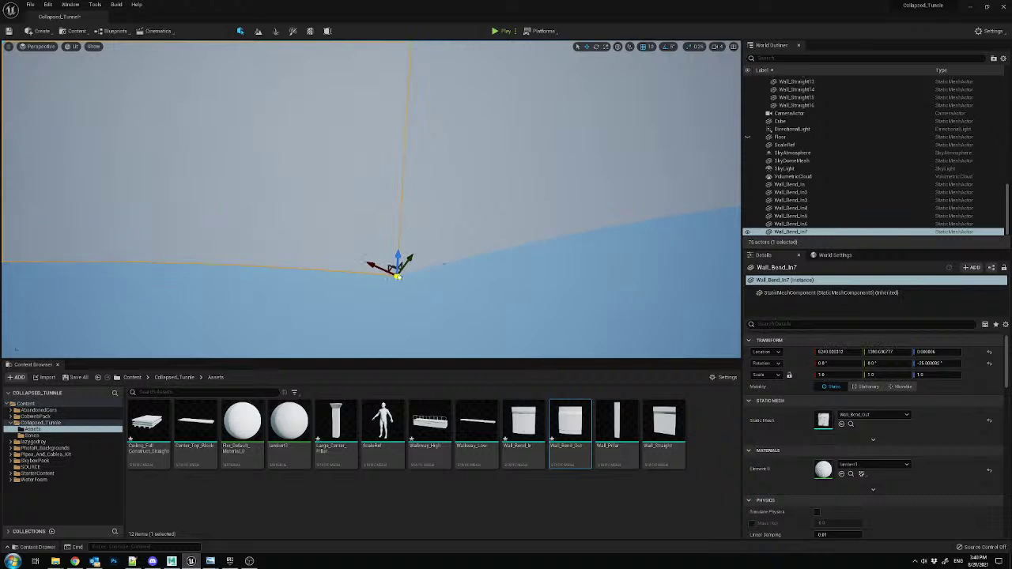
right_drag(398, 275, 440, 346)
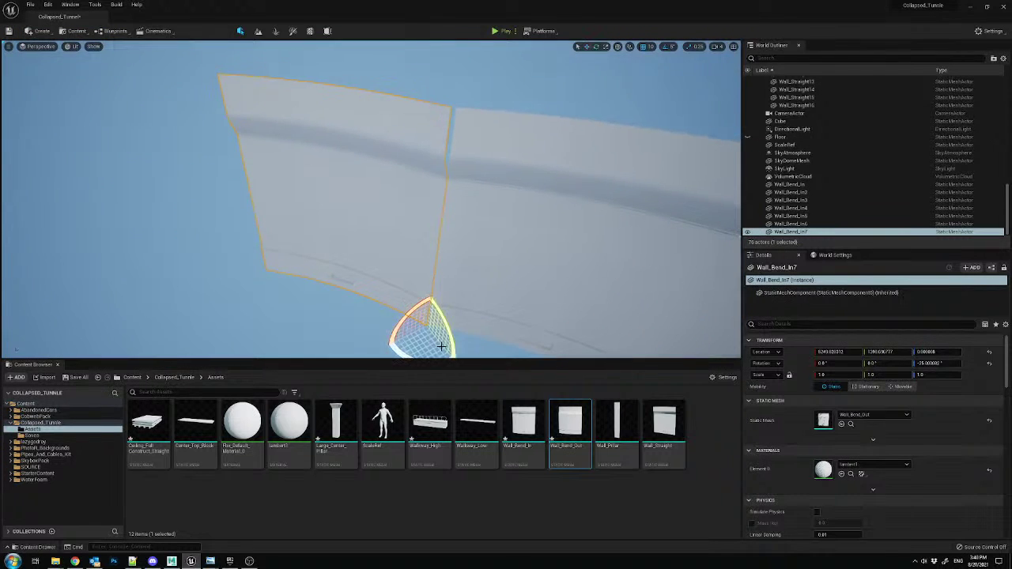
drag(397, 349, 401, 296)
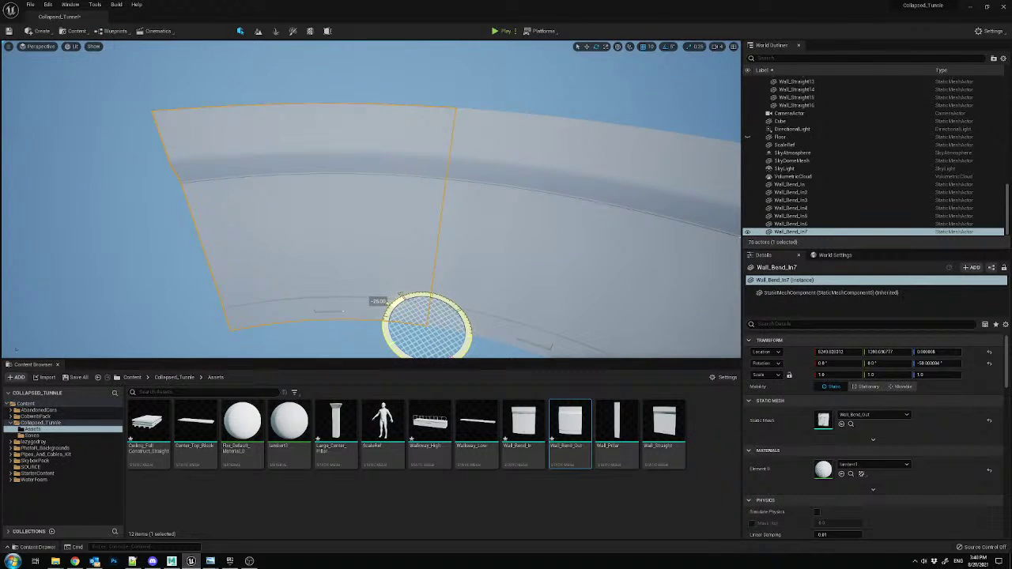
- Duplicate the straight wall Wall_Straight16 and rotate the copy to 90° around the vertical axis
click(486, 151)
right_drag(486, 151, 490, 158)
click(458, 212)
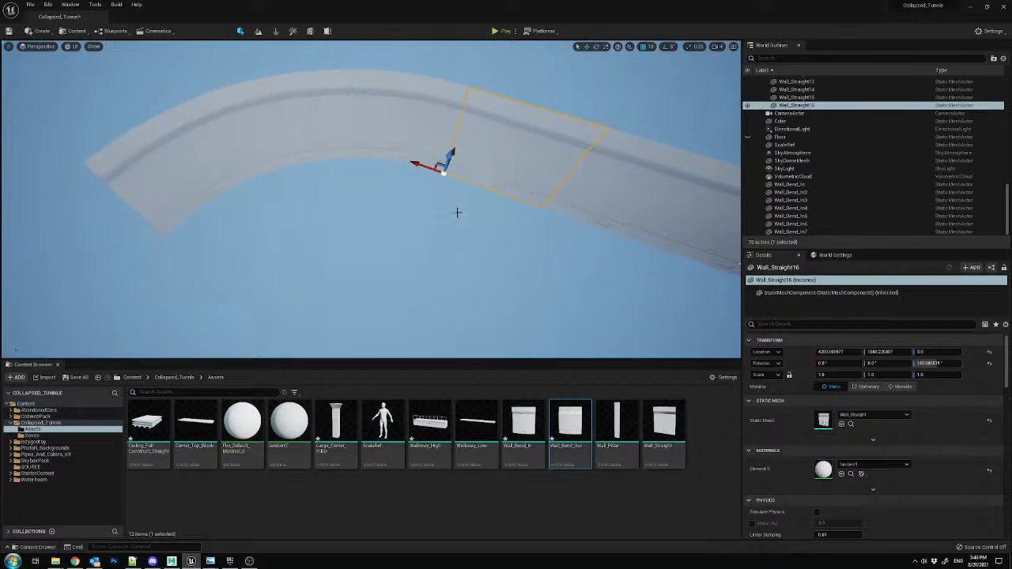
key(e)
alt+drag(464, 208, 408, 201)
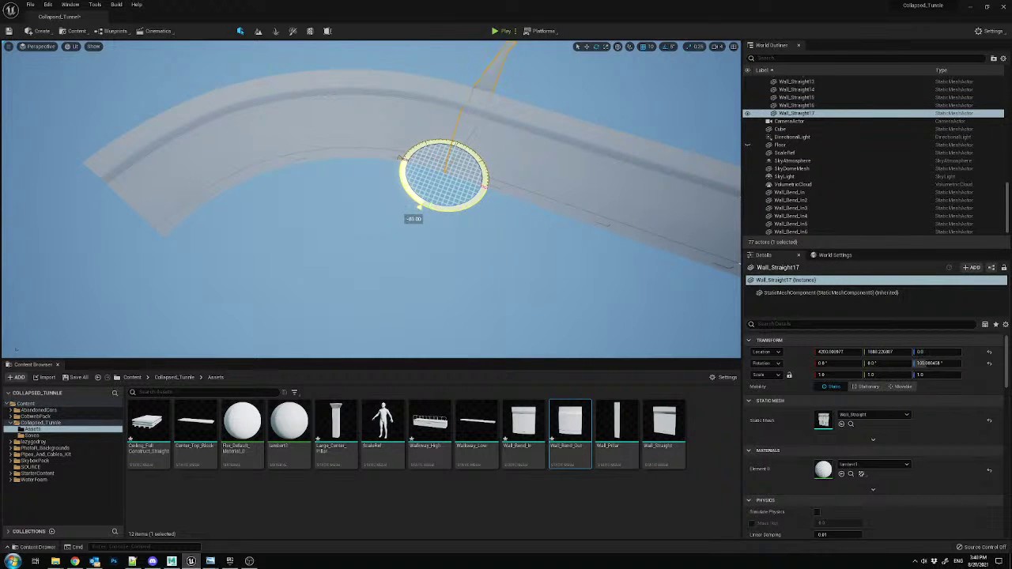
- Move the straight wall copy Wall_Straight17 out beyond the open end of the curve
right_drag(500, 201, 443, 174)
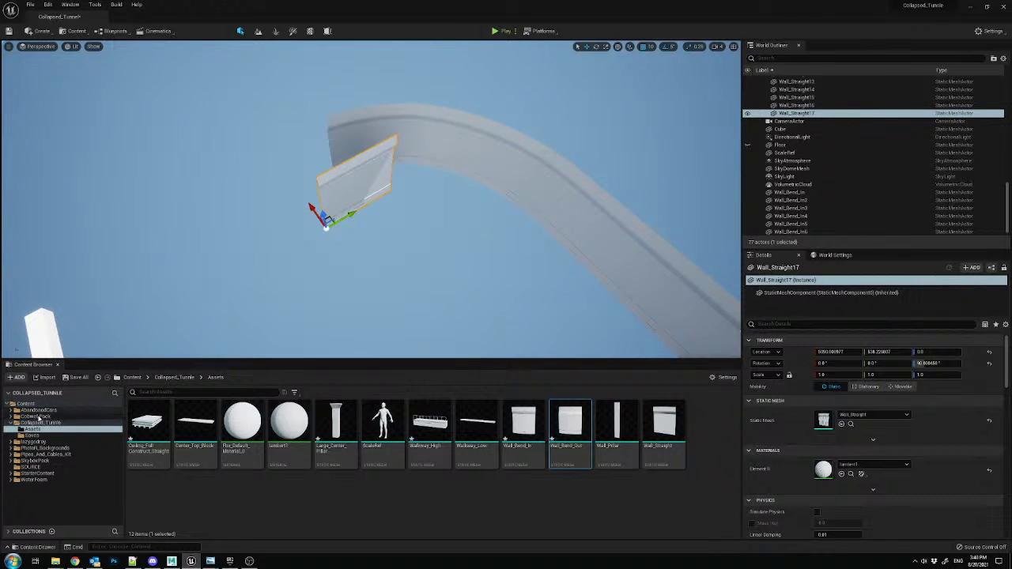
right_drag(429, 203, 307, 297)
drag(340, 294, 243, 239)
right_drag(428, 244, 397, 210)
drag(263, 247, 84, 238)
- Try to extend the curve with a copy of Wall_Bend_In7 snapped to its open end and rotated a further -25°
click(468, 197)
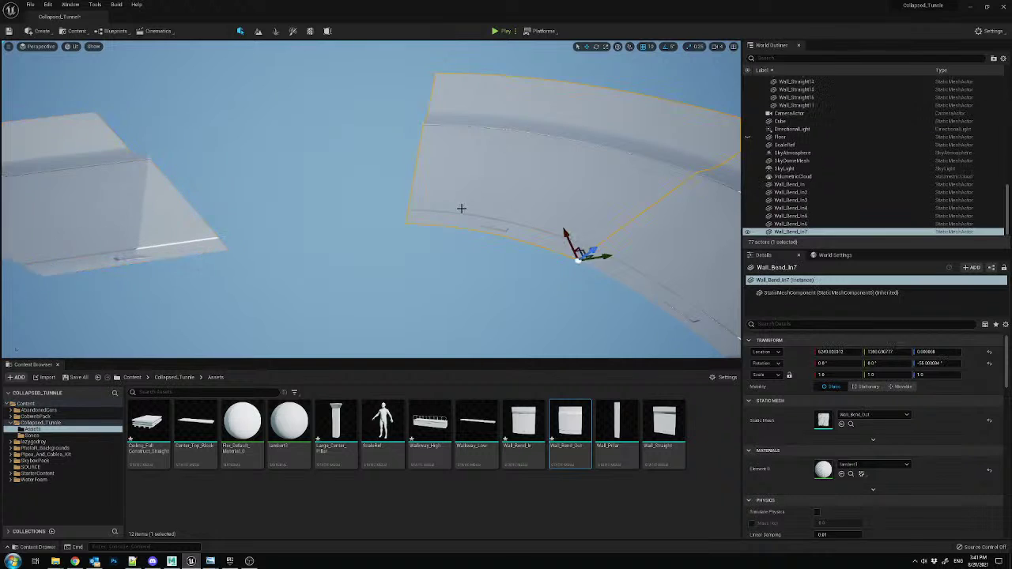
right_drag(468, 197, 512, 221)
drag(590, 231, 381, 219)
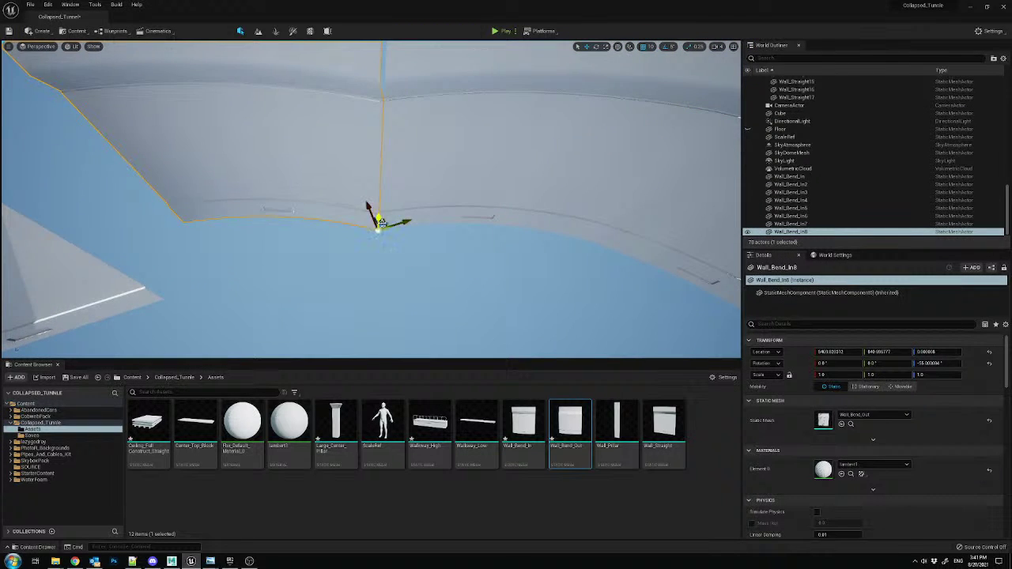
scroll(382, 219, up, 3)
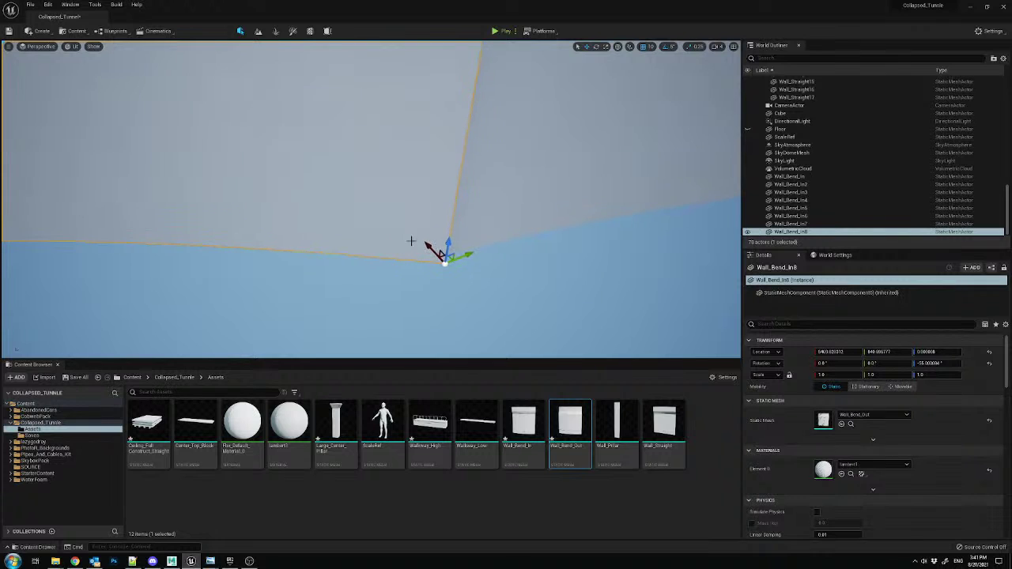
right_drag(419, 320, 437, 301)
key(e)
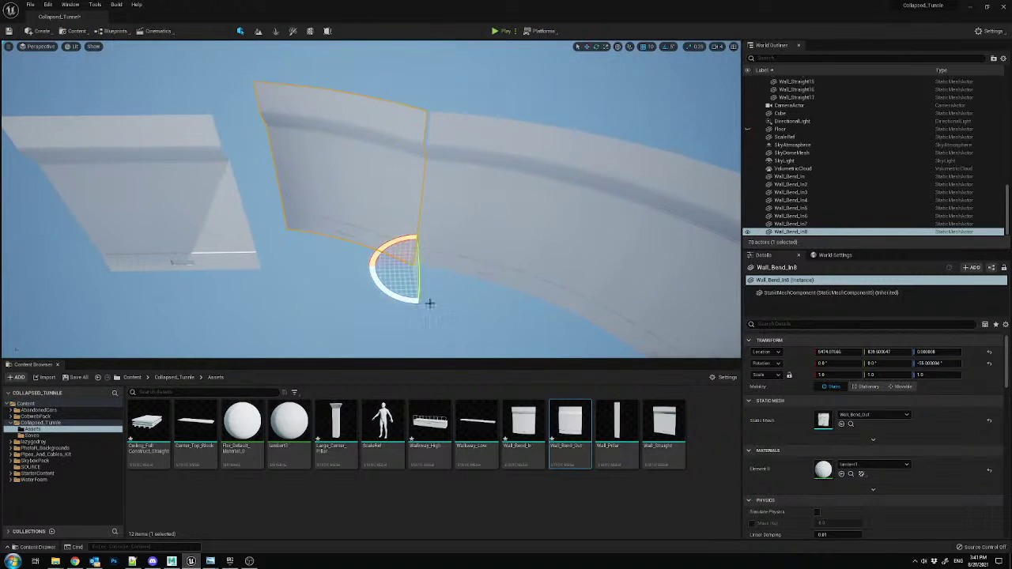
drag(401, 299, 419, 301)
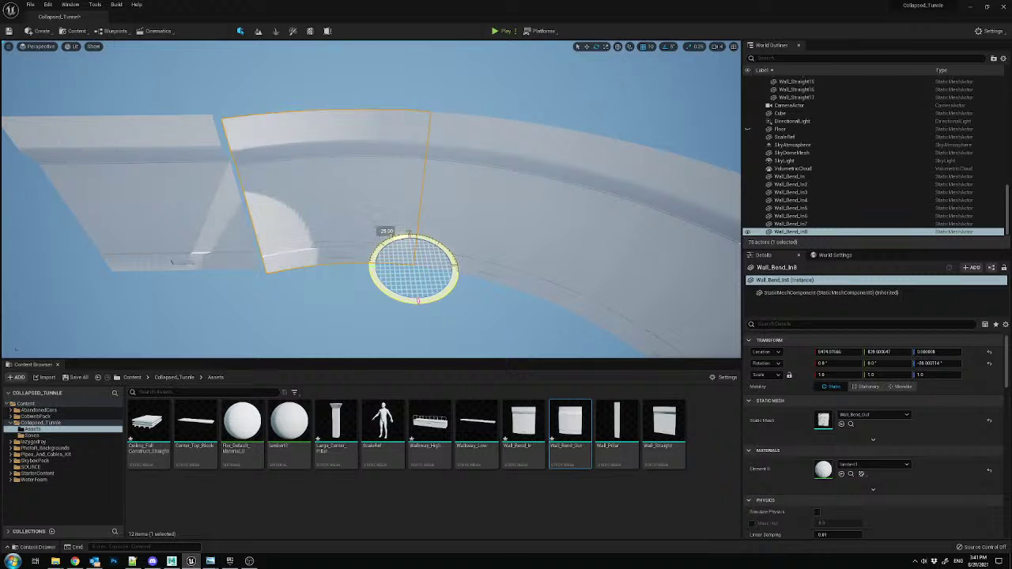
- Delete the extra bend wall Wall_Bend_In8 from the end of the curve
click(459, 245)
right_drag(458, 305, 436, 230)
click(431, 225)
key(Delete)
- Snap Wall_Straight17 to the curve's open end and slide it along Y by one wall length so it continues the curve
click(295, 203)
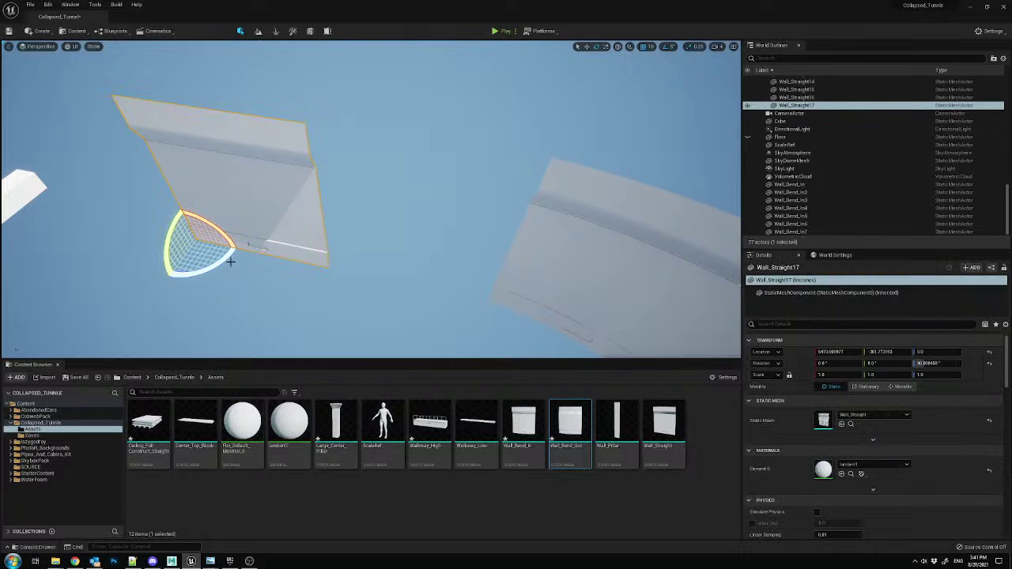
drag(211, 236, 345, 260)
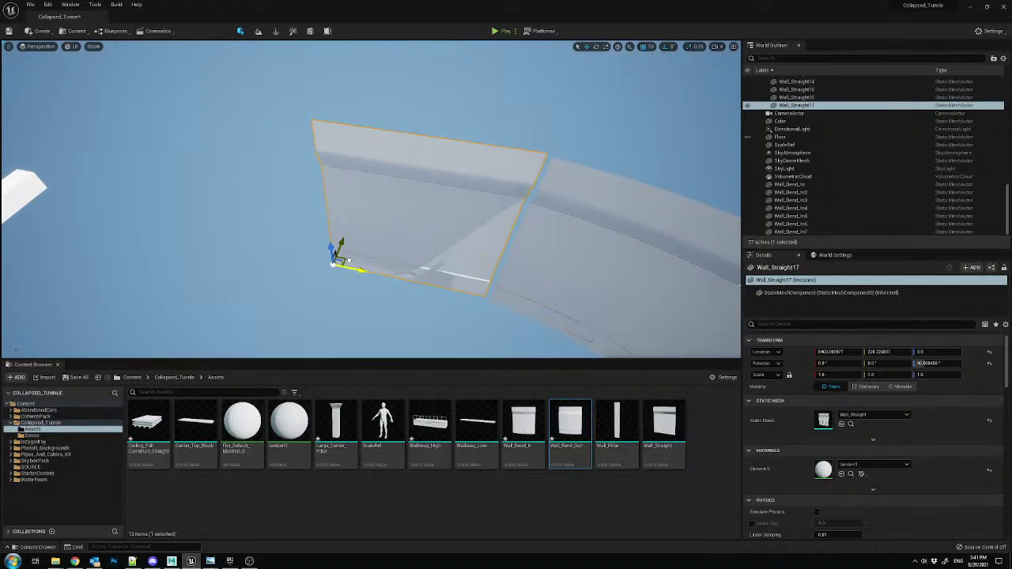
scroll(349, 262, up, 5)
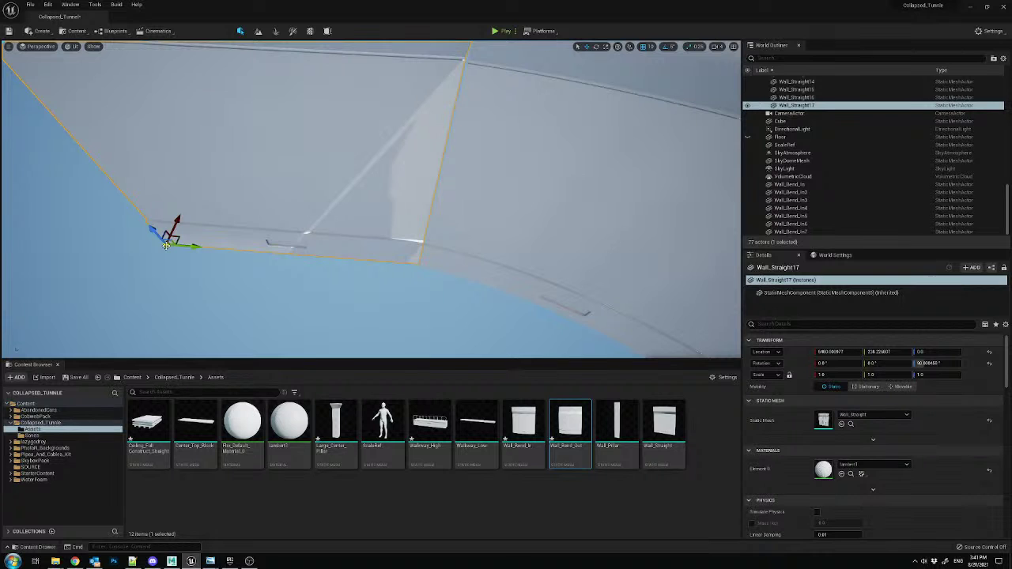
drag(375, 264, 434, 266)
right_drag(412, 268, 453, 275)
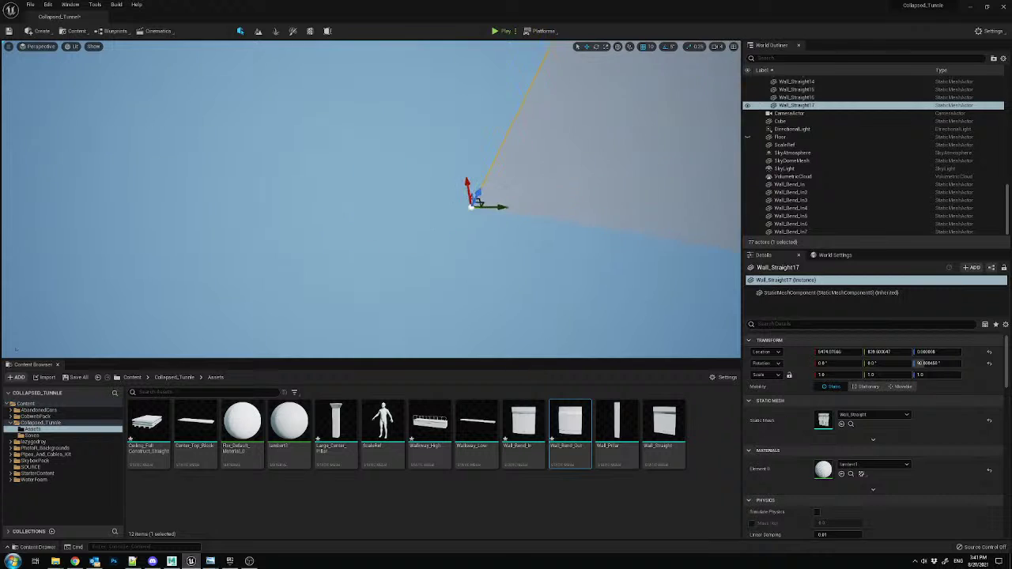
right_drag(433, 243, 411, 234)
scroll(434, 243, down, 4)
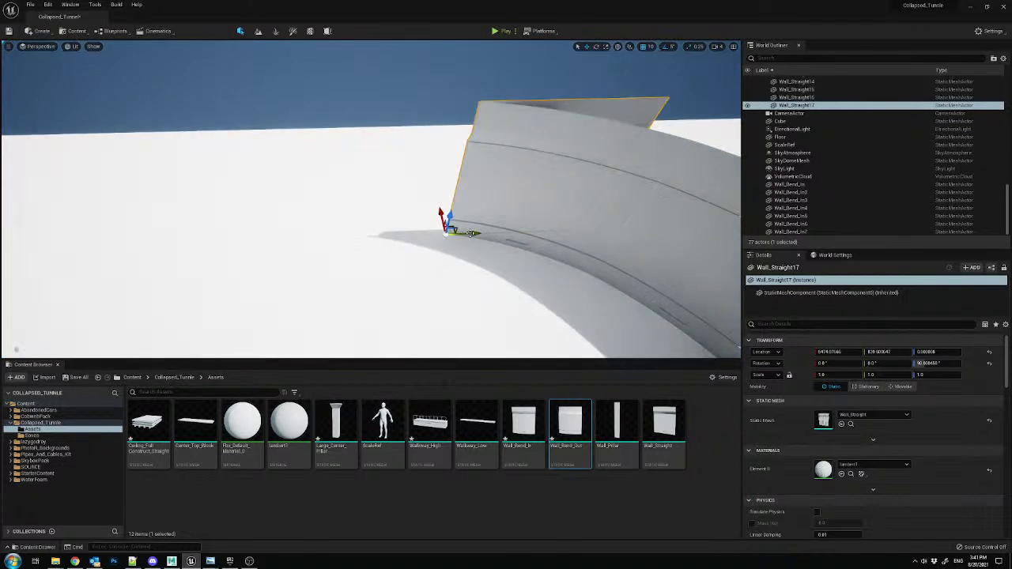
drag(473, 233, 335, 235)
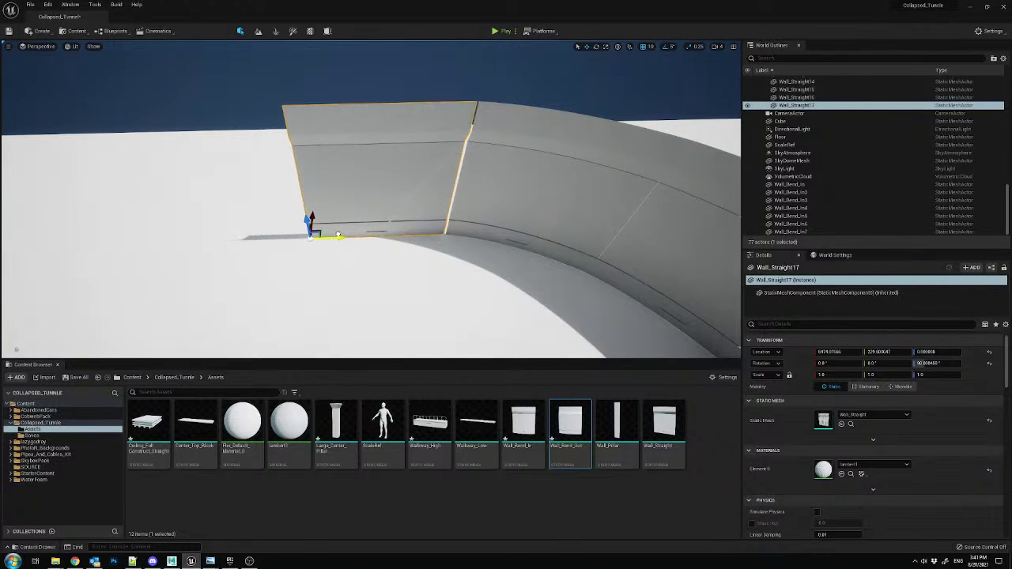
- Shift Wall_Straight17 about 50 units along X to line it up with the end of the curved wall
click(477, 83)
right_drag(478, 83, 421, 207)
click(421, 207)
key(f)
key(e)
right_drag(374, 301, 399, 187)
click(375, 240)
click(325, 225)
click(551, 86)
click(366, 180)
key(w)
drag(155, 267, 171, 258)
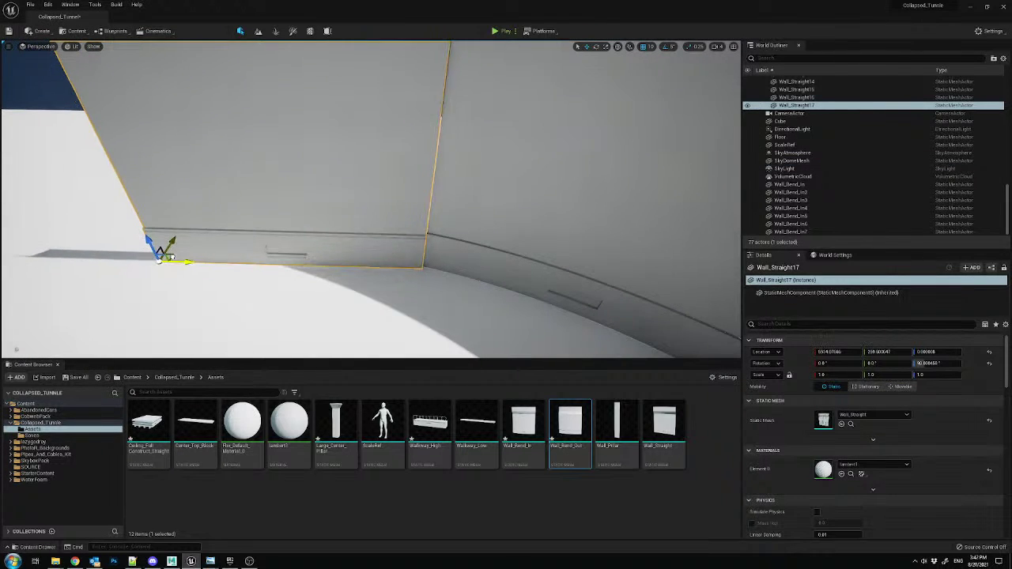
- Slide Wall_Straight17 along Y to about -140, leaving a gap for another bend wall
right_drag(190, 258, 214, 253)
right_drag(254, 309, 260, 317)
drag(271, 311, 138, 319)
- Duplicate Wall_Bend_In7 and move the copy into the gap before the straight wall
click(448, 223)
right_drag(449, 226, 514, 237)
alt+drag(550, 293, 551, 291)
mouse_move(483, 282)
right_down()
mouse_move(499, 255)
mouse_move(569, 245)
mouse_move(502, 274)
right_up()
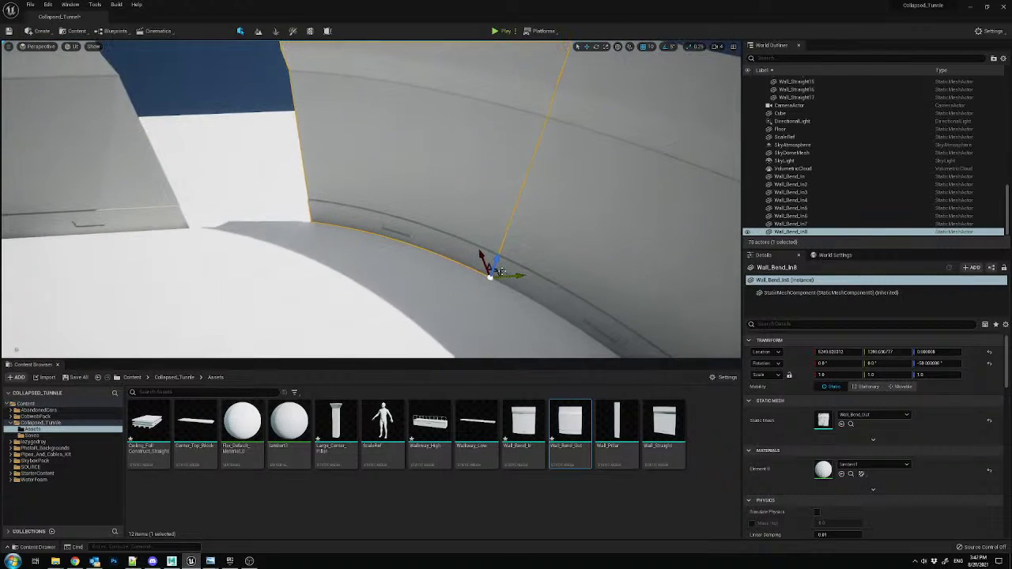
drag(498, 270, 316, 212)
- Check the Main_Reference.jpg concept art and rotate Wall_Bend_In8 to fit its edge against the preceding bend wall
drag(1011, 87, 910, 1)
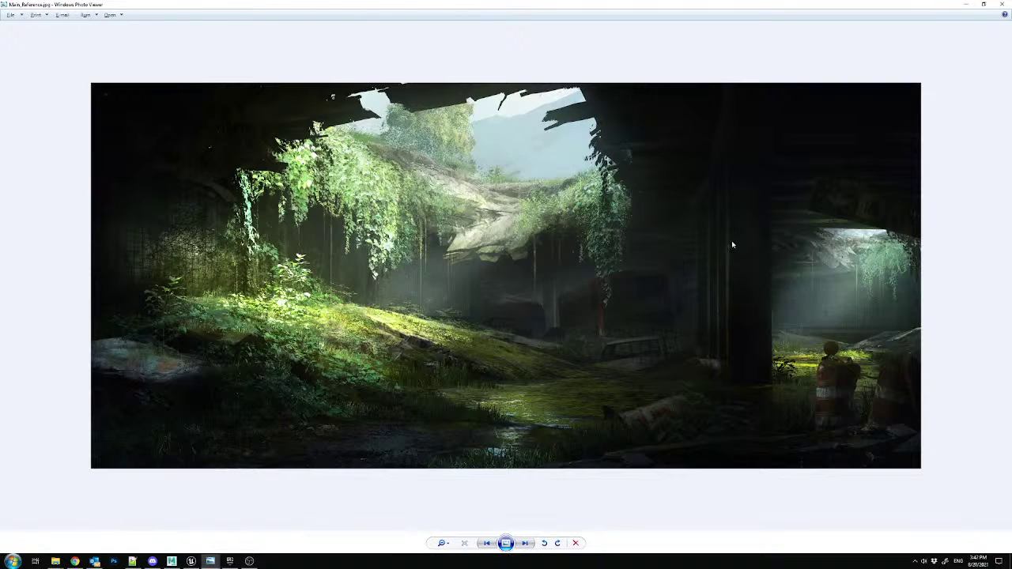
drag(689, 4, 1011, 79)
right_drag(486, 149, 428, 147)
key(e)
drag(409, 290, 427, 280)
key(w)
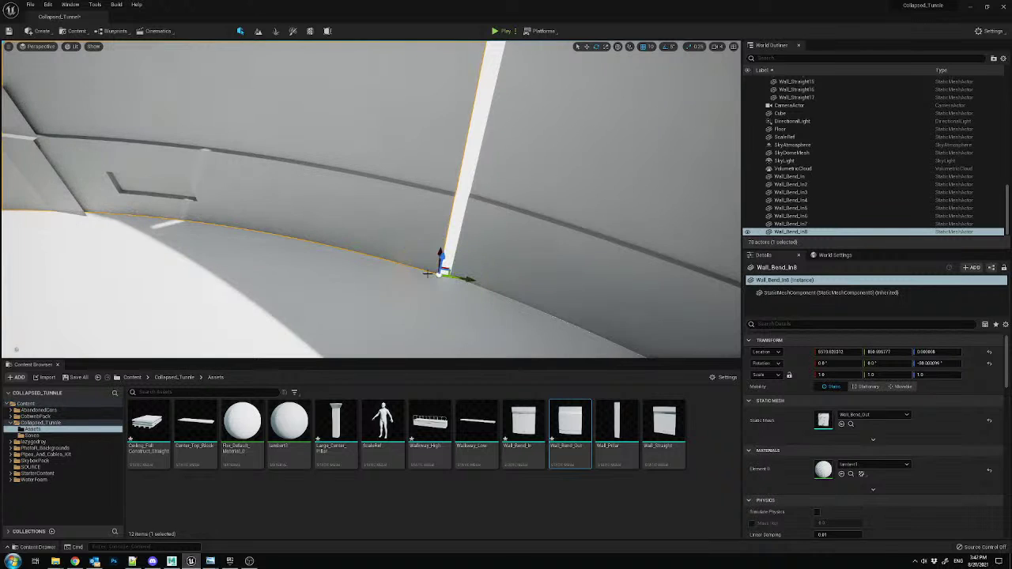
right_drag(458, 271, 433, 284)
mouse_move(368, 348)
mouse_down()
mouse_move(360, 343)
mouse_move(368, 349)
mouse_up()
right_drag(368, 349, 390, 204)
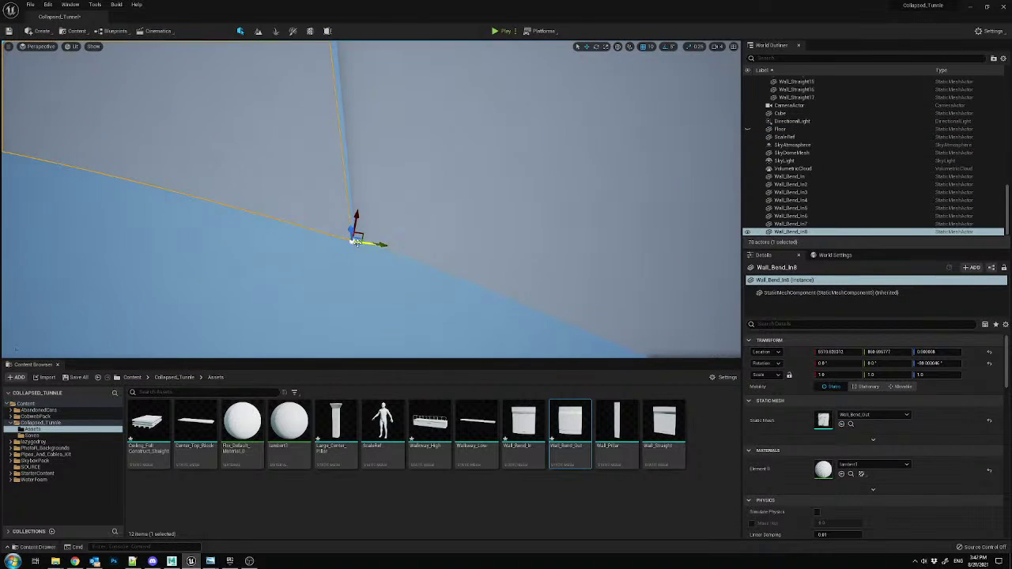
- Inspect the whole curve and undo the addition of the extra bend wall Wall_Bend_In8
right_drag(390, 204, 418, 90)
click(418, 91)
key(f)
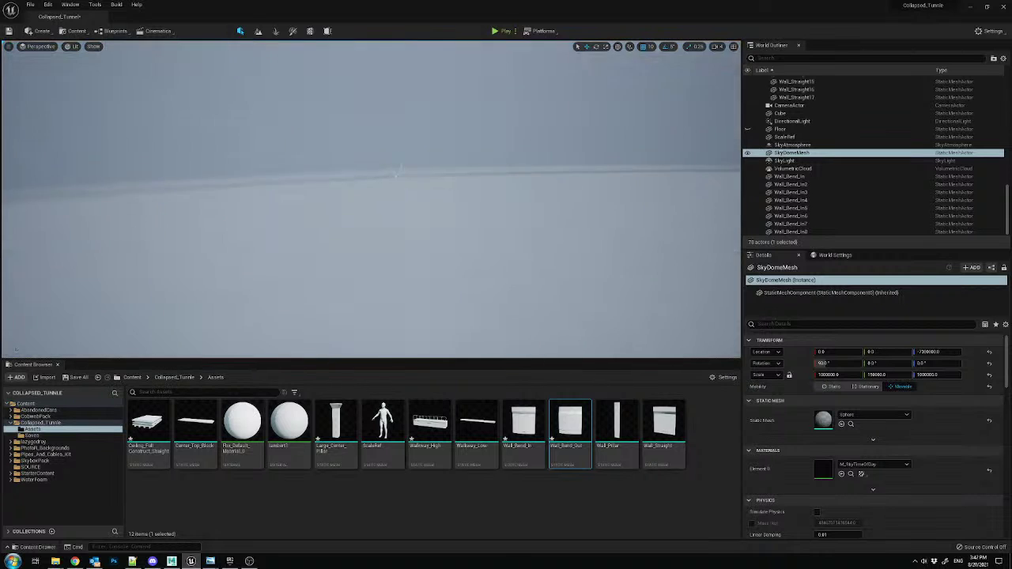
right_drag(467, 158, 427, 163)
click(466, 159)
click(353, 155)
right_drag(353, 156, 578, 114)
key(ctrl+z)
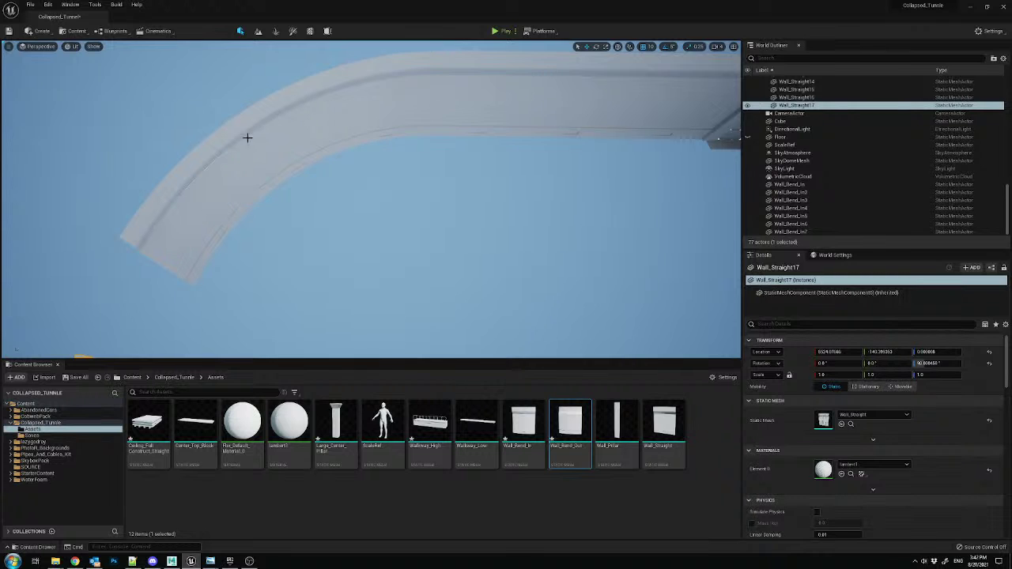
- Move Wall_Straight17 back along Y to the bottom corner at the curve's open end
right_drag(355, 183, 308, 211)
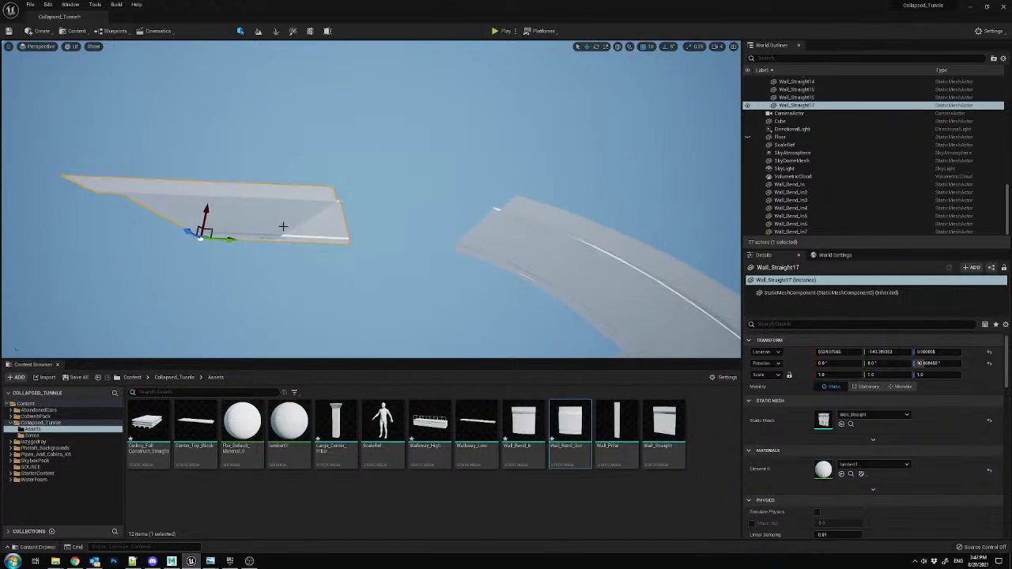
drag(210, 232, 440, 246)
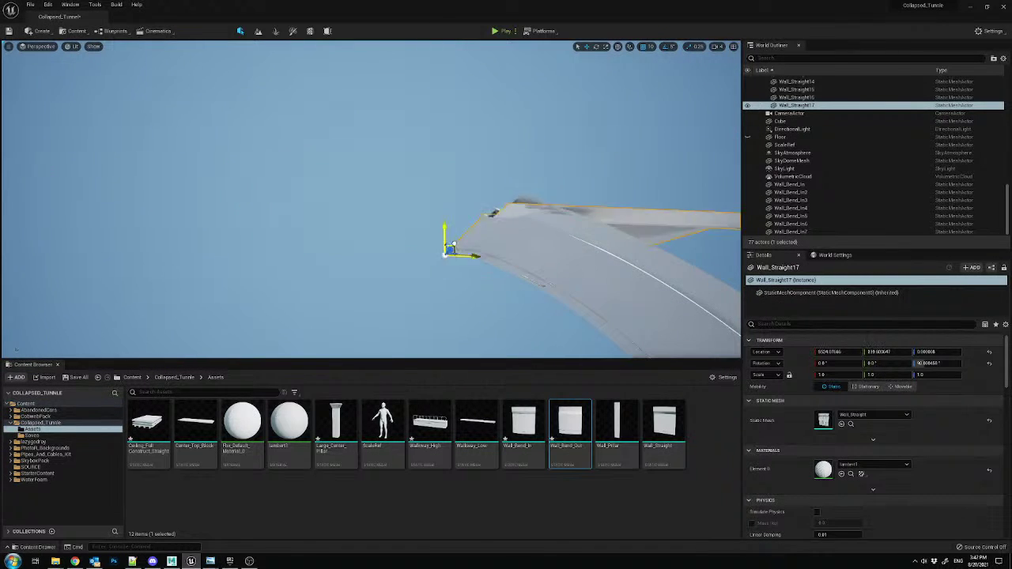
right_drag(457, 250, 397, 305)
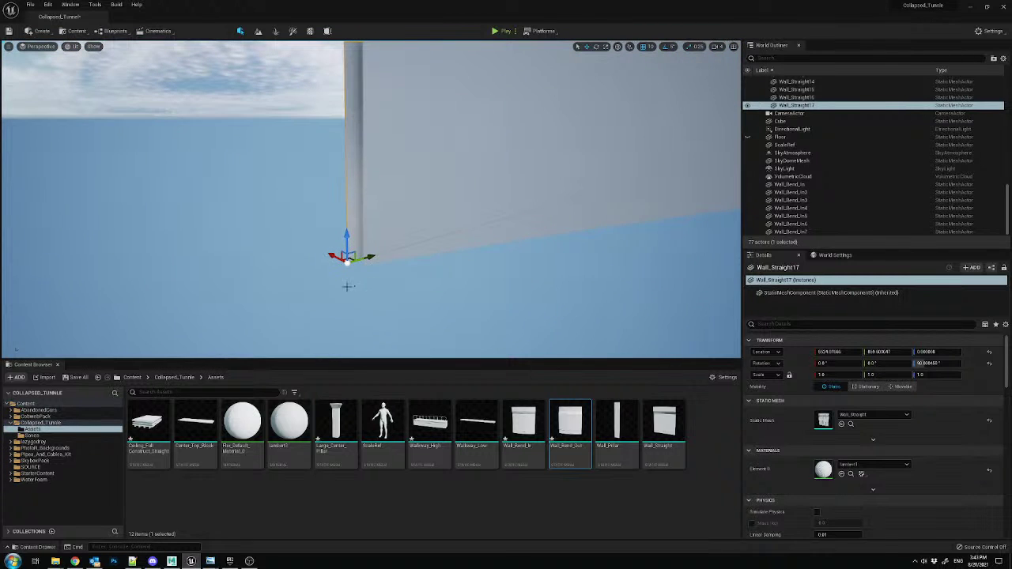
- Move the selected straight wall piece so it lines up with the end of the curved wall section
right_drag(417, 258, 395, 273)
drag(412, 278, 223, 299)
right_drag(231, 295, 210, 293)
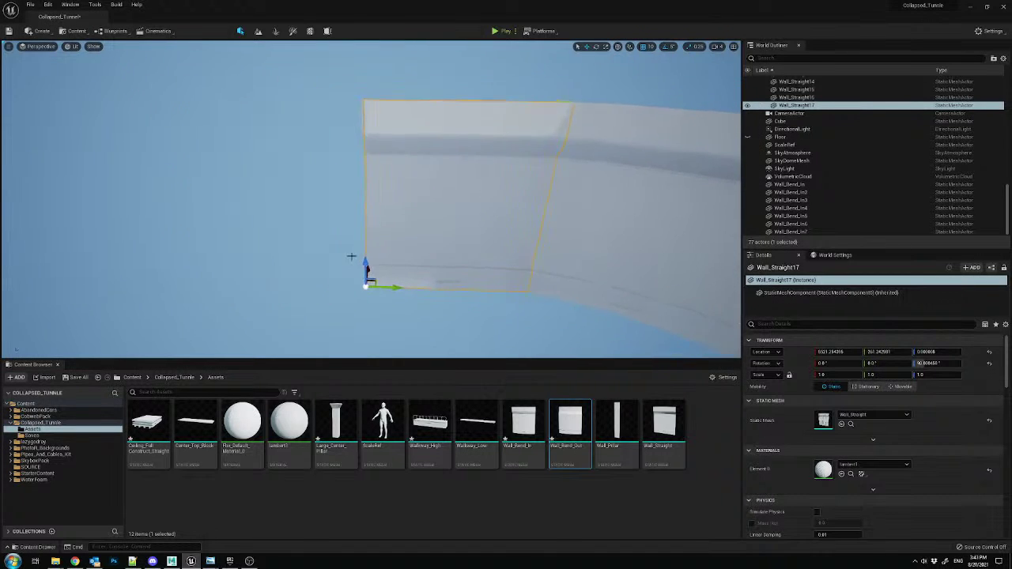
- Extend the straight wall run with three copies of the selected wall piece placed end to end
alt+drag(405, 277, 260, 267)
right_drag(259, 266, 229, 270)
alt+drag(360, 288, 247, 269)
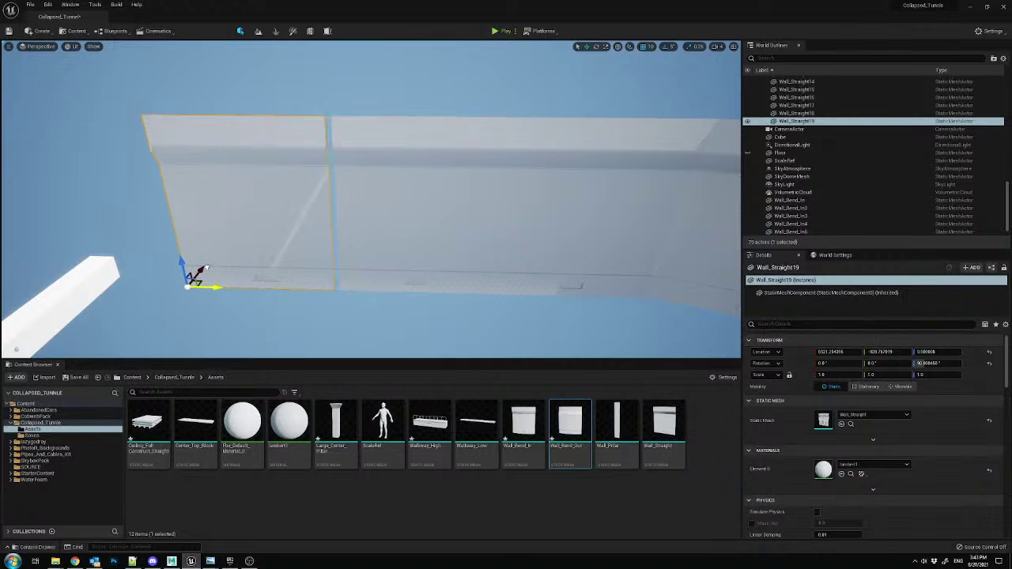
right_drag(212, 268, 205, 269)
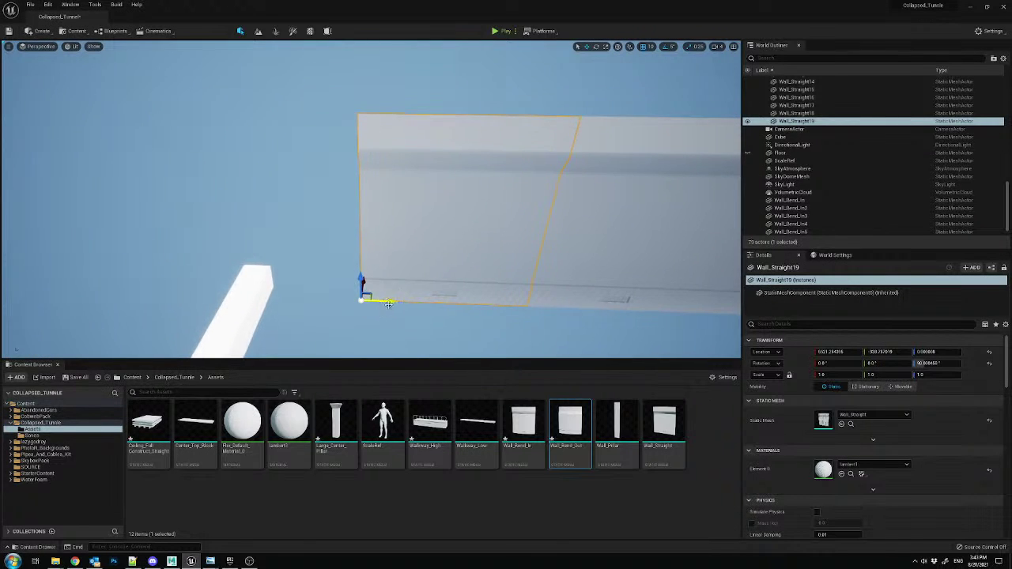
alt+drag(372, 291, 190, 273)
- Delete the unneeded piece near the tunnel wall and select the wall pillar where the low walkway ends
right_drag(191, 273, 543, 228)
click(266, 240)
key(Delete)
click(407, 217)
click(543, 228)
right_drag(350, 176, 348, 178)
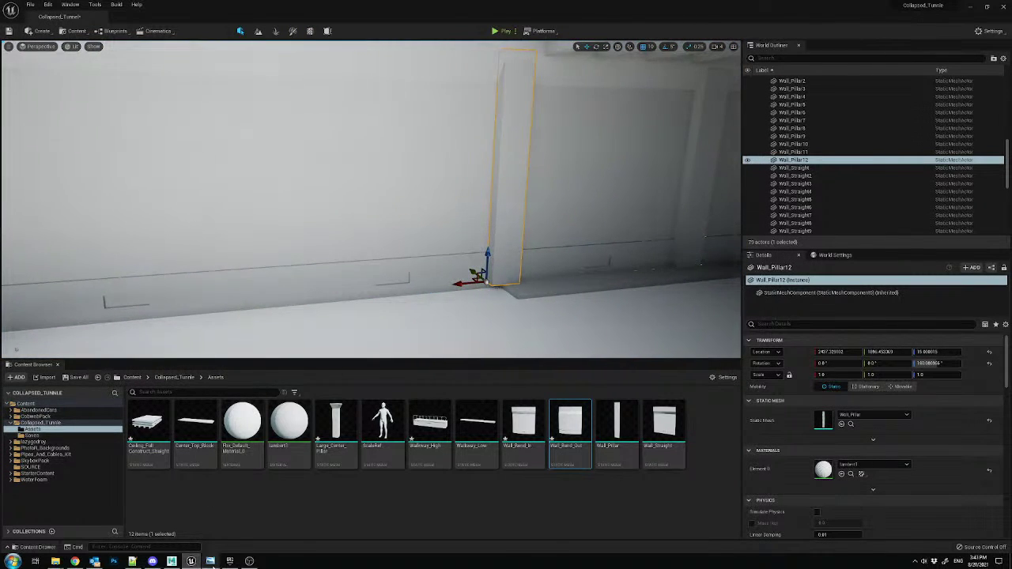
- Examine the bent wall in Maya and the Main_Reference.jpg image, and inspect the walkway end beside the pillar in Unreal Engine
click(172, 561)
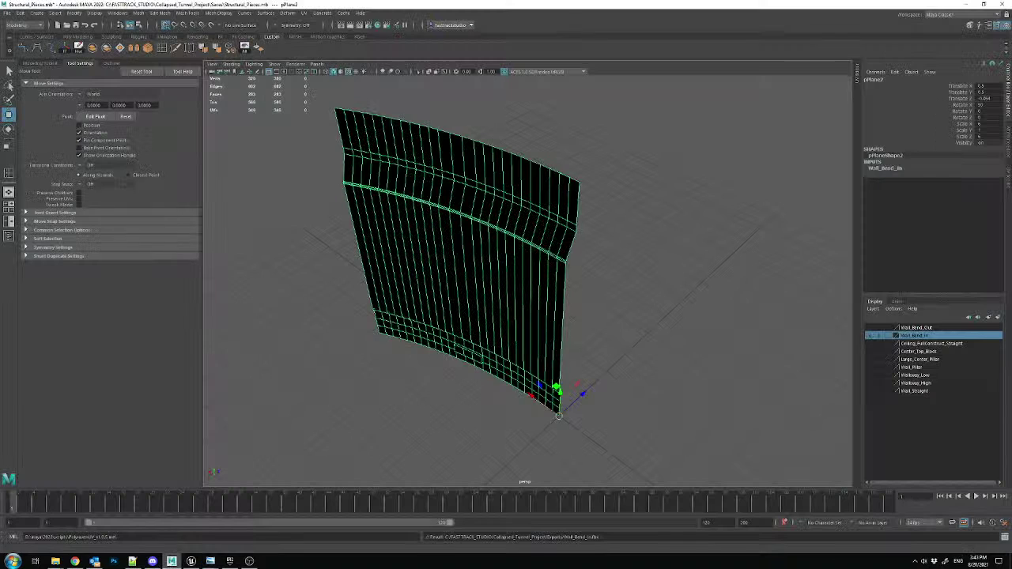
click(624, 379)
alt+drag(628, 387, 516, 394)
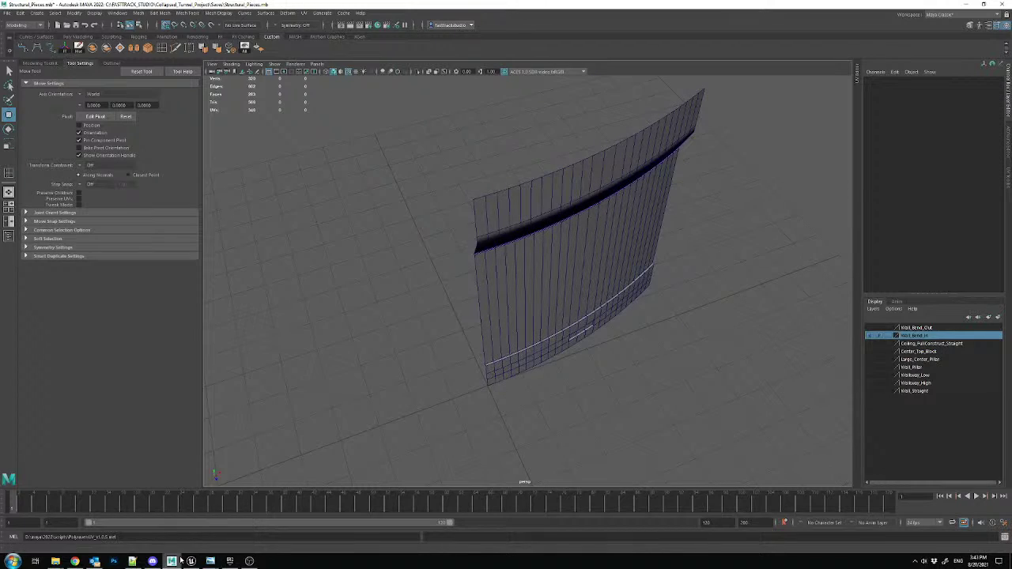
click(191, 562)
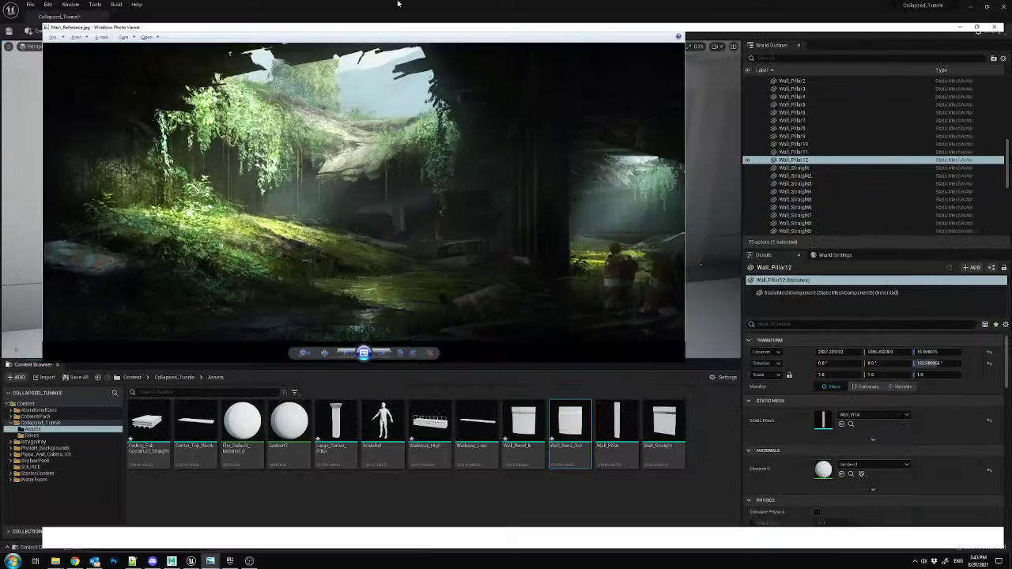
click(210, 562)
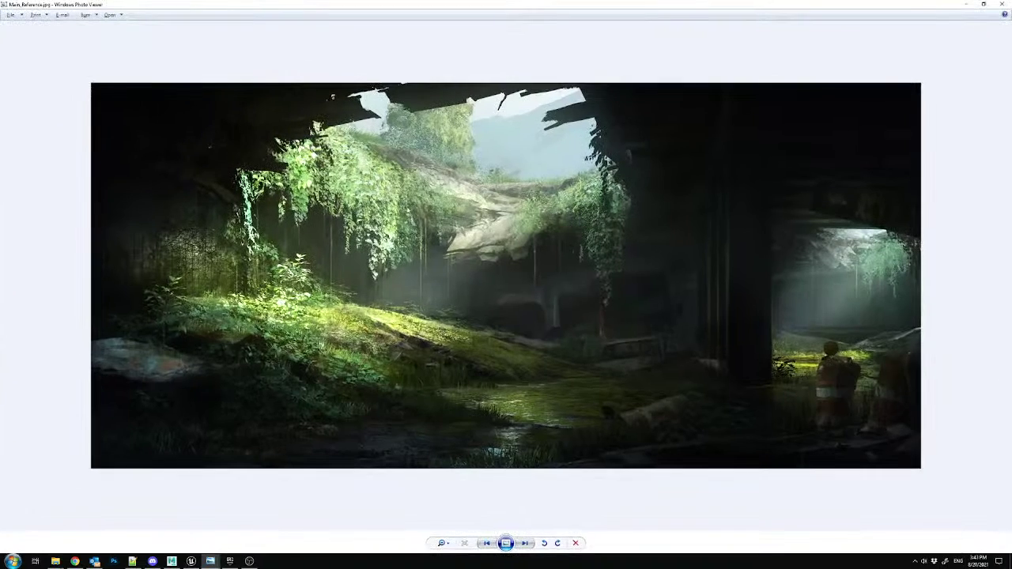
scroll(474, 351, up, 1)
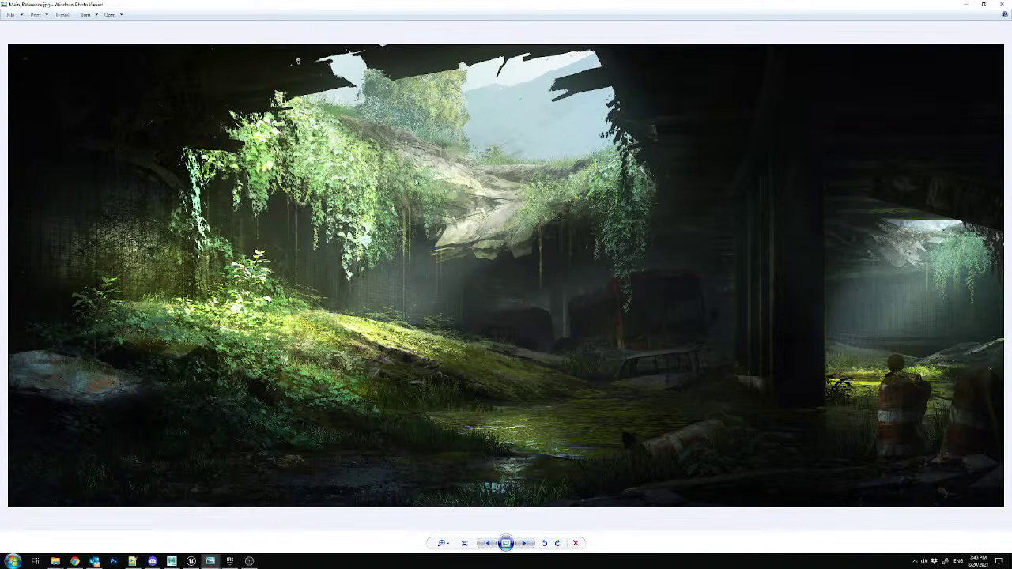
key(alt+Tab)
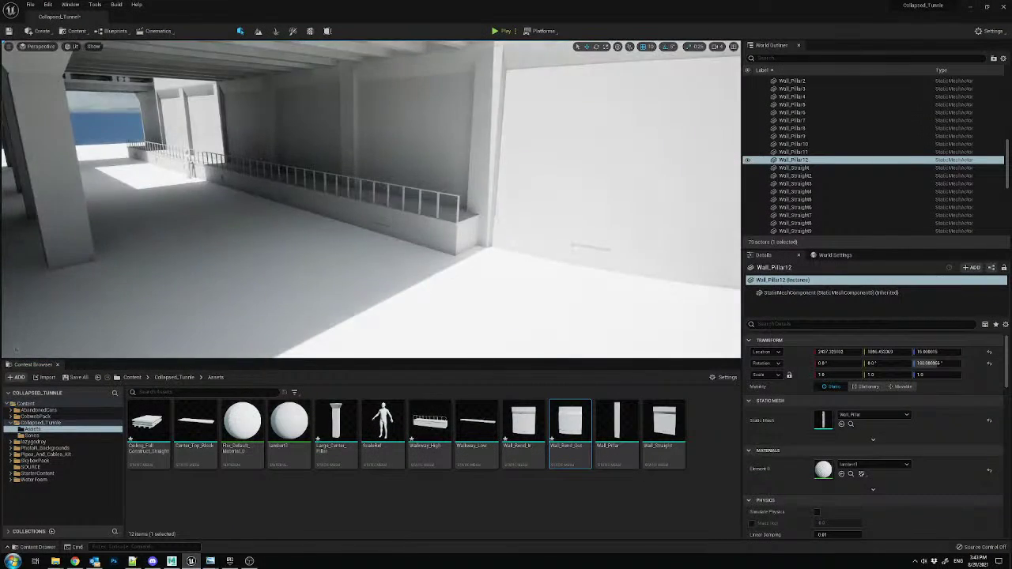
right_drag(371, 200, 277, 291)
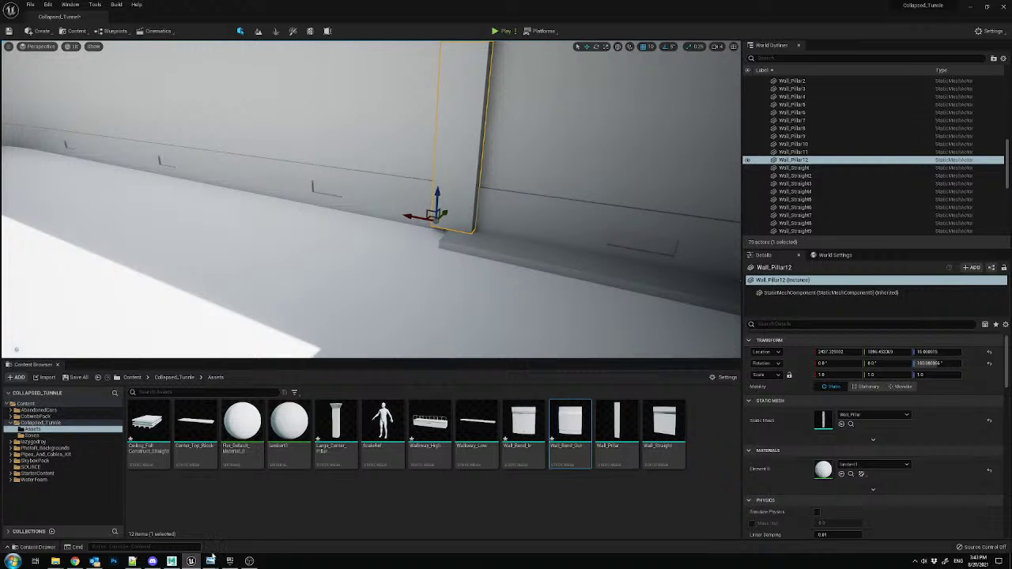
- Switch to Maya, show the Walkway_Low layer alongside the Wall_Bend_In wall, and select the low walkway slab
click(172, 562)
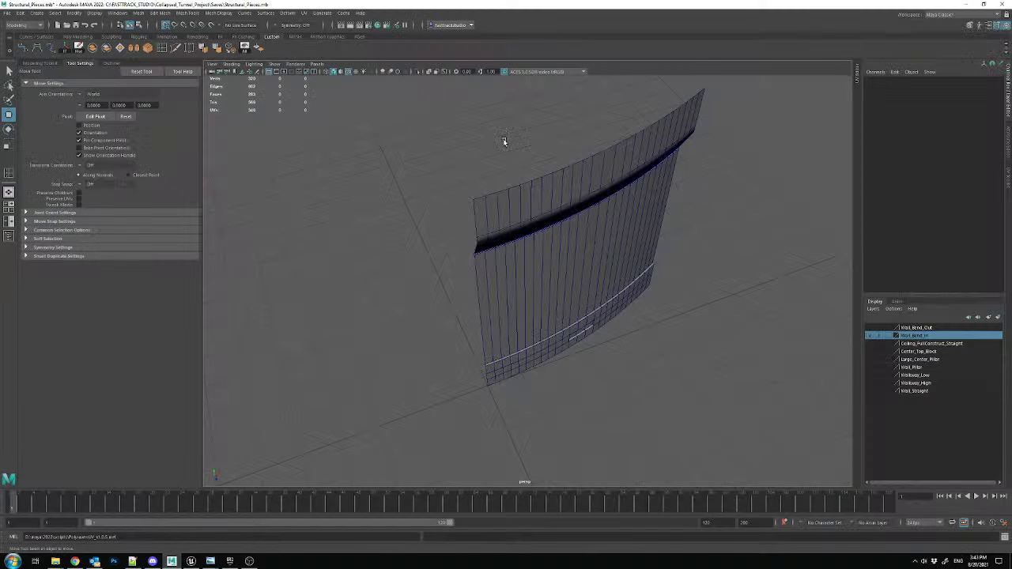
click(594, 300)
mouse_move(594, 300)
alt+mouse_down()
mouse_move(664, 350)
mouse_move(615, 299)
alt+mouse_up()
key(5)
click(735, 297)
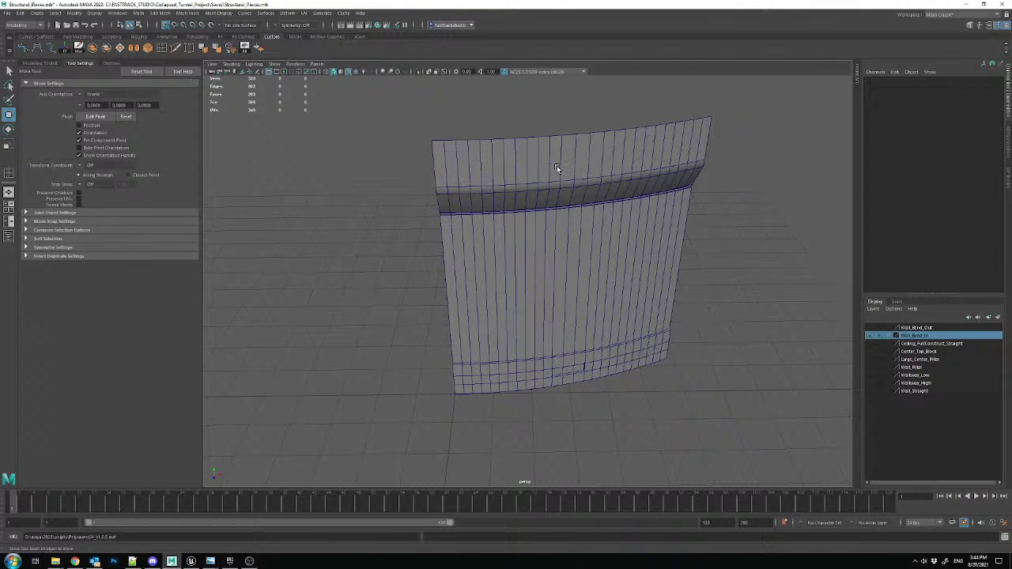
click(870, 337)
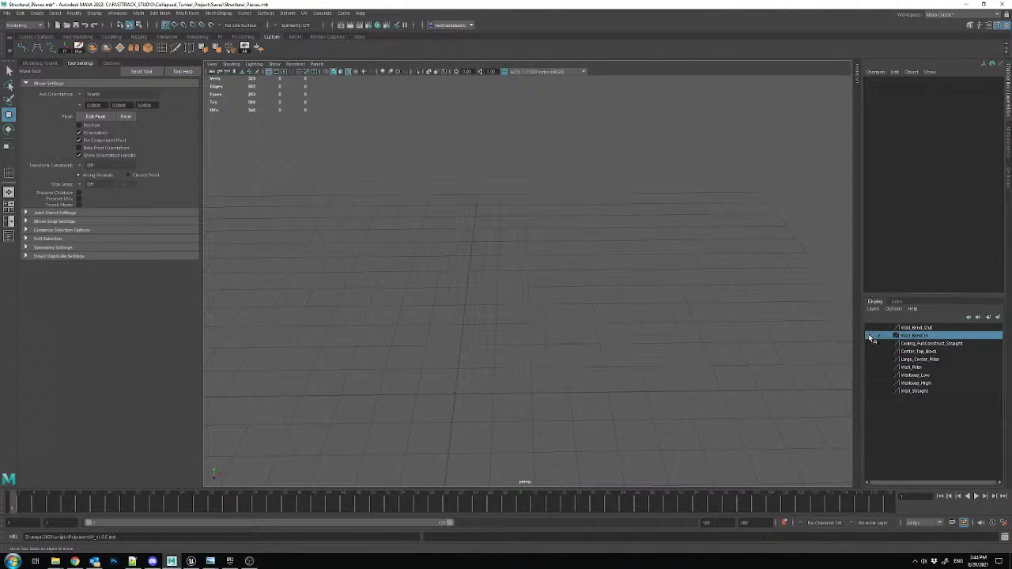
click(870, 336)
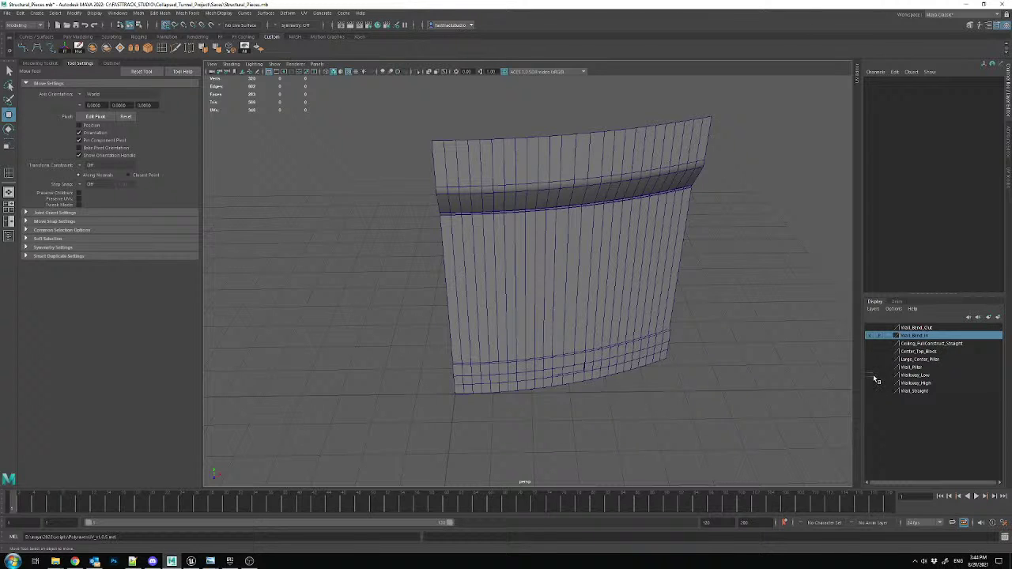
click(871, 375)
click(641, 410)
alt+middle_drag(651, 445, 602, 387)
scroll(602, 387, up, 4)
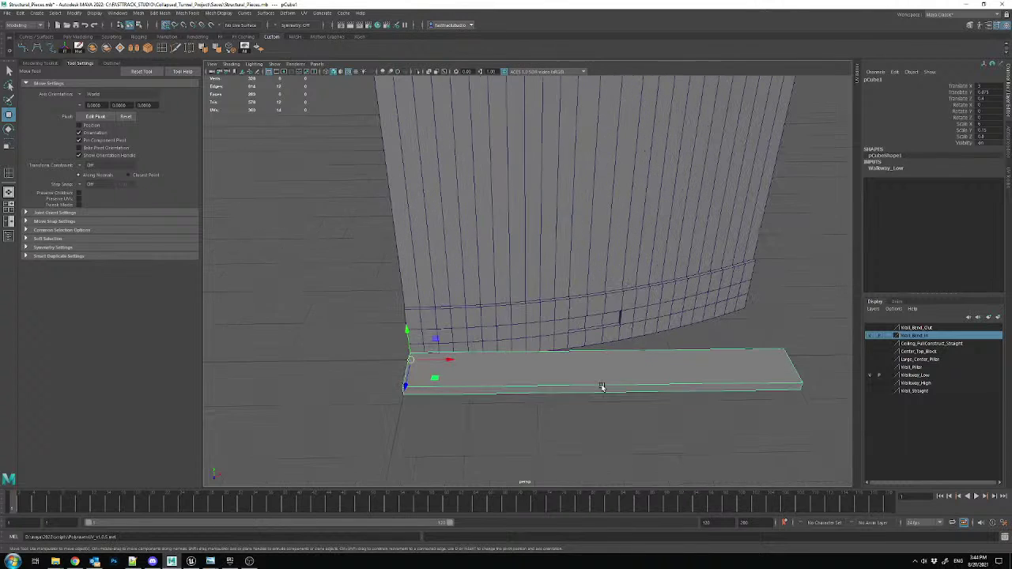
- Duplicate the low walkway slab and assign the copy to a new display layer named Walkway_Bend_In
key(ctrl+d)
click(997, 317)
right_click(913, 333)
click(942, 346)
double_click(914, 329)
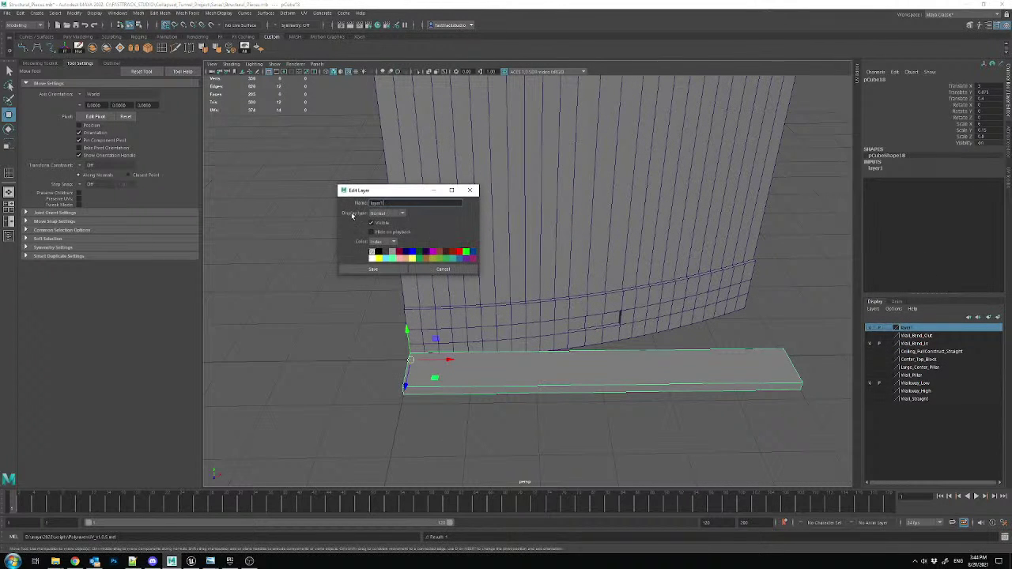
text(Walkway_Bend_In)
click(373, 269)
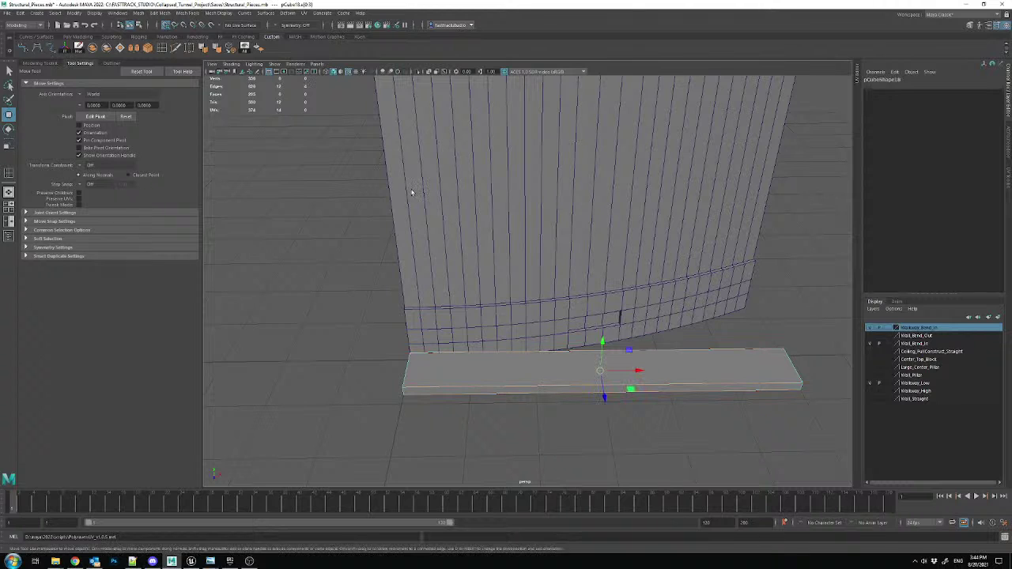
- Divide the copied walkway slab crosswise along its length with the Connect tool set to 20 segments
click(148, 48)
double_click(101, 94)
text(10)
key(Return)
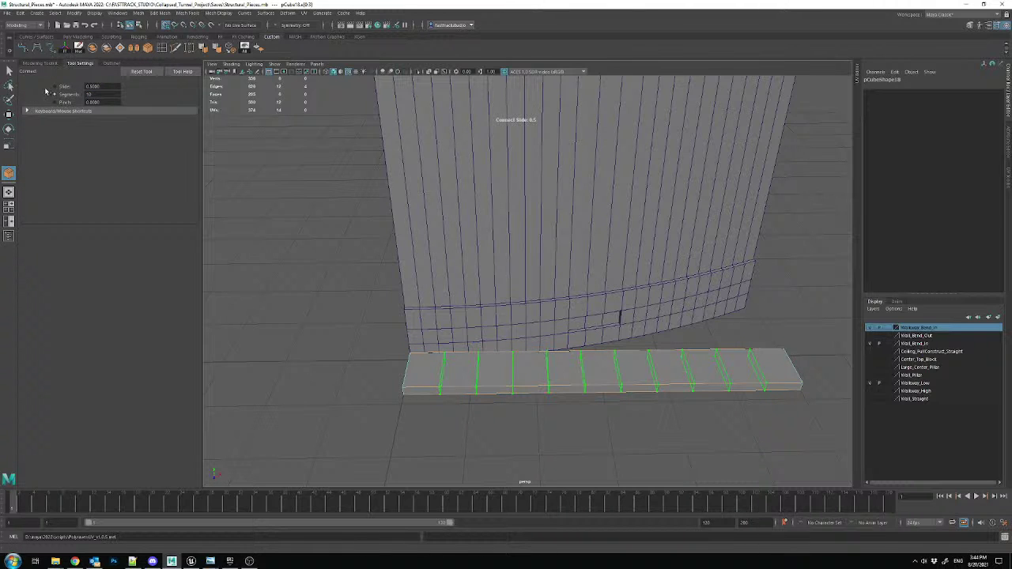
double_click(101, 94)
text(20)
key(Return)
key(w)
right_drag(491, 343, 530, 334)
key(alt+shift+d)
- Hide the original Walkway_Low layer and delete the construction history of the subdivided walkway slab
alt+drag(527, 362, 538, 416)
alt+middle_drag(538, 416, 533, 348)
click(533, 346)
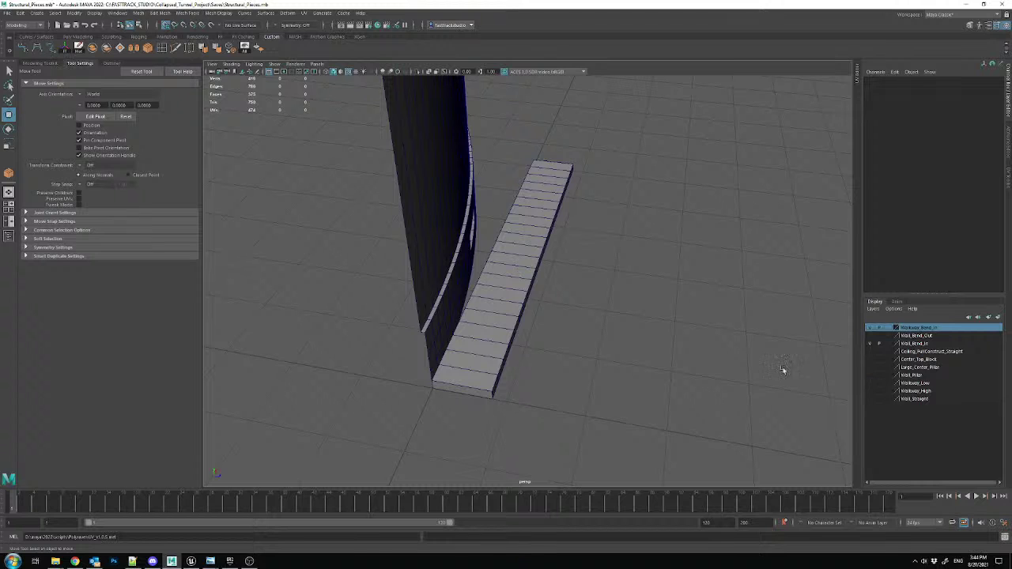
click(482, 306)
alt+right_drag(483, 305, 578, 336)
alt+drag(578, 335, 545, 331)
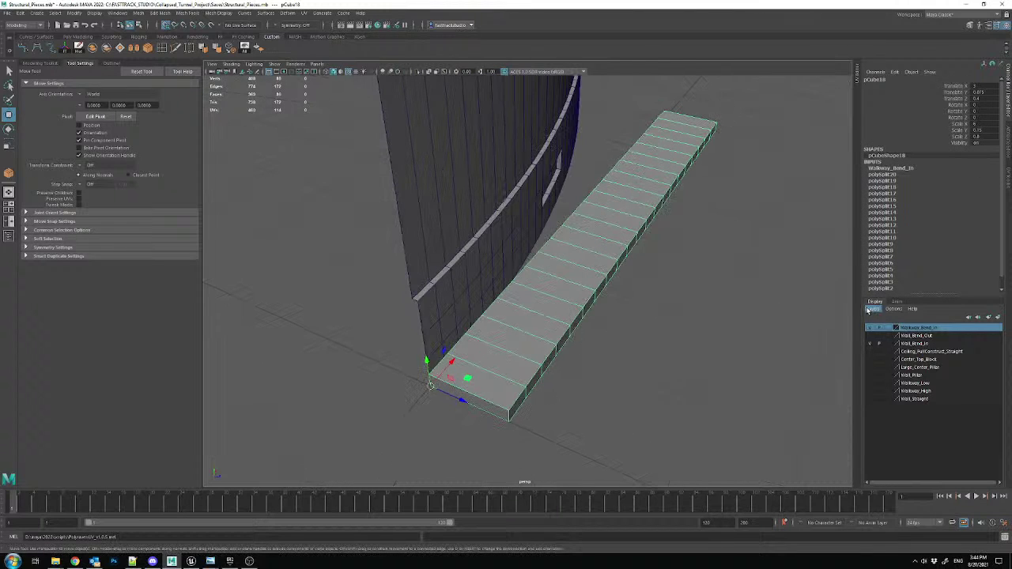
click(871, 344)
click(871, 344)
click(871, 328)
click(871, 329)
click(82, 50)
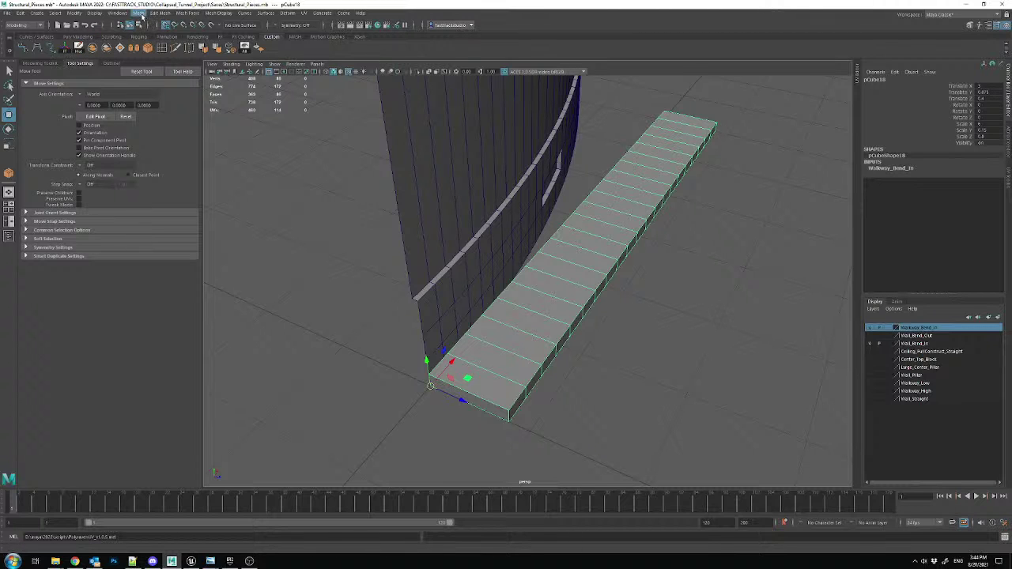
click(139, 13)
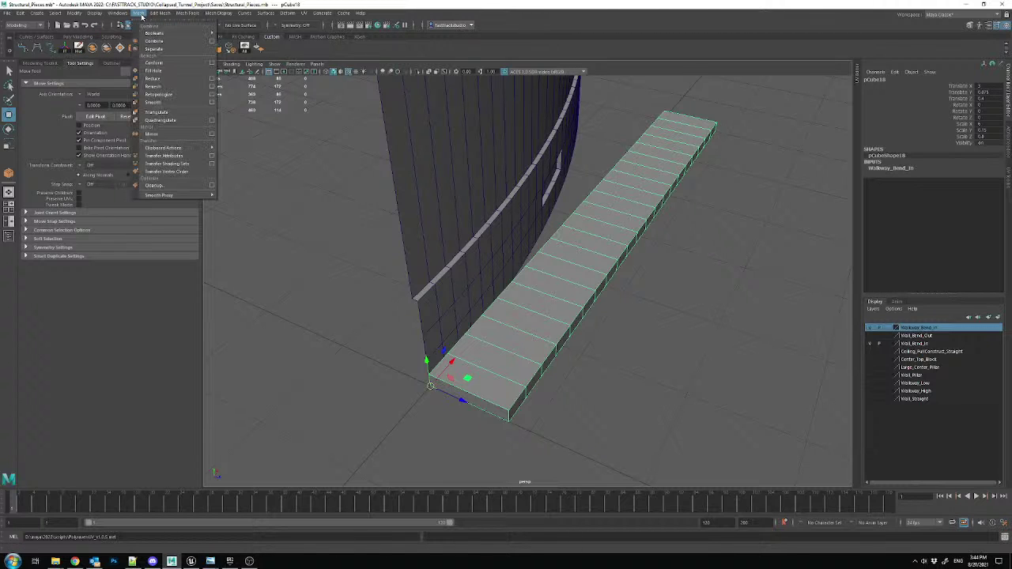
mouse_move(221, 14)
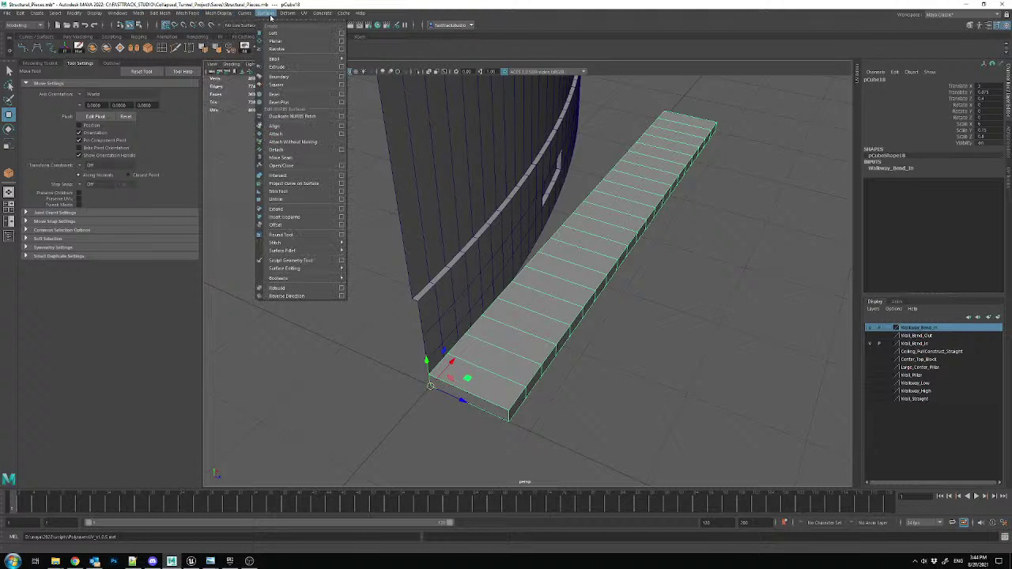
click(289, 14)
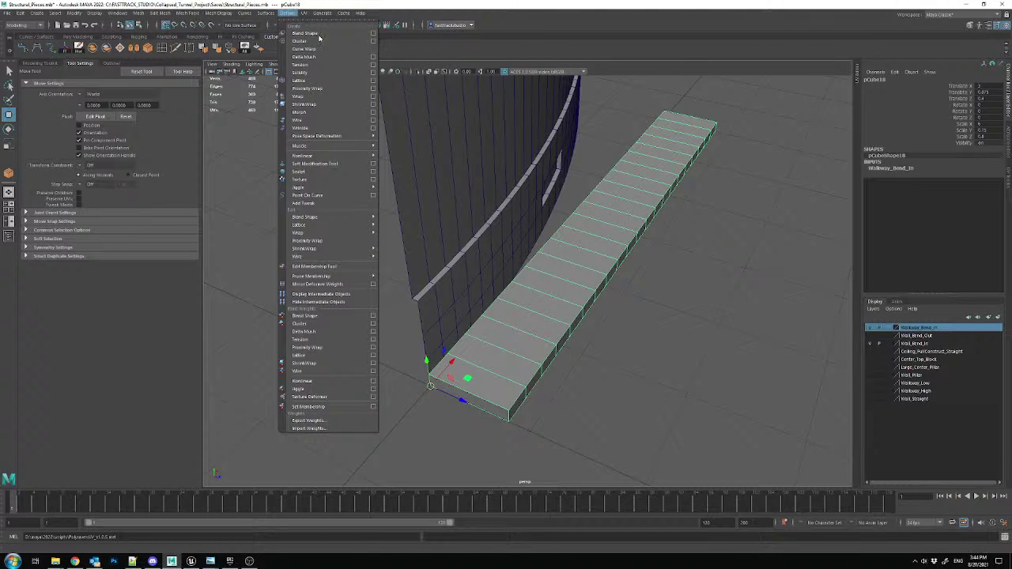
click(579, 106)
click(621, 189)
- Compare the walkway slab's position against the Wall_Bend_Out wall and the Wall_Bend_In wall
alt+drag(622, 189, 557, 187)
click(871, 344)
click(870, 336)
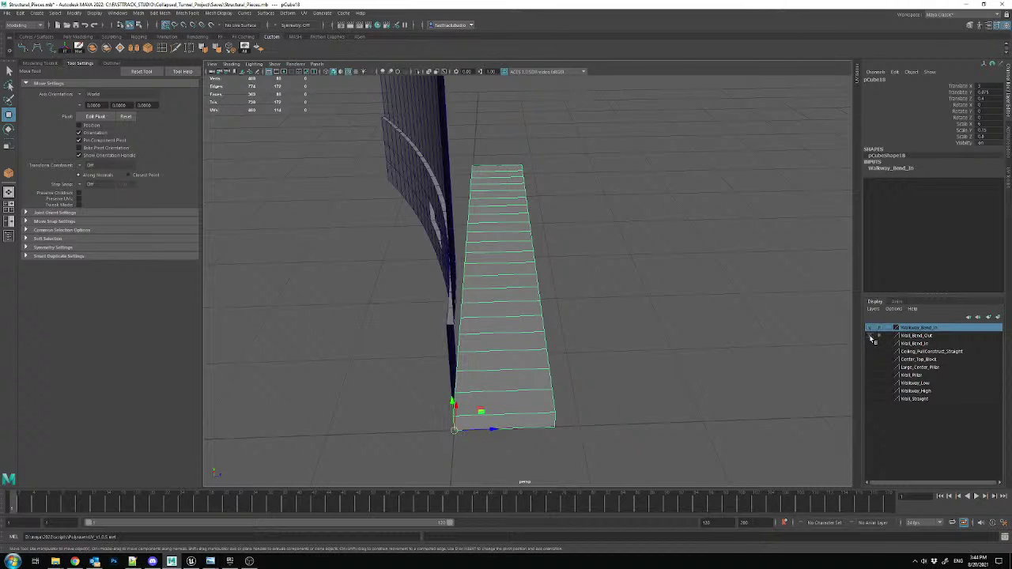
click(872, 337)
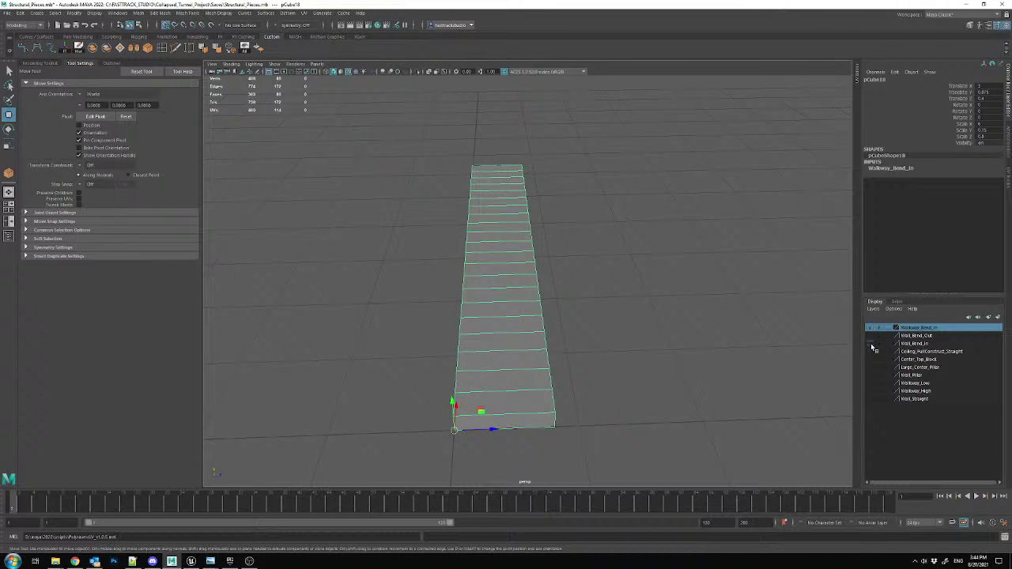
click(871, 344)
alt+drag(674, 305, 501, 282)
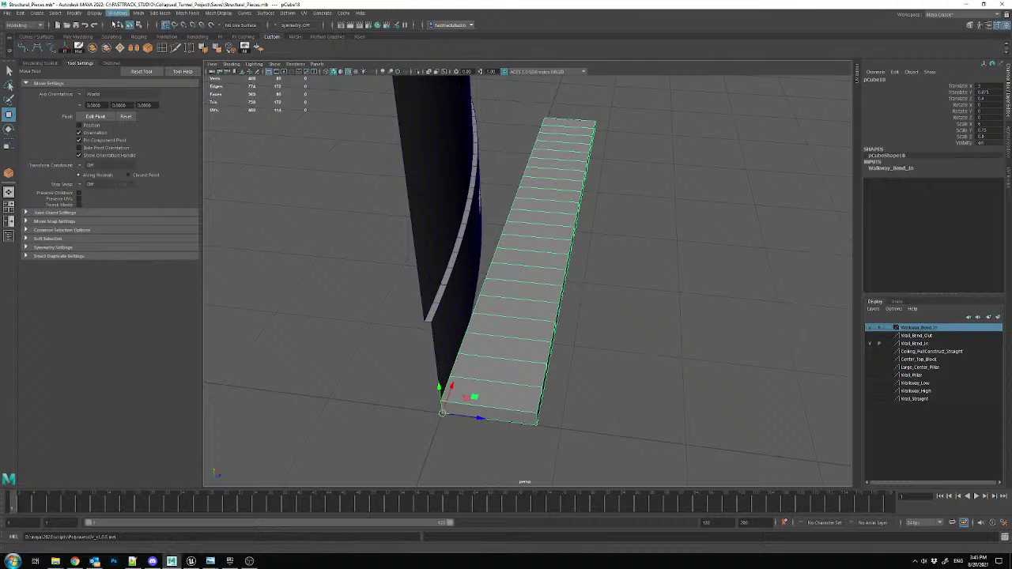
- Apply a nonlinear Bend deformer to the subdivided walkway slab with a curvature of 15
click(287, 14)
mouse_move(348, 156)
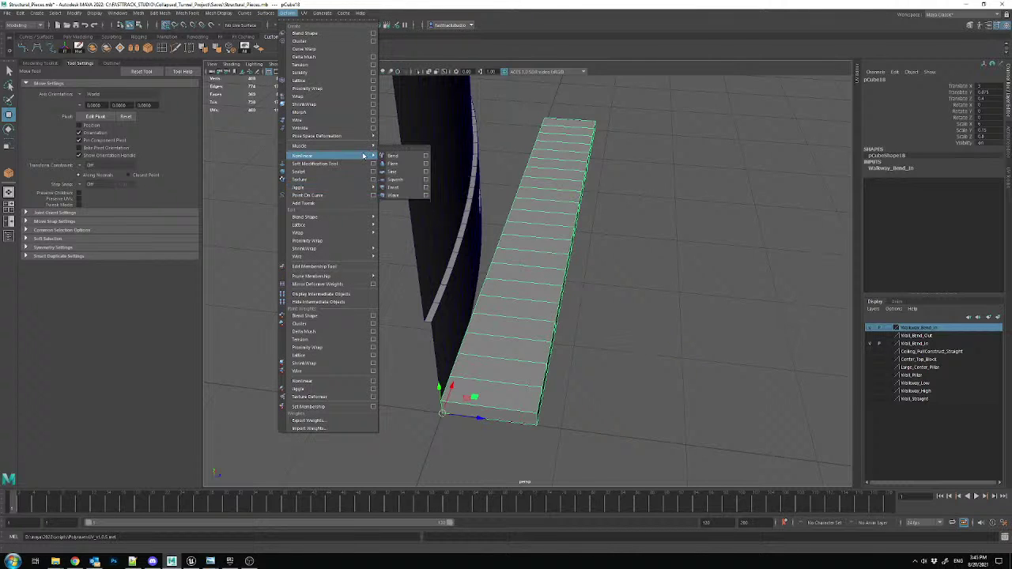
click(402, 156)
click(987, 189)
text(15)
key(Return)
- Rotate the bend handle so the walkway curves horizontally with the wall, and move the handle to the origin
alt+drag(864, 202, 540, 287)
key(e)
alt+drag(473, 372, 565, 451)
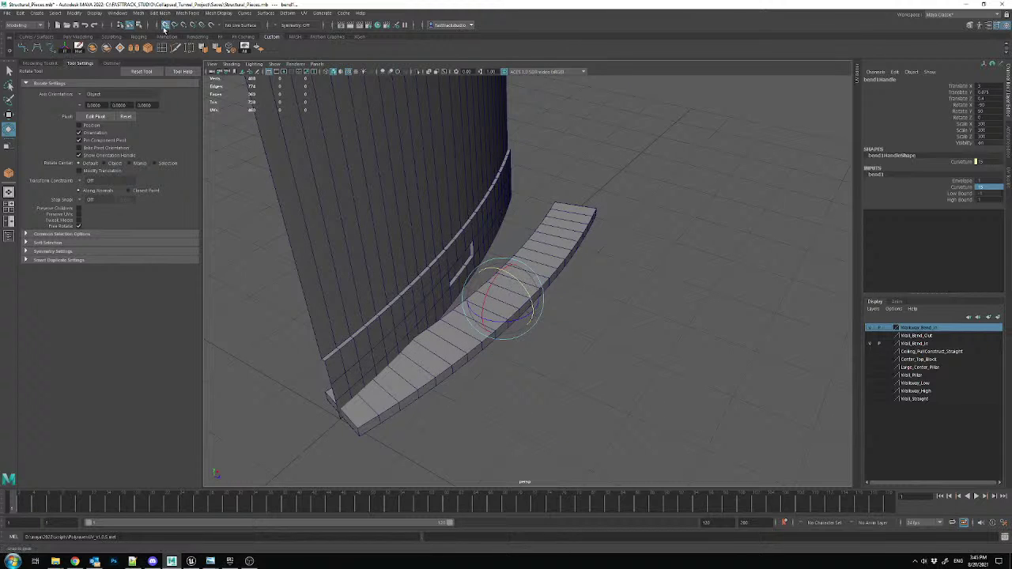
key(w)
drag(538, 294, 348, 414)
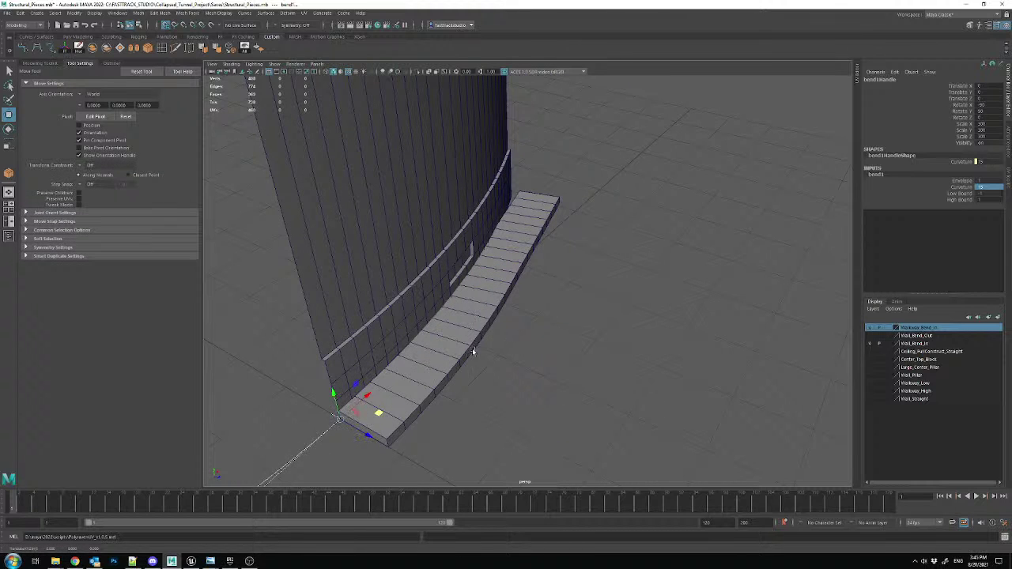
- Try a High Bound of 10 on the bend deformer and return it to 1
click(986, 194)
click(970, 193)
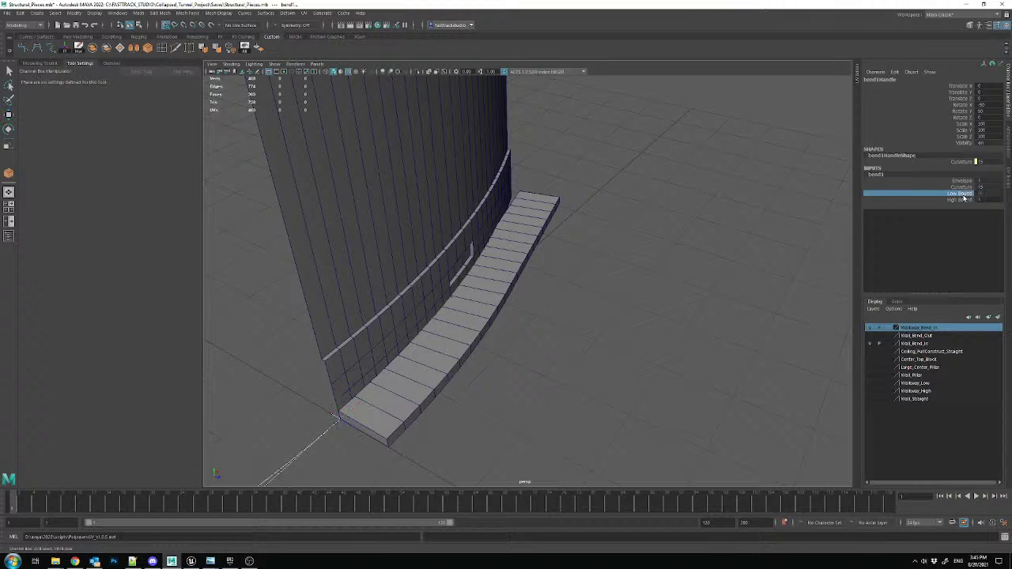
click(966, 200)
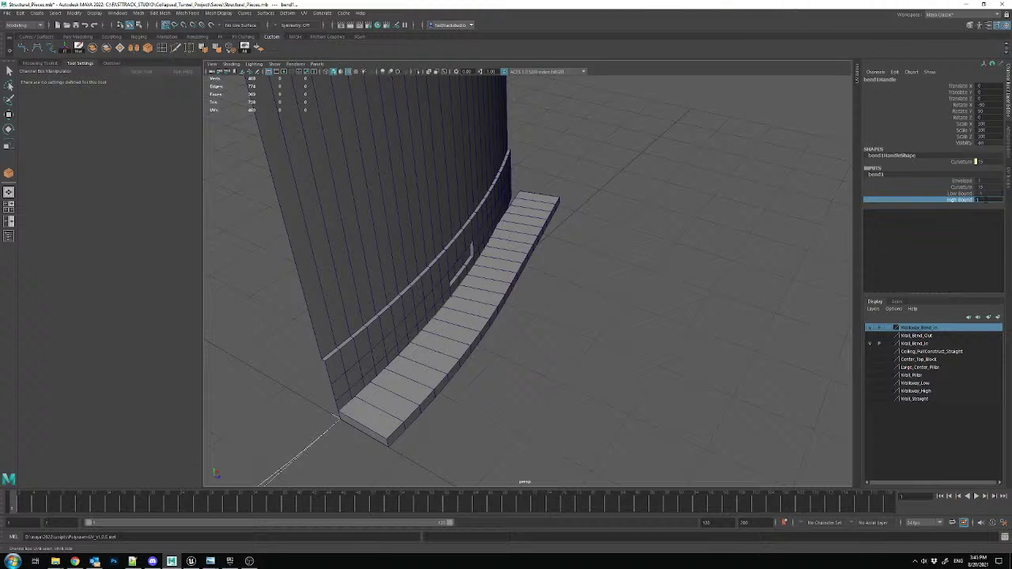
key(Return)
scroll(522, 294, down, 8)
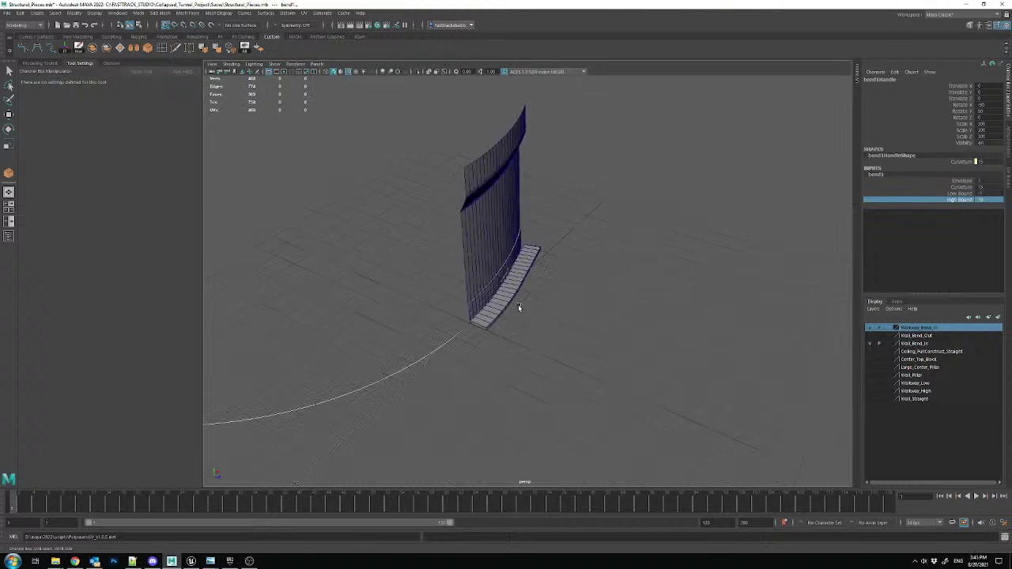
click(985, 200)
text(1)
- Adjust the Low Bound of the walkway's bend deformer and check how the slab follows the Wall_Bend_In wall
click(989, 193)
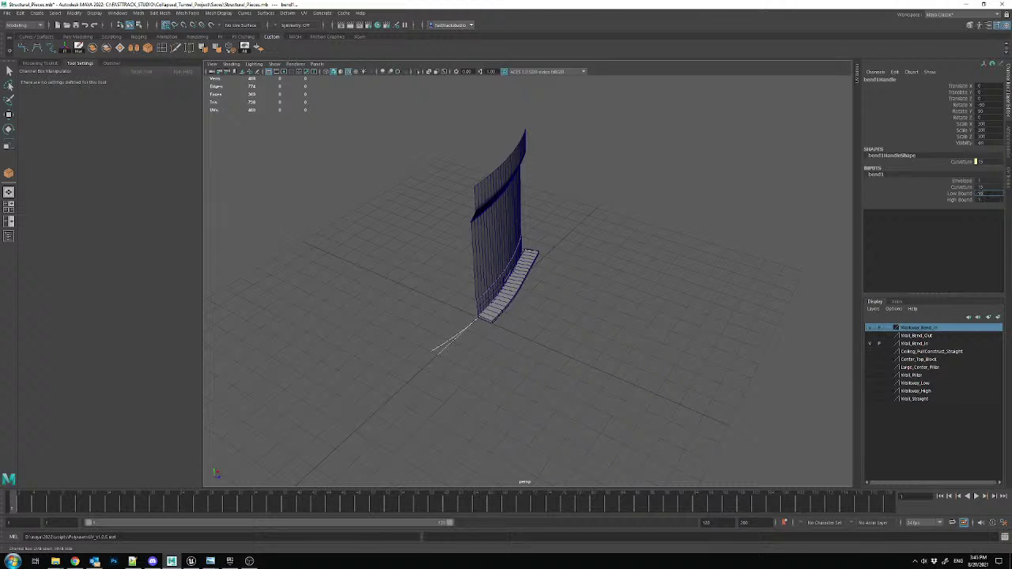
key(Return)
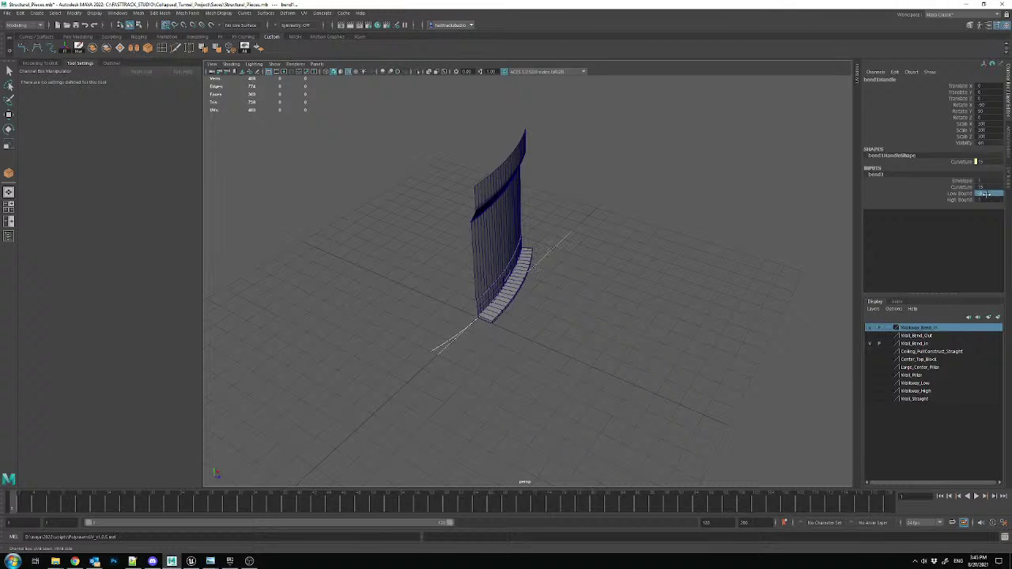
scroll(544, 273, up, 4)
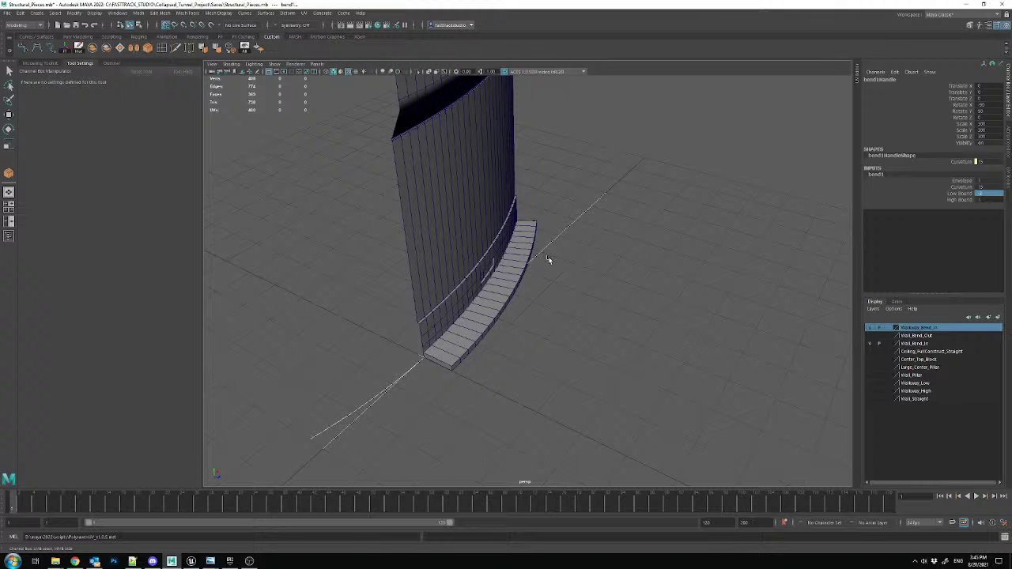
alt+middle_drag(522, 251, 525, 261)
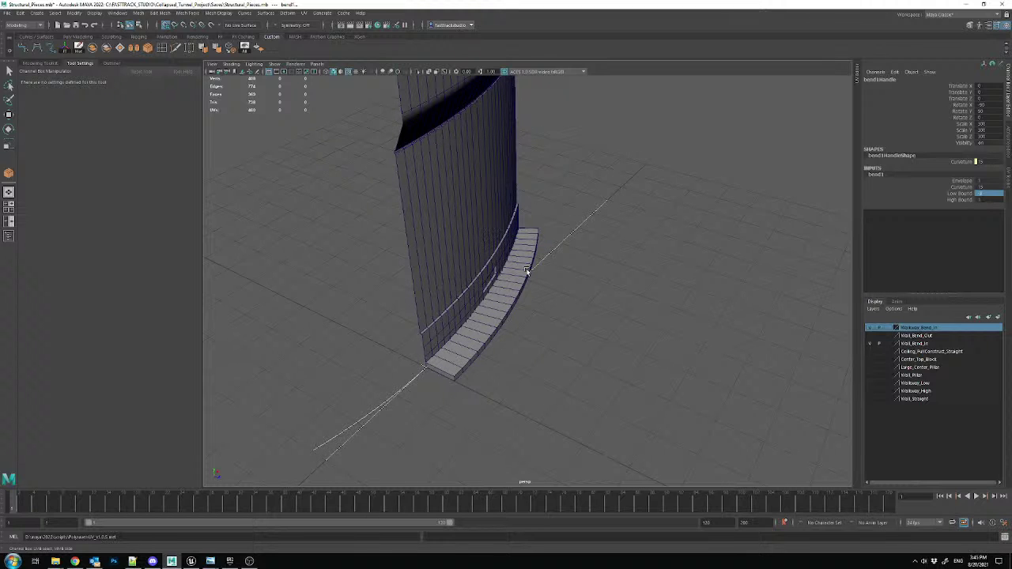
alt+drag(553, 311, 579, 293)
- Inspect the bent walkway's fit against the Wall_Bend_In wall from both sides, including its bend deformer settings
click(546, 289)
key(w)
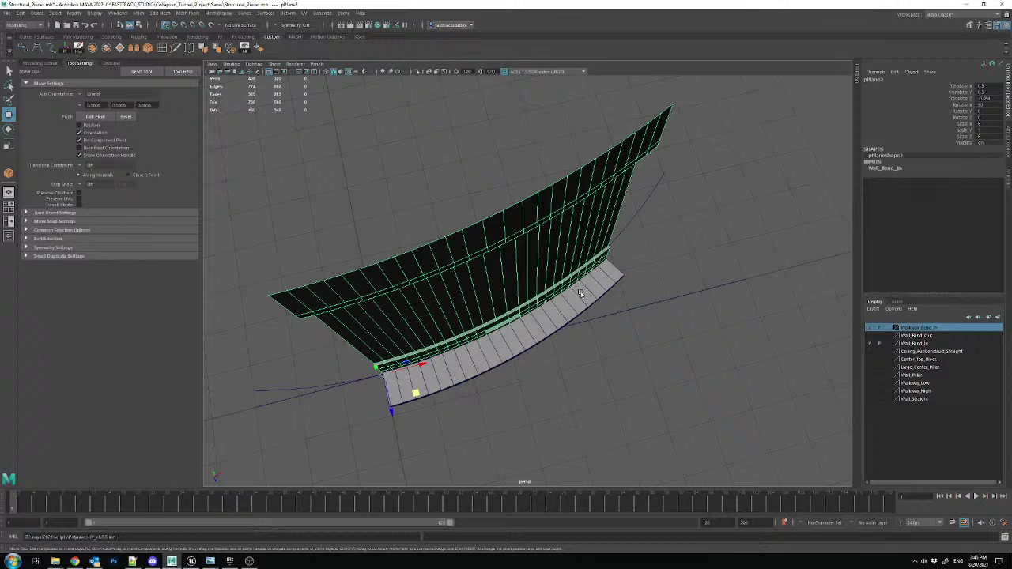
alt+drag(624, 312, 476, 293)
click(475, 293)
alt+drag(546, 301, 601, 298)
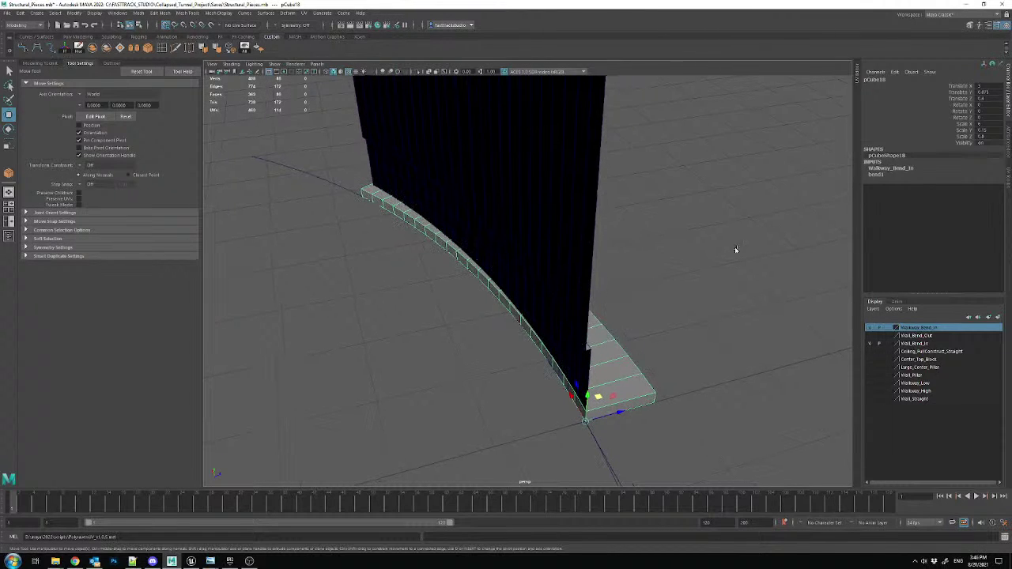
click(881, 175)
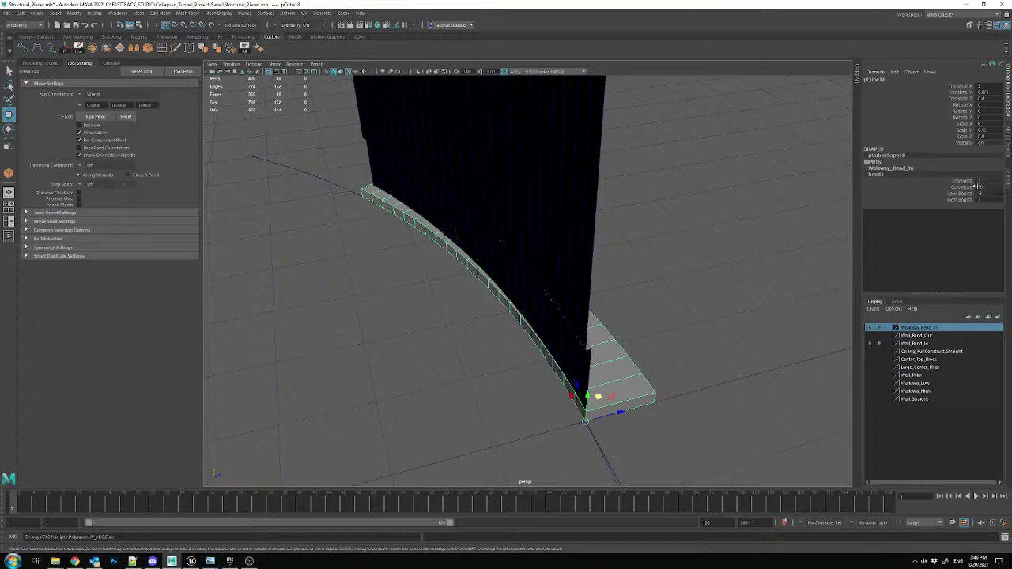
click(580, 258)
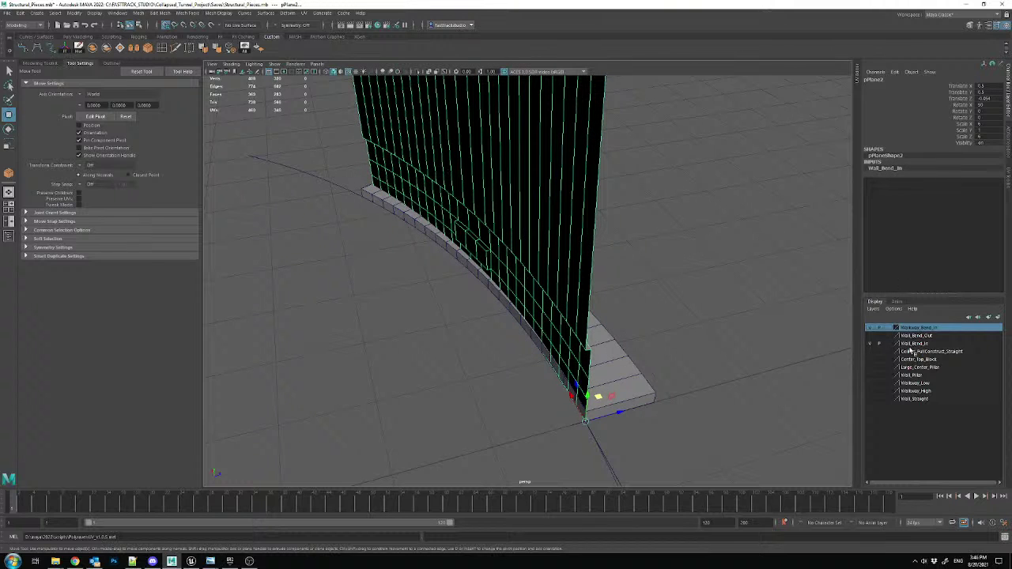
click(618, 369)
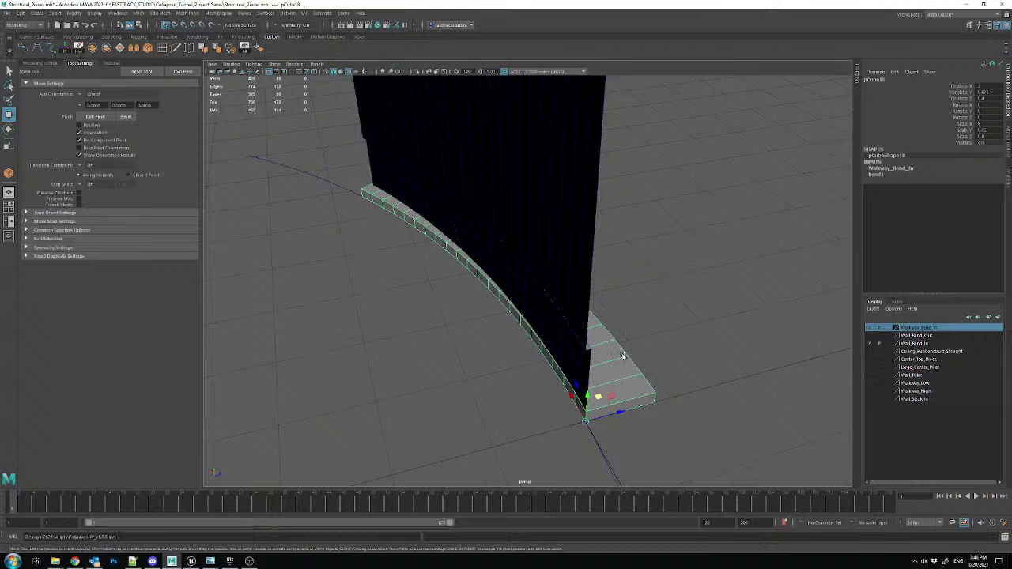
alt+drag(623, 356, 554, 261)
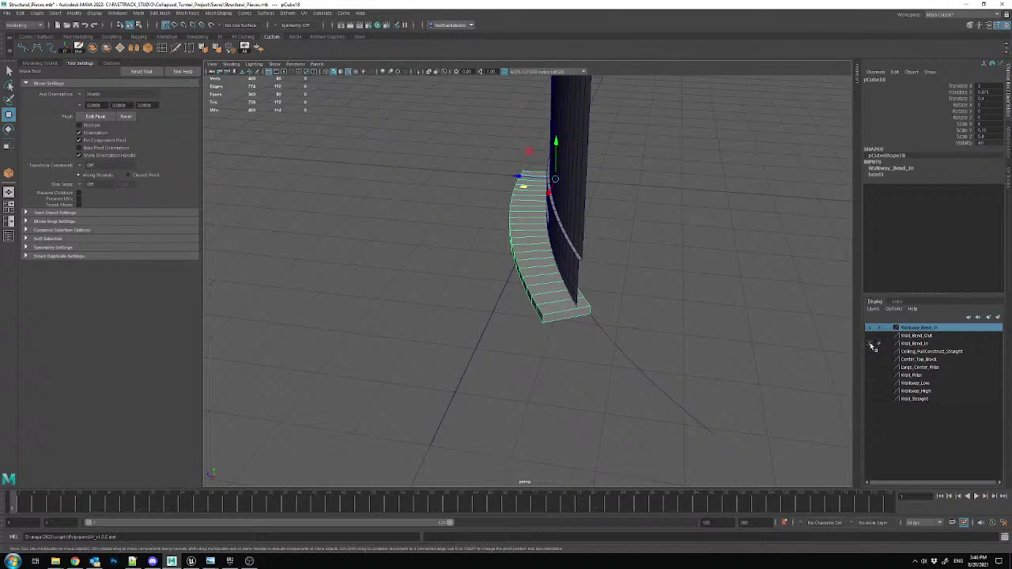
- Hide the Wall_Bend_In layer and show the Wall_Bend_Out layer for comparison with the bent walkway
click(870, 344)
click(871, 338)
click(870, 338)
click(870, 336)
alt+drag(719, 312, 570, 252)
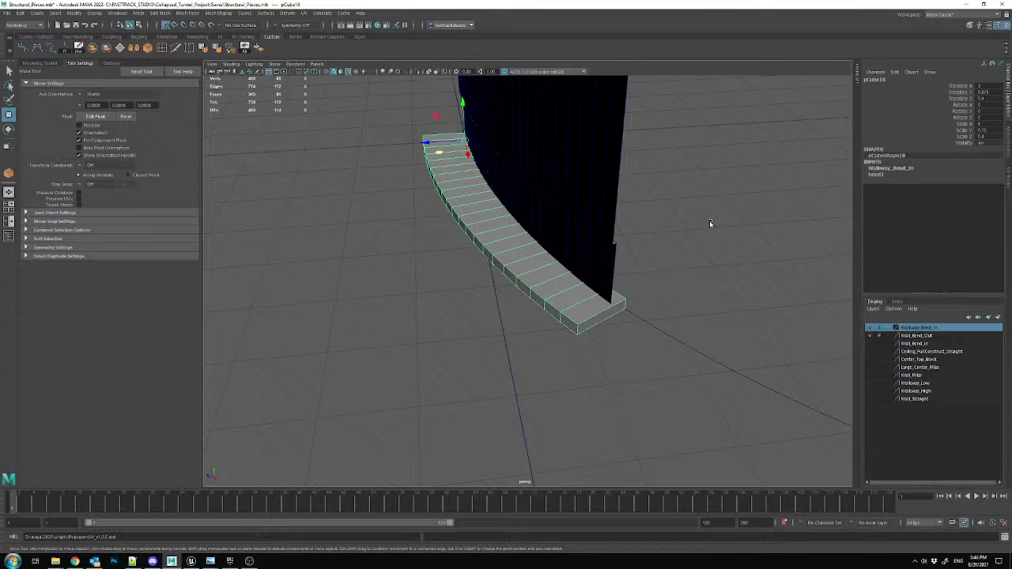
alt+drag(712, 221, 858, 190)
- Reduce the bend deformer's Curvature until the walkway's end lines up with the bottom corner of the Wall_Bend_Out wall
click(885, 173)
click(980, 187)
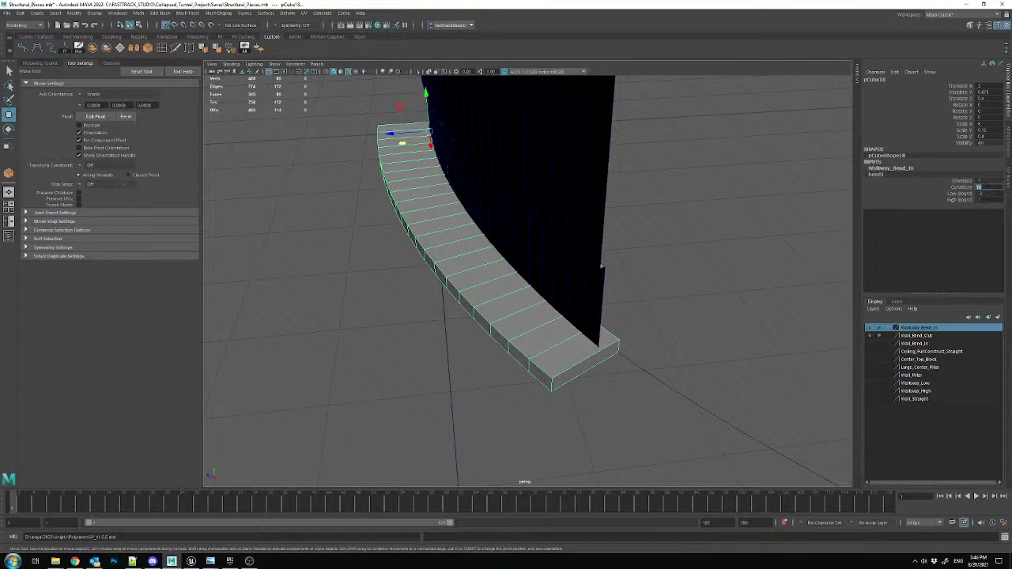
middle_drag(978, 188, 989, 189)
double_click(990, 189)
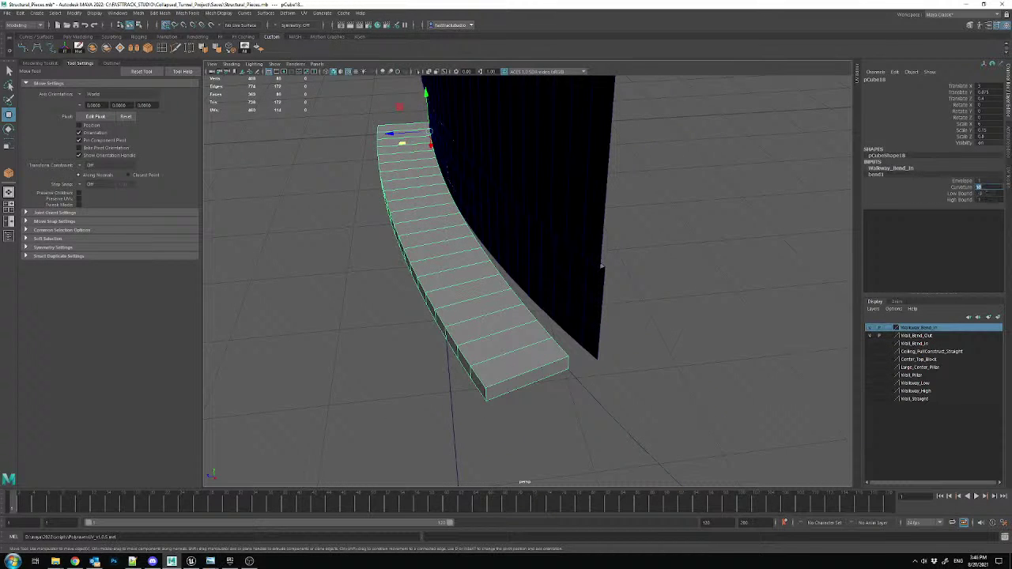
text(5)
key(Return)
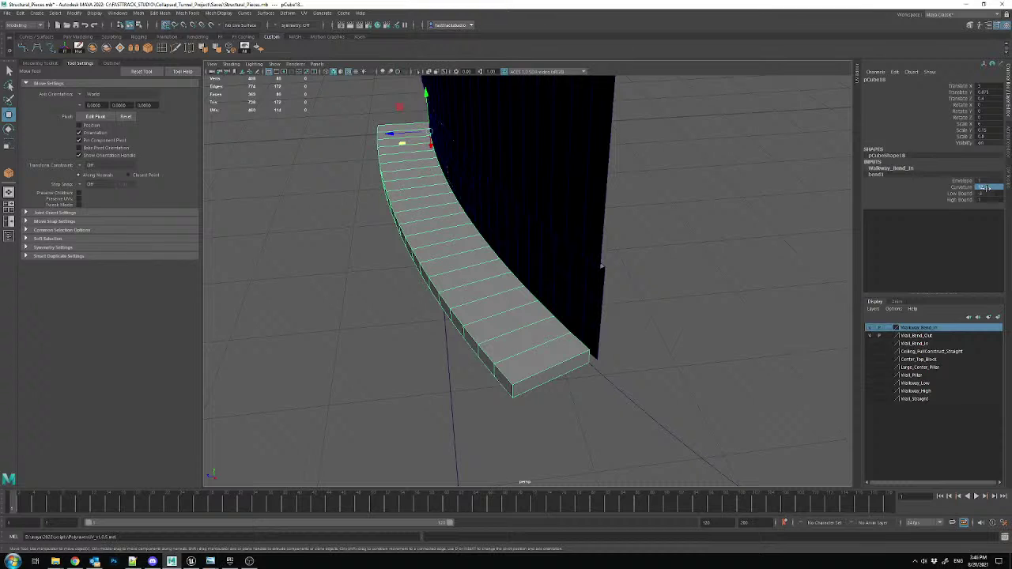
double_click(989, 187)
key(Return)
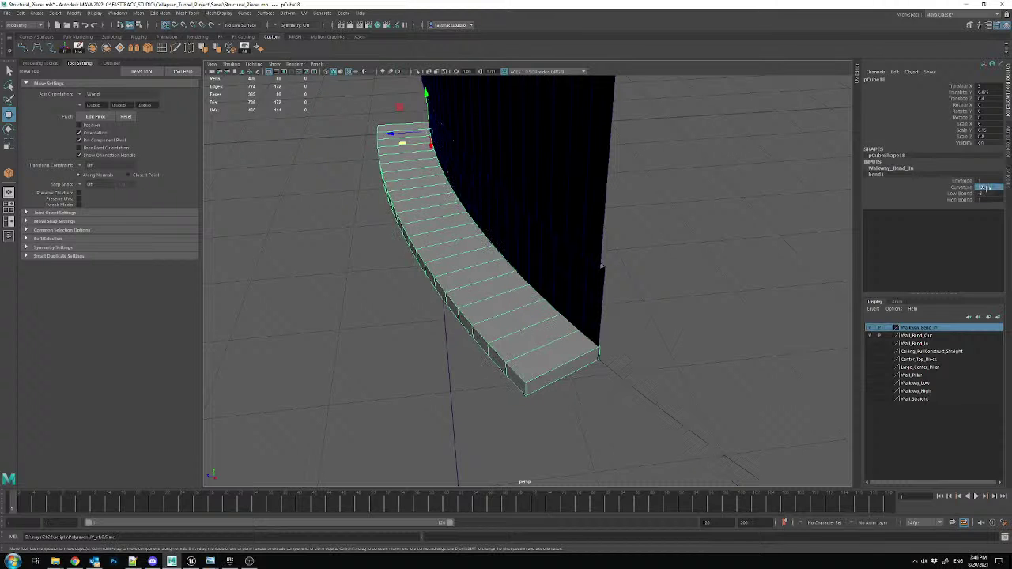
- Hide the Wall_Bend_Out layer, show Wall_Bend_In again, and check the recurved walkway along the wall's base
alt+drag(627, 318, 589, 305)
click(871, 344)
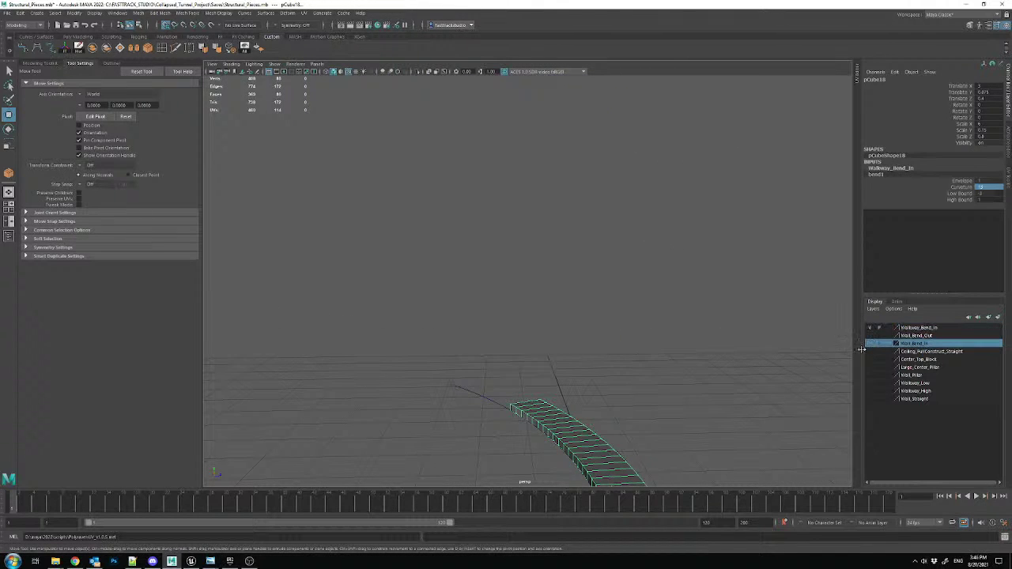
click(870, 343)
alt+drag(678, 309, 621, 305)
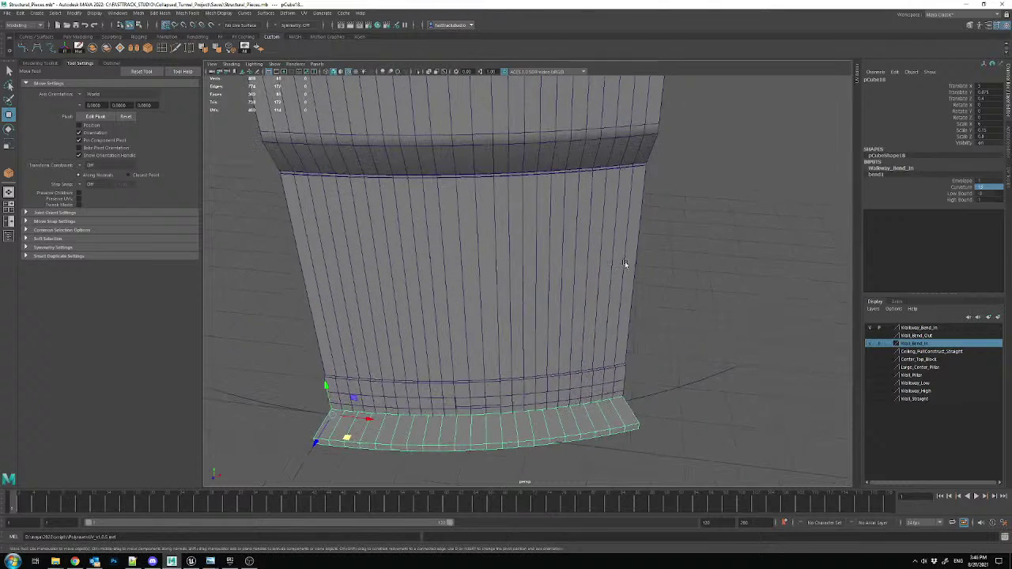
alt+drag(599, 205, 576, 260)
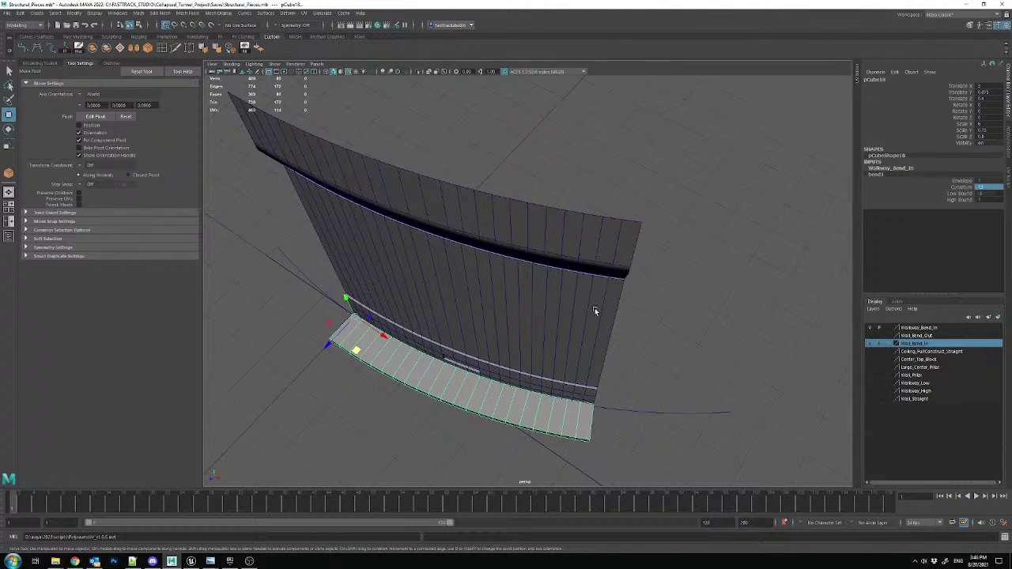
alt+drag(647, 345, 673, 284)
alt+drag(502, 348, 591, 285)
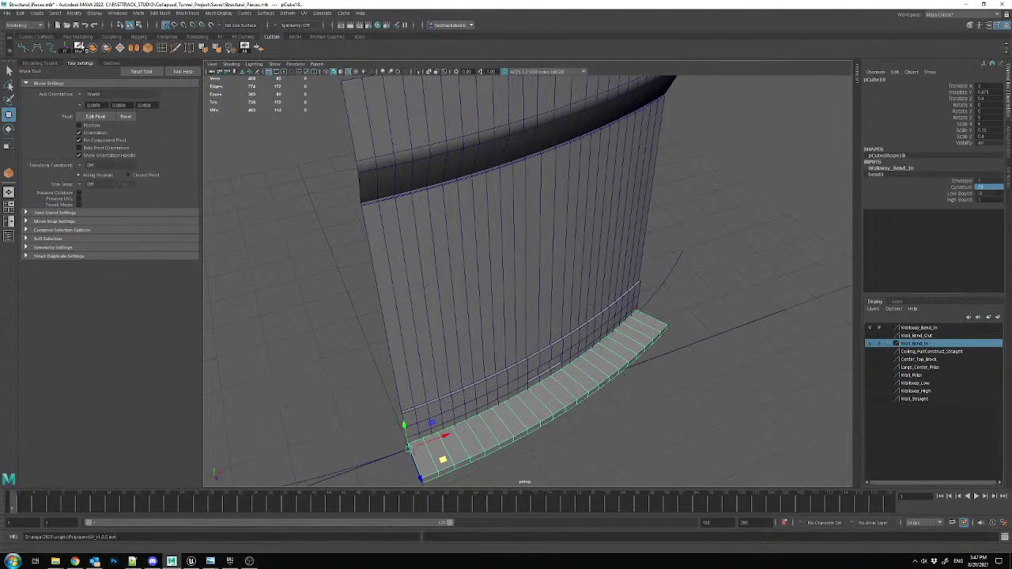
- Export the selected curved walkway as the FBX file Walkway_Bend_In in the project's Exports folder
click(6, 12)
click(35, 123)
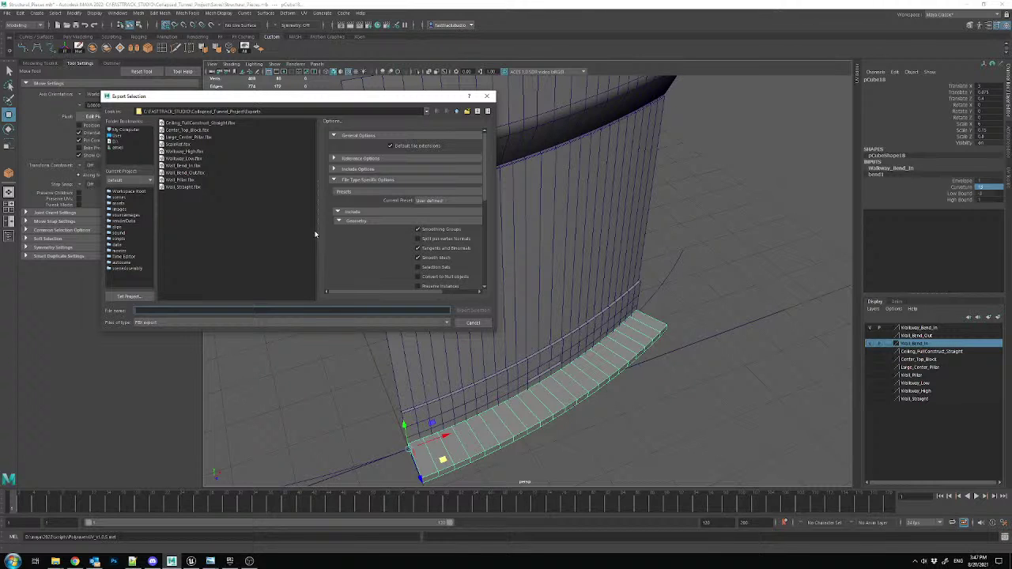
text(Wall)
click(473, 310)
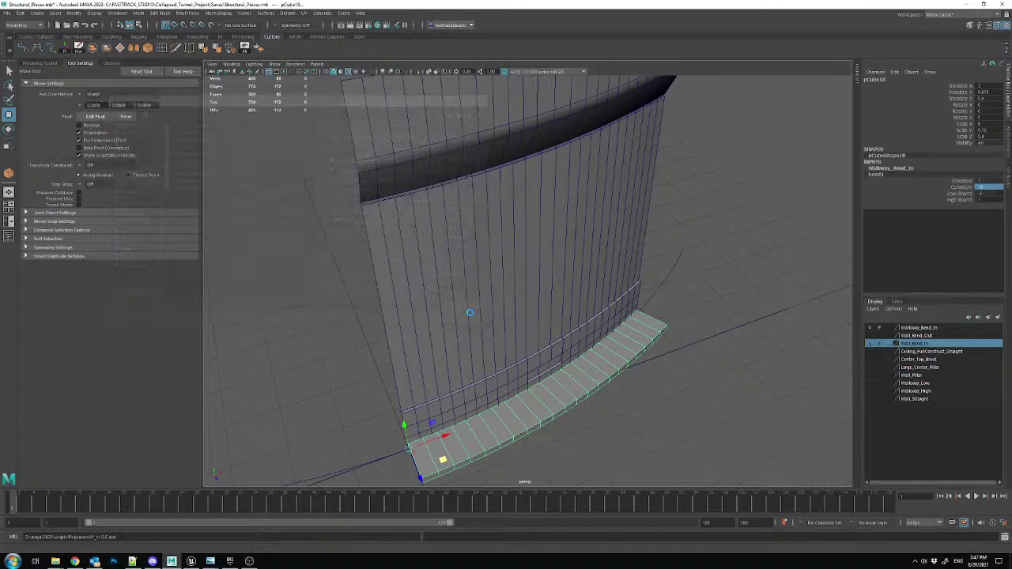
click(525, 387)
- Switch to Unreal Engine, import Walkway_Bend_In into the Collapsed_Tunnle Assets folder, and dismiss the import log
click(192, 561)
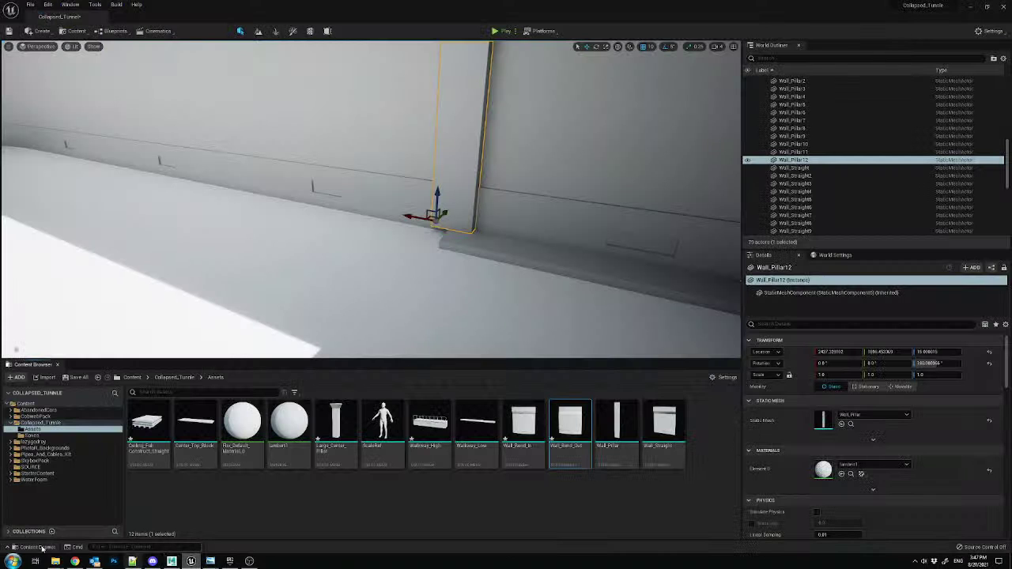
click(55, 562)
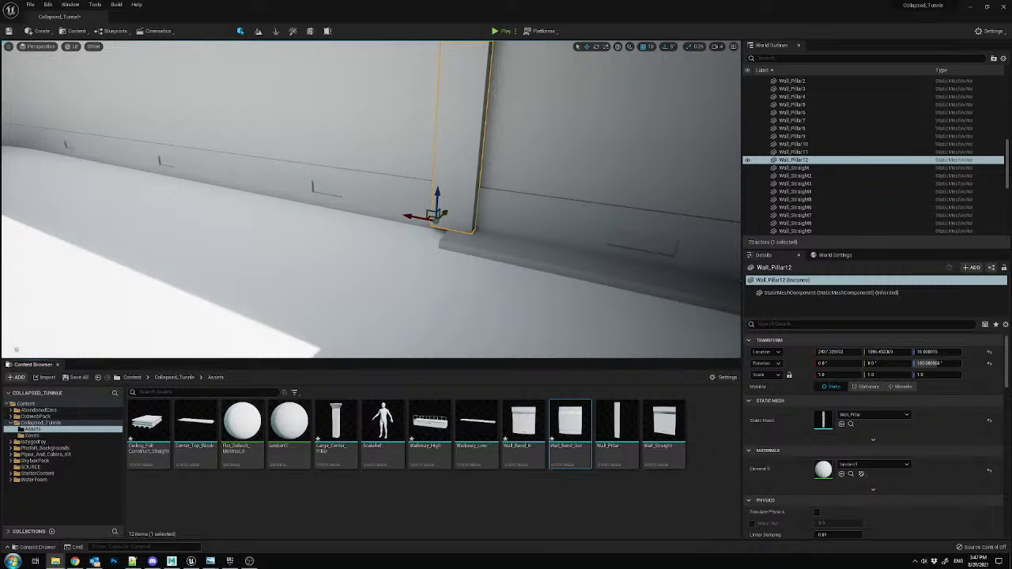
drag(1011, 4, 494, 53)
drag(705, 460, 705, 460)
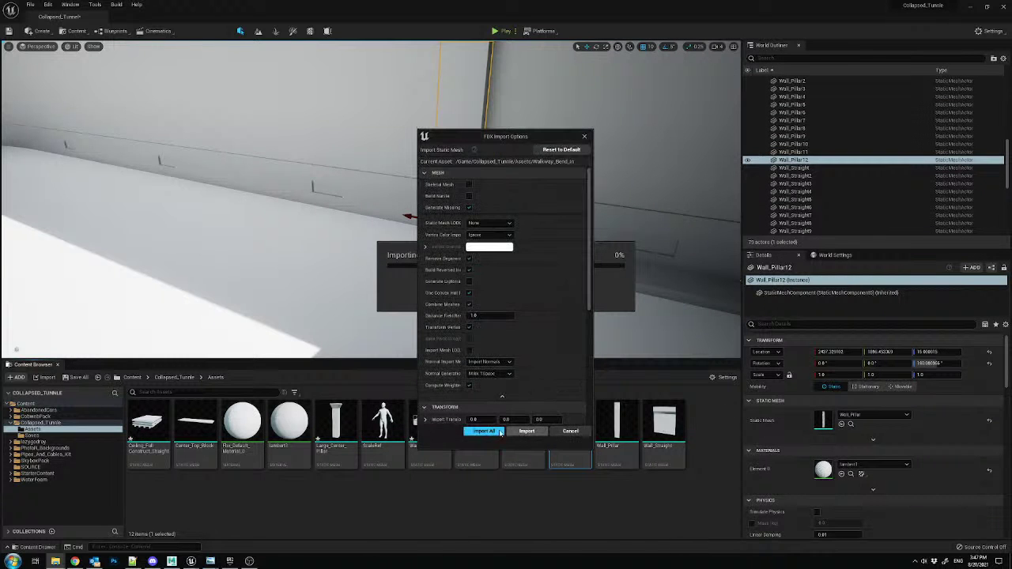
scroll(511, 392, down, 3)
click(490, 434)
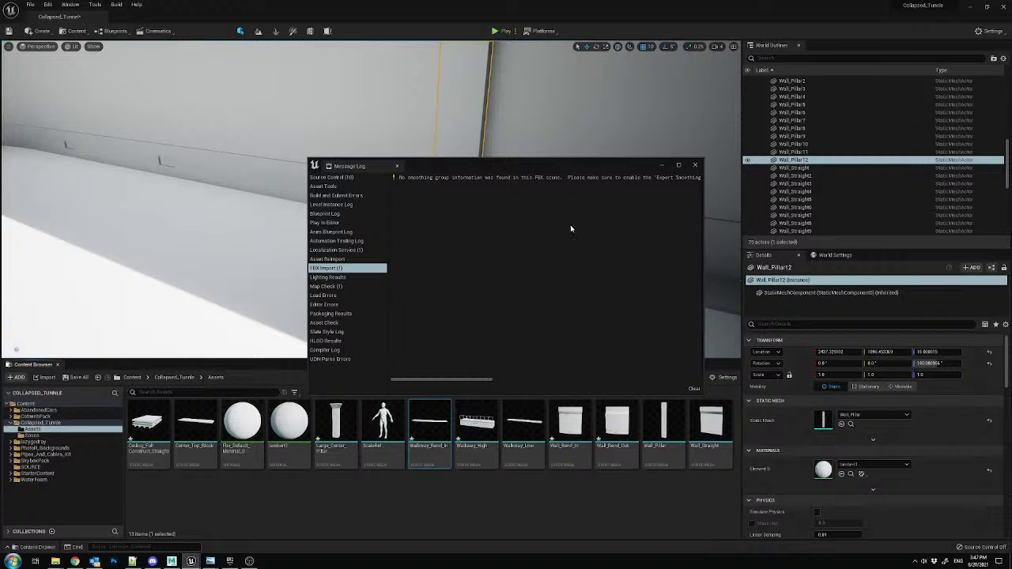
click(695, 166)
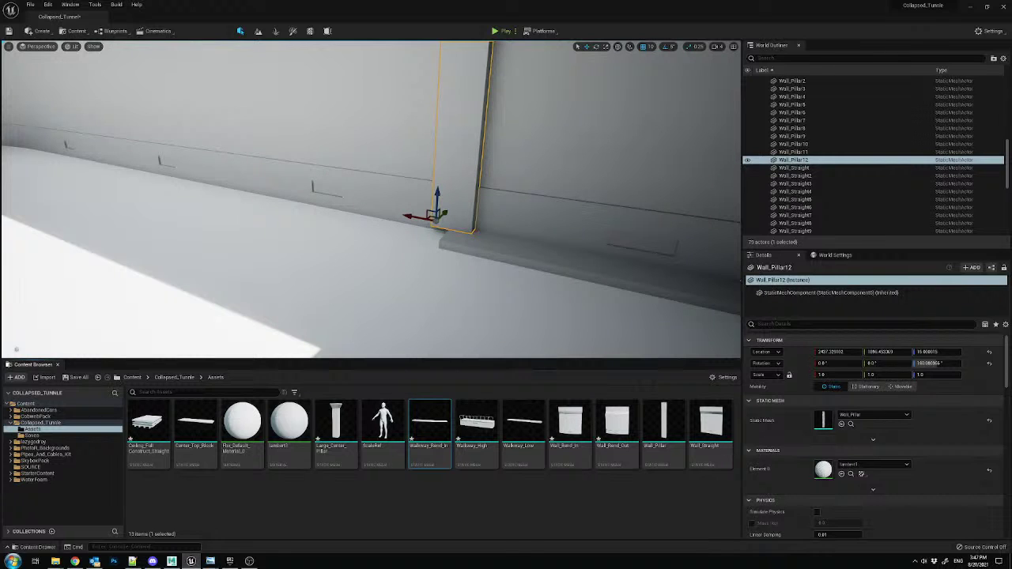
- Duplicate an existing walkway piece onto the start of the curved wall and set the copy's static mesh to Walkway_Bend_In
key(alt+Tab)
right_drag(488, 129, 435, 149)
key(s)
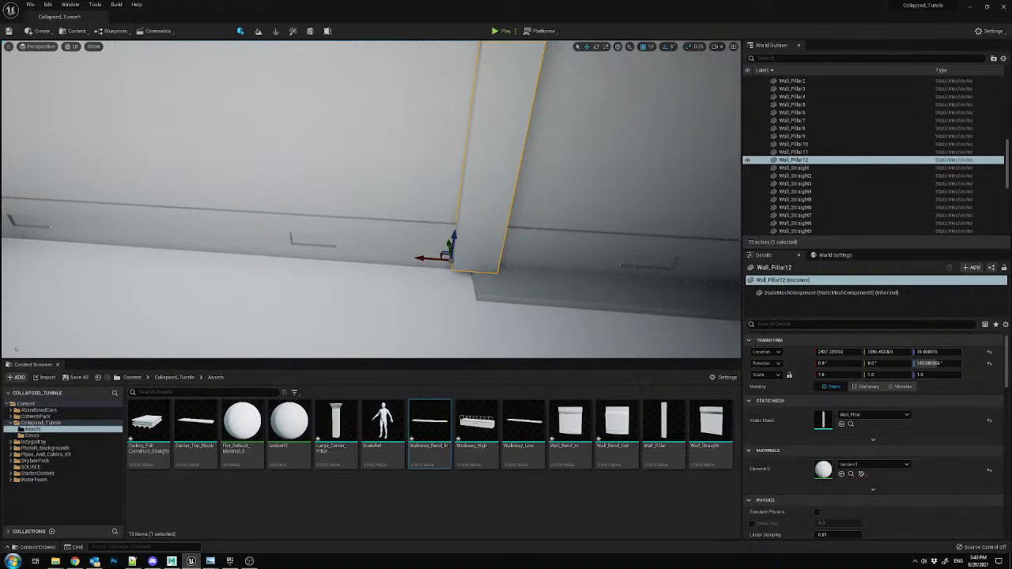
right_drag(489, 129, 485, 132)
right_drag(519, 255, 519, 253)
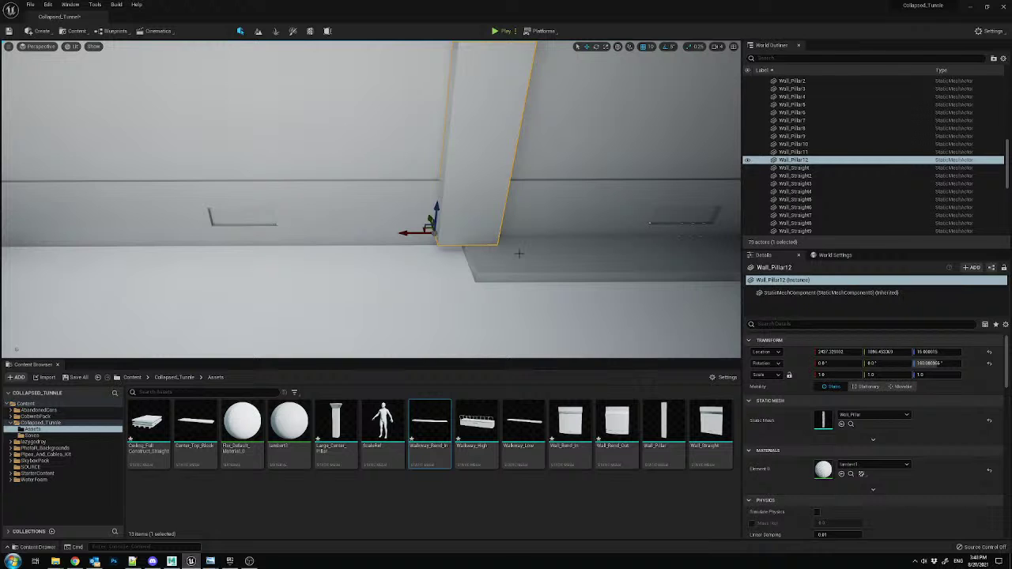
click(503, 250)
mouse_move(503, 251)
right_down()
mouse_move(529, 251)
mouse_move(503, 251)
right_up()
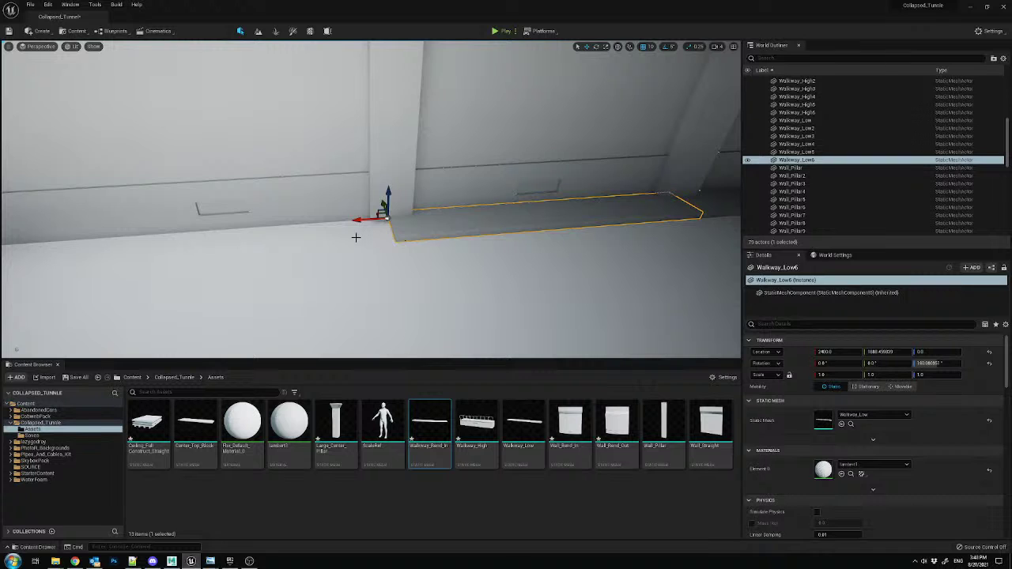
alt+drag(374, 219, 273, 302)
drag(447, 425, 838, 433)
right_drag(624, 328, 172, 232)
click(173, 231)
drag(173, 232, 443, 234)
drag(730, 429, 840, 419)
right_drag(407, 237, 432, 232)
- Duplicate the bent walkway piece, rotate the copy to -30°, and move it against the end of the previous piece
key(ctrl+d)
drag(98, 189, 387, 269)
key(e)
mouse_move(347, 272)
right_down()
mouse_move(338, 276)
mouse_move(353, 280)
right_up()
key(w)
key(e)
drag(369, 226, 344, 245)
right_drag(423, 161, 419, 191)
key(w)
key(w)
drag(314, 247, 333, 250)
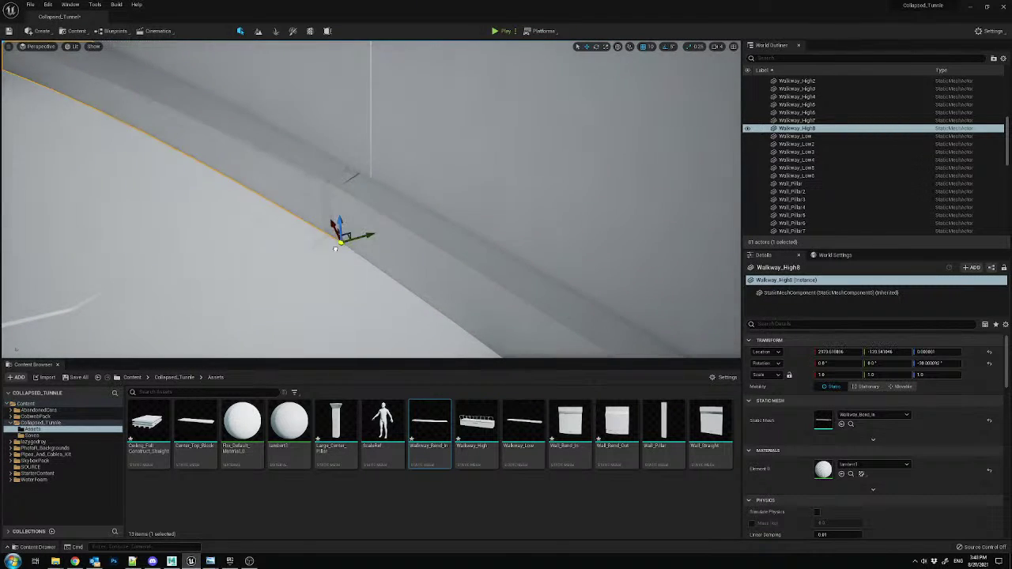
mouse_move(407, 223)
right_down()
mouse_move(364, 249)
mouse_move(324, 221)
mouse_move(407, 223)
right_up()
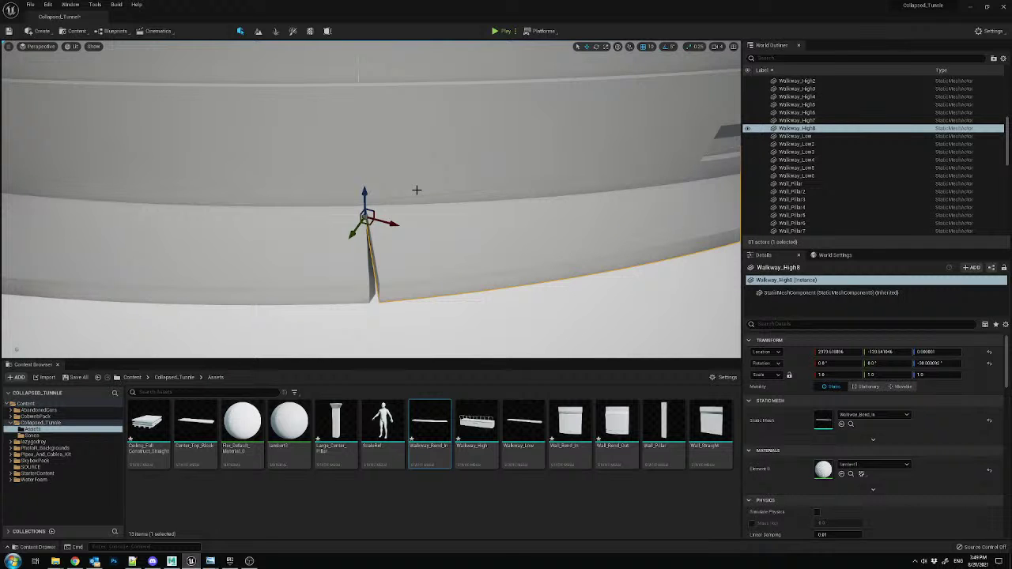
- Turn off rotation snapping and fine-rotate the second bent walkway piece to close the wedge-shaped gap at the joint
mouse_move(417, 190)
right_down()
mouse_move(427, 192)
mouse_move(408, 198)
mouse_move(418, 202)
right_up()
key(e)
mouse_move(389, 242)
mouse_down()
mouse_move(379, 244)
mouse_move(389, 242)
mouse_up()
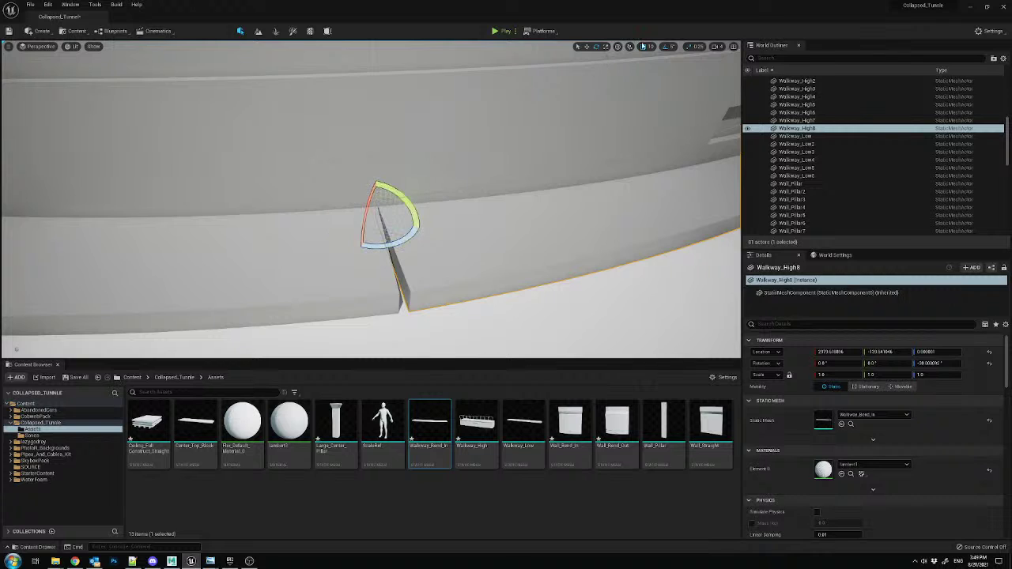
click(672, 47)
click(670, 48)
click(669, 47)
click(668, 48)
drag(390, 243, 421, 229)
right_drag(421, 228, 187, 187)
- Duplicate the bent walkway piece and move the copy further along the curved wall
click(216, 344)
click(278, 232)
key(w)
alt+drag(126, 215, 414, 226)
scroll(370, 229, up, 3)
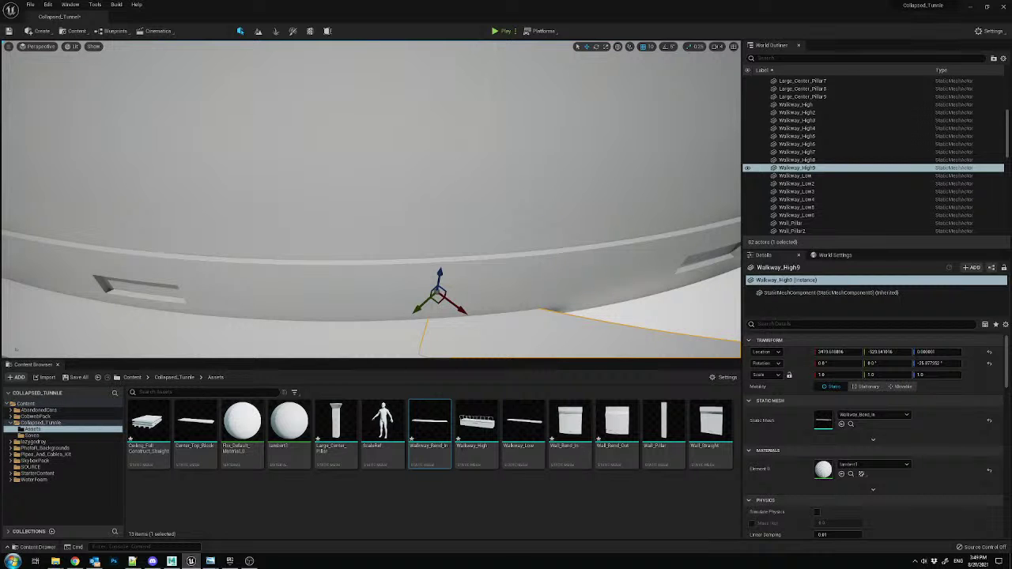
- Examine how the newest walkway copy meets its neighbour, and switch back to the walkway model in Maya
right_drag(371, 197, 361, 229)
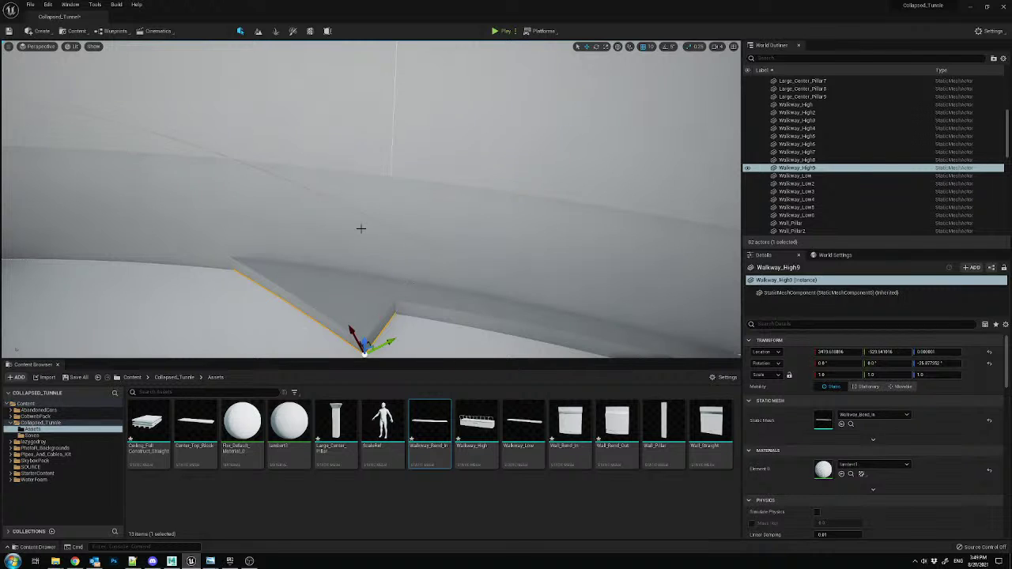
right_drag(365, 223, 348, 204)
click(172, 561)
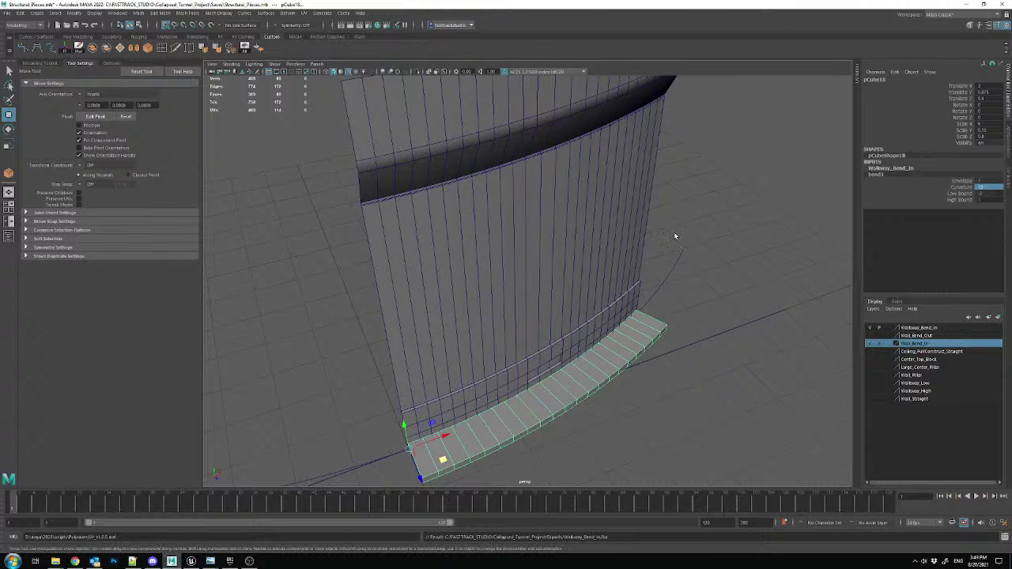
- Create a polygon plane at the origin beside the bent walkway and set its width and height subdivisions to 1
key(space)
key(space)
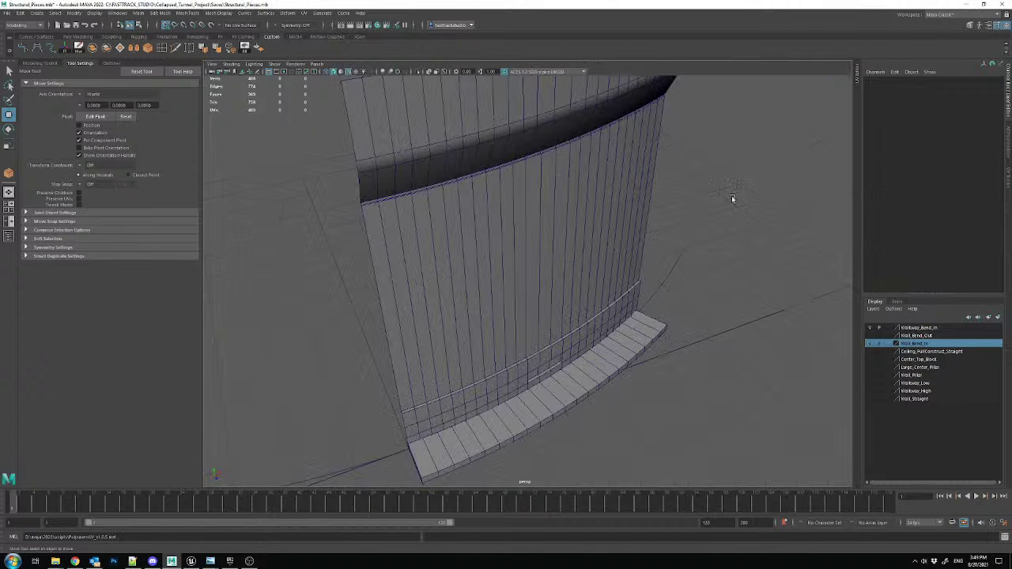
shift+right_drag(733, 194, 699, 184)
alt+drag(404, 298, 712, 238)
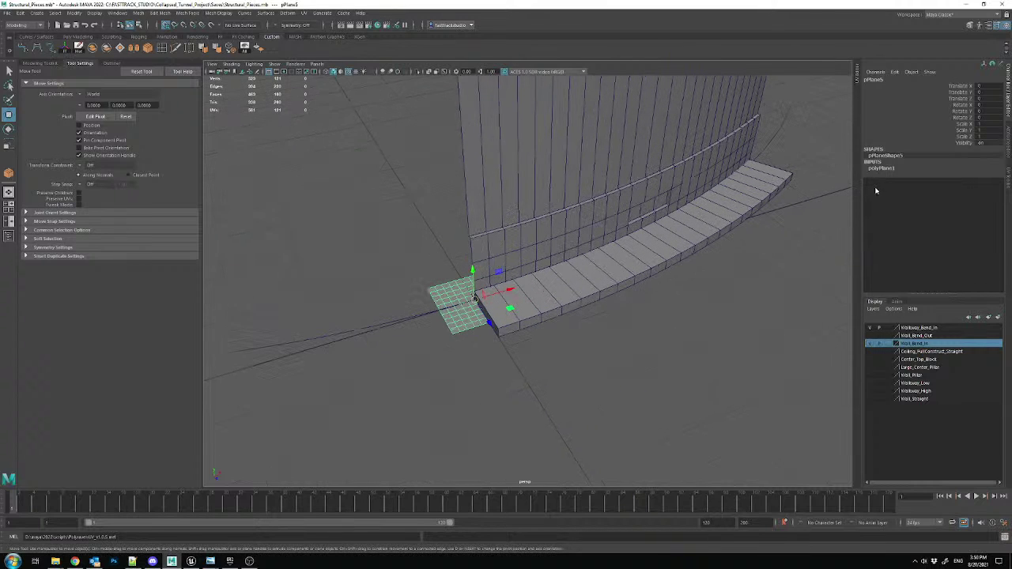
drag(979, 186, 980, 193)
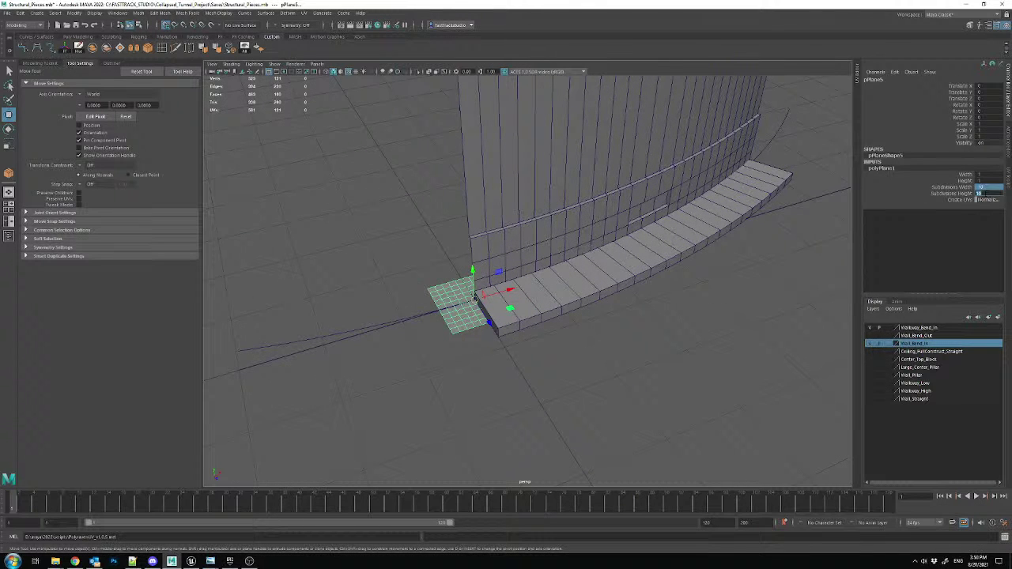
text(10)
key(Return)
alt+drag(526, 271, 543, 321)
- Rotate the new plane to -90° about Z and move it clear of the wall to X -1, Z -10
key(e)
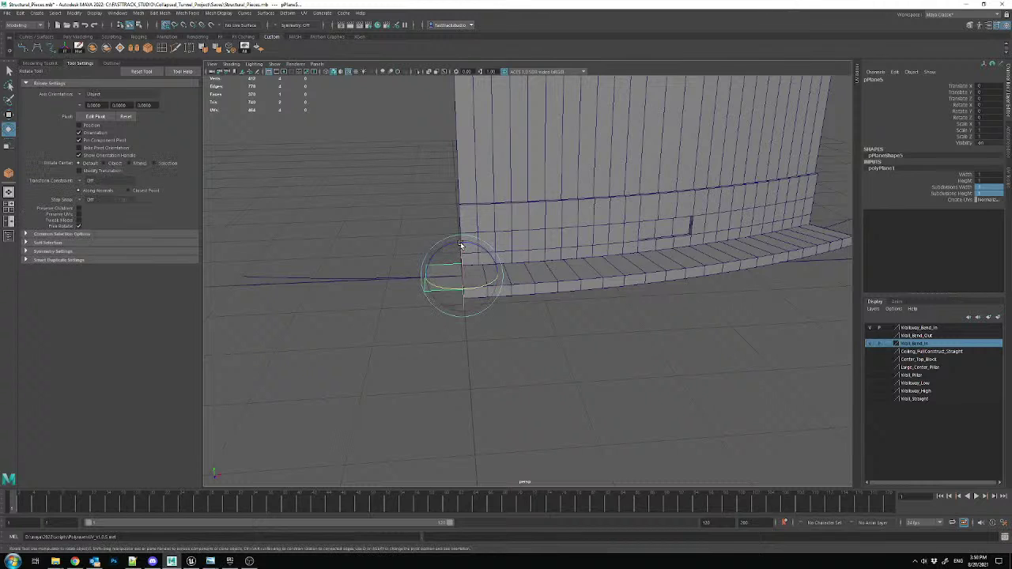
key(w)
drag(466, 277, 405, 155)
key(space)
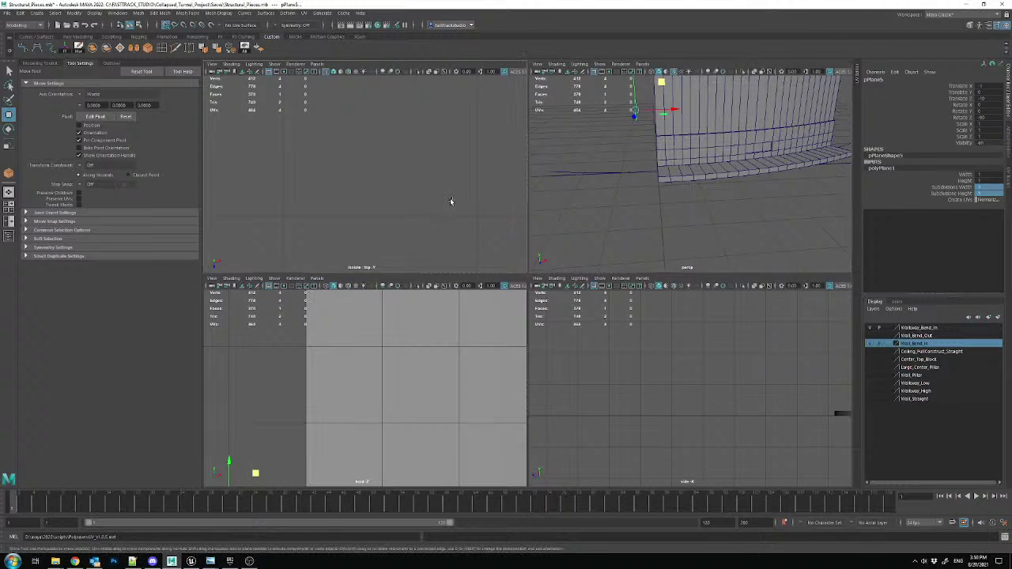
key(space)
key(space)
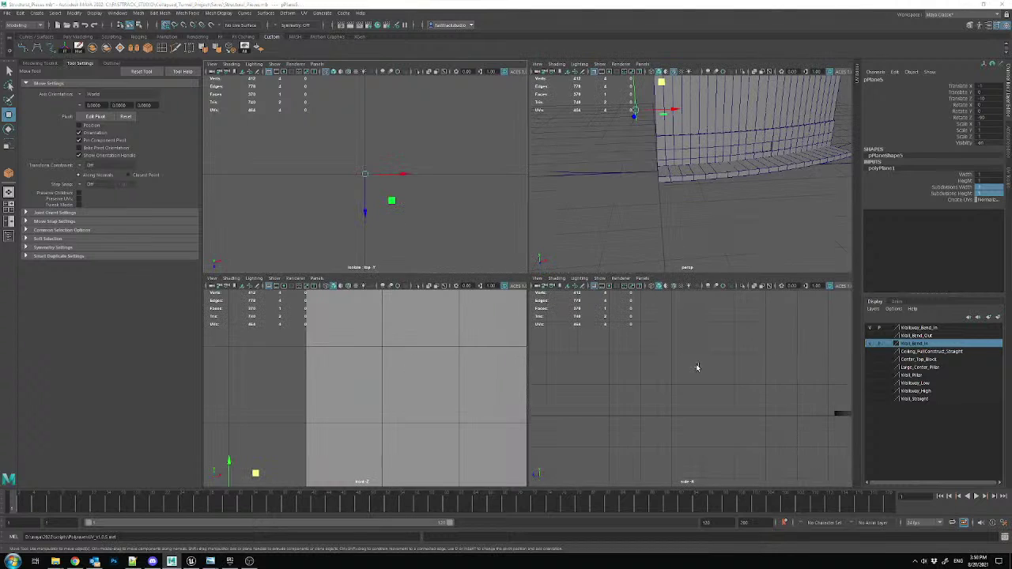
key(space)
key(space)
key(space)
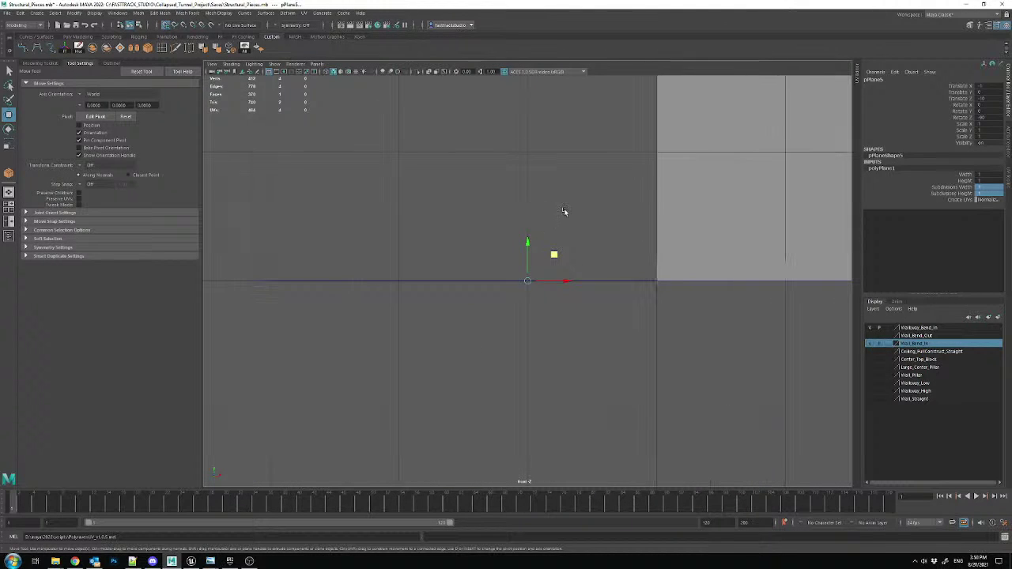
- Select the upright plane's upper edge, try moving it, and undo the move
right_drag(565, 207, 474, 176)
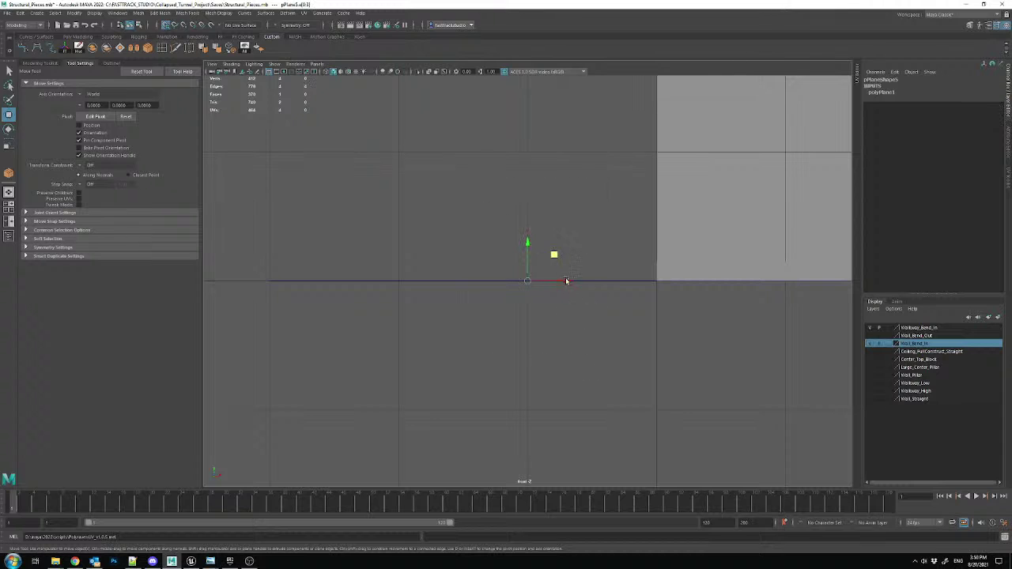
key(space)
key(space)
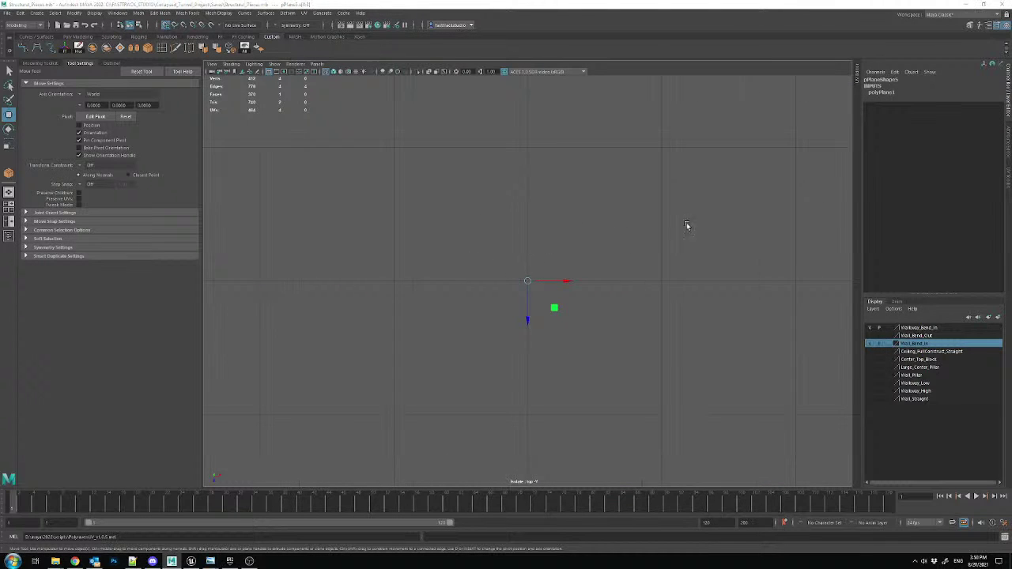
key(space)
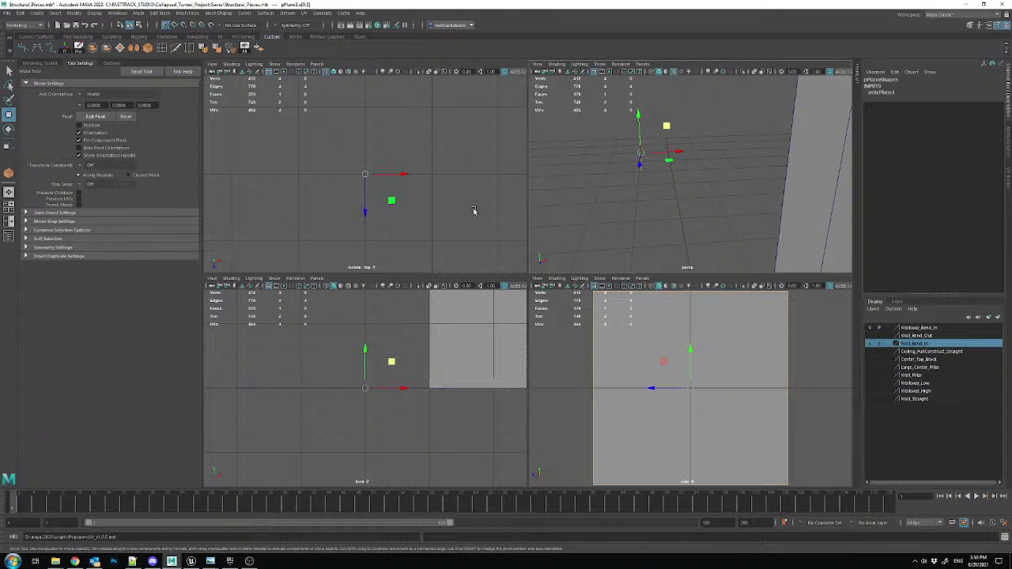
click(459, 161)
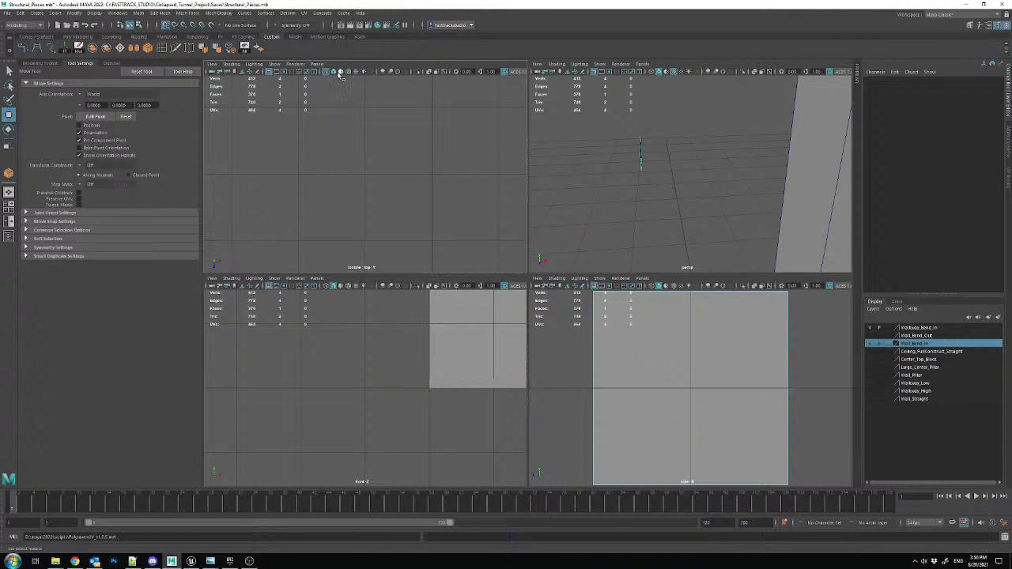
drag(348, 136, 452, 310)
right_click(634, 148)
right_drag(635, 140, 636, 138)
drag(393, 207, 458, 203)
key(ctrl+z)
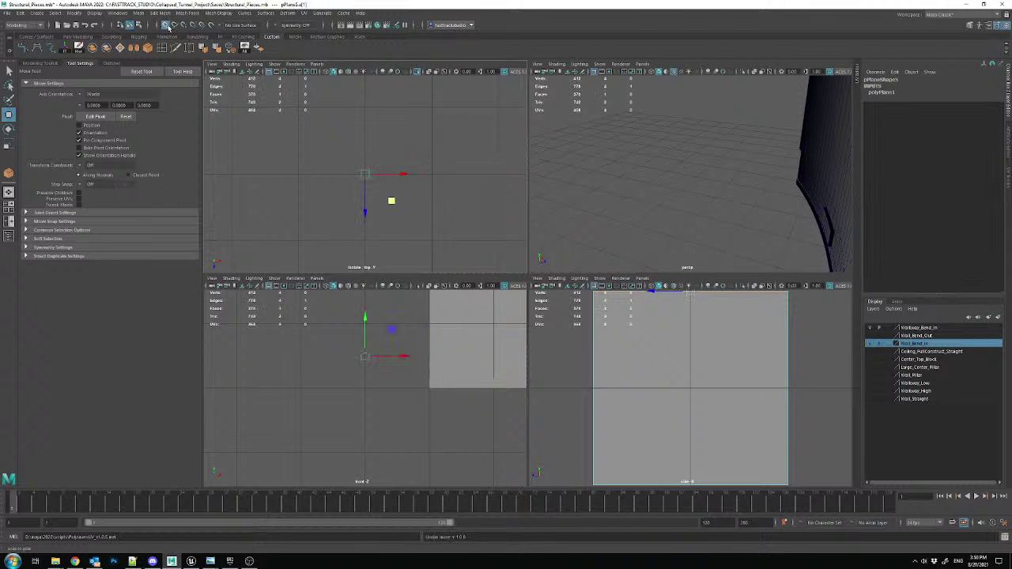
alt+drag(655, 219, 600, 155)
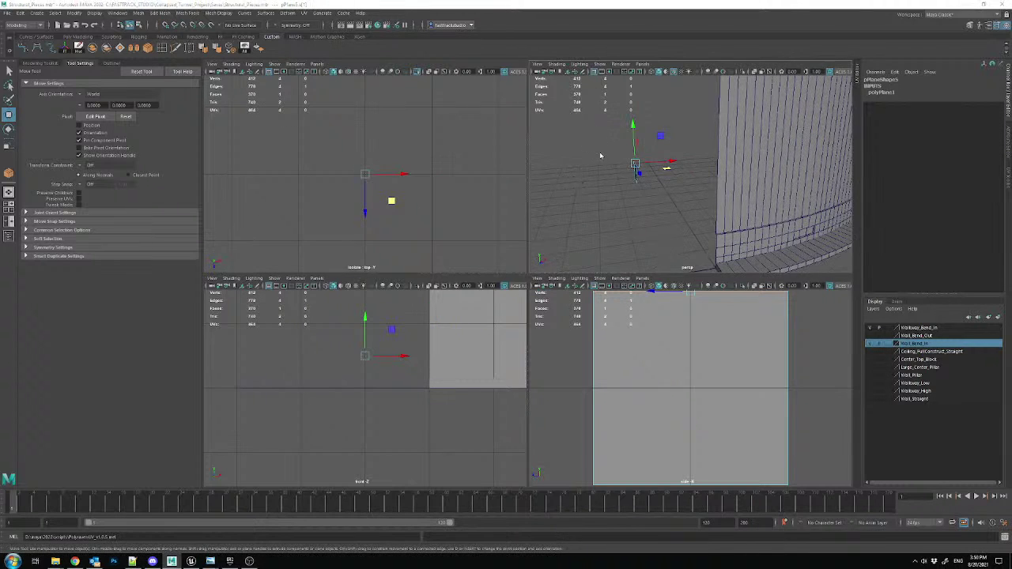
- Extrude the plane's upper edge three times to form a stepped profile that juts out and folds back
key(space)
mouse_move(536, 158)
alt+mouse_down()
mouse_move(612, 282)
mouse_move(583, 265)
mouse_move(606, 240)
mouse_move(589, 241)
mouse_move(590, 201)
mouse_move(547, 166)
alt+mouse_up()
key(ctrl+e)
key(ctrl+e)
key(ctrl+e)
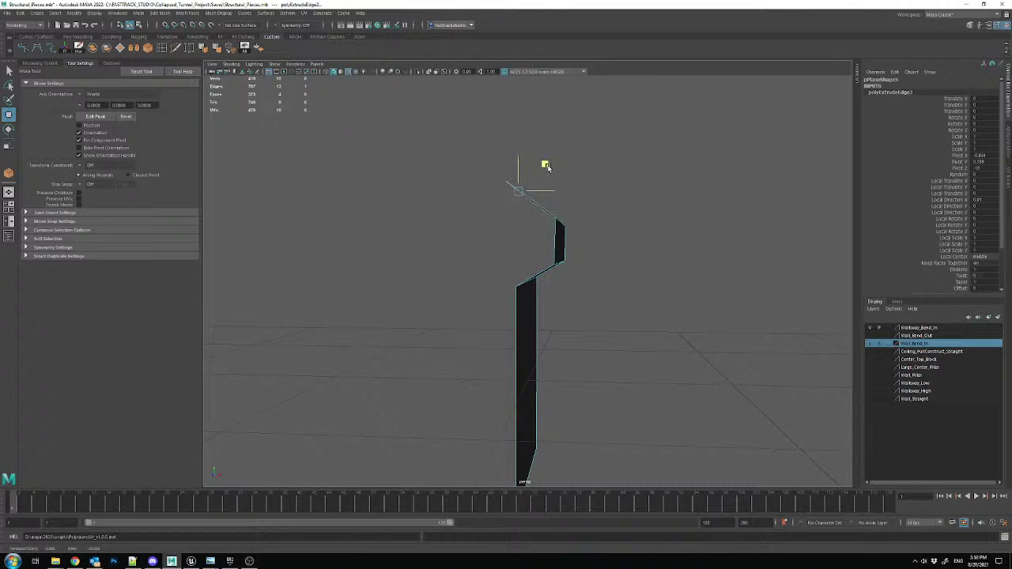
- Bevel the stepped profile's bends with a fraction of 0.5 and extra segments, and delete the practice plane
key(ctrl+b)
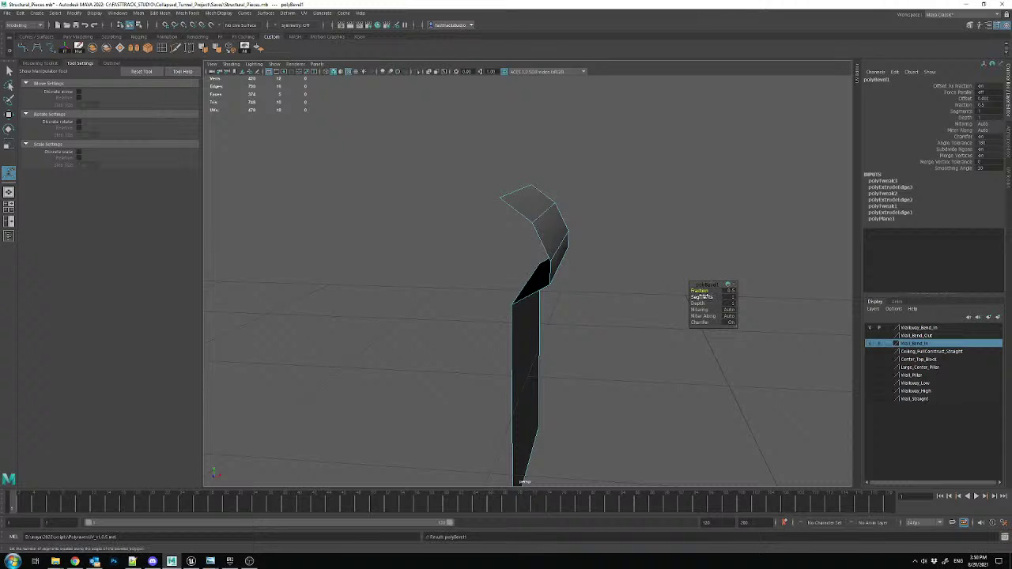
drag(701, 297, 735, 296)
key(w)
right_drag(524, 210, 552, 203)
scroll(565, 260, down, 8)
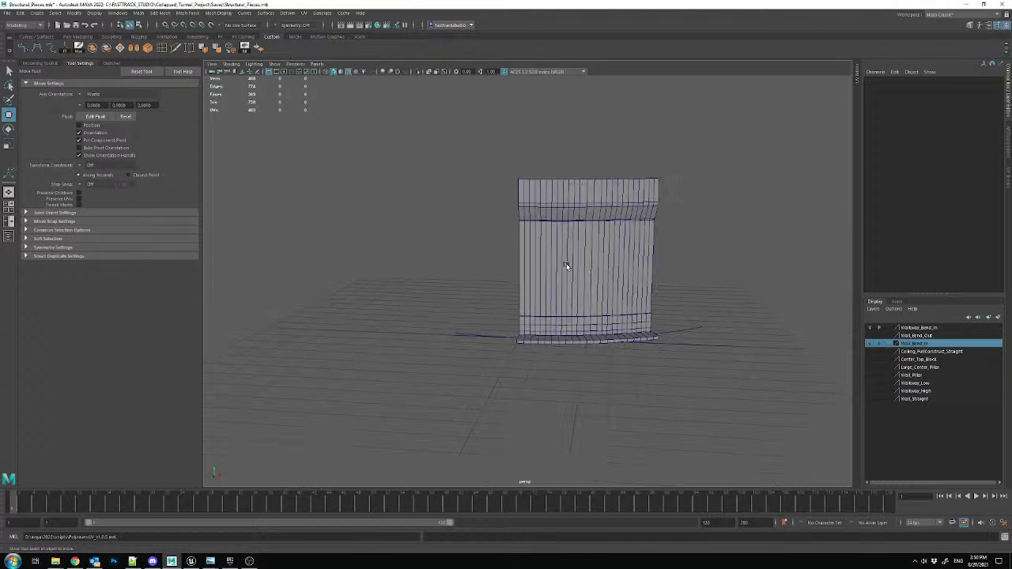
- Inspect the bent wall model, switch to Unreal Editor, and move the newest walkway copy against the end of its neighbour
scroll(571, 287, up, 5)
click(564, 288)
alt+drag(563, 288, 559, 319)
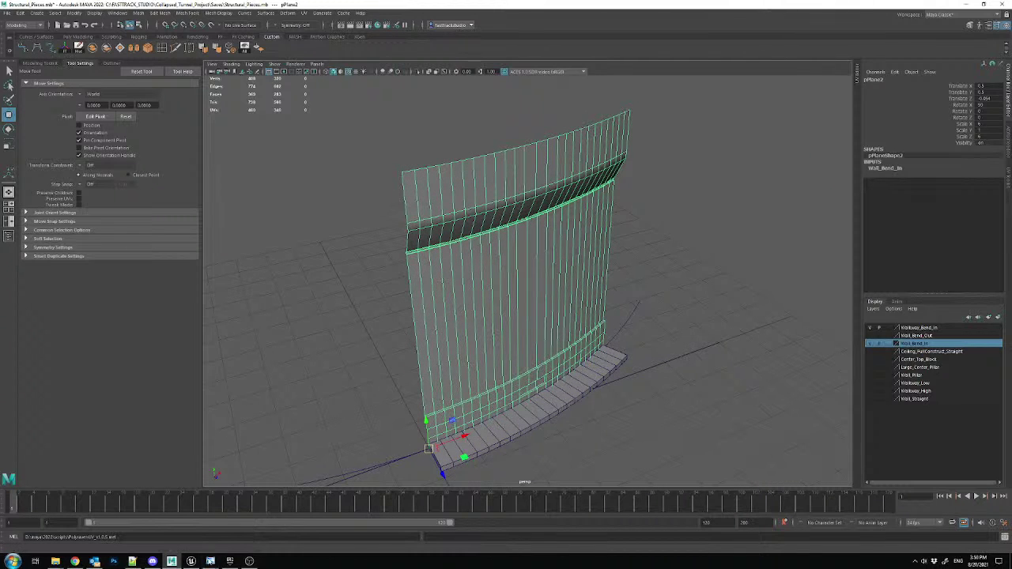
click(190, 562)
right_drag(404, 221, 394, 281)
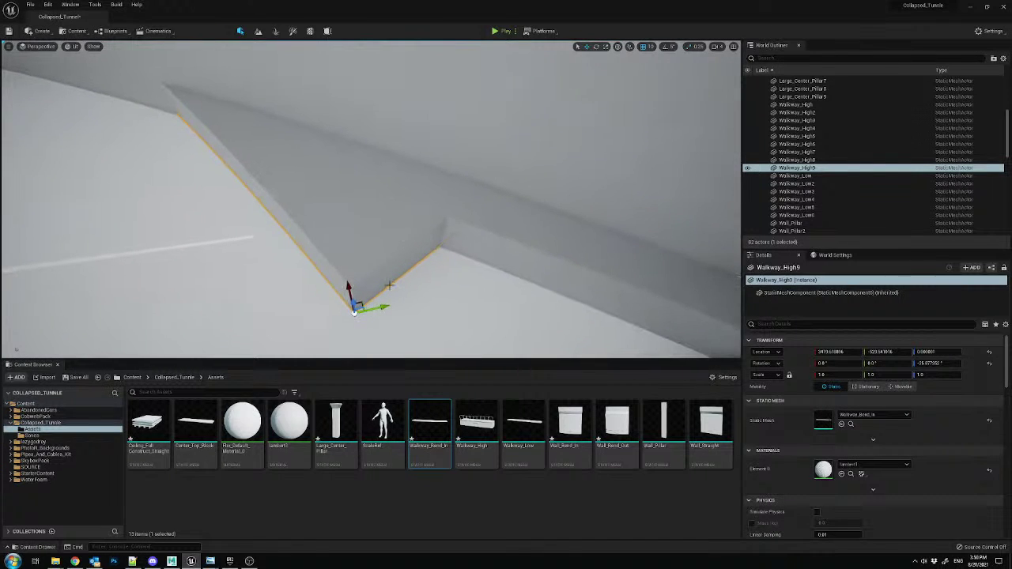
drag(358, 313, 401, 229)
right_drag(400, 229, 447, 224)
- Rotate the newest walkway copy to about -52° about Z so its end closes against the previous piece
key(e)
right_drag(409, 267, 416, 266)
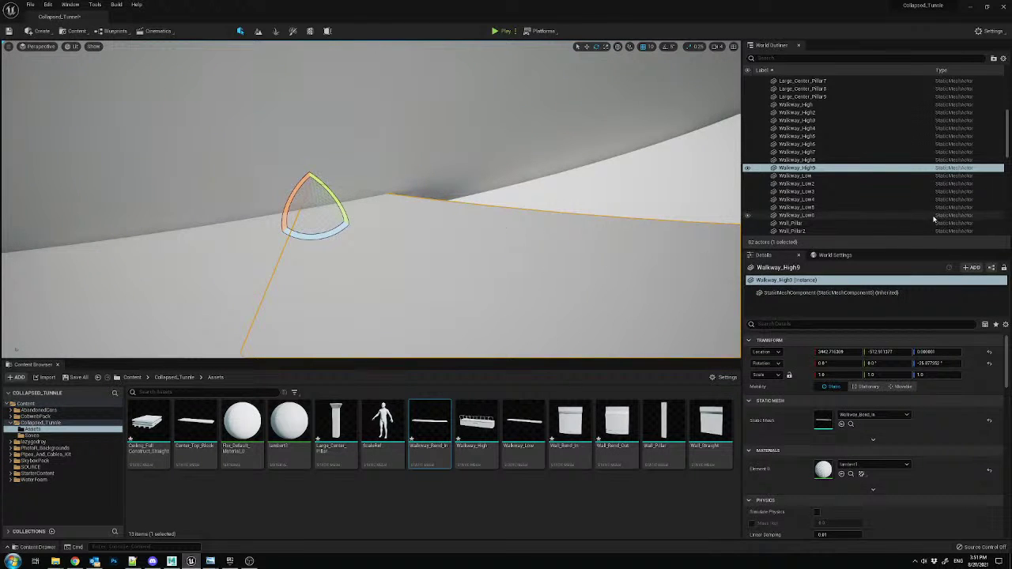
right_drag(443, 191, 431, 196)
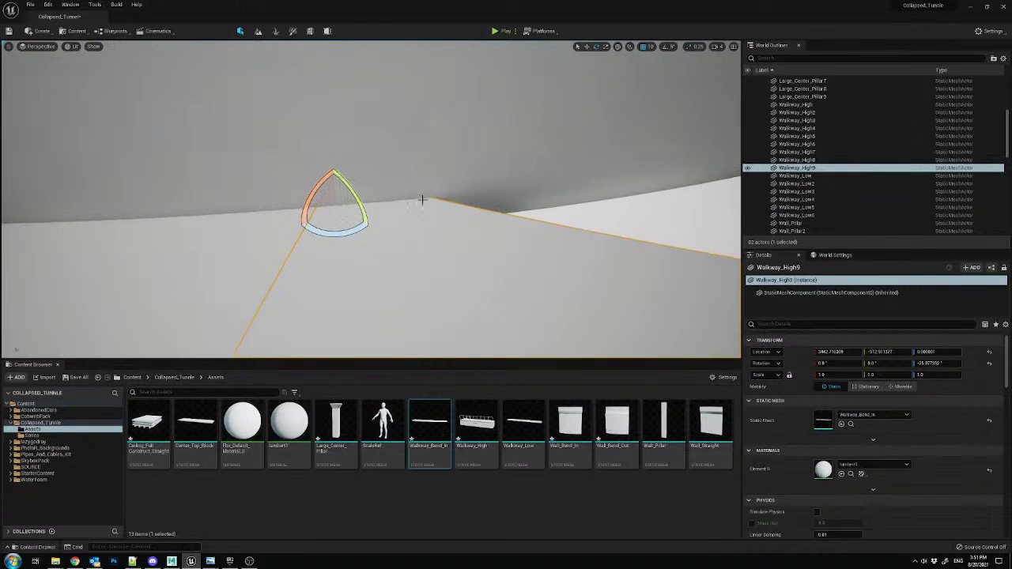
drag(344, 230, 381, 210)
mouse_move(381, 210)
right_down()
mouse_move(382, 226)
mouse_move(377, 198)
mouse_move(366, 201)
right_up()
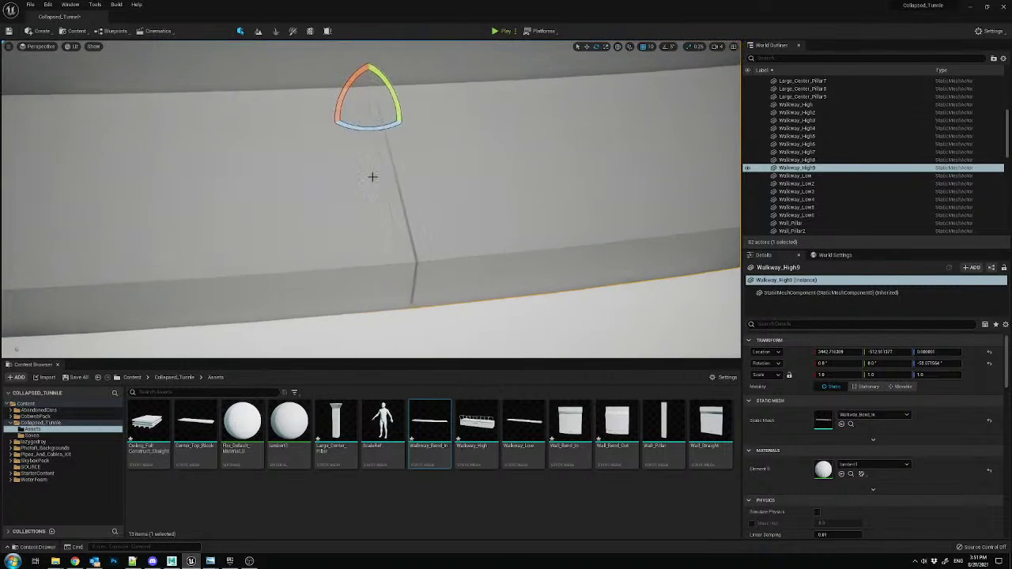
drag(394, 125, 394, 125)
right_drag(393, 125, 366, 159)
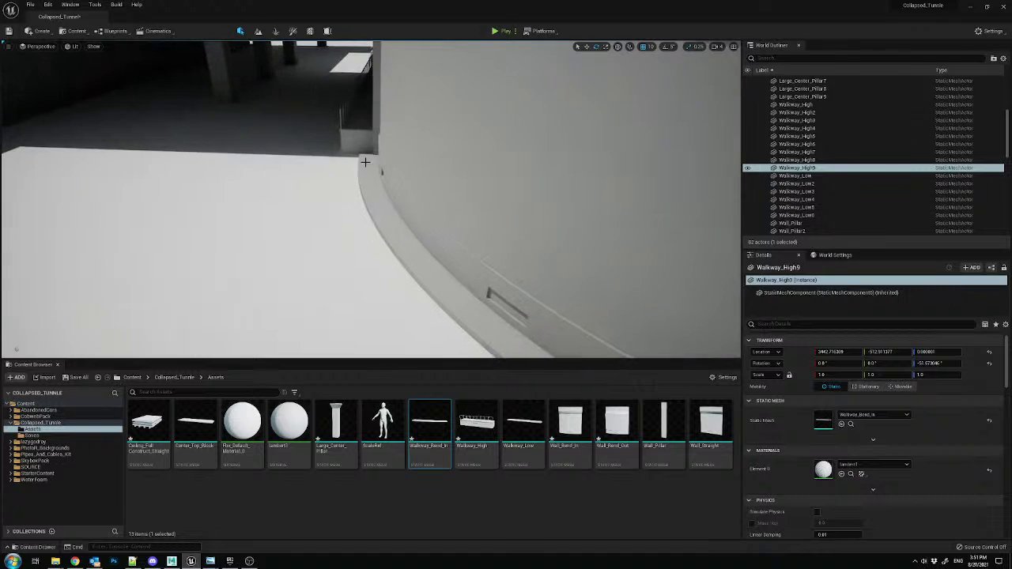
- Examine the curved walkway run and check the Z rotation of the first three bent wall pieces
click(367, 159)
click(409, 259)
right_drag(410, 259, 526, 222)
click(523, 205)
click(450, 174)
right_drag(450, 174, 450, 174)
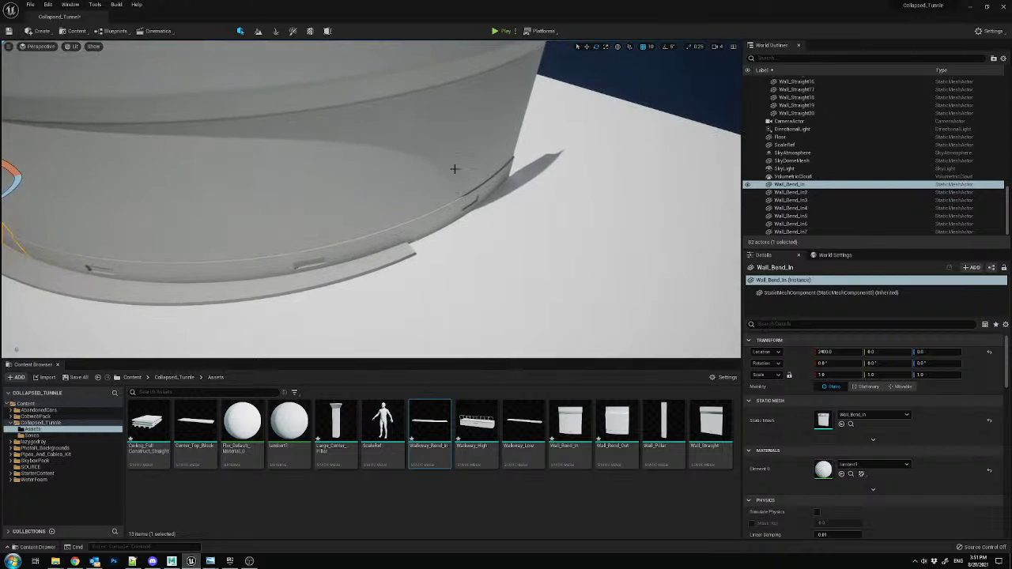
click(436, 177)
click(399, 240)
click(434, 173)
click(350, 171)
right_drag(458, 184, 458, 185)
click(403, 154)
click(636, 250)
right_drag(635, 250, 635, 250)
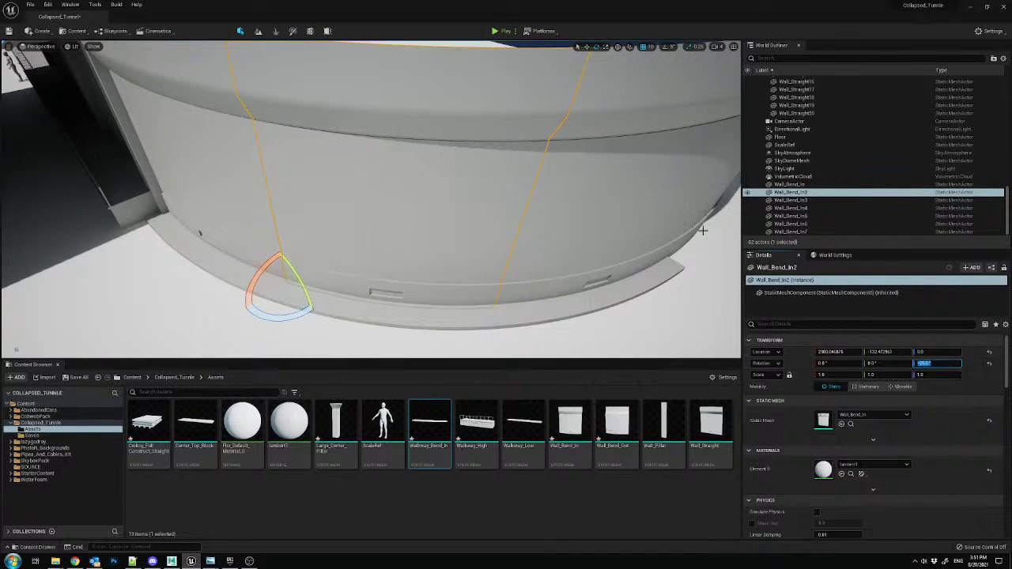
click(645, 186)
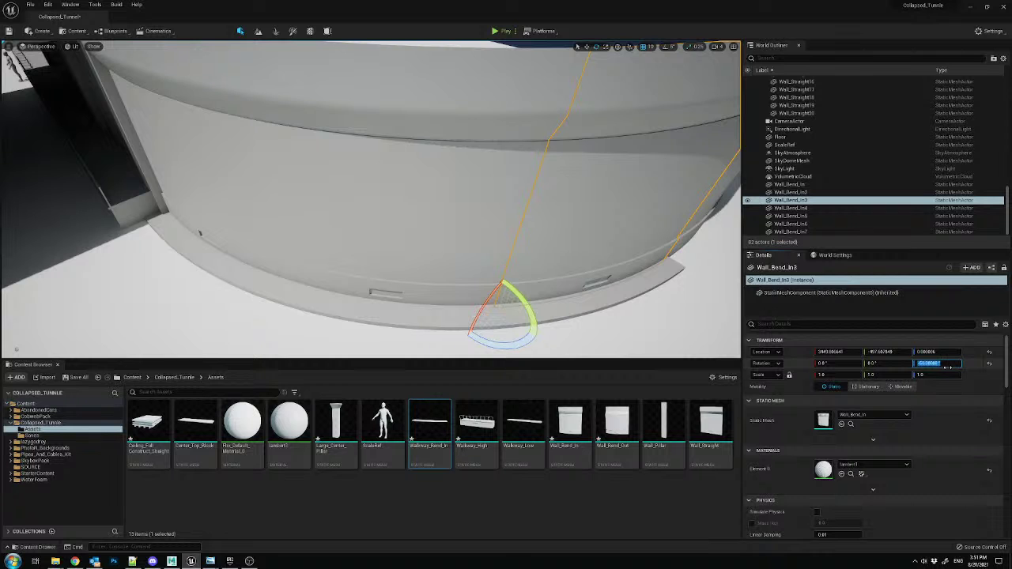
- Set the Z rotation of the fourth bent wall piece to -75° and inspect its seam
right_drag(567, 221, 567, 222)
click(567, 222)
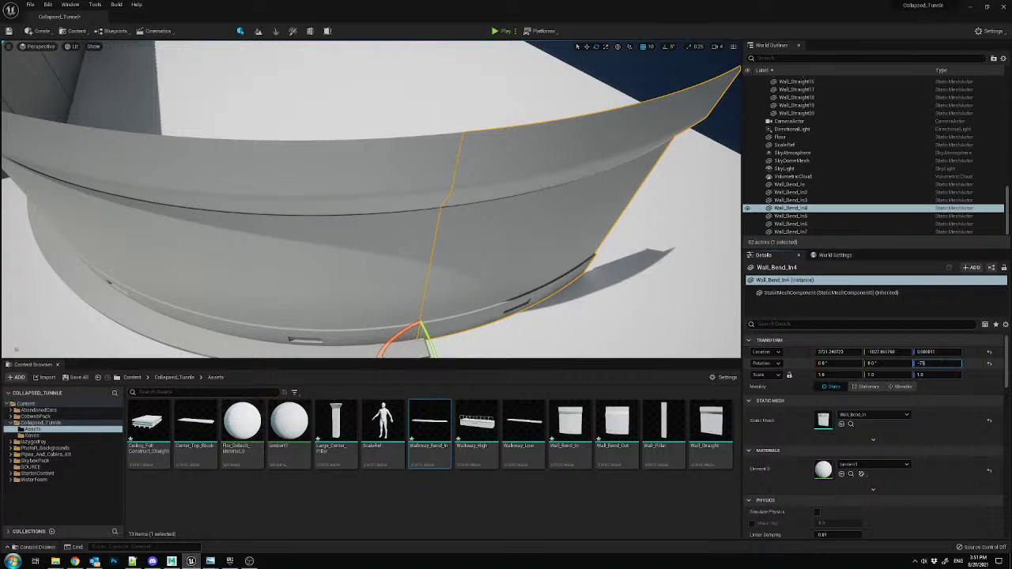
click(693, 199)
right_drag(596, 199, 551, 179)
click(551, 179)
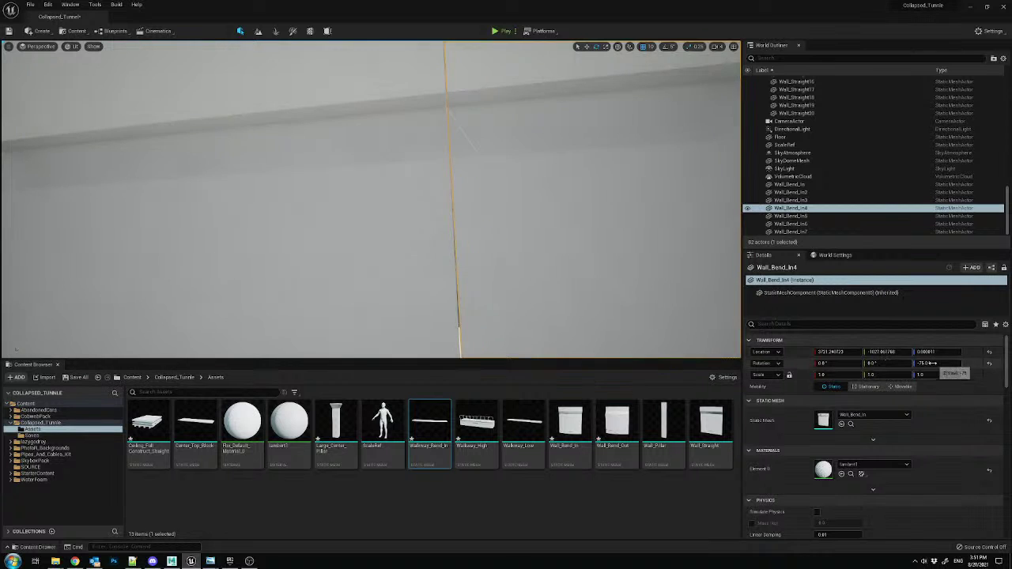
- Examine the seam between the first and second bent wall pieces and select both walls
right_drag(572, 222, 439, 197)
click(274, 194)
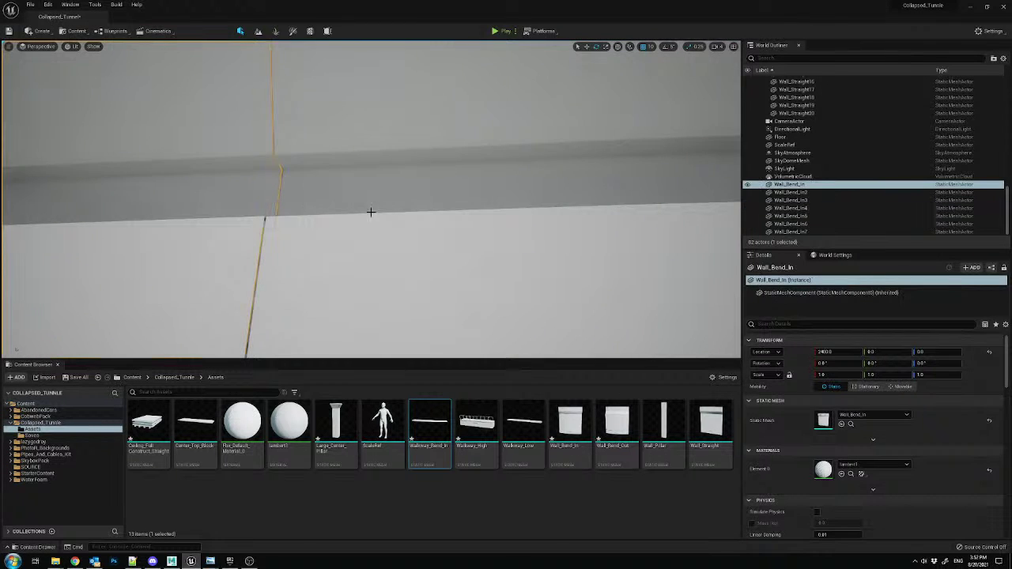
key(f)
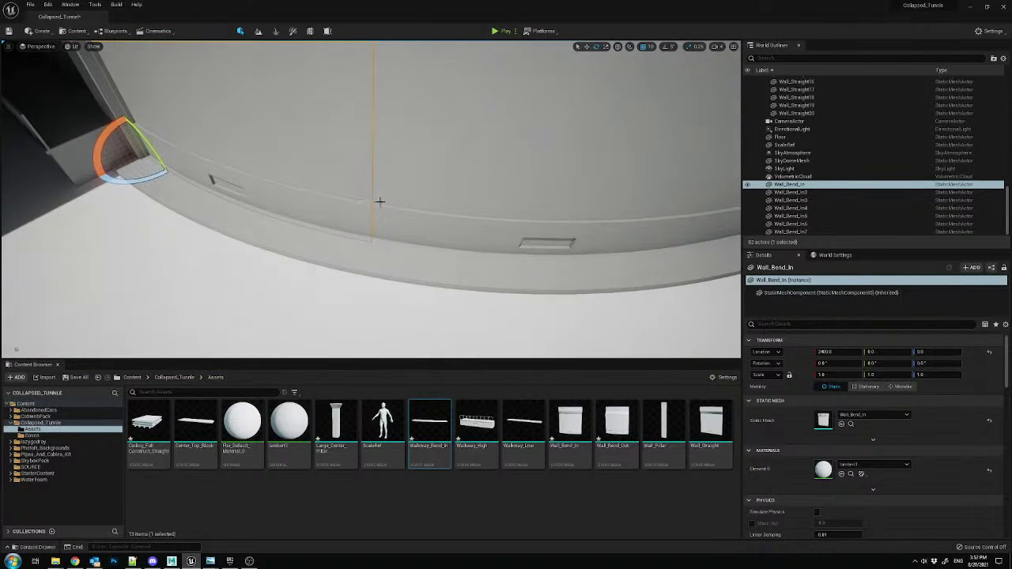
click(450, 183)
right_drag(405, 158, 404, 159)
ctrl+click(402, 158)
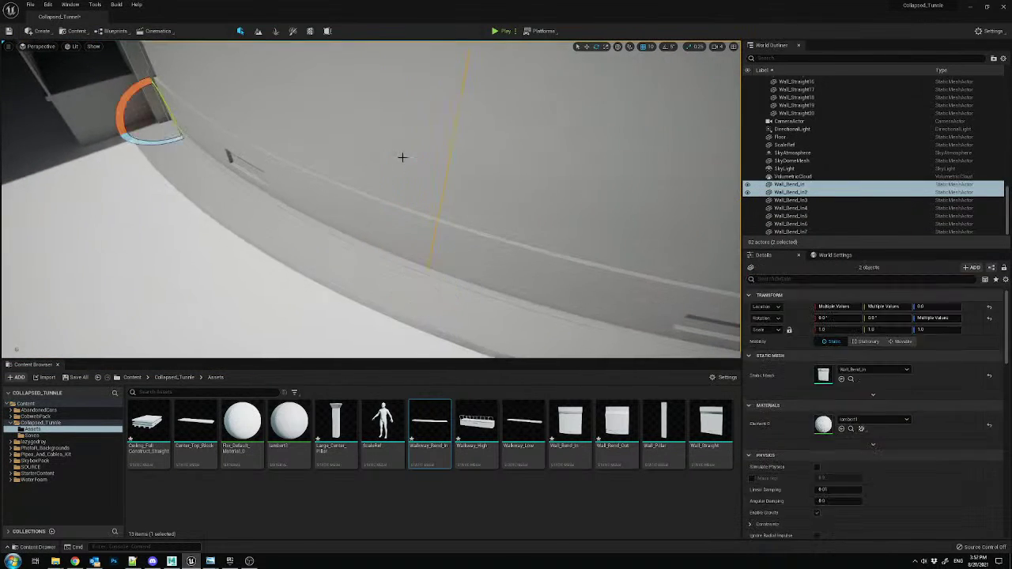
- Hide the walkway pieces and the floor beneath the bent walls
click(391, 301)
key(h)
click(454, 314)
key(h)
click(366, 290)
key(h)
- Move the second bent wall piece flush against the end of the first one
click(420, 257)
right_drag(420, 257, 430, 253)
key(w)
mouse_move(356, 321)
mouse_down()
mouse_move(394, 310)
mouse_move(368, 306)
mouse_up()
right_drag(390, 260, 390, 259)
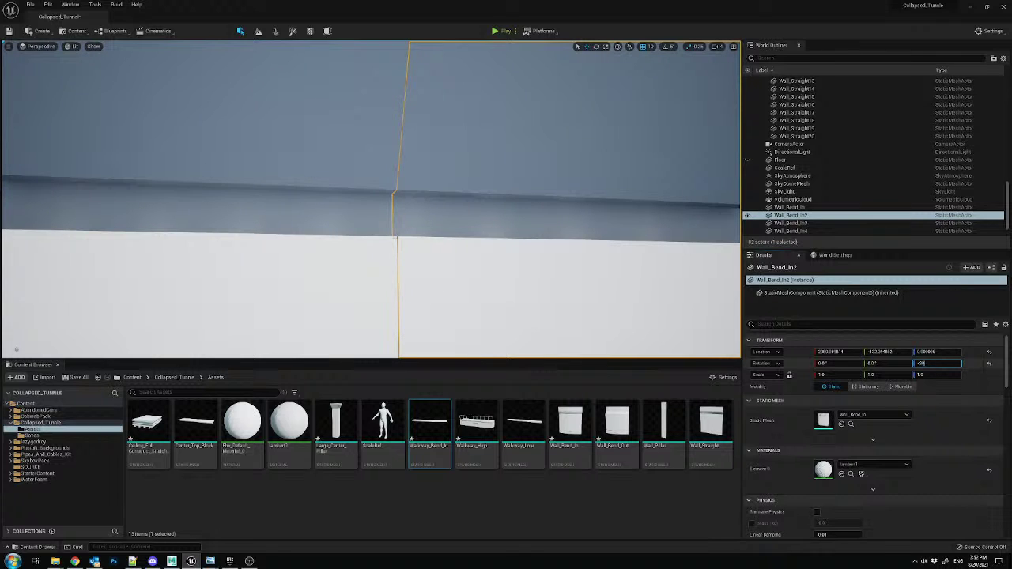
- Try a Z rotation of -30° on the second bent wall and check the seam
key(Return)
right_drag(540, 204, 483, 196)
click(524, 251)
click(482, 196)
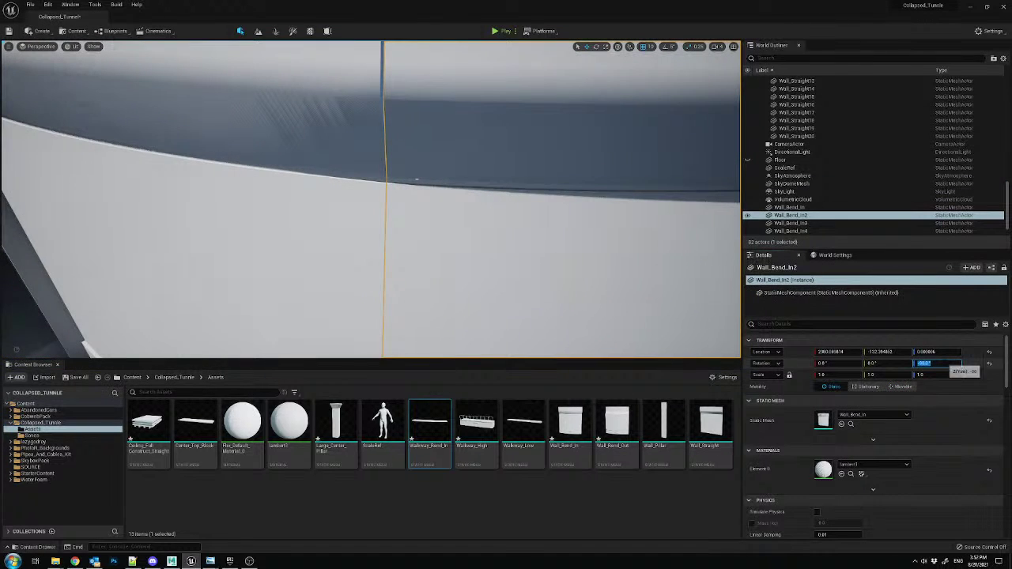
- Set the second bent wall's Z rotation to -25° and inspect the seam with the first wall
text(-25)
key(Return)
right_drag(544, 236, 429, 183)
click(544, 236)
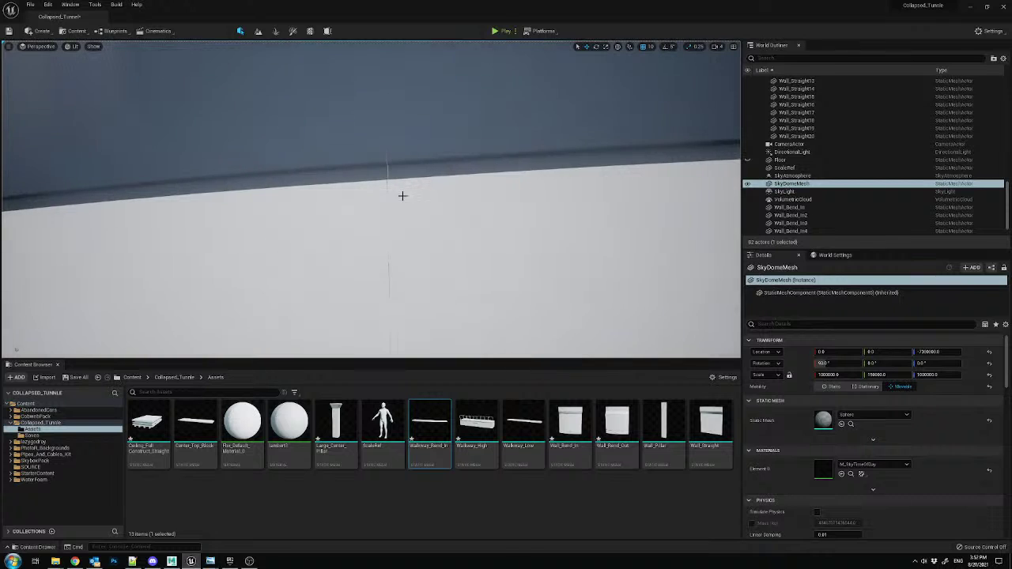
- Switch to Maya, extrude the bent wall's border edges, and return to object mode
key(alt+Tab)
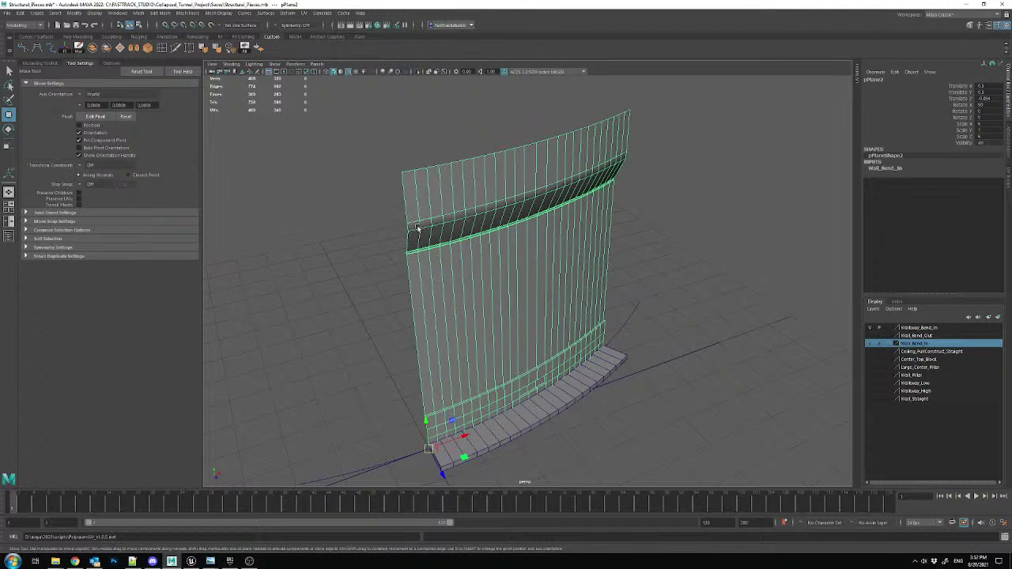
key(F10)
double_click(429, 275)
alt+drag(475, 333, 530, 204)
key(F8)
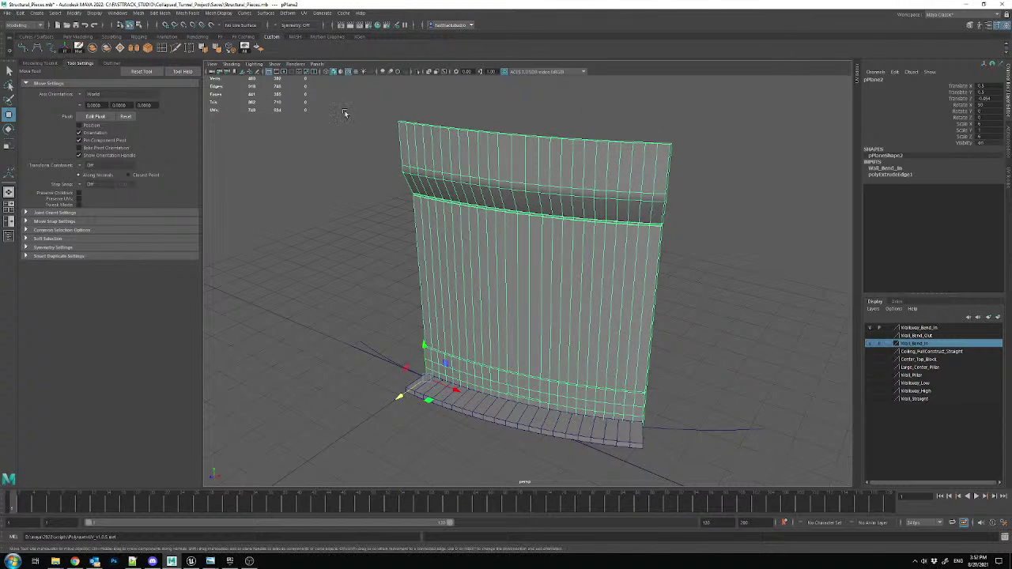
- Remove the border edge extrusion from the bent wall and return to object mode
key(F10)
double_click(465, 159)
alt+drag(466, 159, 536, 235)
double_click(475, 320)
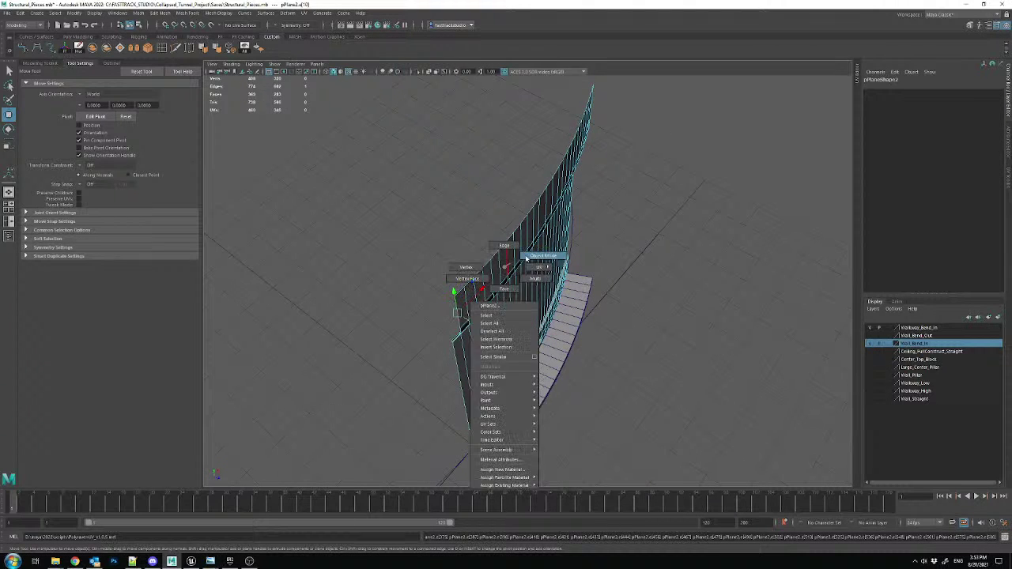
key(F8)
- Switch to Unreal Engine and examine the seam and overall curve of the two joined bent wall pieces
click(190, 560)
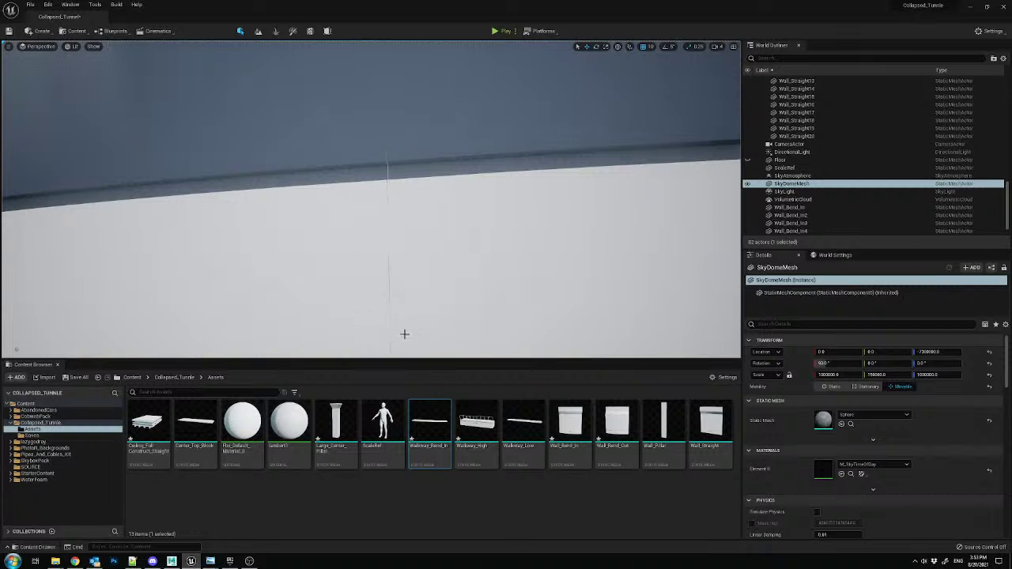
right_drag(445, 234, 437, 164)
click(420, 196)
click(390, 197)
scroll(391, 197, up, 3)
click(438, 163)
click(427, 222)
right_drag(427, 221, 367, 198)
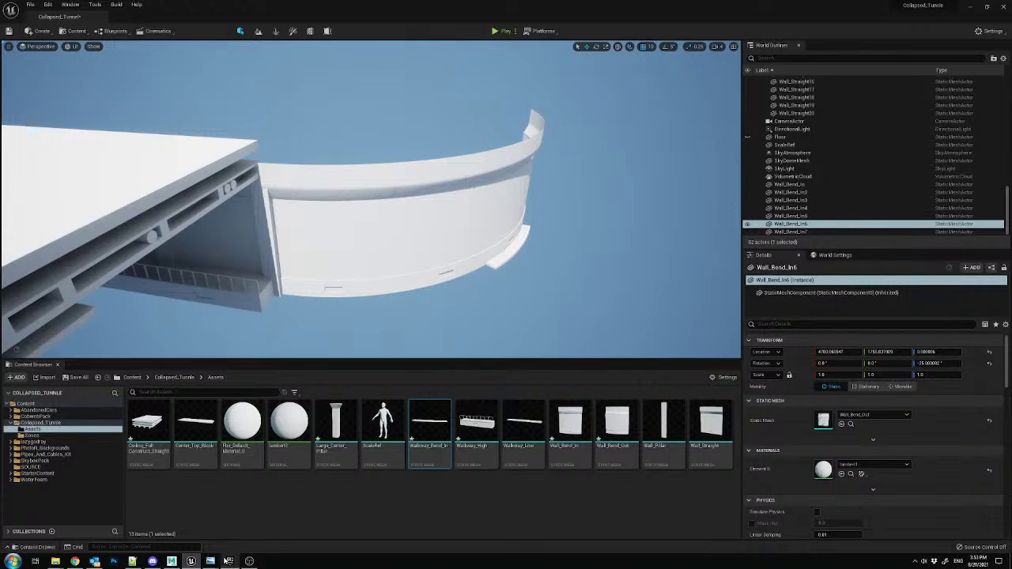
- Switch to Maya, hide the Walkway_Bend_In layer, and select the bent wall
click(179, 562)
alt+drag(642, 337, 517, 312)
click(540, 280)
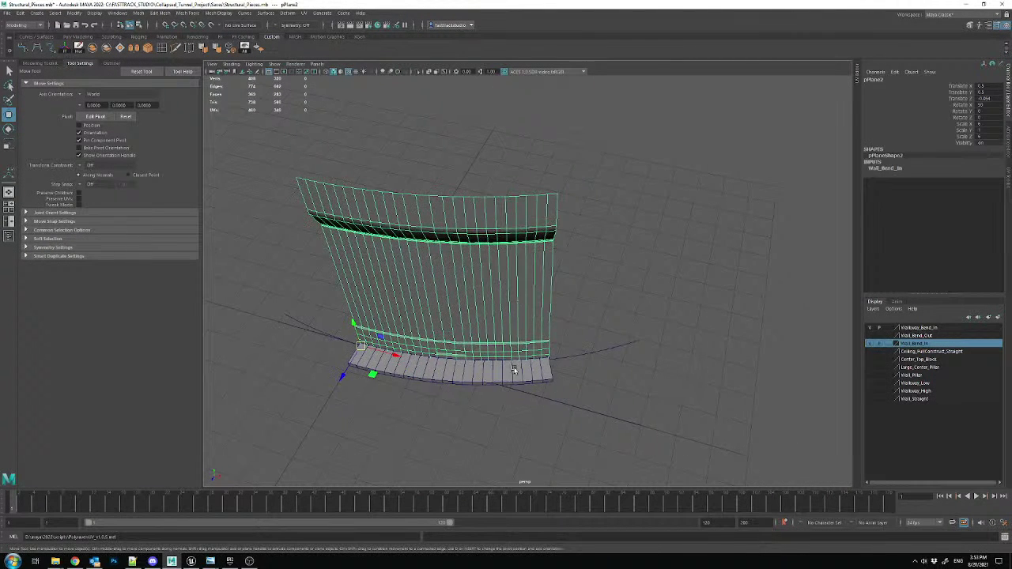
click(515, 368)
click(472, 314)
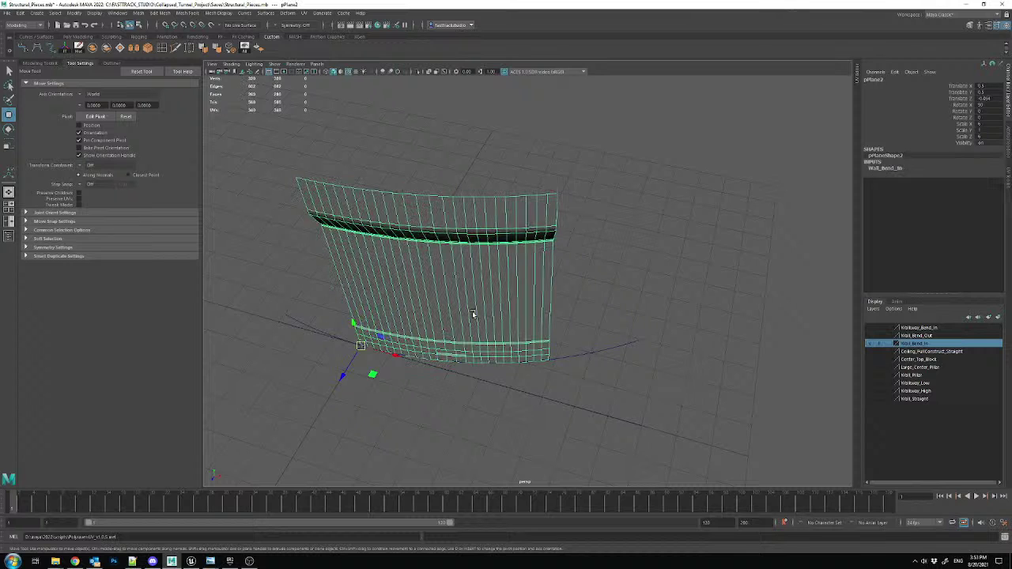
- Duplicate the bent wall onto the original's far end, rotate the copy to continue the curve, and check the seam
alt+drag(478, 362, 398, 335)
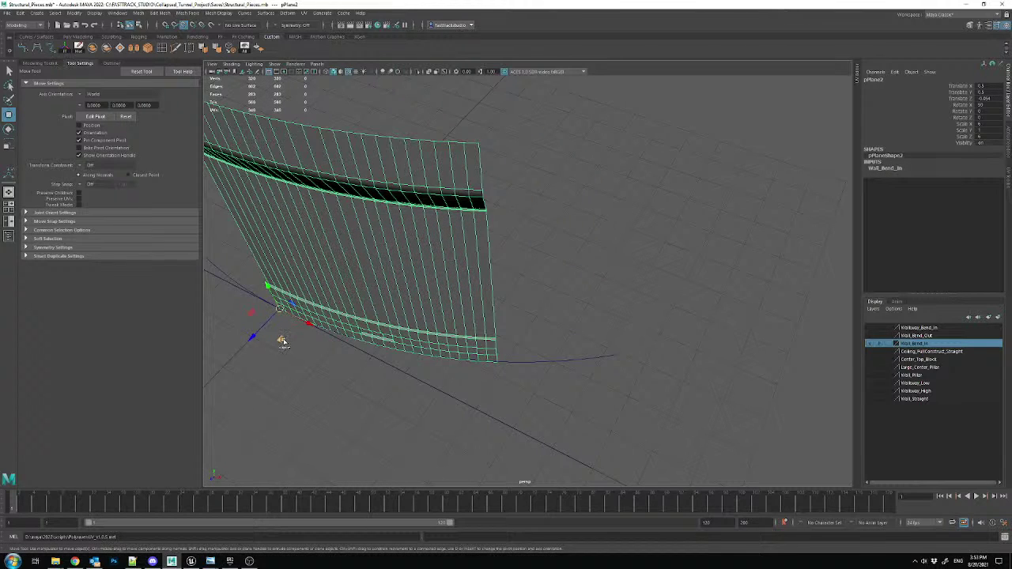
key(shift+d)
key(e)
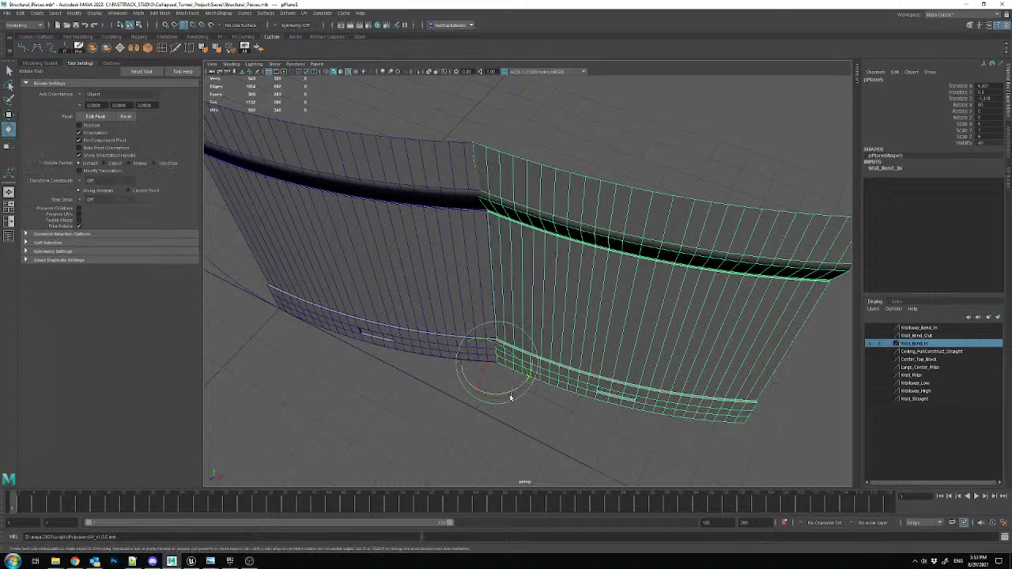
mouse_move(507, 394)
mouse_down()
mouse_move(529, 380)
mouse_move(525, 387)
mouse_up()
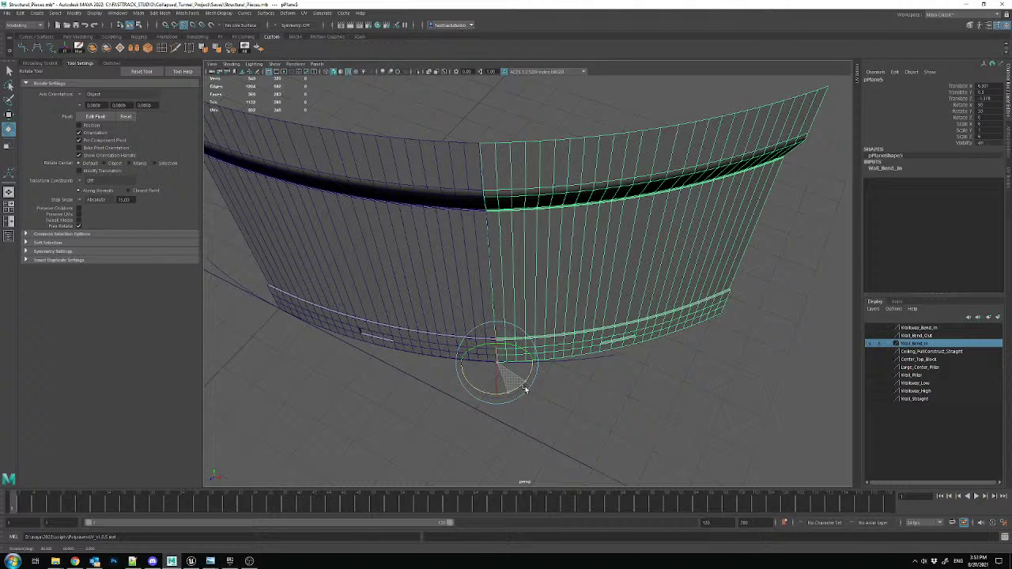
click(613, 373)
key(w)
scroll(472, 147, up, 6)
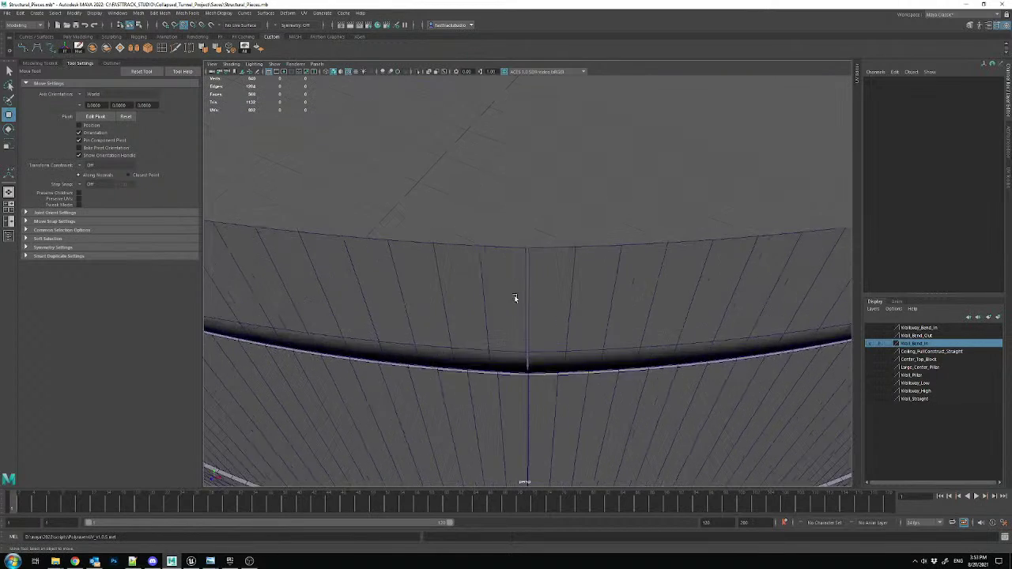
scroll(516, 294, down, 6)
alt+drag(517, 290, 530, 289)
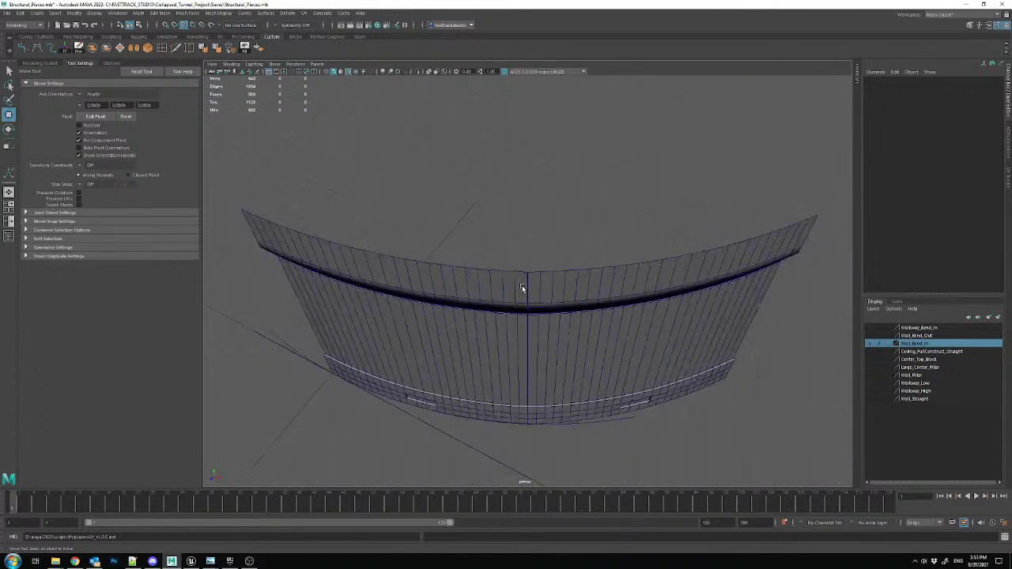
- Show the Wall_Straight layer and duplicate the straight wall in place
click(870, 399)
click(527, 335)
alt+drag(527, 335, 462, 382)
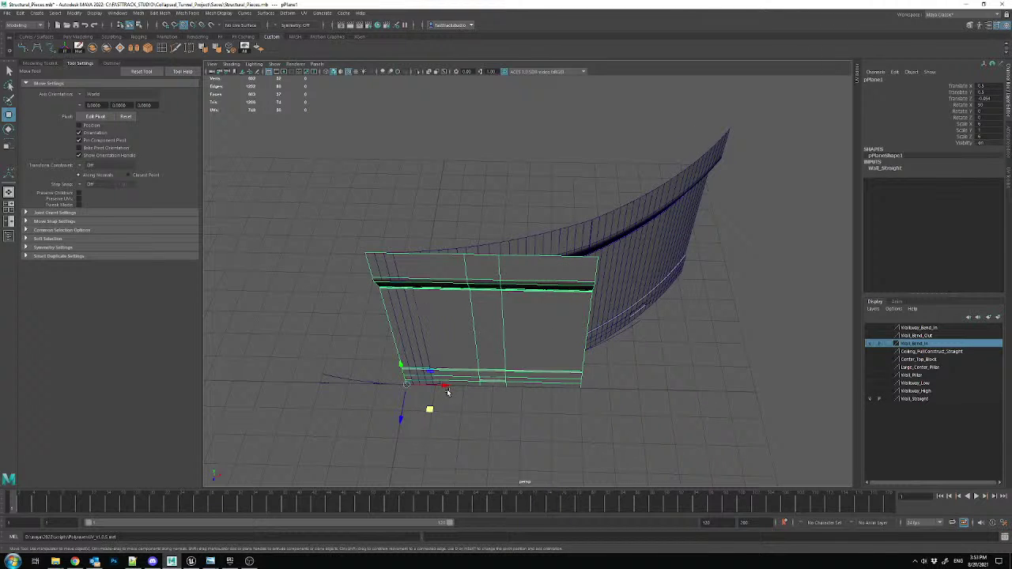
click(467, 378)
- Assign the copied straight wall to a new display layer named Testing and hide the Wall_Straight layer
click(988, 318)
right_click(905, 328)
click(933, 418)
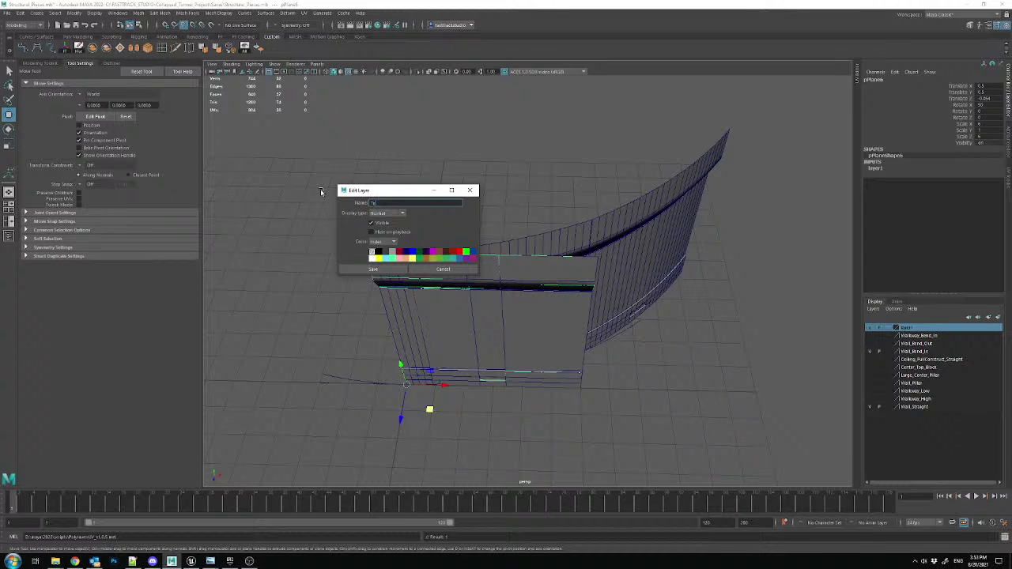
click(400, 269)
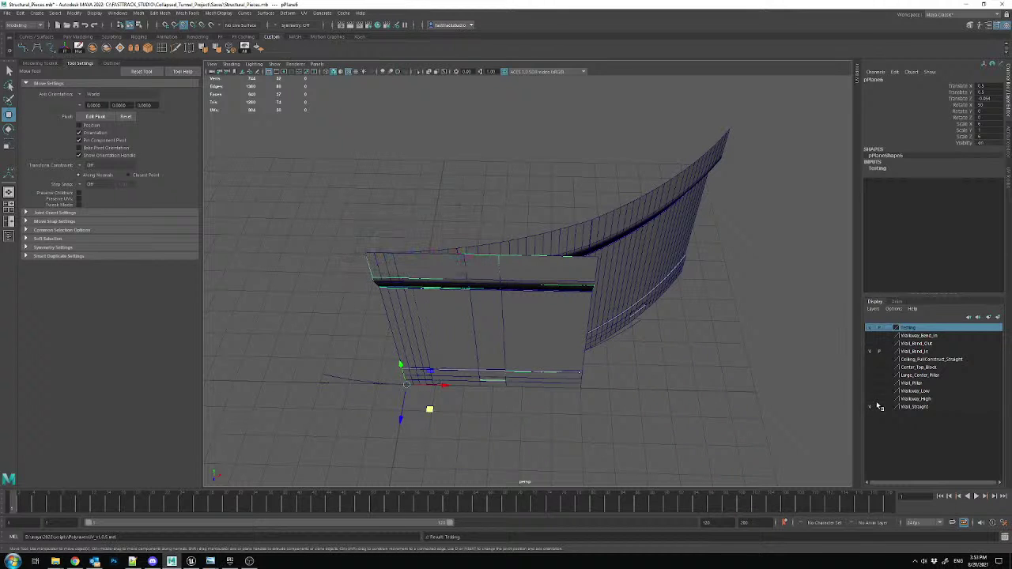
click(655, 402)
click(465, 285)
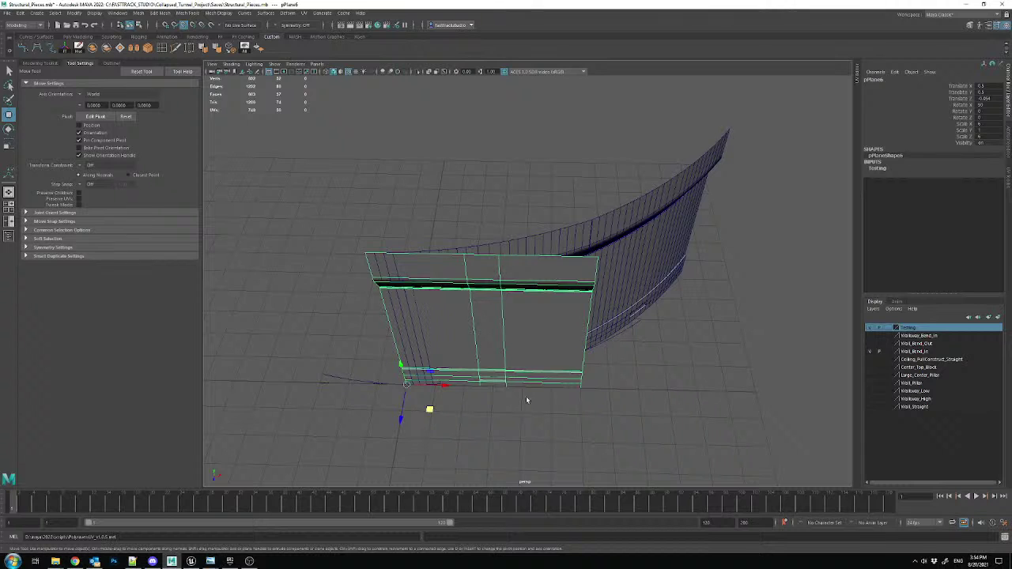
- Isolate the copied straight wall and connect the horizontal edges on both sides of its central strip with 20 segments
click(418, 74)
alt+drag(535, 293, 490, 256)
key(5)
right_drag(490, 255, 481, 214)
drag(411, 171, 474, 436)
alt+drag(490, 388, 549, 286)
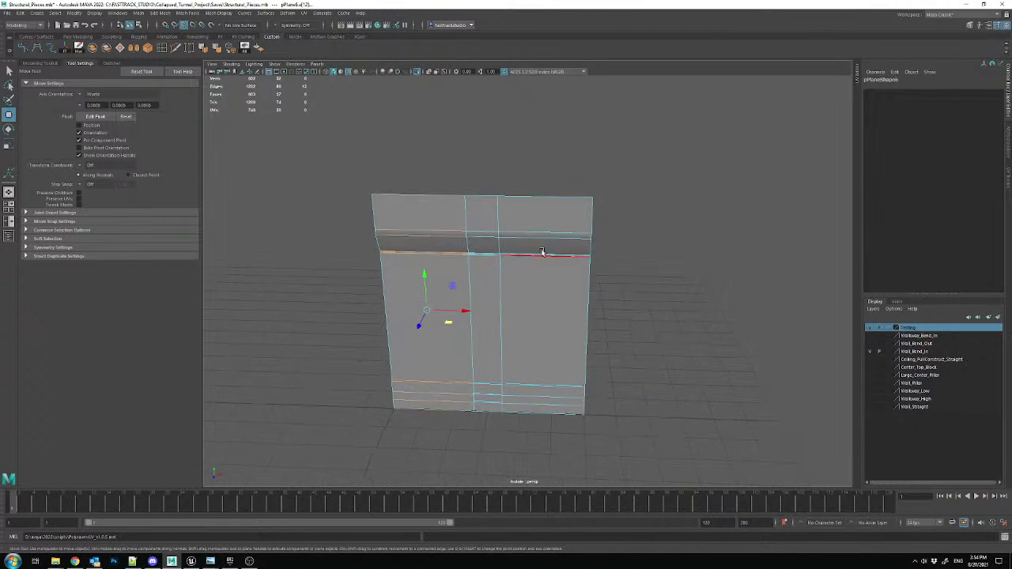
shift+drag(555, 425, 556, 424)
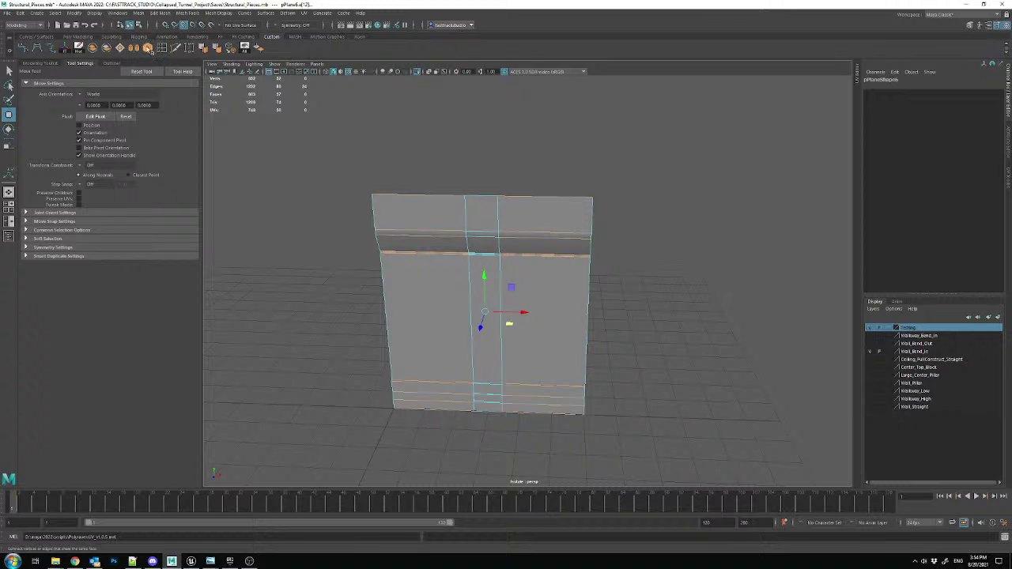
click(147, 48)
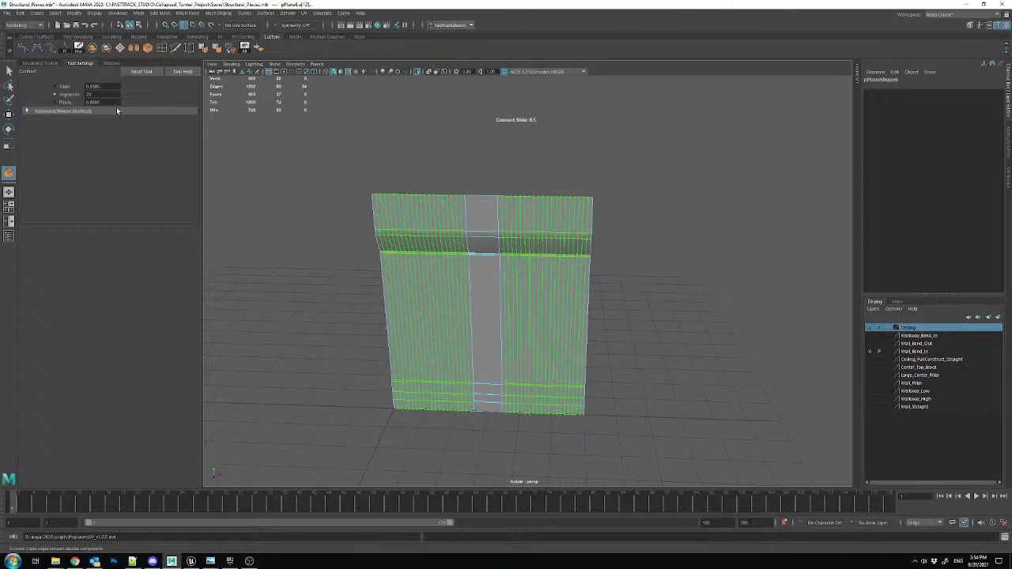
key(w)
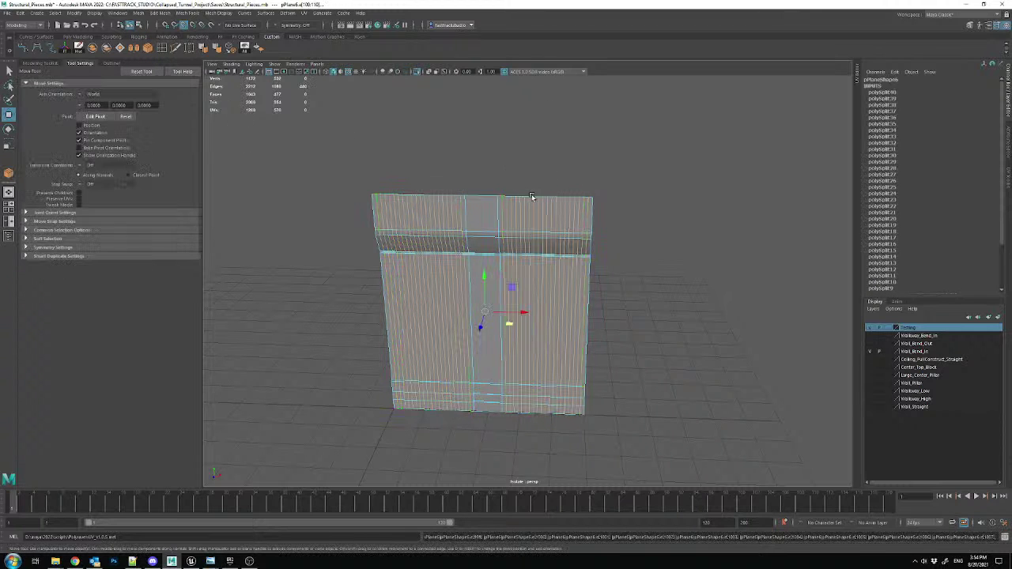
- Connect the horizontal edges of the wall's central strip with 5 segments
alt+drag(479, 166, 488, 447)
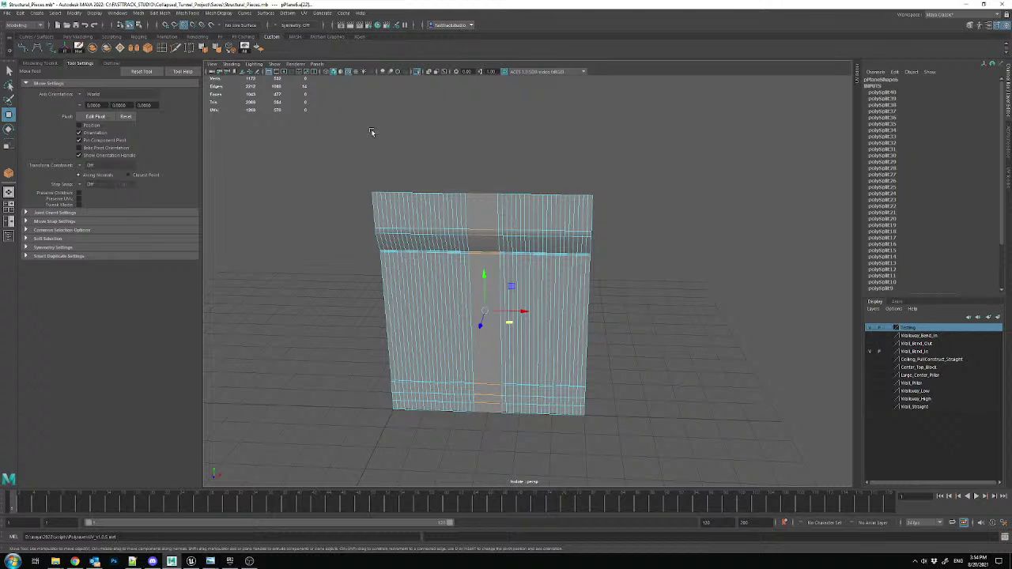
click(147, 47)
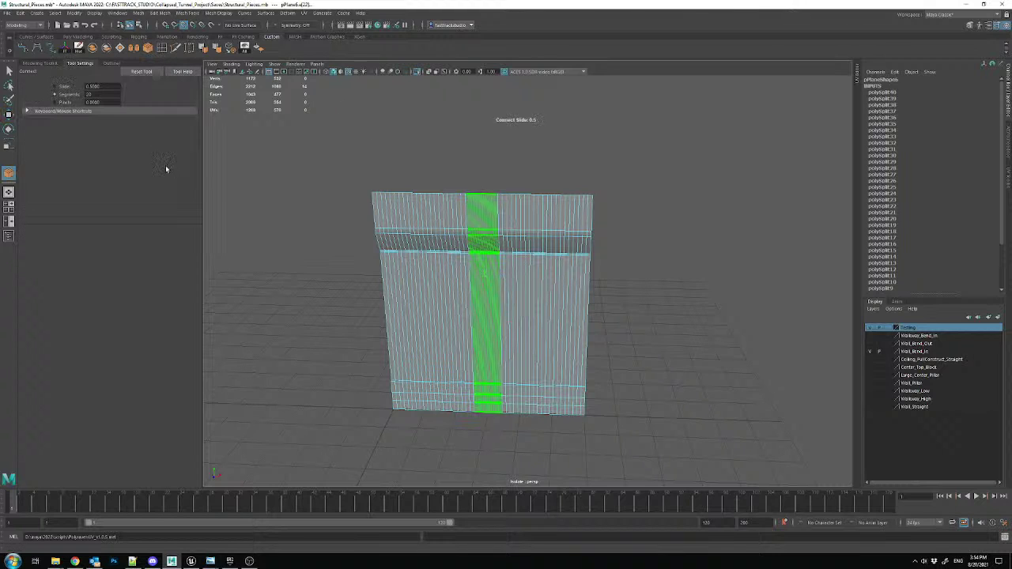
click(64, 94)
text(10)
key(Return)
click(70, 93)
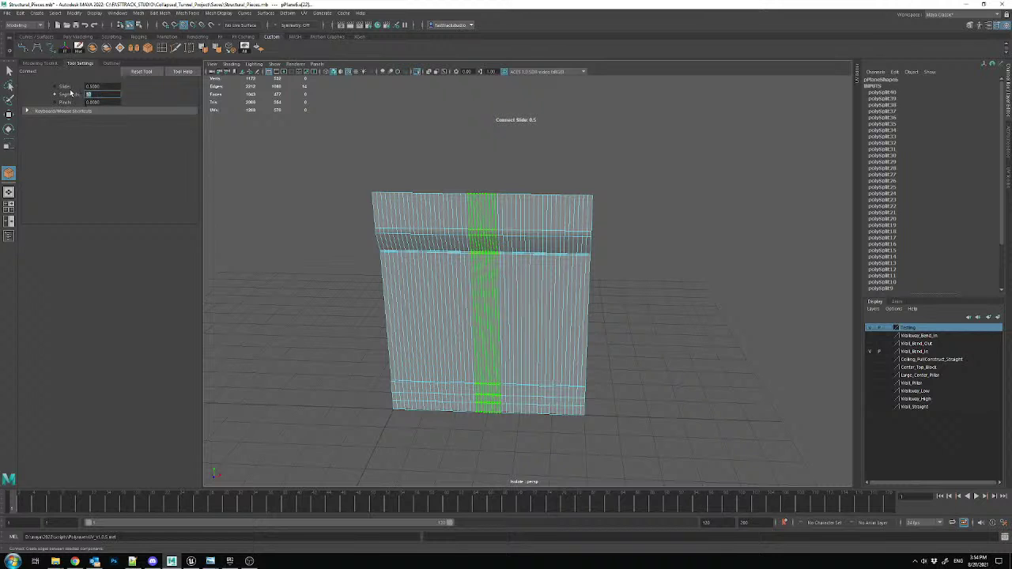
key(w)
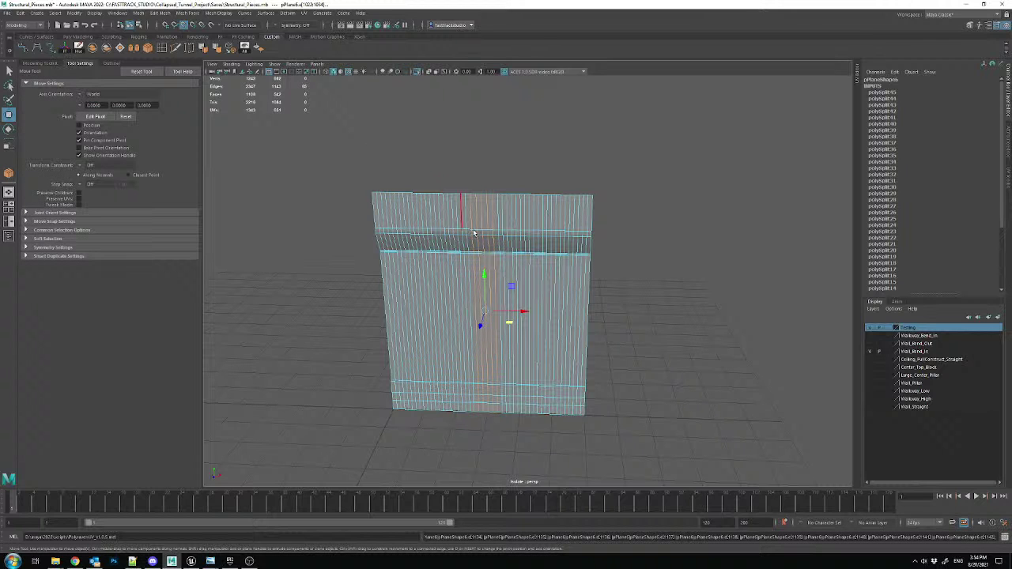
- Return the subdivided wall to object mode, delete its construction history, and hide the Wall_Bend_In layer
key(F8)
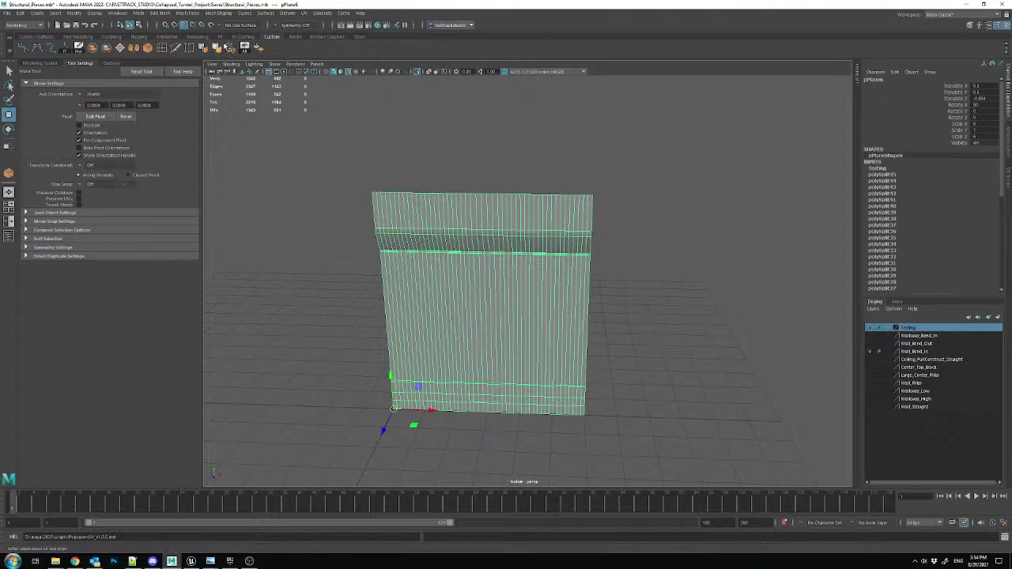
click(91, 47)
click(549, 246)
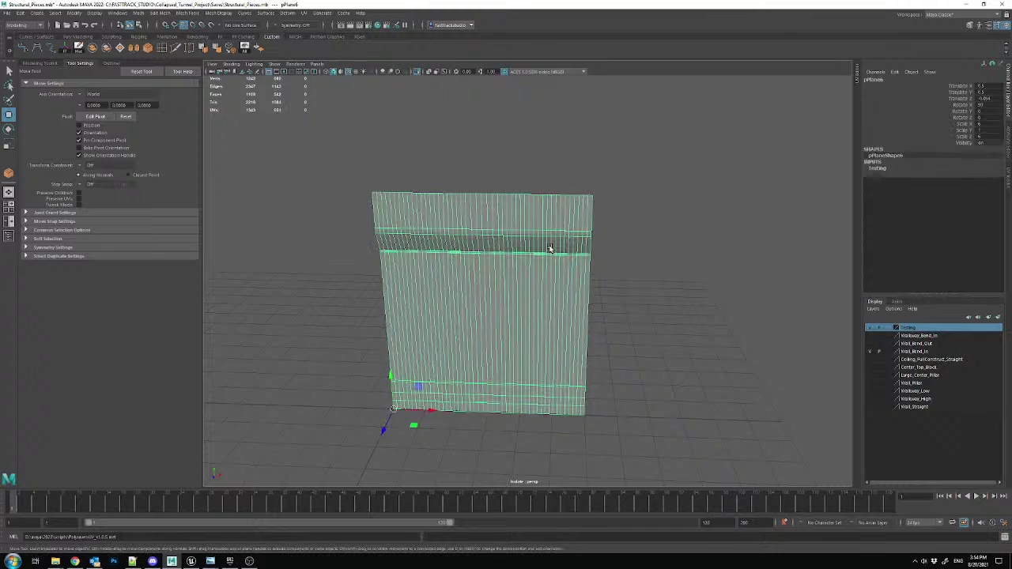
alt+drag(496, 350, 499, 346)
alt+right_drag(499, 346, 517, 319)
alt+drag(517, 319, 530, 329)
alt+drag(818, 290, 670, 276)
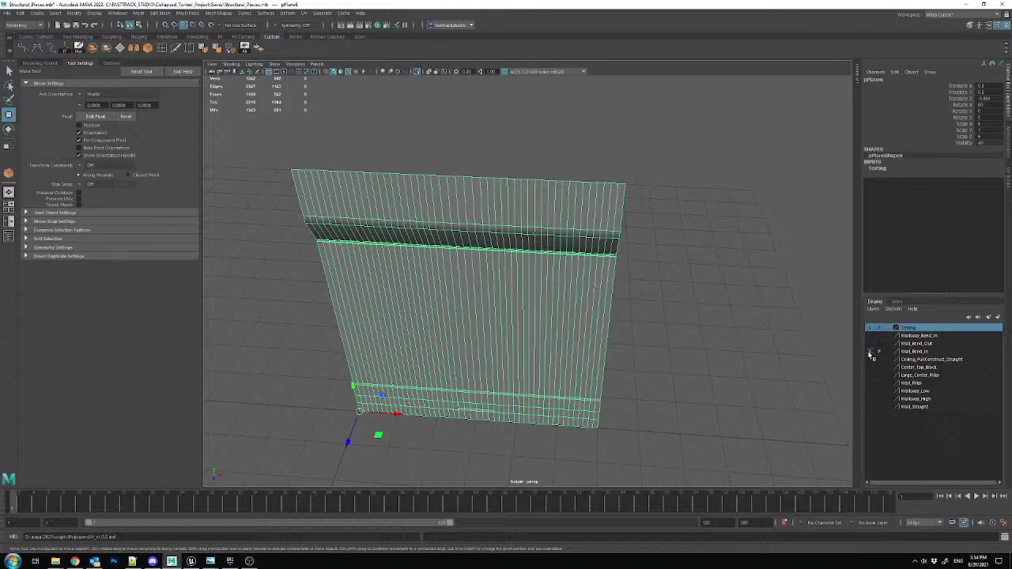
alt+drag(680, 293, 605, 282)
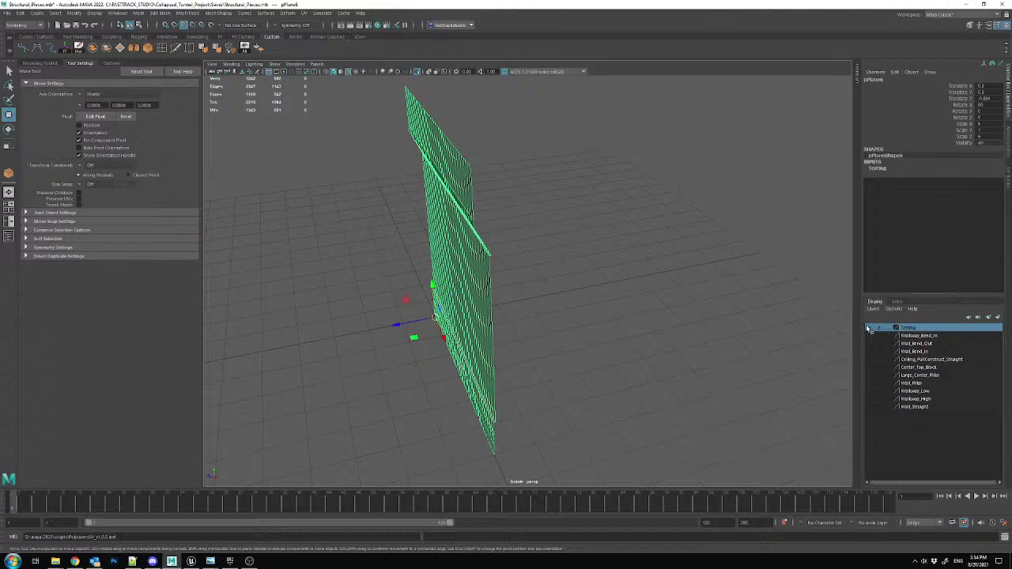
- Turn off isolation, show the Wall_Bend_In layer, and delete the duplicated bent wall
click(871, 328)
click(871, 328)
click(417, 72)
click(873, 352)
alt+drag(624, 296, 675, 294)
click(643, 229)
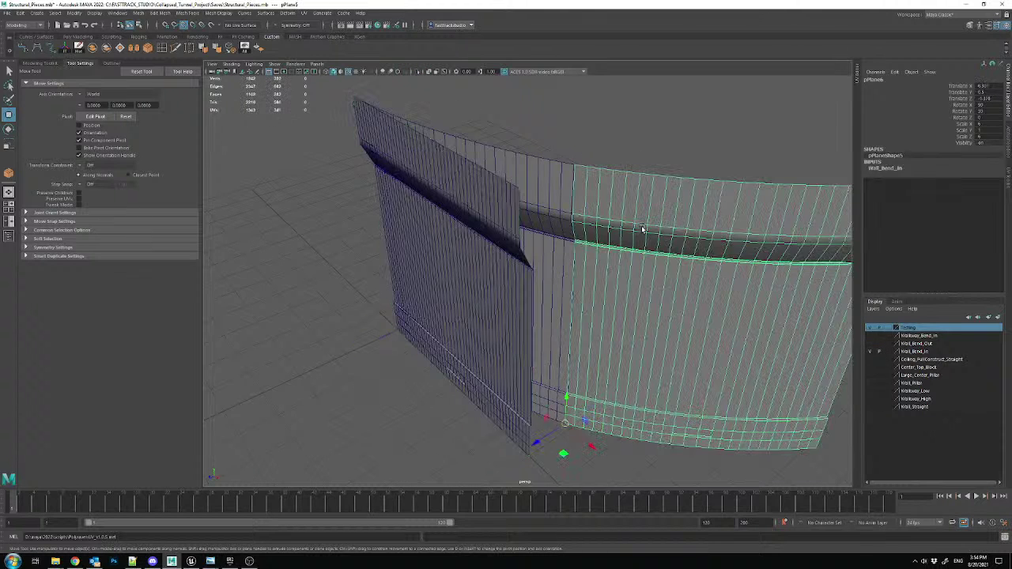
key(Delete)
- Select the subdivided straight wall and hide the Wall_Bend_In layer
click(463, 215)
alt+drag(535, 295, 687, 319)
click(870, 327)
click(870, 328)
click(872, 352)
- Add a nonlinear Bend deformer to the subdivided straight wall
alt+middle_drag(590, 325, 619, 208)
scroll(532, 325, up, 4)
alt+drag(532, 327, 524, 319)
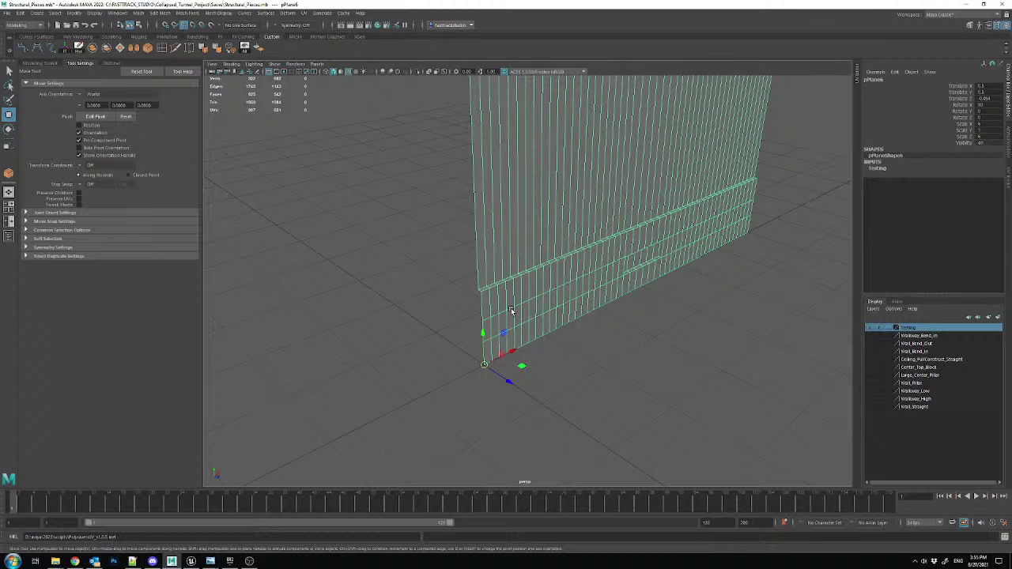
alt+middle_drag(423, 180, 404, 202)
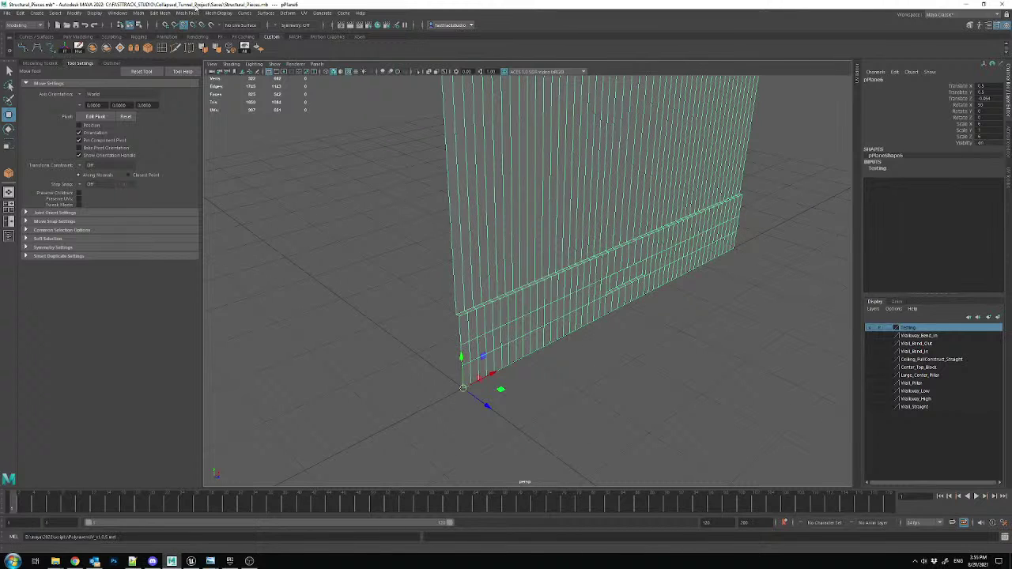
click(287, 13)
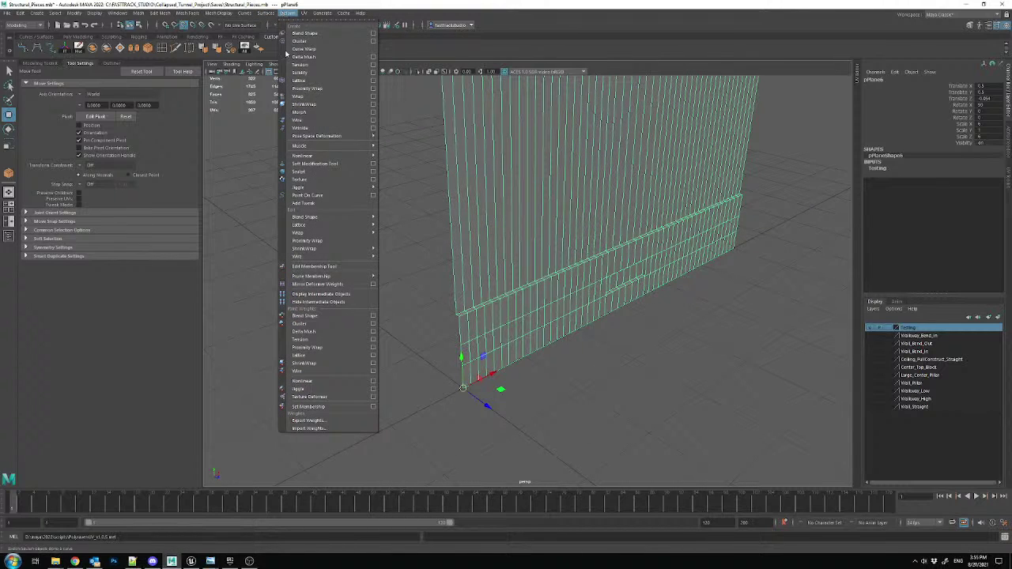
click(415, 158)
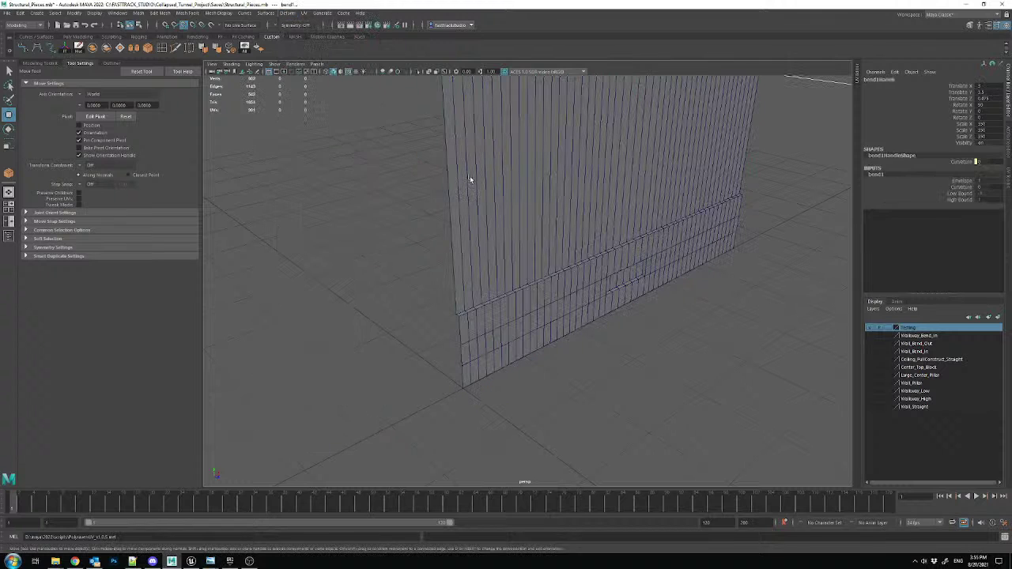
- Set the Bend deformer's curvature to 15, check the wall's shape, and change it to 10
click(982, 188)
text(15)
key(Return)
scroll(655, 268, down, 6)
alt+drag(651, 224, 580, 264)
click(989, 186)
key(Return)
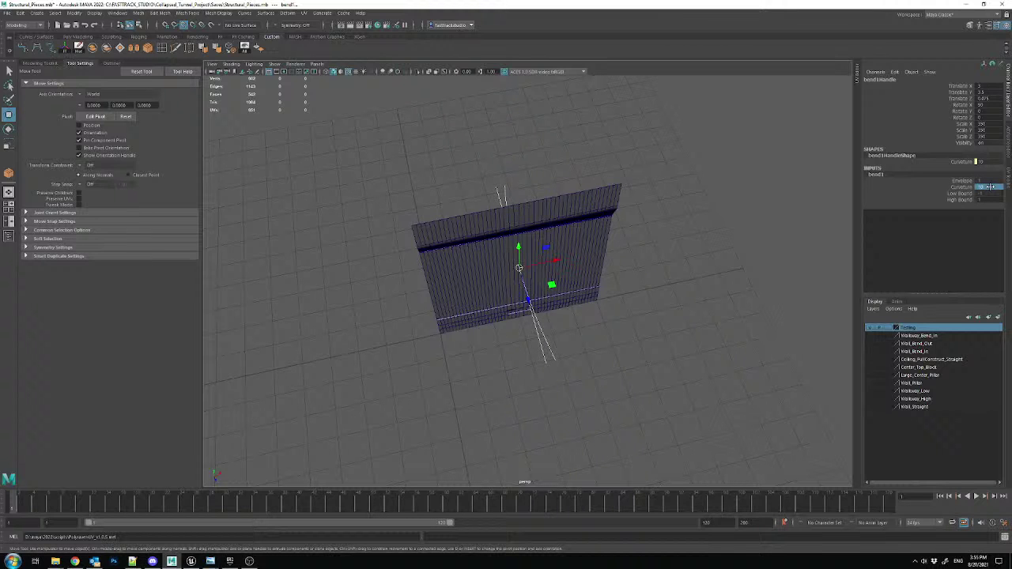
- Switch to Unreal Engine, look over the bent wall placement, and view the scene through the CameraActor
click(190, 560)
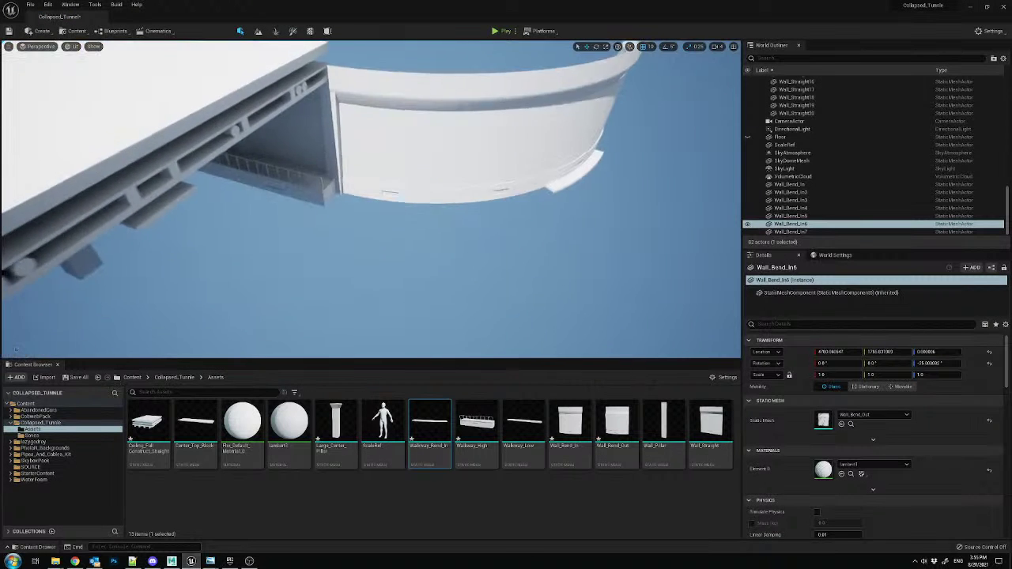
right_drag(475, 198, 501, 182)
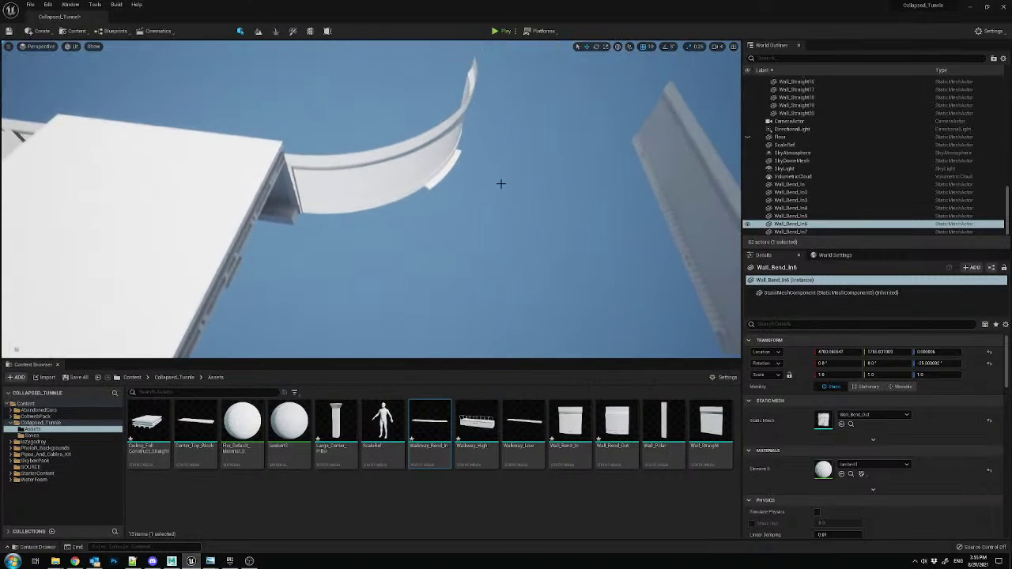
click(33, 48)
click(52, 135)
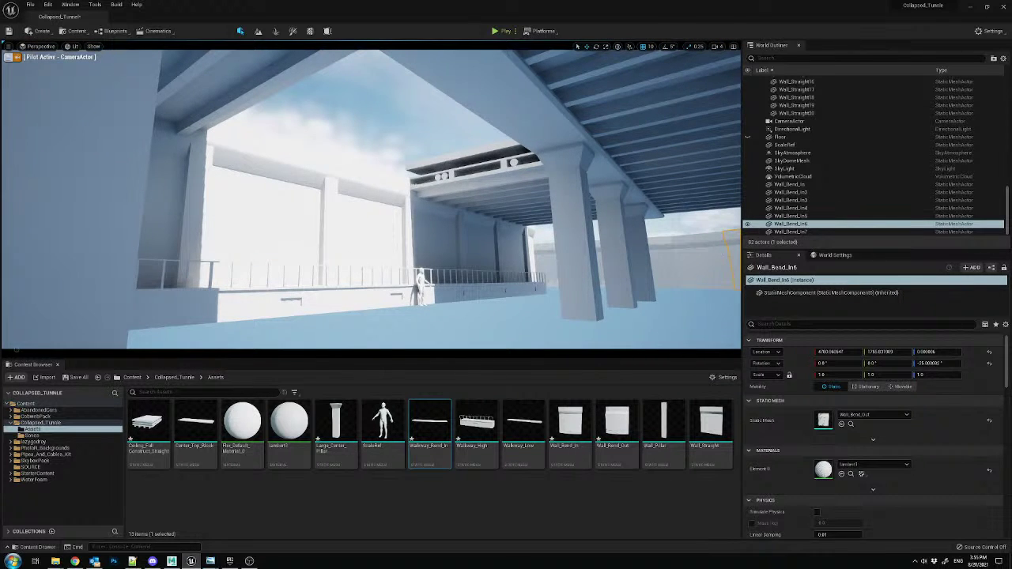
- Look over the Main_Reference.jpg reference image and move its window out of the way
click(210, 561)
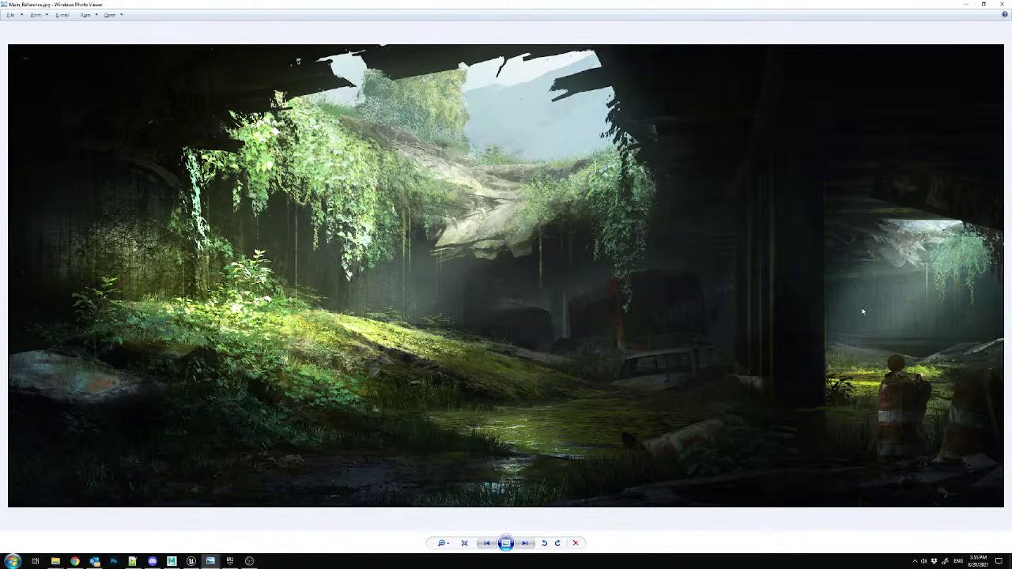
drag(570, 4, 506, 93)
drag(645, 94, 1011, 225)
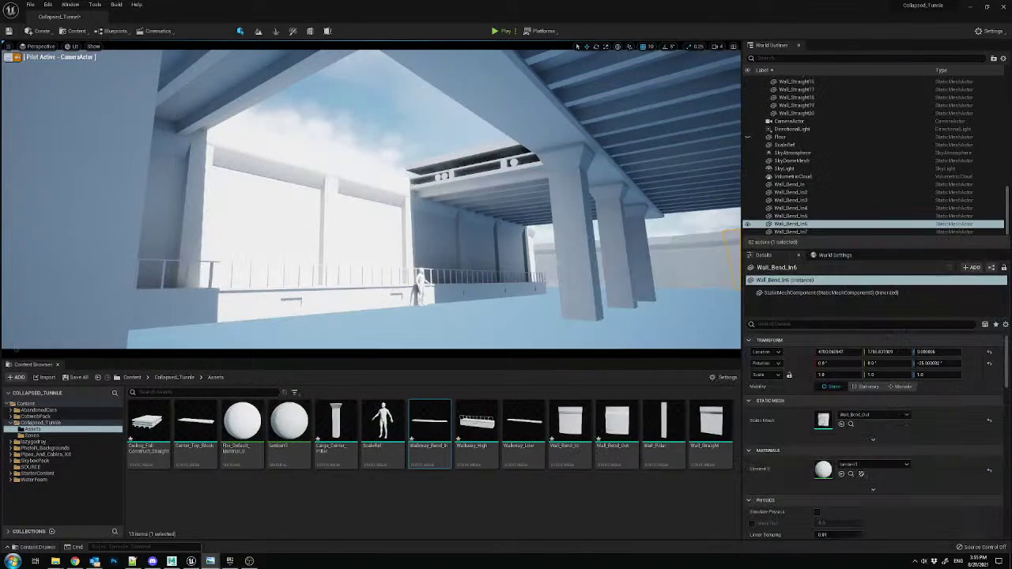
- Switch to Maya and set the Bend deformer's curvature to 15
key(alt+Tab)
click(991, 189)
text(15)
key(Return)
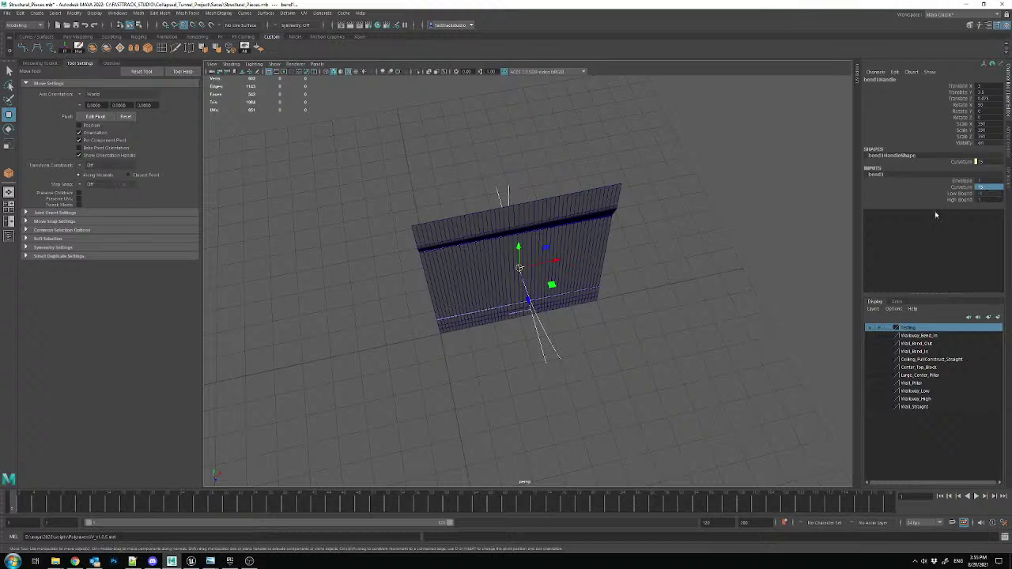
- Set the Bend deformer's high bound to 2 and its low bound to 0
click(989, 199)
text(0)
key(Return)
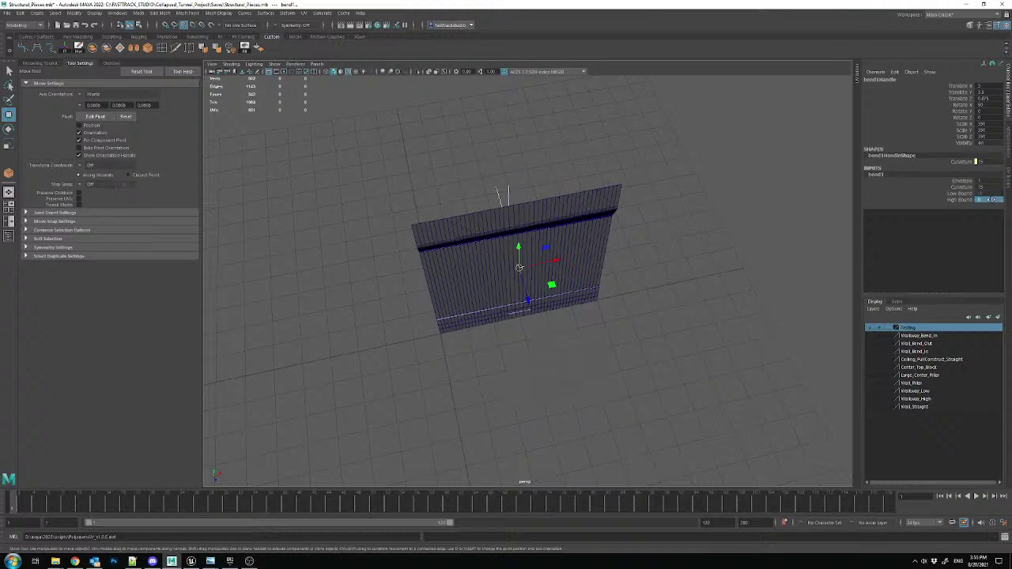
text(2)
key(Return)
click(990, 193)
text(0)
key(Return)
alt+drag(621, 261, 537, 252)
alt+drag(552, 287, 583, 312)
- Move the bend handle to the wall's lower corner at the grid origin
key(e)
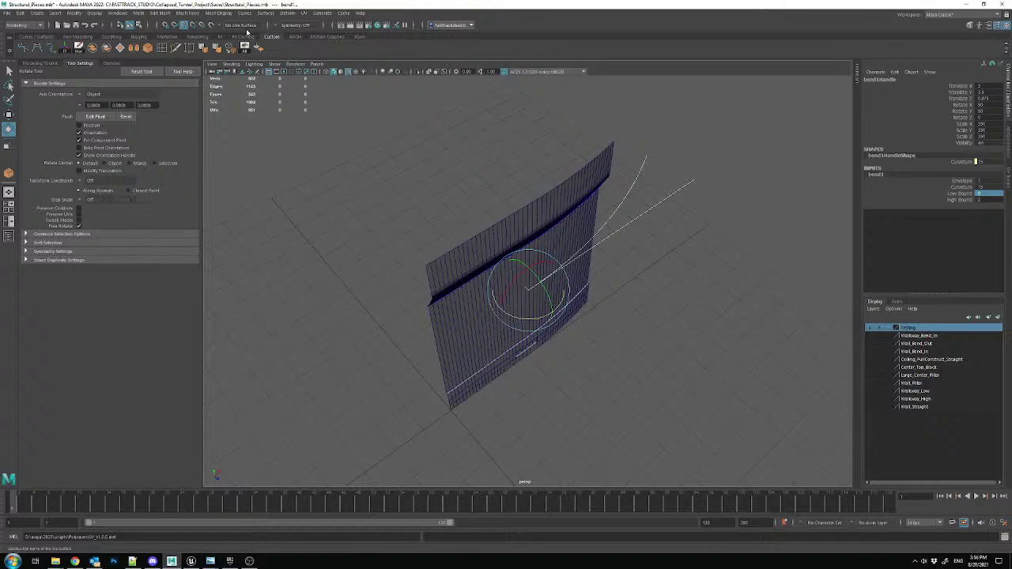
key(w)
drag(529, 289, 503, 364)
scroll(503, 364, up, 8)
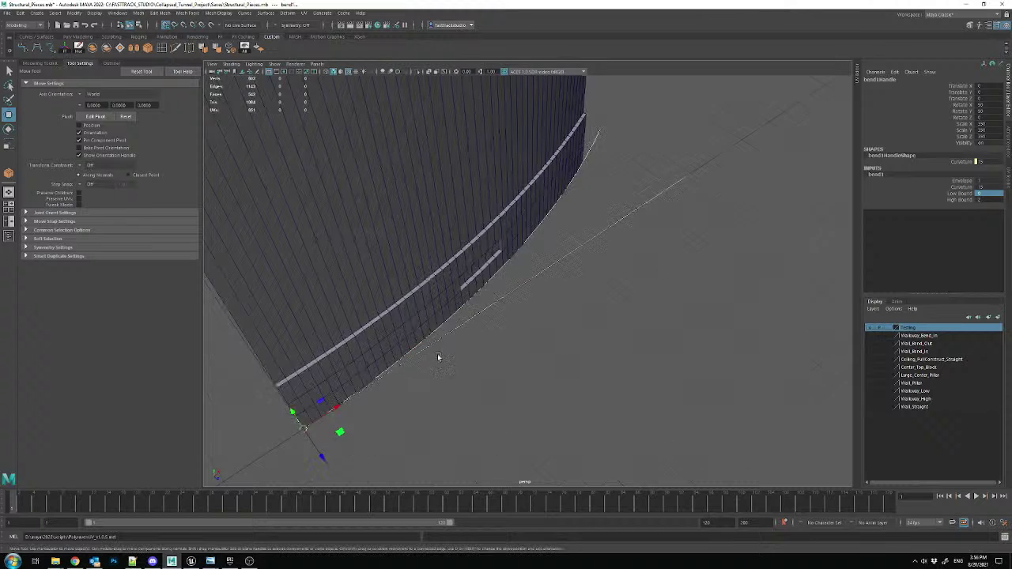
scroll(537, 277, up, 3)
alt+drag(537, 277, 506, 245)
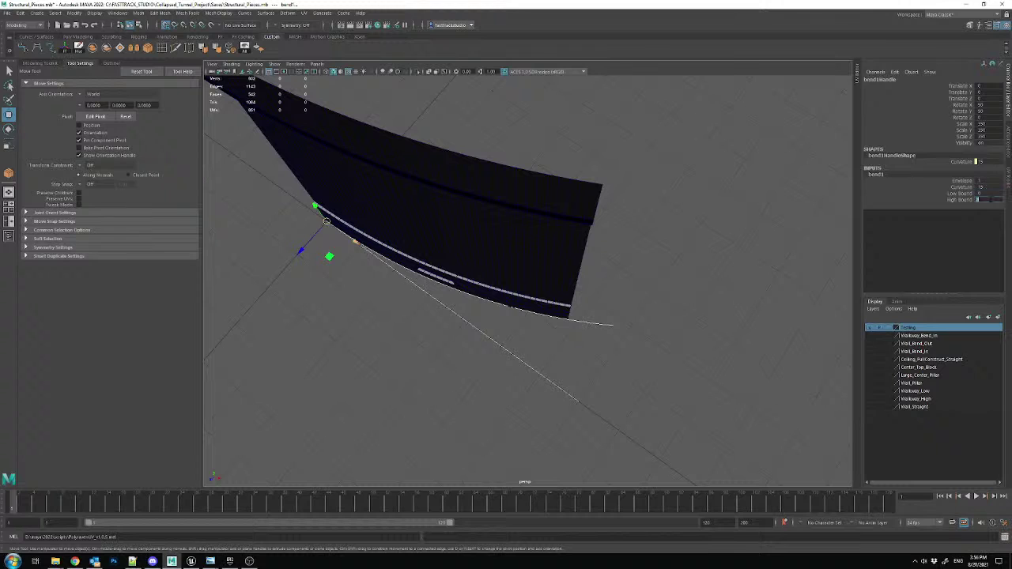
- Fine-tune the Bend deformer's high bound, checking the bend along the wall's base
ctrl+drag(981, 199, 990, 199)
double_click(989, 200)
key(Return)
alt+drag(554, 332, 647, 195)
alt+middle_drag(647, 195, 542, 264)
scroll(543, 261, up, 3)
double_click(988, 199)
key(Return)
double_click(996, 199)
key(Return)
alt+drag(475, 257, 580, 316)
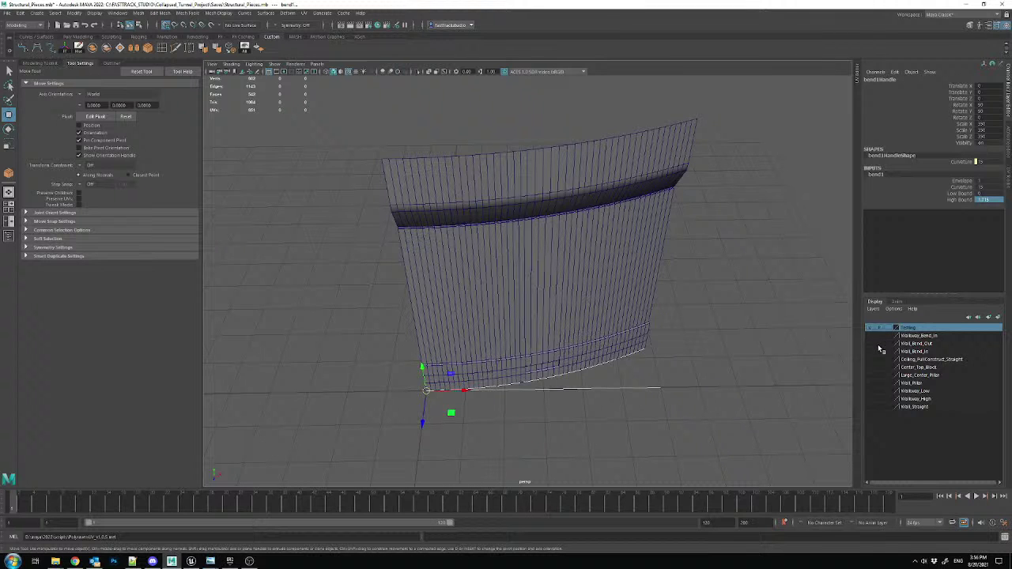
- Compare the deformed wall with the existing Wall_Bend_In piece by toggling the visibility of their layers
alt+drag(723, 256, 554, 226)
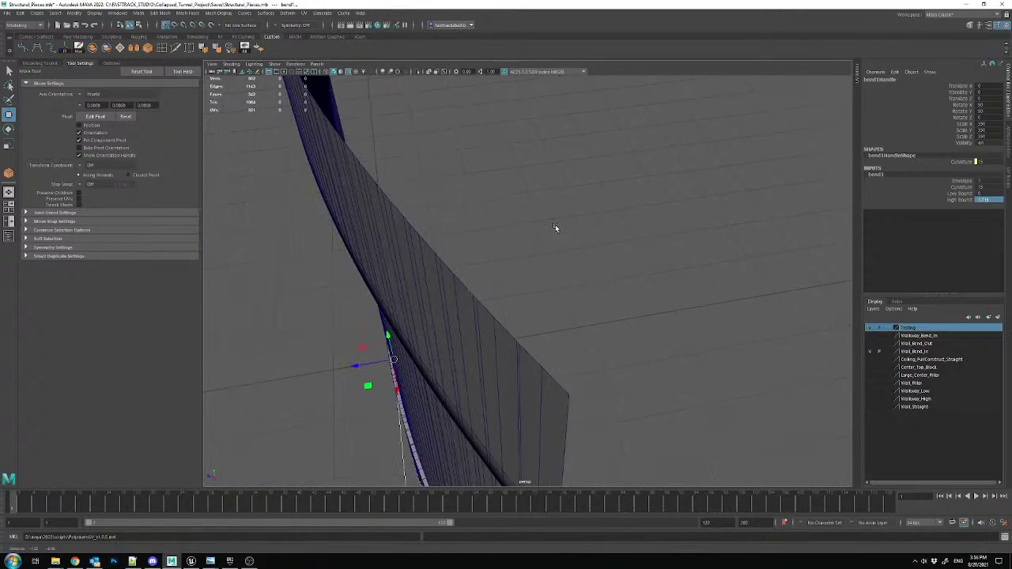
alt+drag(540, 280, 652, 247)
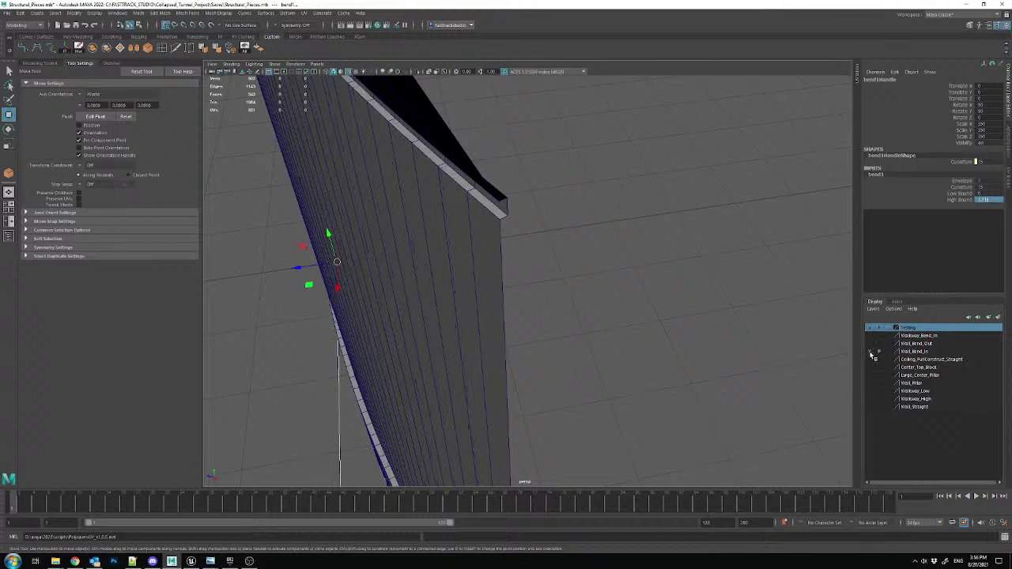
alt+drag(588, 260, 560, 280)
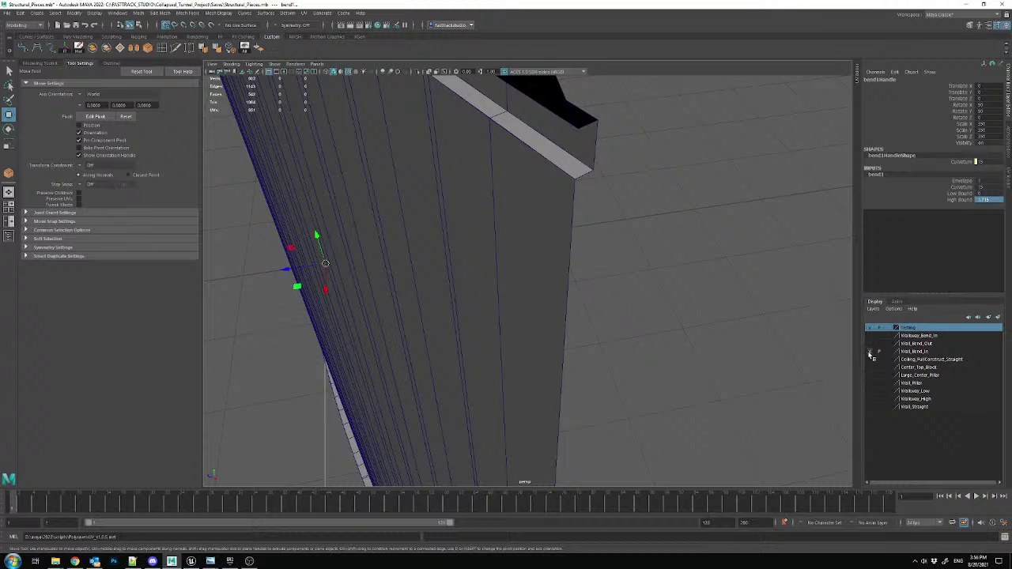
alt+drag(646, 327, 802, 287)
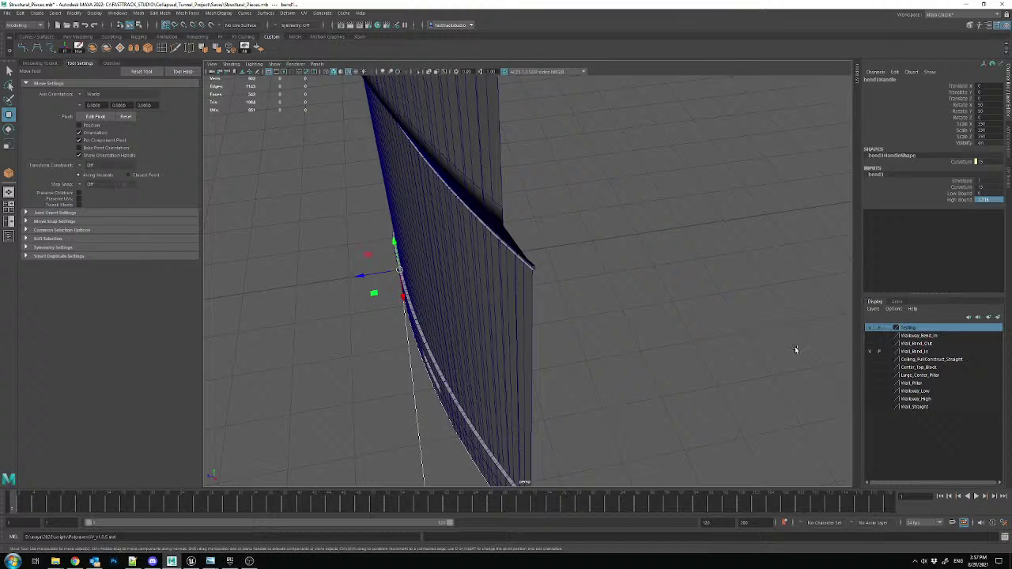
alt+drag(590, 207, 598, 228)
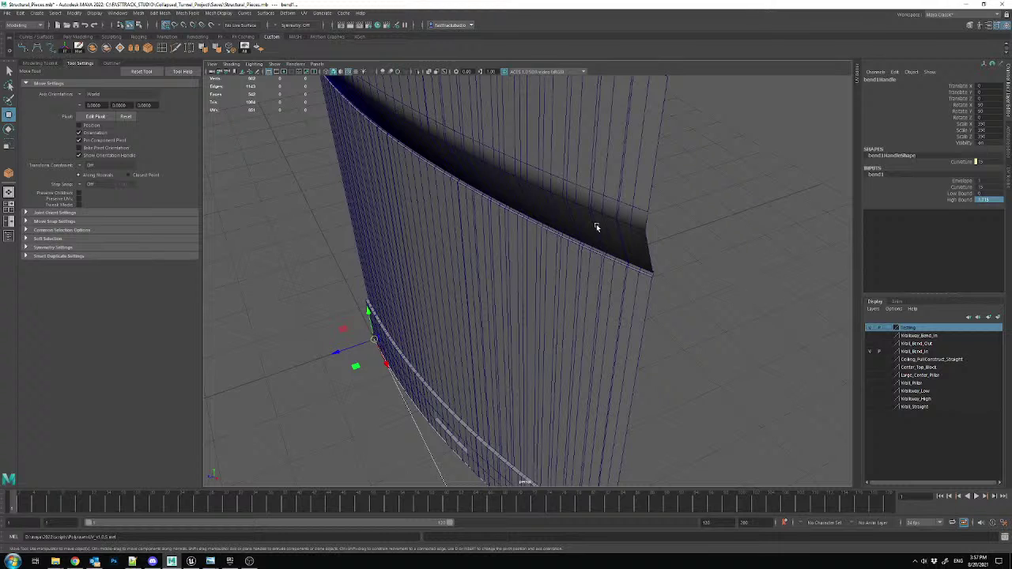
click(871, 329)
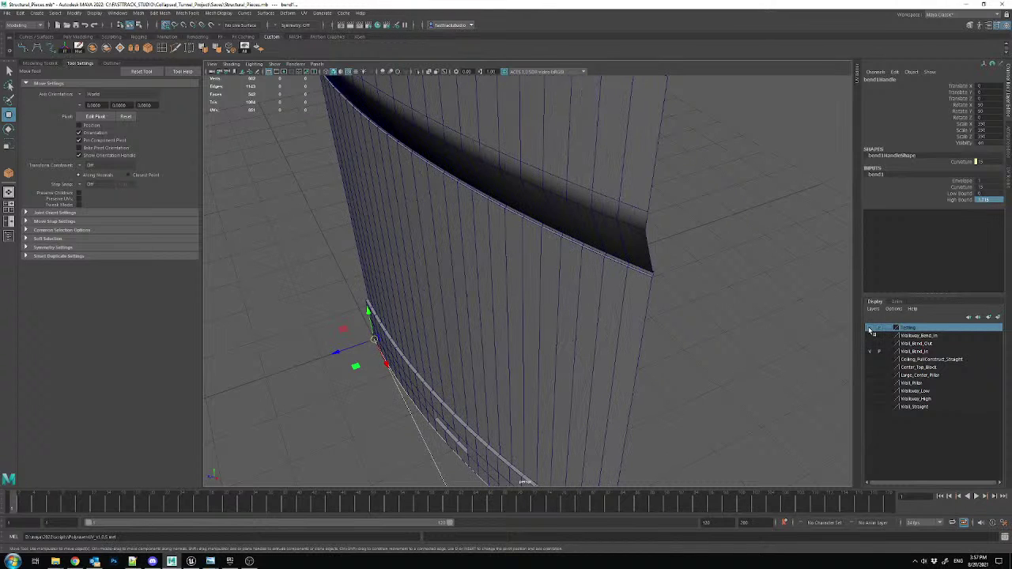
click(871, 329)
scroll(715, 251, down, 5)
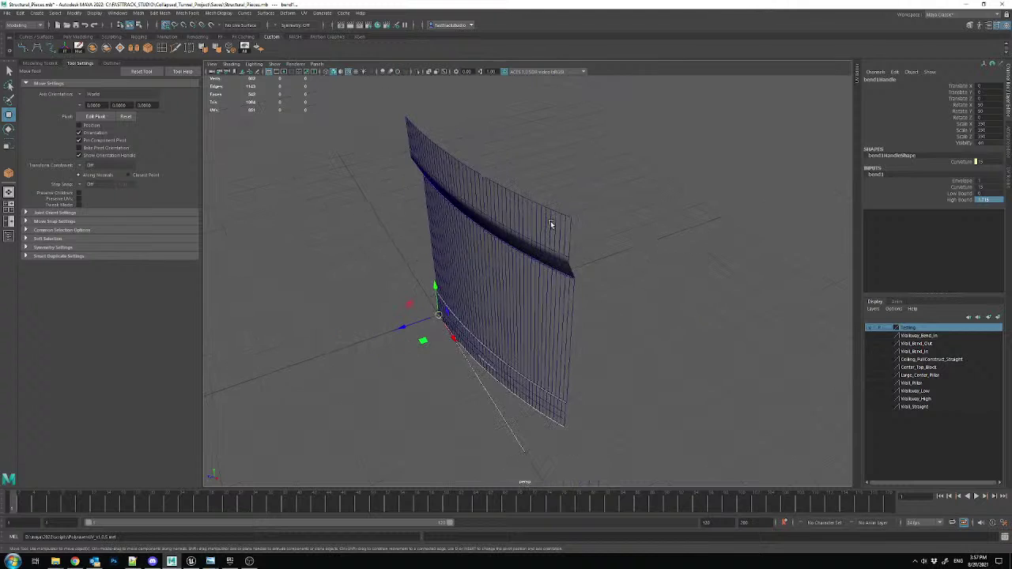
- Select the deformed wall and export it as Wall_Bend_In.fbx, replacing the existing file
click(551, 220)
alt+drag(660, 284, 689, 262)
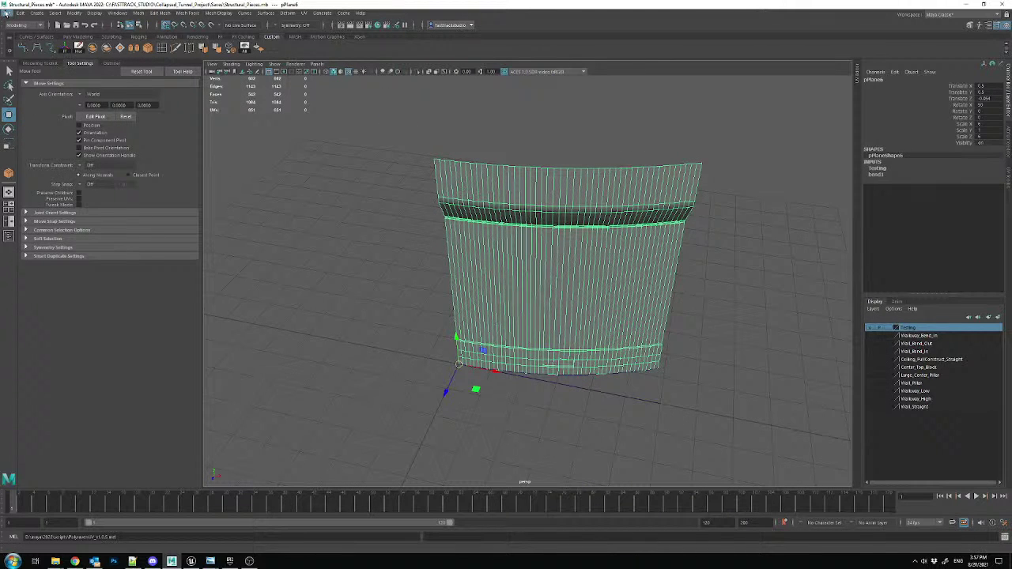
click(6, 13)
click(36, 125)
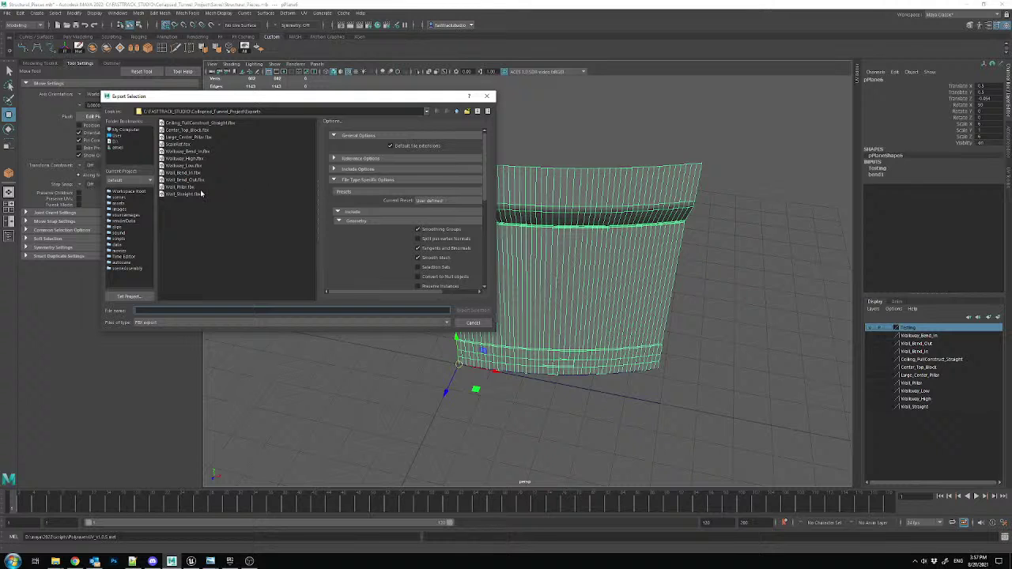
double_click(193, 173)
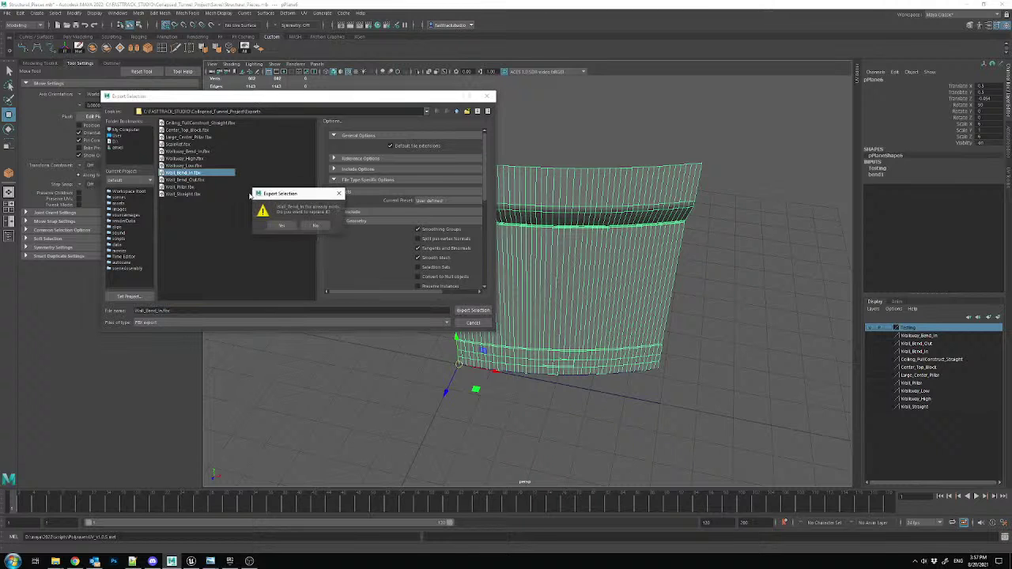
click(283, 225)
click(525, 389)
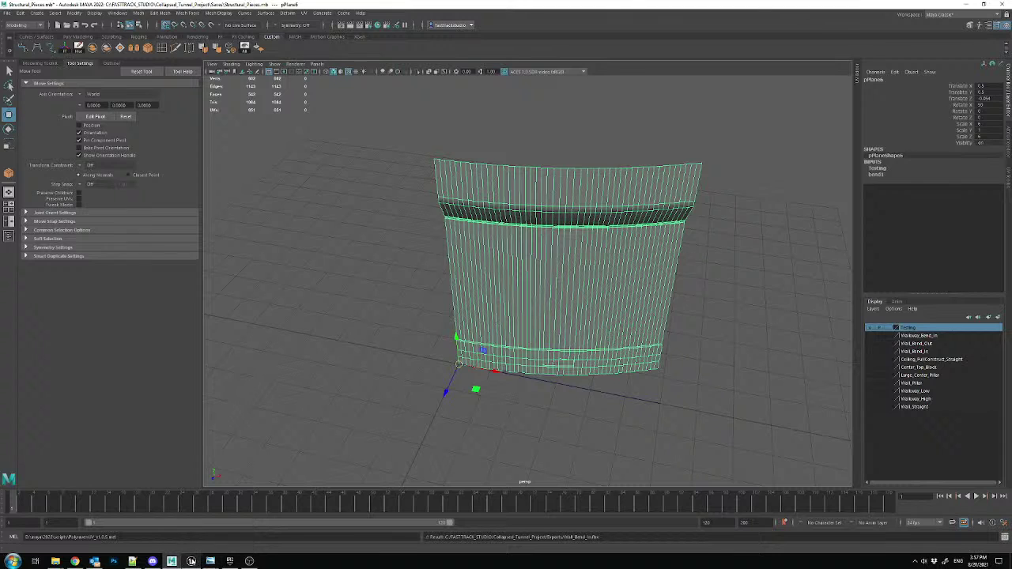
- Switch to Unreal Engine and reimport the Wall_Bend_In static mesh
click(190, 561)
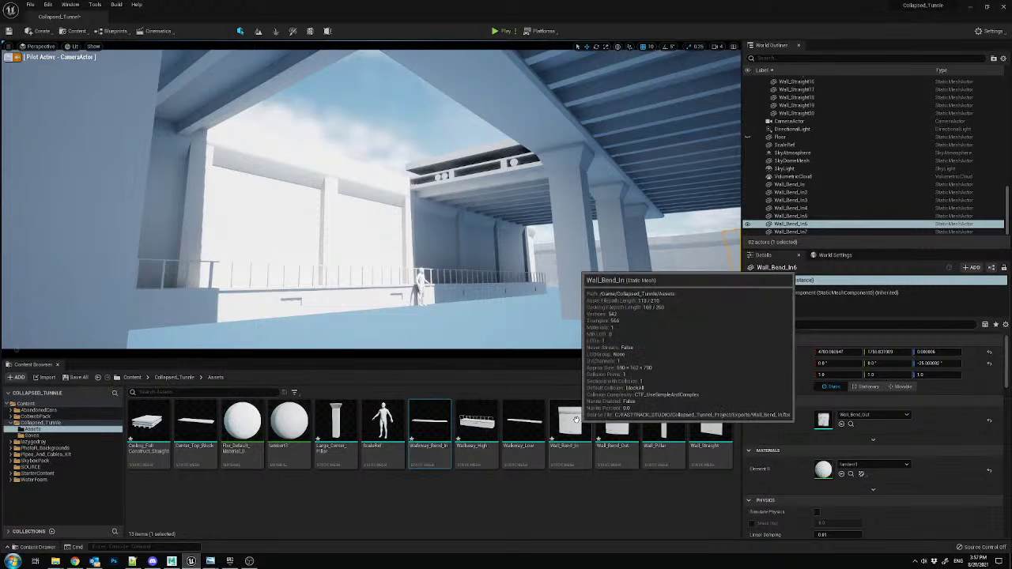
right_click(576, 420)
click(673, 234)
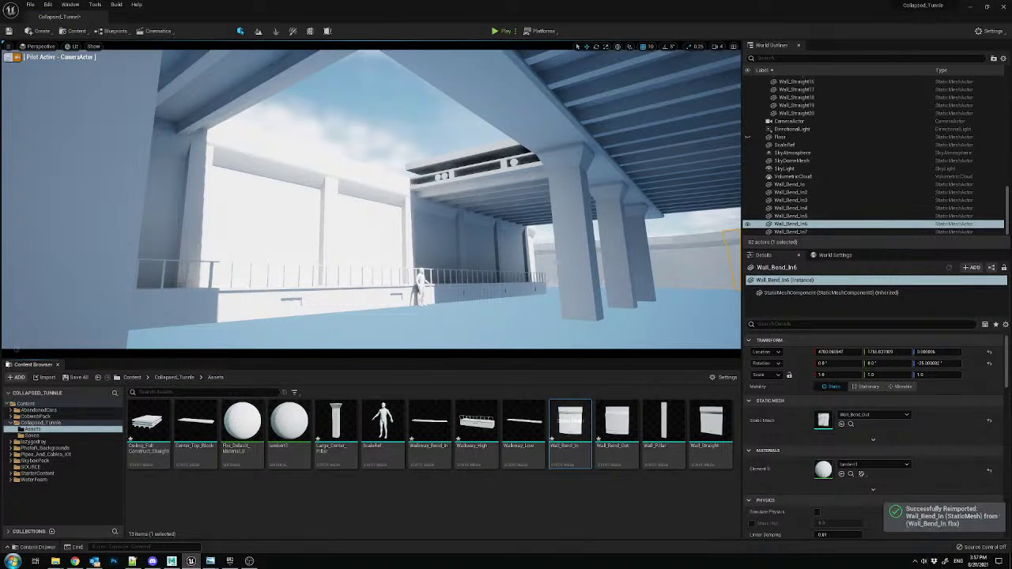
- Stop piloting the CameraActor and delete the curved wall pieces that follow the first Wall_Bend_In
click(9, 58)
right_drag(253, 150, 368, 164)
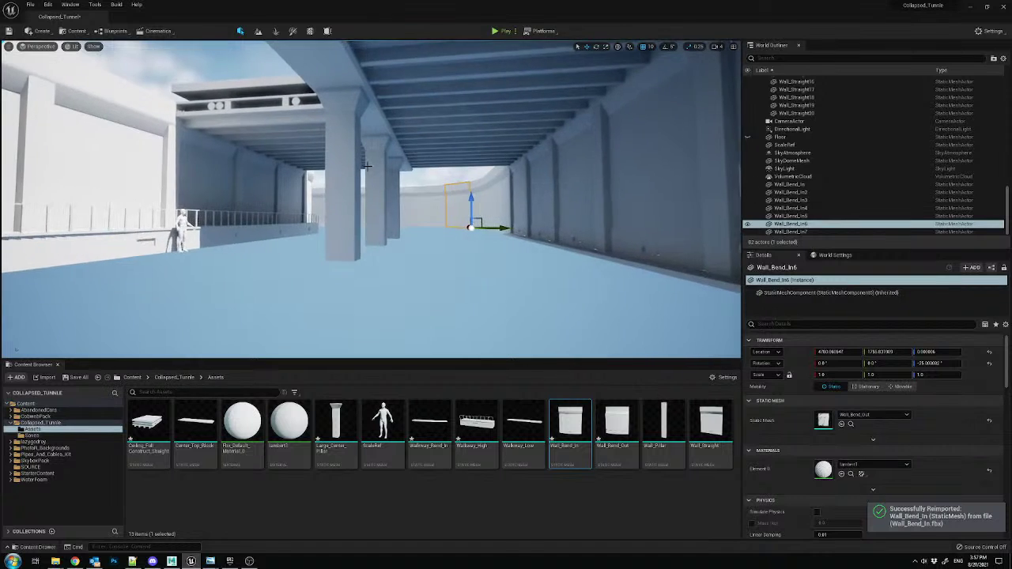
key(w)
mouse_move(390, 205)
right_down()
mouse_move(419, 214)
mouse_move(427, 197)
mouse_move(378, 203)
right_up()
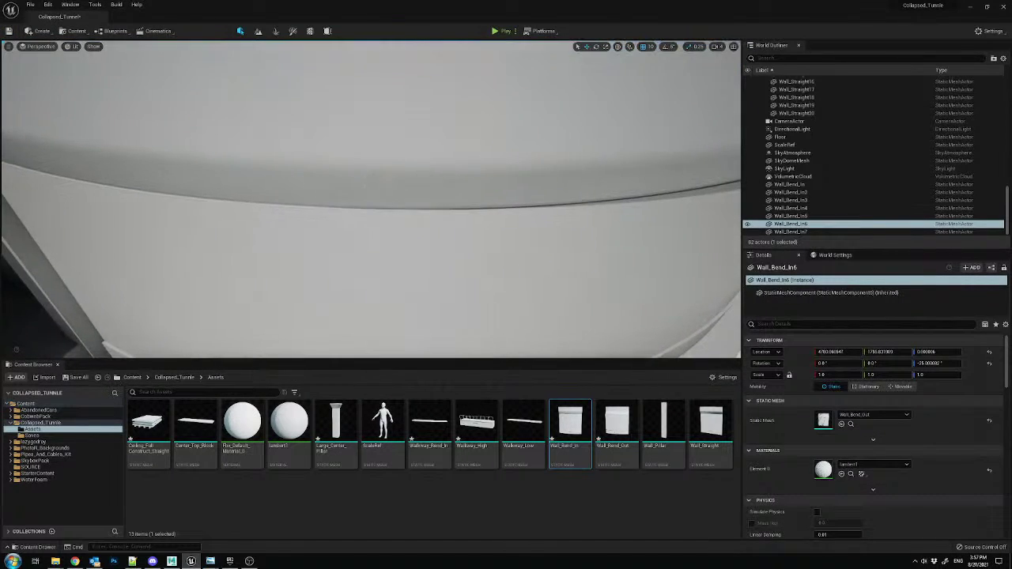
click(296, 185)
right_drag(296, 185, 506, 257)
click(502, 253)
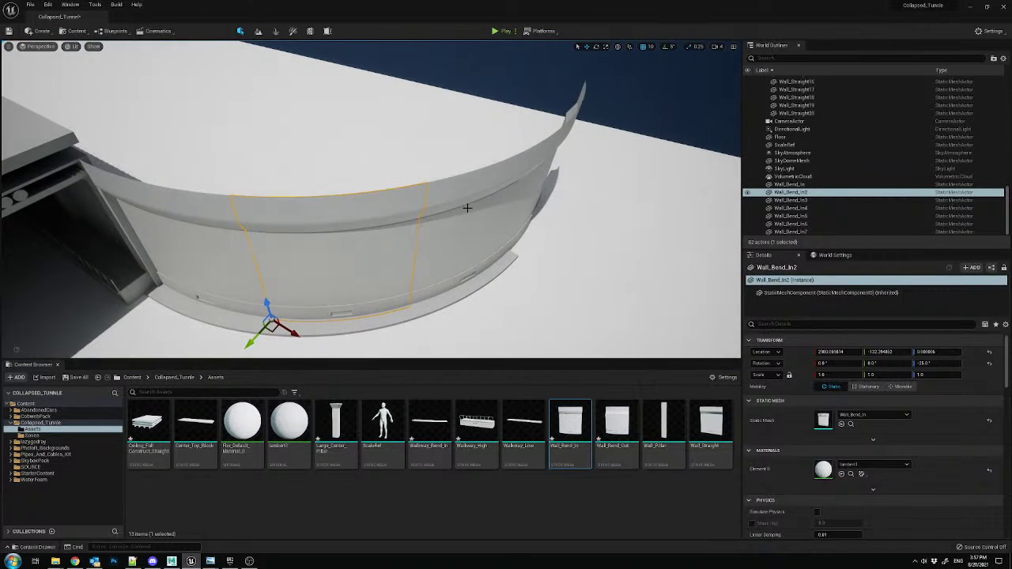
key(Delete)
click(470, 209)
key(Delete)
click(546, 168)
key(Delete)
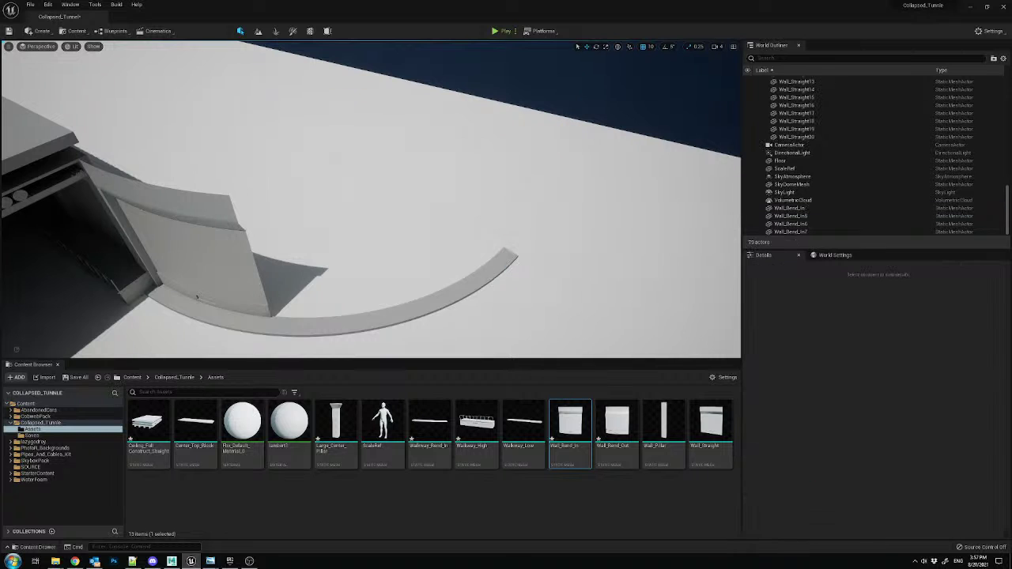
- Delete the curved walkway pieces at the base of the bend and select the remaining Wall_Bend_In
click(466, 288)
key(Delete)
click(274, 325)
key(Delete)
click(242, 326)
key(Delete)
right_drag(244, 325, 170, 310)
click(366, 208)
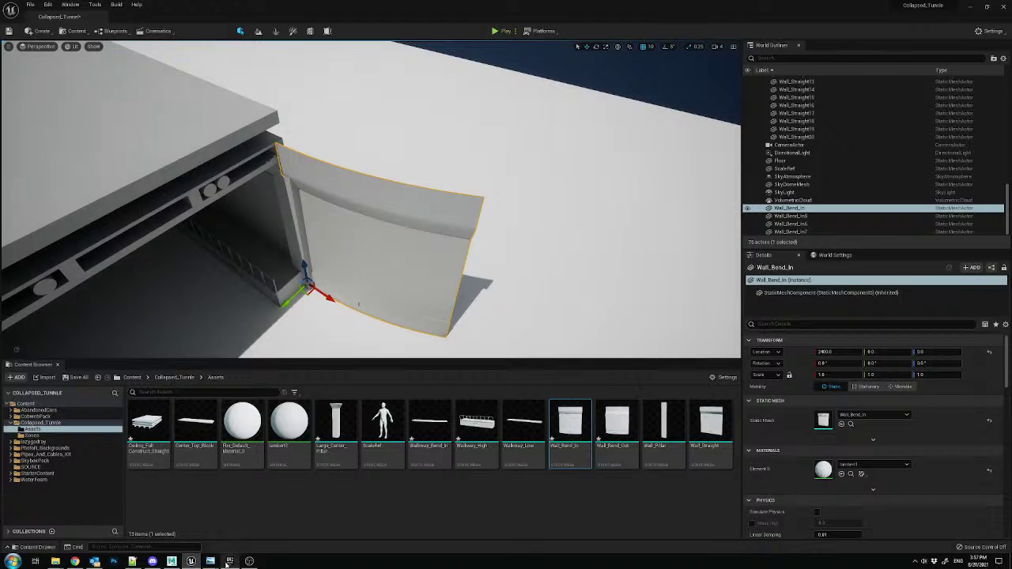
- Switch to Maya, duplicate the bent wall, and snap the copy's corner to the first wall's end
click(173, 562)
alt+drag(593, 195, 478, 331)
key(ctrl+d)
drag(359, 383, 567, 388)
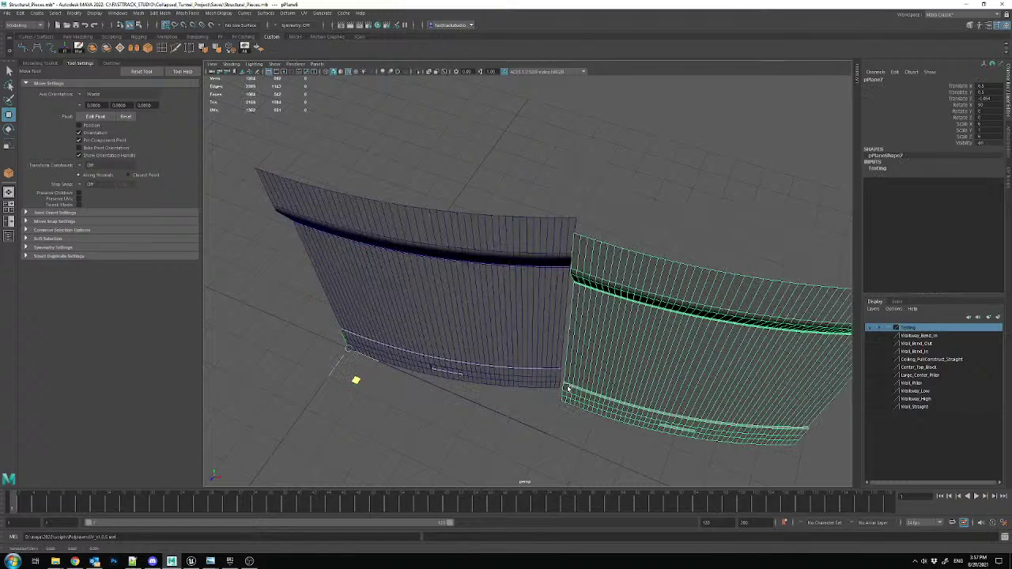
click(183, 26)
scroll(486, 353, up, 5)
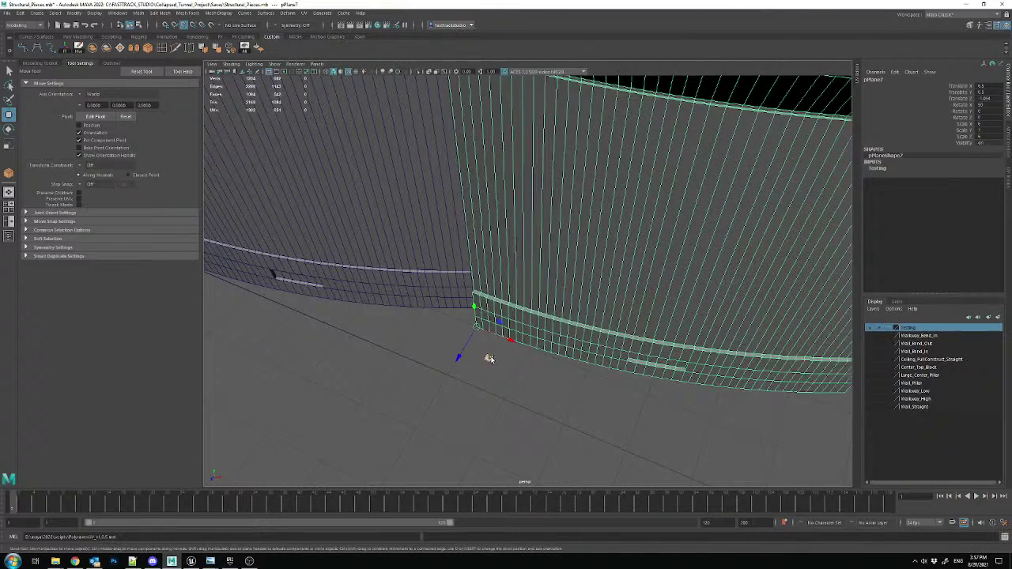
scroll(519, 283, down, 4)
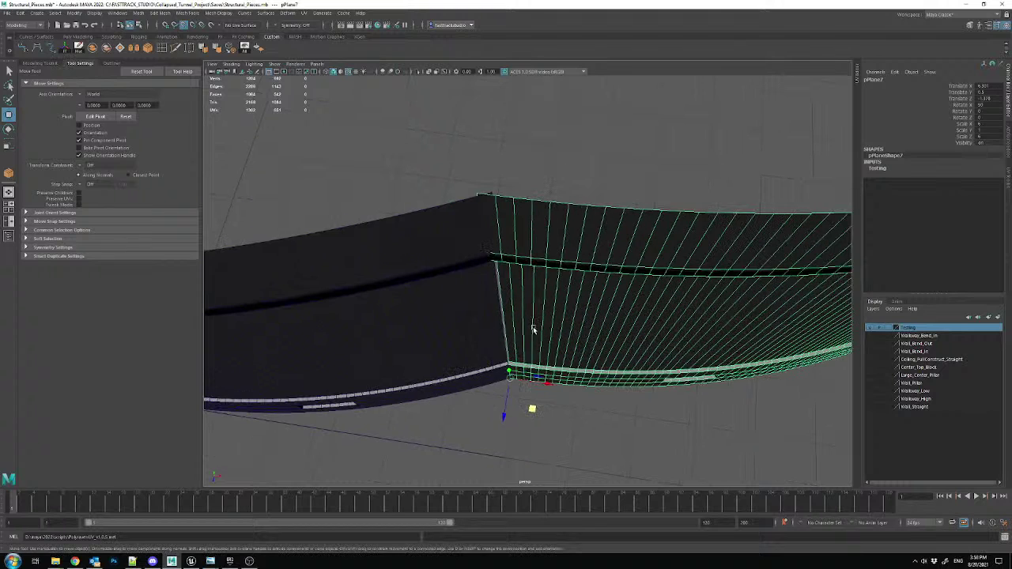
- Try to rotate the duplicated wall about its corner to follow the first wall's curve
key(e)
drag(526, 413, 538, 404)
key(ctrl+z)
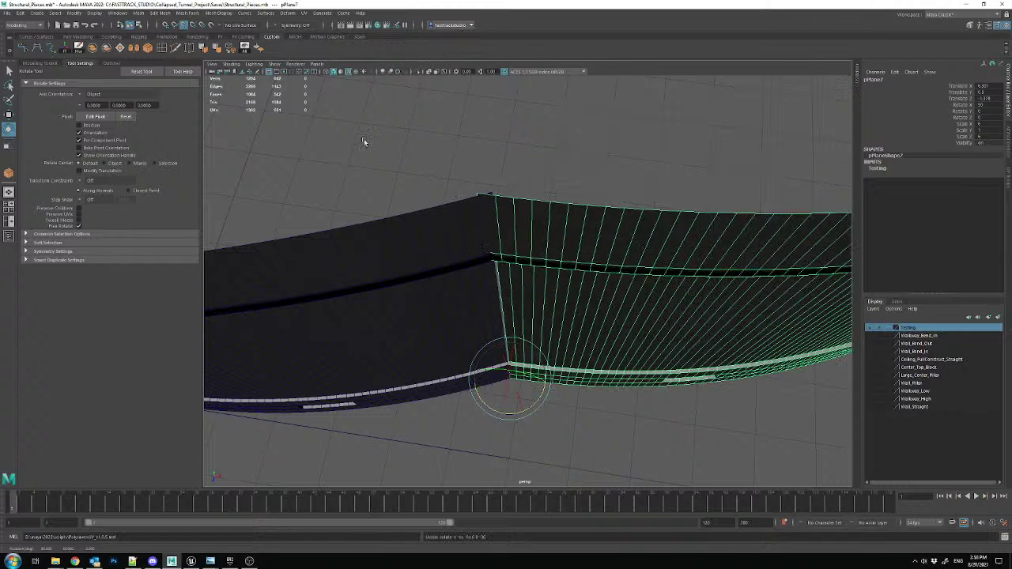
- Open Preferences, look over the general Settings category, and close the window
click(139, 13)
mouse_move(114, 15)
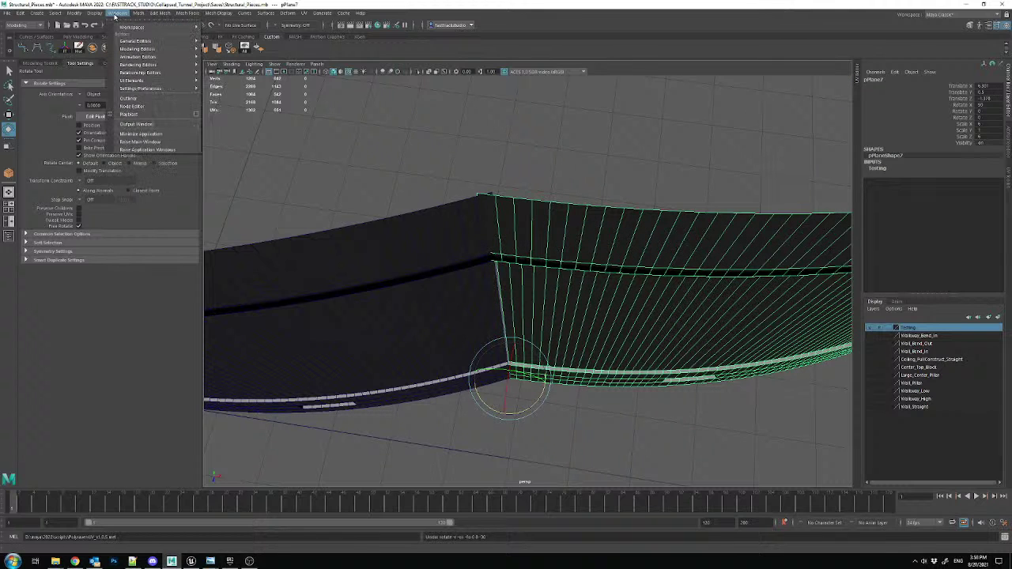
mouse_move(141, 88)
click(237, 89)
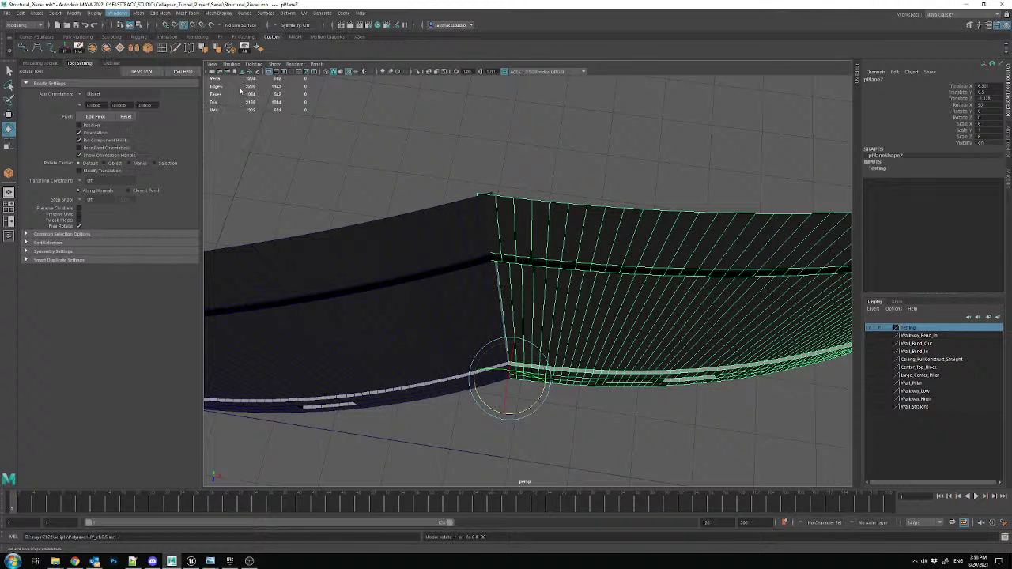
click(180, 169)
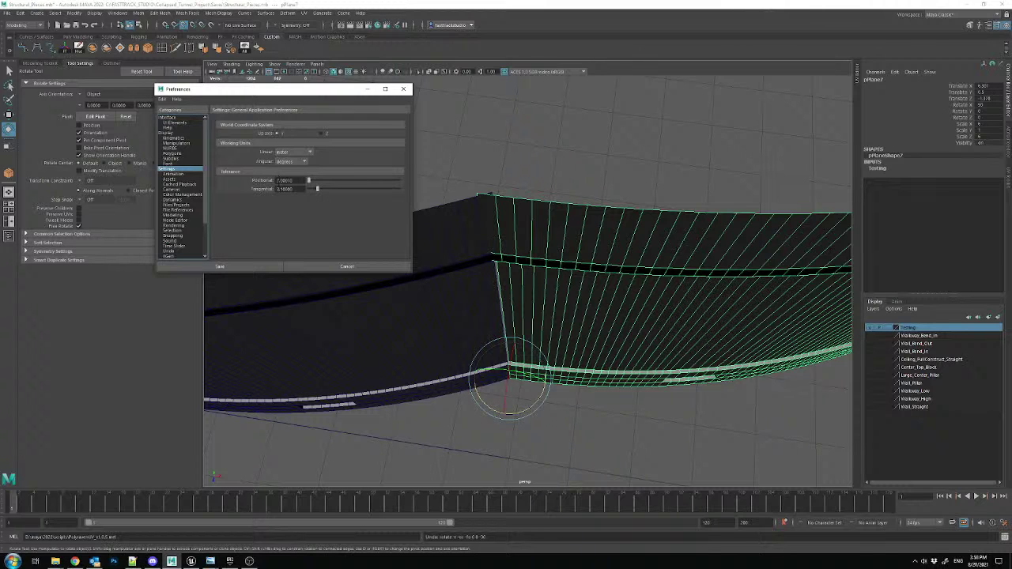
click(403, 89)
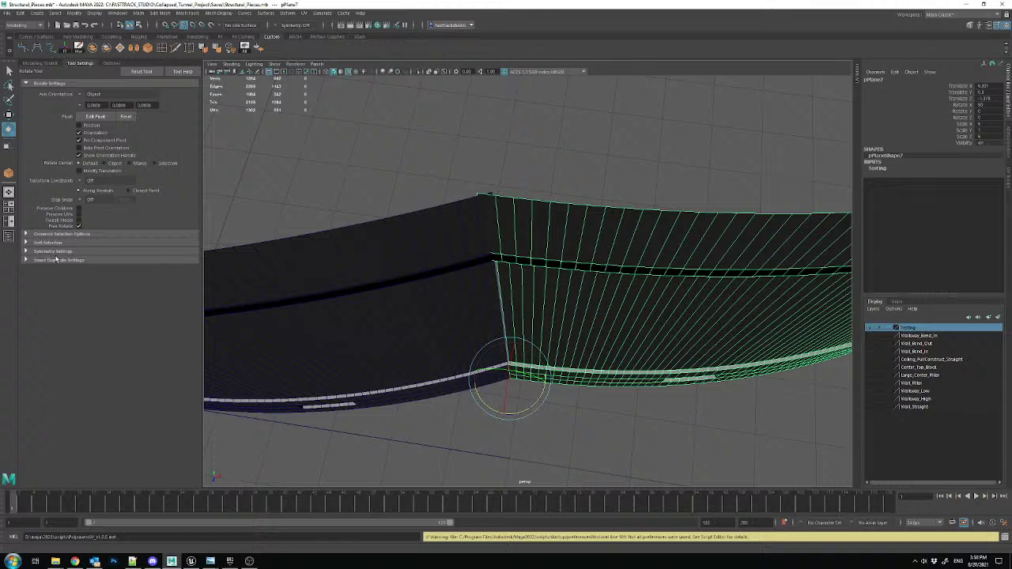
- Rotate the duplicated wall 25 degrees about its snapped corner in 1-degree steps so it continues the first wall's curve
alt+drag(596, 412, 581, 403)
key(j)
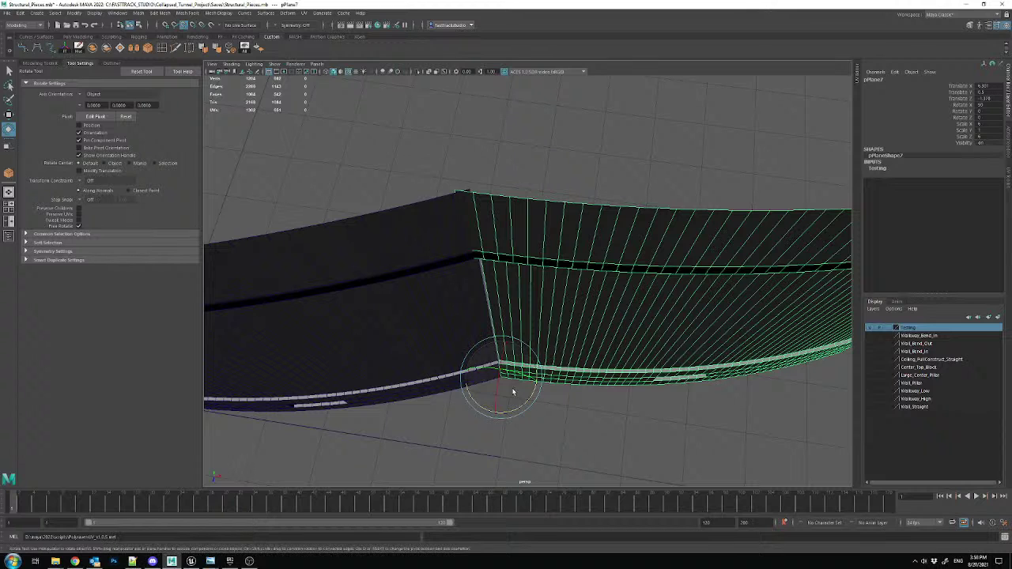
key(r)
alt+drag(524, 406, 511, 409)
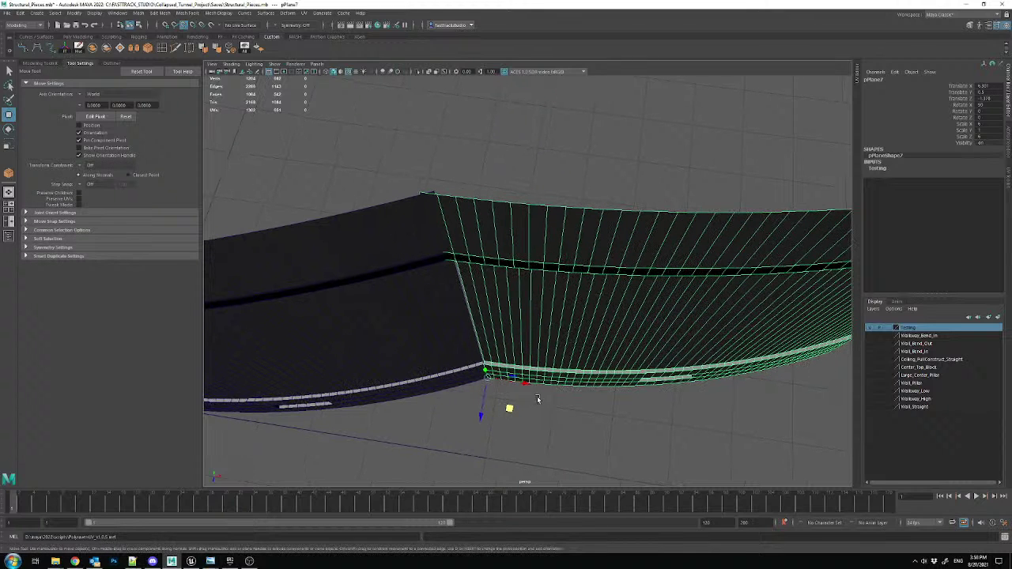
key(e)
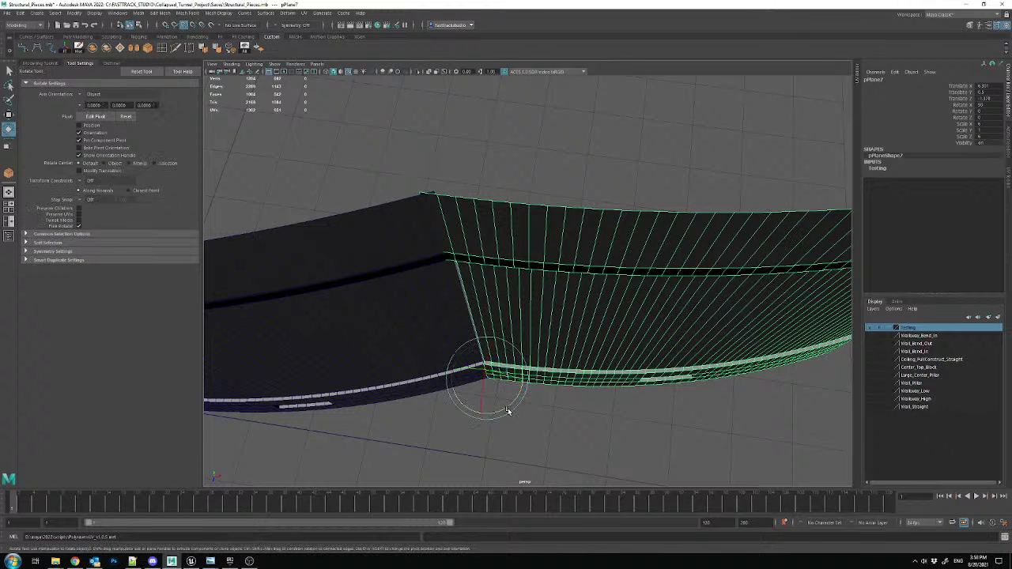
drag(499, 413, 513, 409)
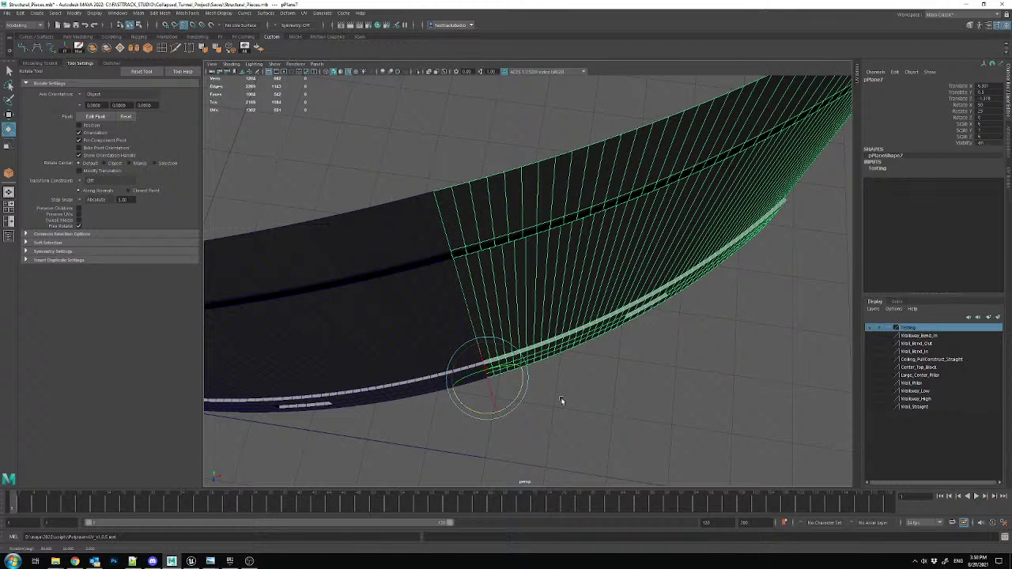
key(ctrl+z)
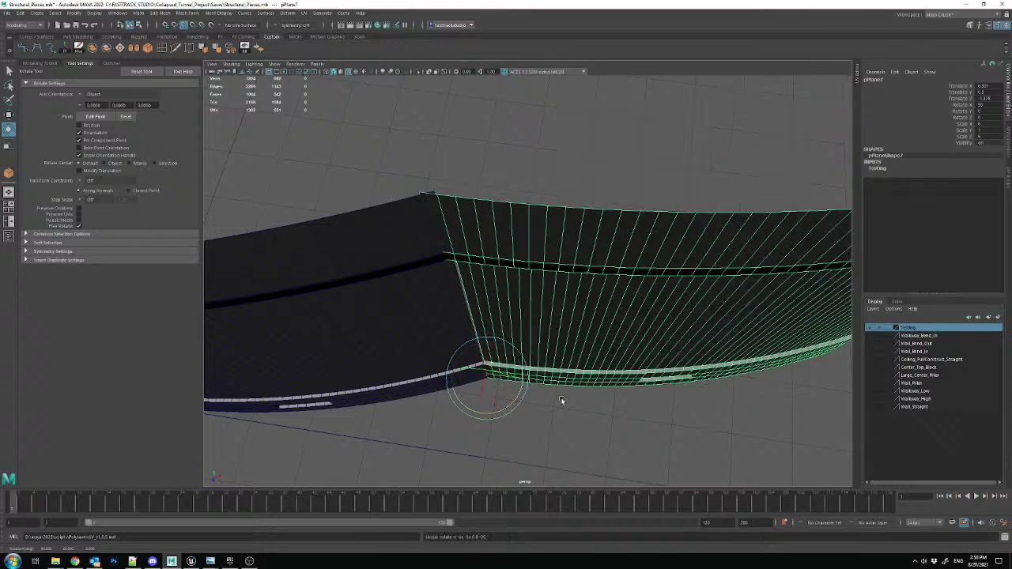
drag(497, 412, 511, 410)
click(592, 412)
- Examine the joint between the two walls up close with the wireframe overlay turned off
alt+drag(486, 210, 493, 159)
alt+middle_drag(492, 159, 493, 271)
alt+drag(493, 271, 525, 275)
scroll(525, 275, up, 6)
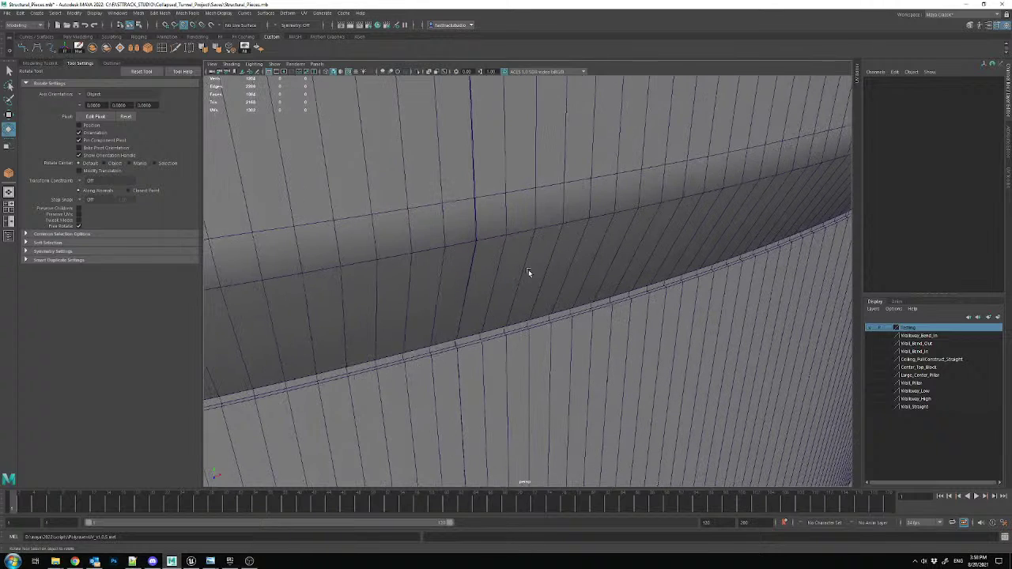
click(347, 72)
mouse_move(532, 237)
alt+mouse_down()
mouse_move(538, 197)
mouse_move(508, 192)
mouse_move(541, 168)
mouse_move(527, 222)
mouse_move(479, 227)
mouse_move(479, 276)
mouse_move(477, 251)
alt+mouse_up()
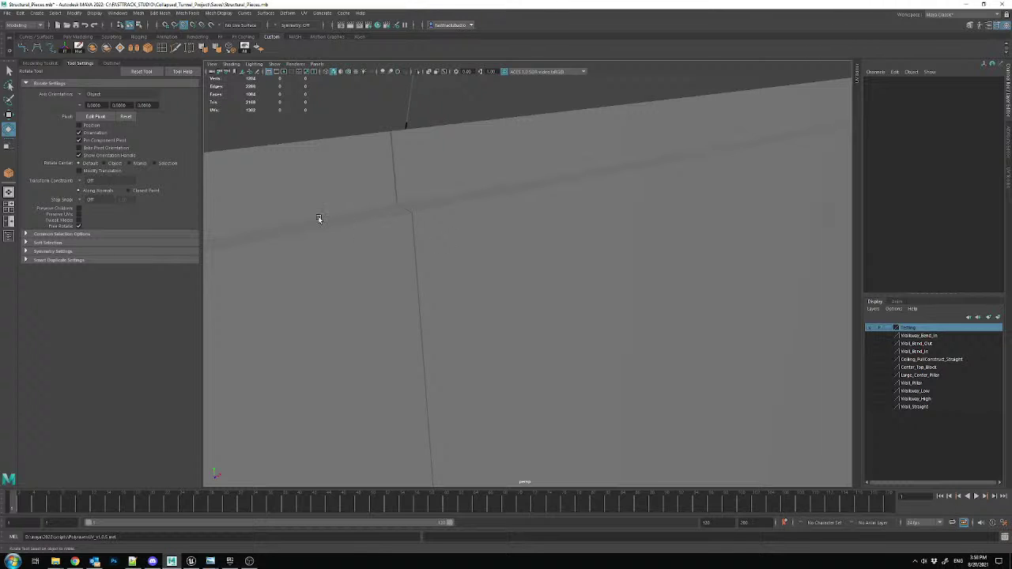
click(321, 162)
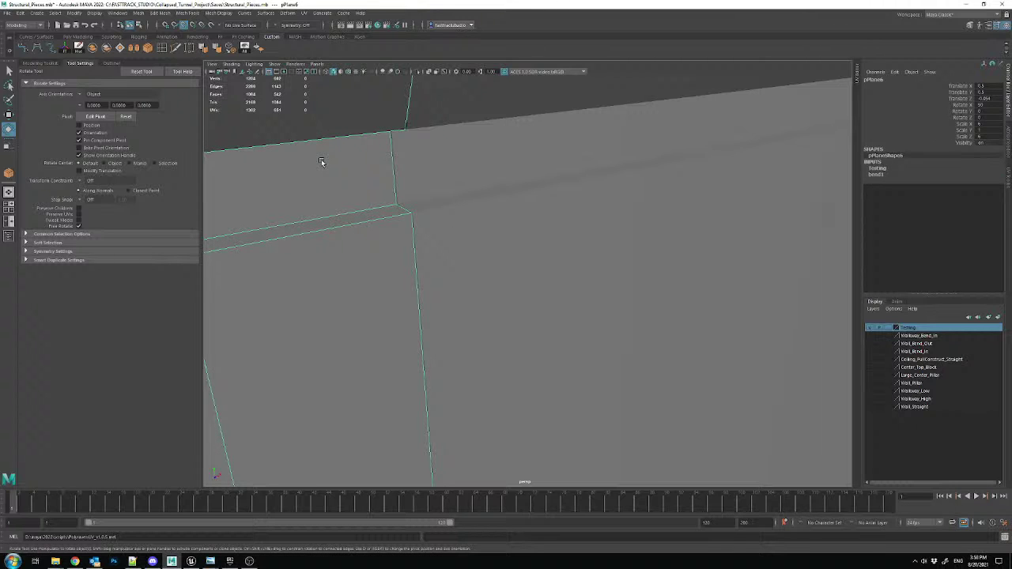
right_click(323, 181)
right_drag(322, 157, 324, 155)
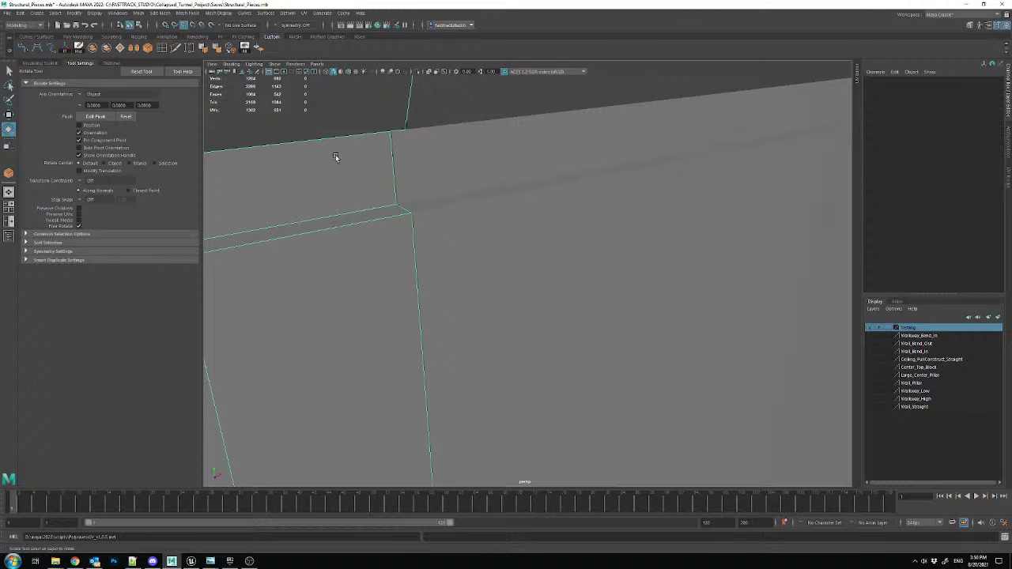
scroll(356, 165, down, 5)
alt+drag(382, 174, 541, 236)
scroll(540, 235, down, 3)
alt+middle_drag(500, 237, 506, 191)
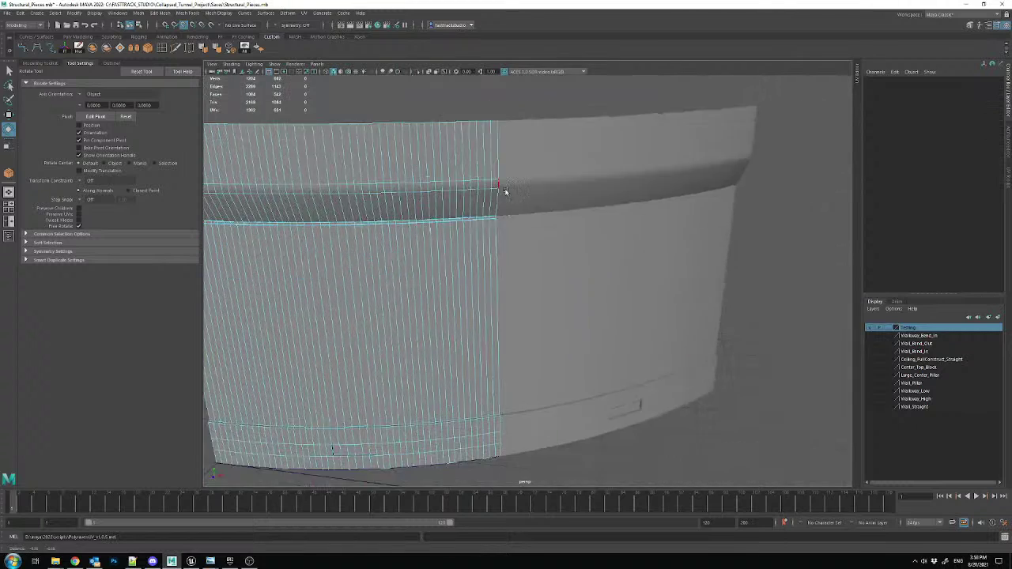
alt+drag(506, 191, 525, 188)
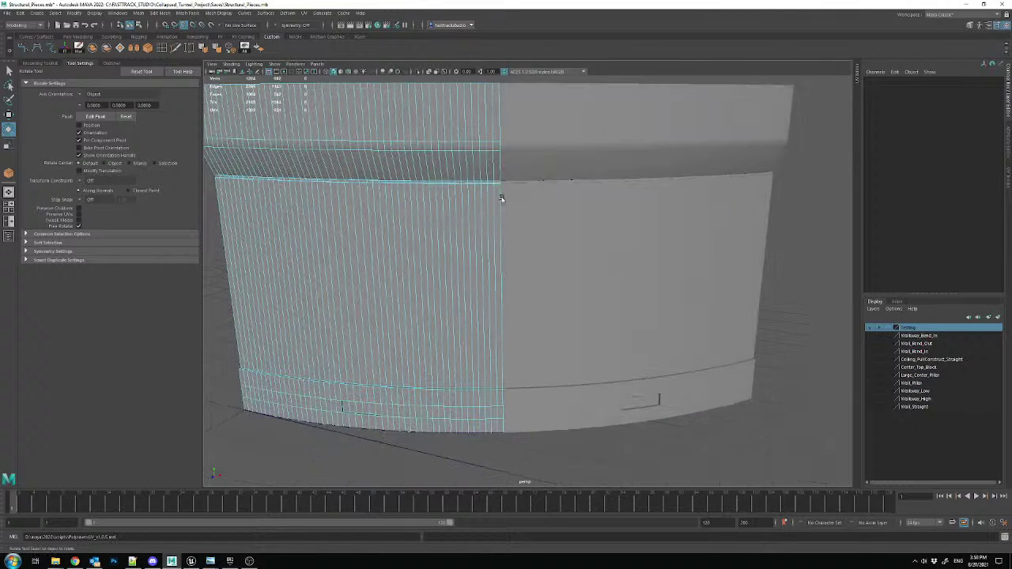
double_click(500, 197)
alt+drag(460, 178, 475, 203)
scroll(476, 204, down, 2)
alt+middle_drag(476, 204, 507, 227)
scroll(540, 203, up, 2)
scroll(332, 144, down, 3)
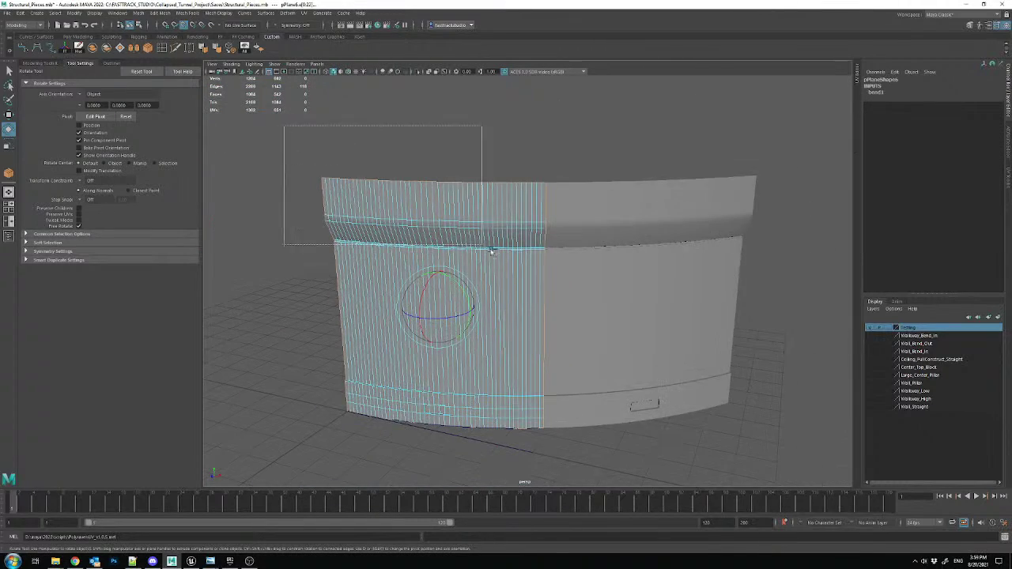
drag(492, 250, 543, 263)
alt+middle_drag(515, 301, 477, 168)
ctrl+drag(253, 133, 488, 362)
scroll(500, 303, up, 5)
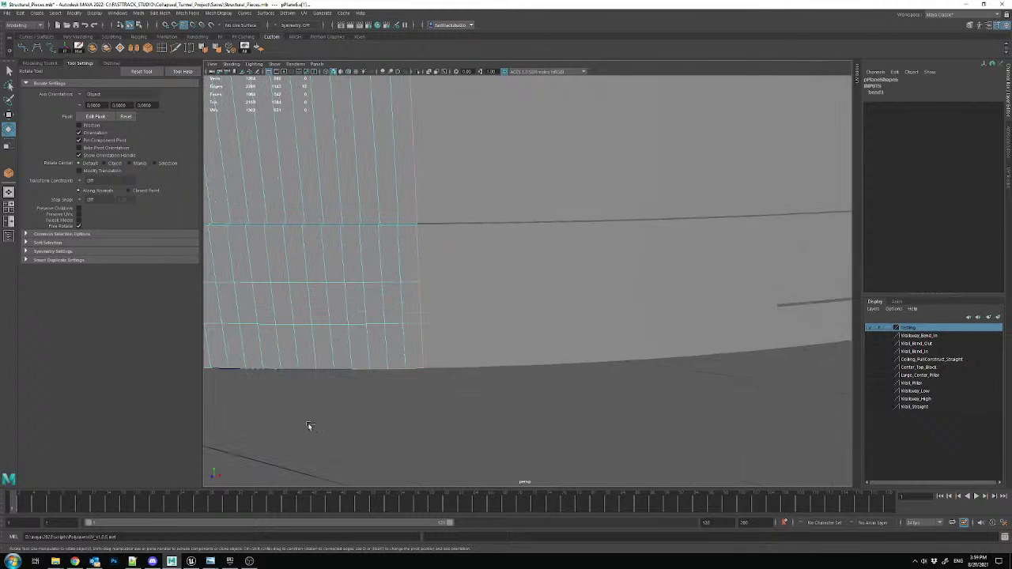
scroll(413, 357, down, 5)
scroll(466, 339, up, 3)
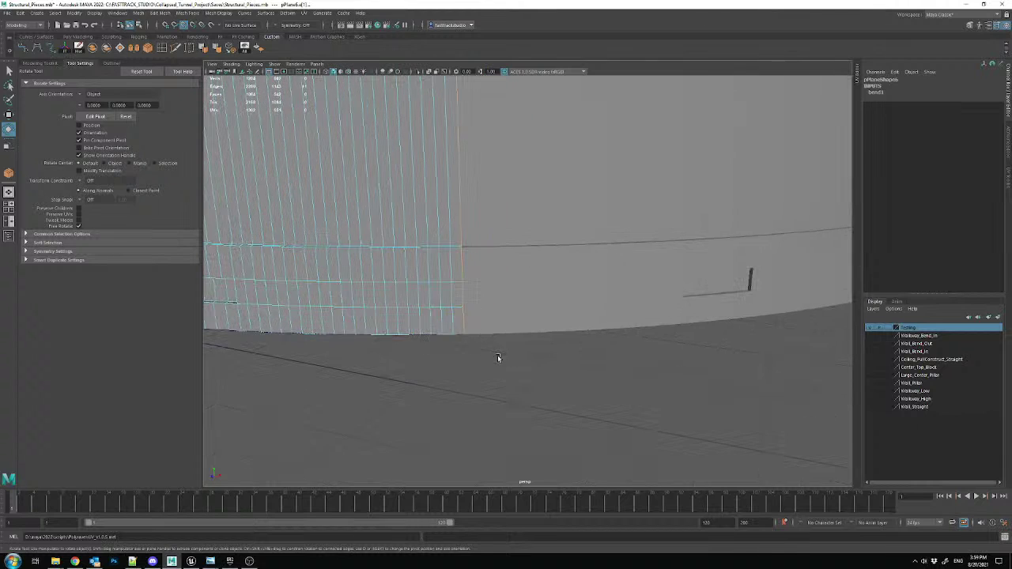
alt+drag(490, 362, 522, 360)
right_drag(438, 241, 465, 232)
- Show the wireframe overlay and snap the first wall's lower seam vertices to the matching vertices of the rotated copy
scroll(456, 290, up, 5)
alt+middle_drag(480, 384, 532, 303)
click(354, 73)
scroll(478, 338, up, 2)
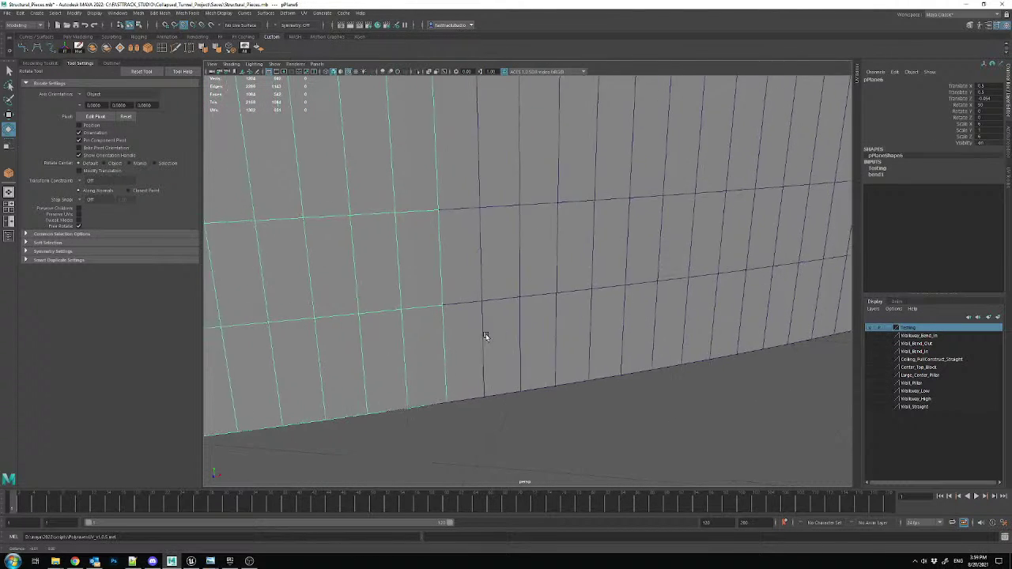
right_drag(623, 344, 624, 446)
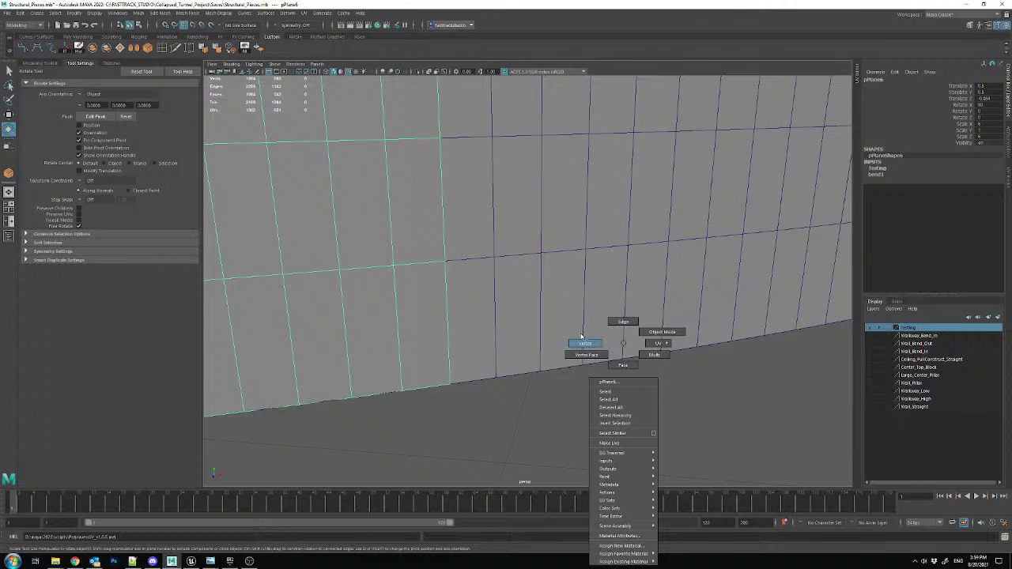
right_drag(582, 337, 578, 339)
drag(483, 409, 432, 370)
key(f)
key(w)
alt+drag(530, 389, 522, 305)
mouse_move(526, 228)
alt+mouse_down()
mouse_move(522, 270)
mouse_move(527, 149)
mouse_move(529, 245)
alt+mouse_up()
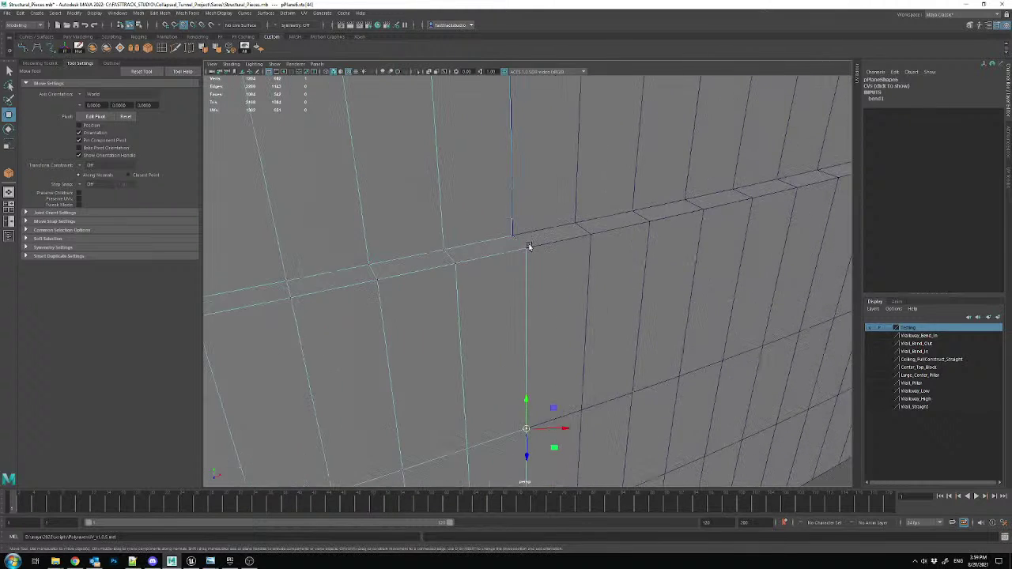
- Align the first wall's seam vertices along the narrow horizontal ledge with the matching vertices of the copy
click(528, 241)
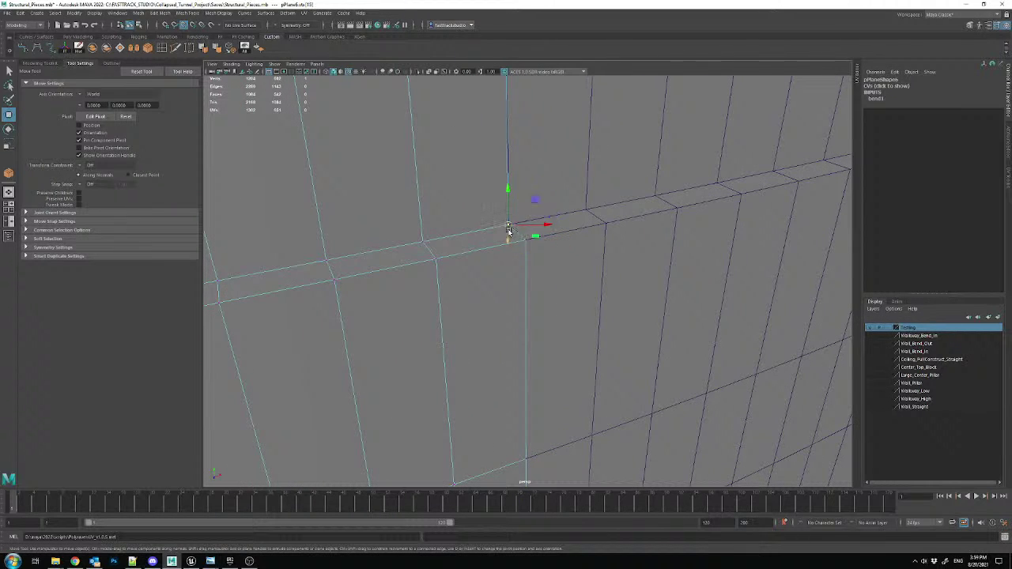
mouse_move(511, 228)
alt+mouse_down()
mouse_move(506, 221)
mouse_move(501, 293)
mouse_move(412, 295)
alt+mouse_up()
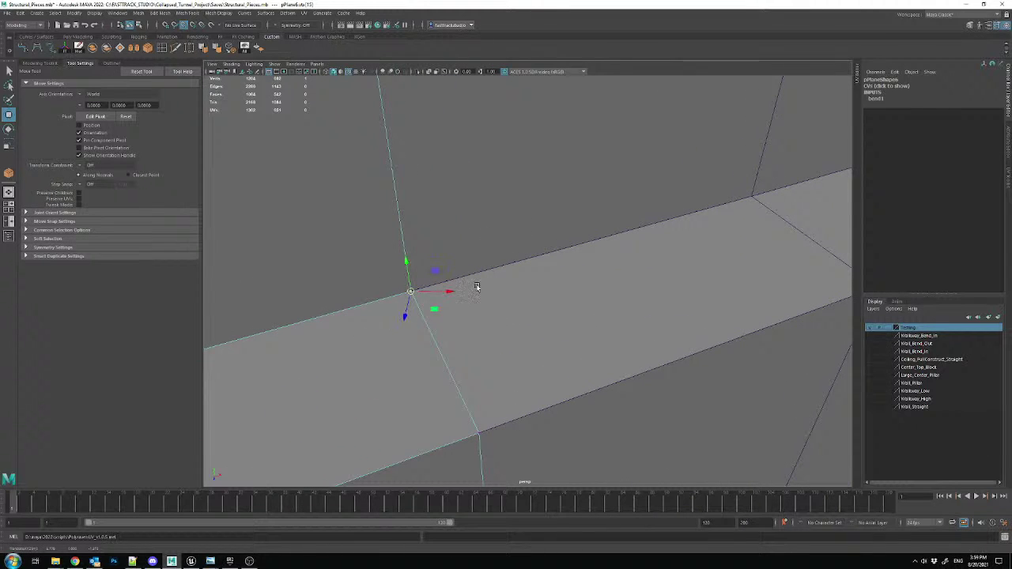
alt+drag(500, 352, 601, 319)
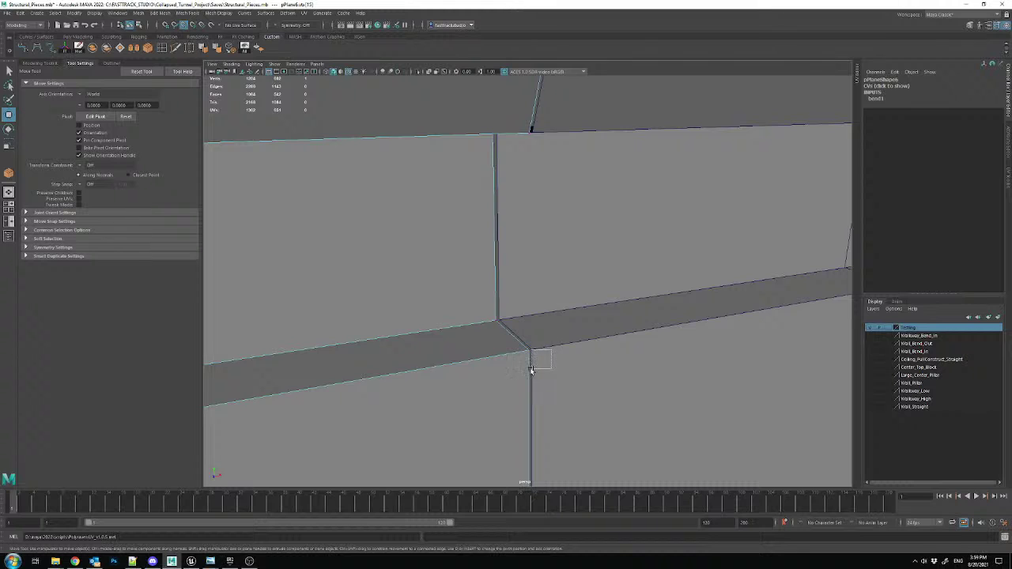
drag(532, 370, 541, 350)
right_drag(446, 282, 407, 280)
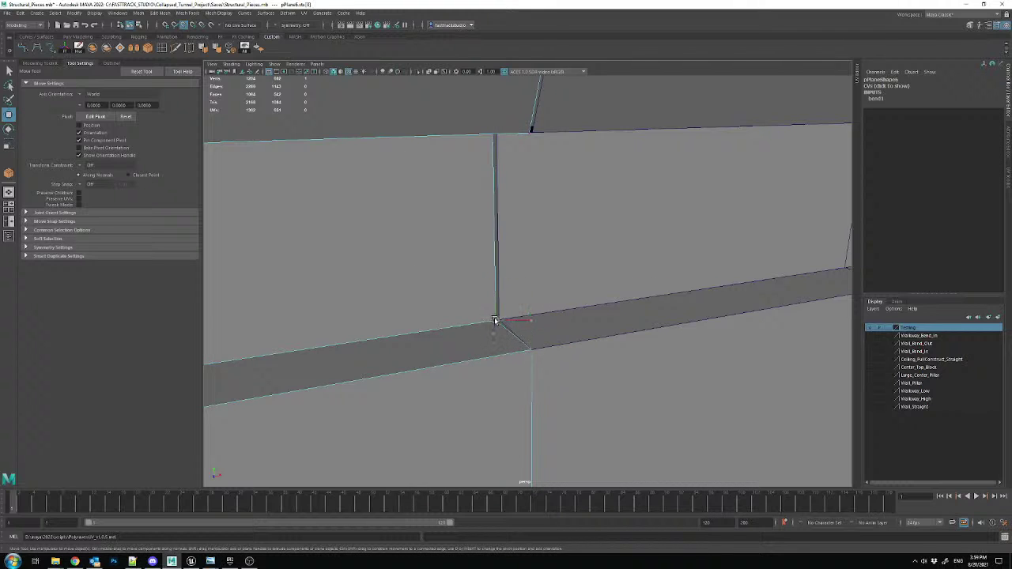
- Align the first wall's remaining seam vertices up to the top edge with the copy, and return to object mode
alt+drag(486, 135, 533, 271)
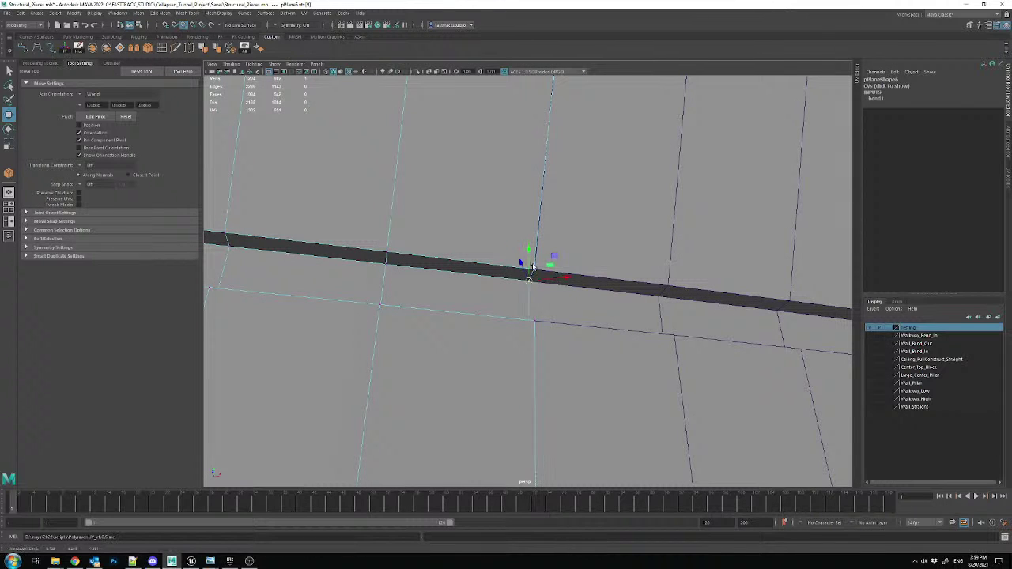
mouse_move(535, 269)
alt+mouse_down()
mouse_move(543, 165)
mouse_move(536, 280)
mouse_move(550, 293)
mouse_move(544, 265)
alt+mouse_up()
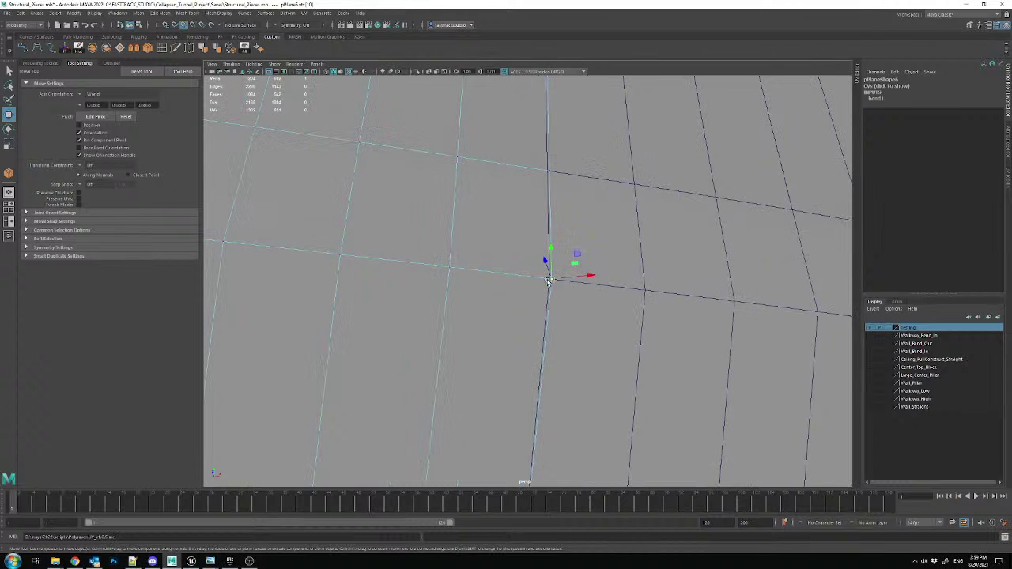
click(546, 169)
alt+drag(546, 170, 543, 237)
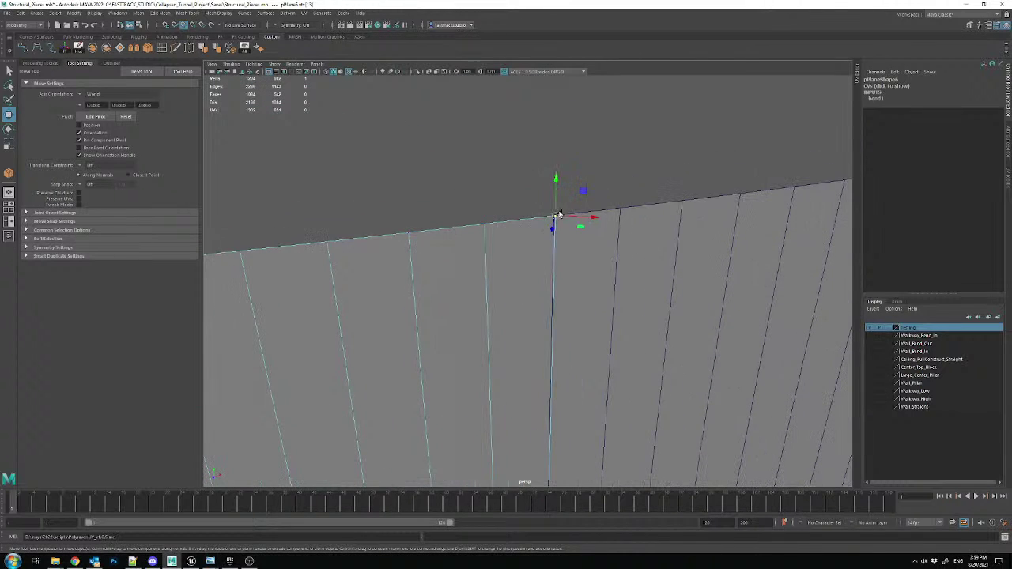
right_drag(452, 252, 650, 274)
- Delete the rotated wall copy and select the original bent wall
scroll(649, 273, down, 10)
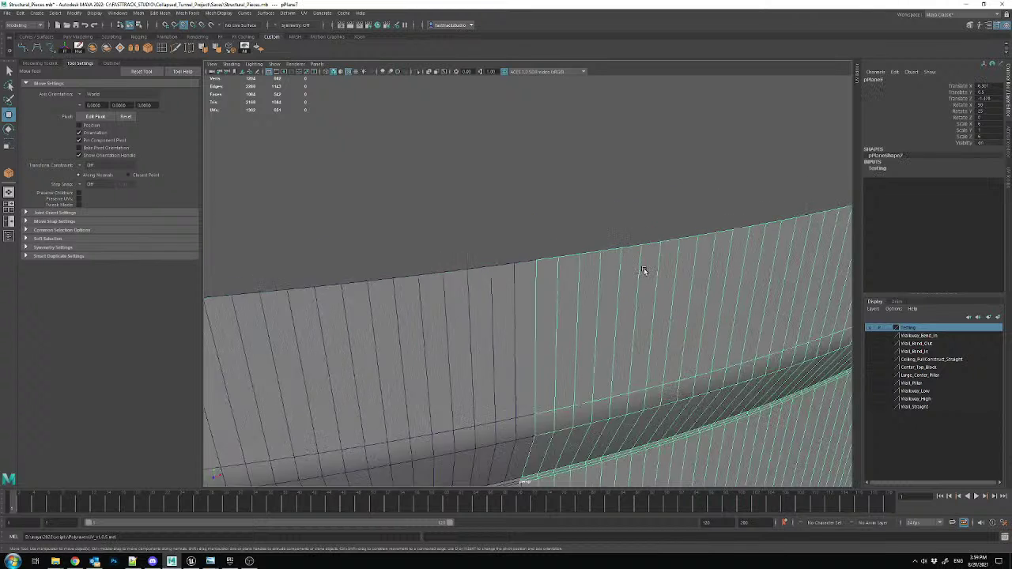
click(635, 278)
click(457, 345)
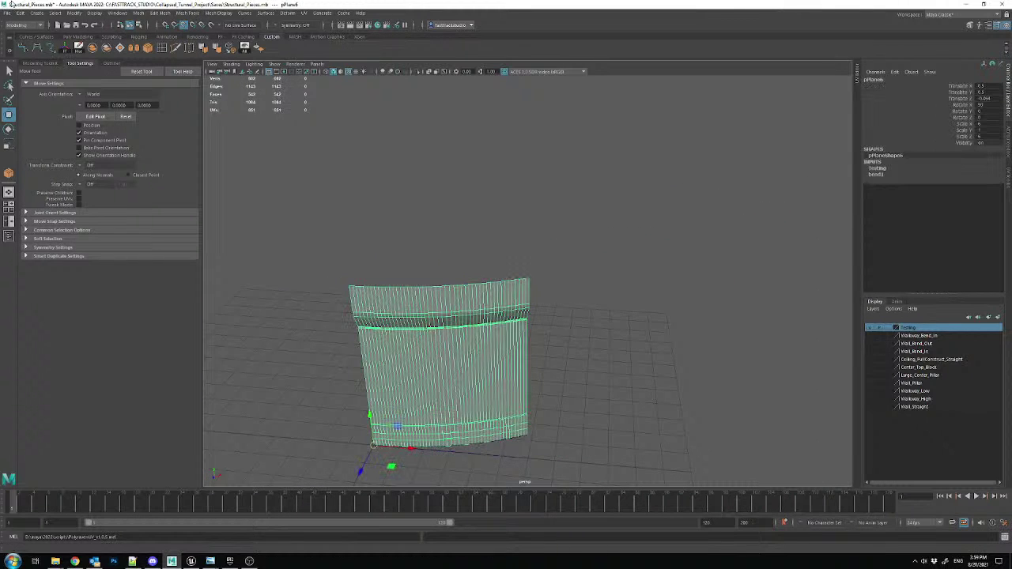
- Export the selected bent wall as FBX, overwriting Wall_Bend_In.fbx in the Exports folder
click(7, 13)
click(47, 132)
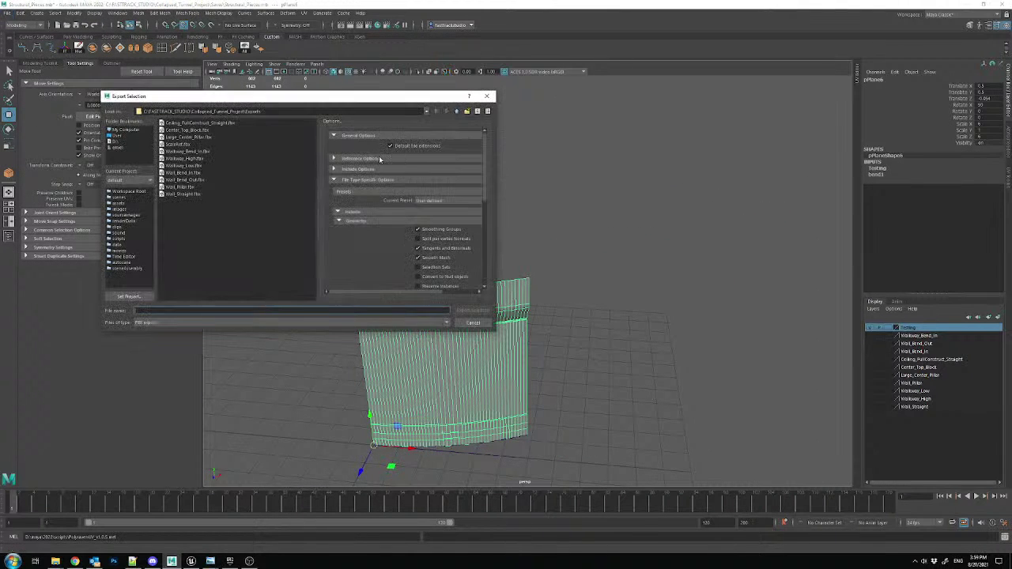
double_click(194, 176)
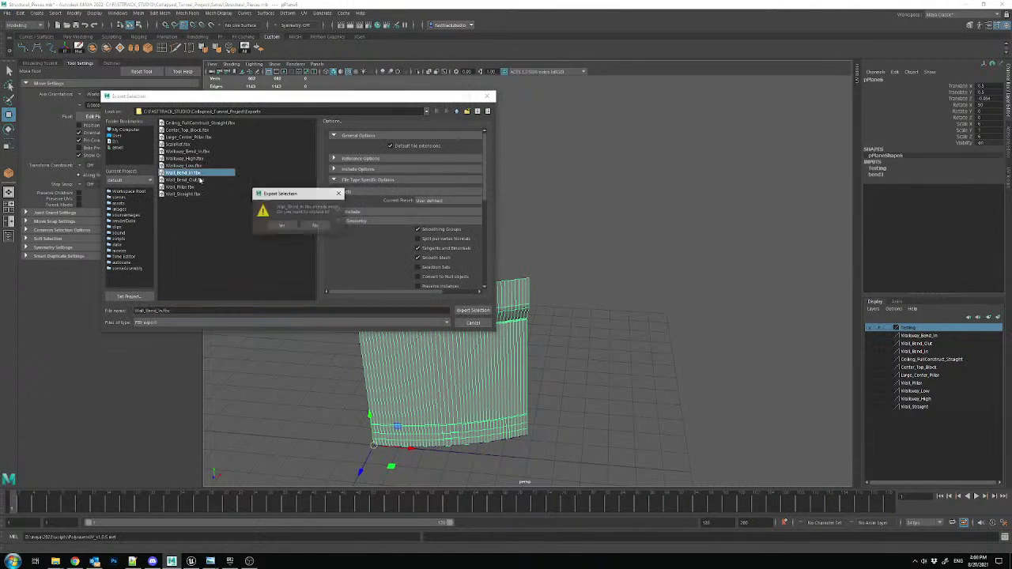
click(282, 226)
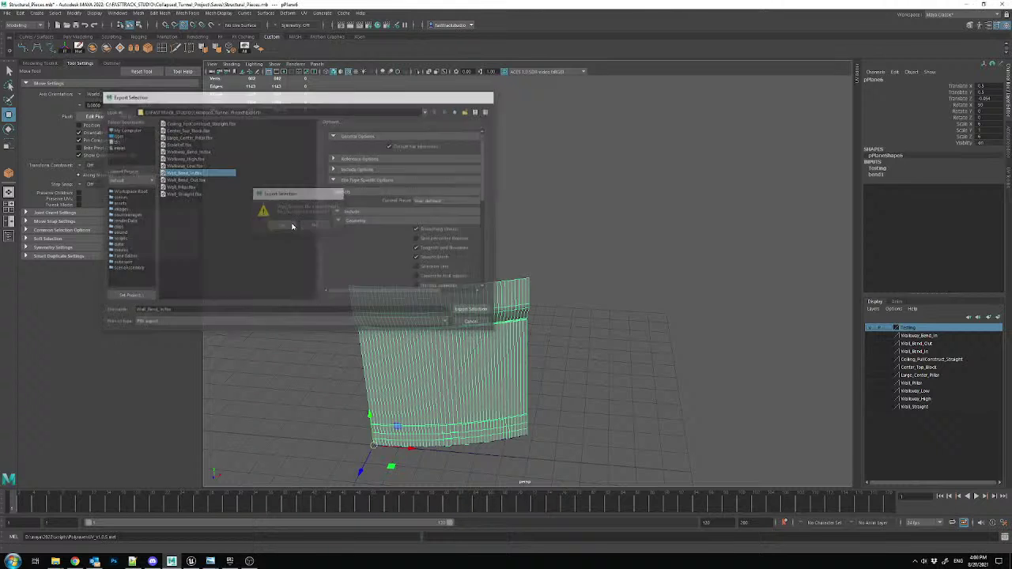
- Switch to Unreal Engine and reimport the Wall_Bend_In static mesh
click(523, 388)
click(190, 561)
right_click(566, 423)
click(595, 226)
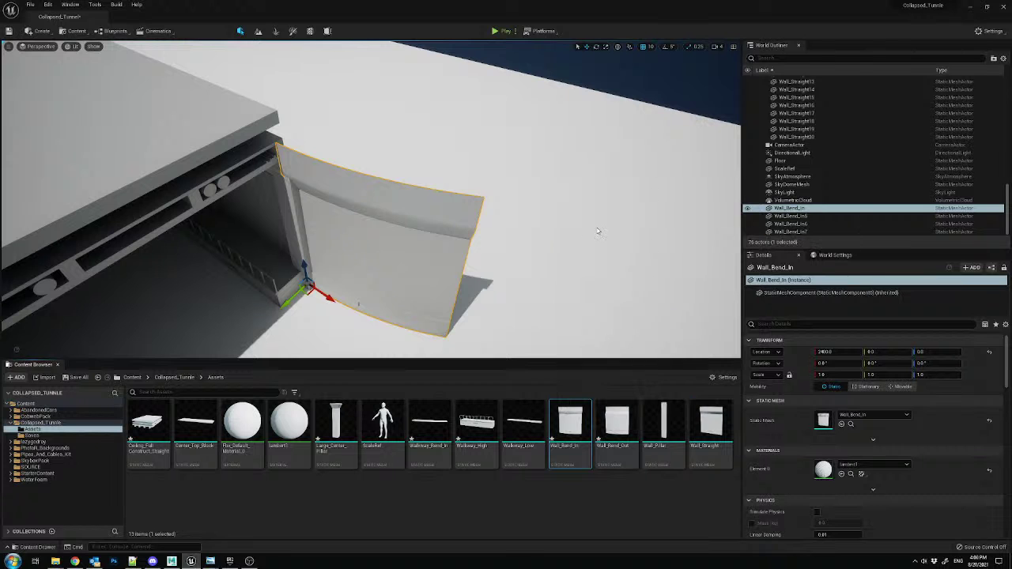
- Hide the floor in the level to expose the base of the bent wall
right_drag(416, 223, 204, 220)
click(513, 261)
key(h)
- Duplicate the Wall_Bend_In piece and place the copy's corner at the far end of the first bent wall
click(330, 221)
alt+drag(204, 219, 373, 289)
right_drag(373, 289, 399, 297)
drag(393, 271, 417, 268)
- Set the duplicated wall's Z rotation to -25 degrees
right_drag(455, 263, 510, 260)
text(25)
key(Return)
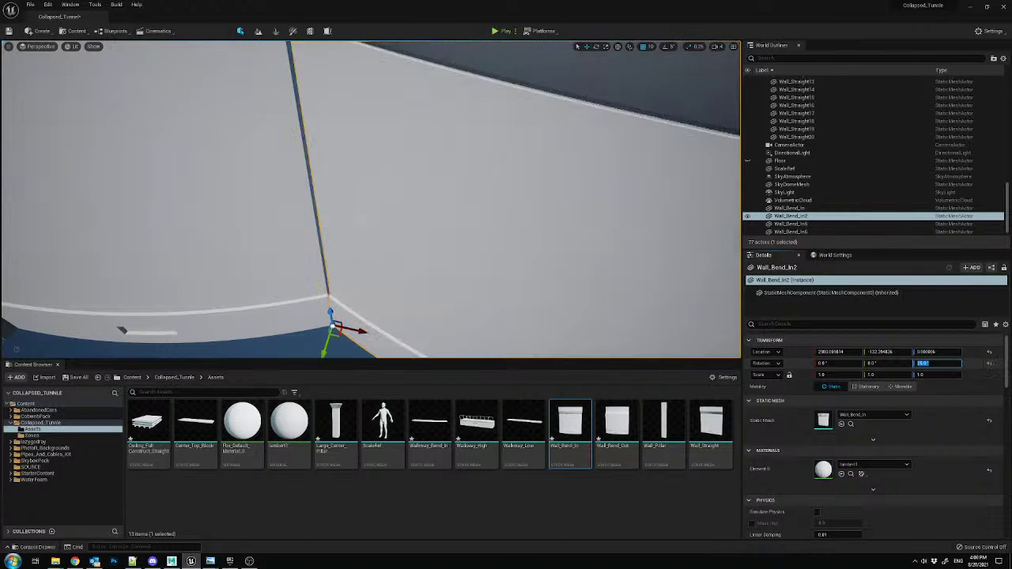
scroll(370, 197, down, 3)
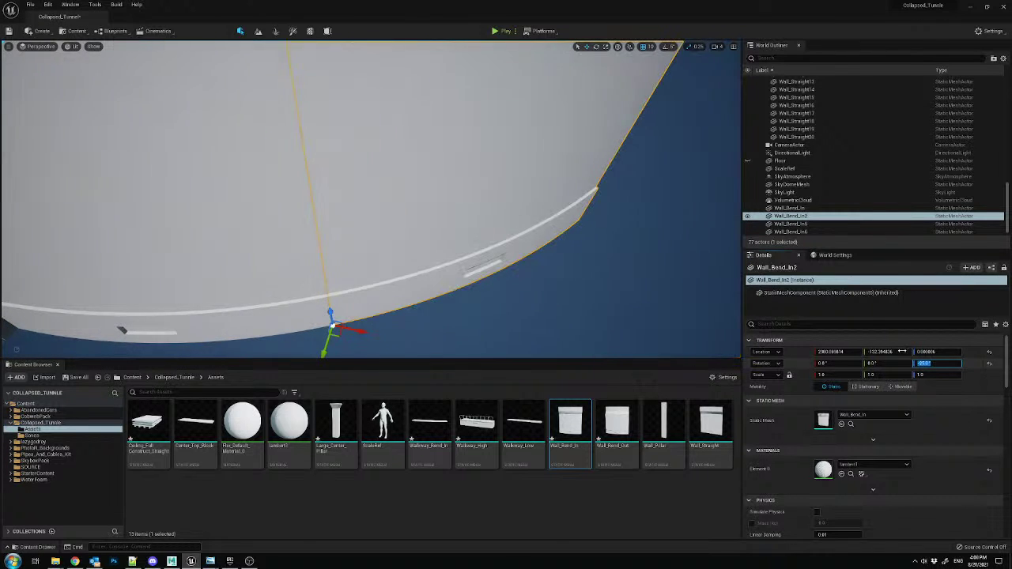
- Duplicate the second bent wall and place the copy's corner at that wall's far lower end
double_click(791, 185)
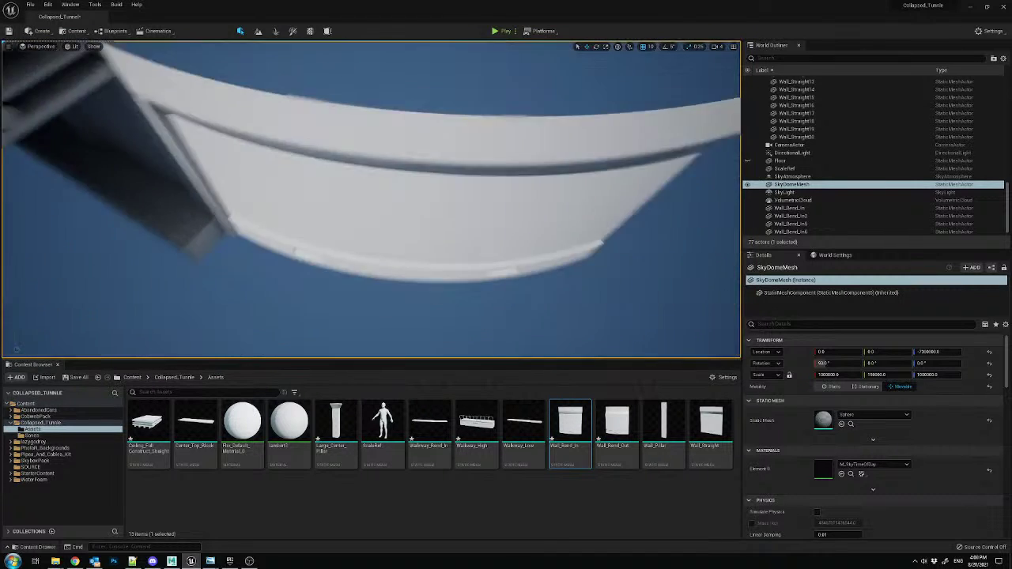
click(335, 219)
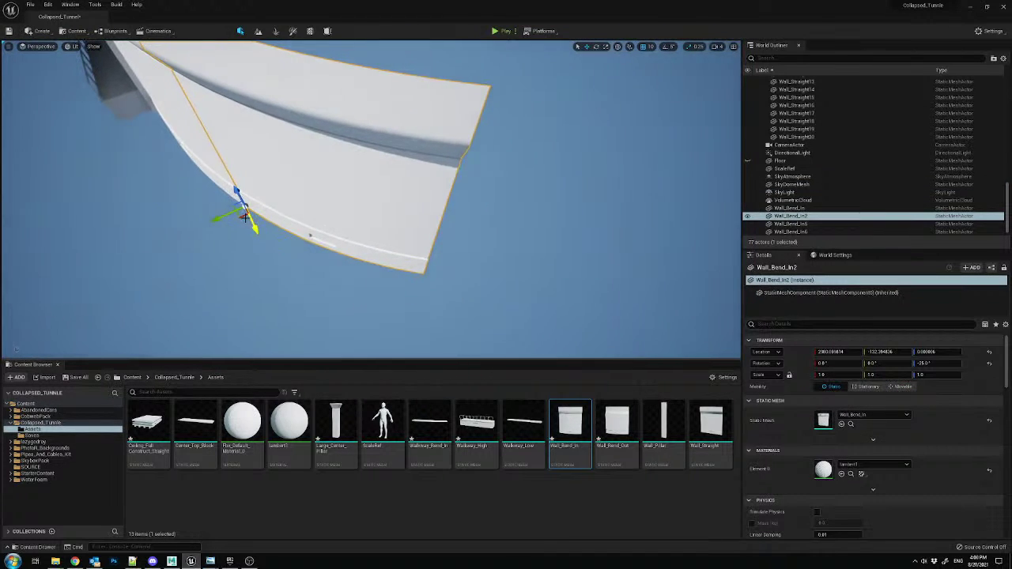
double_click(791, 224)
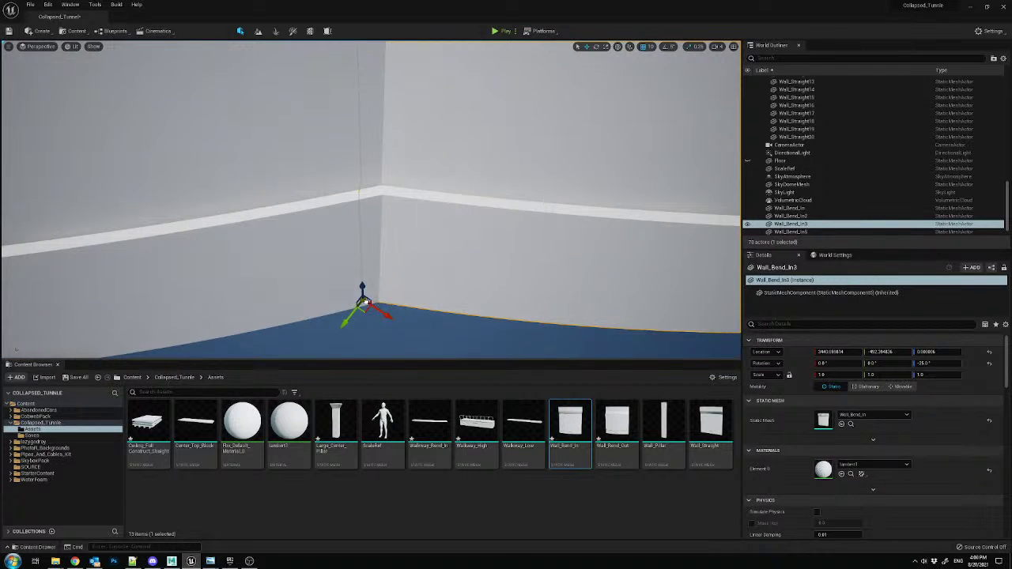
drag(364, 301, 380, 301)
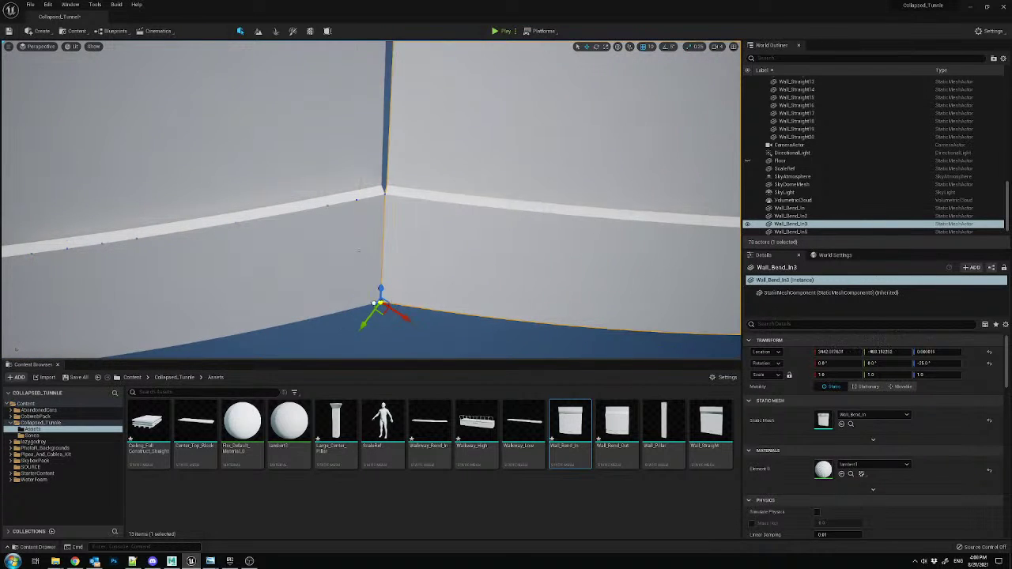
- Set the third bent wall's Z rotation to -50 degrees
click(929, 364)
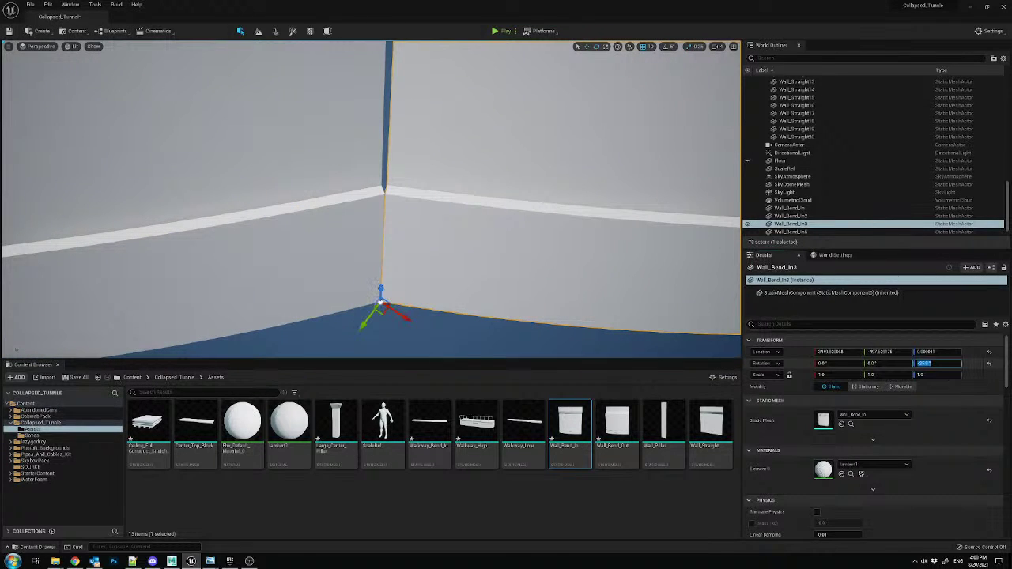
text(-50)
key(Return)
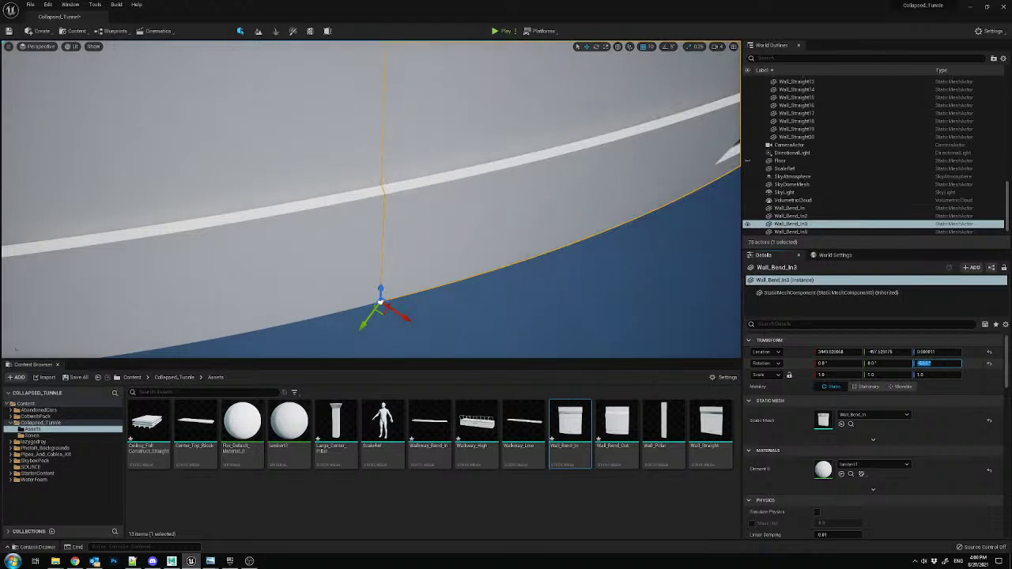
- Duplicate the third bent wall, join the copy's corner to its far end and set the copy's Z rotation to -75 degrees
right_drag(194, 221, 203, 222)
alt+drag(79, 237, 353, 295)
mouse_move(387, 286)
right_down()
mouse_move(380, 277)
mouse_move(387, 286)
right_up()
drag(371, 278, 386, 270)
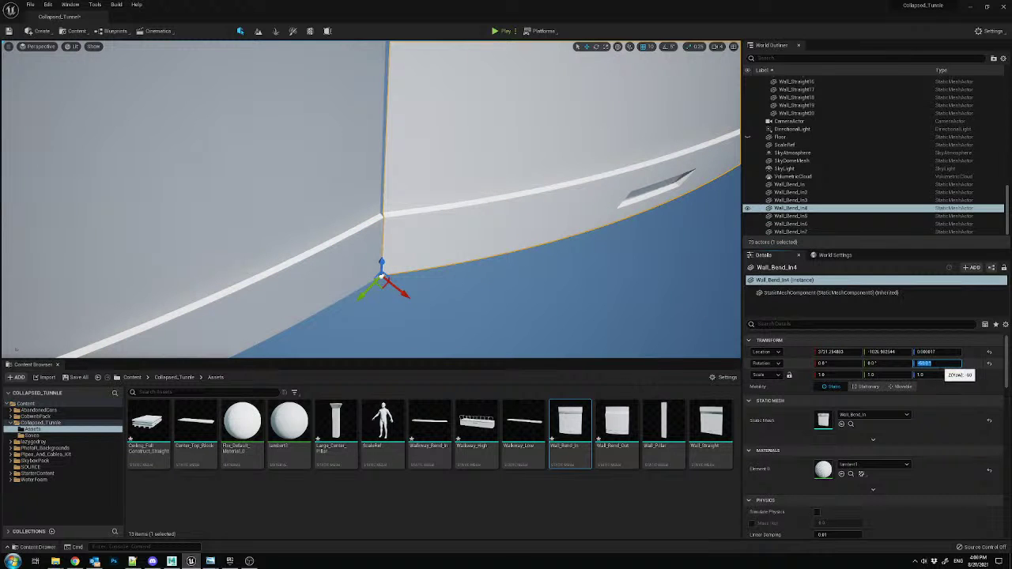
key(Return)
right_drag(443, 194, 490, 100)
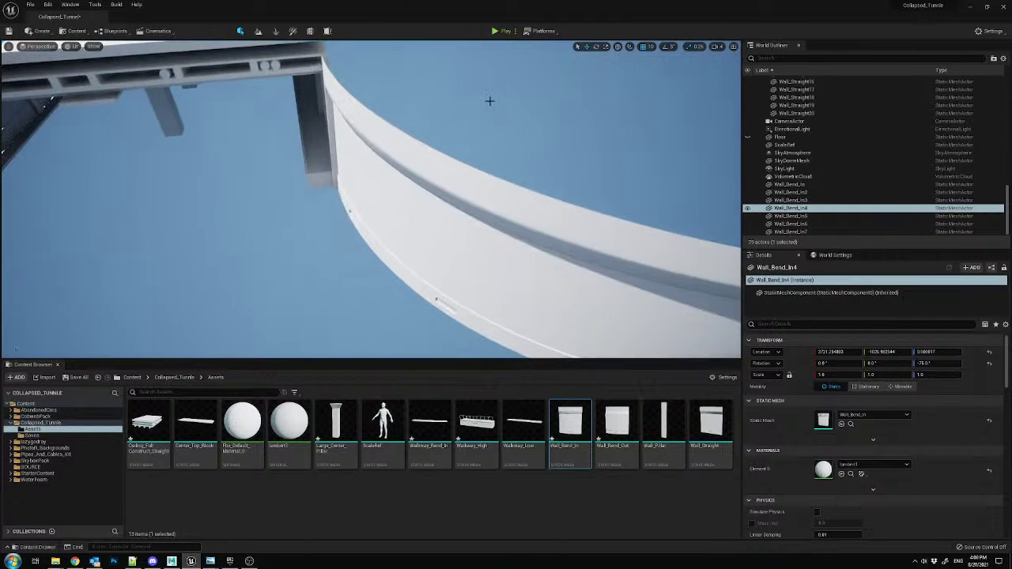
click(410, 133)
right_drag(409, 136, 385, 145)
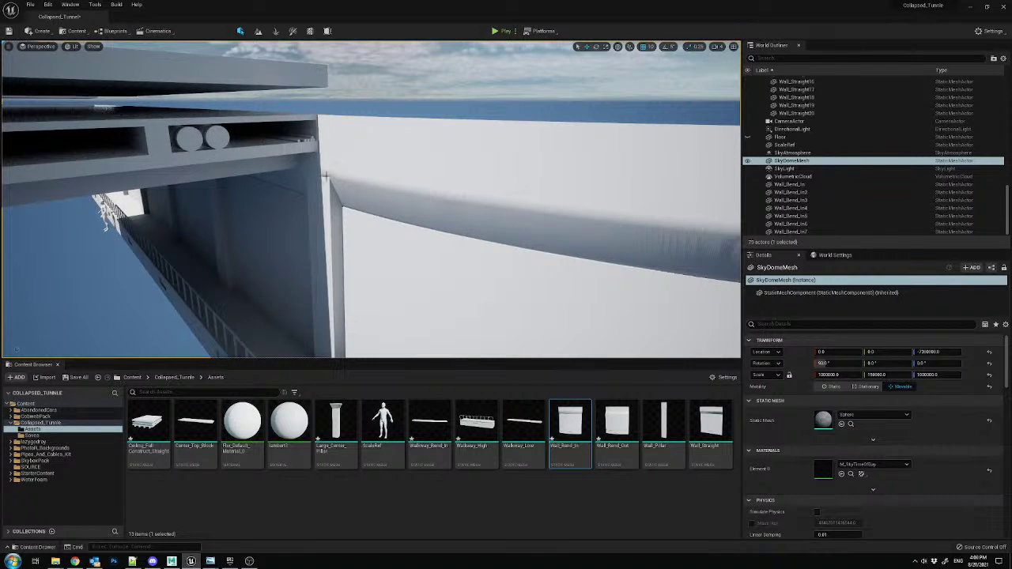
right_drag(343, 198, 253, 198)
- Switch to Maya and bring the bent wall into view
click(172, 561)
click(459, 239)
alt+drag(518, 354, 466, 279)
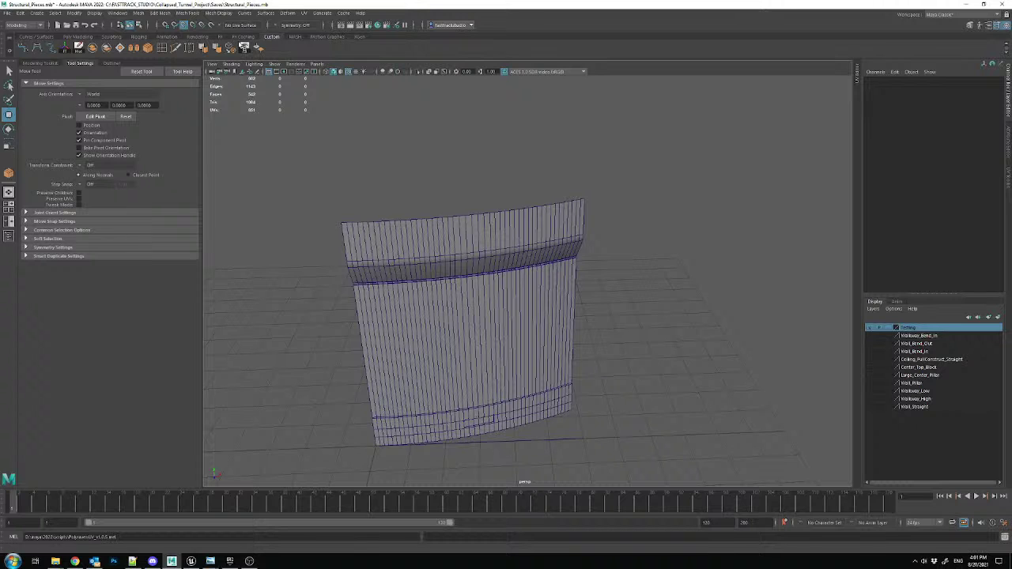
click(550, 284)
alt+drag(550, 284, 637, 361)
click(918, 353)
right_click(918, 354)
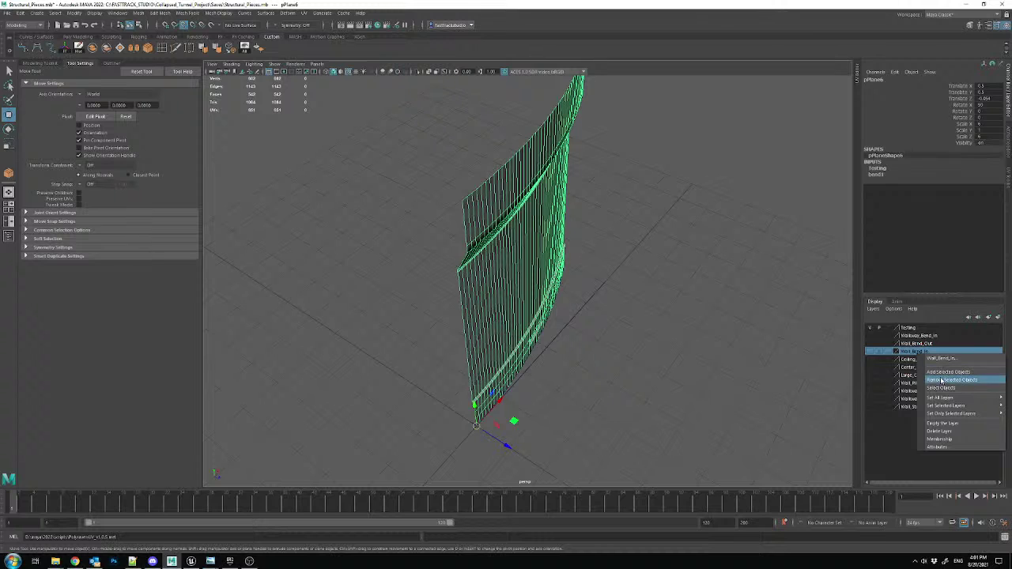
click(940, 372)
key(ctrl+z)
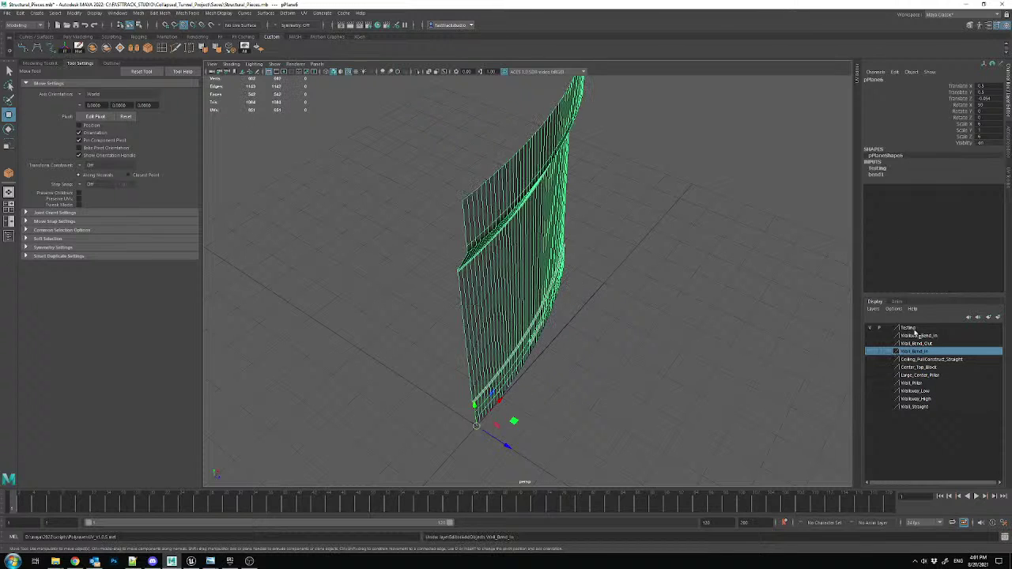
- Hide the Testing layer, show the Wall_Bend_In layer and delete the old wall mesh in it
click(871, 329)
click(871, 352)
click(541, 253)
key(Delete)
- Add the bend handle and the bent wall from the Testing layer to the Wall_Bend_In layer and show that layer
drag(603, 272, 494, 350)
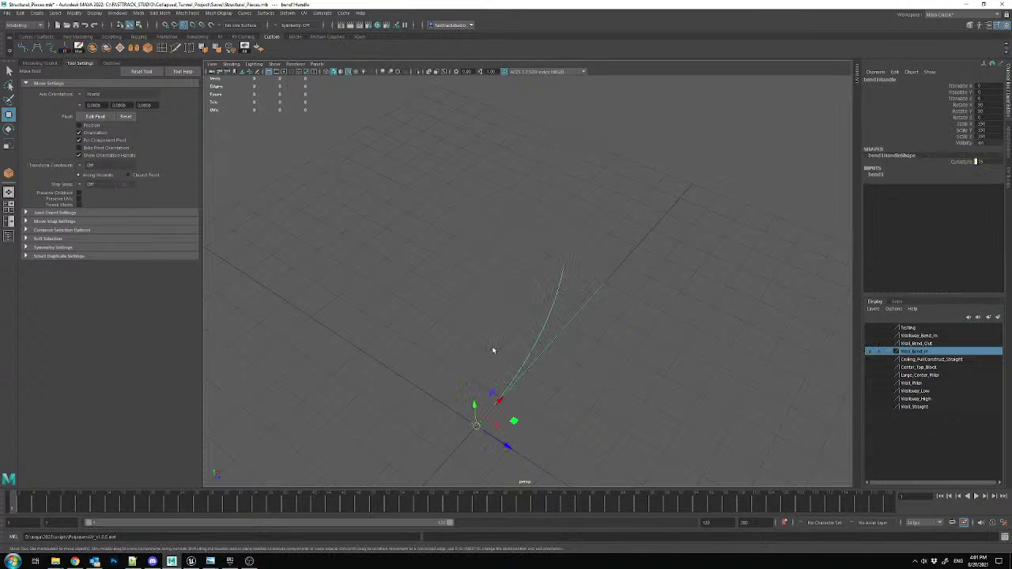
click(871, 329)
right_click(916, 353)
click(939, 372)
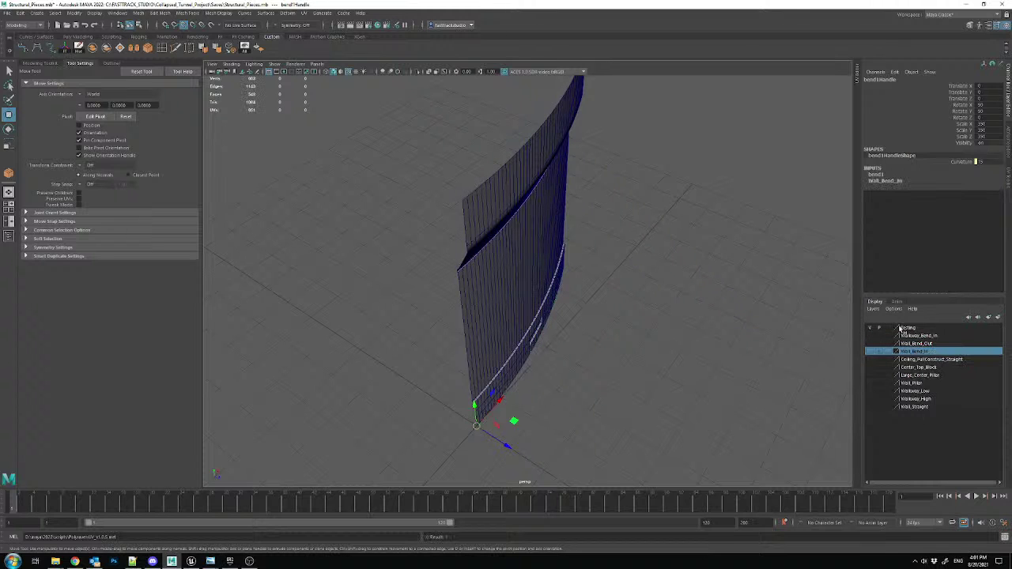
click(544, 261)
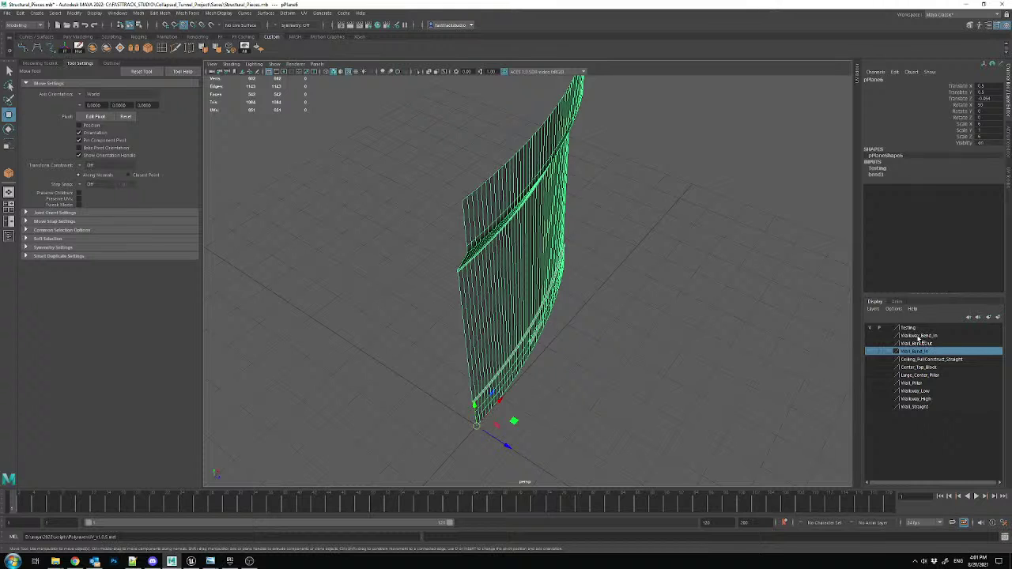
right_click(915, 352)
click(934, 370)
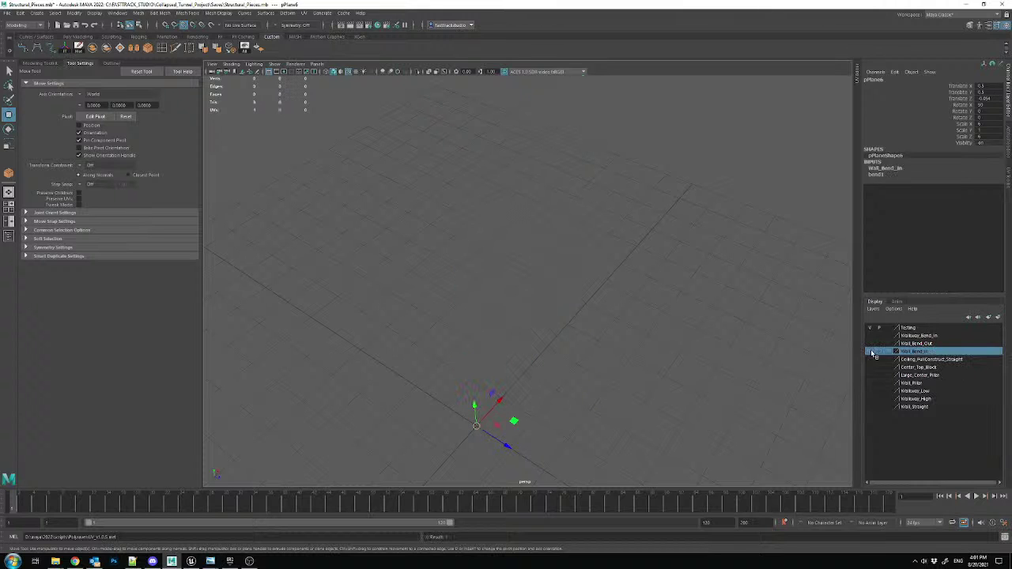
click(870, 352)
- Test the wall's bend deformer by setting Curvature to 0 and back to 15
click(700, 269)
click(477, 242)
alt+drag(494, 257, 632, 320)
click(632, 320)
click(583, 223)
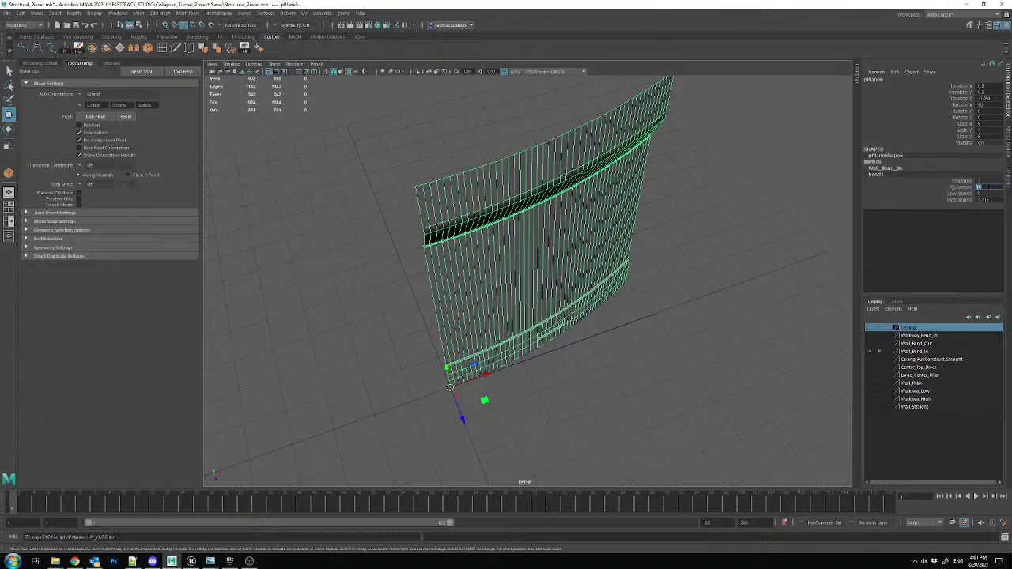
text(0)
key(Return)
text(15)
key(Return)
- Try a bend Curvature of -15 with an offset duplicate of the wall, and undo both changes
alt+drag(700, 244, 696, 288)
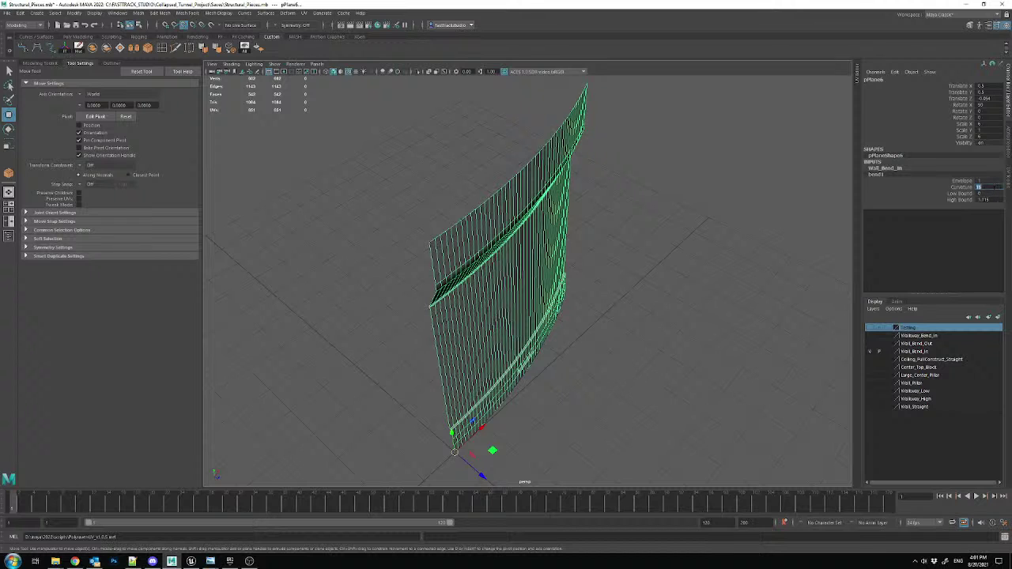
text(-15)
key(Return)
alt+drag(647, 335, 663, 386)
shift+drag(545, 467, 497, 439)
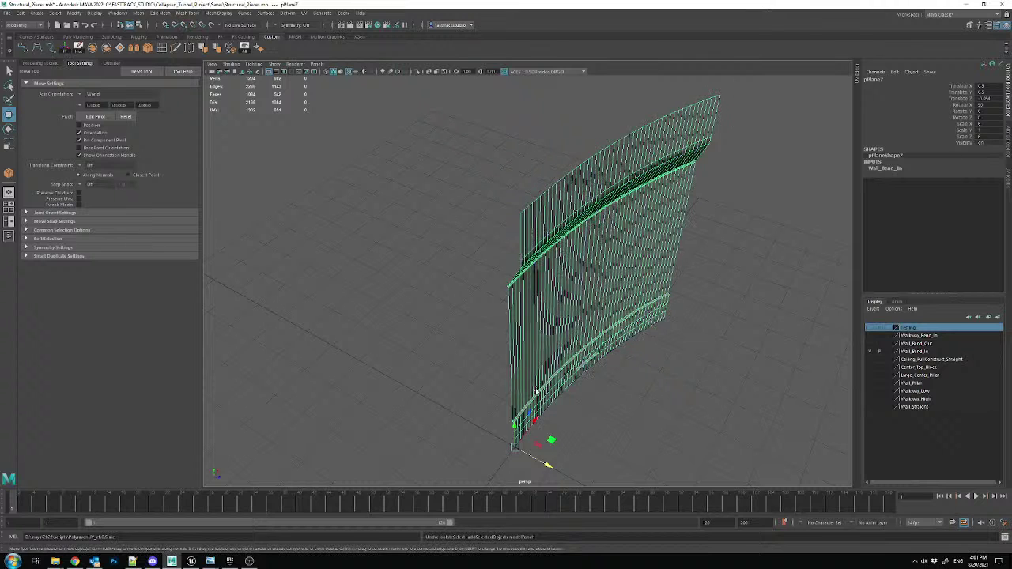
drag(544, 464, 506, 443)
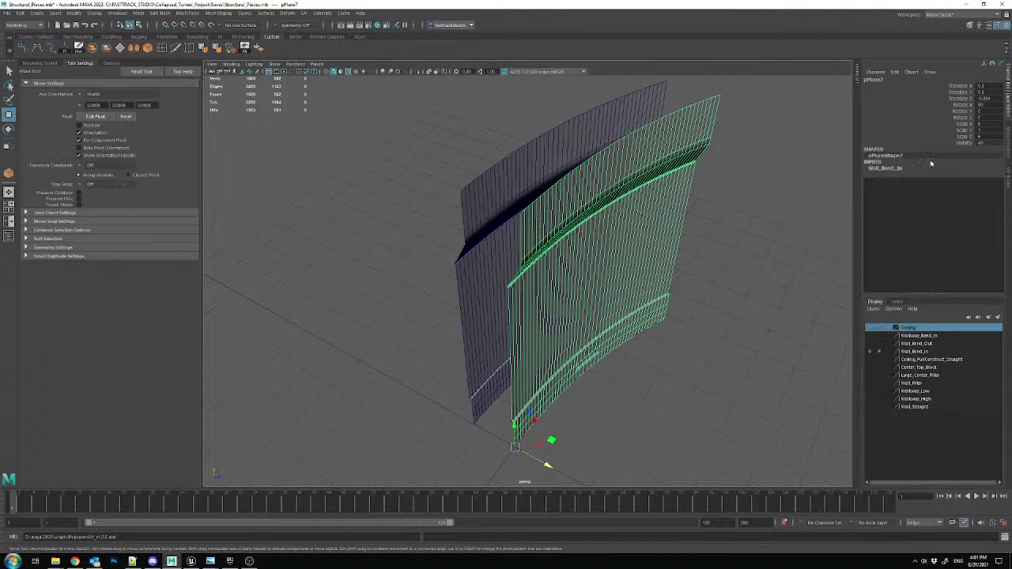
key(ctrl+z)
key(ctrl+z)
key(ctrl+z)
key(ctrl+z)
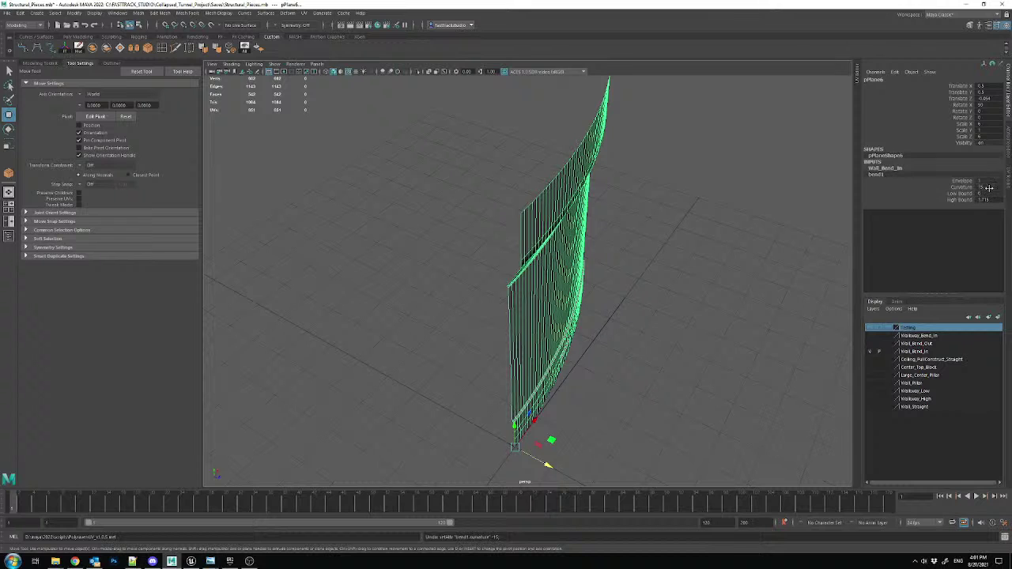
- Set the bend Curvature to -15 and duplicate the wall, moving the copy to about -2.5 in Translate Z
key(Return)
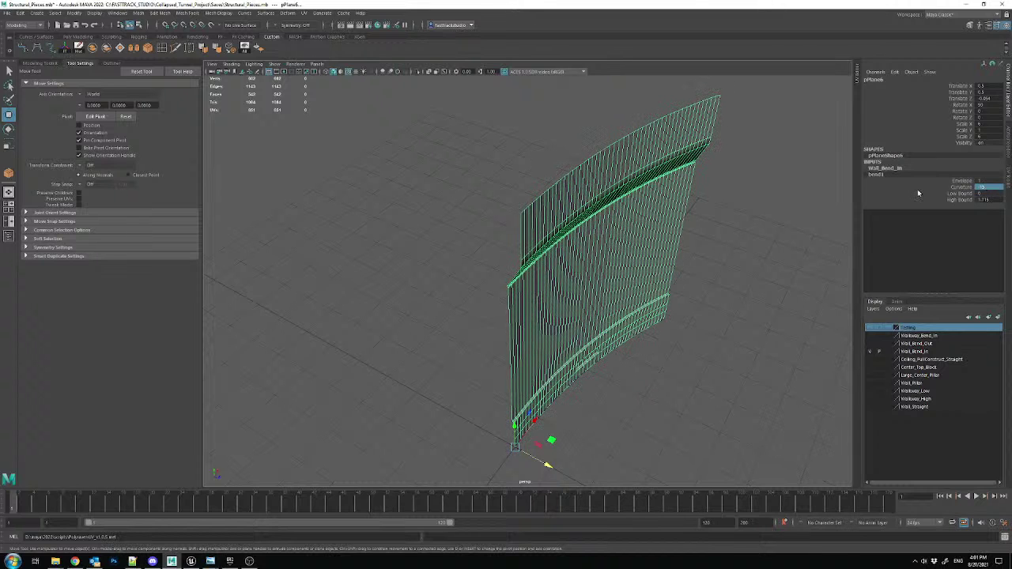
shift+drag(547, 465, 465, 417)
- Set the original wall's bend Curvature back to 15, leaving the duplicate bent the opposite way
click(579, 312)
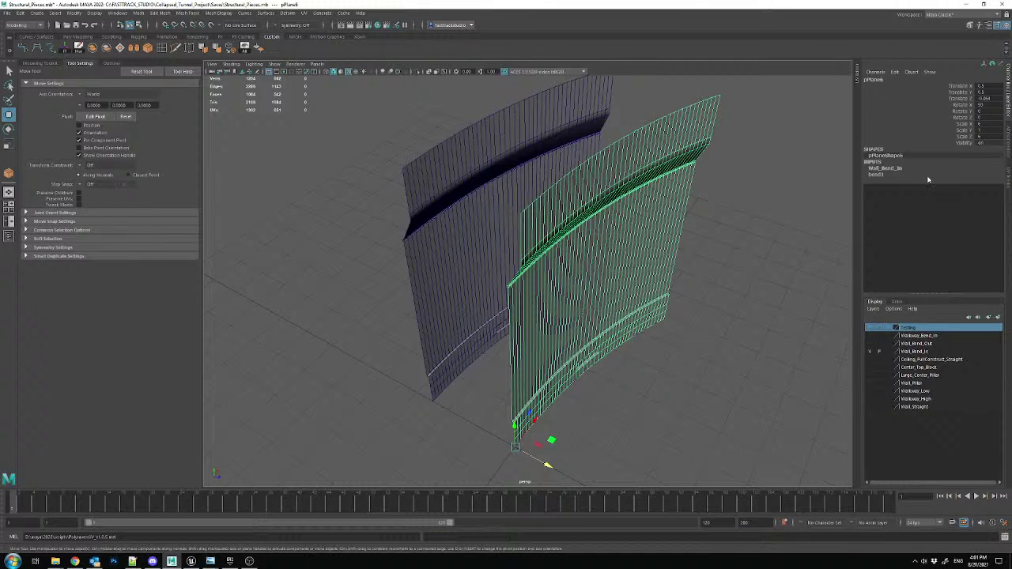
click(882, 175)
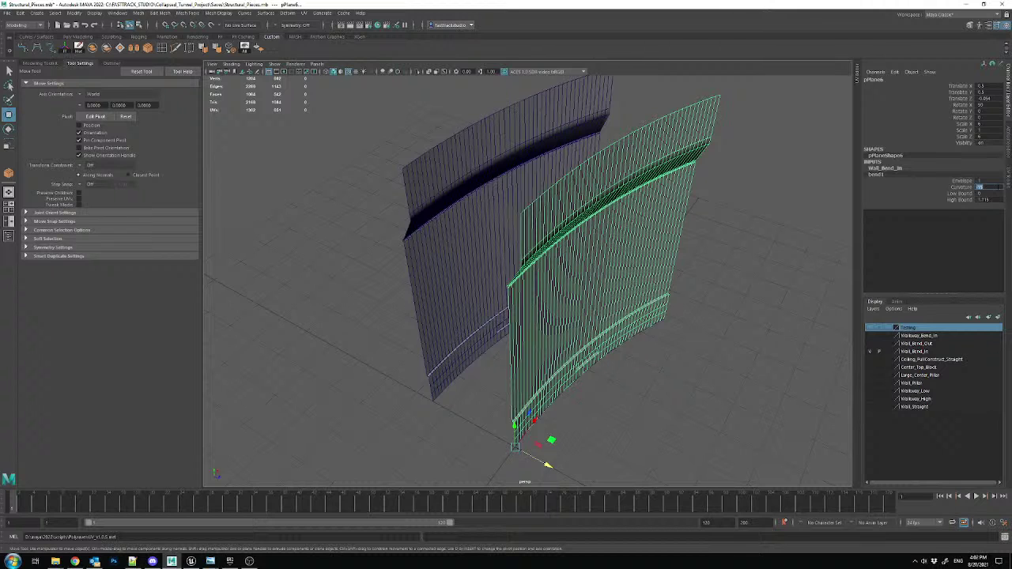
text(15)
key(Return)
alt+drag(816, 255, 755, 245)
alt+drag(652, 268, 703, 267)
- Add the duplicated, oppositely bent wall to the Wall_Bend_Out layer
click(471, 237)
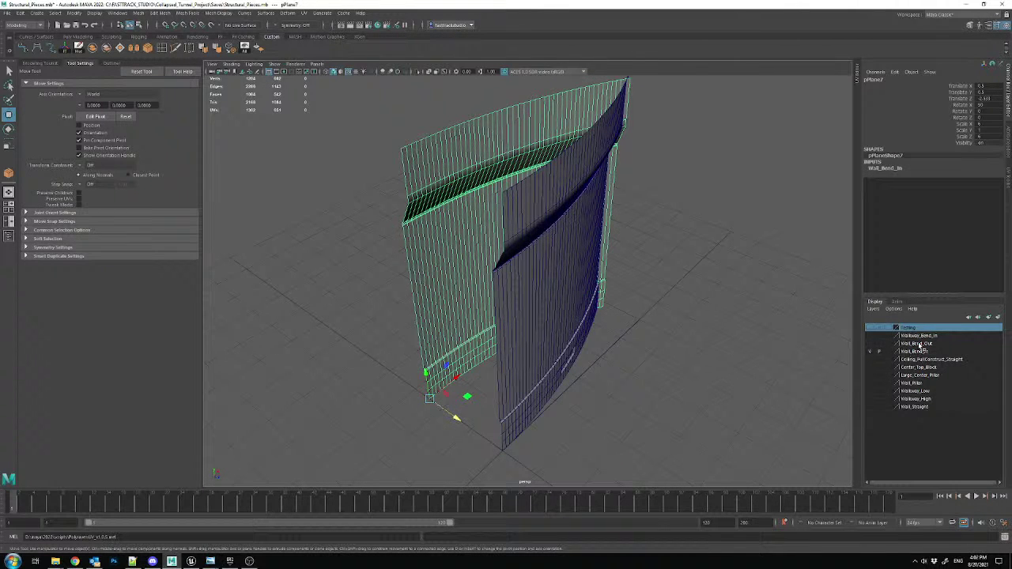
right_click(916, 344)
click(938, 360)
- Hide the Wall_Bend_In layer, show Wall_Bend_Out and delete the old wall mesh in it
click(870, 351)
click(870, 344)
click(553, 221)
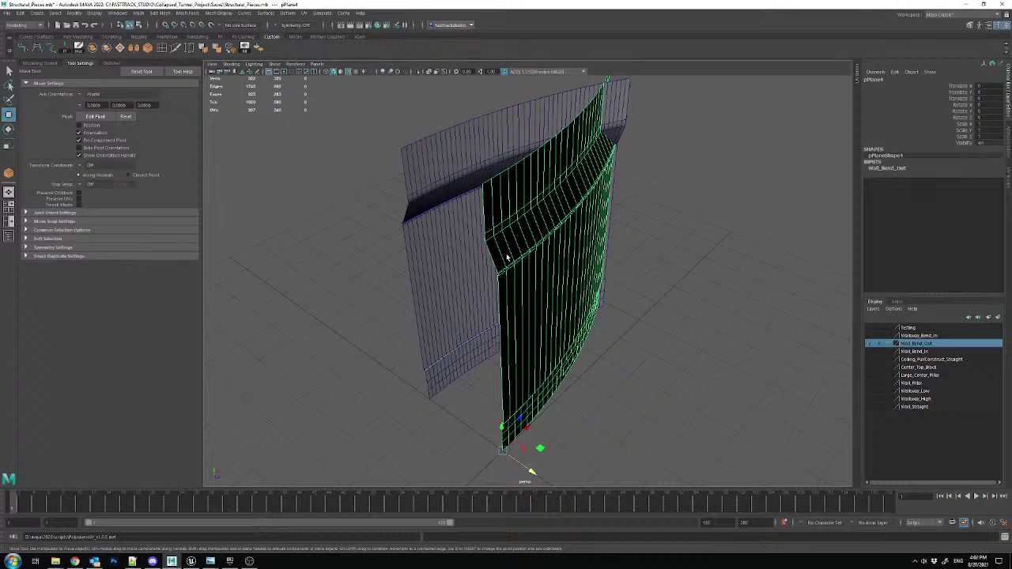
- Grid-snap the new Wall_Bend_Out wall along Z back to the origin and mirror it with a Scale Y of -1
click(467, 241)
click(166, 25)
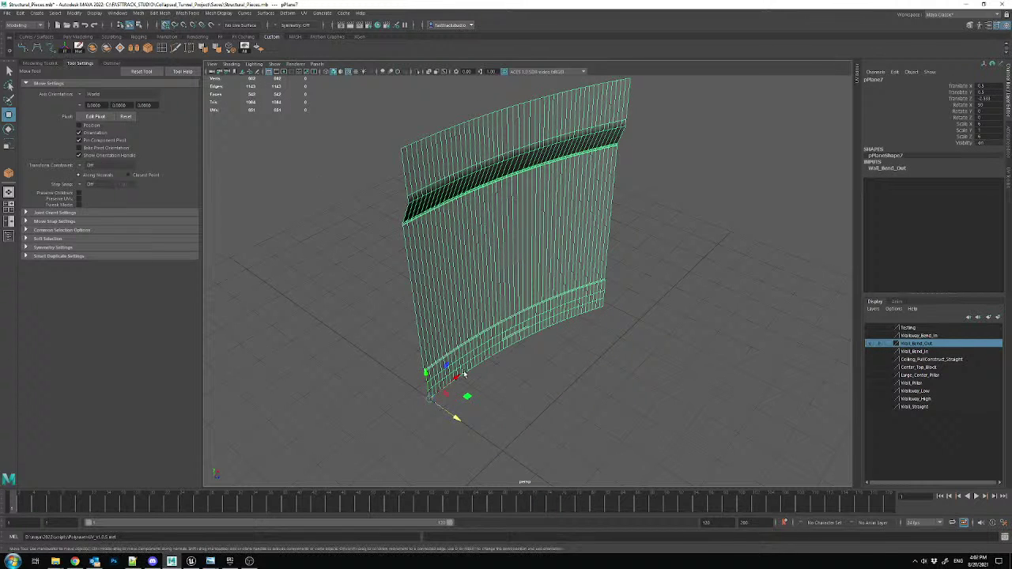
drag(452, 416, 526, 469)
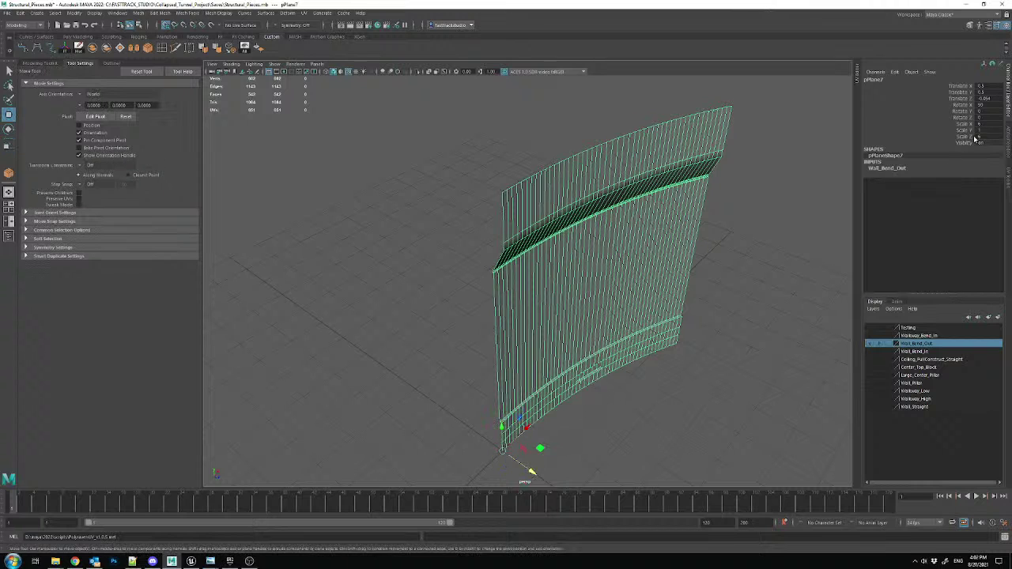
text(-1)
key(Return)
alt+drag(589, 310, 672, 260)
- Export the selected wall as FBX, overwriting Wall_Bend_Out.fbx in the Exports folder
click(8, 14)
click(37, 126)
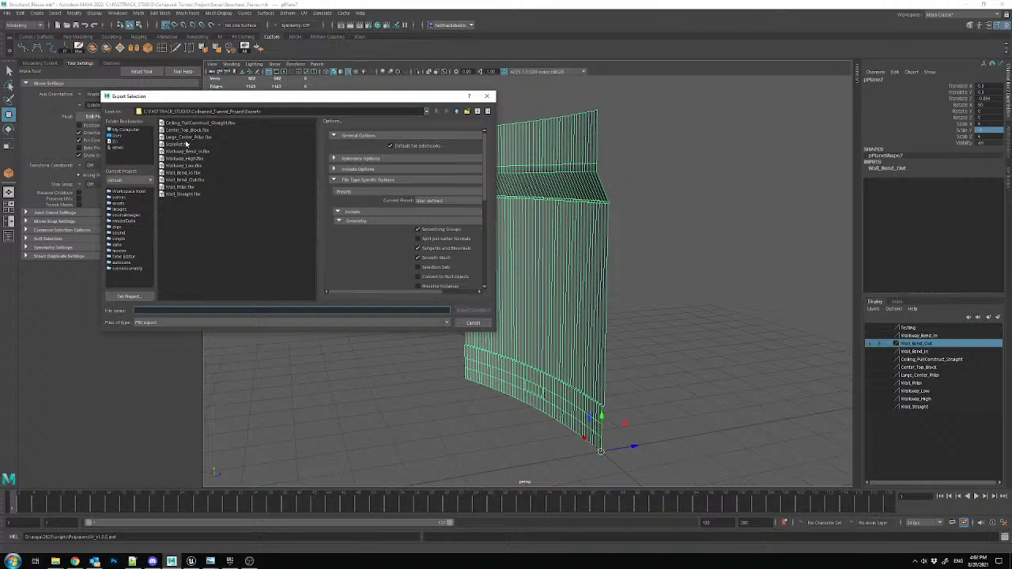
double_click(190, 180)
click(276, 223)
click(516, 391)
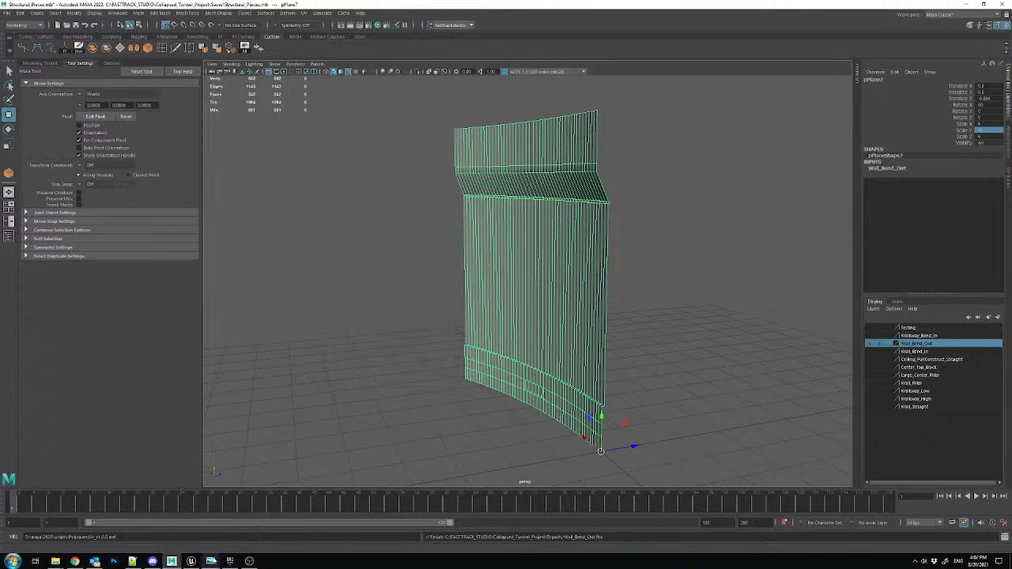
- Switch to Unreal Engine and reimport the Wall_Bend_Out static mesh
click(193, 560)
right_click(623, 434)
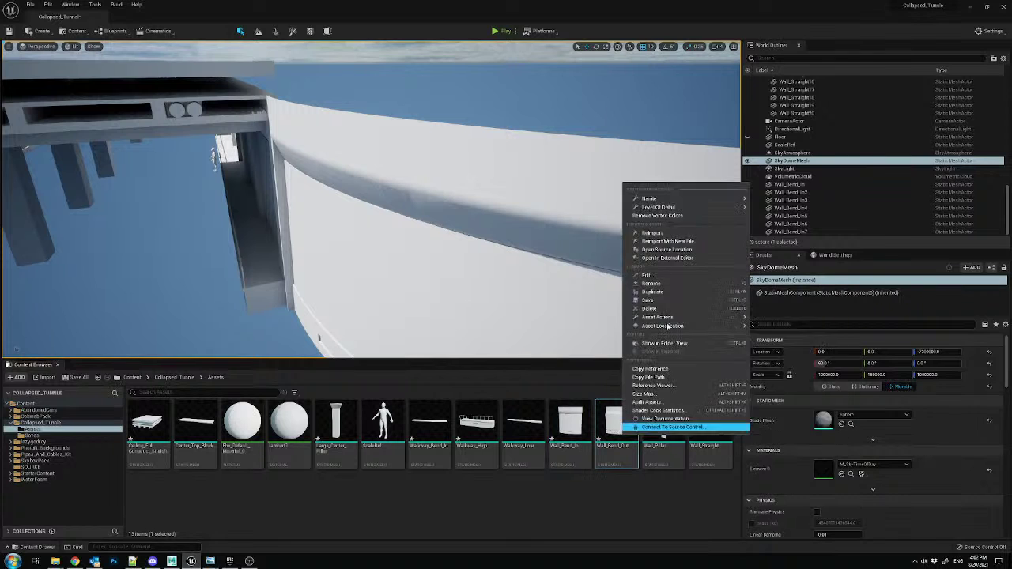
click(645, 232)
- Delete the surplus wall pieces around the existing Wall_Bend_Out section in the level
right_drag(610, 262, 198, 276)
click(465, 238)
right_drag(465, 238, 466, 273)
click(465, 237)
key(Delete)
click(345, 162)
key(Delete)
right_drag(407, 168, 324, 170)
click(407, 168)
key(Delete)
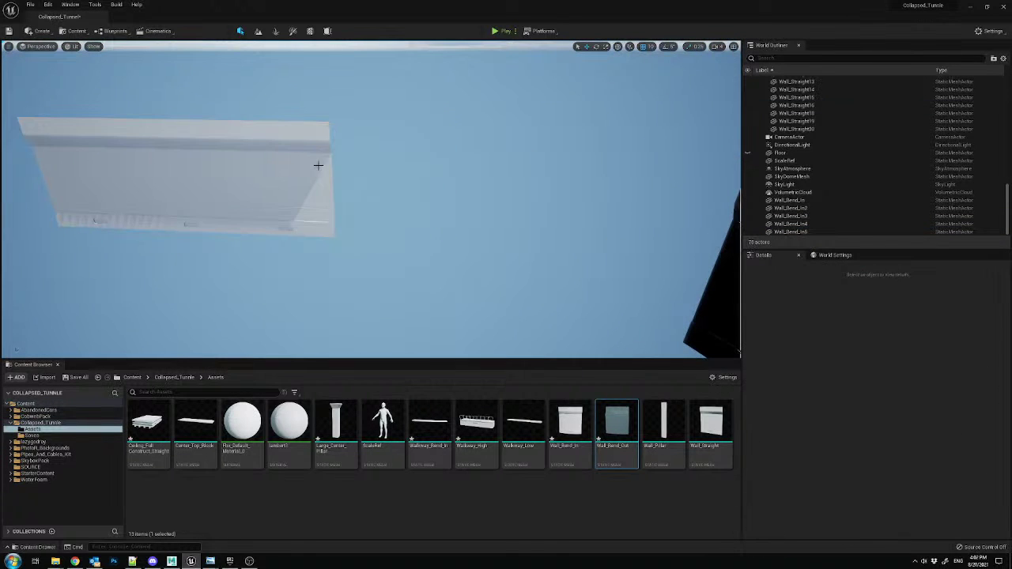
- Delete the leftover straight wall pieces nearby and select the Wall_Bend_Out section to check its surface
click(319, 165)
key(Delete)
click(204, 163)
key(Delete)
right_drag(399, 194, 471, 187)
click(348, 226)
right_drag(348, 226, 372, 158)
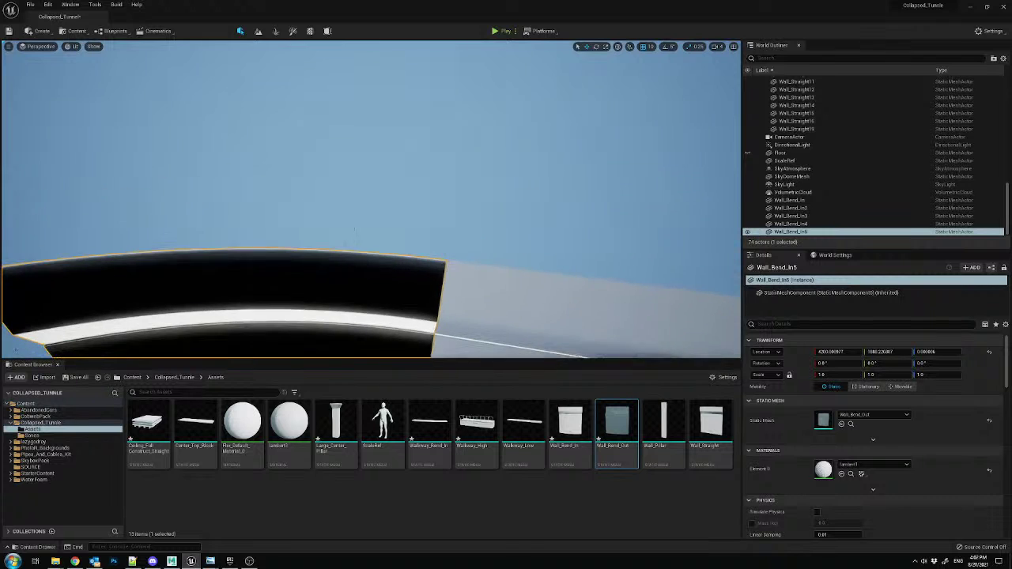
- Switch to Maya and freeze the transformations of the selected outward-bent wall
click(175, 563)
right_drag(558, 181, 558, 199)
right_drag(541, 162, 571, 141)
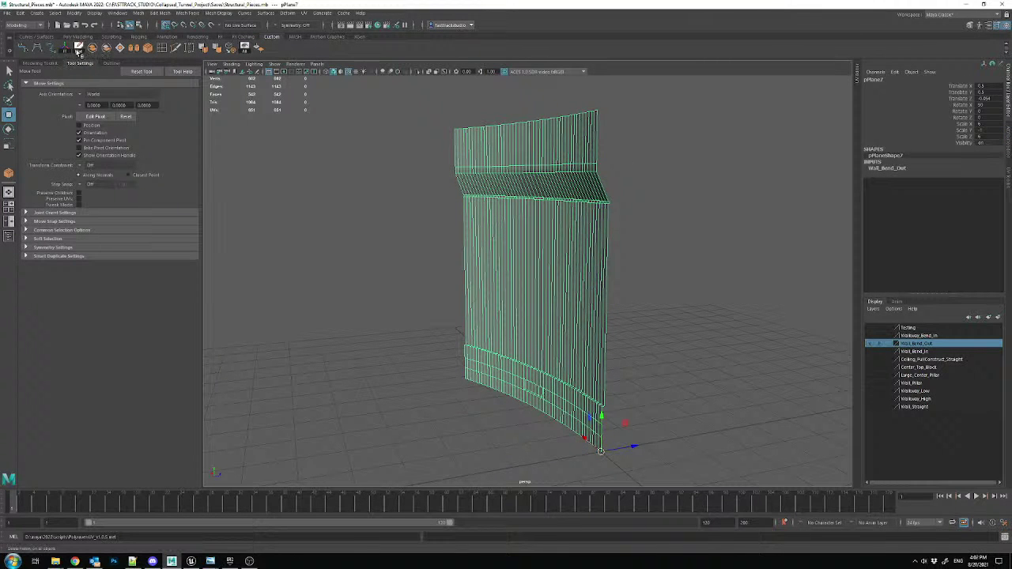
- Export the selected outward-bent wall as FBX, replacing Wall_Bend_Out.fbx in the Exports folder
click(10, 15)
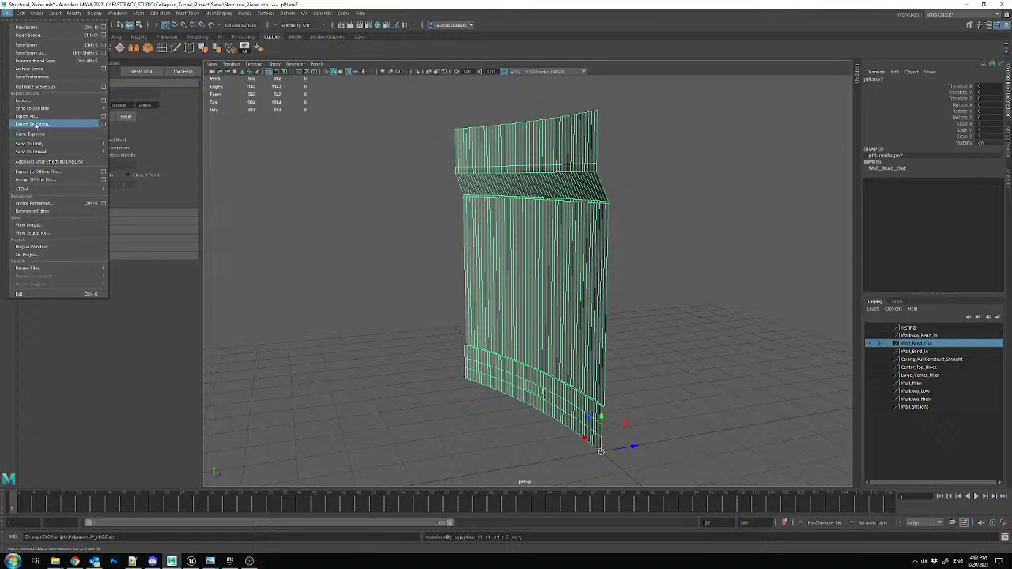
click(36, 125)
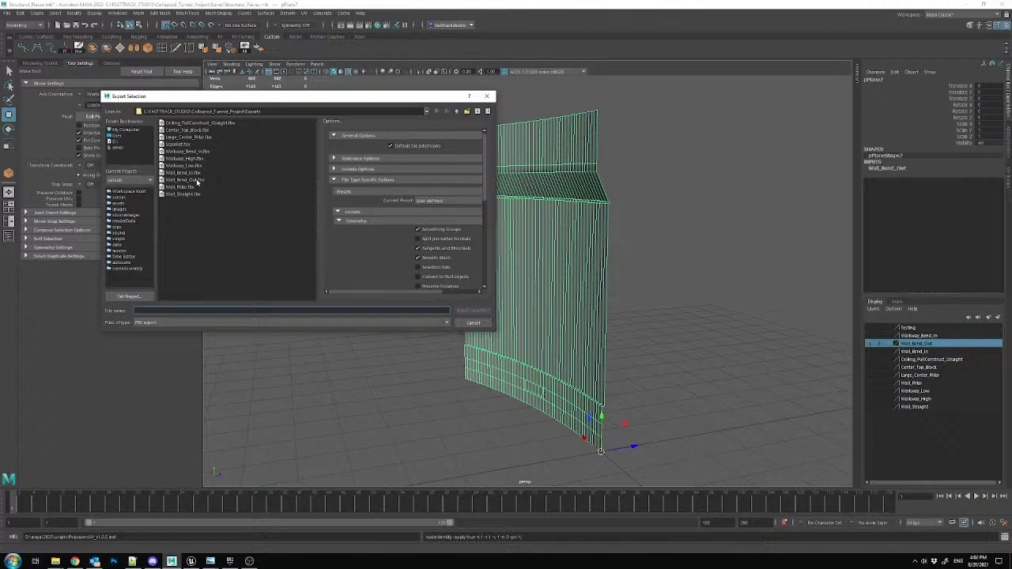
double_click(197, 180)
click(282, 227)
click(524, 388)
- Switch to Unreal Engine and reimport the updated Wall_Bend_Out static mesh from its FBX
click(192, 561)
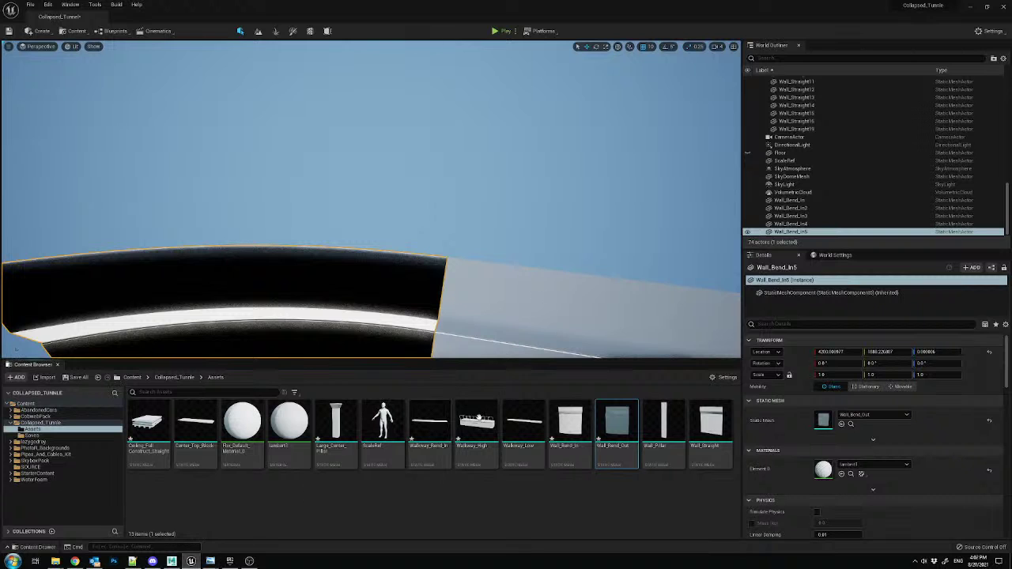
right_click(624, 425)
click(666, 227)
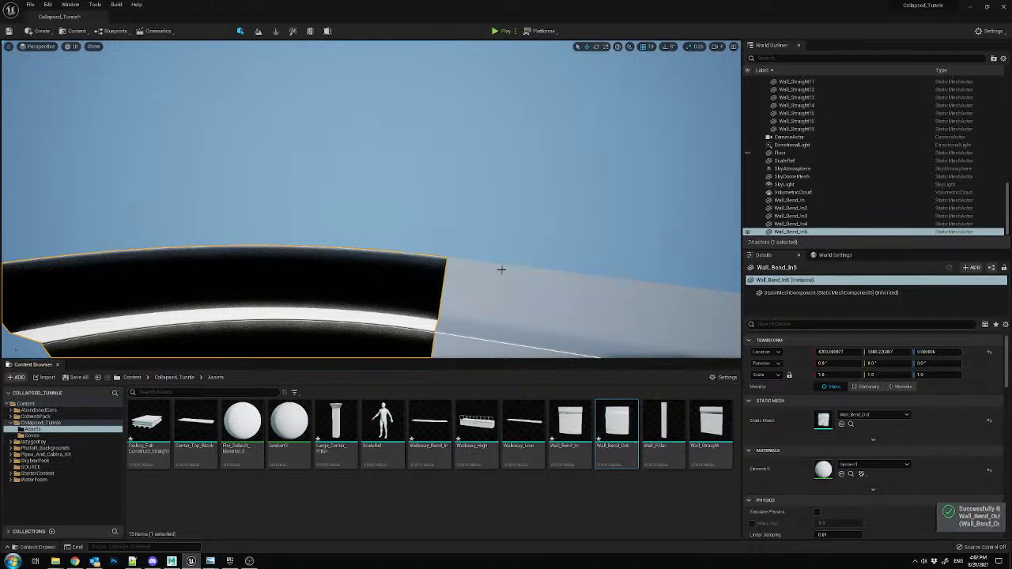
- Duplicate the Wall_Bend_Out section in the level and snap the copy's base corner to the end of the original
right_drag(403, 197, 649, 279)
mouse_move(554, 253)
right_down()
mouse_move(553, 174)
mouse_move(554, 241)
right_up()
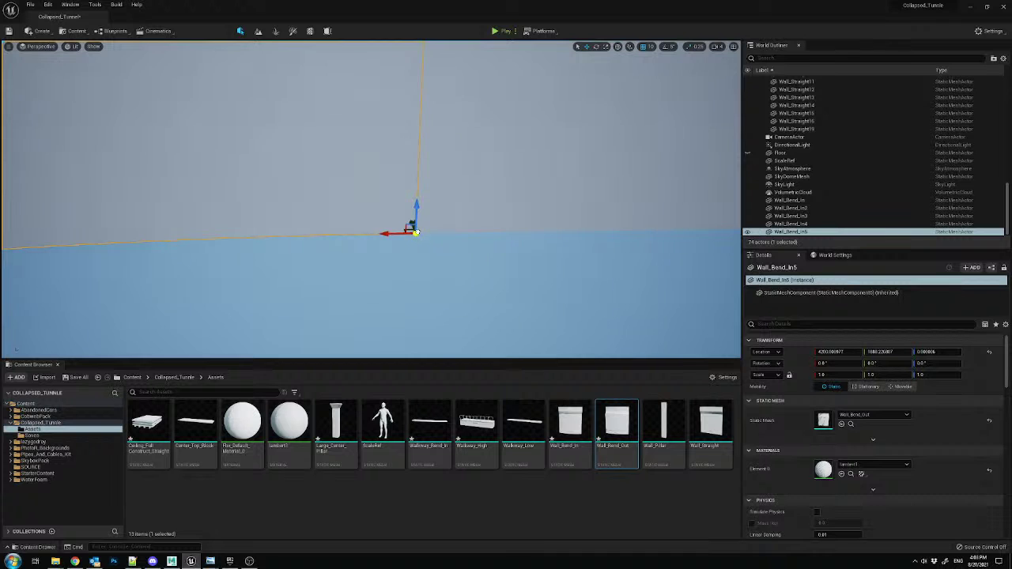
drag(415, 237, 250, 242)
key(ctrl+d)
right_drag(303, 226, 351, 254)
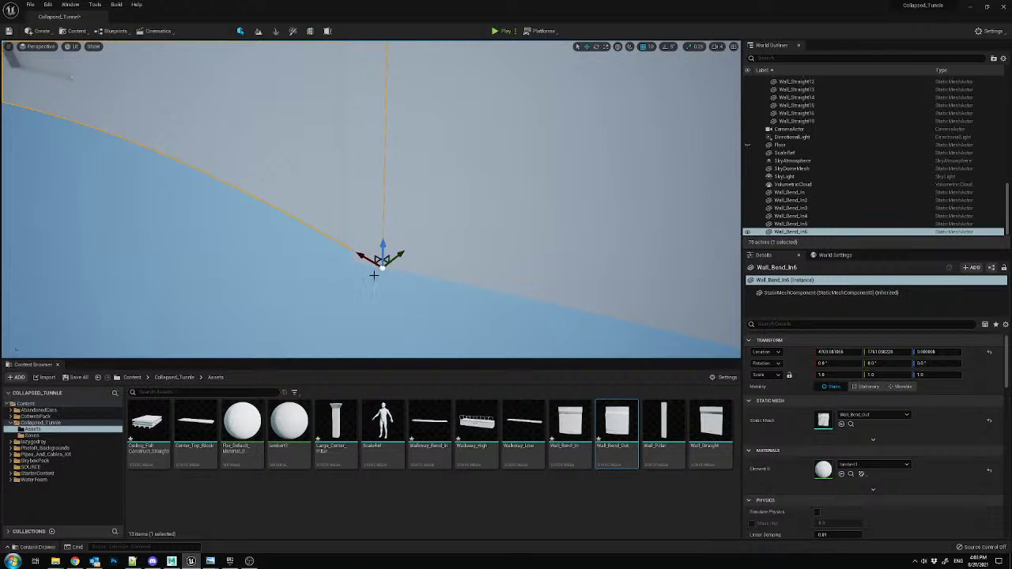
drag(336, 261, 322, 231)
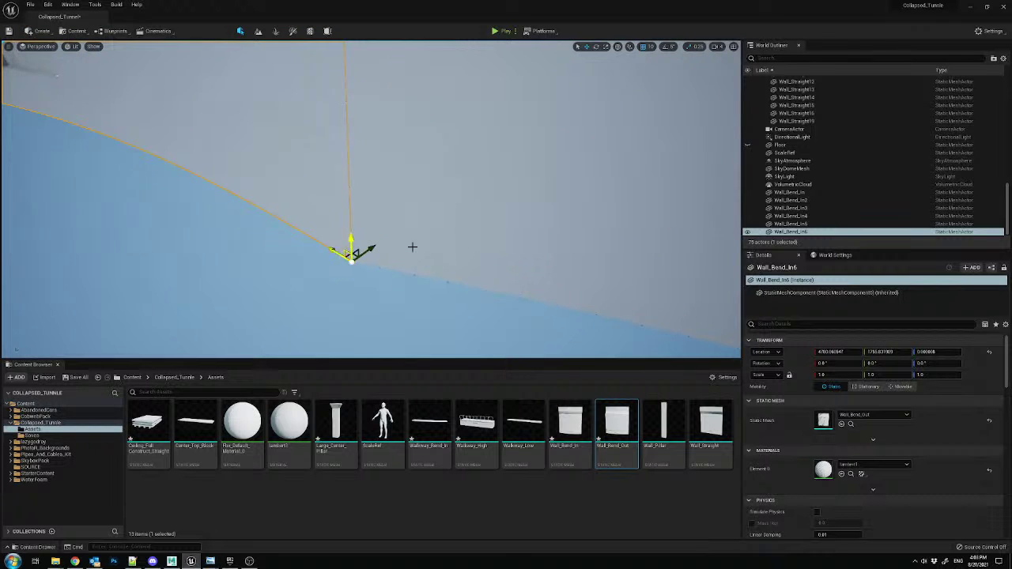
- Rotate the copied bend section about Z, trying 25 degrees and settling on -25 degrees
key(f)
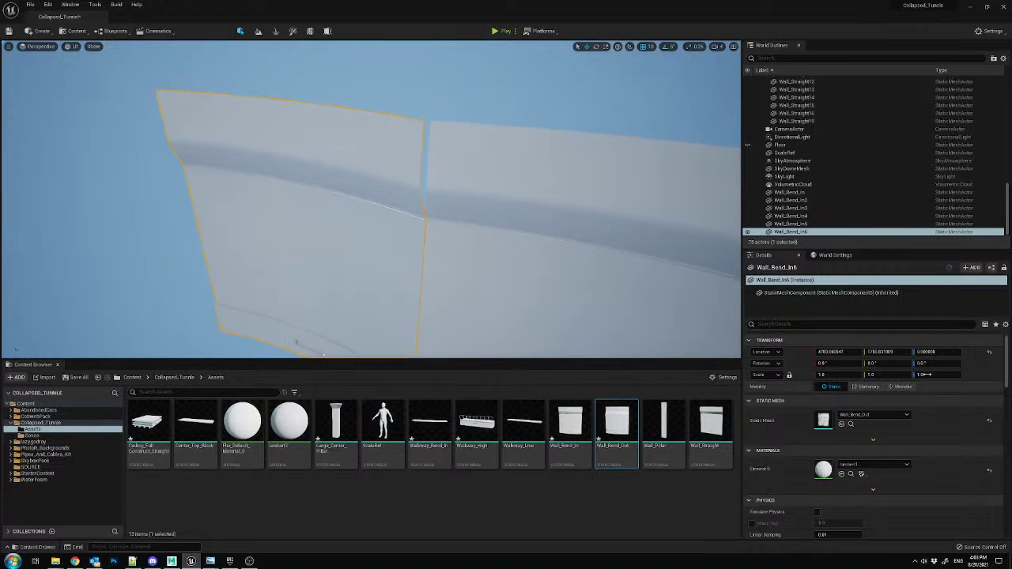
text(25)
key(Return)
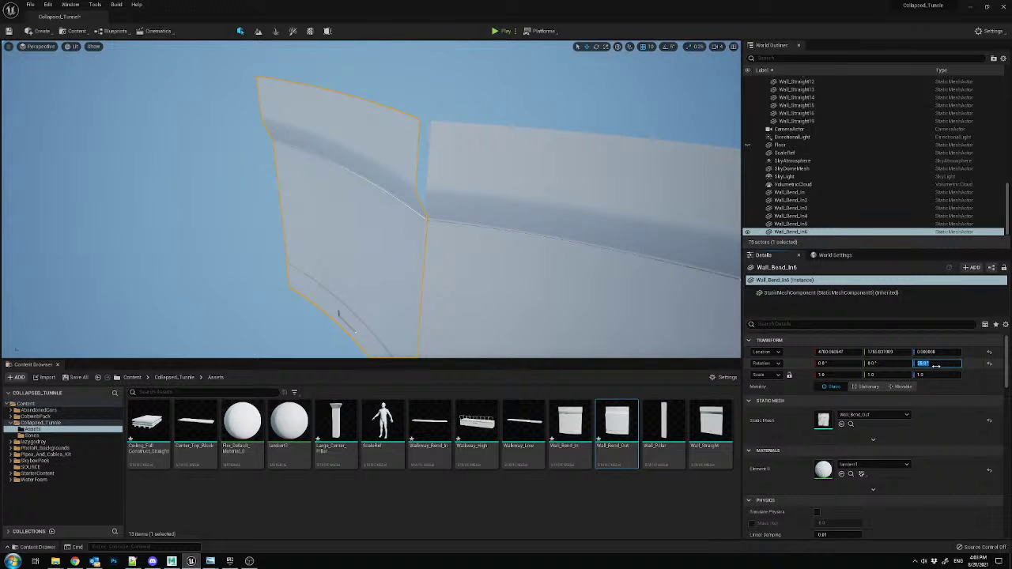
text(5)
key(Return)
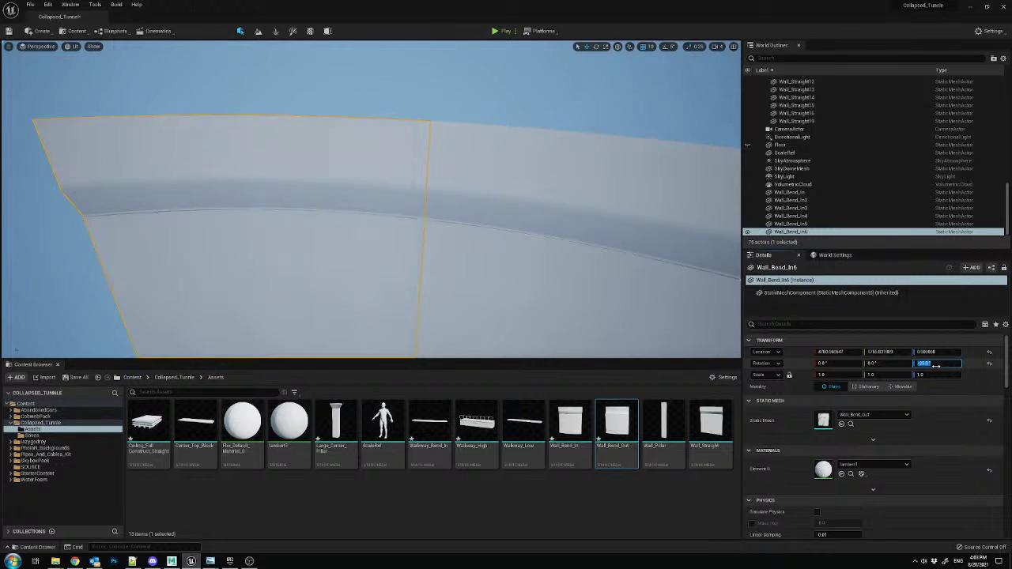
- Duplicate the rotated bend section again and snap the new copy to the free end of the curve
key(f)
alt+drag(546, 264, 372, 220)
alt+drag(373, 276, 353, 246)
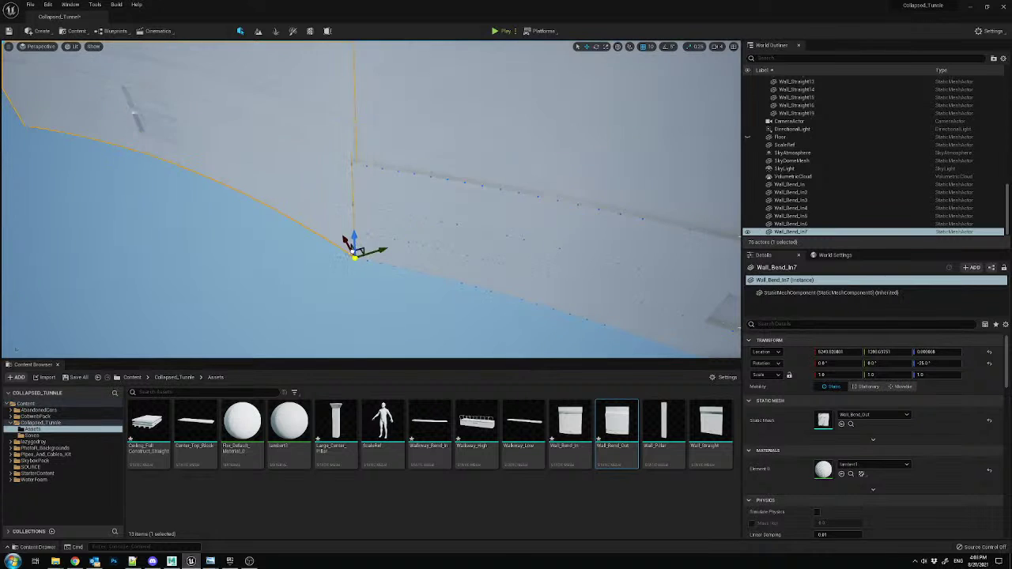
right_drag(419, 233, 405, 213)
- Set the newest bend section's Z rotation to -50 degrees so it continues the curve
click(954, 366)
text(-90)
key(Return)
right_drag(421, 232, 416, 228)
- Move the nearby straight wall piece to the end of the outward bend and line it up with the last section
click(75, 254)
right_drag(129, 246, 129, 246)
drag(136, 214, 583, 289)
right_drag(583, 289, 583, 289)
right_drag(512, 274, 512, 274)
right_drag(269, 310, 268, 310)
drag(269, 310, 273, 309)
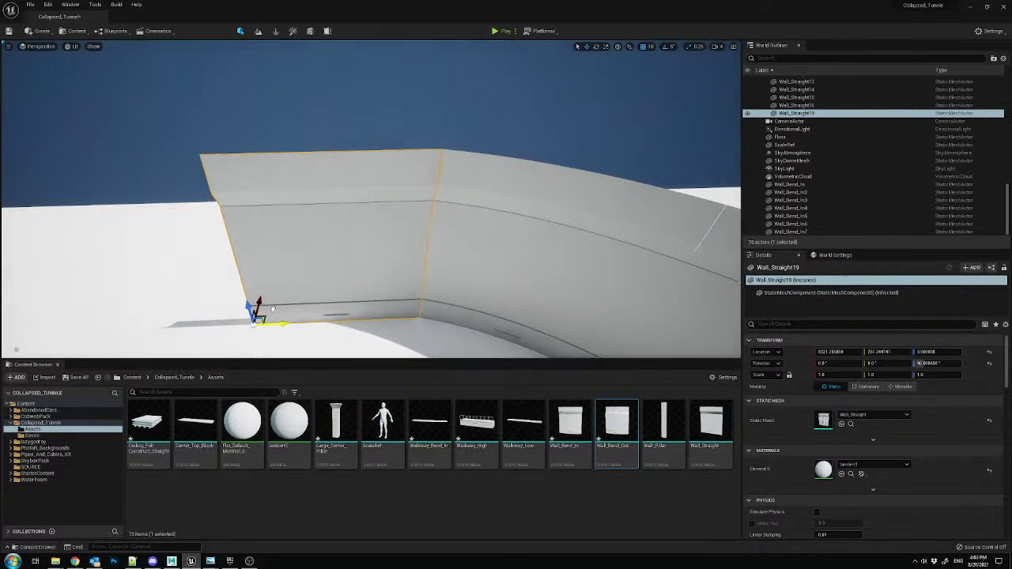
- Extend the wall beyond the bend with four more end-to-end copies of the straight piece
right_drag(392, 279, 393, 279)
alt+drag(350, 301, 204, 298)
right_drag(399, 289, 399, 288)
alt+drag(399, 288, 266, 256)
right_drag(266, 255, 266, 255)
alt+drag(439, 293, 319, 284)
right_drag(418, 265, 418, 265)
key(ctrl+d)
drag(371, 322, 232, 305)
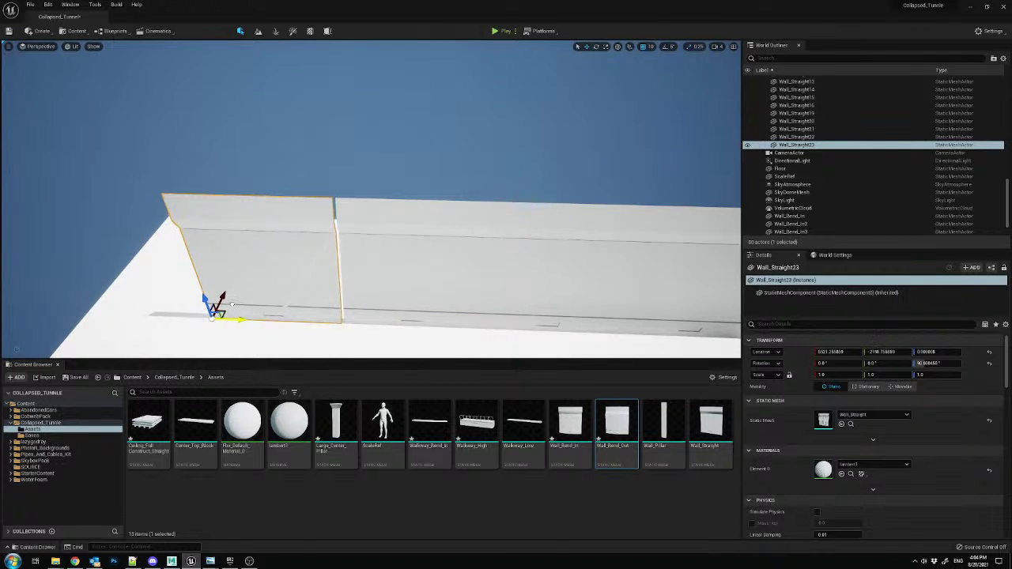
- Place a Wall_Pillar near the joint between the bend and the straight wall, and undo its free rotation
right_drag(260, 283, 260, 283)
drag(648, 415, 397, 326)
mouse_move(385, 333)
right_down()
mouse_move(382, 269)
mouse_move(372, 334)
right_up()
drag(372, 334, 392, 324)
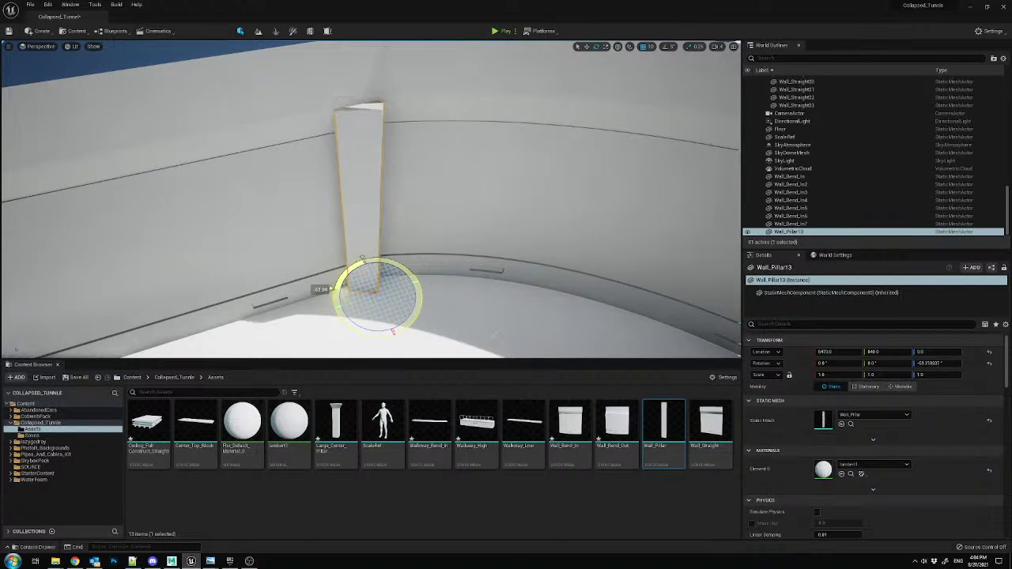
key(ctrl+z)
- Set the rotation snap to 10 degrees and rotate the new pillar to 90 degrees about Z
click(677, 50)
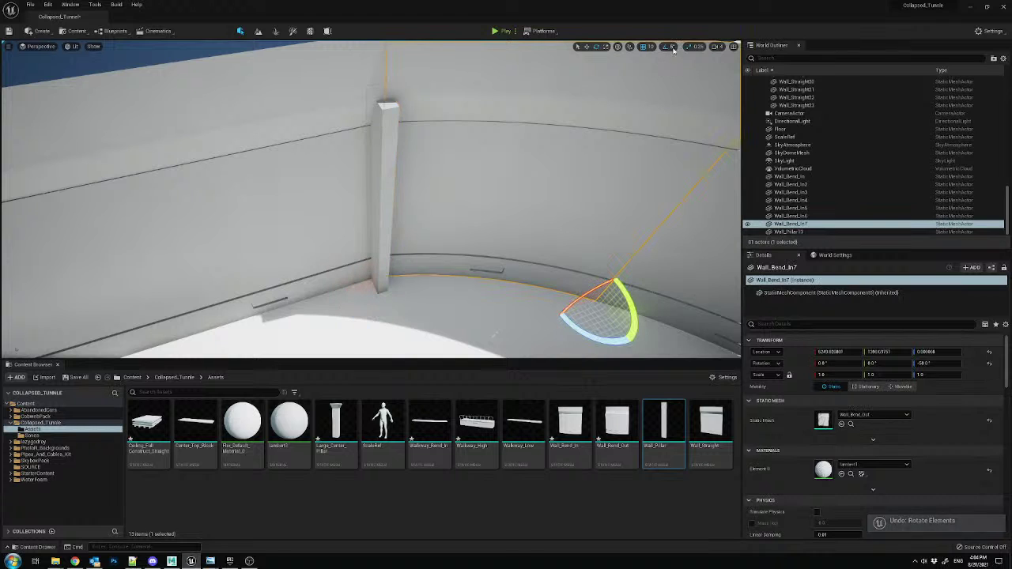
click(673, 47)
click(688, 82)
click(373, 237)
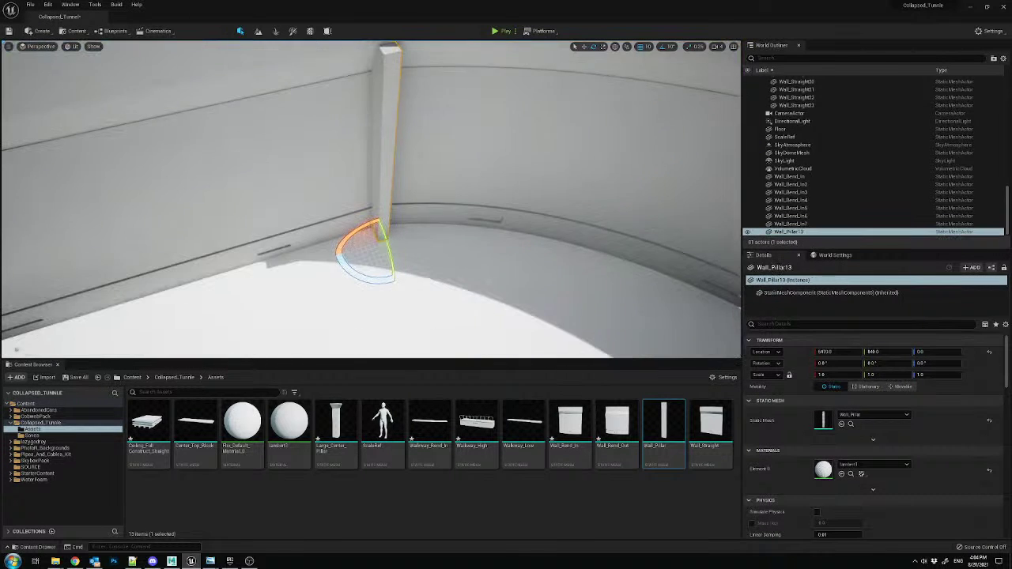
right_drag(380, 237, 379, 222)
drag(409, 209, 419, 228)
- Move the pillar against the wall so it covers the joint between the straight and bent sections
right_drag(377, 242, 418, 264)
key(w)
drag(380, 243, 342, 230)
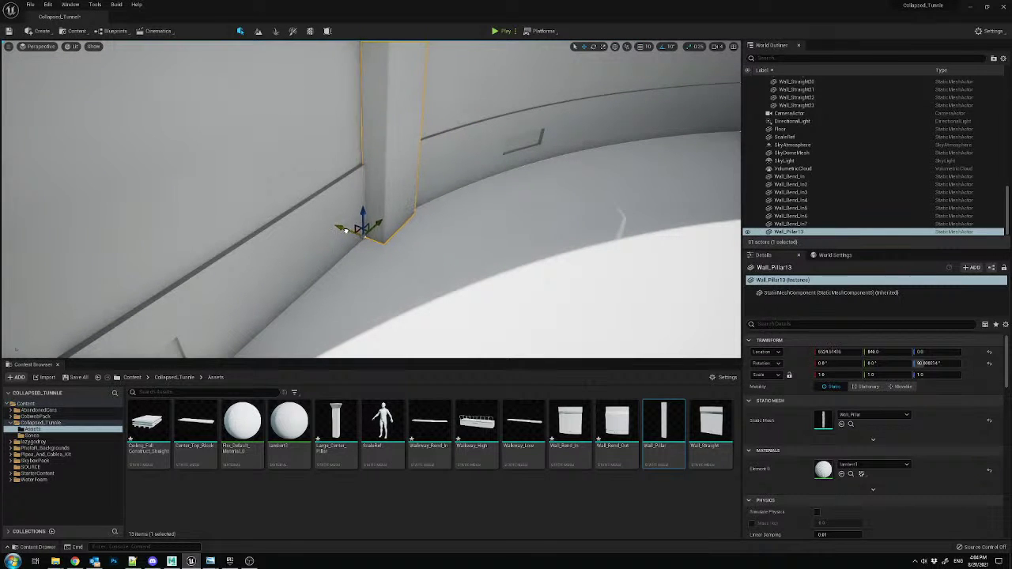
drag(344, 231, 345, 231)
right_drag(345, 231, 339, 206)
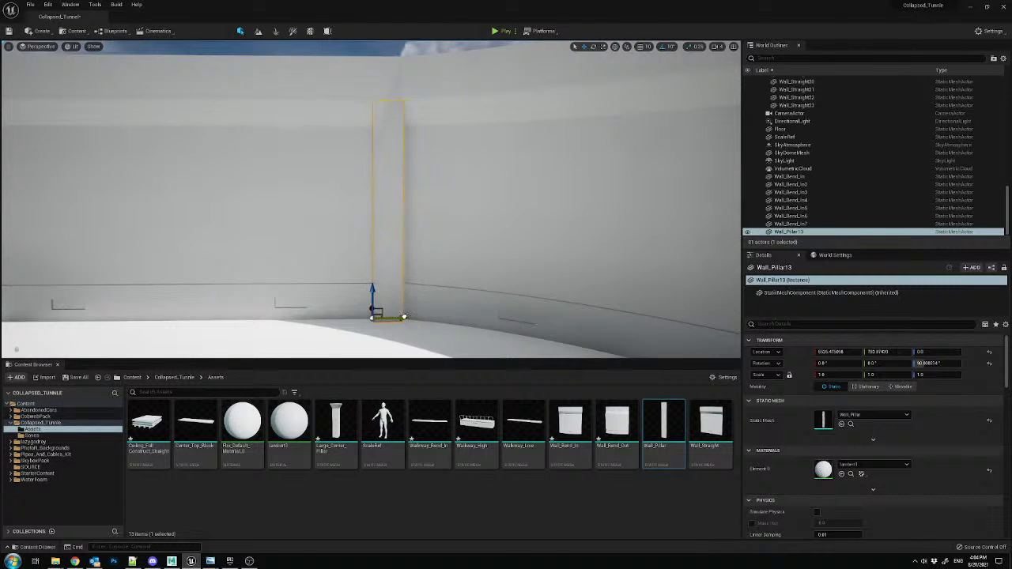
mouse_move(394, 297)
right_down()
mouse_move(400, 306)
mouse_move(395, 297)
right_up()
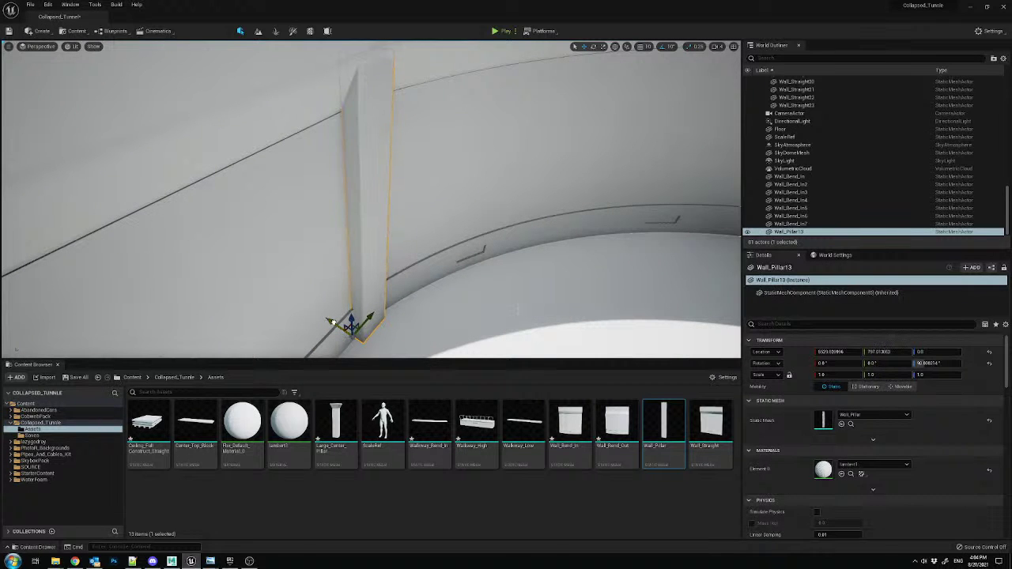
click(469, 310)
right_drag(469, 311, 447, 309)
right_drag(496, 288, 499, 316)
click(496, 288)
mouse_move(412, 220)
right_down()
mouse_move(435, 233)
mouse_move(399, 229)
mouse_move(412, 220)
right_up()
mouse_move(413, 209)
mouse_down()
mouse_move(433, 174)
mouse_move(422, 198)
mouse_up()
key(ctrl+z)
- Check the tunnel composition through the CameraActor view, and return to the free perspective view above the floor
right_drag(423, 197, 364, 206)
click(36, 46)
click(47, 138)
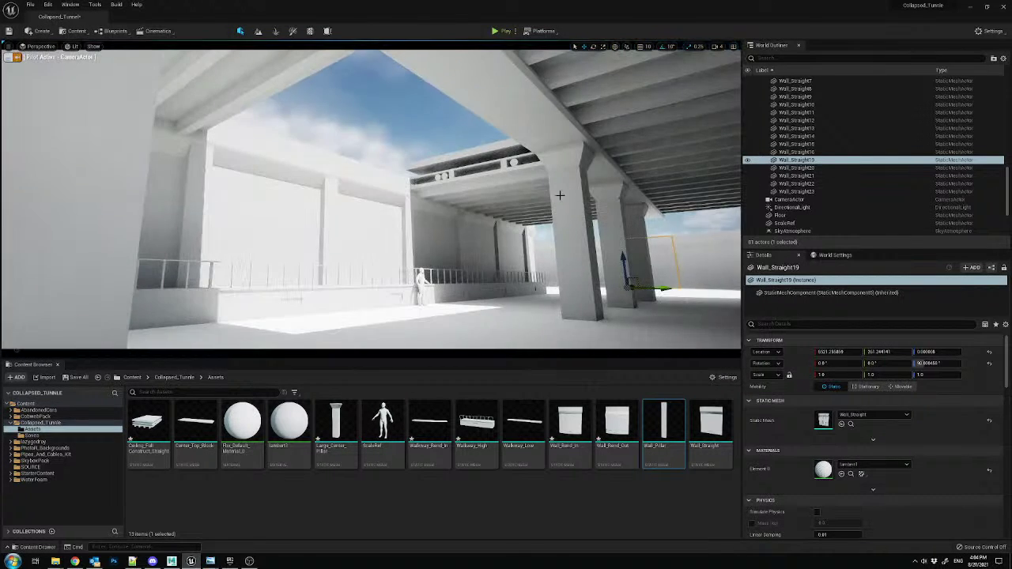
click(340, 105)
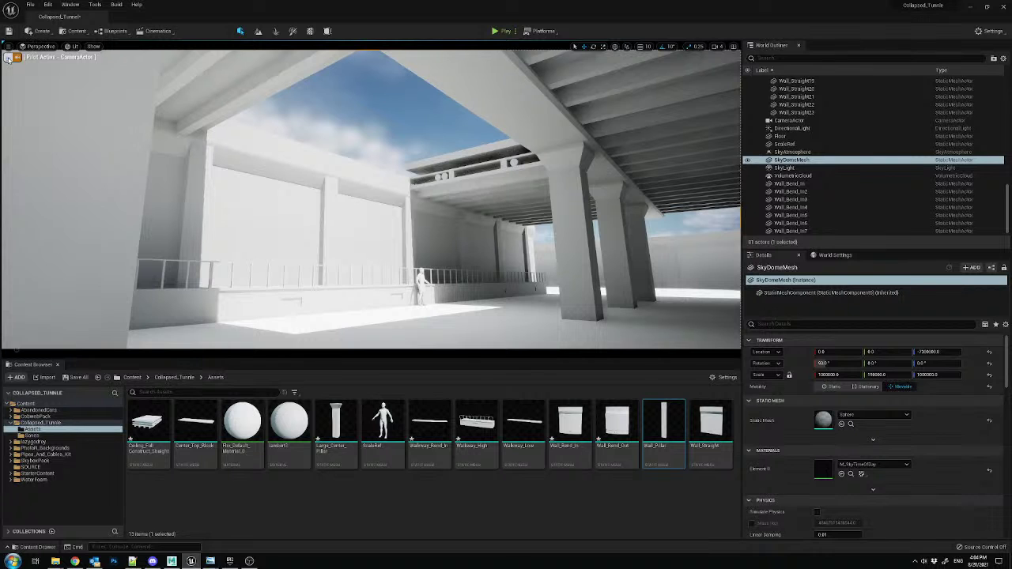
click(7, 59)
right_drag(62, 88, 79, 151)
mouse_move(341, 194)
right_down()
mouse_move(435, 206)
mouse_move(341, 193)
right_up()
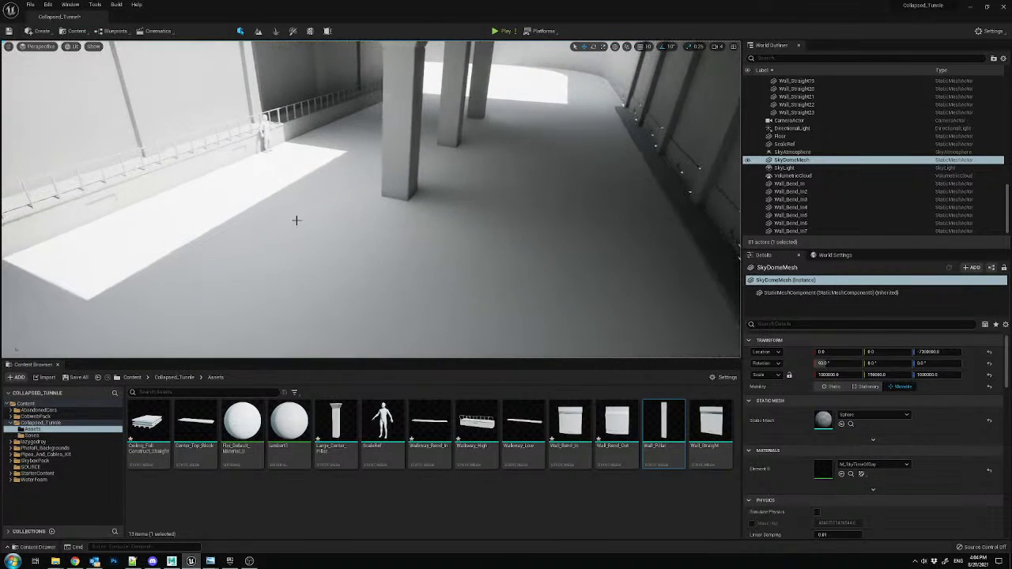
- Save all modified static meshes together with the Collapsed_Tunnel level
click(83, 378)
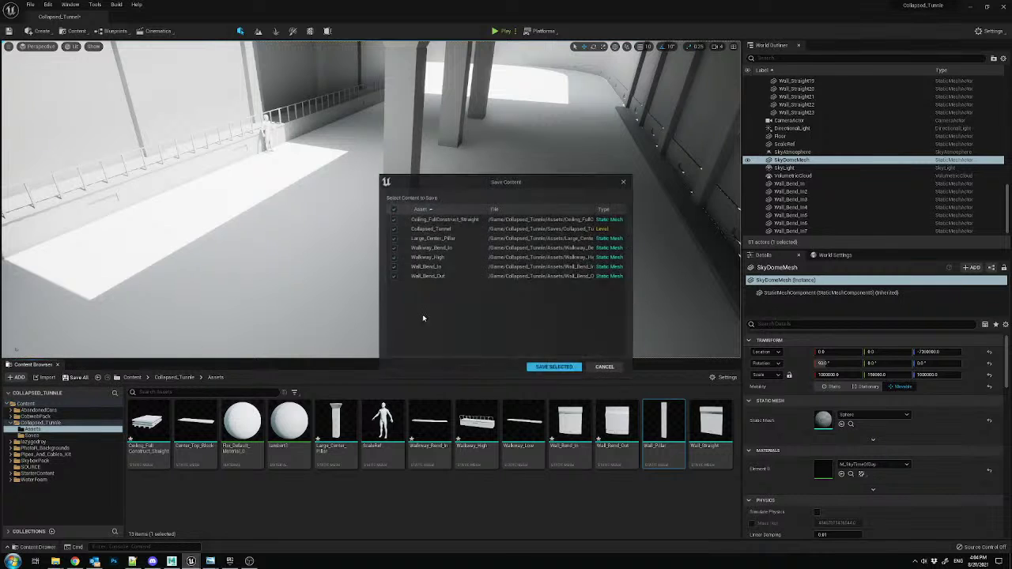
click(553, 366)
- Expand the AbandonedCars folder, bring up the Main_Reference.jpg concept image and move its window aside
click(11, 411)
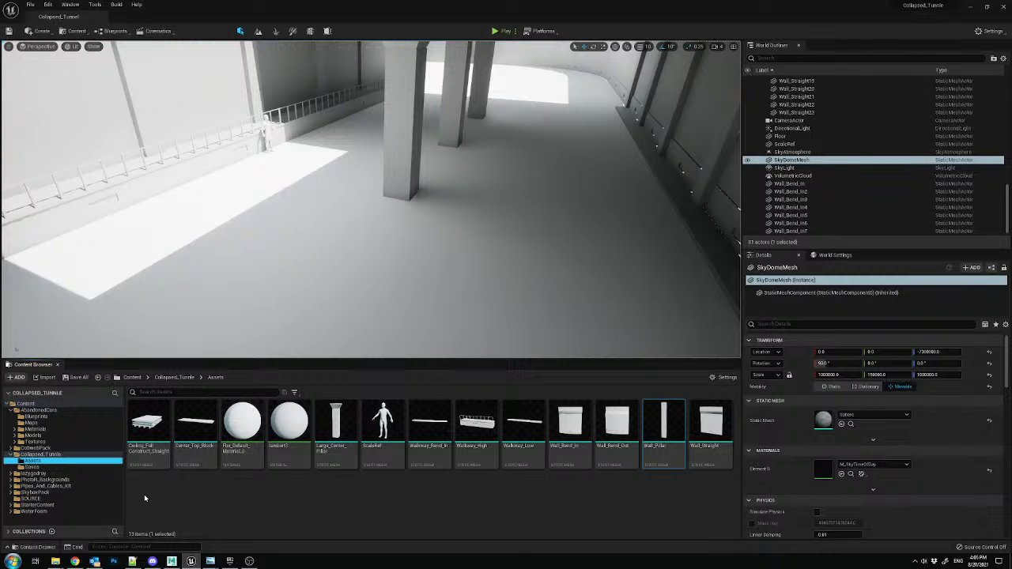
click(210, 561)
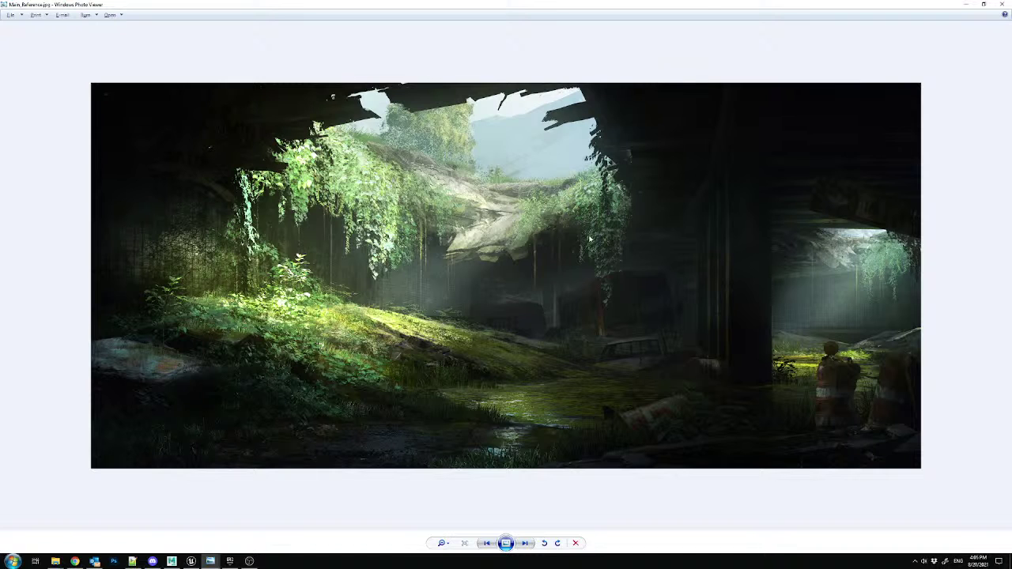
drag(681, 6, 1011, 95)
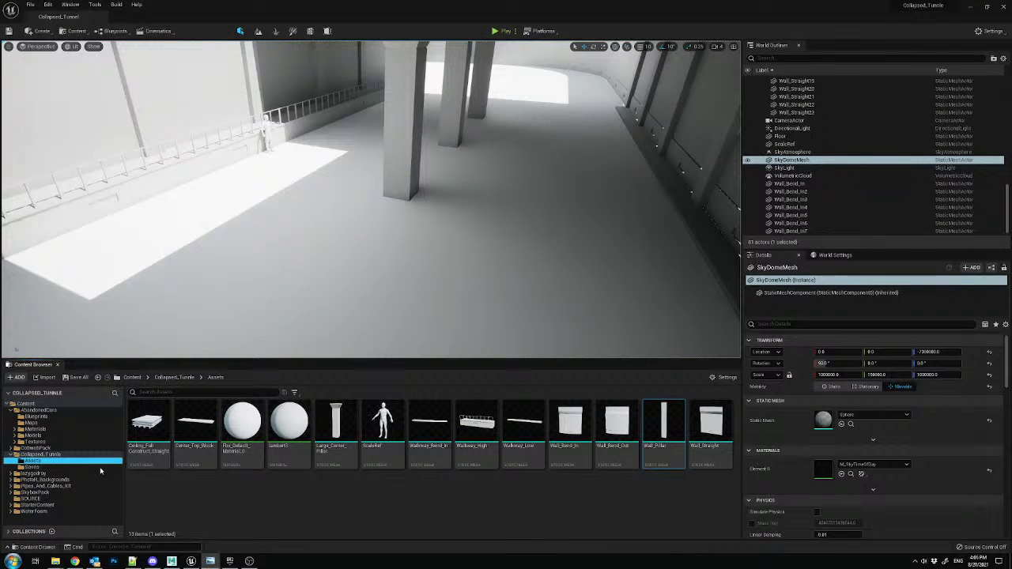
- Place the BP_Car blueprint from the AbandonedCars Blueprints folder on the open tunnel floor
right_drag(462, 243, 301, 259)
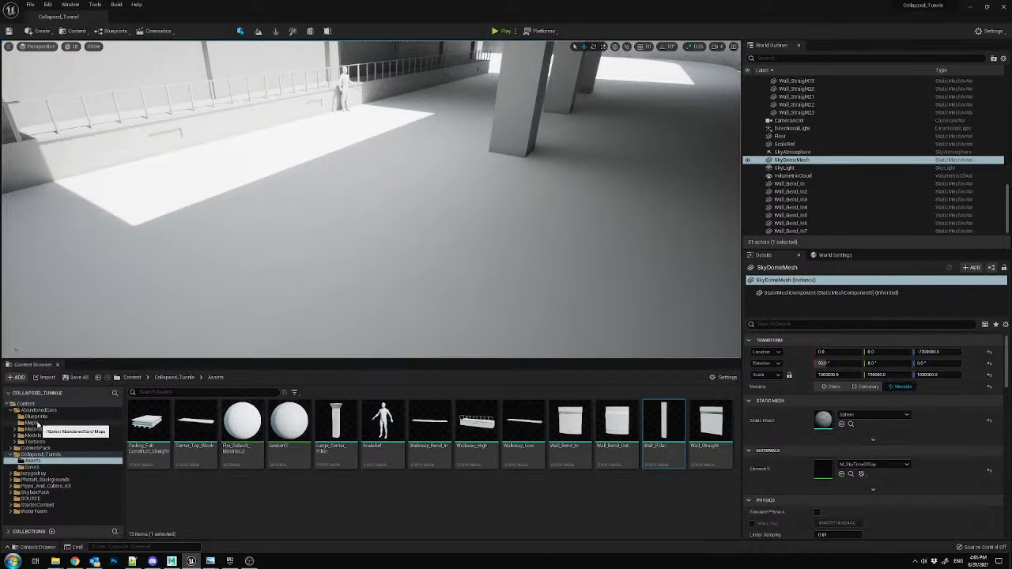
click(38, 418)
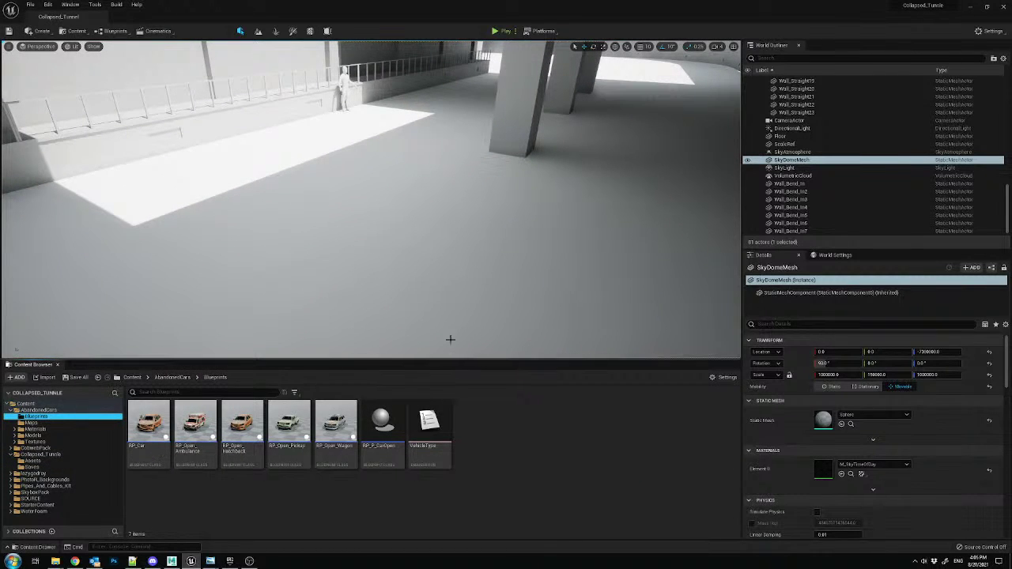
click(138, 427)
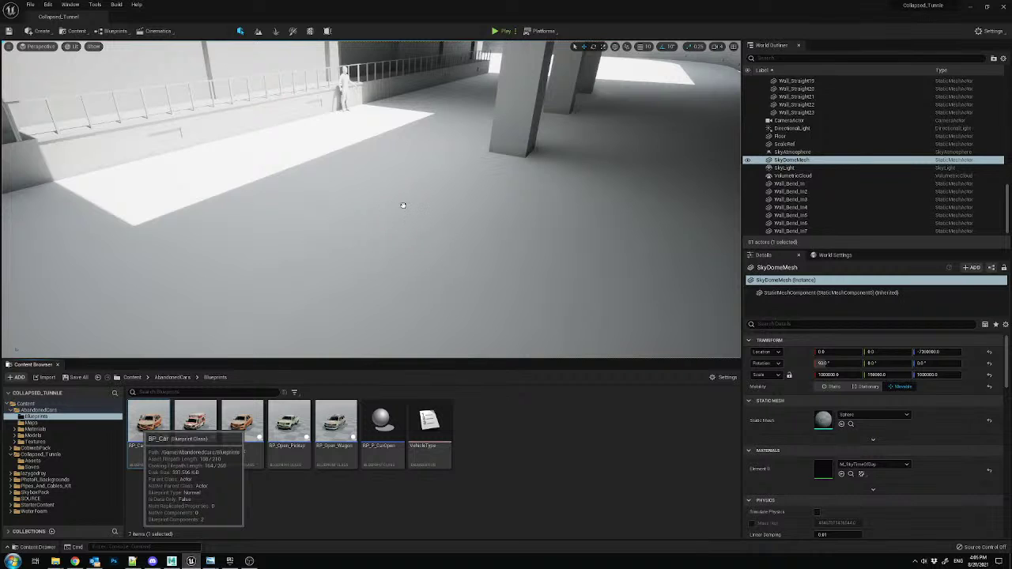
drag(403, 206, 402, 205)
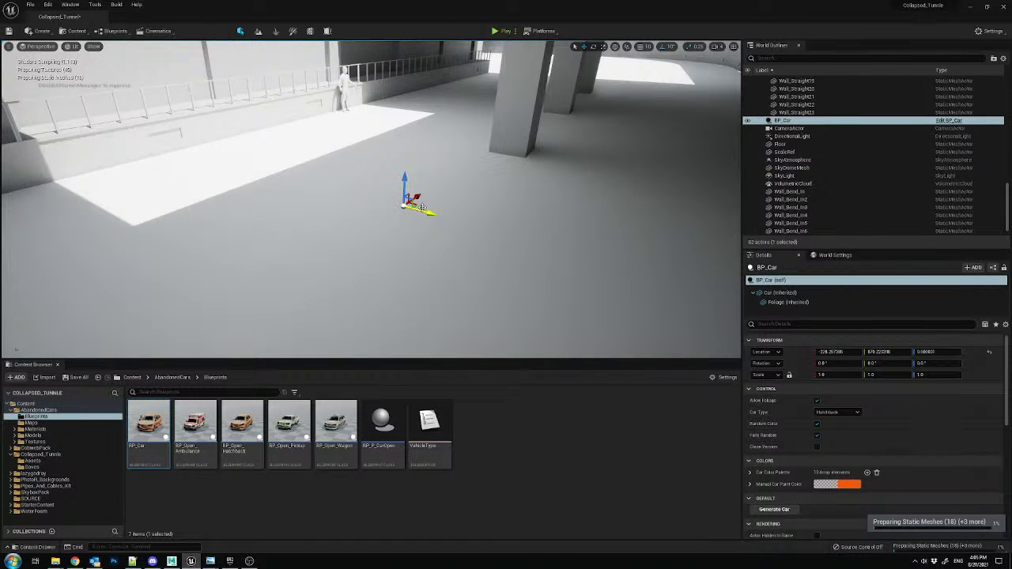
- Generate a random vehicle for the placed BP_Car and view it up close
key(f)
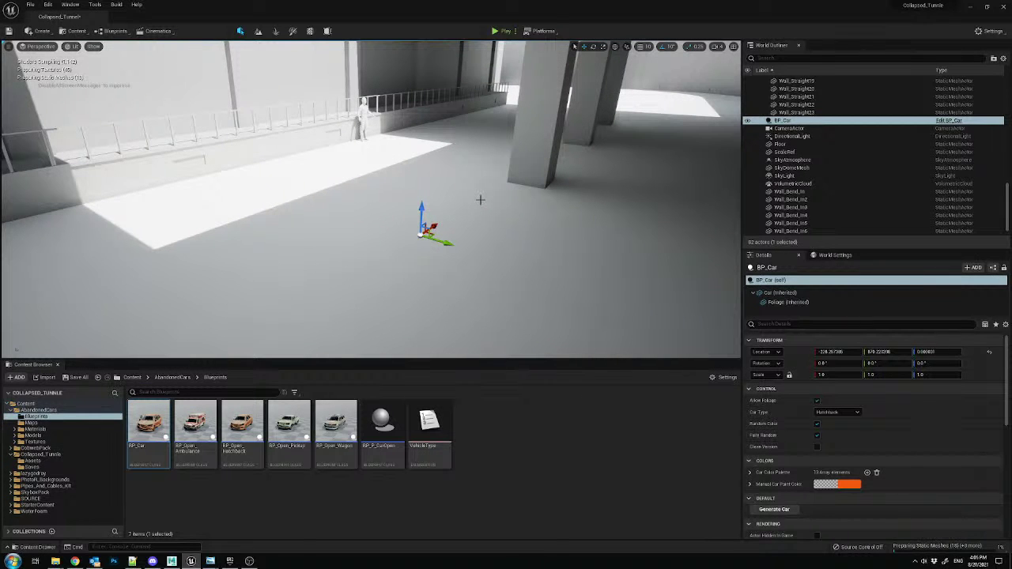
mouse_move(372, 198)
right_down()
mouse_move(372, 170)
mouse_move(352, 198)
right_up()
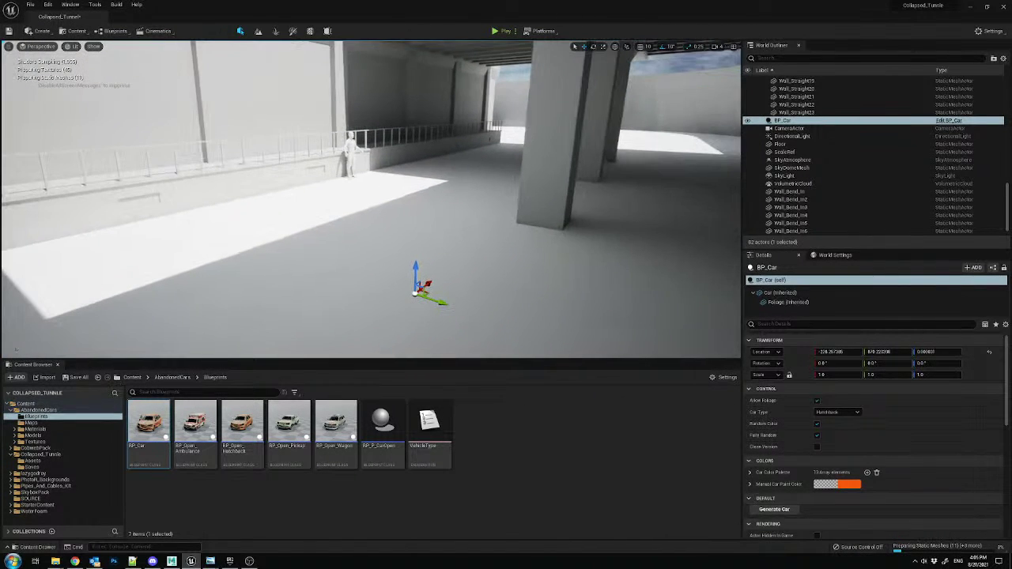
click(775, 510)
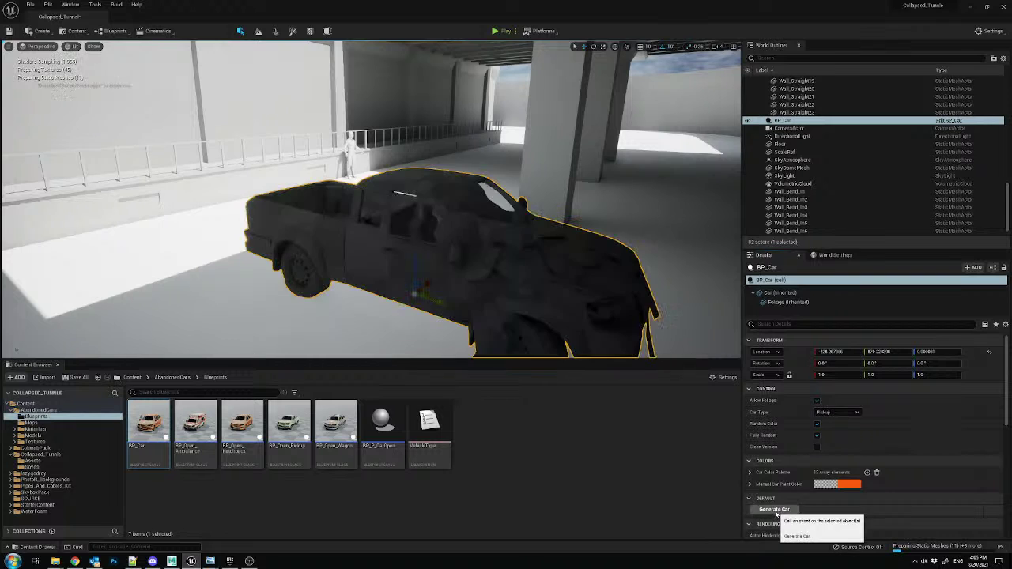
right_drag(372, 197, 362, 199)
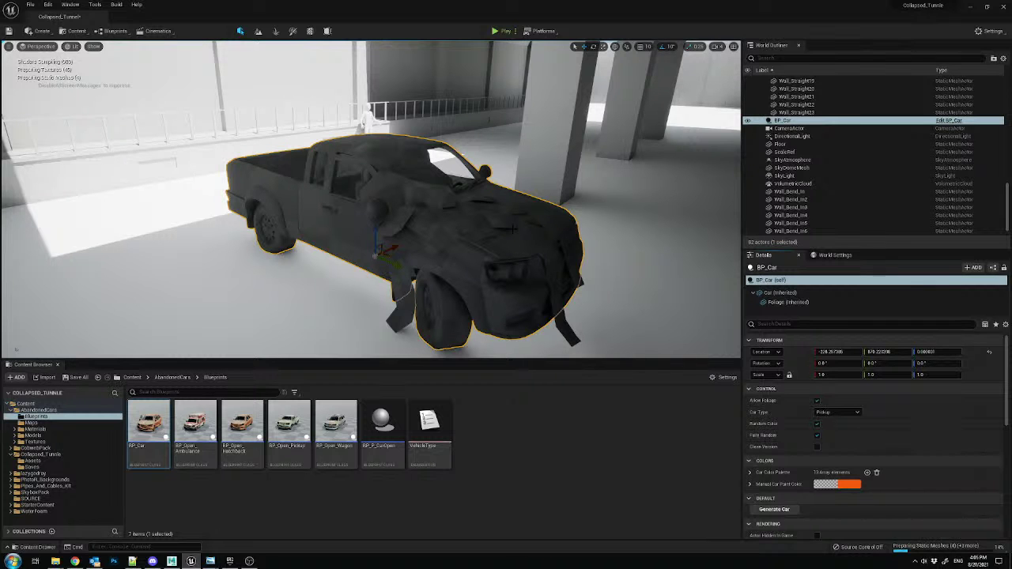
- Check the wrecked vehicles in Main_Reference.jpg and regenerate the BP_Car repeatedly to preview different random vehicle types
key(alt+Tab)
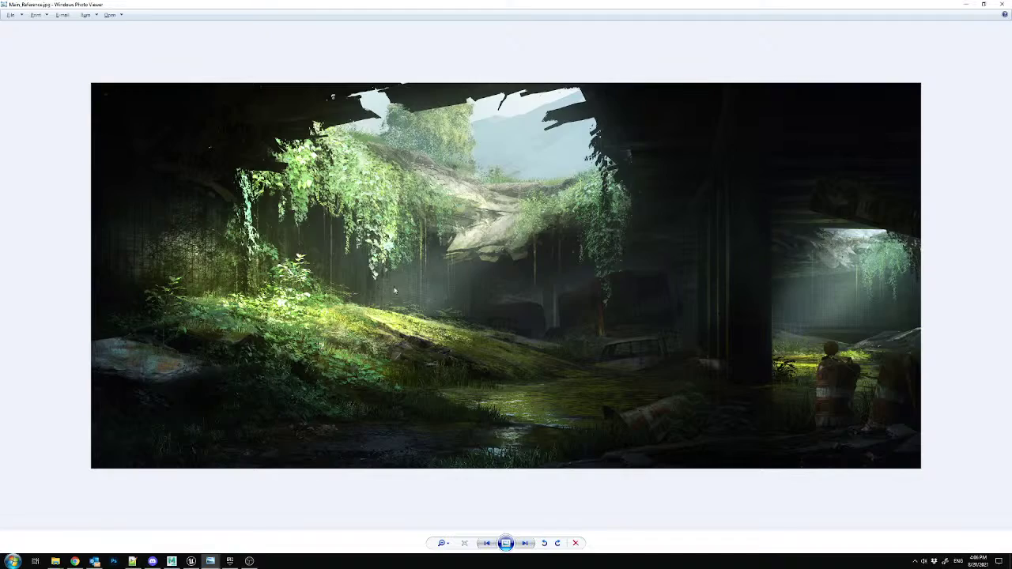
scroll(461, 402, up, 4)
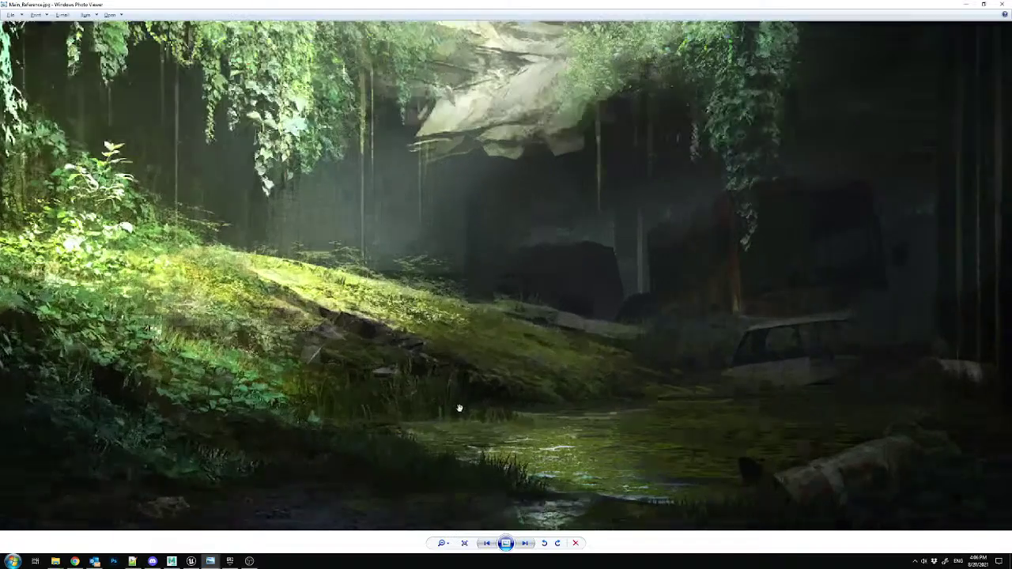
drag(352, 375, 406, 480)
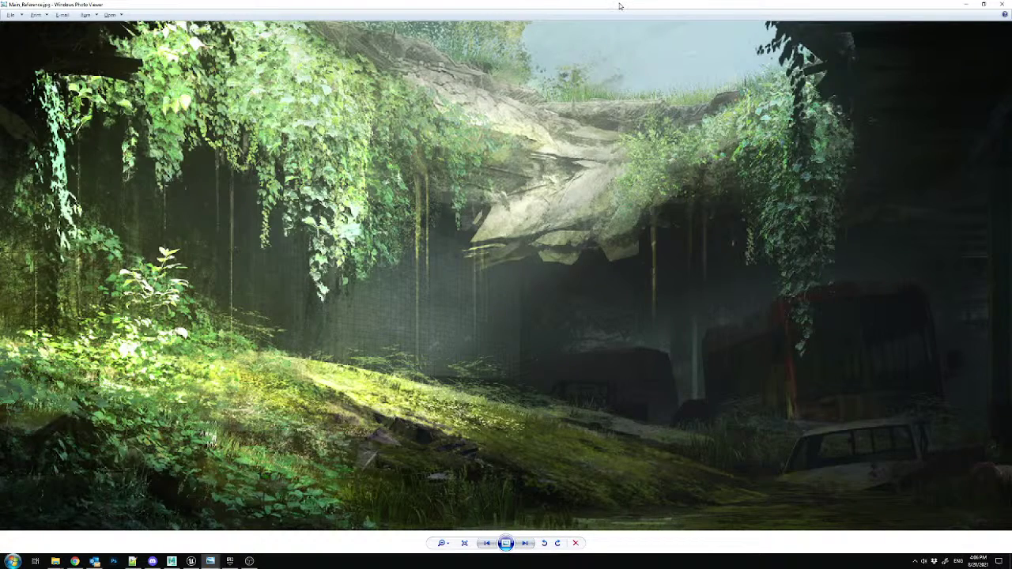
key(alt+Tab)
right_drag(371, 198, 269, 199)
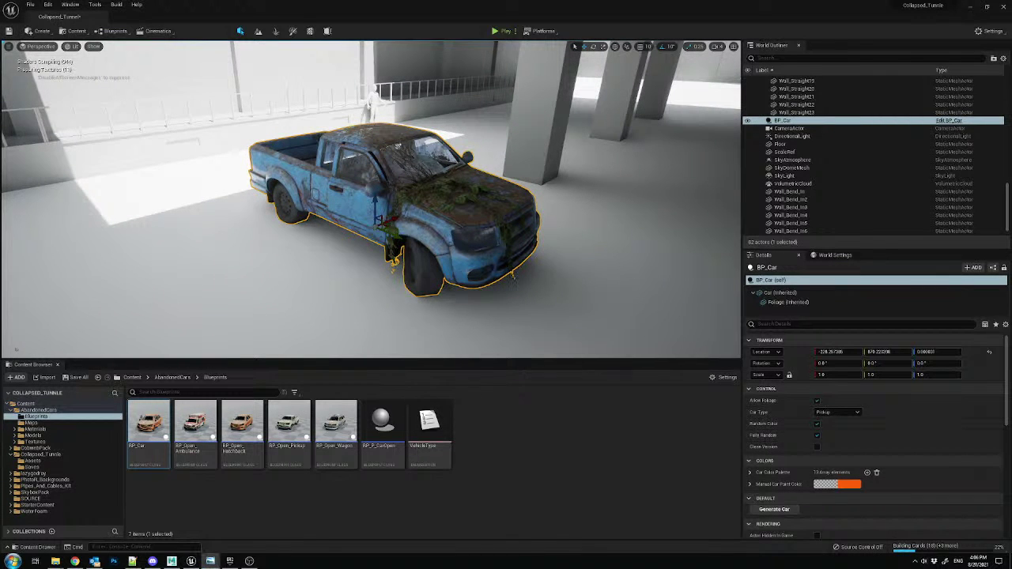
click(771, 510)
click(772, 510)
click(771, 510)
click(771, 510)
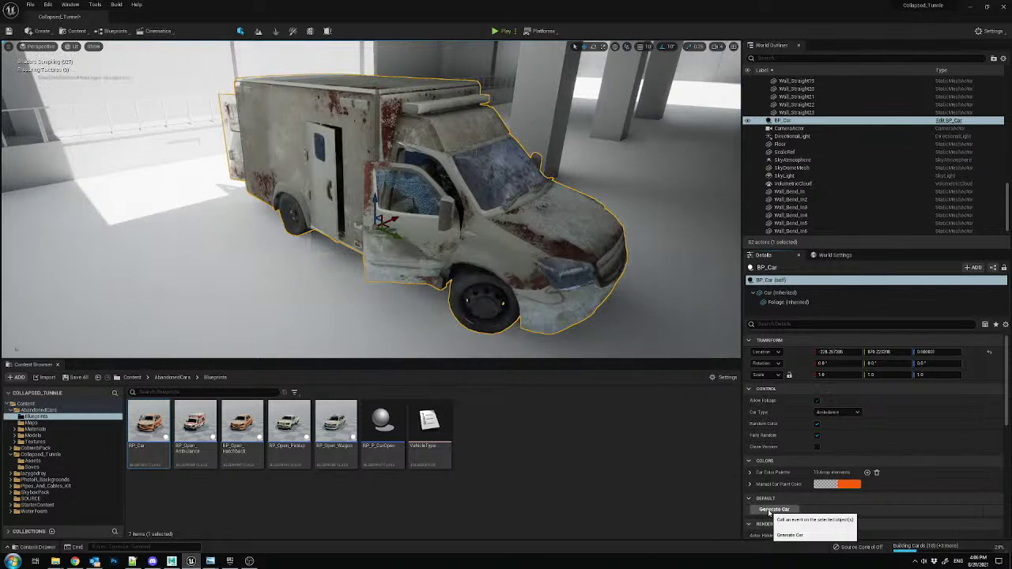
click(771, 510)
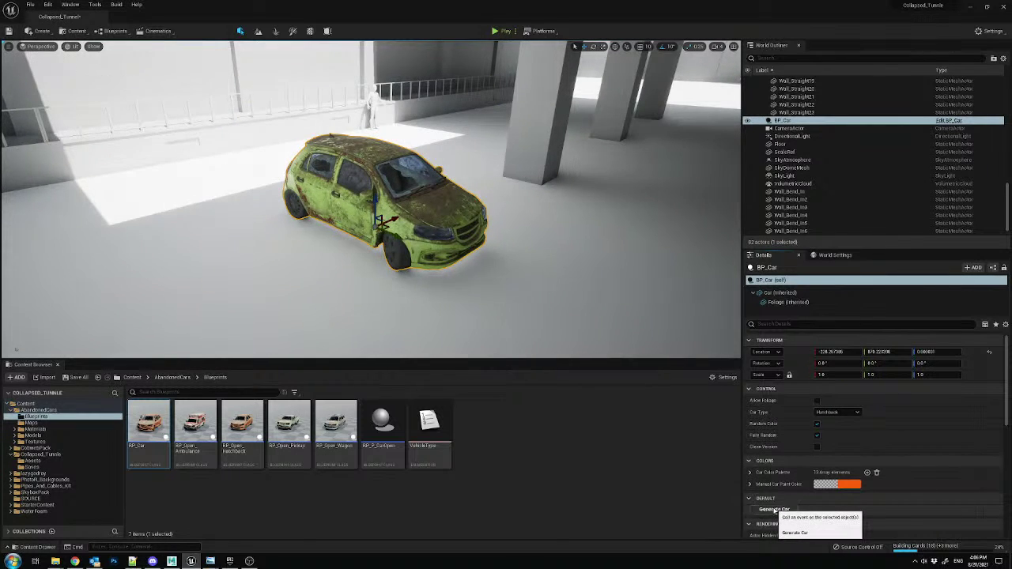
click(772, 510)
click(775, 510)
click(774, 510)
mouse_move(371, 237)
right_down()
mouse_move(459, 237)
mouse_move(395, 238)
mouse_move(396, 222)
mouse_move(412, 222)
right_up()
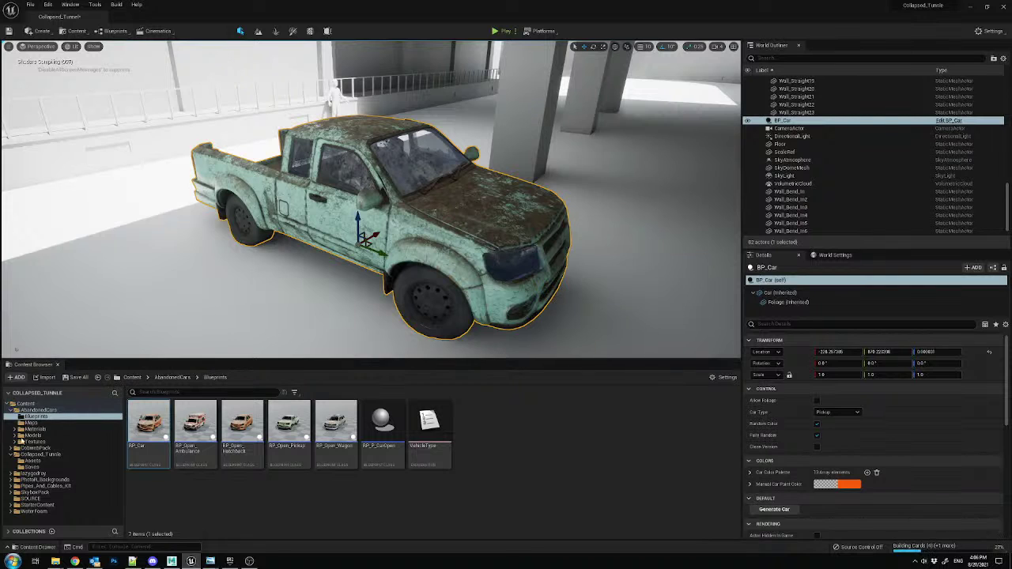
- Try the lambert1 material from the Collapsed_Tunnle Assets folder on the BP_Car, and delete the car from the level
click(33, 462)
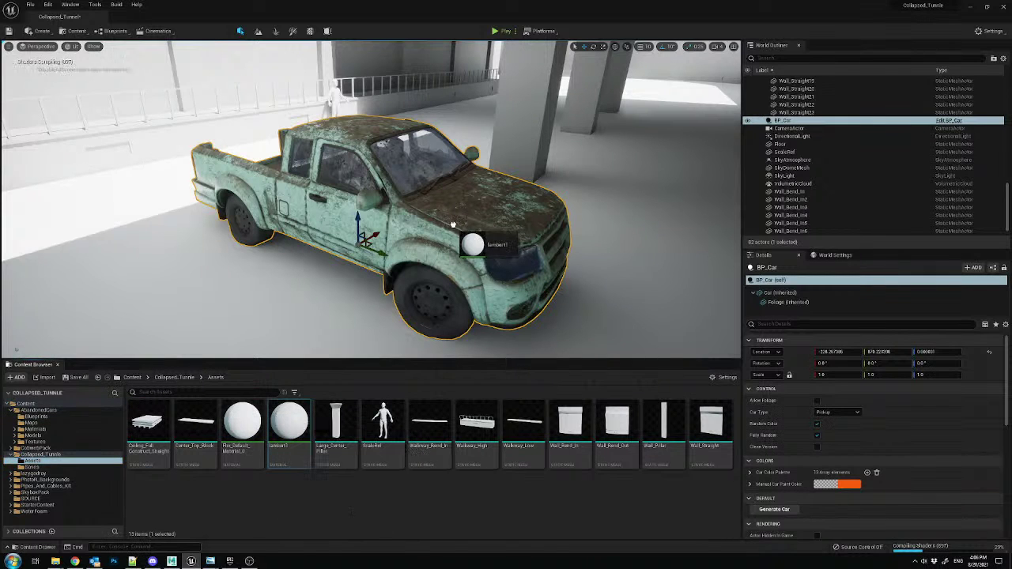
scroll(844, 433, down, 2)
scroll(805, 453, up, 2)
mouse_move(506, 253)
right_down()
mouse_move(542, 254)
mouse_move(510, 261)
right_up()
key(Delete)
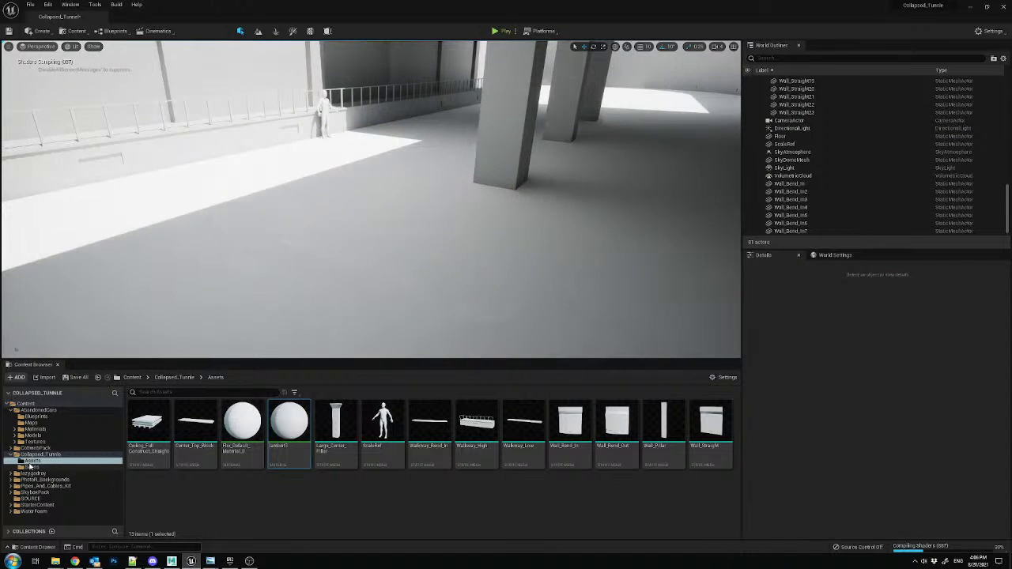
- Place the SM_Ambulance1 mesh from the AbandonedCars Models Vehicles folder on the open tunnel floor
click(24, 436)
click(14, 436)
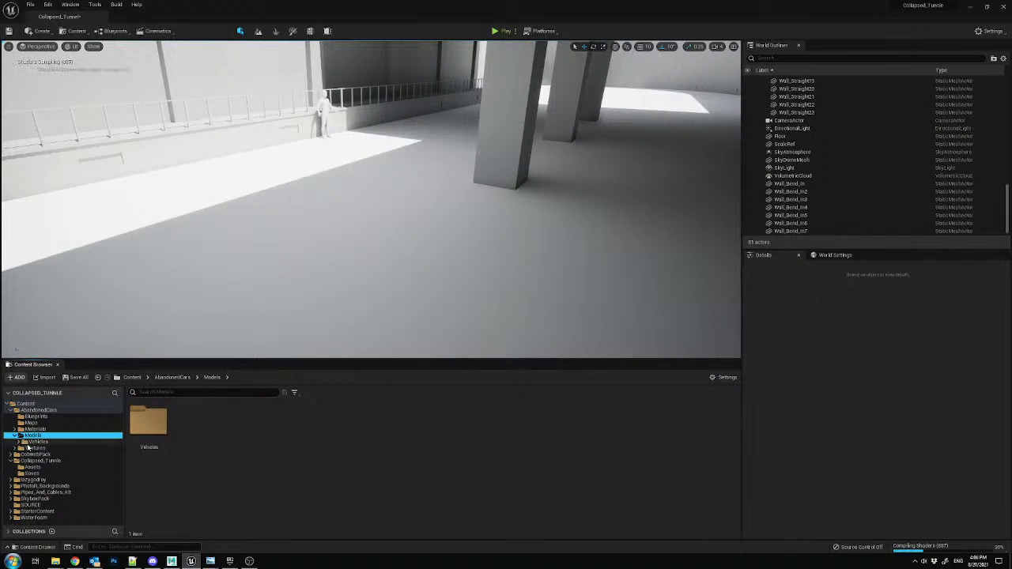
click(36, 442)
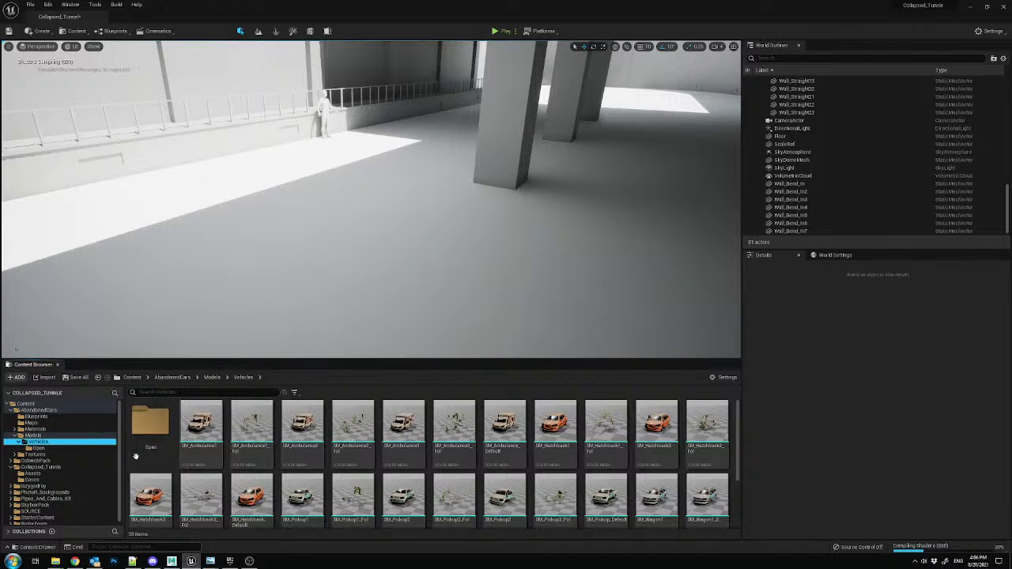
click(66, 448)
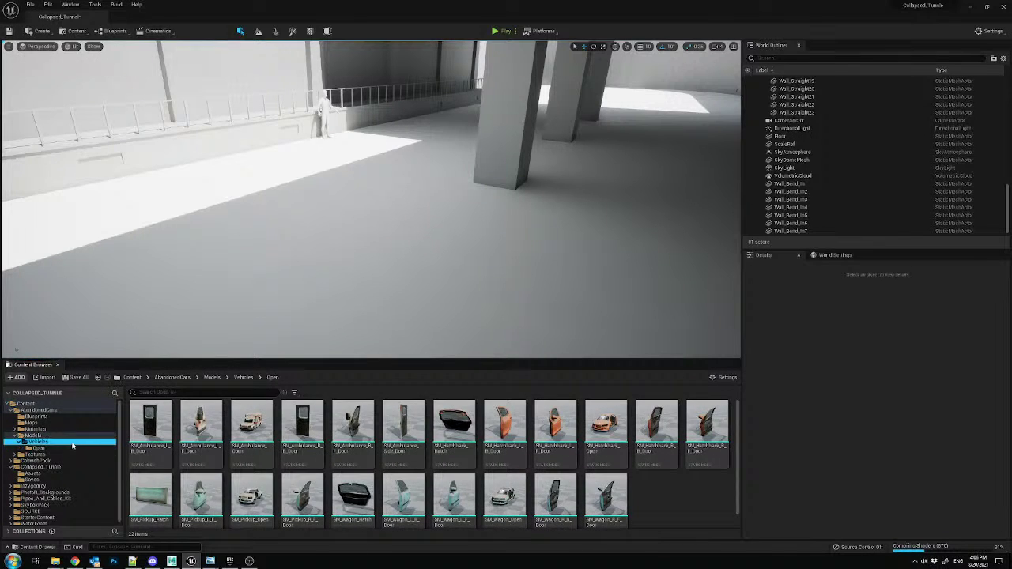
click(72, 443)
drag(201, 427, 428, 242)
right_drag(427, 242, 546, 231)
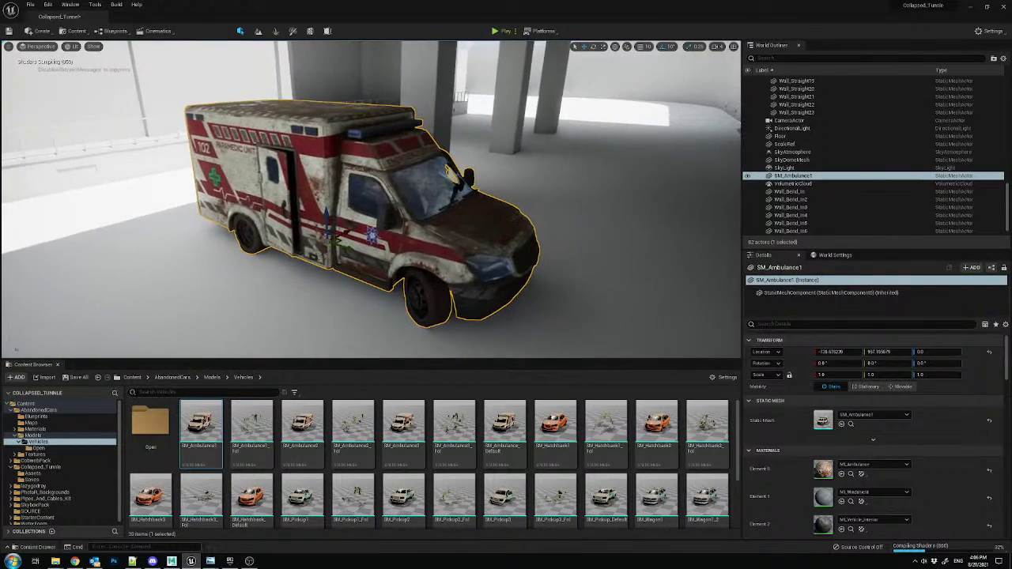
- Apply the lambert1 material from the Collapsed_Tunnle Assets folder to the body parts of SM_Ambulance1
click(32, 473)
drag(303, 427, 391, 336)
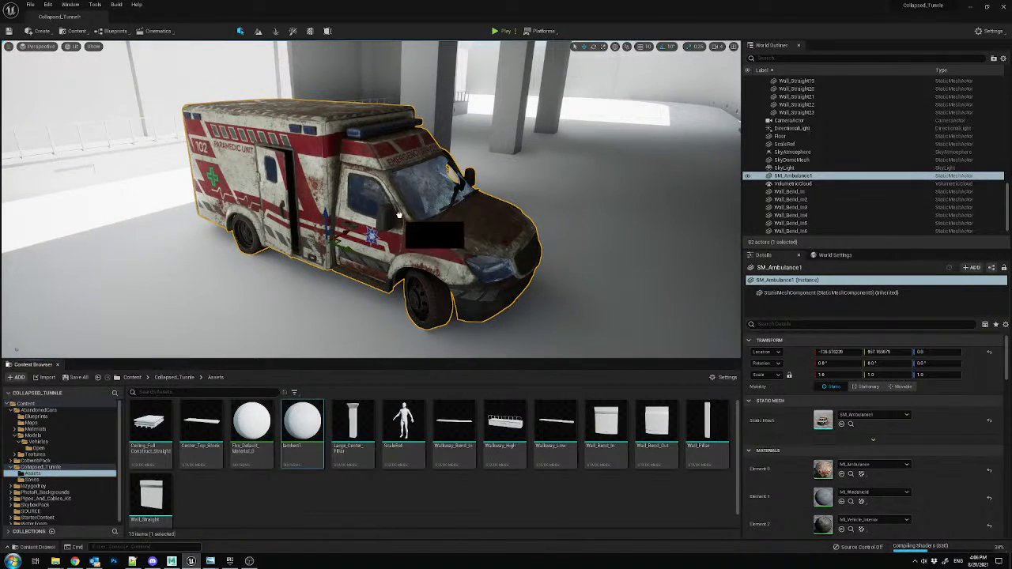
drag(400, 219, 399, 218)
right_drag(400, 218, 458, 221)
drag(303, 427, 423, 267)
drag(259, 437, 427, 261)
right_drag(427, 261, 400, 262)
click(553, 210)
right_drag(507, 222, 470, 228)
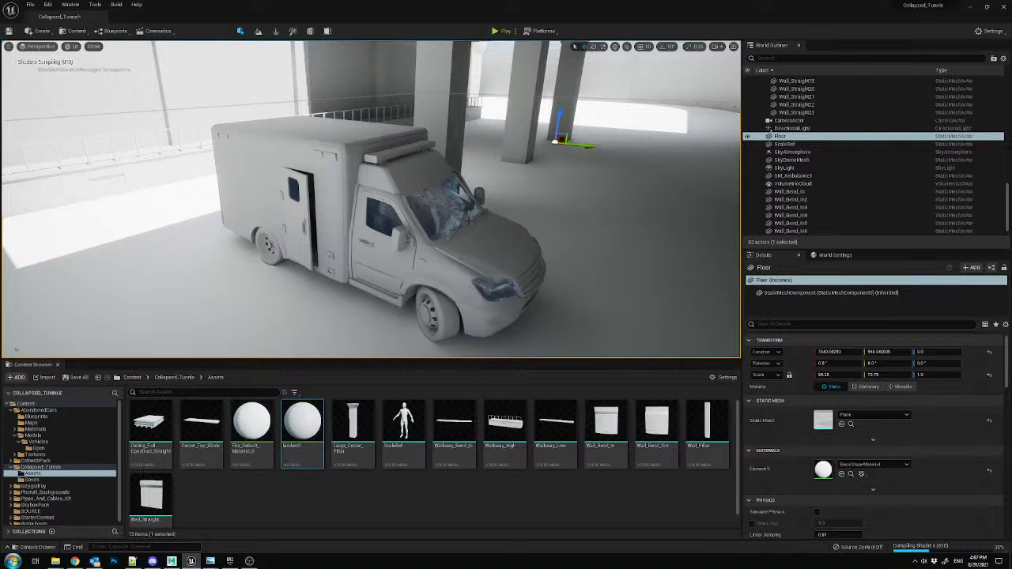
- Using the concept image as guide, move the ambulance deep into the tunnel beside the railed walkway and rotate it 20° about Z
right_drag(503, 143, 428, 186)
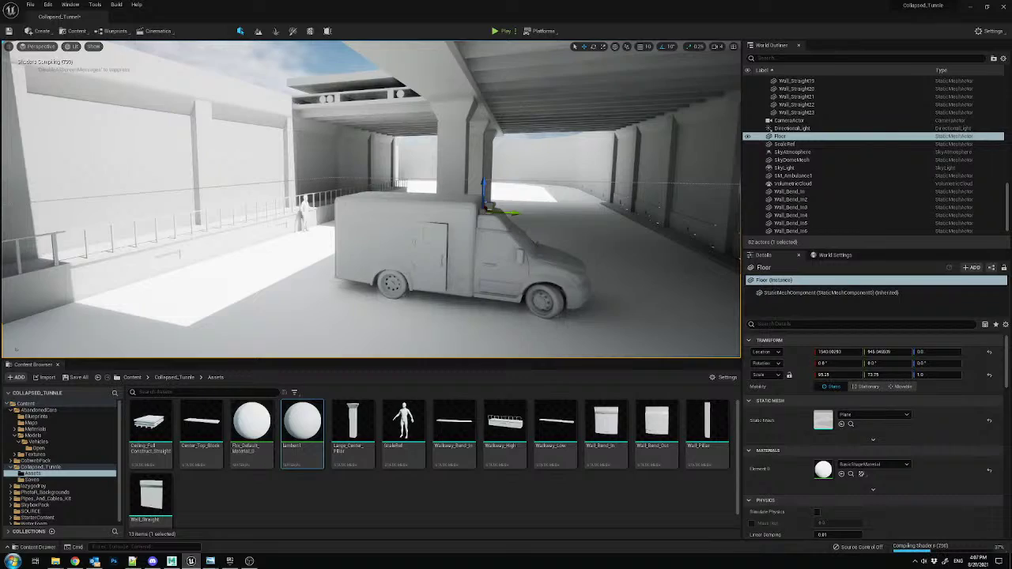
scroll(578, 271, up, 5)
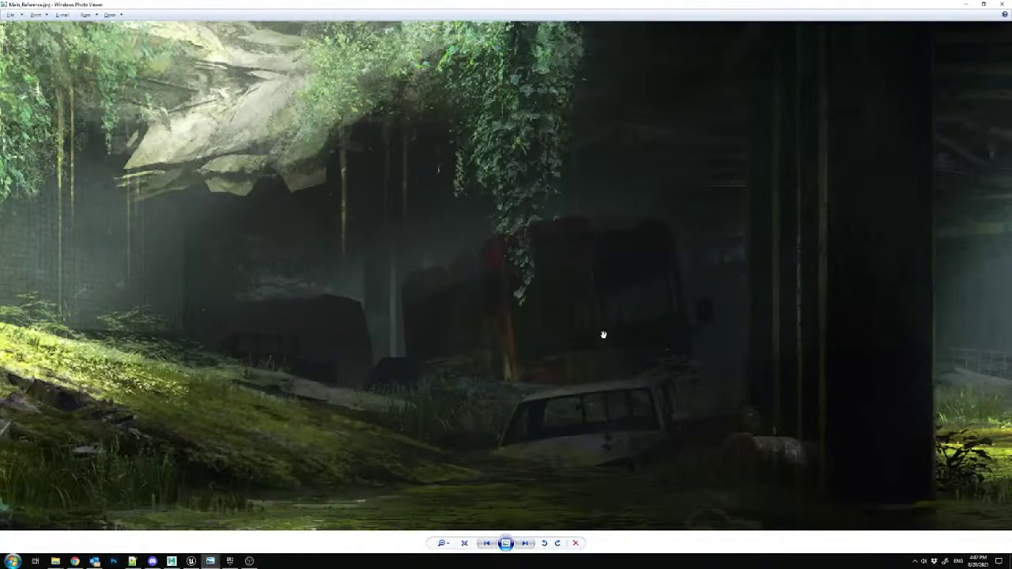
scroll(580, 265, down, 5)
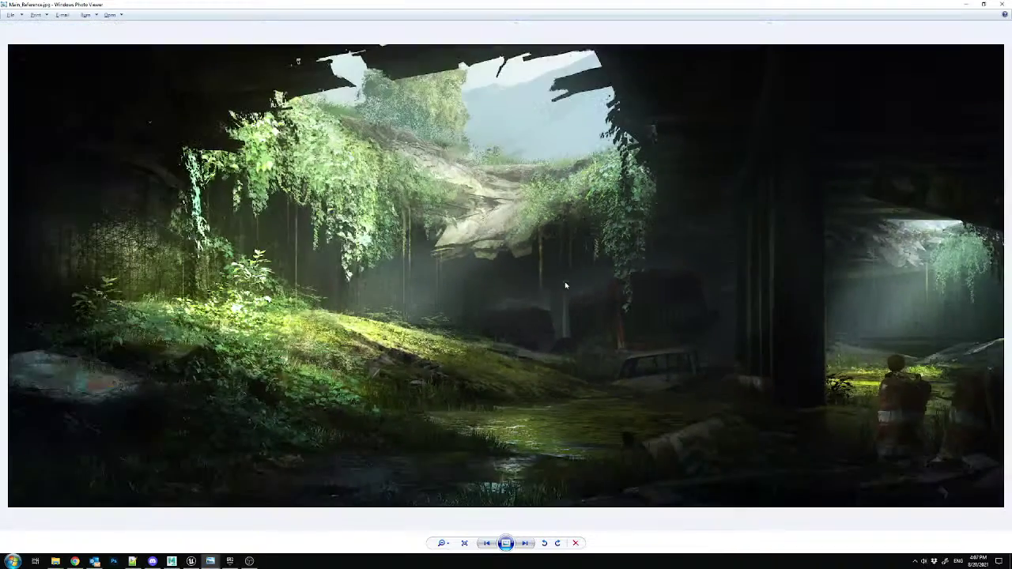
drag(518, 4, 1011, 16)
right_drag(676, 120, 663, 103)
click(292, 314)
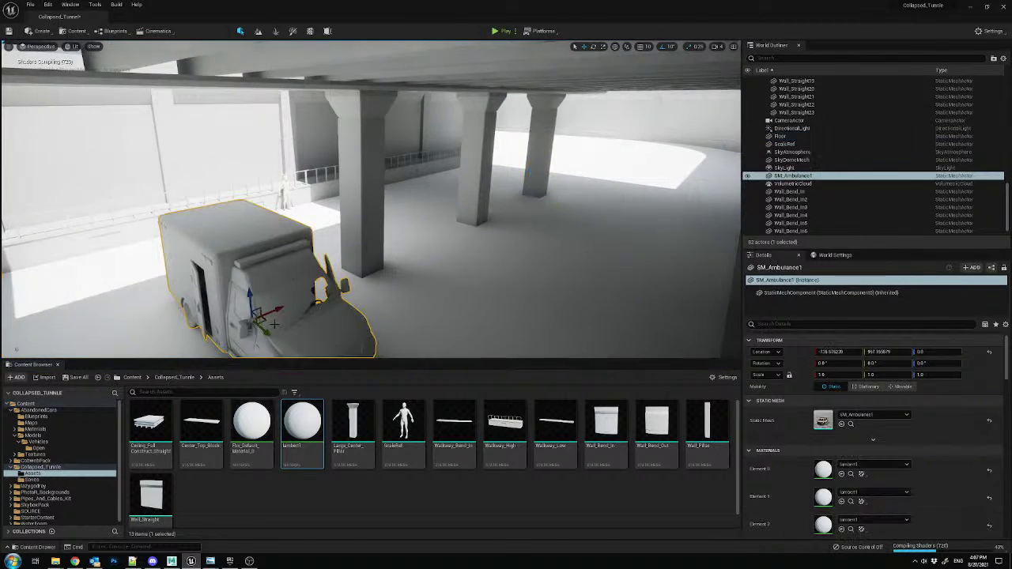
drag(259, 318, 481, 179)
right_drag(481, 179, 562, 182)
key(e)
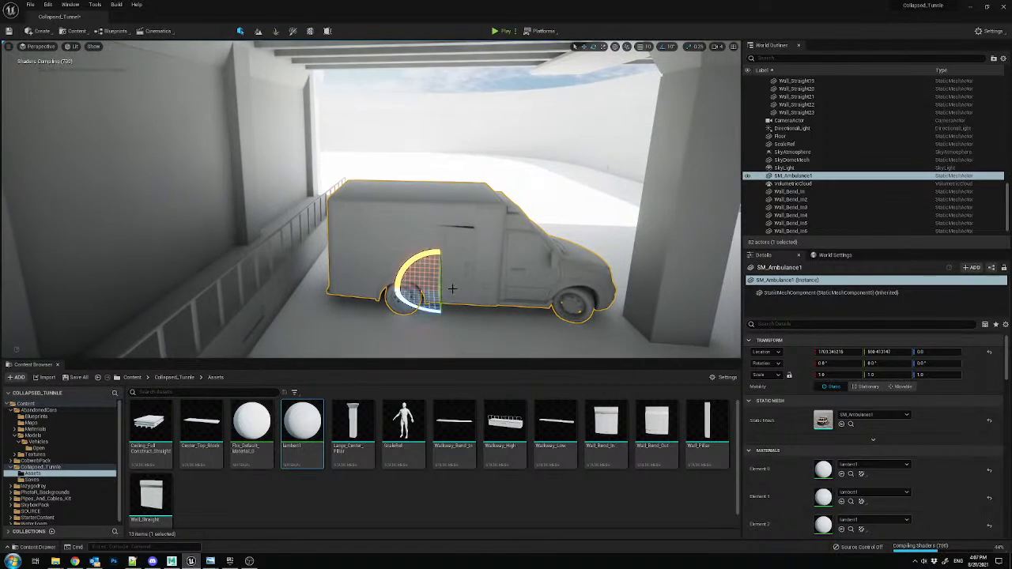
drag(444, 287, 422, 251)
right_drag(393, 237, 393, 242)
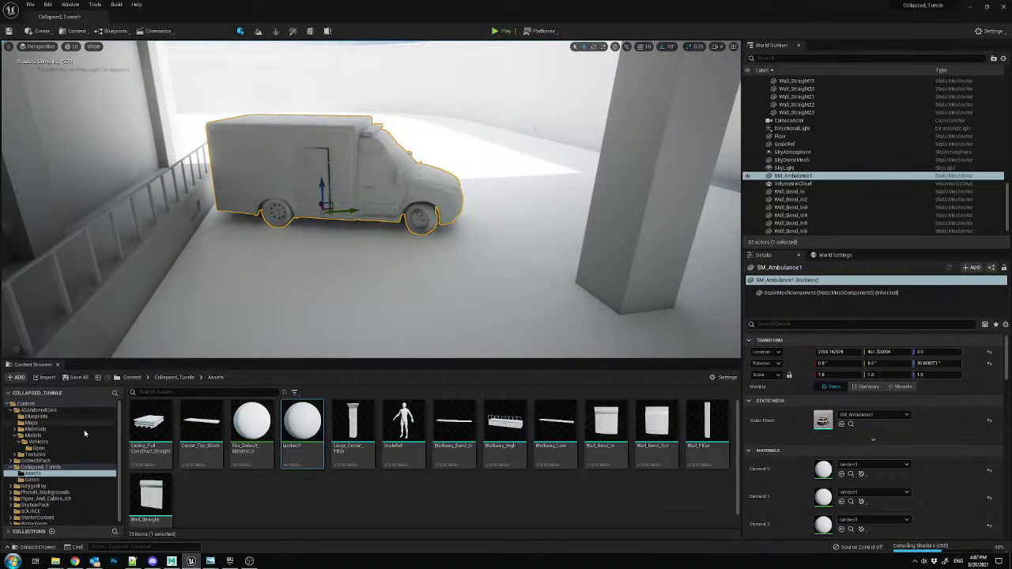
- Place the SM_Hatchback1 mesh between the ambulance and the pillar, and turn it at an angle to the ambulance
click(38, 436)
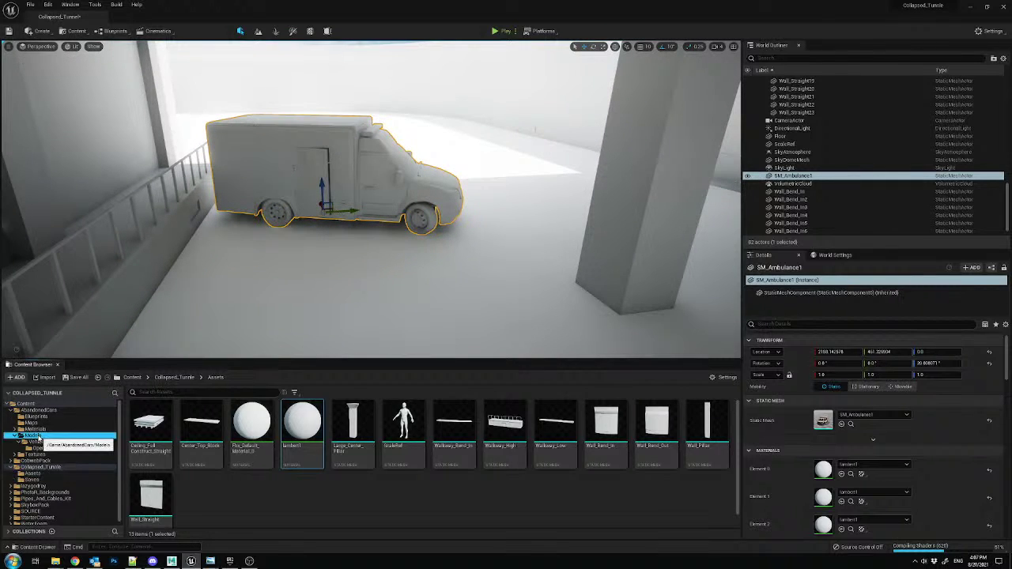
click(40, 443)
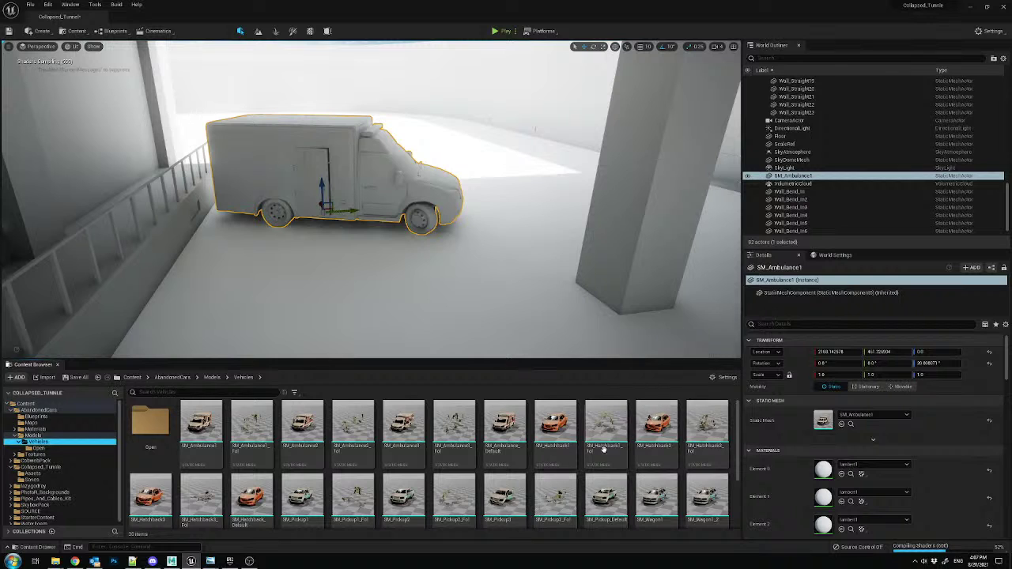
drag(556, 419, 476, 250)
mouse_move(482, 298)
mouse_down()
mouse_move(546, 302)
mouse_move(485, 299)
mouse_move(511, 254)
mouse_up()
key(w)
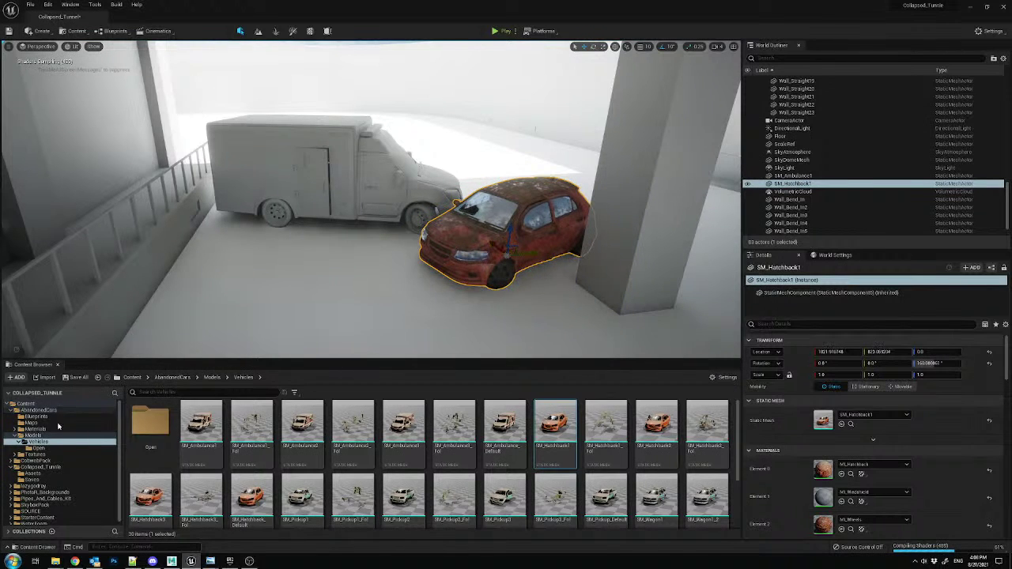
- Apply the lambert1 material to the body parts of SM_Hatchback1
click(34, 473)
drag(302, 423, 507, 253)
key(f)
right_drag(507, 253, 494, 269)
drag(303, 423, 387, 299)
right_drag(372, 300, 396, 285)
drag(302, 423, 359, 212)
right_drag(360, 212, 356, 174)
click(449, 238)
- View the parked vehicles through the CameraActor and release the camera pilot mode
click(53, 47)
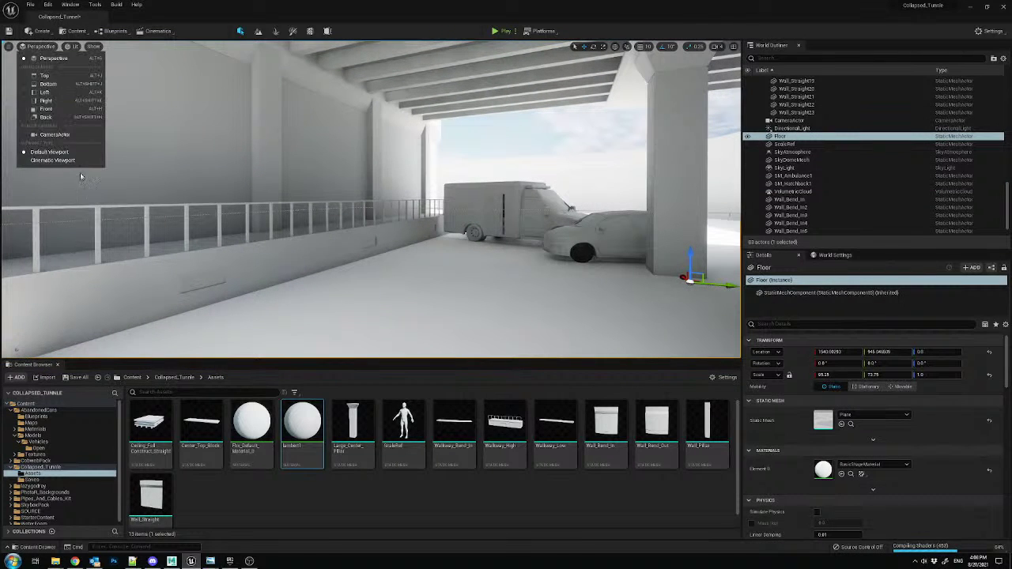
click(55, 135)
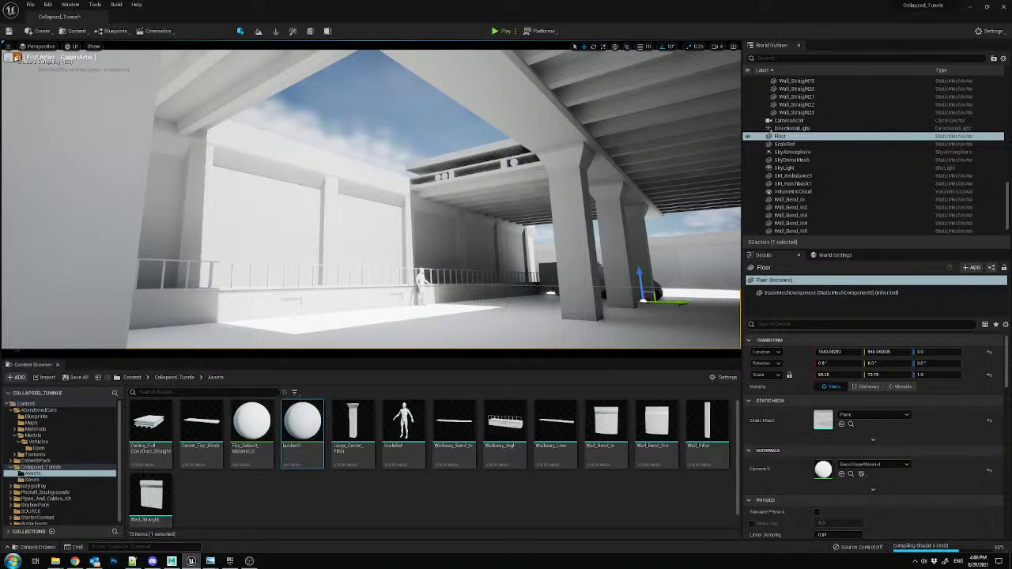
click(17, 58)
right_drag(316, 197, 419, 207)
click(243, 178)
right_drag(244, 178, 195, 162)
alt+drag(195, 163, 430, 215)
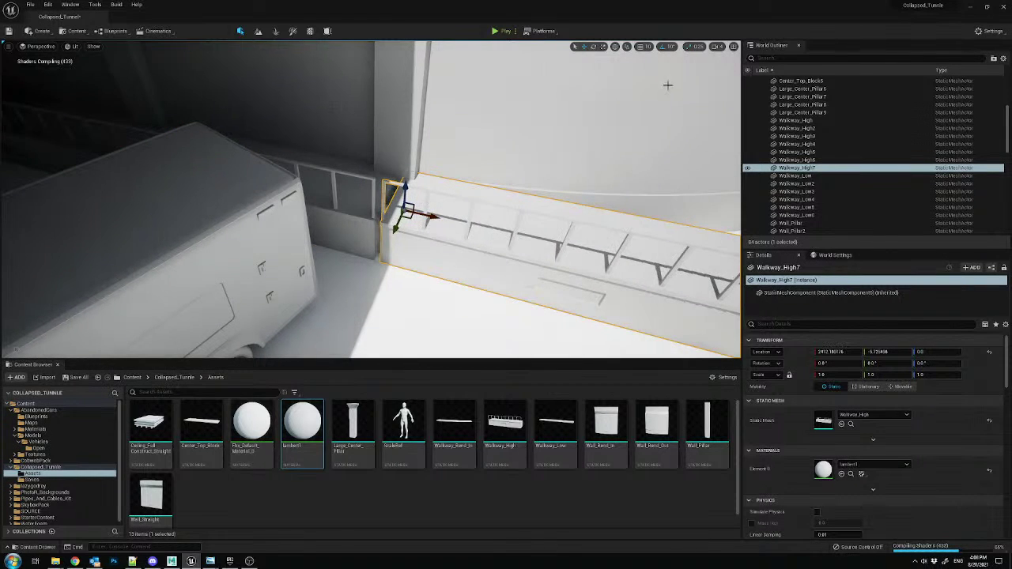
key(Delete)
- Turn on position grid snapping and duplicate the end Walkway_High6 segment along X to 2400, extending the railed walkway
click(355, 179)
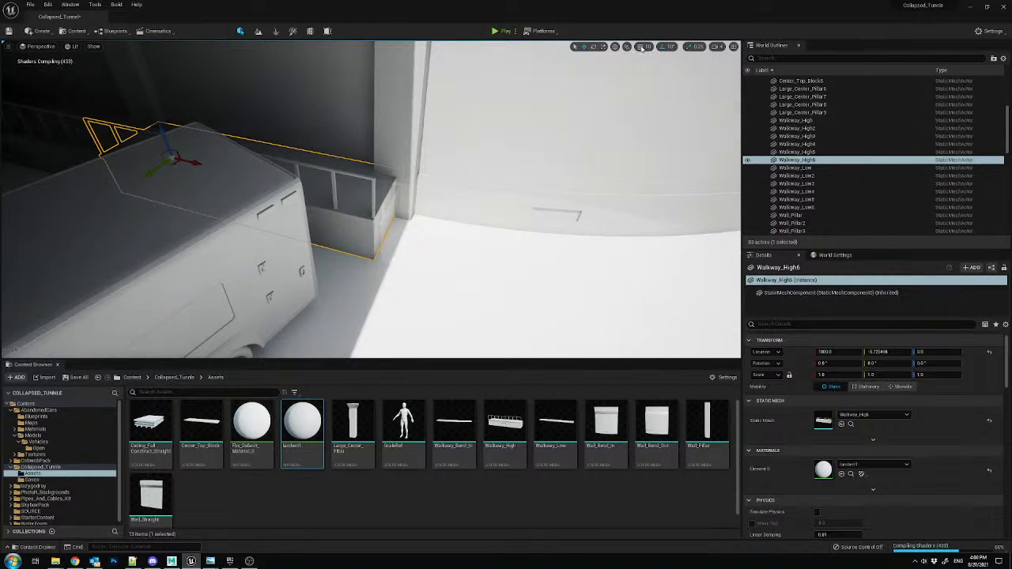
click(590, 82)
click(249, 198)
alt+drag(195, 162, 453, 213)
right_drag(453, 212, 507, 249)
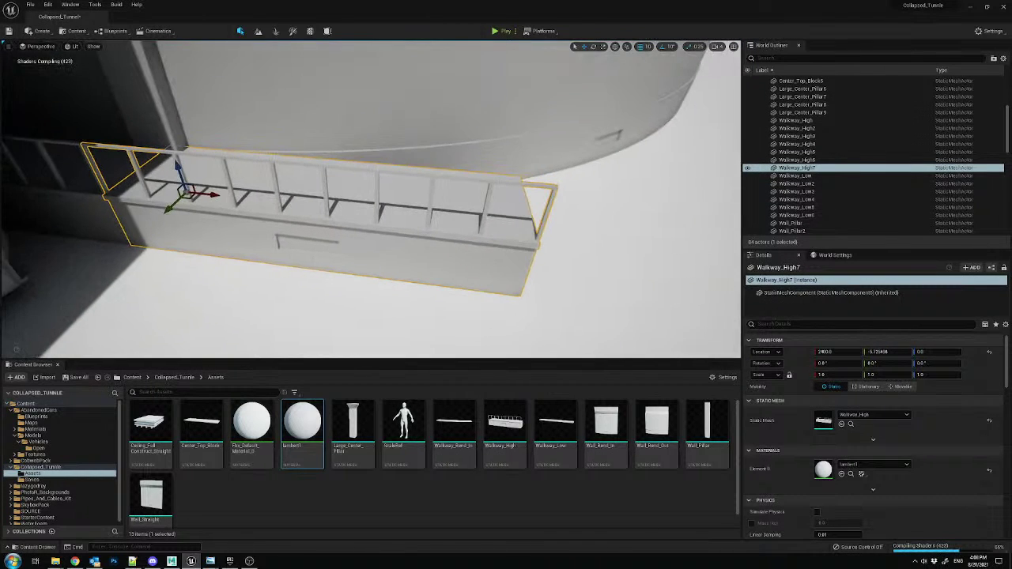
- Display the frames-per-second counter in the viewport
click(8, 46)
click(33, 97)
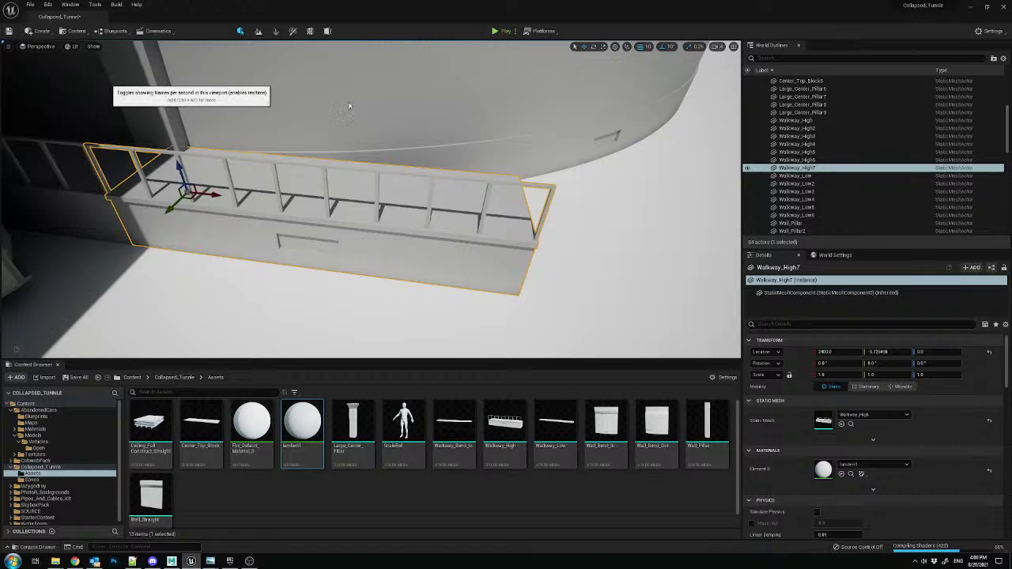
right_drag(652, 125, 617, 106)
- Hide the ambulance and hatchback to test their effect on the frame rate, and undo the hiding
click(517, 164)
key(h)
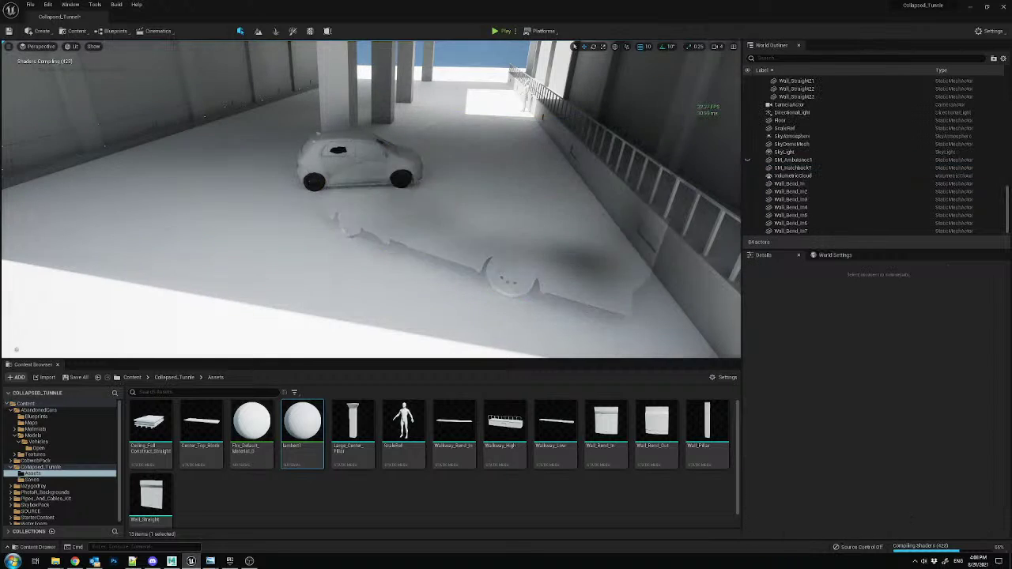
click(349, 150)
key(h)
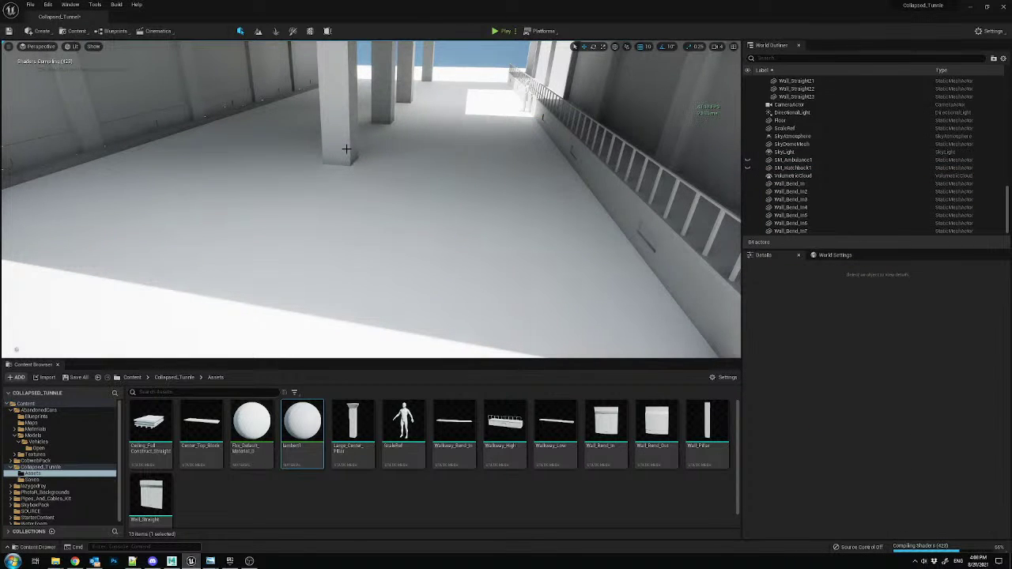
right_drag(379, 152, 425, 146)
key(ctrl+z)
key(ctrl+z)
key(ctrl+z)
mouse_move(429, 167)
right_down()
mouse_move(474, 174)
mouse_move(419, 175)
right_up()
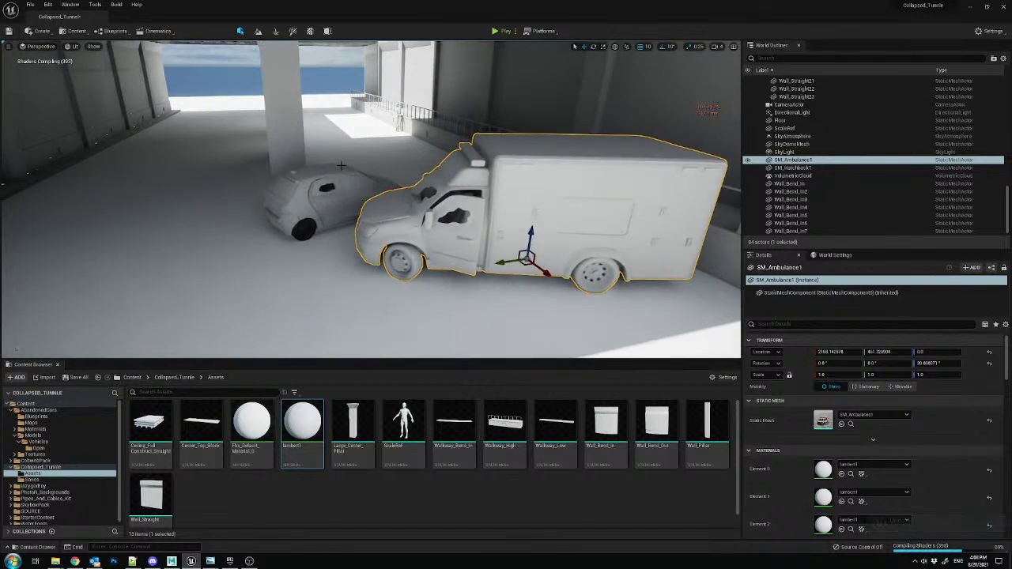
- Hide SM_Ambulance1 and SM_Hatchback1 in the viewport
key(h)
click(344, 203)
key(h)
mouse_move(344, 203)
right_down()
mouse_move(412, 198)
mouse_move(368, 188)
right_up()
- Replace the static mesh of the Walkway_High7 segment at the bend with Walkway_Bend_In
click(369, 187)
scroll(370, 187, up, 4)
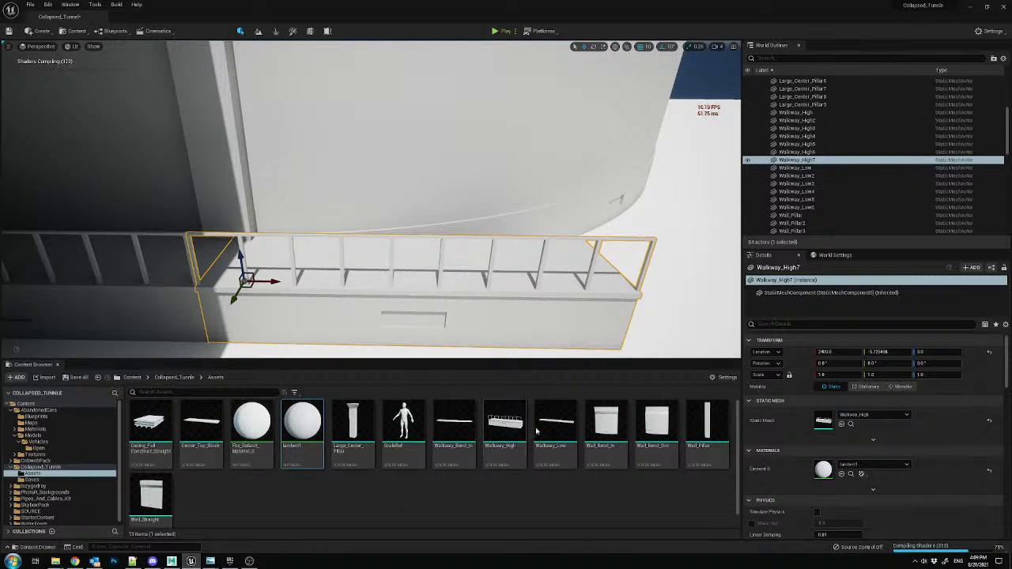
drag(454, 427, 839, 439)
right_drag(395, 198, 316, 201)
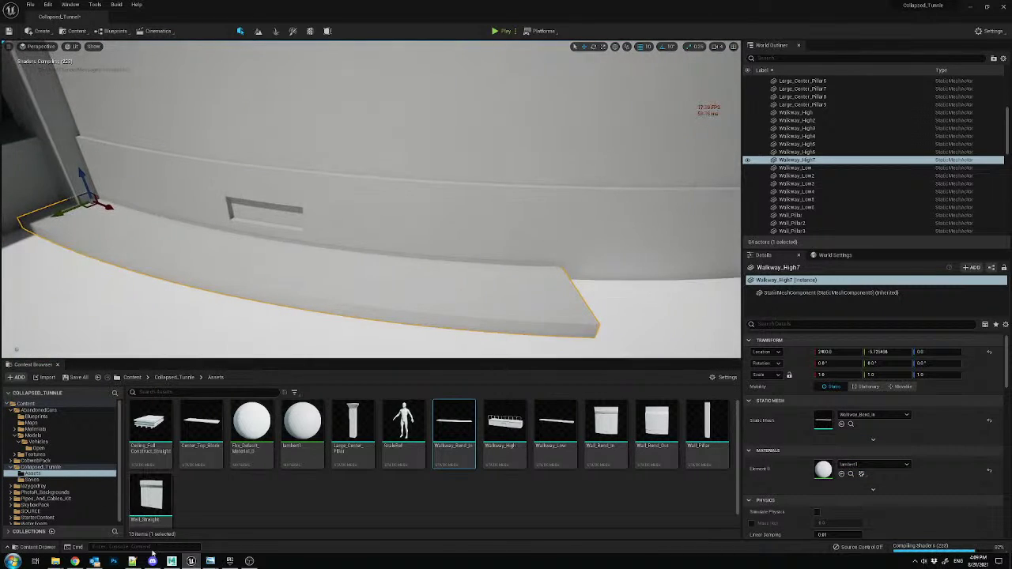
- Switch to Maya, hide the Wall_Bend_Out layer and show the Wall_Bend_In layer
click(172, 560)
click(712, 334)
alt+drag(712, 334, 614, 409)
scroll(615, 409, up, 5)
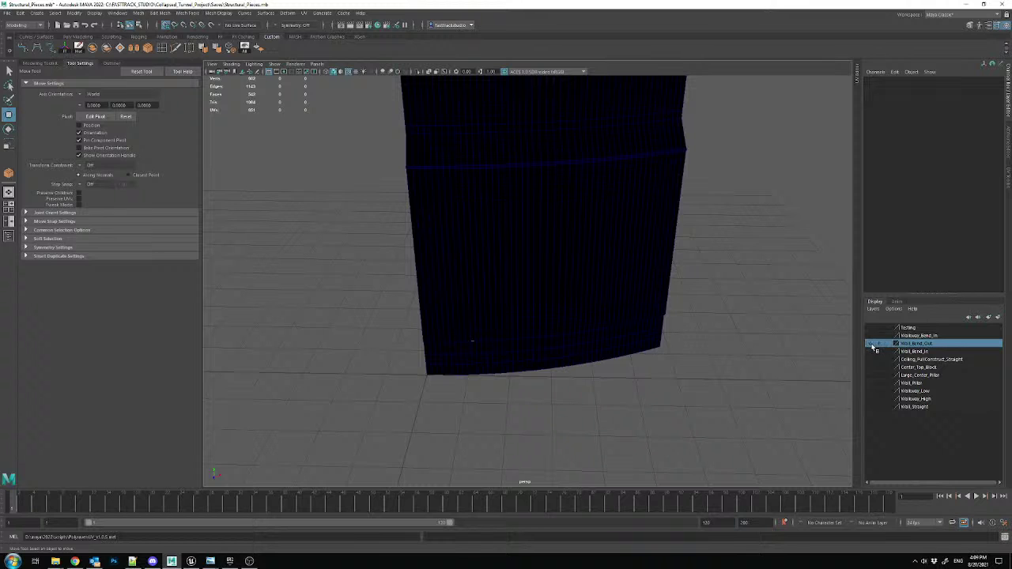
click(872, 345)
click(873, 352)
- Show the Walkway_Bend_In layer, inspect its fit against the curved wall's base, and delete the curved walkway piece
alt+drag(633, 381, 549, 324)
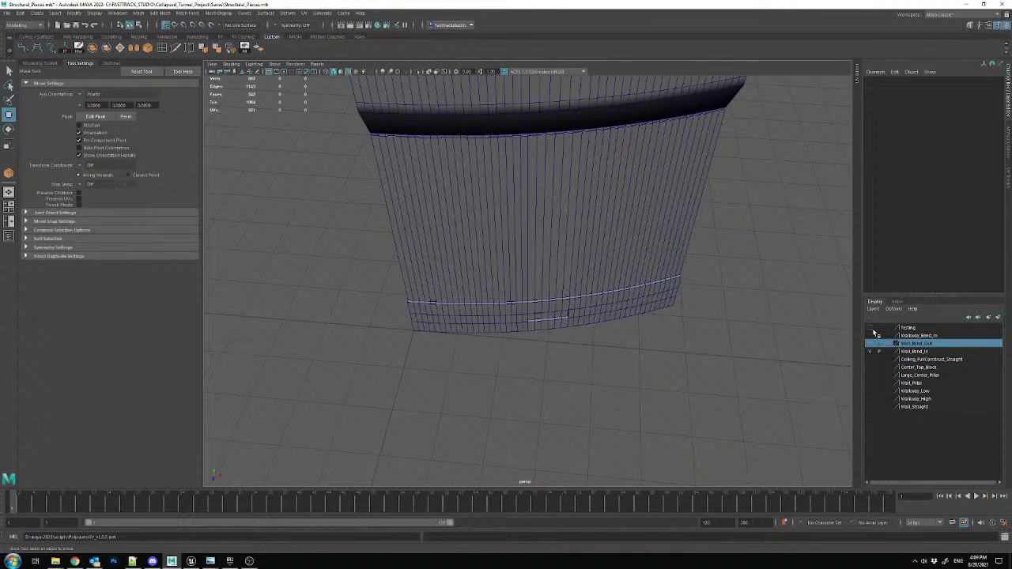
click(873, 336)
click(630, 332)
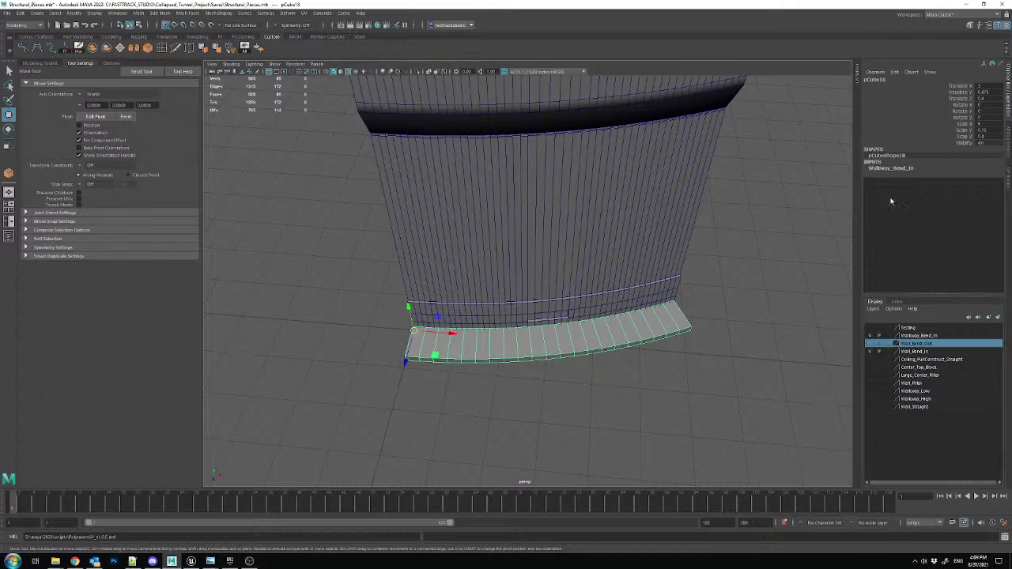
click(888, 168)
alt+drag(685, 369, 713, 359)
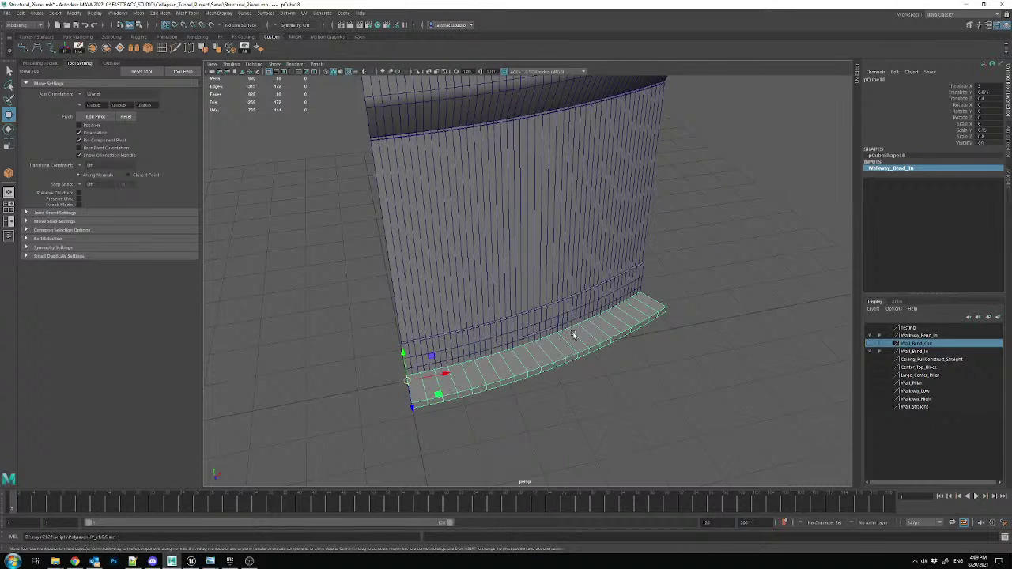
alt+drag(672, 306, 586, 296)
scroll(589, 300, up, 3)
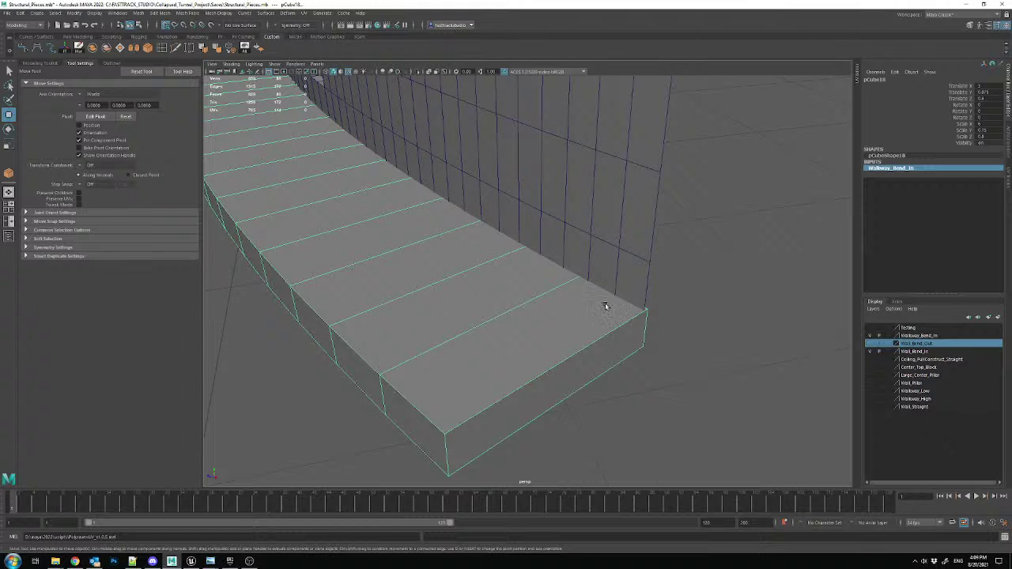
key(Delete)
mouse_move(624, 300)
alt+mouse_down()
mouse_move(590, 285)
mouse_move(596, 297)
mouse_move(672, 311)
mouse_move(618, 303)
alt+mouse_up()
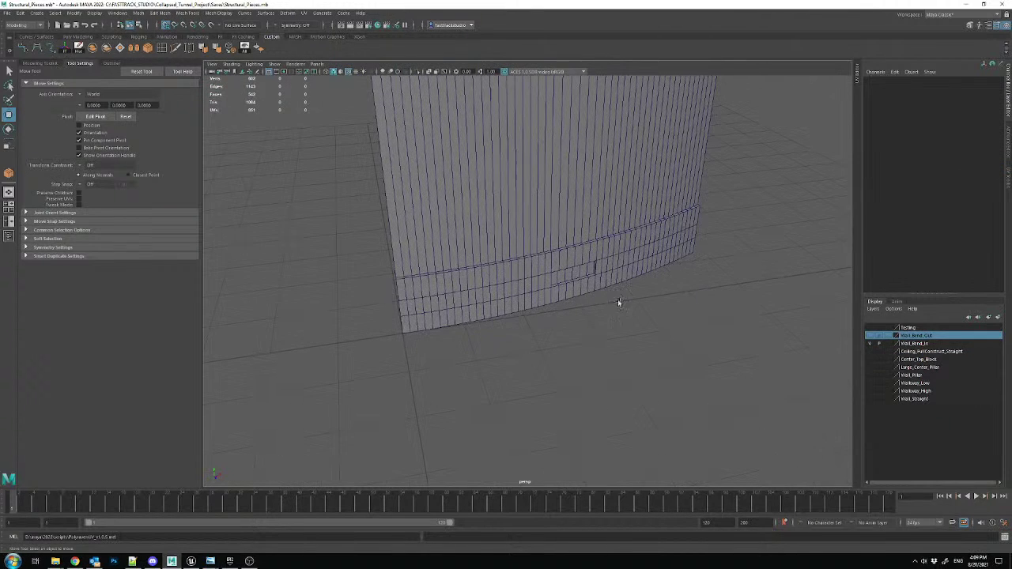
- Show the Walkway_Low slab and duplicate it into a new display layer named Walkway_Low_Bend
click(871, 384)
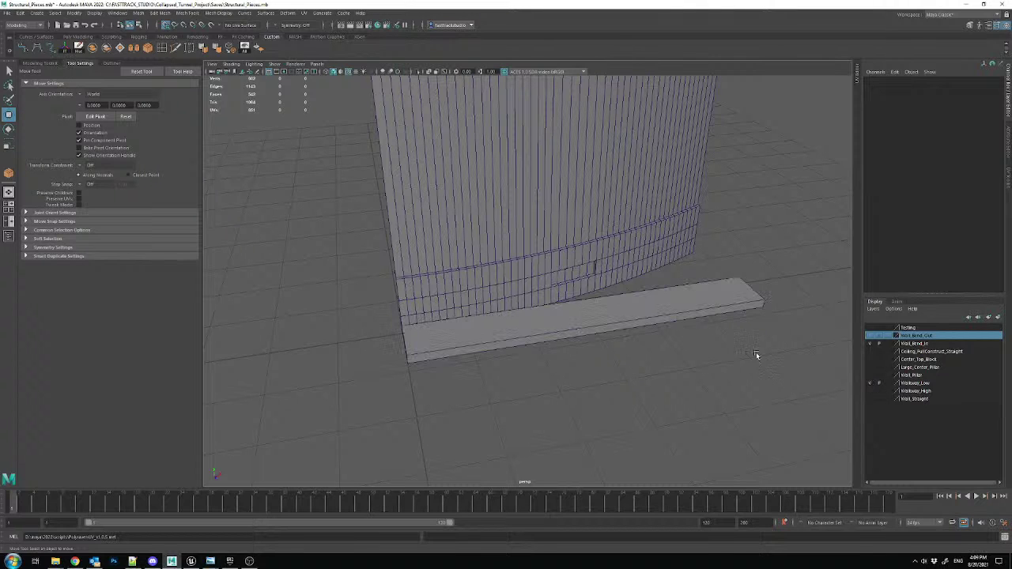
click(624, 320)
alt+drag(624, 320, 664, 357)
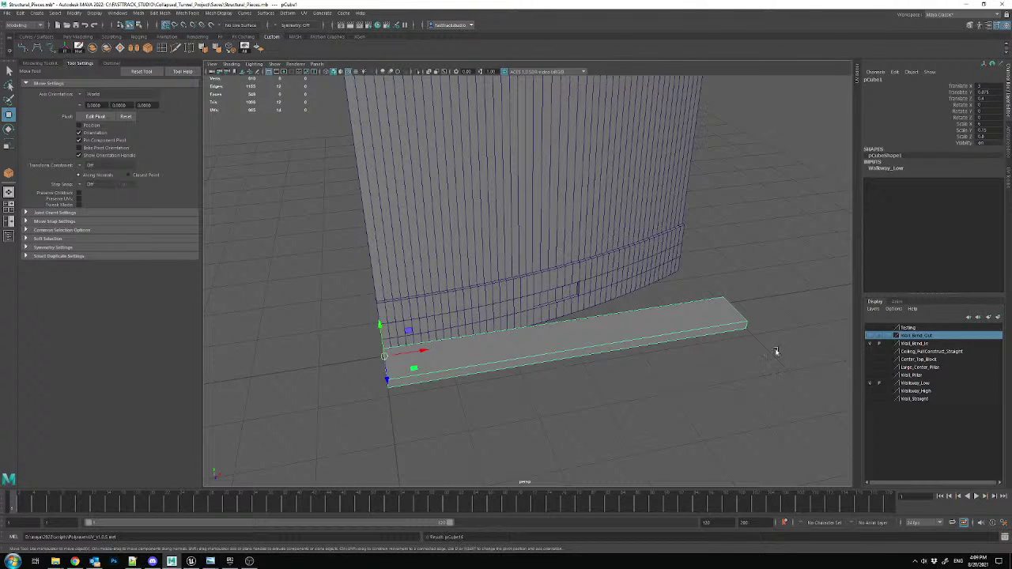
right_click(915, 337)
click(919, 335)
click(991, 318)
double_click(907, 327)
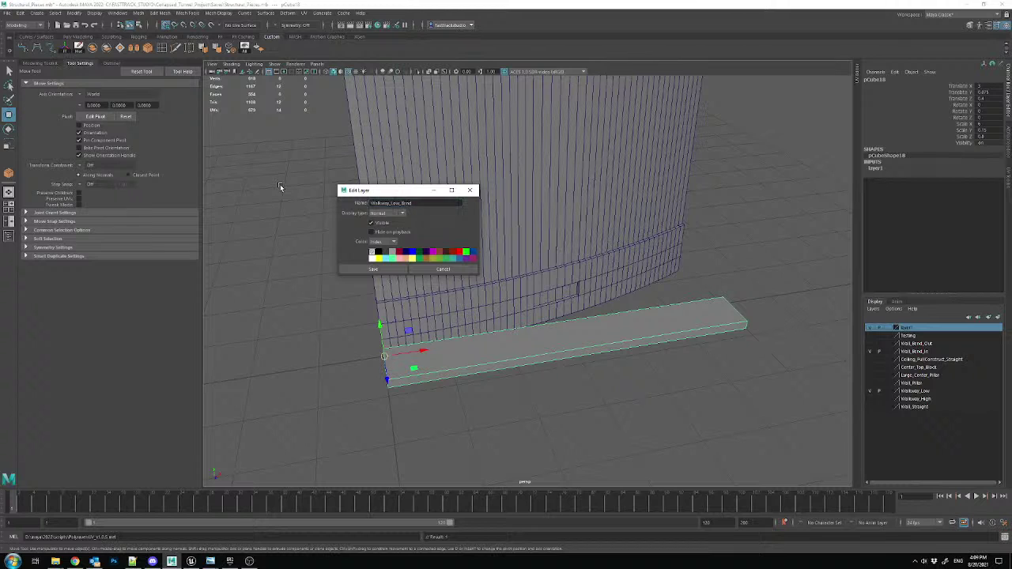
click(373, 270)
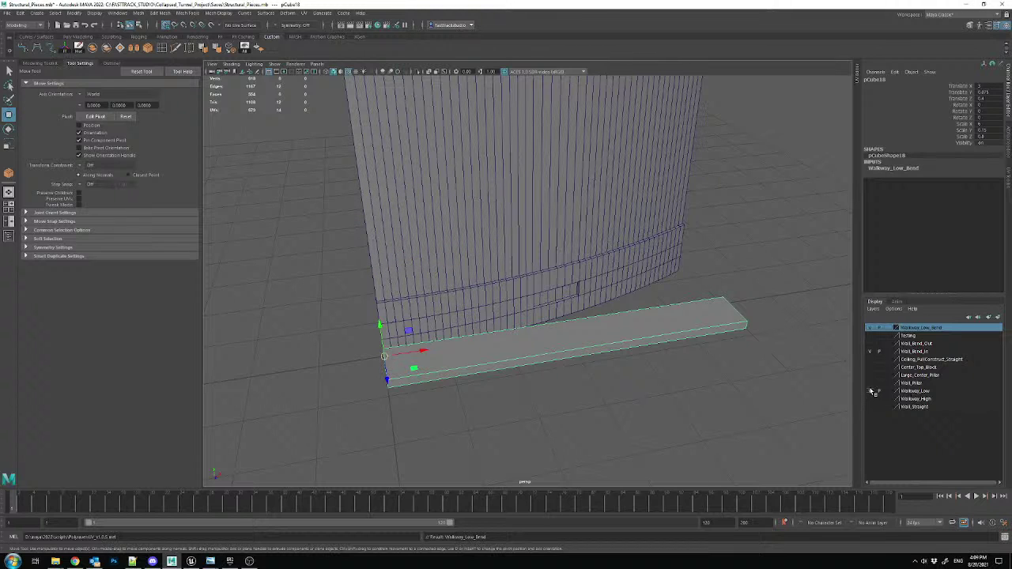
- Hide the Walkway_Low layer and select the lengthwise edges of the Walkway_Low_Bend slab
mouse_move(658, 365)
right_down()
mouse_move(656, 340)
mouse_move(644, 355)
right_up()
double_click(621, 361)
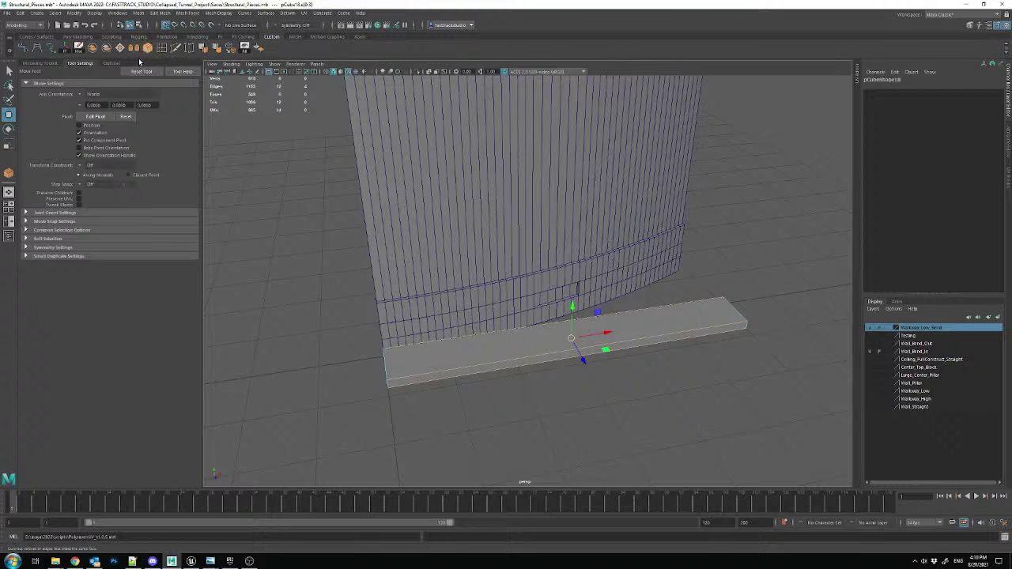
click(147, 49)
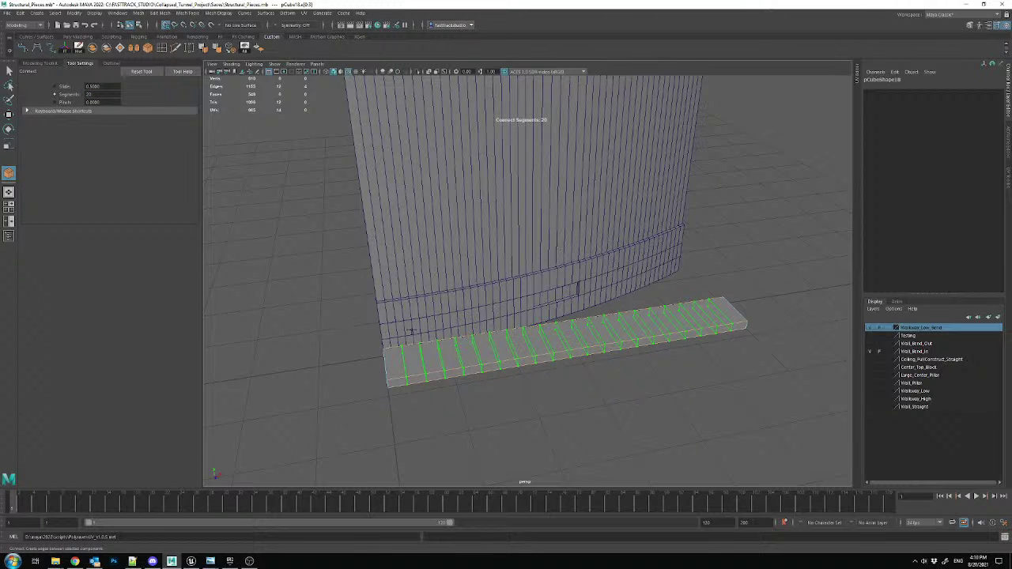
key(w)
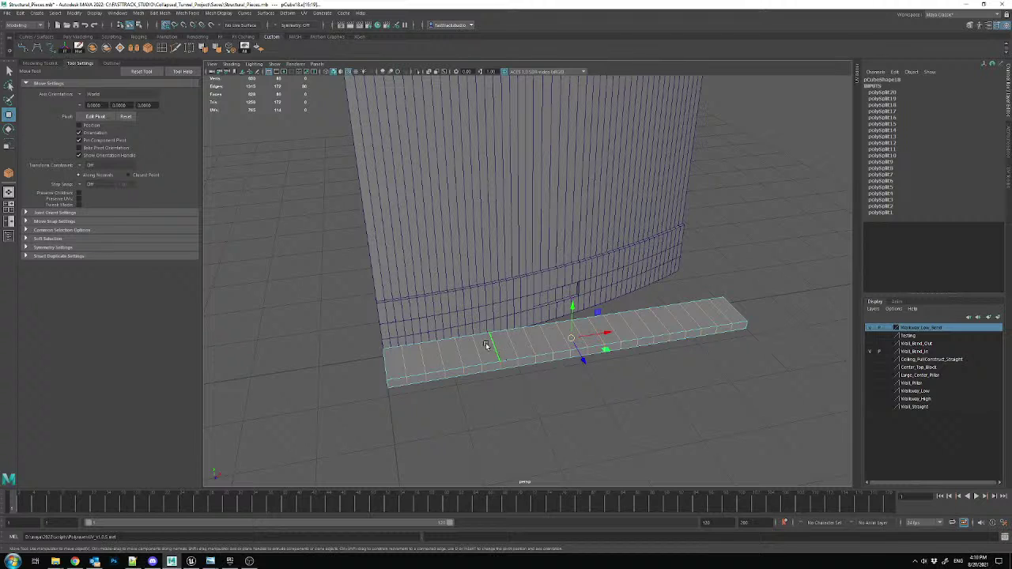
alt+drag(464, 361, 502, 353)
key(ctrl+z)
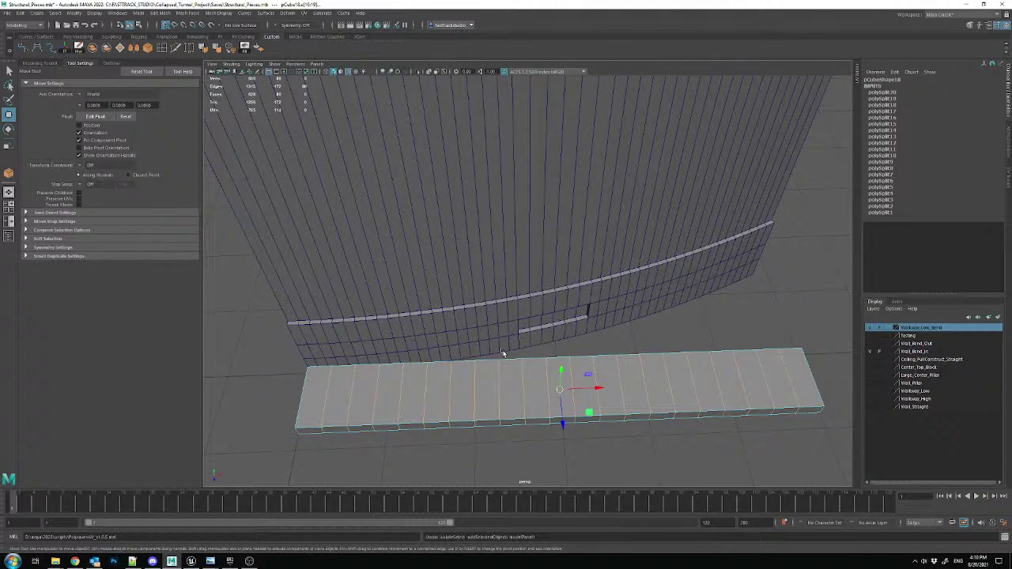
key(ctrl+z)
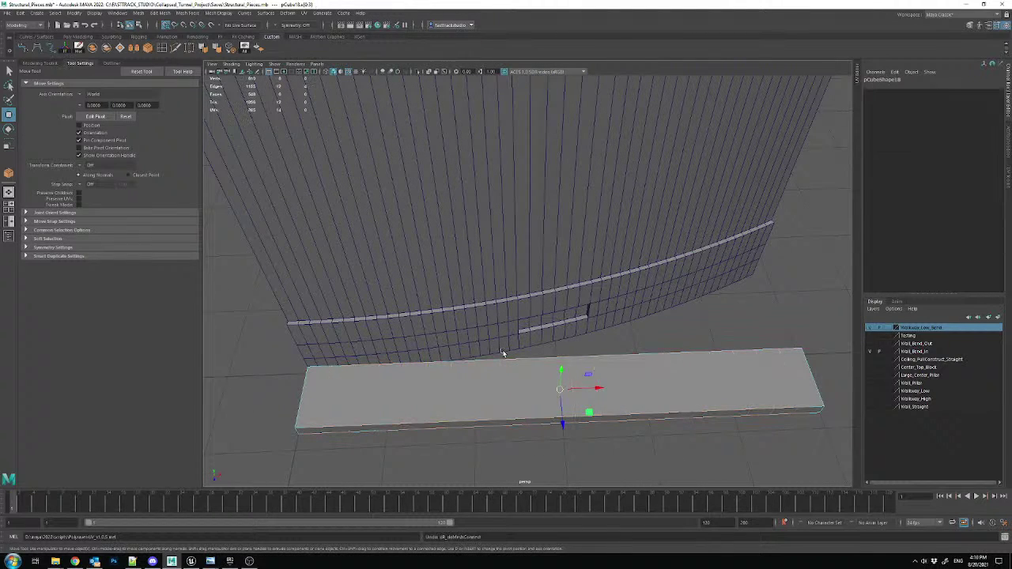
- Connect the slab's lengthwise edges with 30 segments, return to object mode and delete the slab's history
click(148, 47)
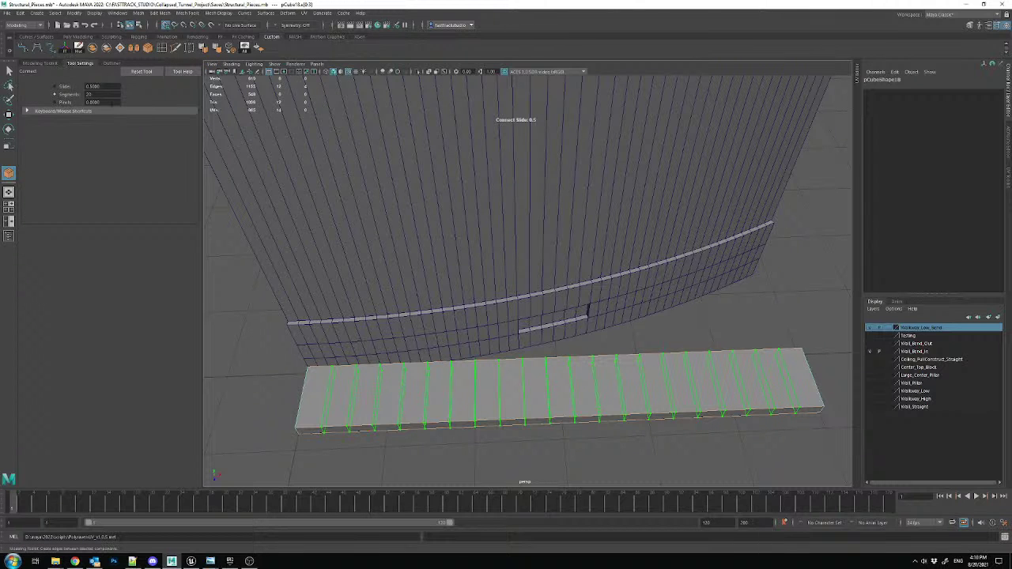
key(Return)
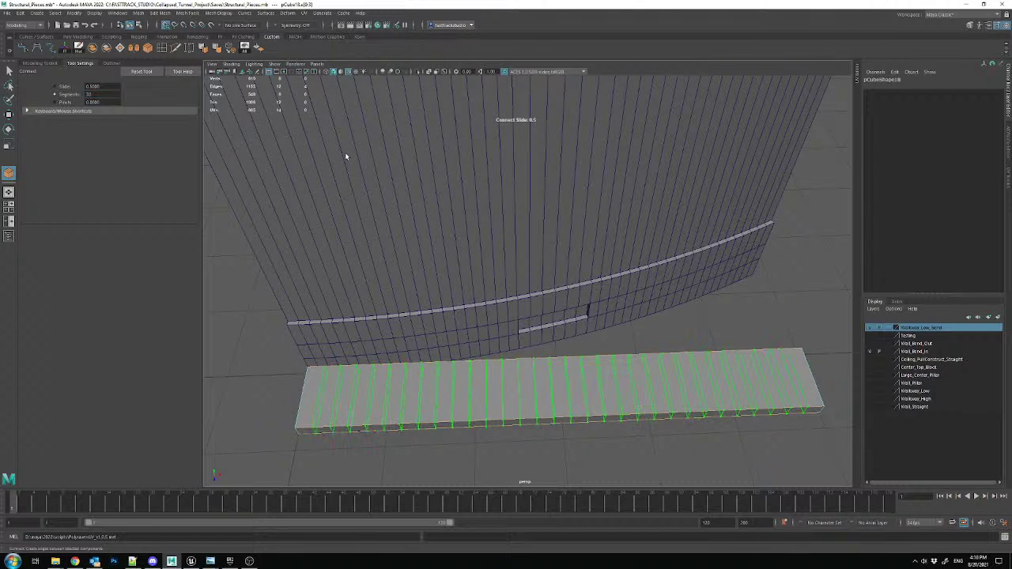
key(w)
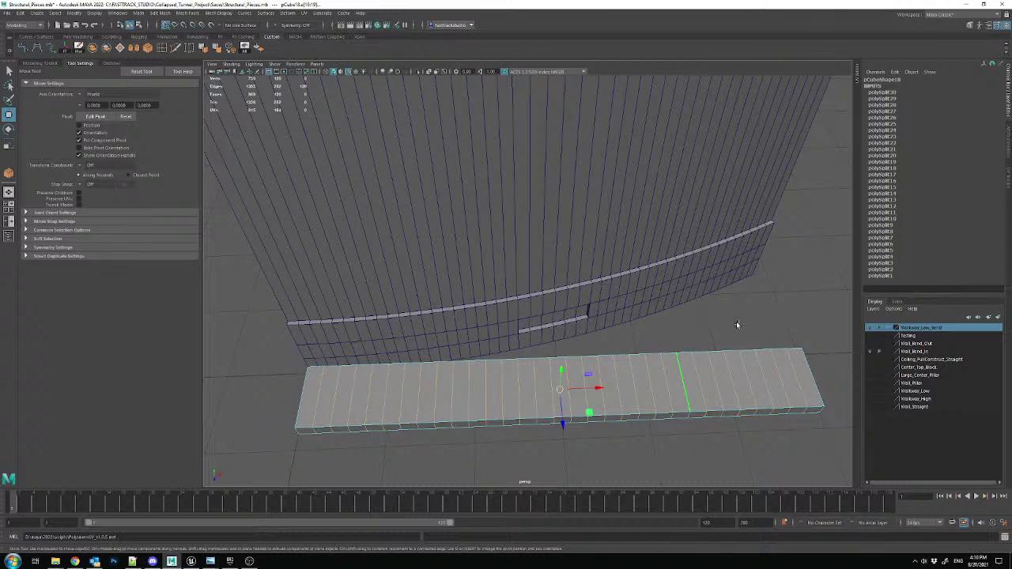
key(F8)
click(79, 48)
- Add a Bend deformer to the segmented slab with a curvature of 15 and a high bound of 0
alt+drag(457, 360, 477, 274)
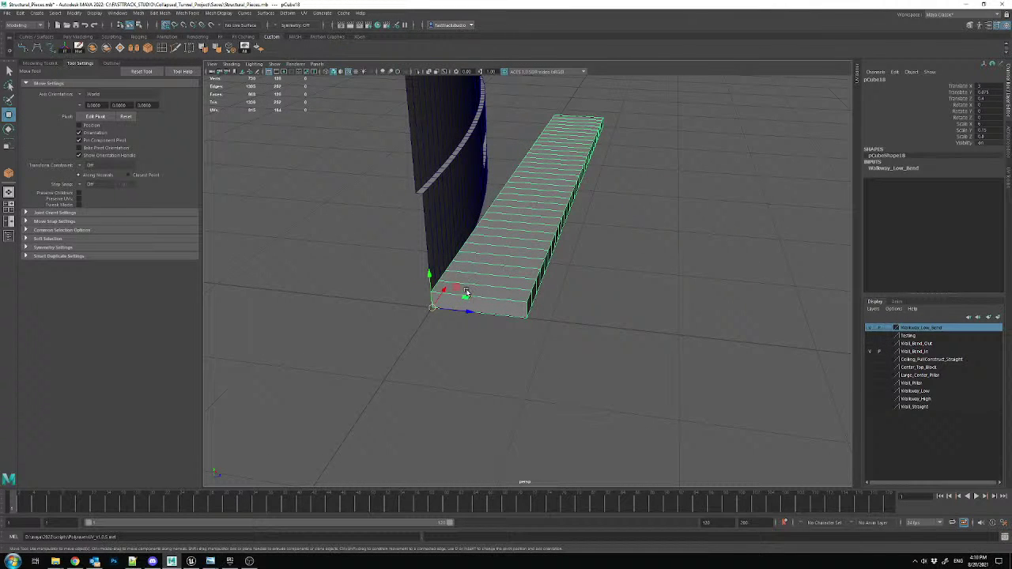
scroll(466, 292, up, 5)
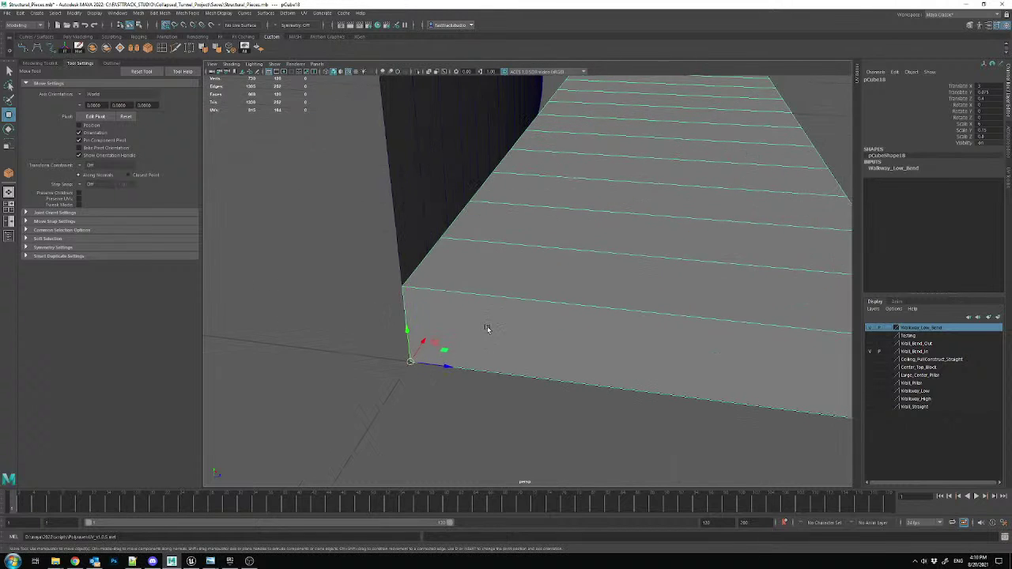
scroll(484, 335, down, 4)
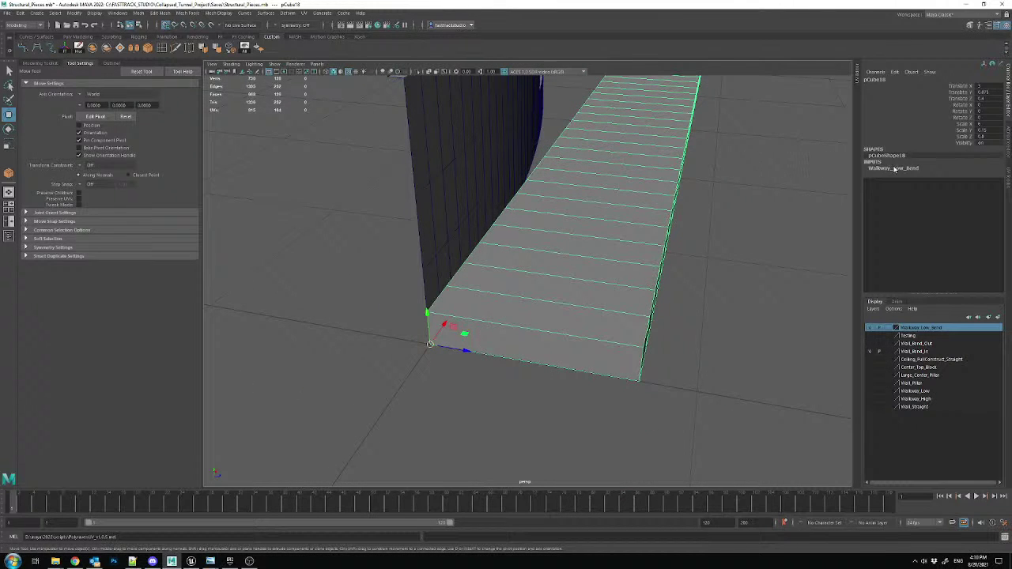
alt+drag(699, 226, 595, 279)
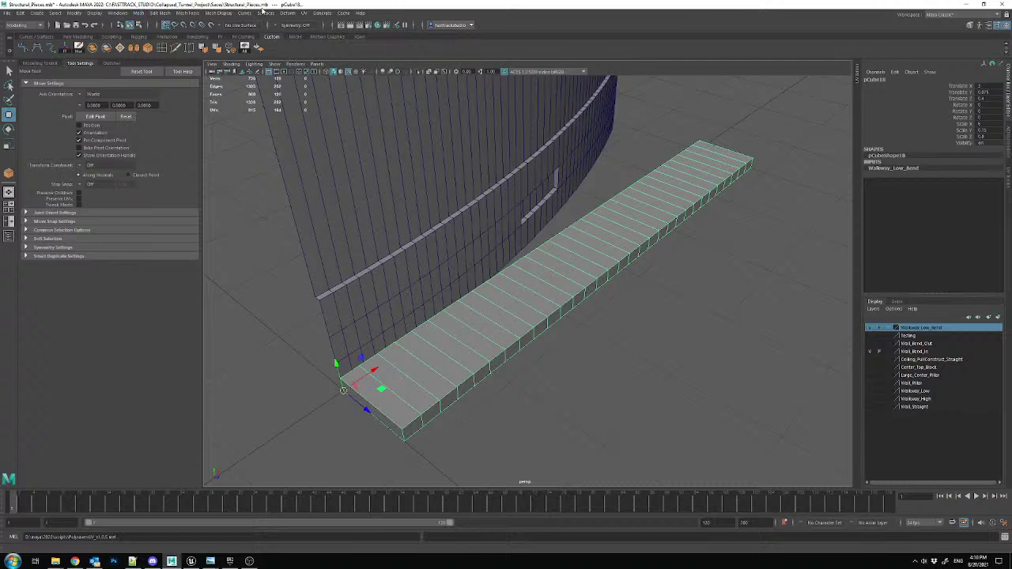
click(264, 13)
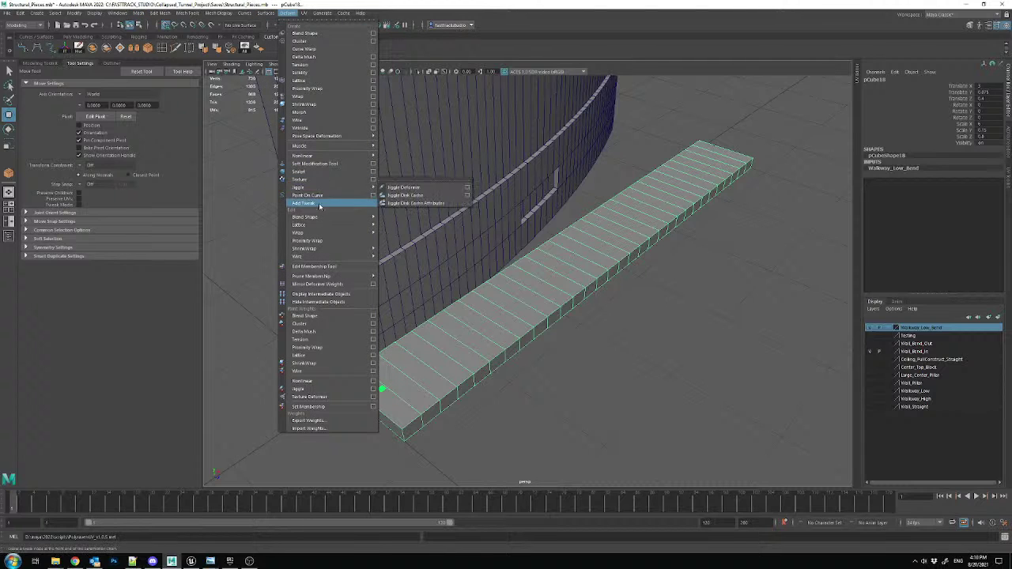
click(395, 156)
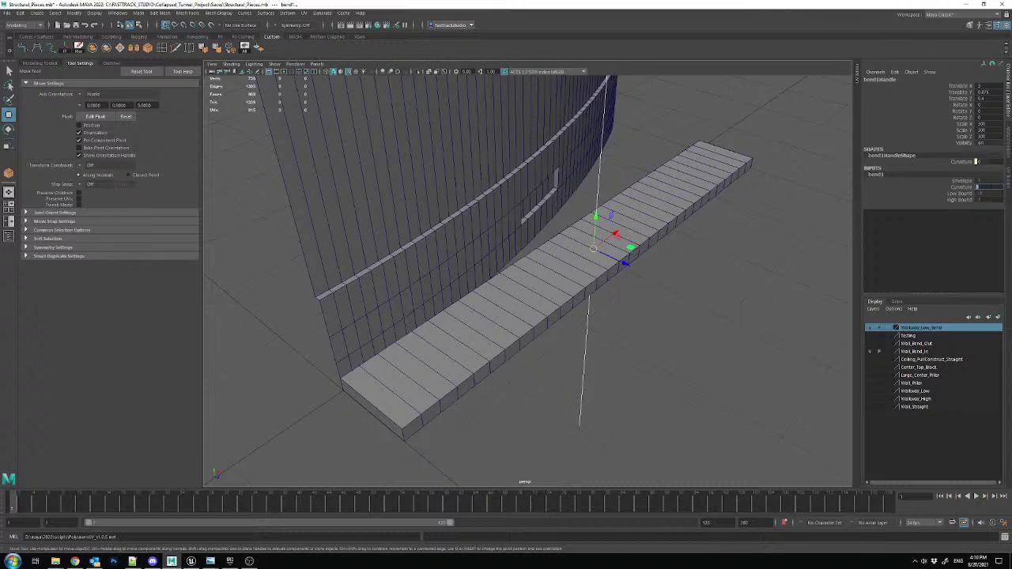
ctrl+drag(980, 187, 989, 199)
double_click(988, 200)
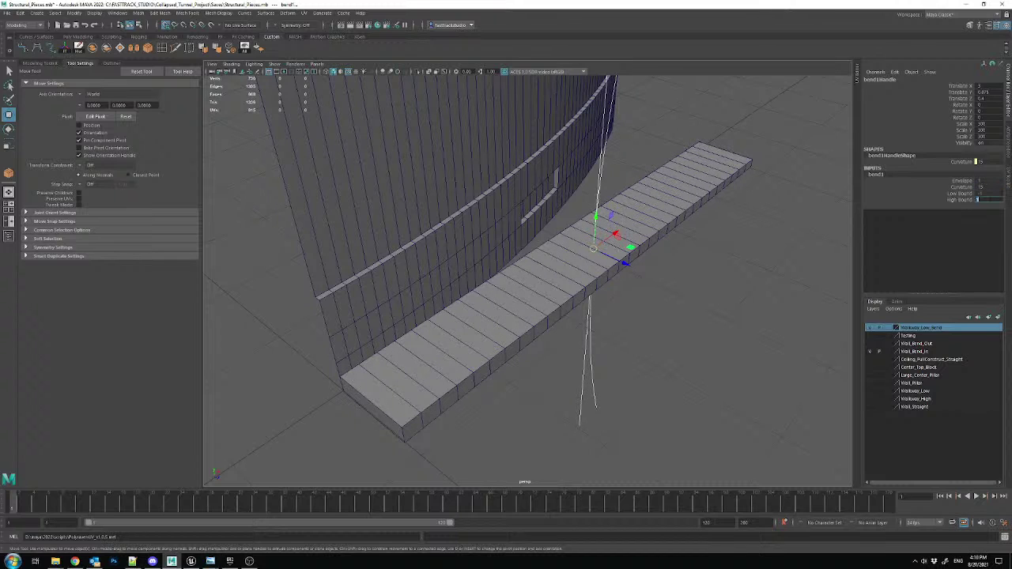
text(0)
key(Return)
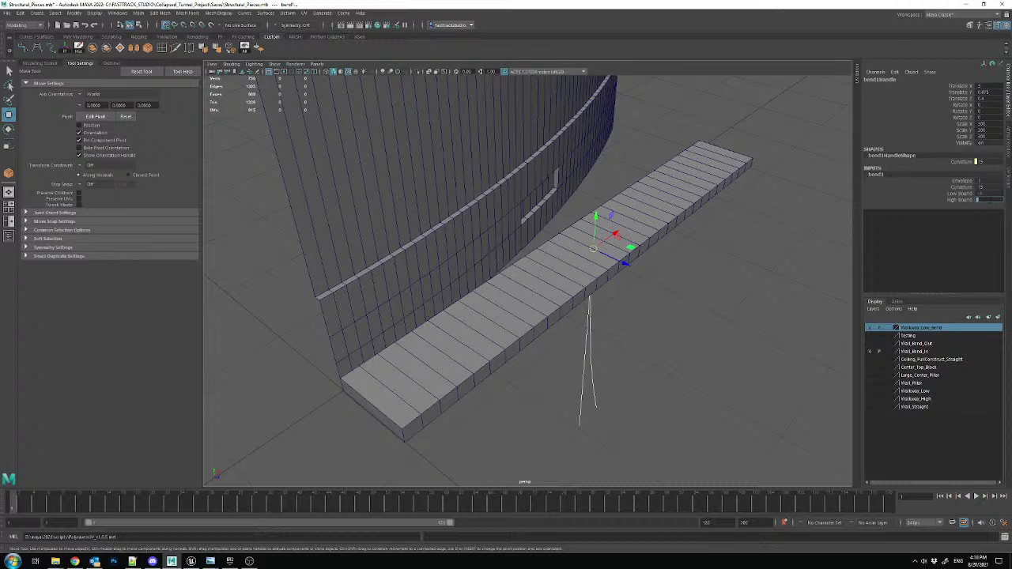
- Rotate the bend handle -90° in X and 90° in Y so the slab curves horizontally
alt+drag(793, 306, 656, 276)
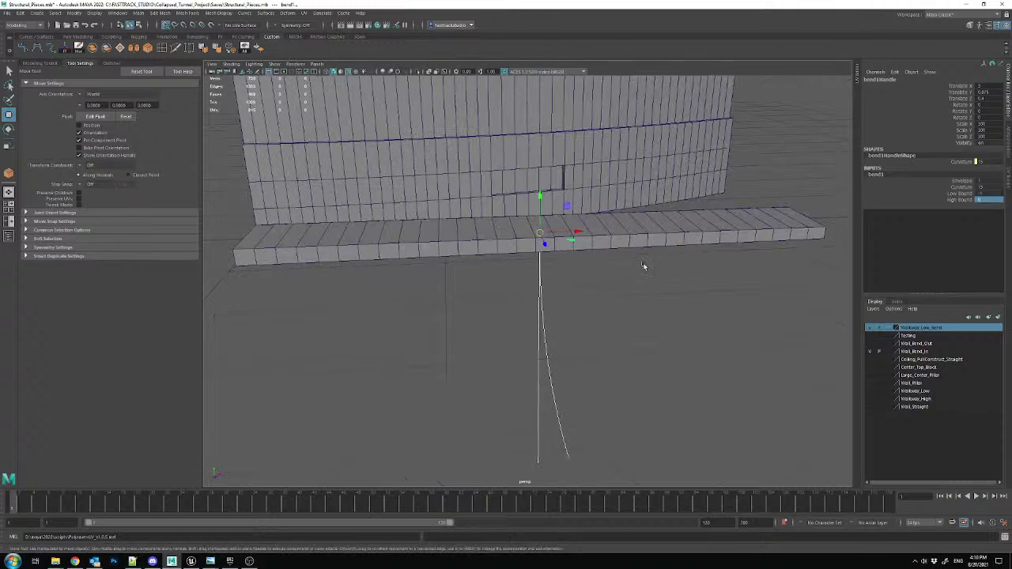
key(e)
drag(528, 201, 481, 219)
alt+drag(652, 270, 531, 257)
key(j)
drag(480, 187, 503, 296)
- Snap the bend handle to the slab's starting corner at the world origin
alt+drag(431, 229, 566, 269)
alt+middle_drag(566, 269, 558, 193)
key(w)
drag(573, 148, 509, 318)
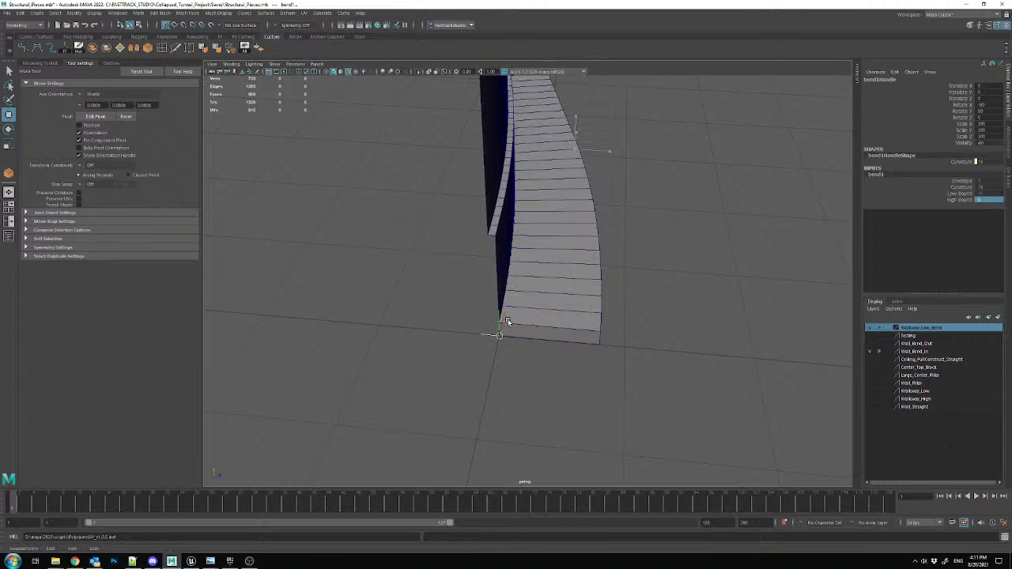
alt+drag(604, 219, 730, 217)
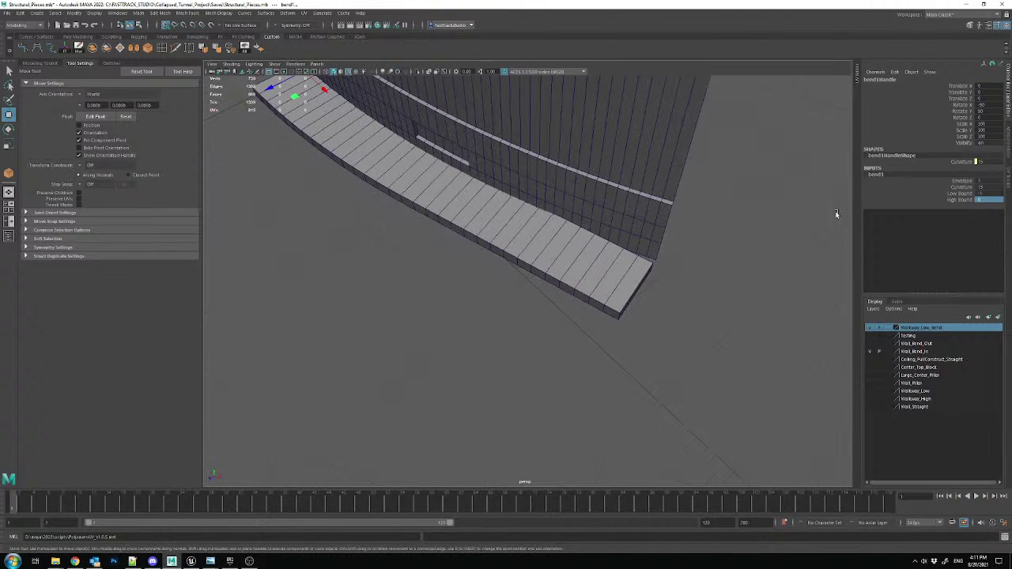
- Set the bend's low bound to -2 and inspect the slab's far end against the curved wall
double_click(979, 193)
text(-2)
key(Return)
alt+drag(630, 176, 644, 264)
scroll(603, 257, up, 3)
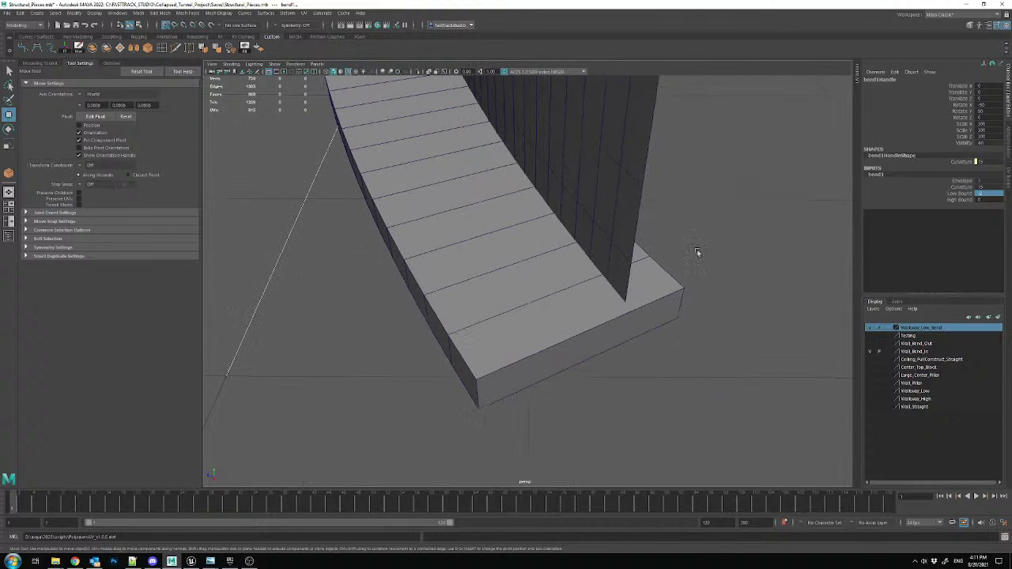
alt+drag(742, 227, 477, 175)
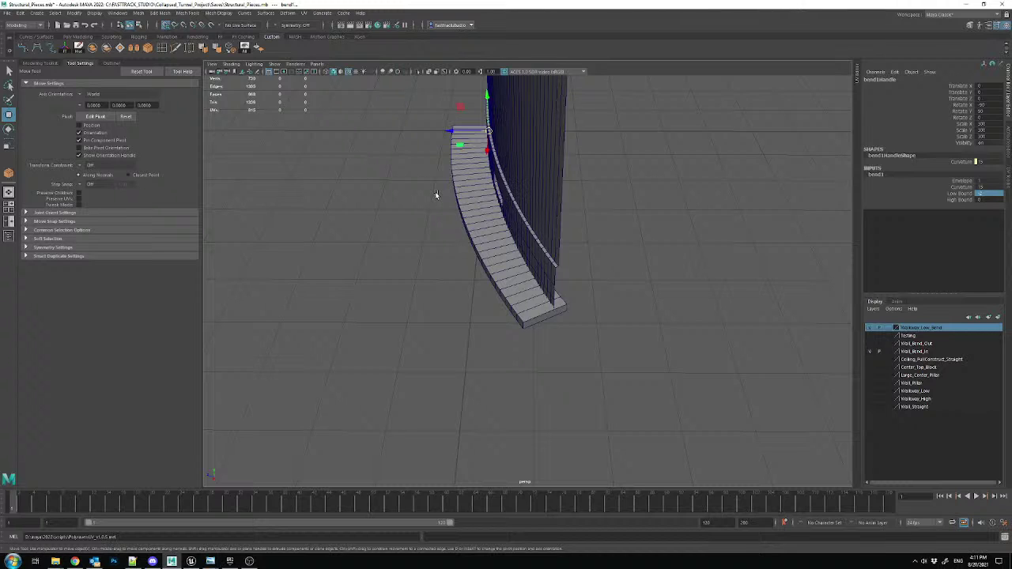
scroll(472, 193, up, 3)
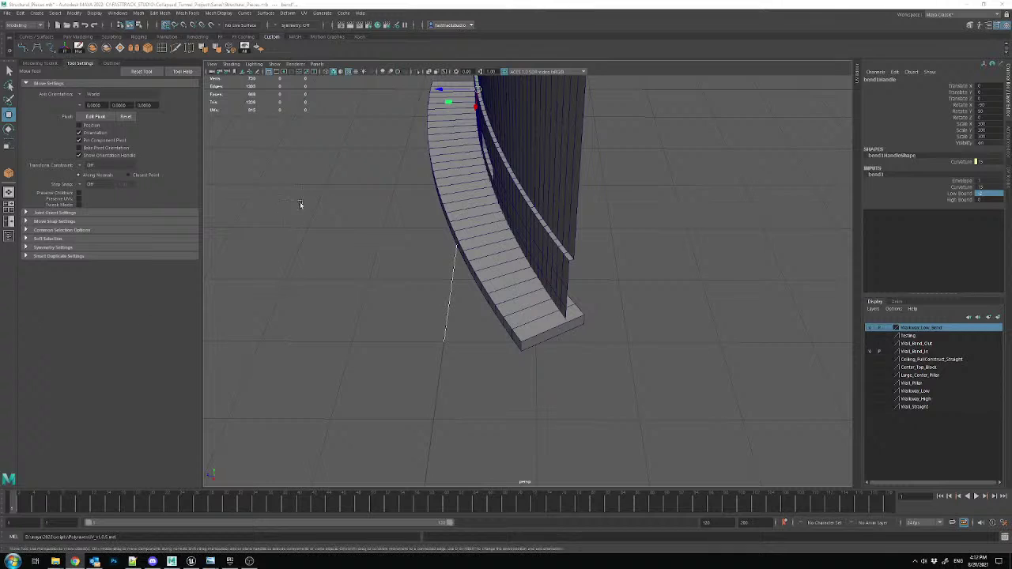
- Select the bent slab, delete its history and freeze its transformations
alt+middle_drag(580, 219, 588, 290)
alt+drag(558, 312, 484, 318)
click(472, 319)
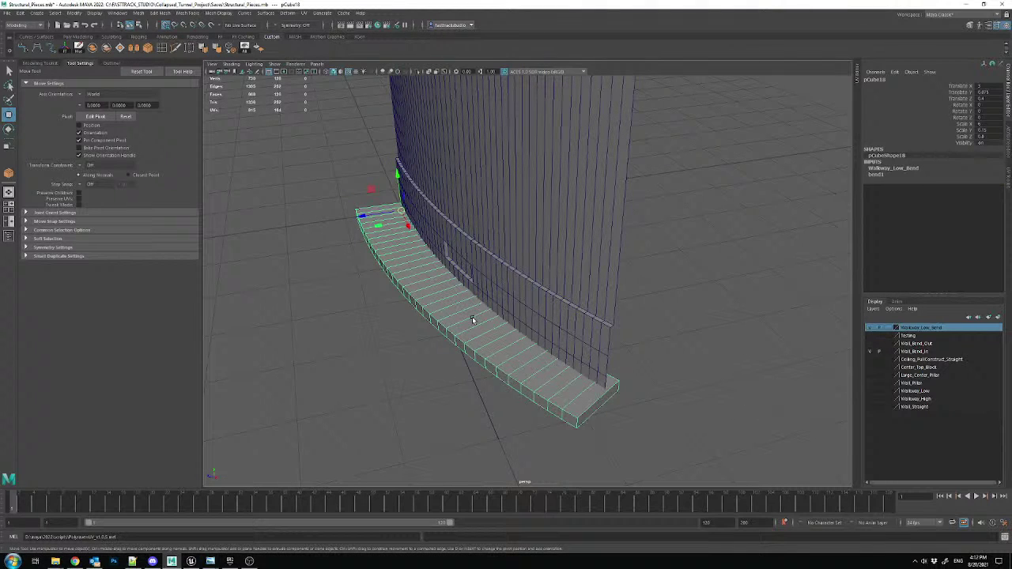
click(78, 48)
click(68, 49)
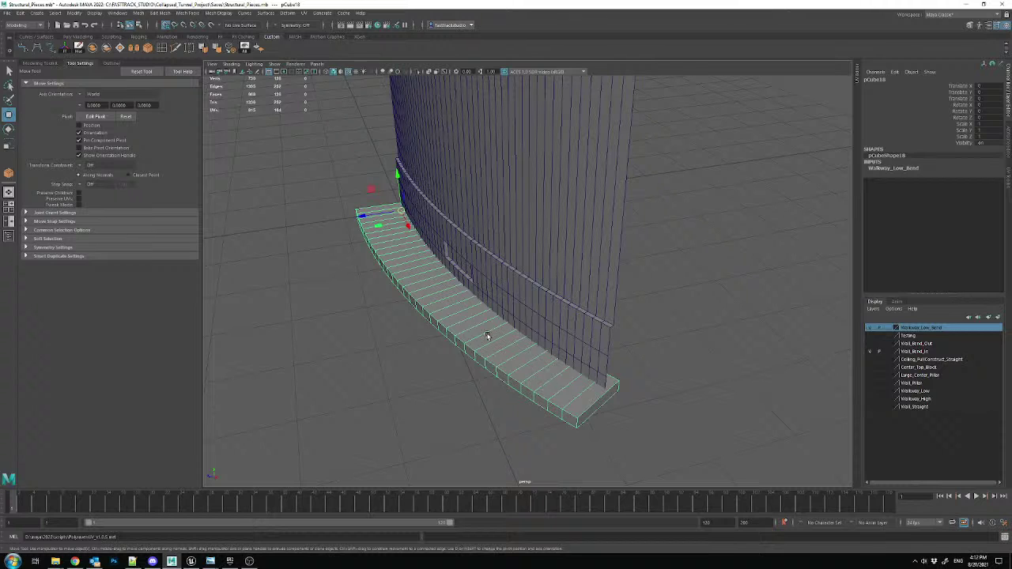
- Undo the slab's history deletion and transformation freeze, along with the low bound change on the bend
key(ctrl+z)
key(ctrl+z)
key(ctrl+z)
key(ctrl+z)
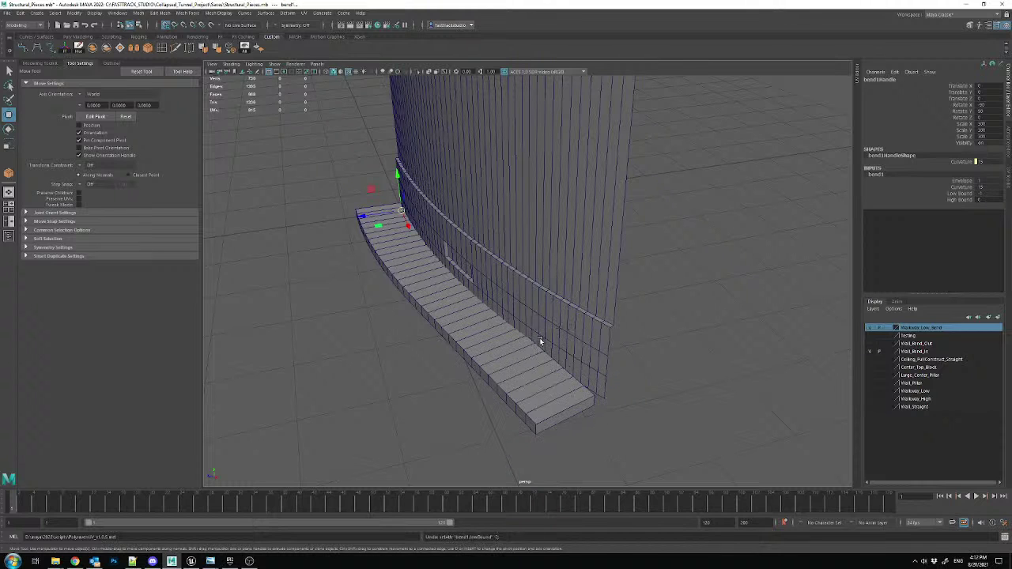
- Set the bend's curvature to 0 on the slab, then delete the slab's history and freeze its transformations
click(520, 353)
click(887, 175)
click(987, 188)
text(0)
key(Return)
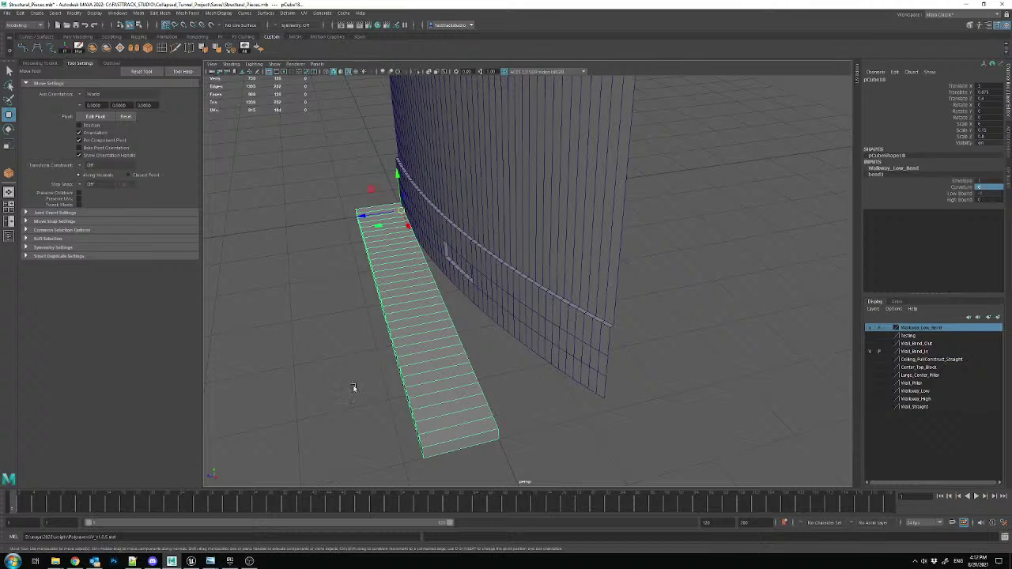
click(422, 297)
click(78, 48)
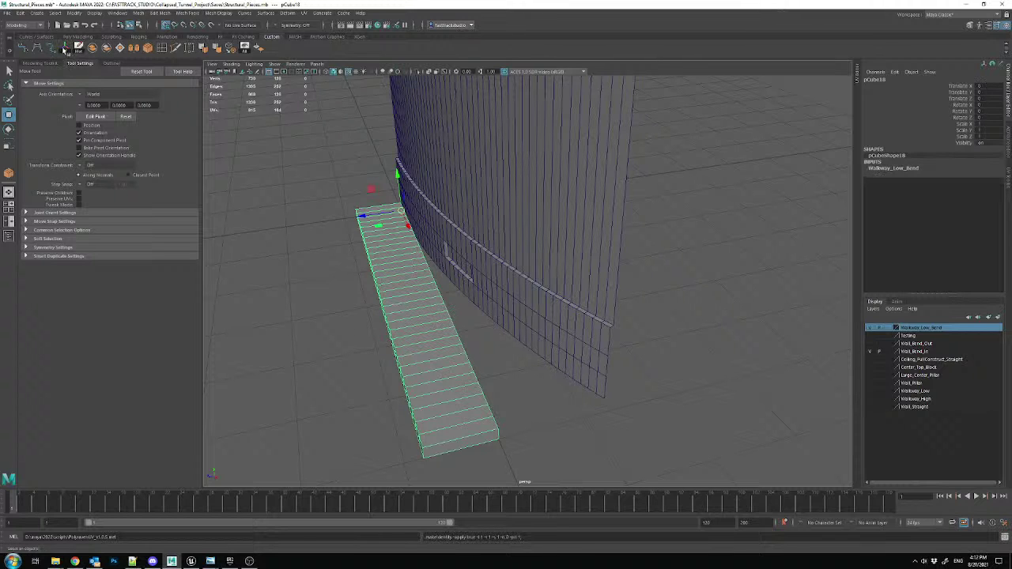
alt+drag(478, 219, 609, 227)
mouse_move(552, 281)
alt+mouse_down()
mouse_move(542, 285)
mouse_move(574, 286)
mouse_move(546, 287)
alt+mouse_up()
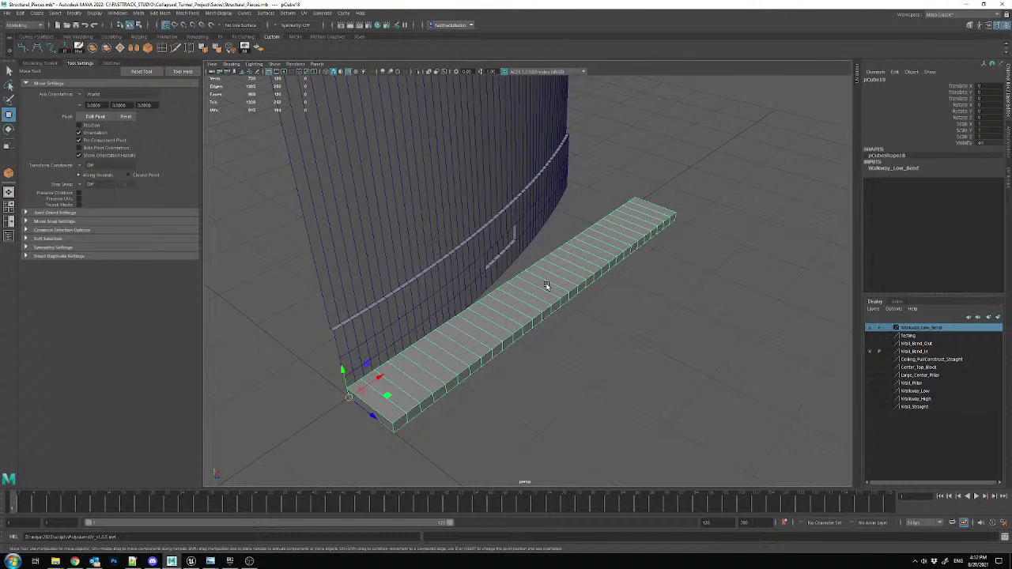
click(66, 50)
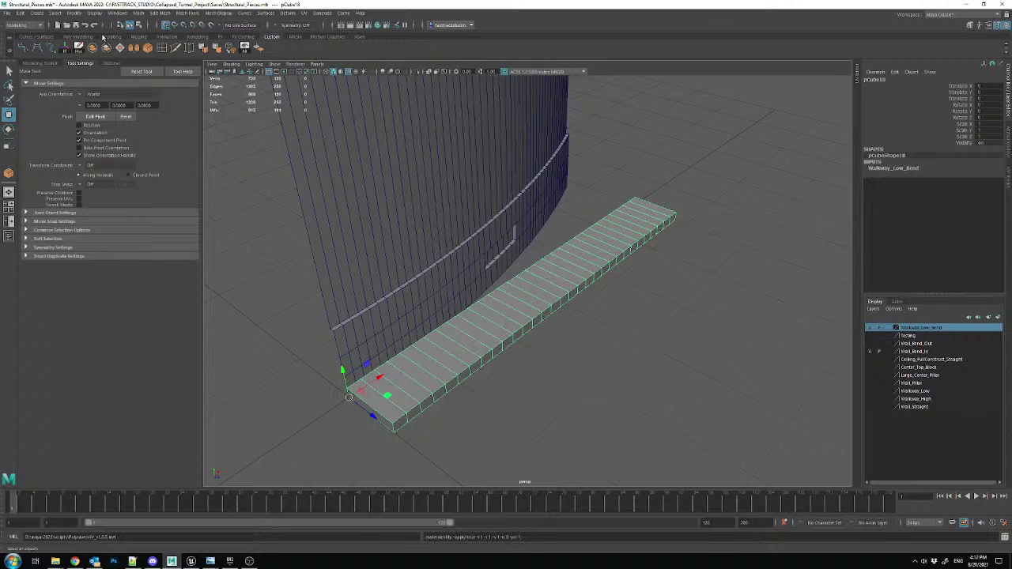
- Add a nonlinear Bend deformer to the straightened slab with a curvature of 15
click(284, 16)
mouse_move(348, 159)
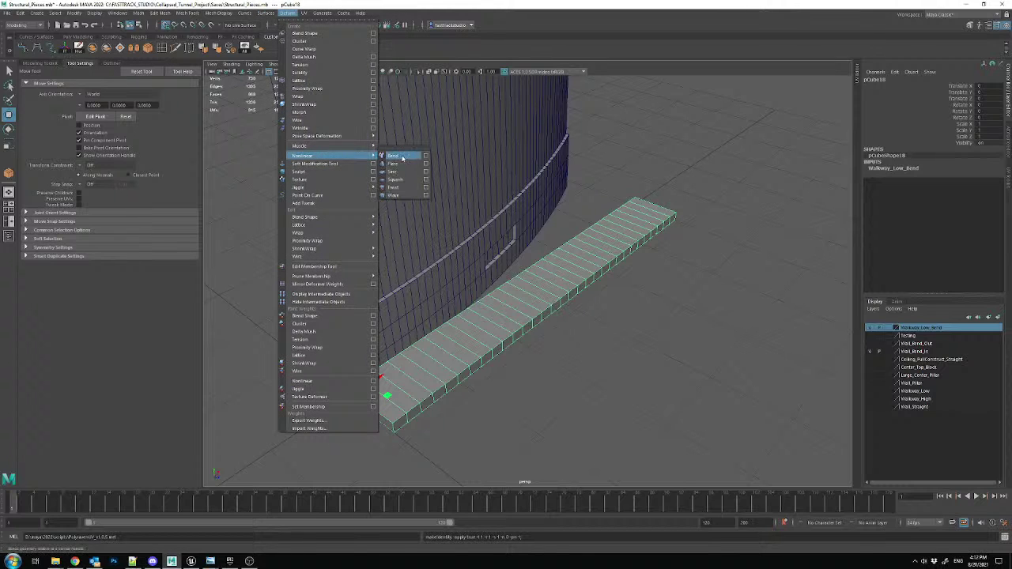
click(400, 156)
click(981, 186)
text(15)
key(Return)
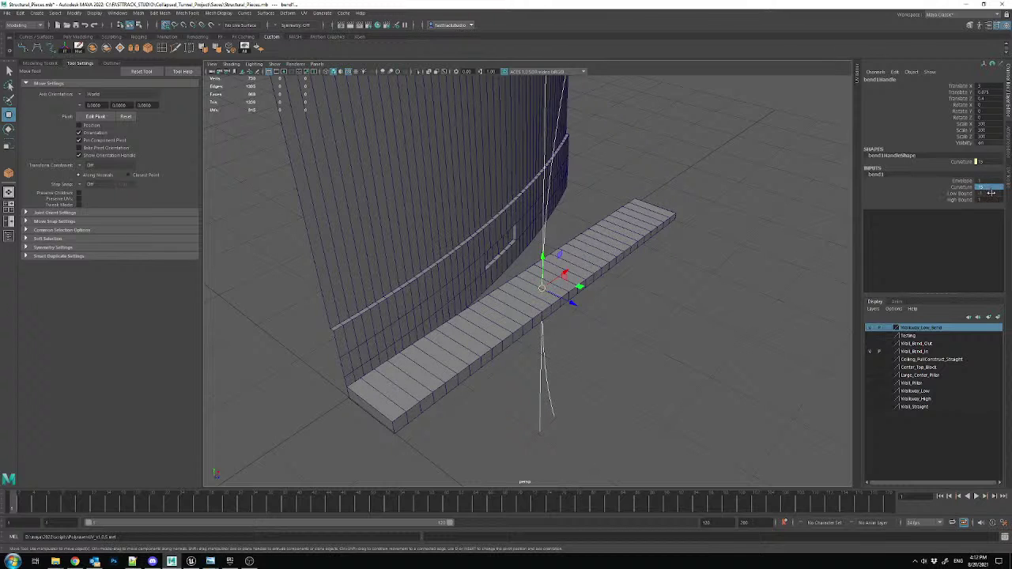
- Set the bend's high bound to 0 and its low bound to -2
click(983, 200)
text(0)
key(Return)
click(981, 193)
text(-2)
key(Return)
alt+drag(643, 280, 606, 274)
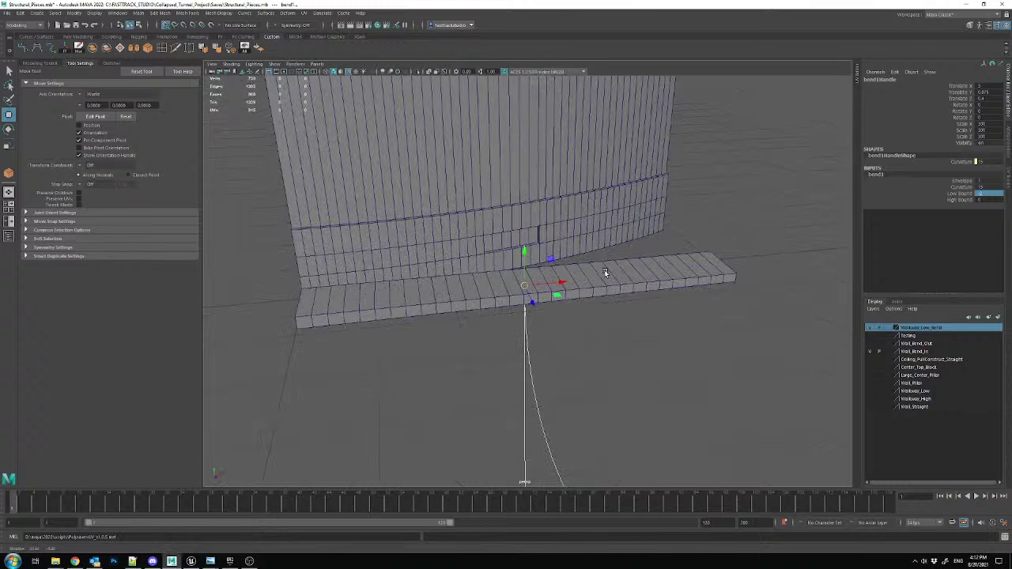
- Rotate the bend handle to run along the slab's length and snap it to the slab's starting corner at the origin
key(e)
drag(518, 257, 469, 271)
alt+drag(612, 283, 563, 308)
key(w)
drag(644, 248, 532, 292)
- Reduce the bend's curvature until the slab's far end roughly meets the end of the curved wall
click(985, 187)
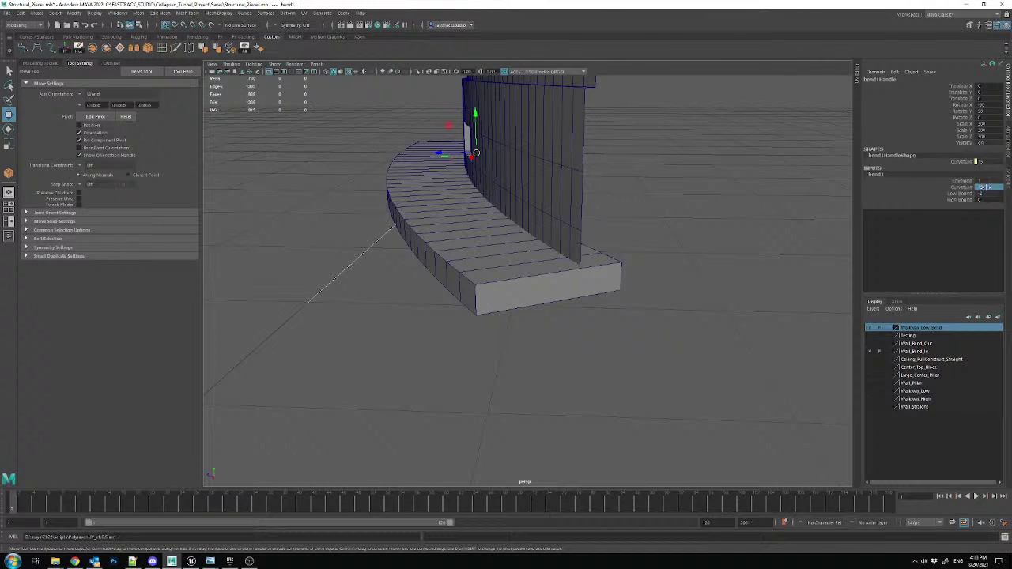
middle_drag(476, 152, 476, 153)
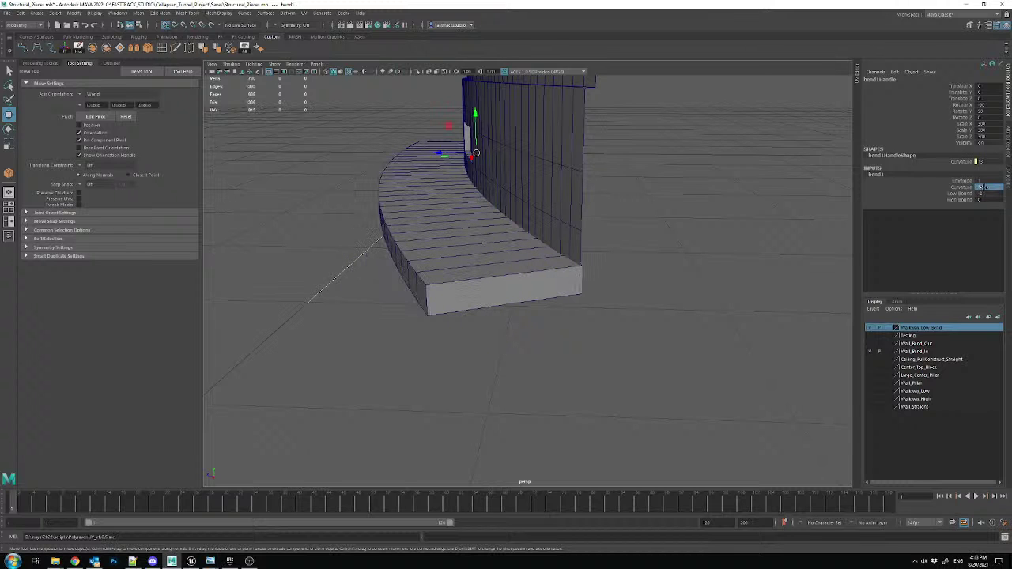
alt+drag(599, 212, 606, 264)
alt+middle_drag(606, 264, 567, 204)
alt+right_drag(546, 237, 591, 276)
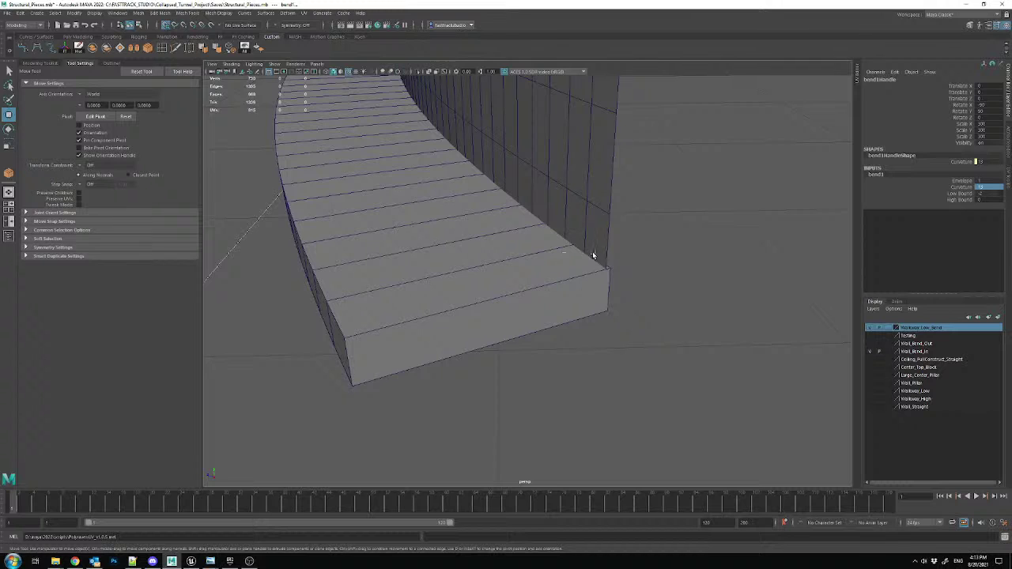
alt+drag(592, 257, 581, 251)
alt+right_drag(580, 250, 678, 248)
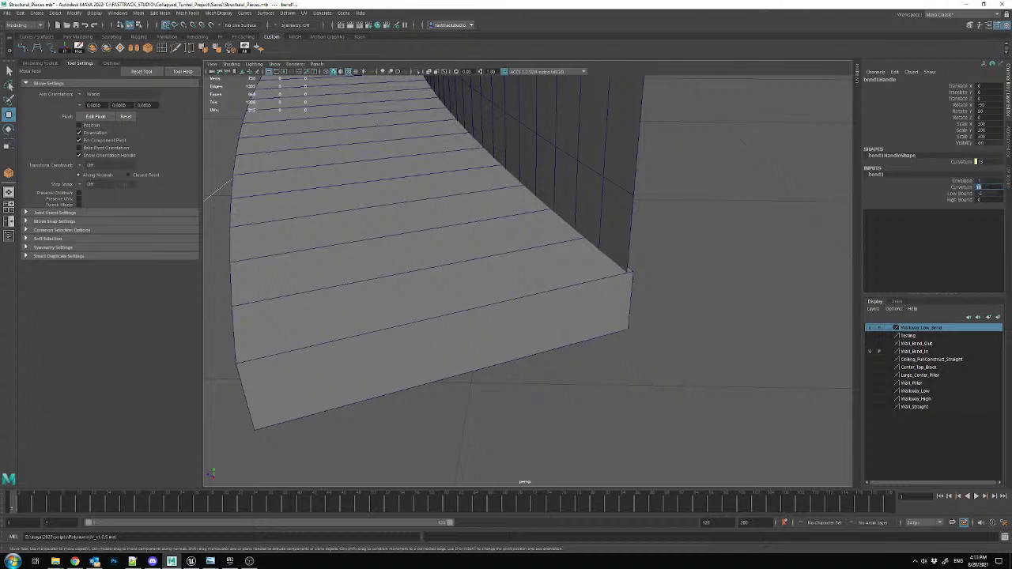
- Fine-tune the bend's curvature in decimal increments so the slab's far corner lines up with the wall's end edge
ctrl+drag(994, 194, 962, 188)
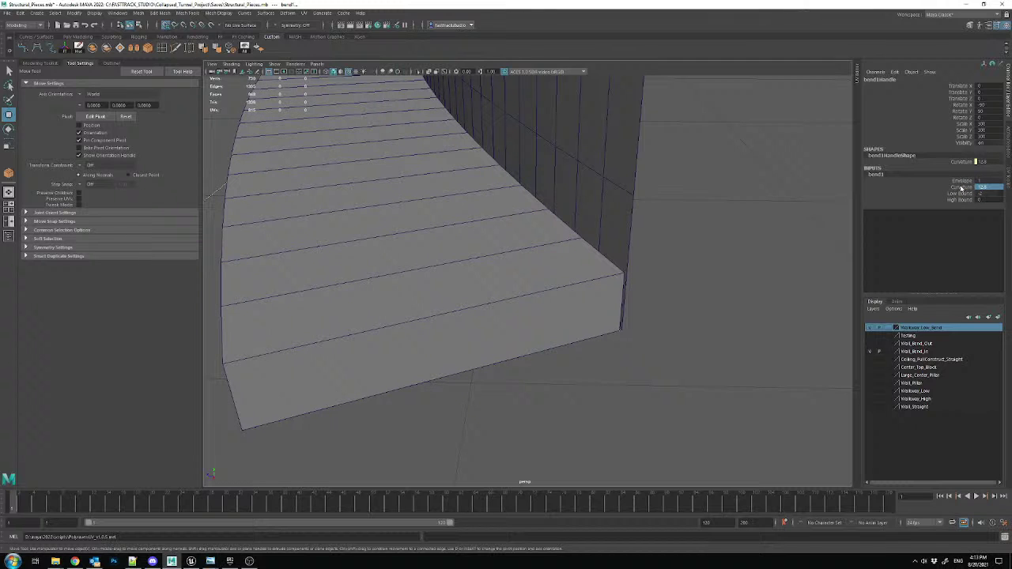
click(962, 189)
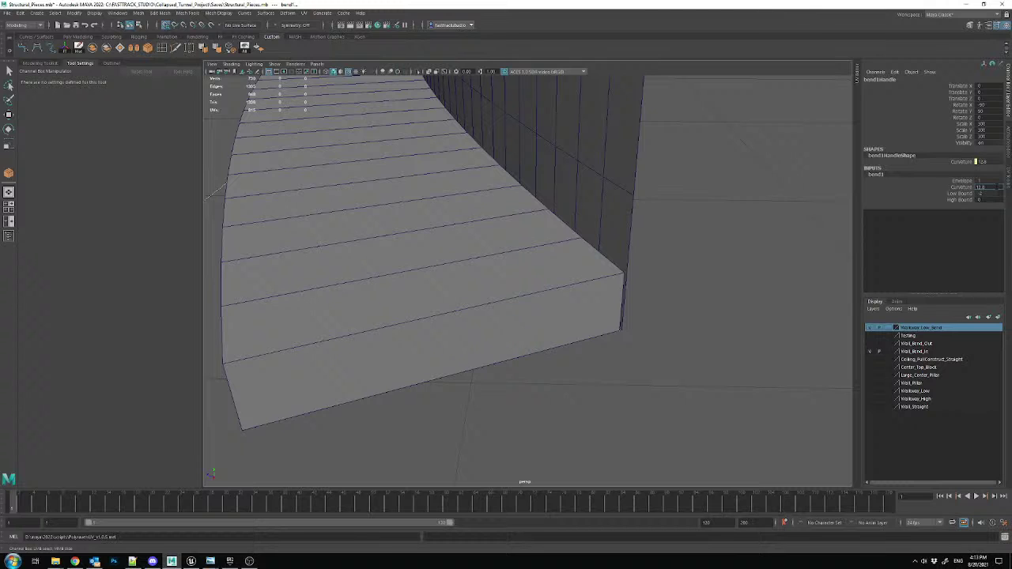
ctrl+drag(988, 187, 998, 187)
double_click(998, 187)
key(Return)
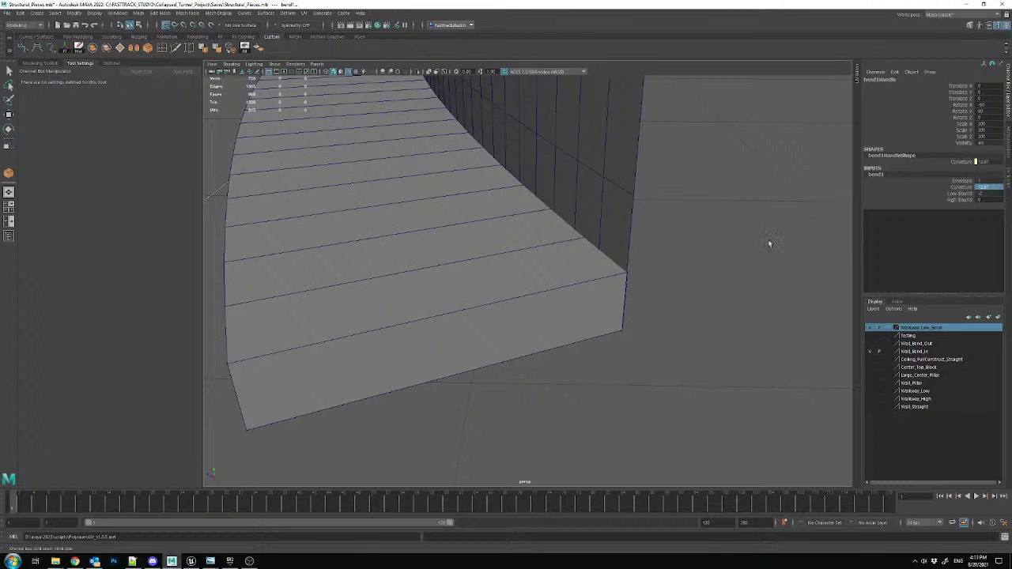
scroll(696, 274, up, 5)
scroll(673, 277, up, 3)
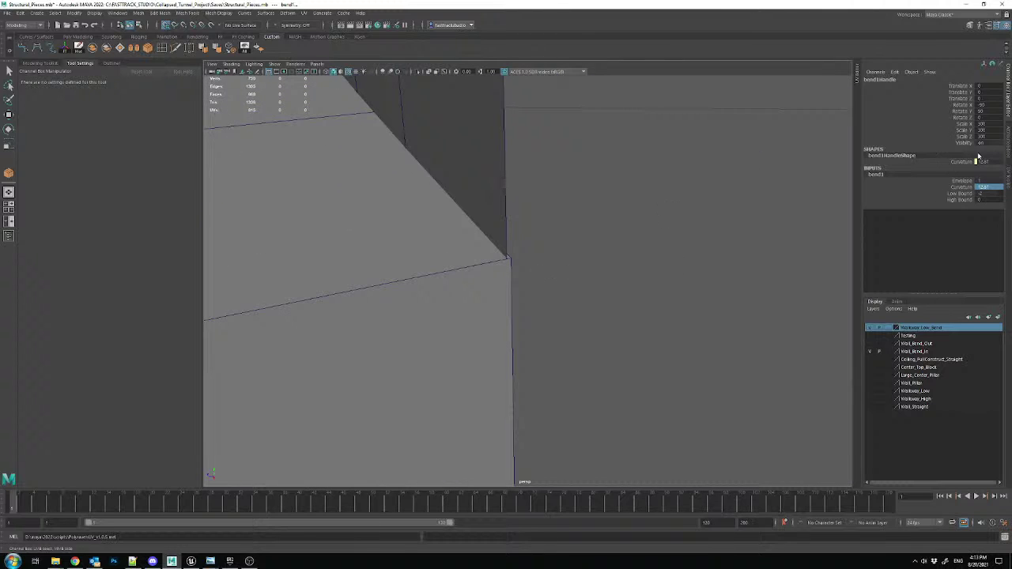
double_click(997, 187)
text(12.0)
key(Return)
middle_drag(547, 253, 544, 251)
- Select the bent slab and add it to the Walkway_Low_Bend display layer
scroll(546, 261, down, 8)
alt+drag(552, 276, 660, 286)
click(465, 287)
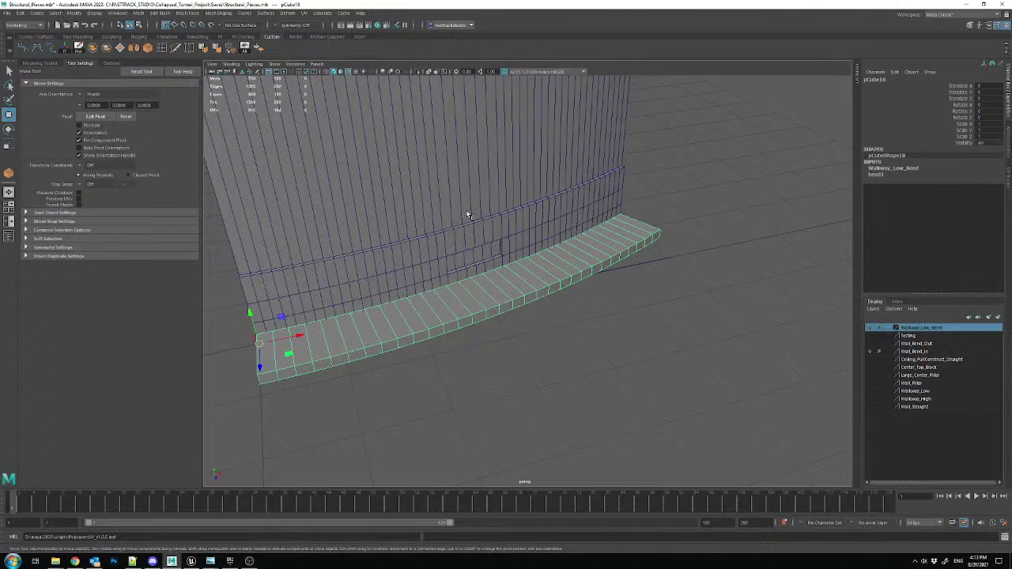
alt+drag(535, 332, 540, 307)
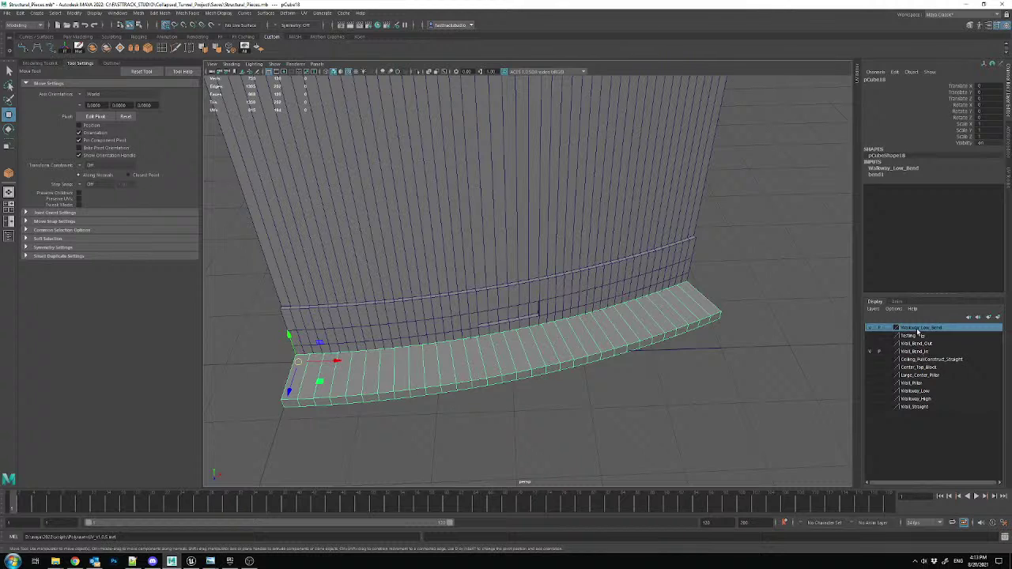
right_click(917, 335)
click(938, 349)
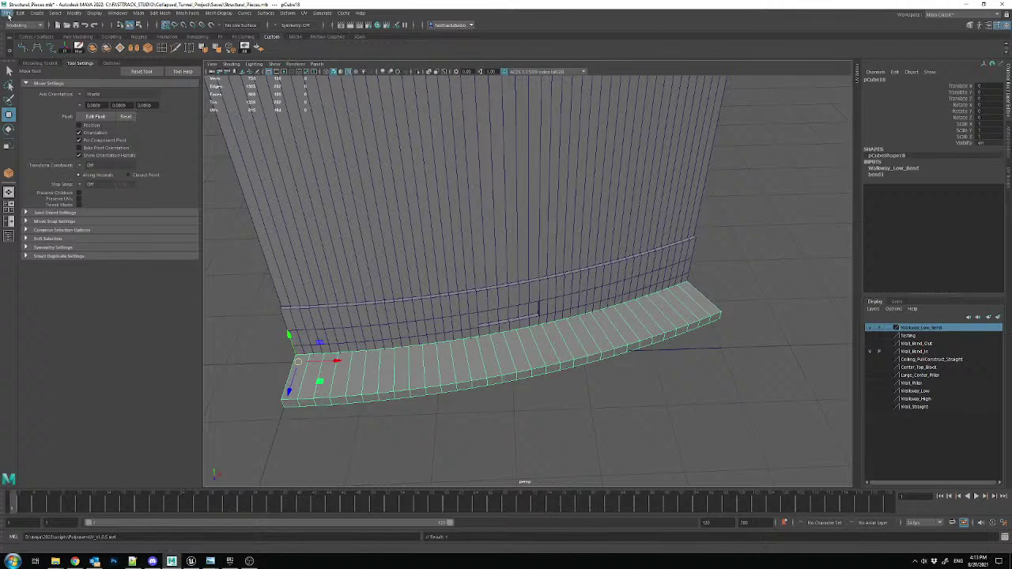
- Export the selected slab over Walkway_Bend_In.fbx, then switch to Unreal Engine and reimport the Walkway_Bend_In mesh
click(7, 13)
click(31, 122)
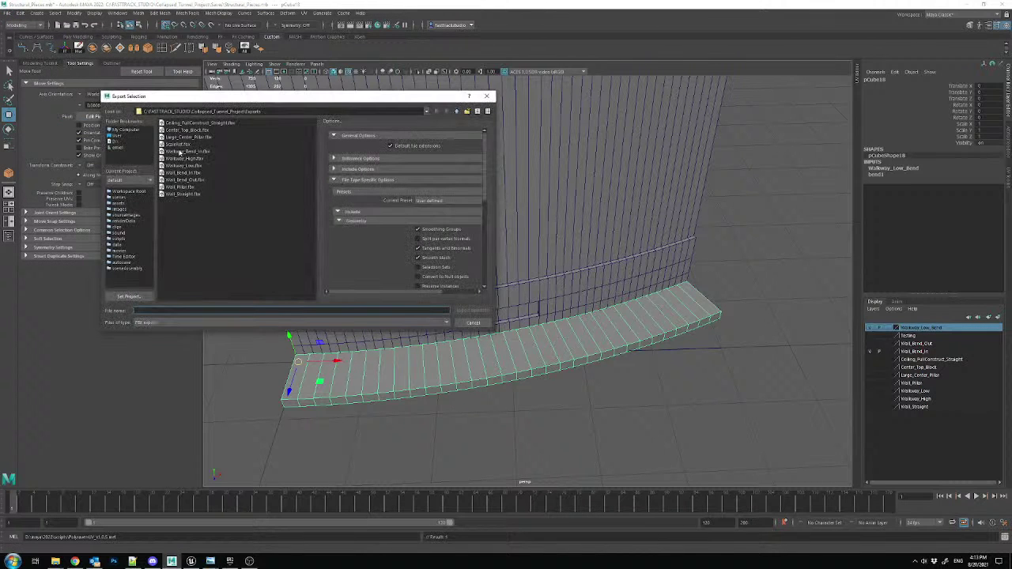
double_click(192, 165)
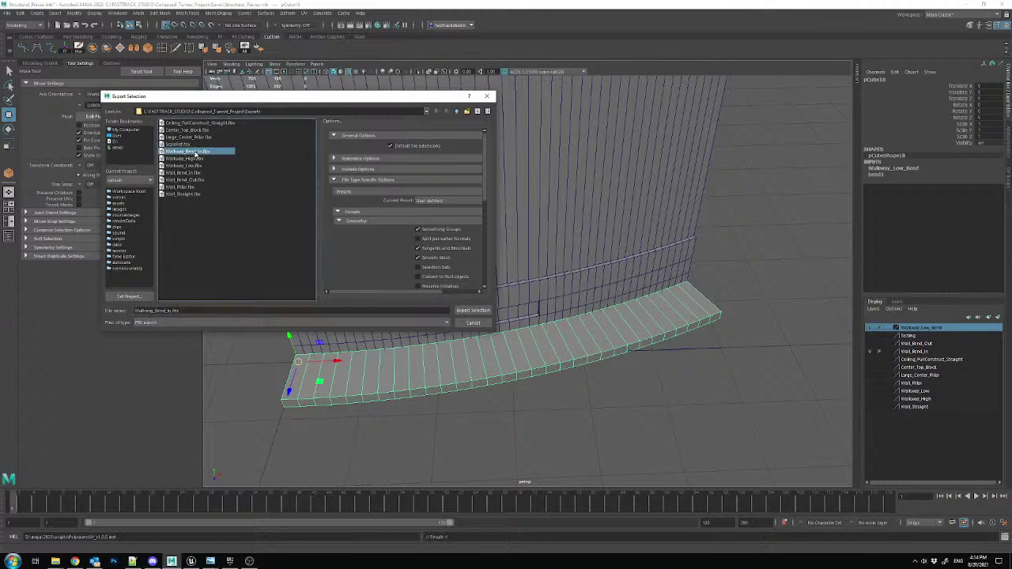
click(285, 229)
click(524, 387)
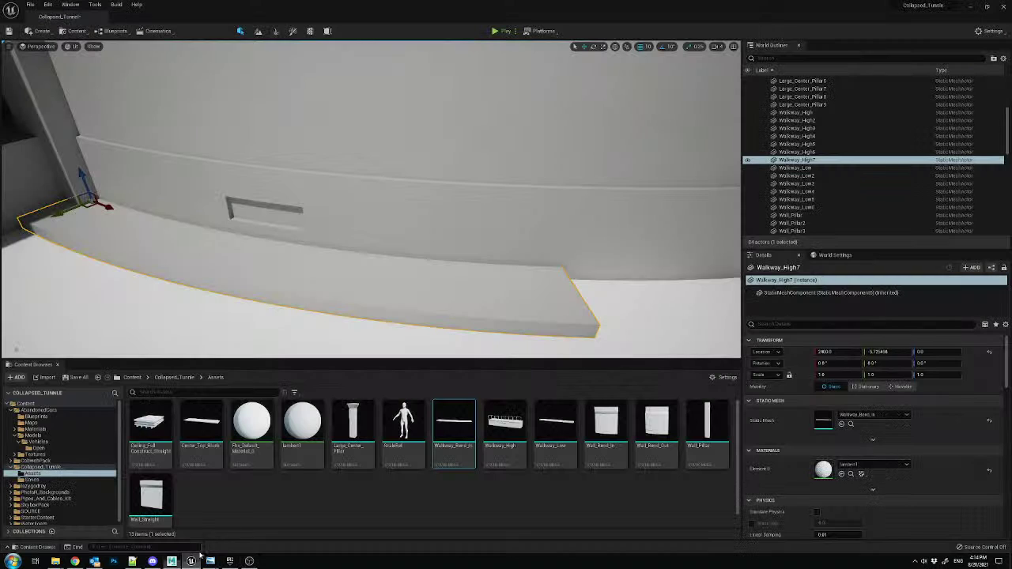
click(190, 560)
right_click(458, 431)
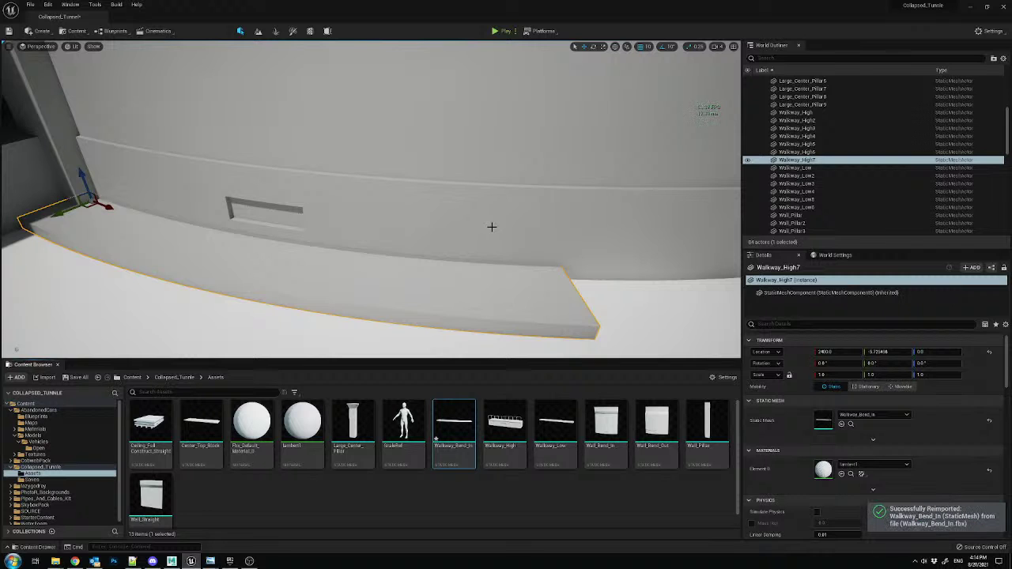
- Hide the ambulance and the hatchback near the curved walkway
right_drag(340, 205, 376, 169)
click(316, 188)
key(h)
click(237, 252)
key(h)
- Hide the Wall_Straight11 piece adjoining the start of the bend-in wall and curved walkway
click(390, 207)
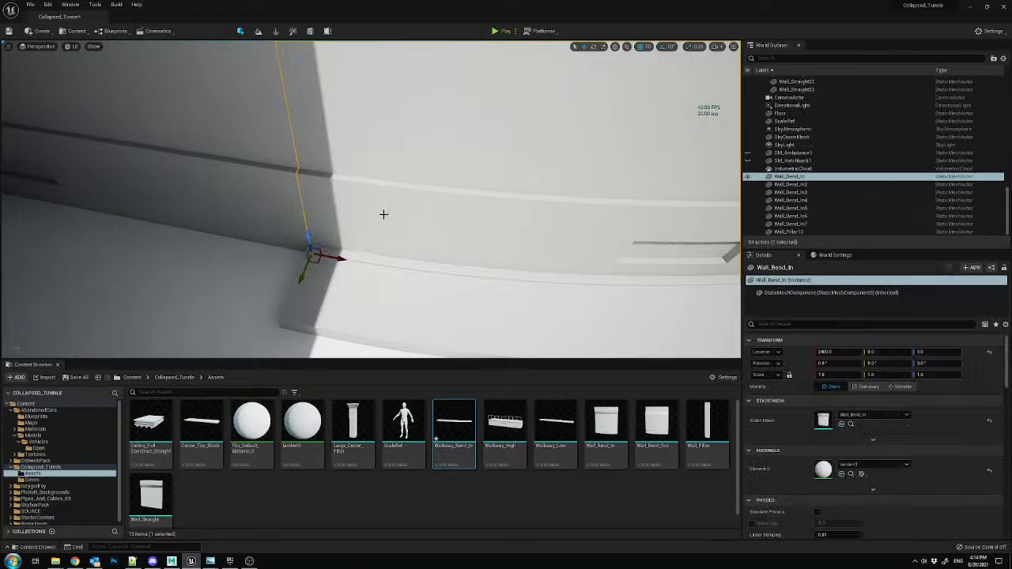
click(350, 244)
click(355, 261)
right_drag(355, 260, 352, 250)
click(305, 188)
key(h)
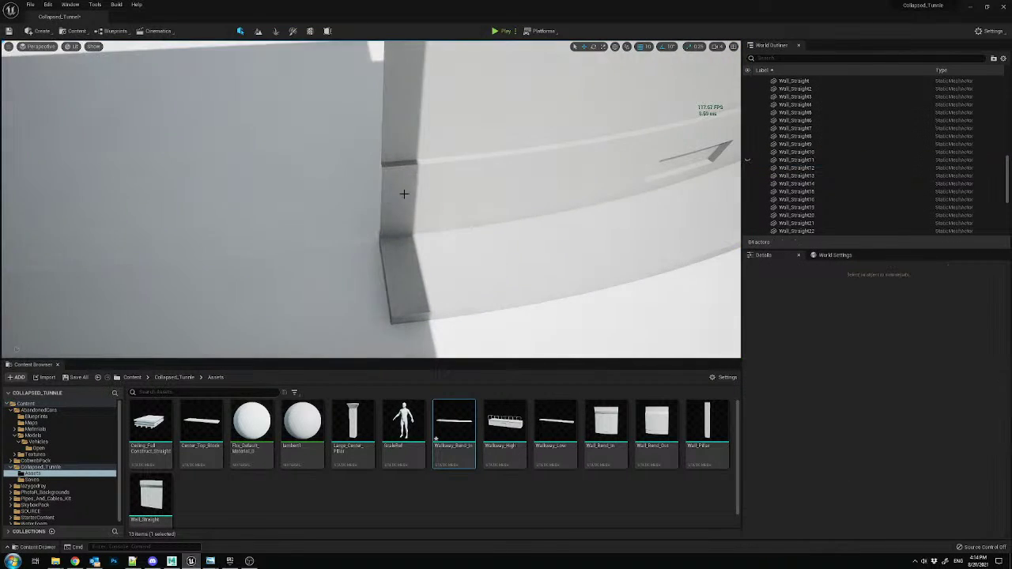
- Snap the curved walkway's starting corner to the start of the bend-in wall, at Y location 0
click(389, 200)
right_drag(389, 199, 367, 218)
click(367, 217)
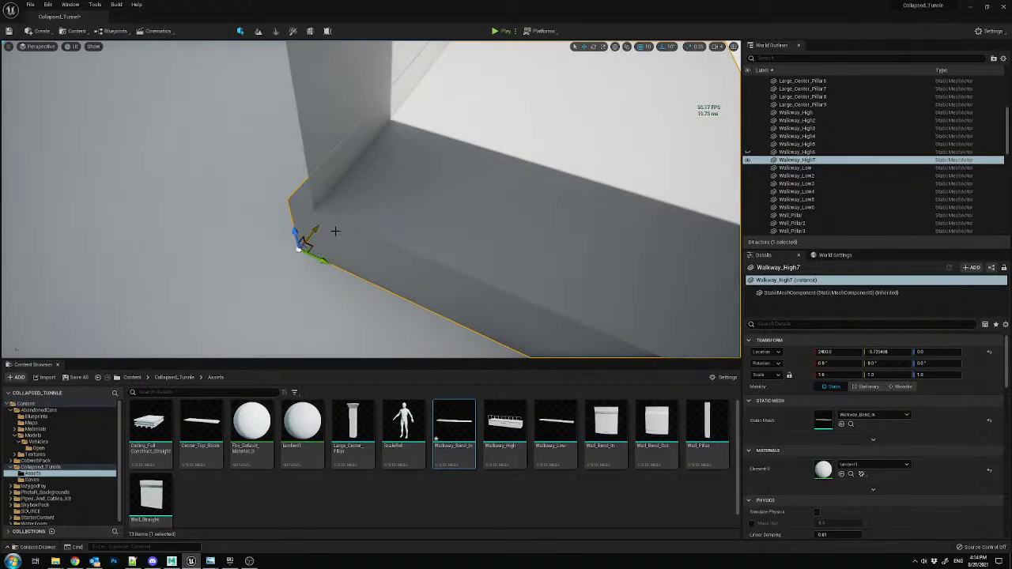
mouse_move(449, 236)
right_down()
mouse_move(474, 236)
mouse_move(450, 236)
right_up()
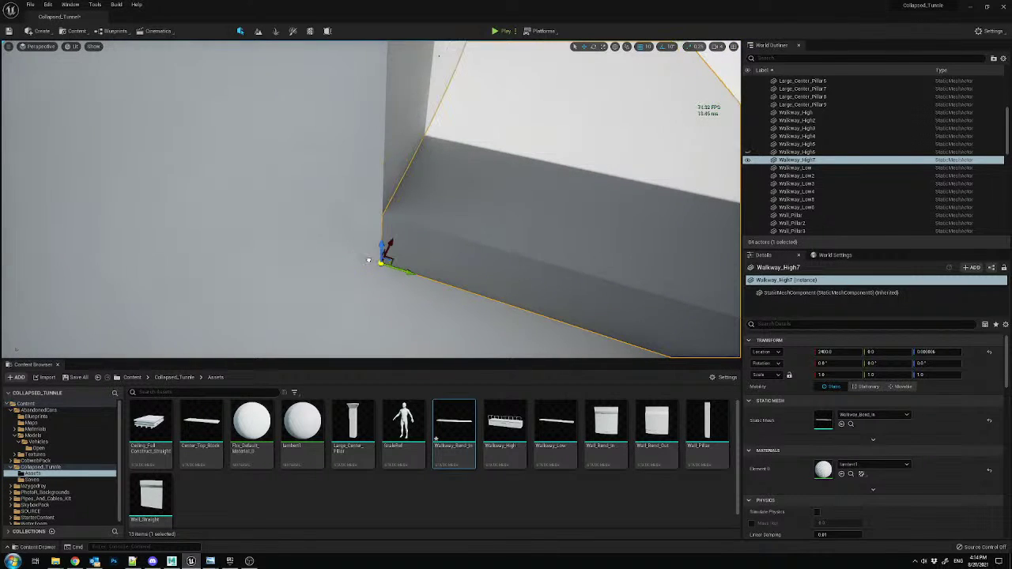
right_drag(453, 258, 512, 250)
- Hide the hatchback car standing in the tunnel
right_drag(388, 226, 388, 225)
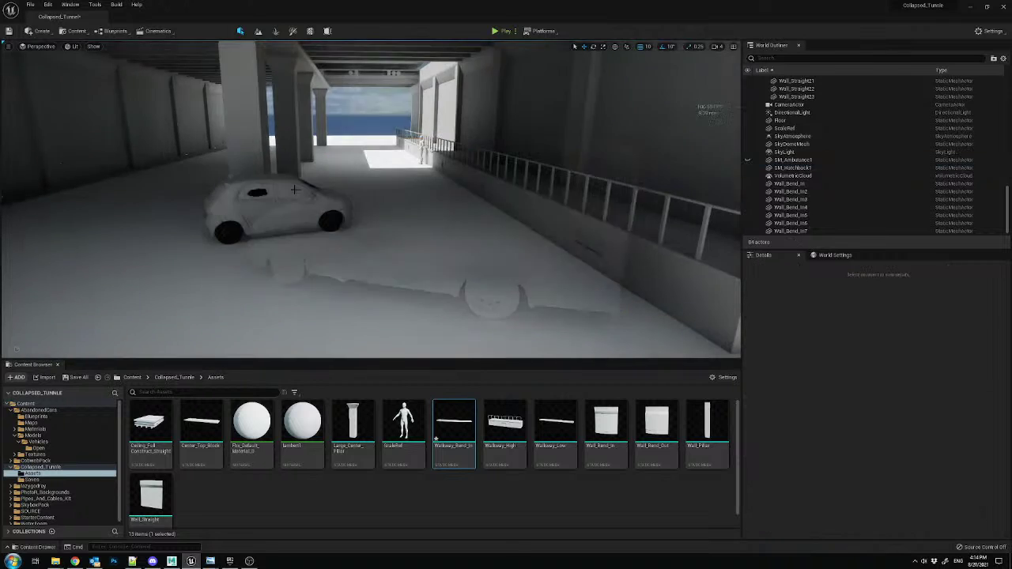
click(294, 190)
key(h)
- Duplicate the curved walkway and move the copy along the wall toward the first walkway's far end
right_drag(343, 210, 343, 210)
click(316, 293)
right_drag(317, 294, 317, 294)
alt+drag(130, 171, 130, 171)
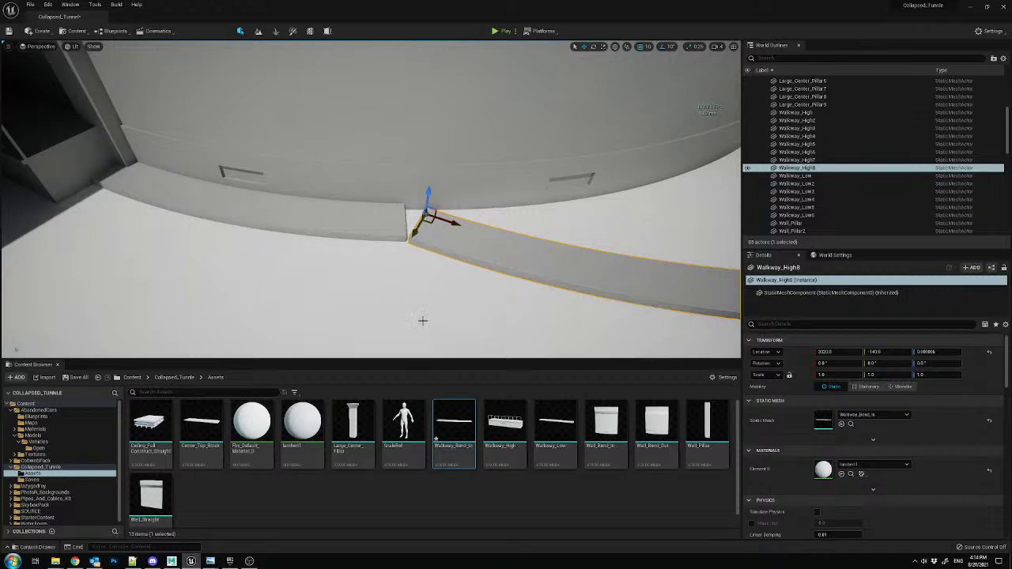
- Hide the floor and snap the duplicated walkway's starting corner to the far end of the first curved walkway
click(407, 277)
key(h)
click(419, 182)
right_drag(431, 234, 431, 234)
click(431, 234)
right_drag(501, 244, 512, 272)
right_drag(433, 190, 417, 191)
drag(430, 197, 558, 201)
- Set the duplicated walkway's Z rotation to -25 degrees
right_drag(470, 187, 602, 206)
key(e)
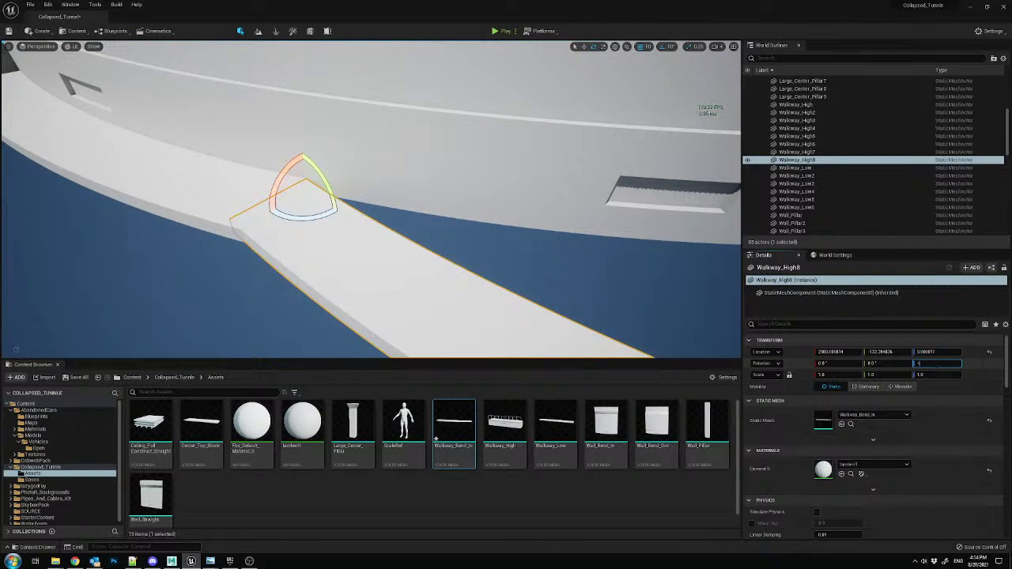
text(-25)
key(Return)
- Duplicate the rotated walkway and move the new copy to its far end along the curved wall
right_drag(322, 274, 142, 156)
alt+drag(154, 140, 375, 231)
right_drag(374, 231, 478, 233)
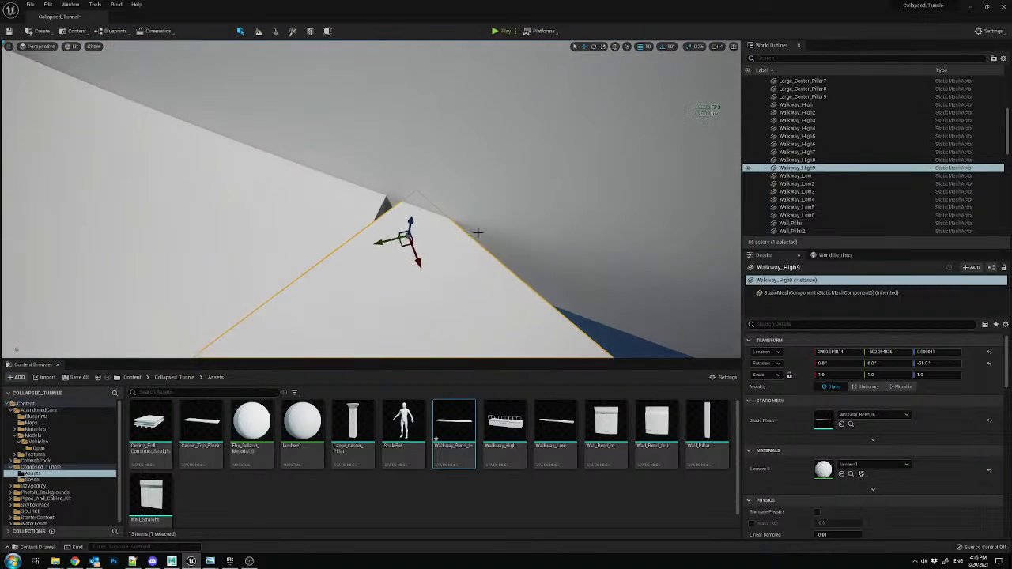
- Align the selected curved walkway piece with the end of the previous segment and set its Z rotation to -50°
drag(407, 236, 384, 238)
right_drag(383, 238, 401, 225)
key(e)
mouse_move(367, 176)
mouse_down()
mouse_move(358, 182)
mouse_move(378, 170)
mouse_up()
key(ctrl+z)
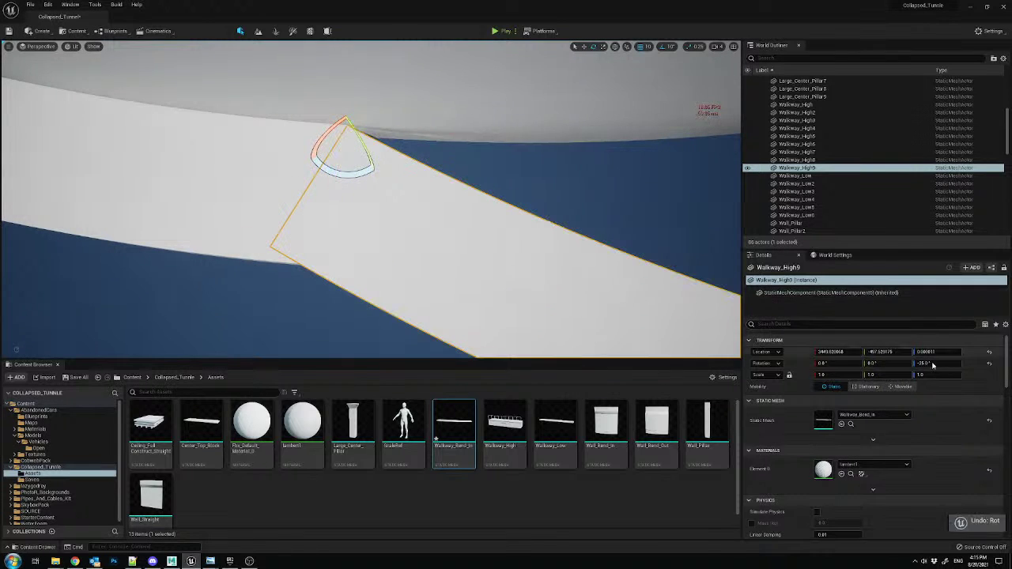
key(Return)
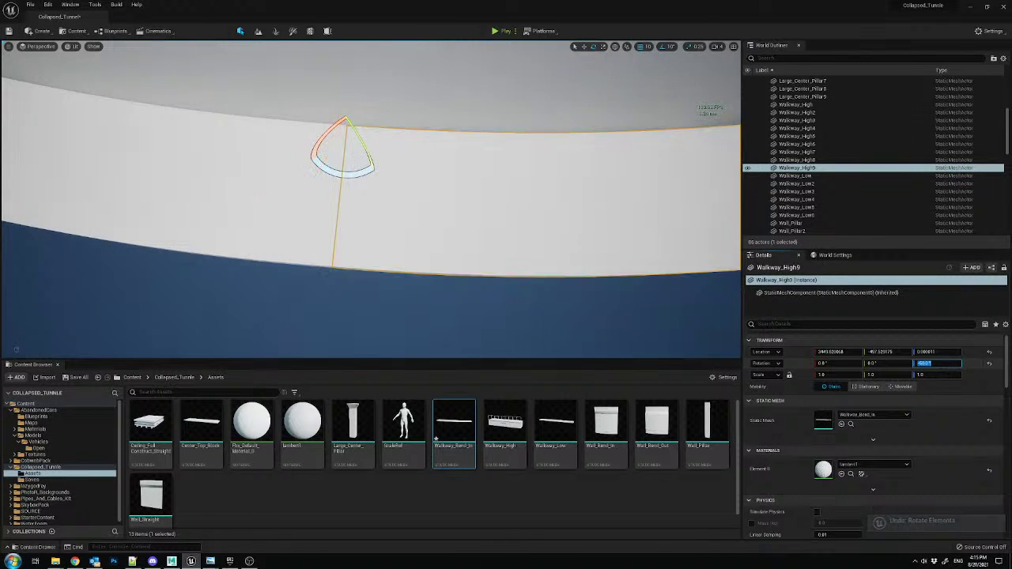
- Duplicate the rotated curved walkway piece and move the copy to the free end of the bend
mouse_move(475, 237)
right_down()
mouse_move(507, 244)
mouse_move(474, 225)
right_up()
right_drag(531, 200, 546, 221)
key(w)
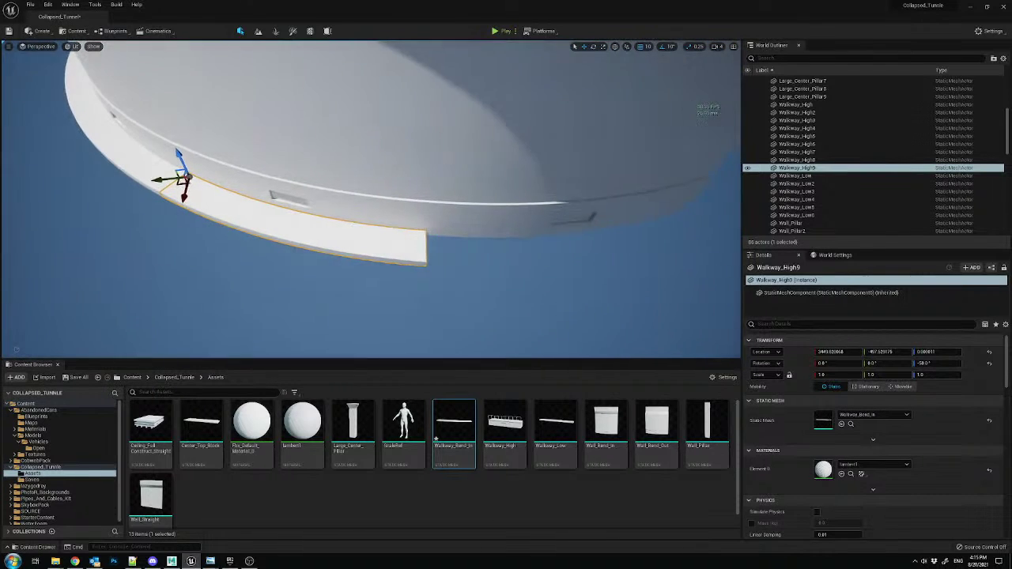
drag(190, 179, 436, 230)
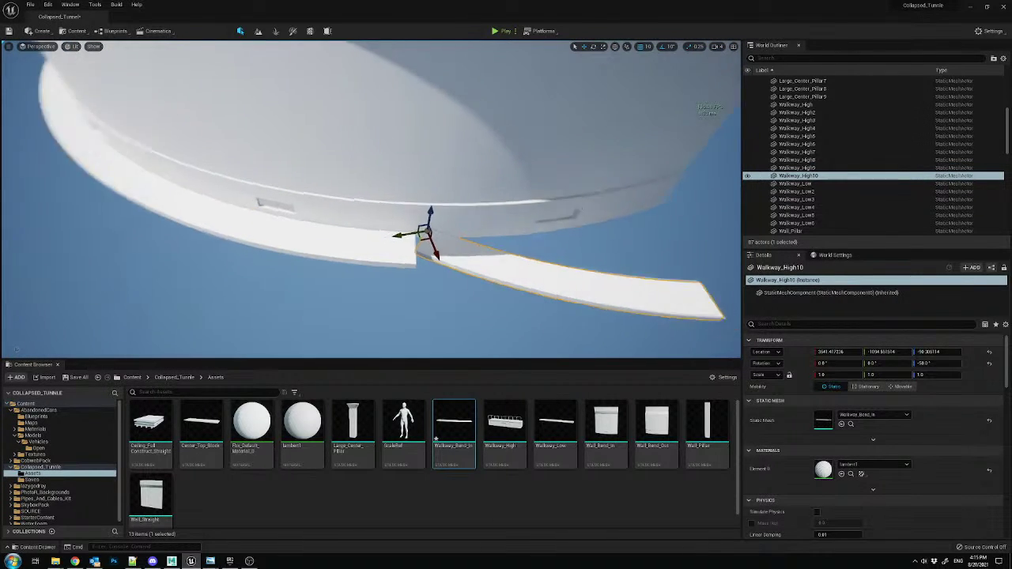
key(ctrl+z)
drag(164, 202, 370, 229)
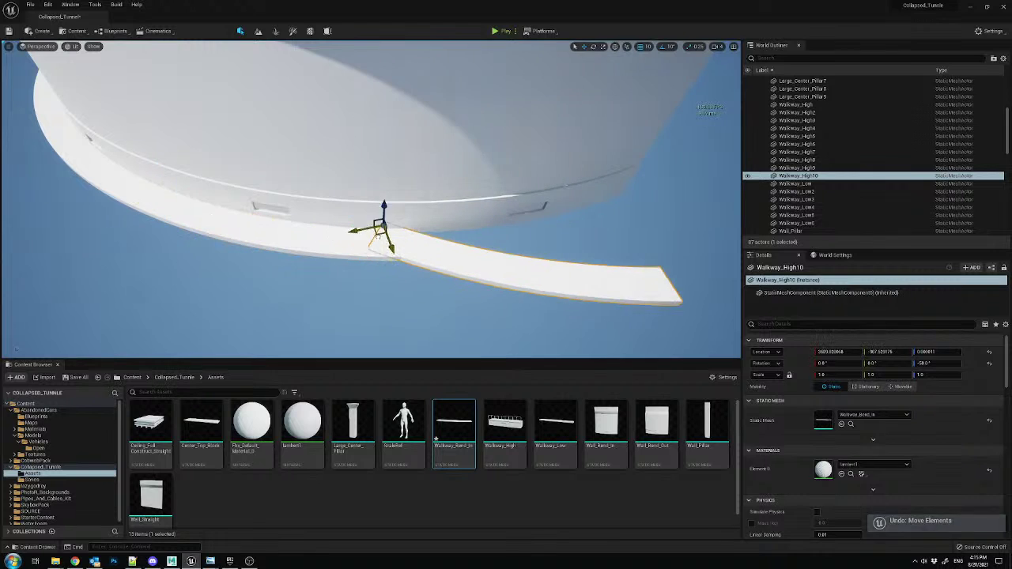
- Line up the copied walkway's corner with the preceding segment and set its Z rotation to -75°
key(w)
right_drag(411, 253, 431, 284)
key(d)
right_drag(386, 242, 332, 245)
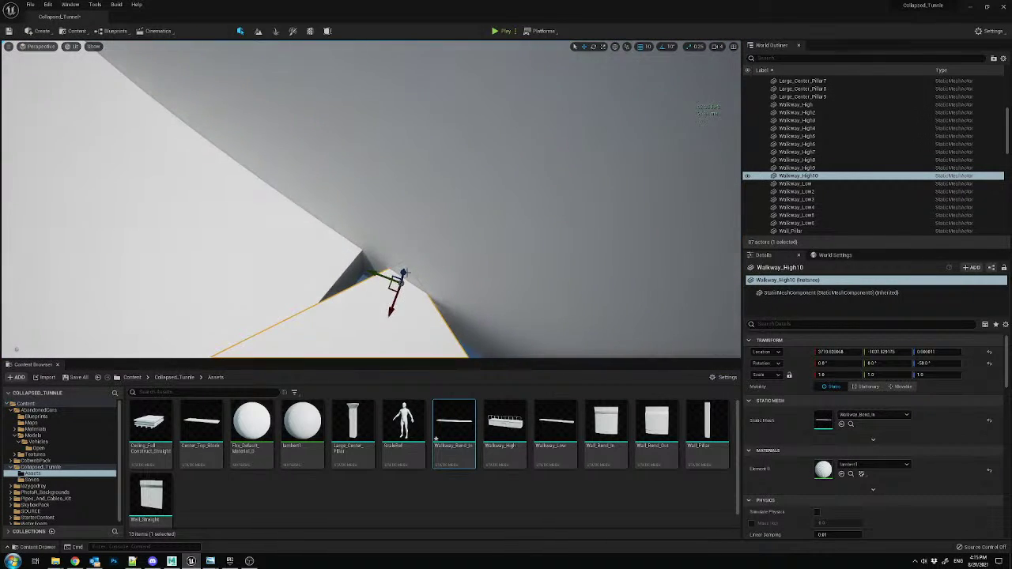
right_drag(368, 278, 336, 277)
key(s)
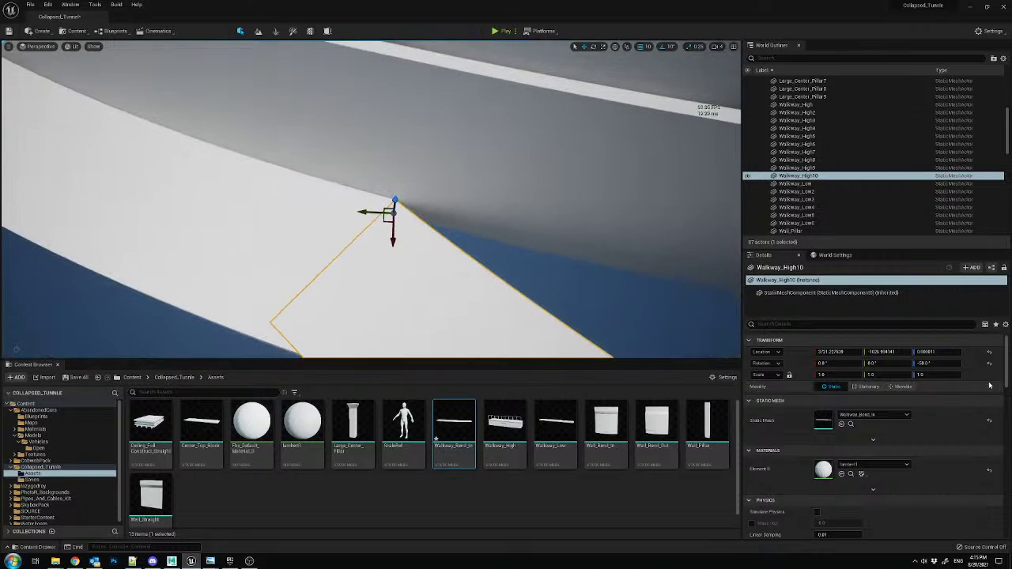
text(-7)
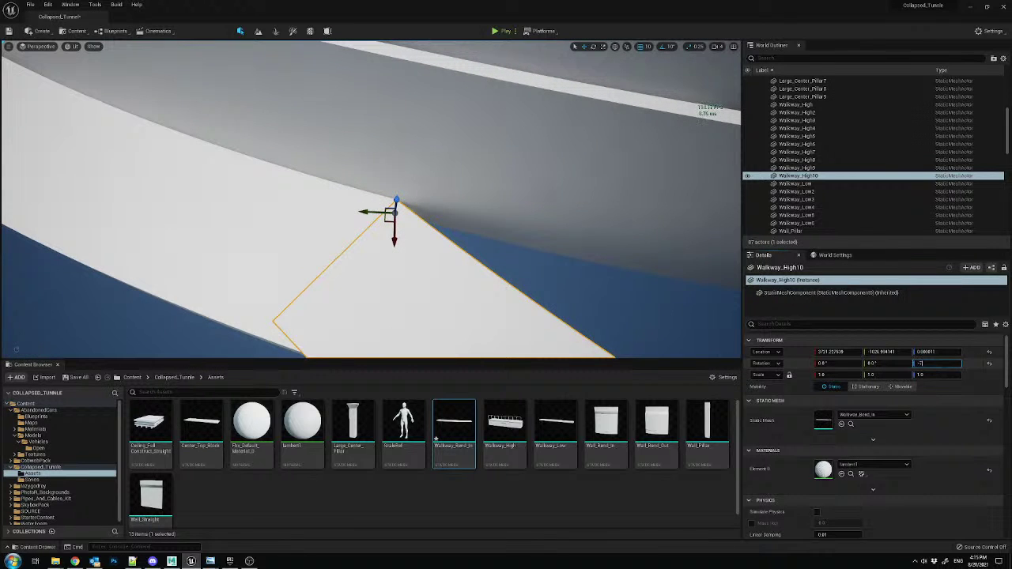
text(5)
key(Return)
- Duplicate the unrotated curved walkway at the start of the bend and move the copy across to the opposite wall
right_drag(379, 237, 313, 237)
key(s)
key(w)
mouse_move(490, 190)
right_down()
mouse_move(431, 154)
mouse_move(459, 151)
mouse_move(478, 182)
right_up()
key(s)
key(w)
click(377, 225)
right_drag(377, 225, 507, 205)
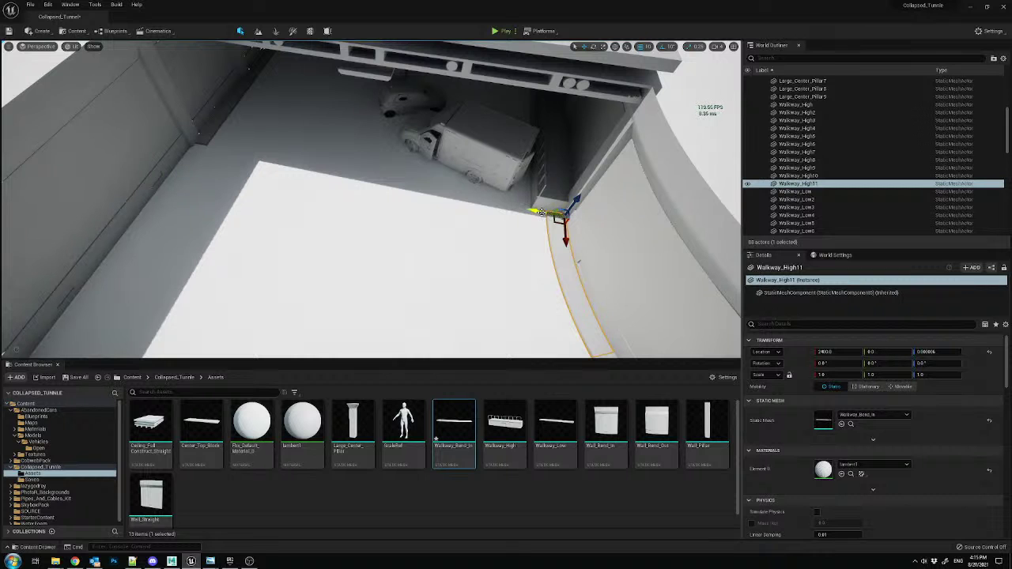
mouse_move(324, 122)
right_down()
mouse_move(265, 115)
mouse_move(333, 154)
mouse_move(324, 122)
right_up()
key(s)
drag(519, 209, 145, 240)
- Extend the straight low walkway along the opposite wall with three duplicated segments laid end to end toward the bend
right_drag(146, 241, 131, 155)
key(w)
click(471, 212)
right_drag(470, 212, 223, 214)
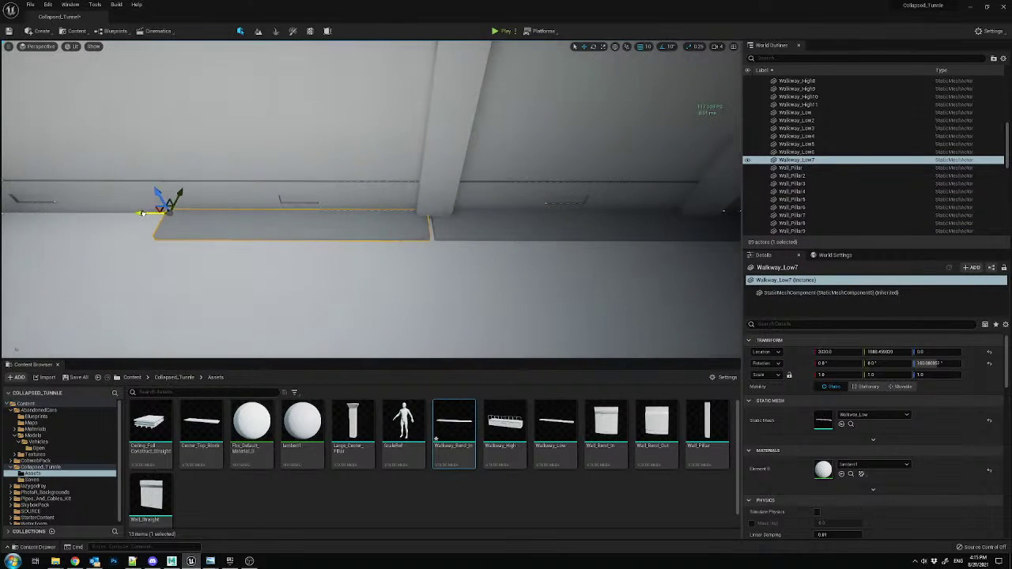
right_drag(147, 212, 321, 233)
key(ctrl+d)
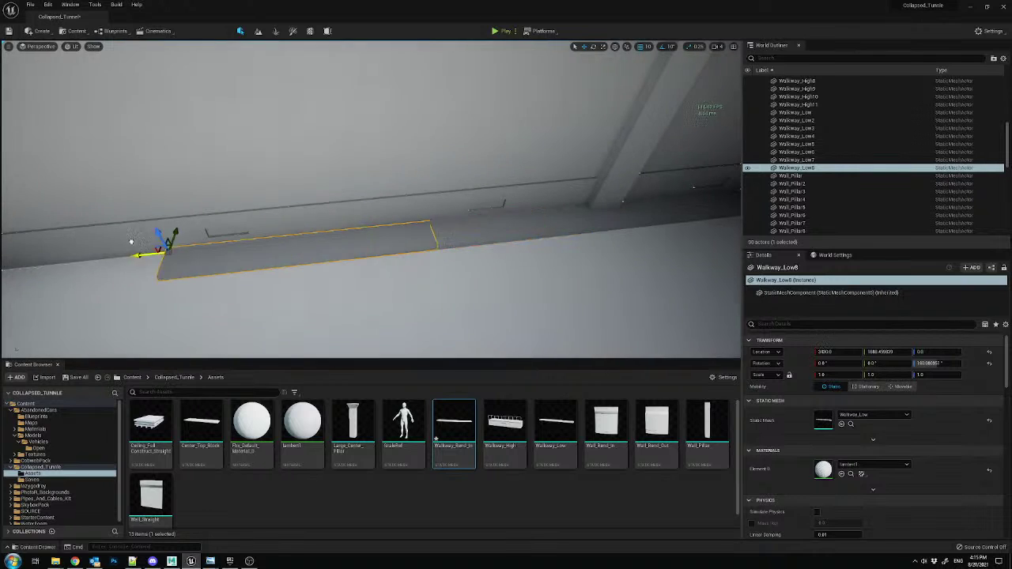
right_drag(47, 248, 232, 234)
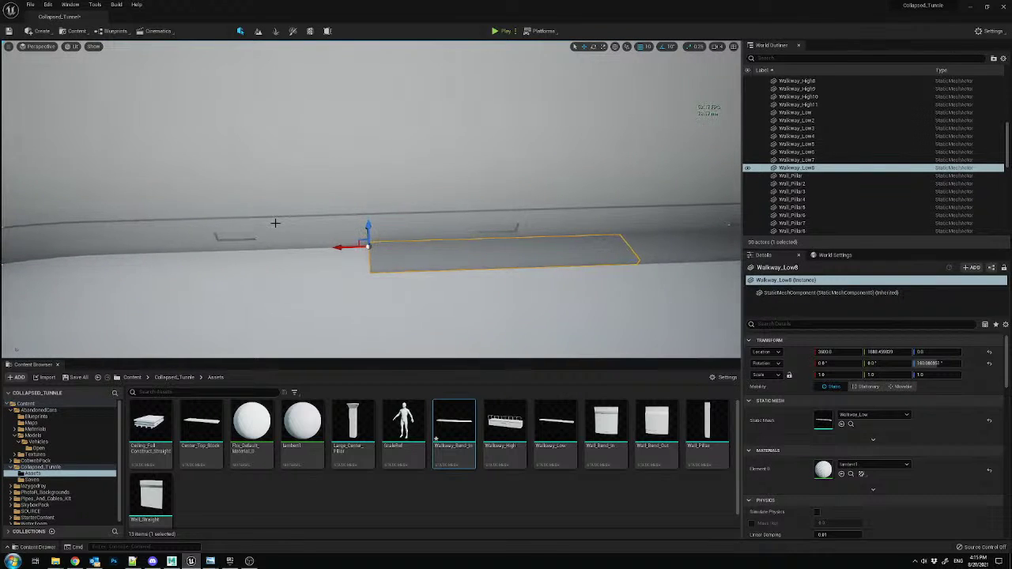
key(XF86AudioLowerVolume)
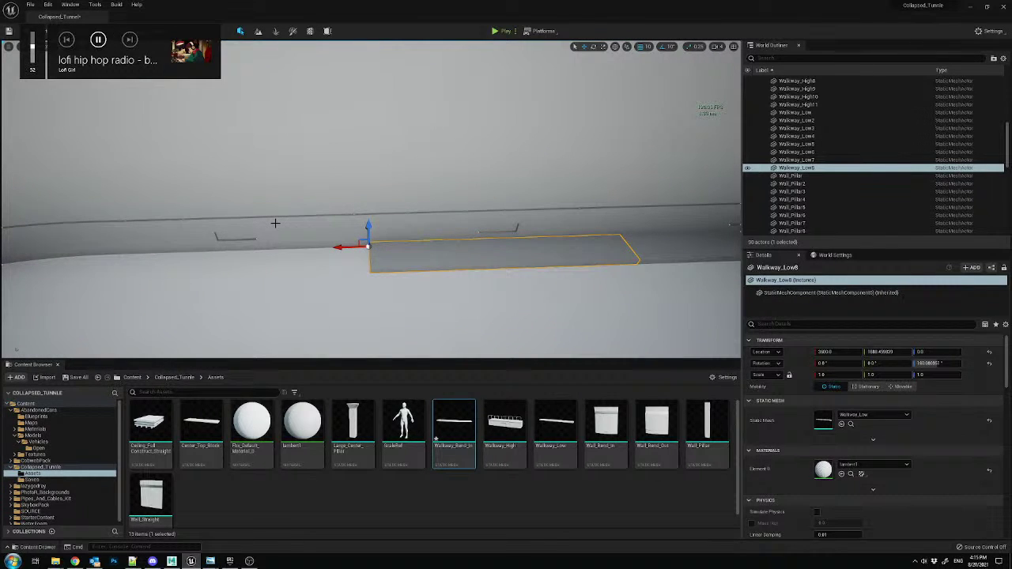
right_drag(494, 247, 435, 240)
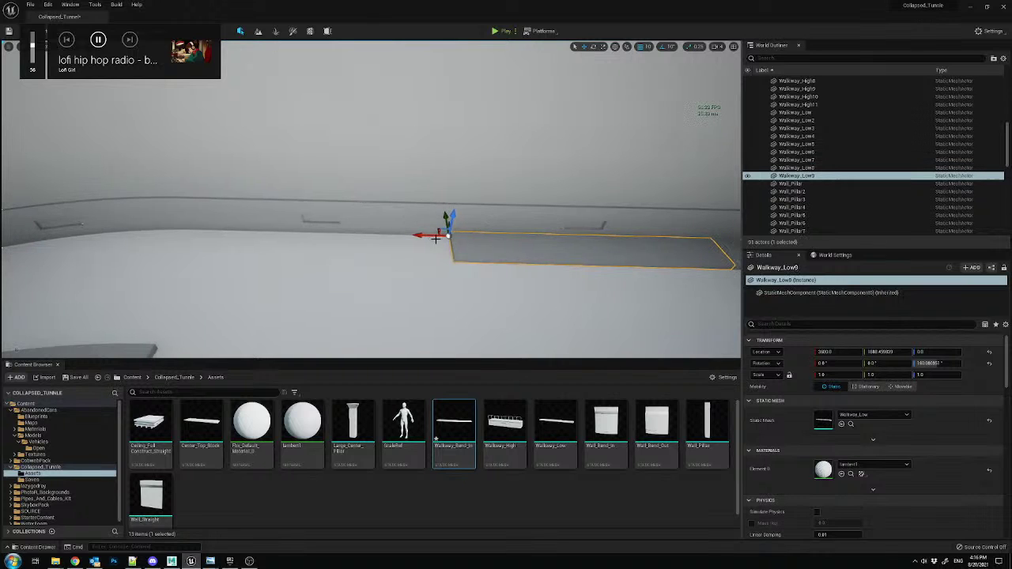
right_drag(443, 277, 439, 196)
- Place the copied curved walkway at the end of the straight low walkway, where the outer bend begins
click(429, 276)
right_drag(502, 186, 481, 185)
right_drag(308, 319, 308, 319)
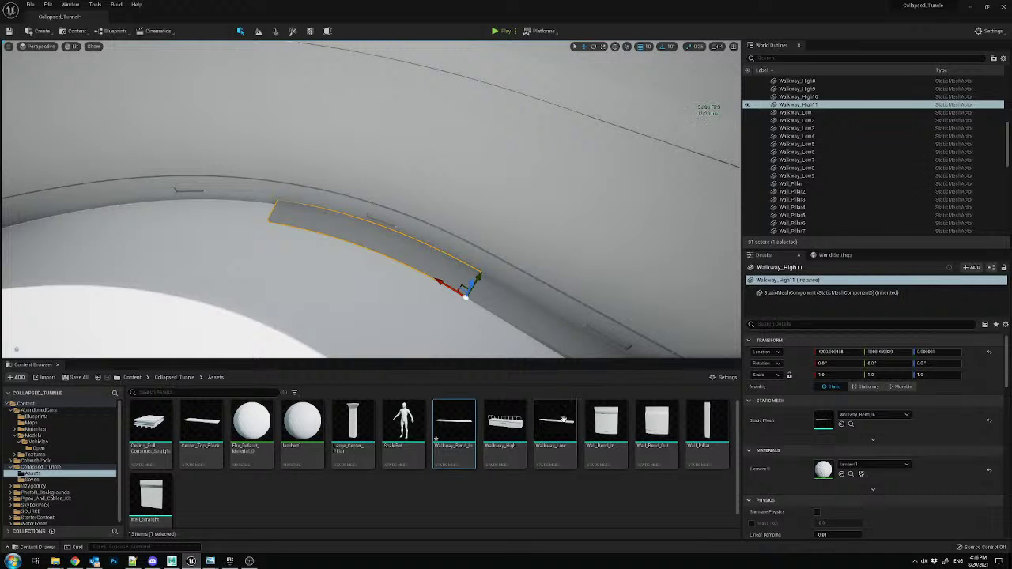
- Reimport the Wall_Bend_Out mesh and select an outer bend wall in the level to inspect its seam
right_click(666, 414)
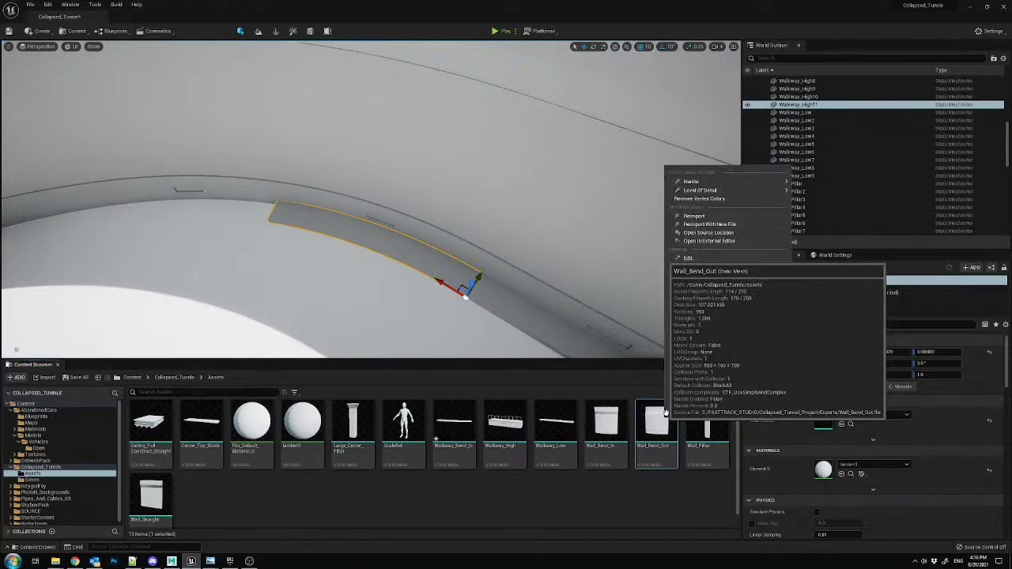
click(692, 222)
right_drag(425, 231, 470, 200)
click(499, 193)
click(355, 214)
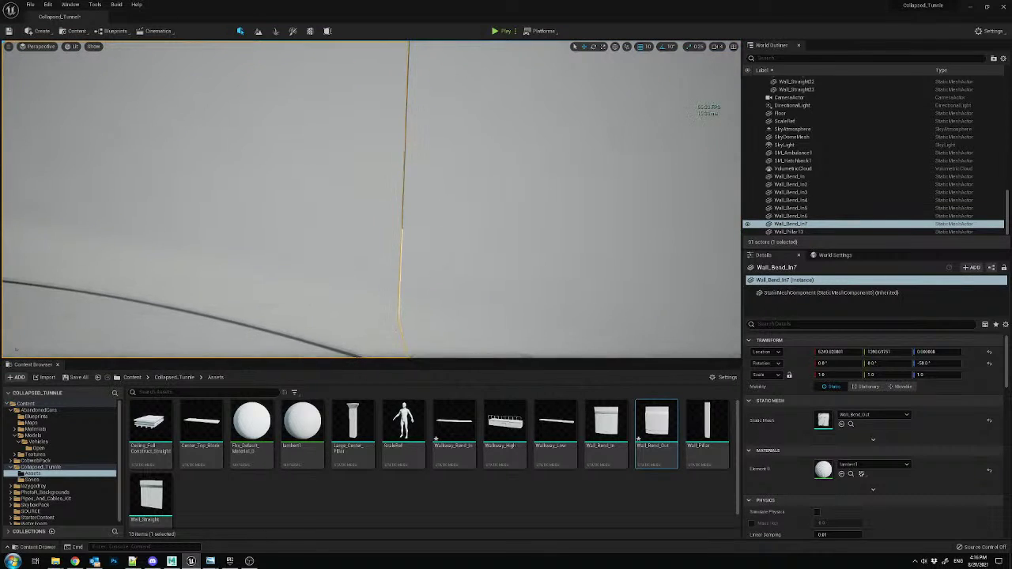
- Switch to Maya, hide the Walkway_Low_Bend layer, show the Wall_Bend_Out layer and select its wall mesh
click(171, 561)
click(807, 326)
alt+drag(808, 327, 723, 301)
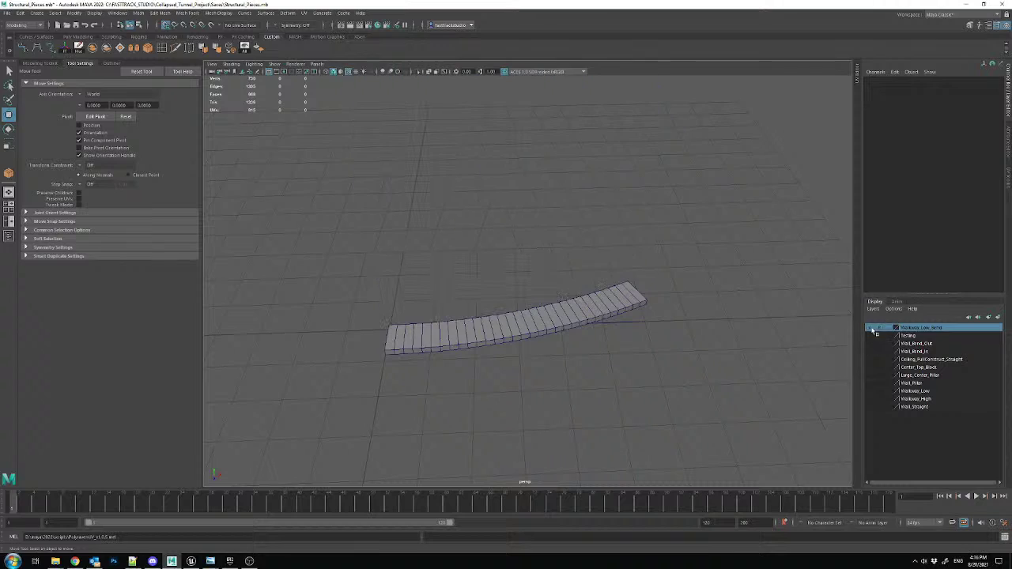
click(871, 328)
click(872, 344)
click(387, 340)
alt+drag(386, 340, 653, 323)
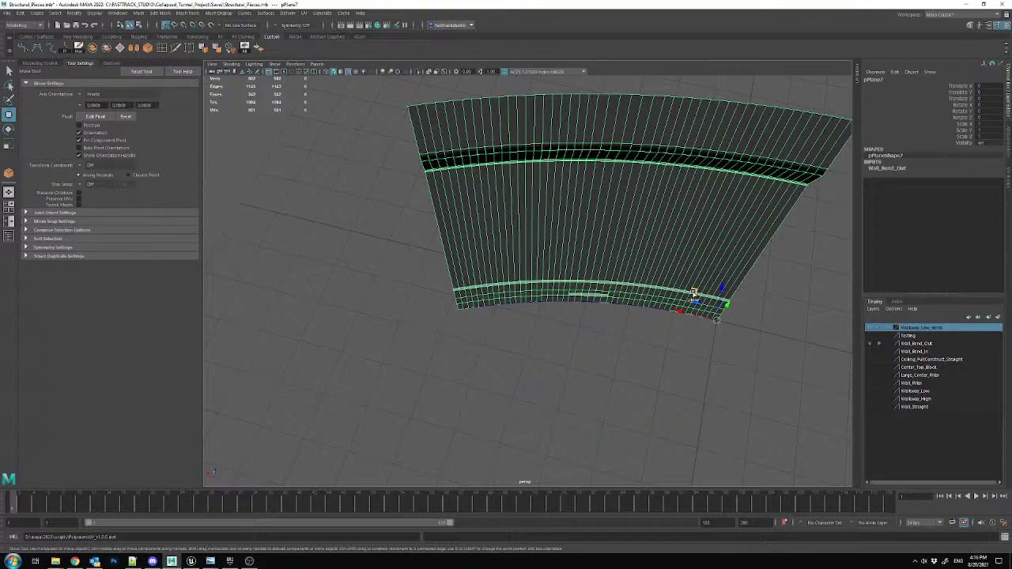
- Duplicate the outer bend wall, snap the copy to the original's end corner and rotate it 25° around Y
key(ctrl+d)
drag(694, 293, 431, 307)
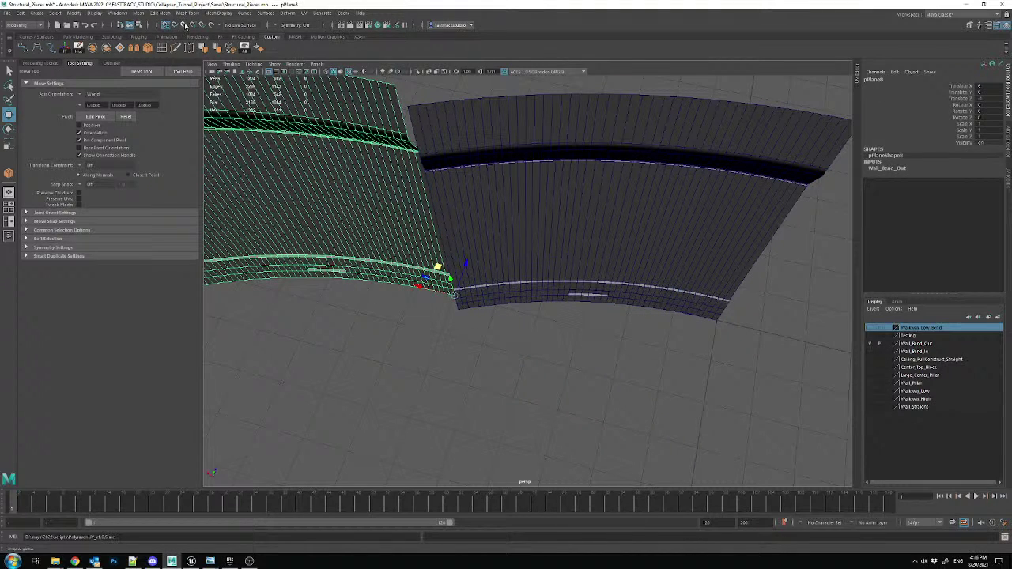
drag(455, 295, 888, 177)
key(e)
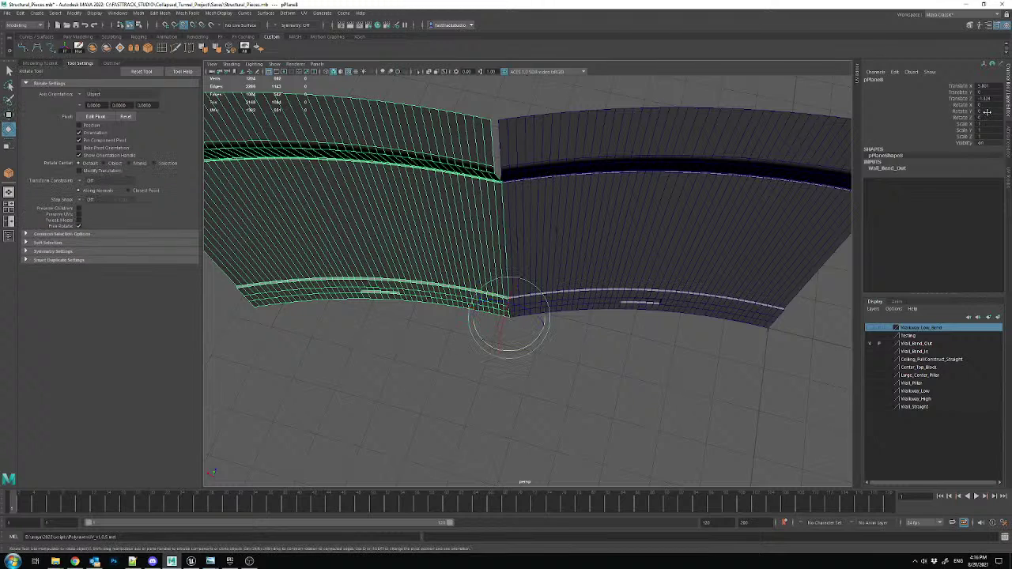
drag(518, 352, 530, 350)
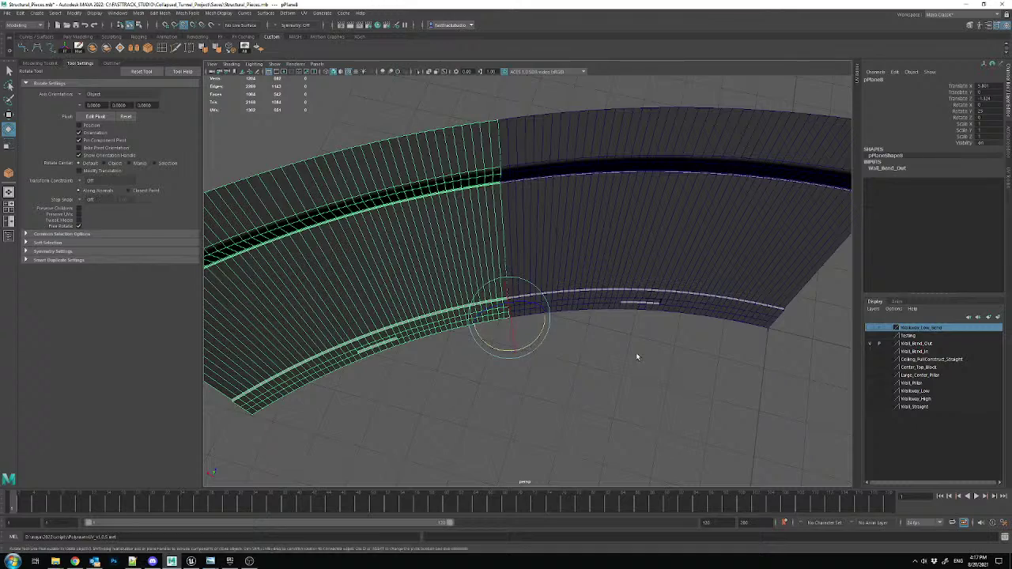
- Align the top seam vertex of the original outer bend wall with the matching corner of the duplicate
click(638, 356)
scroll(584, 318, down, 3)
alt+drag(584, 319, 585, 306)
click(551, 144)
scroll(500, 125, up, 3)
alt+middle_drag(510, 125, 527, 249)
right_drag(526, 250, 502, 196)
drag(521, 218, 521, 219)
key(f)
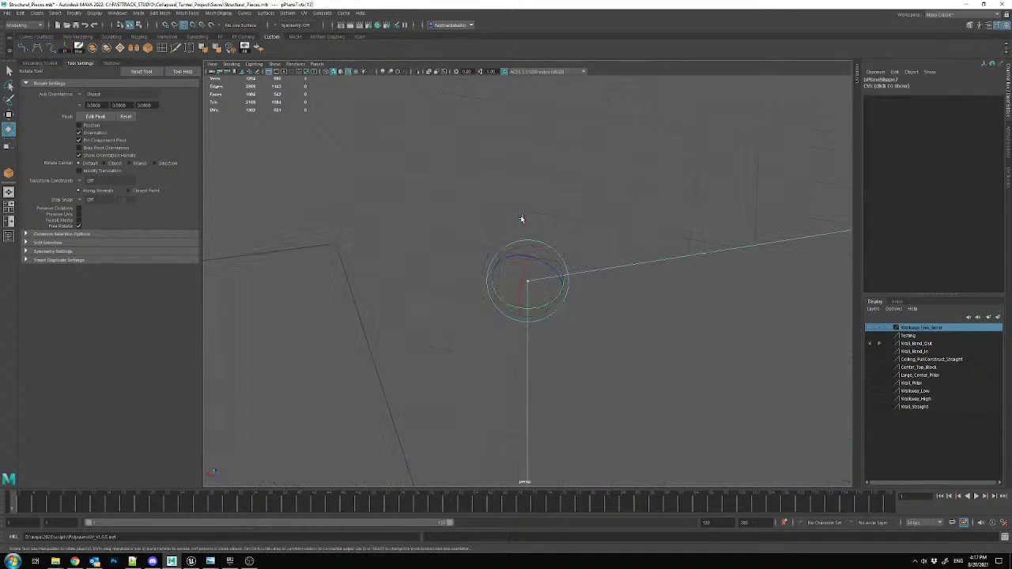
key(w)
alt+middle_drag(556, 308, 550, 300)
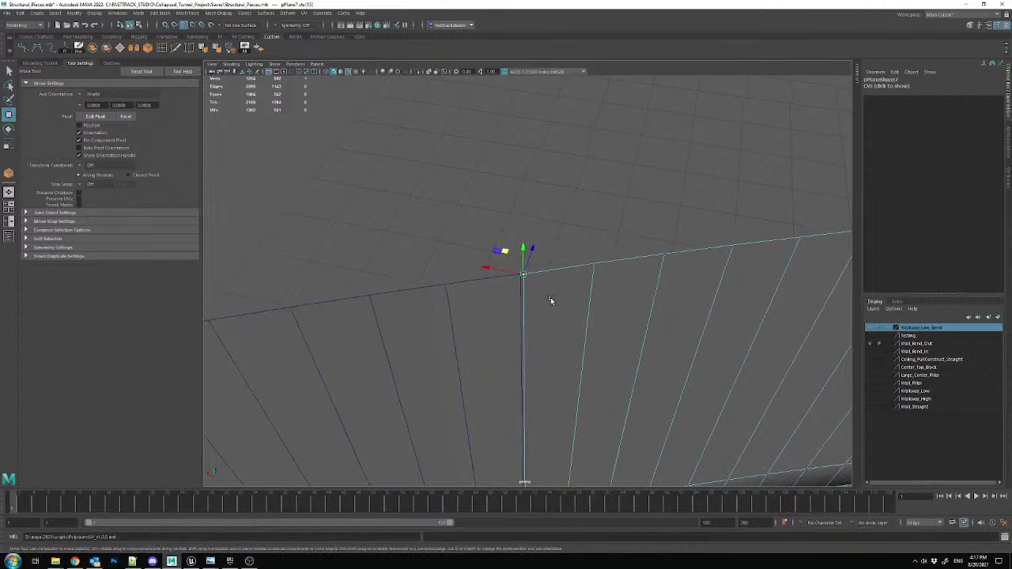
alt+right_drag(556, 295, 553, 329)
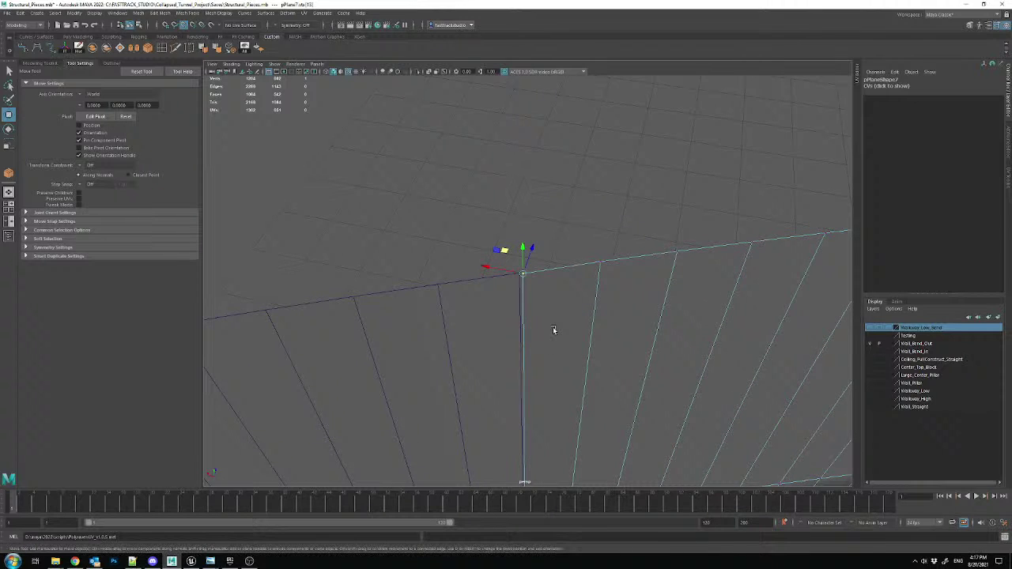
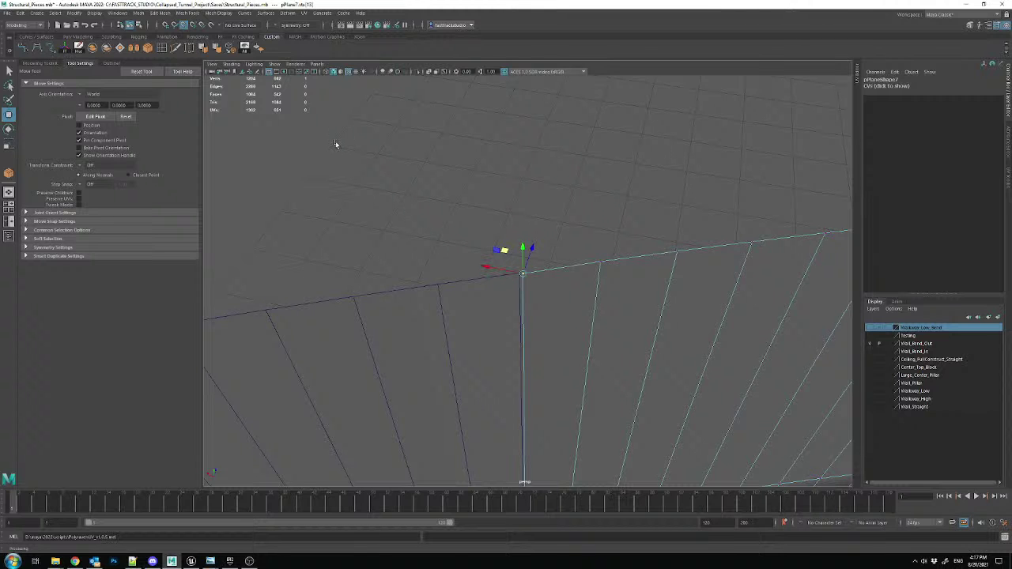
- Snap the original wall's seam vertices around the upper recessed band and ledge to the duplicate's matching vertices
mouse_move(541, 328)
alt+mouse_down()
mouse_move(561, 366)
mouse_move(560, 276)
mouse_move(552, 325)
alt+mouse_up()
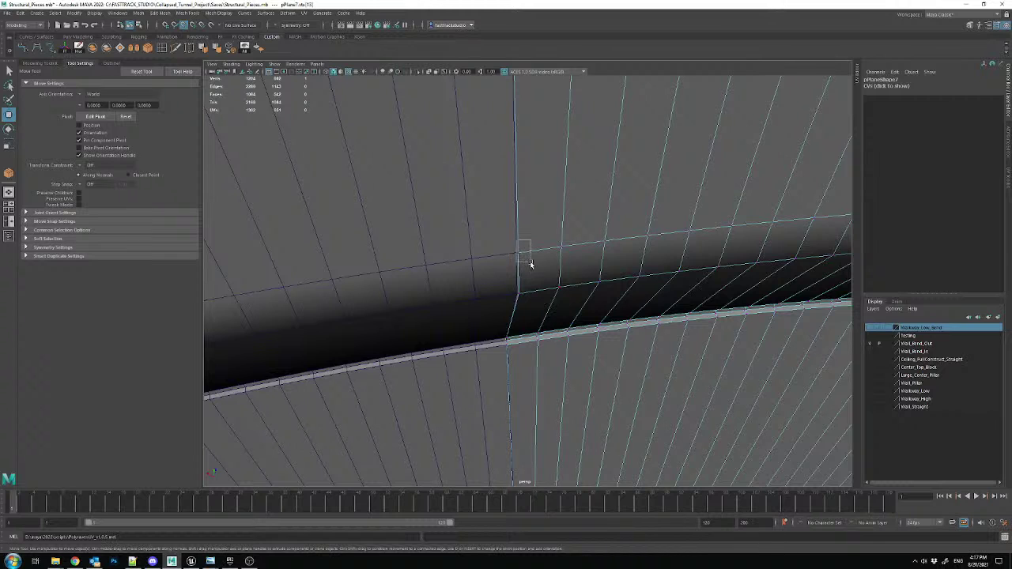
key(f)
scroll(526, 303, down, 5)
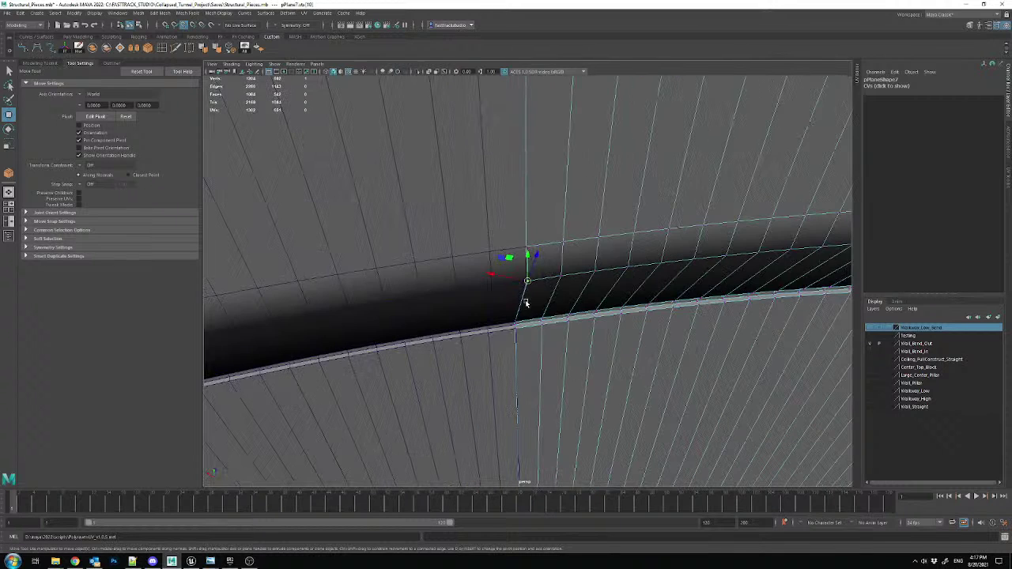
mouse_move(541, 317)
alt+mouse_down()
mouse_move(545, 366)
mouse_move(559, 259)
mouse_move(527, 348)
mouse_move(549, 377)
mouse_move(531, 317)
alt+mouse_up()
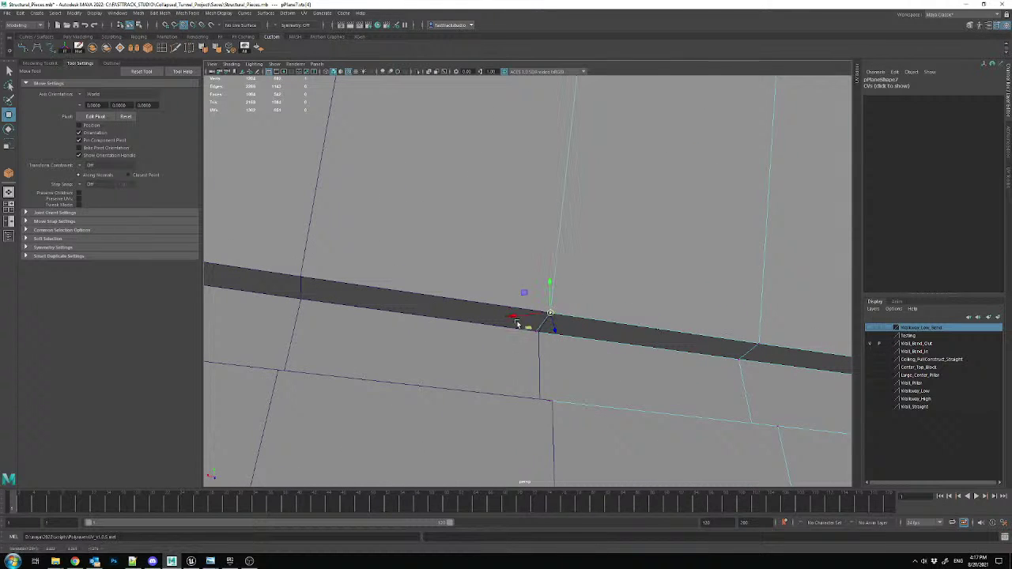
alt+drag(536, 334, 552, 298)
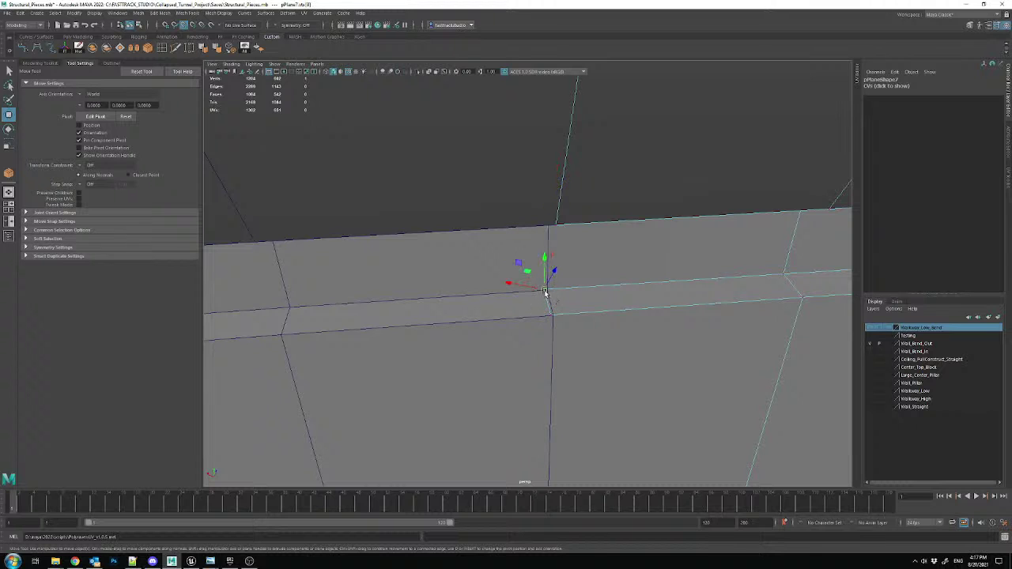
- Snap the original wall's remaining seam vertices, from the lower trim down to the base corner, to the duplicate
scroll(555, 318, down, 10)
alt+middle_drag(553, 361, 522, 131)
alt+middle_drag(531, 401, 531, 308)
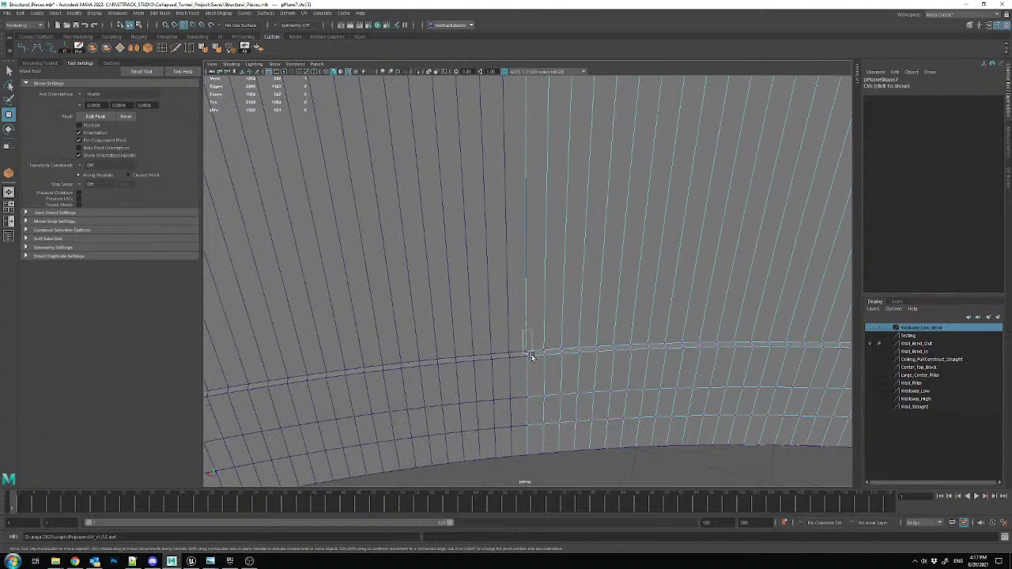
key(f)
scroll(514, 205, down, 3)
scroll(538, 311, down, 3)
alt+middle_drag(549, 411, 506, 318)
alt+middle_drag(558, 405, 561, 270)
drag(531, 314, 551, 349)
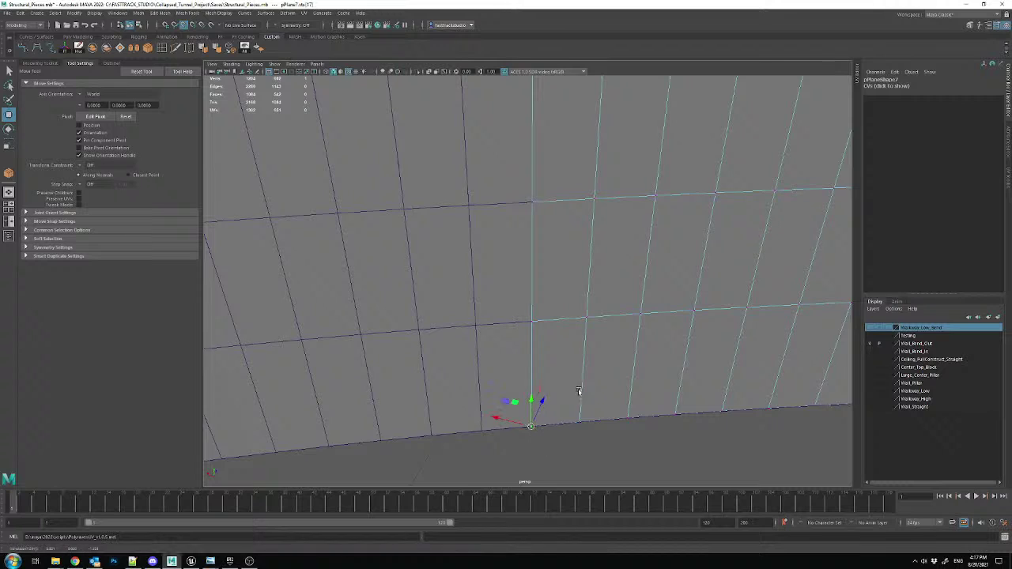
- Return to object selection and delete the duplicated outer bend wall
scroll(576, 324, down, 5)
right_drag(599, 220, 621, 210)
scroll(583, 242, down, 8)
click(477, 182)
scroll(534, 163, down, 5)
alt+middle_drag(534, 163, 500, 214)
scroll(531, 214, up, 2)
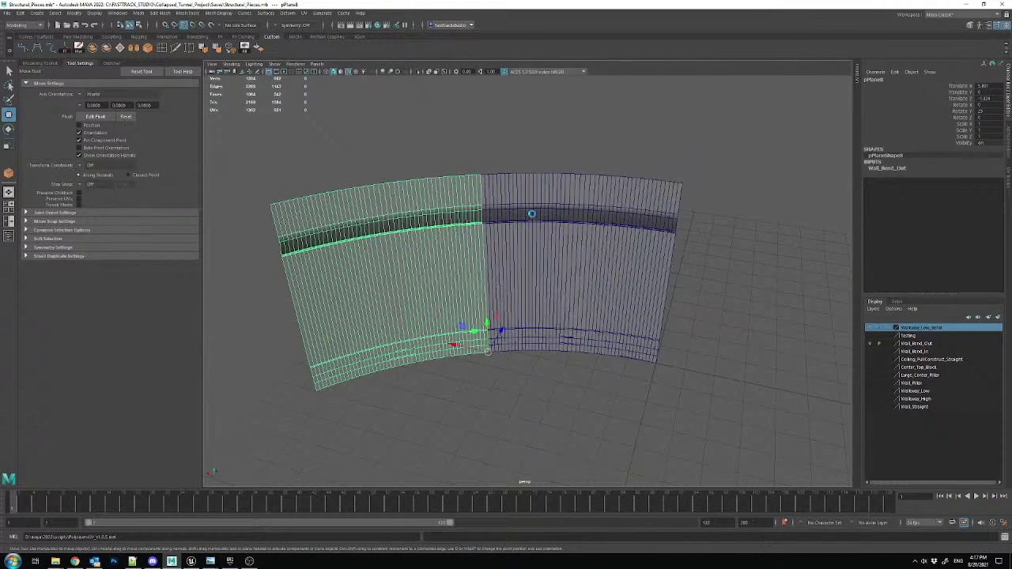
key(Delete)
- Export the original outer bend wall as FBX, overwriting Wall_Bend_Out.fbx in the project's Exports folder
click(532, 212)
click(8, 14)
click(48, 126)
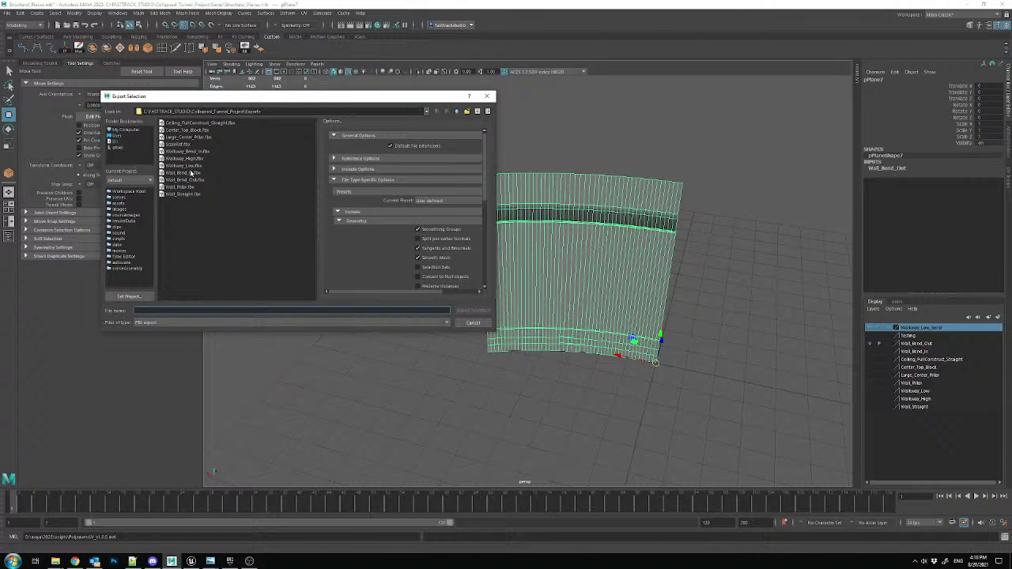
double_click(190, 181)
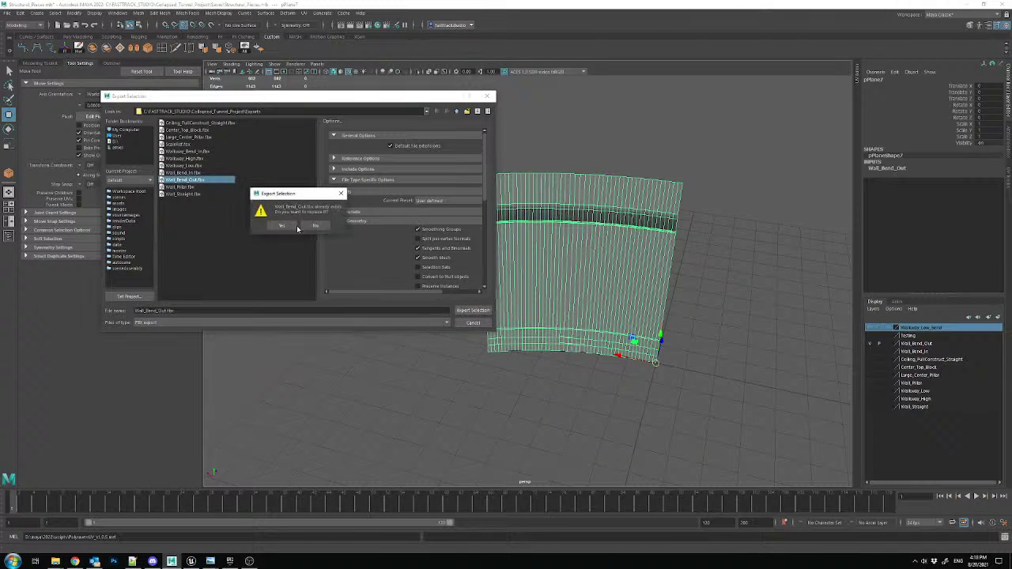
click(286, 226)
click(520, 386)
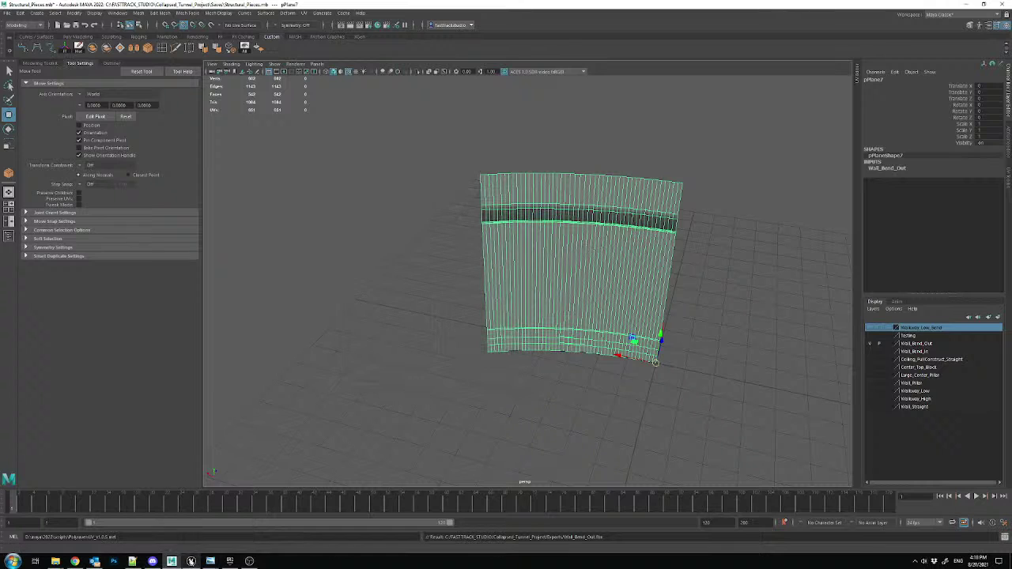
- Switch to Unreal Engine and reimport the Wall_Bend_Out static mesh from its source file
key(alt+Tab)
right_click(653, 440)
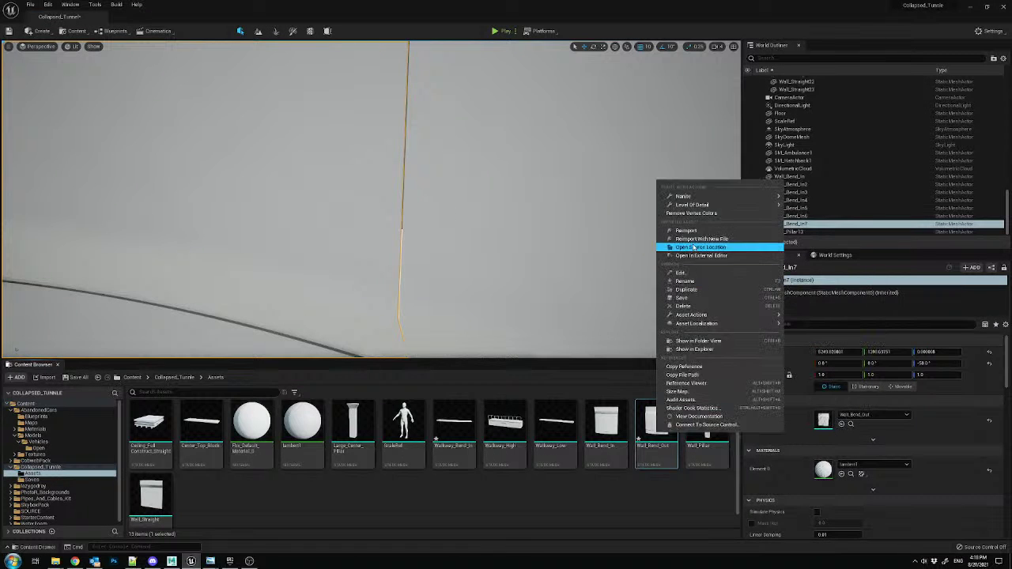
click(693, 232)
- Examine the seams between the reimported outer bend walls and check the scene through CameraActor
right_drag(468, 210, 468, 150)
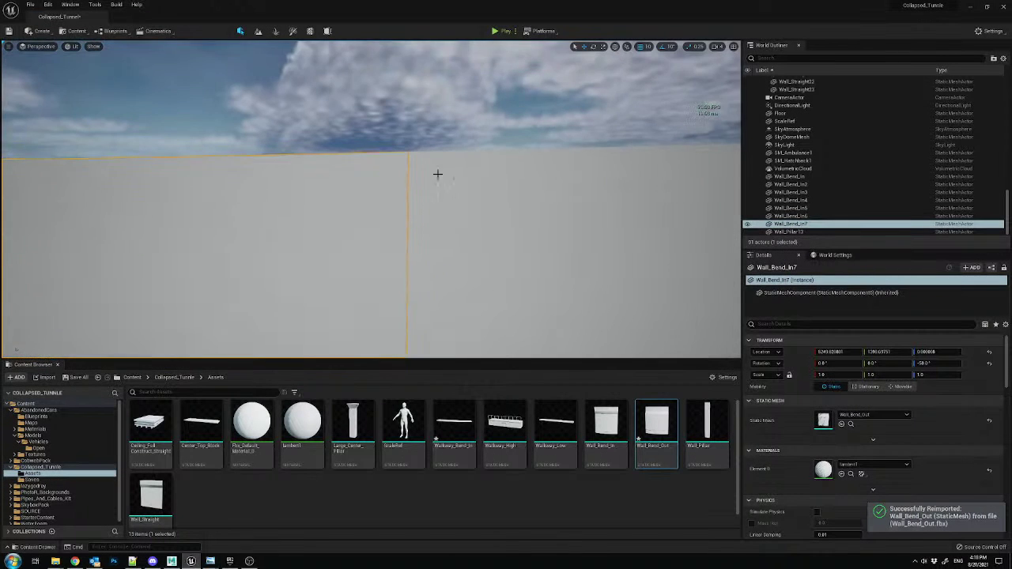
click(402, 99)
right_drag(402, 99, 385, 264)
click(366, 226)
click(441, 133)
right_drag(441, 133, 492, 161)
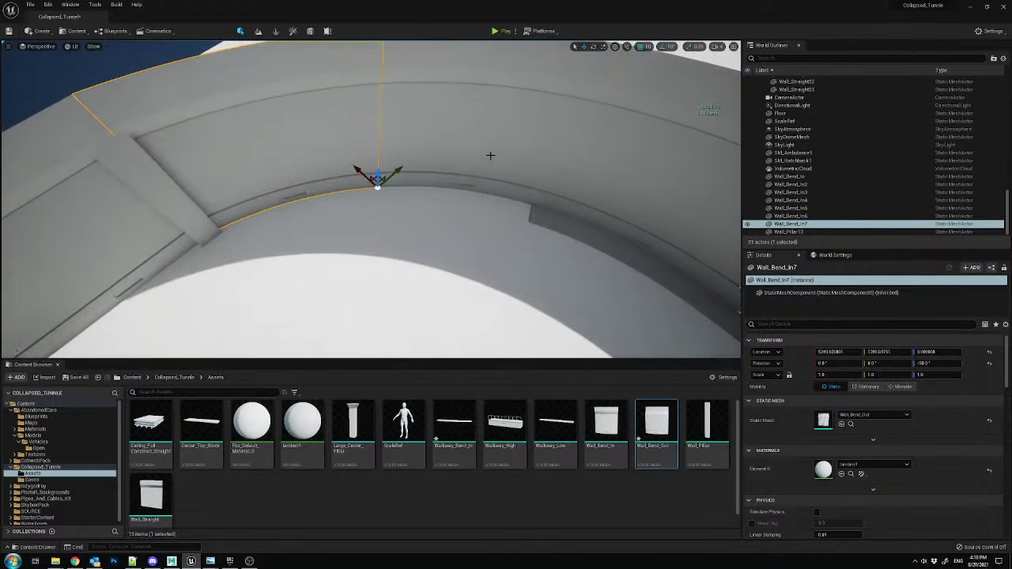
right_drag(476, 200, 230, 72)
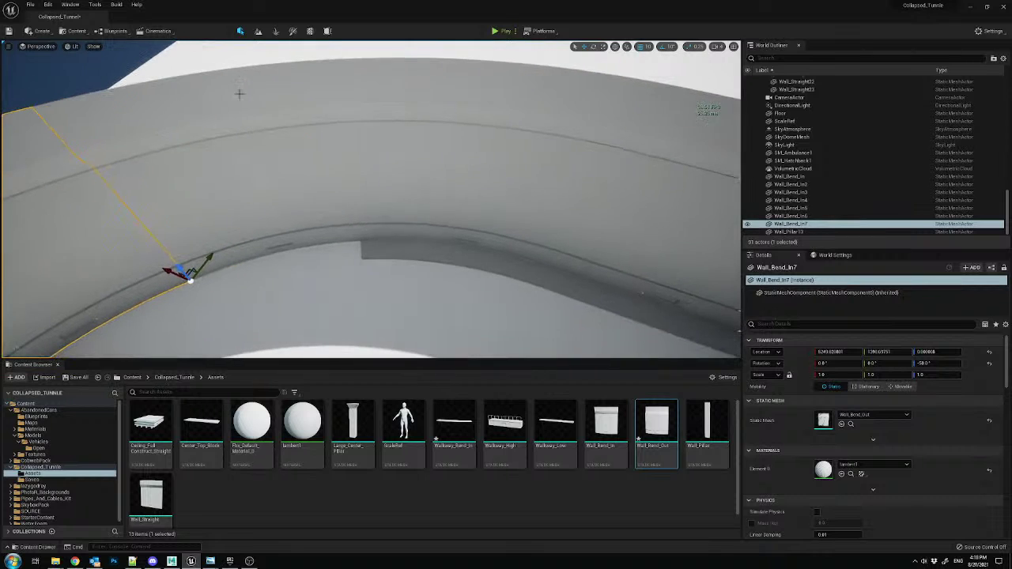
click(40, 46)
click(60, 135)
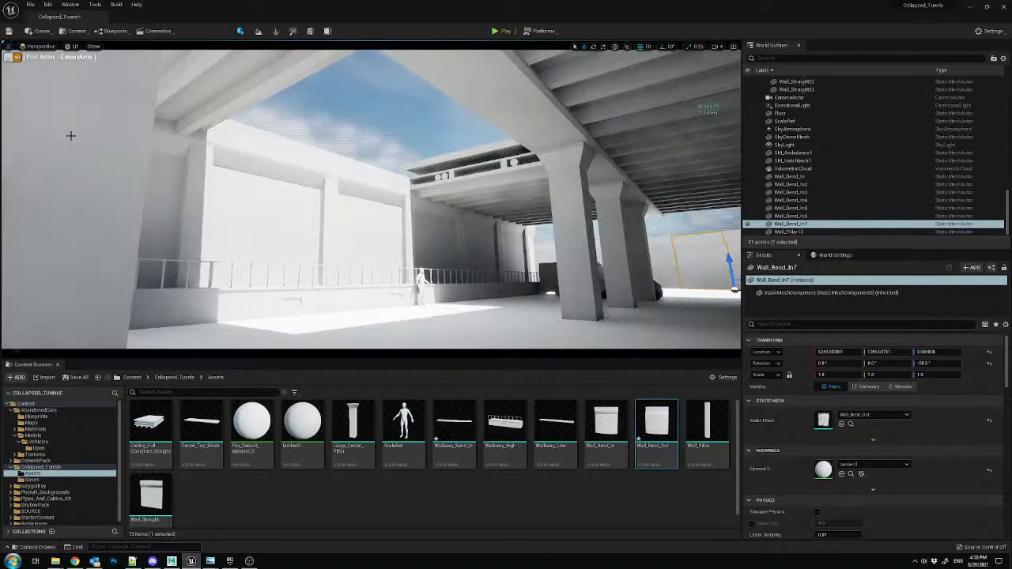
click(8, 59)
- Try a duplicate of the outer bend wall next to the pillar, with its Z rotation set to -75°
right_drag(348, 182, 453, 276)
click(479, 168)
mouse_move(478, 168)
right_down()
mouse_move(494, 162)
mouse_move(481, 158)
right_up()
click(305, 160)
click(194, 186)
right_drag(473, 201, 541, 249)
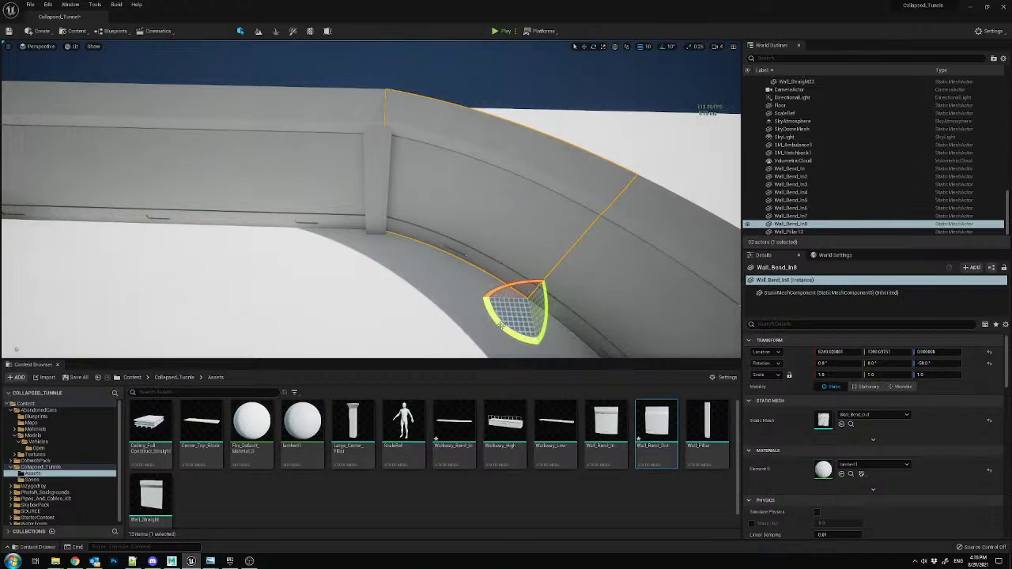
drag(502, 327, 525, 342)
click(935, 364)
text(-)
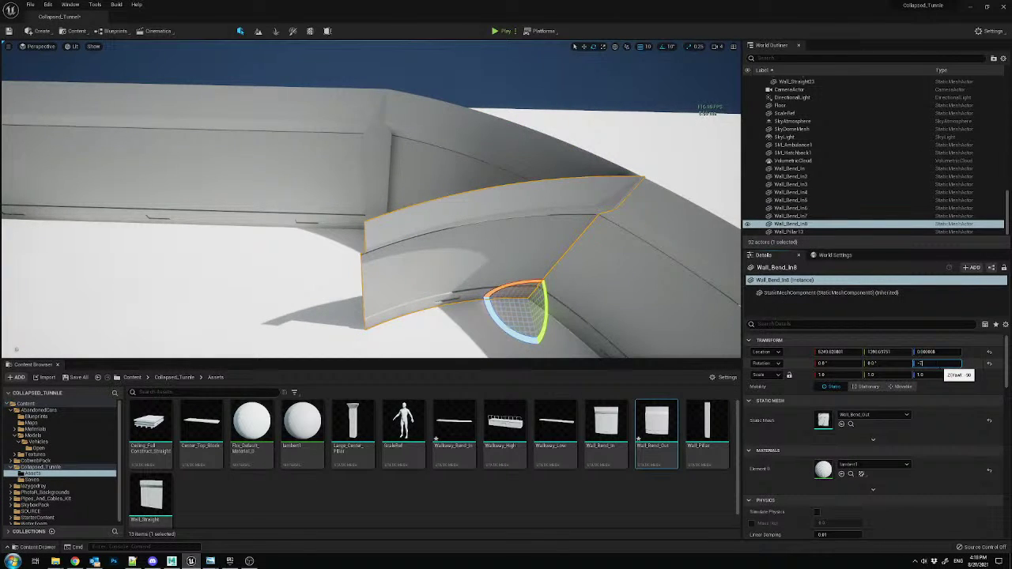
text(75)
key(Return)
- Delete the rotated duplicate of the outer bend wall
right_drag(526, 316, 553, 317)
key(w)
mouse_move(511, 242)
right_down()
mouse_move(427, 308)
mouse_move(509, 230)
mouse_move(489, 240)
mouse_move(514, 242)
right_up()
right_drag(364, 165, 381, 135)
key(Delete)
- Rotate the existing curved low walkway piece along the outer bend to about -0.5° around Z
right_drag(431, 216, 475, 218)
mouse_move(253, 190)
right_down()
mouse_move(269, 186)
mouse_move(253, 190)
right_up()
right_drag(353, 171, 399, 189)
click(527, 246)
mouse_move(527, 246)
right_down()
mouse_move(586, 254)
mouse_move(522, 261)
mouse_move(541, 260)
right_up()
right_drag(380, 236, 439, 186)
right_drag(584, 264, 590, 271)
key(e)
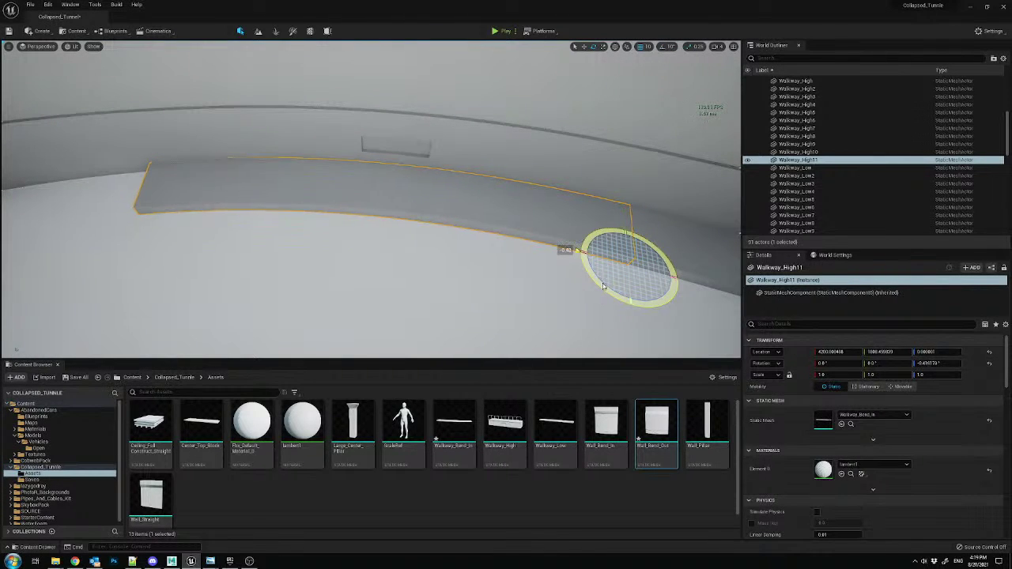
right_drag(603, 283, 633, 238)
- Duplicate the curved walkway piece further around the bend and rotate the copy to about -27° around Z
key(w)
alt+drag(686, 196, 548, 191)
right_drag(404, 194, 450, 251)
key(e)
drag(425, 310, 371, 264)
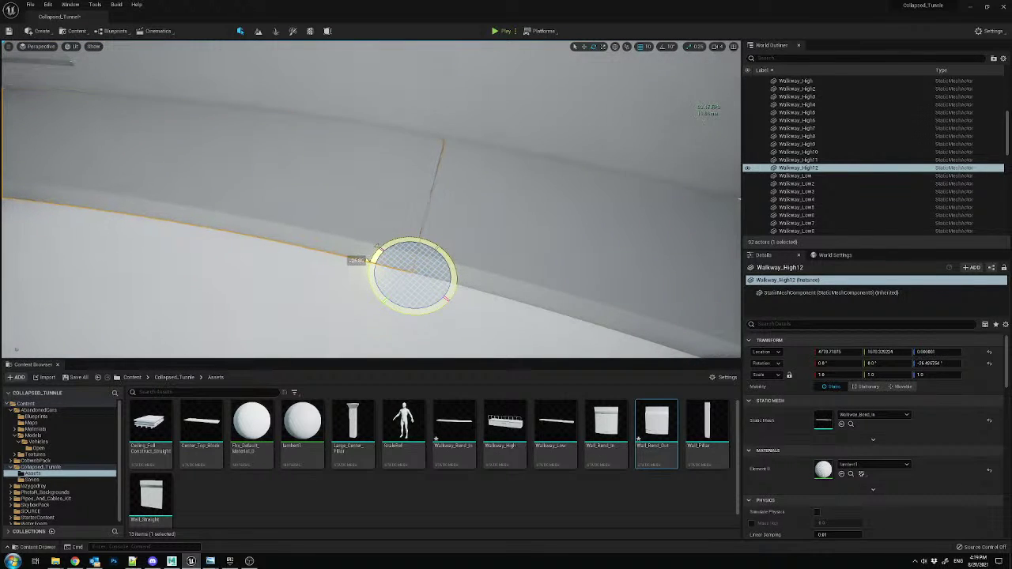
right_drag(370, 265, 388, 324)
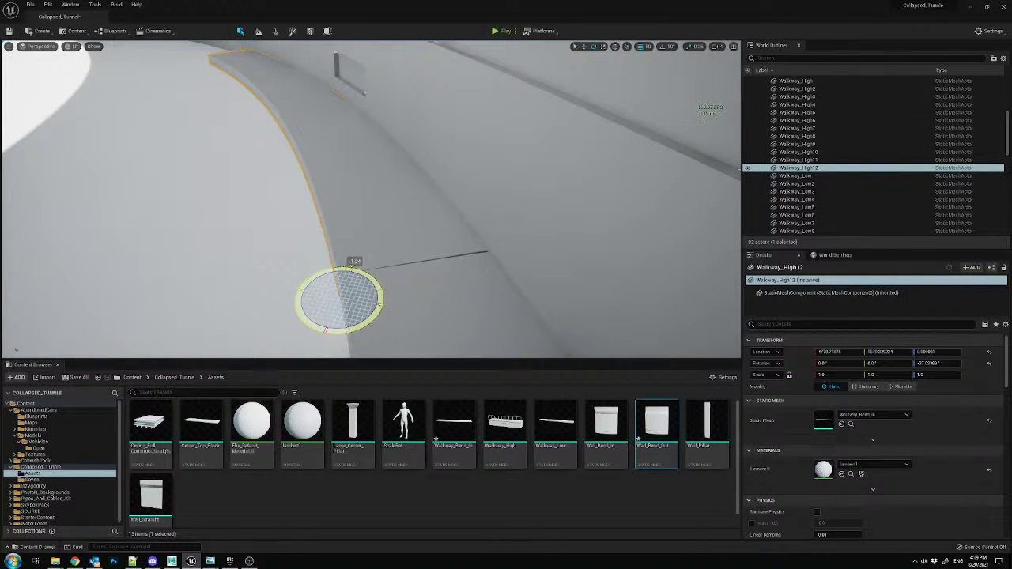
- Duplicate the curved walkway piece again and move the copy against the end of the previous segment
right_drag(388, 324, 527, 245)
key(w)
alt+click(540, 241)
alt+drag(540, 241, 182, 204)
right_drag(274, 195, 399, 178)
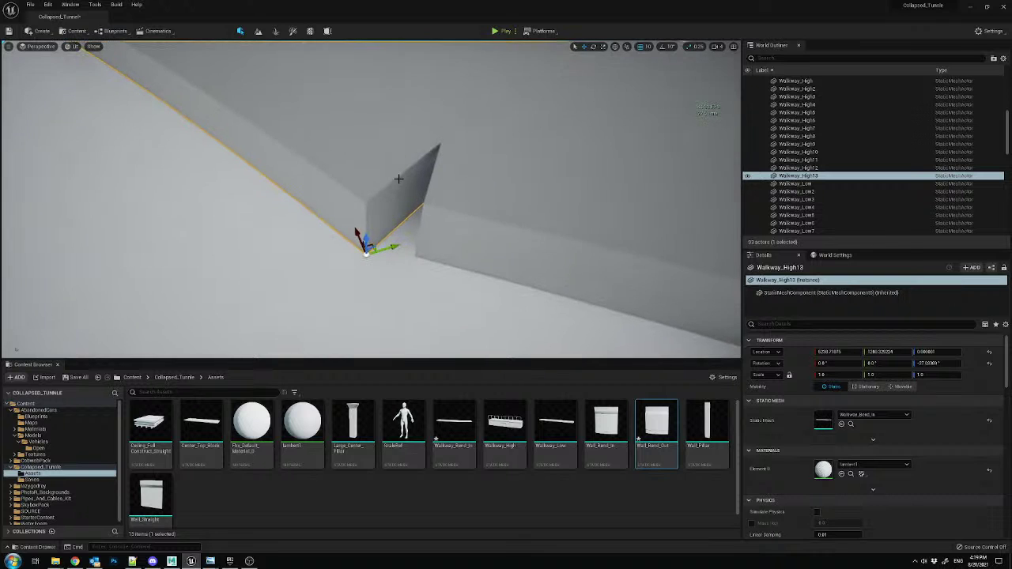
drag(367, 254, 442, 260)
right_drag(420, 253, 510, 98)
click(510, 98)
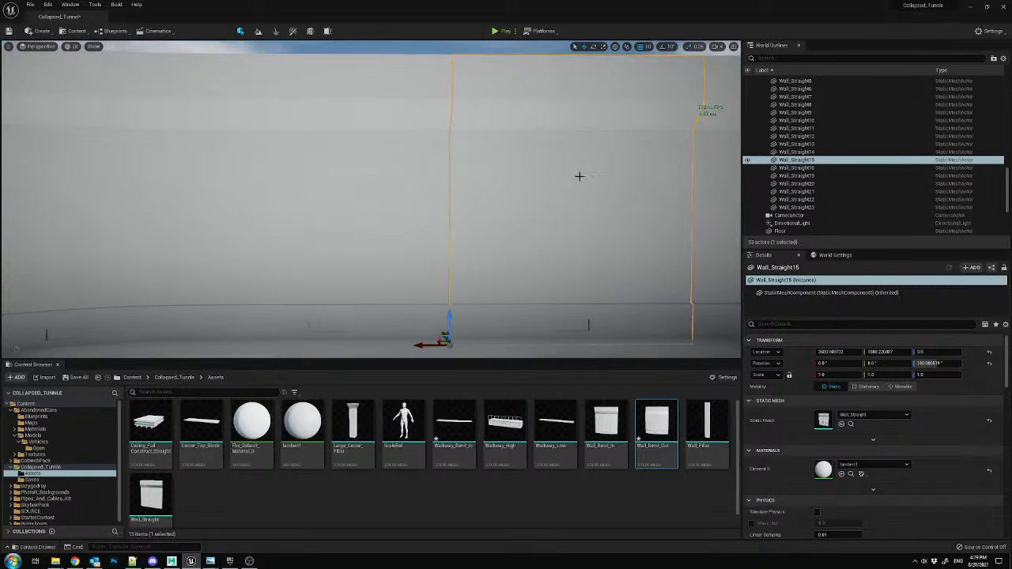
- Rotate the newest curved walkway piece to about -54° around Z so that it follows the outer wall
right_drag(595, 246, 554, 242)
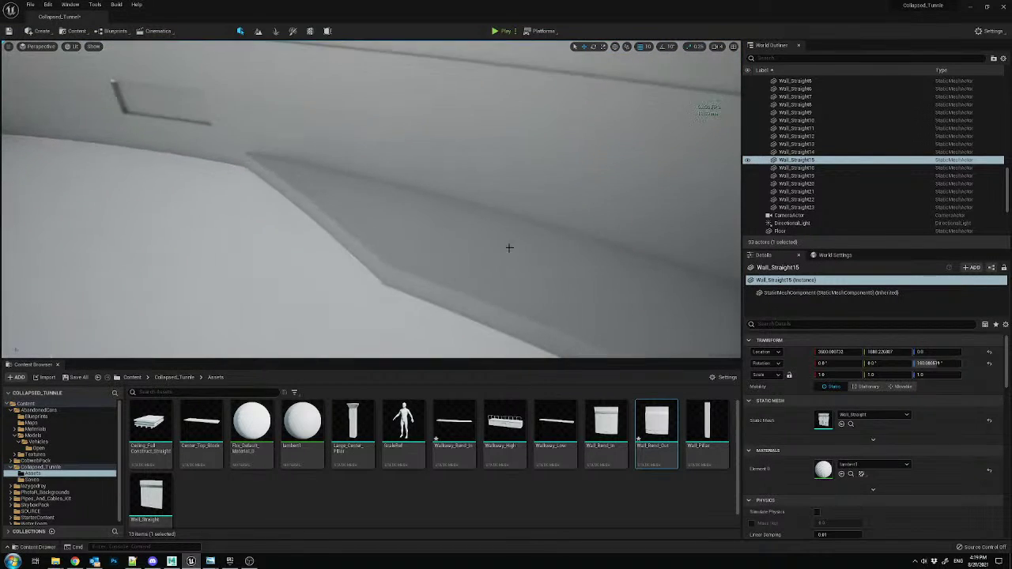
click(421, 241)
mouse_move(421, 241)
right_down()
mouse_move(407, 257)
mouse_move(425, 239)
right_up()
drag(426, 314, 444, 315)
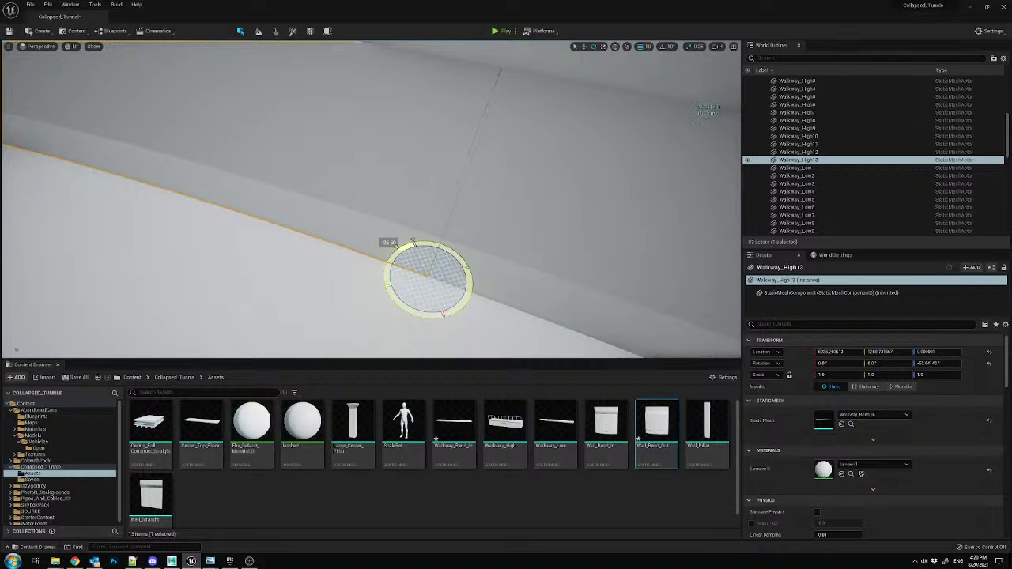
mouse_move(444, 315)
right_down()
mouse_move(410, 306)
mouse_move(433, 298)
right_up()
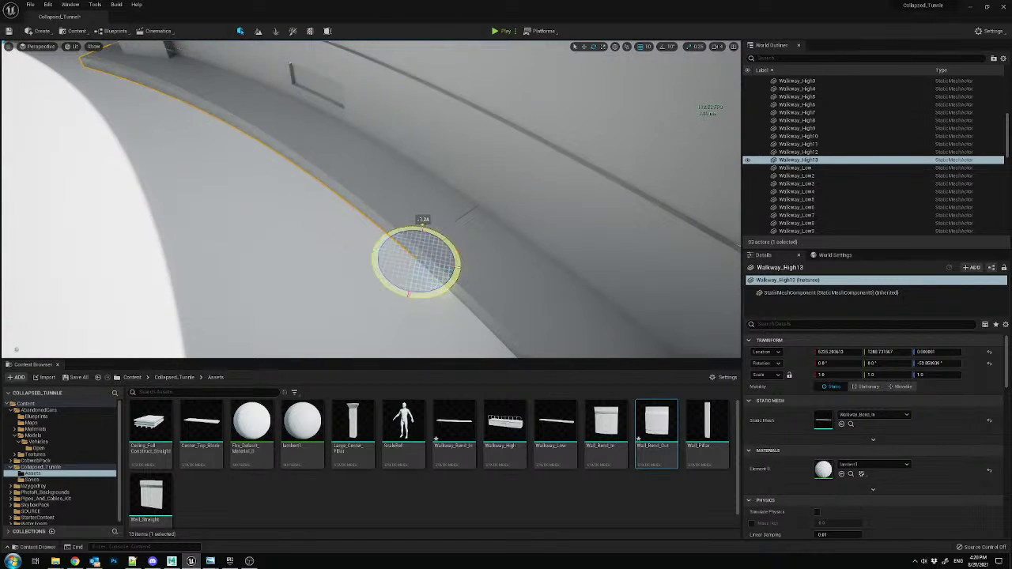
right_drag(443, 295, 560, 259)
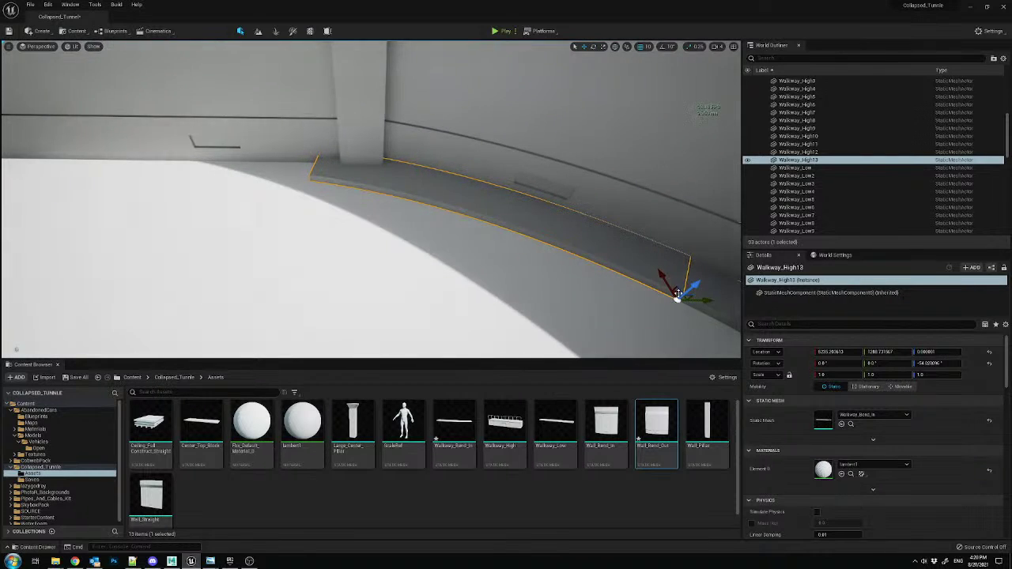
right_drag(677, 294, 490, 250)
- Clear the selection and check the scene through CameraActor, then stop piloting the camera
key(Escape)
click(42, 47)
click(55, 135)
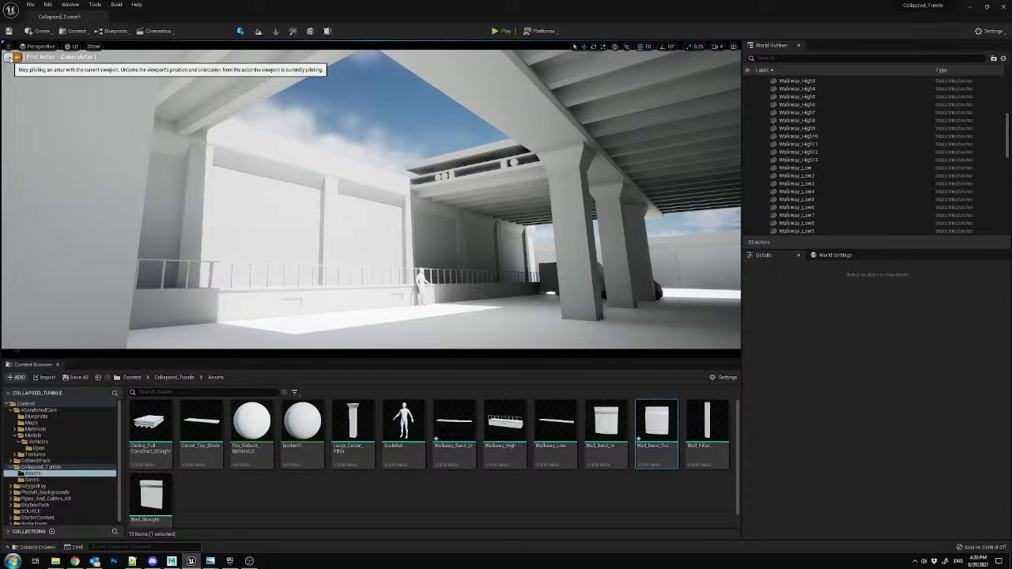
click(11, 58)
- Place a Walkway_Low mesh by the straight wall beyond the bend and rotate it to -90° around Z
mouse_move(372, 200)
right_down()
mouse_move(198, 197)
mouse_move(316, 194)
mouse_move(332, 206)
mouse_move(348, 186)
mouse_move(348, 202)
mouse_move(373, 200)
right_up()
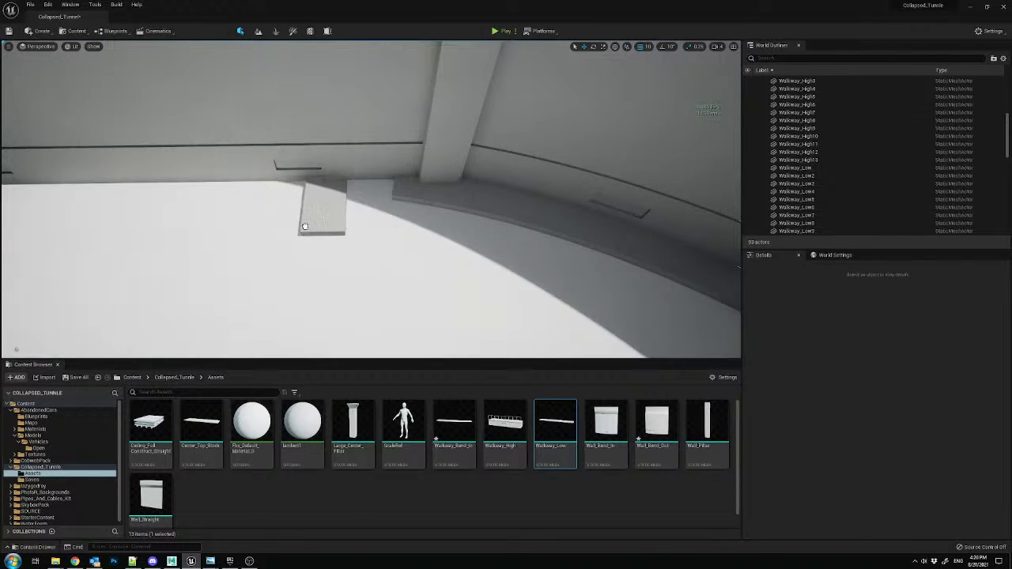
drag(301, 235, 323, 235)
drag(304, 186, 267, 213)
key(ctrl+z)
drag(310, 187, 268, 225)
right_drag(373, 244, 368, 304)
- Move the straight low walkway piece flush with the end of the curved walkway at the pillar
key(w)
drag(338, 195, 360, 184)
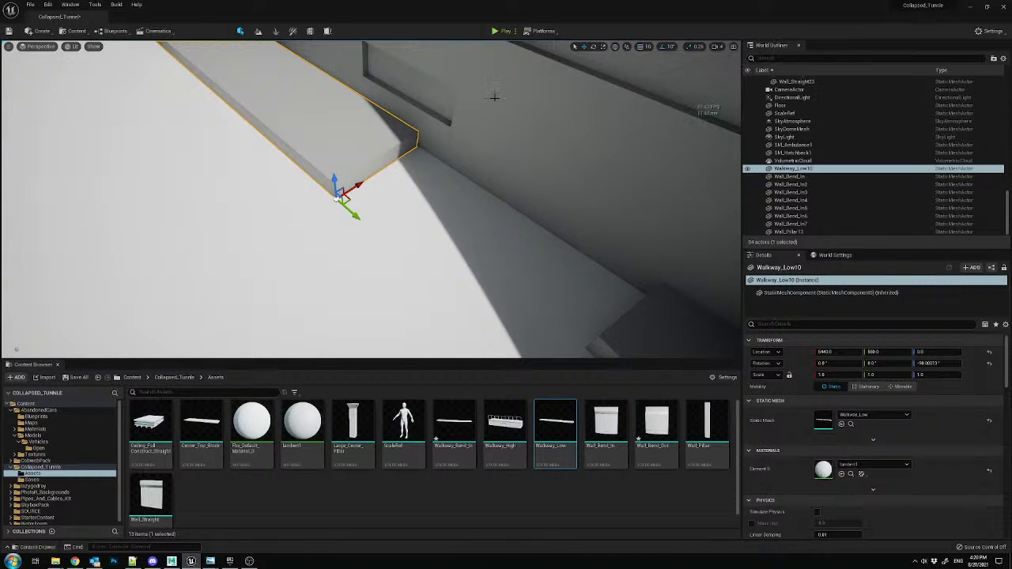
shift+drag(362, 181, 530, 266)
right_drag(650, 283, 700, 265)
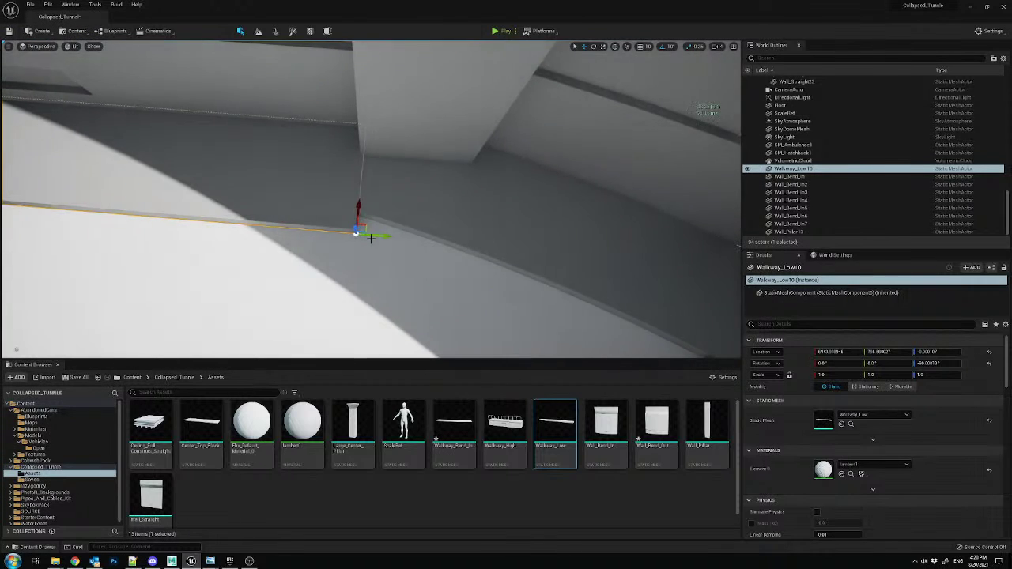
right_drag(454, 236, 391, 268)
- Extend the low walkway along the straight wall with four duplicates placed end to end
key(ctrl+d)
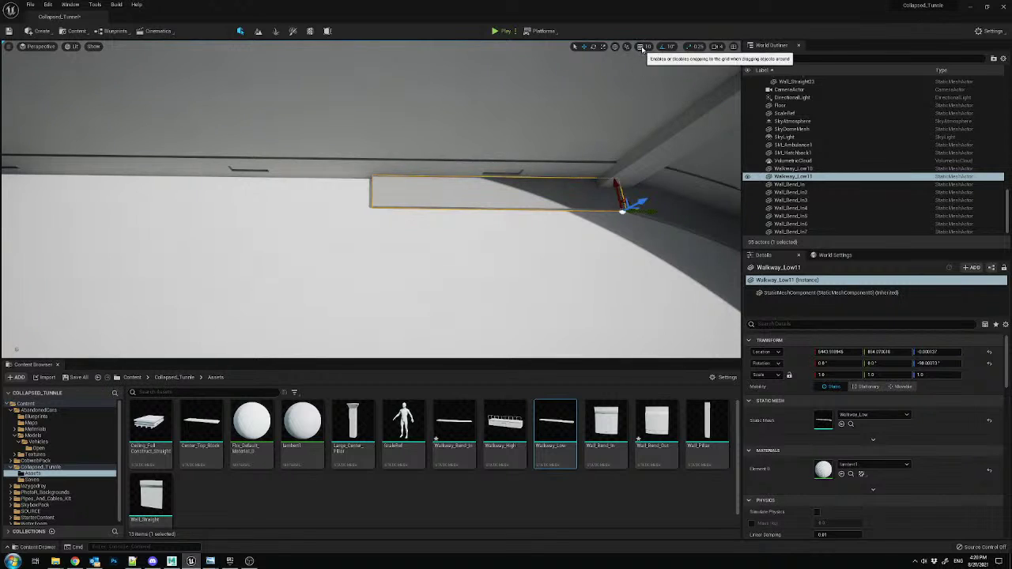
drag(642, 209, 283, 202)
right_drag(400, 200, 364, 194)
key(ctrl+d)
drag(569, 234, 289, 223)
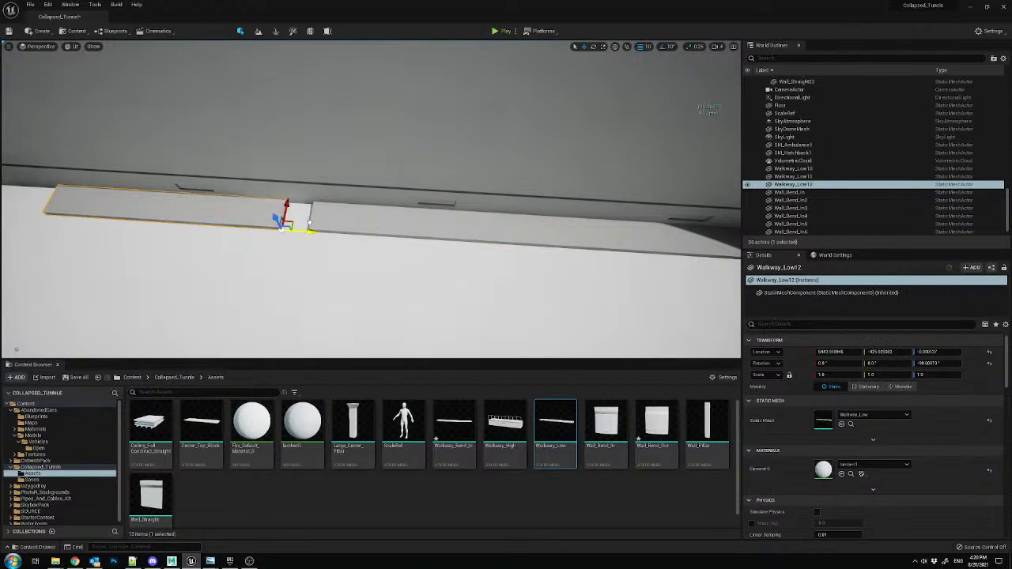
right_drag(360, 221, 549, 256)
key(ctrl+d)
drag(583, 241, 366, 223)
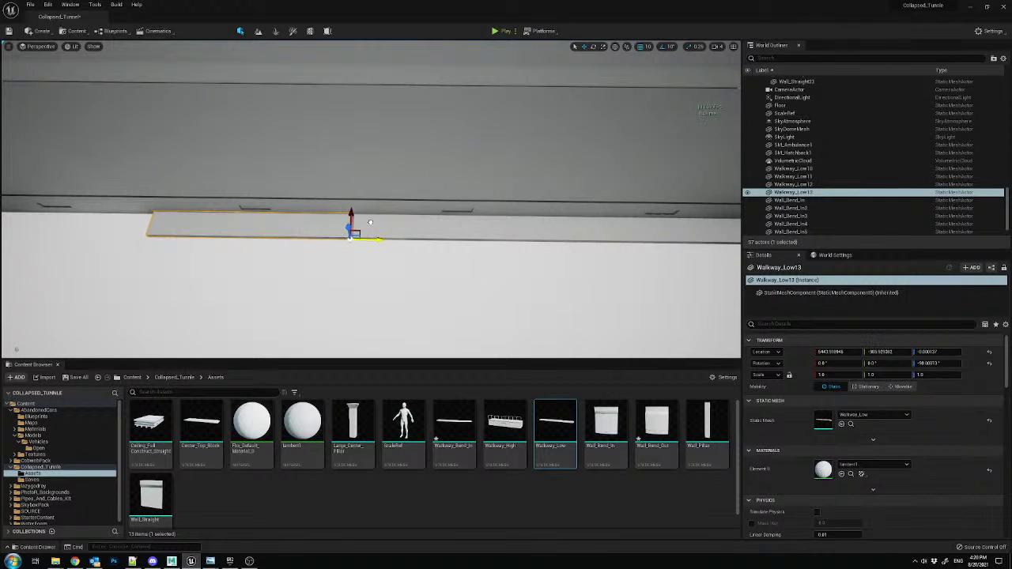
right_drag(402, 223, 583, 286)
key(ctrl+d)
drag(583, 286, 313, 252)
- Duplicate the two ceiling pieces at the tunnel's open edge and move the copies outward along X to extend the roof
right_drag(362, 253, 348, 212)
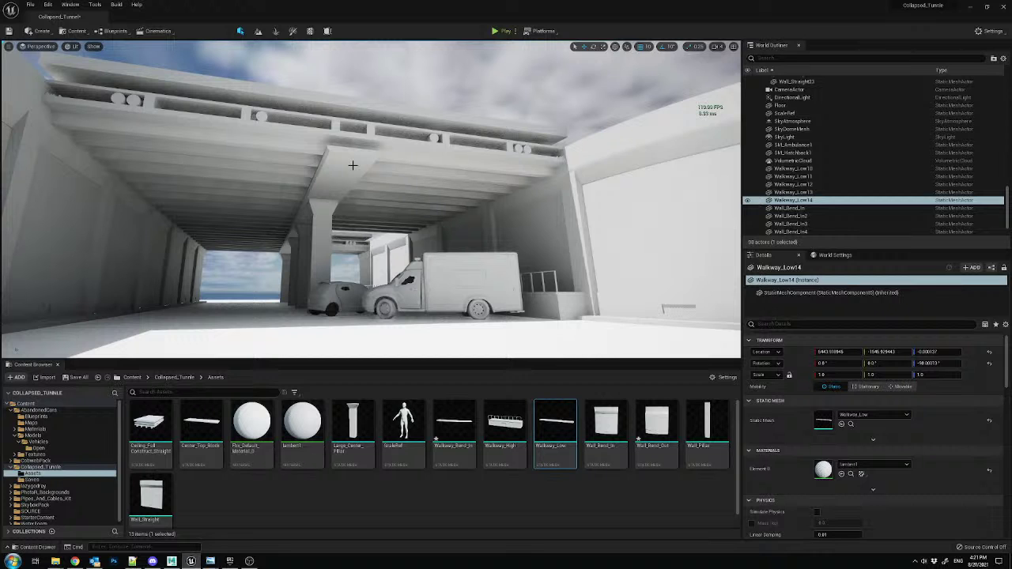
click(426, 147)
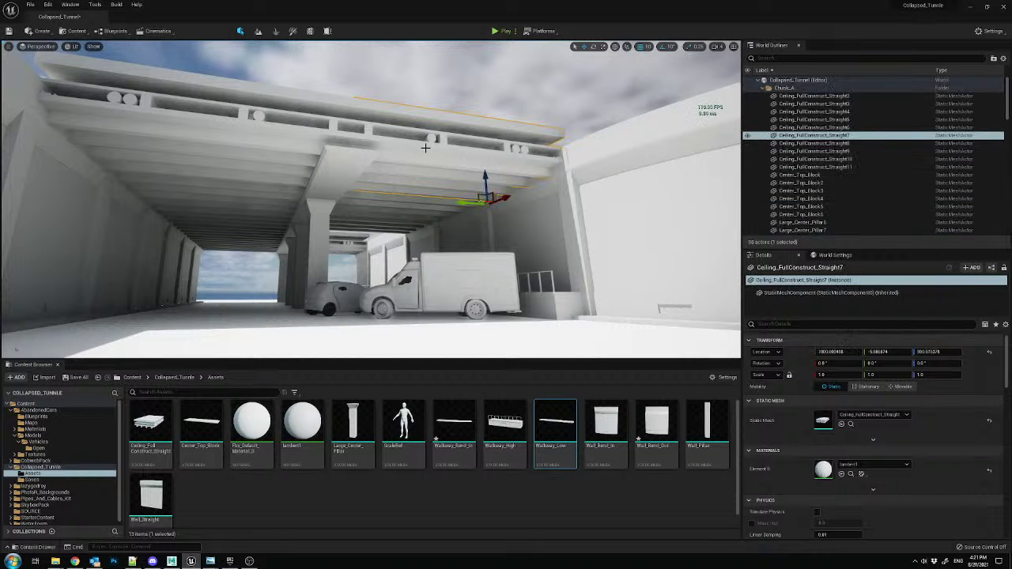
ctrl+click(286, 116)
right_drag(286, 115, 348, 190)
alt+drag(344, 274, 543, 286)
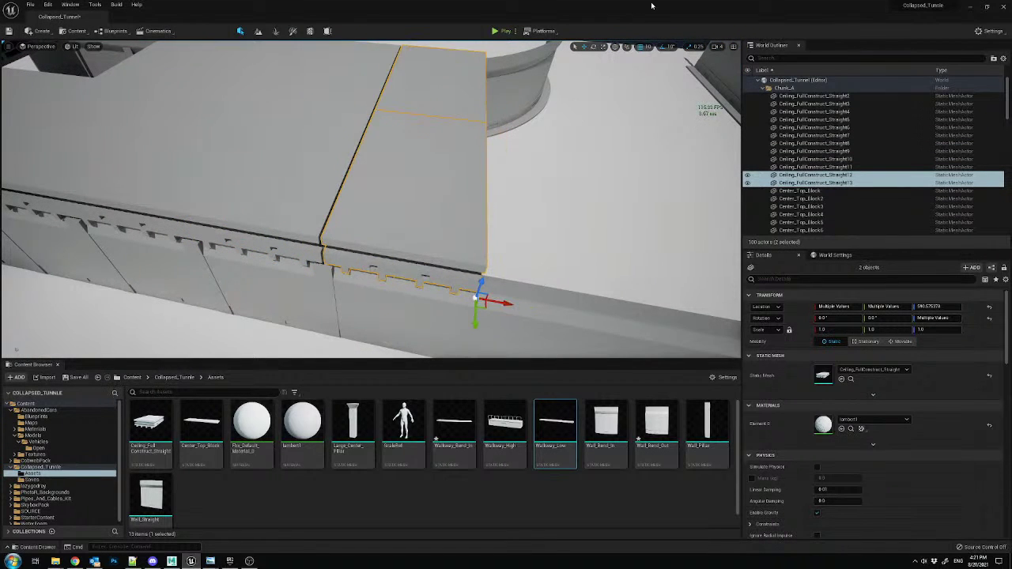
key(ctrl+z)
drag(357, 275, 519, 295)
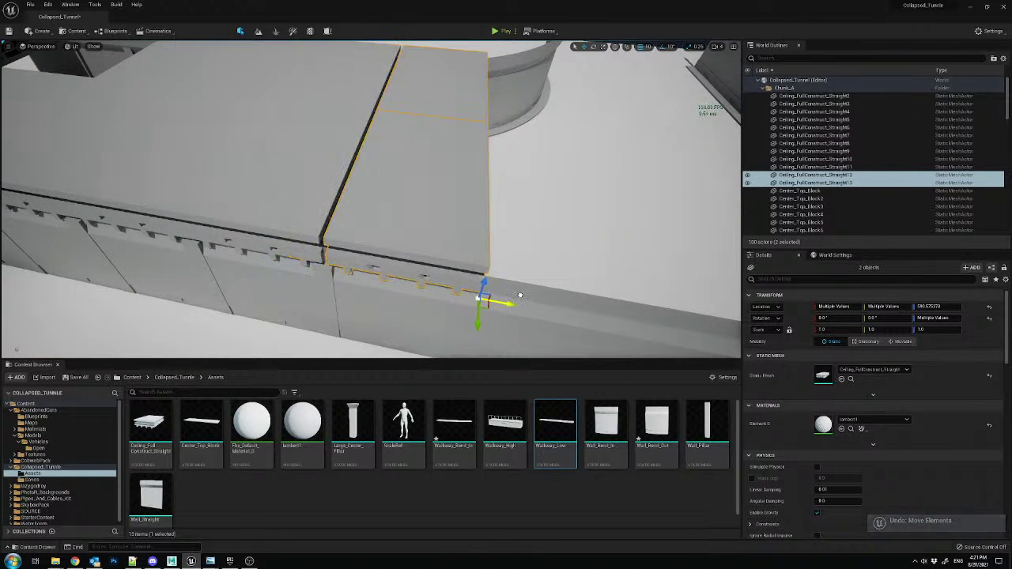
right_drag(512, 298, 230, 265)
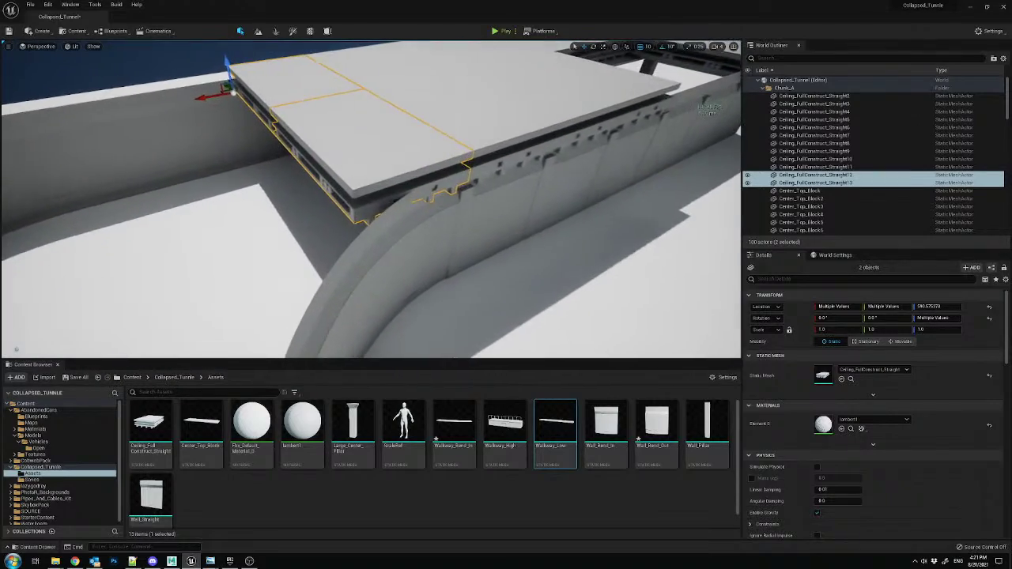
- Switch to Windows Photo Viewer and browse the main concept image and The Last of Us tunnel references
key(alt+Tab)
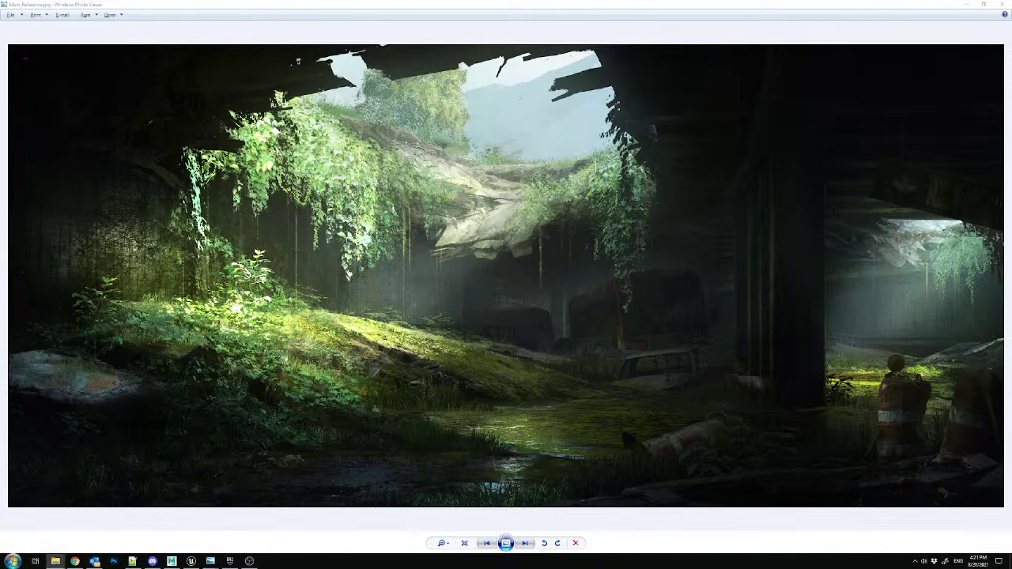
drag(1011, 164, 554, 1)
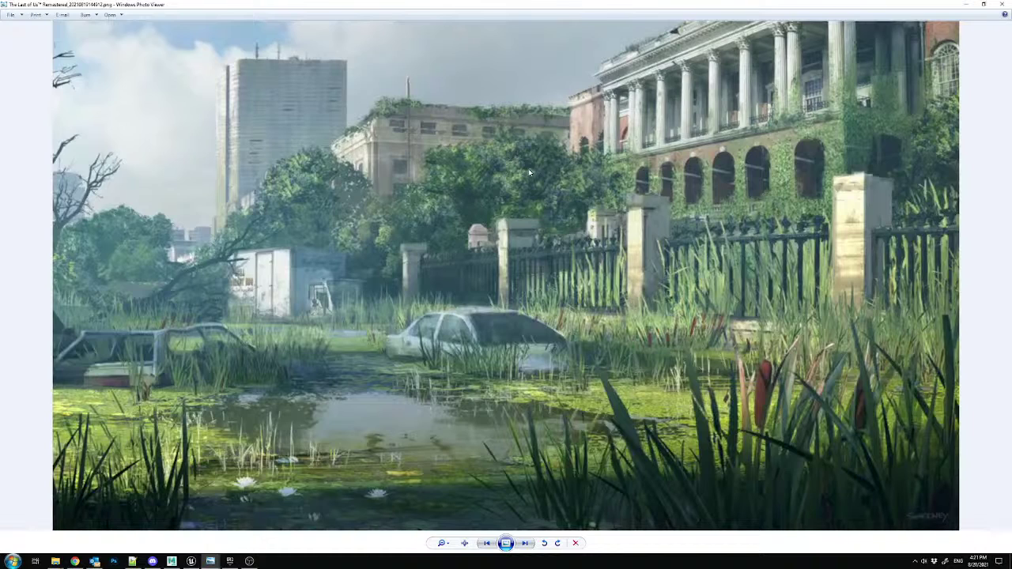
key(Right)
key(Right)
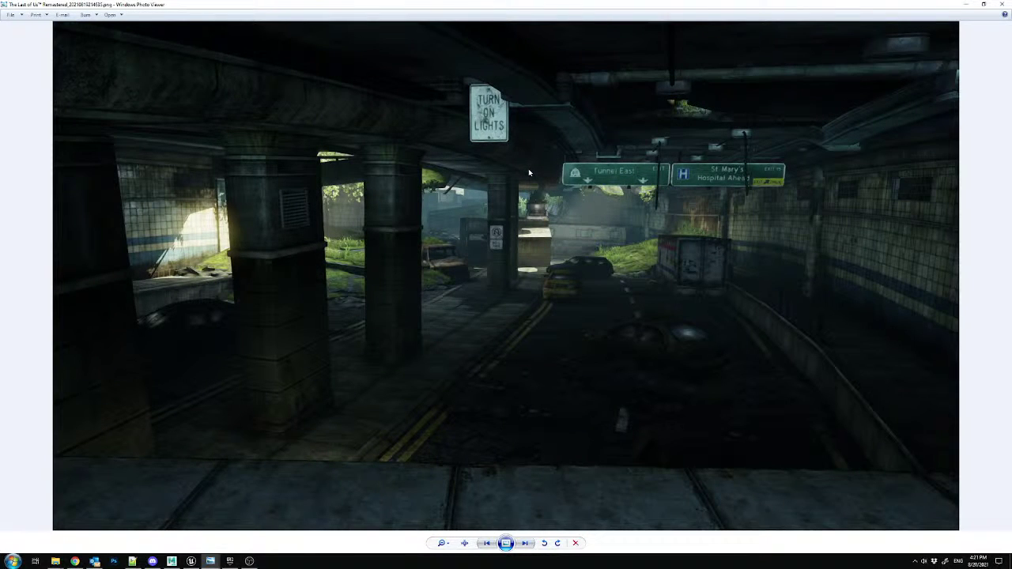
key(Right)
key(Right)
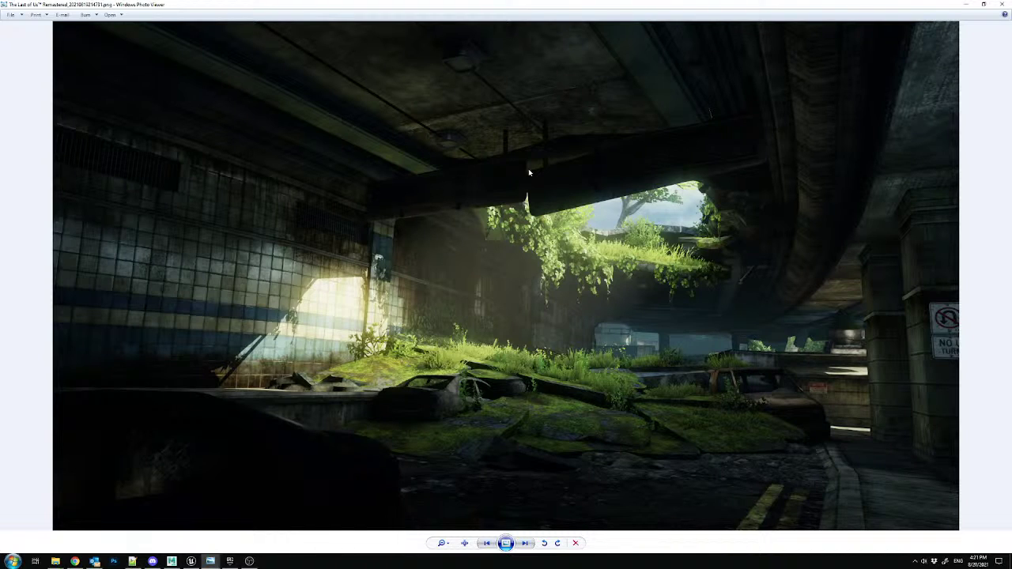
- Browse The Last of Us references, examining the collapsed ceiling opening, overgrown rubble, road signs and tiled walls
scroll(610, 318, up, 2)
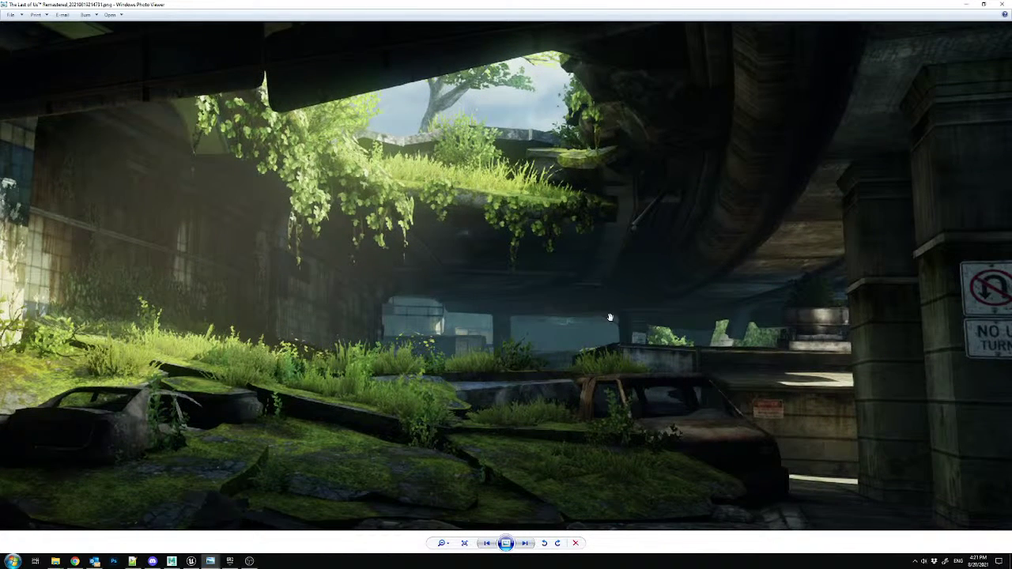
key(Right)
key(Right)
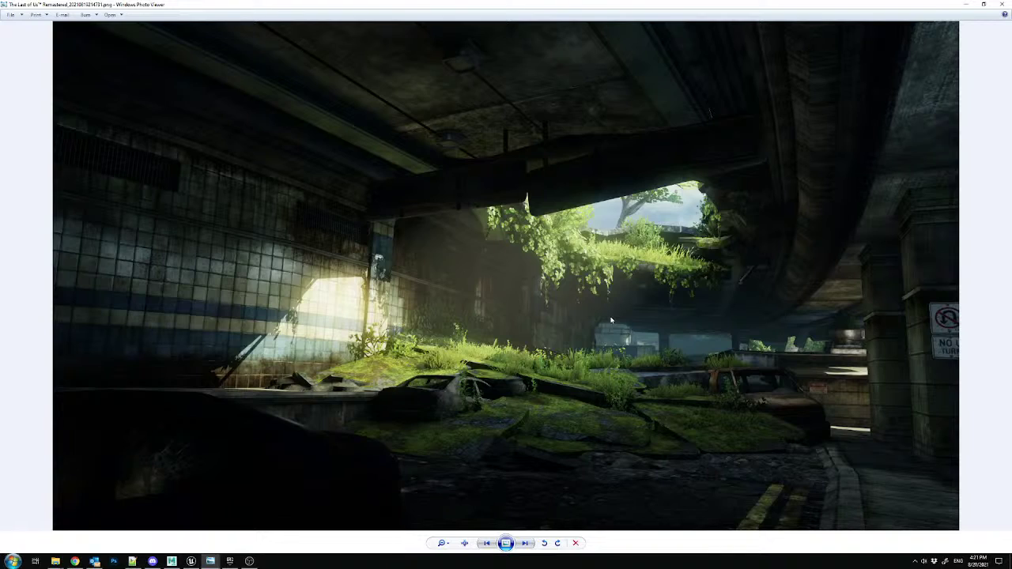
scroll(766, 280, up, 1)
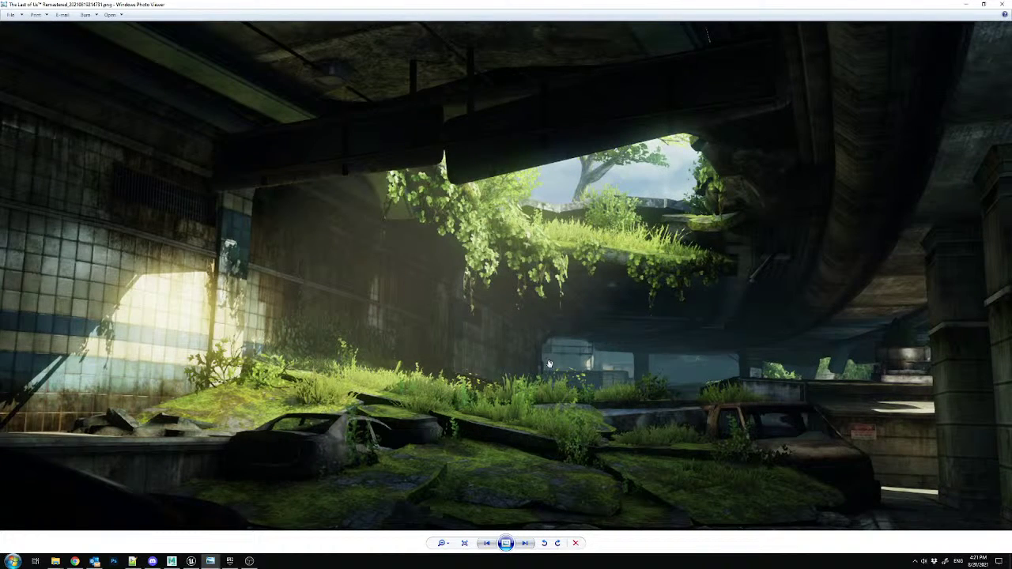
key(Right)
key(Right)
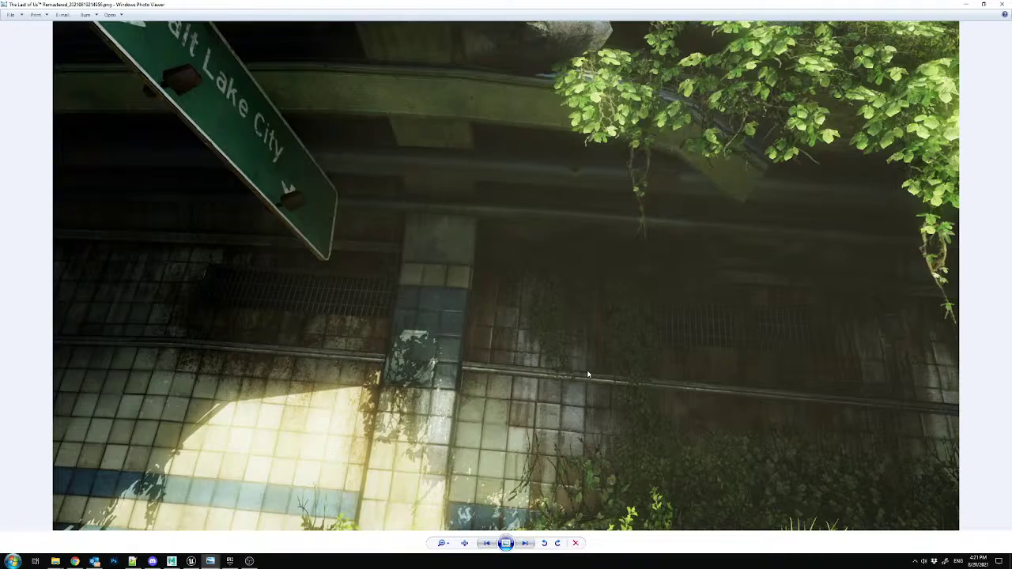
key(Right)
key(Right)
key(Right)
key(Right)
key(Right)
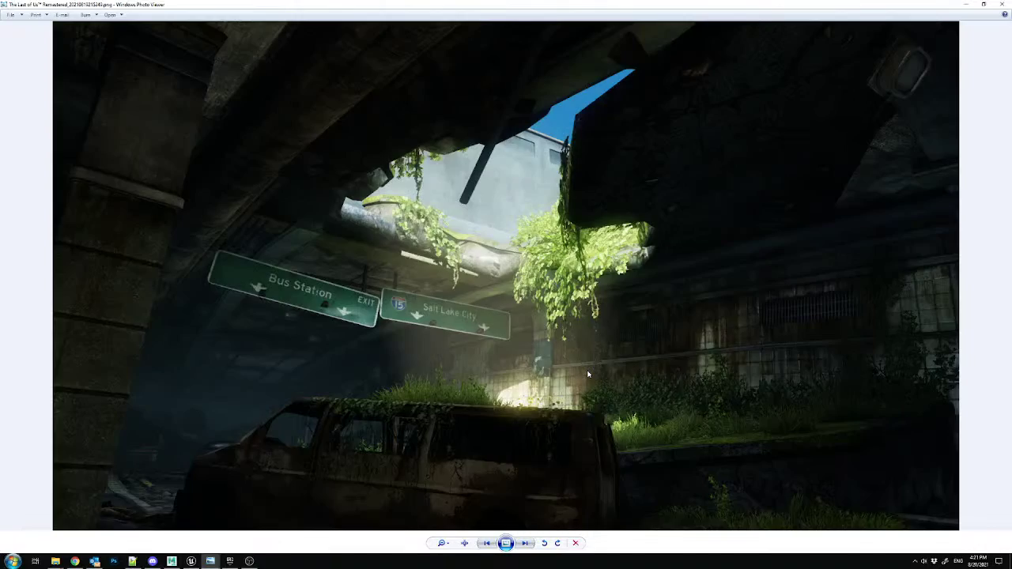
key(Right)
key(Right)
key(Right)
key(Right)
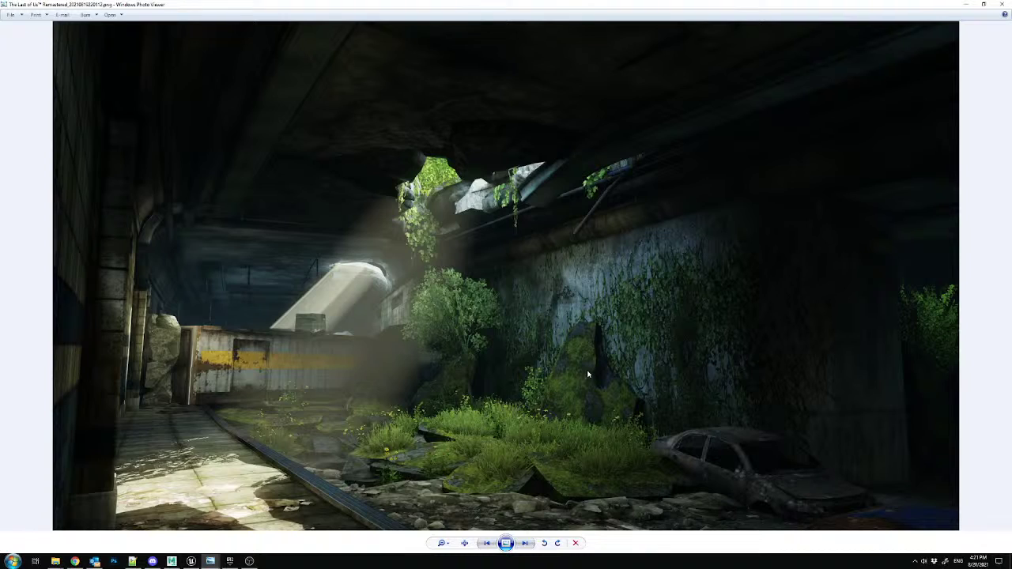
- Examine the reference of the curved tunnel with the sunlit pillar up close, and return to Unreal Engine
key(Right)
key(Right)
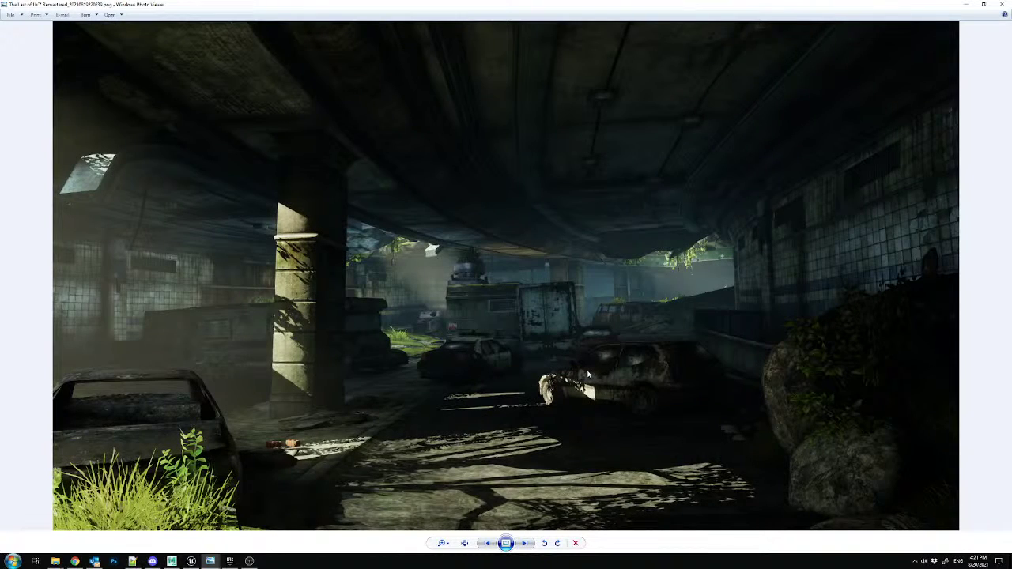
scroll(609, 246, up, 2)
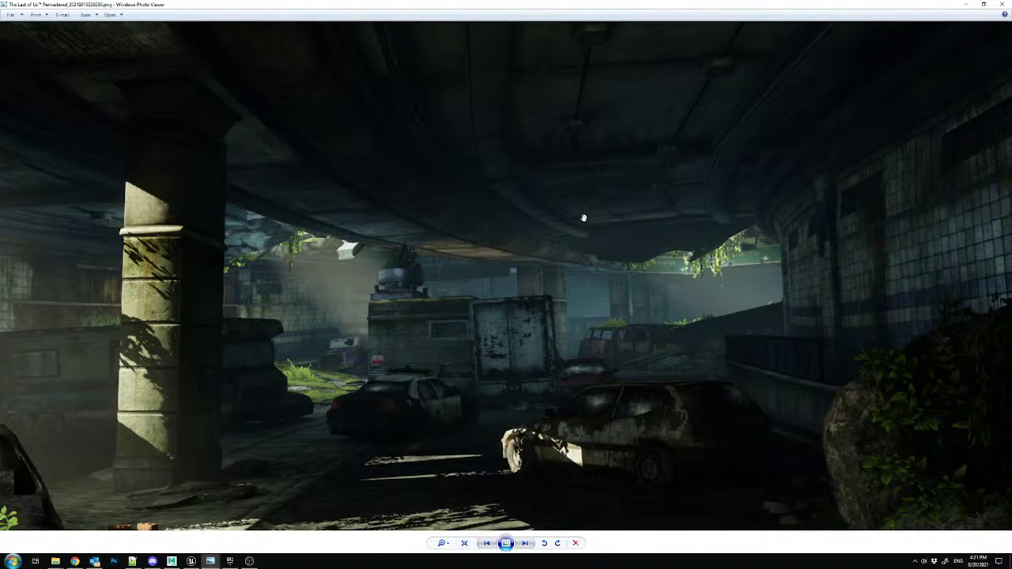
key(Right)
key(Right)
key(Right)
key(Right)
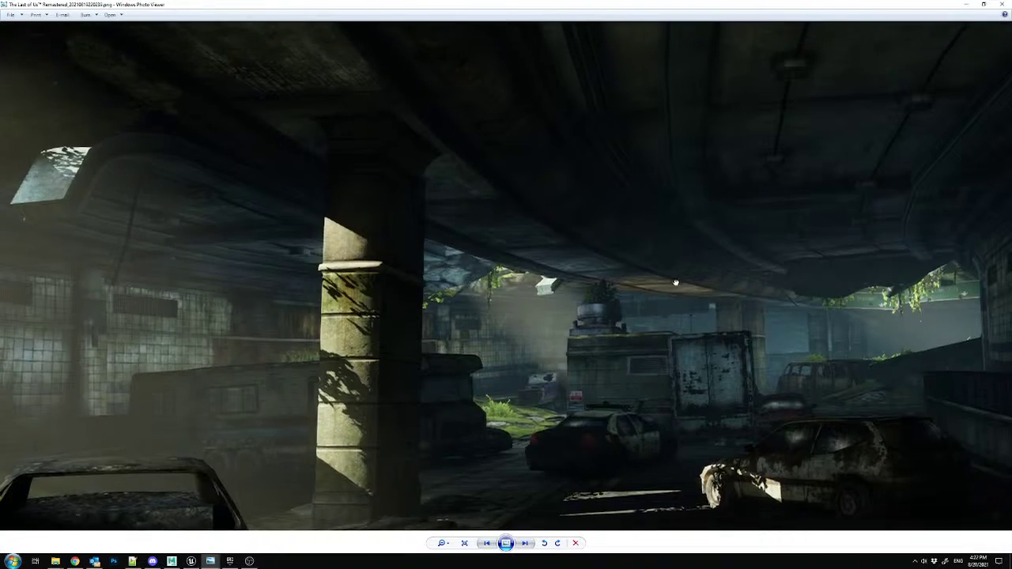
key(Right)
drag(789, 4, 1011, 145)
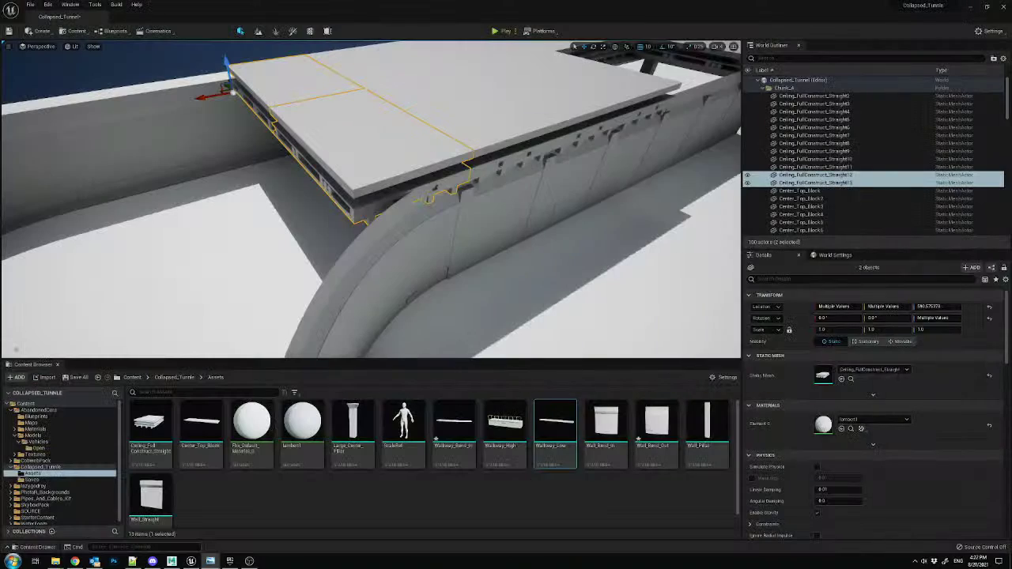
- Delete one of the two outermost ceiling pieces and try rotating the remaining one by -10° to follow the bend
right_drag(406, 154, 641, 222)
right_drag(443, 198, 284, 190)
click(372, 107)
click(226, 116)
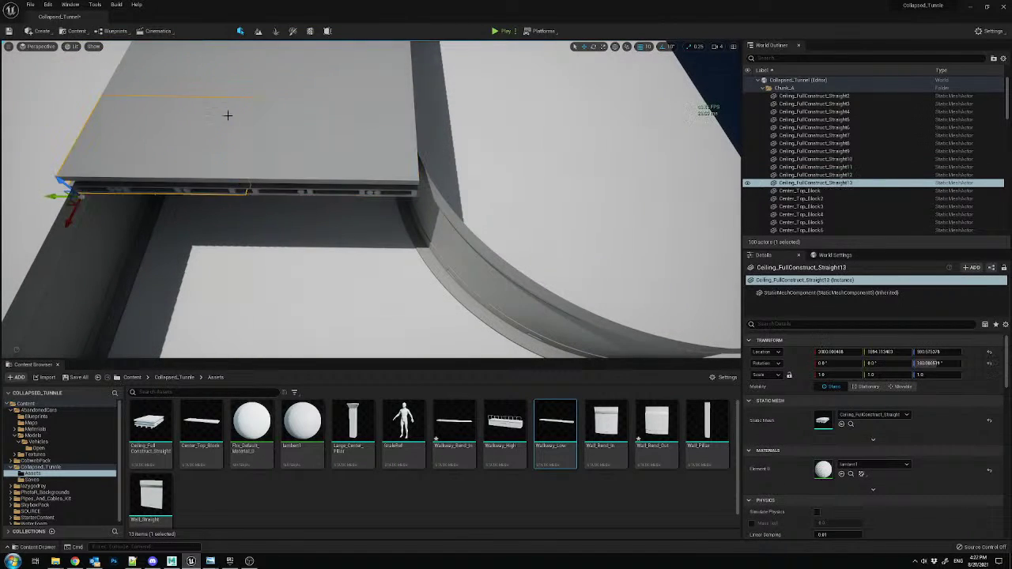
key(Delete)
click(353, 136)
right_drag(436, 155, 293, 150)
mouse_move(444, 221)
mouse_down()
mouse_move(467, 222)
mouse_move(455, 223)
mouse_up()
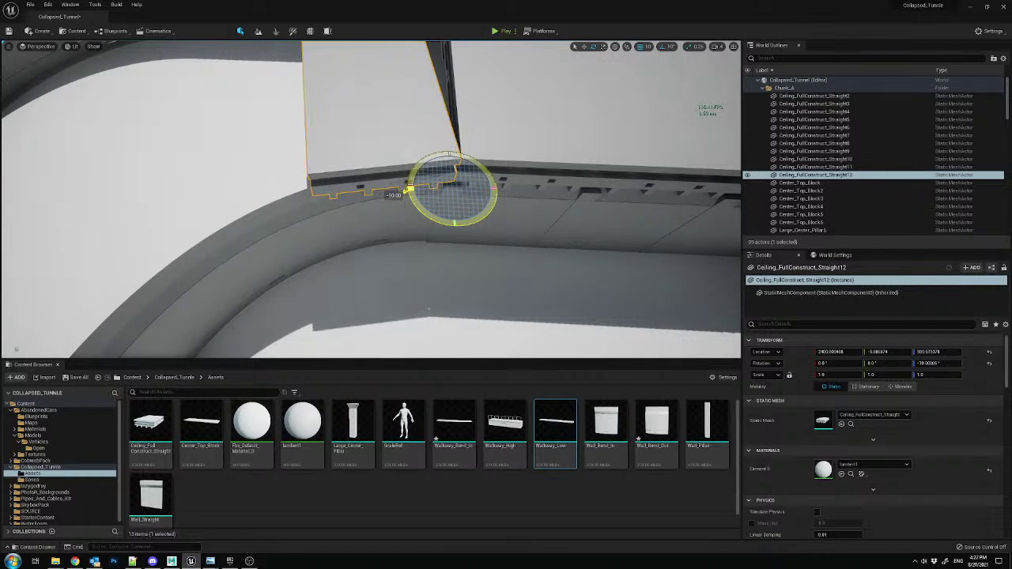
- Try fanning duplicated, rotated ceiling pieces around the inner bend, with an extra copy reaching toward the outer wall
right_drag(443, 219, 623, 234)
right_drag(408, 194, 522, 230)
key(w)
alt+drag(319, 151, 454, 183)
right_drag(454, 184, 419, 197)
key(ctrl+d)
drag(360, 149, 419, 231)
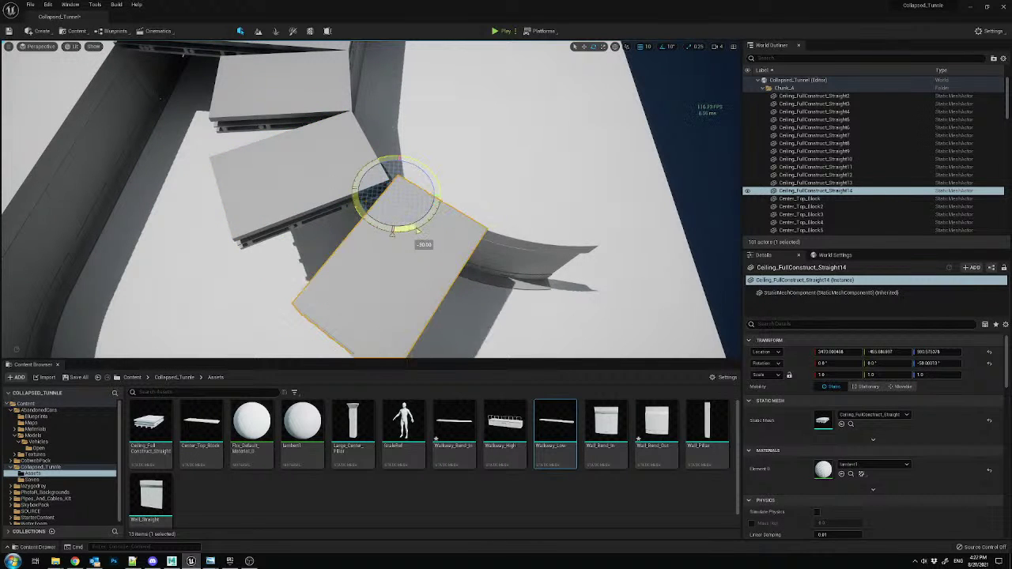
mouse_move(405, 188)
right_down()
mouse_move(356, 189)
mouse_move(405, 187)
right_up()
click(405, 188)
alt+drag(448, 177, 351, 184)
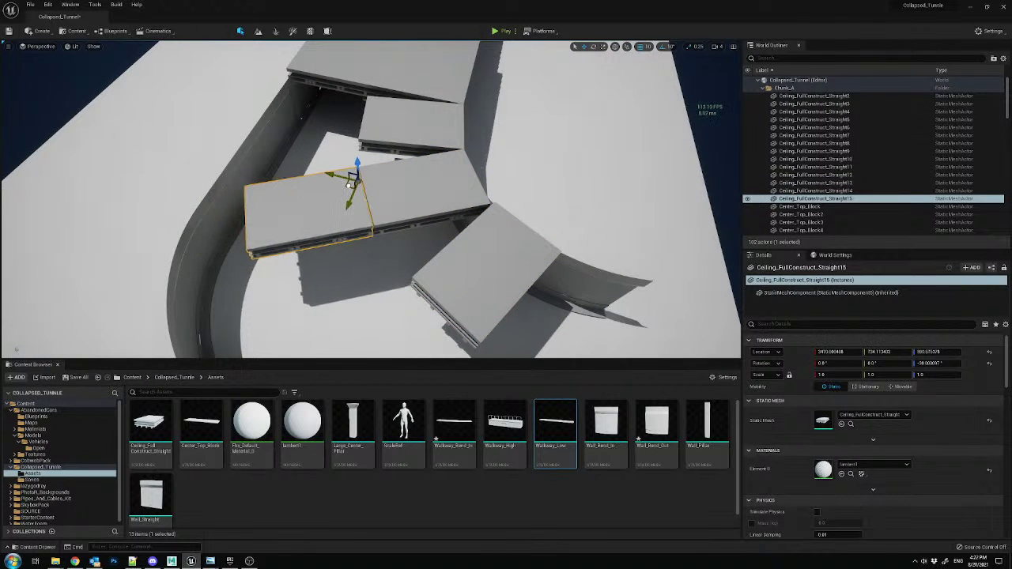
right_drag(338, 188, 407, 189)
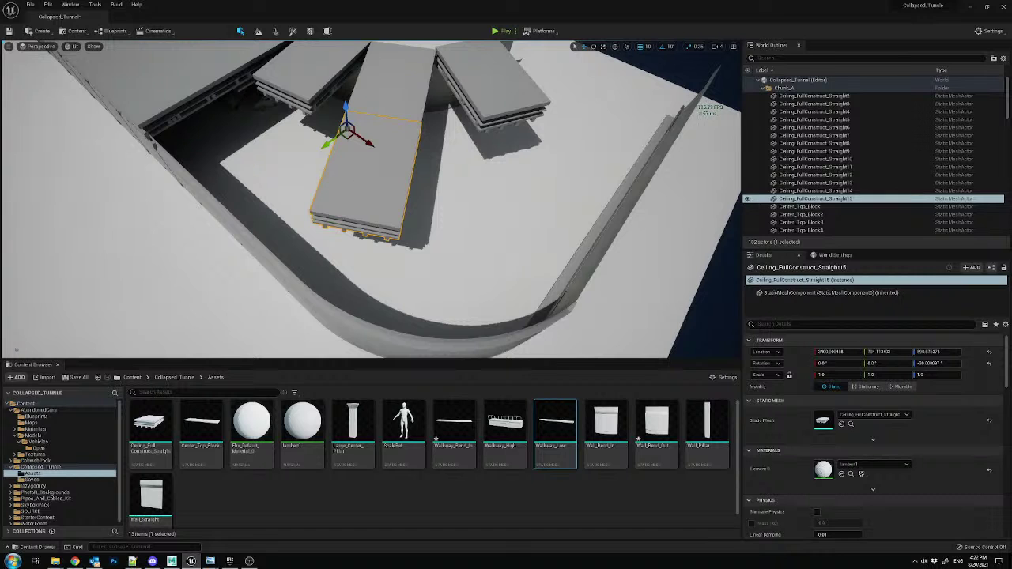
- Delete the fanned trial ceiling pieces and undo back to the original pair of straight ceiling pieces
key(Delete)
click(486, 92)
key(Delete)
click(402, 88)
key(Delete)
click(323, 83)
key(Delete)
right_drag(323, 82, 269, 82)
key(ctrl+z)
key(ctrl+z)
- Turn the pair of ceiling pieces and position it across the tunnel at the far end of the straight wall
key(e)
drag(155, 282, 143, 299)
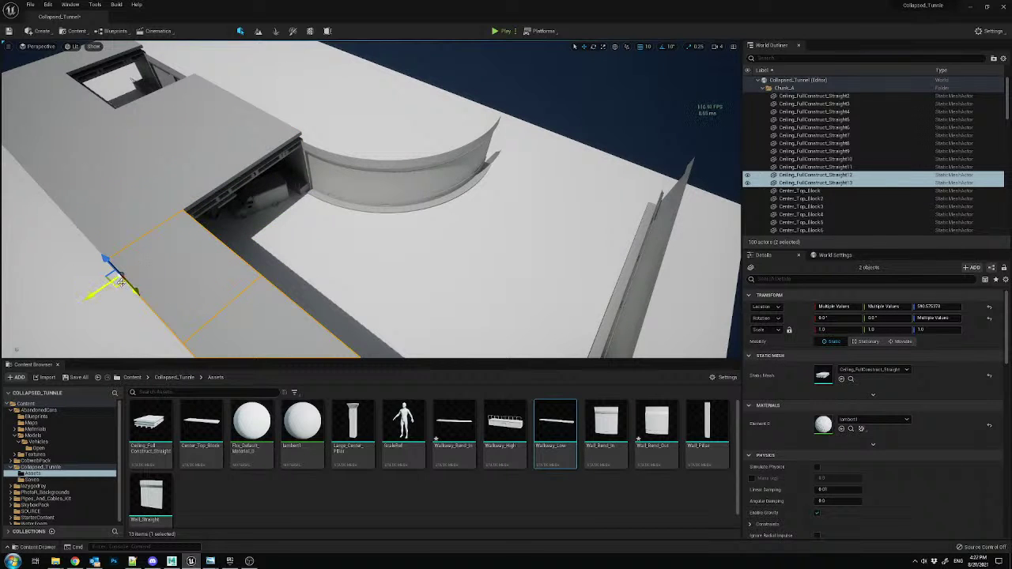
key(ctrl+z)
click(632, 261)
key(f)
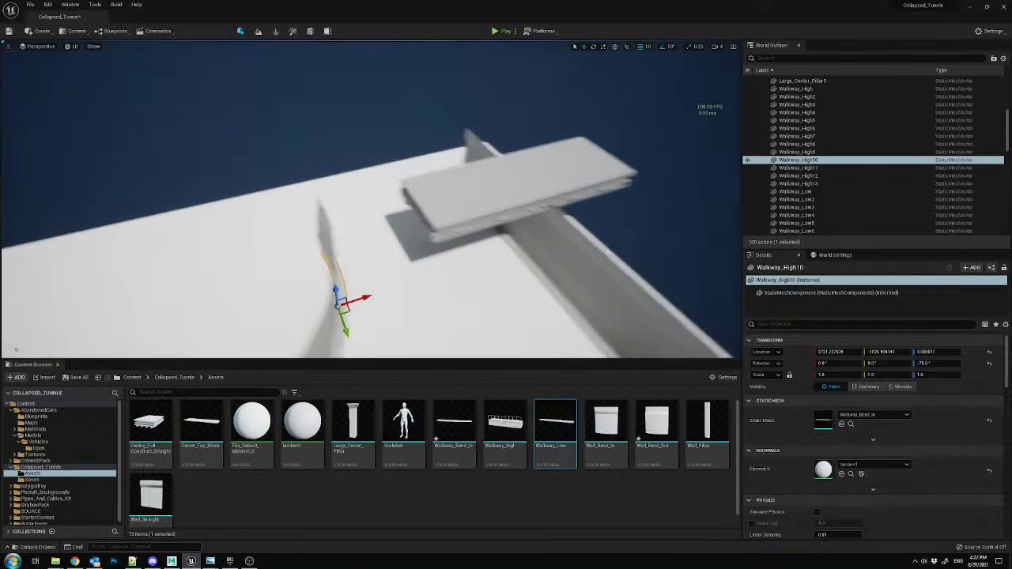
click(597, 175)
right_drag(630, 158, 617, 170)
right_drag(572, 115, 652, 129)
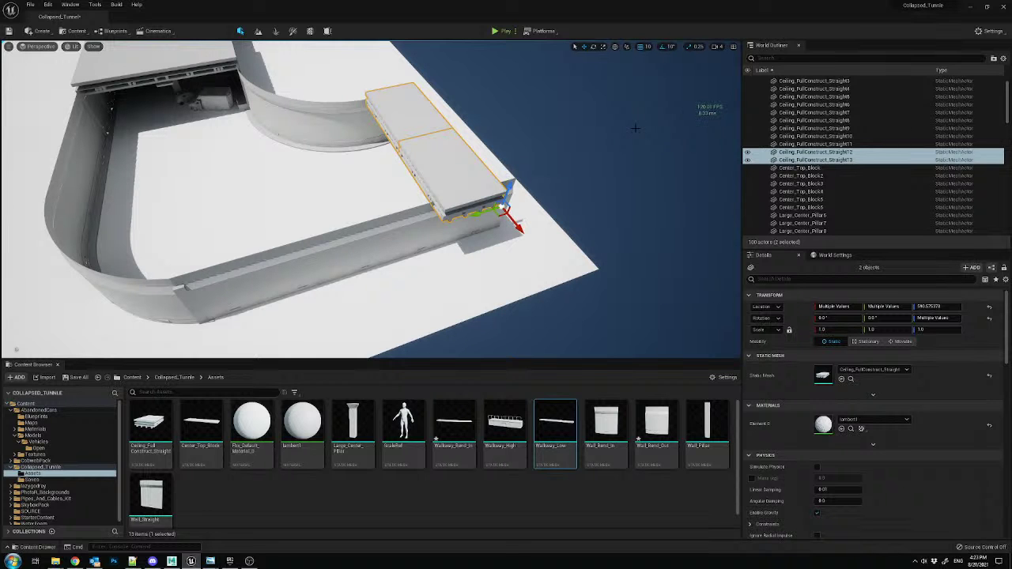
right_drag(417, 160, 359, 228)
drag(548, 152, 541, 152)
- Select the ceiling, top block, pillar, wall and walkway pieces of the tunnel's open end section and move a duplicate outward along X
right_drag(541, 153, 515, 172)
click(483, 265)
right_drag(483, 264, 241, 102)
click(469, 136)
ctrl+click(246, 155)
ctrl+click(237, 157)
ctrl+click(137, 206)
ctrl+click(135, 303)
right_drag(135, 303, 271, 225)
ctrl+click(299, 212)
right_drag(639, 224, 491, 166)
ctrl+click(389, 163)
right_drag(388, 163, 461, 158)
key(ctrl+d)
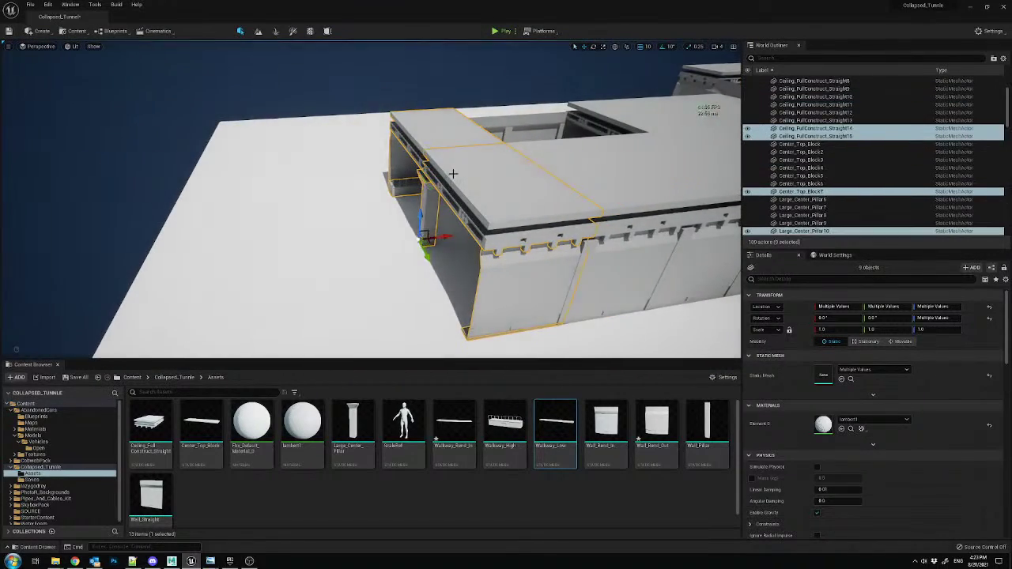
drag(444, 240, 369, 244)
right_drag(370, 244, 364, 237)
- Extend that end of the tunnel with two more duplicated sections placed end to end along X
key(ctrl+d)
drag(364, 237, 310, 228)
right_drag(317, 206, 360, 213)
key(ctrl+d)
drag(399, 227, 319, 226)
- Check the extended tunnel through the CameraActor view and stop piloting the camera
click(40, 47)
click(62, 136)
click(409, 140)
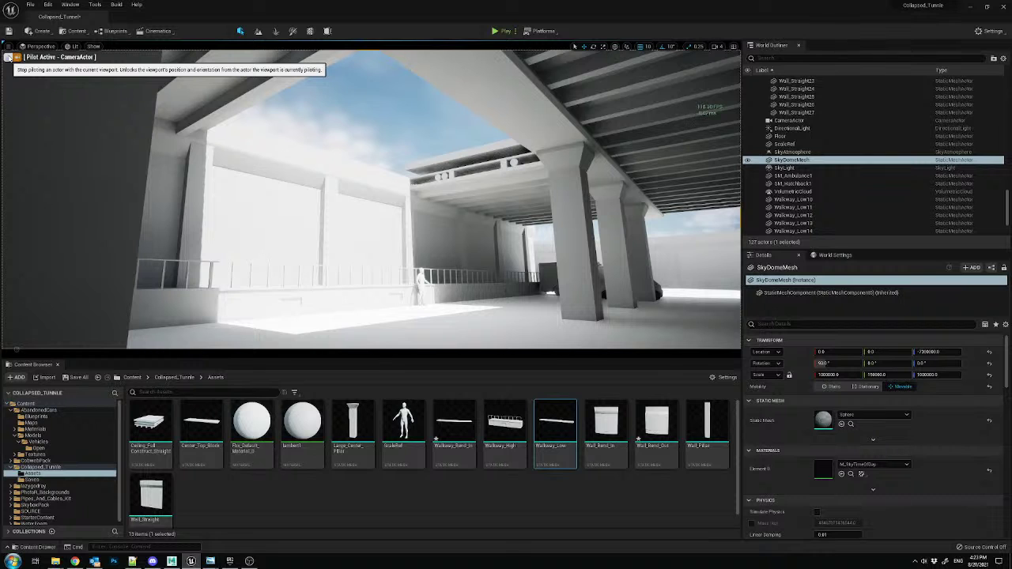
click(8, 57)
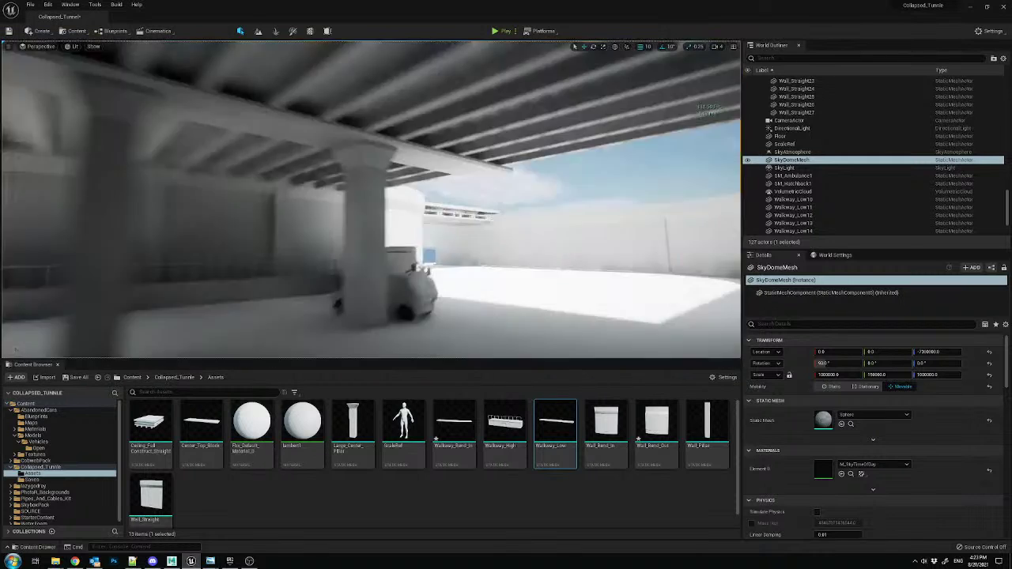
right_drag(328, 95, 327, 66)
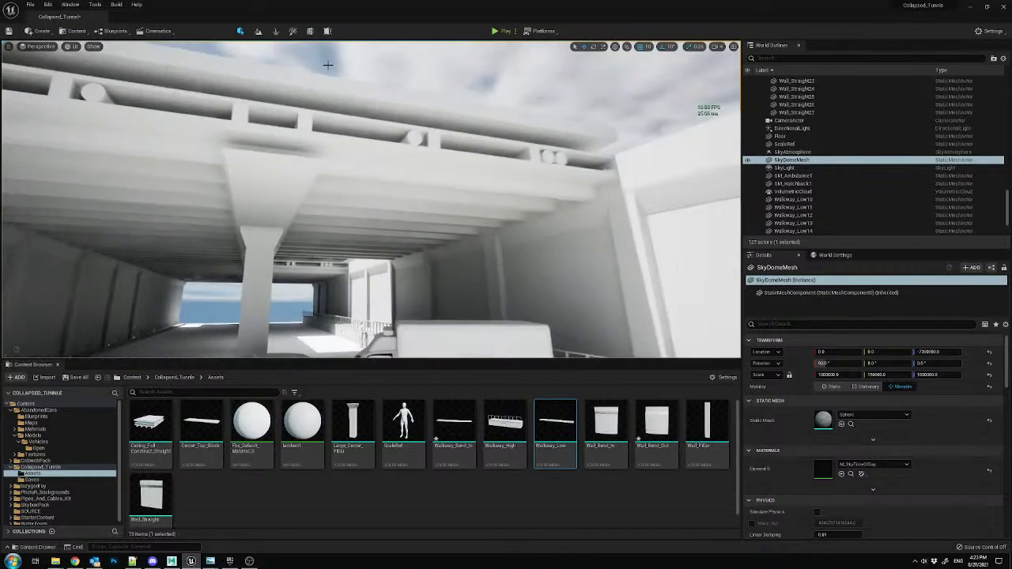
- Try moving the five straight wall pieces past the bend outward along X to widen the tunnel
click(271, 160)
key(f)
right_drag(272, 160, 388, 141)
right_drag(476, 110, 525, 89)
click(328, 114)
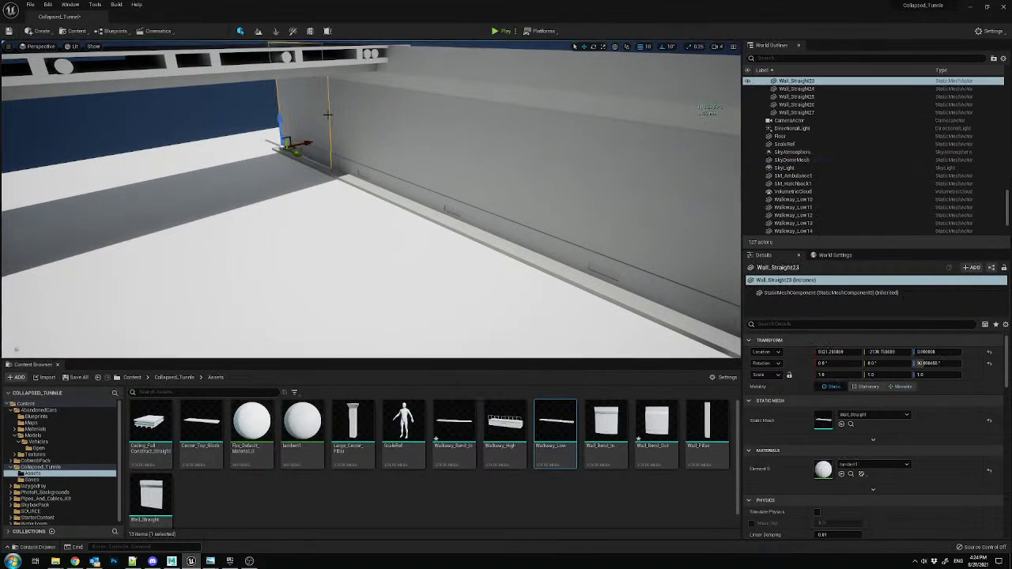
ctrl+click(370, 124)
ctrl+click(474, 129)
right_drag(475, 129, 477, 161)
ctrl+click(438, 146)
ctrl+click(539, 155)
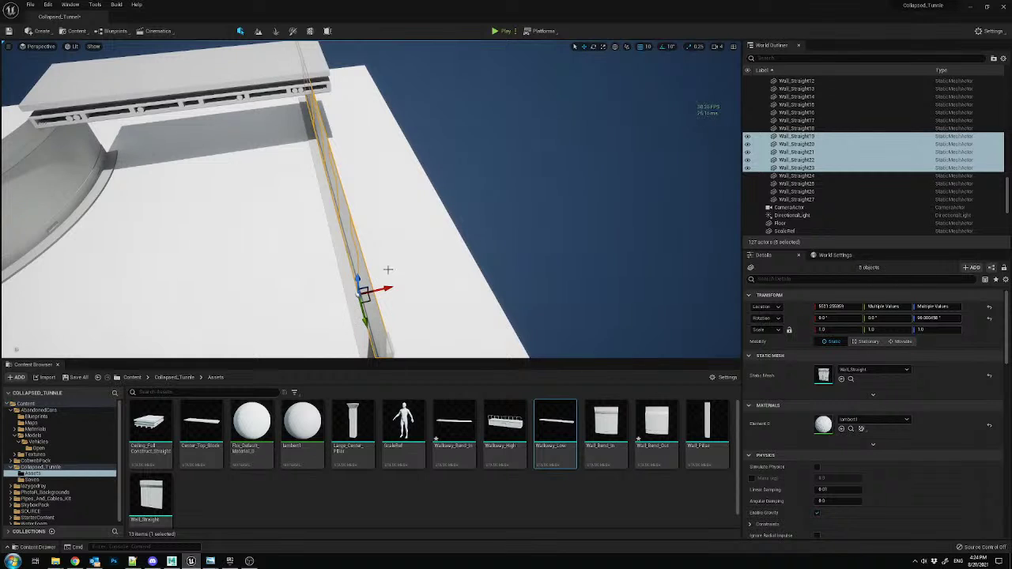
drag(386, 286, 409, 283)
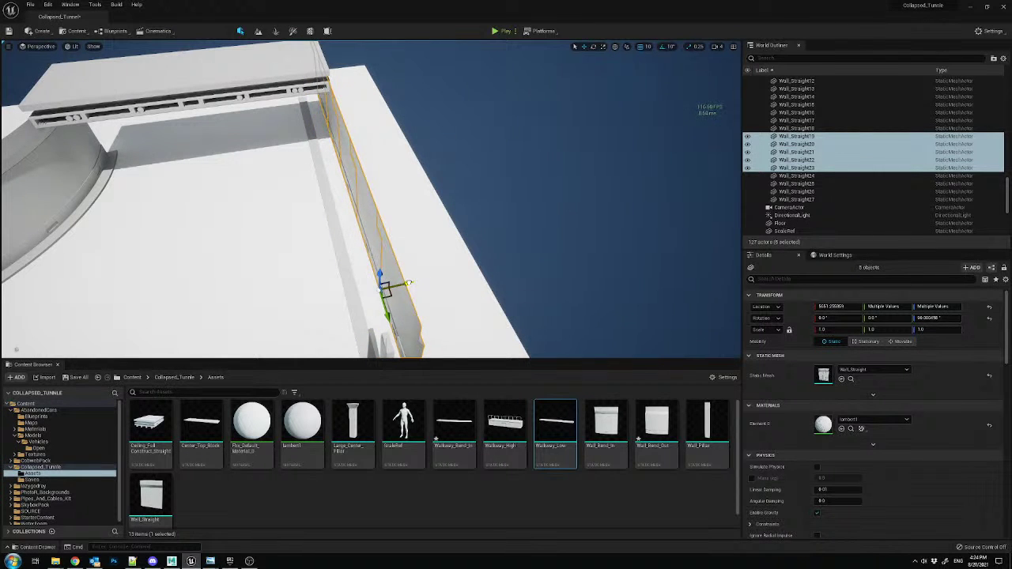
right_drag(418, 251, 420, 237)
right_drag(302, 228, 167, 246)
- Undo the outward wall move and step back to the combined selection of bend and straight walls
key(ctrl+z)
key(ctrl+z)
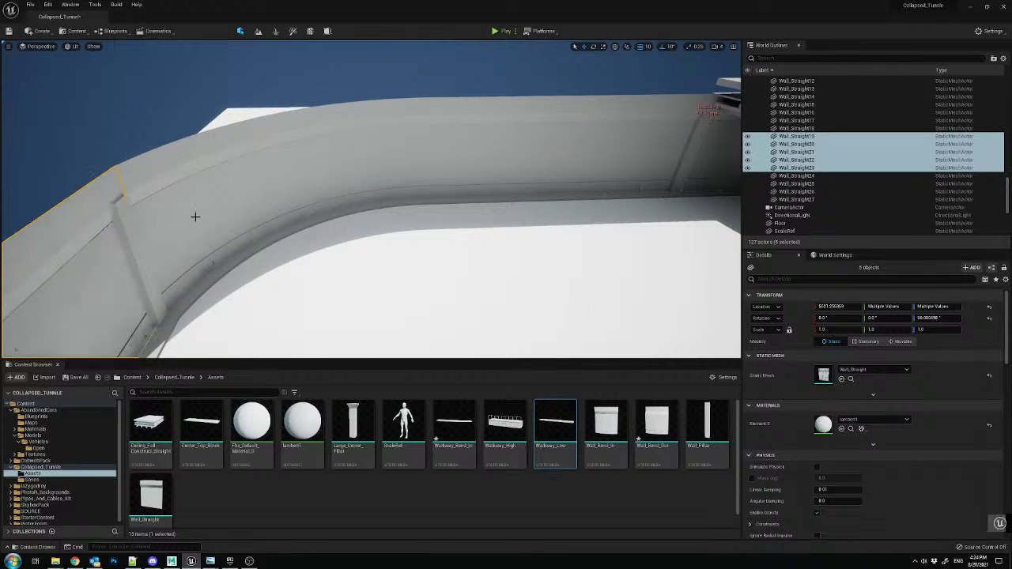
key(ctrl+z)
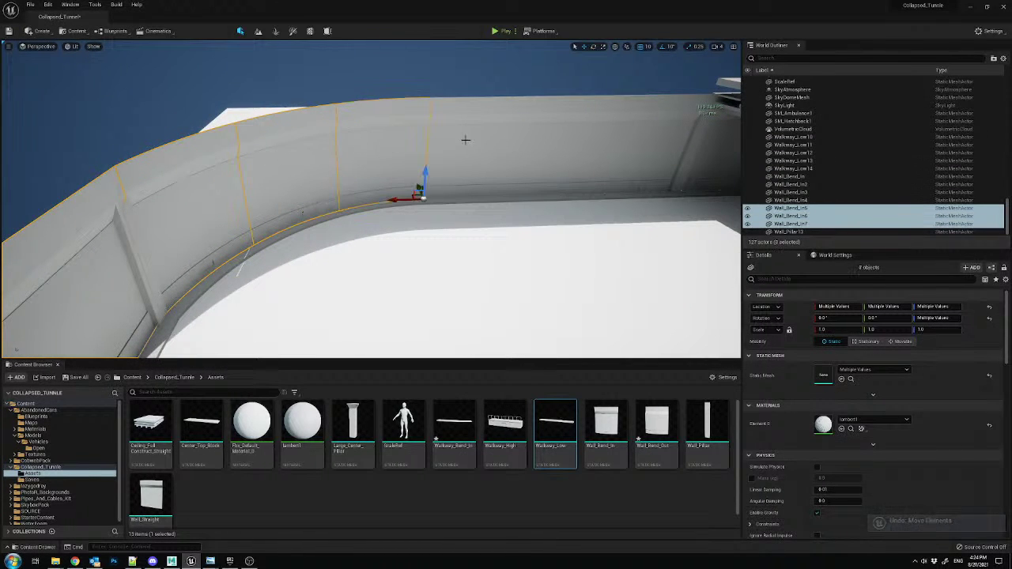
key(ctrl+z)
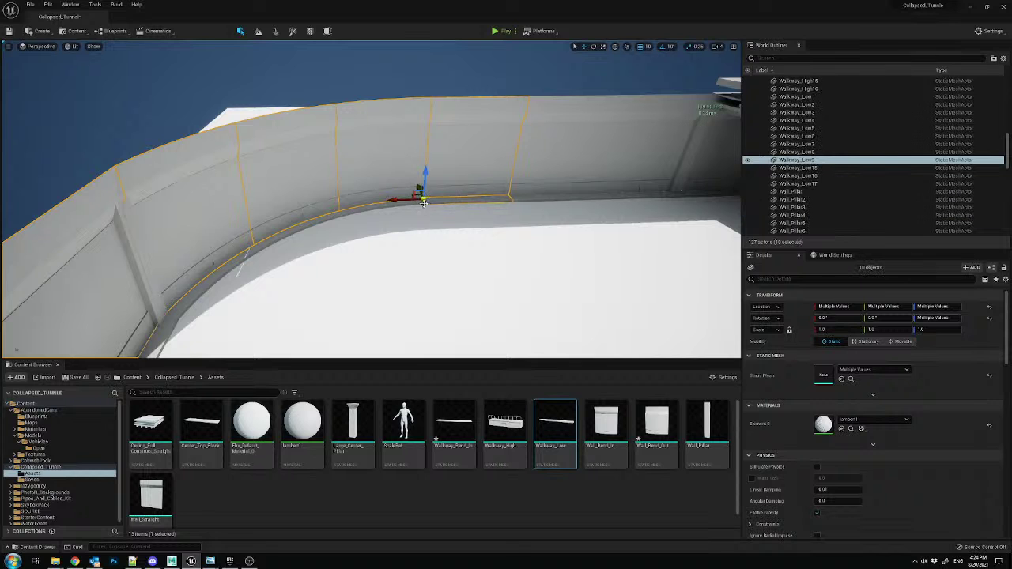
key(ctrl+z)
- Add the pillar and low walkway pieces to the selected bend and straight walls, and move them all outward along X
ctrl+click(230, 264)
ctrl+click(148, 252)
right_drag(224, 218, 175, 257)
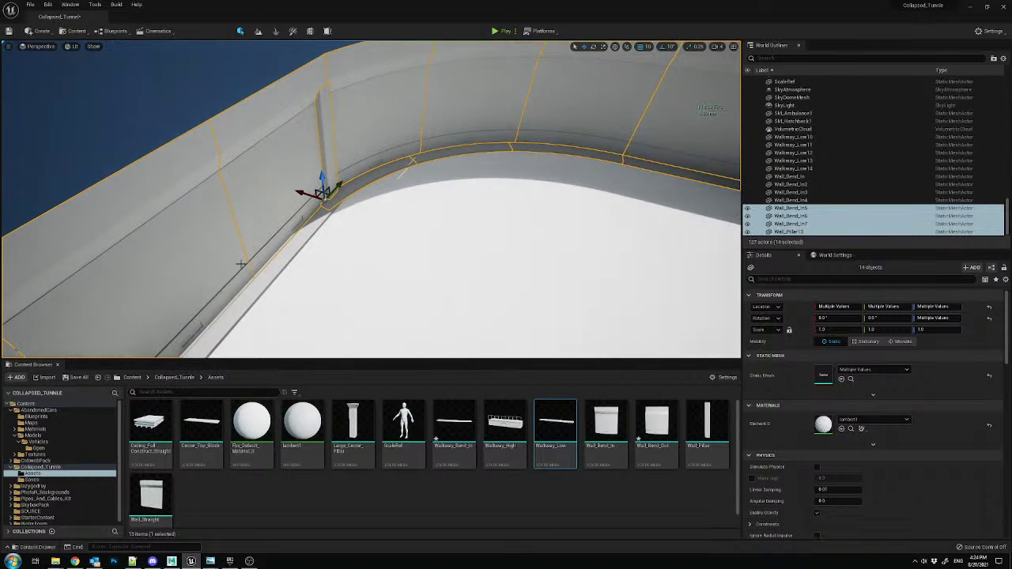
ctrl+click(275, 265)
right_drag(348, 238, 273, 242)
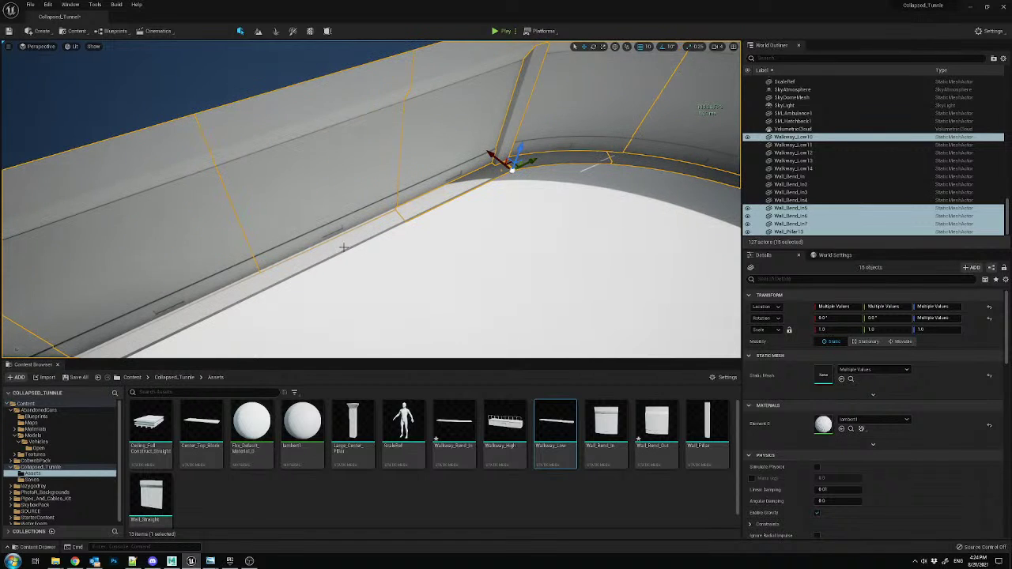
ctrl+click(346, 249)
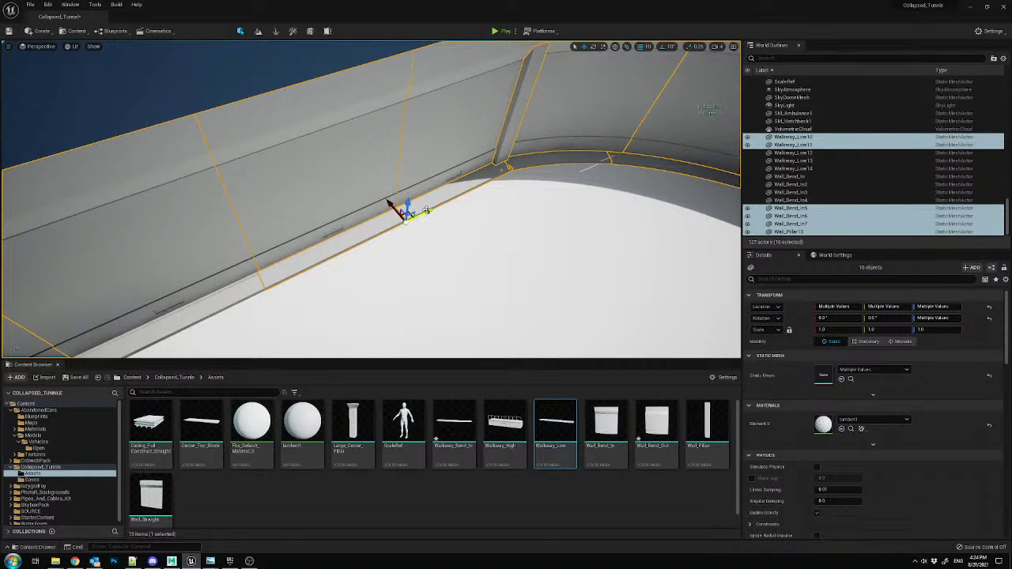
right_drag(421, 210, 378, 206)
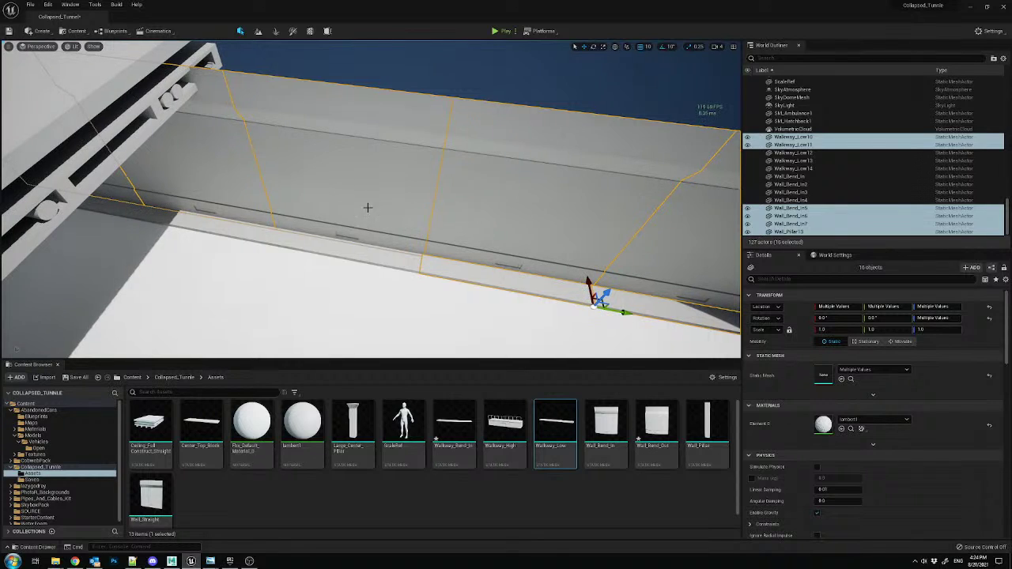
ctrl+click(374, 255)
ctrl+click(235, 233)
right_drag(235, 233, 188, 190)
ctrl+click(301, 225)
mouse_move(301, 225)
right_down()
mouse_move(277, 237)
mouse_move(301, 242)
mouse_move(307, 229)
right_up()
drag(358, 223, 379, 218)
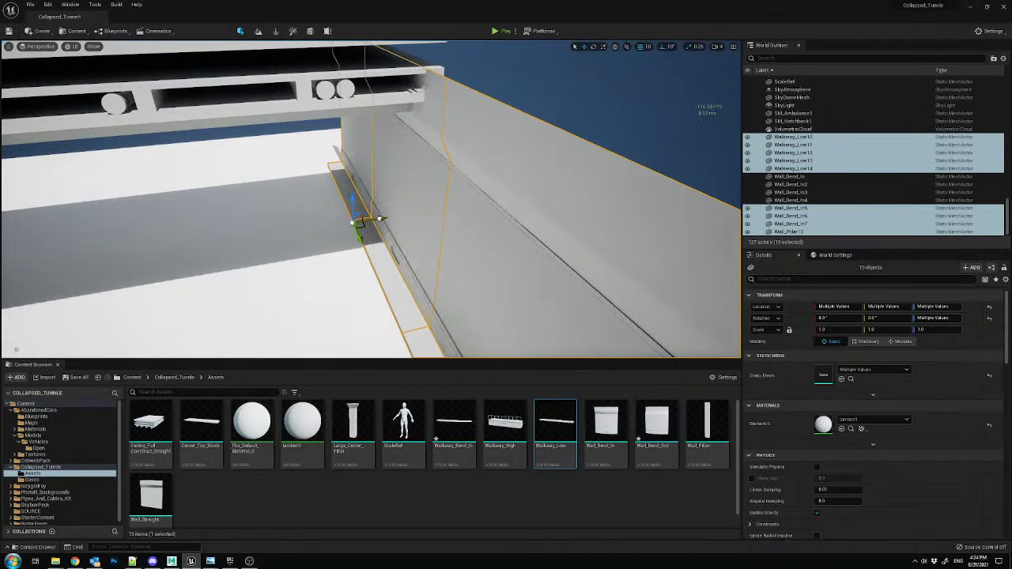
click(258, 31)
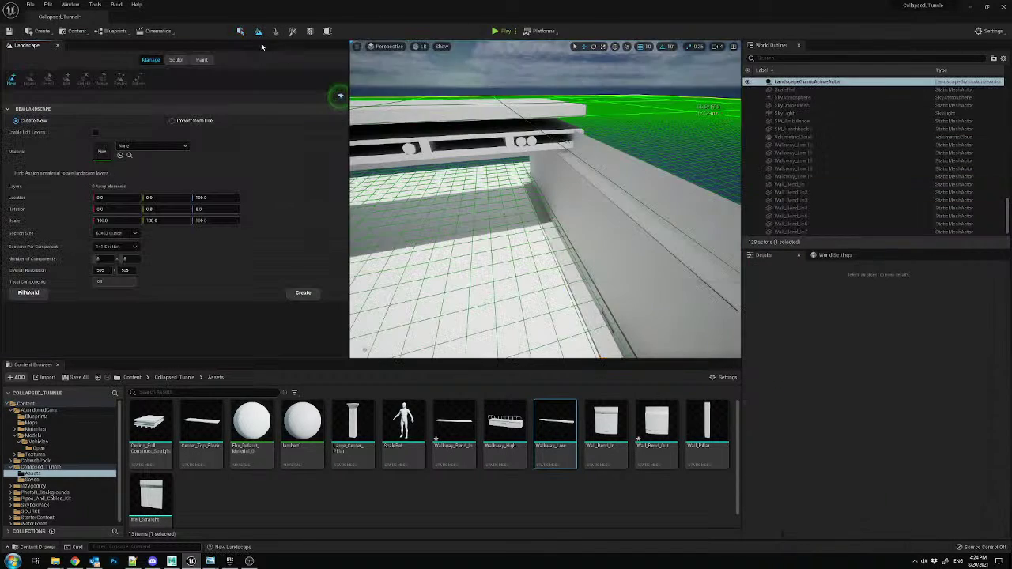
mouse_move(498, 120)
right_down()
mouse_move(537, 123)
mouse_move(427, 119)
mouse_move(498, 119)
right_up()
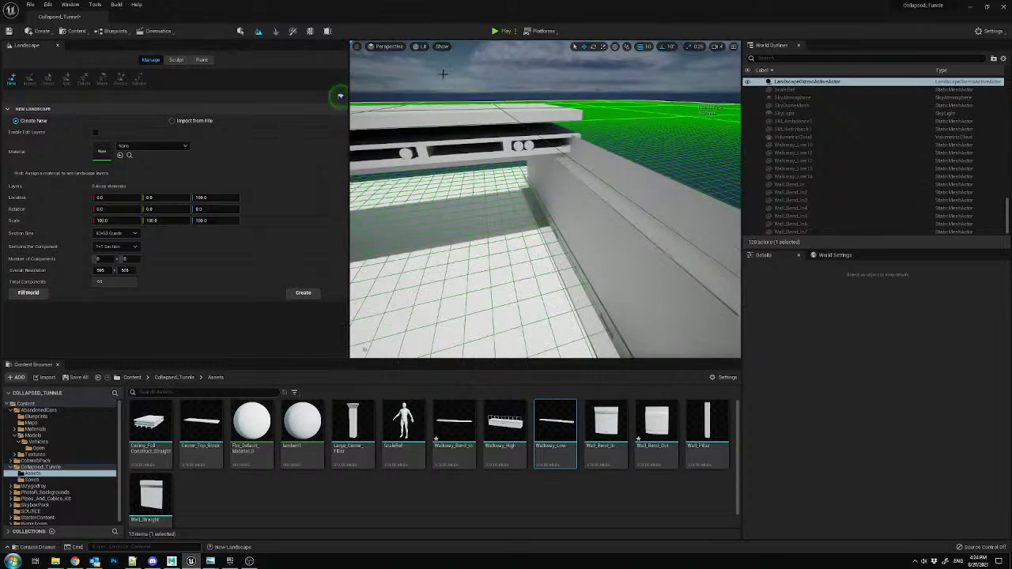
click(240, 32)
- Undo the last change and reselect the bend's wall pieces together with its pillar and low walkways
right_drag(409, 168, 633, 170)
key(ctrl+z)
right_drag(436, 199, 474, 201)
click(436, 199)
ctrl+click(433, 242)
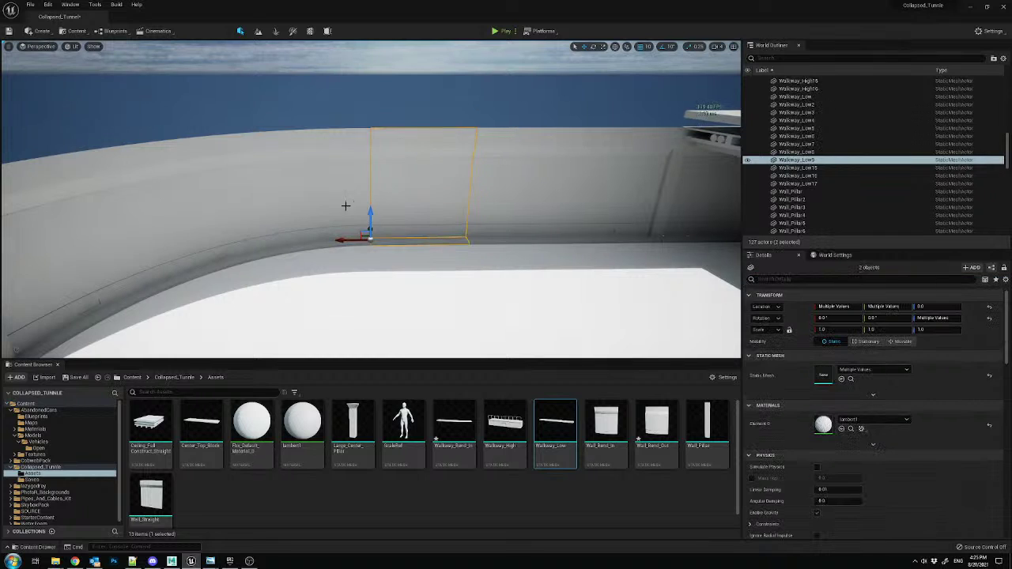
ctrl+click(348, 209)
ctrl+click(300, 246)
ctrl+click(252, 254)
ctrl+click(245, 238)
ctrl+click(147, 294)
ctrl+click(119, 262)
right_drag(118, 262, 16, 283)
ctrl+click(458, 169)
ctrl+click(386, 223)
ctrl+click(381, 249)
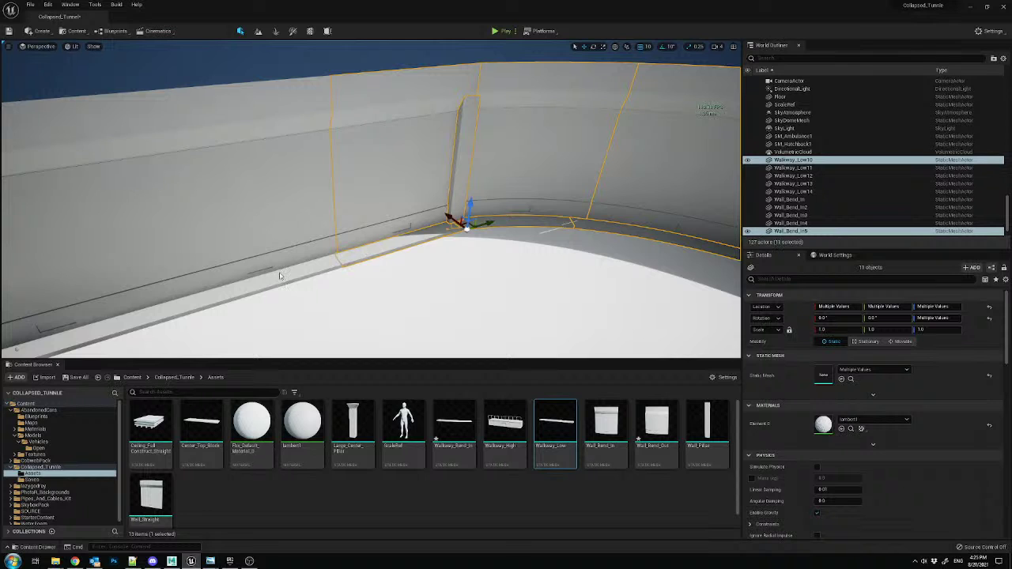
- Add the straight walls and low walkways past the bend to the selection and move all the pieces together
ctrl+click(278, 272)
ctrl+click(274, 235)
right_drag(215, 174, 71, 178)
ctrl+click(352, 197)
ctrl+click(227, 172)
ctrl+click(174, 159)
ctrl+click(167, 209)
ctrl+click(260, 235)
ctrl+click(359, 254)
right_drag(402, 248, 394, 270)
drag(384, 271, 406, 263)
right_drag(410, 263, 370, 224)
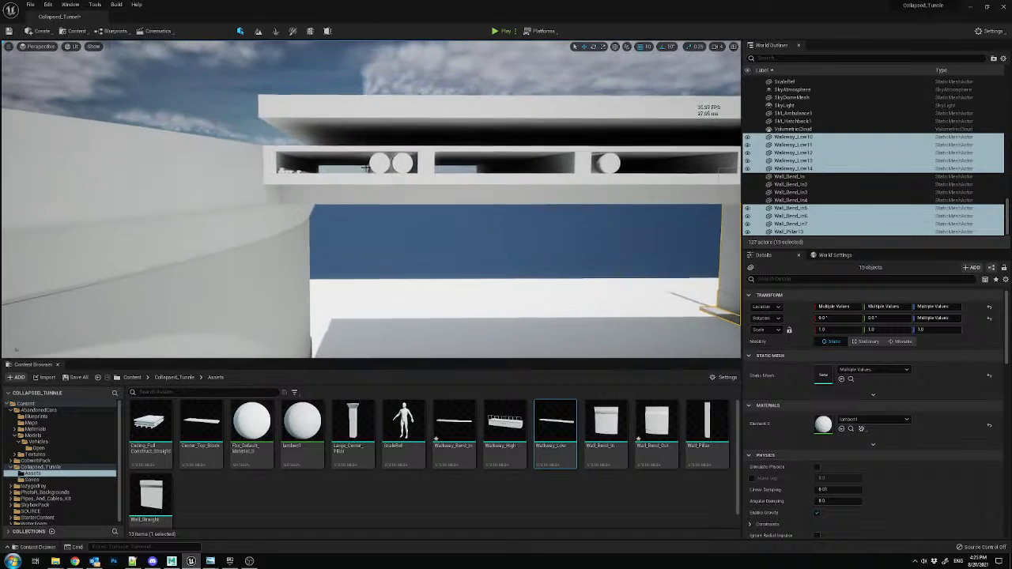
- Slide the low walkway piece next to the gap along the straight wall until it meets its neighbour
click(387, 222)
click(387, 172)
mouse_move(387, 172)
right_down()
mouse_move(443, 180)
mouse_move(404, 182)
right_up()
ctrl+click(412, 130)
right_drag(412, 129, 399, 147)
click(435, 191)
right_drag(434, 192, 436, 195)
ctrl+click(400, 252)
right_drag(365, 235, 367, 219)
click(418, 188)
right_drag(418, 189, 443, 198)
drag(416, 201, 266, 210)
right_drag(267, 211, 168, 209)
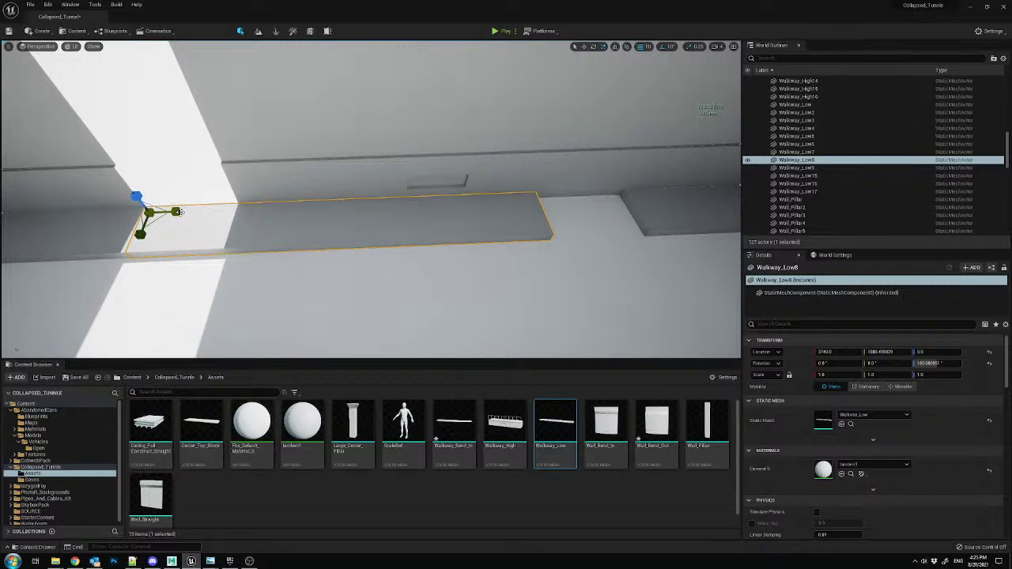
- Try stretching the low walkway piece along X with a finer scale snap of 0.125, and undo the scaling
drag(179, 212, 199, 212)
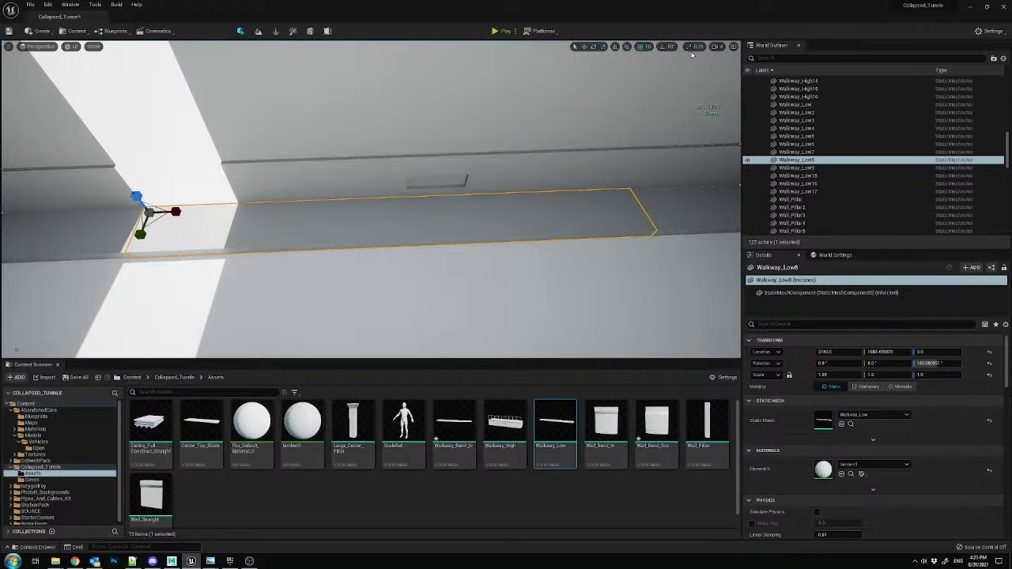
key(ctrl+z)
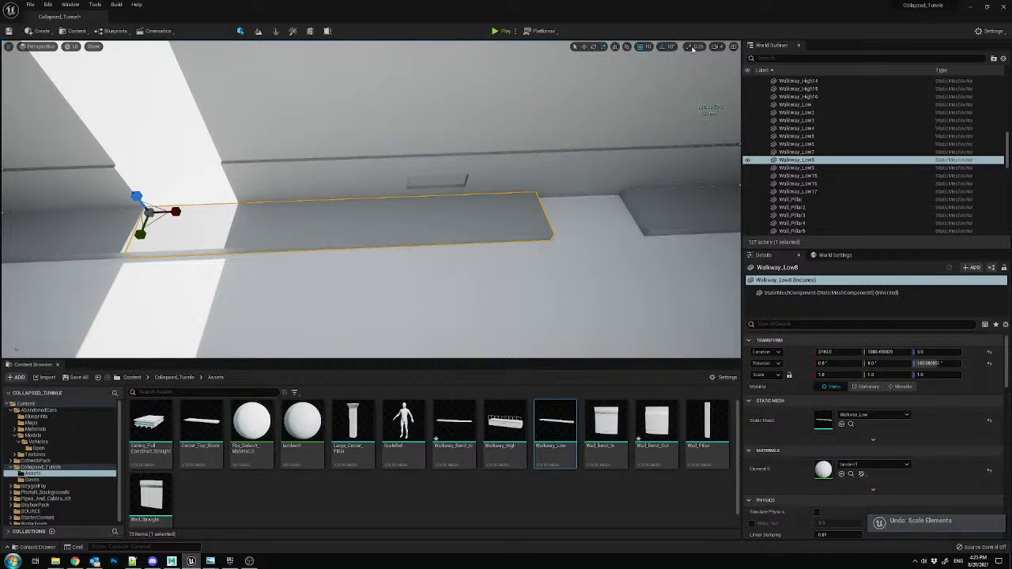
click(695, 47)
click(706, 79)
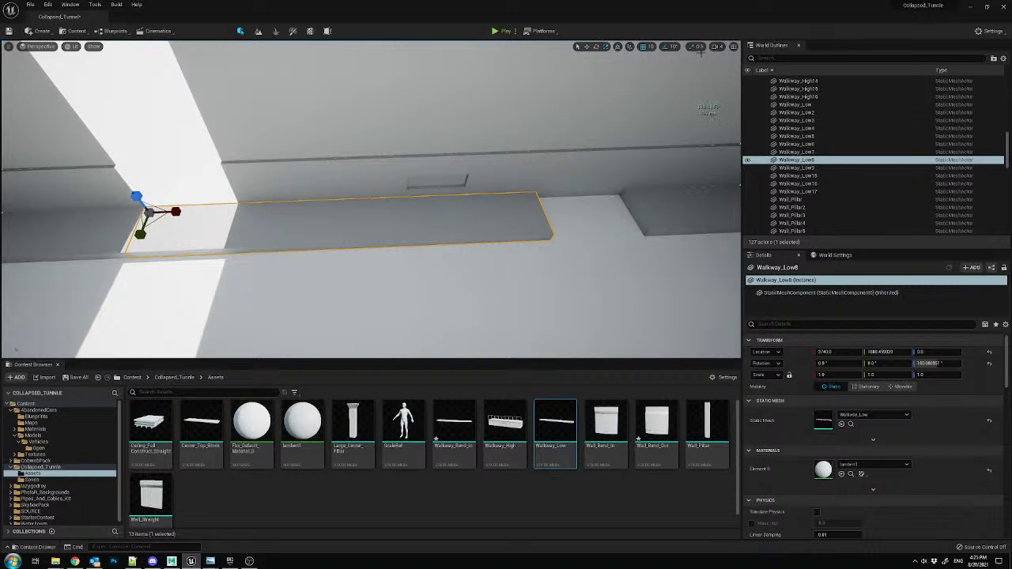
click(696, 46)
click(718, 101)
drag(448, 169, 417, 172)
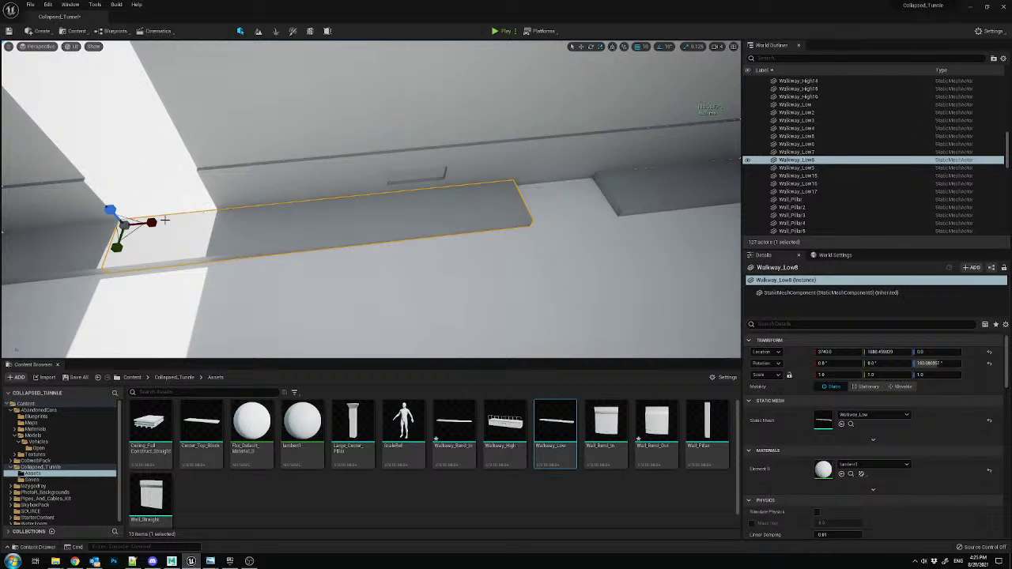
drag(152, 223, 168, 219)
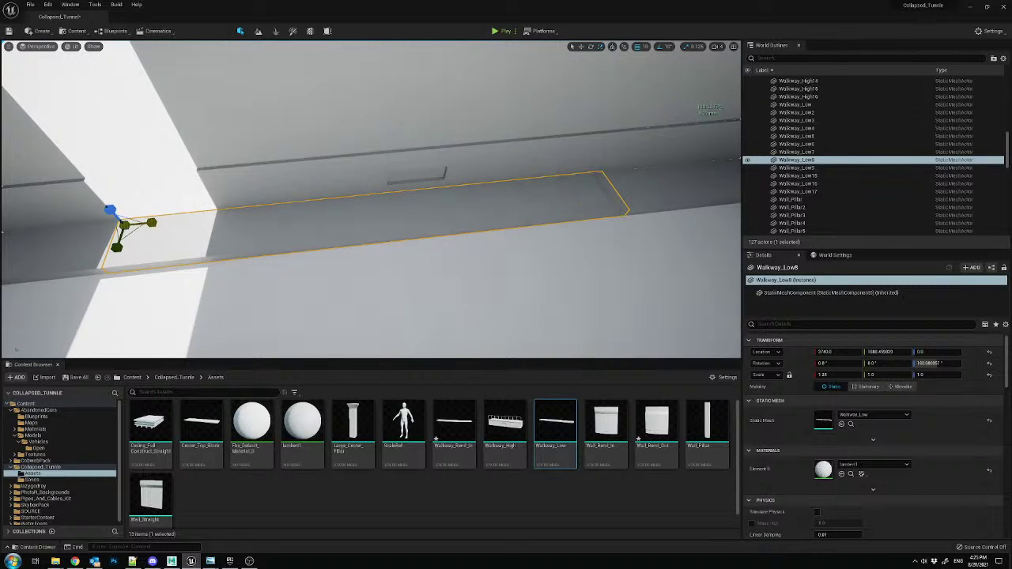
key(ctrl+z)
- Set the scale snap to 0.0625 and stretch the low walkway piece to 1.25 along X across the gap
click(696, 46)
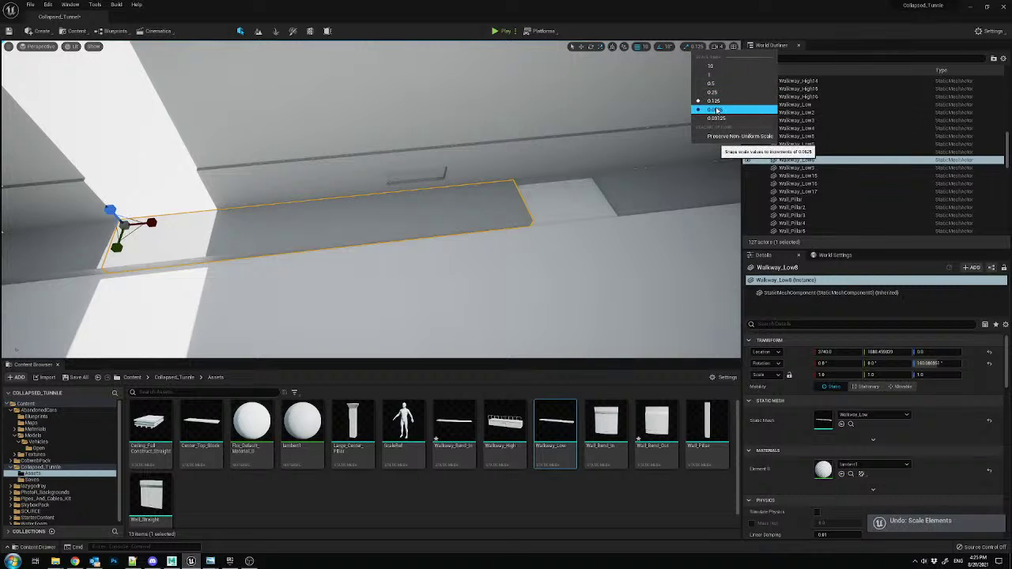
click(718, 110)
right_drag(475, 237, 490, 222)
right_drag(238, 168, 264, 166)
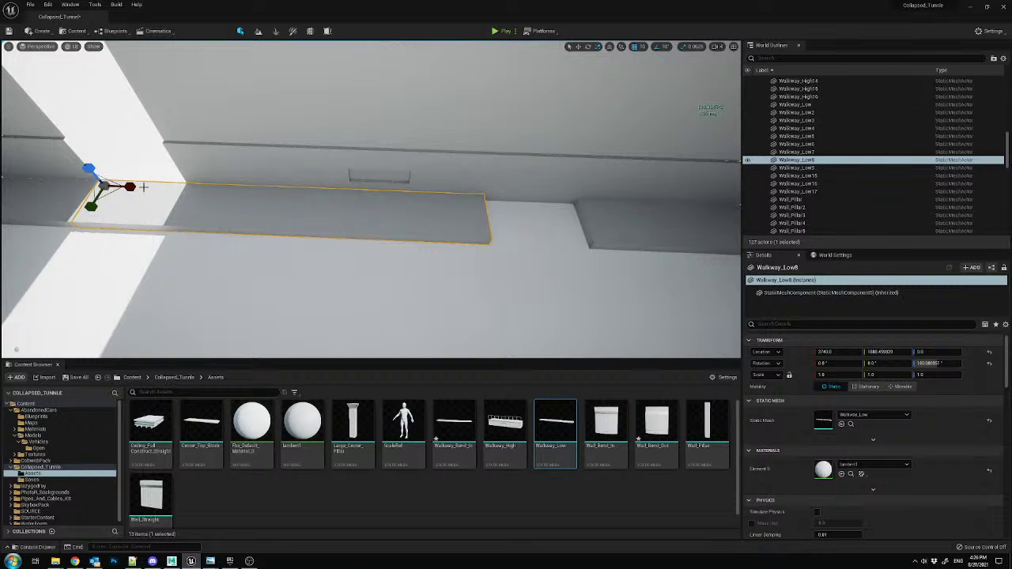
drag(129, 186, 139, 186)
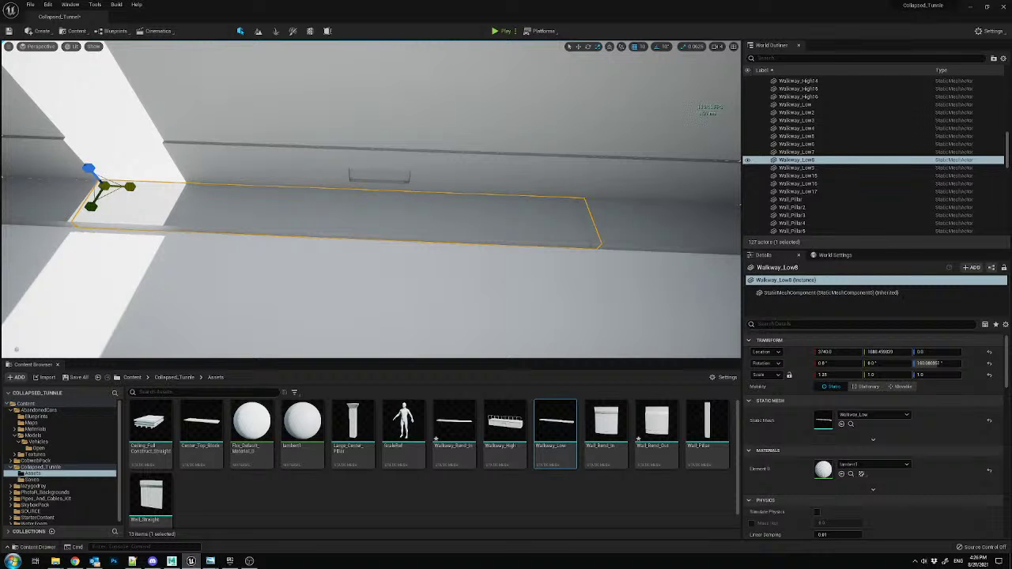
- Fine-tune the low walkway piece's X scale to about 1.23 so its end meets the adjoining piece
mouse_move(415, 208)
right_down()
mouse_move(462, 207)
mouse_move(420, 208)
right_up()
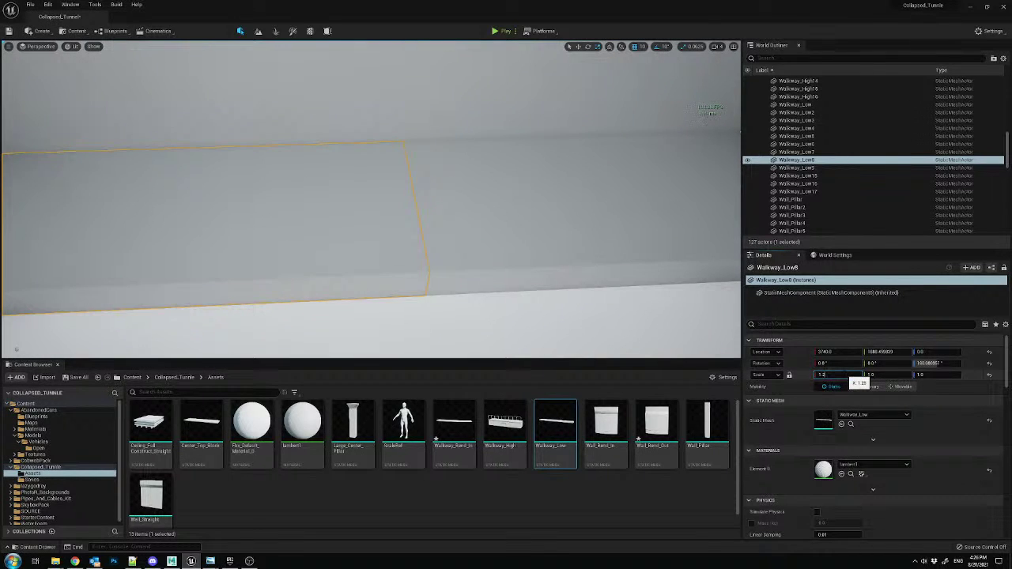
key(Return)
text(3)
key(Return)
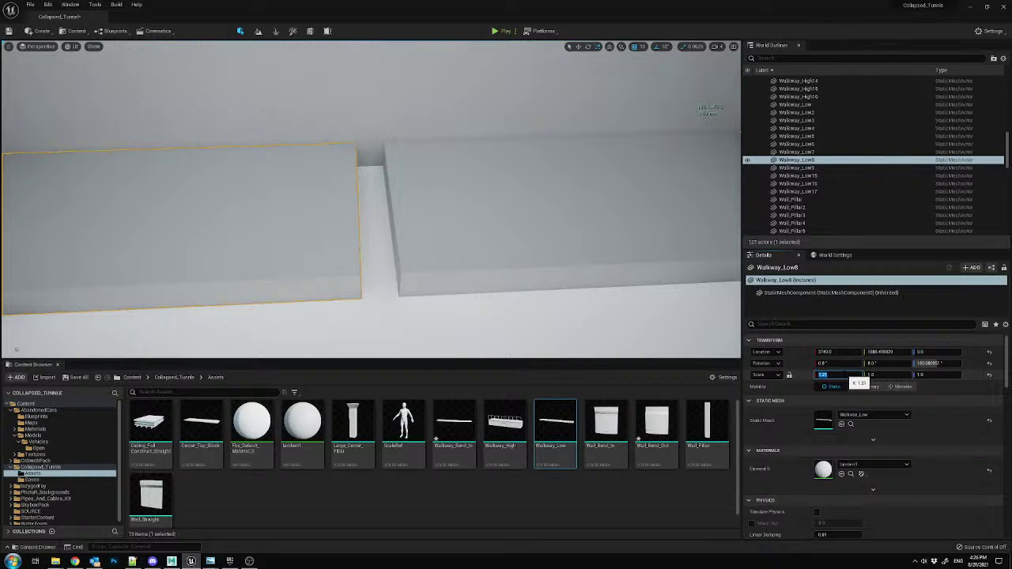
text(5)
key(Return)
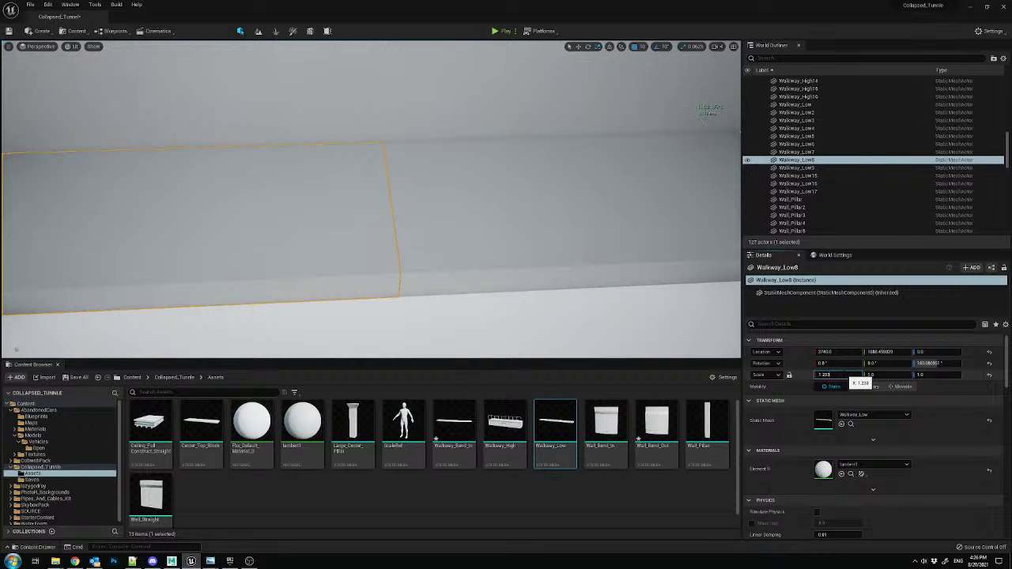
- Shift the straight wall piece between the two gaps along the wall line and set its X scale to 1.14
right_drag(418, 156, 398, 292)
click(418, 156)
drag(338, 315, 313, 314)
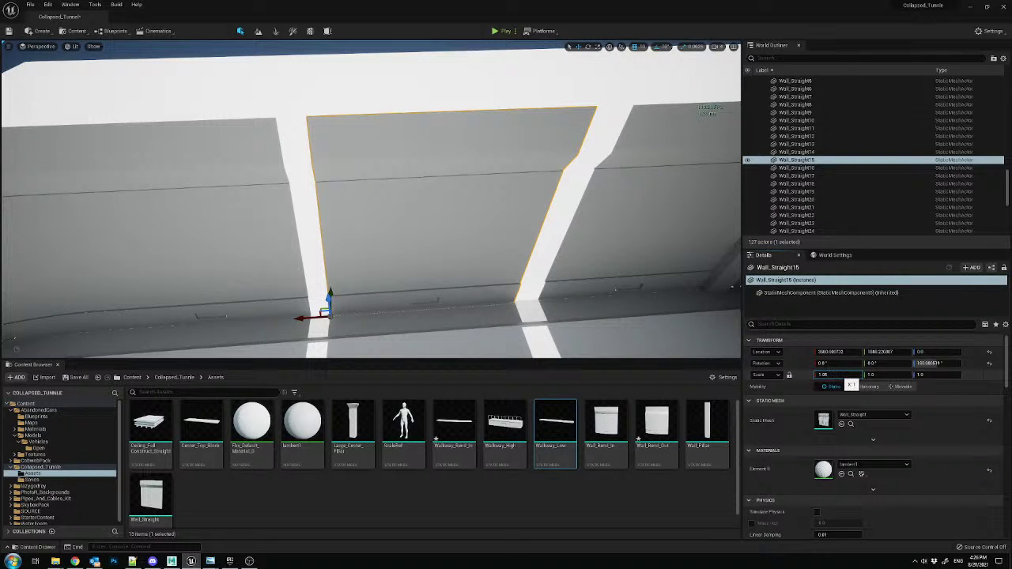
drag(851, 385, 854, 385)
mouse_move(633, 277)
right_down()
mouse_move(605, 273)
mouse_move(633, 277)
right_up()
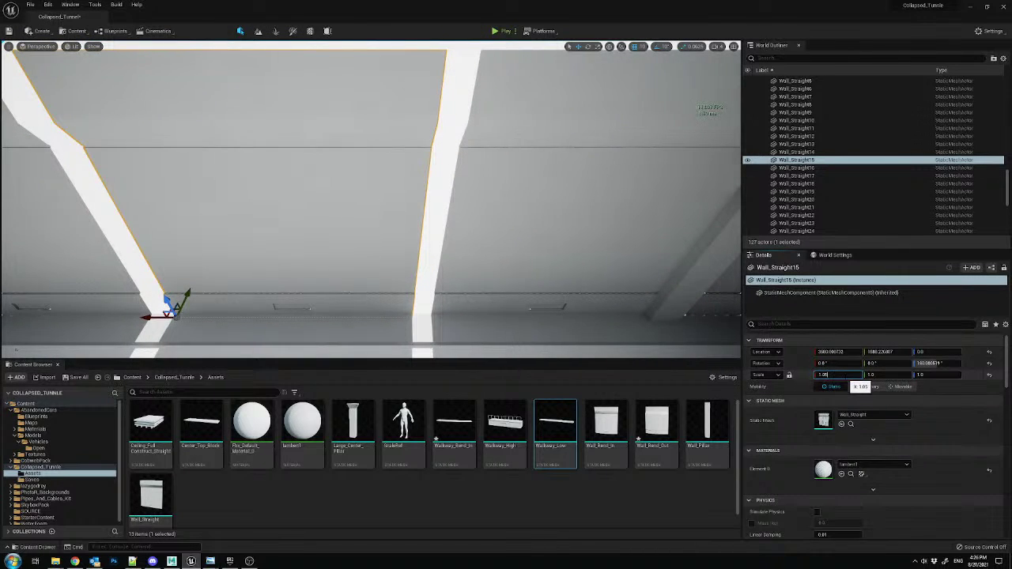
drag(854, 386, 864, 385)
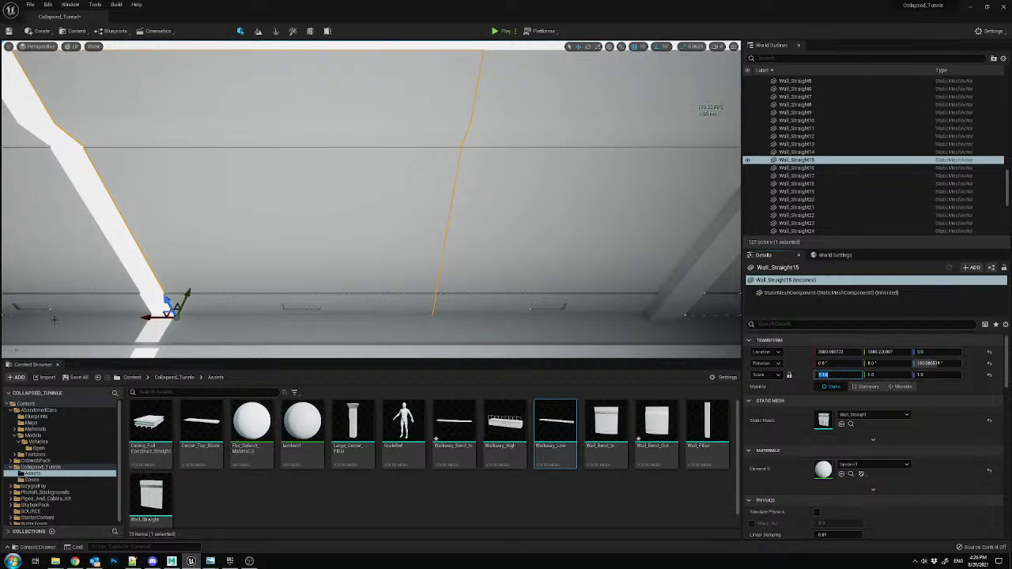
key(Return)
right_drag(320, 117, 475, 45)
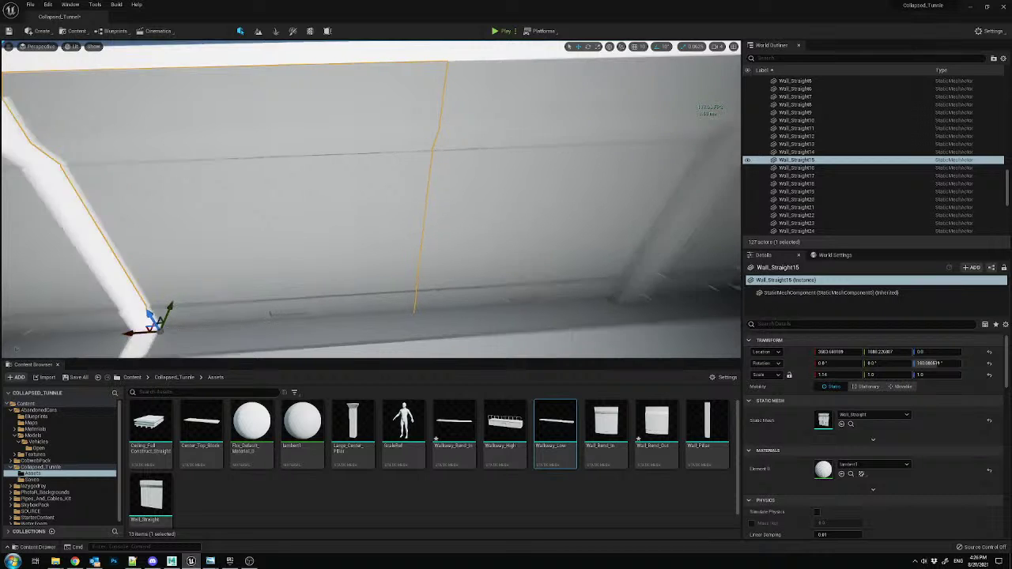
- Duplicate the wall pillar along the straight wall and nudge the copy into place over the wall seam
click(575, 192)
right_drag(576, 192, 608, 190)
alt+drag(544, 259, 333, 246)
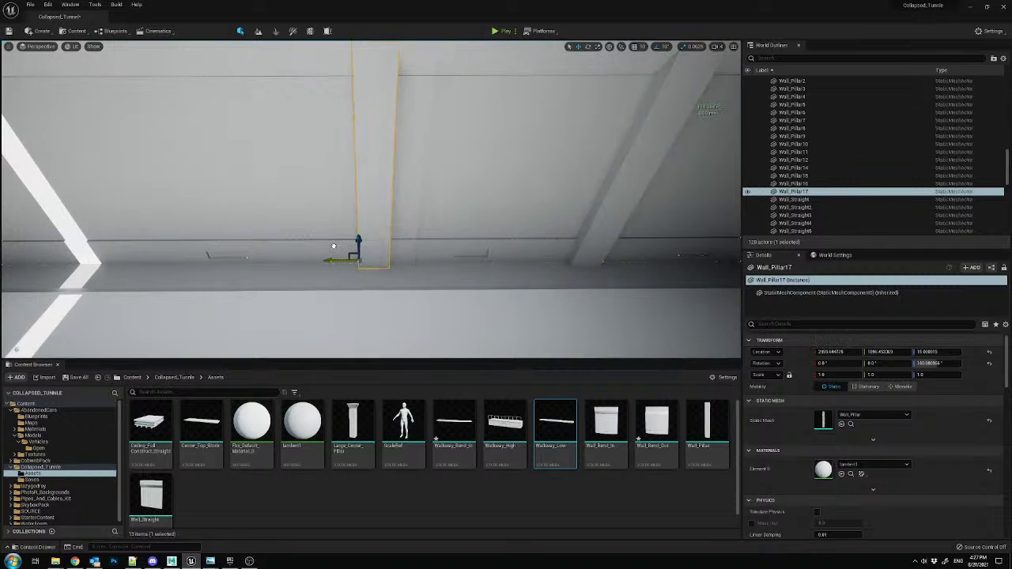
click(335, 230)
mouse_move(388, 166)
right_down()
mouse_move(380, 163)
mouse_move(386, 169)
right_up()
click(391, 174)
drag(361, 304, 348, 308)
- Duplicate the new pillar further along the wall and align the copy with the remaining gap
right_drag(347, 307, 301, 307)
alt+drag(498, 309, 249, 300)
right_drag(249, 300, 225, 297)
drag(312, 311, 308, 310)
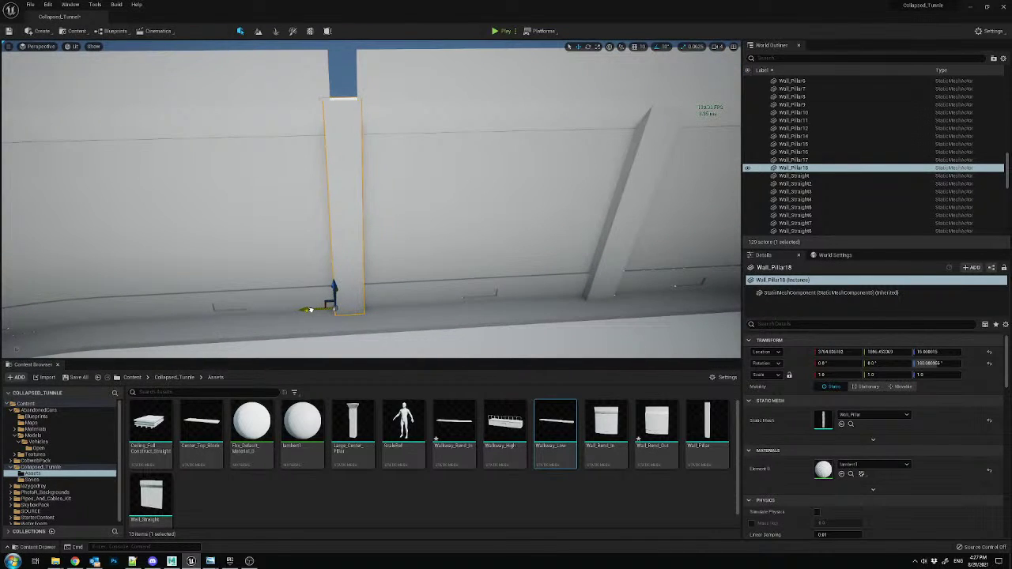
mouse_move(417, 212)
right_down()
mouse_move(379, 198)
mouse_move(416, 212)
right_up()
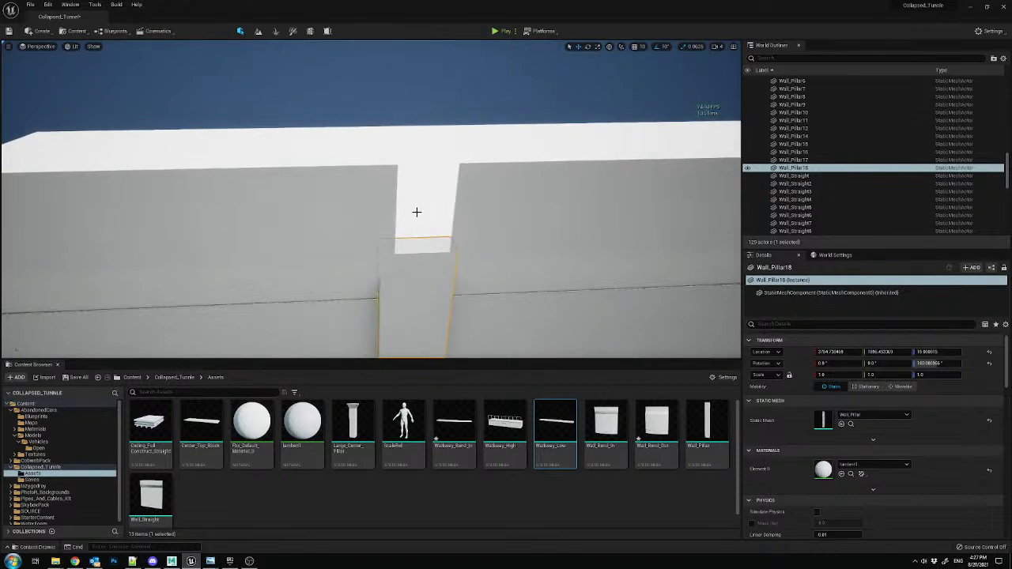
- Duplicate the adjoining straight wall piece and slide the copy along the wall to the gap behind the pillar
right_drag(482, 215, 361, 278)
click(355, 283)
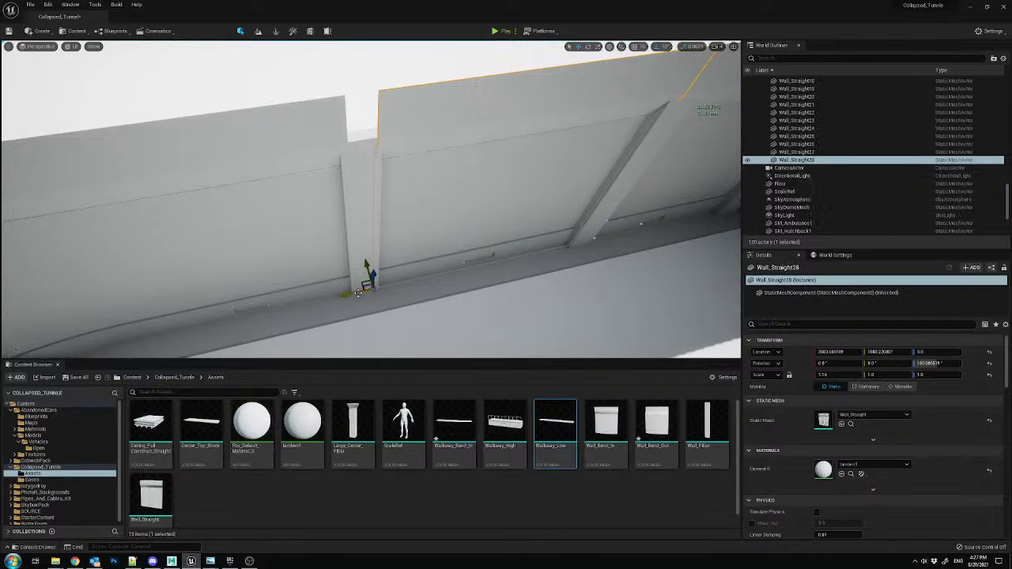
drag(344, 295, 339, 296)
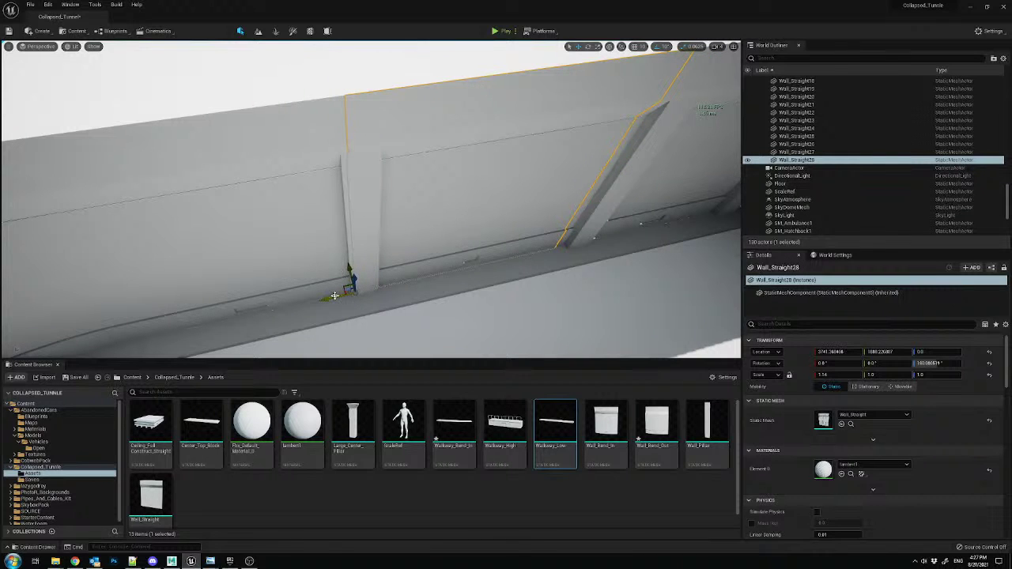
- Narrow the copied wall piece to an X scale of about 0.1, with scale snapping off, to fill the gap
text(0.0625)
key(Return)
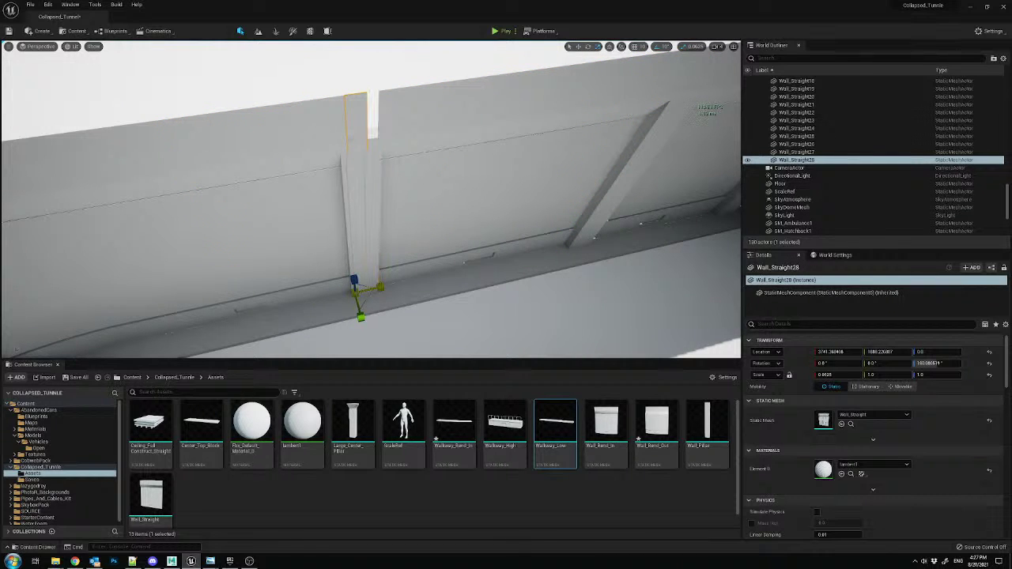
key(f)
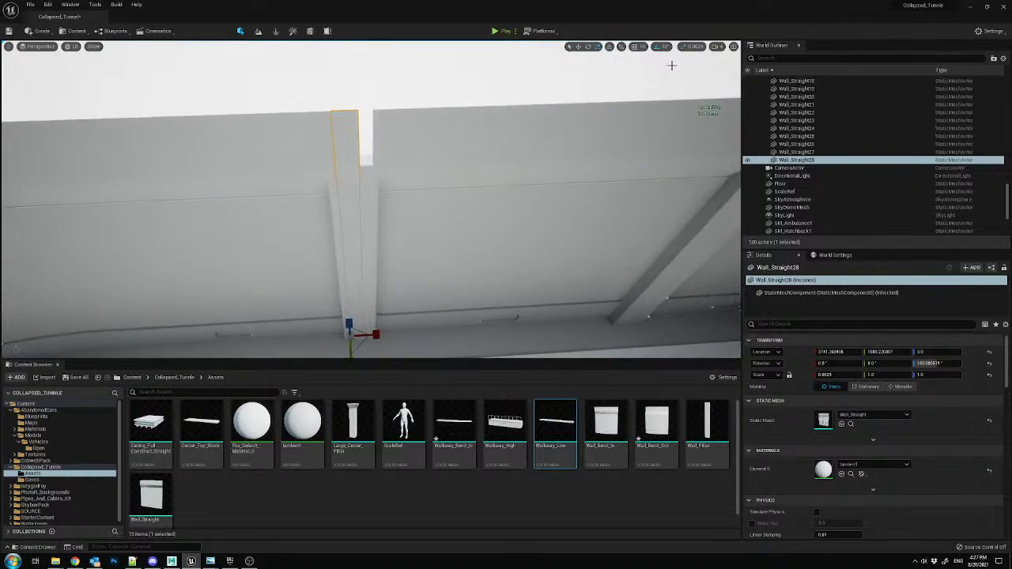
click(683, 52)
click(355, 145)
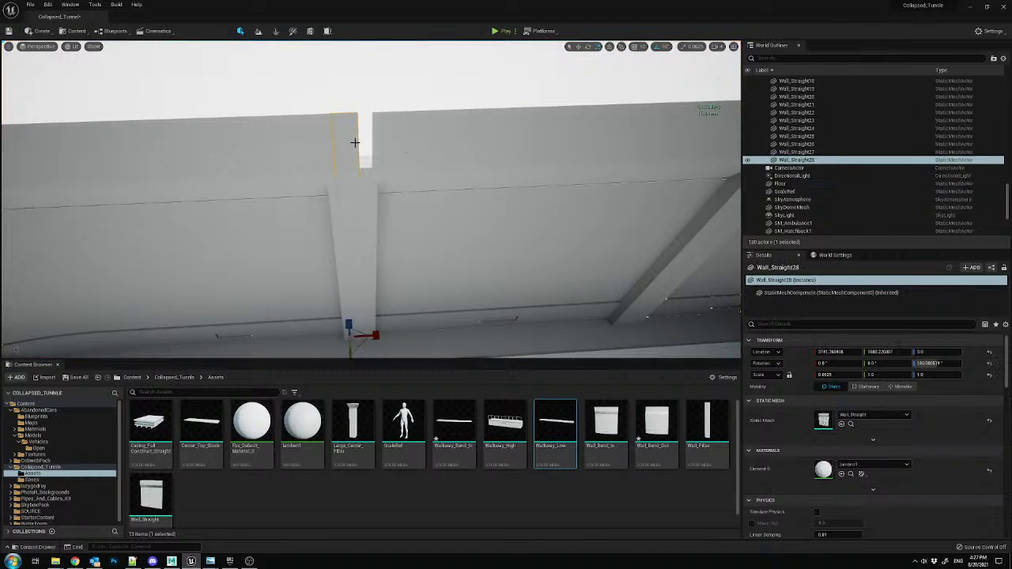
right_drag(400, 271, 399, 299)
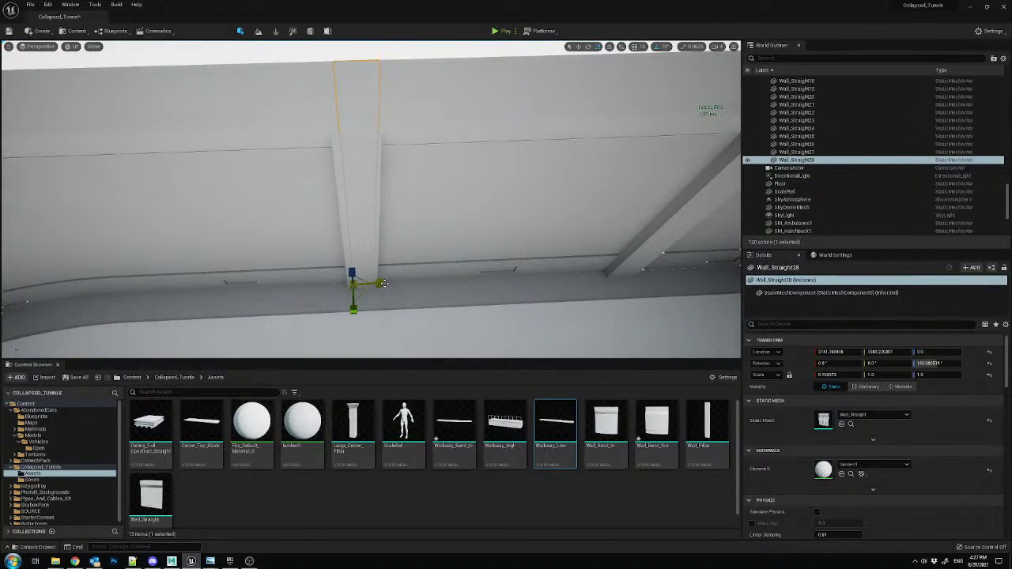
click(361, 68)
mouse_move(362, 69)
right_down()
mouse_move(372, 87)
mouse_move(380, 56)
mouse_move(375, 95)
mouse_move(364, 71)
right_up()
- Duplicate the wall pillar onto the seam where the straight wall meets the bend
click(516, 265)
right_drag(538, 288, 519, 317)
key(w)
alt+drag(478, 273, 272, 277)
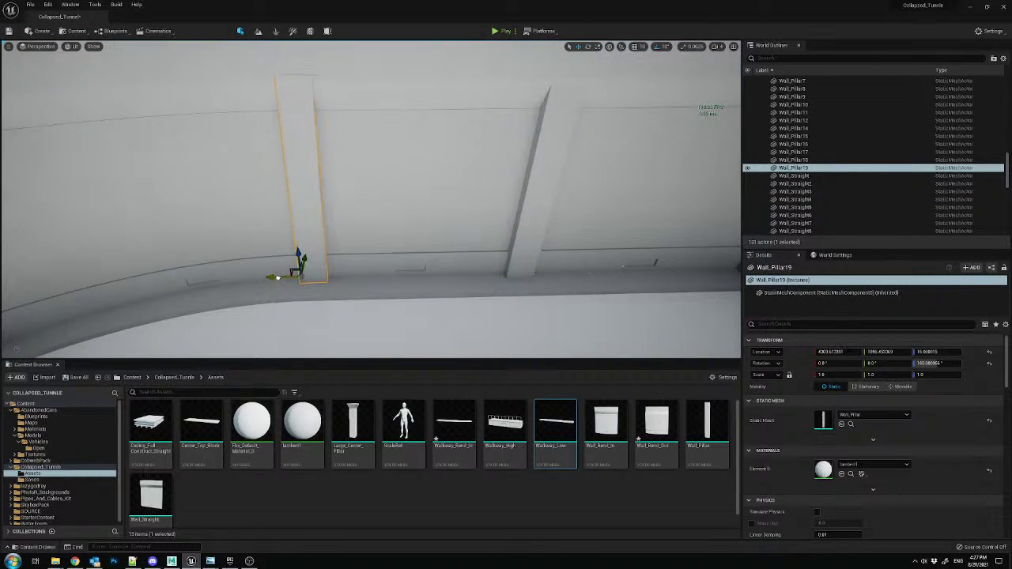
right_drag(364, 264, 380, 259)
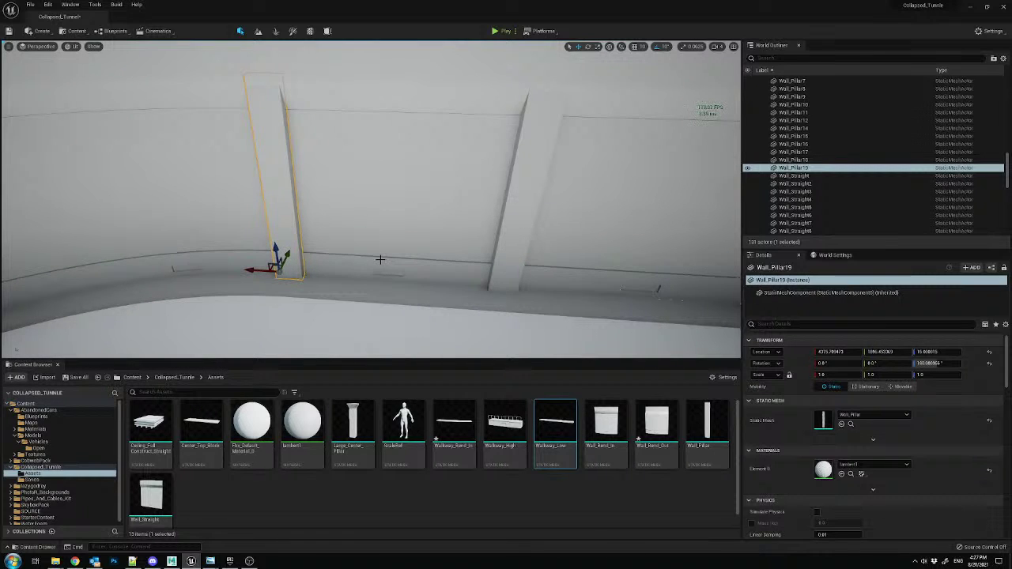
- Duplicate the pillar at the bend's far end along the straight wall beyond it, placing four copies over the wall seams
right_drag(433, 208, 495, 202)
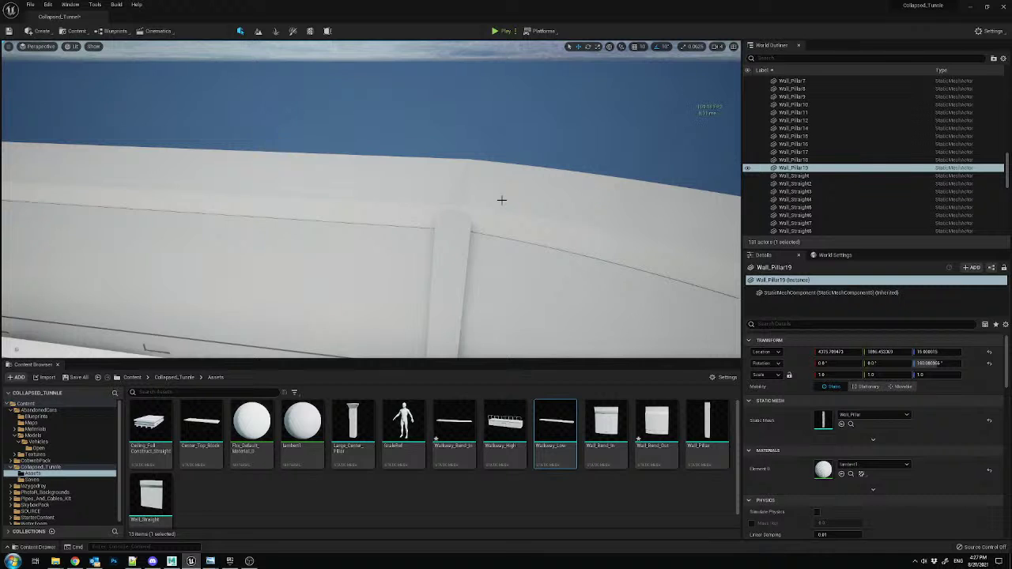
right_drag(528, 171, 585, 210)
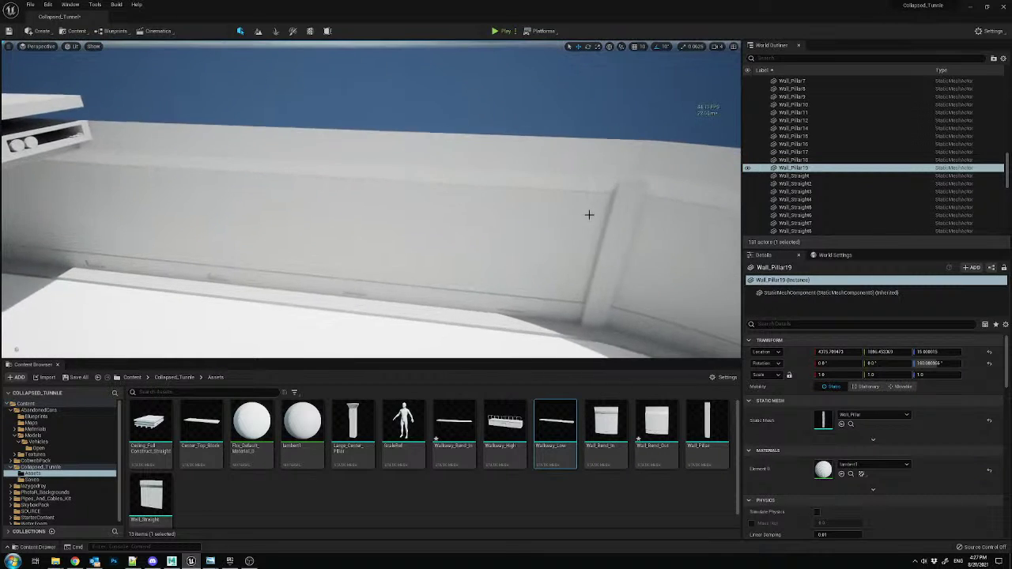
click(592, 212)
alt+drag(581, 309, 427, 303)
right_drag(434, 294, 392, 296)
alt+drag(539, 285, 376, 274)
right_drag(378, 277, 381, 279)
alt+drag(376, 286, 377, 286)
right_drag(379, 286, 399, 277)
alt+drag(521, 272, 313, 265)
right_drag(313, 265, 269, 250)
mouse_move(345, 255)
right_down()
mouse_move(356, 261)
mouse_move(345, 255)
right_up()
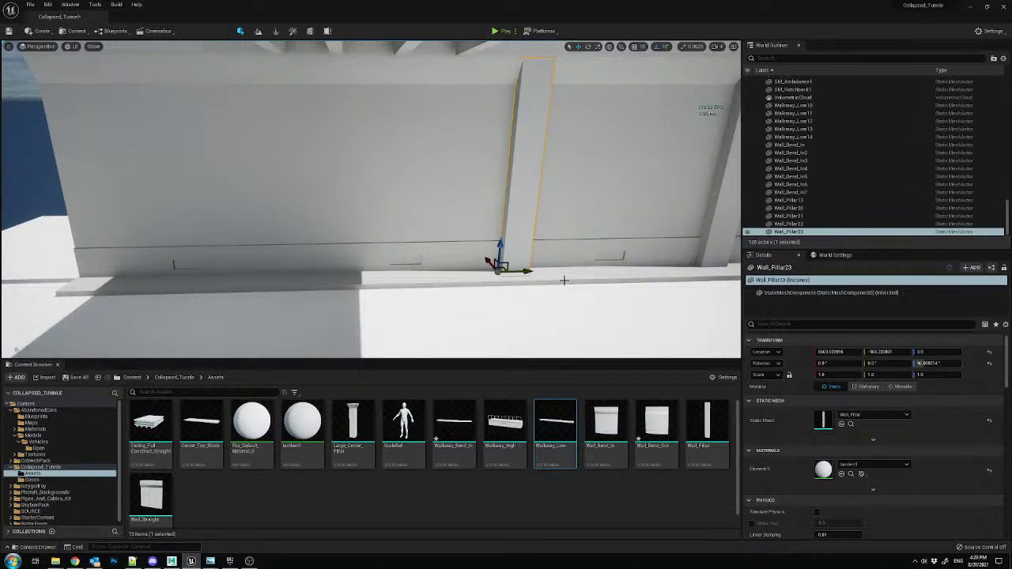
- Continue the pillar row along the straight wall, placing the copied pillar over the next wall seams
drag(528, 274, 323, 254)
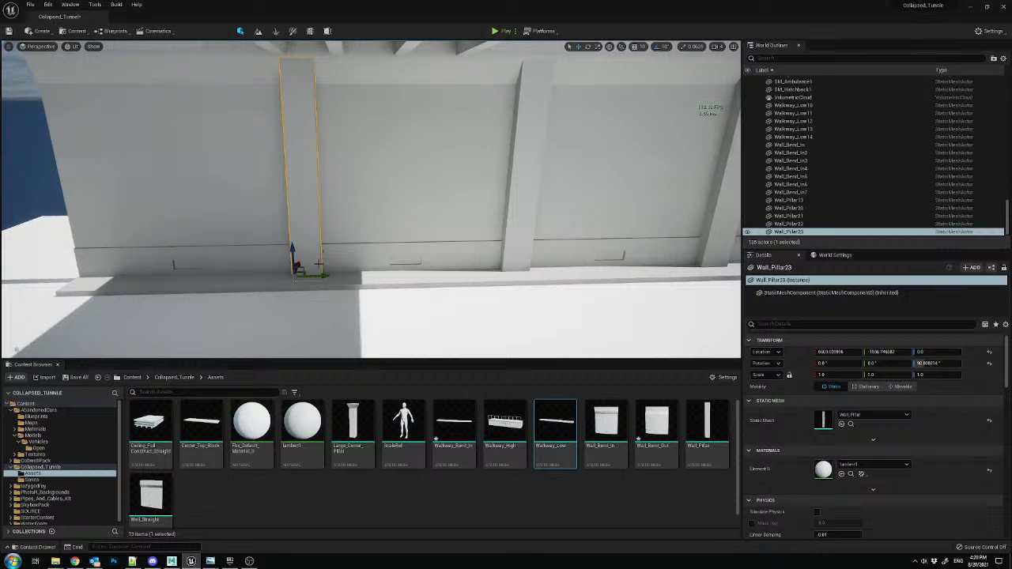
middle_drag(400, 254, 475, 254)
mouse_move(390, 277)
right_down()
mouse_move(407, 278)
mouse_move(394, 278)
right_up()
drag(527, 279, 305, 298)
- Duplicate a wall pillar onto the neighbouring seam of the curved wall and rotate the copy to follow the bend
right_drag(304, 298, 435, 261)
click(508, 259)
mouse_move(508, 260)
right_down()
mouse_move(509, 276)
mouse_move(509, 260)
right_up()
alt+drag(522, 261, 290, 275)
mouse_move(290, 275)
right_down()
mouse_move(273, 270)
mouse_move(290, 275)
right_up()
key(e)
drag(319, 305, 322, 321)
right_drag(360, 299, 396, 329)
drag(361, 257, 356, 268)
right_drag(357, 268, 335, 339)
- Switch the transform axes between world and local, then duplicate the bend pillar to the next curved wall seam and rotate it
click(609, 47)
alt+drag(503, 277, 323, 284)
key(e)
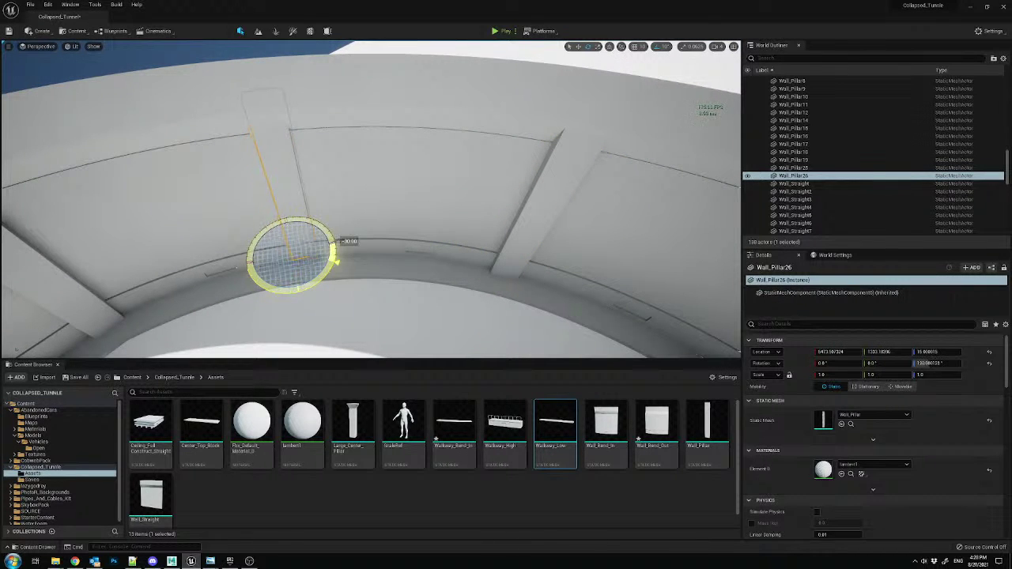
right_drag(560, 83, 560, 83)
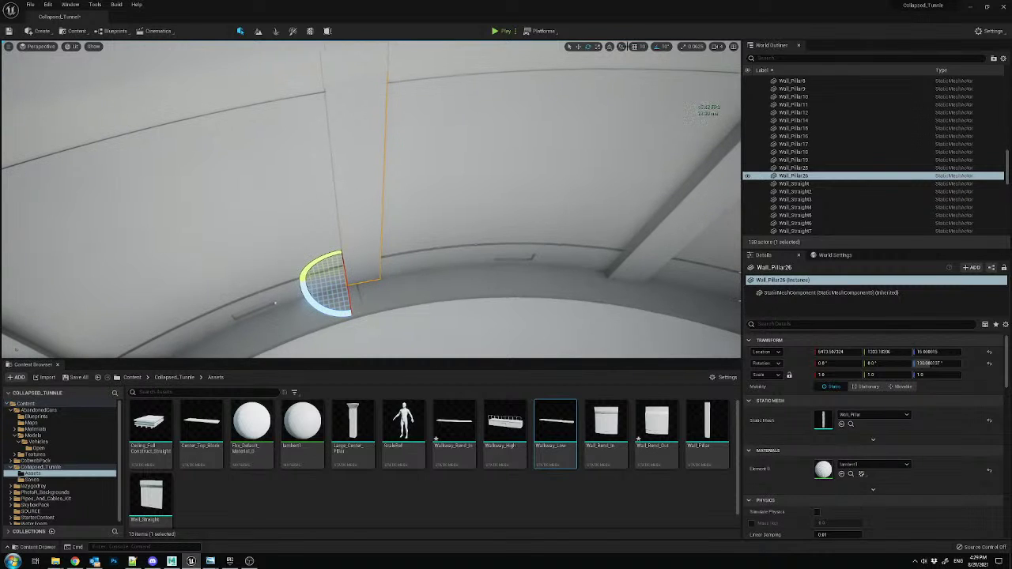
- With rotation snapping at 5°, turn the new pillar to a Z rotation of 125° and seat it against the curved wall
click(663, 47)
click(680, 68)
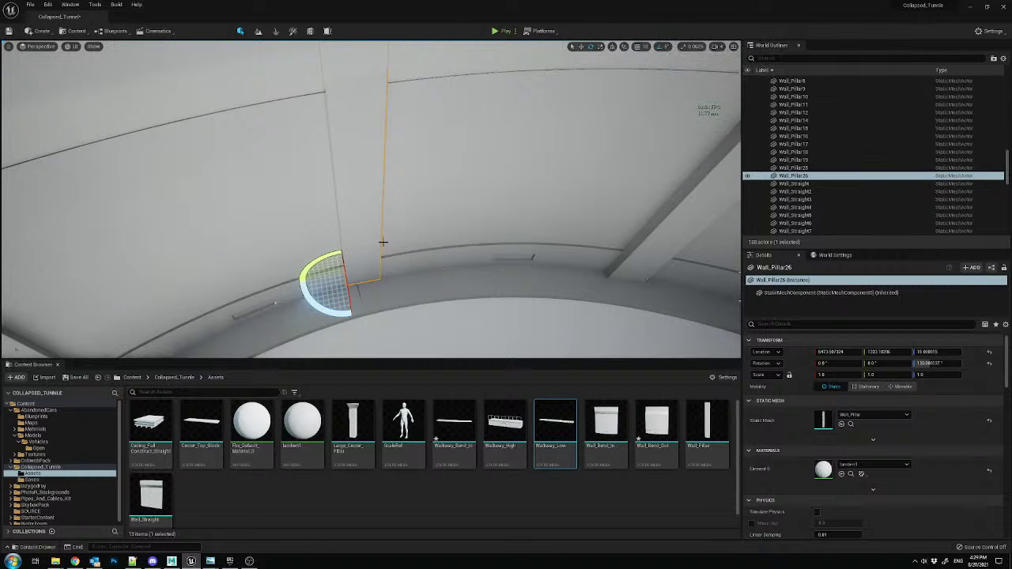
right_drag(387, 266, 372, 287)
key(w)
drag(345, 258, 352, 275)
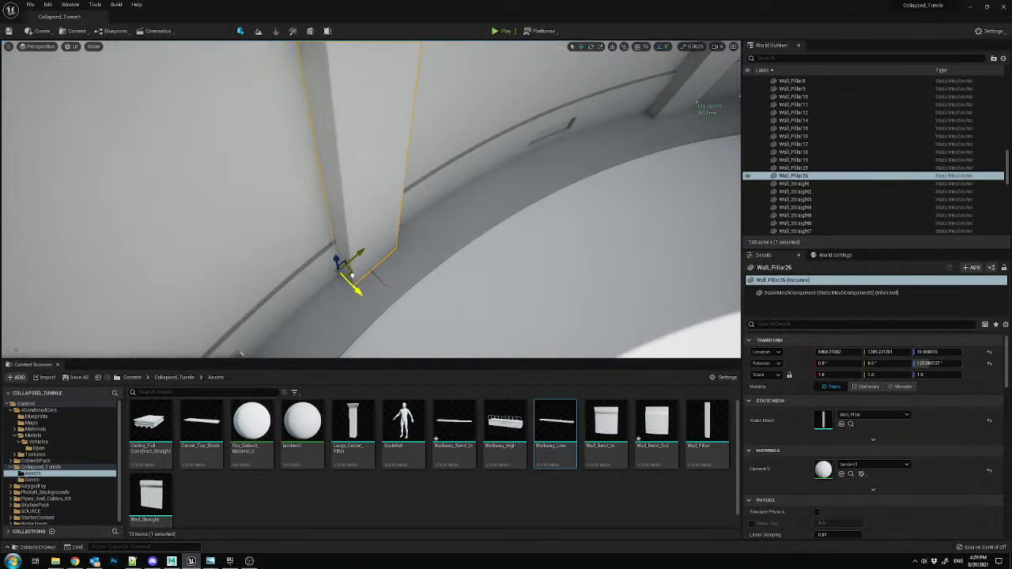
right_drag(346, 277, 353, 272)
drag(359, 263, 357, 265)
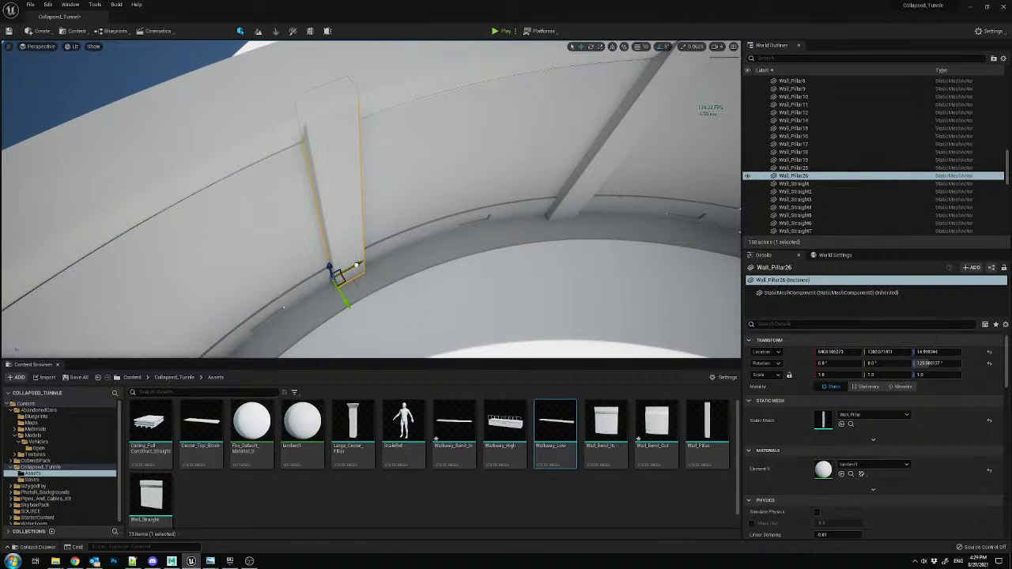
- Delete the surplus low walkway segment, Walkway_Low14
right_drag(363, 264, 156, 106)
click(396, 215)
key(Delete)
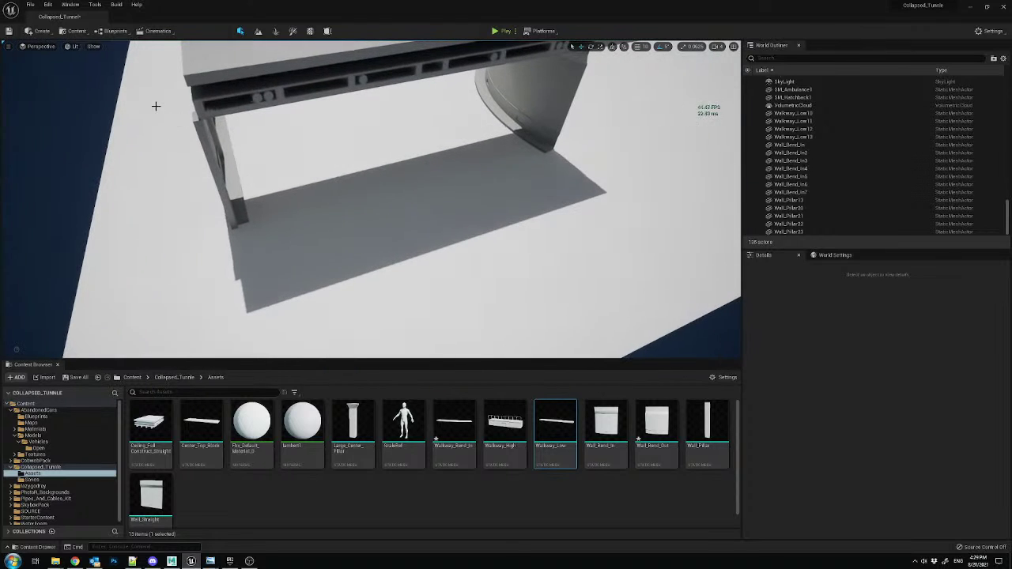
click(42, 32)
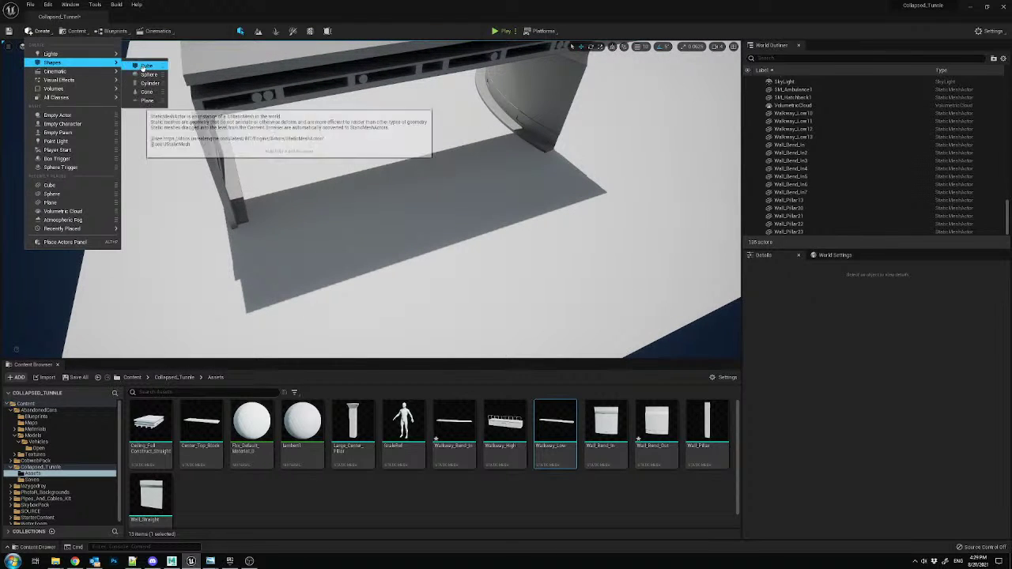
click(145, 70)
key(Delete)
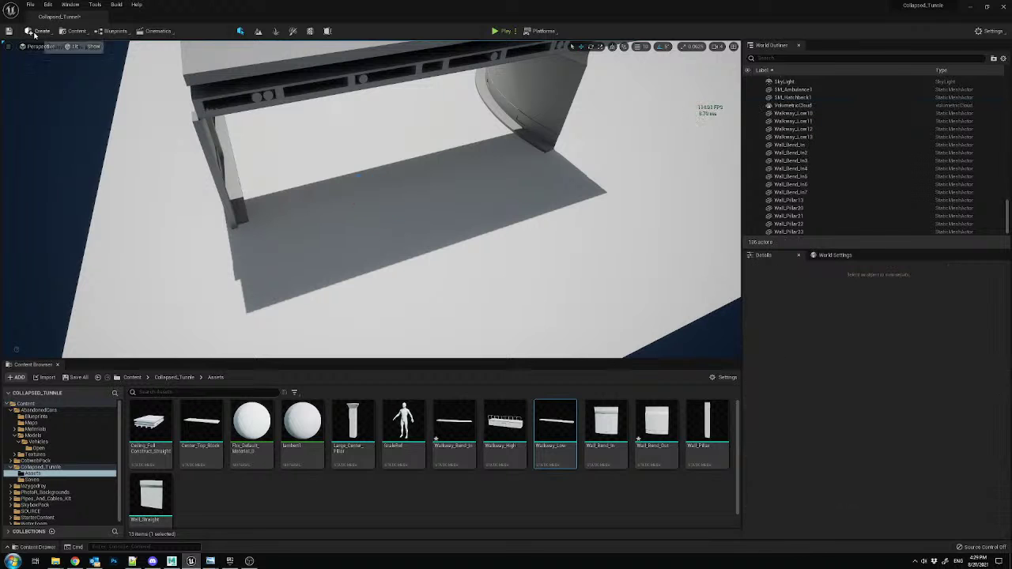
- Add a cube and scale it into a tall thin slab, about 14.7 in X and 0.23 in Y, beside the tunnel
click(41, 32)
mouse_move(86, 65)
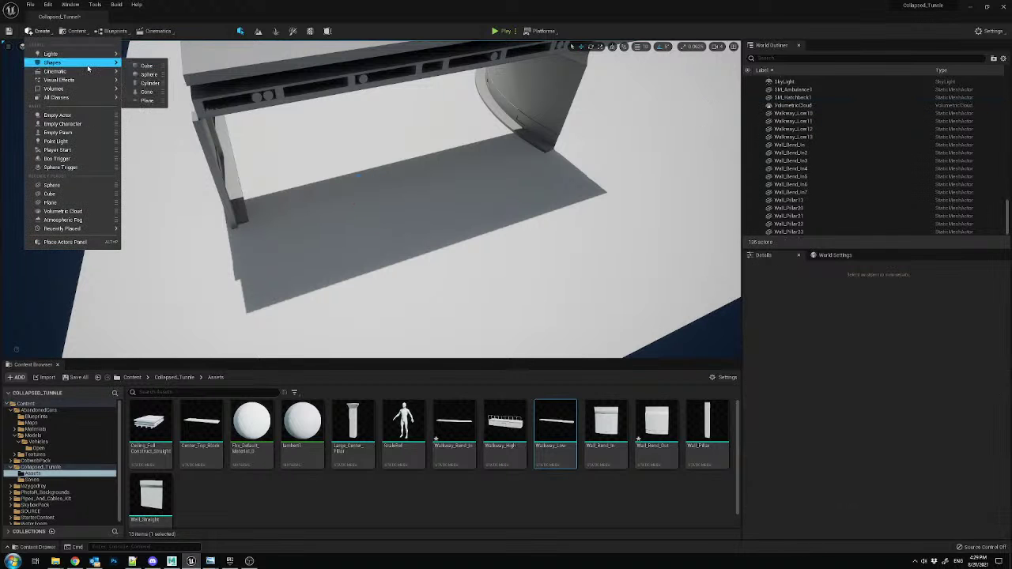
click(144, 66)
drag(329, 196, 237, 237)
right_drag(238, 238, 237, 238)
drag(336, 220, 368, 190)
right_drag(368, 189, 368, 190)
drag(414, 210, 411, 273)
right_drag(410, 273, 411, 273)
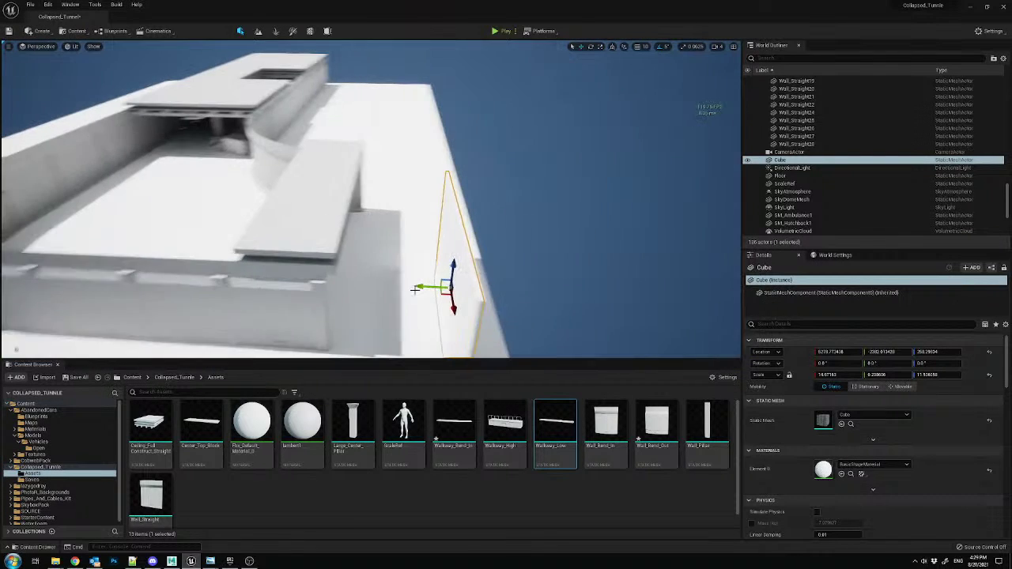
- Slide the slab toward the outer side of the covered tunnel section and assign it the lambert1 material
drag(422, 287, 313, 288)
drag(303, 423, 331, 310)
right_drag(330, 310, 354, 270)
- Lengthen the slab to an X scale of about 21 and shift it beside the outer edge of the ceiling
drag(332, 241, 399, 244)
right_drag(440, 212, 441, 212)
key(w)
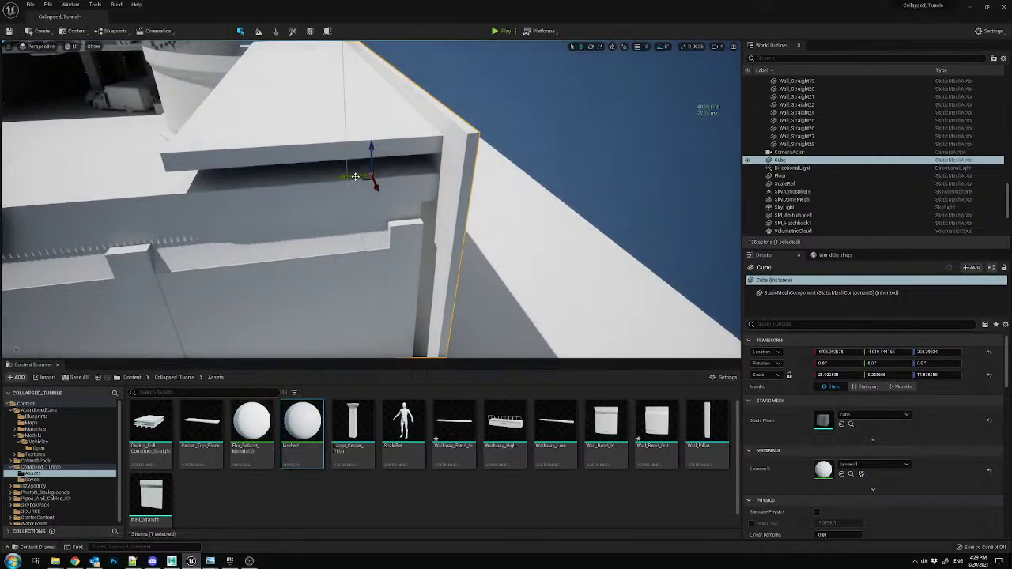
drag(354, 177, 345, 177)
right_drag(346, 178, 346, 178)
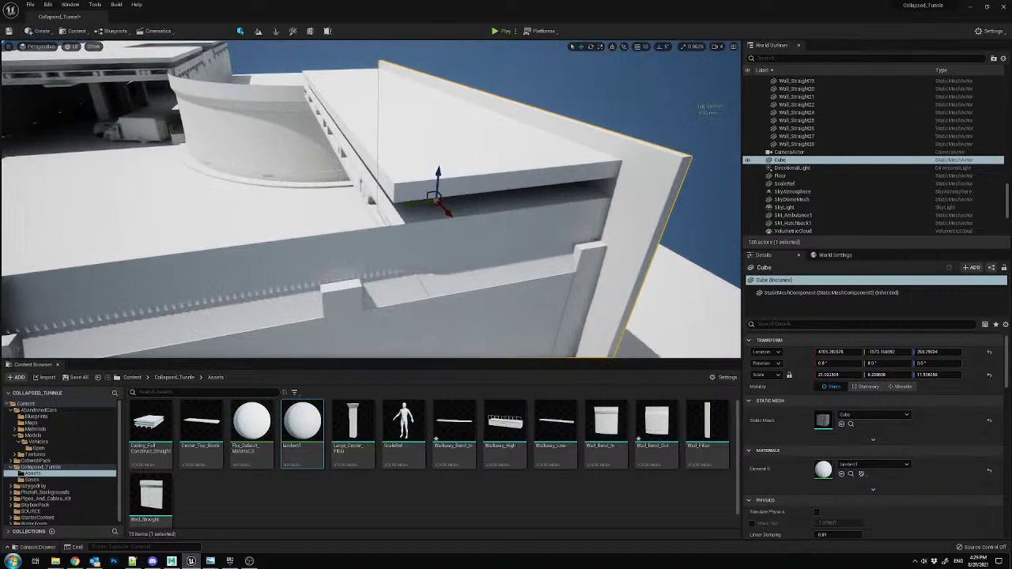
- Select the two ceiling pieces beside the slab and nudge them sideways against it
click(364, 175)
ctrl+click(326, 92)
right_drag(326, 92, 326, 92)
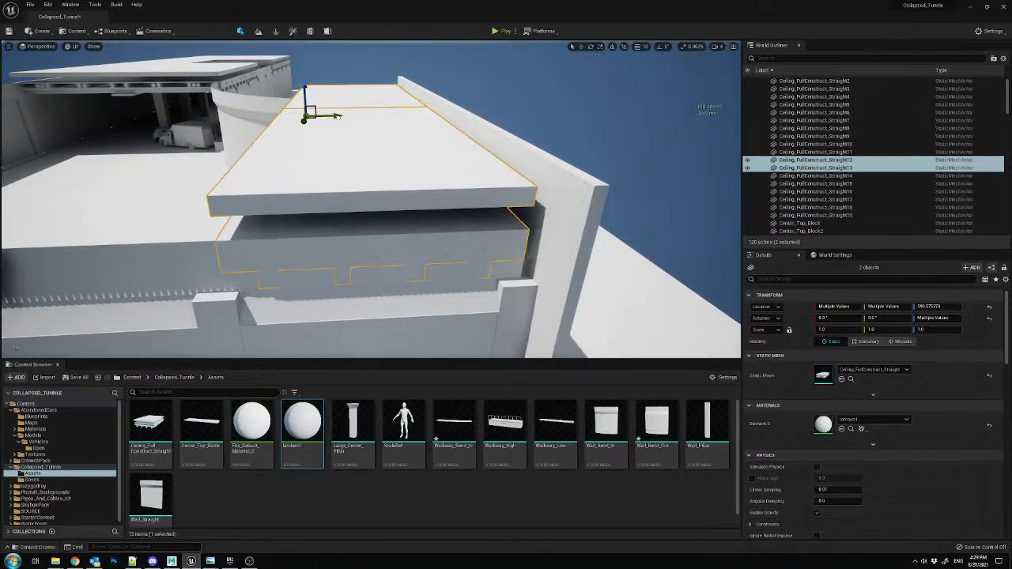
- Check the blockout through CameraActor, leave the camera view and inspect the tunnel from inside and above
click(57, 48)
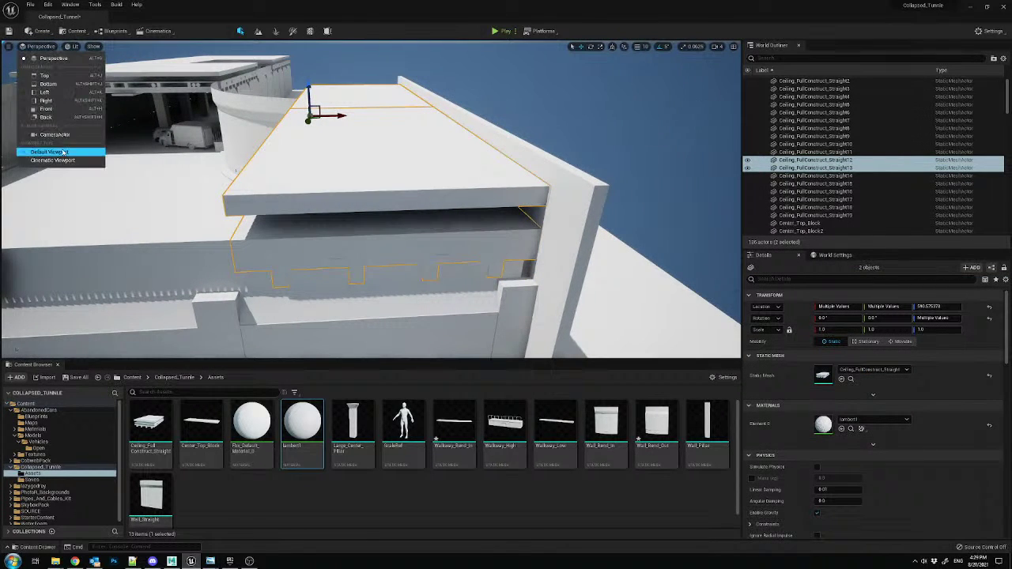
click(111, 173)
click(544, 236)
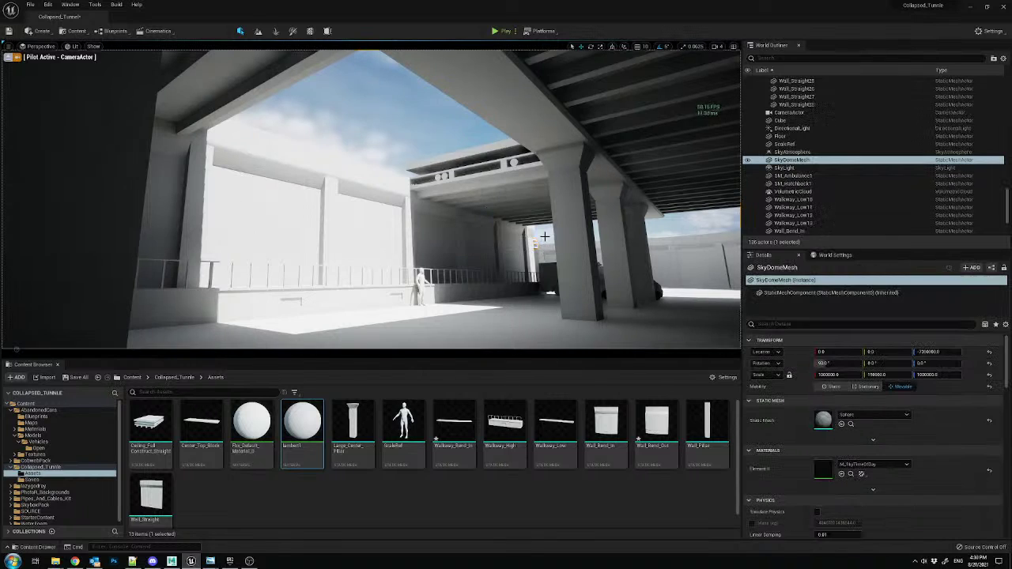
click(8, 58)
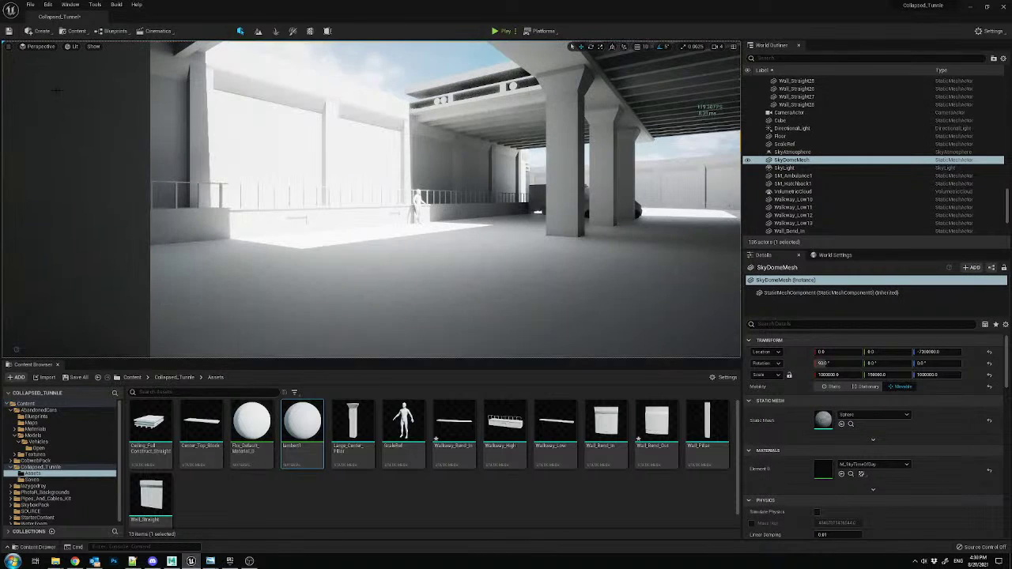
right_drag(372, 200, 404, 190)
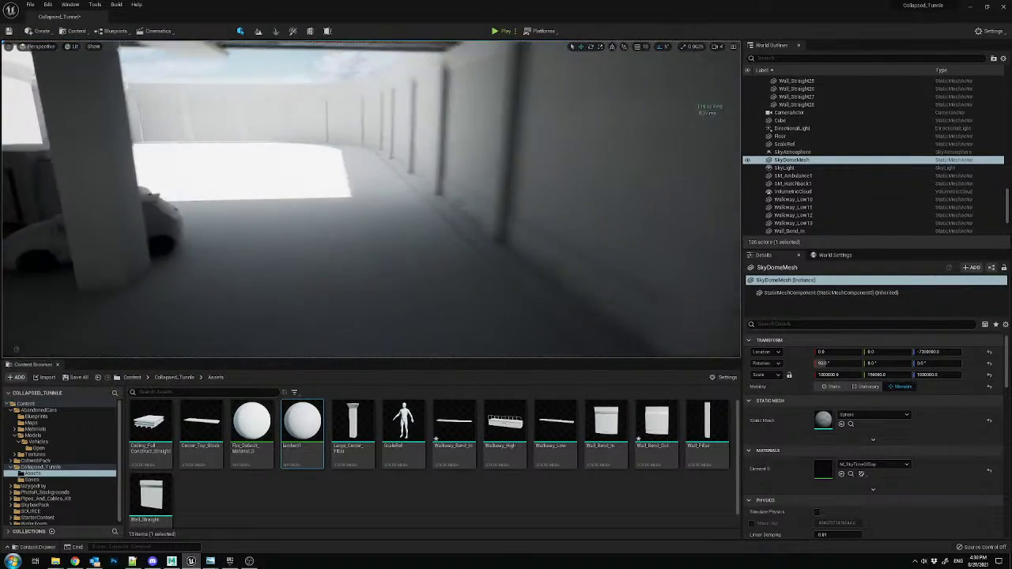
right_drag(372, 200, 462, 163)
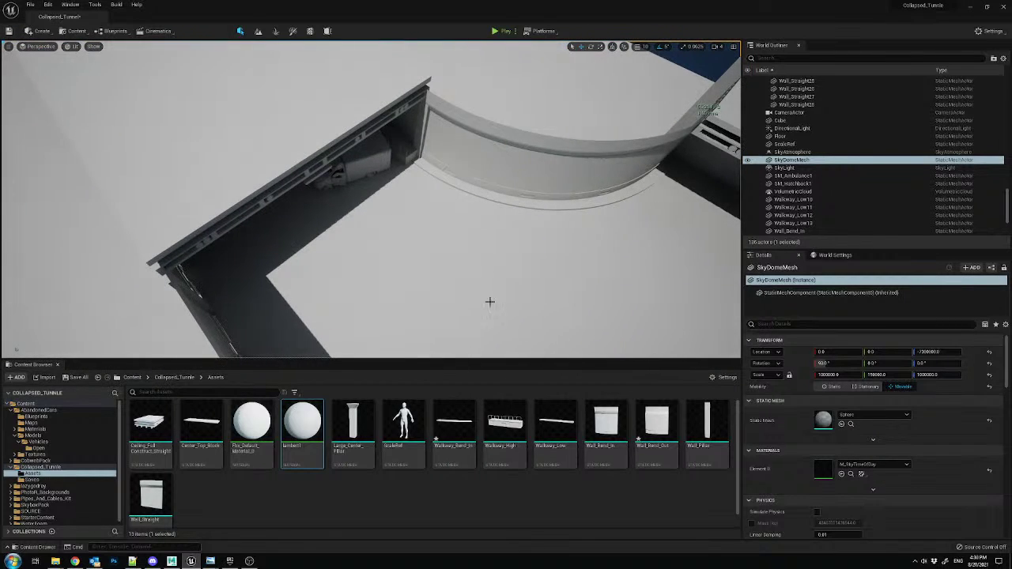
- Duplicate the end Center_Top_Block beam and slide the copy along X until it continues past the ceiling edge toward the bend
click(345, 182)
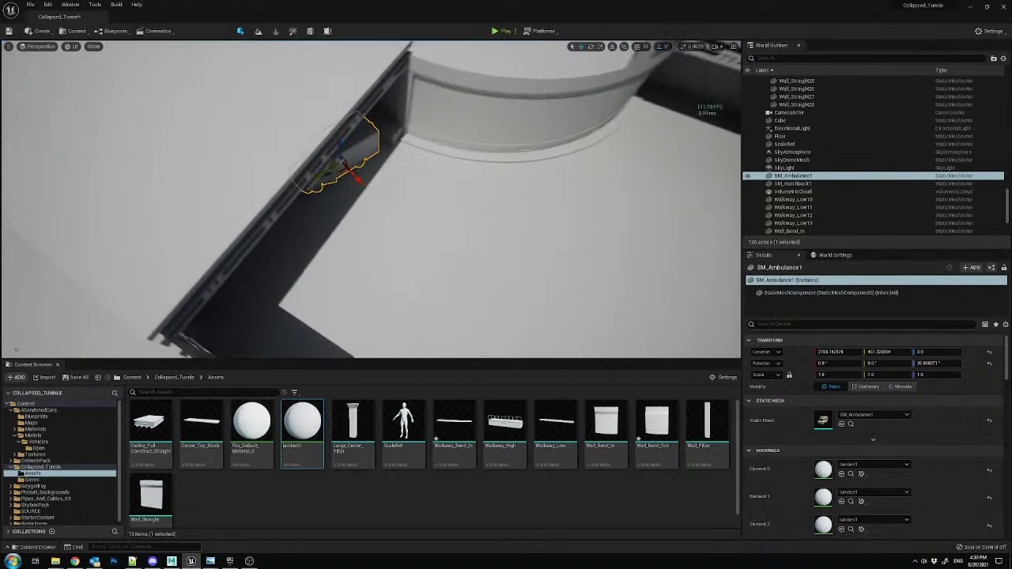
click(333, 162)
right_drag(334, 162, 183, 180)
key(ctrl+d)
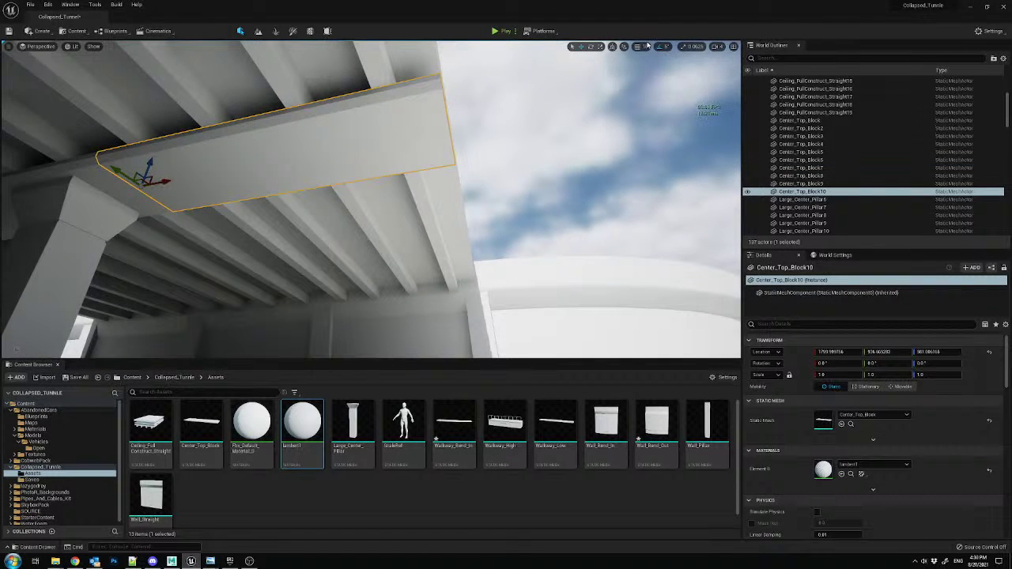
drag(168, 182, 497, 156)
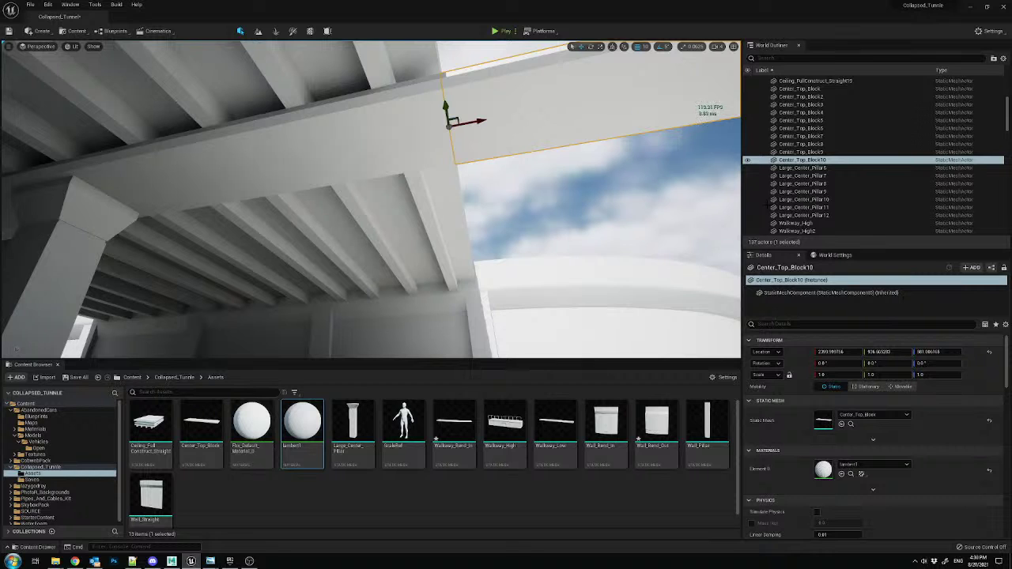
- Switch to Maya, hide the Wall_Bend_Out layer and add the leftover bend handle to the Walkway_Low_Bend layer
key(alt+Tab)
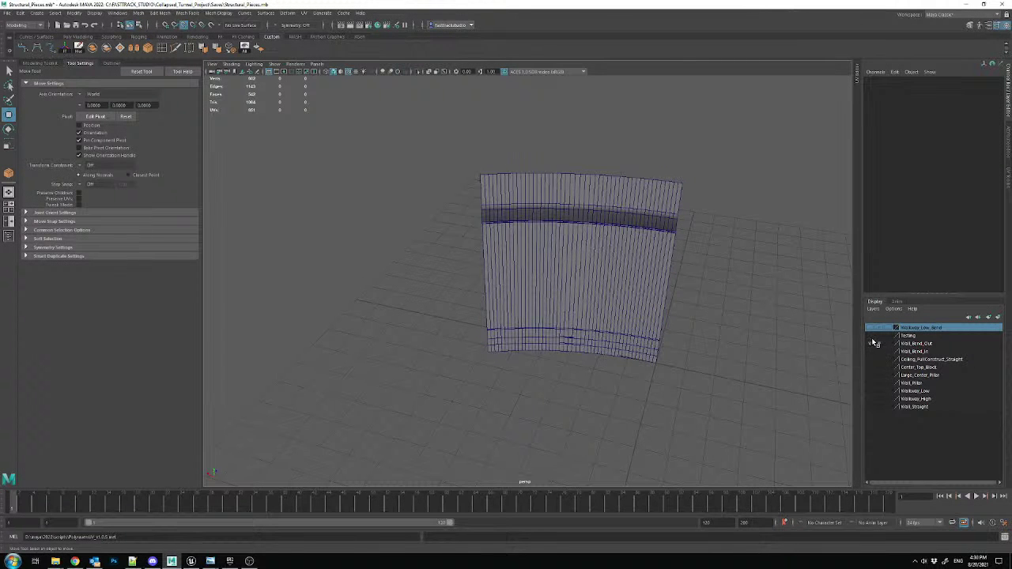
click(871, 342)
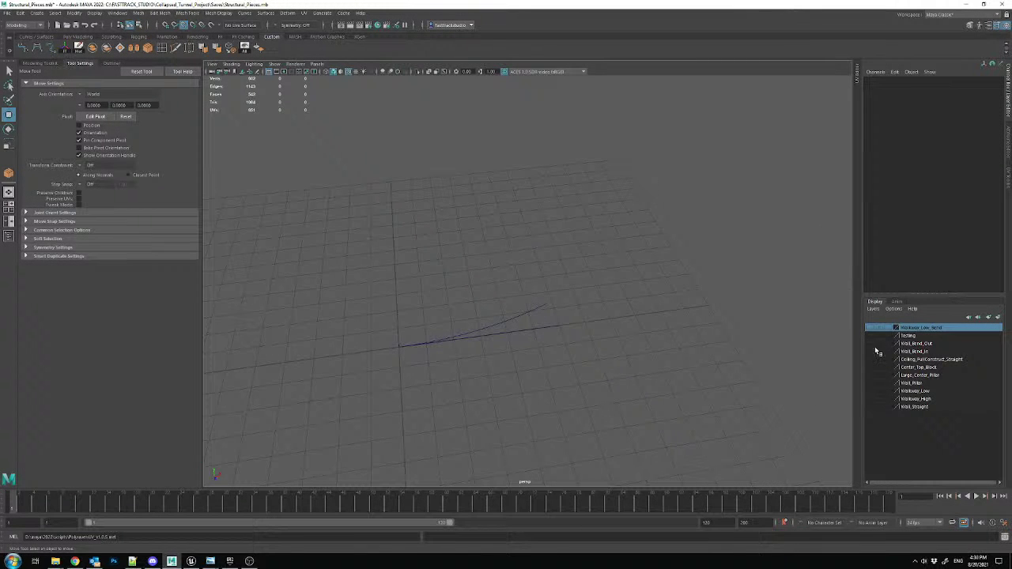
drag(476, 258, 529, 364)
click(887, 175)
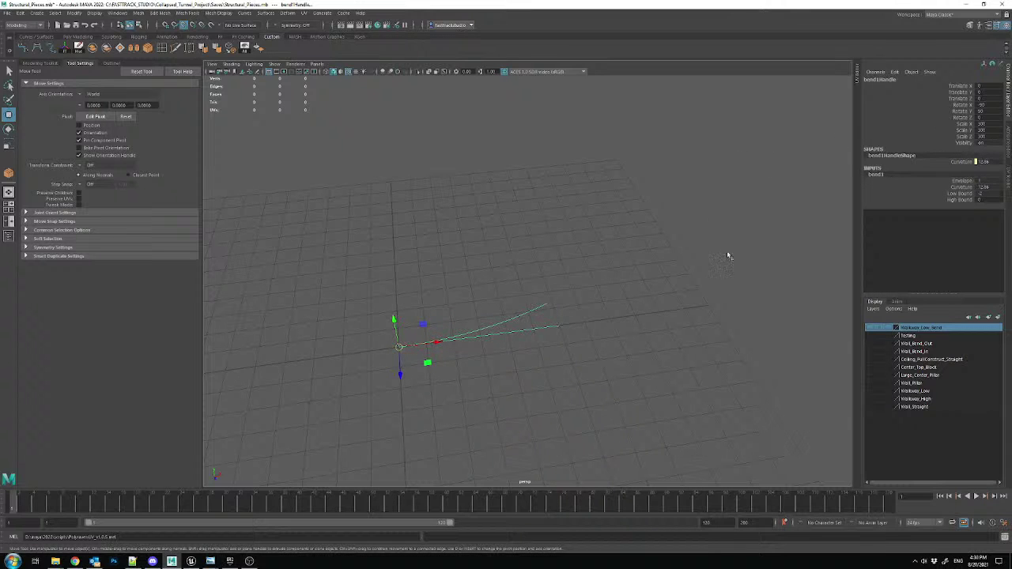
click(708, 298)
alt+drag(707, 298, 691, 314)
key(ctrl+z)
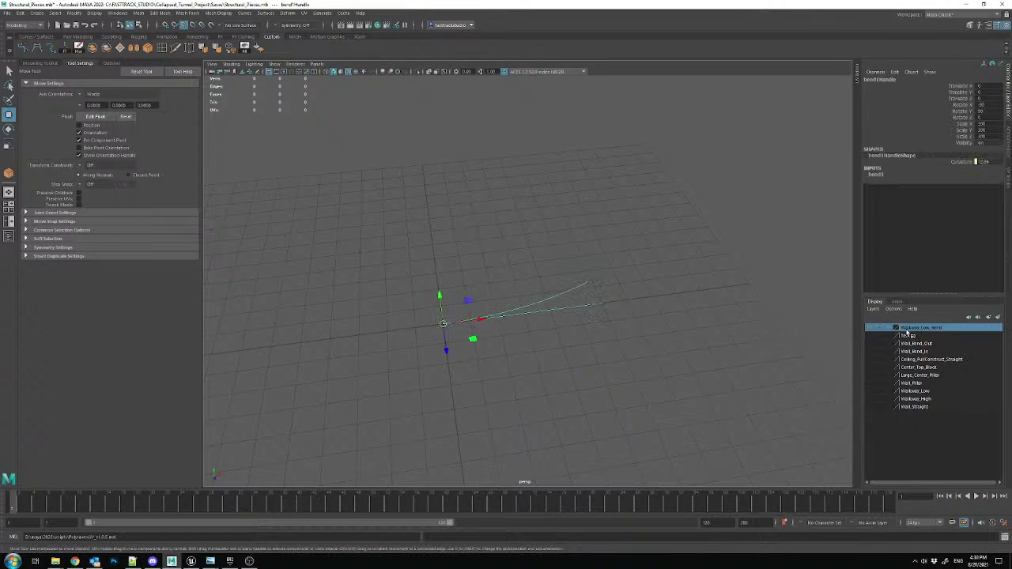
right_click(915, 327)
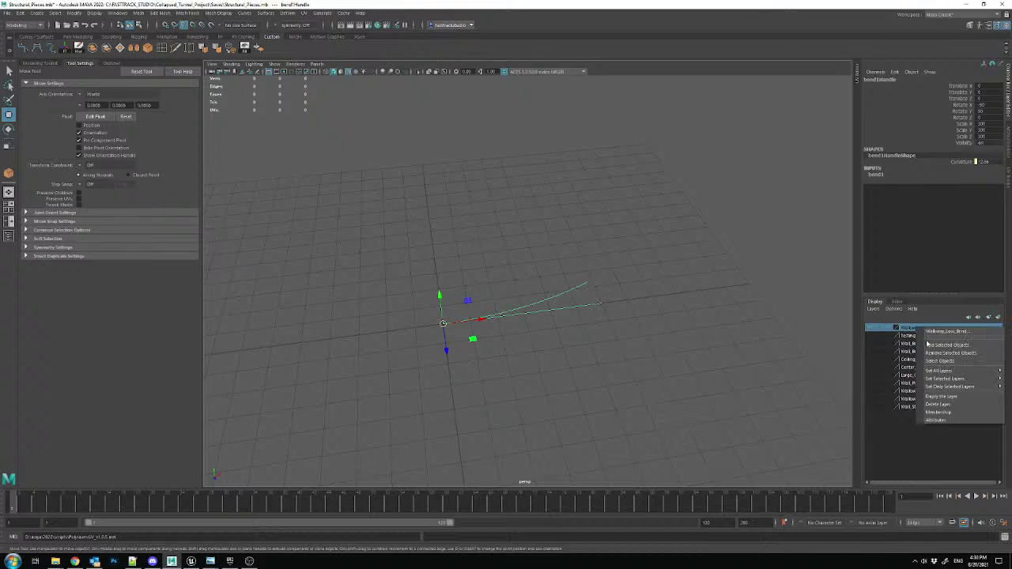
click(929, 344)
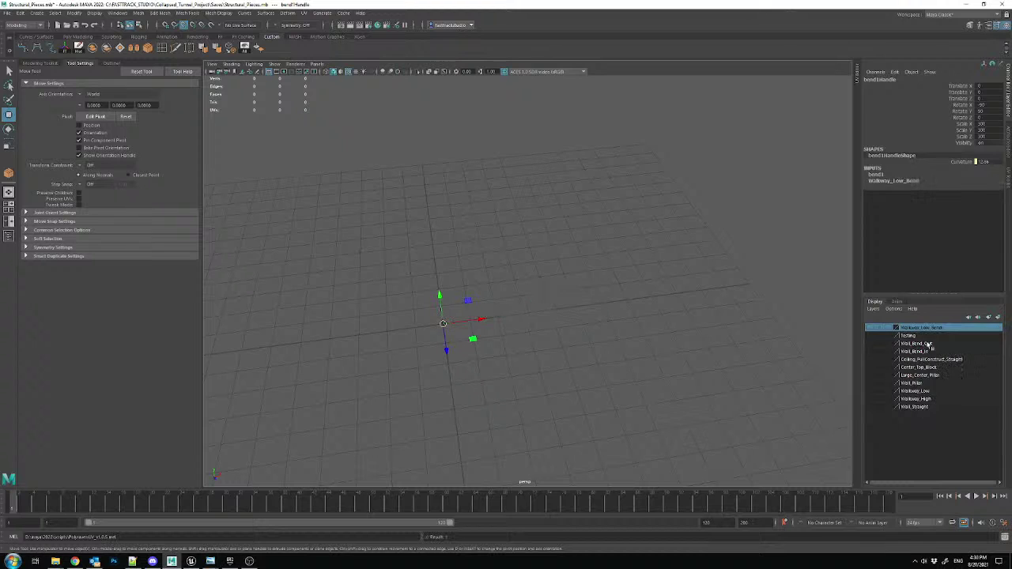
- Show the Center_Top_Block layer and duplicate its block in place
click(871, 367)
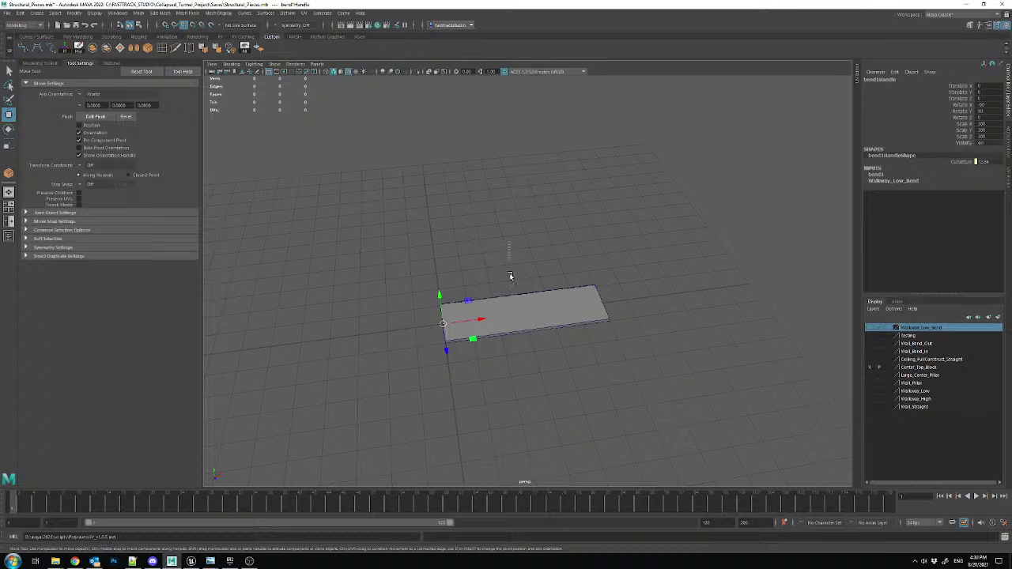
click(509, 320)
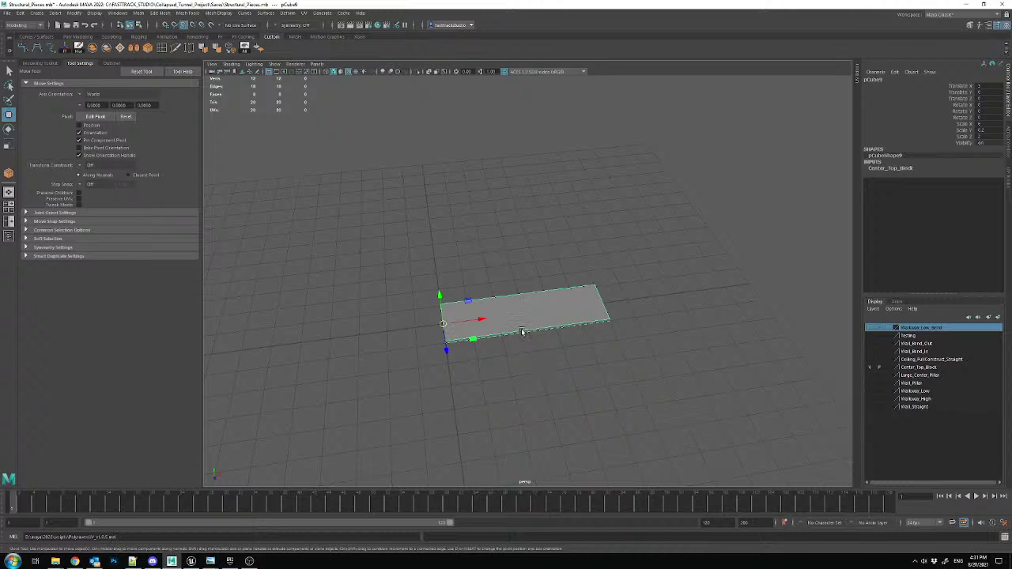
alt+right_drag(520, 329, 517, 358)
mouse_move(572, 387)
alt+mouse_down()
mouse_move(567, 395)
mouse_move(559, 373)
alt+mouse_up()
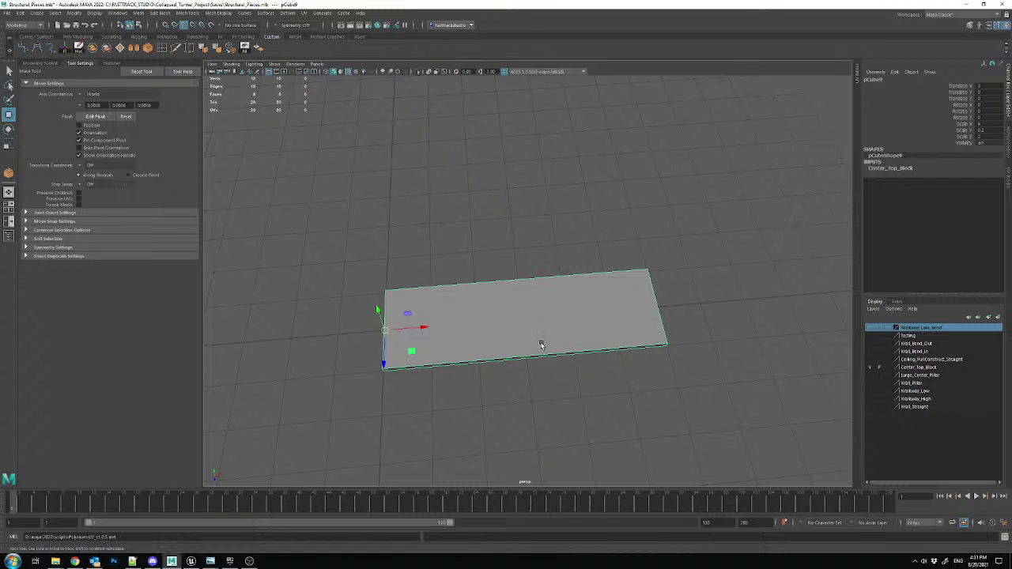
alt+middle_drag(543, 340, 579, 334)
alt+drag(535, 333, 544, 303)
scroll(547, 314, up, 4)
right_drag(544, 304, 549, 237)
drag(552, 176, 584, 417)
alt+drag(436, 203, 361, 187)
right_drag(595, 287, 601, 263)
key(ctrl+d)
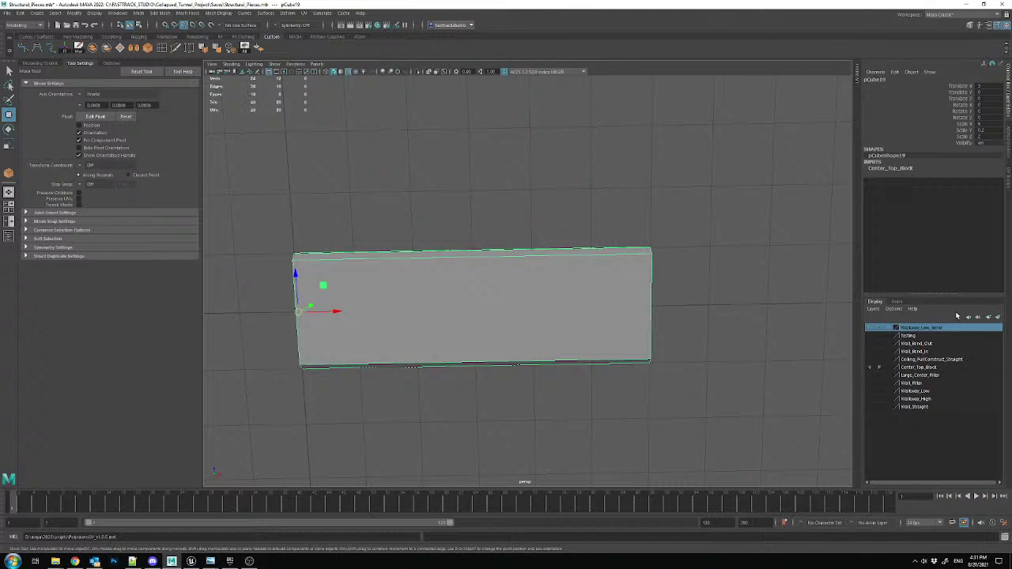
- Put the copied block on a new display layer named Center_Top_Block_Bend and hide the original Center_Top_Block layer
click(989, 317)
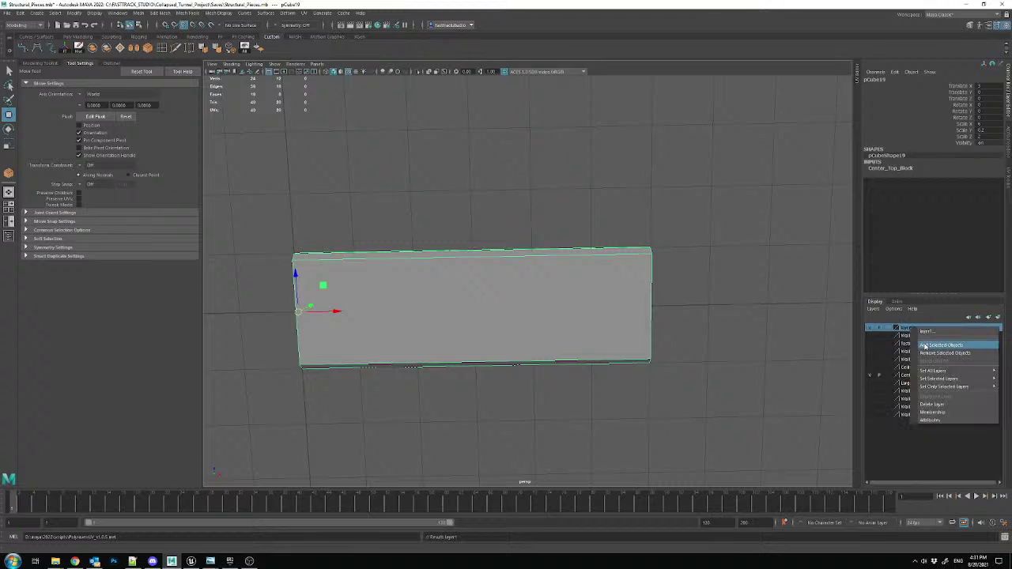
double_click(908, 328)
text(Center)
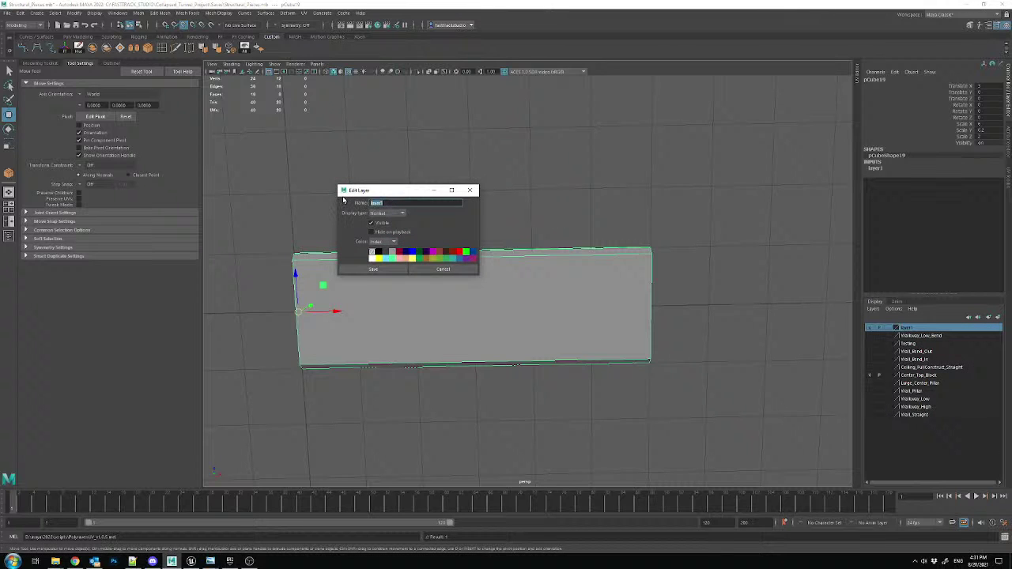
text(_Top_Block_Bend)
click(373, 269)
click(872, 377)
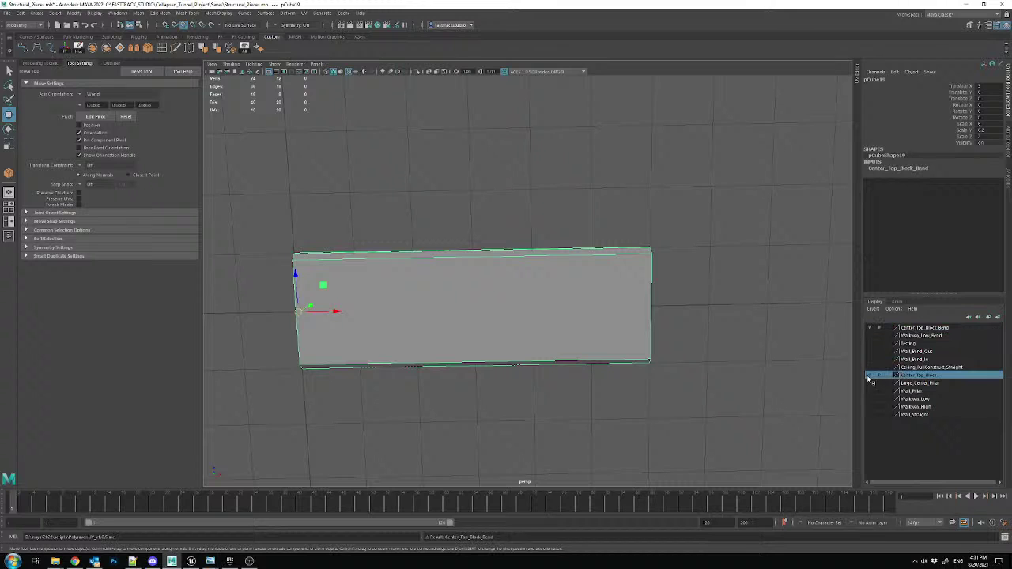
- Subdivide the copied top block along its length by connecting its long edges with 20 segments, and delete its history
right_drag(518, 278, 519, 241)
drag(472, 172, 511, 466)
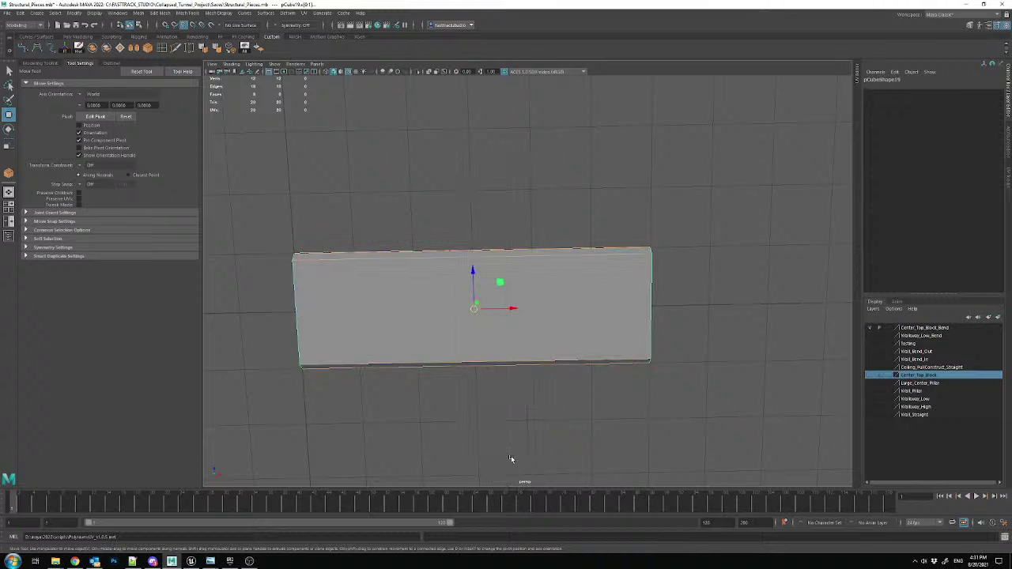
click(151, 49)
drag(99, 95, 60, 94)
text(20)
key(Return)
key(w)
right_drag(432, 268, 463, 250)
key(alt+shift+d)
alt+drag(475, 316, 554, 285)
click(10, 12)
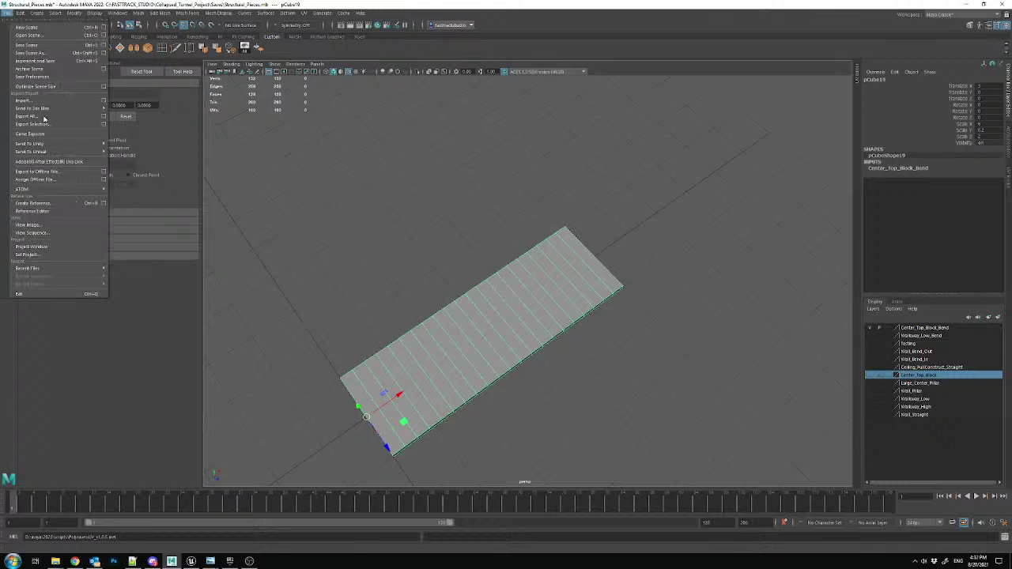
click(35, 121)
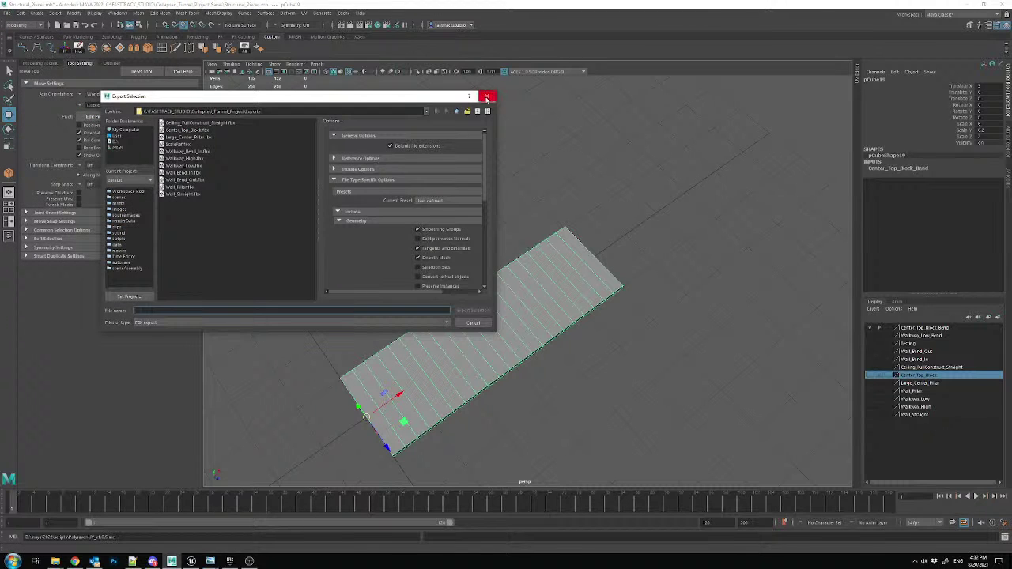
click(486, 96)
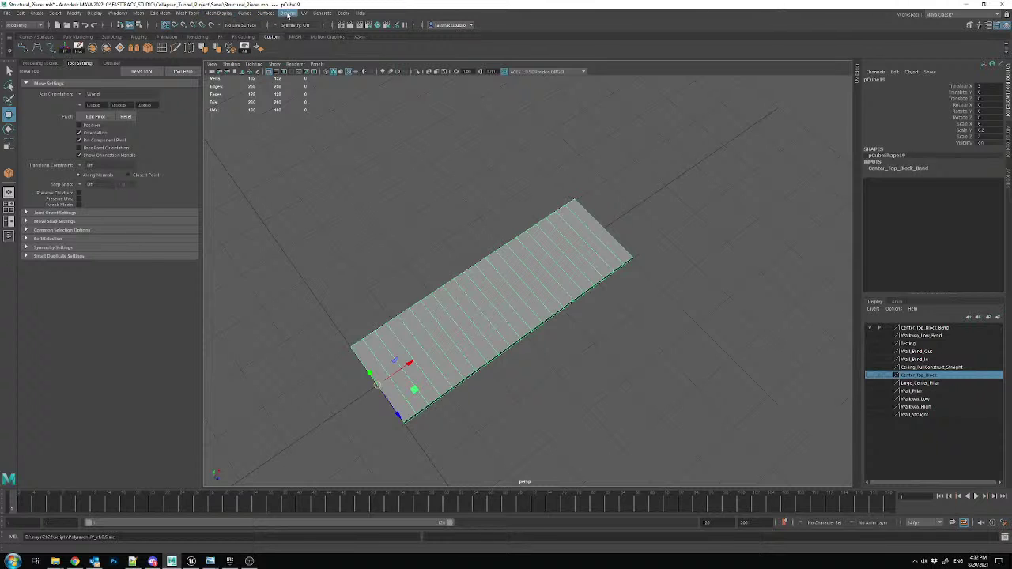
- Add a nonlinear Bend deformer to the subdivided block and set its curvature to 15
click(286, 13)
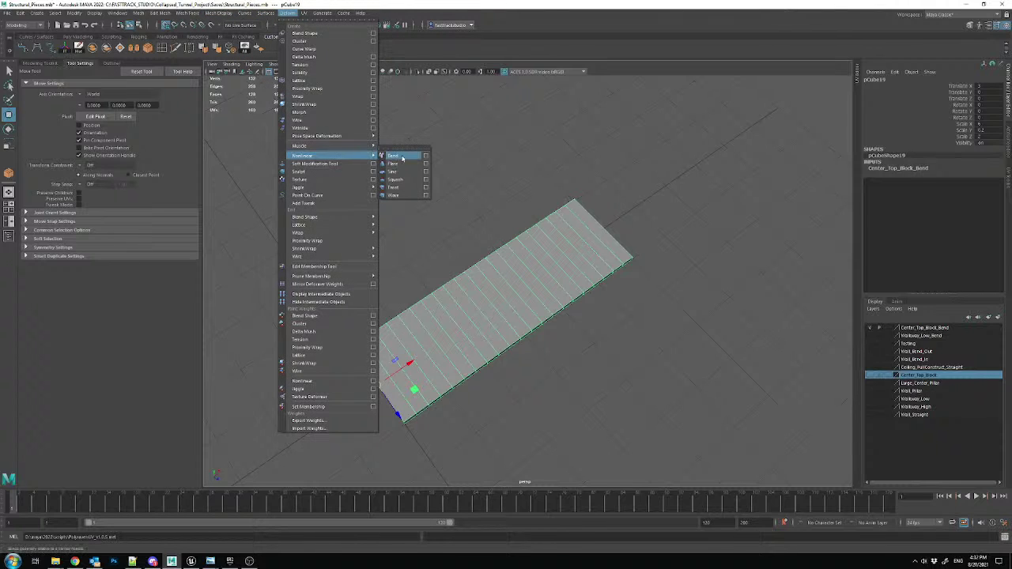
click(393, 156)
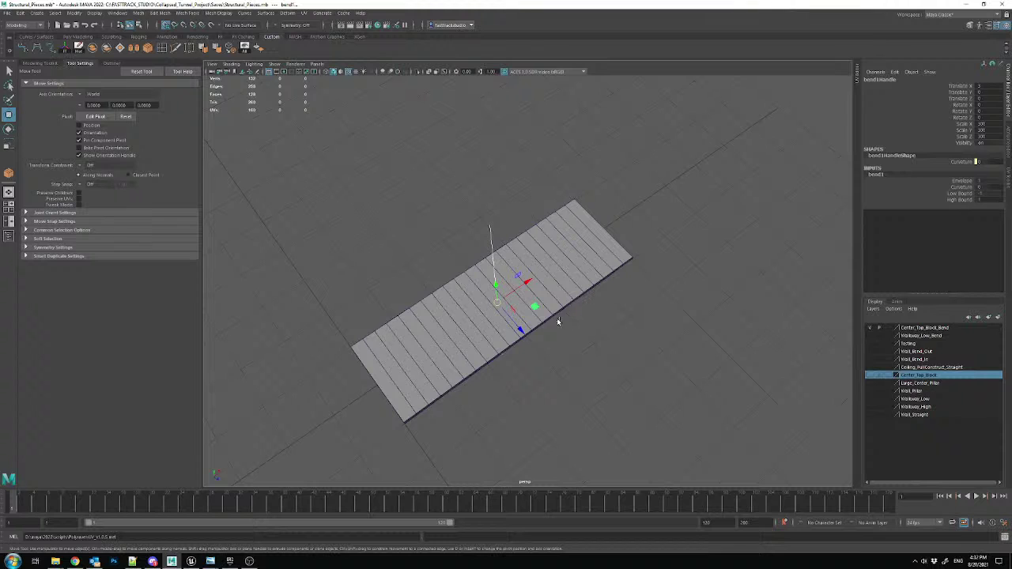
key(f)
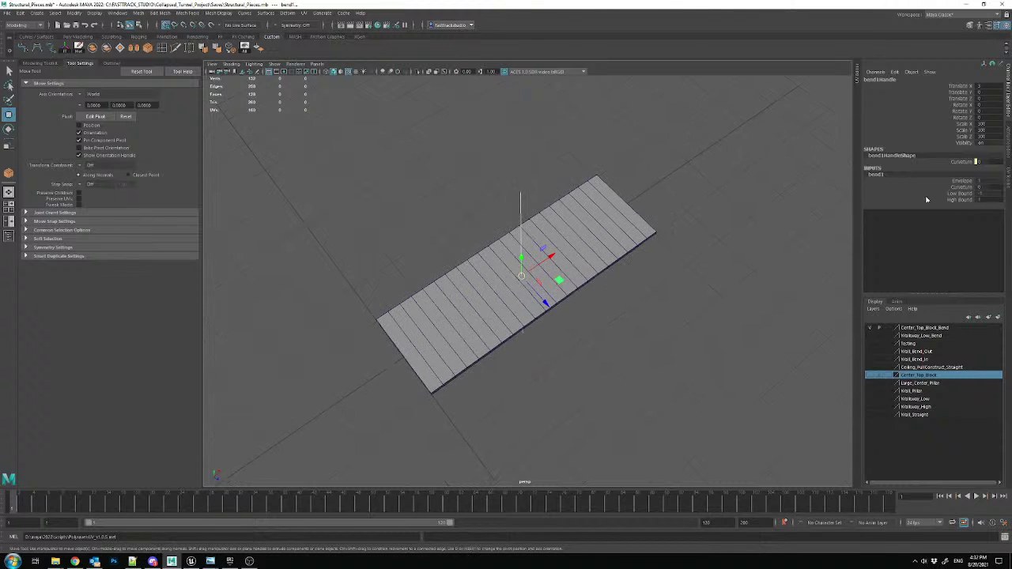
double_click(984, 188)
text(15)
key(Return)
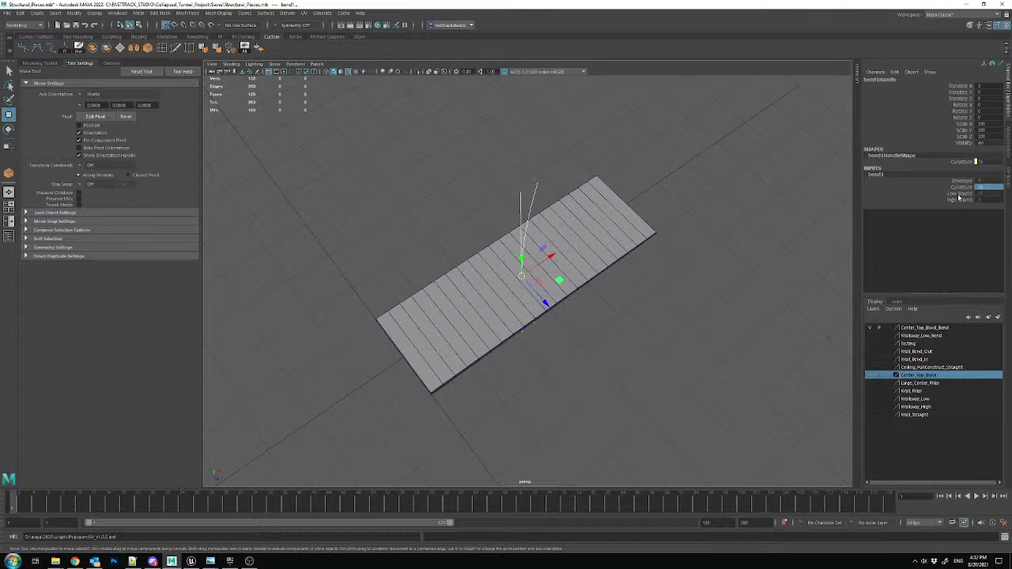
- Set the bend deformer's high bound to 0 so that only one side of its handle bends
alt+drag(673, 304, 651, 302)
alt+middle_drag(640, 266, 678, 290)
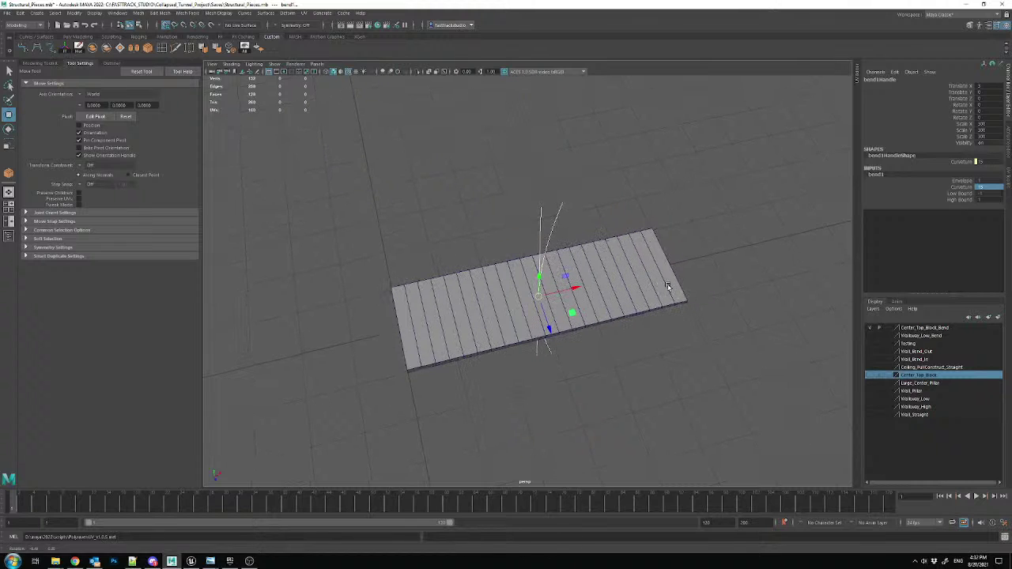
click(989, 201)
text(0)
key(Return)
alt+drag(685, 335, 686, 328)
alt+drag(745, 303, 619, 306)
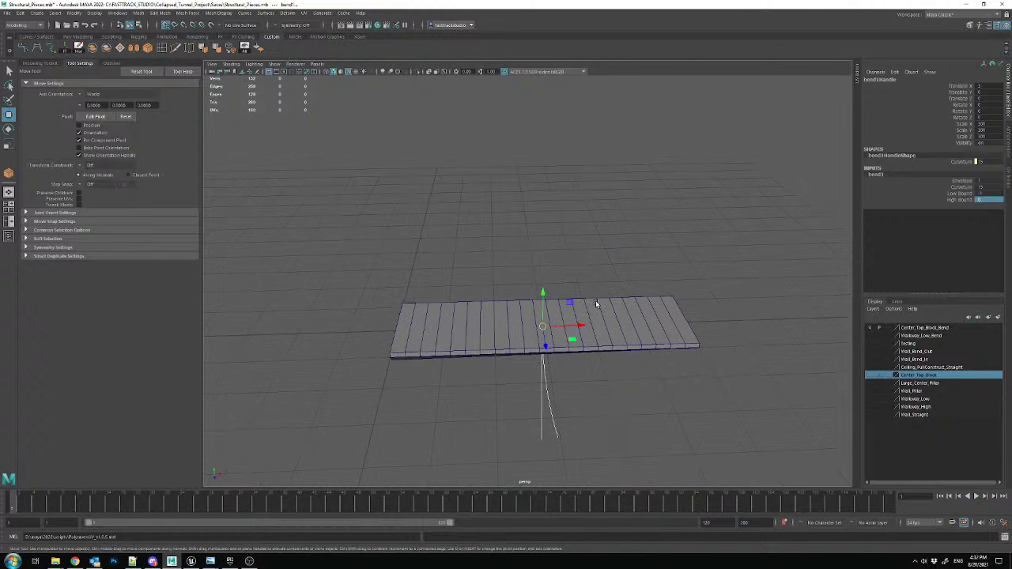
- Rotate the bend handle in 90-degree turns so that the block curves sideways in the horizontal plane
key(e)
drag(553, 300, 502, 300)
alt+drag(719, 319, 563, 321)
key(j)
drag(564, 321, 573, 298)
alt+drag(649, 294, 938, 172)
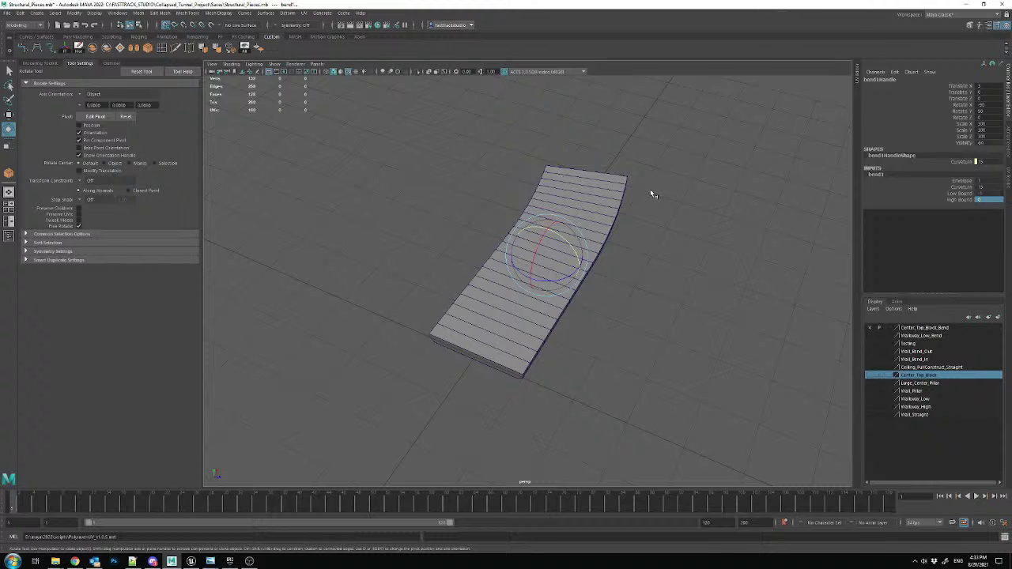
- Move the bend handle along X to 0, at the pivot end of the block
alt+drag(630, 273, 576, 229)
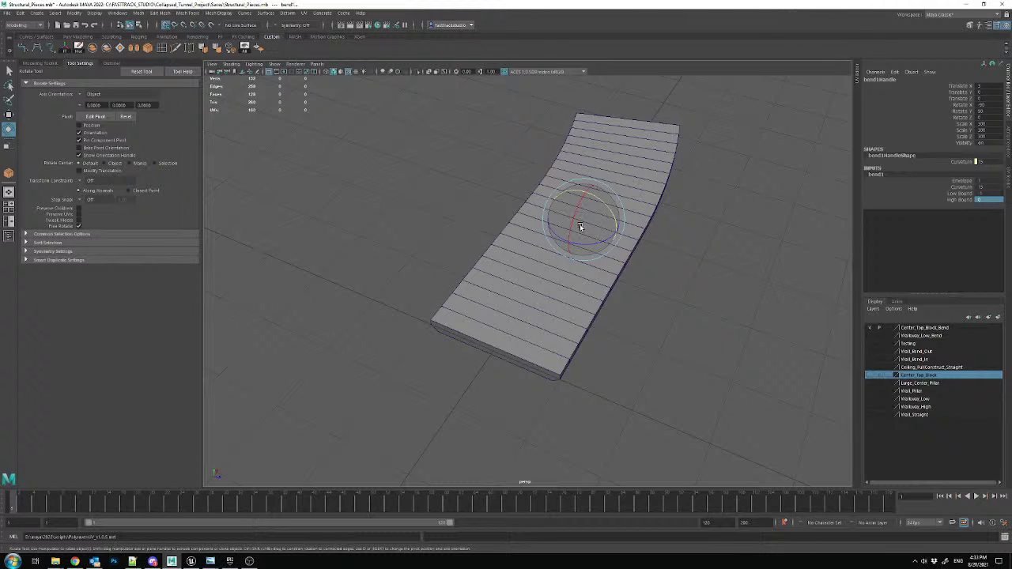
alt+drag(580, 226, 610, 227)
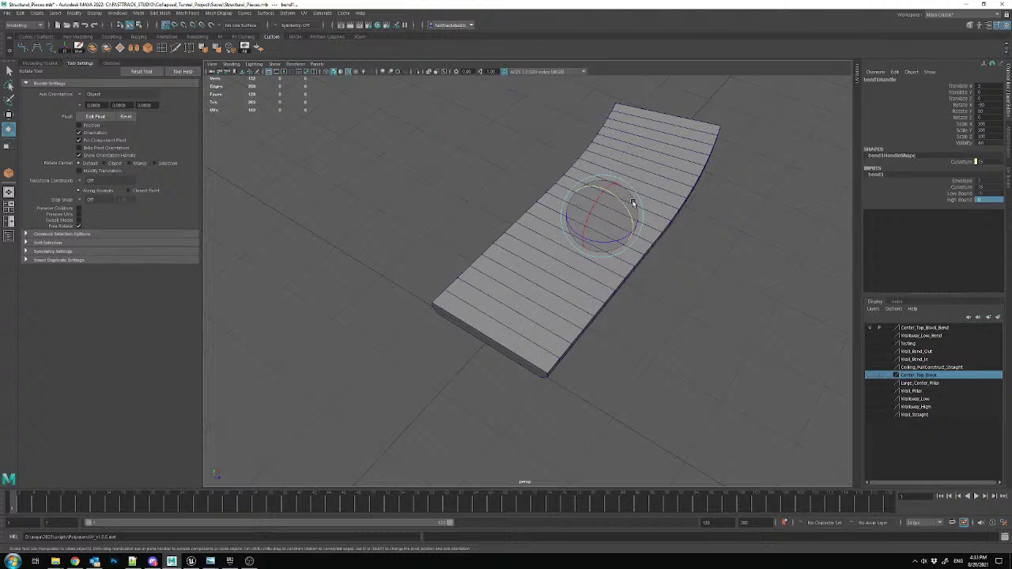
alt+drag(720, 322, 673, 299)
key(w)
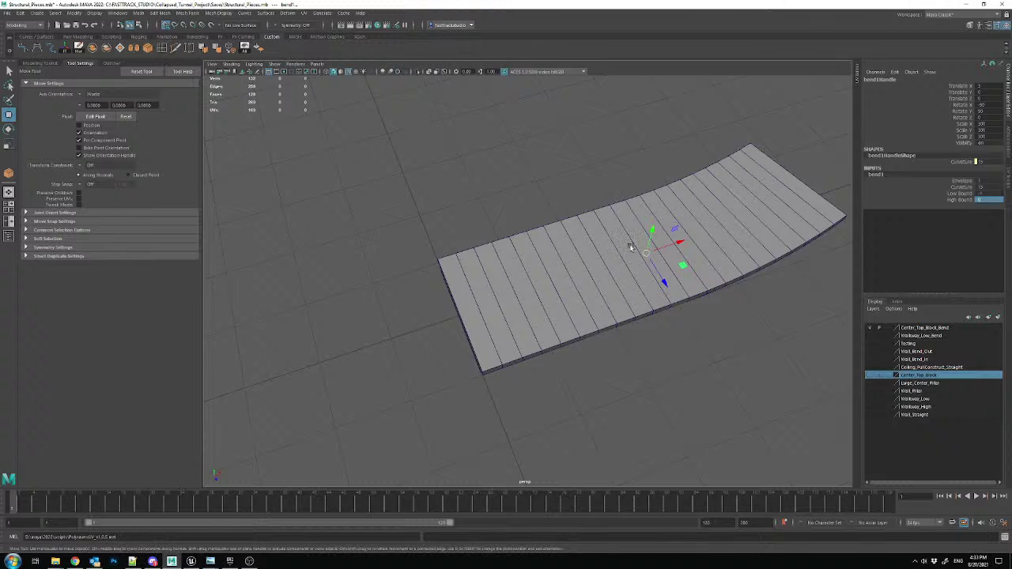
drag(666, 246, 460, 308)
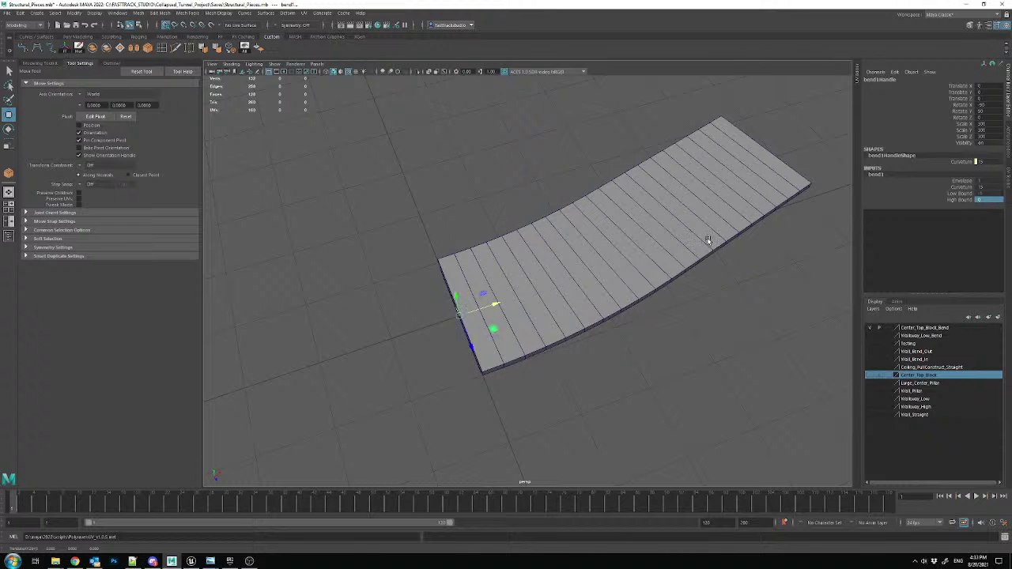
- Set the bend deformer's low bound to -2 so the curve runs over the block's full length
alt+drag(670, 246, 655, 267)
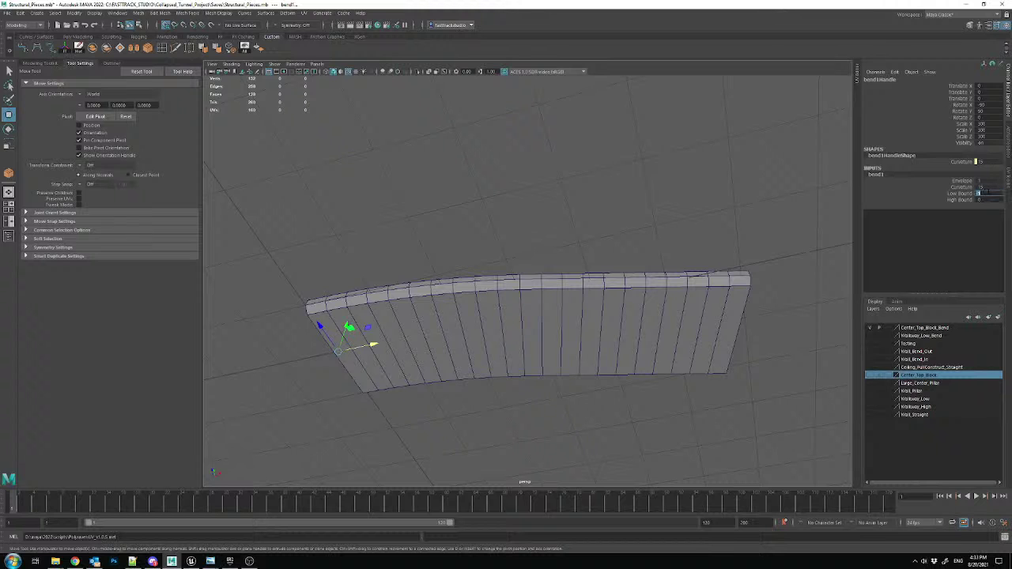
key(Return)
alt+drag(770, 210, 599, 280)
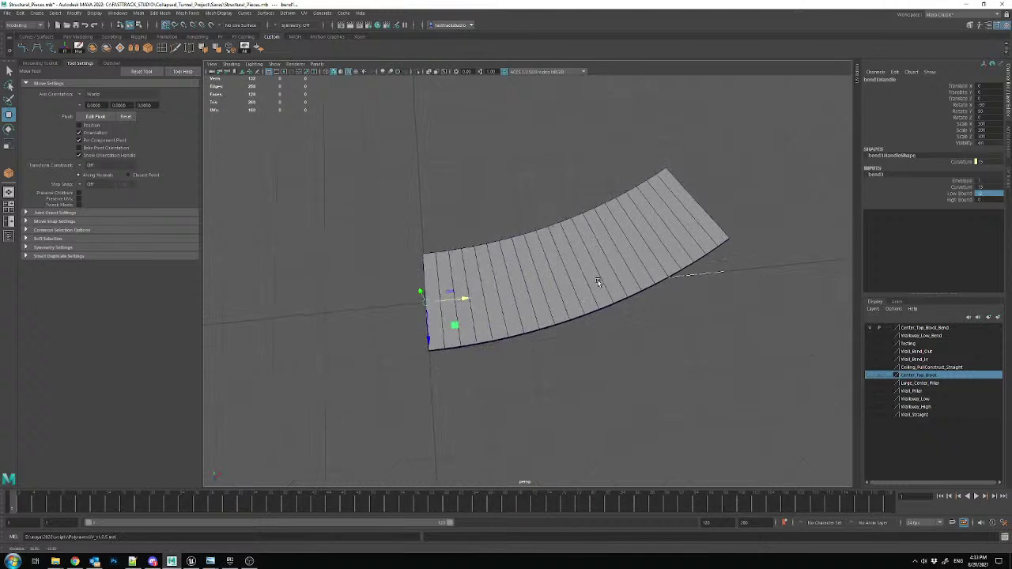
- Export the selected bent block as an FBX named Center_Top_Block_Bend in the project's Exports folder
click(519, 275)
click(8, 13)
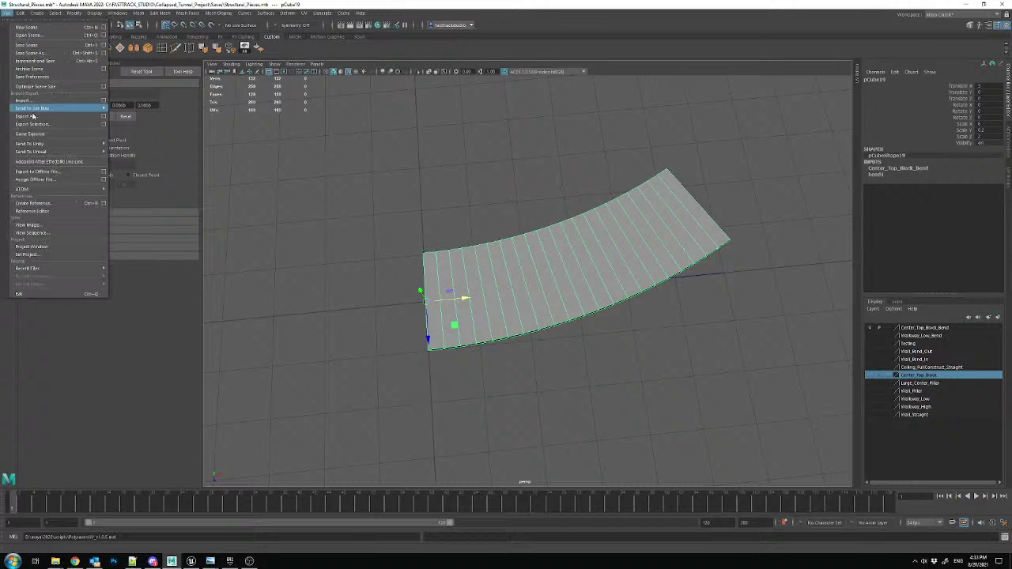
click(35, 121)
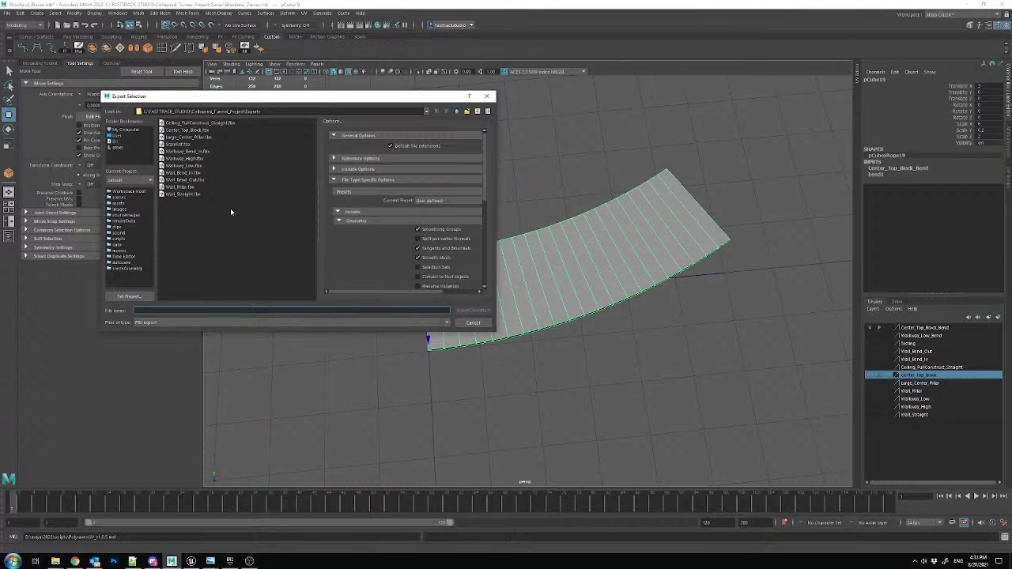
click(195, 131)
click(174, 311)
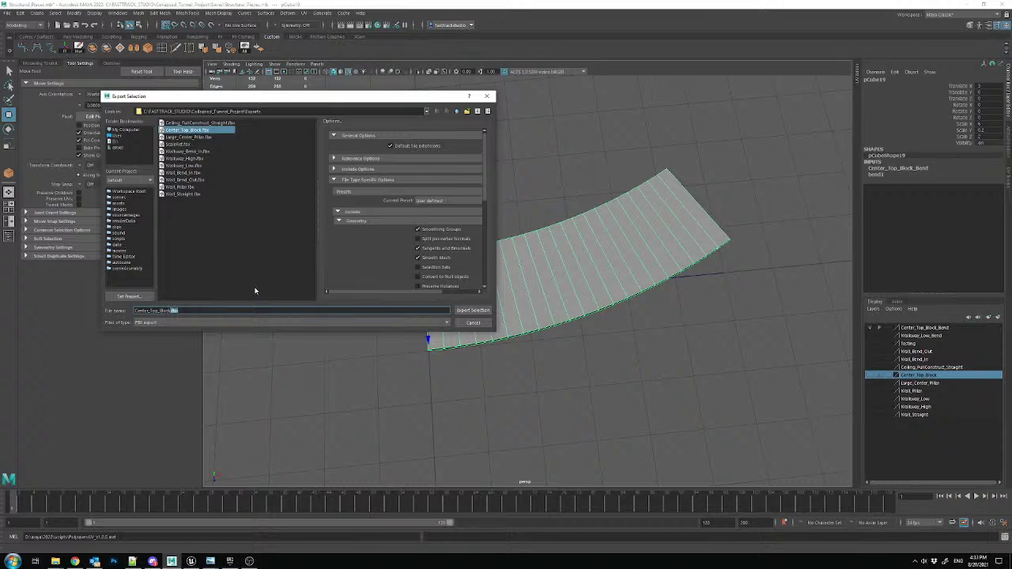
key(BackSpace)
key(BackSpace)
key(BackSpace)
key(BackSpace)
text(_Bend)
key(Return)
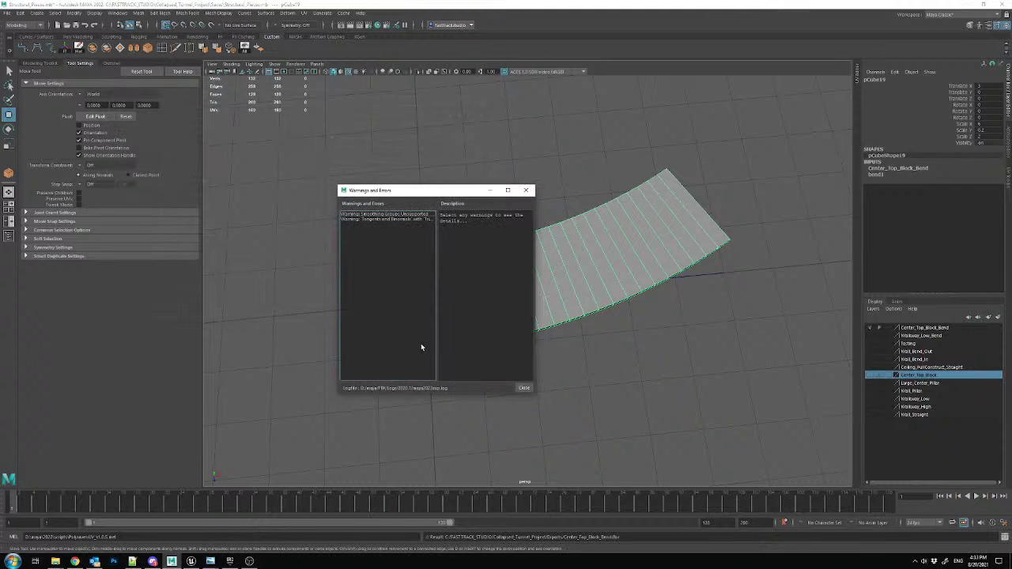
click(525, 388)
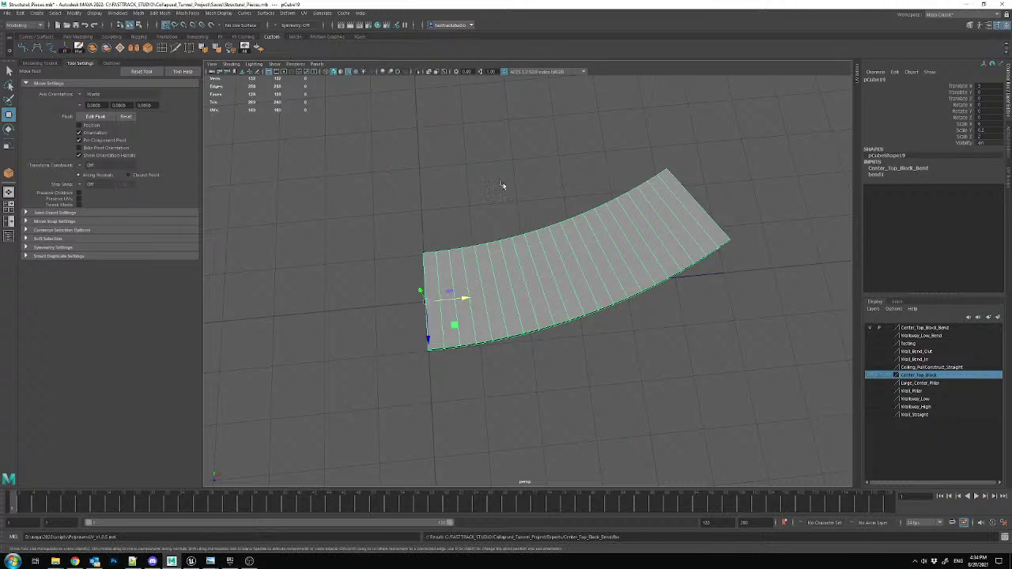
- Switch to Unreal Engine and import the Center_Top_Block_Bend FBX into the Assets folder with the existing import settings
click(191, 561)
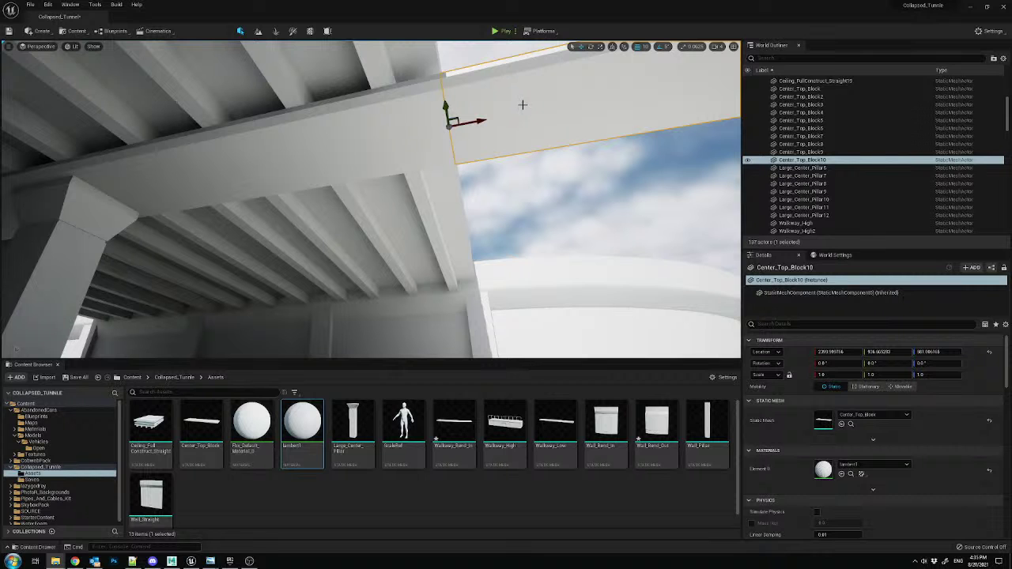
mouse_move(532, 107)
right_down()
mouse_move(539, 89)
mouse_move(542, 111)
mouse_move(544, 87)
mouse_move(549, 104)
right_up()
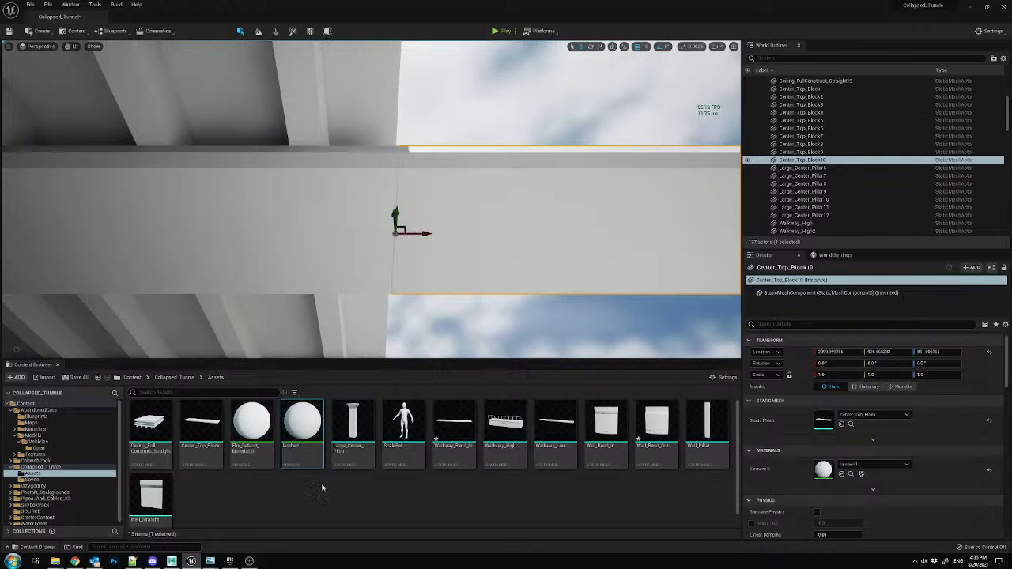
click(340, 491)
scroll(447, 476, down, 1)
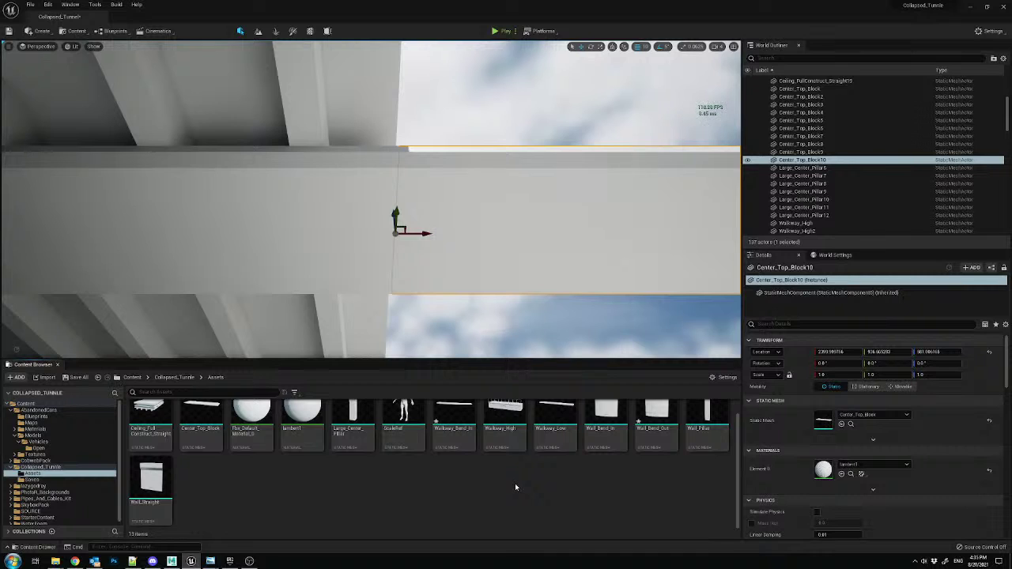
scroll(514, 487, up, 1)
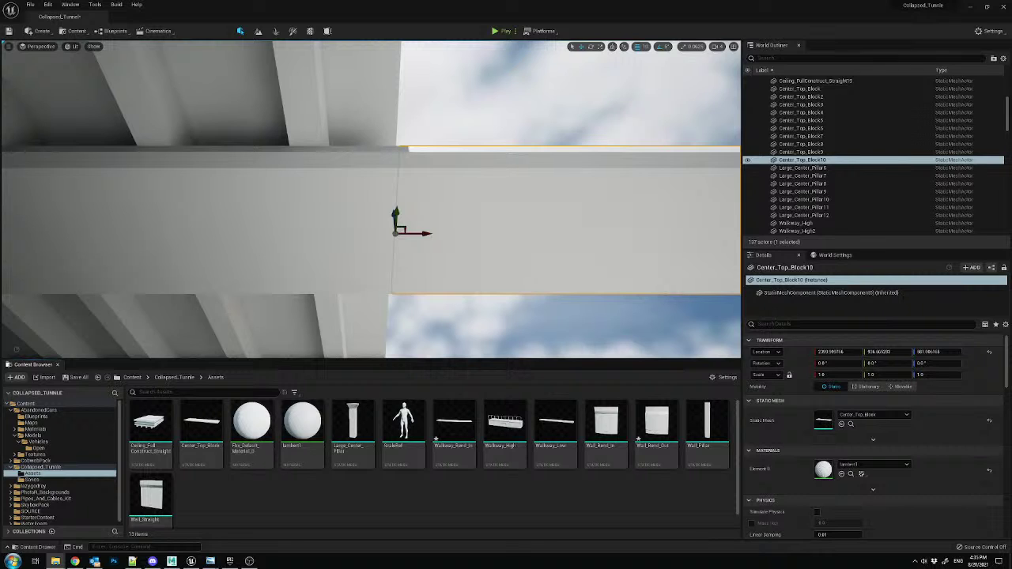
drag(831, 293, 556, 484)
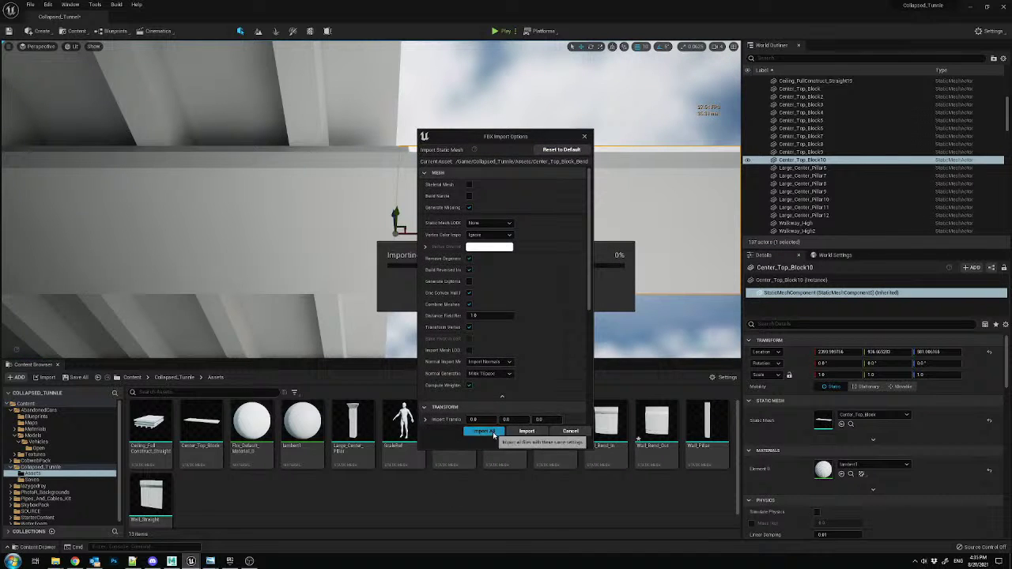
click(485, 431)
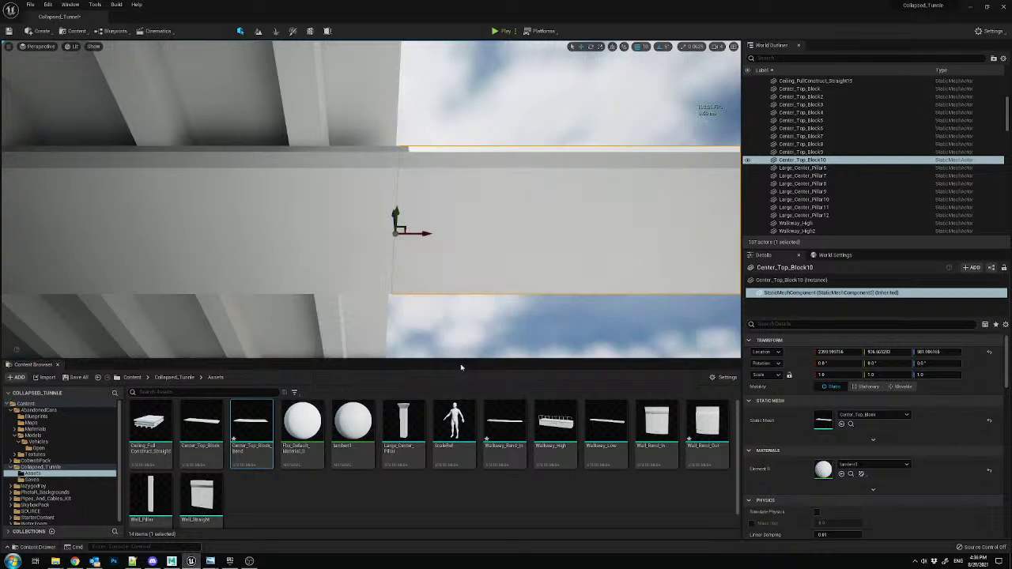
- Replace the static mesh of the end beam Center_Top_Block10 with Center_Top_Block_Bend
drag(252, 427, 868, 418)
right_drag(371, 198, 418, 257)
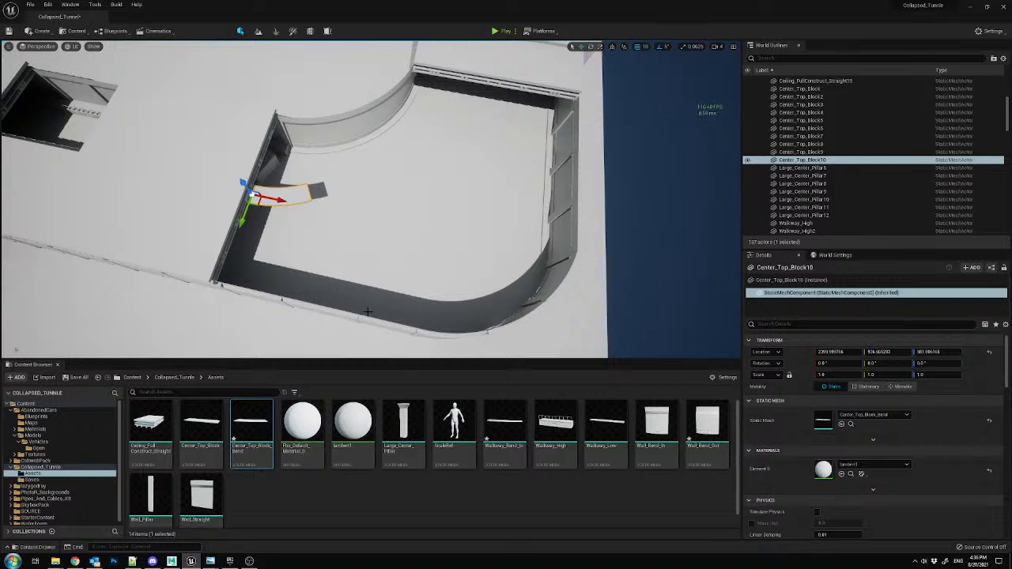
mouse_move(477, 237)
right_down()
mouse_move(487, 221)
mouse_move(495, 239)
right_up()
- Try to continue the curve with a duplicate of the bent block rotated to -30 degrees and aligned with the first one's end
alt+drag(159, 204, 511, 234)
key(e)
right_drag(511, 235, 390, 185)
key(w)
mouse_move(390, 185)
mouse_down()
mouse_move(403, 215)
mouse_move(393, 198)
mouse_up()
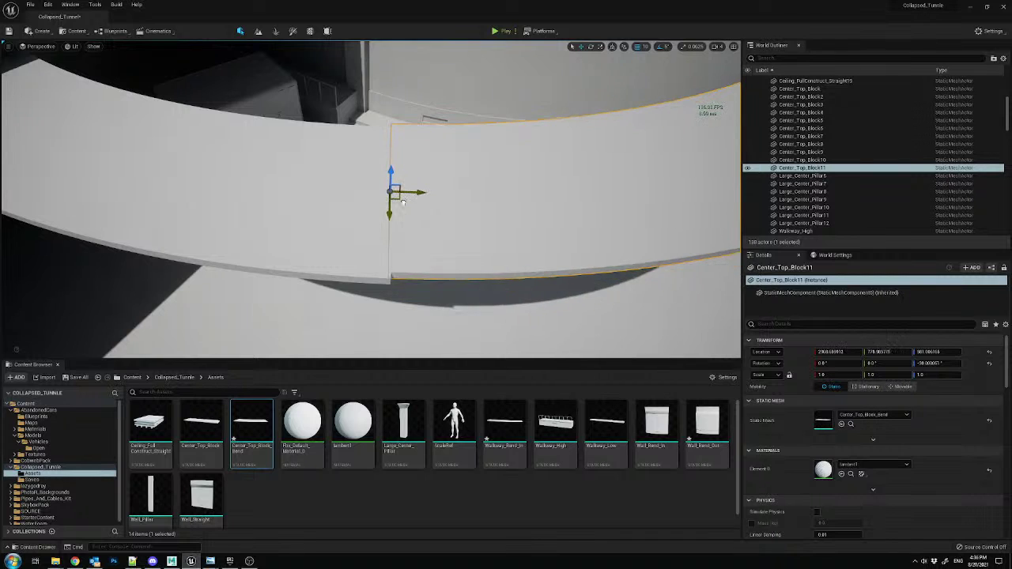
mouse_move(393, 199)
right_down()
mouse_move(400, 215)
mouse_move(411, 197)
mouse_move(392, 204)
mouse_move(385, 181)
right_up()
click(400, 207)
click(356, 206)
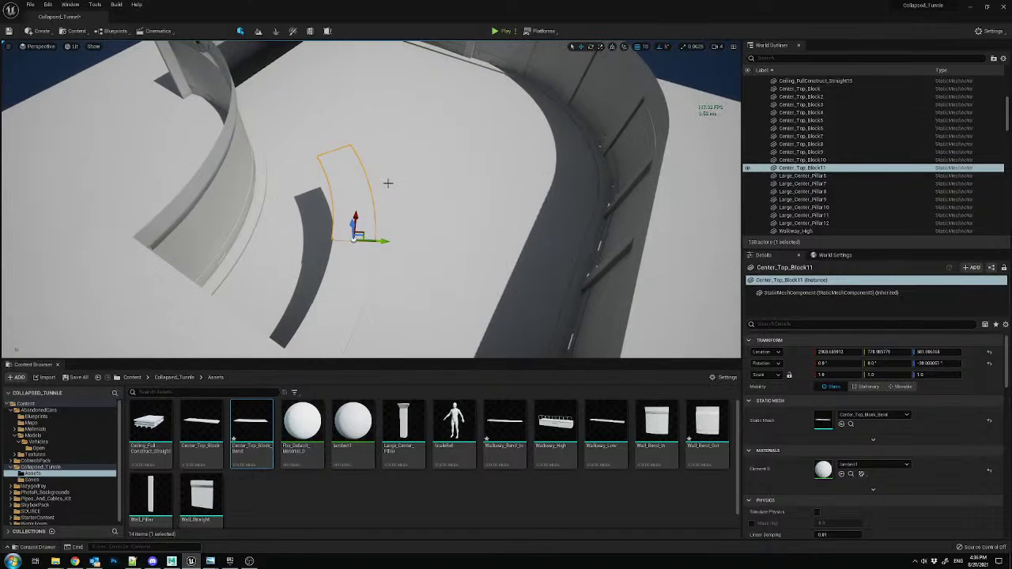
- Remove the duplicated bent block and select the remaining bent block at the ceiling edge
click(384, 181)
click(358, 262)
right_drag(357, 262, 373, 199)
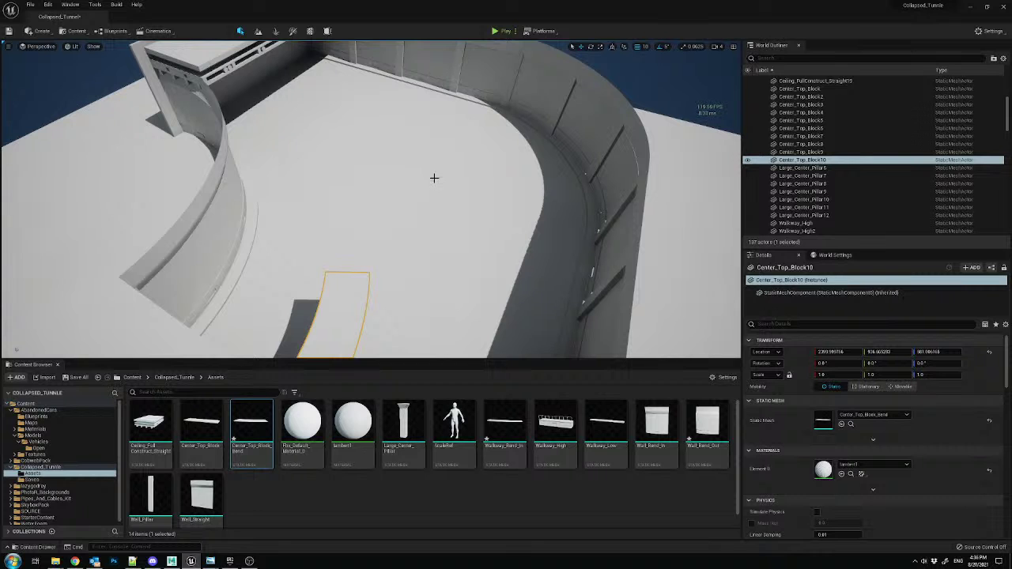
- Delete the two straight wall segments and their pillars between the outer wall bend and the tunnel's last straight section
right_drag(428, 153, 455, 152)
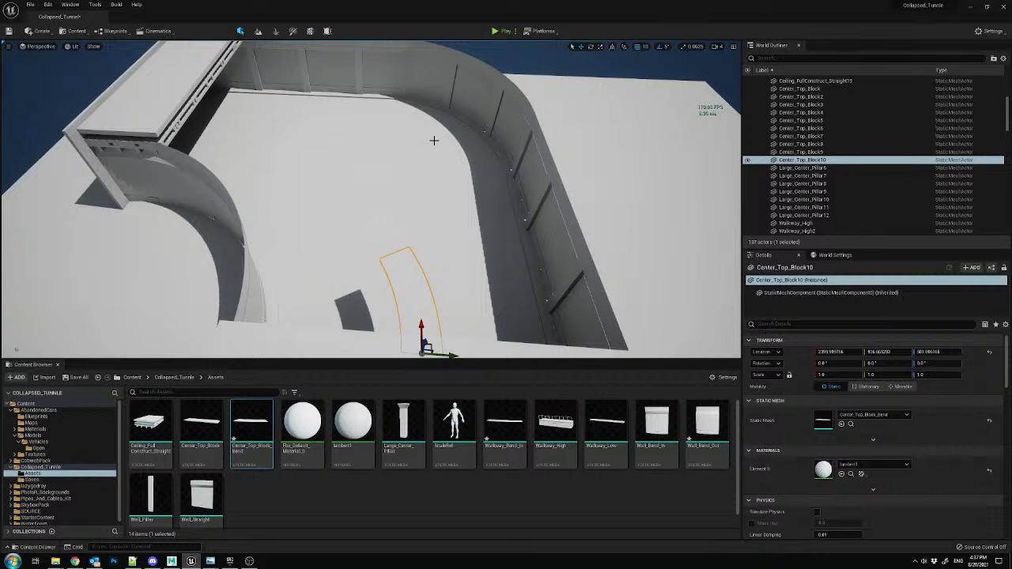
right_drag(410, 143, 410, 143)
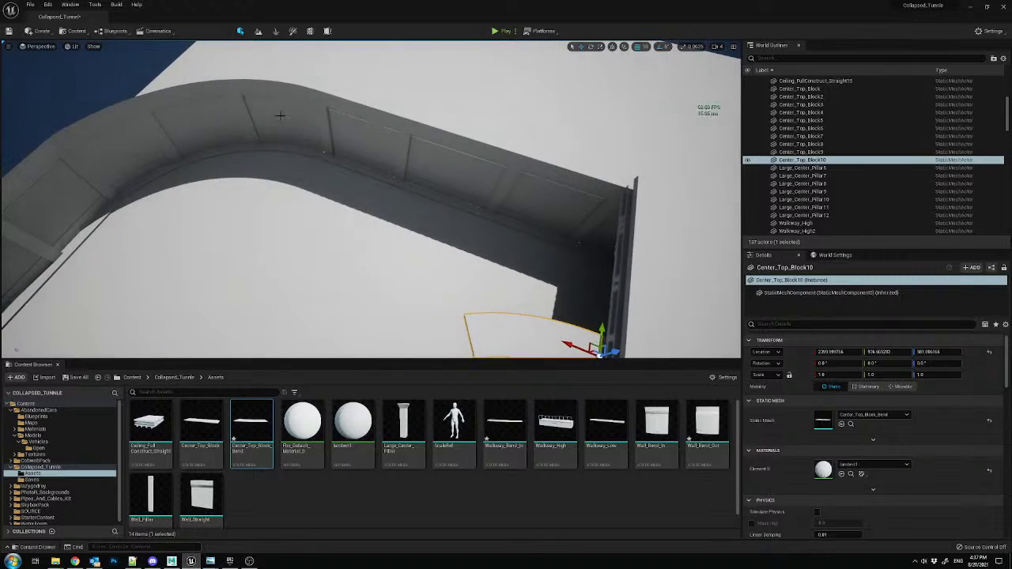
click(291, 120)
right_drag(291, 120, 291, 120)
right_drag(372, 199, 392, 233)
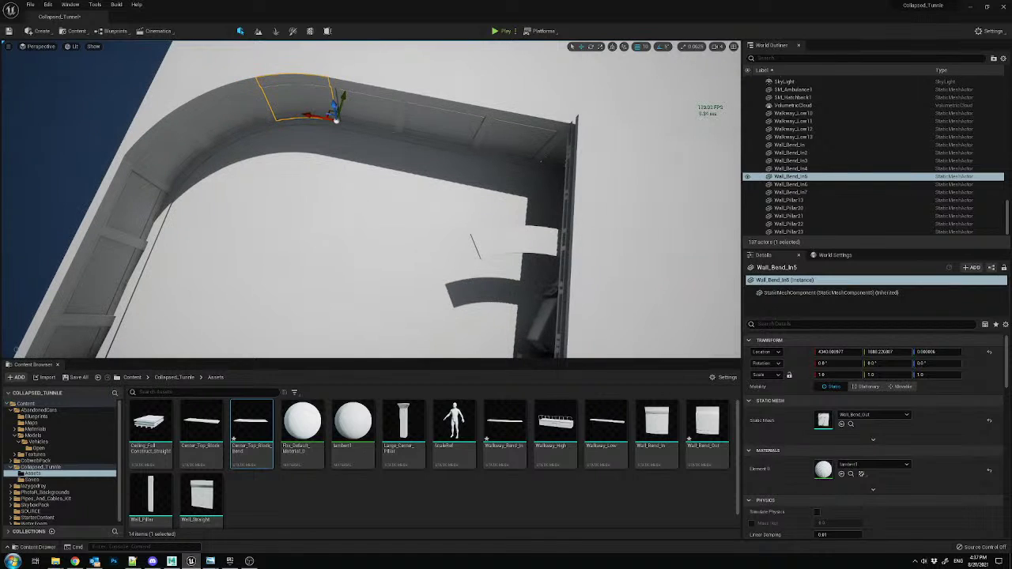
click(353, 99)
key(Delete)
click(422, 121)
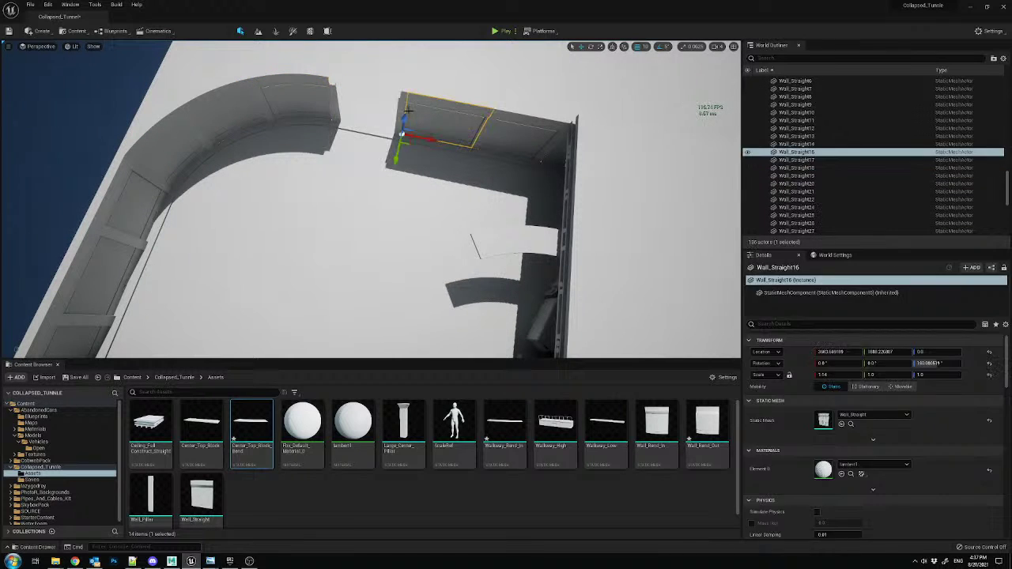
key(Delete)
click(403, 115)
key(Delete)
click(403, 105)
key(Delete)
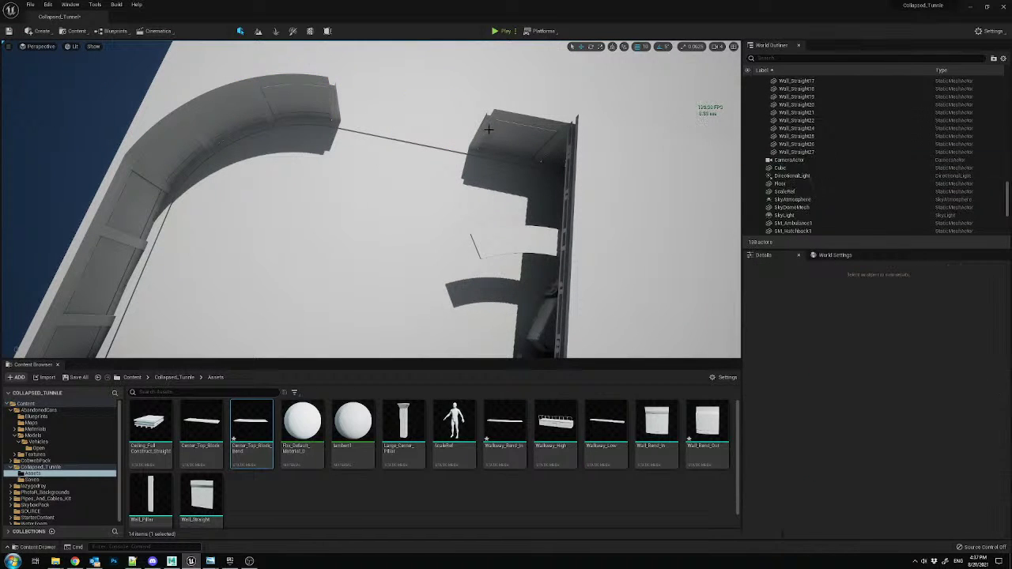
- Delete the remaining wall pillars along the outer bend and its adjoining straight wall, and select the end bend segment Wall_Bend_In5
click(337, 101)
key(Delete)
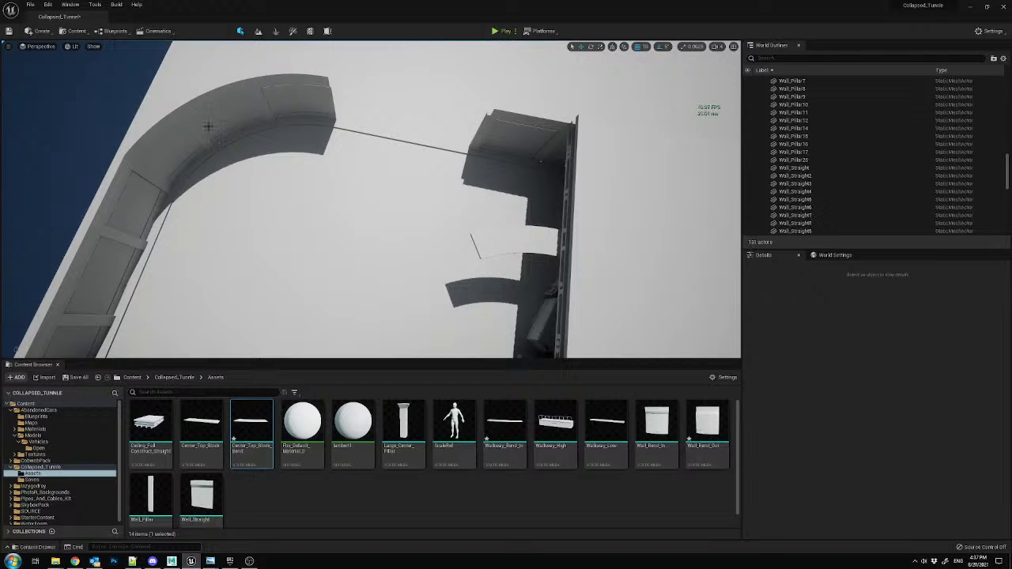
click(150, 176)
key(Delete)
click(130, 235)
right_drag(195, 212, 202, 163)
key(Delete)
click(304, 145)
key(Delete)
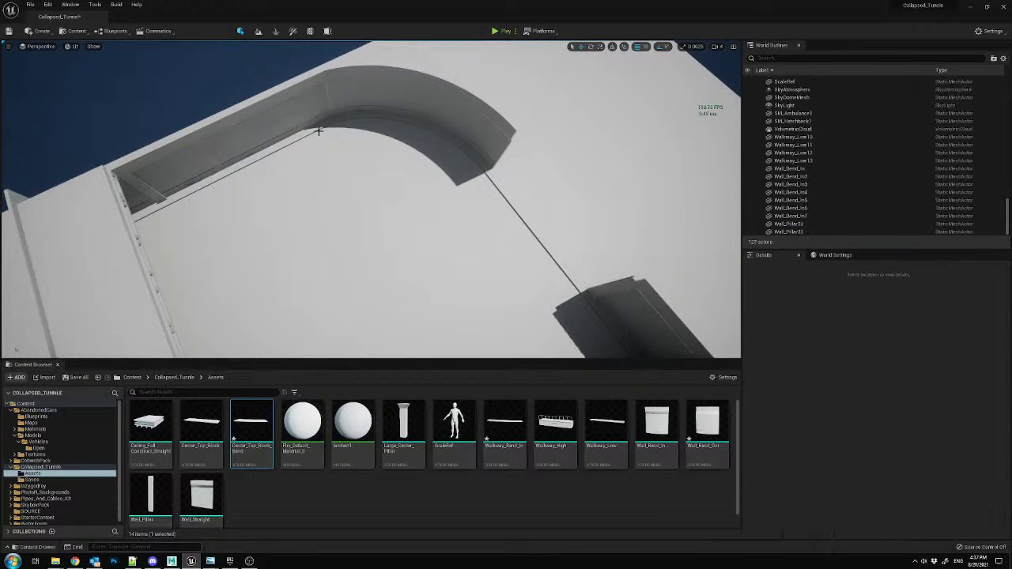
right_drag(367, 96, 309, 121)
click(340, 120)
- Switch to Maya, hide the Center_Top_Block_Bend layer and add the leftover bend handle to that layer
click(172, 561)
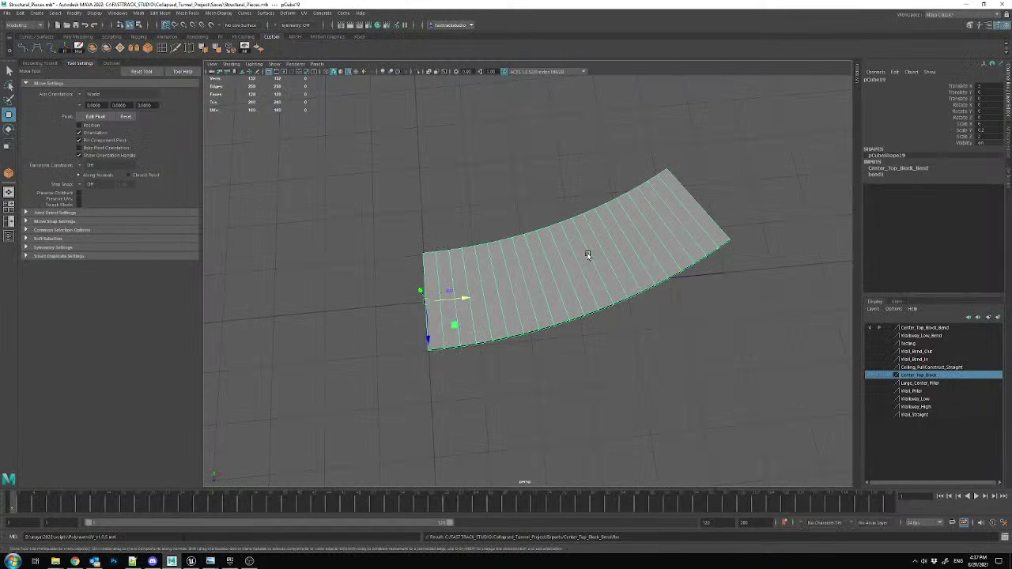
click(873, 329)
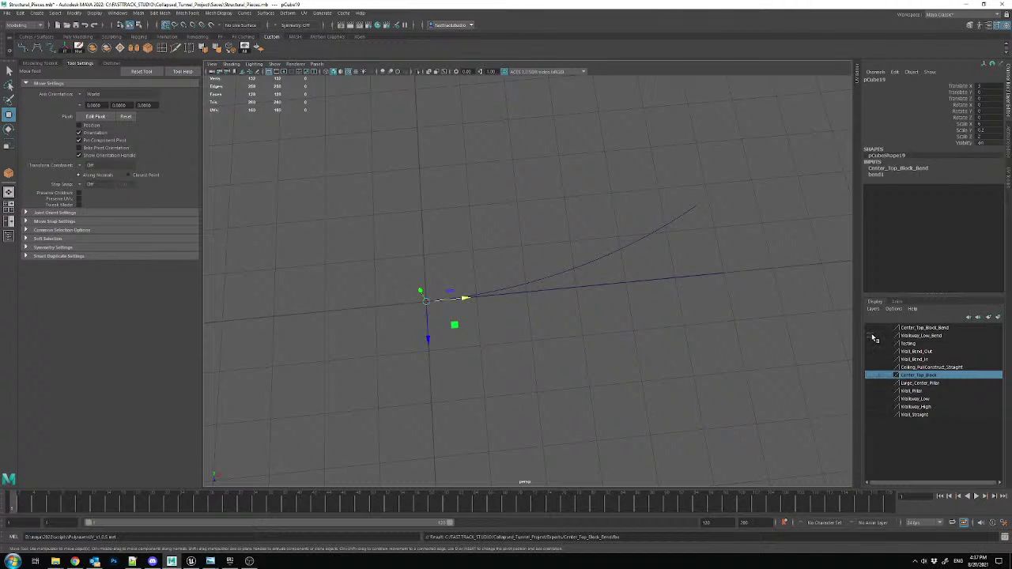
drag(669, 204, 584, 311)
right_click(932, 329)
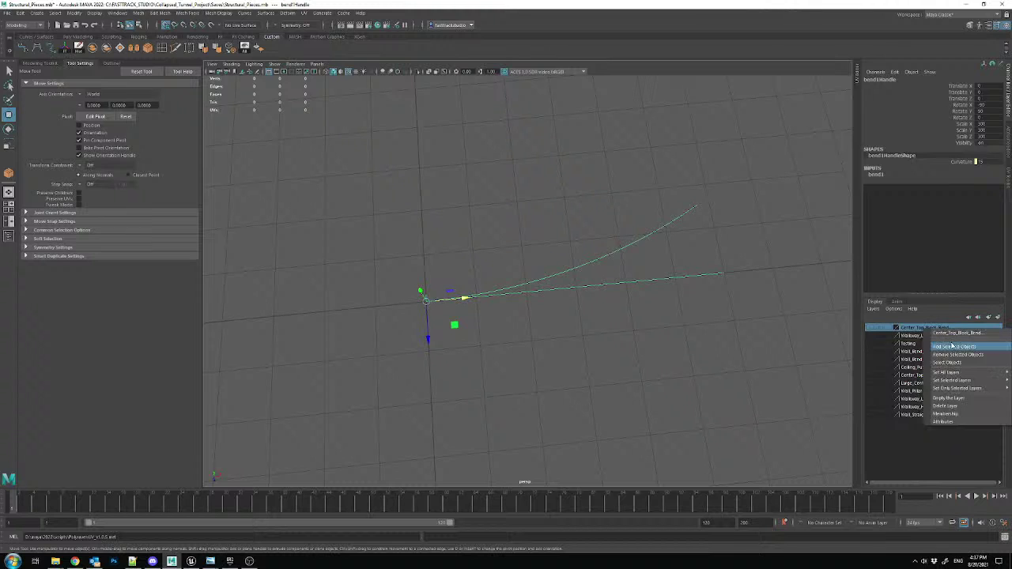
click(953, 345)
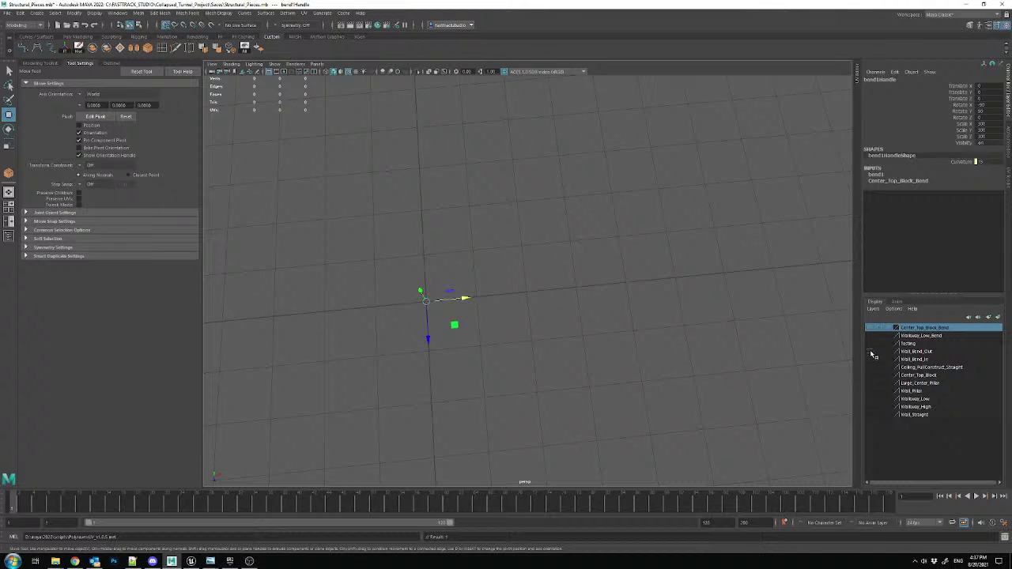
- Show the Wall_Bend_Out layer and hide the stray camera outlines around the wall
click(871, 352)
click(627, 297)
alt+drag(628, 297, 515, 261)
click(472, 268)
key(h)
scroll(685, 307, down, 2)
drag(689, 297, 685, 373)
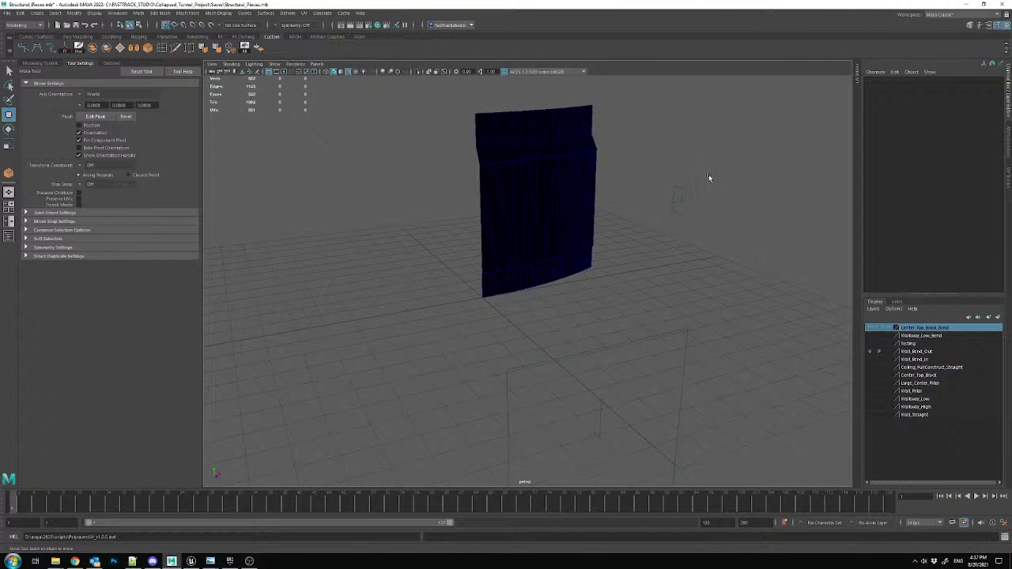
drag(659, 259, 658, 262)
key(h)
drag(714, 308, 656, 375)
key(h)
- Examine the curvature of the Wall_Bend_Out mesh, temporarily showing the Wall_Bend_In layer to compare both walls
scroll(564, 269, up, 4)
alt+drag(564, 269, 673, 316)
alt+drag(558, 251, 552, 277)
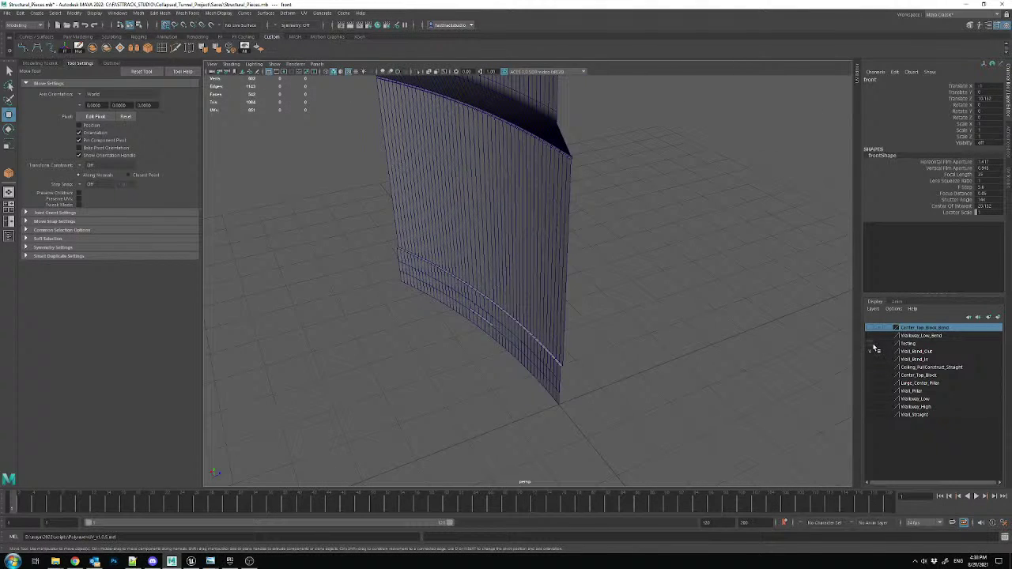
click(515, 232)
alt+drag(754, 318, 602, 316)
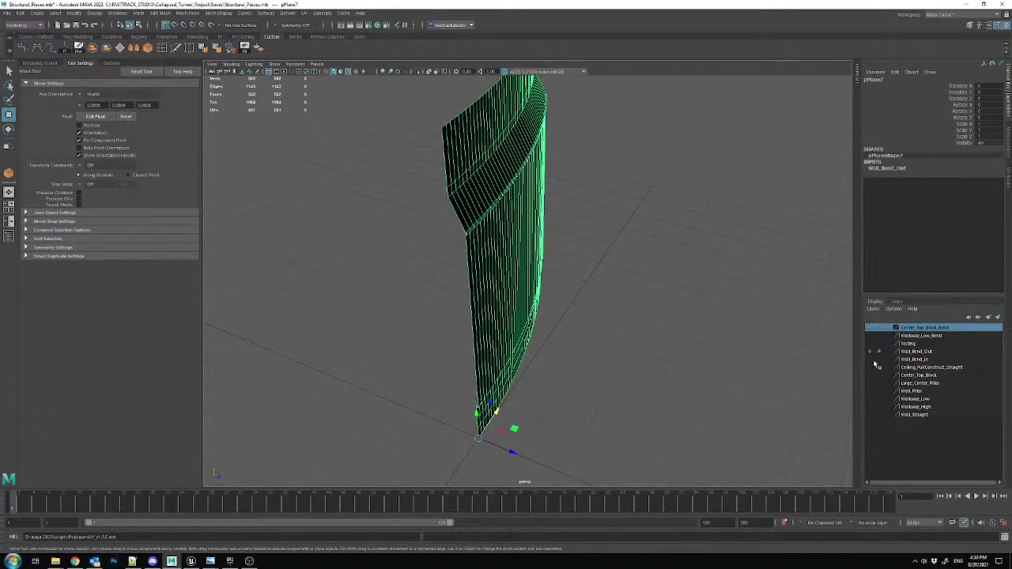
click(873, 360)
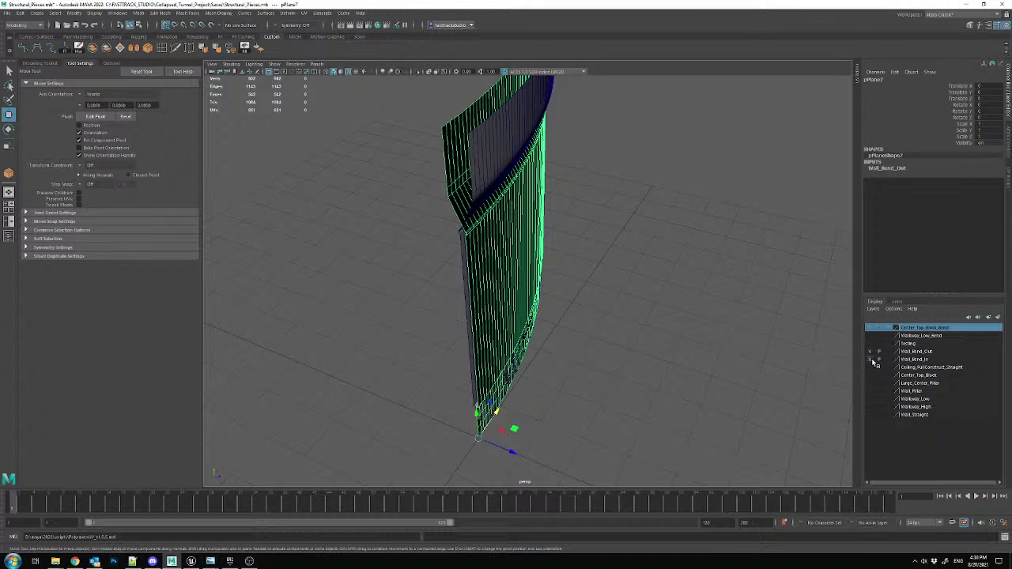
alt+drag(680, 363, 588, 325)
click(872, 359)
scroll(535, 326, down, 2)
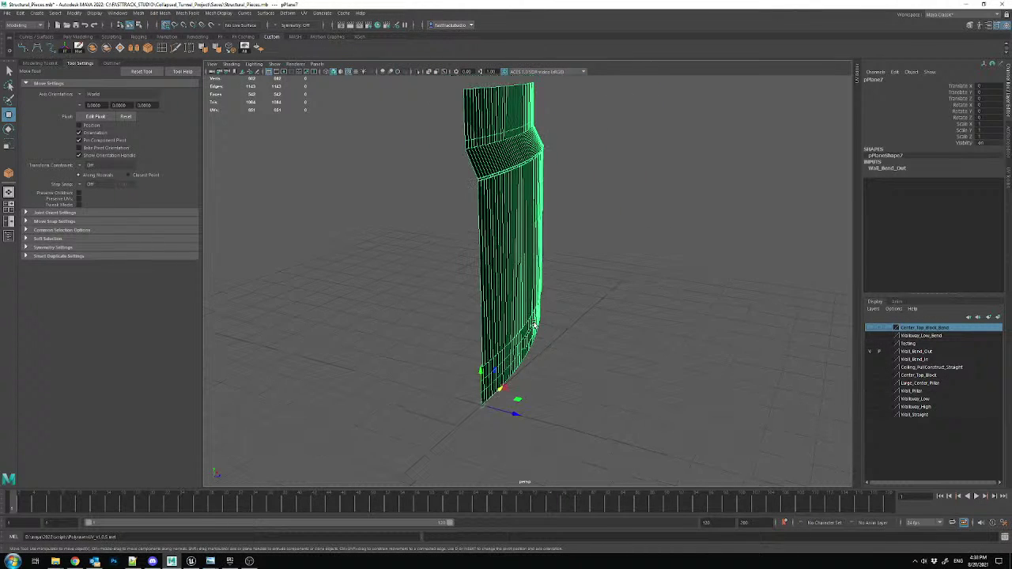
- Switch to Unreal Engine and try moving only Wall_Bend_In5 along X to the end of the straight wall
click(192, 562)
mouse_move(435, 184)
right_down()
mouse_move(399, 175)
mouse_move(411, 162)
mouse_move(445, 169)
right_up()
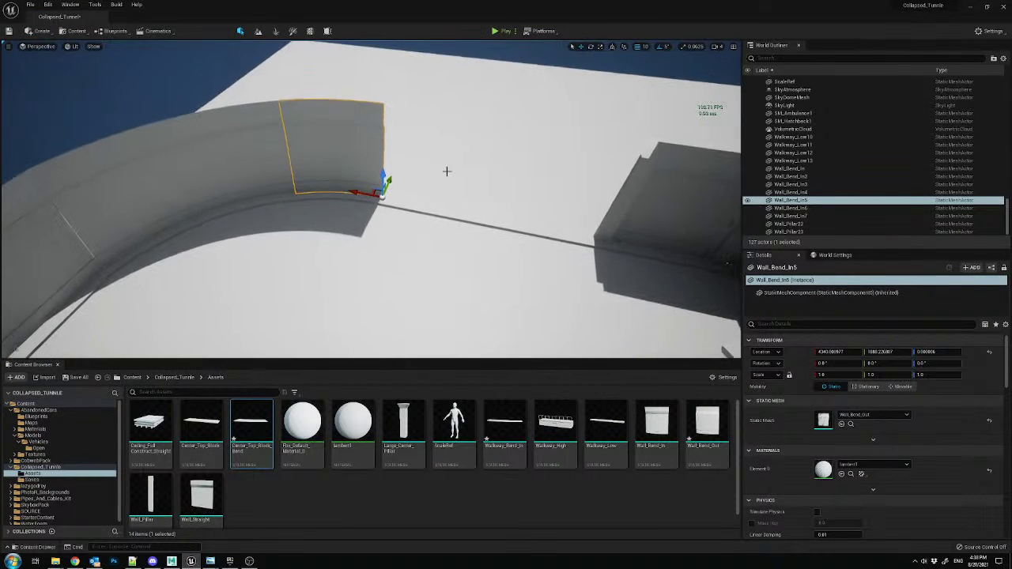
drag(354, 192, 575, 208)
right_drag(492, 188, 476, 234)
right_drag(486, 171, 352, 140)
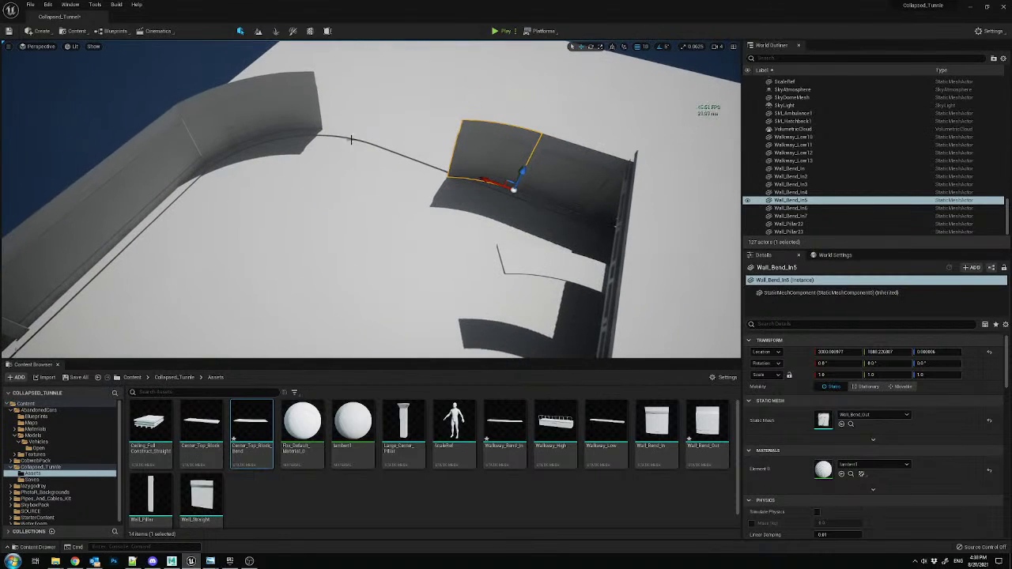
key(ctrl+z)
- Select the three outer bend walls together and move them in world space to join the end of the straight wall
ctrl+click(301, 110)
ctrl+click(242, 114)
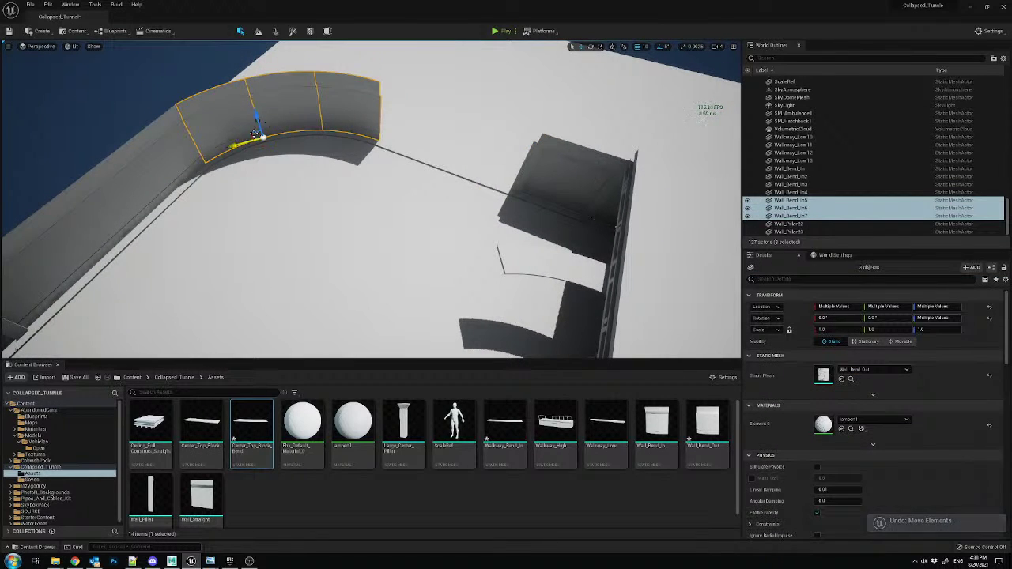
click(613, 46)
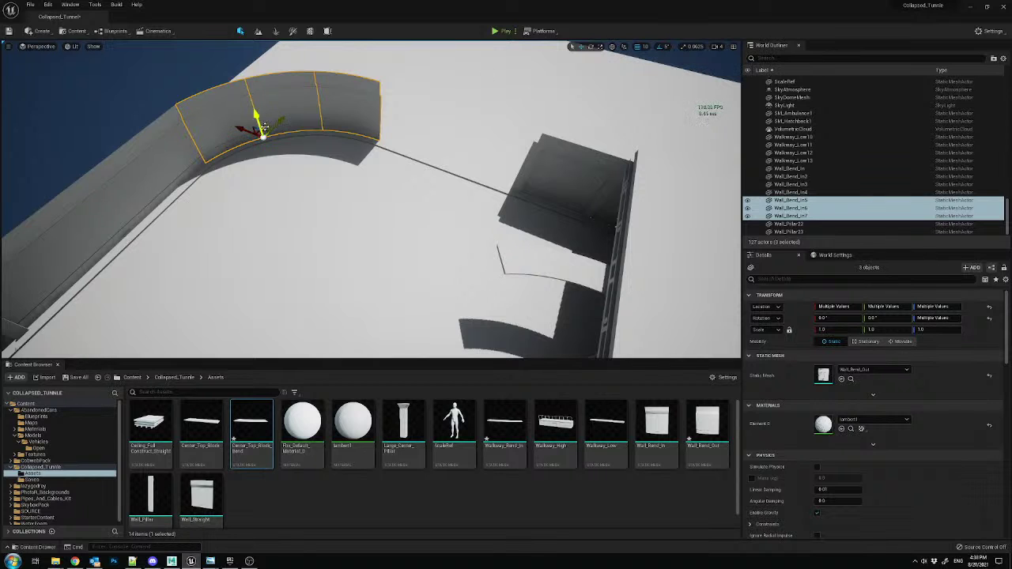
drag(246, 129, 369, 164)
click(511, 84)
right_drag(512, 84, 431, 129)
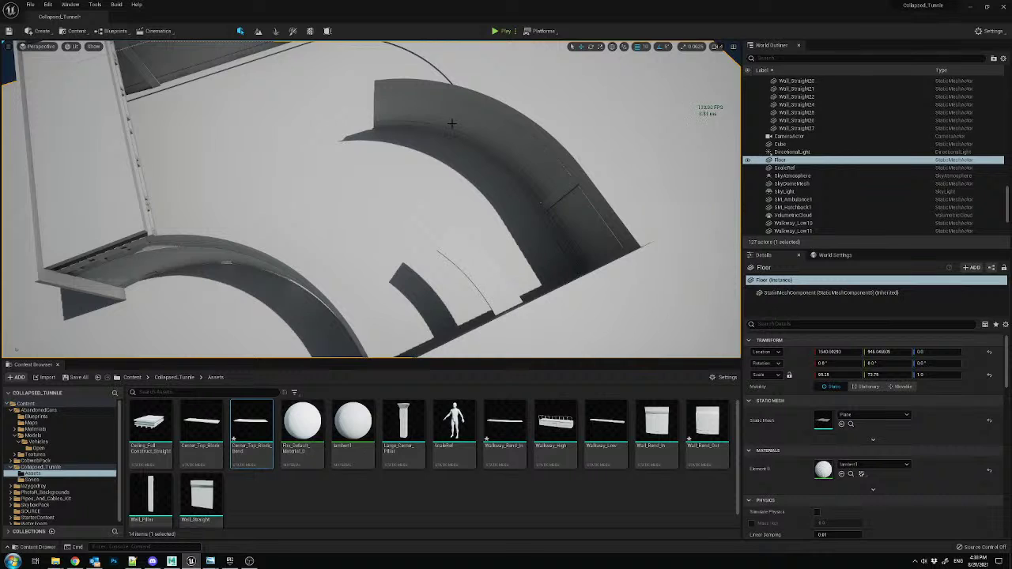
- Delete the three outer bend wall segments one after another
right_drag(431, 130, 350, 136)
key(w)
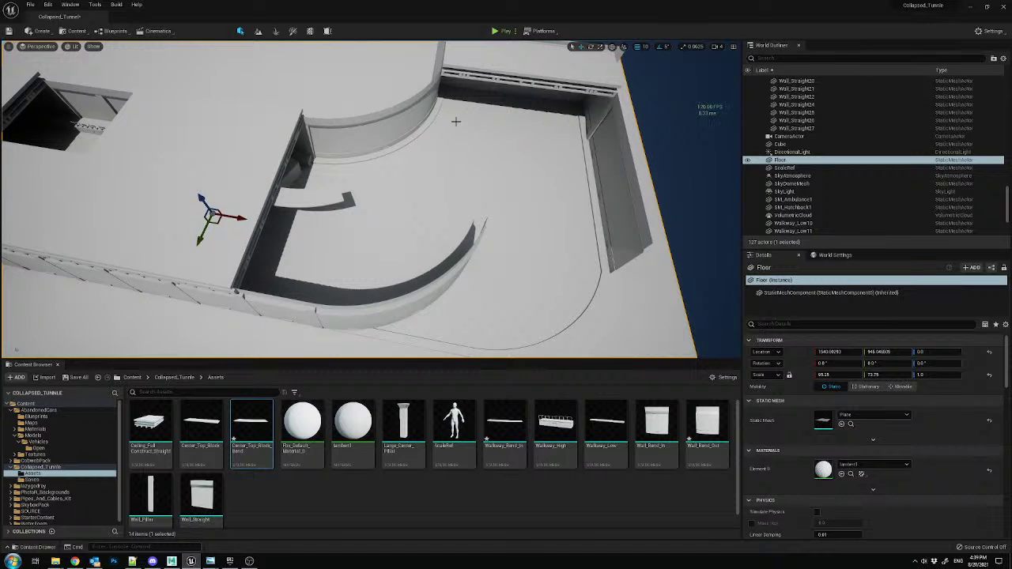
right_drag(523, 231, 548, 230)
key(a)
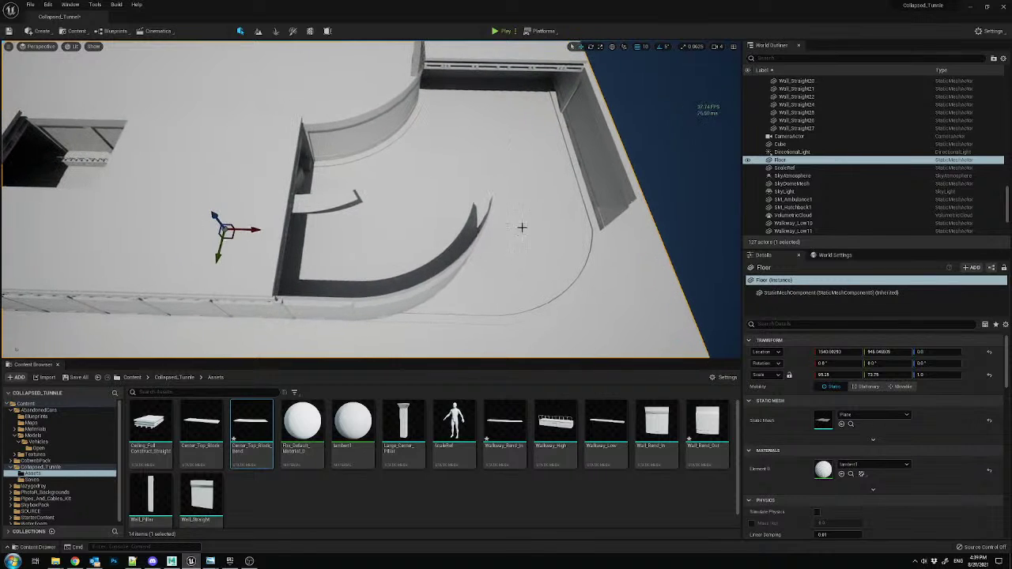
click(476, 239)
key(Delete)
click(445, 277)
key(Delete)
click(386, 302)
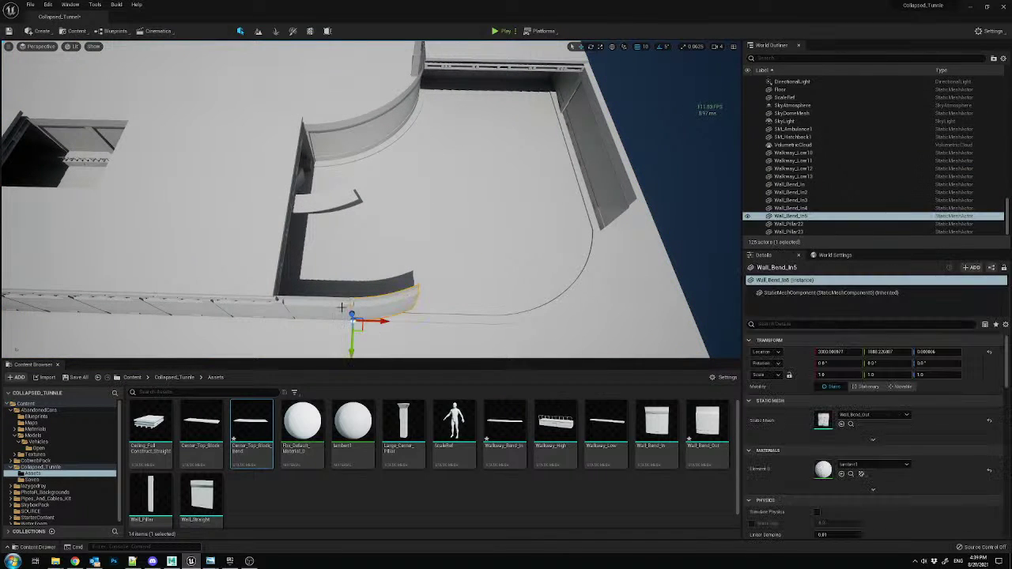
key(Delete)
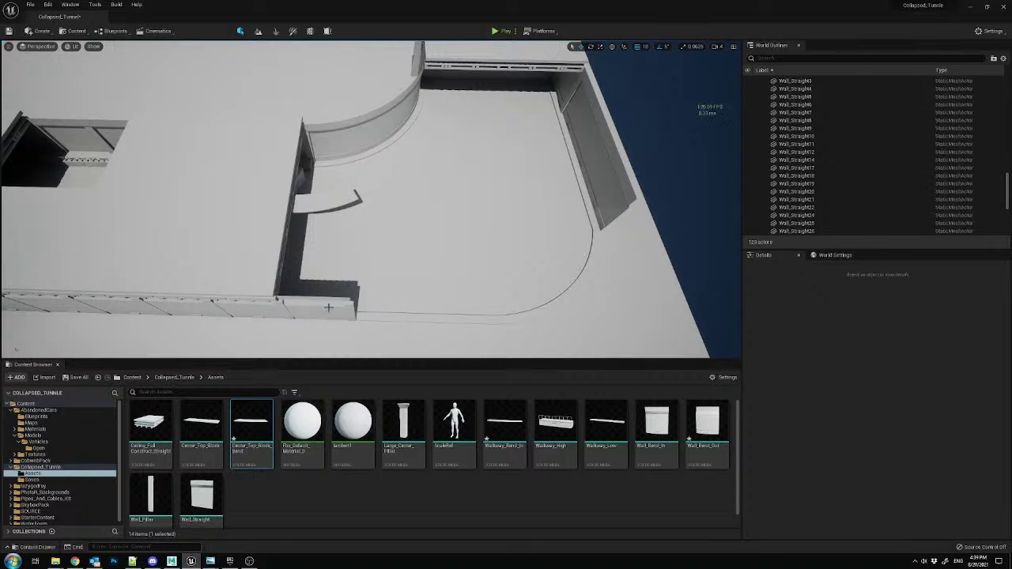
- Delete the bent centre top block at the ceiling edge of the tunnel opening
click(329, 307)
key(w)
right_drag(425, 258, 395, 185)
key(Escape)
click(428, 198)
key(Delete)
- Add a cube to the level, lower it towards the floor and stretch it along Y
click(40, 31)
mouse_move(57, 54)
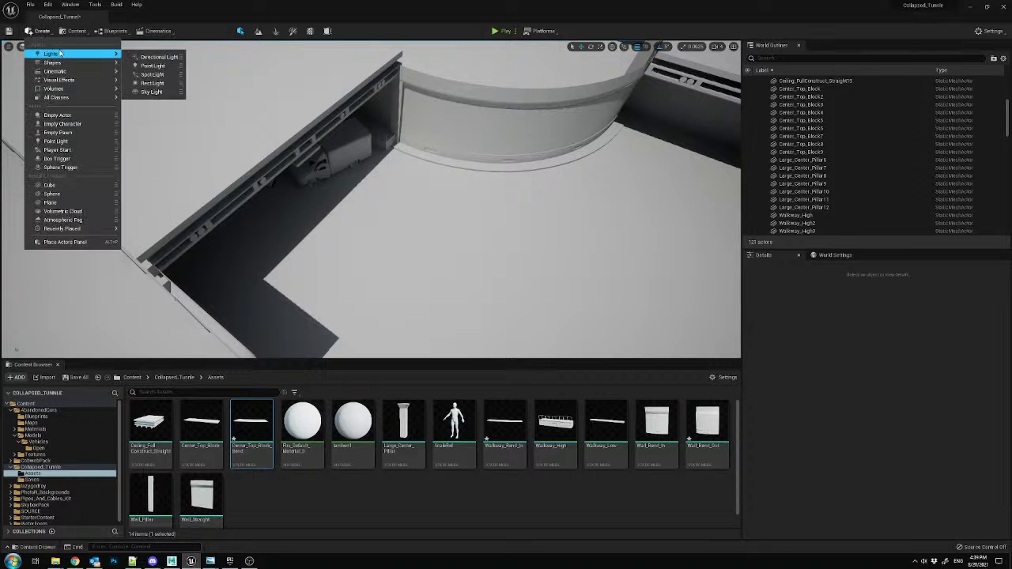
click(146, 58)
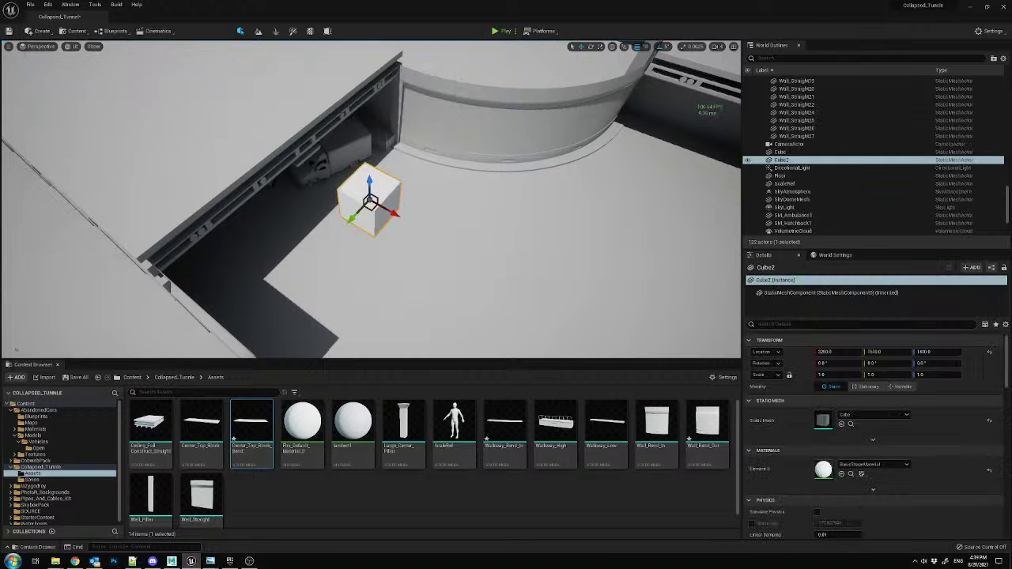
key(f)
right_drag(371, 237, 378, 280)
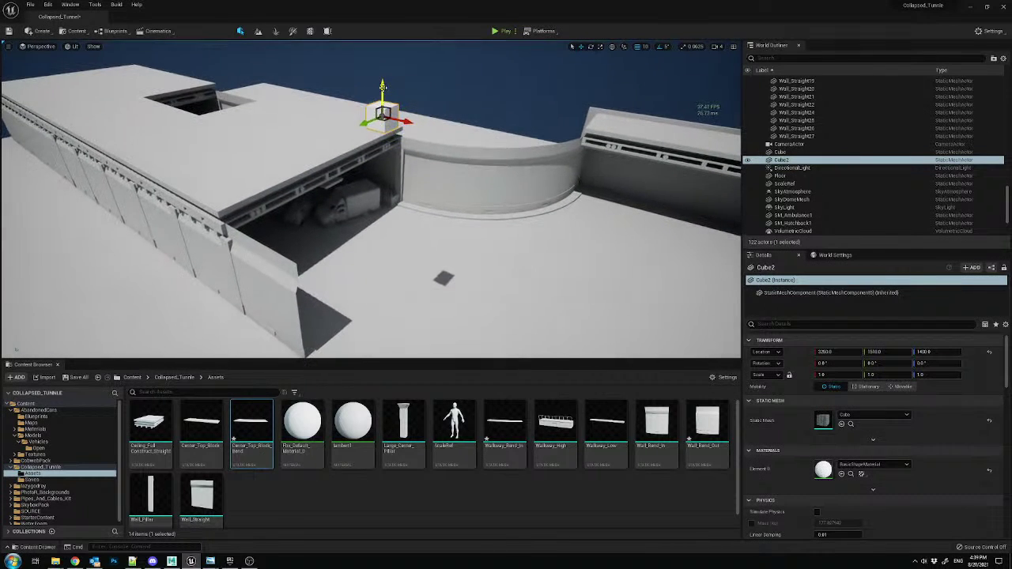
drag(364, 319, 324, 344)
right_drag(488, 221, 463, 237)
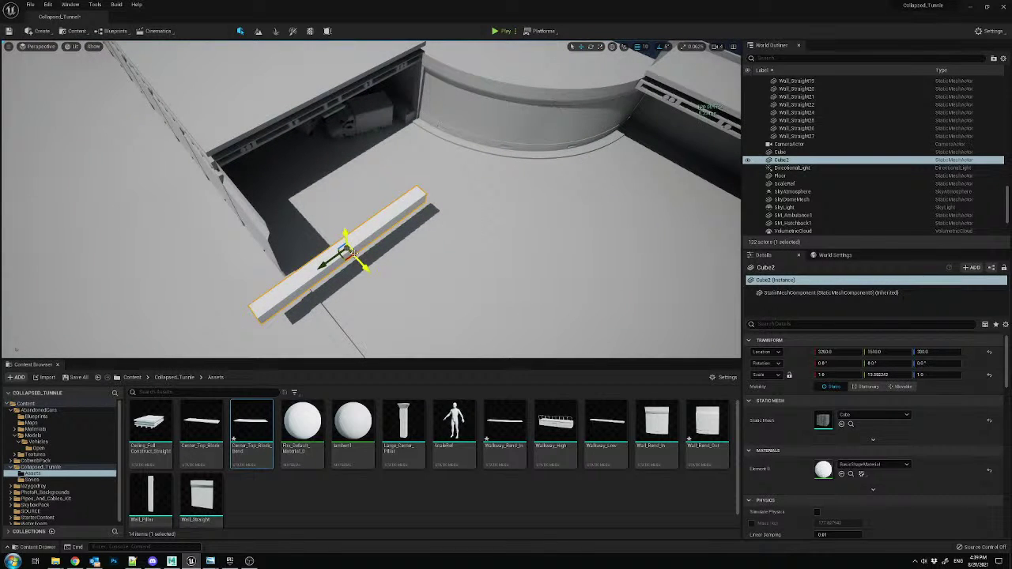
- Move the cube to the tunnel opening and scale it to span the width between the inner and outer walls
drag(348, 253, 349, 162)
right_drag(475, 237, 458, 209)
key(r)
drag(385, 220, 399, 235)
mouse_move(387, 228)
right_down()
mouse_move(381, 286)
mouse_move(387, 245)
mouse_move(399, 237)
right_up()
key(r)
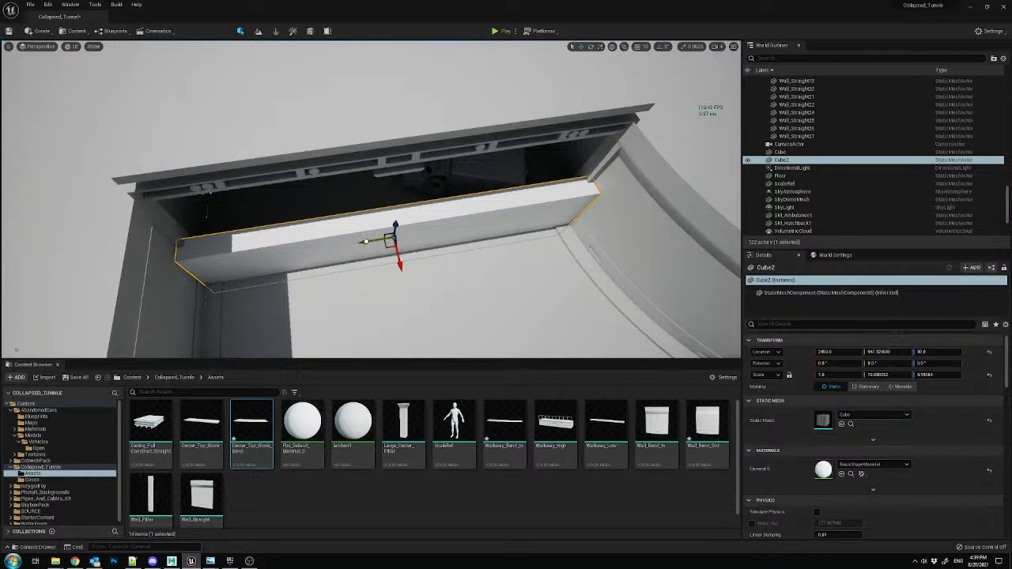
- Raise the cube and increase its Z scale to about 7.88 so it covers the opening up to the ceiling
key(f)
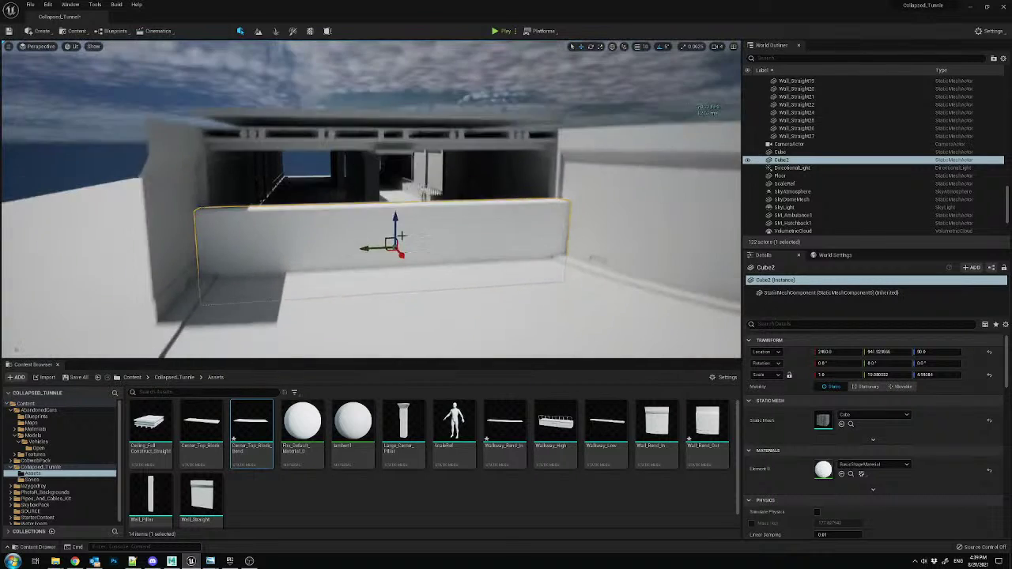
drag(394, 204, 394, 190)
key(w)
right_drag(372, 198, 356, 198)
drag(380, 200, 380, 158)
mouse_move(380, 158)
right_down()
mouse_move(554, 253)
mouse_move(387, 153)
right_up()
key(r)
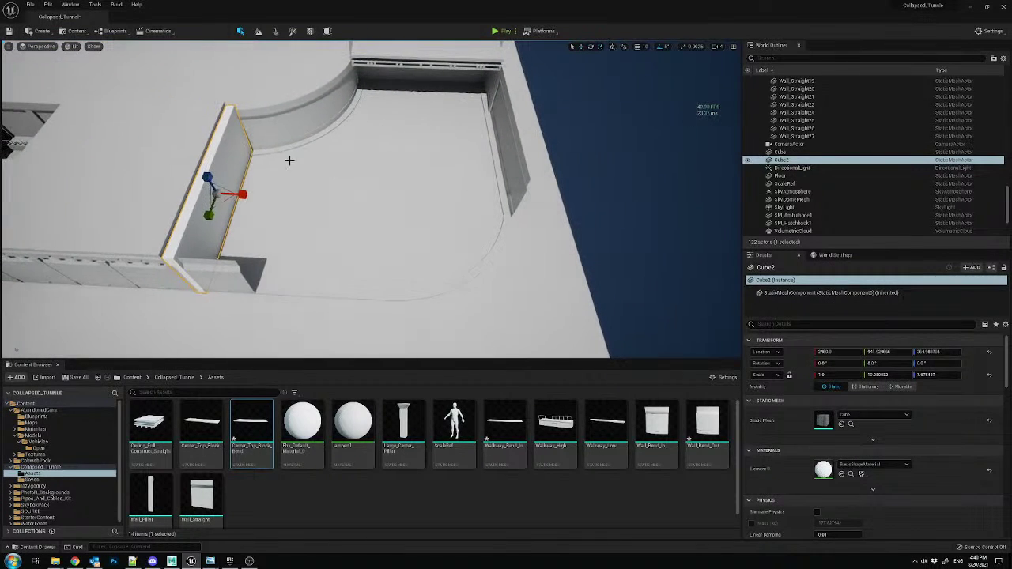
- Stretch the cube along X into a long block continuing straight out of the tunnel and align its sides with the walls
drag(244, 194, 359, 198)
key(w)
right_drag(380, 163, 332, 143)
mouse_move(372, 197)
right_down()
mouse_move(348, 213)
mouse_move(332, 190)
mouse_move(356, 174)
mouse_move(380, 182)
right_up()
right_drag(282, 199, 465, 229)
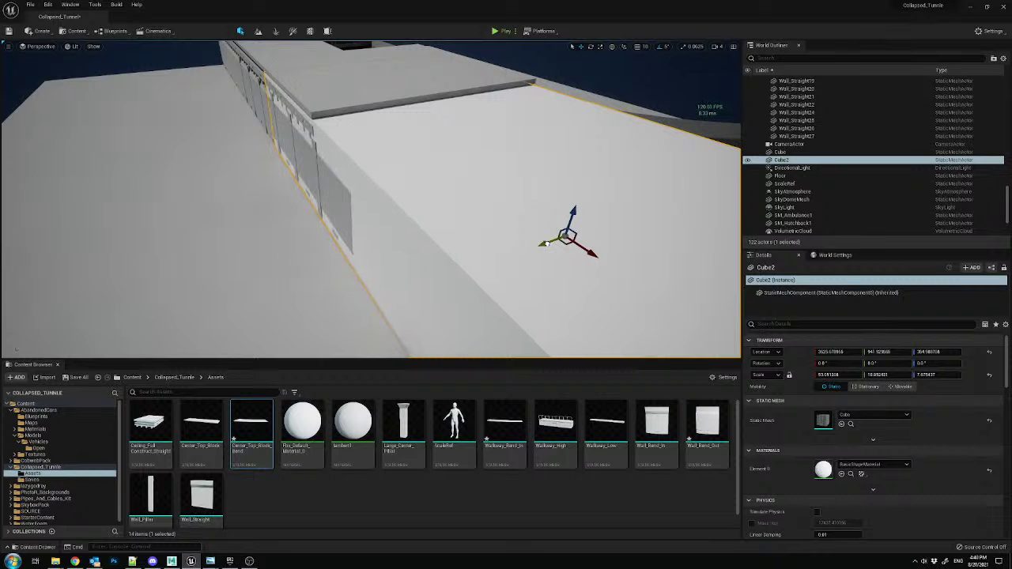
right_drag(541, 243, 553, 261)
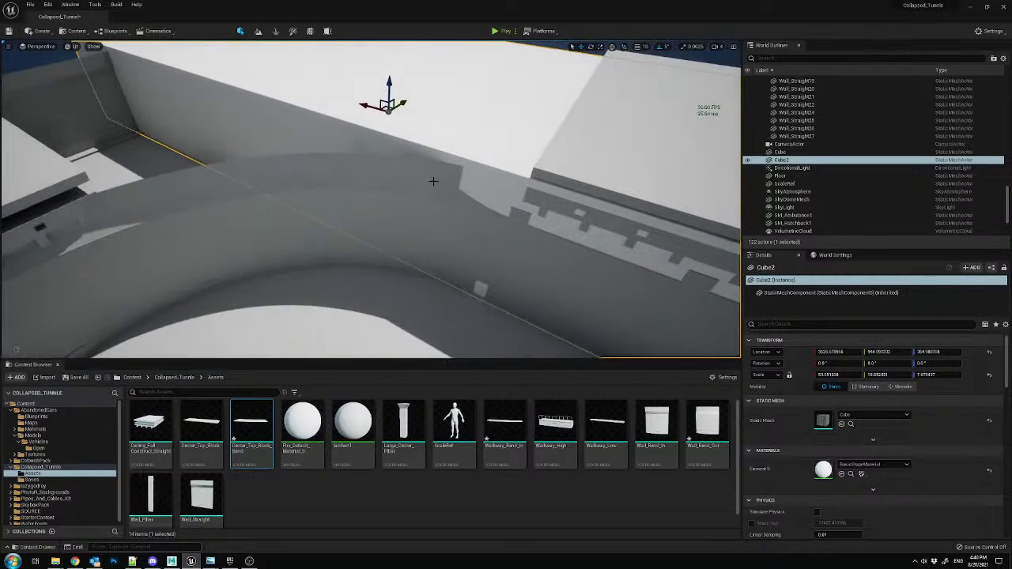
- Select the four Wall_Bend_In walls together with the long cube and convert them into one static mesh asset
ctrl+click(435, 182)
ctrl+click(340, 171)
ctrl+click(212, 176)
right_drag(295, 172, 333, 182)
ctrl+click(295, 174)
right_drag(431, 222, 437, 229)
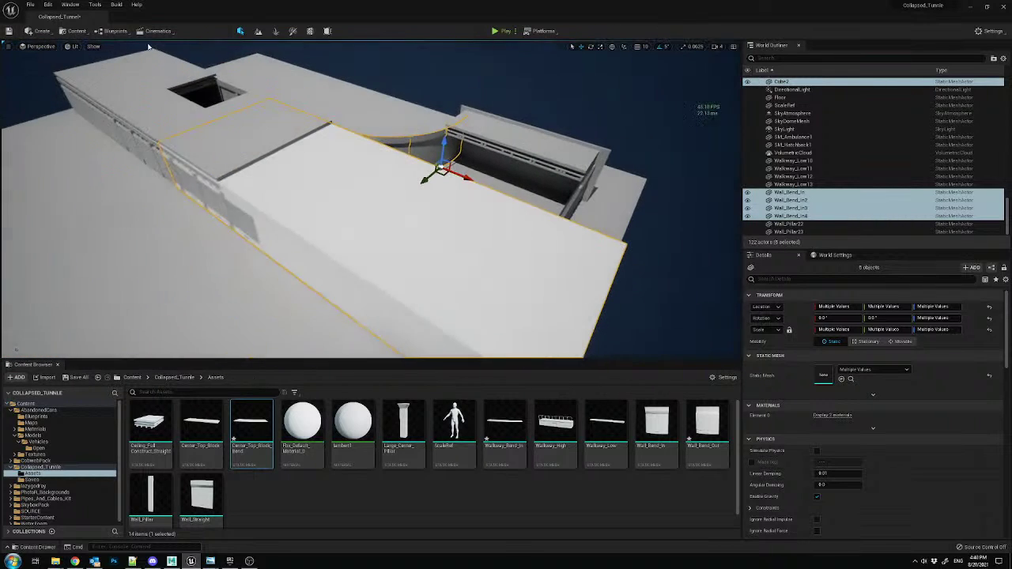
right_click(793, 210)
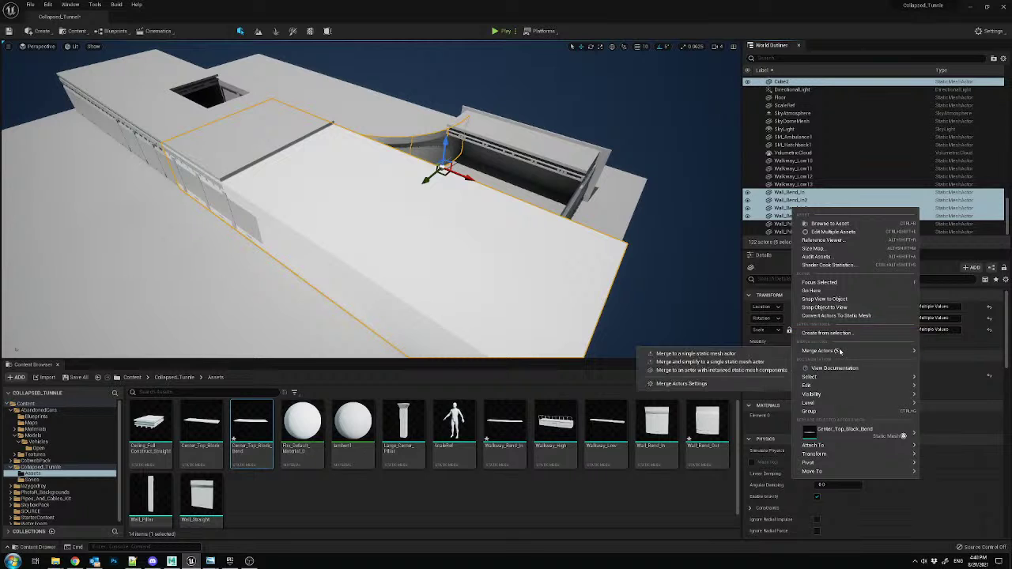
click(837, 316)
click(537, 360)
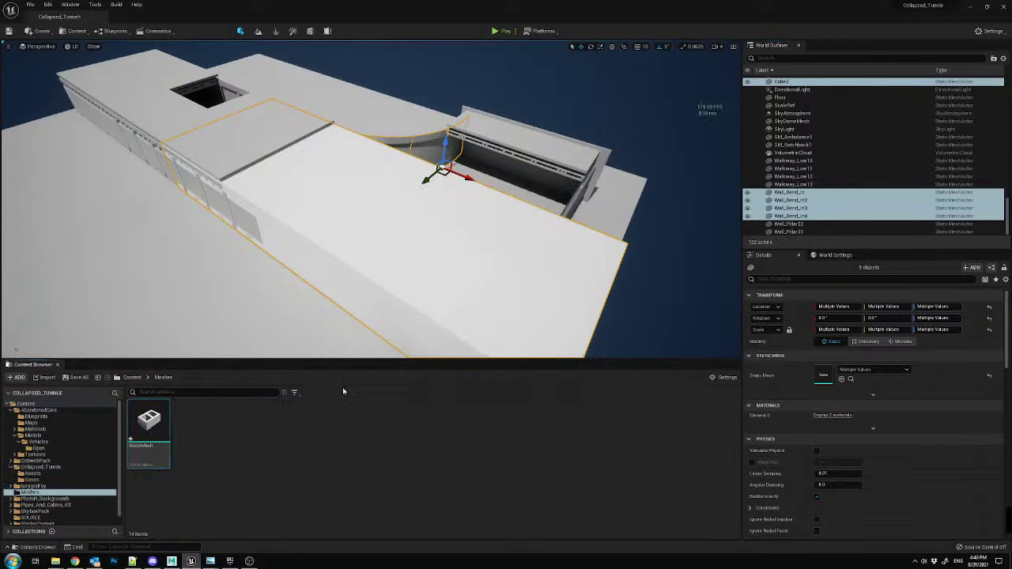
- Start exporting the converted StaticMesh asset and create and open a From_Unreal folder inside the project's Exports folder
right_click(149, 423)
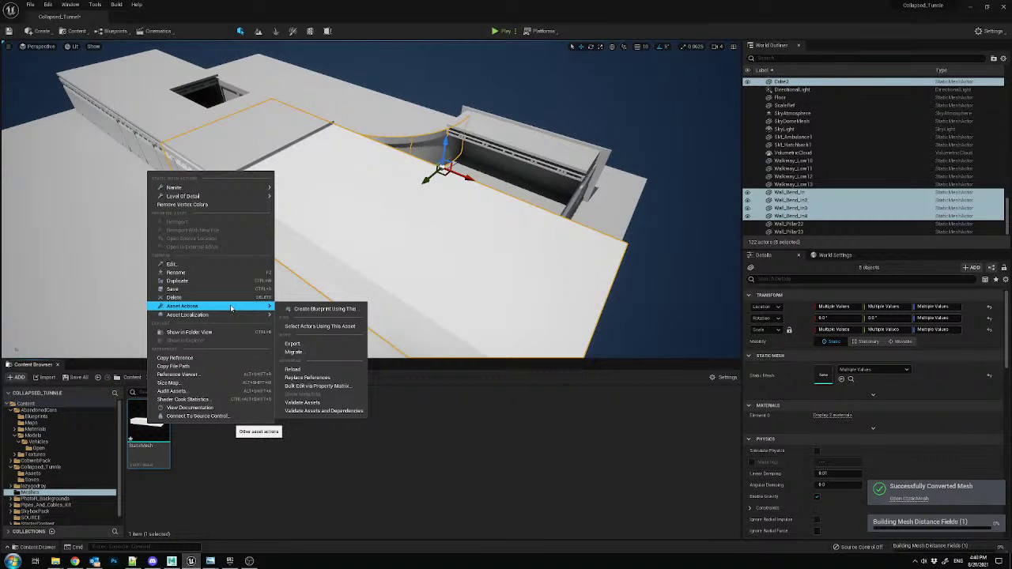
click(294, 344)
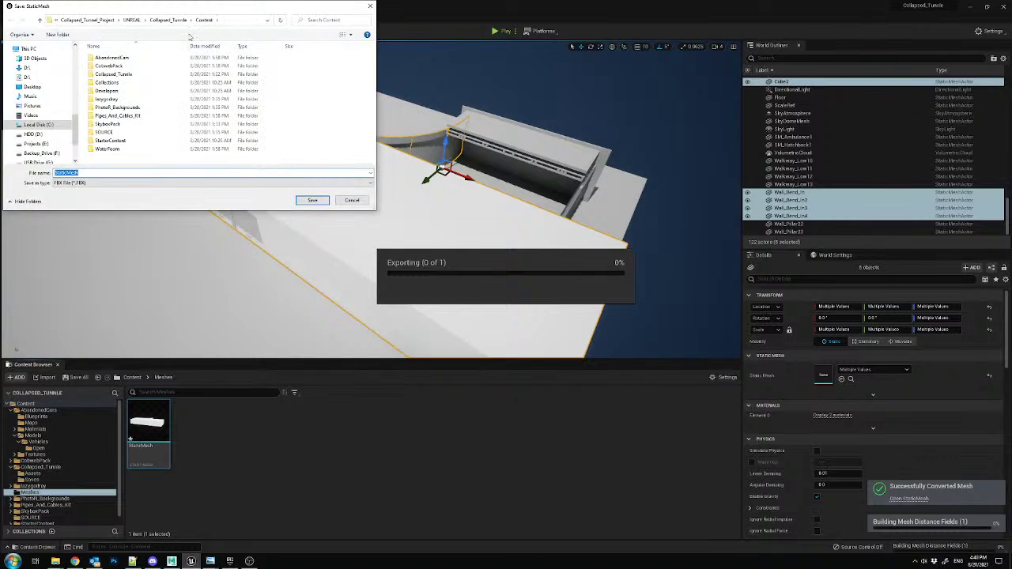
click(326, 76)
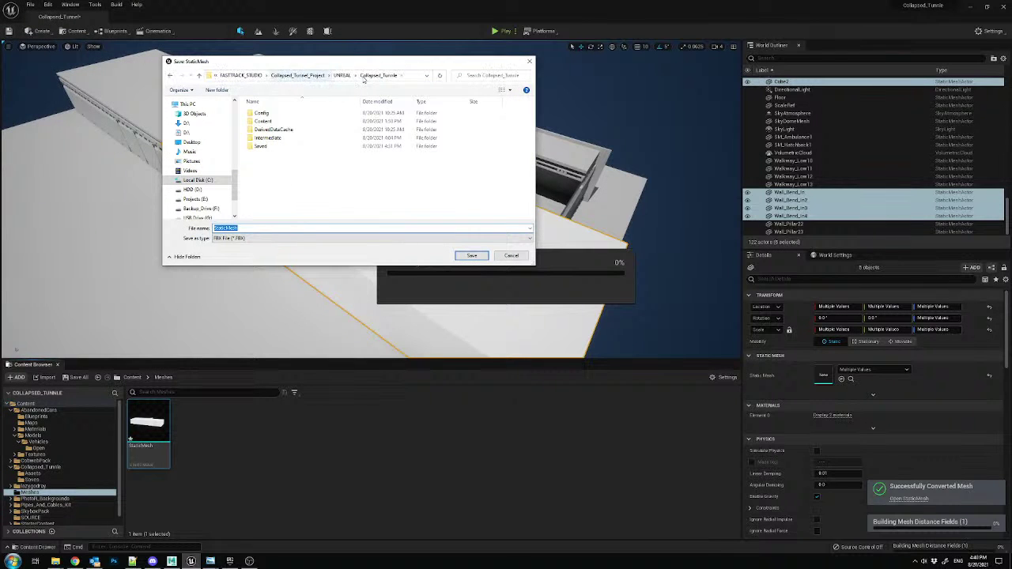
click(344, 75)
double_click(266, 113)
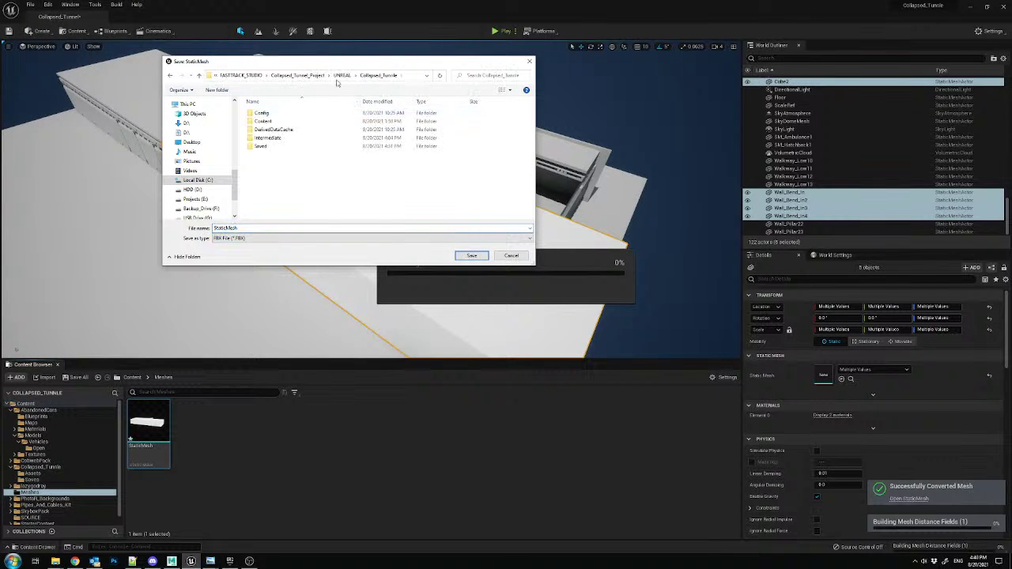
click(305, 76)
double_click(266, 121)
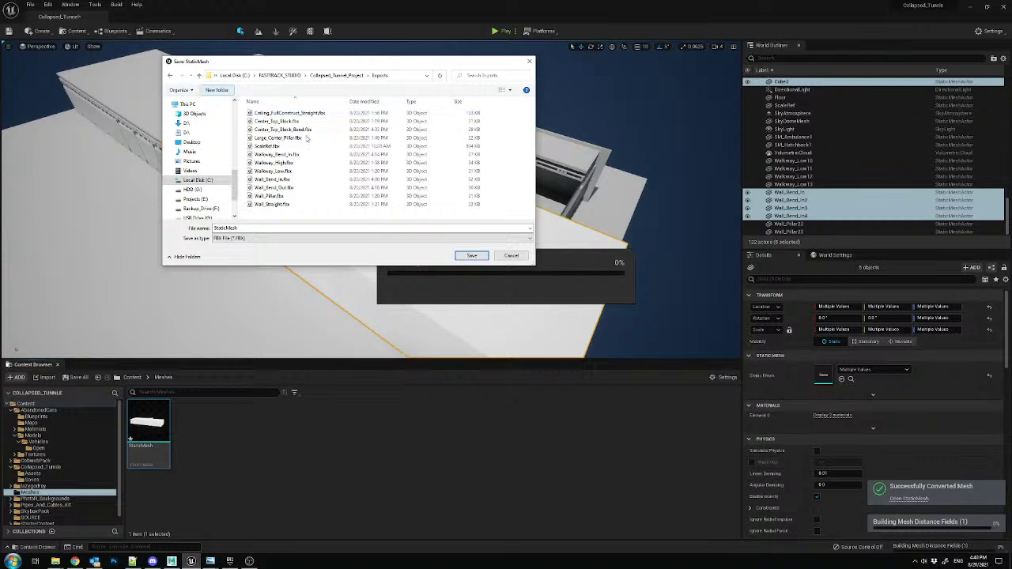
key(ctrl+shift+n)
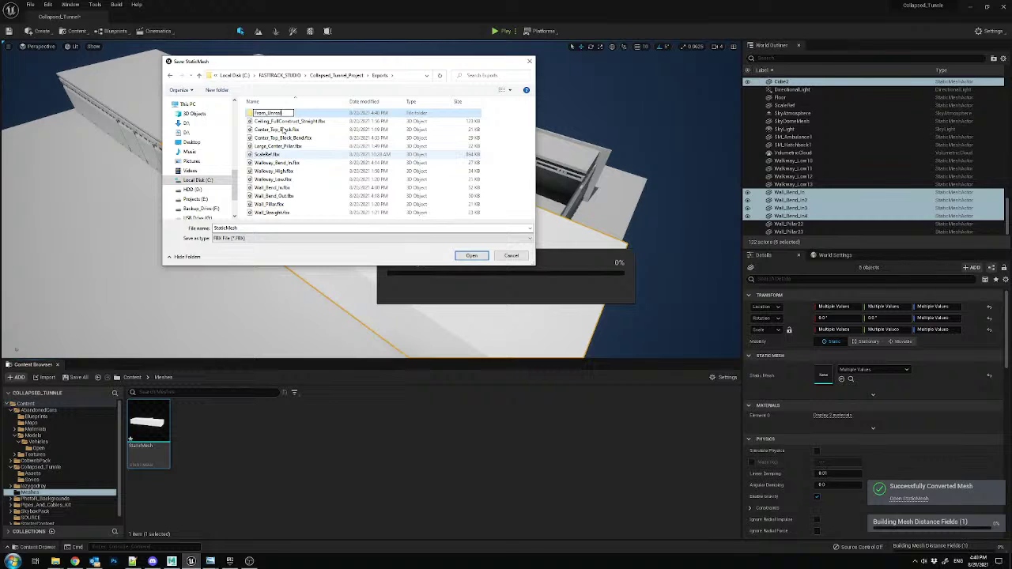
key(Return)
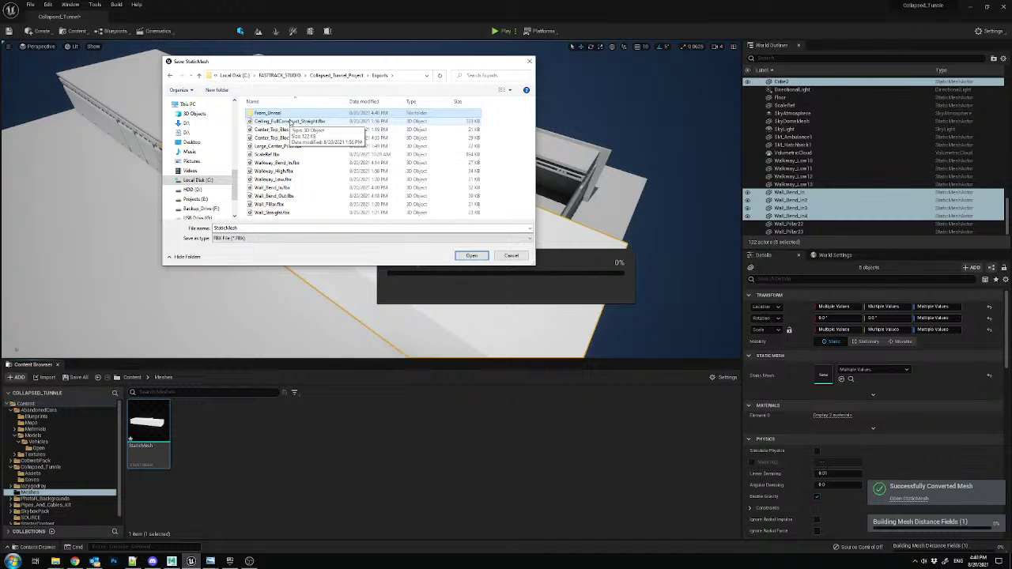
double_click(295, 114)
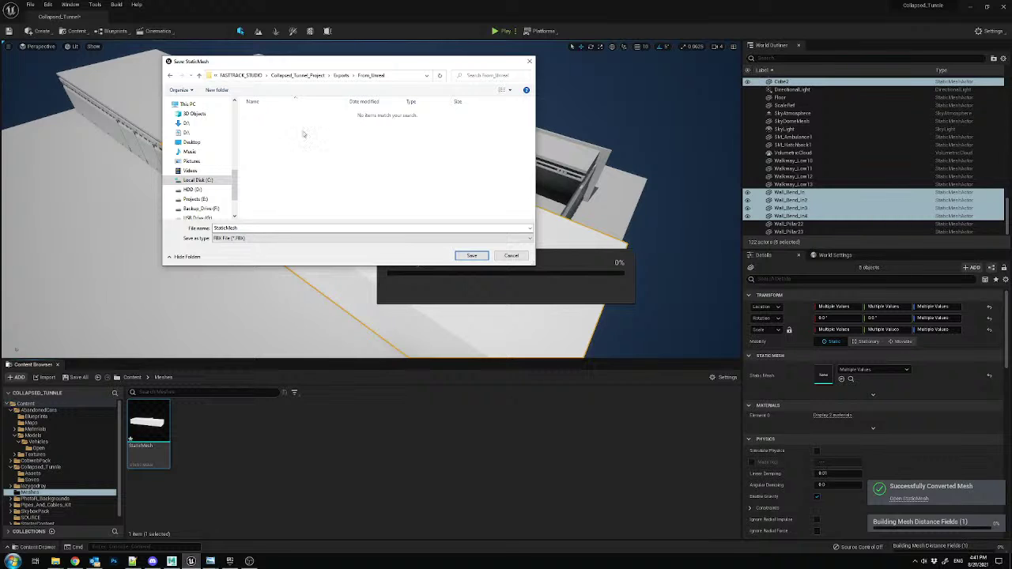
- Name the export Bend_Calculate and save it as an FBX file with the current export options
double_click(280, 228)
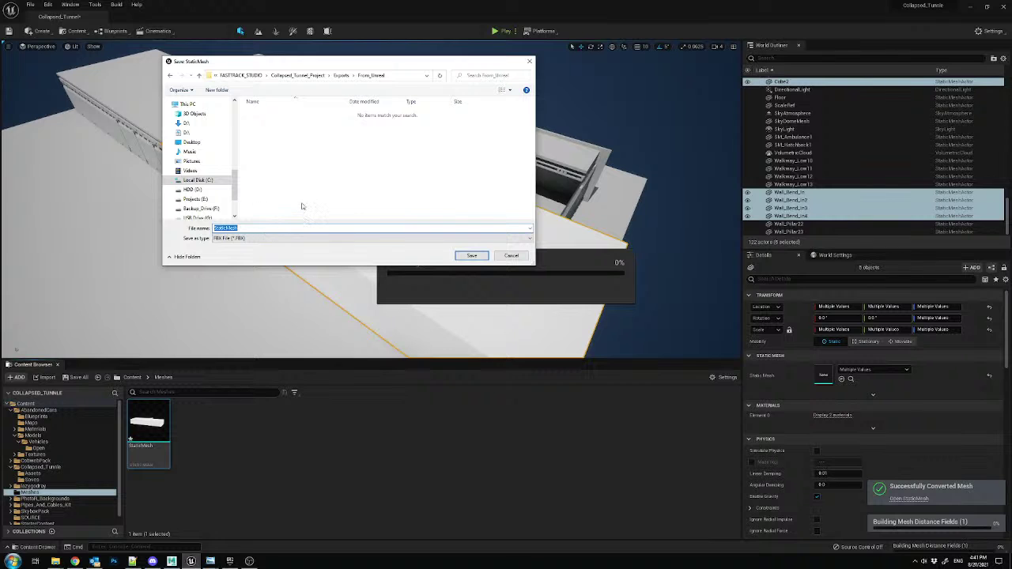
drag(338, 65, 352, 130)
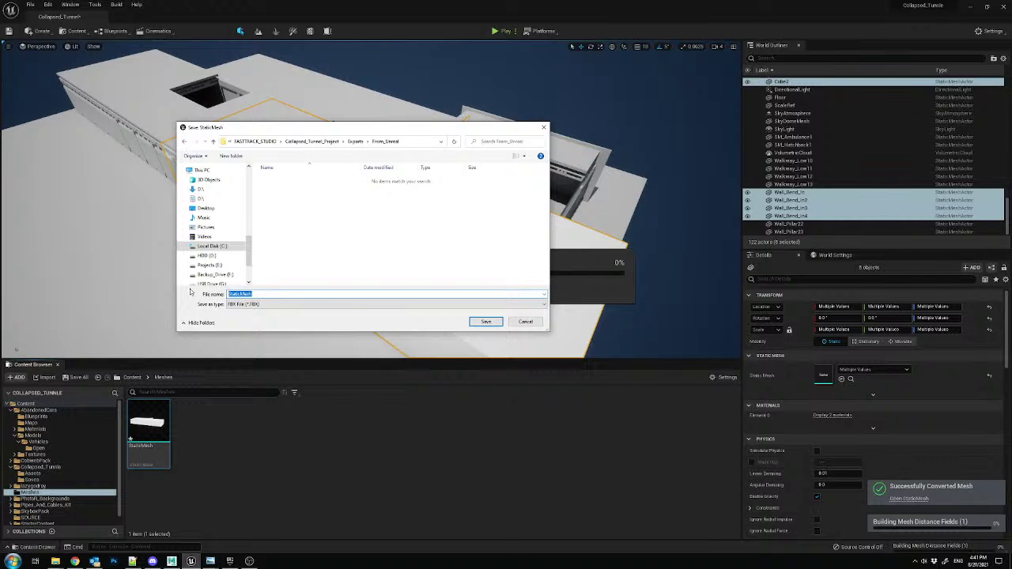
text(COn)
click(486, 321)
click(534, 365)
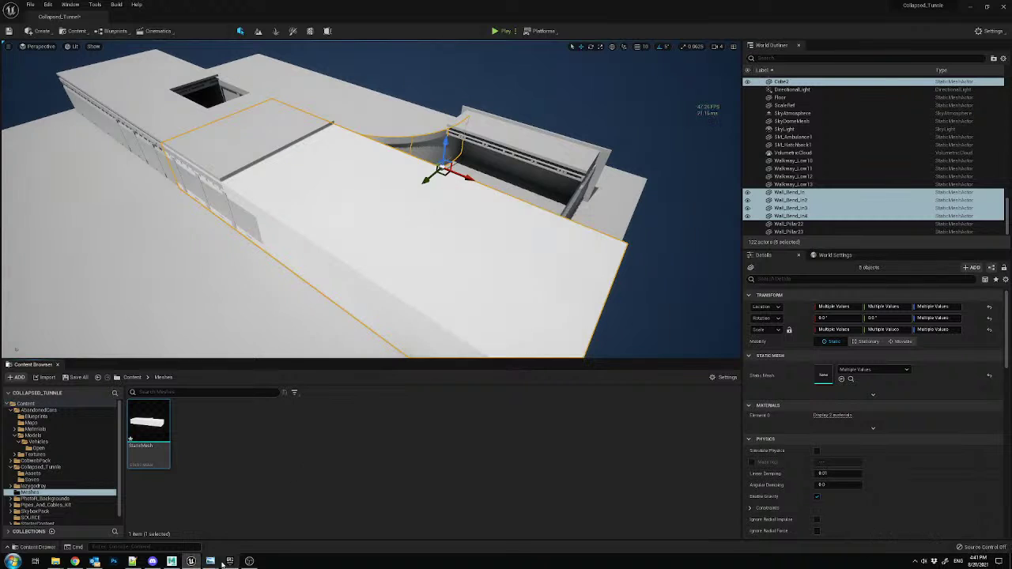
- Switch to Maya and import Bend_Calculate.FBX from the project's Exports\From_Unreal folder
click(171, 561)
click(375, 293)
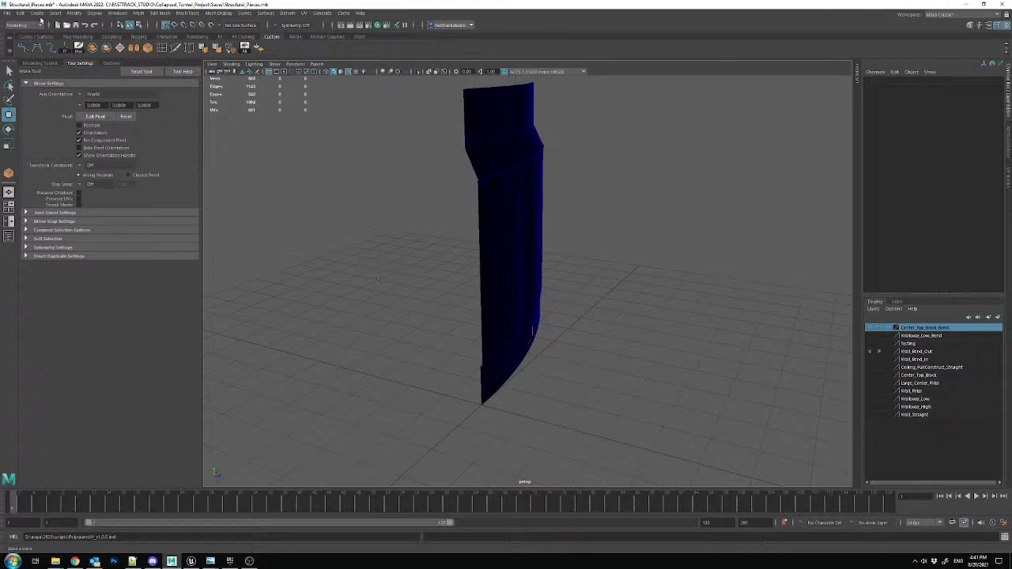
click(12, 13)
click(36, 102)
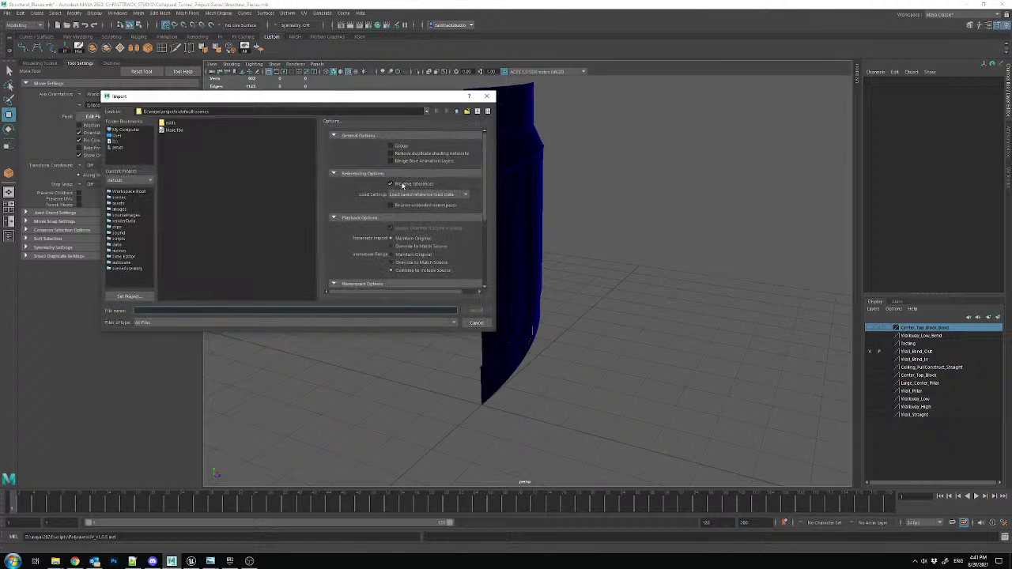
click(55, 562)
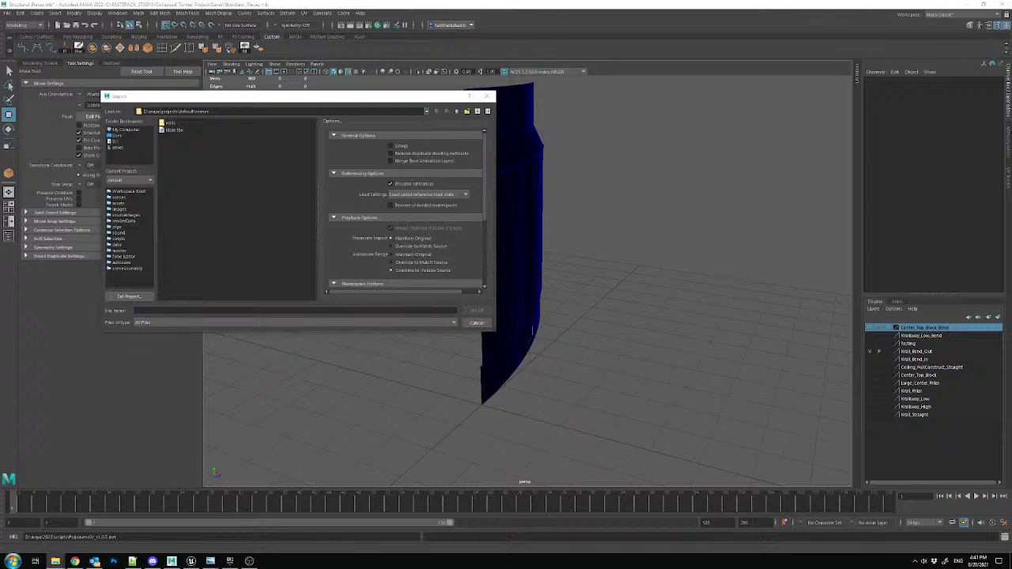
drag(231, 112, 144, 111)
text(C:\FASTTRACK_STUDIO\Collapsed_Tunnel_Project\Exports\From_Unreal)
key(Return)
click(187, 124)
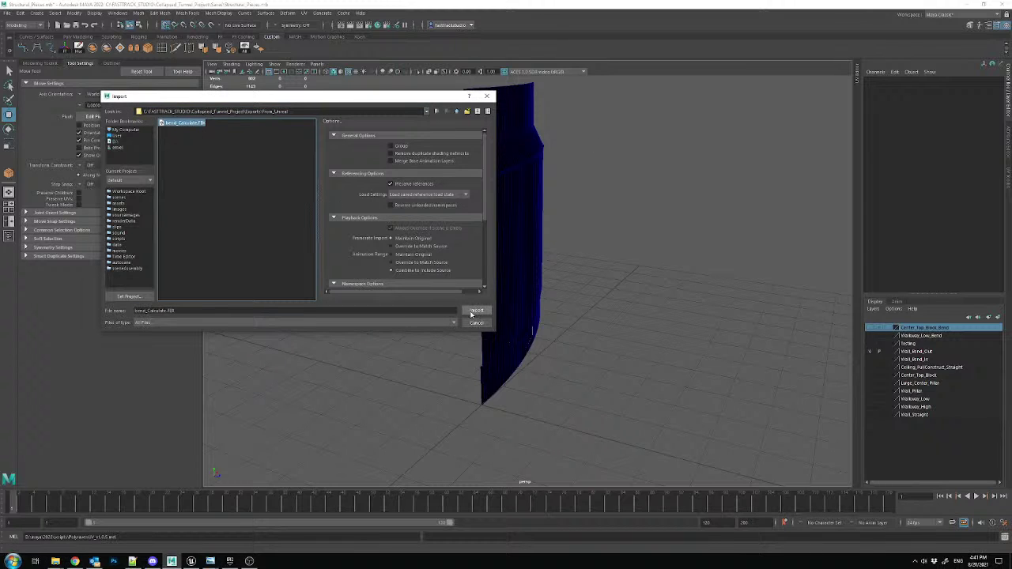
click(474, 314)
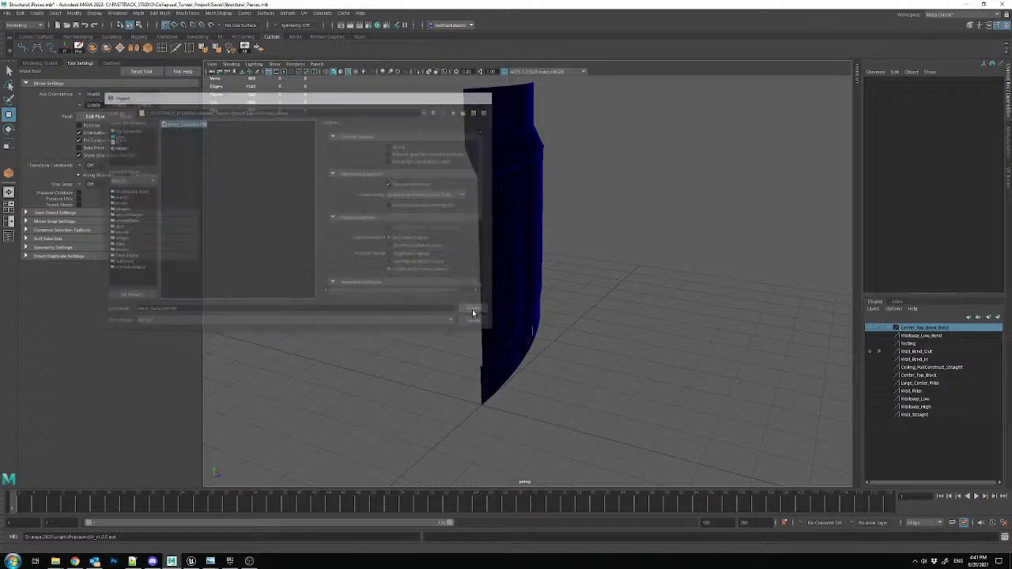
- Extract the long block's faces from the imported mesh so the block is separated from the curved wall
scroll(435, 259, down, 10)
scroll(455, 234, down, 2)
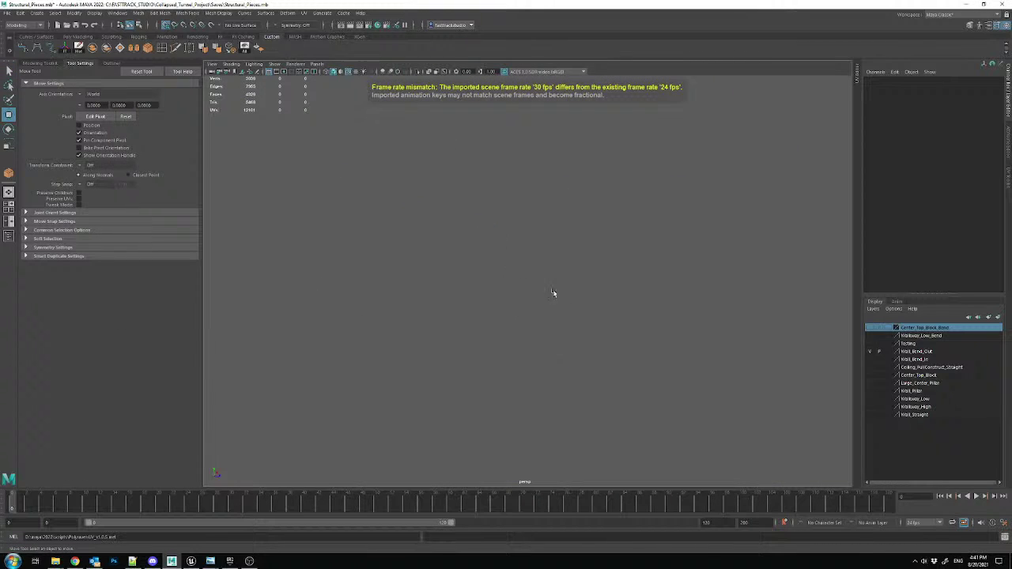
scroll(555, 308, up, 4)
alt+drag(554, 307, 424, 282)
click(563, 256)
click(164, 25)
alt+drag(546, 228, 437, 156)
scroll(479, 166, up, 5)
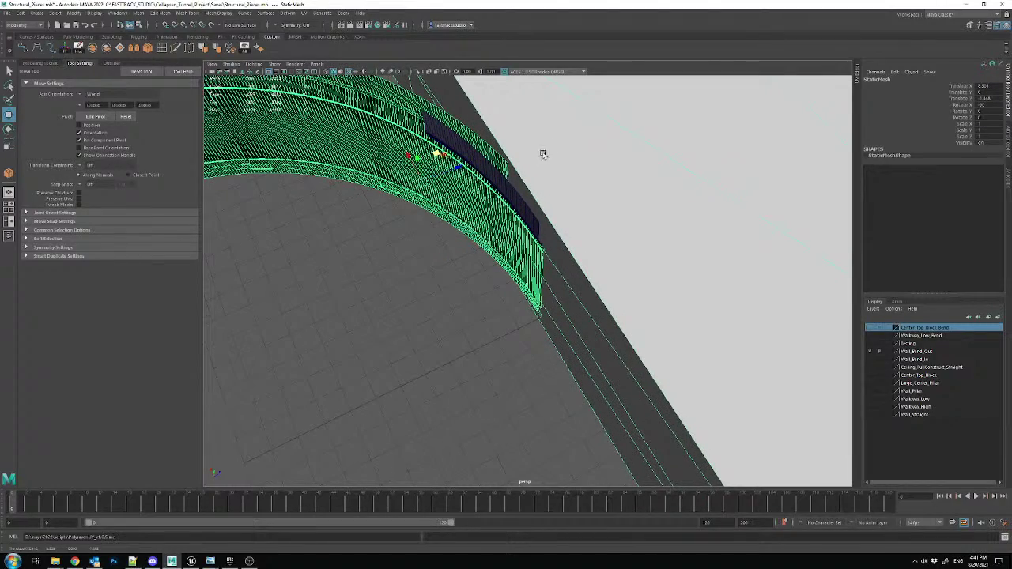
scroll(528, 160, down, 3)
alt+drag(517, 174, 468, 132)
key(F11)
click(543, 136)
shift+right_drag(468, 132, 459, 259)
scroll(470, 166, down, 3)
alt+drag(492, 170, 533, 244)
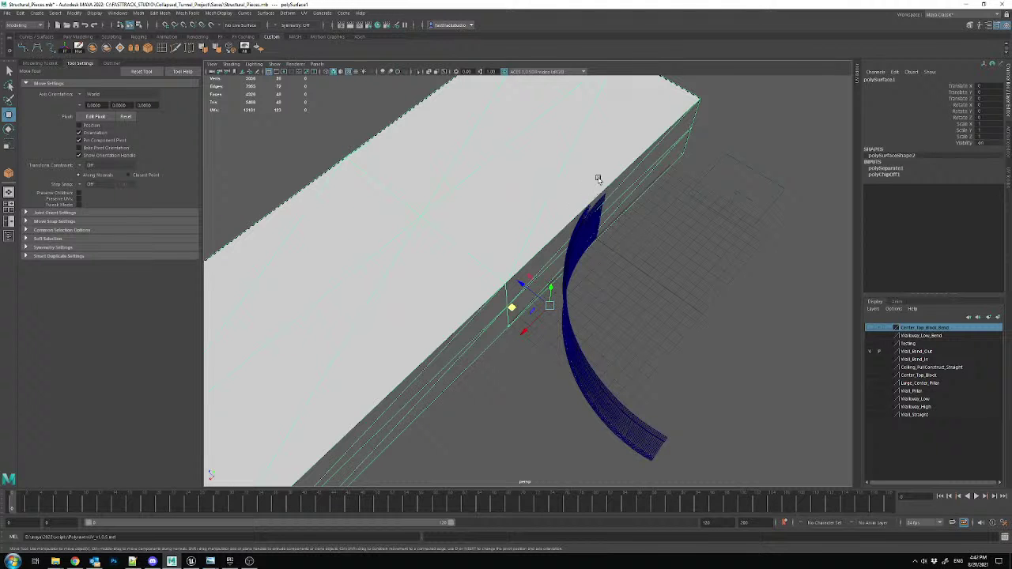
- Try to quadrangulate the separated block to remove its diagonal edges
alt+drag(657, 190, 533, 194)
click(540, 179)
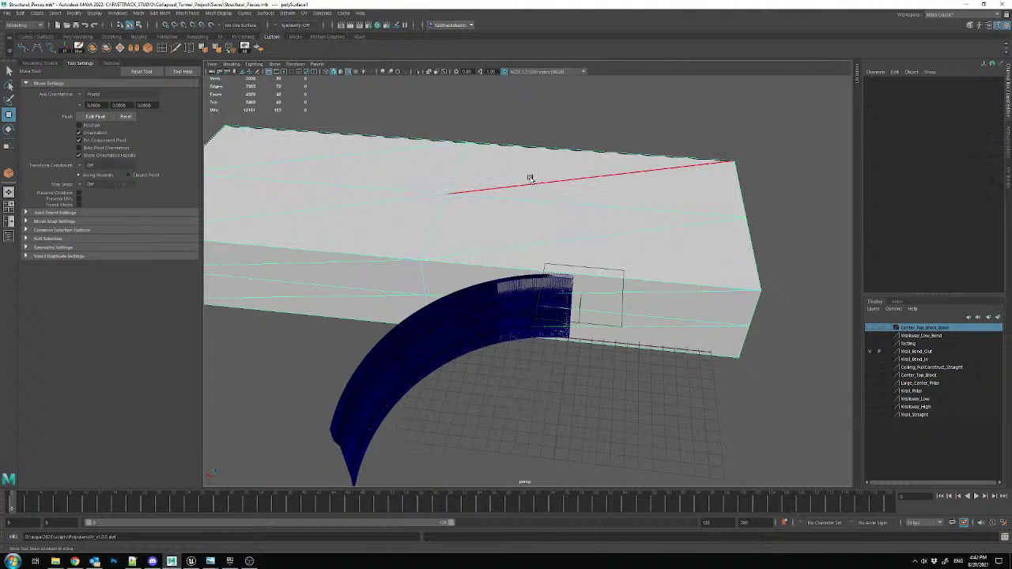
click(611, 242)
click(467, 332)
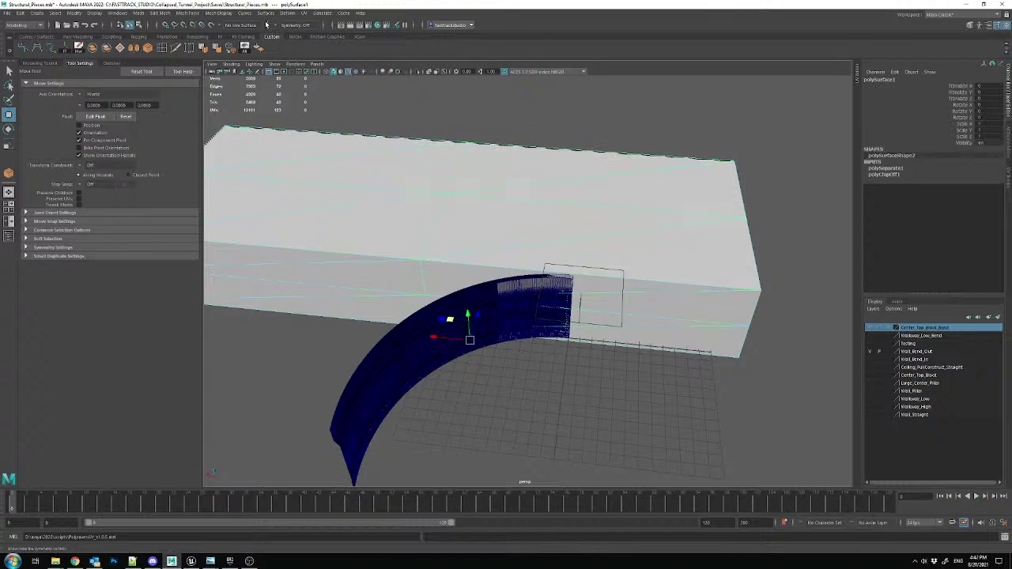
click(151, 13)
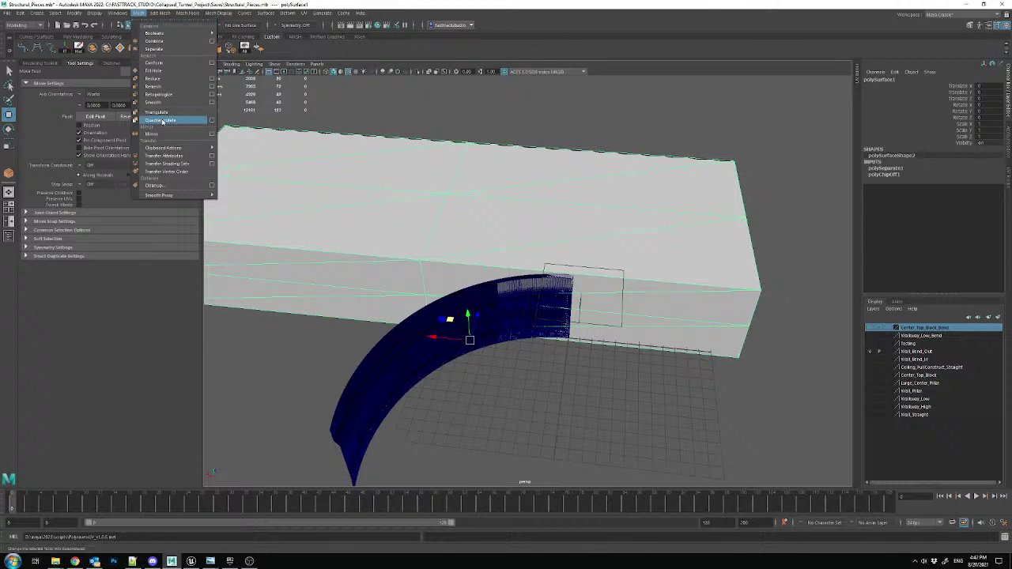
click(168, 122)
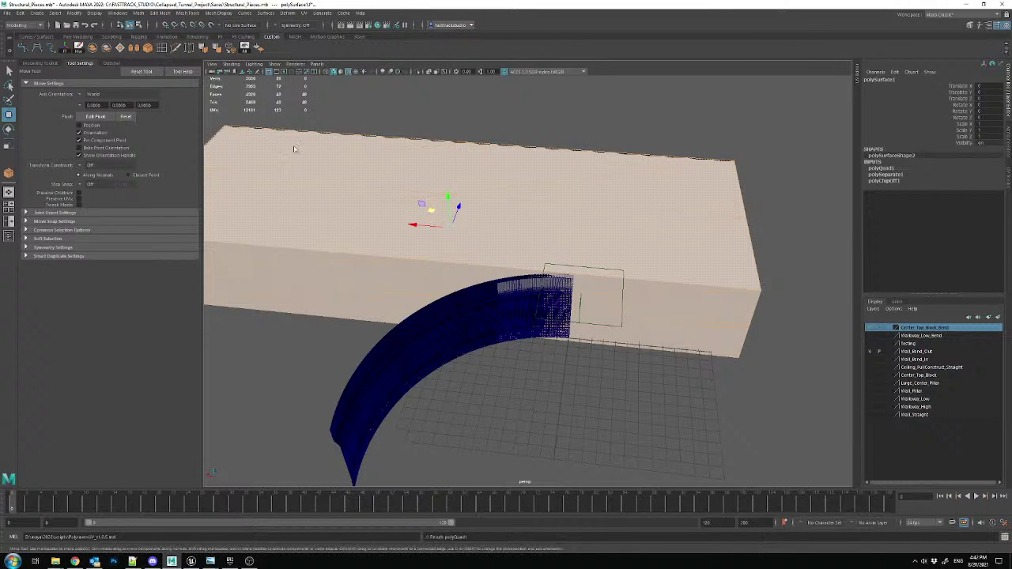
- Try to quadrangulate the block again through the Quadrangulate options, editing the angle threshold
click(141, 13)
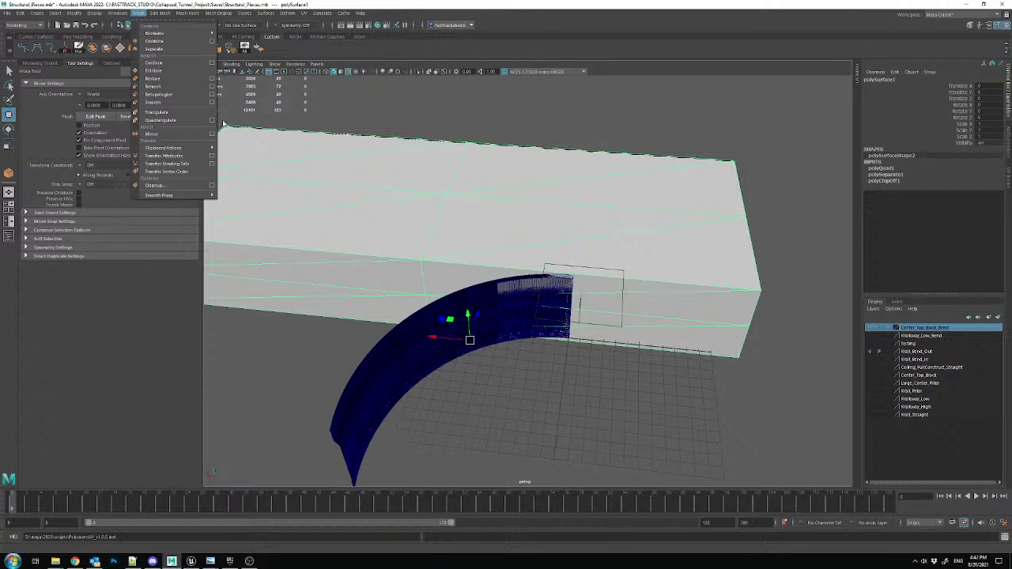
click(208, 122)
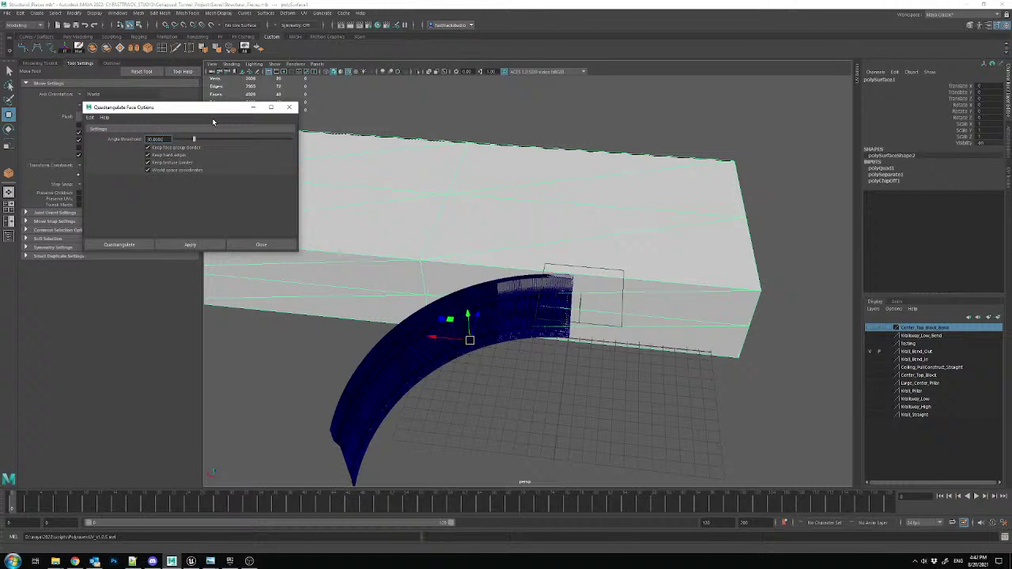
drag(219, 109, 236, 123)
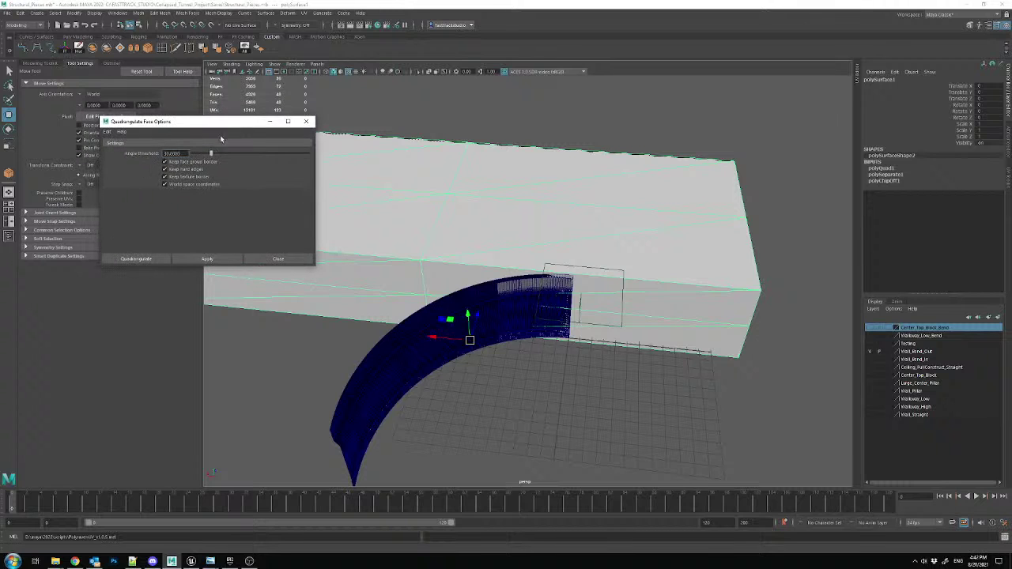
double_click(172, 153)
click(207, 258)
click(278, 259)
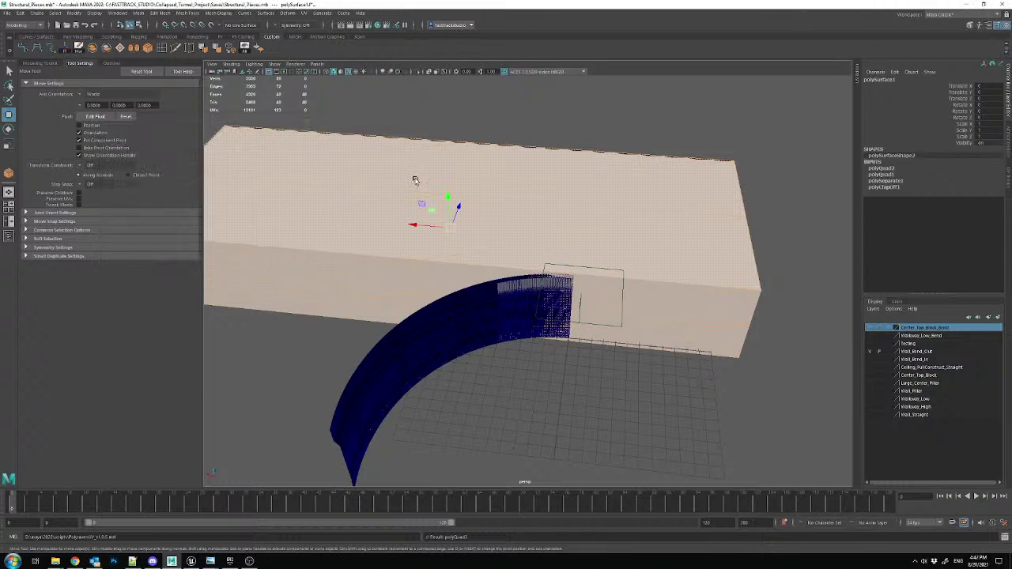
- Return the block to object selection and assign an existing scene material to it
click(421, 137)
right_drag(578, 185, 633, 177)
click(583, 179)
right_click(625, 187)
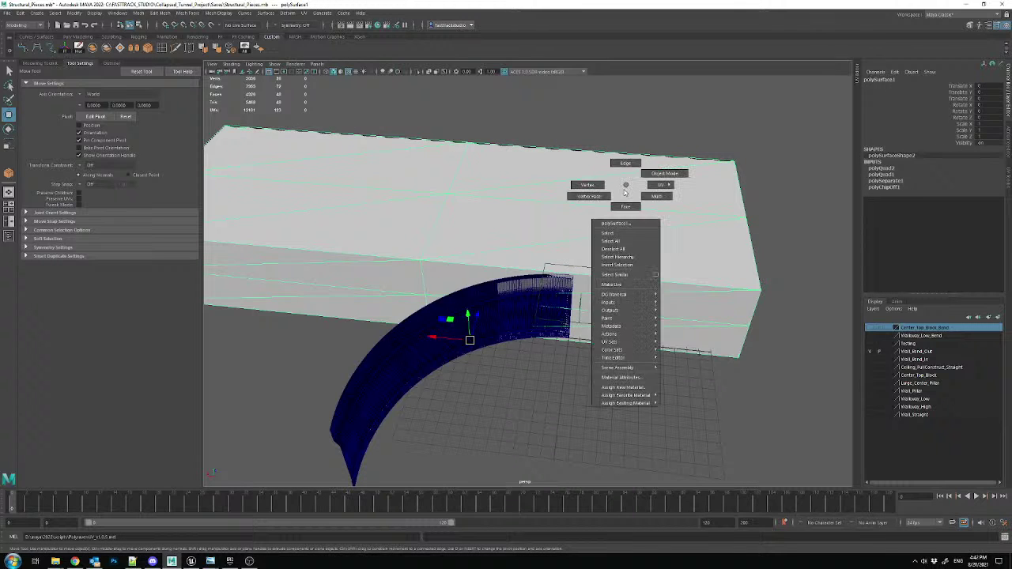
mouse_move(632, 395)
click(675, 405)
- Delete the diagonal edges on all sides of the long block, leaving only its straight grid edges
right_drag(569, 187, 566, 184)
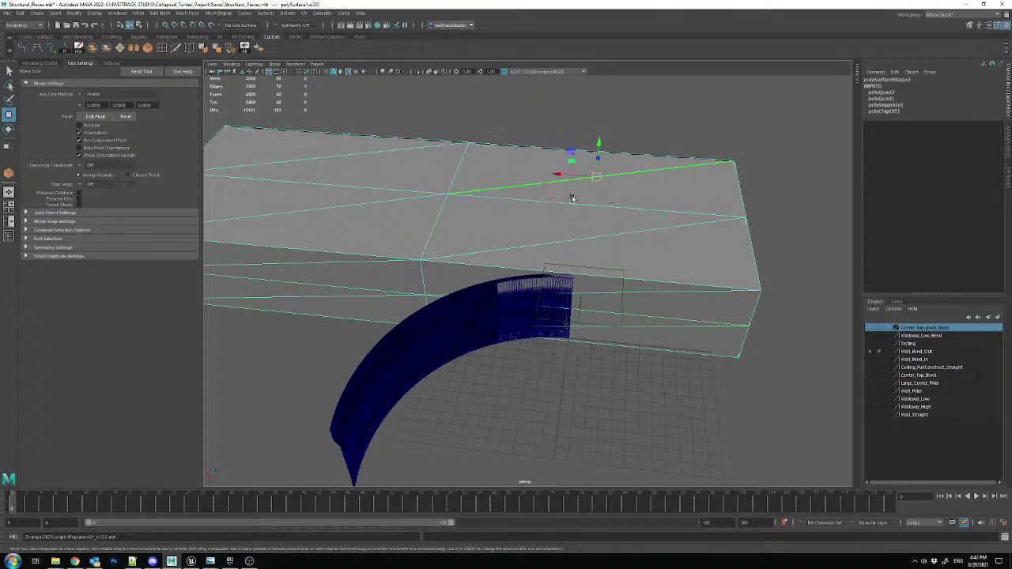
click(370, 158)
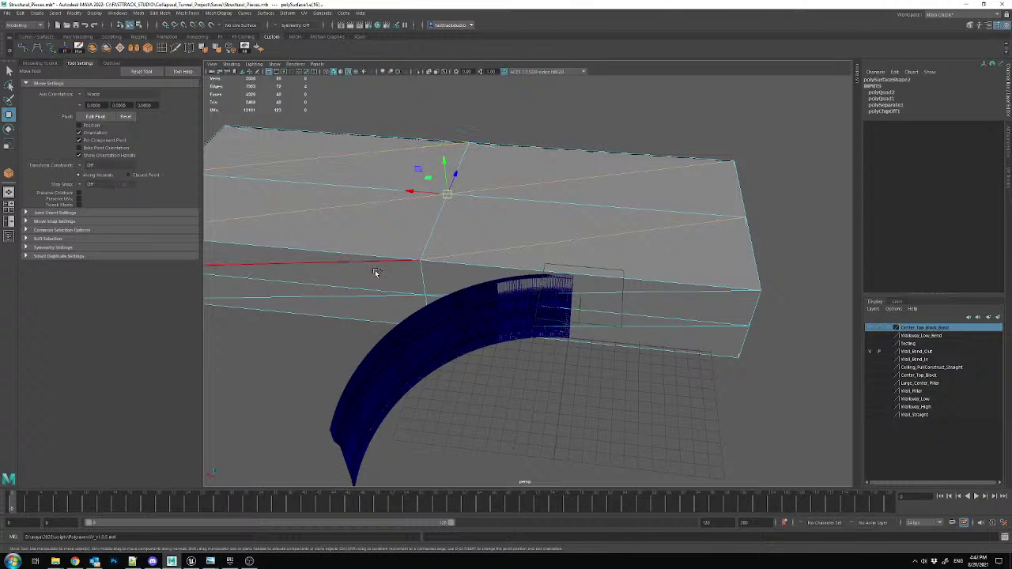
shift+click(363, 298)
shift+click(674, 330)
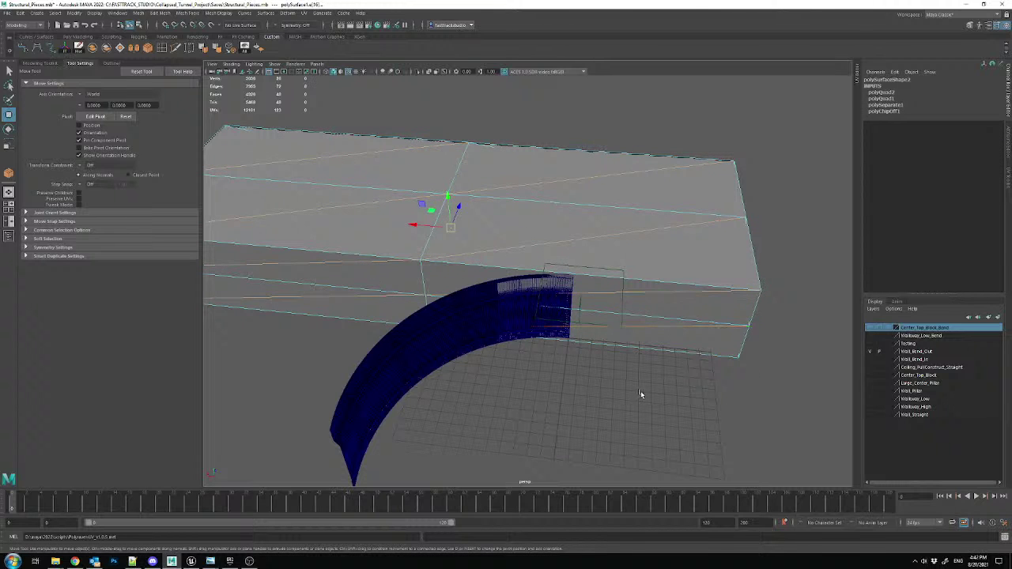
alt+drag(639, 394, 635, 344)
alt+drag(338, 346, 617, 242)
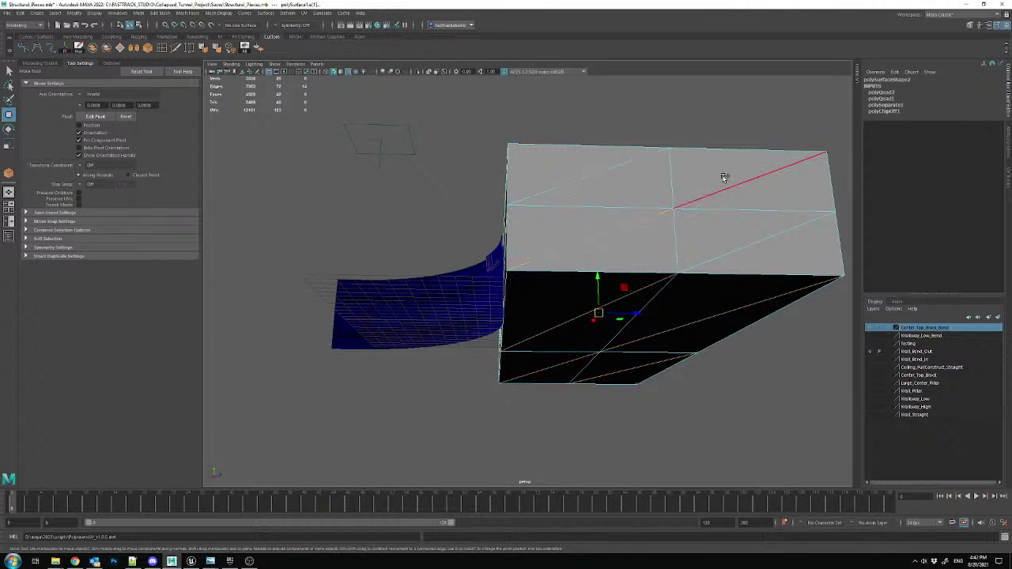
alt+drag(775, 242, 570, 279)
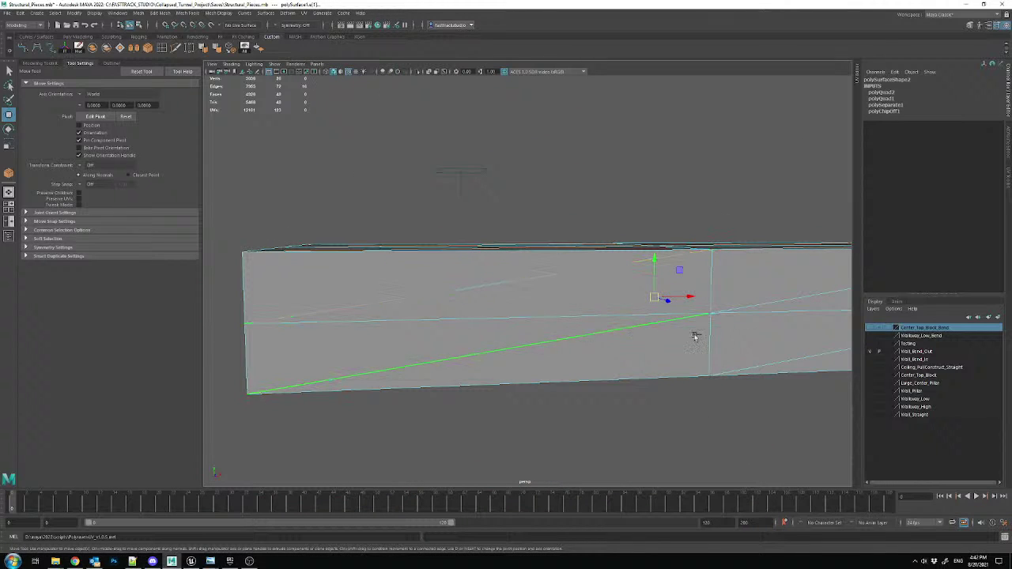
alt+drag(816, 301, 483, 229)
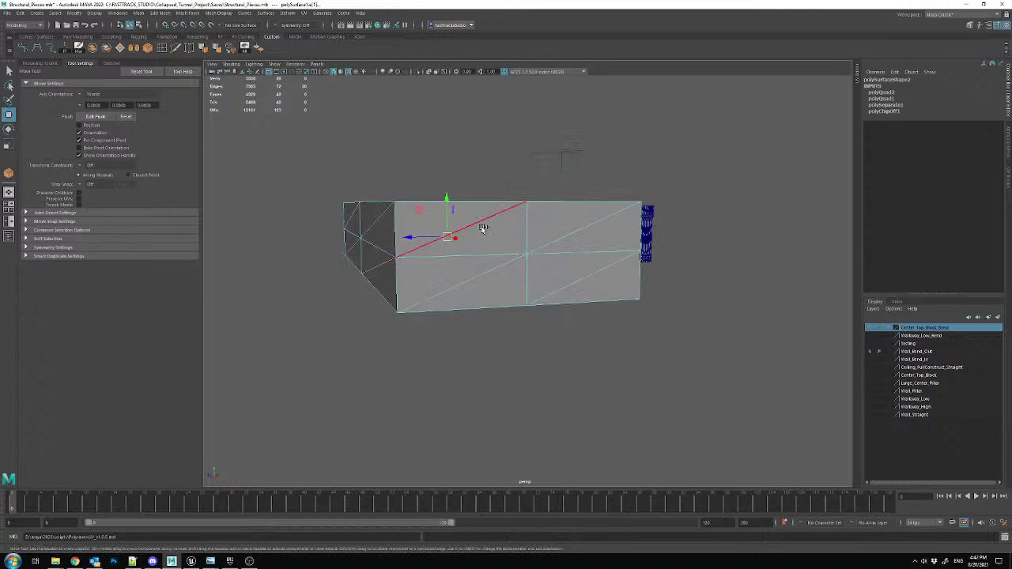
key(Delete)
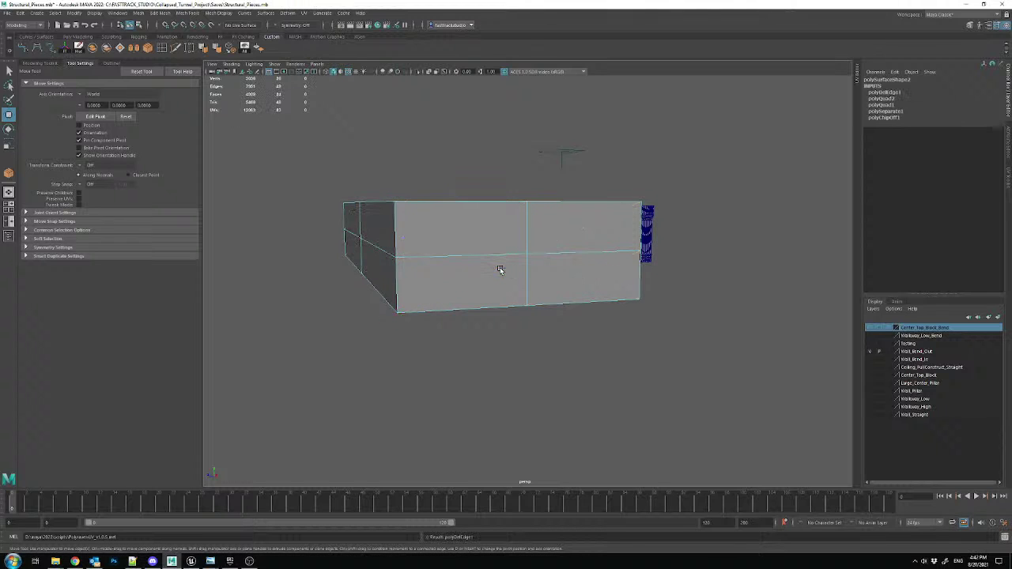
- Delete the edge loops running through the middle of the block so that only its outer box edges remain
scroll(499, 271, up, 5)
scroll(448, 335, up, 3)
click(470, 257)
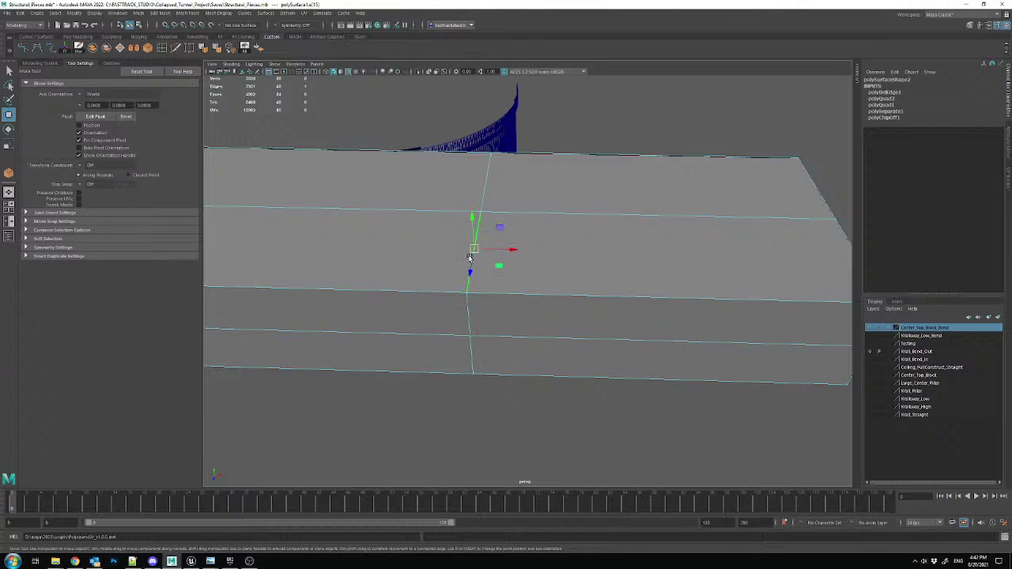
click(651, 266)
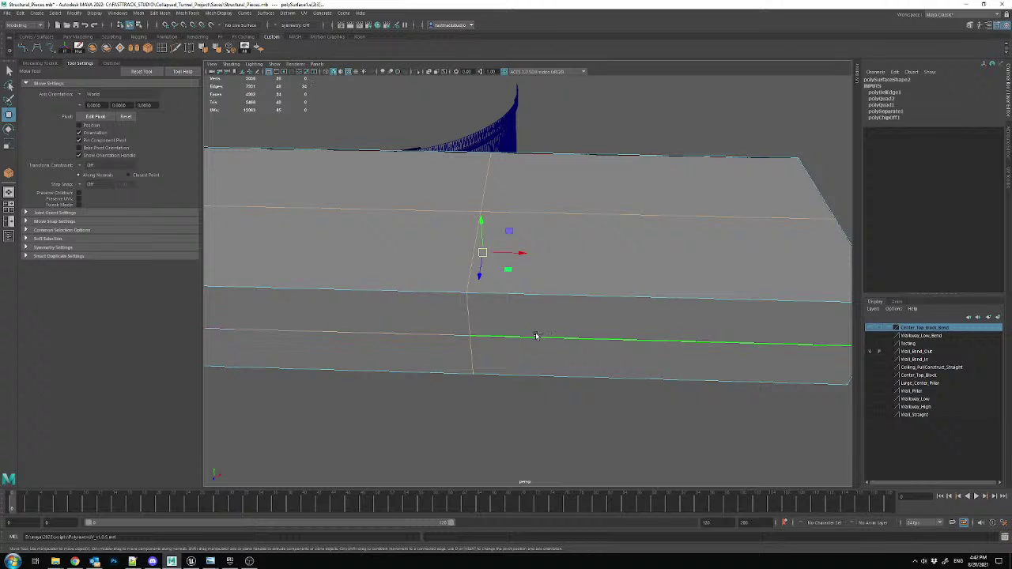
key(Delete)
- Insert an edge loop around the block in line with the curved wall's end and delete the faces beyond it
alt+drag(536, 335, 360, 146)
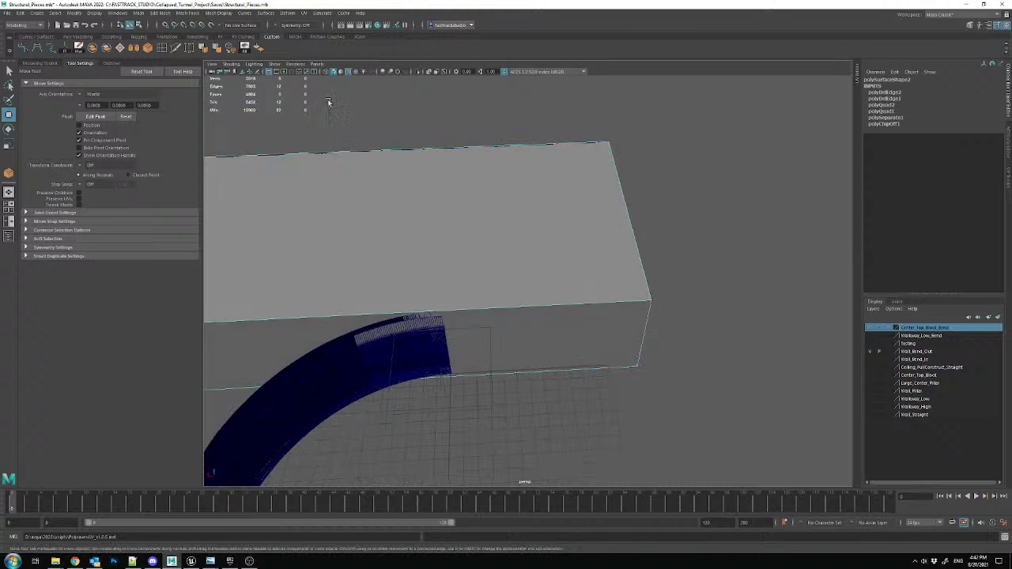
click(163, 49)
drag(516, 307, 442, 313)
key(w)
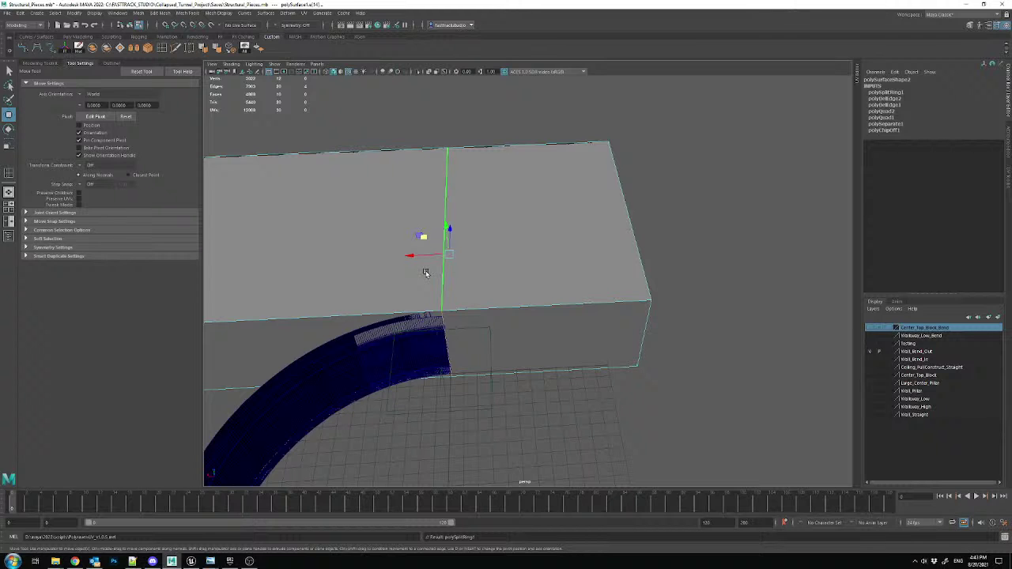
key(F11)
drag(548, 95, 730, 420)
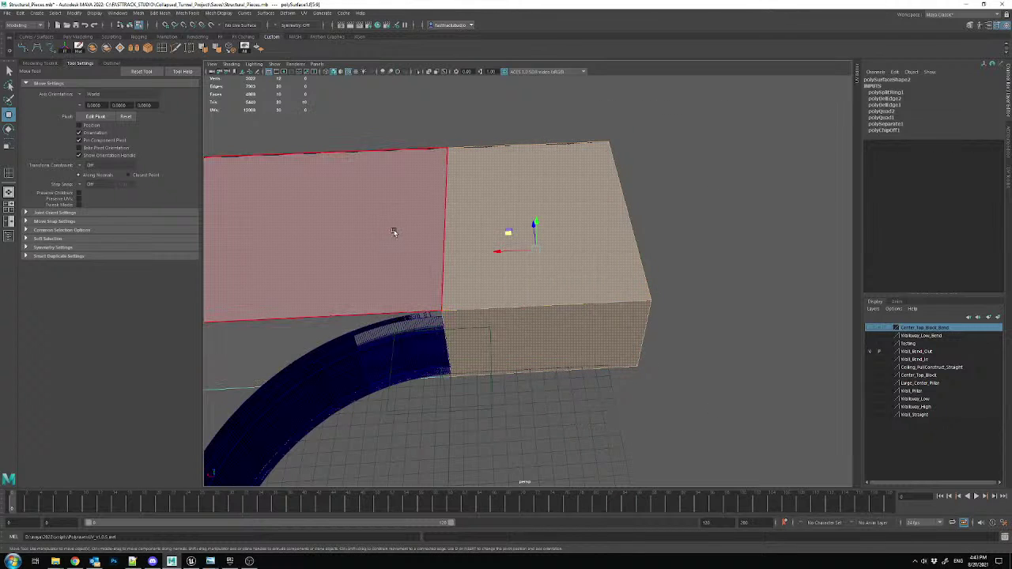
key(Delete)
- Bridge the block's open end with a new face and return to object selection
right_drag(348, 224, 350, 198)
alt+drag(351, 198, 477, 325)
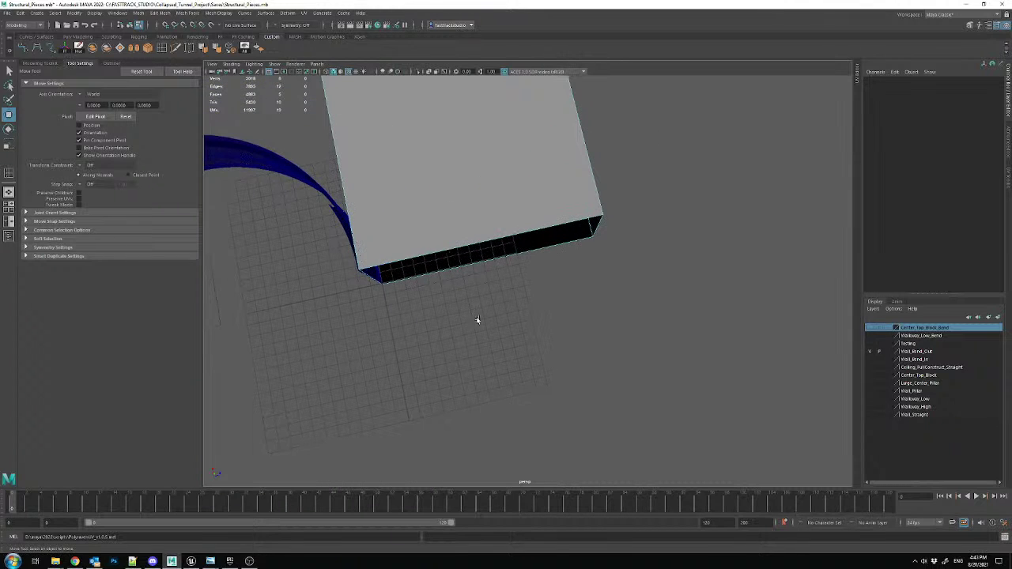
double_click(478, 238)
alt+drag(506, 219, 553, 202)
shift+right_drag(580, 196, 562, 286)
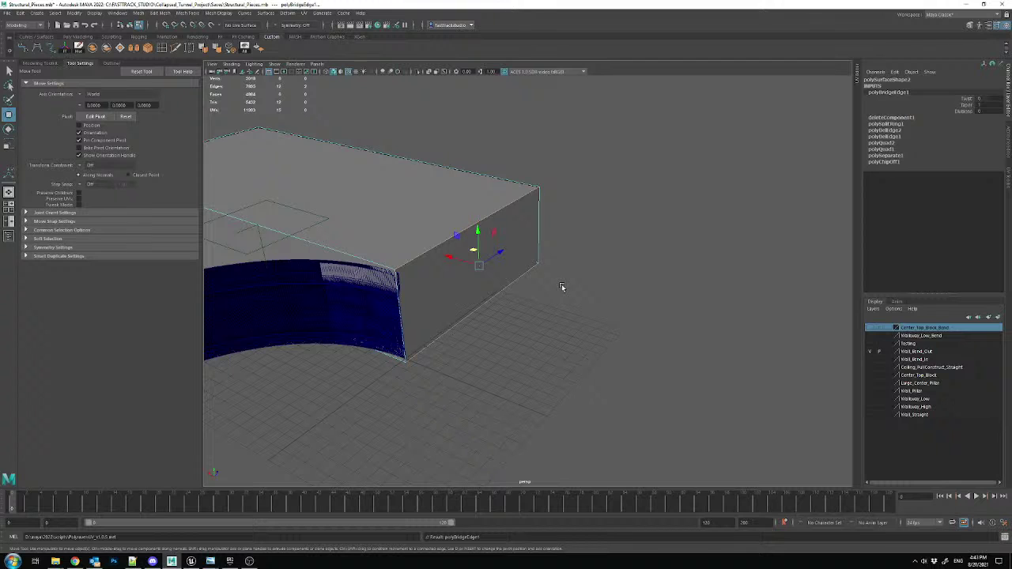
right_drag(431, 194, 441, 179)
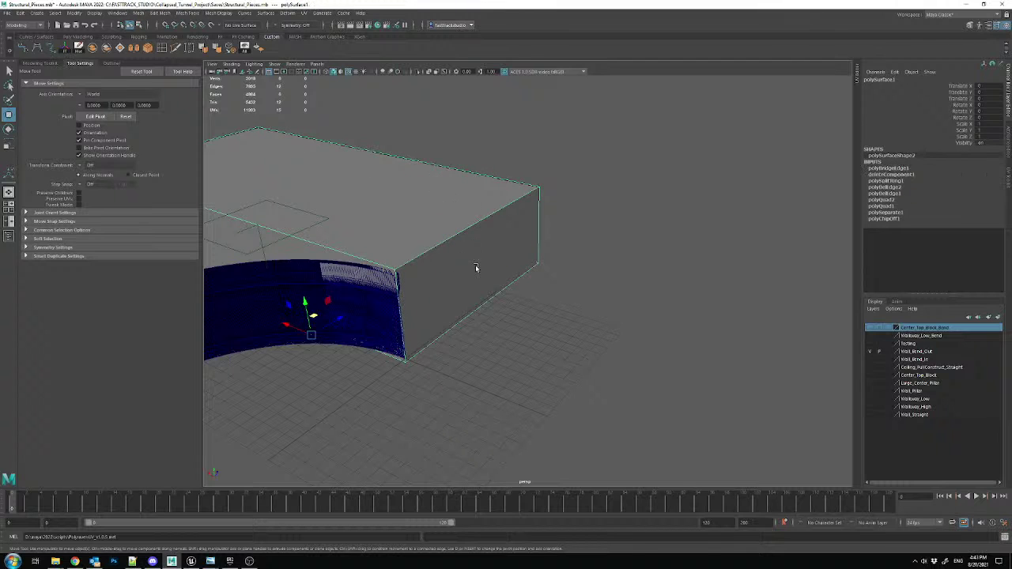
- Snap the block's pivot to its bottom corner at the end of the curved wall
alt+drag(475, 264, 543, 248)
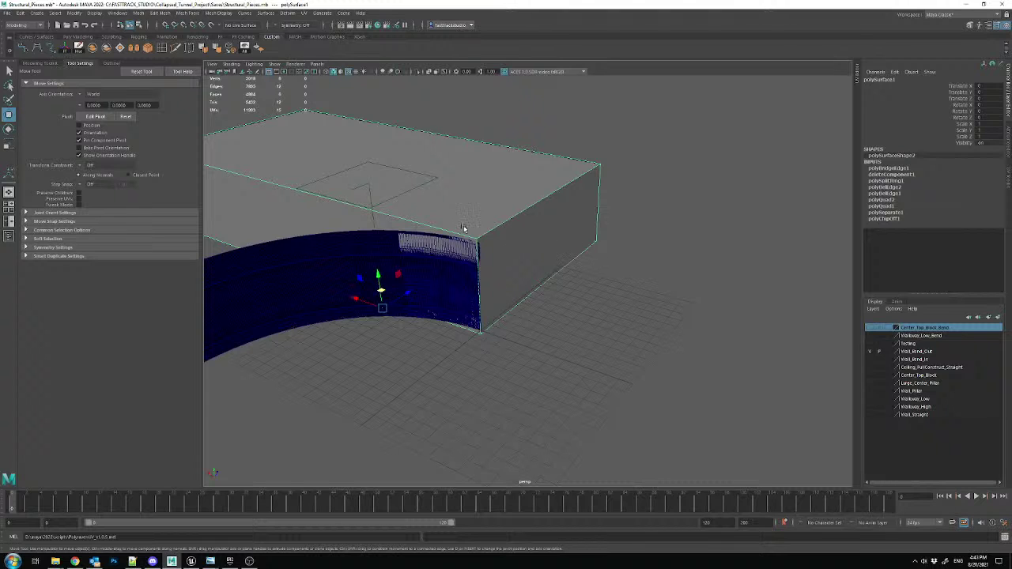
scroll(474, 237, up, 3)
alt+middle_drag(510, 273, 556, 260)
alt+drag(556, 260, 550, 263)
alt+middle_drag(550, 263, 563, 264)
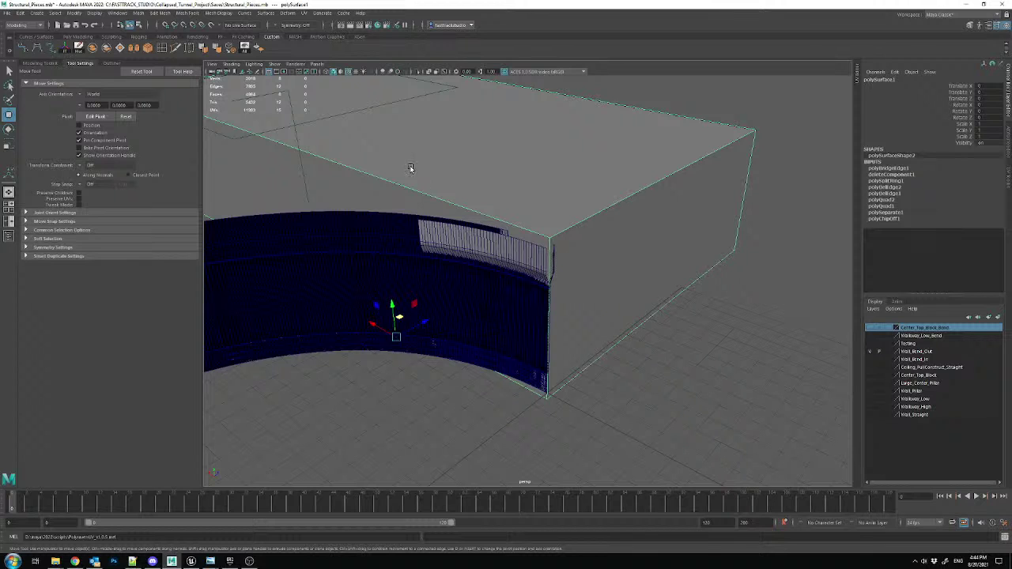
alt+middle_drag(561, 267, 559, 241)
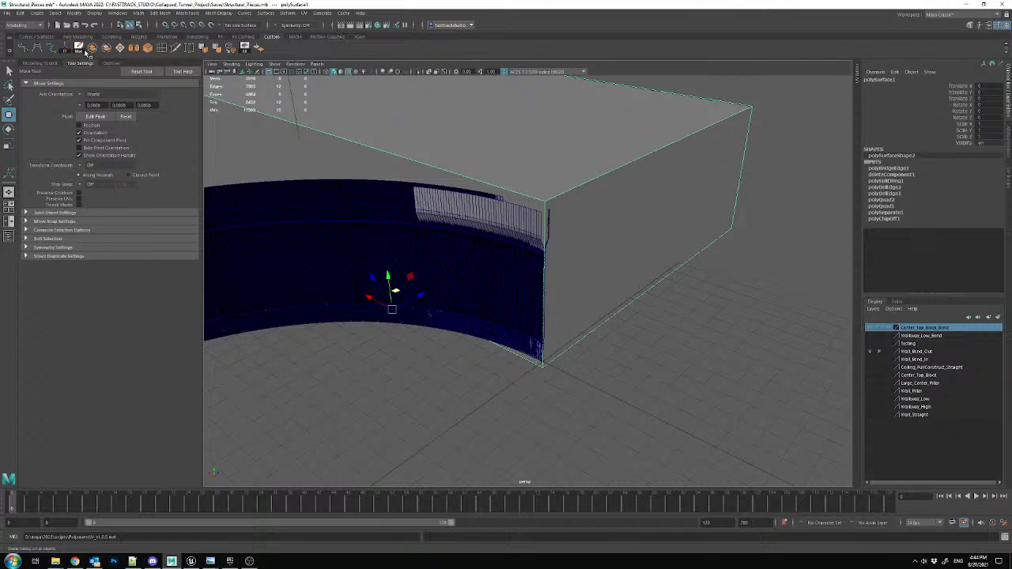
click(95, 117)
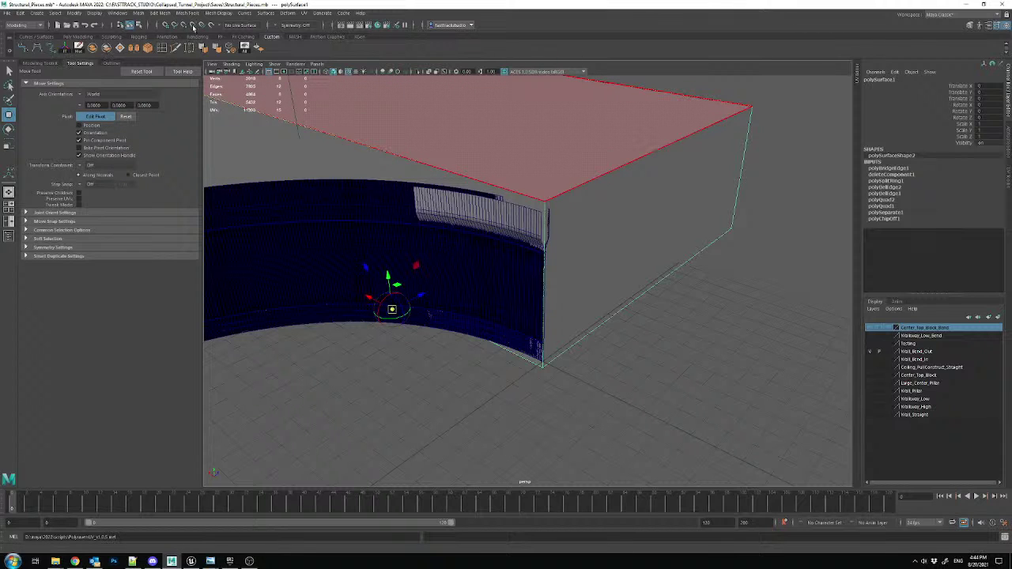
click(543, 366)
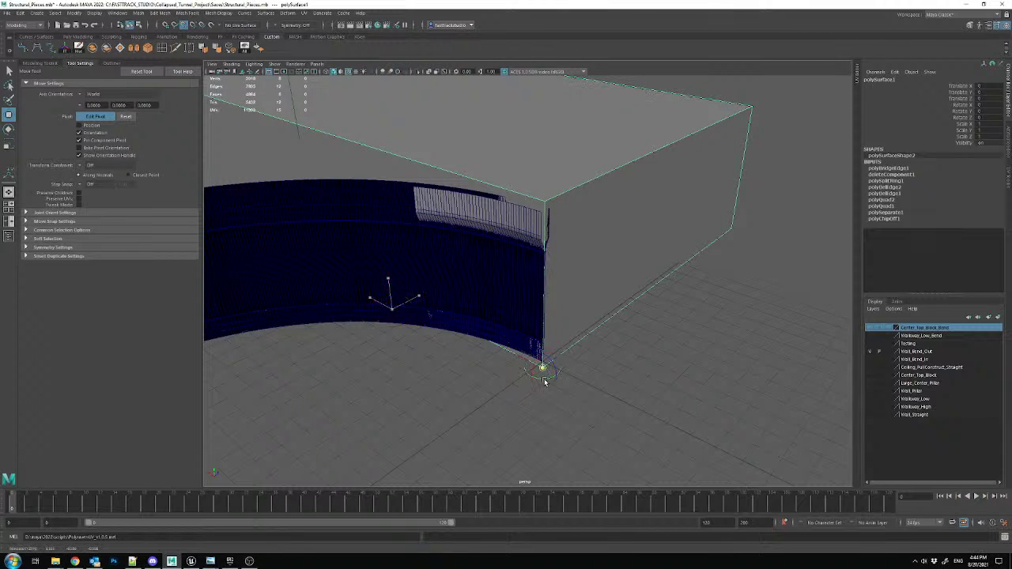
click(109, 117)
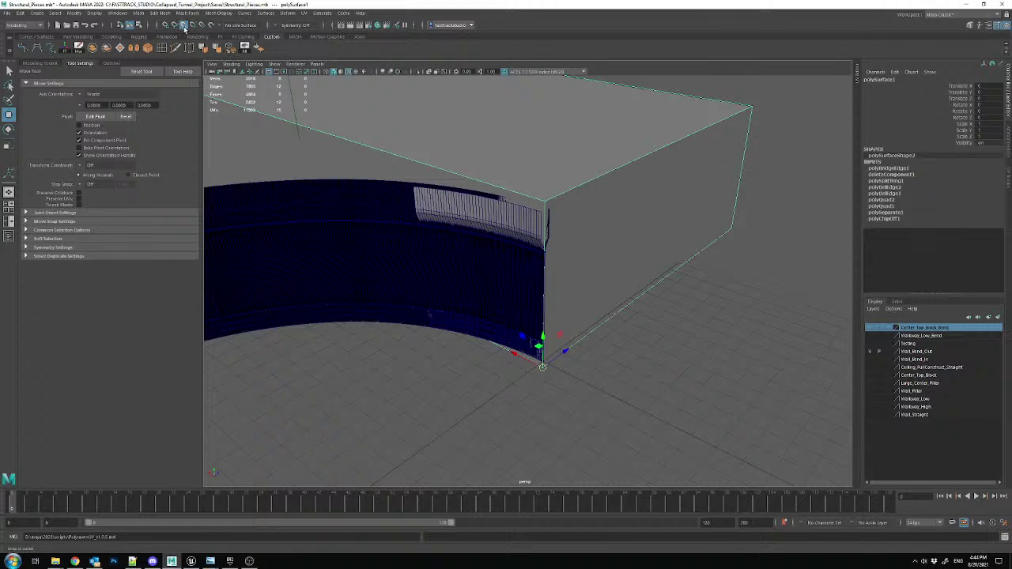
- Connect the block's long edges with 50 segments along its length
alt+drag(524, 215, 468, 233)
right_drag(465, 225, 406, 222)
mouse_move(384, 332)
alt+mouse_down()
mouse_move(549, 293)
mouse_move(453, 296)
mouse_move(470, 217)
mouse_move(479, 224)
alt+mouse_up()
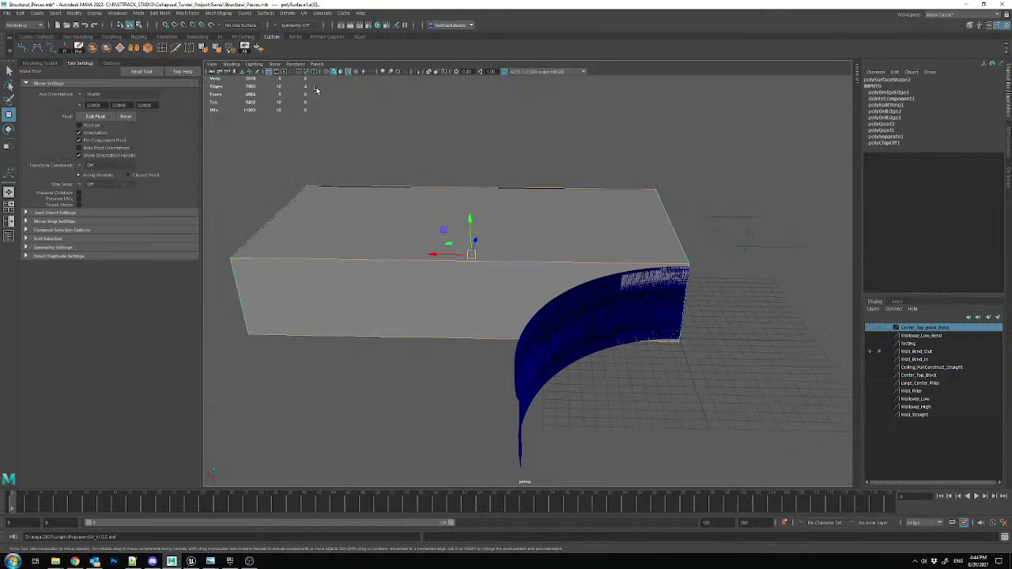
click(149, 49)
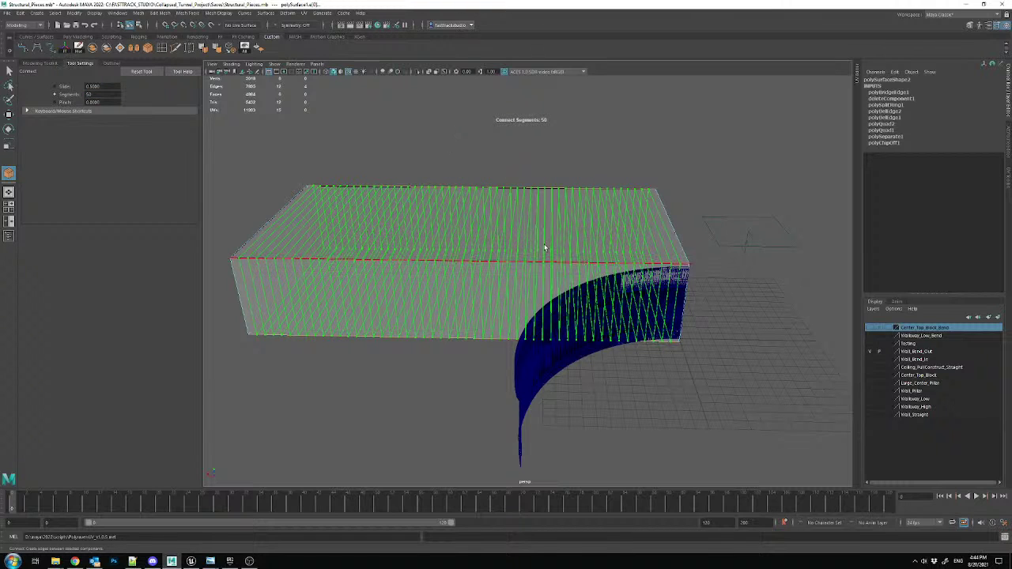
key(w)
- Return the segmented block to object selection and delete its construction history
key(F8)
alt+drag(530, 200, 610, 224)
click(79, 48)
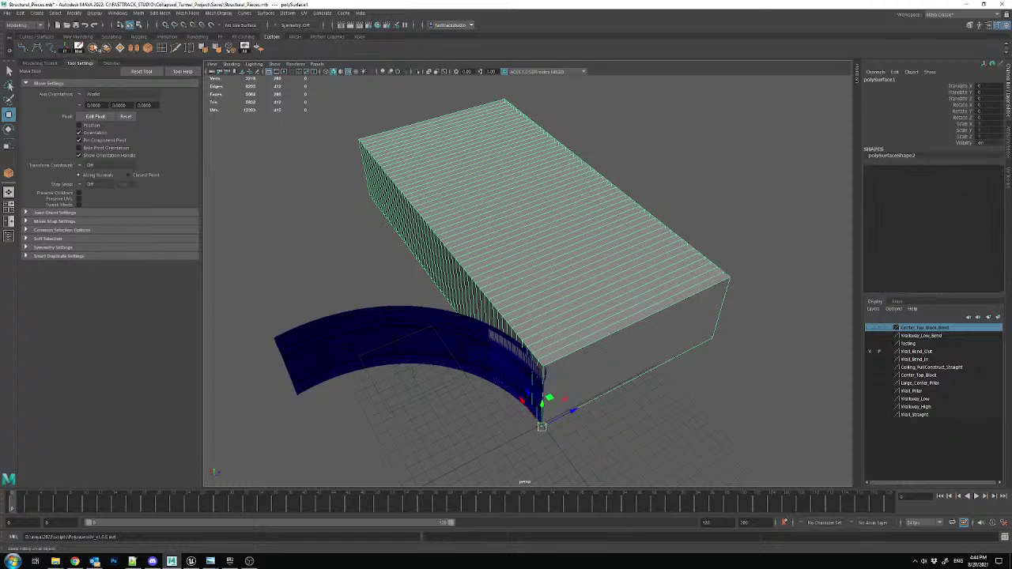
- Add a nonlinear Bend deformer to the block and set its curvature to 15
alt+drag(585, 305, 546, 257)
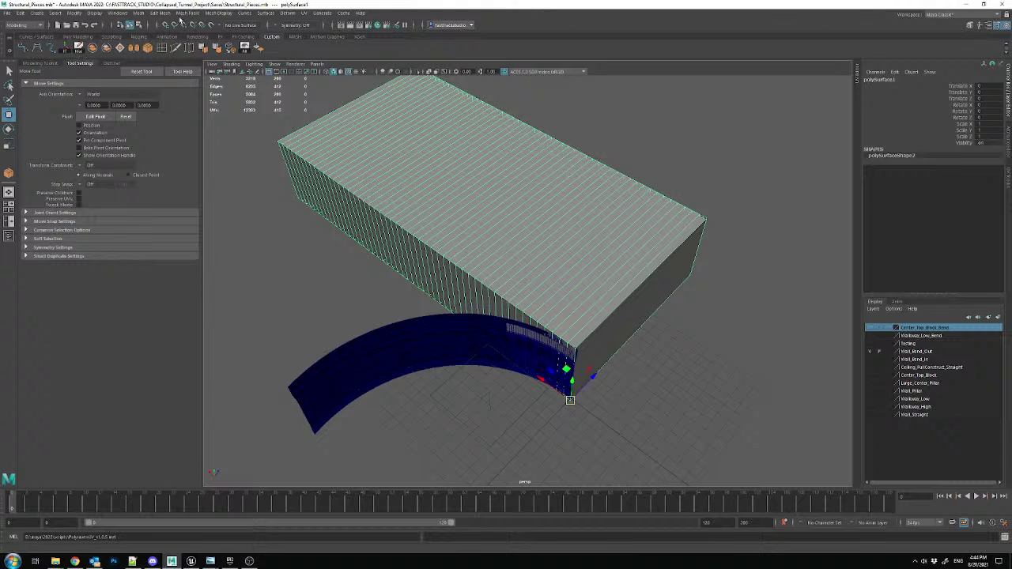
click(139, 13)
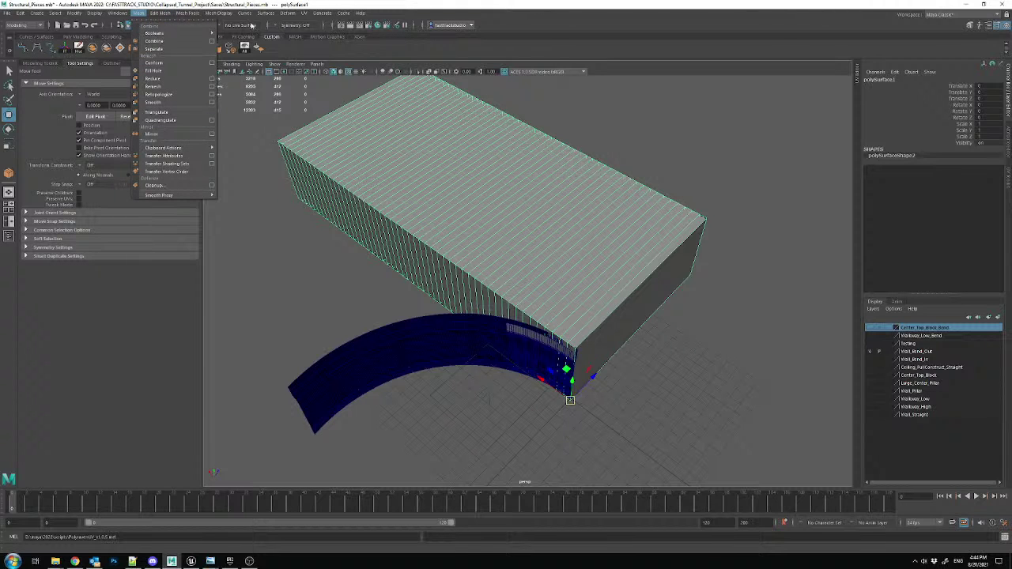
mouse_move(287, 13)
mouse_move(333, 159)
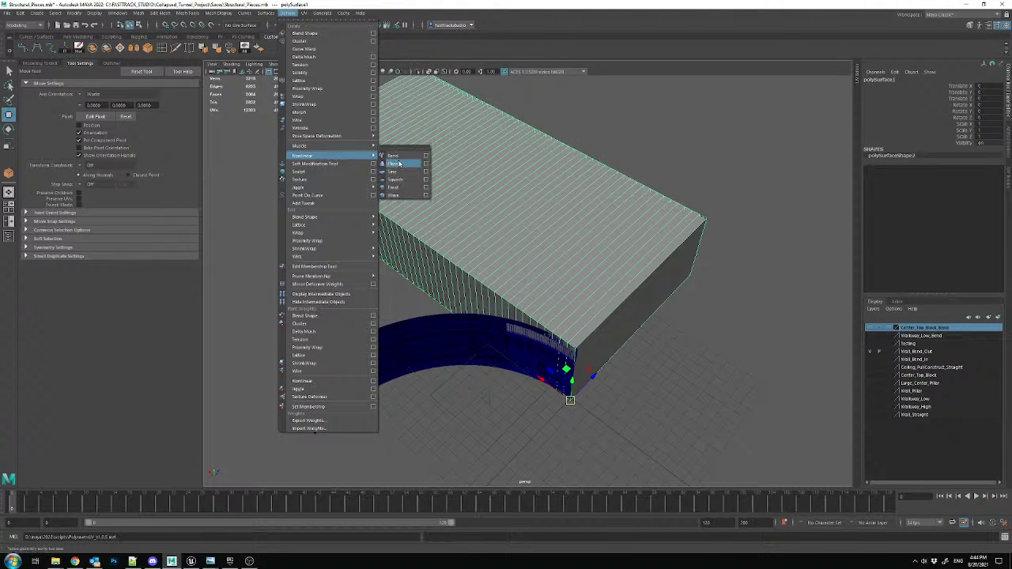
click(400, 157)
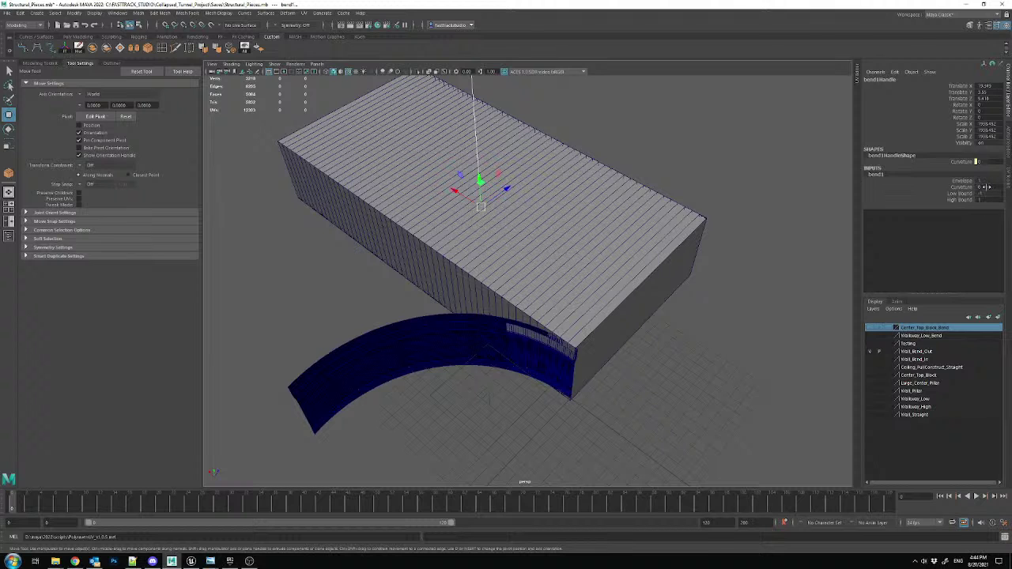
text(15)
key(Return)
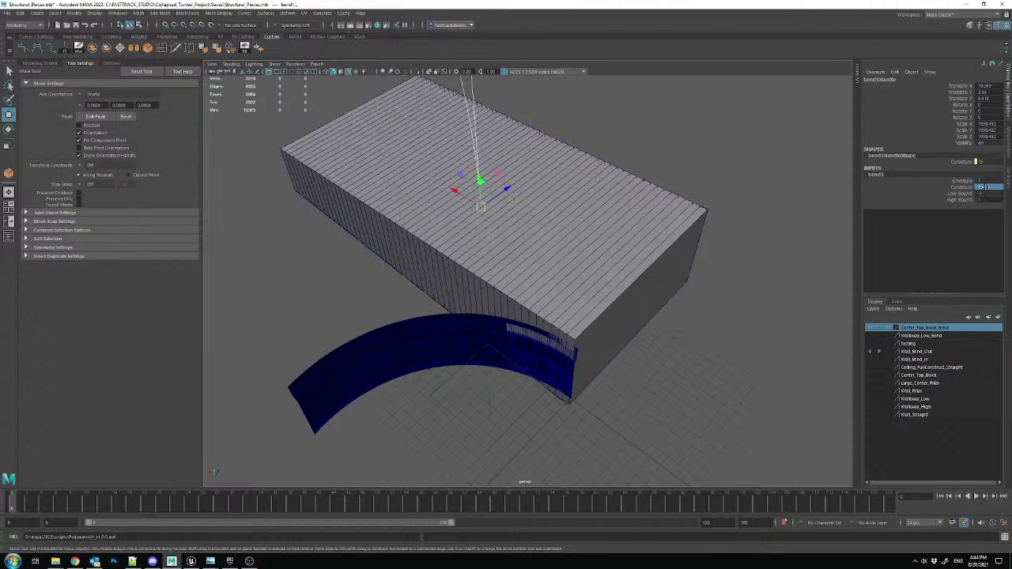
- Set the bend deformer's high bound to 0 so only one side of its handle bends
alt+drag(701, 207, 484, 188)
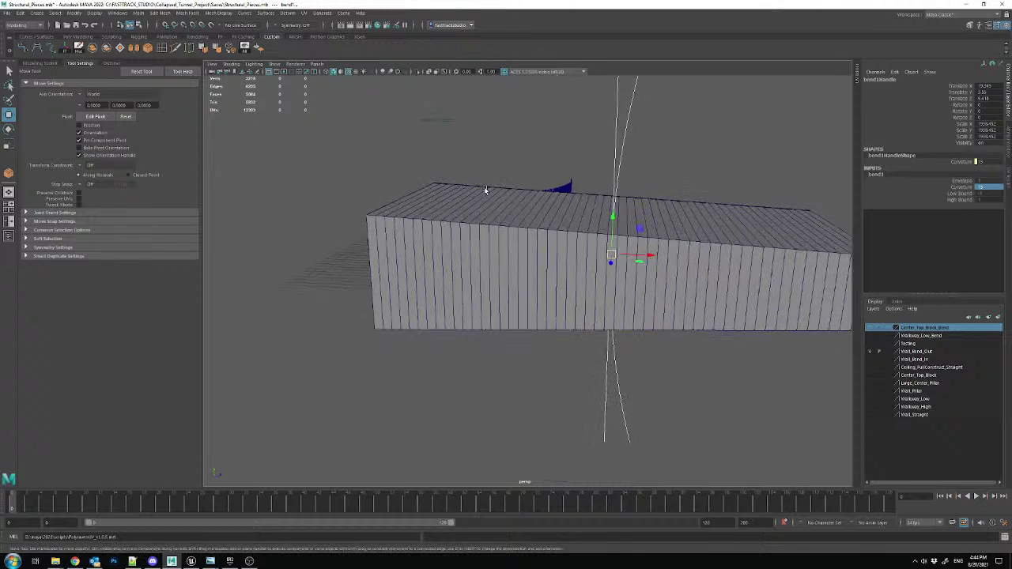
alt+middle_drag(716, 188, 680, 209)
click(985, 200)
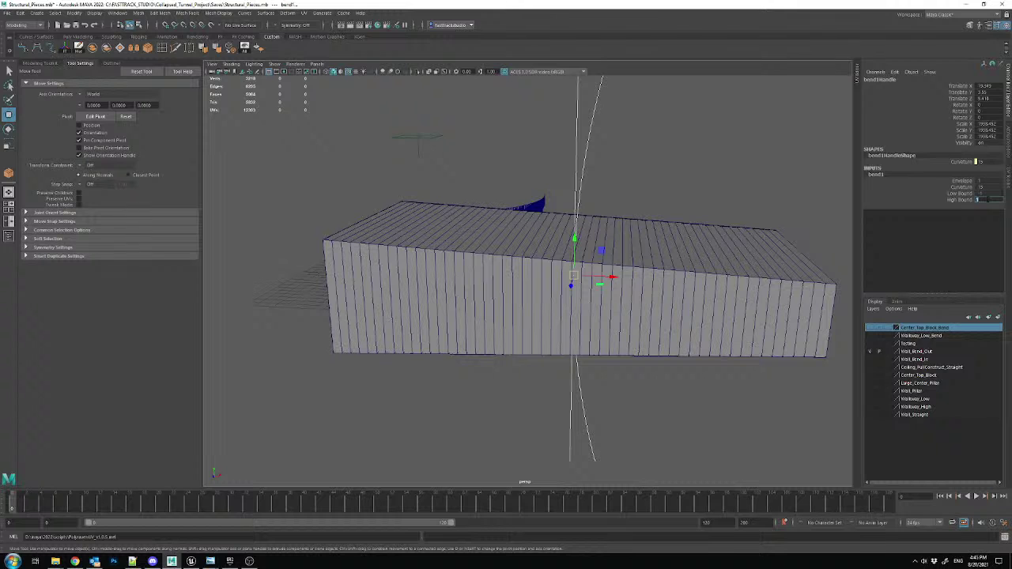
text(0)
key(Return)
- Rotate the bend handle in 90-degree turns so the block bends sideways along its length like the curved wall
key(e)
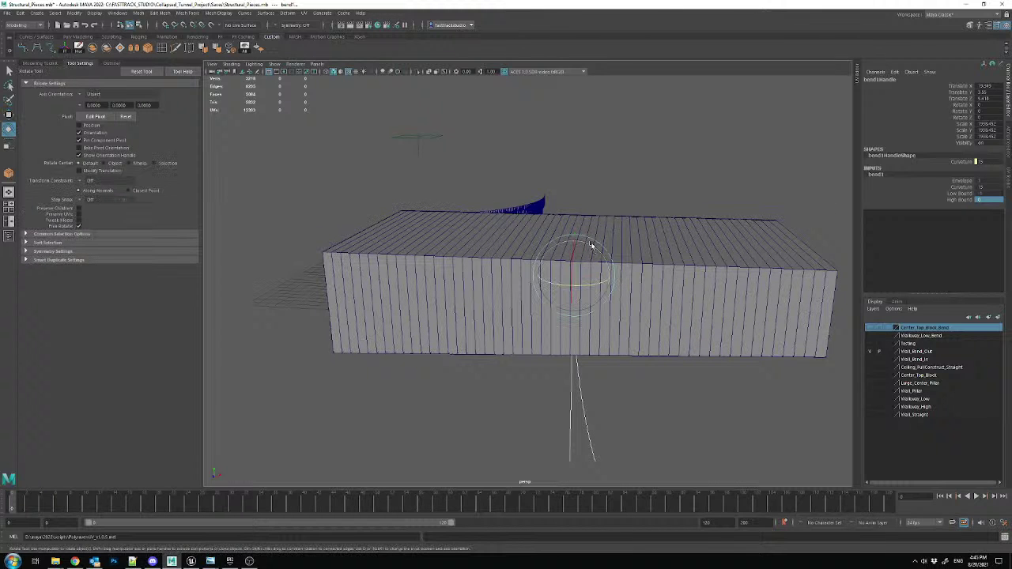
drag(587, 245, 413, 148)
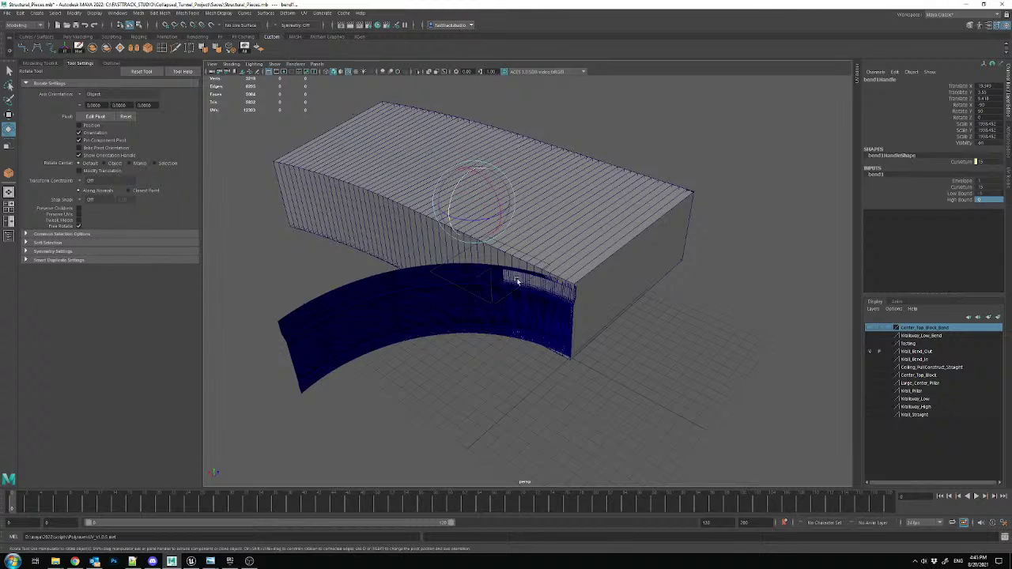
scroll(522, 293, up, 3)
scroll(553, 310, down, 2)
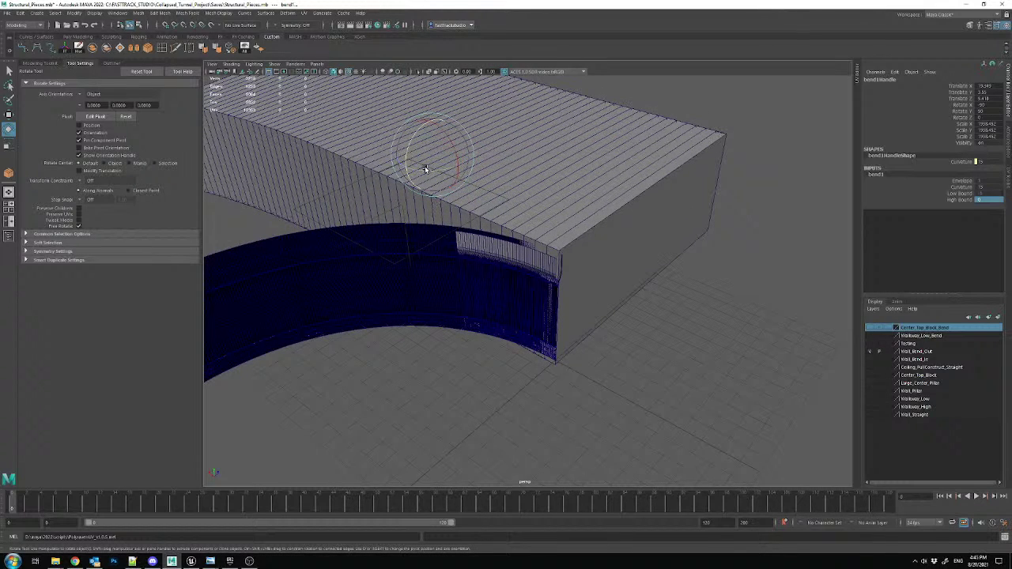
key(w)
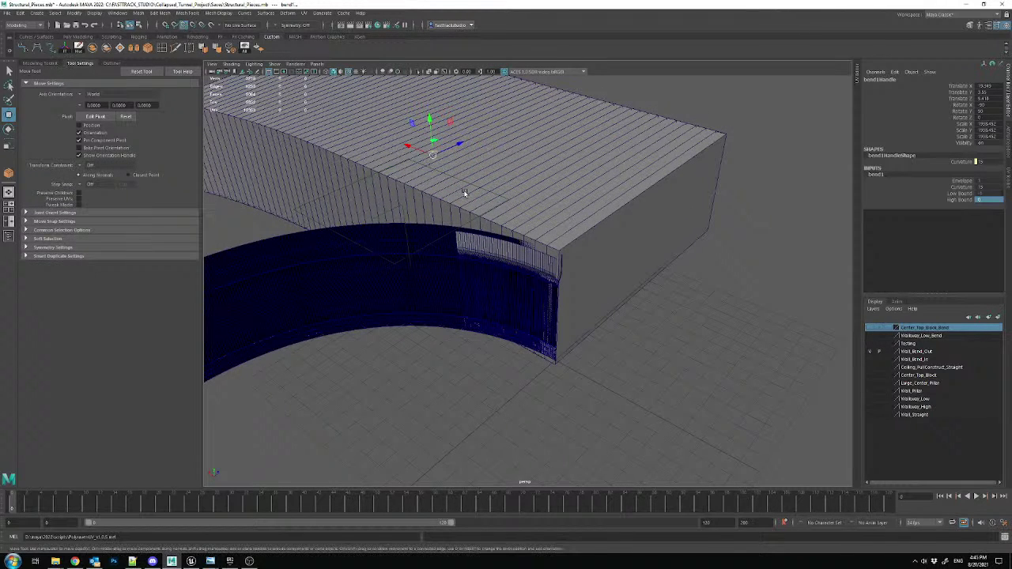
- Snap the bend handle to the bottom corner at the curved wall's end and set the bend curvature to 90
drag(434, 156, 556, 366)
alt+right_drag(556, 366, 499, 304)
alt+drag(498, 304, 601, 316)
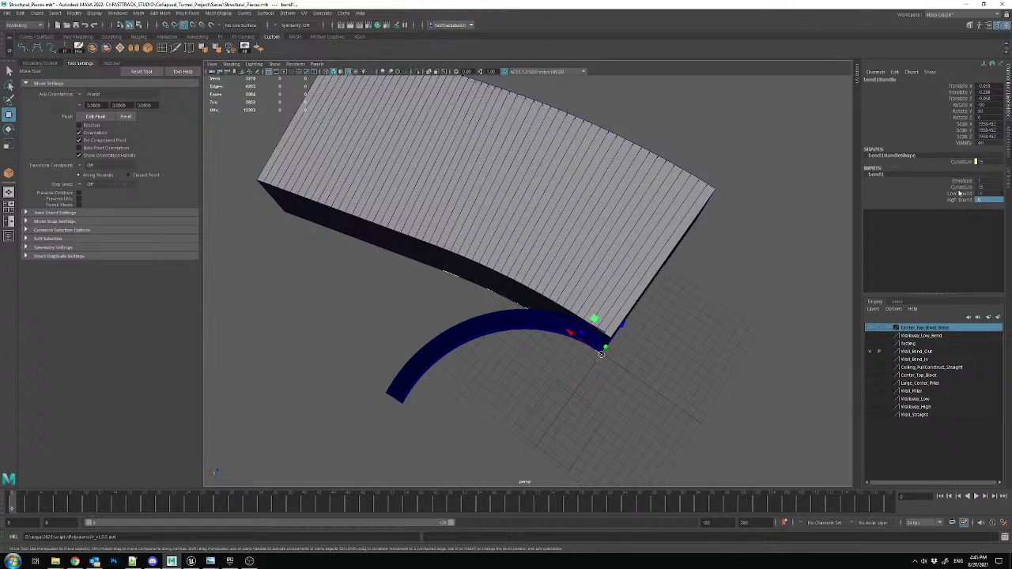
click(988, 187)
text(90)
key(Return)
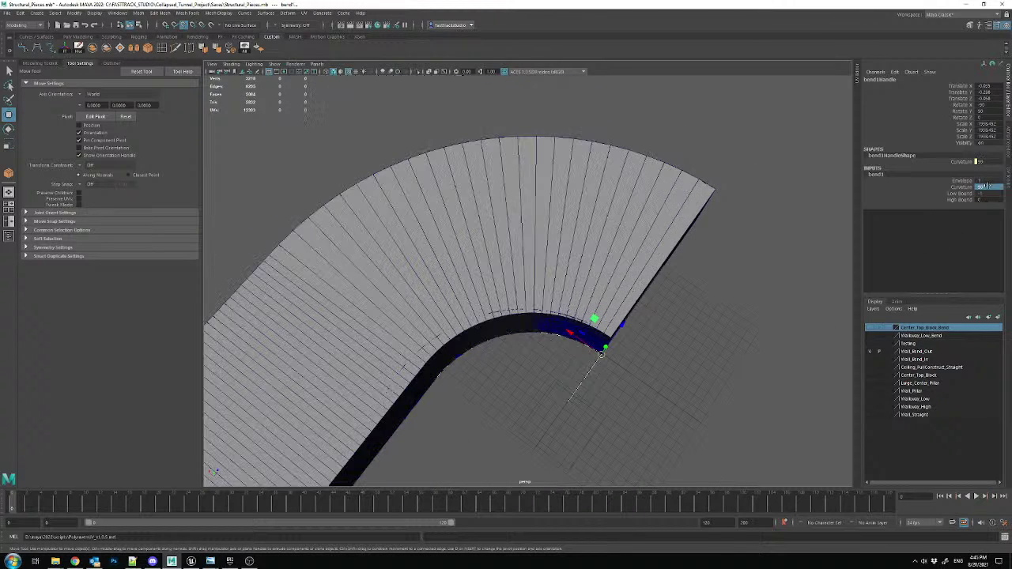
- Set the bend deformer's low bound to -2 so the bend extends along the block past the curved wall
click(988, 194)
key(Return)
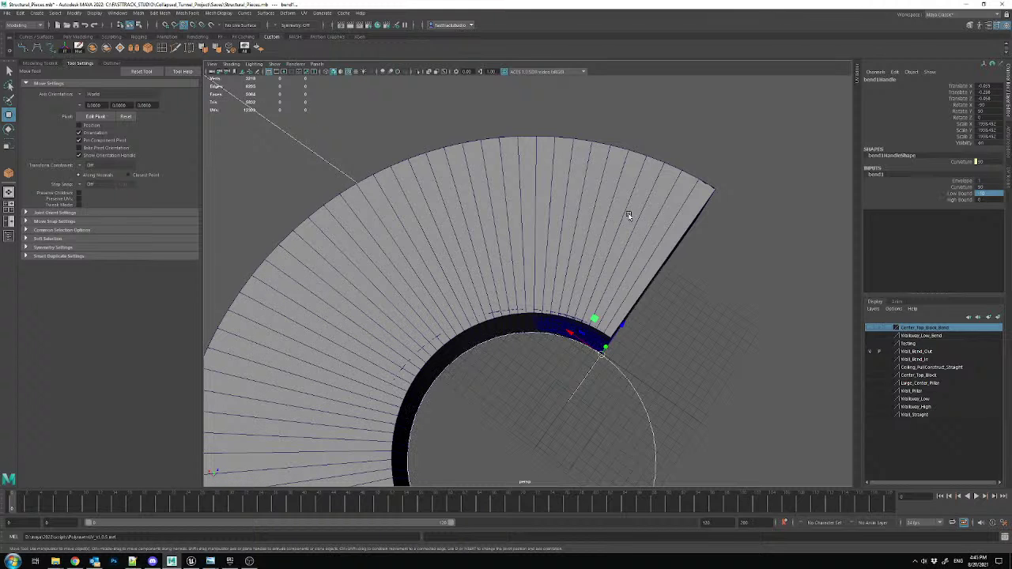
alt+drag(630, 217, 620, 244)
scroll(620, 244, down, 2)
alt+middle_drag(619, 243, 642, 194)
click(989, 193)
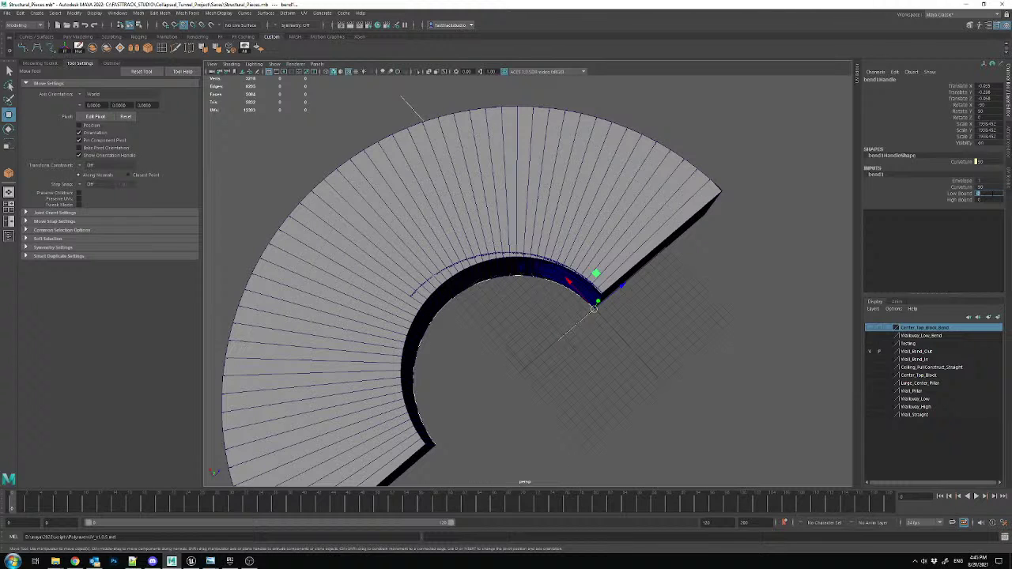
- Try bend curvatures of 80 and 81, comparing the block's inner face with the curved wall
click(966, 187)
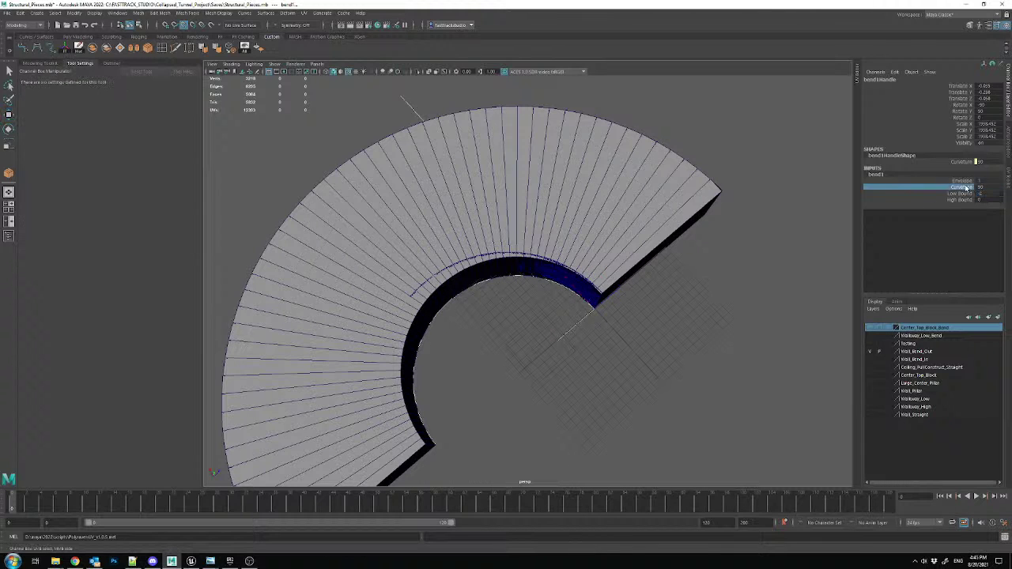
text(80)
key(Return)
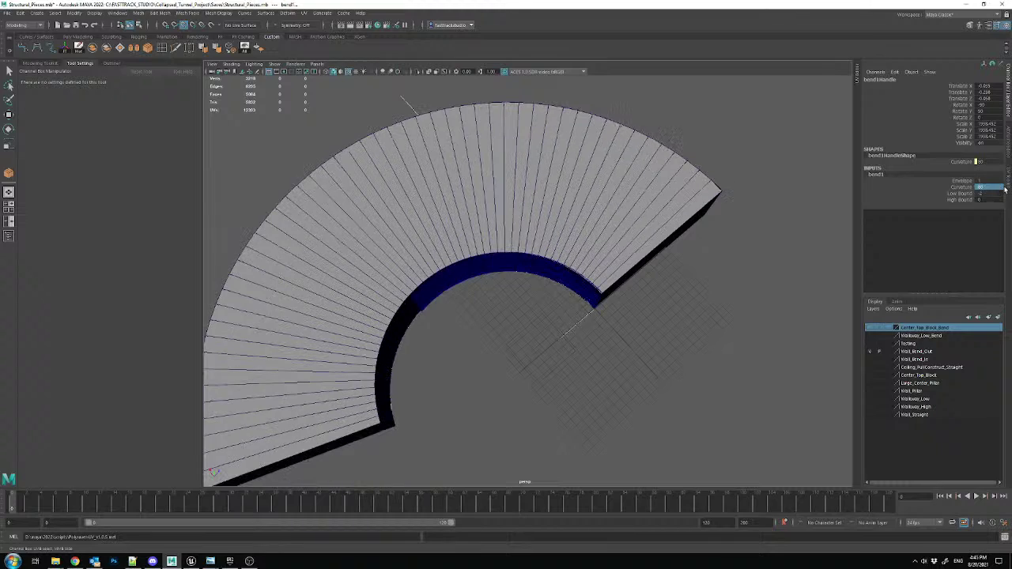
scroll(382, 297, up, 2)
alt+drag(382, 297, 437, 222)
scroll(459, 242, up, 3)
scroll(436, 221, up, 1)
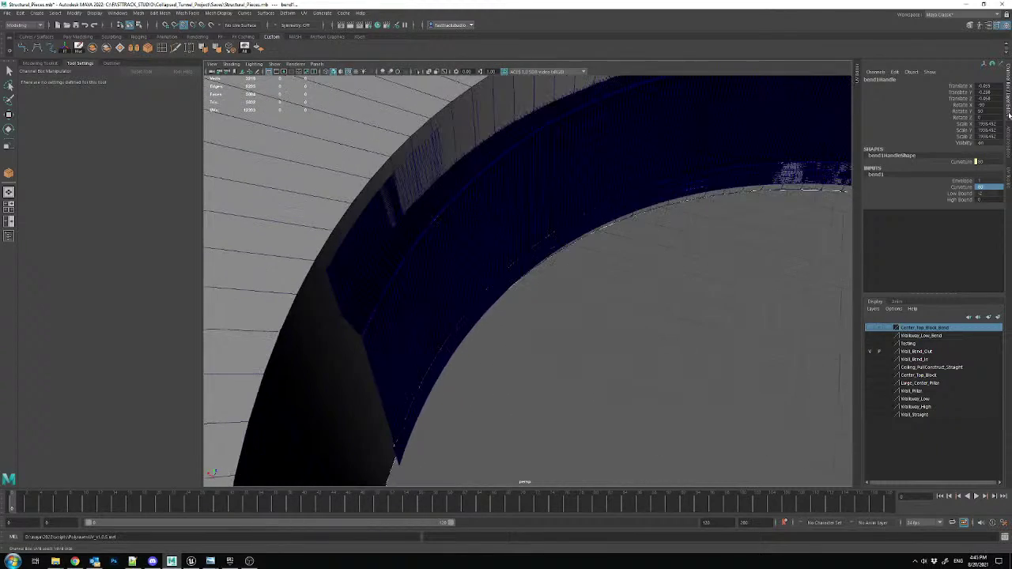
click(998, 189)
text(81)
key(Return)
key(w)
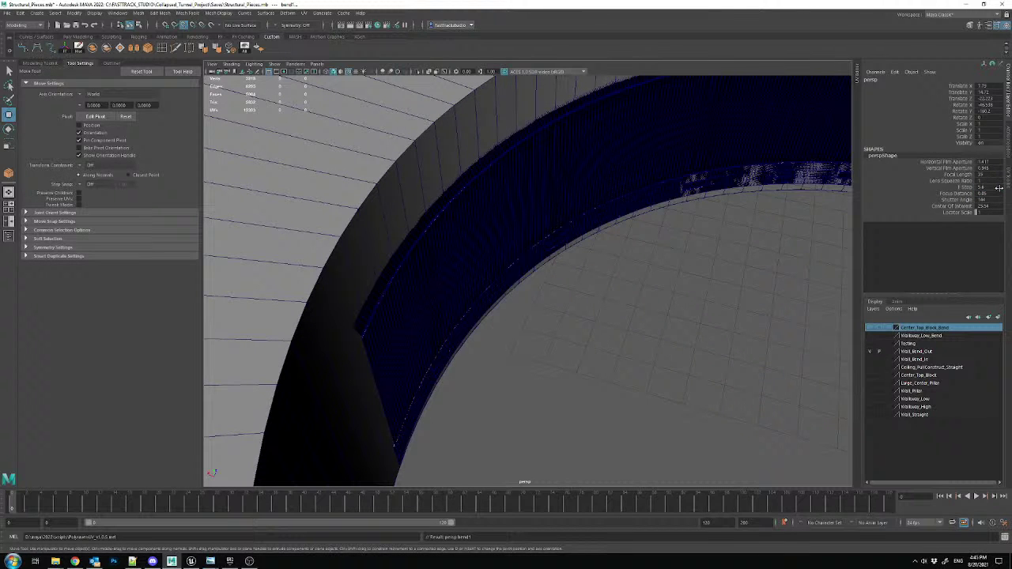
- Set the bend curvature on the block to 80.5
click(388, 198)
click(877, 168)
click(983, 180)
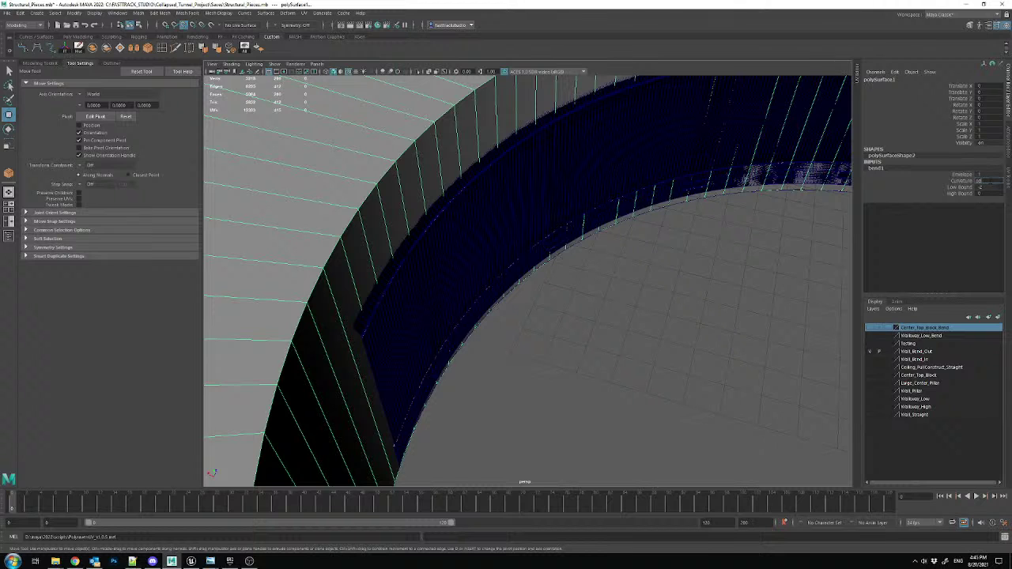
key(Return)
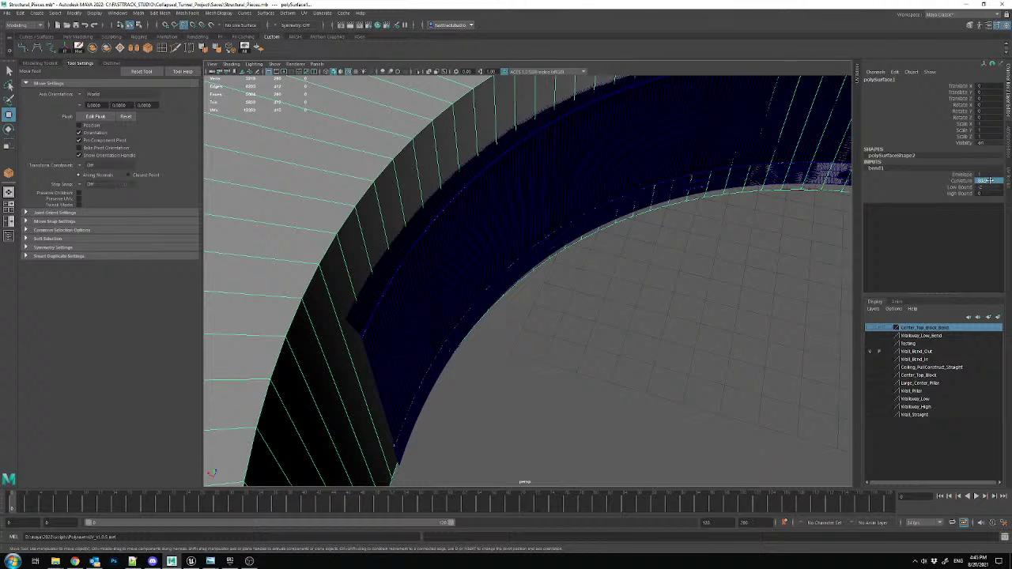
key(ctrl+d)
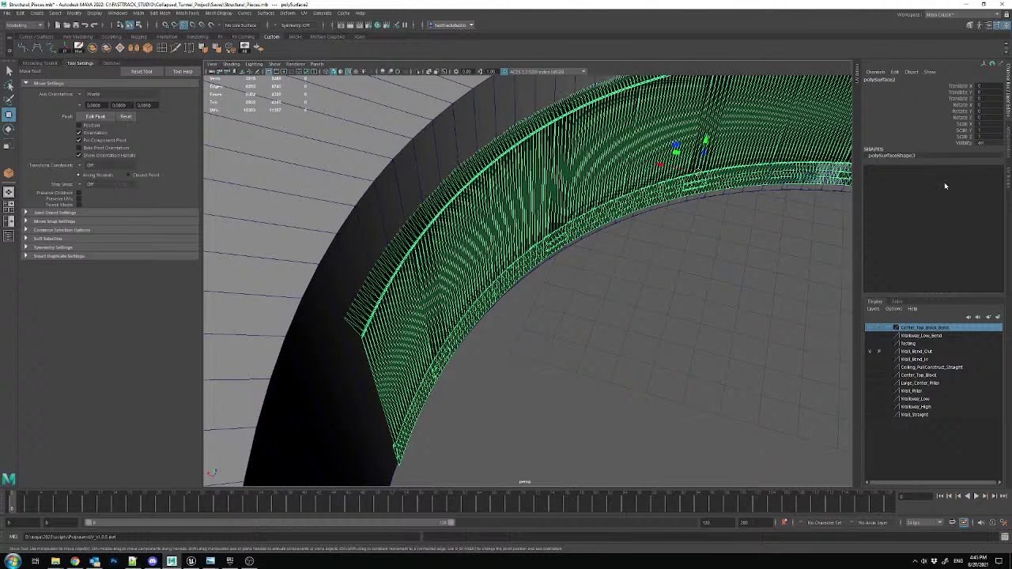
click(636, 303)
click(372, 149)
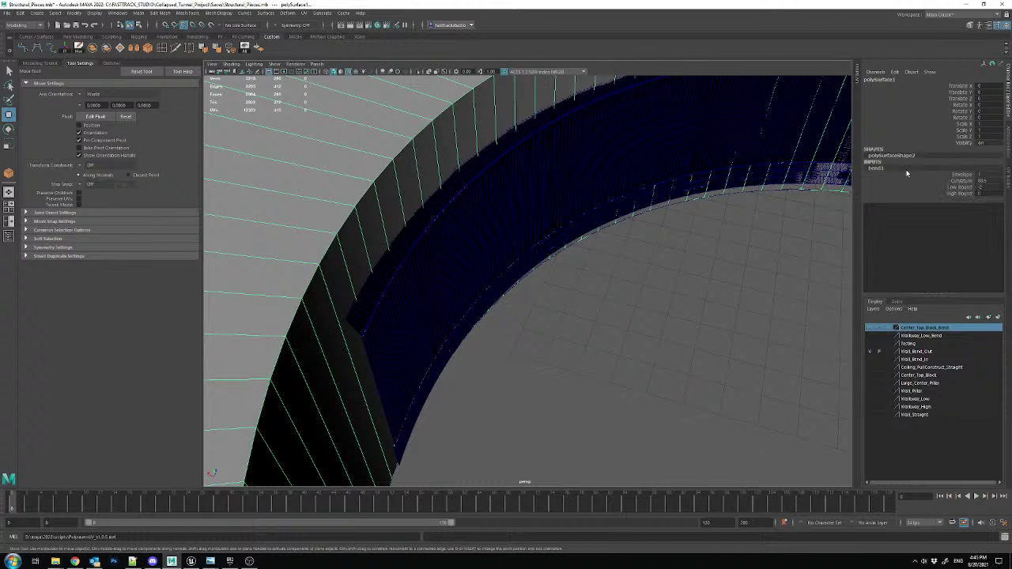
- Fine-tune the bend curvature around 80.4 and 80.3 until the block's inner face follows the curved wall
click(980, 181)
key(Return)
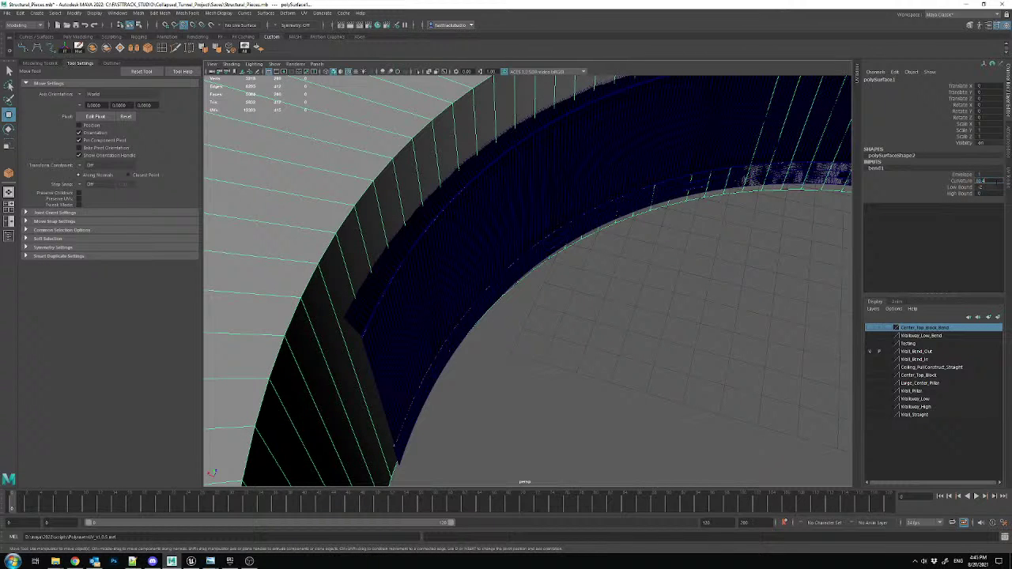
text(3)
key(Return)
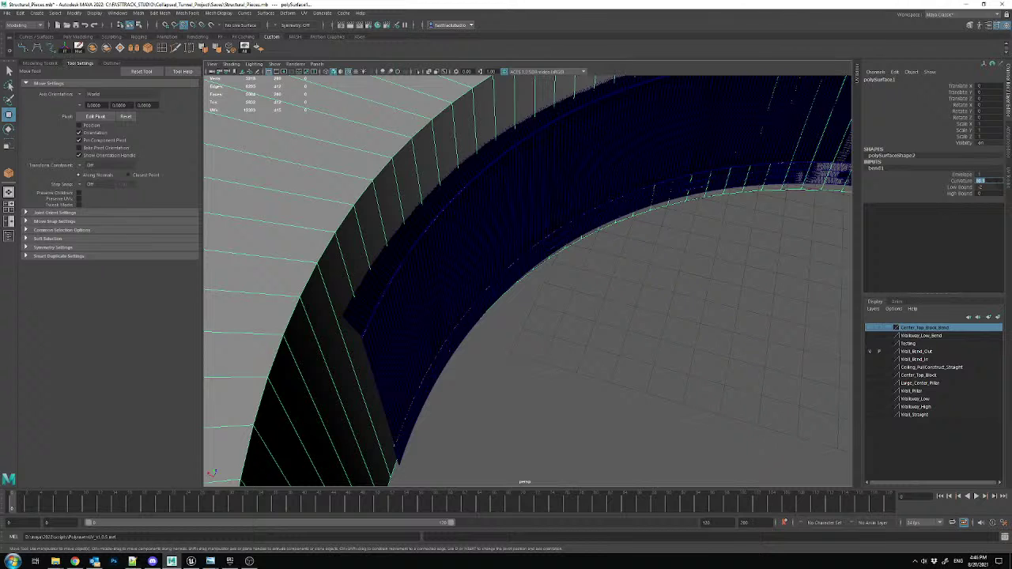
middle_drag(980, 182, 990, 181)
middle_drag(417, 234, 514, 258)
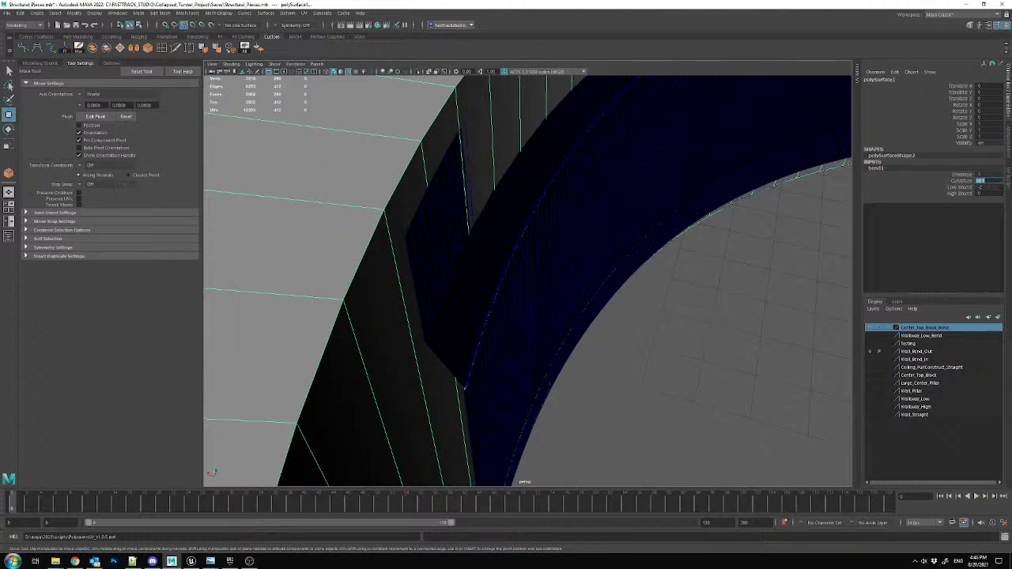
key(Return)
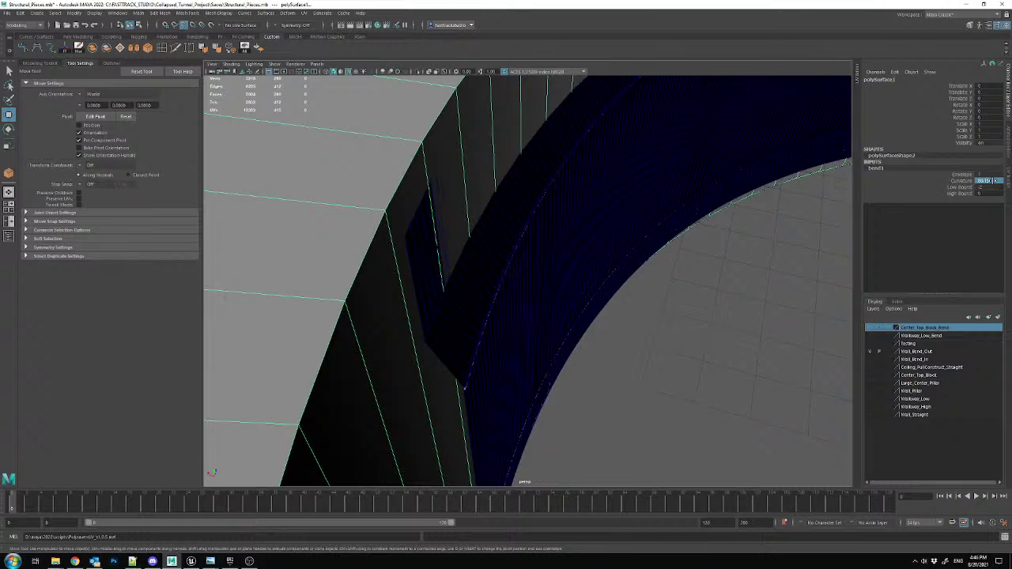
- Insert an edge loop around the bent block in line with the far end of the curved wall
scroll(646, 217, down, 5)
alt+drag(646, 216, 424, 184)
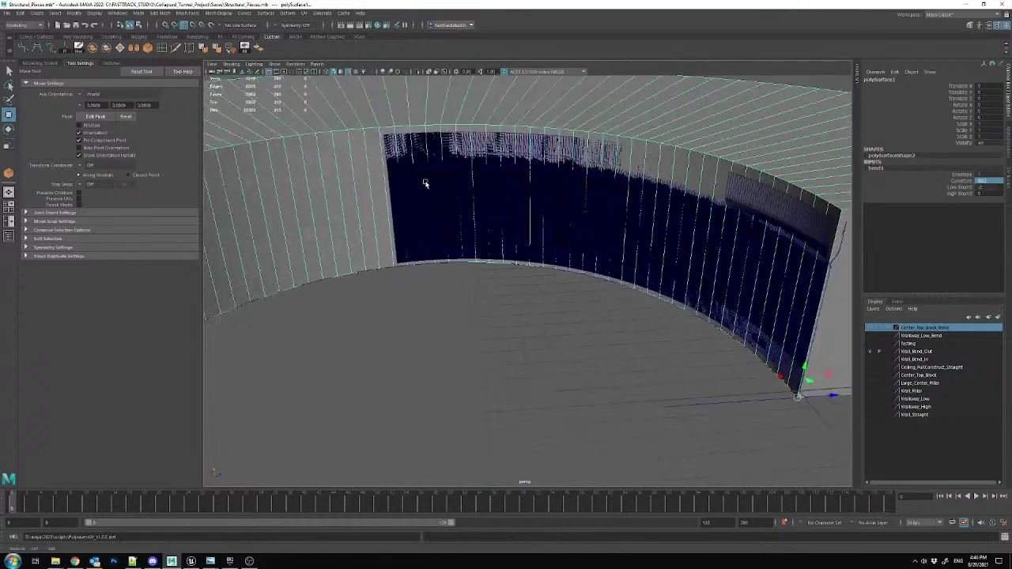
scroll(425, 184, up, 8)
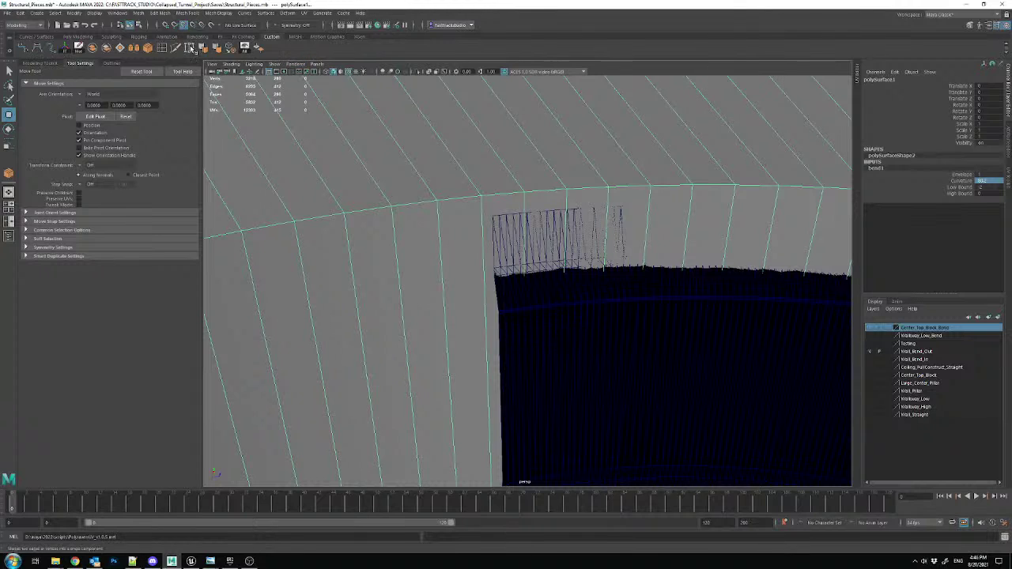
click(162, 48)
click(492, 195)
key(w)
- Select the block's faces beyond the new edge loop and delete the excess length
right_drag(404, 182, 468, 192)
click(484, 194)
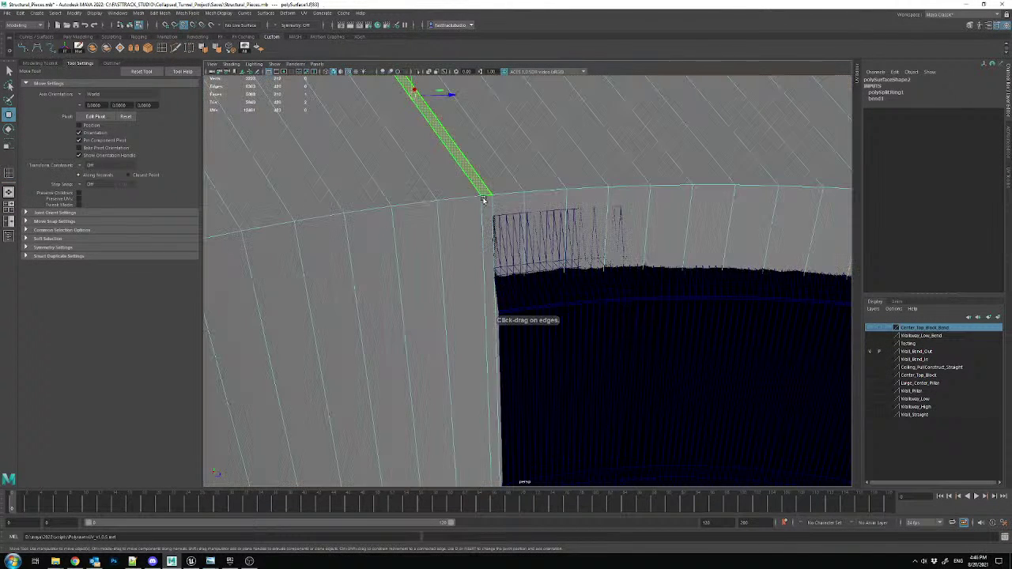
alt+drag(466, 222, 419, 271)
click(419, 271)
key(ctrl+h)
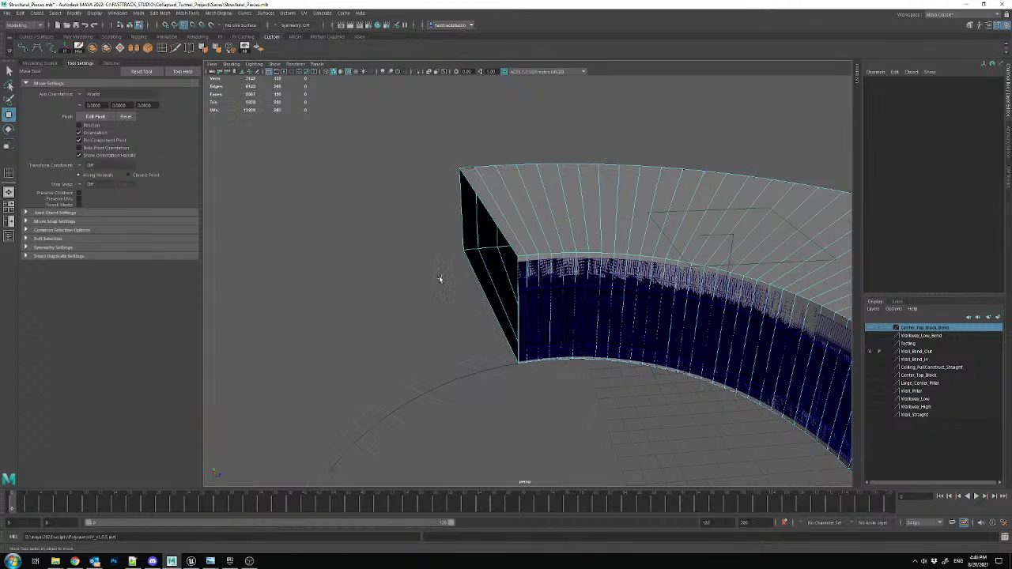
- Delete the extra edge loop beside the block's cut end
scroll(479, 293, up, 2)
click(497, 203)
double_click(499, 206)
key(Delete)
- Scale the border edges of the block's open end and delete the next edge loop beside them
click(493, 212)
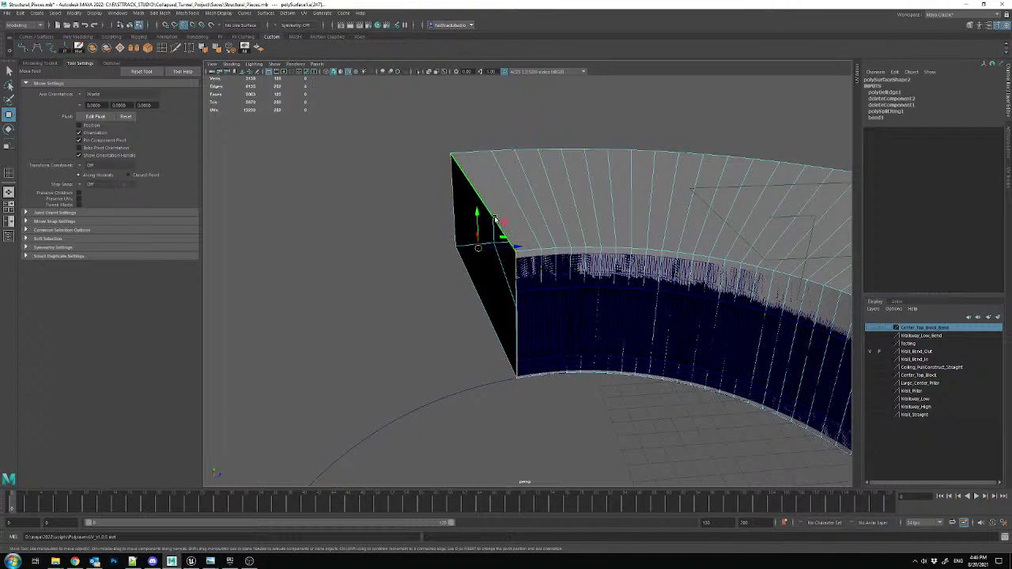
key(r)
drag(443, 250, 536, 212)
double_click(535, 212)
key(Delete)
click(485, 210)
key(w)
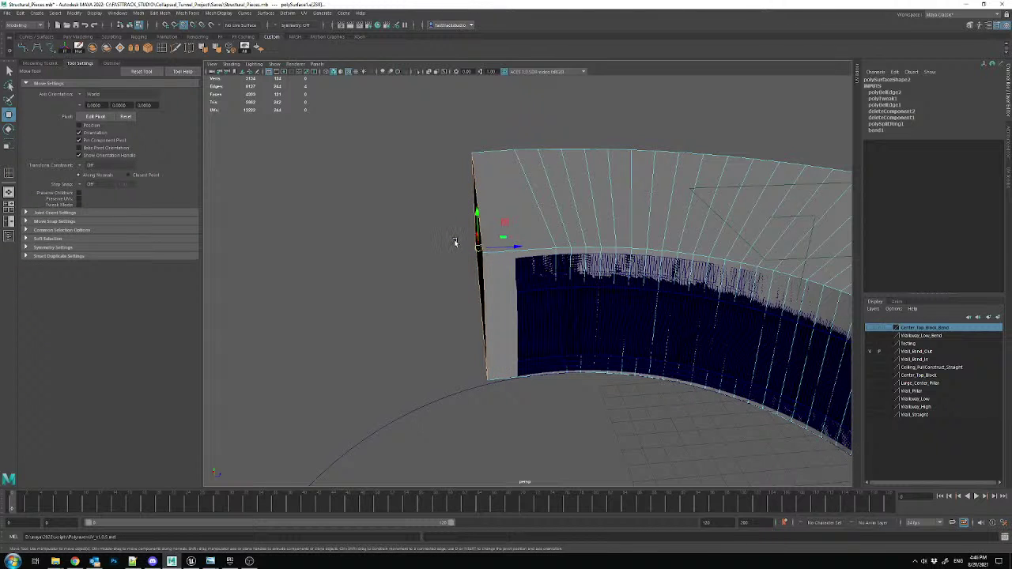
- Reposition the open end's border edges so the block ends flush with the curved wall
alt+drag(453, 243, 526, 237)
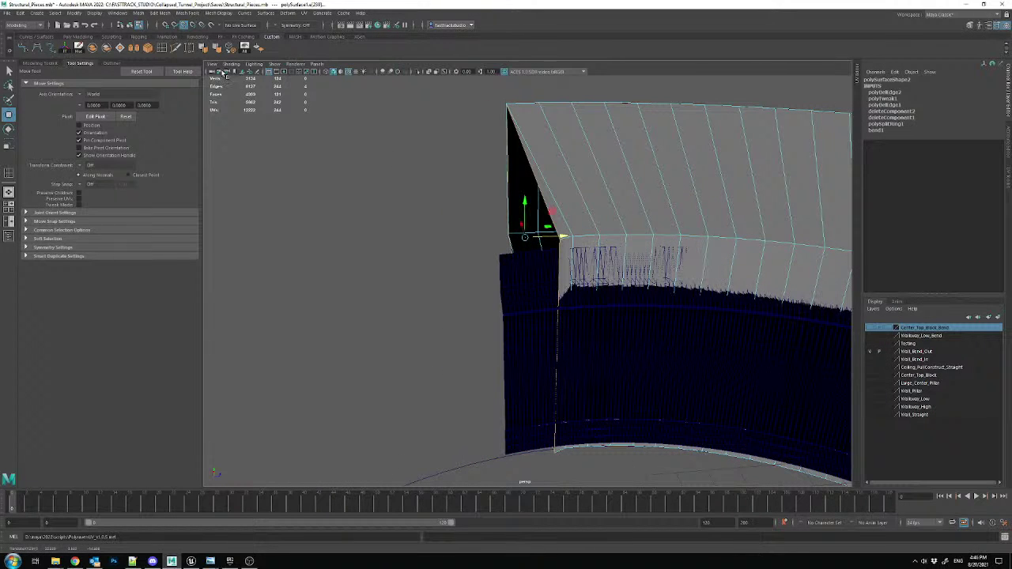
key(ctrl+z)
mouse_move(482, 239)
mouse_down()
mouse_move(525, 245)
mouse_move(522, 231)
mouse_up()
alt+drag(425, 208, 649, 221)
click(439, 302)
alt+drag(443, 308, 626, 226)
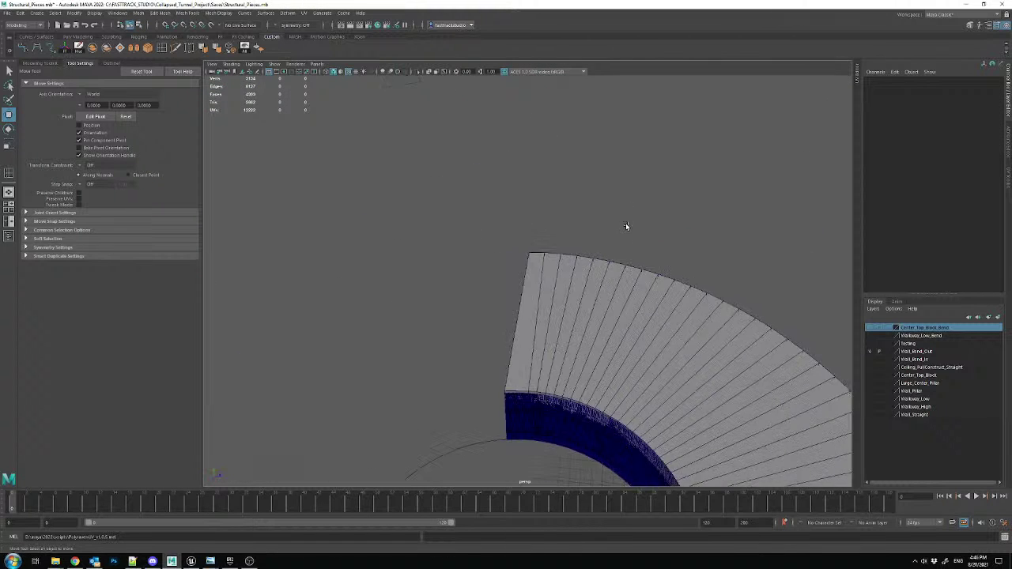
- Export the bent block as an FBX named Testing_Block and dismiss the export warnings
scroll(626, 228, down, 4)
alt+middle_drag(618, 317, 546, 235)
alt+drag(546, 235, 557, 210)
click(658, 272)
alt+drag(660, 274, 478, 194)
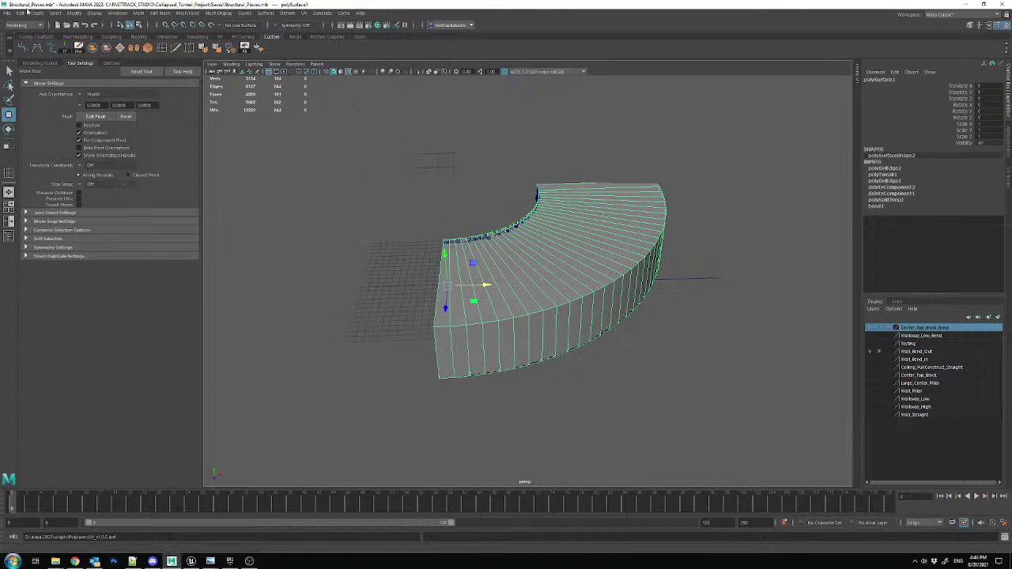
click(8, 12)
click(36, 122)
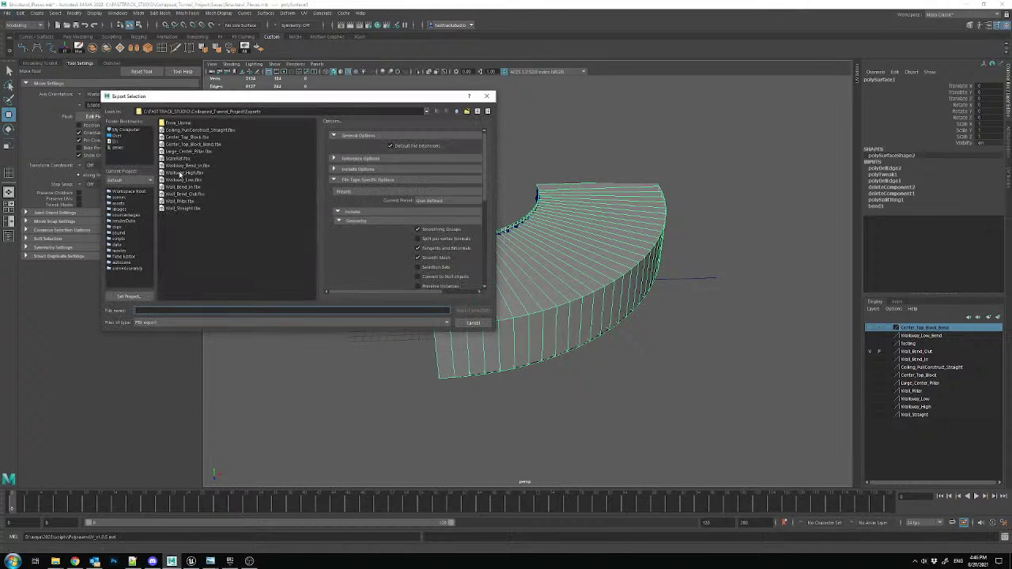
text(Testing_Block)
key(Return)
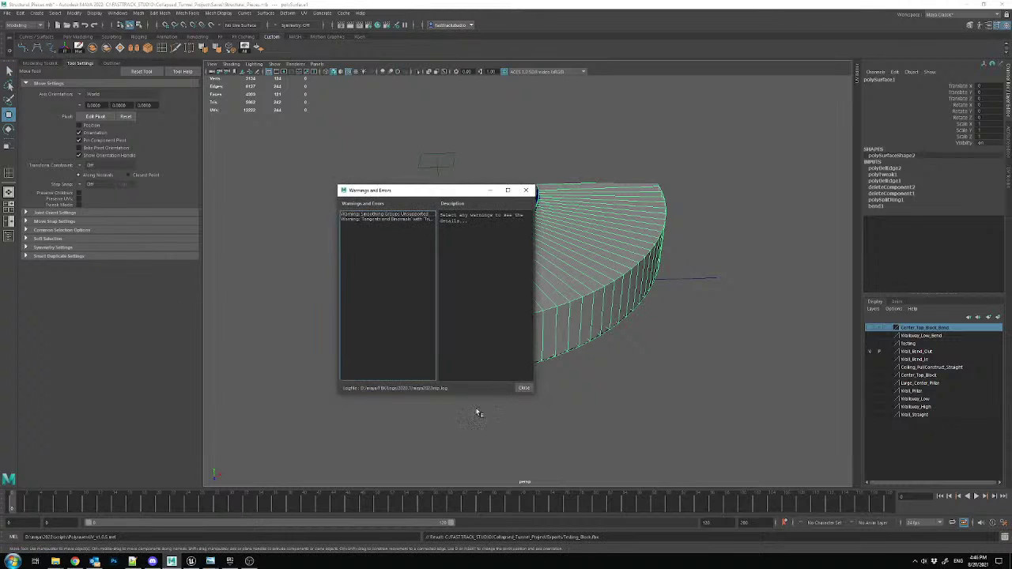
click(525, 387)
- Switch to Unreal Editor and import Testing_Block into the Collapsed_Tunnel Assets folder with the current FBX options
click(191, 561)
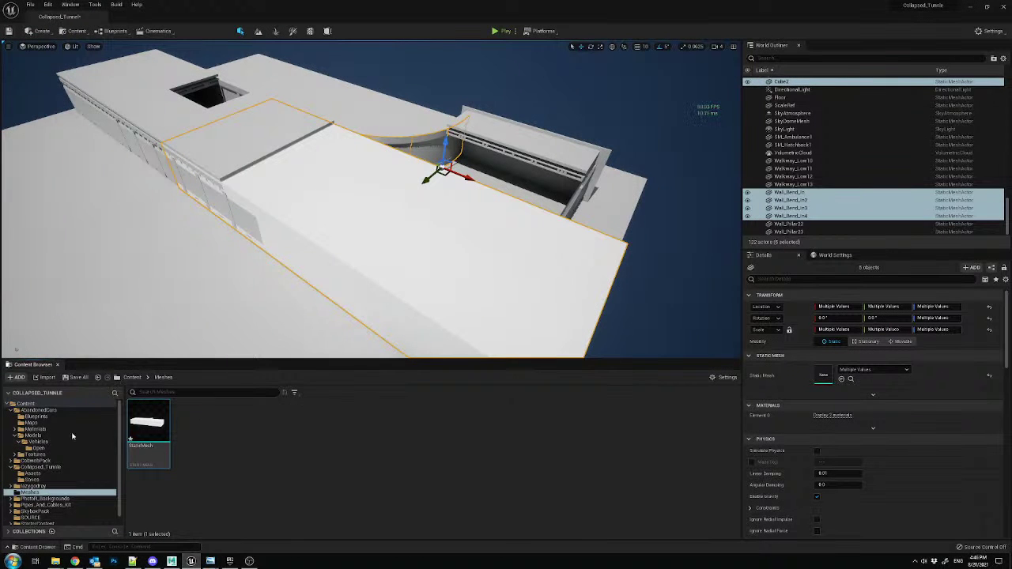
click(38, 423)
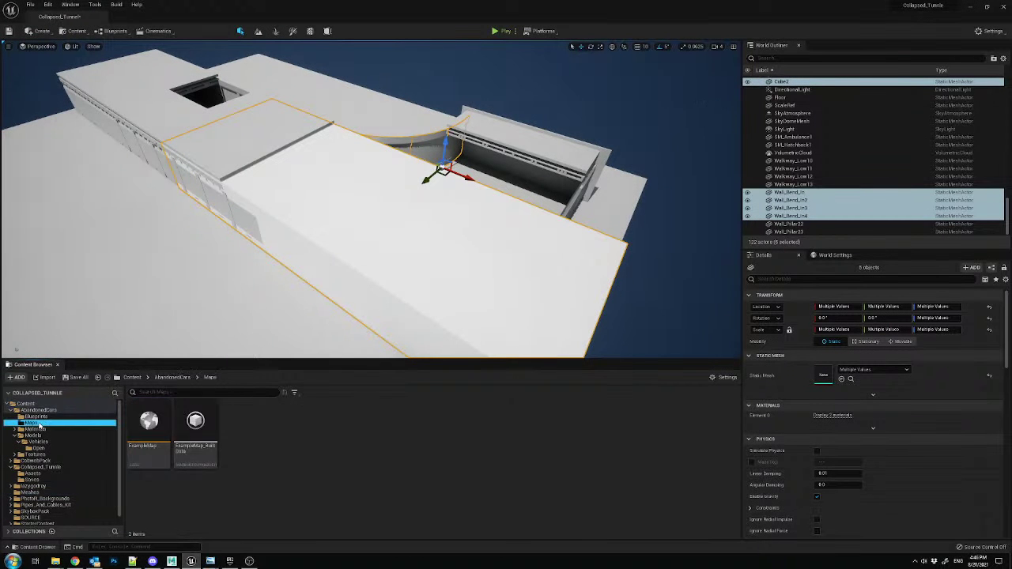
click(35, 473)
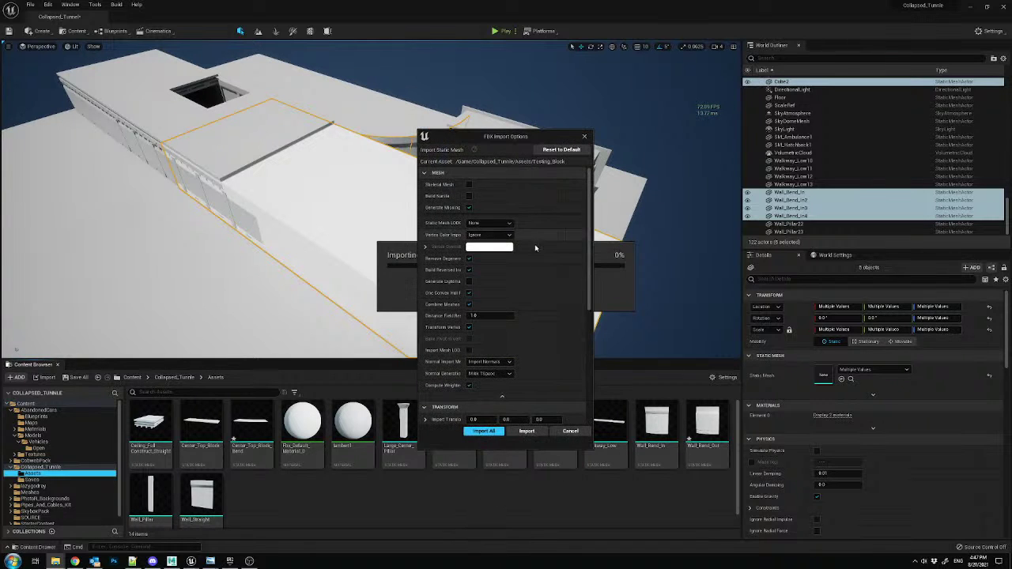
click(494, 431)
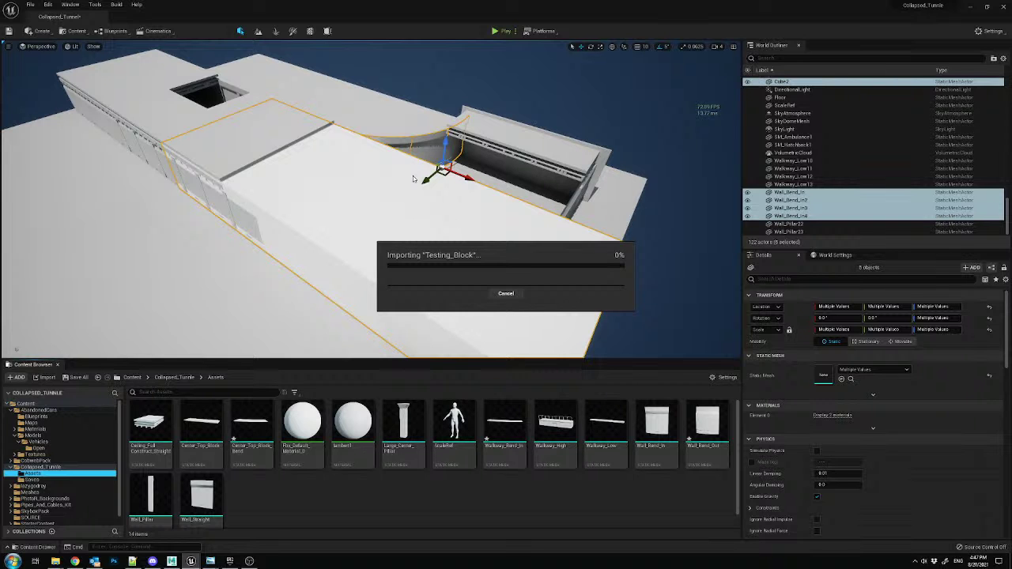
click(709, 164)
- Delete the large placeholder cube over the bend and focus on the first Wall_Bend_In piece
click(374, 194)
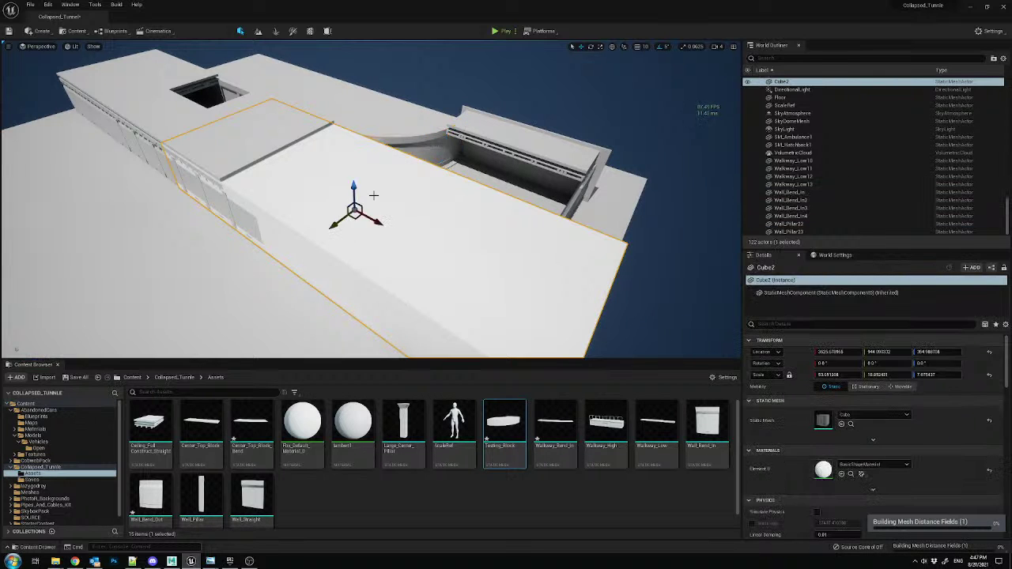
key(Delete)
click(340, 178)
key(f)
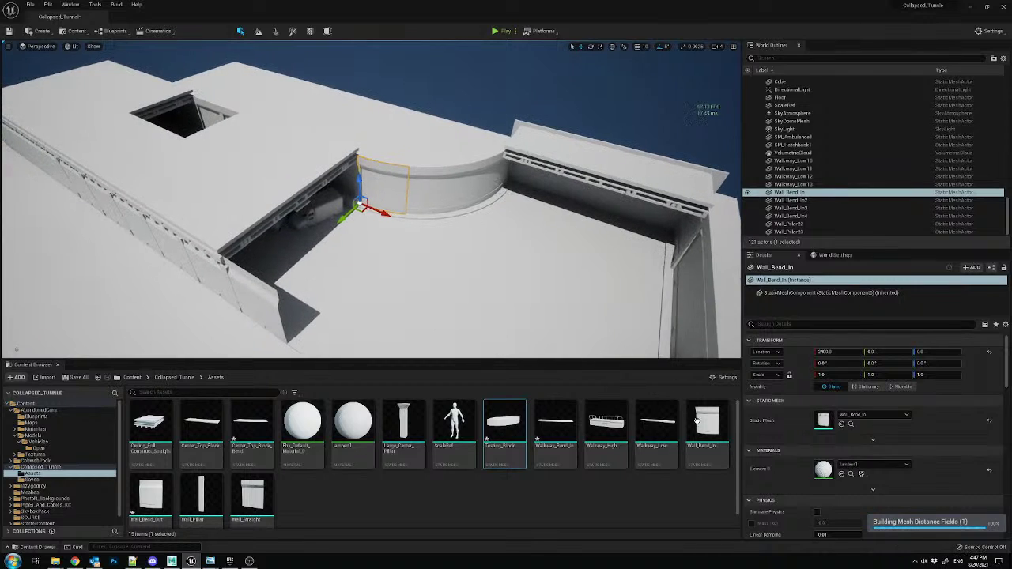
- Place Testing_Block in the level and copy the first Wall_Bend_In piece's location onto it
drag(505, 427, 398, 274)
right_drag(398, 274, 423, 277)
click(353, 192)
right_click(806, 354)
click(823, 355)
click(595, 305)
right_click(799, 352)
click(822, 363)
key(f)
- Delete the Wall_Straight sections running along the curved block, along with the Floor
right_drag(372, 206, 412, 222)
right_drag(371, 199, 465, 218)
click(464, 217)
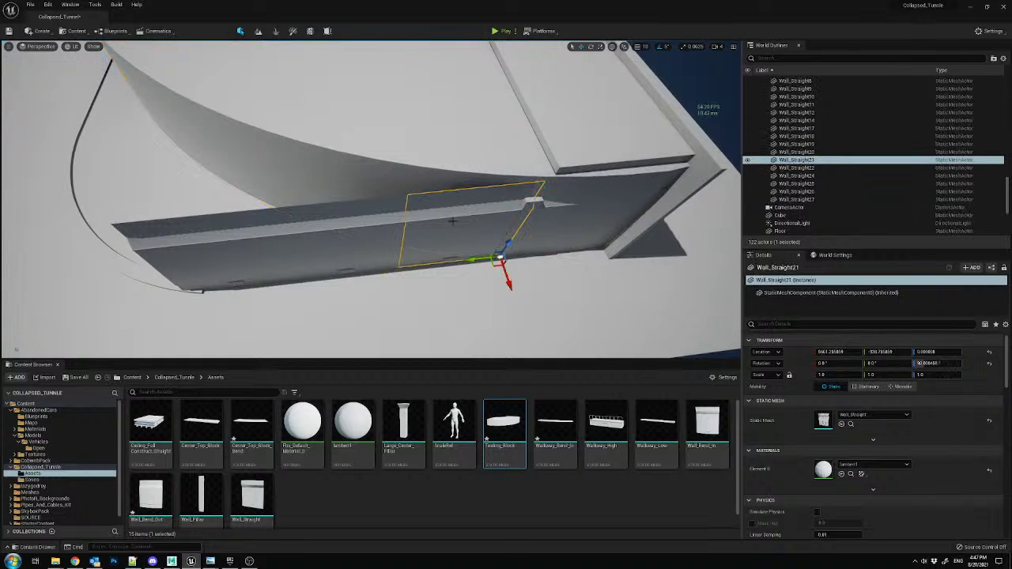
key(Delete)
click(348, 235)
key(Delete)
click(238, 246)
key(Delete)
right_drag(238, 246, 312, 233)
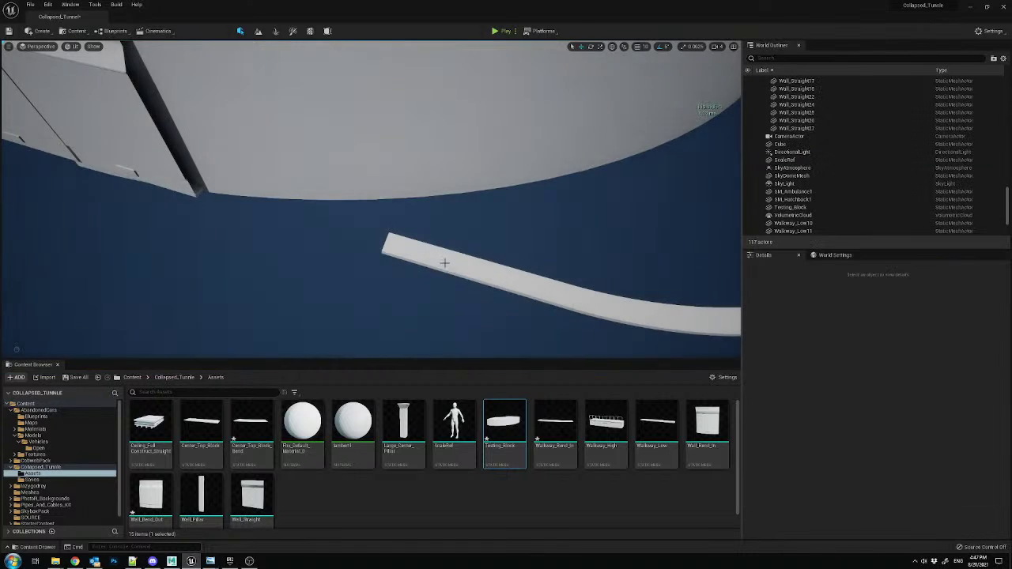
- Undo the latest deletions and delete the straight Walkway_Low section attached to the end of the curved walkway
right_click(444, 245)
key(Escape)
key(ctrl+z)
key(ctrl+z)
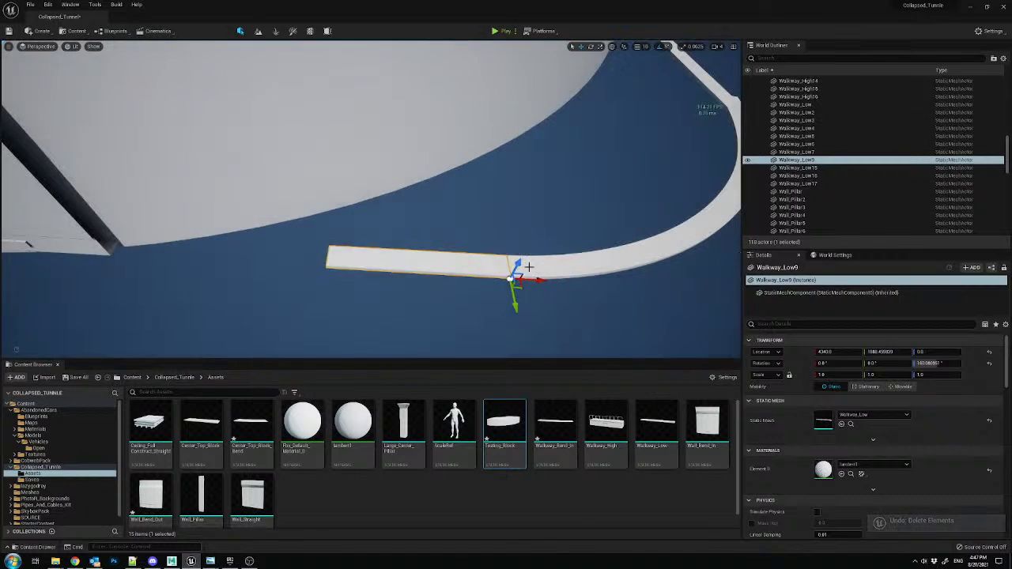
key(Delete)
- Delete the curved Walkway_Bend_In piece and the remaining walkway sections along the outer curve beneath the block
right_drag(549, 264, 576, 267)
click(338, 280)
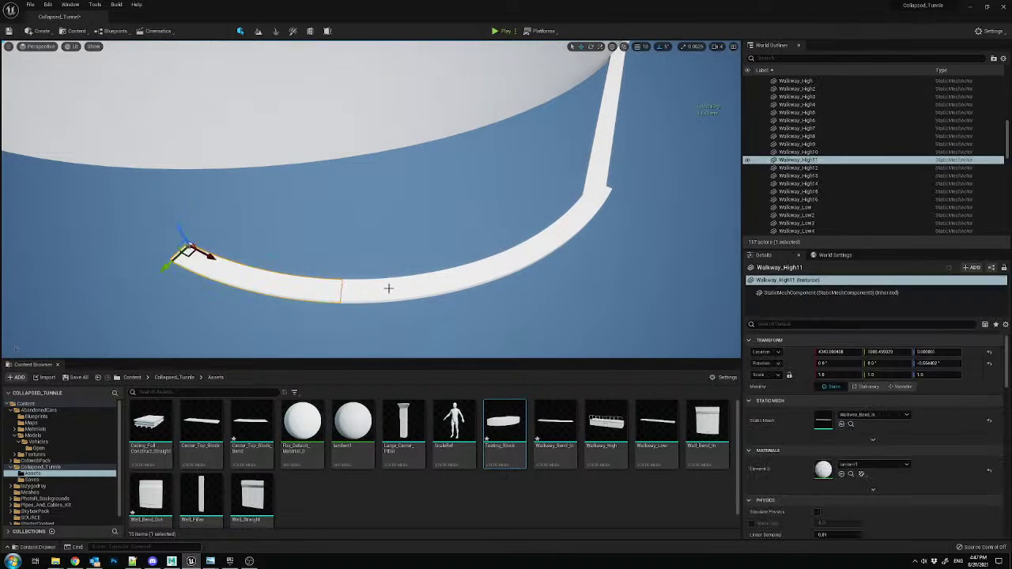
key(Delete)
click(573, 222)
key(Delete)
click(592, 186)
key(Delete)
right_drag(590, 171, 541, 176)
click(592, 170)
key(Delete)
click(600, 120)
key(Delete)
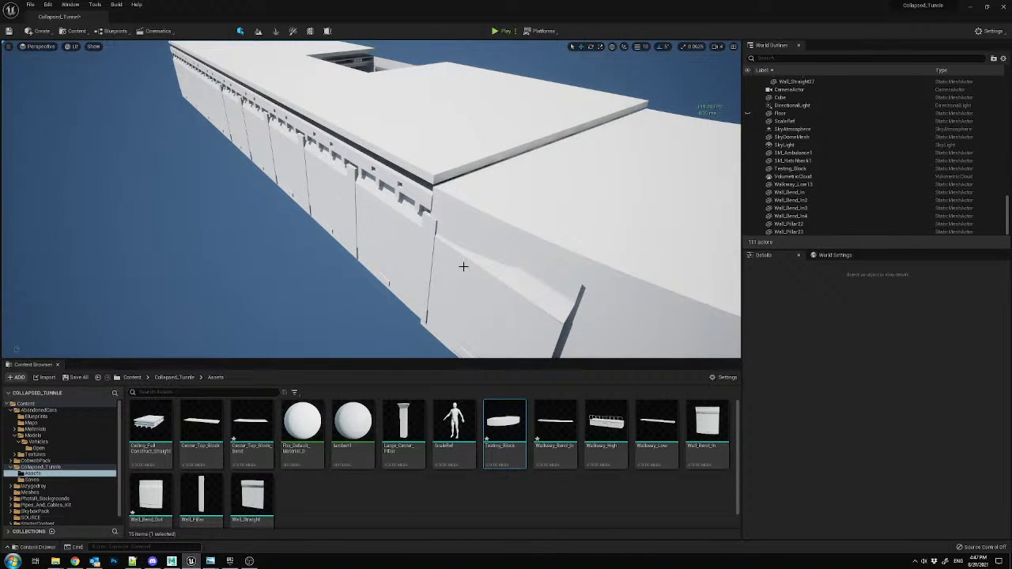
- Delete the leftover pieces protruding from the curved block where it meets the straight outer wall
right_drag(462, 267, 465, 264)
right_drag(533, 242, 403, 220)
click(460, 223)
right_drag(484, 211, 408, 209)
click(435, 219)
click(328, 241)
key(Escape)
click(388, 235)
key(Delete)
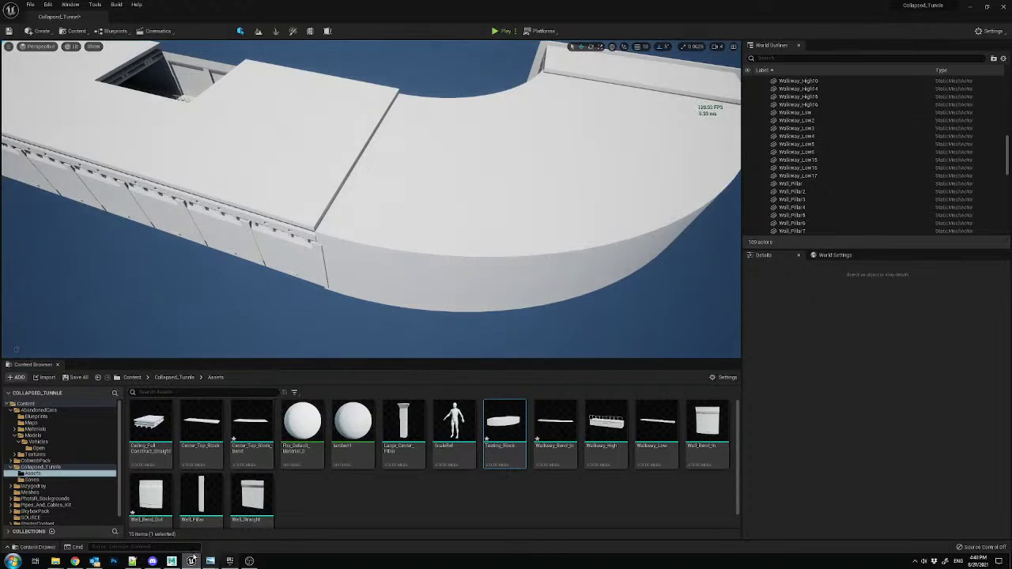
- Switch to Maya and examine how the inner curved wall lines up with the bent block
click(172, 561)
click(658, 367)
scroll(520, 302, up, 3)
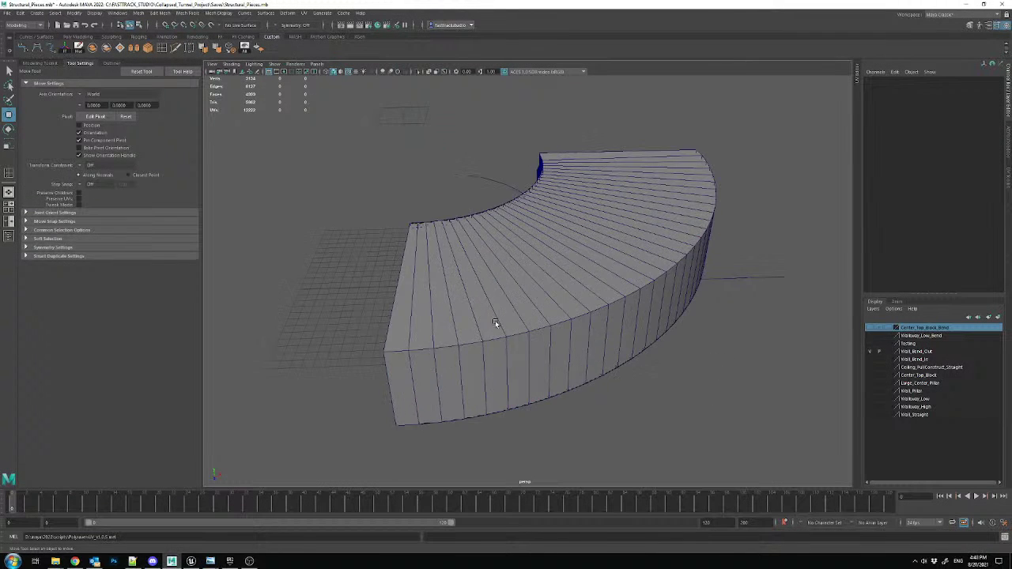
alt+drag(491, 319, 580, 326)
alt+right_drag(581, 326, 624, 306)
alt+middle_drag(625, 306, 510, 302)
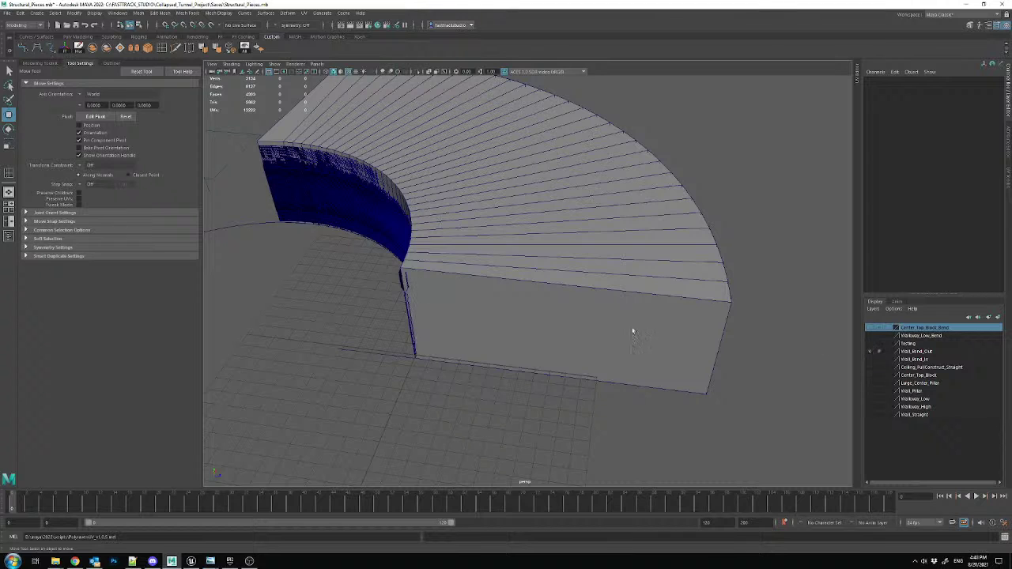
alt+drag(687, 334, 636, 316)
alt+right_drag(404, 291, 466, 274)
alt+middle_drag(466, 274, 590, 276)
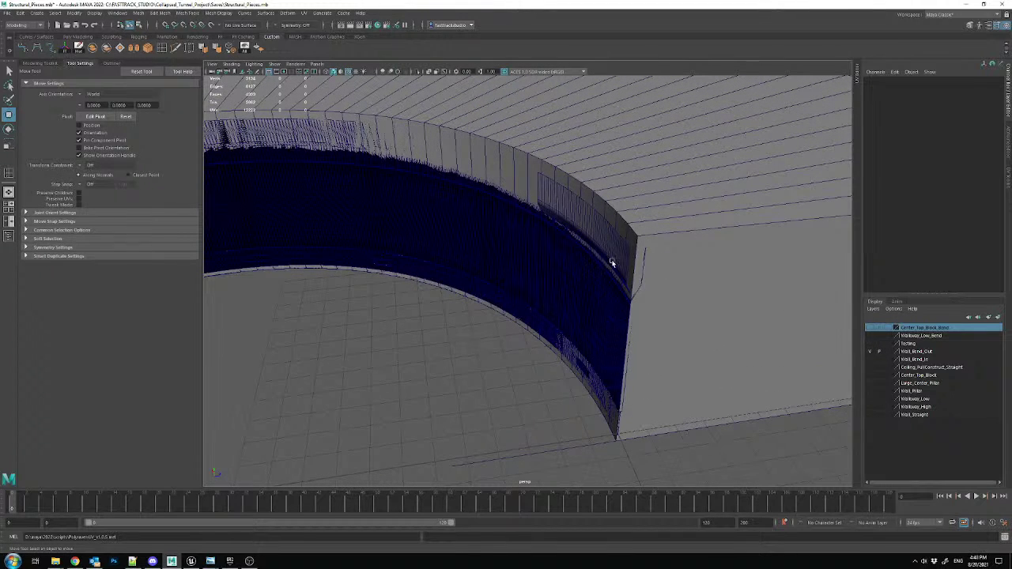
- Hide the Wall_Bend_Out layer and select the full curved wall along the block's inner side
click(612, 263)
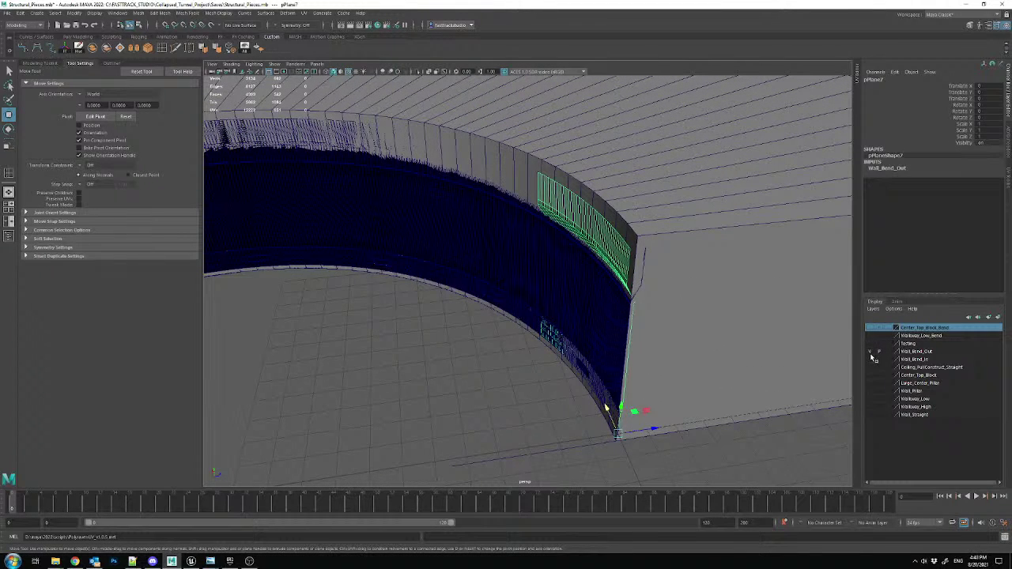
click(870, 353)
click(599, 273)
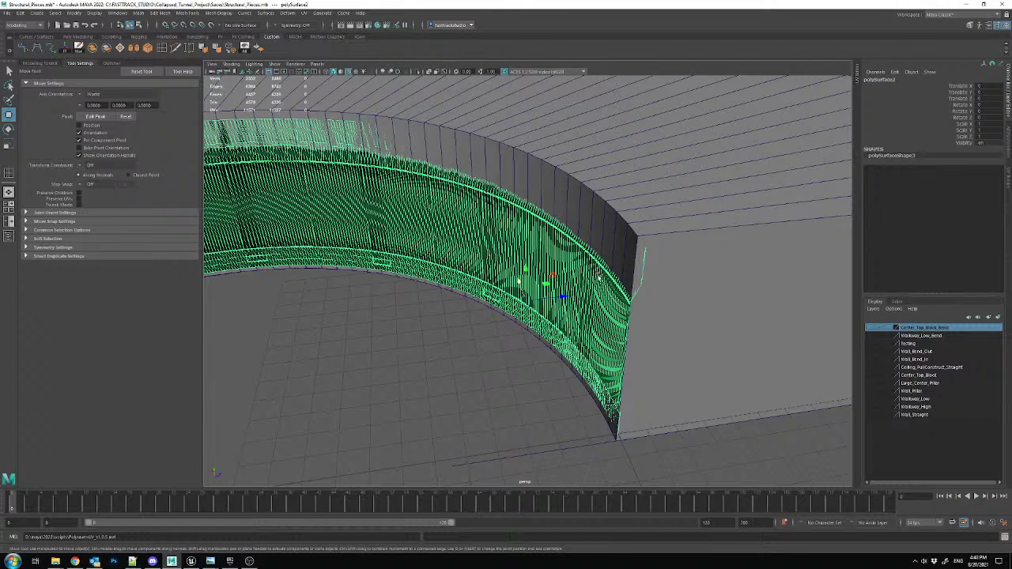
scroll(599, 274, down, 2)
alt+middle_drag(632, 322, 610, 322)
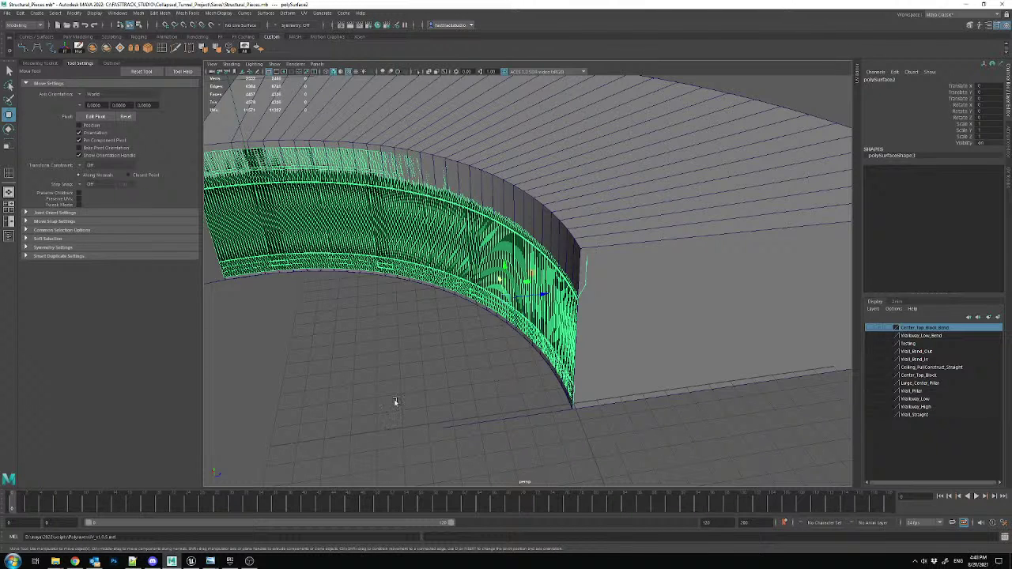
click(152, 562)
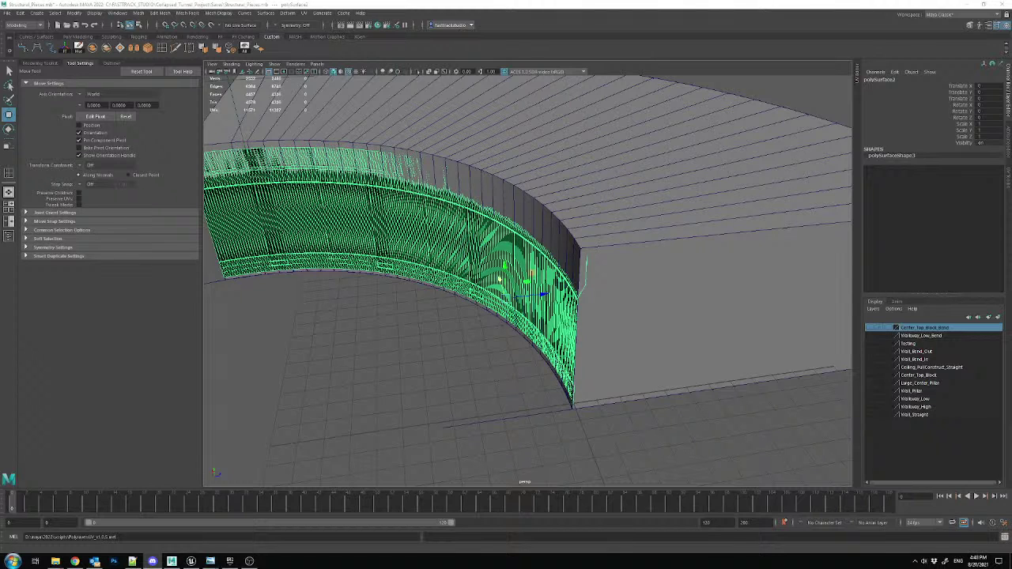
click(257, 244)
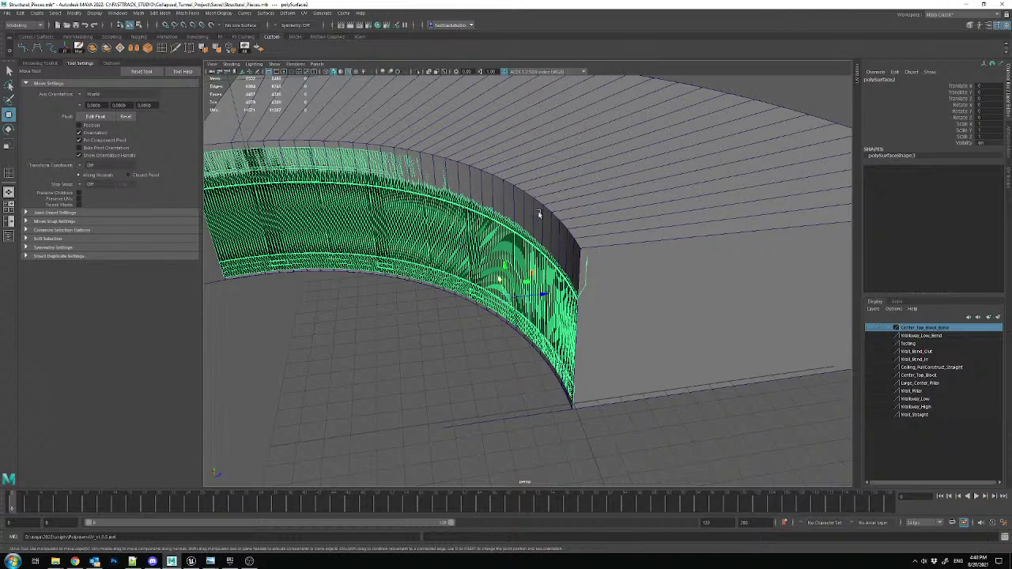
- Select the bent block and assign it to the Testing layer
alt+drag(447, 363, 477, 273)
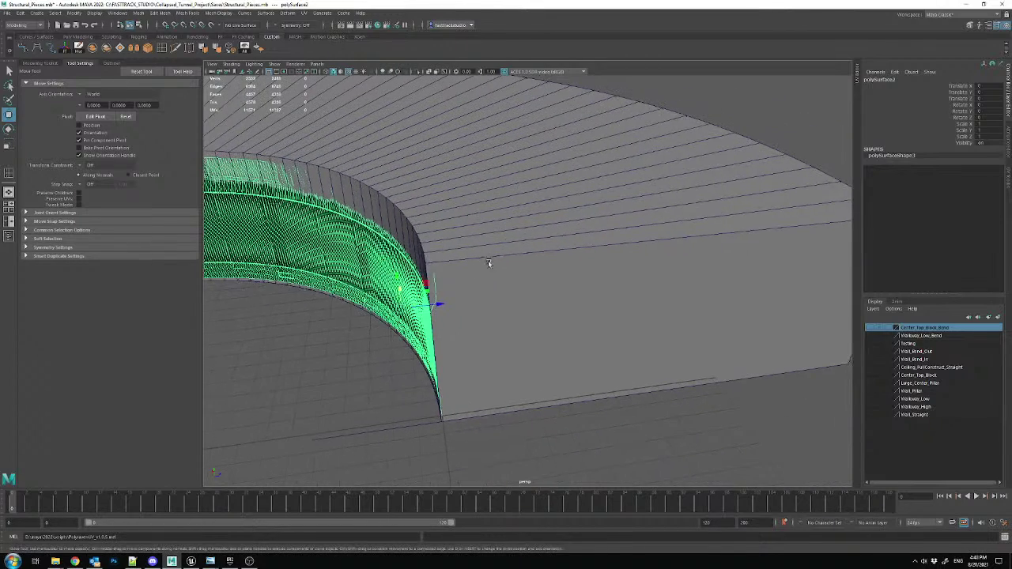
click(513, 243)
alt+drag(513, 244, 559, 279)
click(464, 262)
click(527, 263)
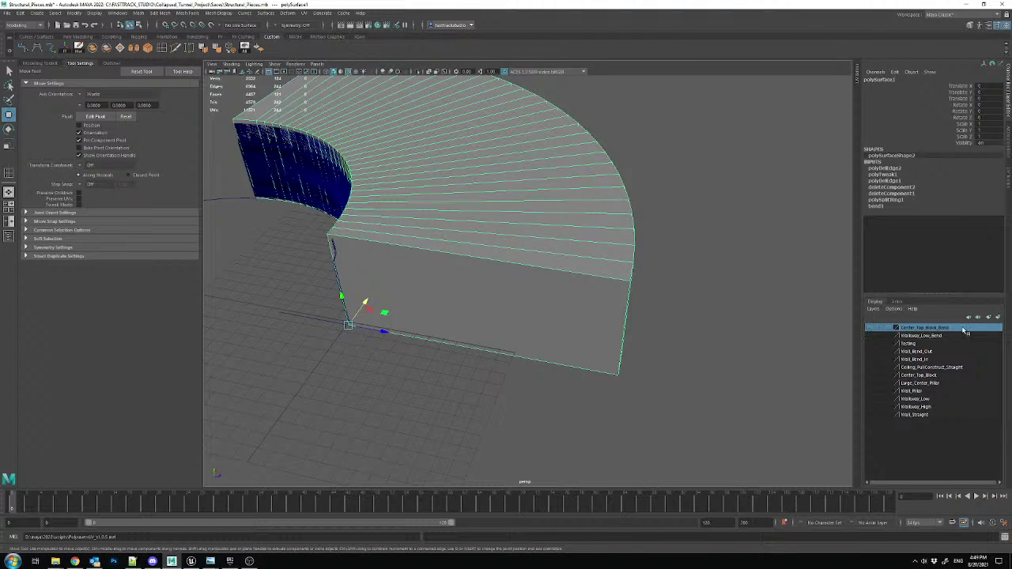
click(914, 348)
right_click(914, 348)
click(949, 364)
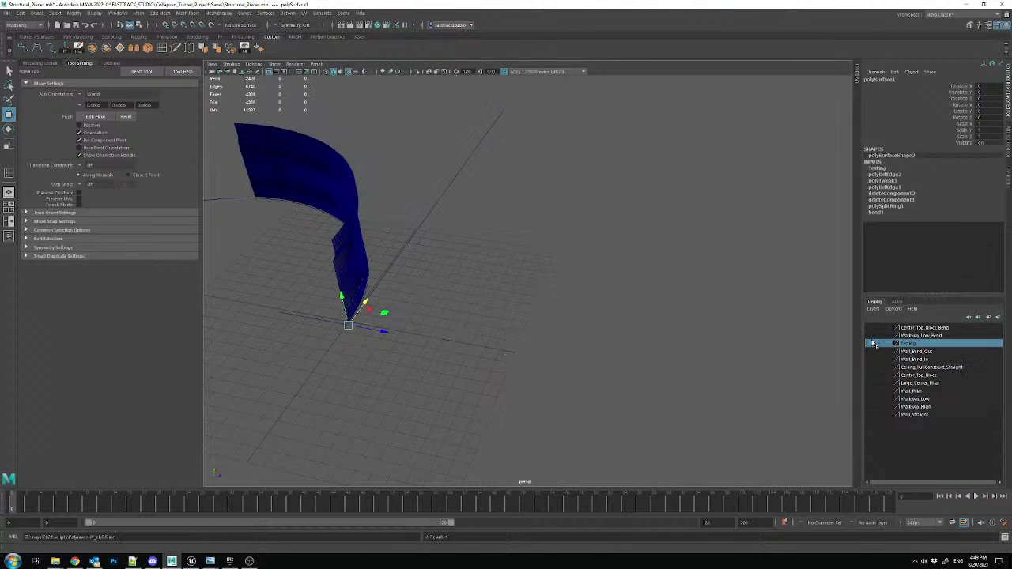
- Assign the full curved inner wall to the Testing layer and show that layer
click(360, 231)
alt+drag(482, 257, 411, 296)
alt+right_drag(412, 296, 399, 302)
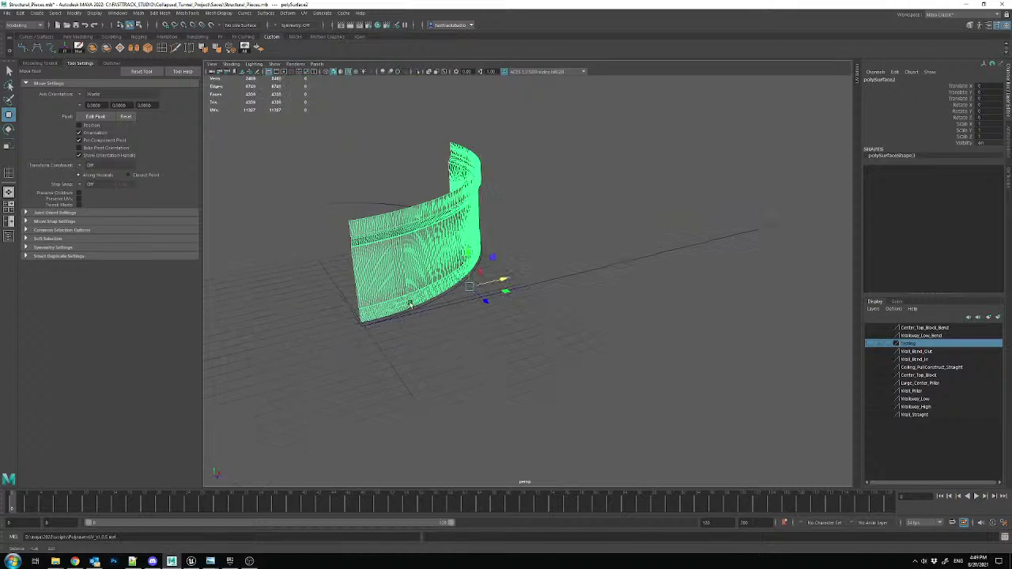
scroll(399, 302, up, 5)
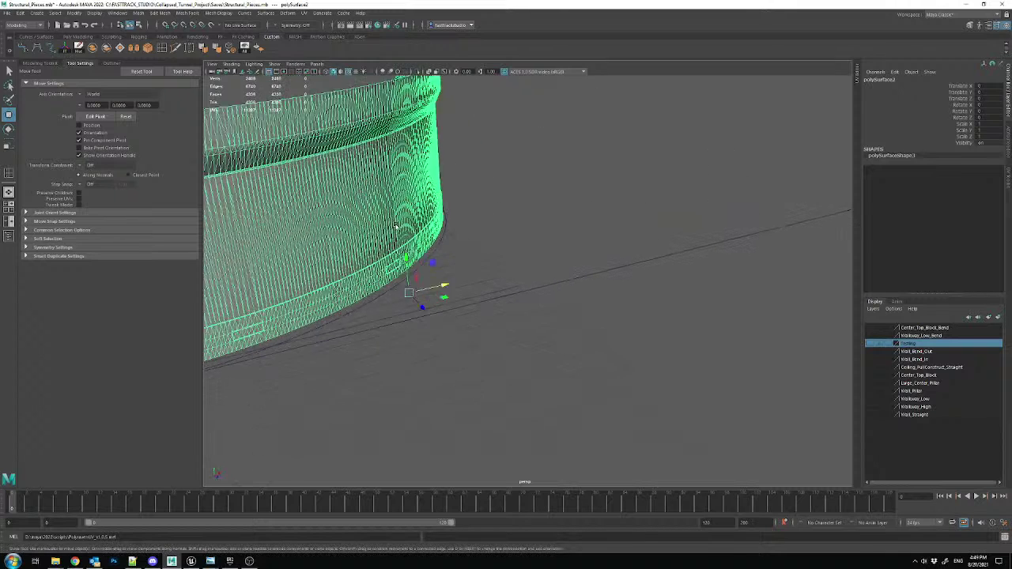
right_click(914, 346)
click(945, 362)
alt+drag(475, 294, 708, 331)
click(815, 342)
click(873, 345)
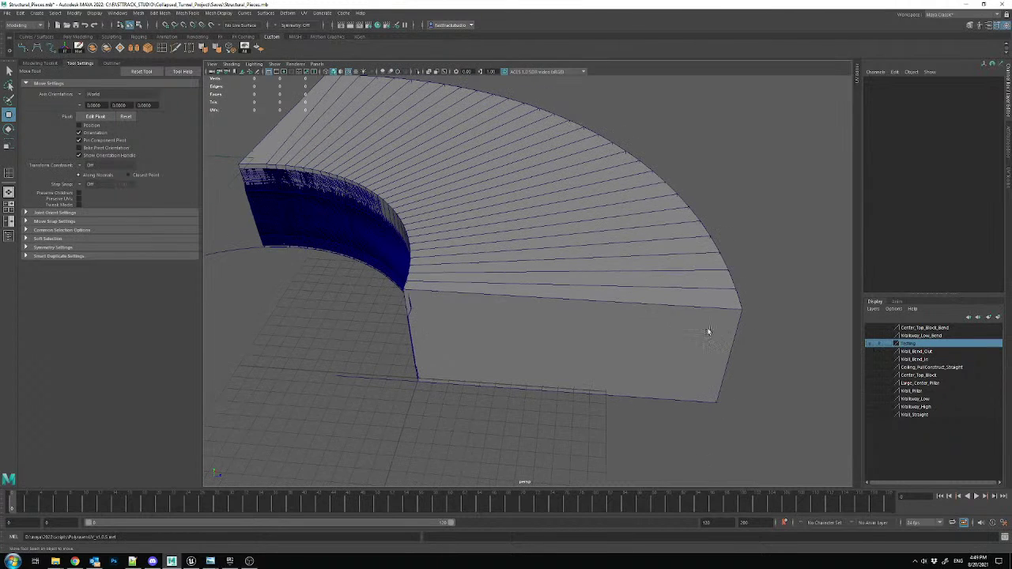
- Show the Wall_Bend_Out layer and duplicate its wall panel to the block's outer corner at Translate Z 16.687
click(870, 343)
click(870, 352)
click(405, 293)
alt+drag(534, 348, 448, 367)
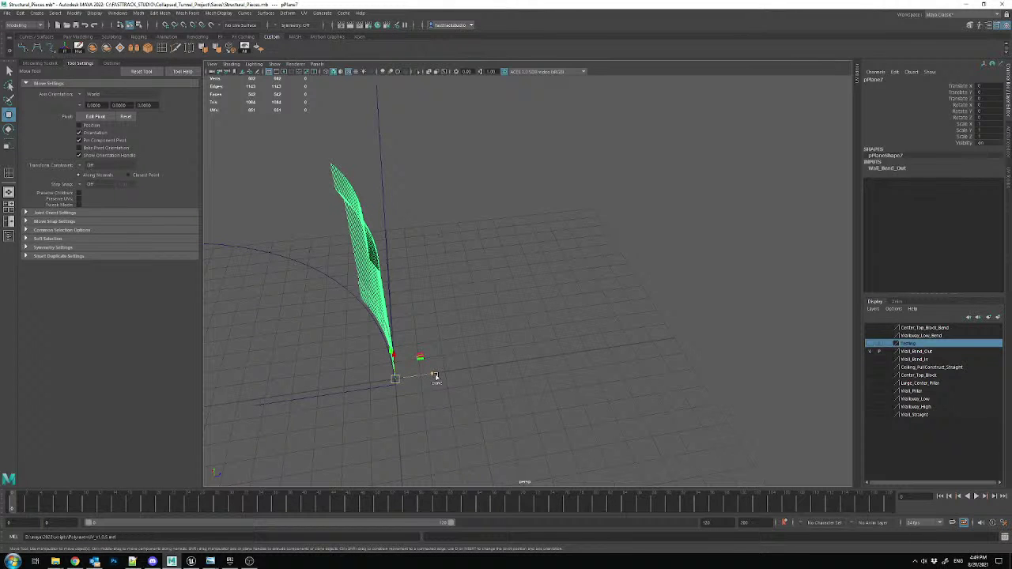
shift+drag(435, 378, 544, 368)
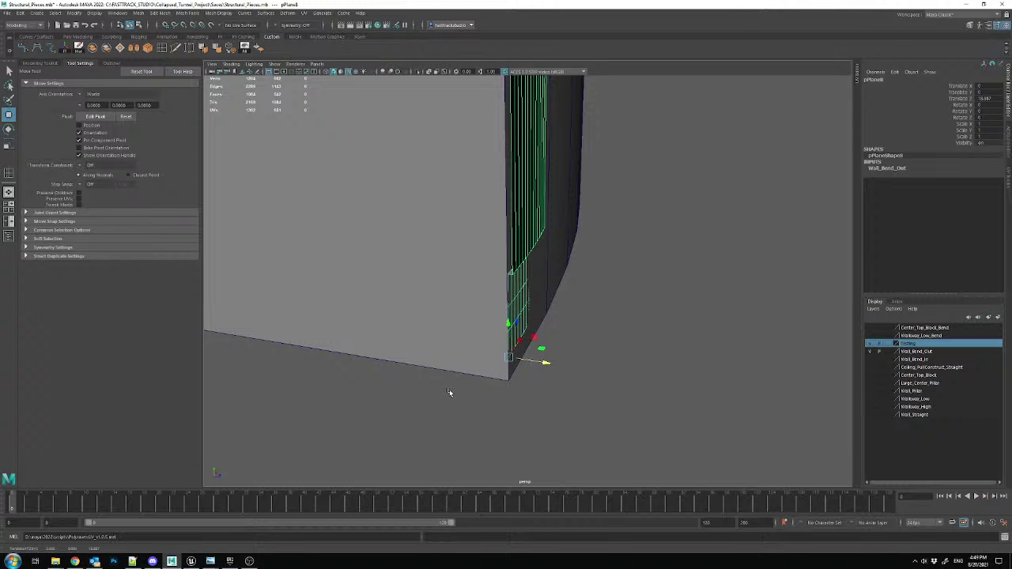
alt+drag(448, 392, 453, 338)
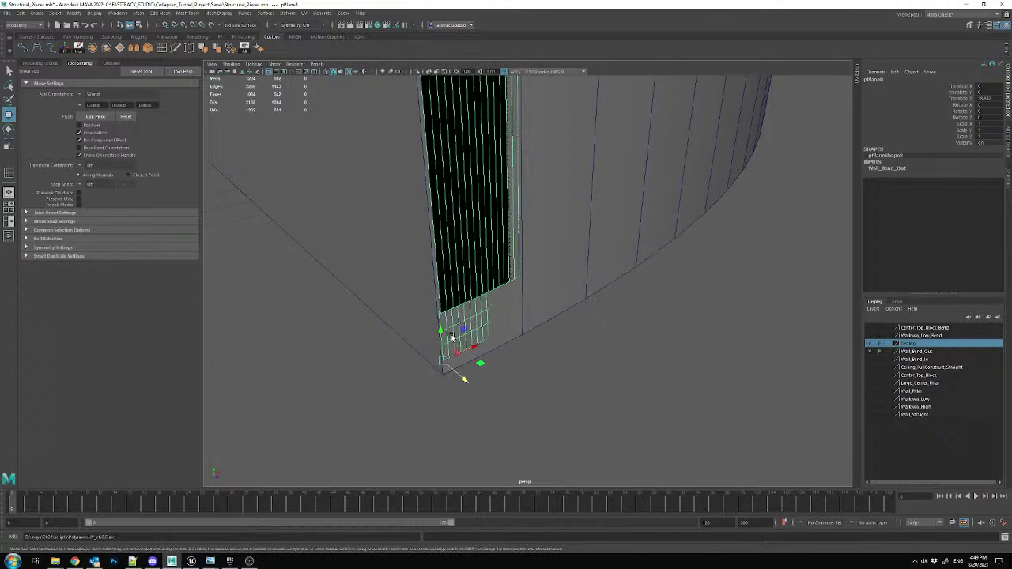
- Isolate the duplicated wall panel and add a nonlinear Bend deformer to it
click(419, 72)
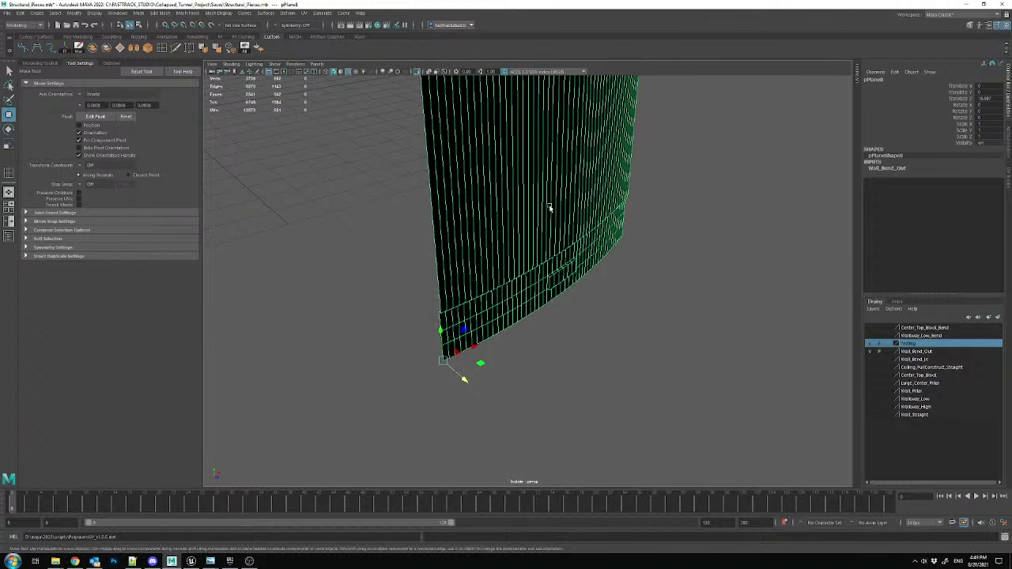
click(267, 13)
mouse_move(285, 15)
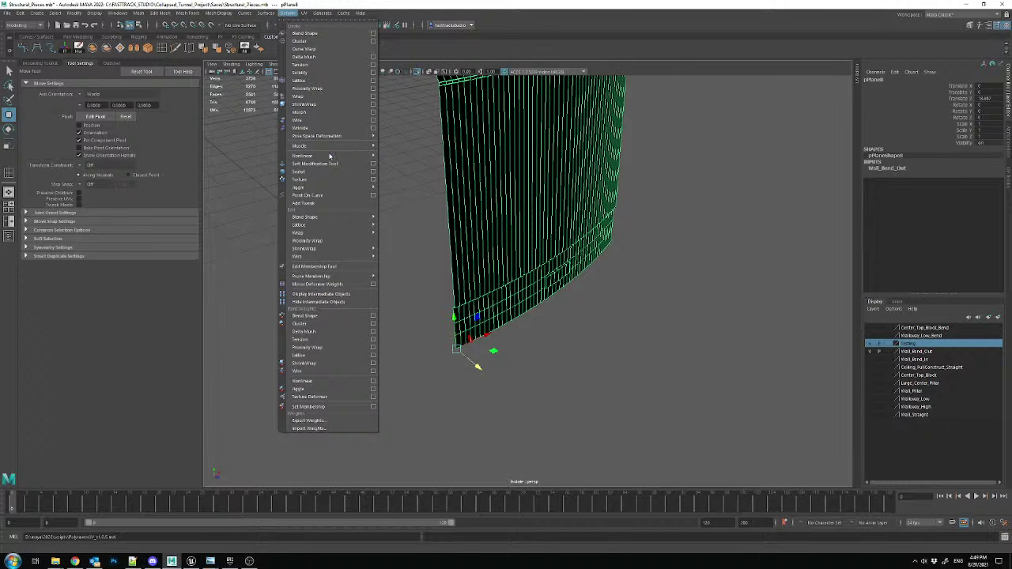
mouse_move(353, 157)
click(393, 155)
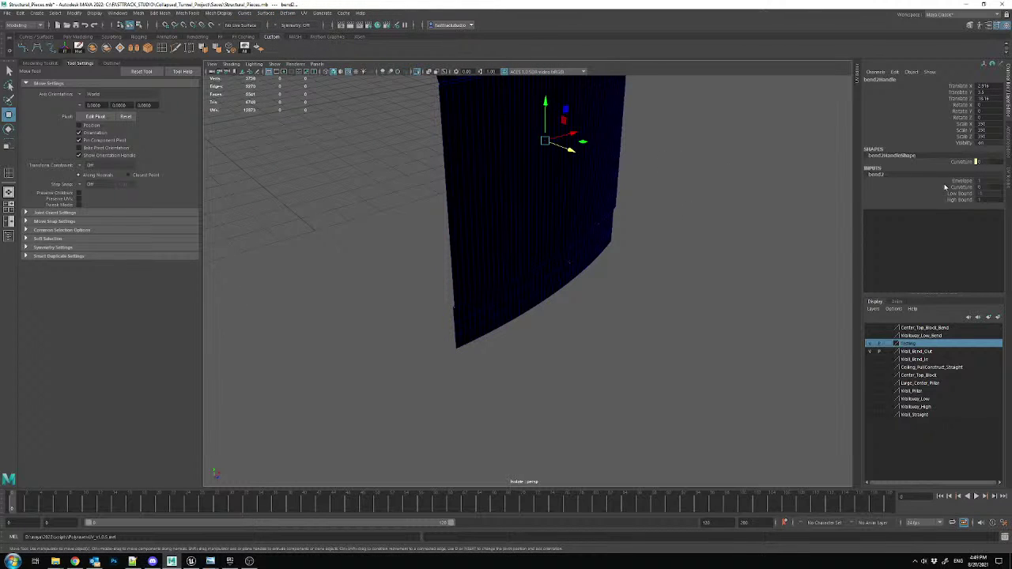
alt+middle_drag(616, 126, 586, 223)
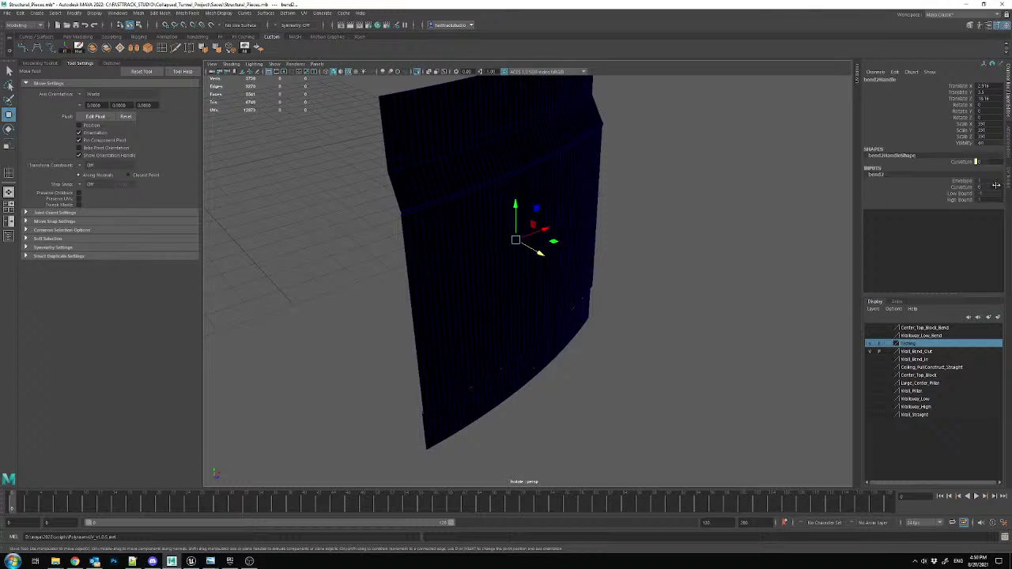
- Give the bend deformer a negative curvature, with a low bound of -2 and a high bound of 0
middle_drag(993, 190, 995, 190)
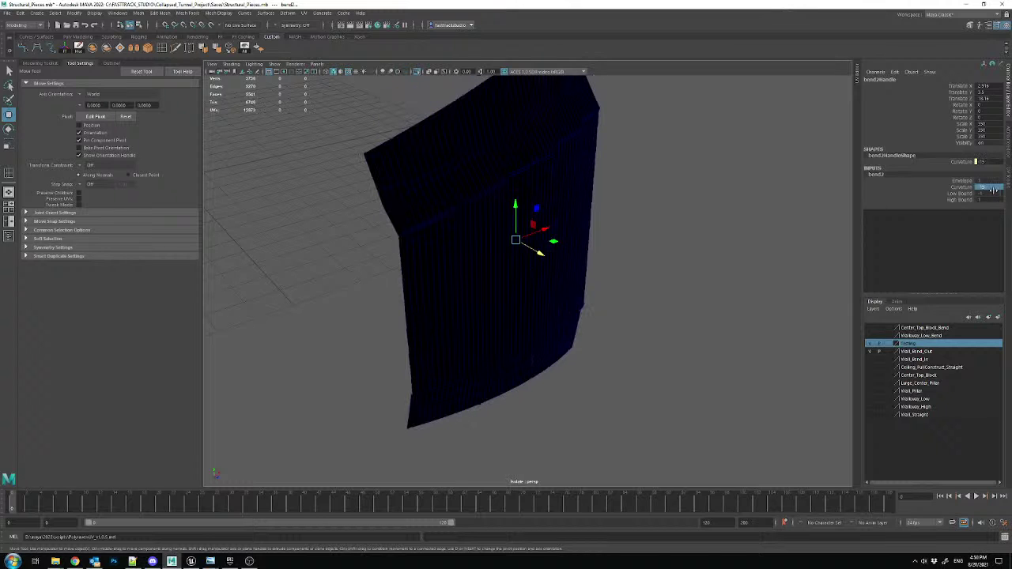
middle_drag(828, 214, 715, 212)
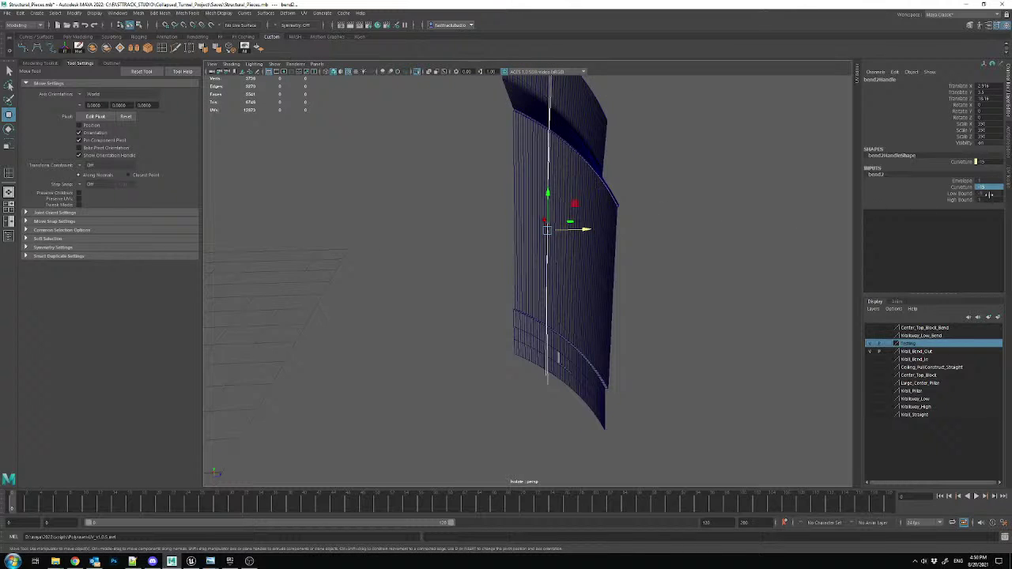
middle_drag(977, 199, 986, 193)
alt+drag(709, 213, 656, 270)
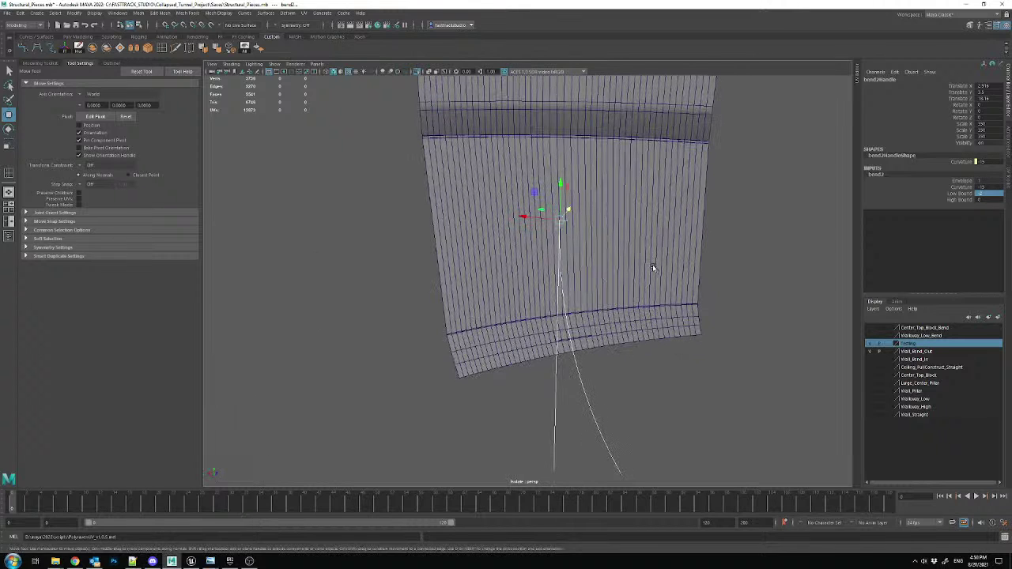
- Rotate the bend handle to run along the wall panel's length and snap it to the panel's bottom end corner
key(e)
drag(575, 191, 624, 306)
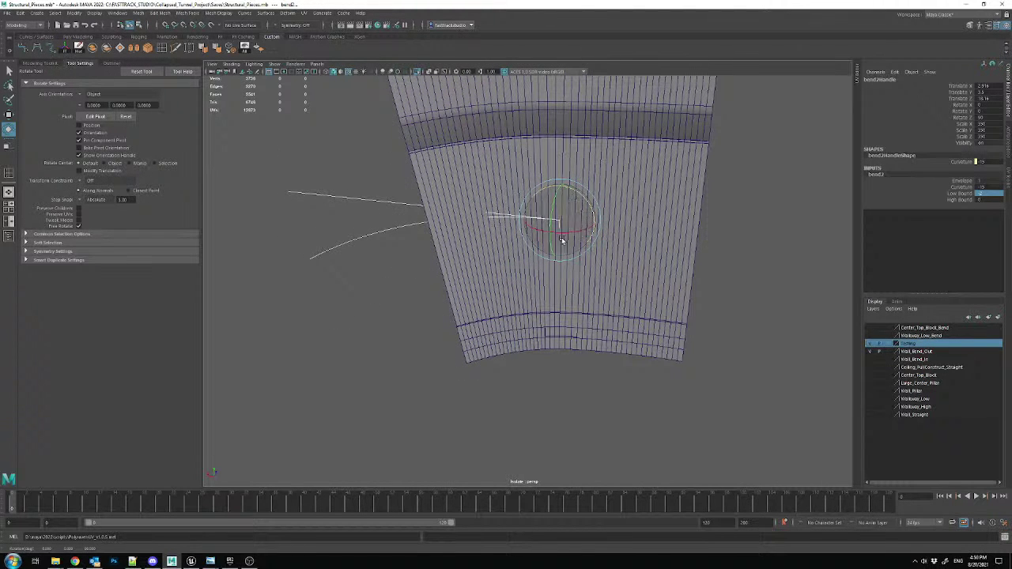
drag(554, 211, 492, 205)
key(w)
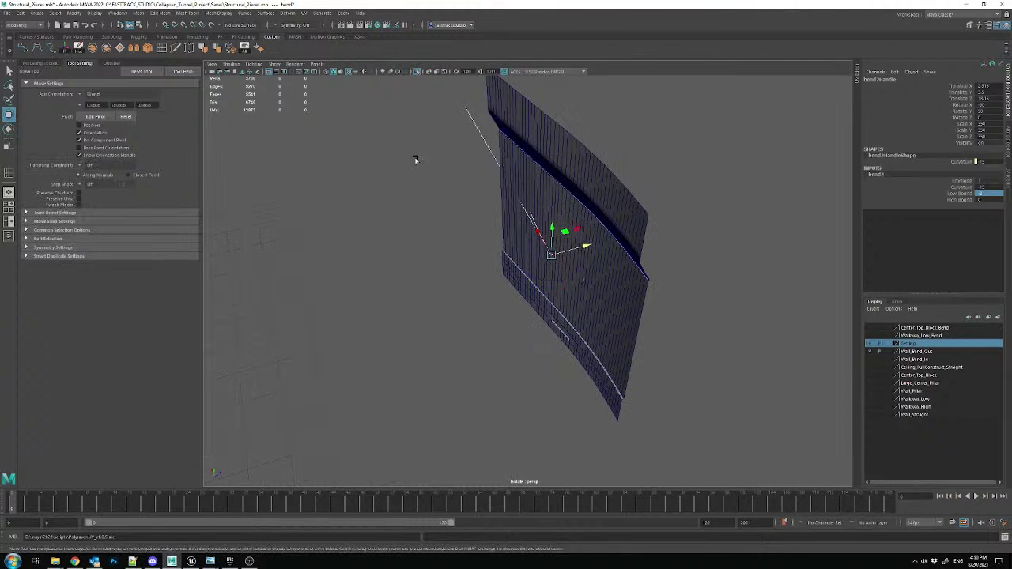
alt+drag(599, 409, 622, 402)
drag(553, 249, 626, 419)
alt+drag(643, 329, 563, 337)
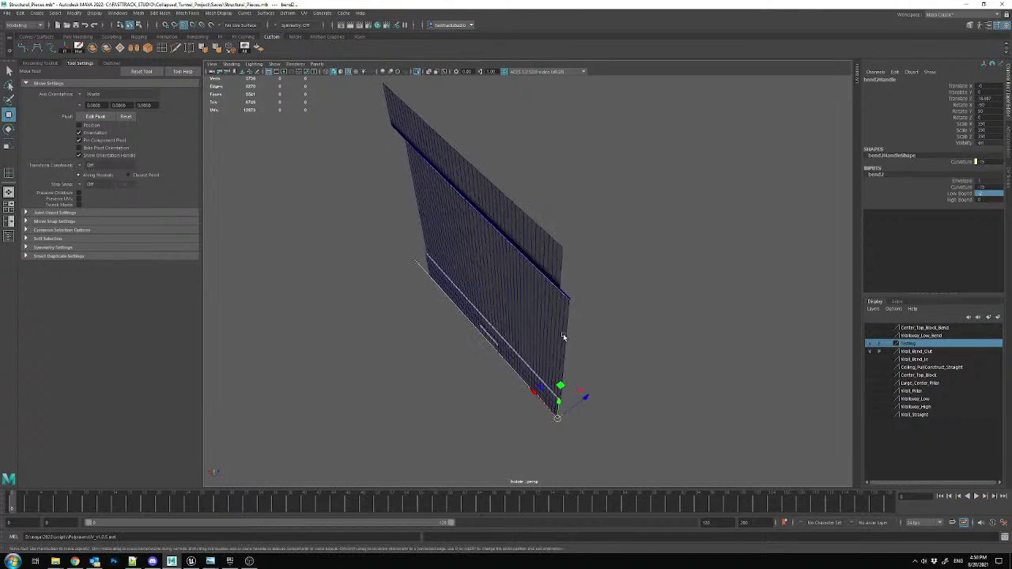
- Turn off isolation and adjust the bend curvature to match the wall panel to the block's outer curve
click(420, 71)
alt+drag(628, 239, 466, 237)
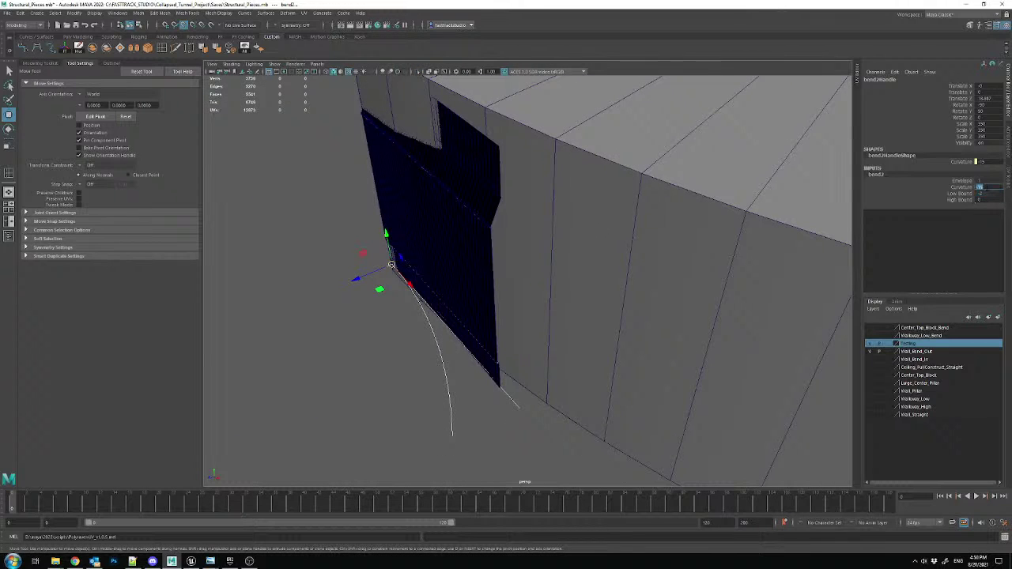
key(Return)
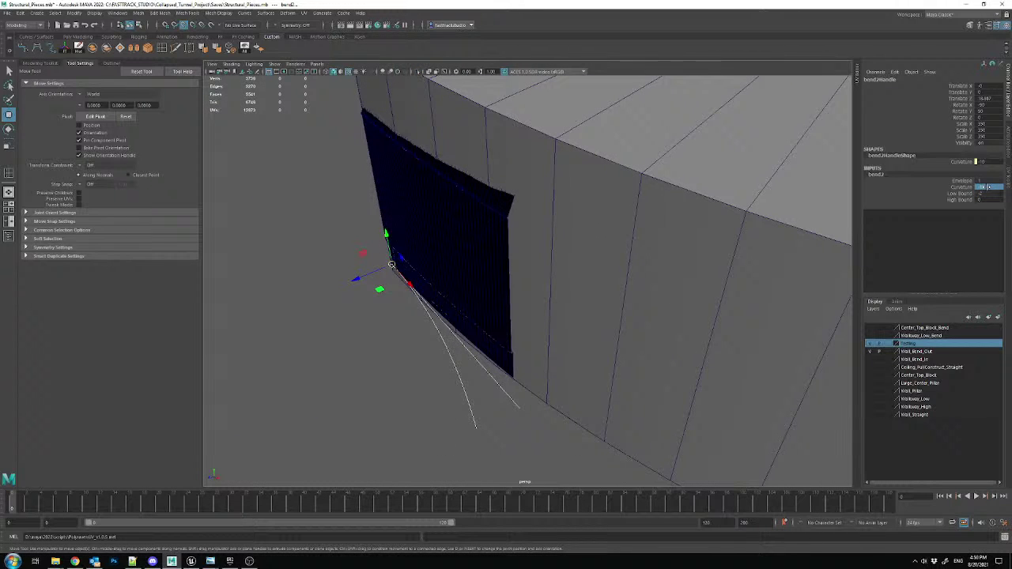
alt+drag(628, 305, 511, 350)
alt+drag(629, 233, 473, 265)
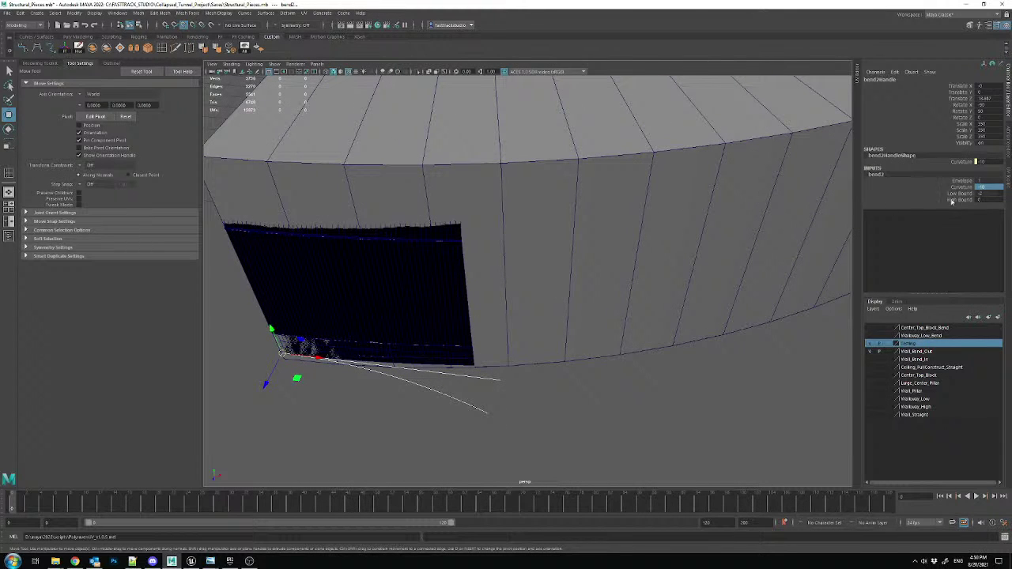
- Duplicate the bent wall panel, snap the copy to the original's far end, and rotate it to 10 degrees around Y
click(435, 290)
scroll(435, 291, down, 5)
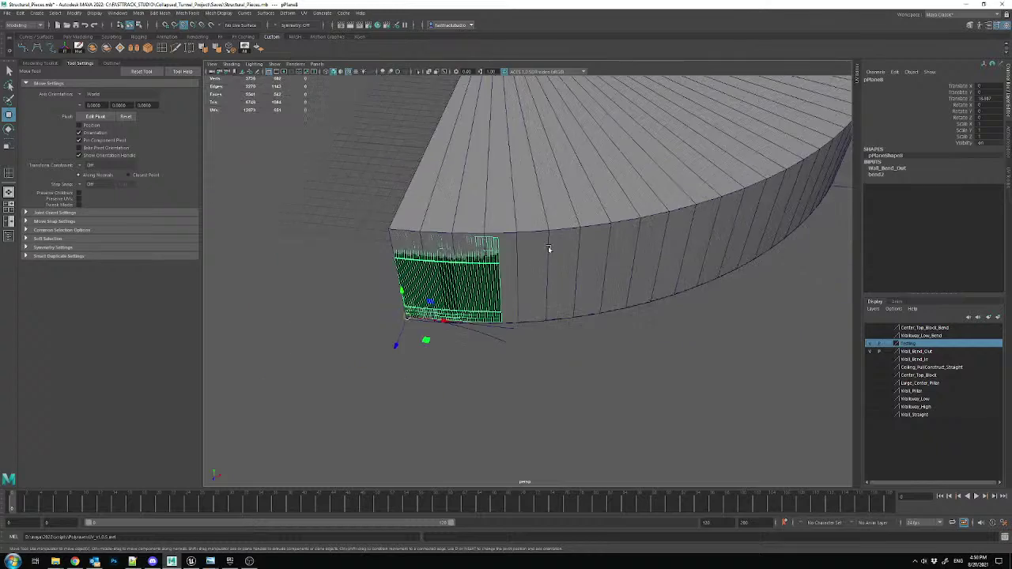
scroll(434, 291, up, 3)
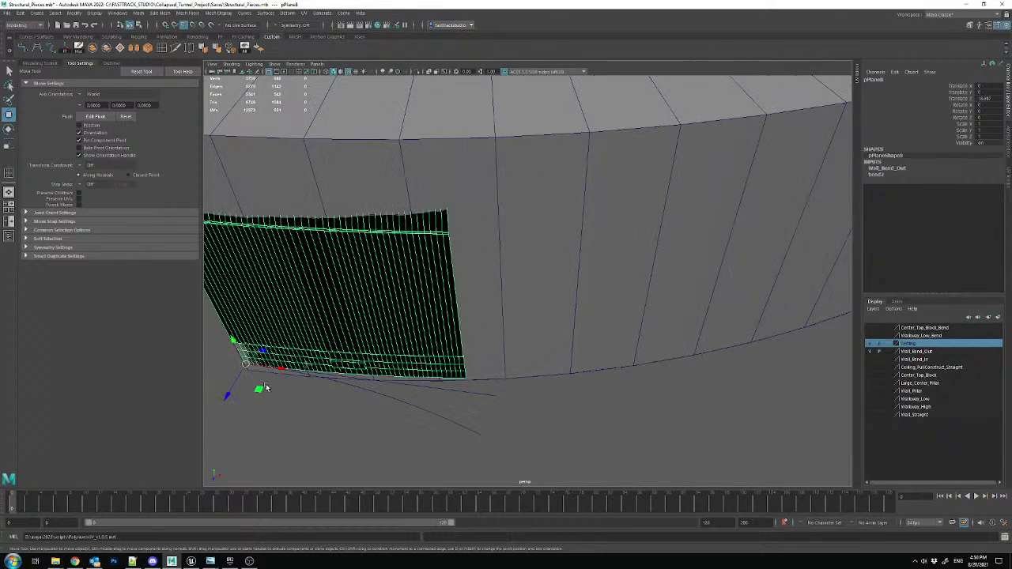
shift+drag(275, 369, 479, 359)
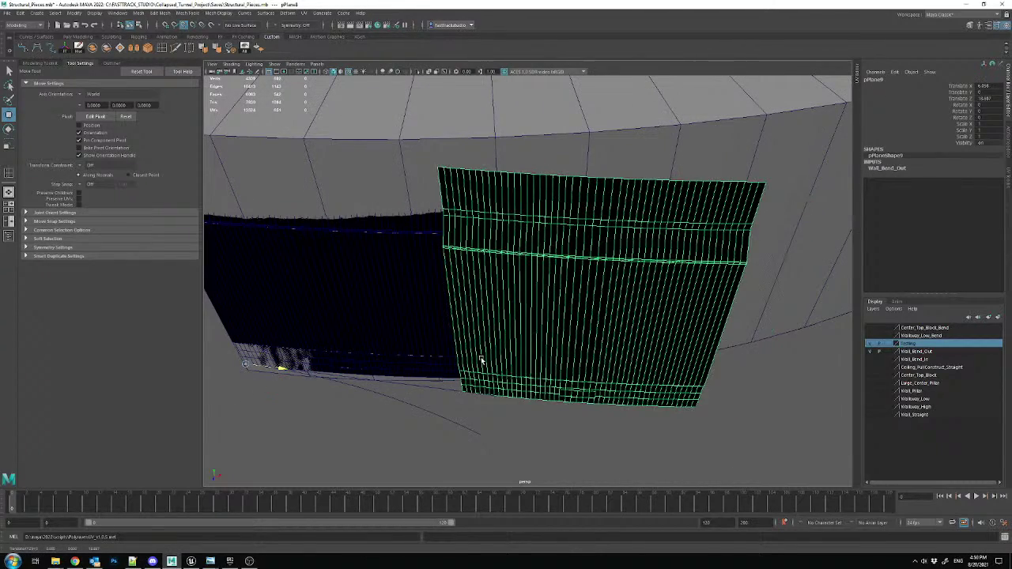
alt+middle_drag(474, 354, 522, 273)
scroll(522, 260, up, 4)
alt+drag(522, 260, 567, 257)
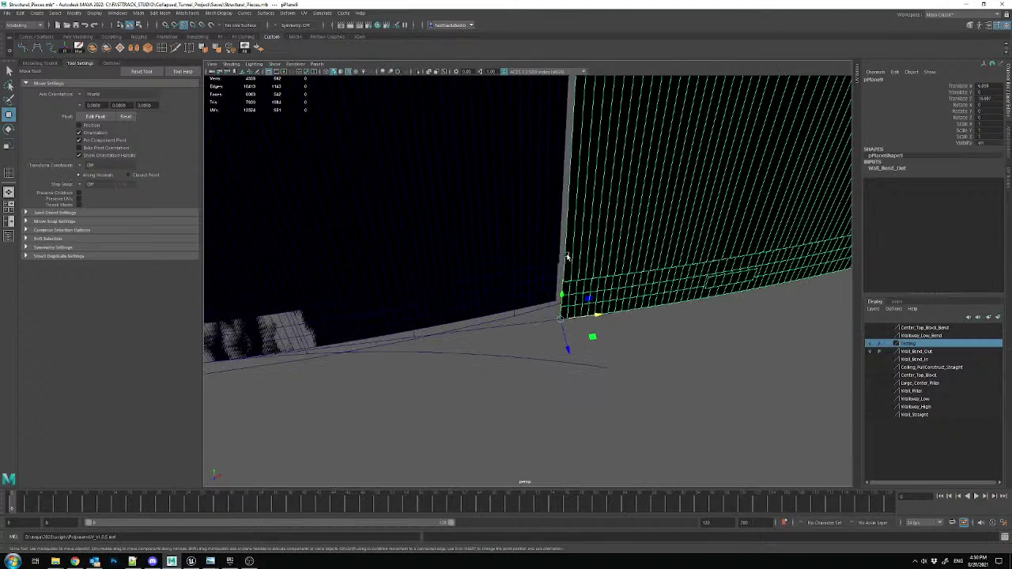
drag(562, 313, 489, 383)
scroll(558, 299, down, 4)
key(e)
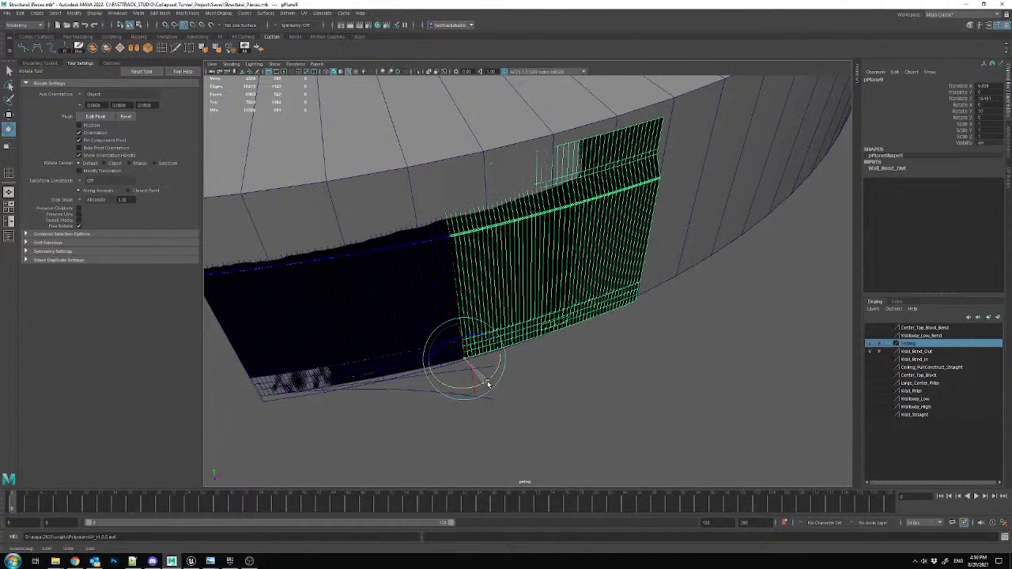
- Continue the chain with three more panel copies placed end to end, each turned a further 10 degrees around Y
alt+drag(538, 343, 481, 385)
key(w)
key(ctrl+d)
key(e)
key(j)
alt+drag(558, 309, 548, 380)
key(w)
key(e)
alt+drag(636, 309, 452, 328)
key(w)
key(e)
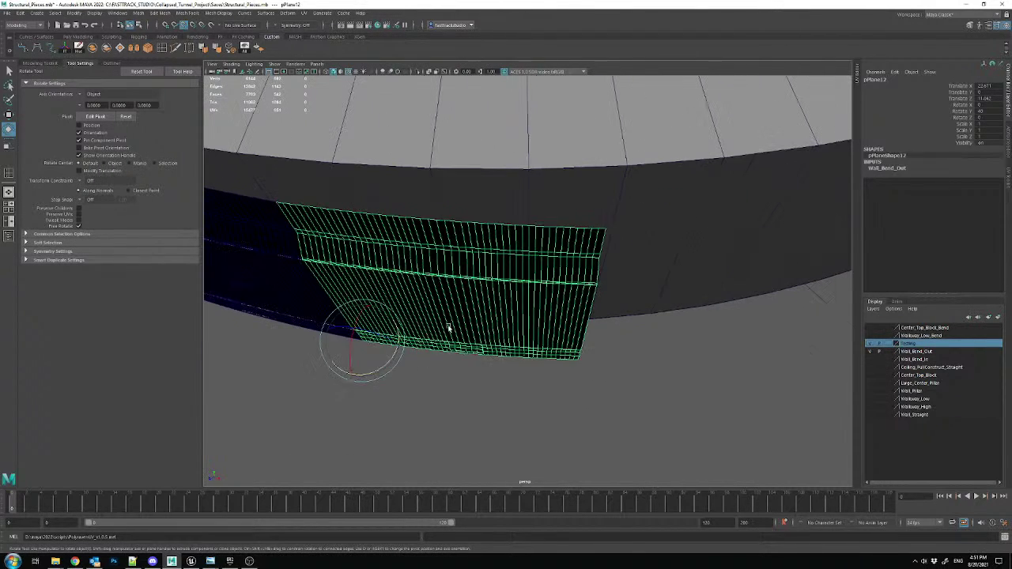
- Add a fifth panel copy at the end of the chain and rotate it to 50 degrees around Y
key(w)
drag(364, 342, 583, 359)
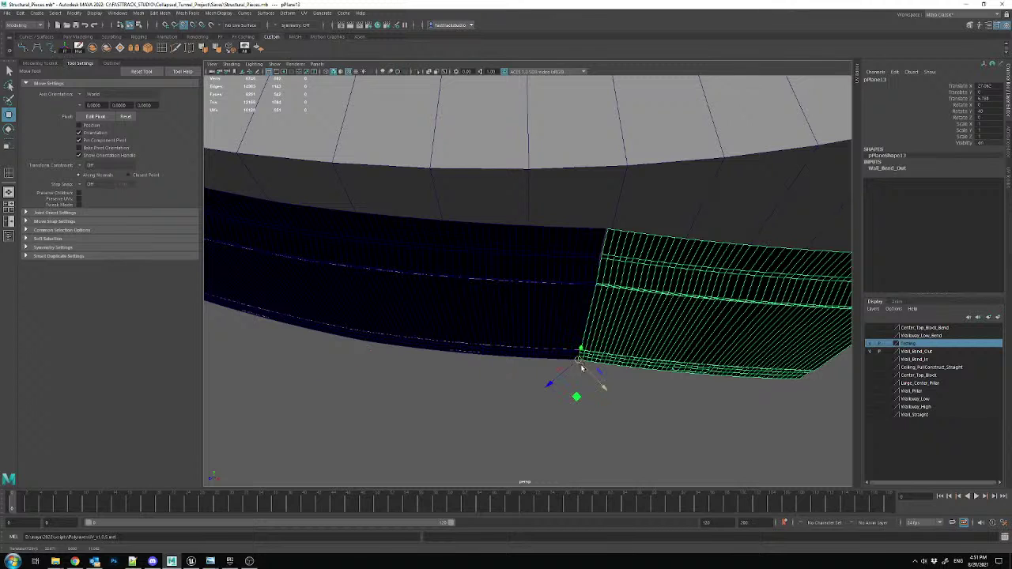
key(e)
drag(588, 395, 610, 371)
alt+middle_drag(610, 371, 613, 320)
scroll(585, 302, up, 3)
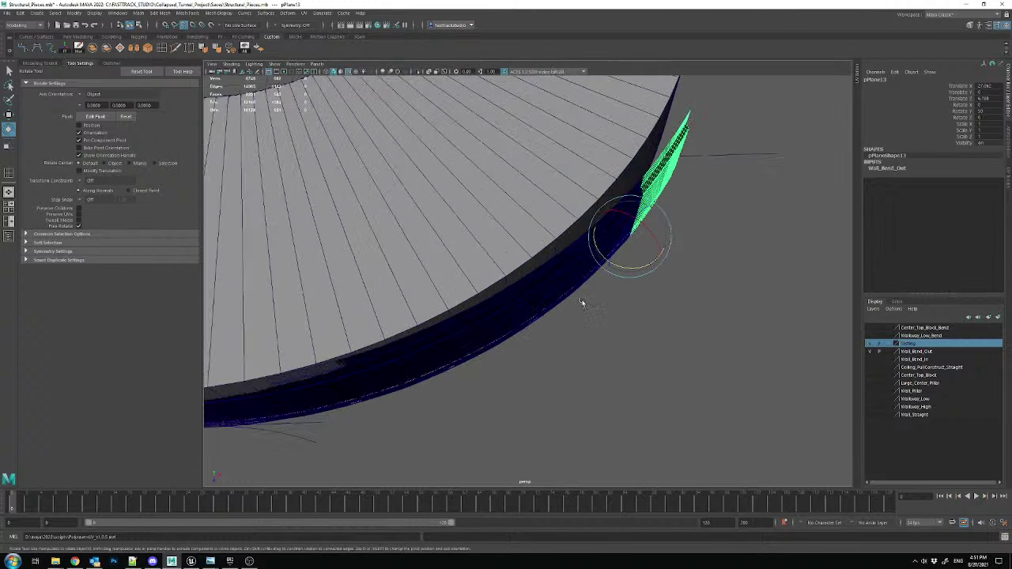
- Delete all the duplicated wall panels along the curve, keeping only the original bent panel
key(w)
click(591, 273)
click(614, 229)
key(Delete)
click(664, 188)
key(Delete)
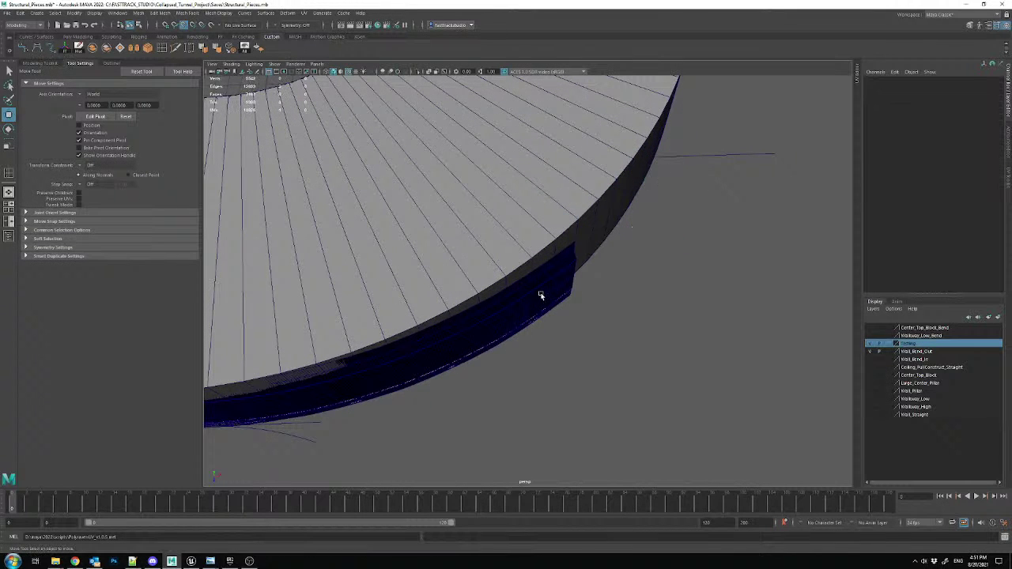
click(540, 295)
key(Delete)
click(454, 351)
key(Delete)
click(373, 378)
key(Delete)
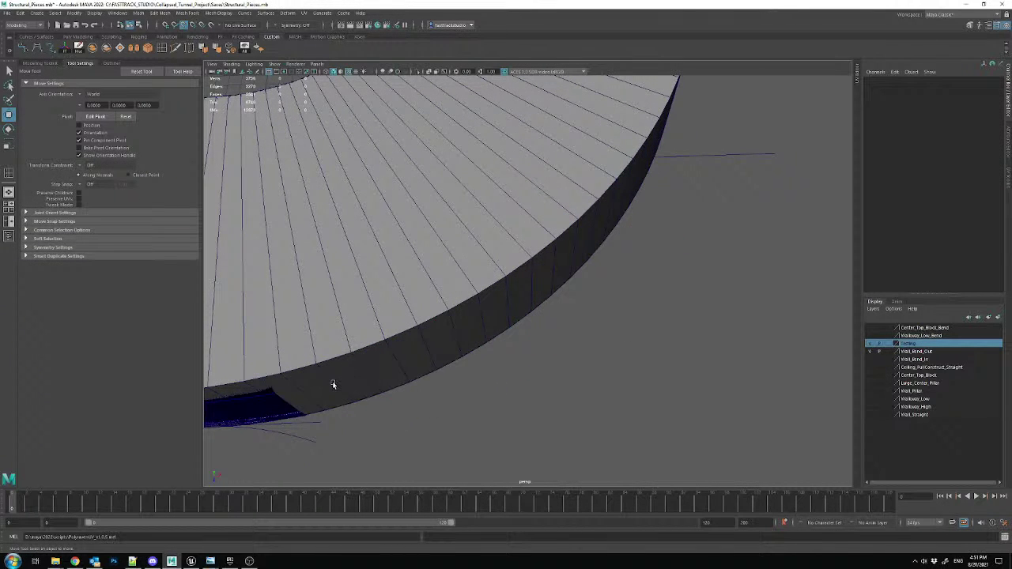
- Select the original wall panel and examine how its bend follows the edge of the large curved block
alt+middle_drag(333, 384, 515, 333)
scroll(457, 357, up, 3)
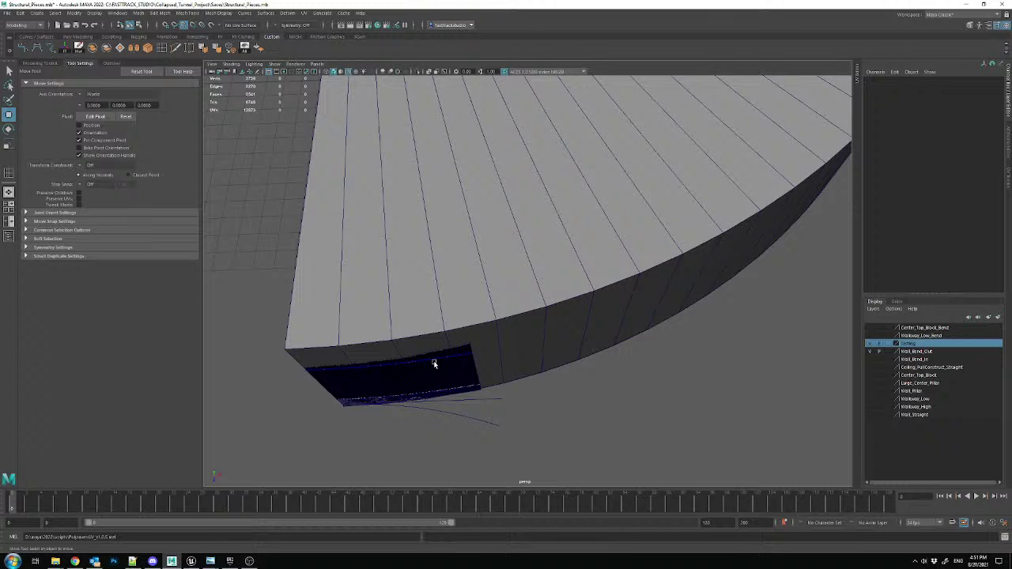
click(433, 364)
alt+drag(558, 343, 512, 324)
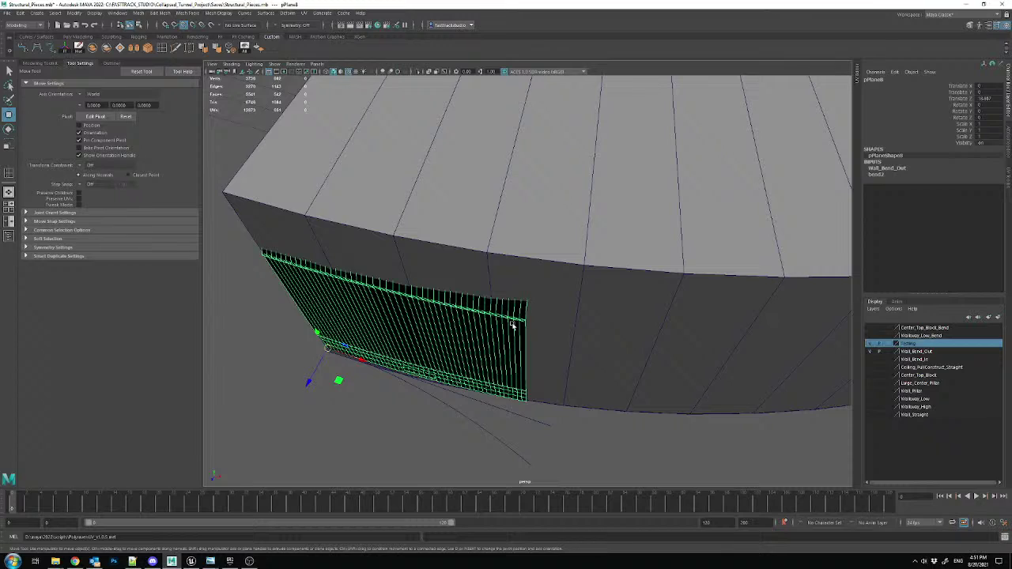
alt+drag(490, 331, 520, 330)
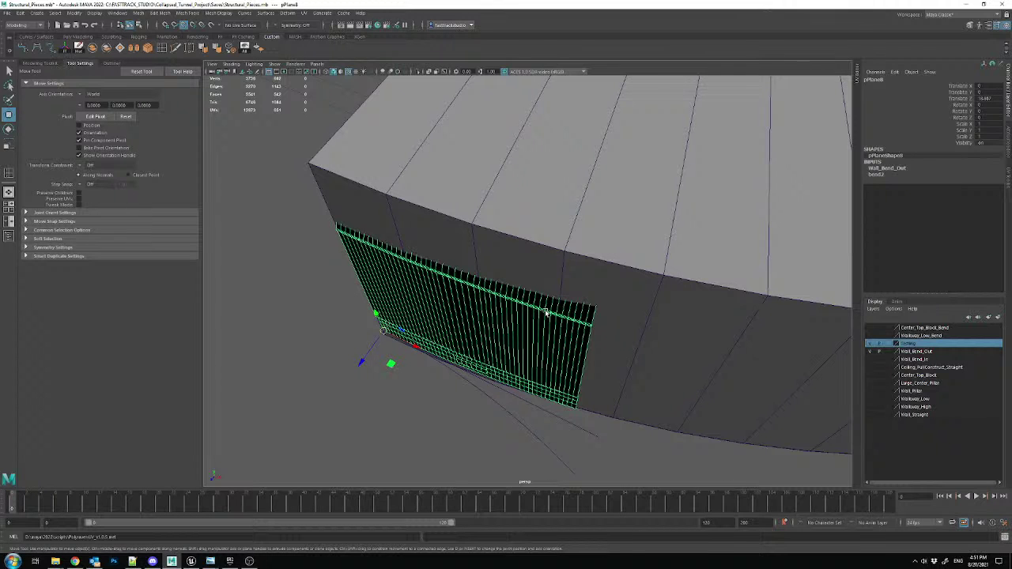
alt+drag(549, 307, 510, 307)
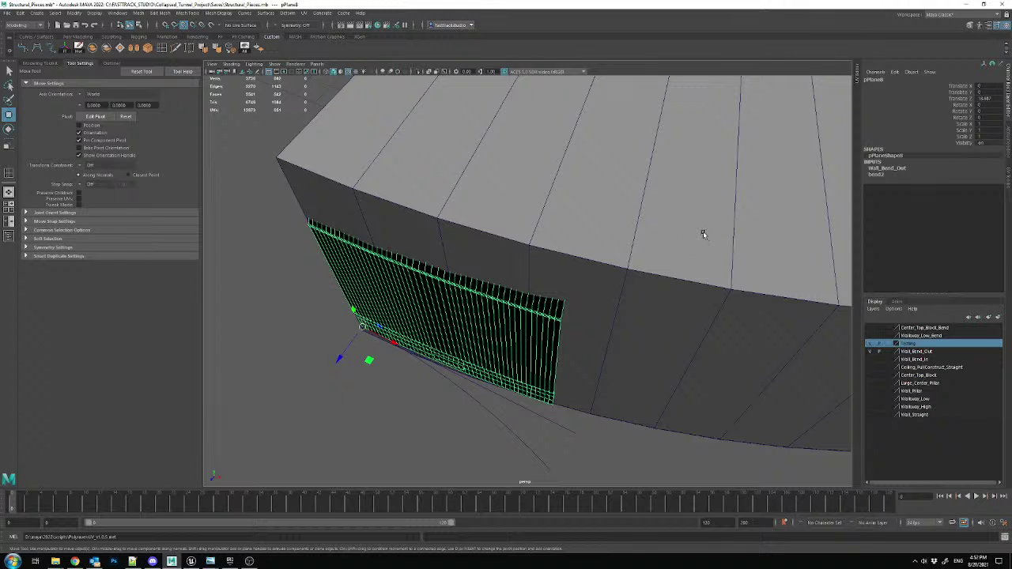
mouse_move(601, 317)
alt+mouse_down()
mouse_move(622, 307)
mouse_move(613, 324)
alt+mouse_up()
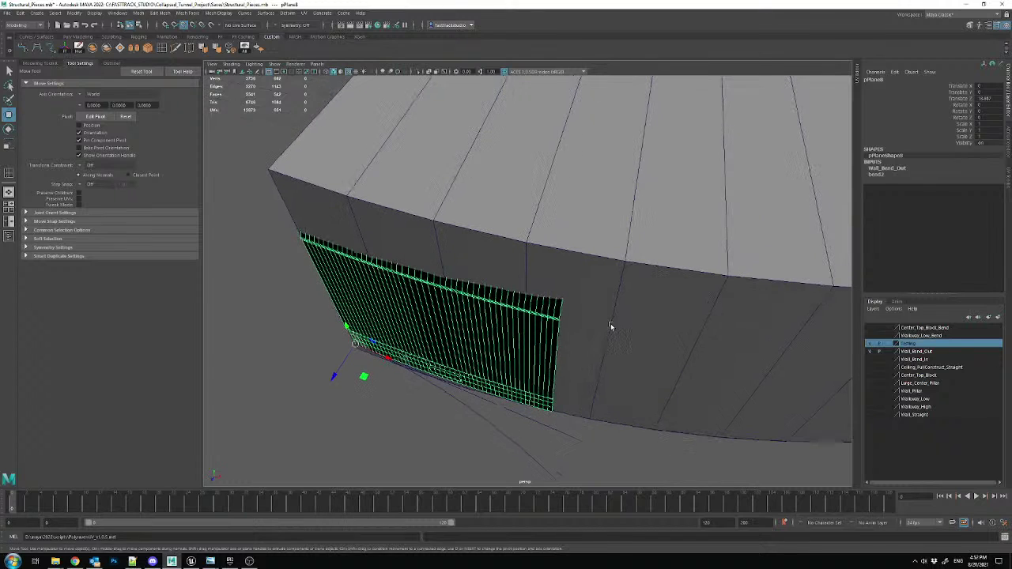
- Change the Curvature of the wall panel's bend2 deformer to -9 and finally to -8
click(893, 174)
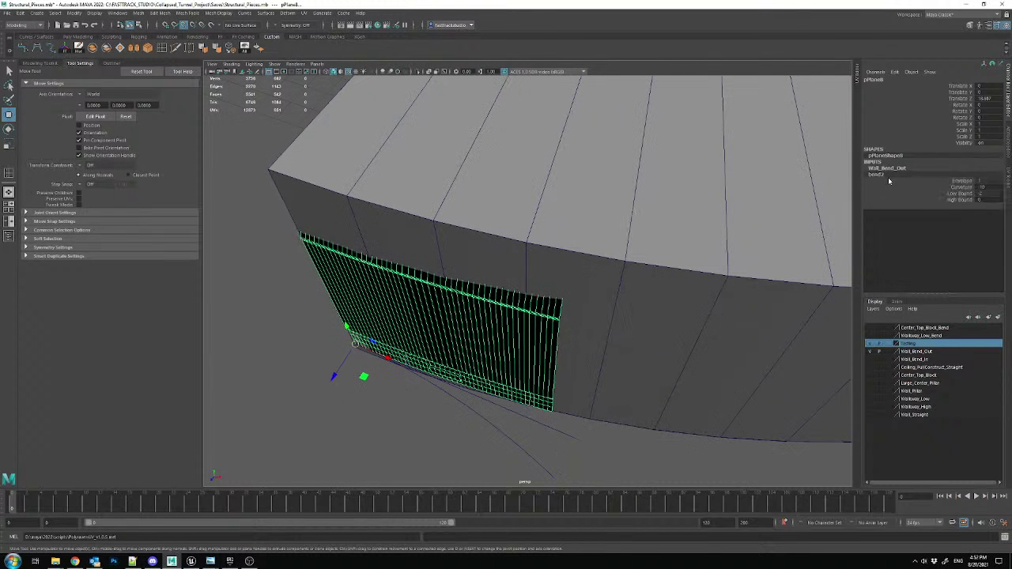
click(990, 187)
text(-9)
key(Return)
click(990, 188)
text(-8)
key(Return)
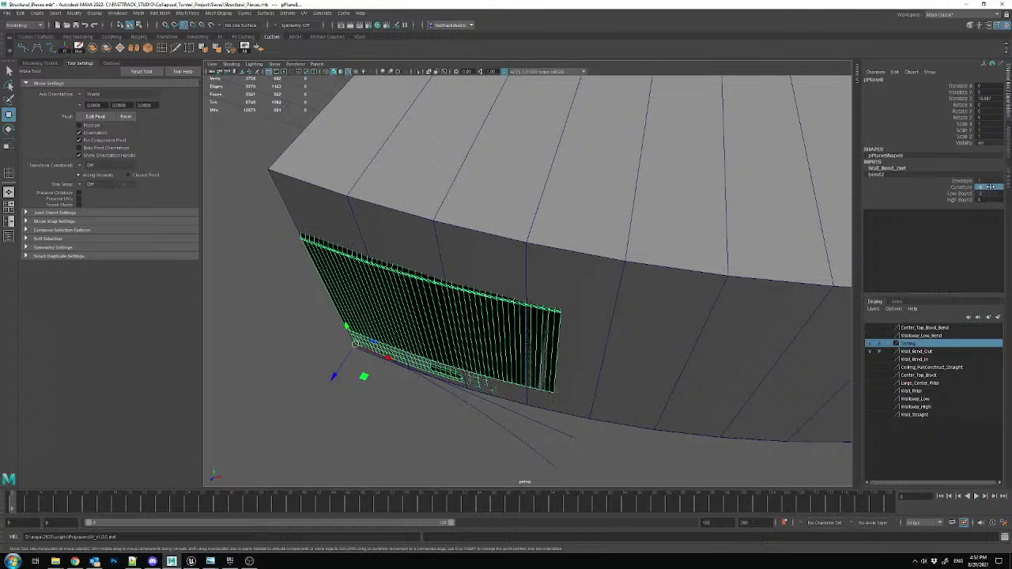
- Hide the large curved block behind the wall and reselect the bent wall panel
alt+drag(574, 300, 549, 307)
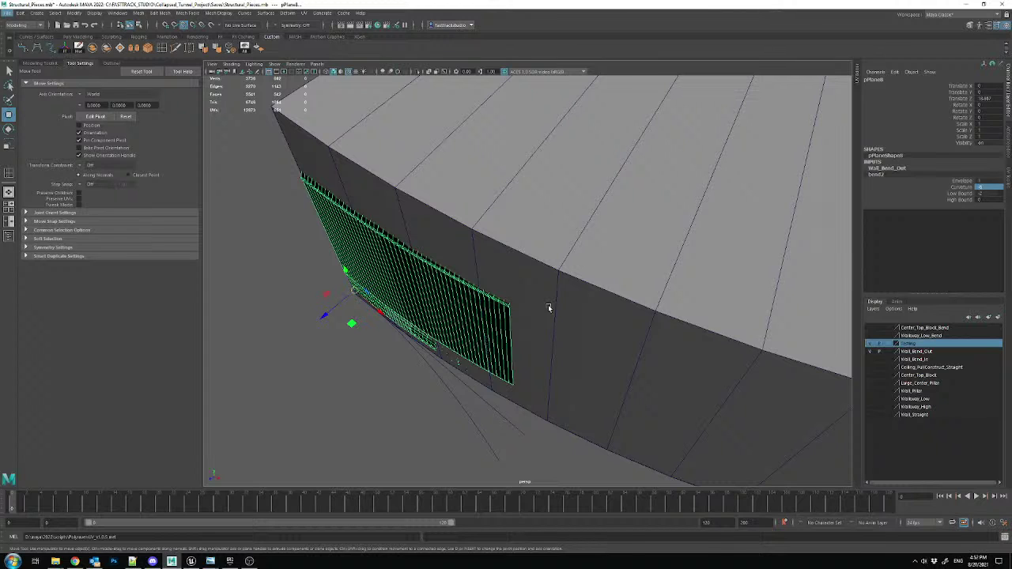
alt+drag(530, 322, 494, 339)
alt+drag(553, 273, 532, 266)
click(532, 267)
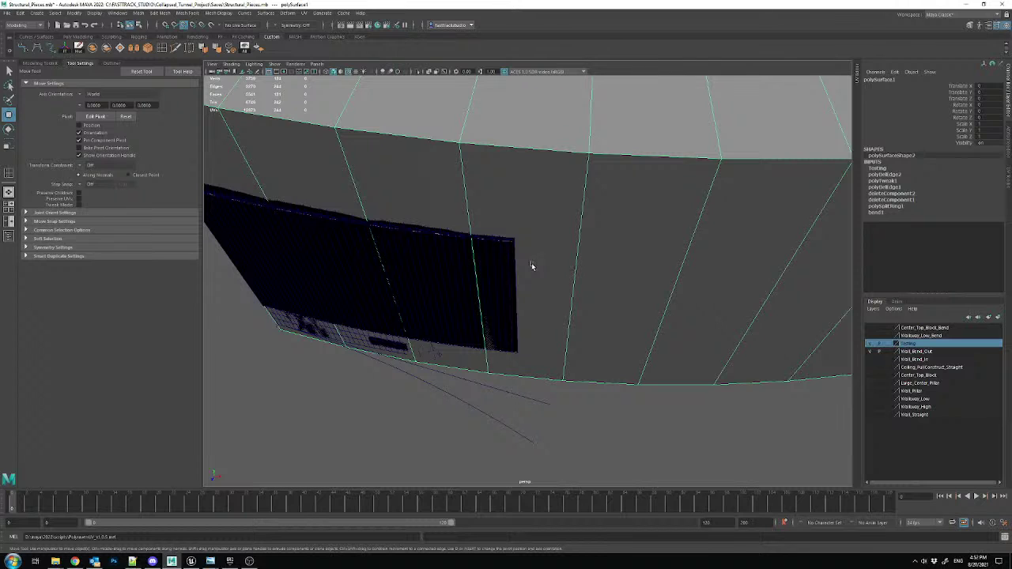
key(ctrl+h)
click(459, 283)
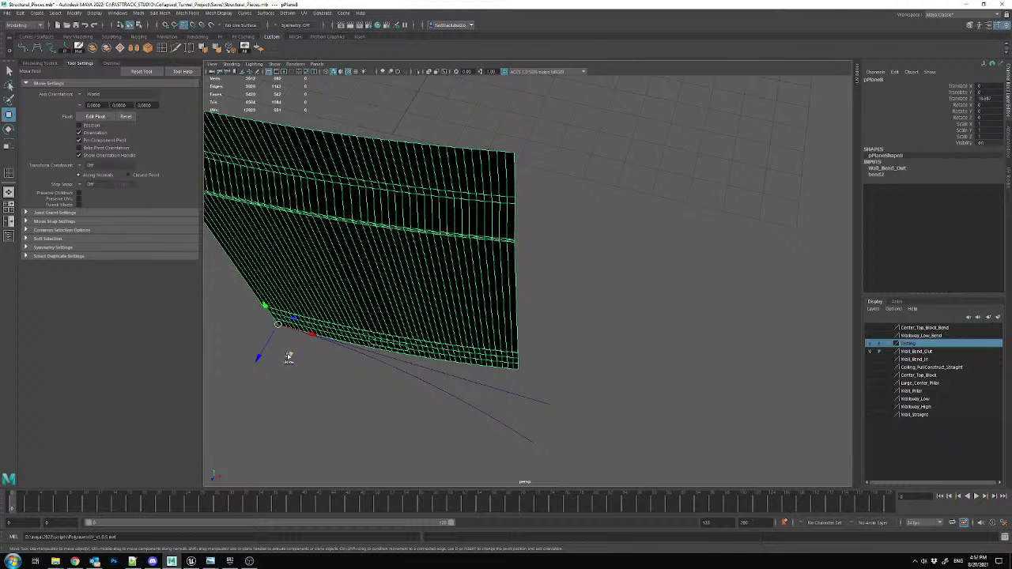
- Duplicate the re-bent panel, snap the copy to its far end, and rotate it to 10 degrees around Y
key(shift+d)
key(e)
drag(527, 404, 534, 402)
alt+middle_drag(606, 365, 398, 363)
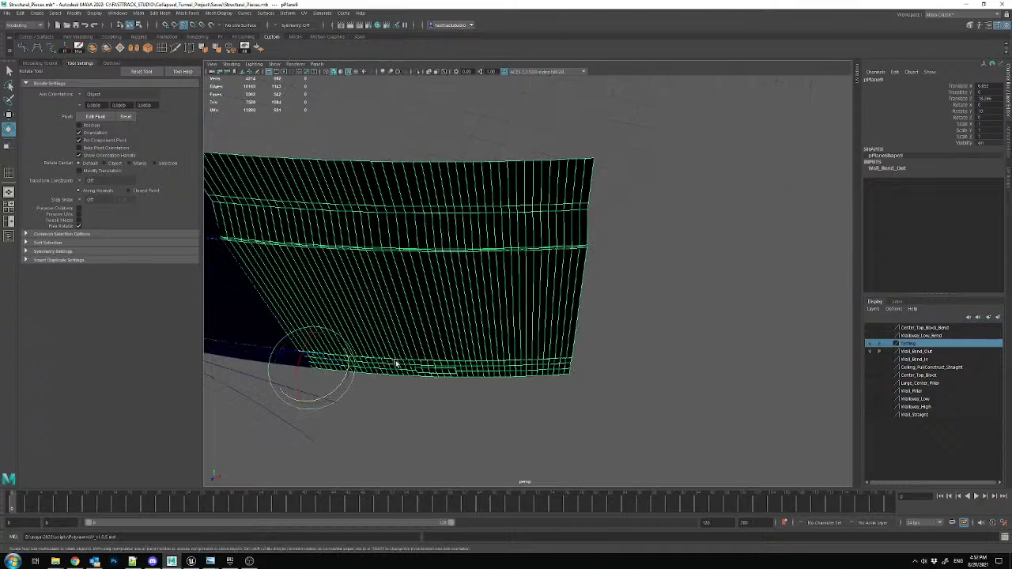
- Place two more panel copies end to end along the chain, each turned a further 10 degrees around Y
key(shift+d)
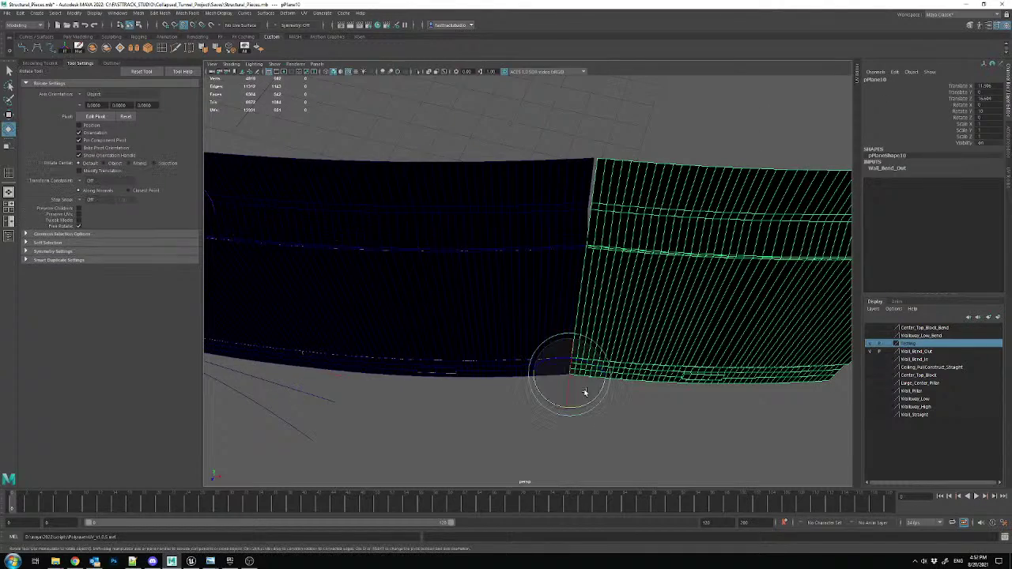
drag(586, 406, 587, 406)
alt+drag(656, 353, 398, 369)
key(w)
key(shift+d)
key(e)
drag(557, 426, 611, 367)
- Extend the chain with two further panel copies, rotating the last one to 50 degrees around Y
key(shift+d)
key(w)
alt+drag(256, 397, 585, 405)
key(e)
key(w)
key(e)
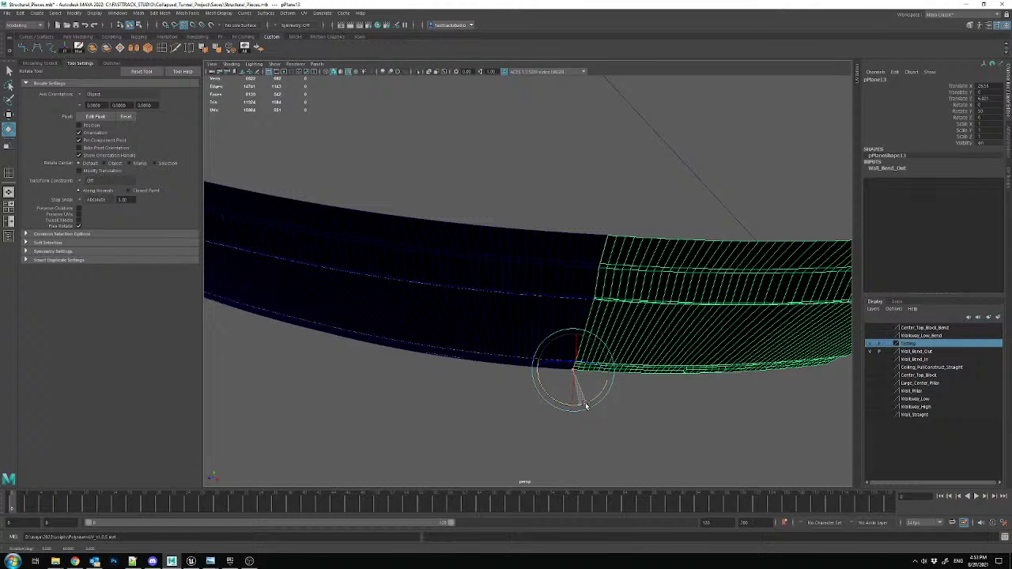
- Show the large curved block again and delete all the duplicated panels, keeping the original
alt+drag(490, 181, 583, 237)
click(559, 202)
click(620, 213)
key(Delete)
click(428, 229)
key(Delete)
click(583, 238)
key(Delete)
click(474, 254)
key(Delete)
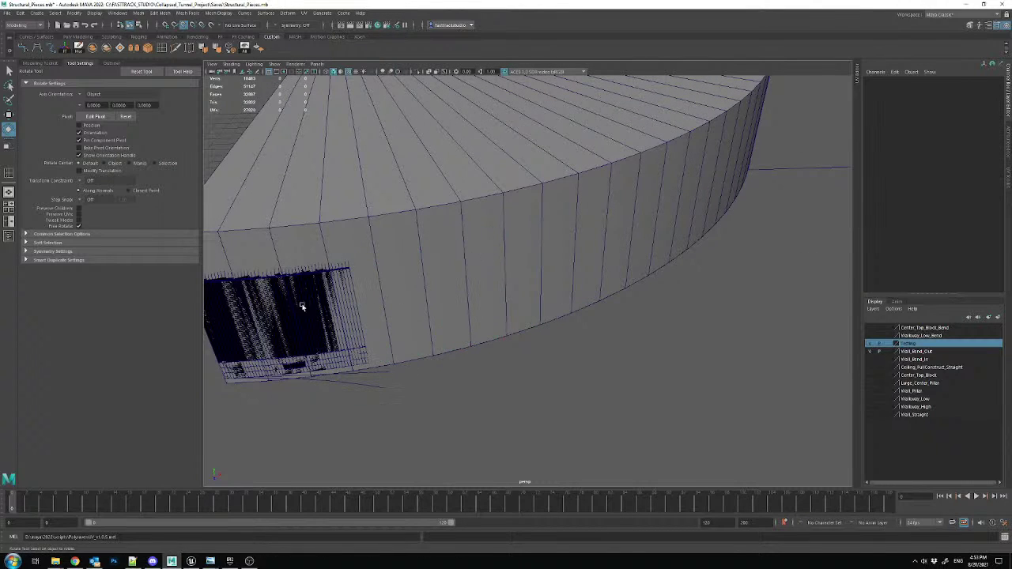
- Select the original wall panel and adjust the Curvature of its bend2 deformer
click(316, 291)
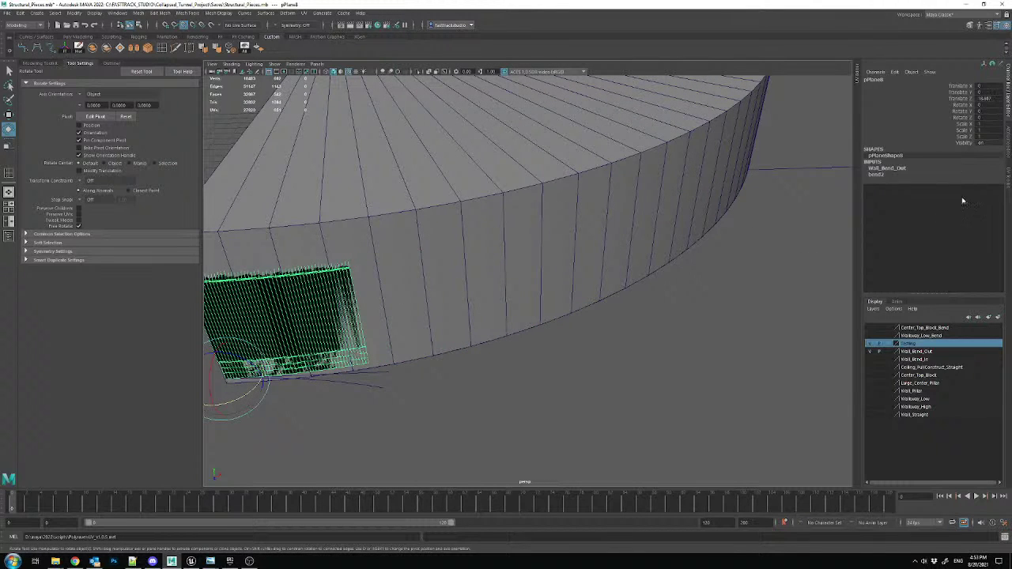
key(f)
click(882, 174)
click(981, 187)
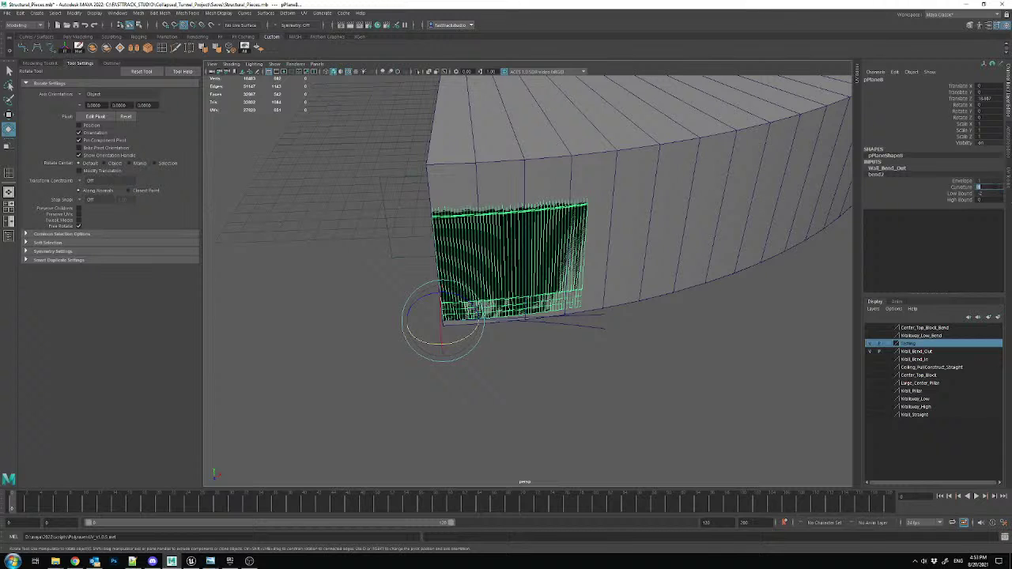
ctrl+drag(981, 186, 995, 186)
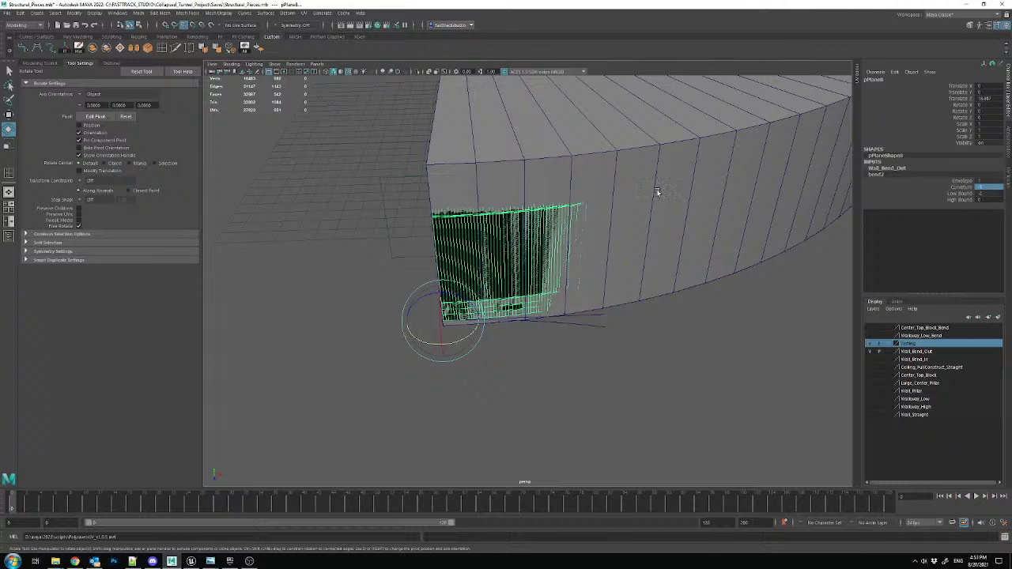
middle_drag(787, 184, 613, 235)
click(605, 169)
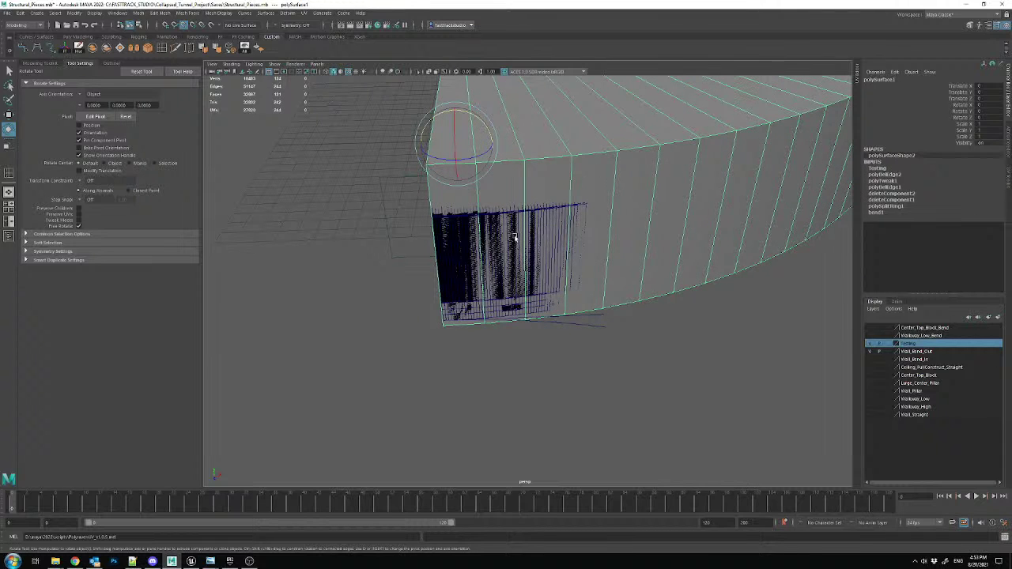
click(450, 241)
key(ctrl+h)
click(497, 259)
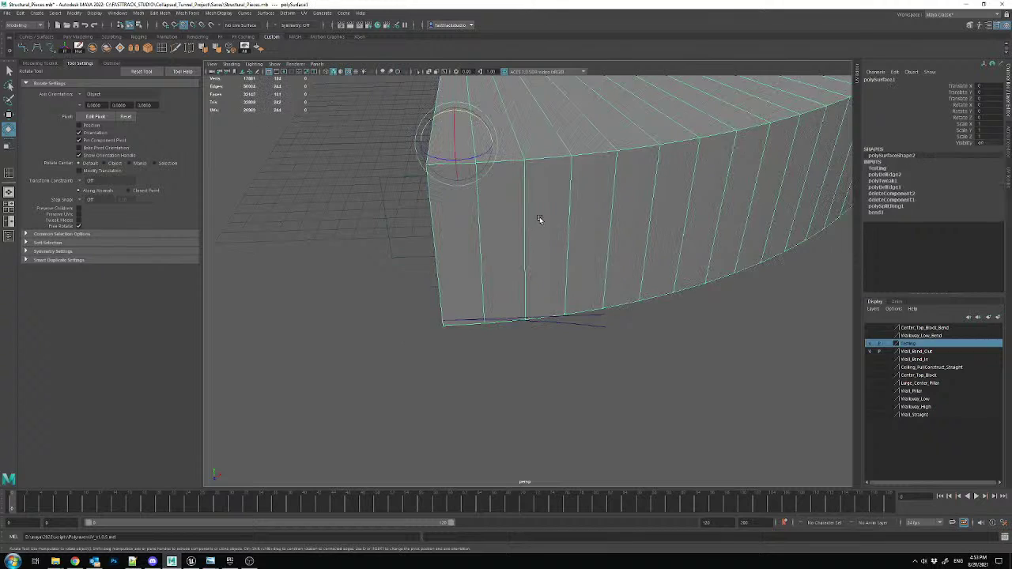
key(ctrl+z)
key(ctrl+z)
- Hide the large curved block and select the original wall panel
click(653, 152)
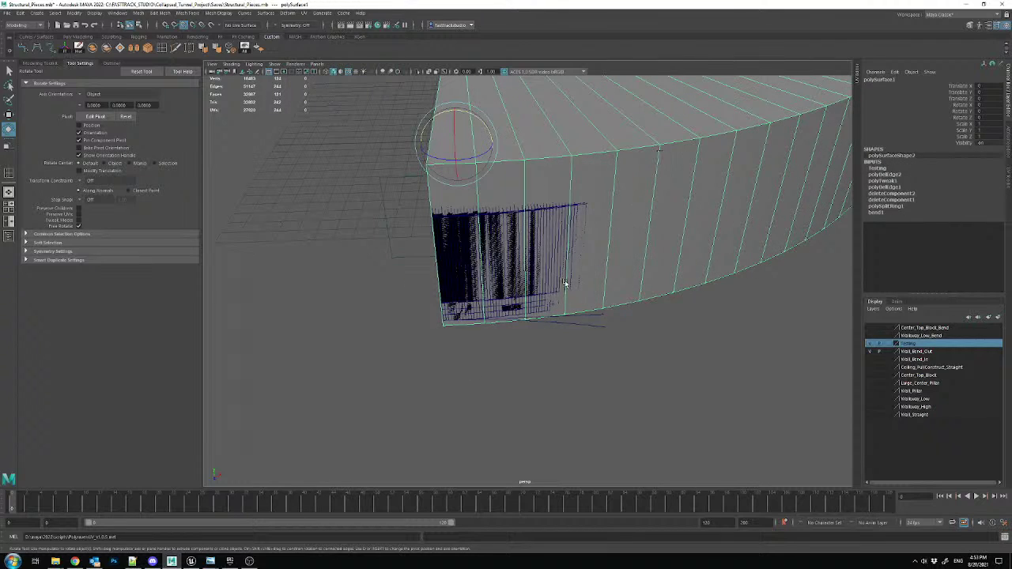
key(ctrl+h)
click(480, 248)
alt+drag(480, 248, 346, 285)
- Chain two copies of the wall panel end to end, rotating the first to 10 degrees around Y
key(w)
key(ctrl+z)
key(e)
drag(545, 395, 530, 364)
key(w)
alt+drag(443, 366, 545, 399)
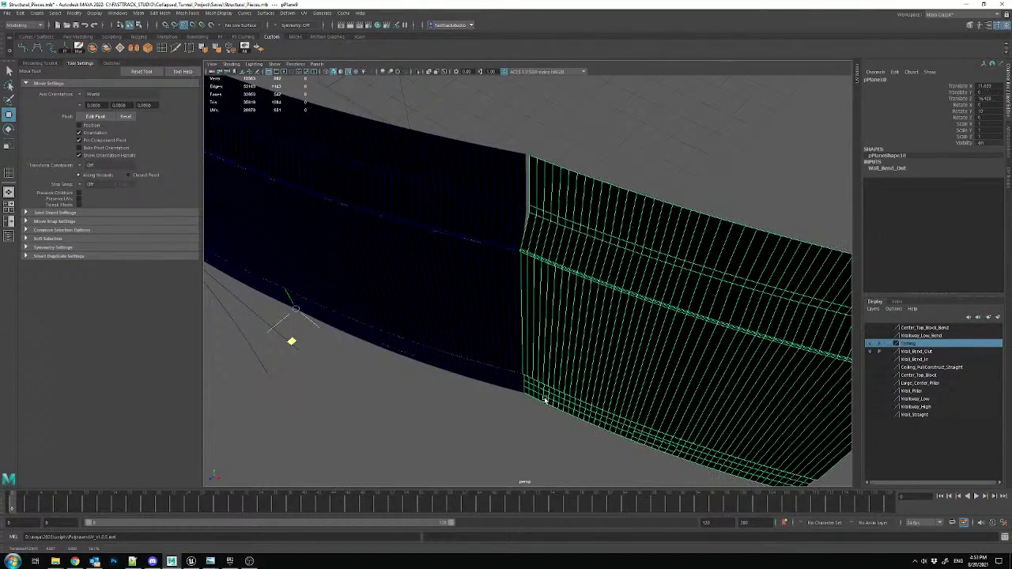
key(e)
key(w)
alt+drag(466, 240, 538, 289)
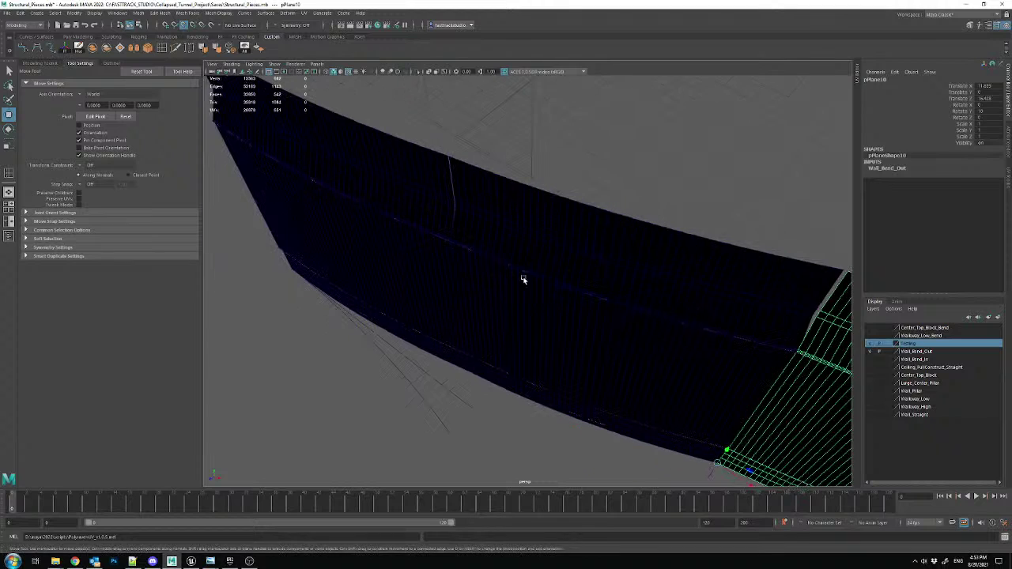
- Delete the two test copies of the wall panel
key(Delete)
click(536, 249)
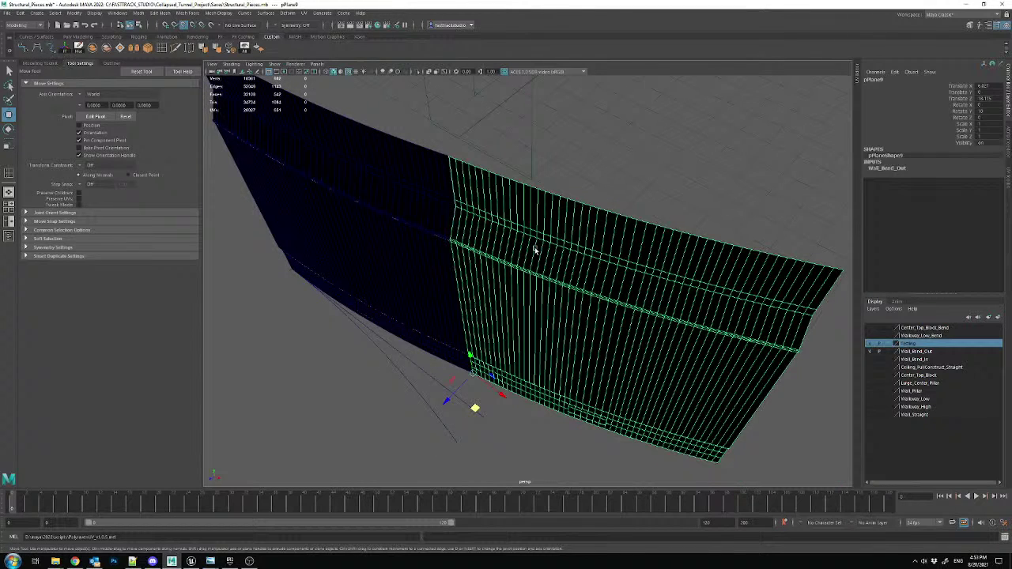
key(ctrl+z)
- Set the Curvature of the original panel's bend2 deformer to -6
alt+drag(512, 228, 544, 229)
click(882, 175)
click(983, 187)
text(-6)
key(Return)
- Duplicate the wall panel, attach the copy to its far end, set a new rotation snap increment, and rotate the copy around Y by it
alt+middle_drag(452, 303, 364, 345)
alt+middle_drag(300, 354, 347, 324)
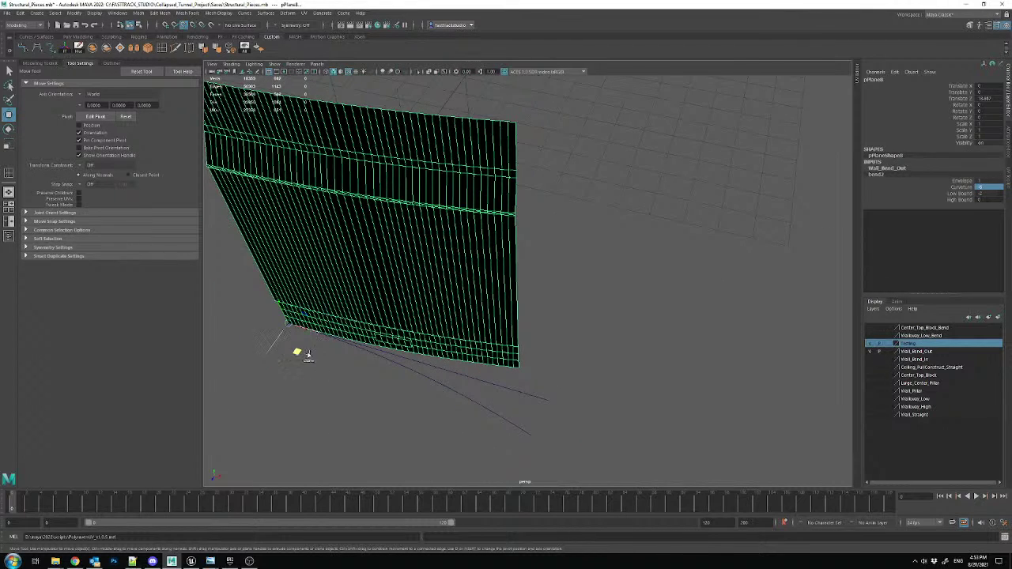
key(shift+d)
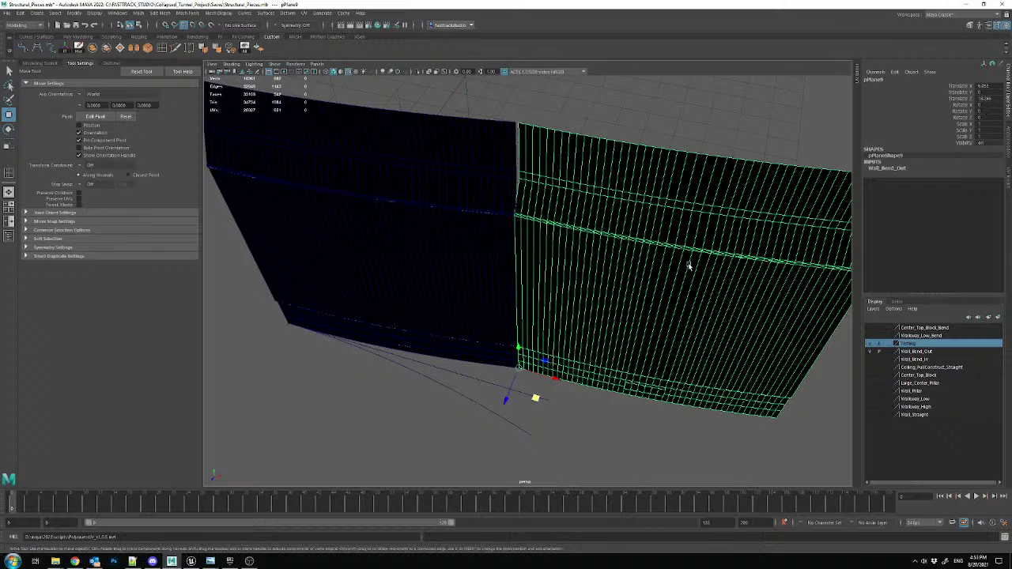
key(e)
key(j)
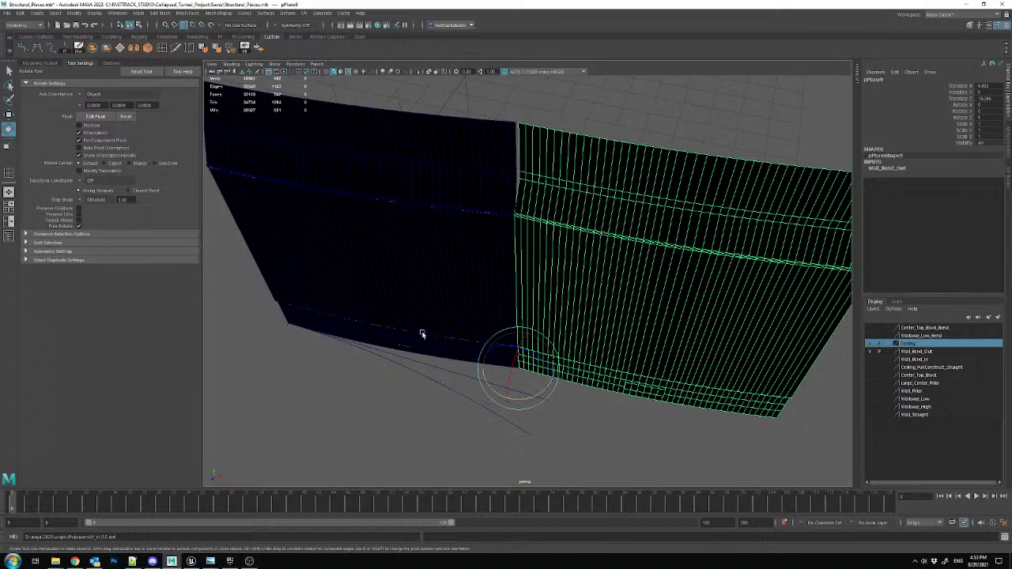
text(5)
key(Return)
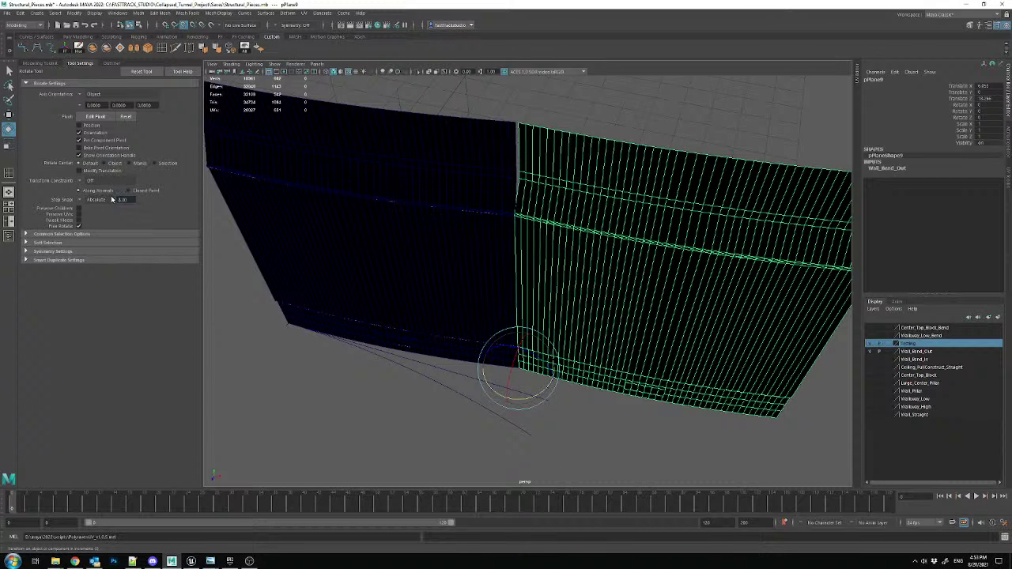
drag(531, 401, 536, 399)
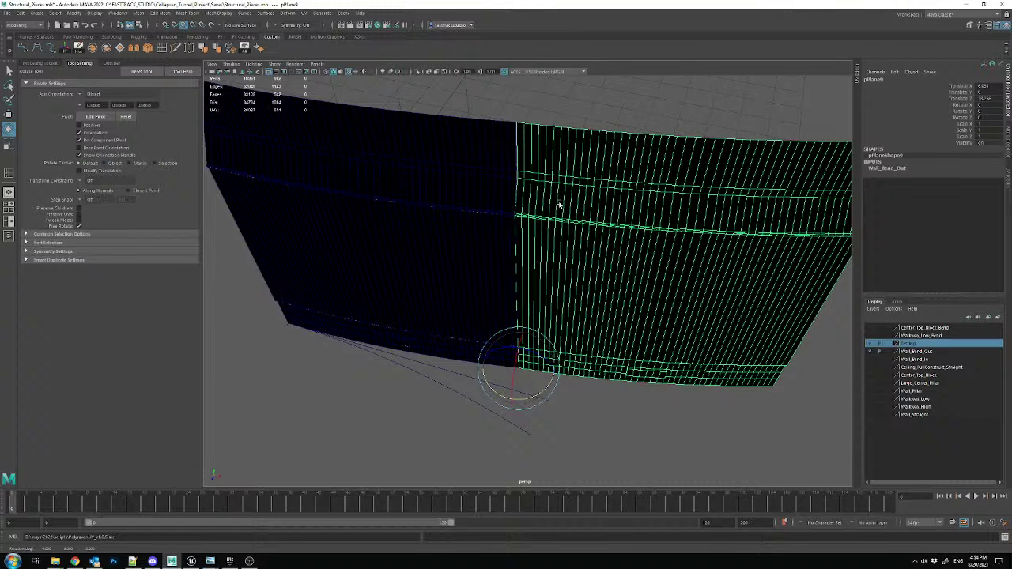
- Examine the seam between the original panel and its rotated copy from both sides, up close and from afar
click(572, 107)
alt+drag(573, 107, 462, 280)
alt+right_drag(447, 235, 477, 229)
mouse_move(477, 230)
alt+mouse_down()
mouse_move(477, 211)
mouse_move(479, 244)
alt+mouse_up()
drag(486, 456, 474, 439)
click(574, 401)
alt+middle_drag(440, 213, 488, 269)
scroll(489, 269, up, 5)
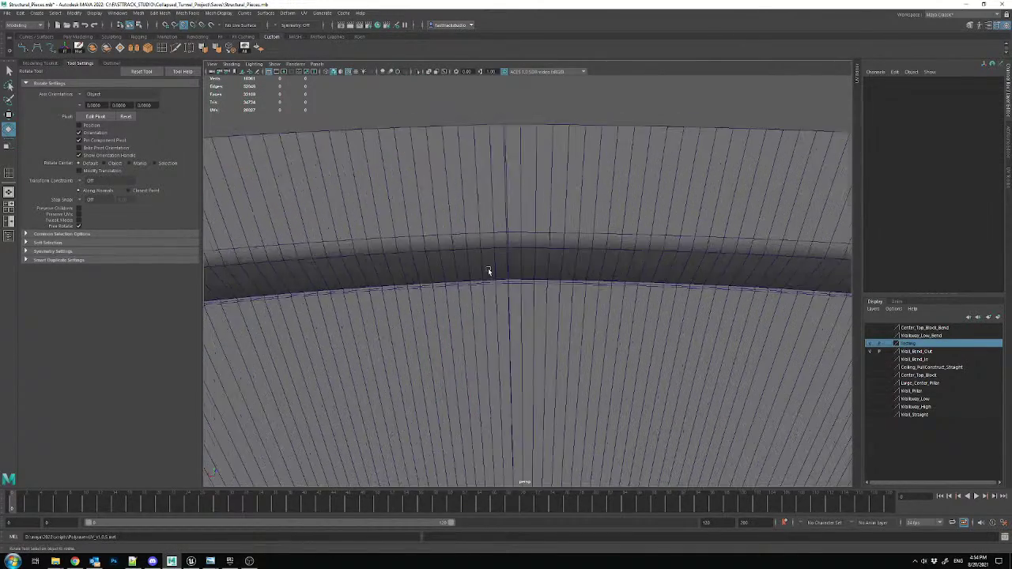
click(488, 269)
scroll(489, 270, down, 5)
alt+middle_drag(557, 404, 552, 291)
click(562, 423)
alt+drag(561, 367, 688, 316)
alt+middle_drag(688, 316, 493, 301)
alt+drag(492, 301, 527, 283)
click(522, 269)
scroll(542, 312, up, 3)
alt+drag(521, 327, 532, 324)
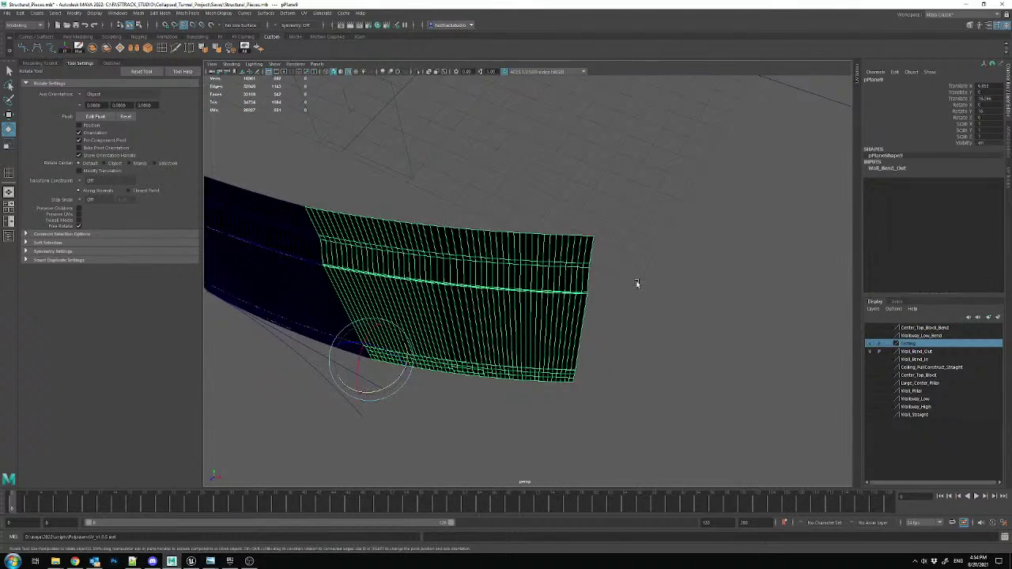
- Show the hidden large curved block again behind the wall panels
key(ctrl+h)
key(ctrl+z)
click(246, 49)
alt+drag(545, 287, 572, 273)
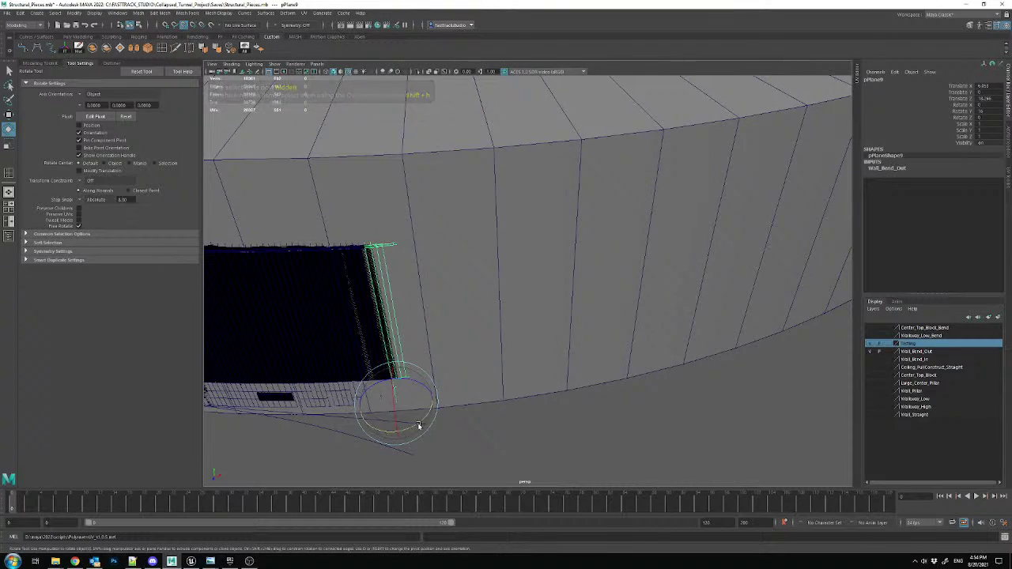
- Chain a second wall panel copy onto the free end of the first copy and prepare it for rotation
drag(418, 424, 415, 426)
mouse_move(535, 374)
alt+mouse_down()
mouse_move(359, 385)
mouse_move(516, 411)
mouse_move(540, 409)
mouse_move(532, 401)
mouse_move(541, 394)
mouse_move(458, 420)
mouse_move(463, 412)
alt+mouse_up()
key(w)
key(e)
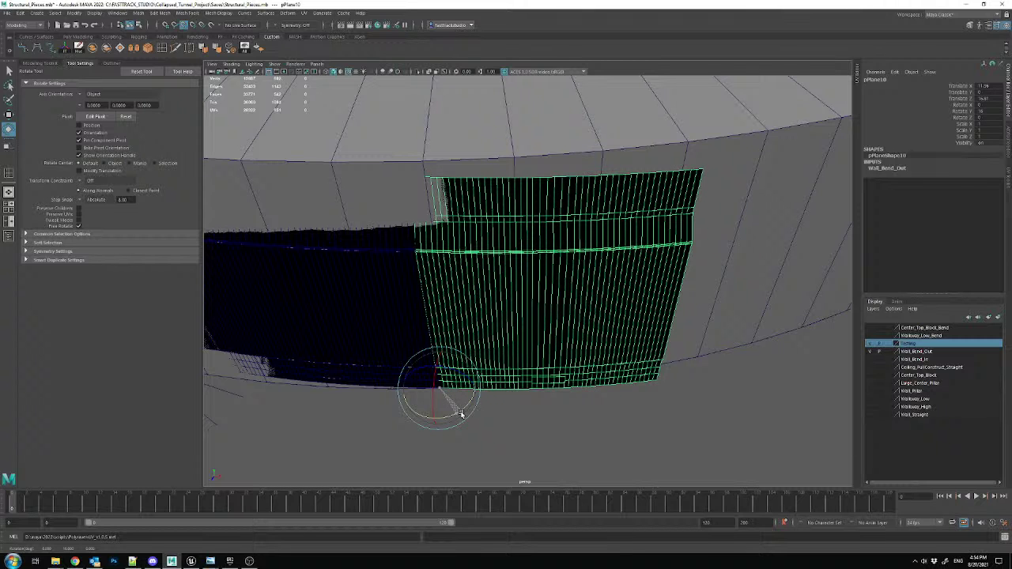
- Hide the large curved block and examine where the second panel copy meets the first
click(490, 169)
key(Delete)
click(464, 222)
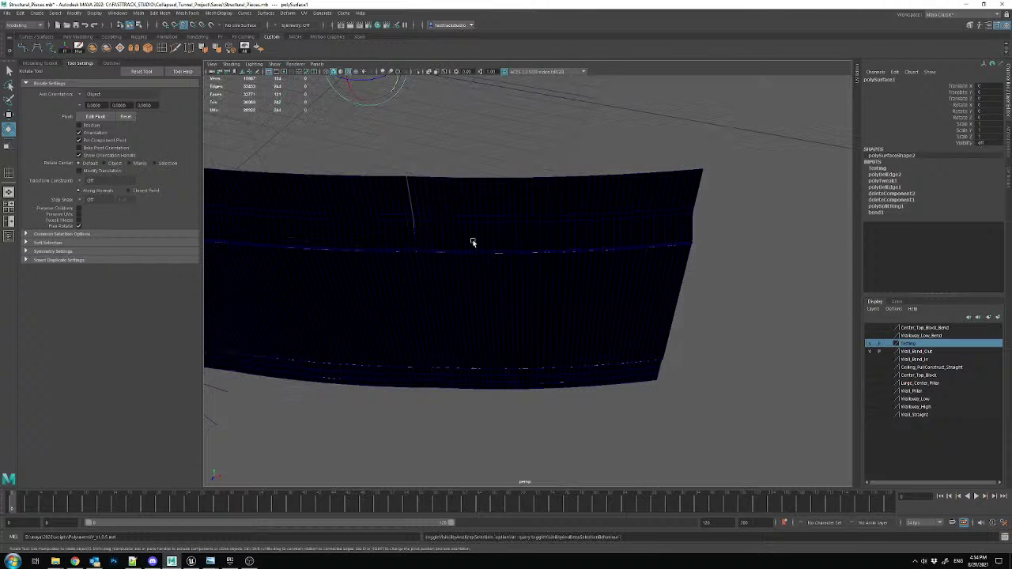
alt+middle_drag(444, 240, 527, 258)
alt+right_drag(527, 258, 556, 303)
alt+drag(556, 303, 500, 451)
- Try a custom Rotate Y value on the second copy to close its seam with the first copy
key(ctrl+z)
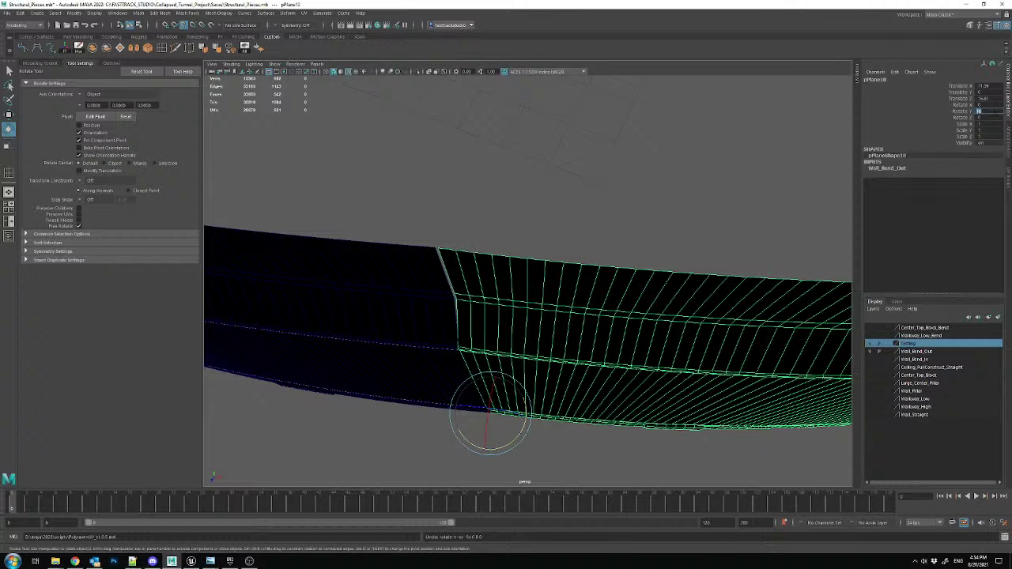
ctrl+drag(996, 112, 994, 113)
double_click(994, 113)
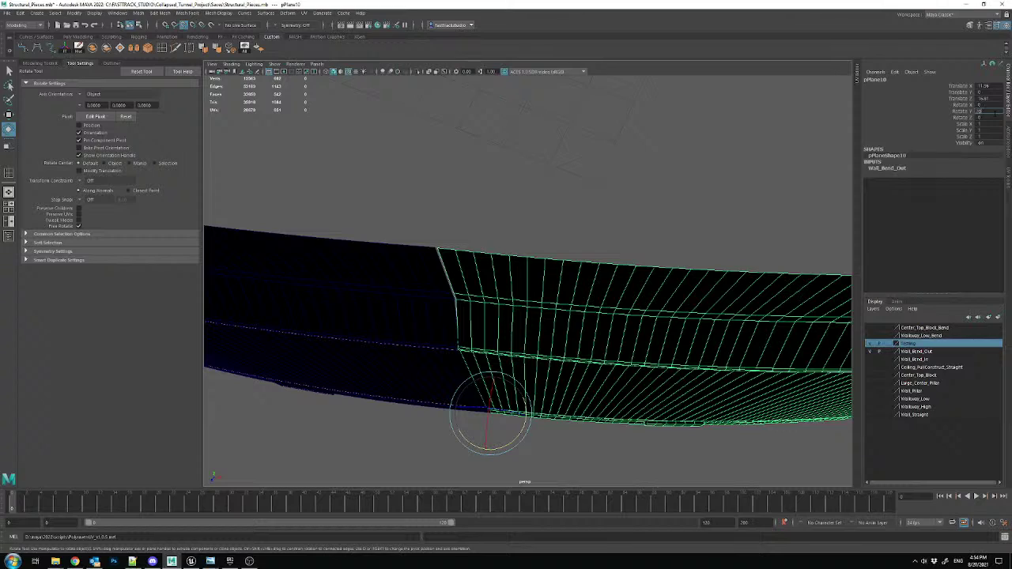
key(Return)
alt+drag(551, 206, 553, 299)
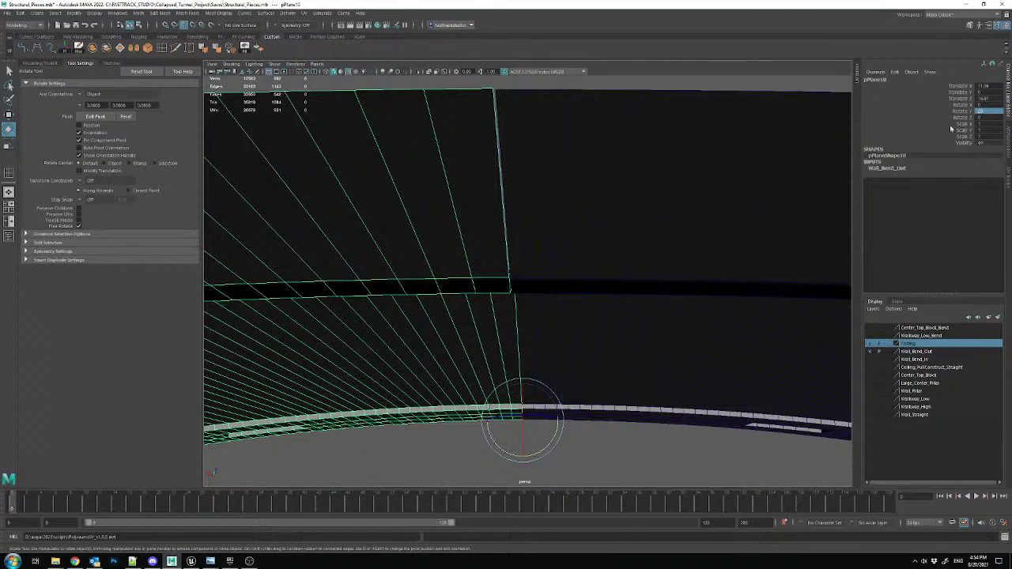
key(ctrl+z)
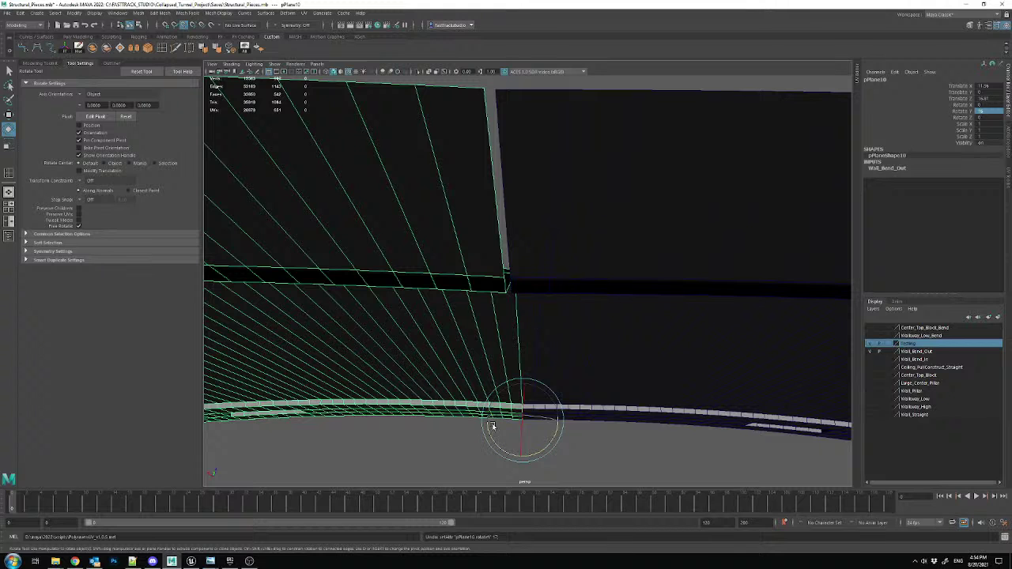
- Rotate the second copy around Y by one snap increment and vertex-snap its corner onto the first copy's end
drag(530, 458, 533, 444)
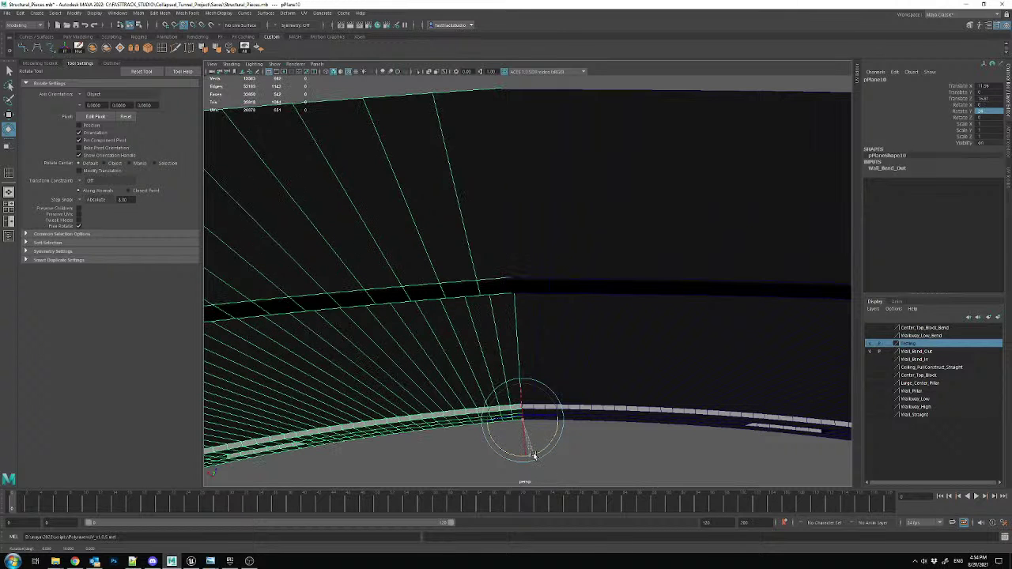
key(w)
alt+drag(516, 404, 608, 415)
alt+middle_drag(607, 415, 573, 319)
scroll(552, 395, up, 4)
key(v)
drag(557, 458, 550, 461)
- Select the middle panel and examine the seams along the three chained wall panels from several angles
scroll(586, 387, down, 5)
scroll(587, 385, down, 5)
alt+drag(587, 383, 621, 305)
scroll(633, 299, down, 3)
click(669, 295)
alt+middle_drag(714, 296, 561, 288)
scroll(561, 287, up, 4)
alt+drag(561, 288, 343, 300)
key(e)
alt+drag(489, 326, 538, 321)
key(ctrl+z)
key(ctrl+z)
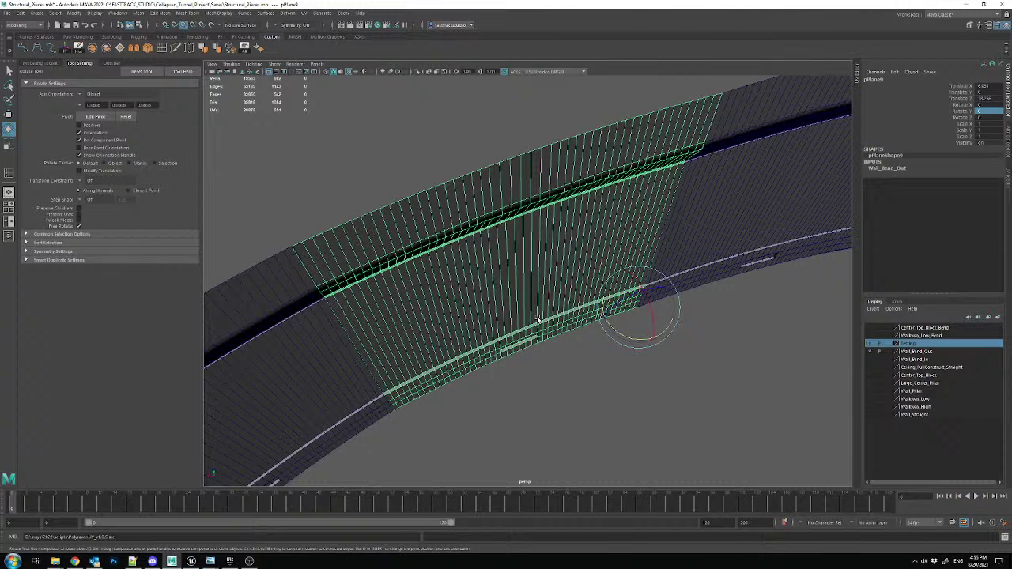
alt+drag(548, 271, 514, 306)
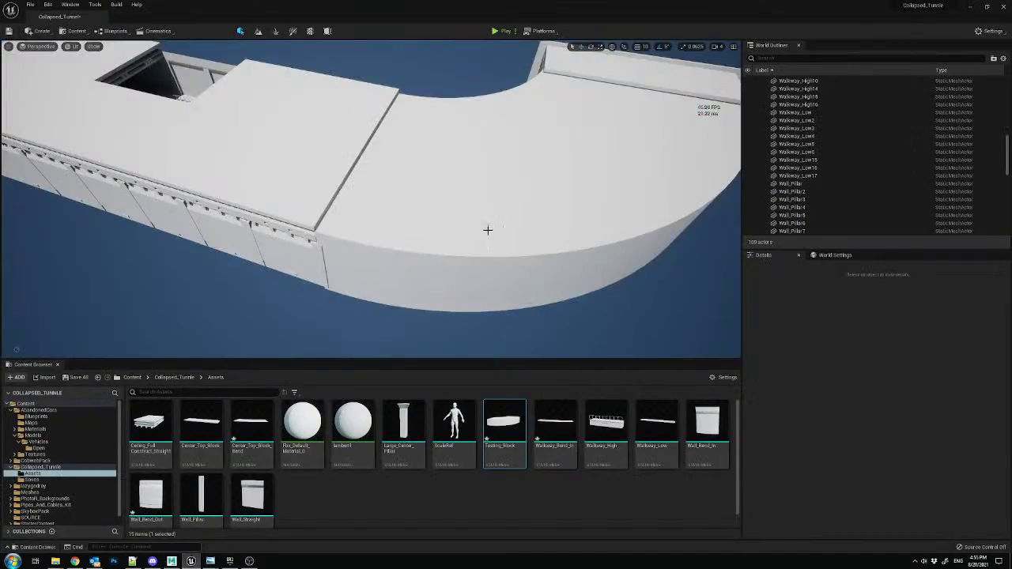
- Switch to Unreal Editor and examine the outside of the tunnel wall beside the curved section
right_drag(486, 229, 486, 229)
right_drag(459, 72, 459, 72)
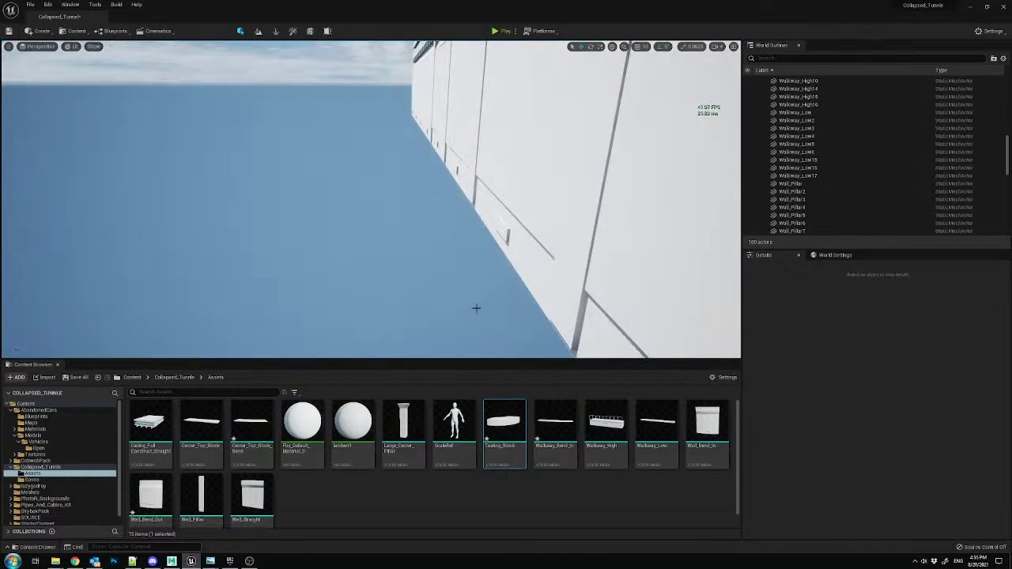
right_drag(436, 206, 436, 206)
- Switch back to Maya and show the large curved block around the chained wall panels
click(173, 561)
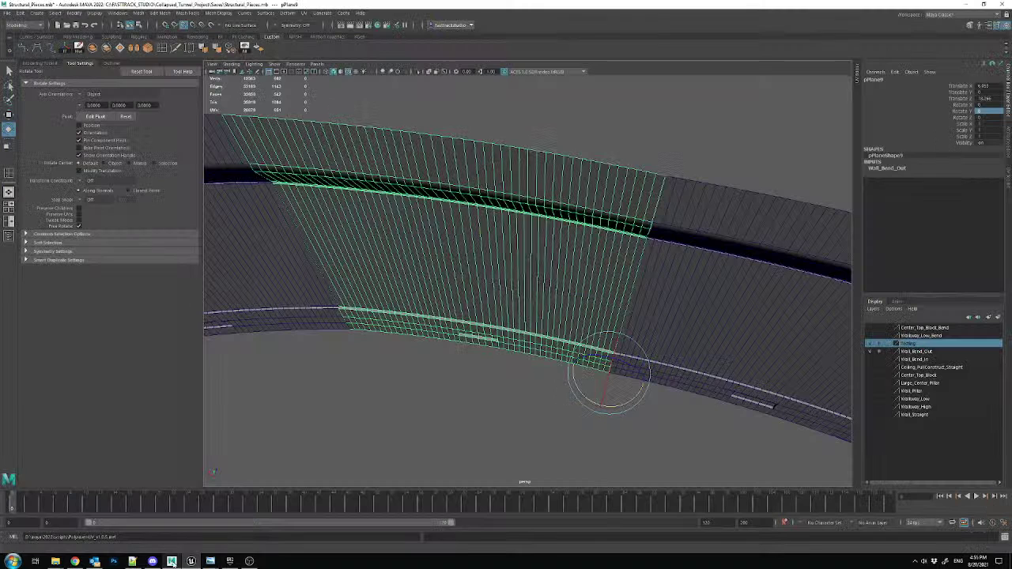
scroll(475, 253, down, 5)
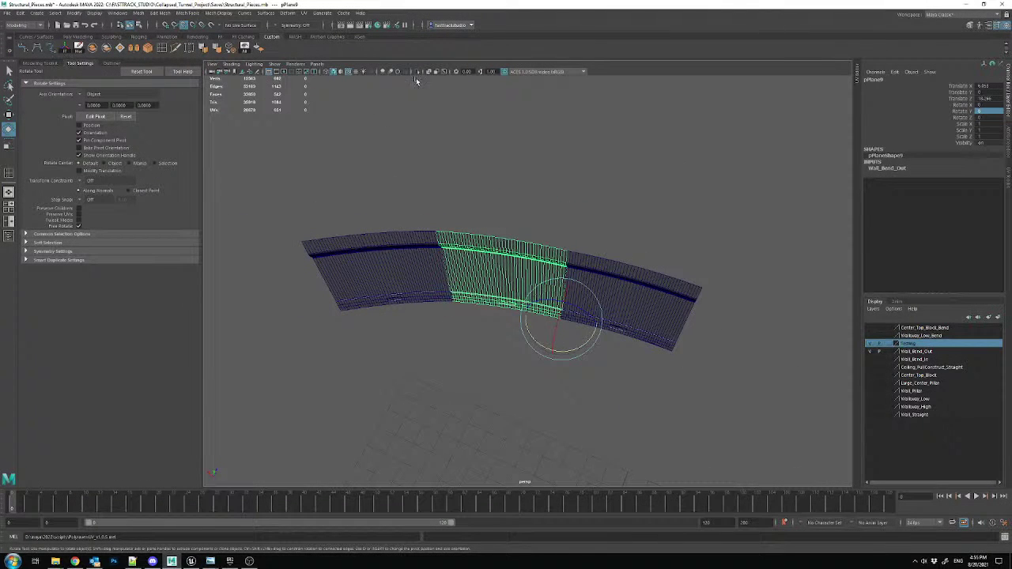
click(540, 180)
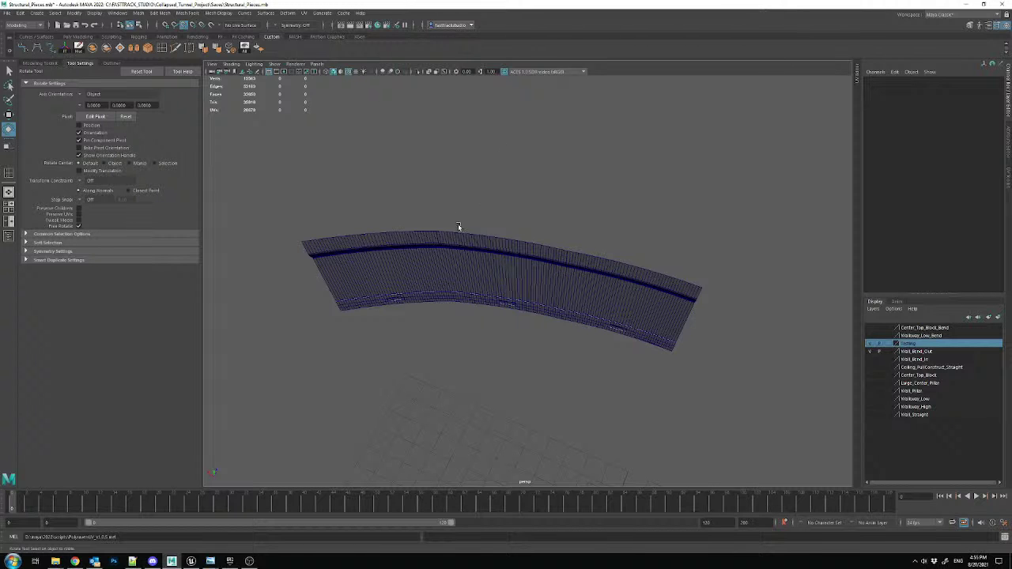
click(540, 260)
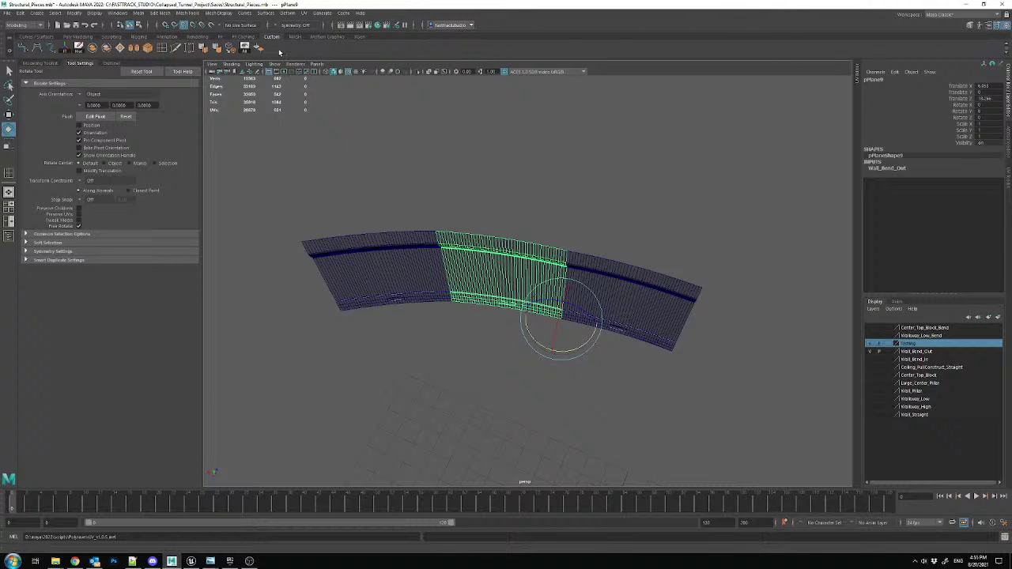
click(244, 47)
- Delete the two rotated panel copies and select the original wall panel
alt+drag(576, 198, 538, 212)
click(575, 225)
click(566, 261)
click(514, 296)
click(440, 206)
click(395, 346)
alt+drag(394, 346, 475, 258)
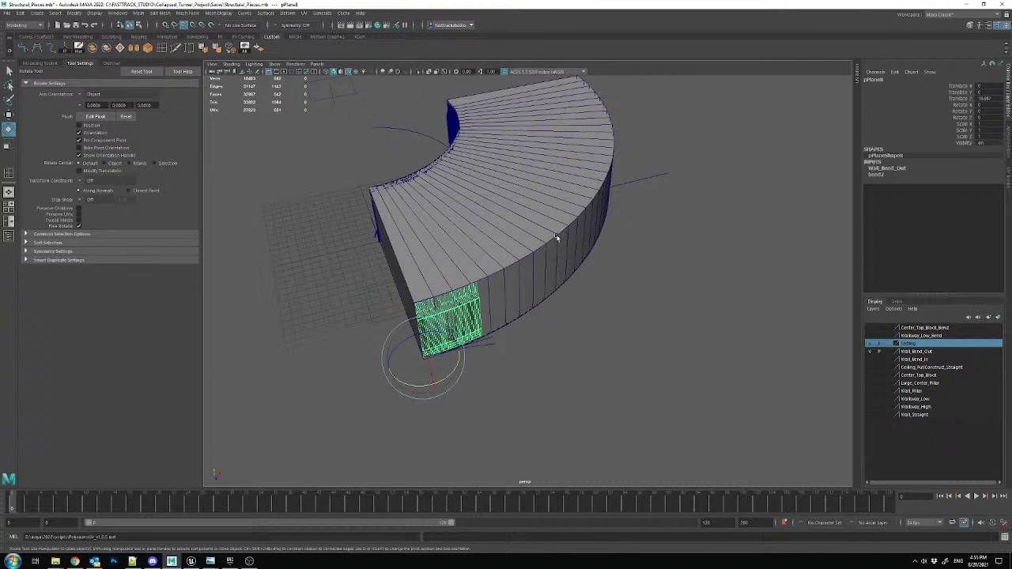
- Adjust the Curvature of the original panel's bend2 deformer to a flatter bend, judging it against the curved block's lower edge
alt+drag(561, 121, 498, 355)
key(w)
alt+right_drag(498, 354, 517, 345)
alt+drag(517, 346, 570, 219)
click(885, 174)
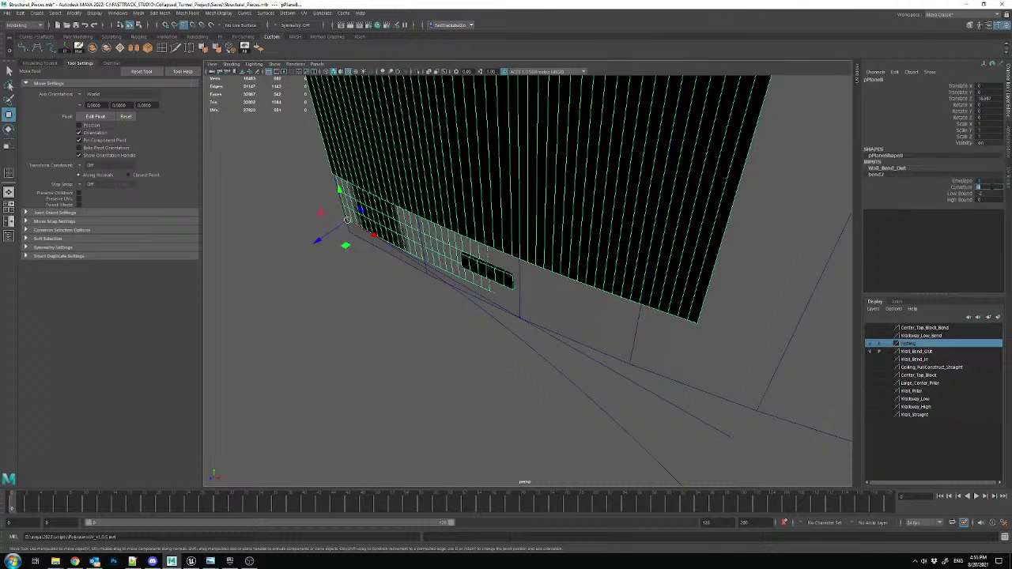
middle_drag(980, 187, 992, 187)
- Duplicate the original wall panel and snap the copy onto its far lower corner
alt+drag(546, 249, 500, 228)
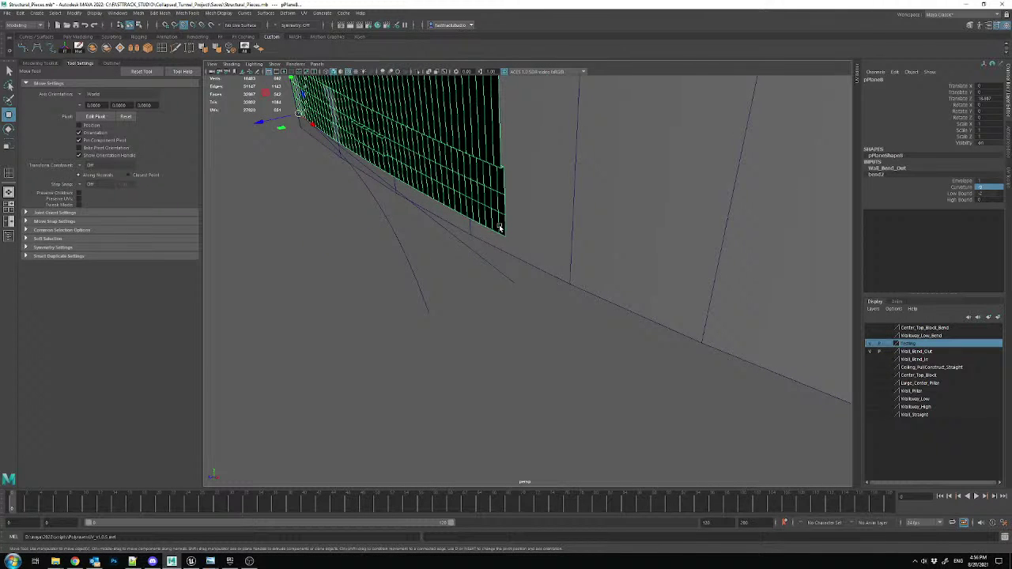
alt+drag(500, 228, 427, 235)
alt+drag(520, 252, 311, 243)
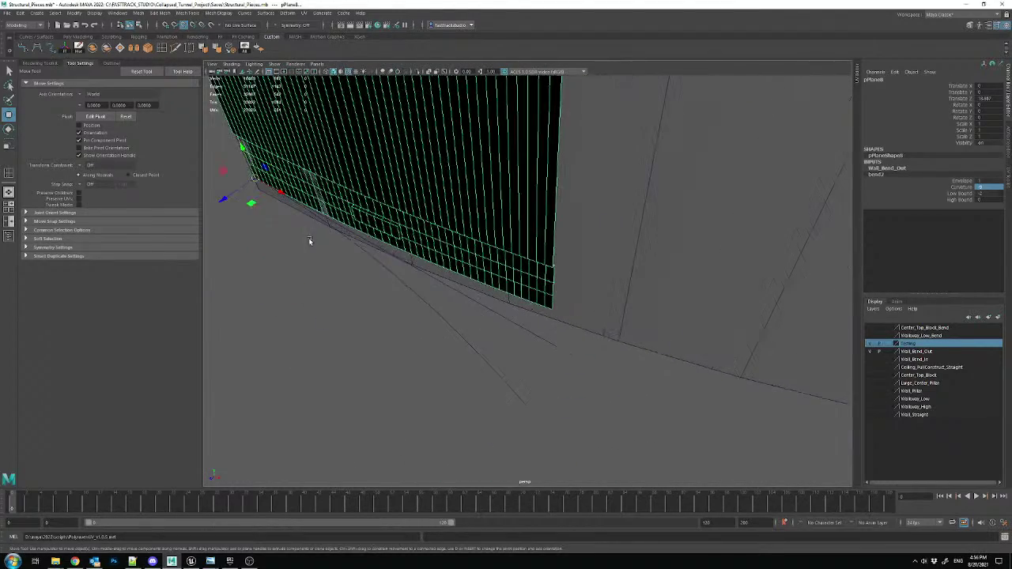
alt+drag(253, 182, 558, 303)
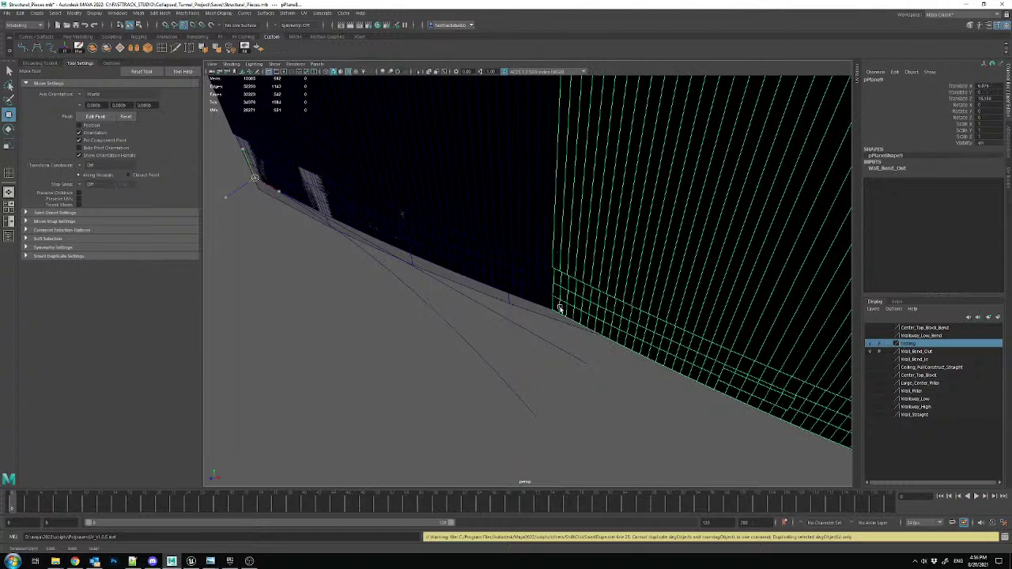
click(558, 313)
key(e)
alt+drag(568, 337, 526, 282)
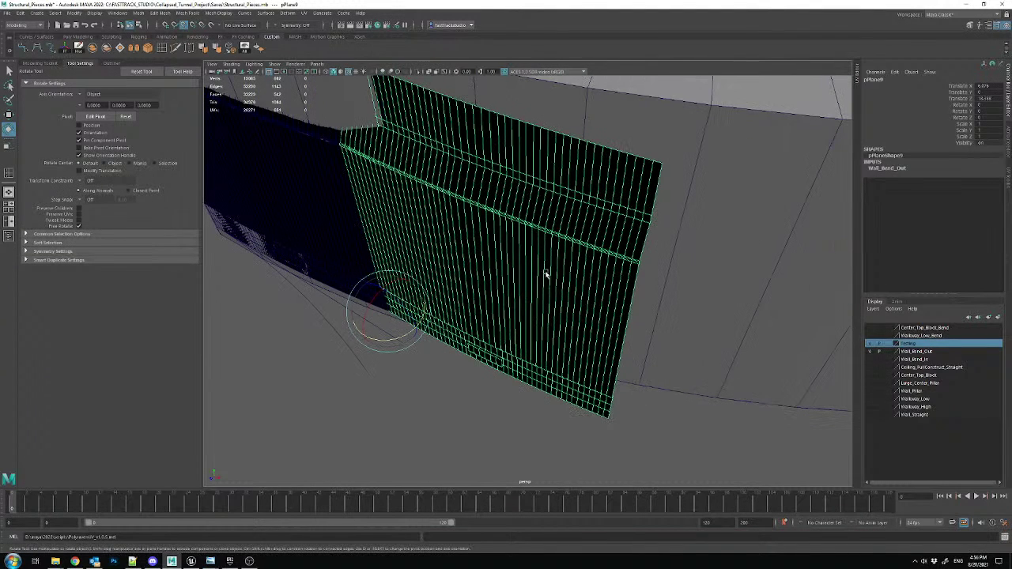
- Try rotating the new panel copy to 15 degrees around Y
click(323, 181)
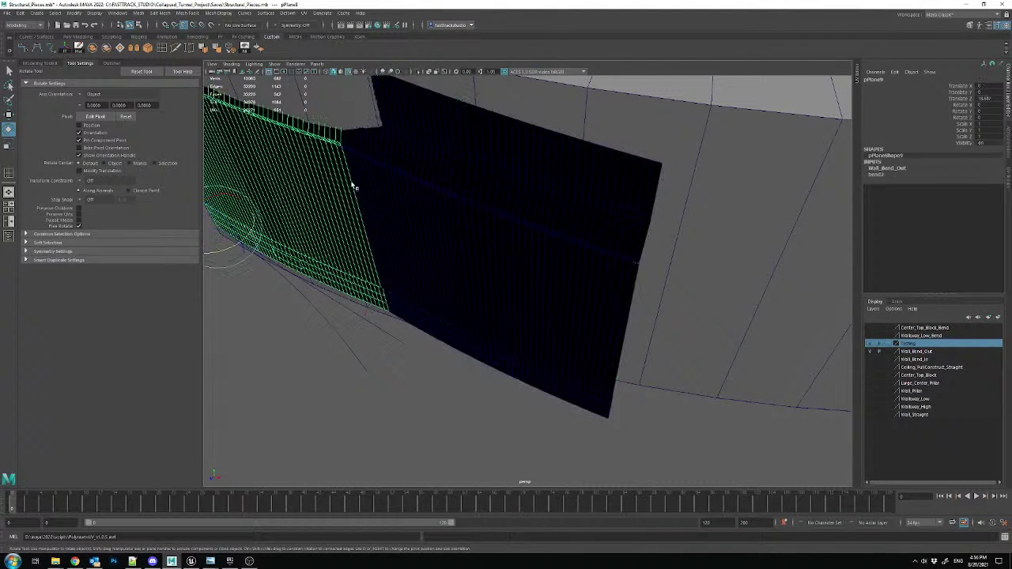
click(598, 207)
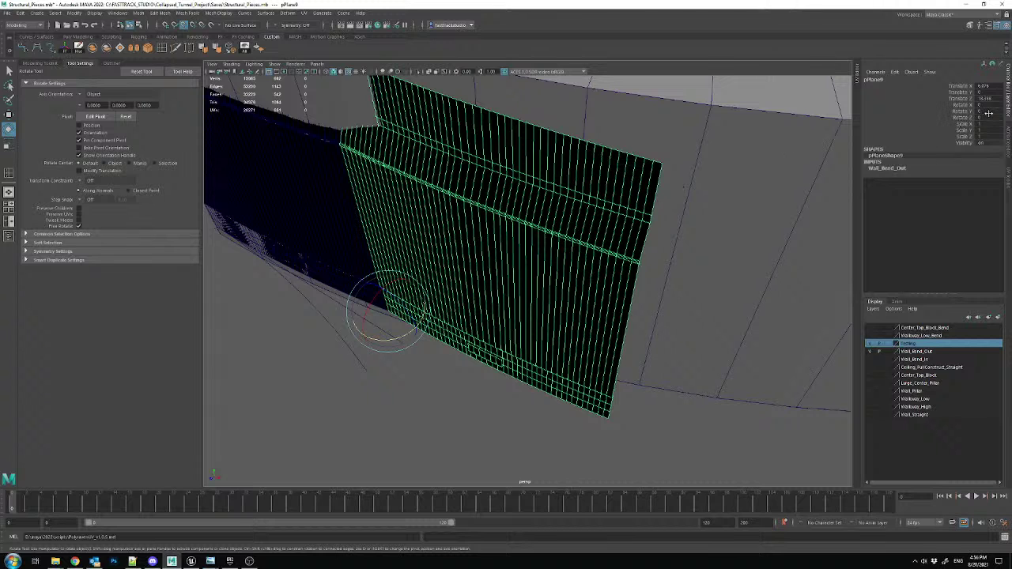
key(Return)
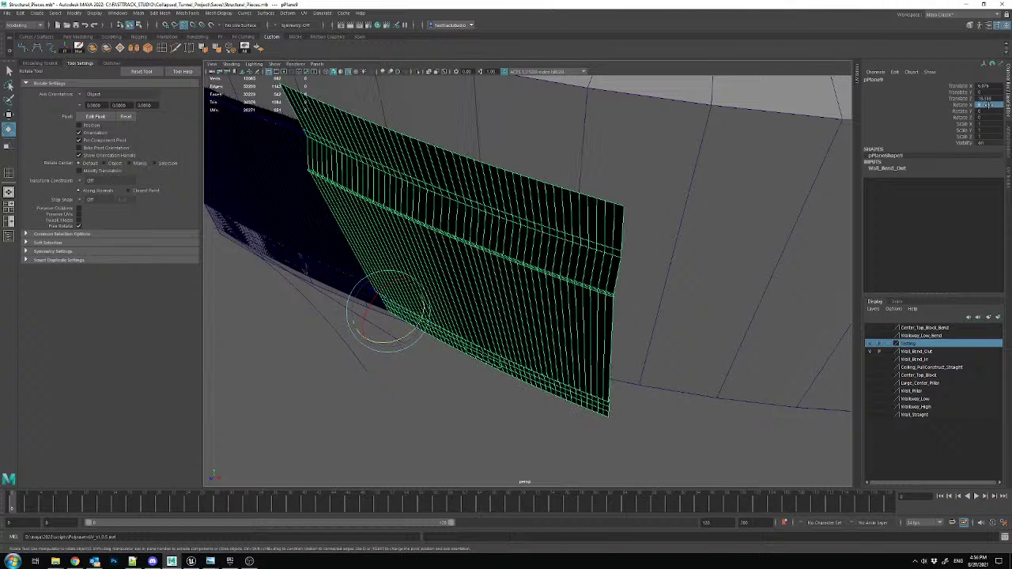
click(987, 110)
text(15)
key(Return)
alt+drag(569, 238, 455, 289)
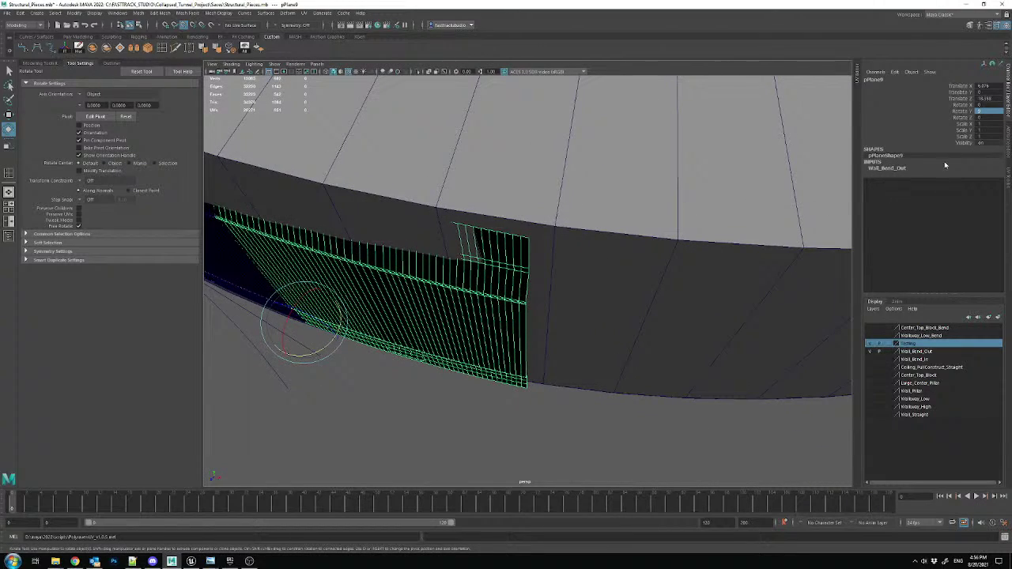
- Set the first panel copy's Rotate Y to 10
click(990, 113)
text(10)
key(Return)
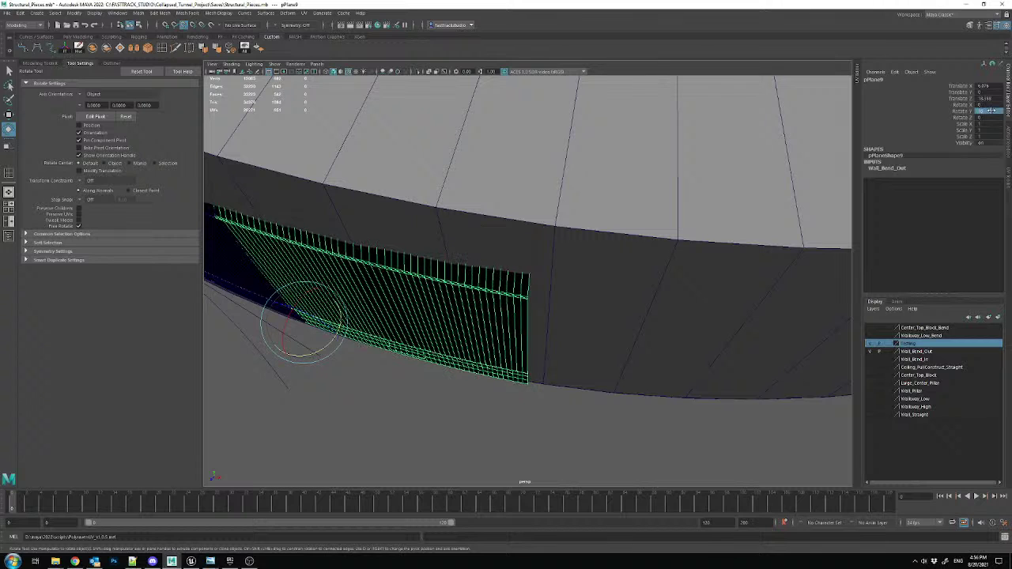
alt+drag(549, 259, 515, 270)
- Snap a second duplicate onto the end of the first copy and set its Rotate Y to 20
key(w)
shift+drag(278, 340, 494, 358)
double_click(992, 111)
text(20)
key(Return)
alt+drag(629, 179, 453, 230)
- Snap a third duplicate onto the end of the second copy and set its Rotate Y to 30
shift+drag(235, 370, 486, 388)
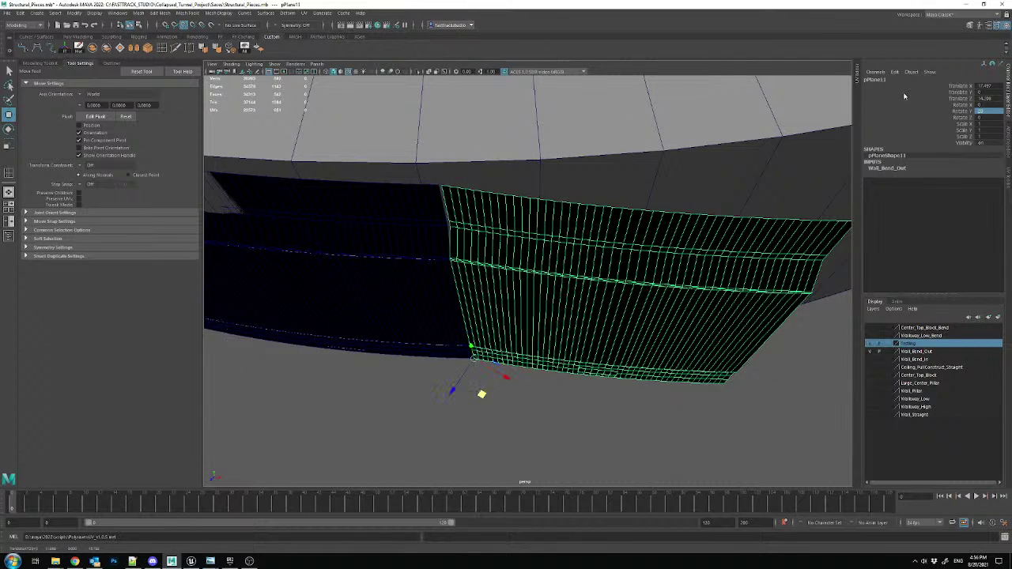
double_click(985, 112)
text(30)
key(Return)
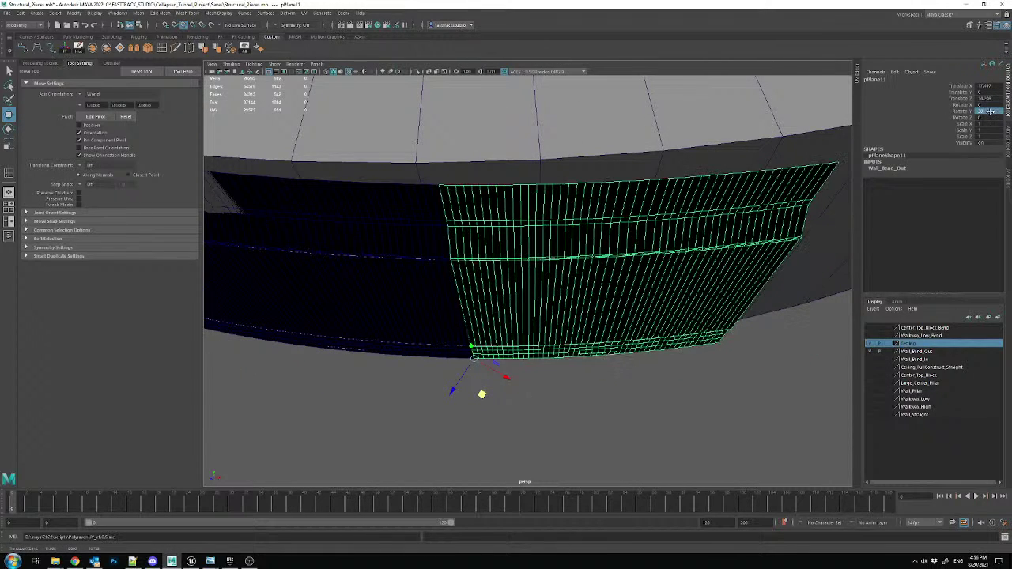
- Snap a fourth duplicate onto the end of the third copy and set its Rotate Y to 40
alt+drag(757, 192, 969, 136)
double_click(990, 111)
text(40)
key(Return)
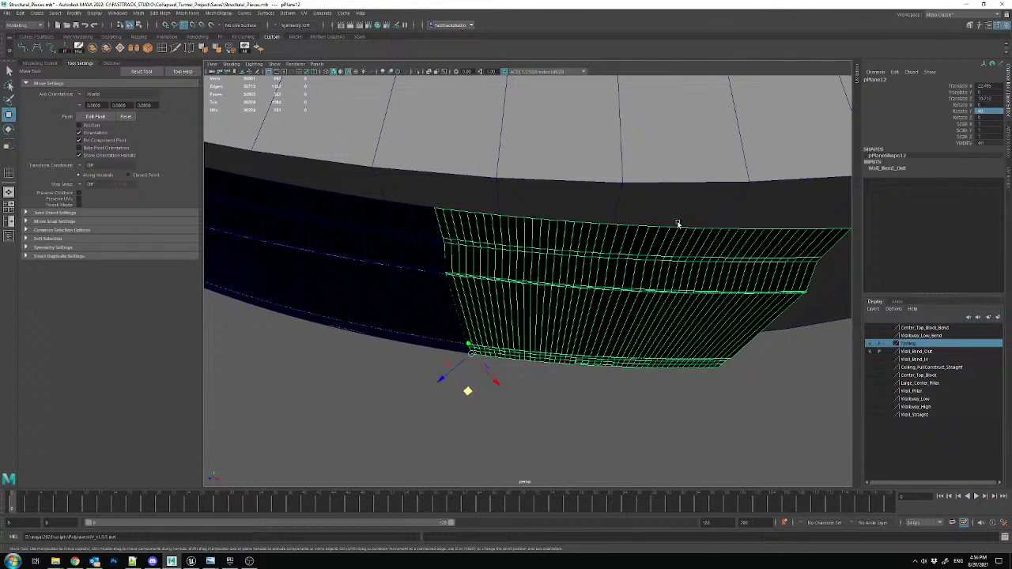
- Snap a fifth duplicate onto the end of the fourth copy and set its Rotate Y to 50
key(shift+d)
alt+drag(729, 174, 805, 177)
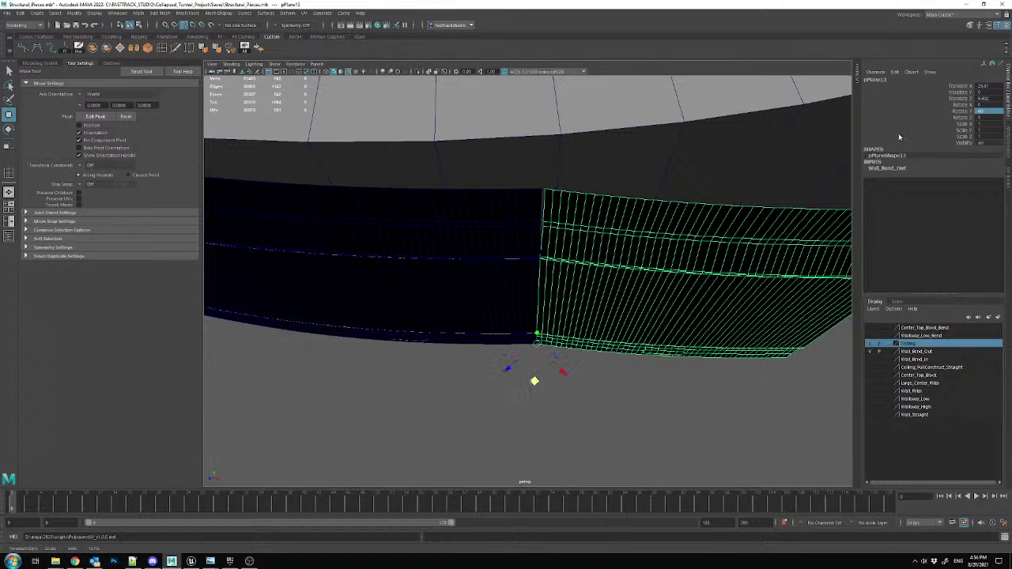
double_click(991, 112)
text(50)
key(Return)
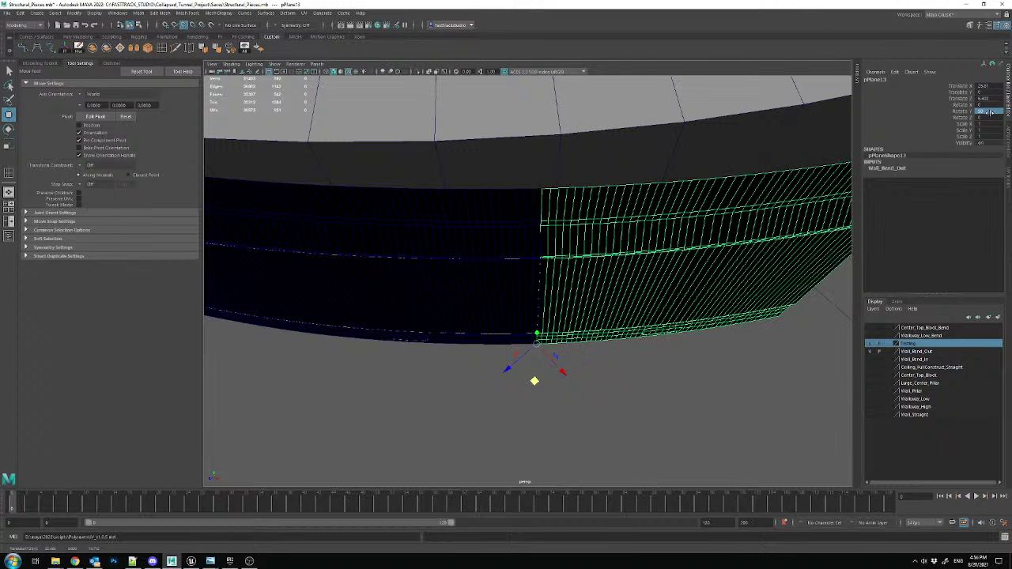
- Snap a sixth duplicate onto the end of the fifth copy and set its Rotate Y to 60
alt+drag(506, 238, 558, 209)
drag(267, 407, 455, 378)
key(shift+d)
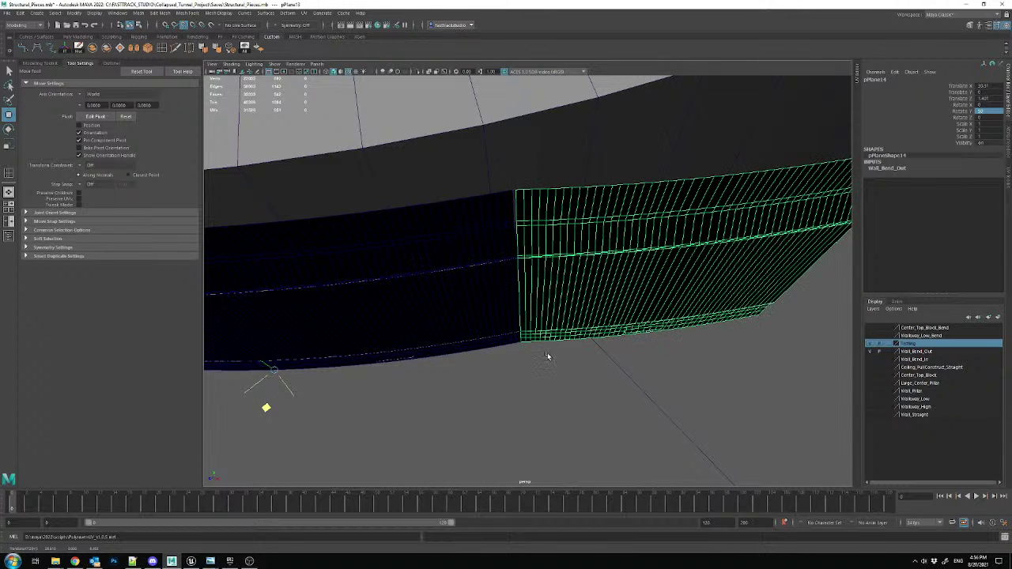
double_click(992, 113)
text(60)
key(Return)
- Snap a seventh duplicate onto the end of the sixth copy and set its Rotate Y to 70
alt+drag(712, 237, 500, 240)
key(shift+d)
alt+middle_drag(499, 239, 511, 355)
double_click(981, 112)
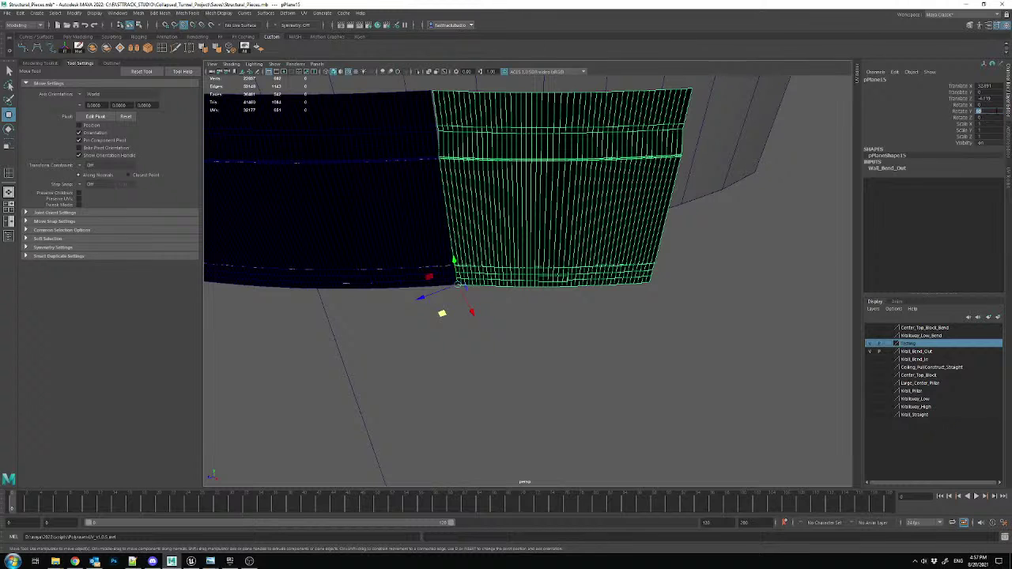
text(70)
key(Return)
- Snap an eighth duplicate onto the end of the seventh copy and set its Rotate Y to 80
alt+drag(671, 159, 483, 221)
shift+drag(318, 312, 335, 313)
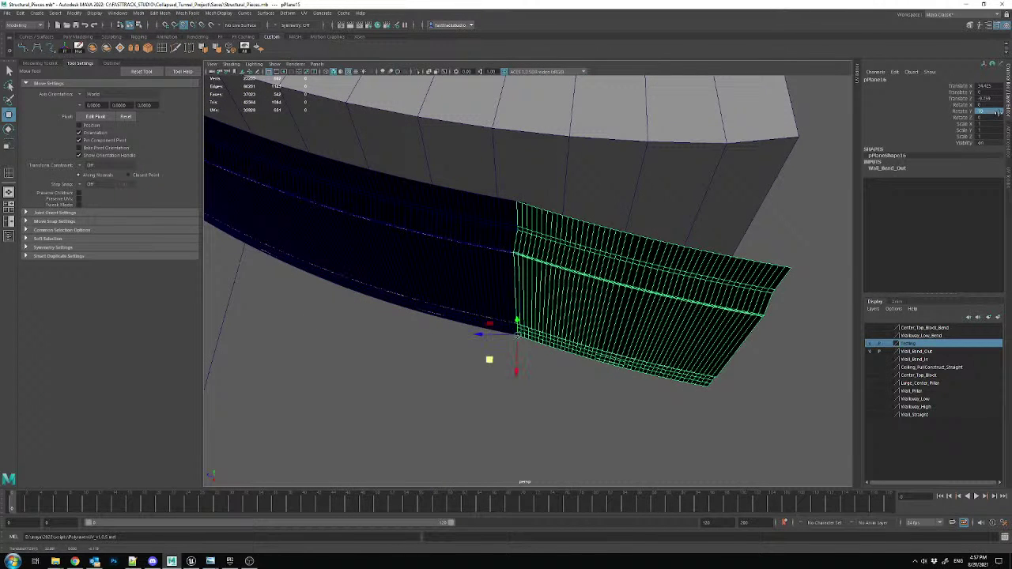
text(80)
key(Return)
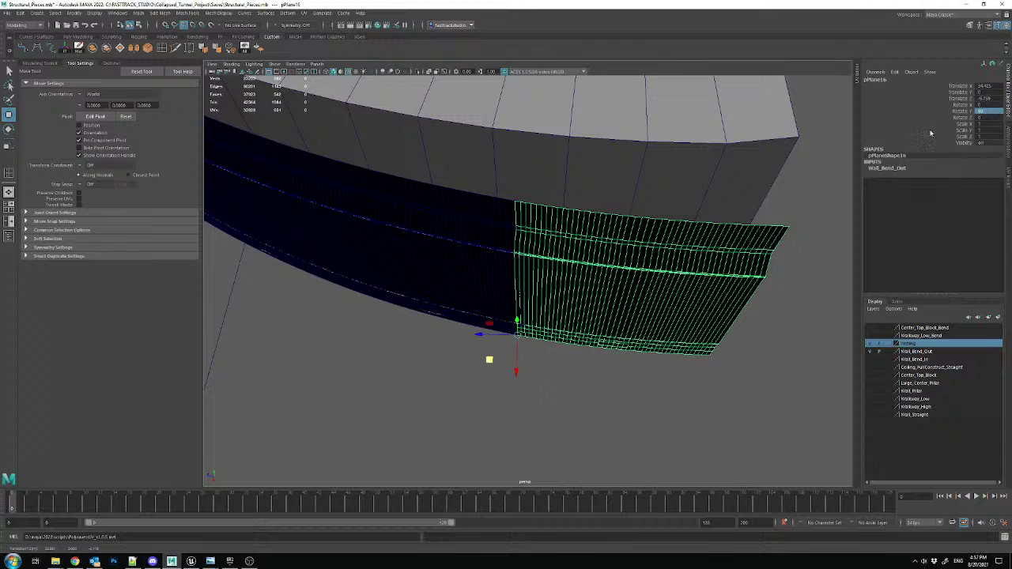
- Examine from several angles how the chain of wall panels follows the outer edge of the curved tunnel block
alt+drag(566, 284, 388, 262)
click(354, 239)
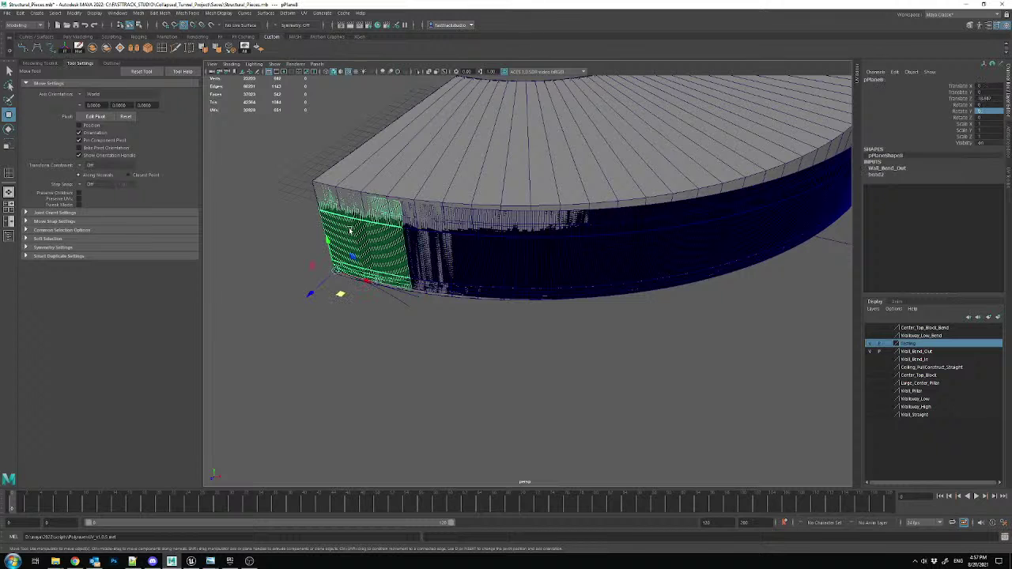
alt+drag(714, 311, 225, 322)
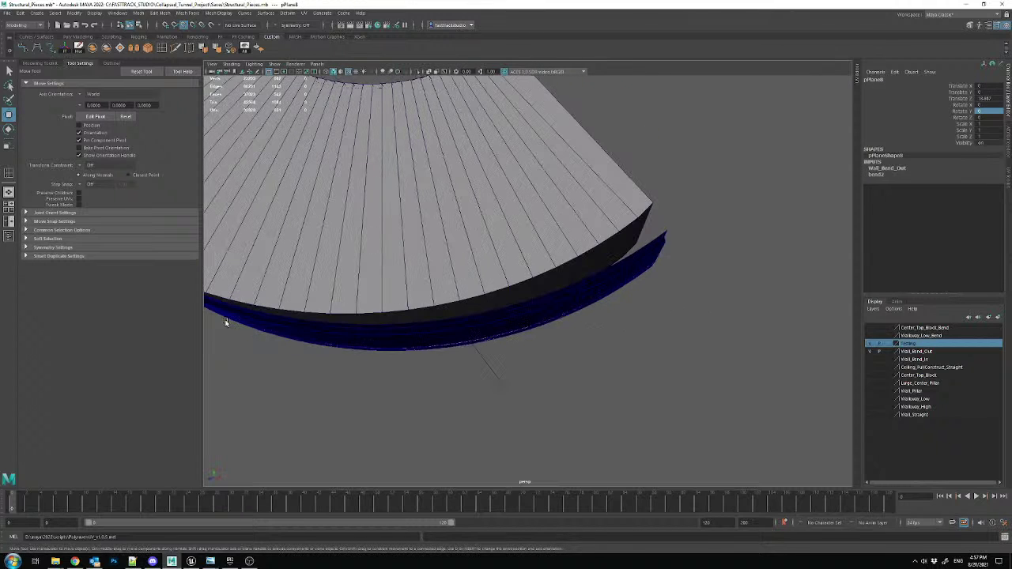
alt+drag(614, 250, 334, 197)
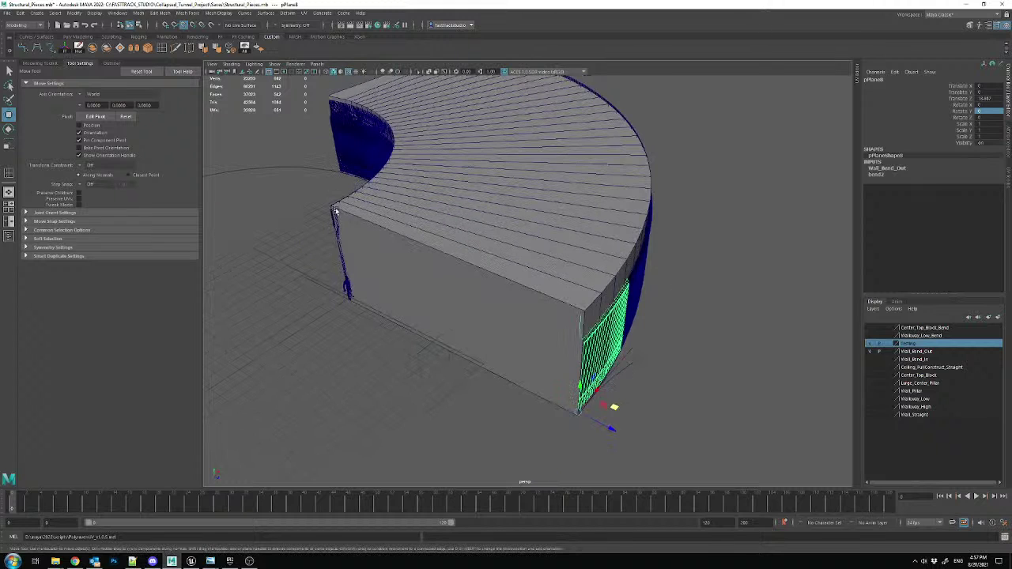
alt+drag(569, 243, 635, 235)
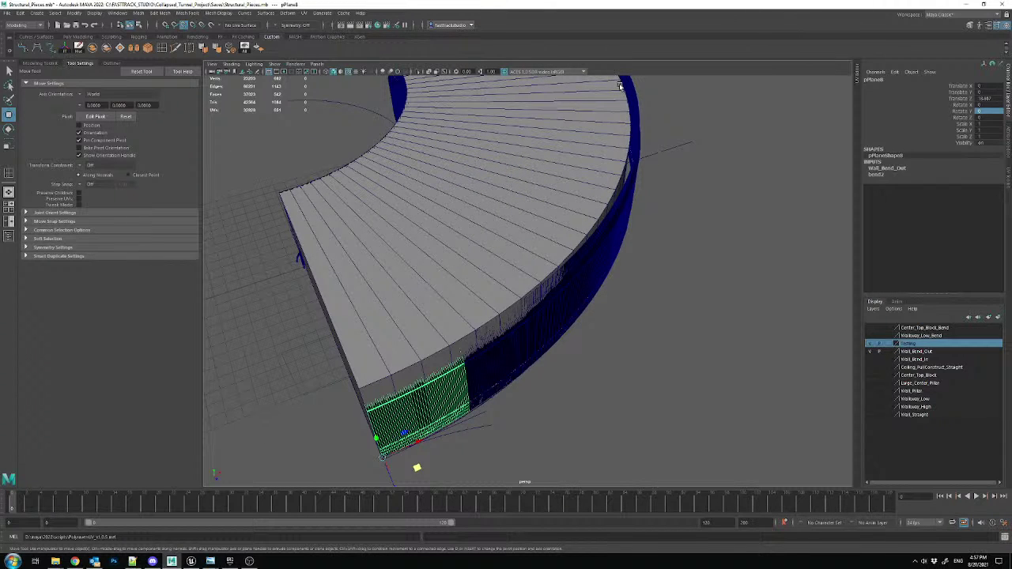
alt+drag(508, 344, 632, 336)
alt+drag(589, 302, 522, 269)
- Set the first panel copy's Rotate Y to 11
click(430, 284)
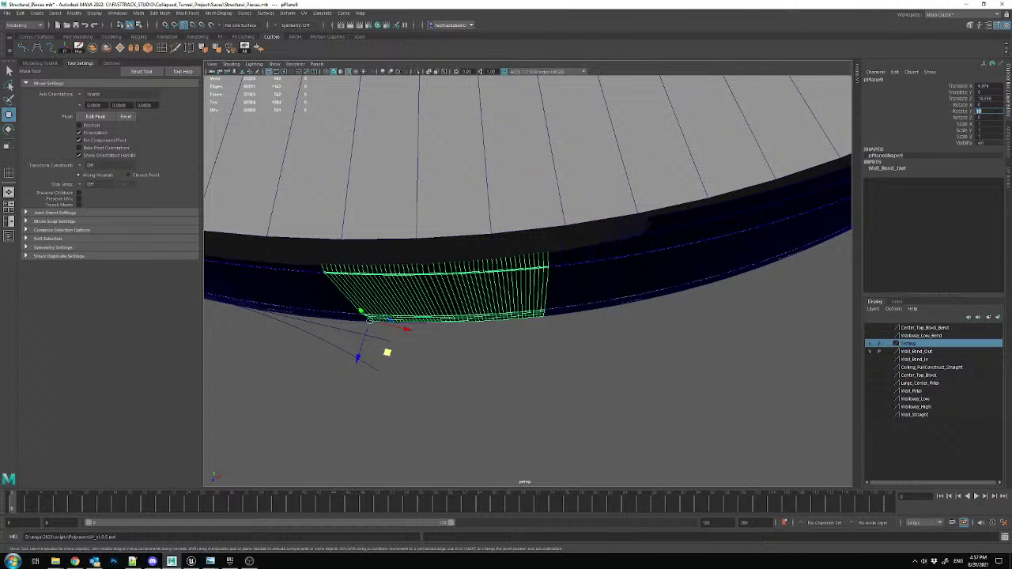
text(11)
key(Return)
- Hide the curved tunnel block and snap the second panel copy onto the end of the first copy
click(573, 255)
scroll(571, 257, up, 3)
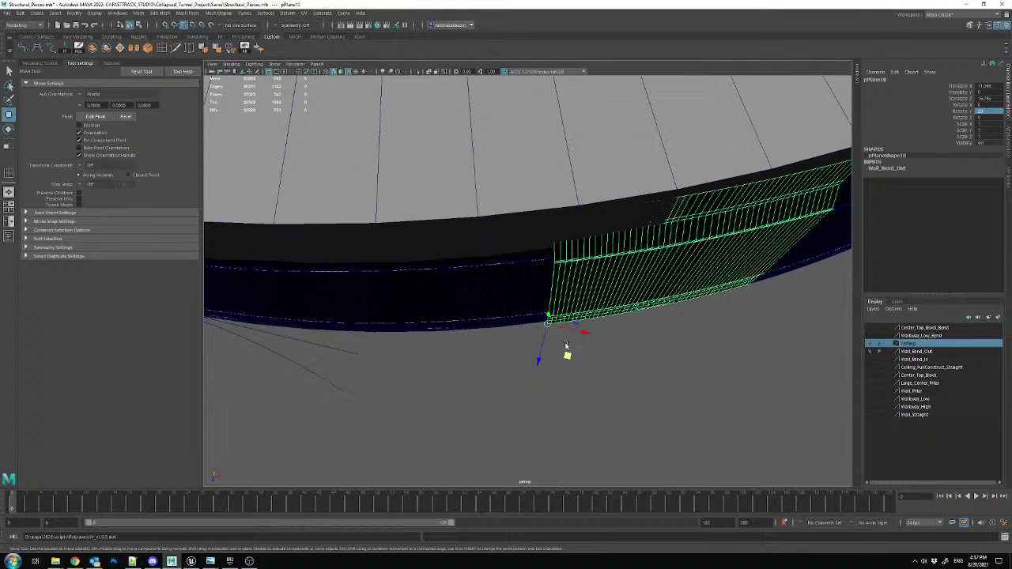
click(552, 209)
key(h)
click(579, 272)
drag(567, 356, 557, 346)
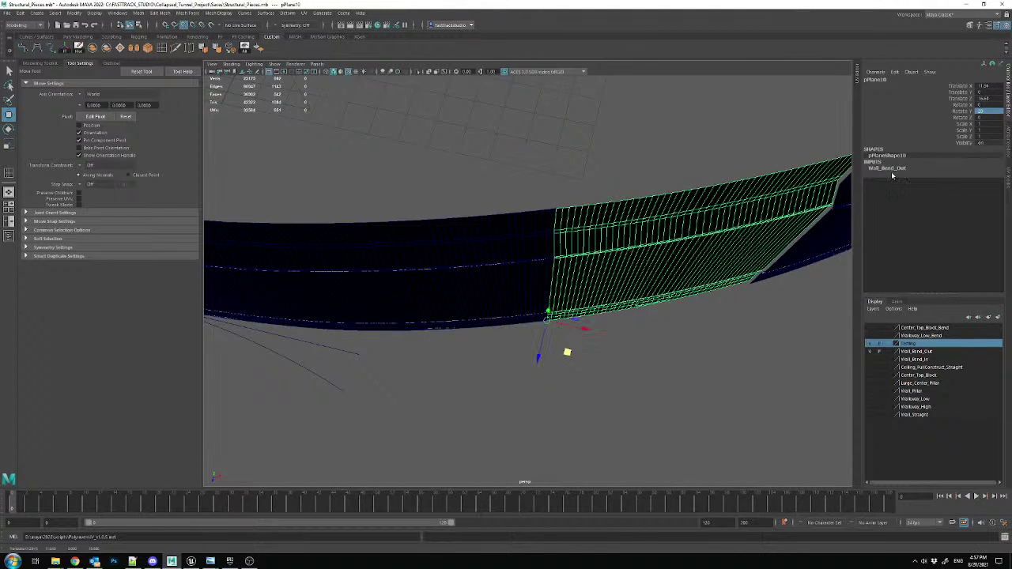
- Check the first copy's rotation and set the second copy's Rotate Y to 22
text(36)
click(502, 270)
click(994, 110)
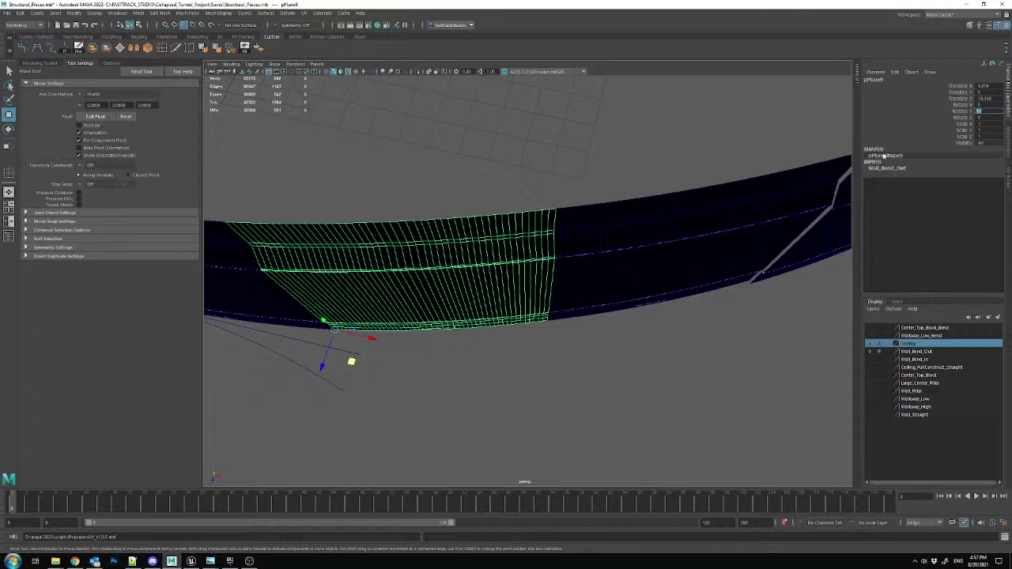
click(673, 222)
text(22)
key(Return)
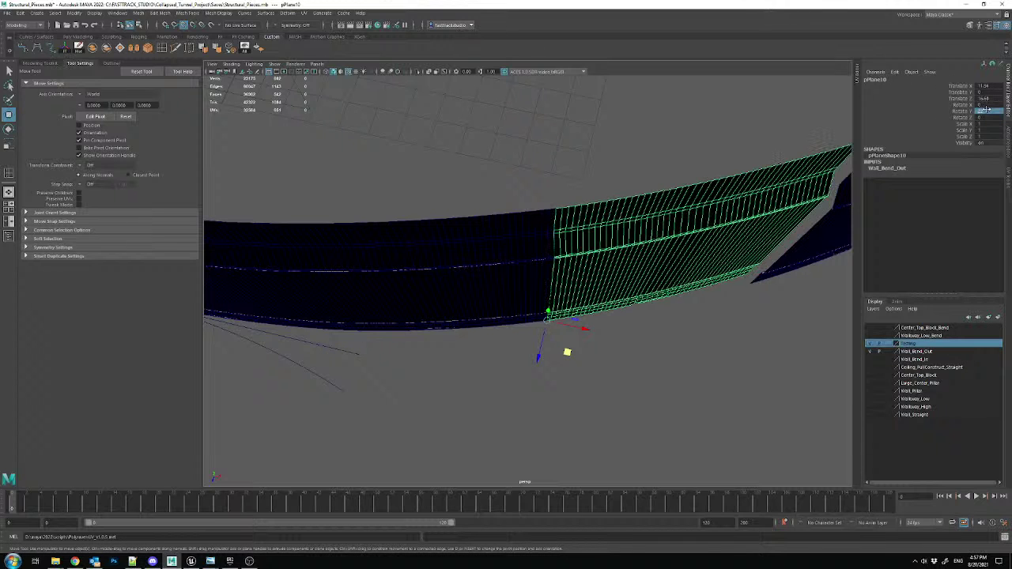
- Snap the third panel copy onto the end of the second copy and set its Rotate Y to 34
alt+middle_drag(754, 200, 484, 269)
click(494, 239)
alt+drag(484, 253, 560, 264)
shift+drag(546, 339, 531, 306)
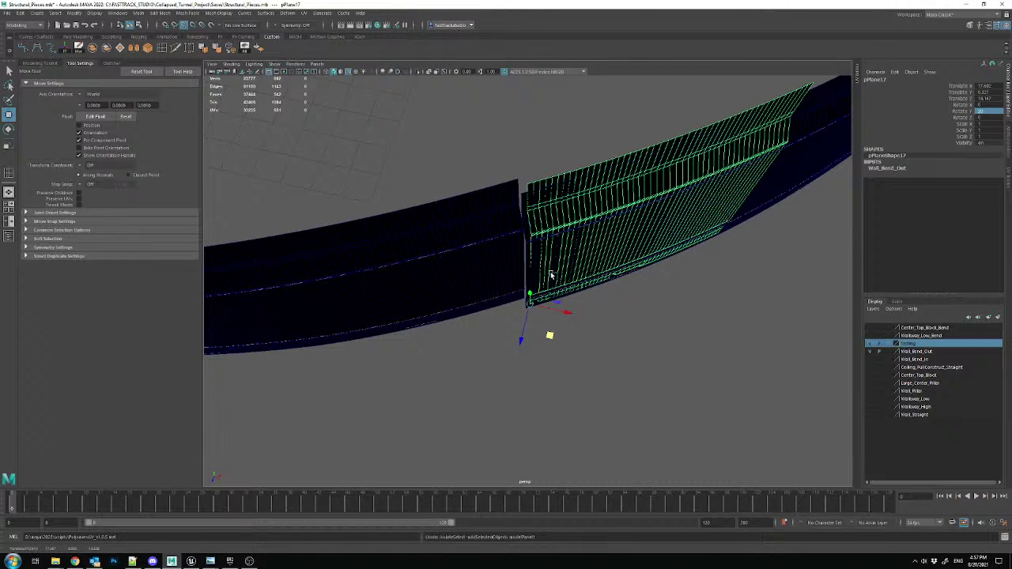
key(ctrl+z)
drag(546, 341, 532, 304)
click(989, 111)
text(34)
key(Return)
- Snap the fourth panel copy onto the end of the third and increase its Rotate Y by the same step
click(471, 250)
click(627, 203)
alt+drag(628, 203, 518, 253)
click(548, 242)
double_click(993, 111)
text(50)
key(Return)
- Snap the fifth panel copy onto the end of the fourth and increase its Rotate Y to continue the curve
alt+drag(553, 237, 545, 348)
double_click(986, 112)
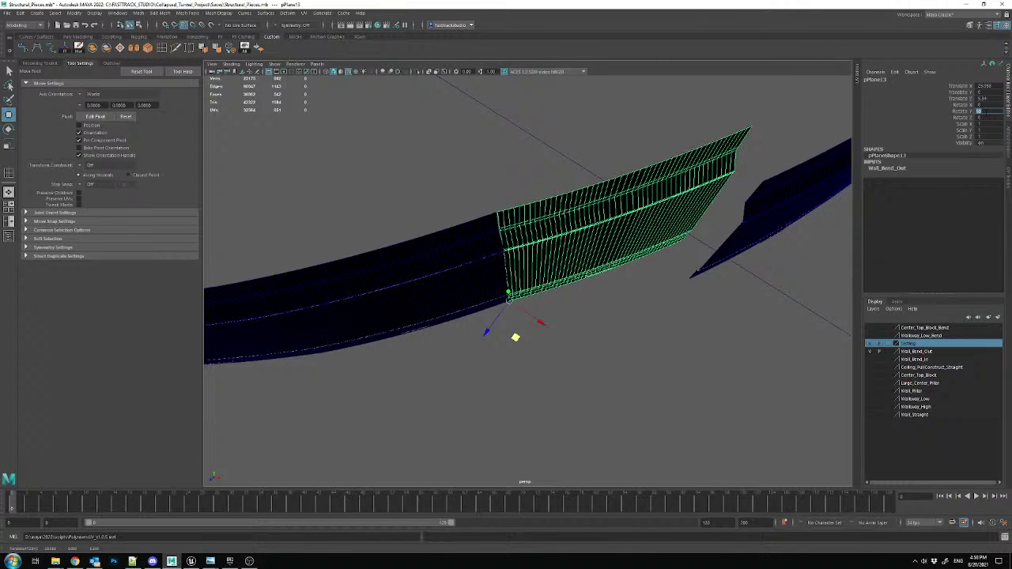
text(60)
key(Return)
- Snap the sixth panel copy onto the end of the fifth and raise its Rotate Y slightly
alt+middle_drag(640, 242, 485, 287)
click(467, 291)
drag(451, 397, 462, 326)
double_click(987, 111)
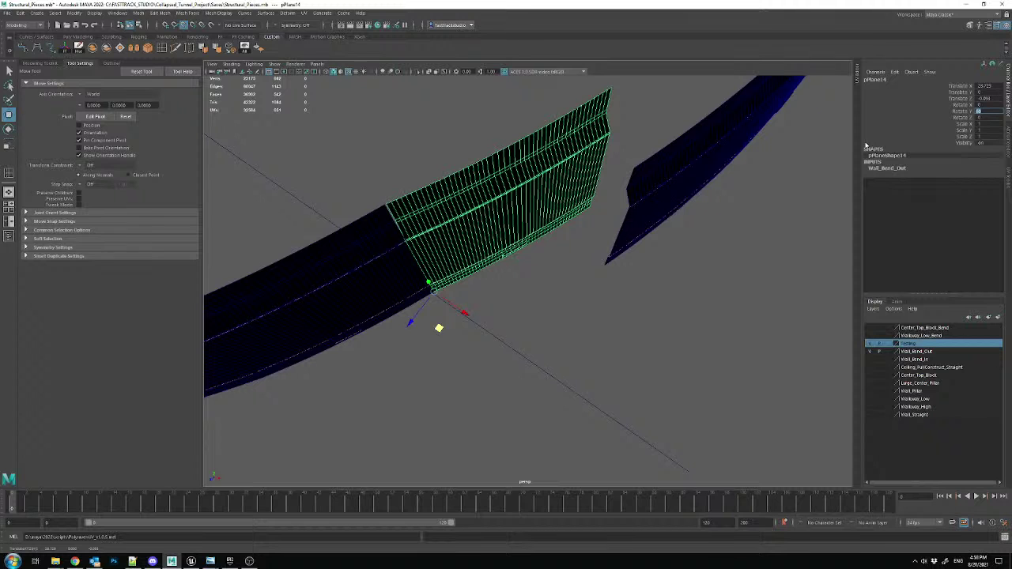
key(Return)
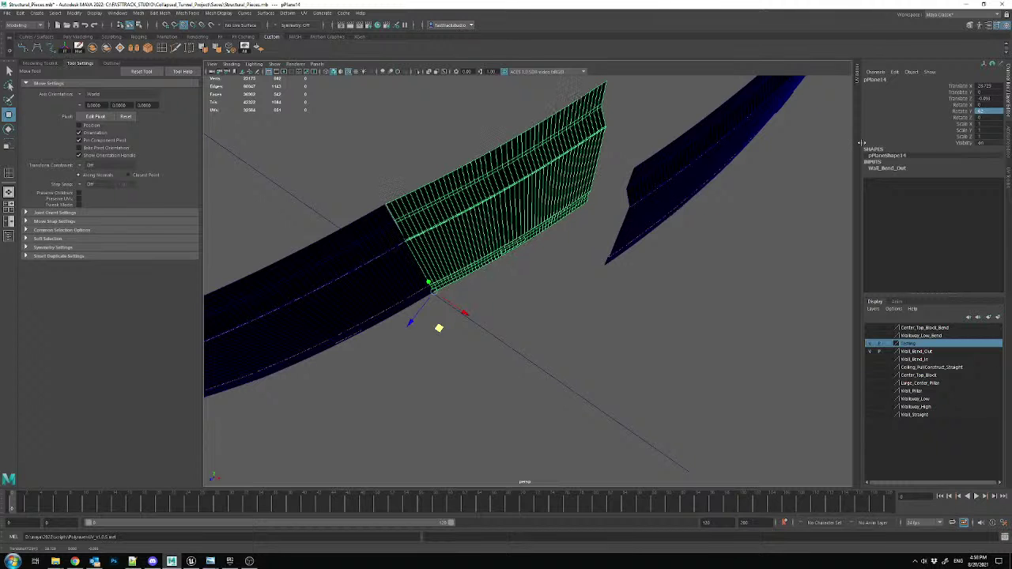
alt+drag(561, 161, 590, 166)
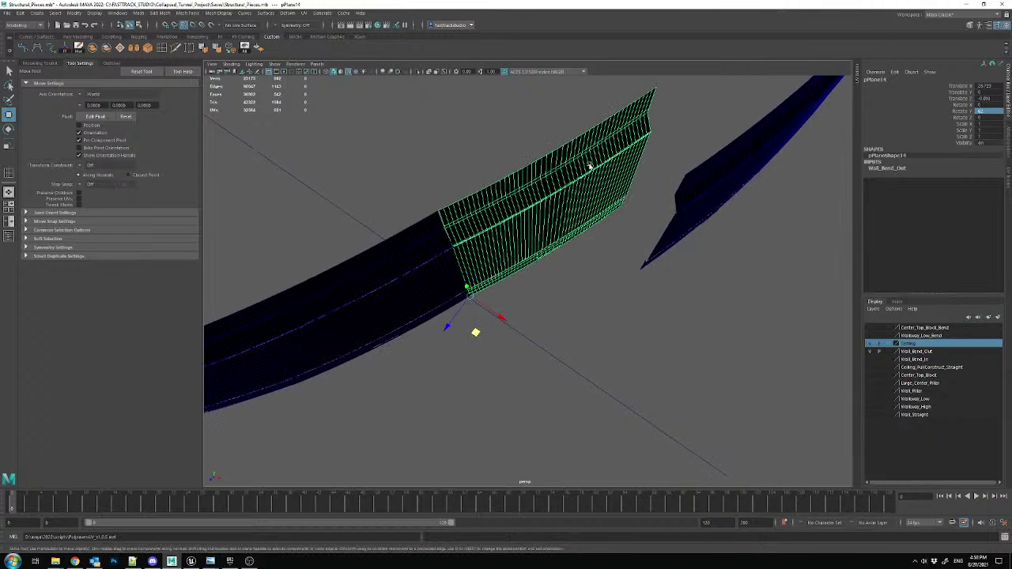
- Try larger Rotate Y values on the sixth copy, starting with 66, and compare them with the fifth copy's rotation
double_click(994, 110)
text(66)
key(Return)
alt+middle_drag(586, 200, 642, 189)
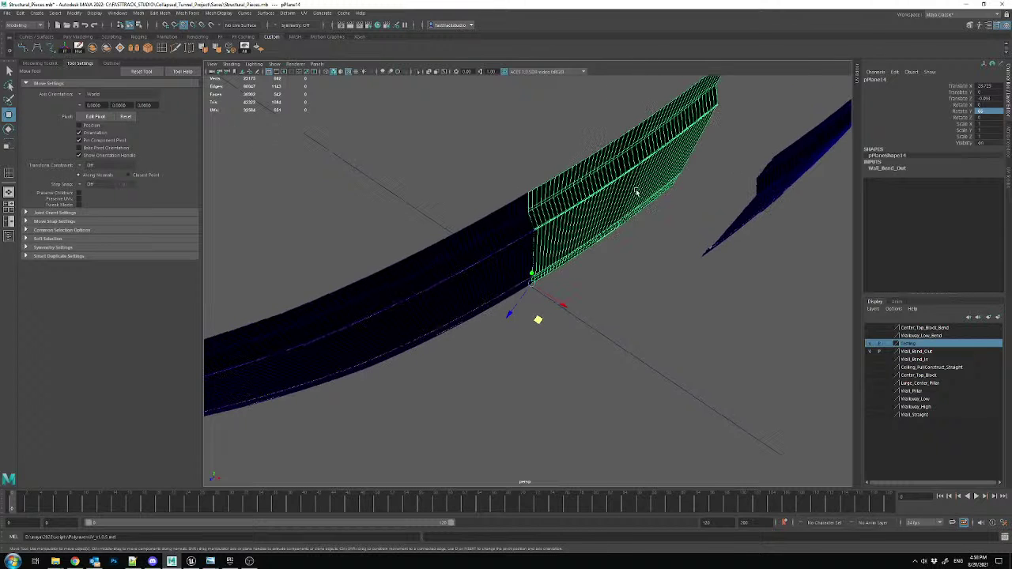
click(502, 264)
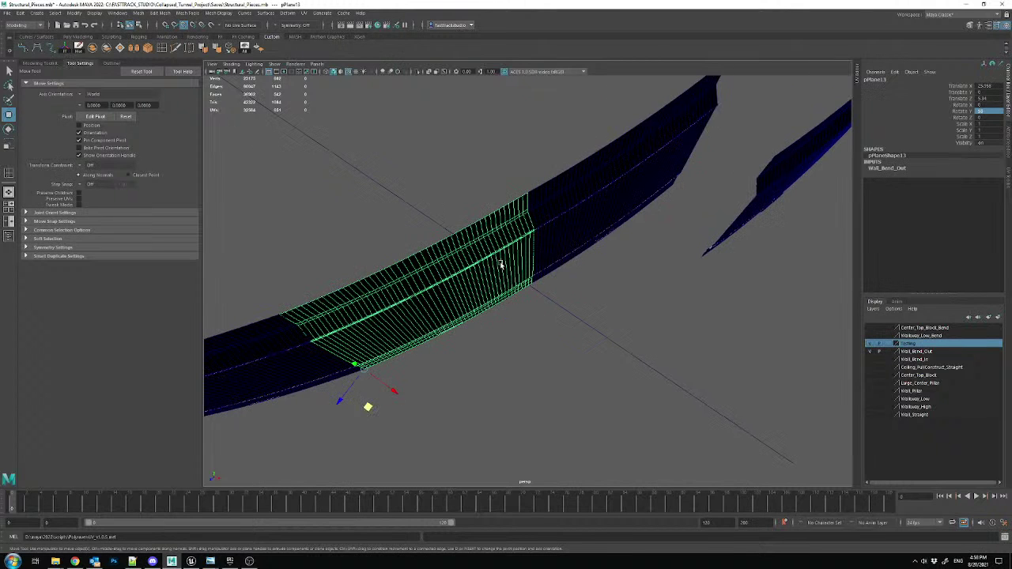
click(646, 197)
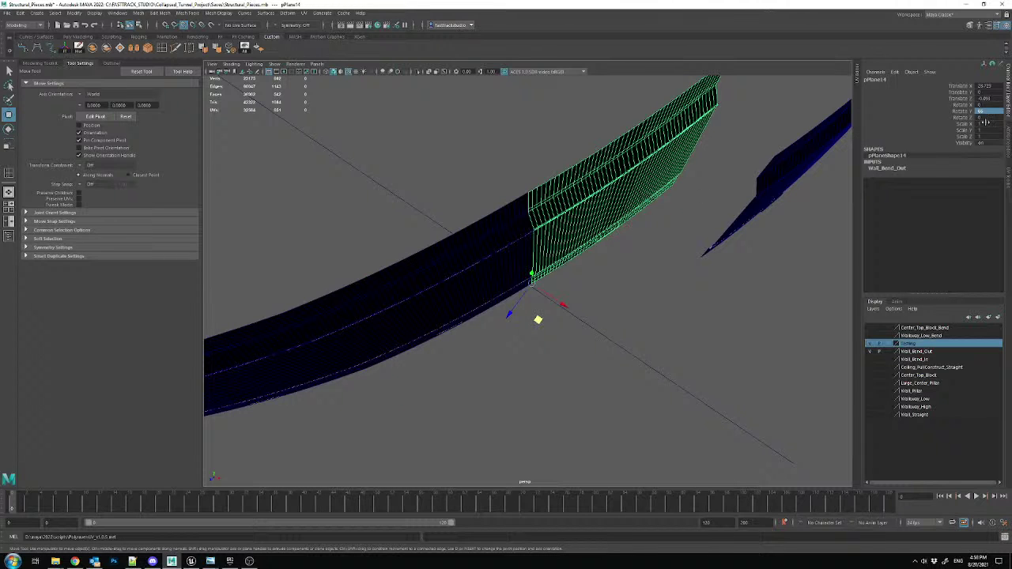
text(60)
key(Return)
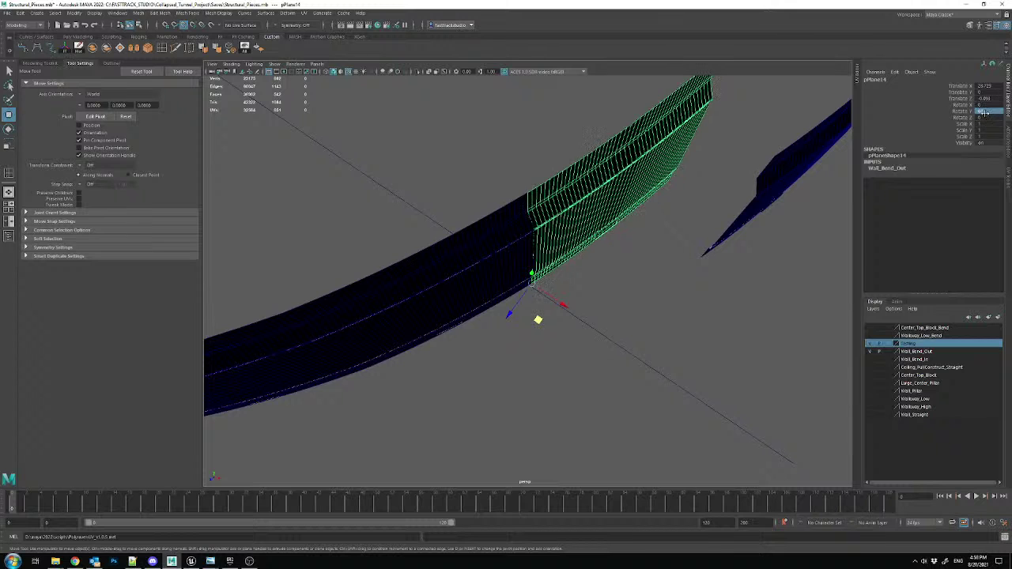
- Try snapping the seventh panel copy onto the end of the sixth copy
alt+middle_drag(779, 138, 547, 257)
click(502, 360)
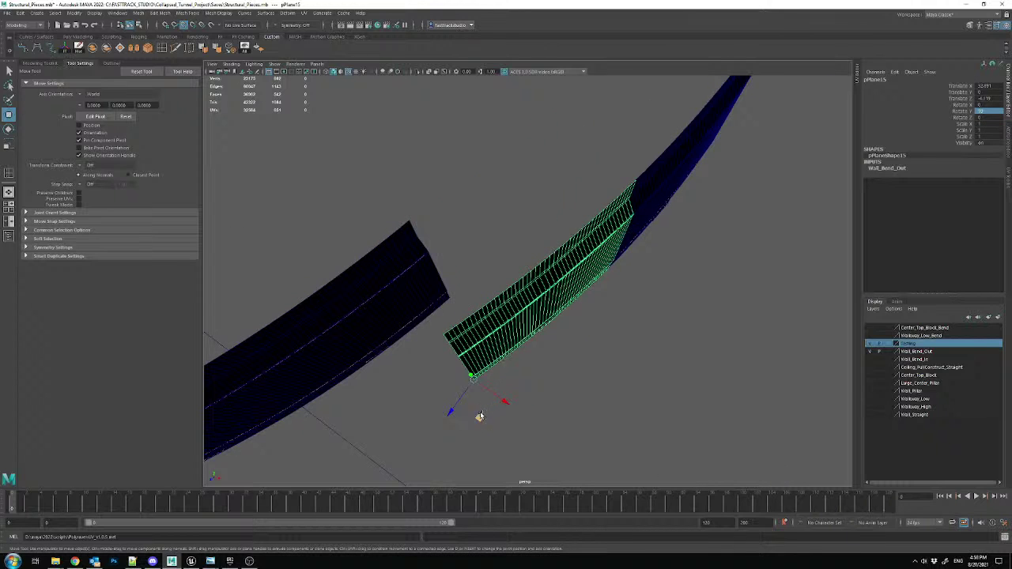
drag(477, 415, 454, 335)
click(989, 109)
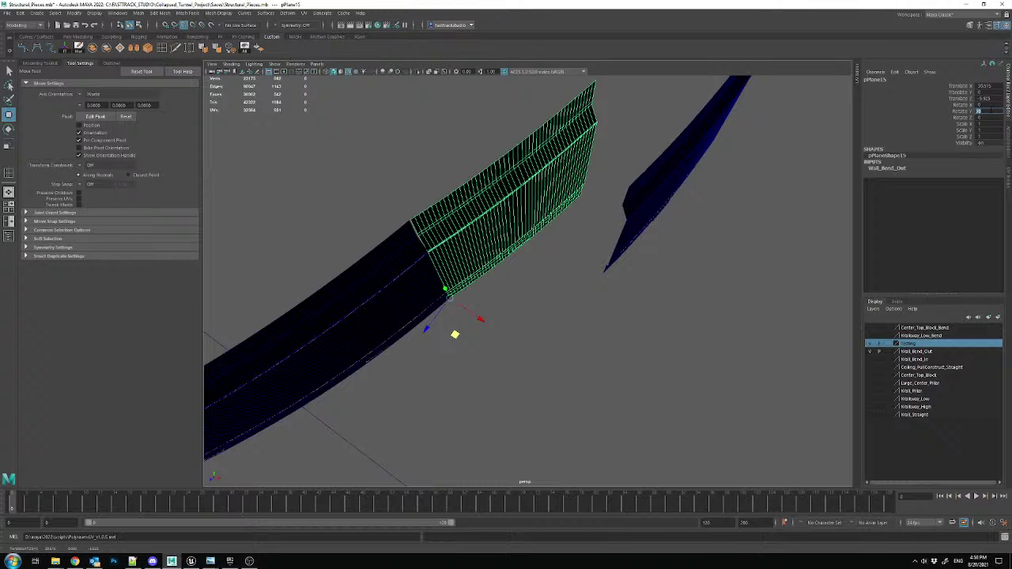
scroll(429, 282, down, 2)
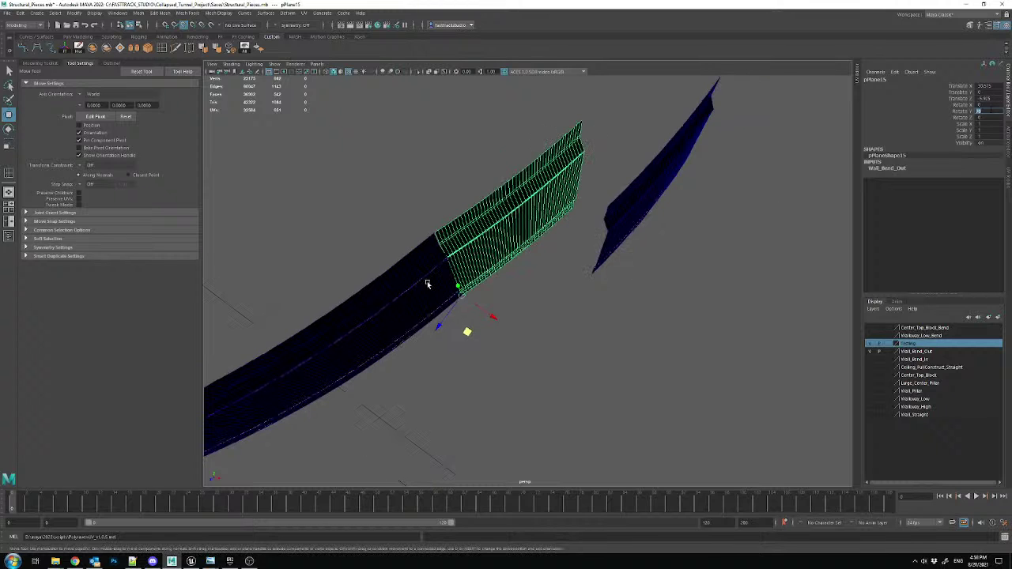
- Check the Rotate Y of the fourth and fifth copies and correct the sixth copy's Rotate Y to keep the same increment
alt+middle_drag(428, 282, 596, 191)
click(410, 275)
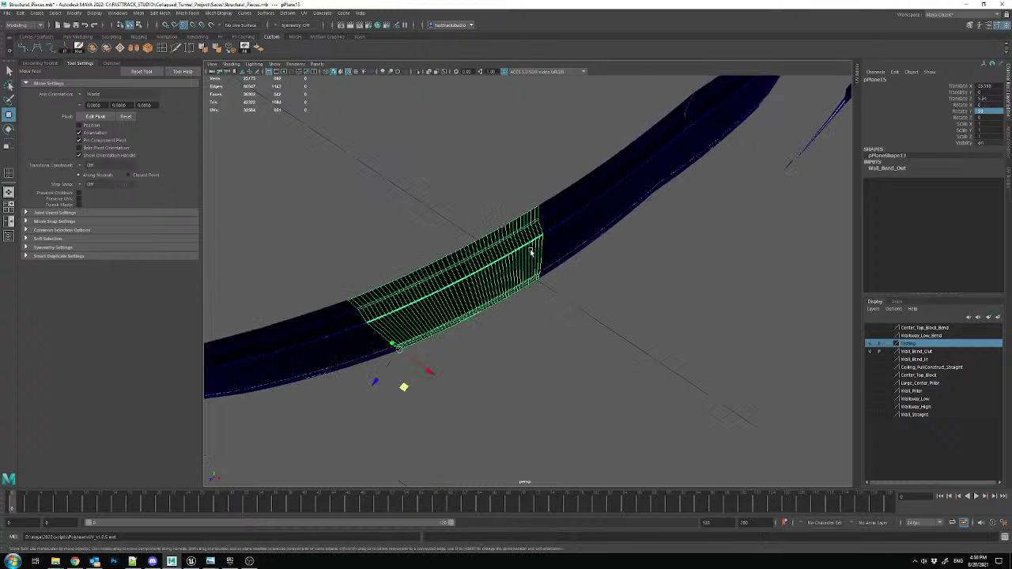
click(302, 346)
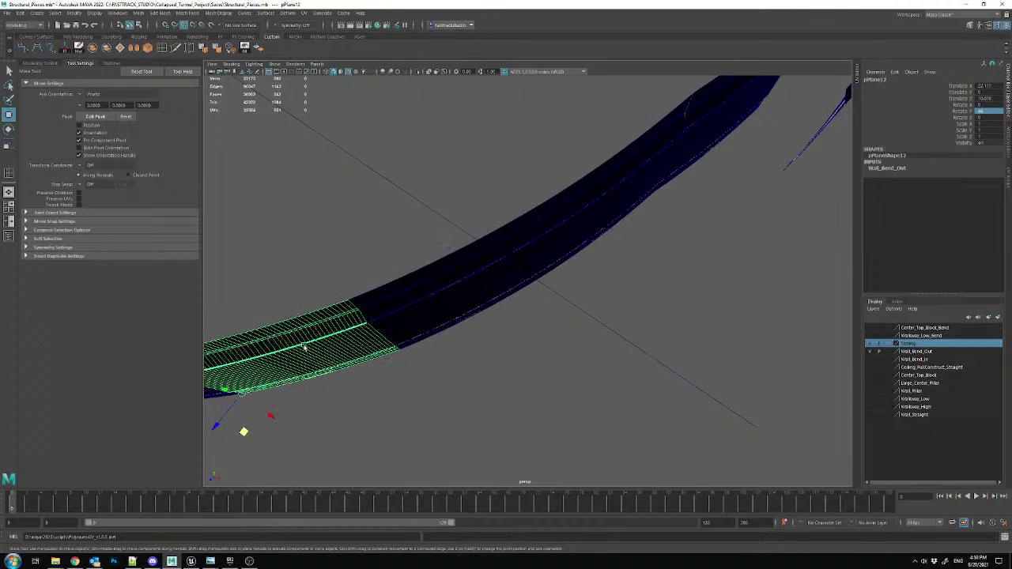
click(427, 304)
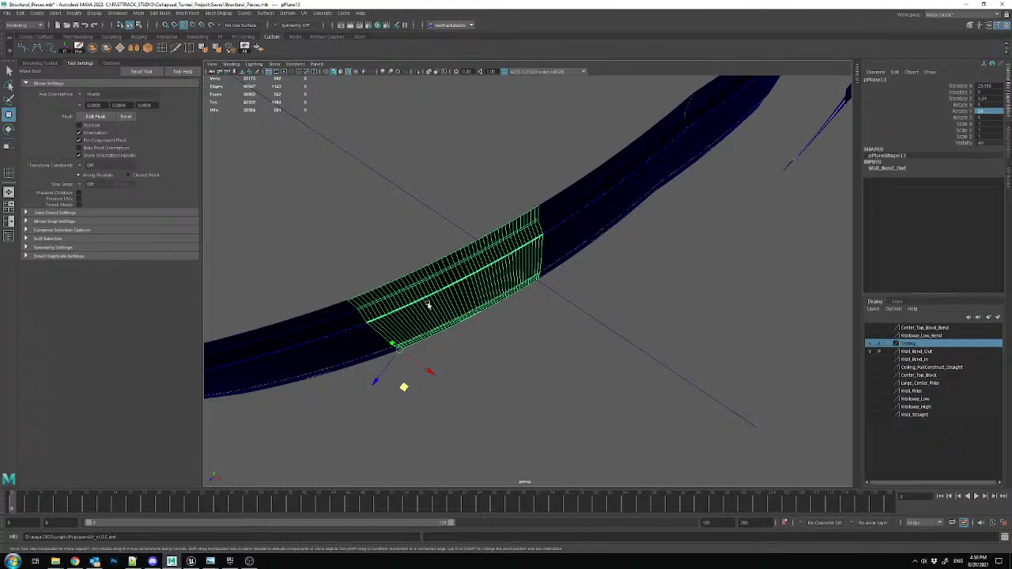
click(574, 221)
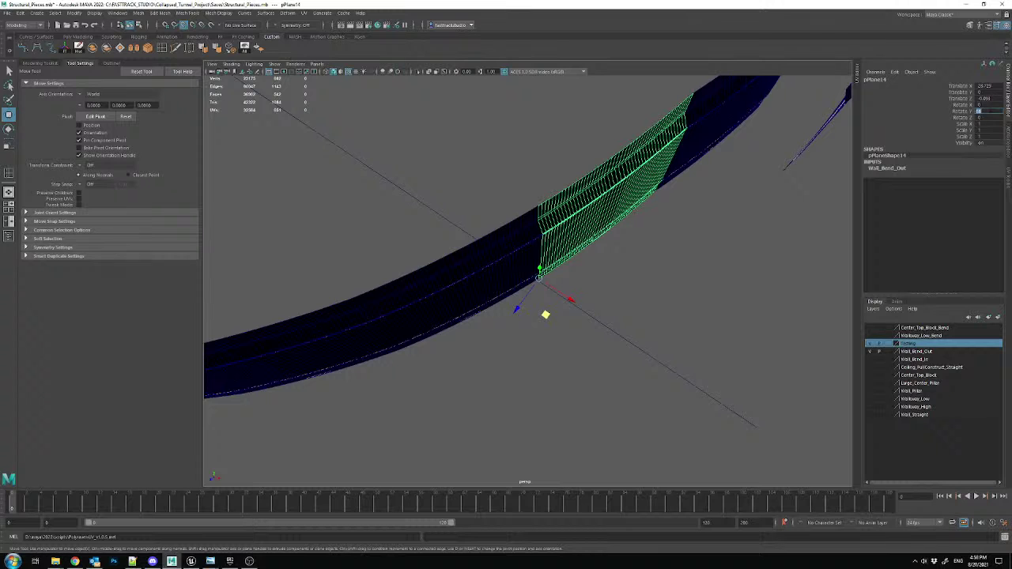
key(Return)
- Snap the seventh panel copy onto the corrected end of the sixth copy and increase its Rotate Y by the same increment
alt+middle_drag(636, 167, 419, 303)
click(470, 272)
drag(437, 365, 449, 323)
double_click(989, 111)
text(28)
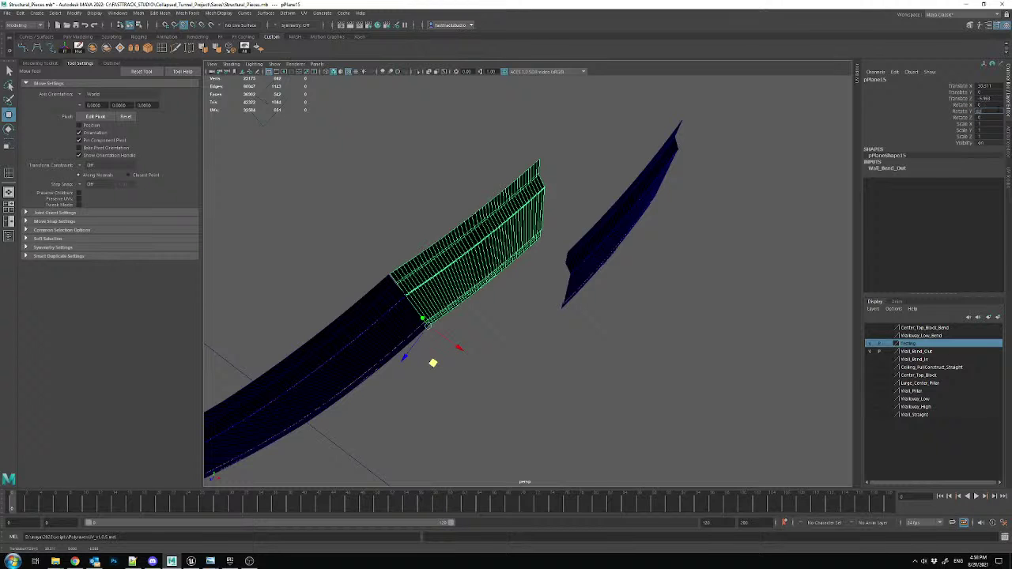
key(Return)
- Show the hidden tunnel block again, compare the panel chain with its curve, and select the original wall panel
click(614, 200)
alt+drag(640, 253, 514, 102)
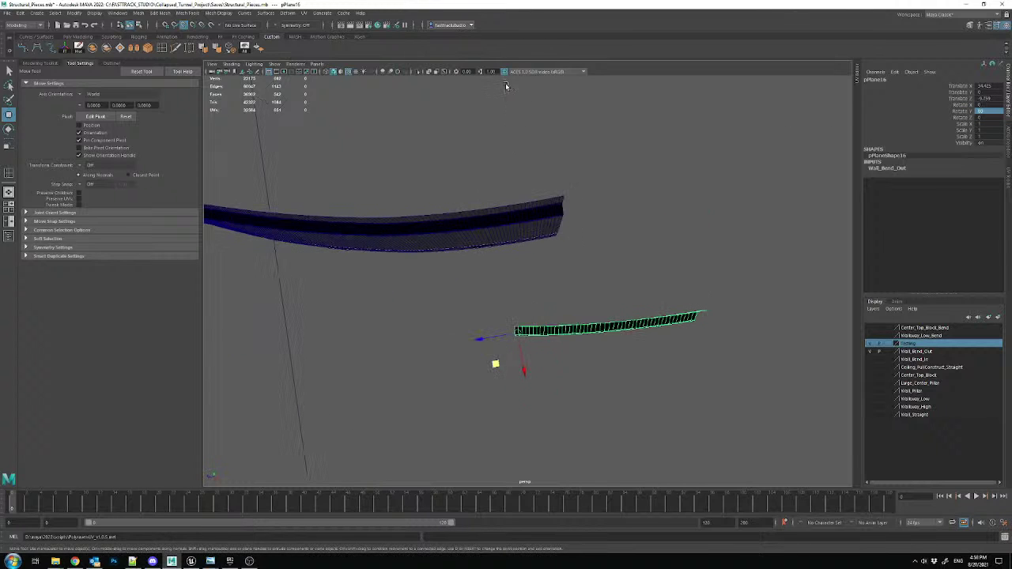
click(244, 46)
alt+drag(493, 188, 548, 247)
alt+drag(613, 222, 752, 189)
click(745, 172)
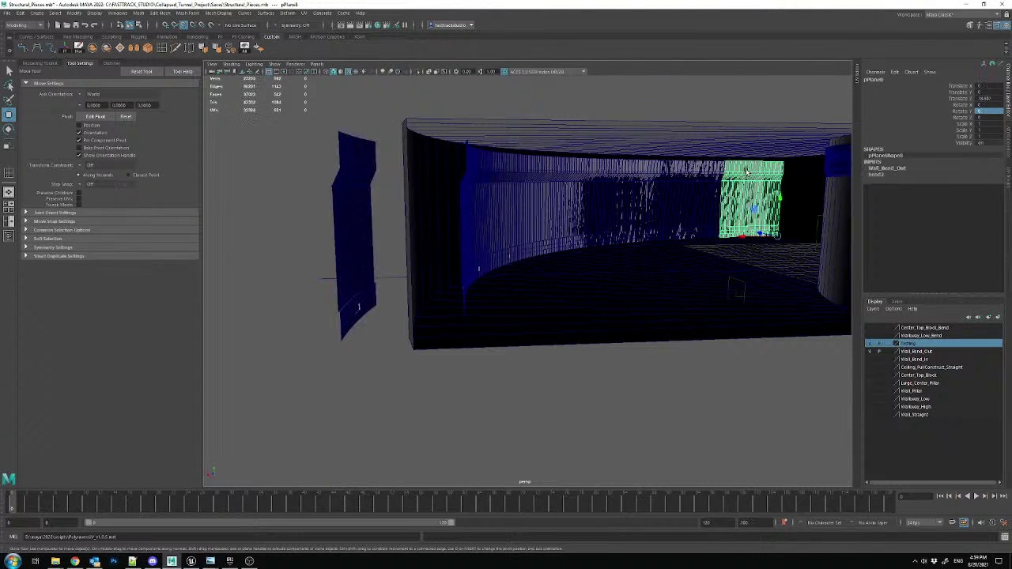
- Compare the Rotate Y values of the panel copies along the curved tunnel block, from the original panel to the last copy and back to the first
click(712, 171)
click(650, 168)
click(592, 173)
click(530, 170)
click(498, 171)
click(472, 170)
key(f)
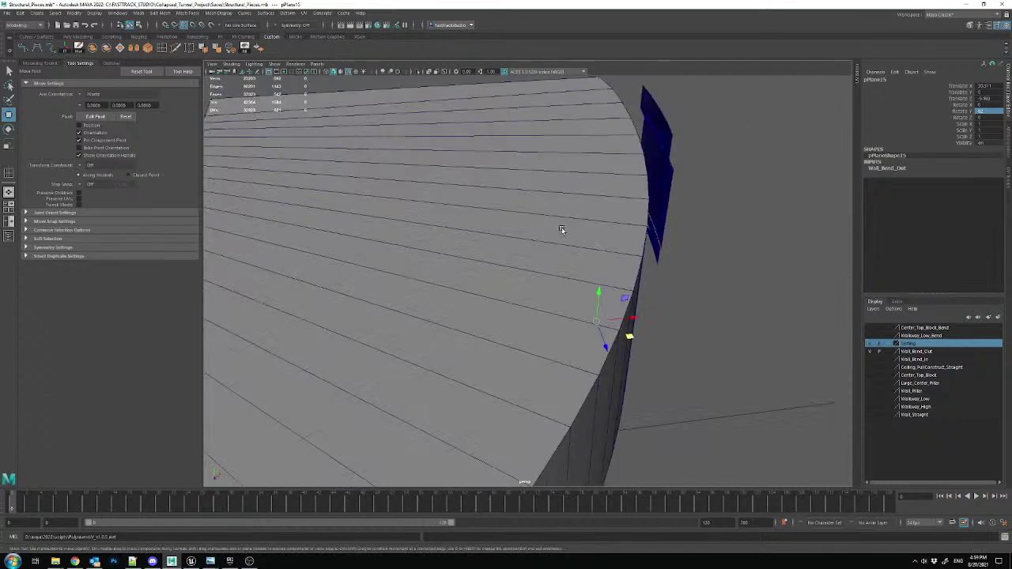
scroll(564, 223, down, 5)
alt+drag(553, 219, 553, 339)
click(556, 339)
alt+drag(637, 324, 624, 261)
click(557, 331)
click(985, 112)
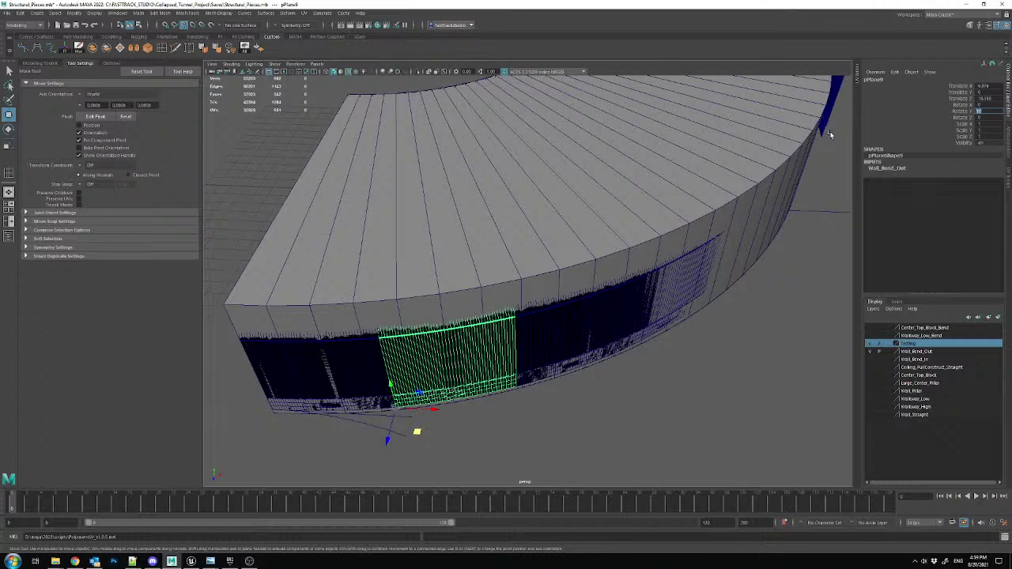
click(981, 111)
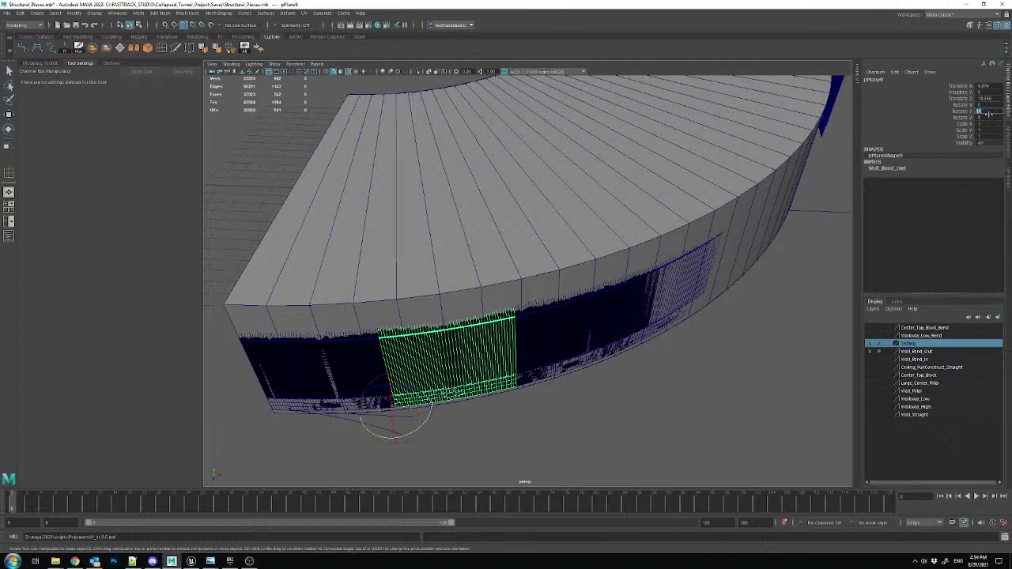
key(w)
click(648, 391)
key(ctrl+z)
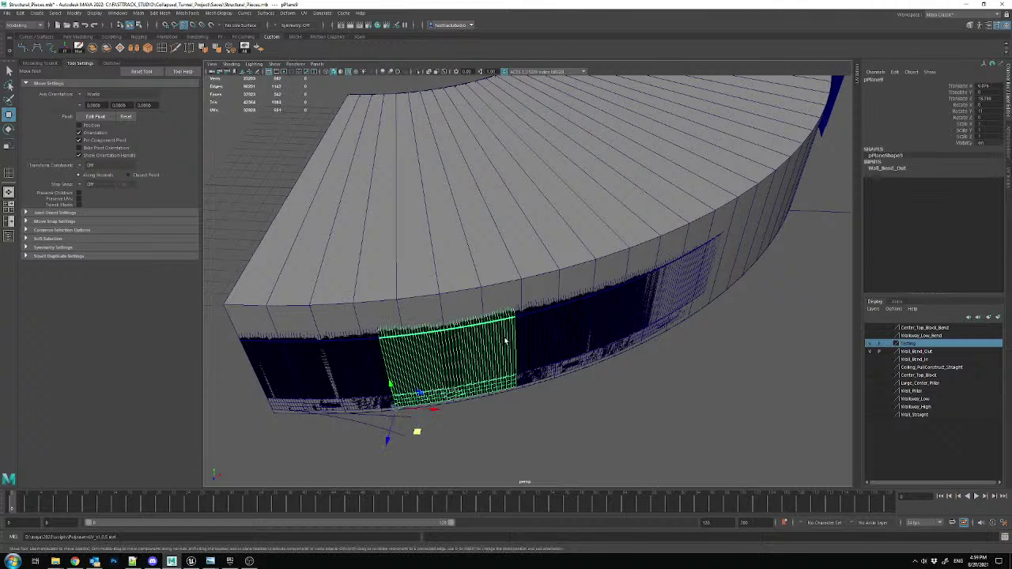
click(649, 328)
key(f)
alt+drag(510, 337, 540, 261)
click(540, 261)
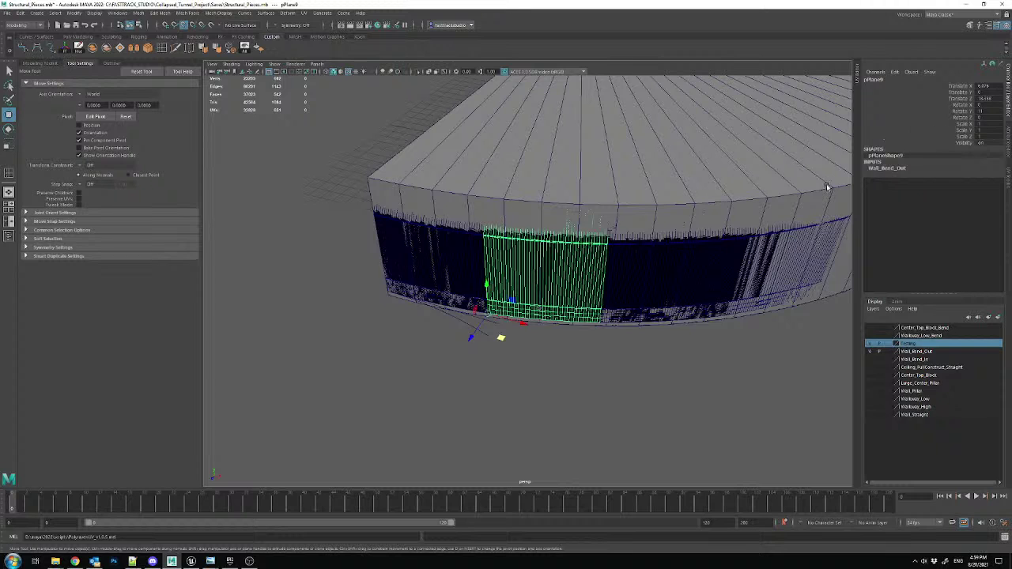
- Hide the tunnel block and slightly reduce the Rotate Y of the first panel copy
click(761, 192)
key(ctrl+h)
click(535, 264)
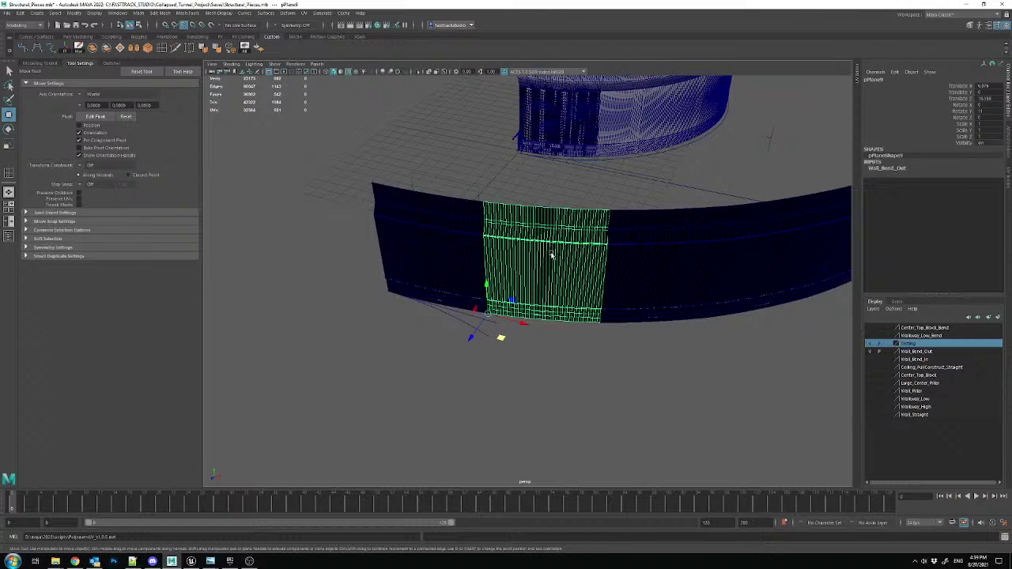
double_click(980, 111)
key(Return)
- Snap the second and third panel copies onto the ends of the preceding panels, with Rotate Y set to 21 and 31.5
alt+middle_drag(652, 223, 554, 227)
scroll(475, 237, up, 5)
alt+drag(389, 248, 667, 290)
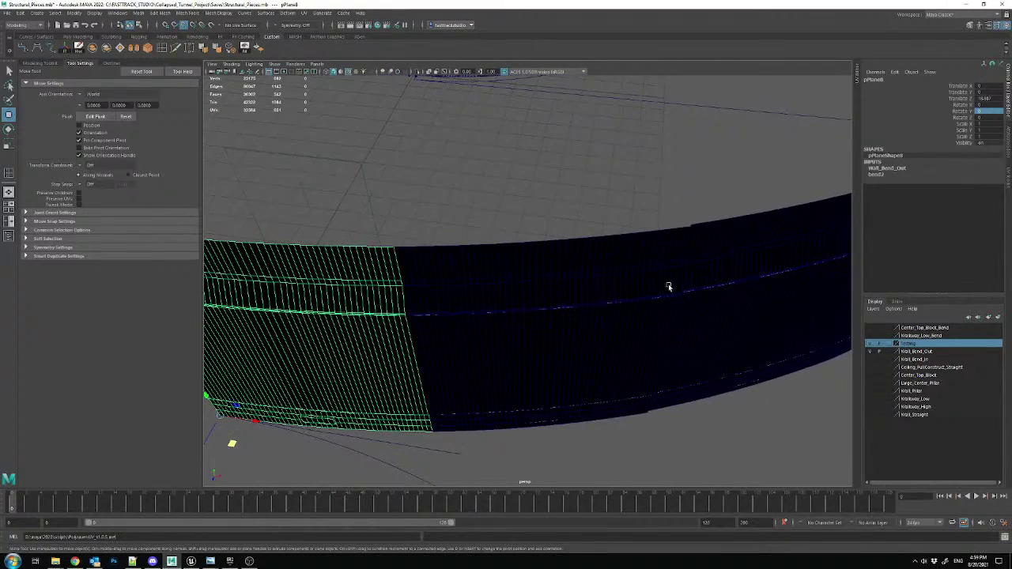
key(shift+d)
alt+middle_drag(728, 281, 568, 332)
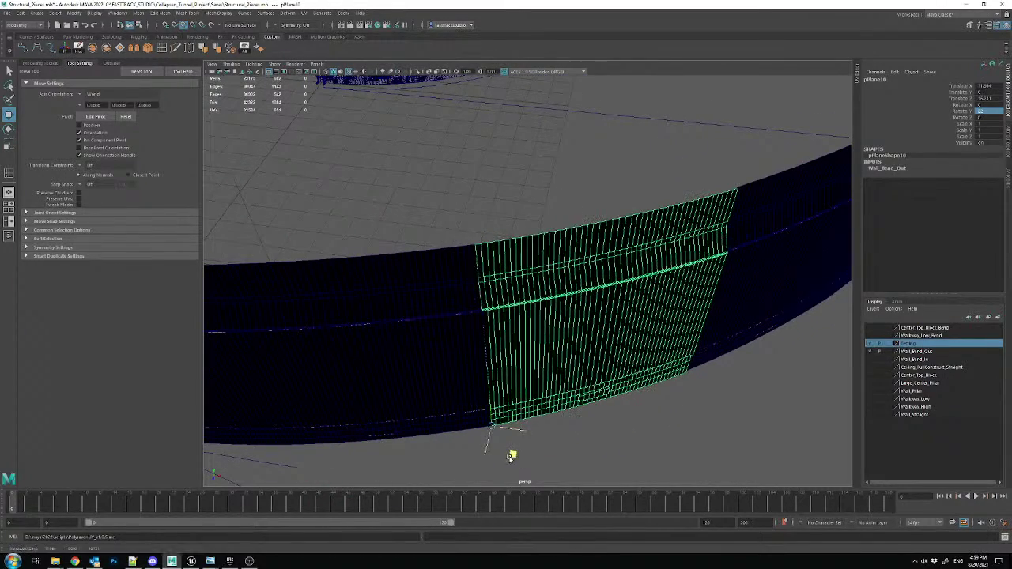
click(982, 112)
text(21)
key(Return)
alt+drag(638, 336, 520, 349)
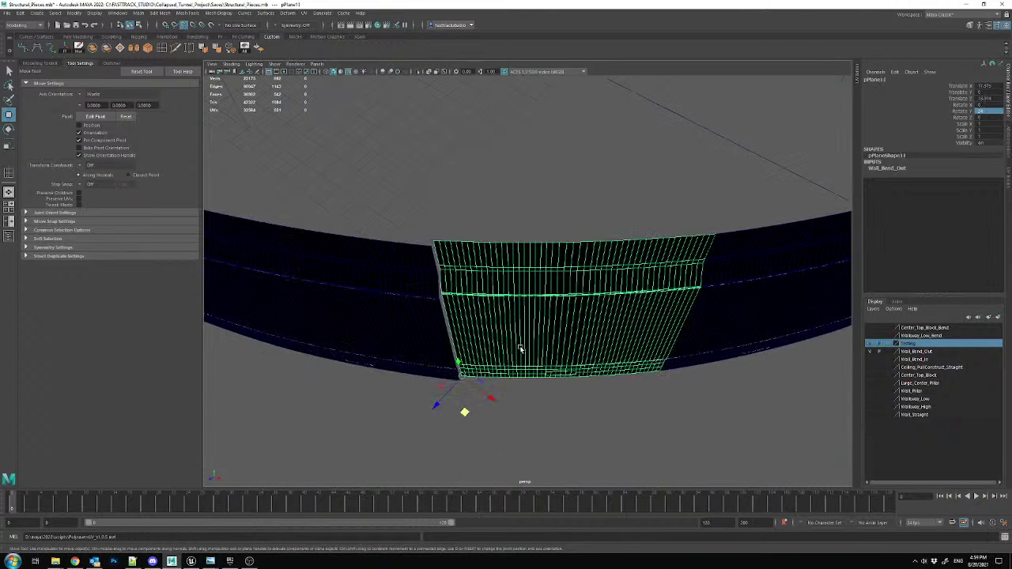
key(shift+d)
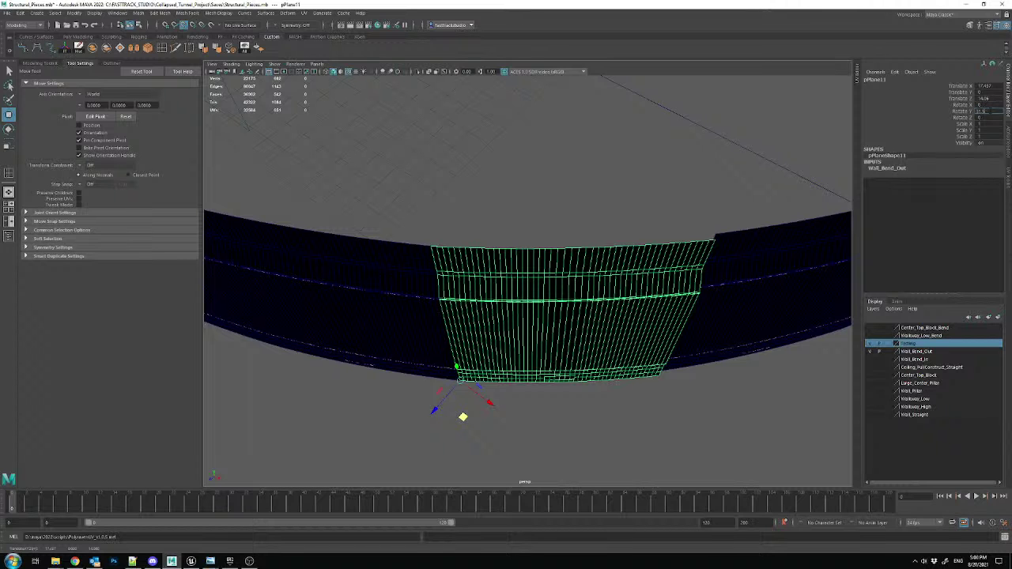
- Snap the fourth panel copy onto the end of the third, check the third's rotation and set the fourth's Rotate Y to 42
alt+drag(665, 238, 601, 188)
key(shift+d)
alt+drag(579, 314, 421, 345)
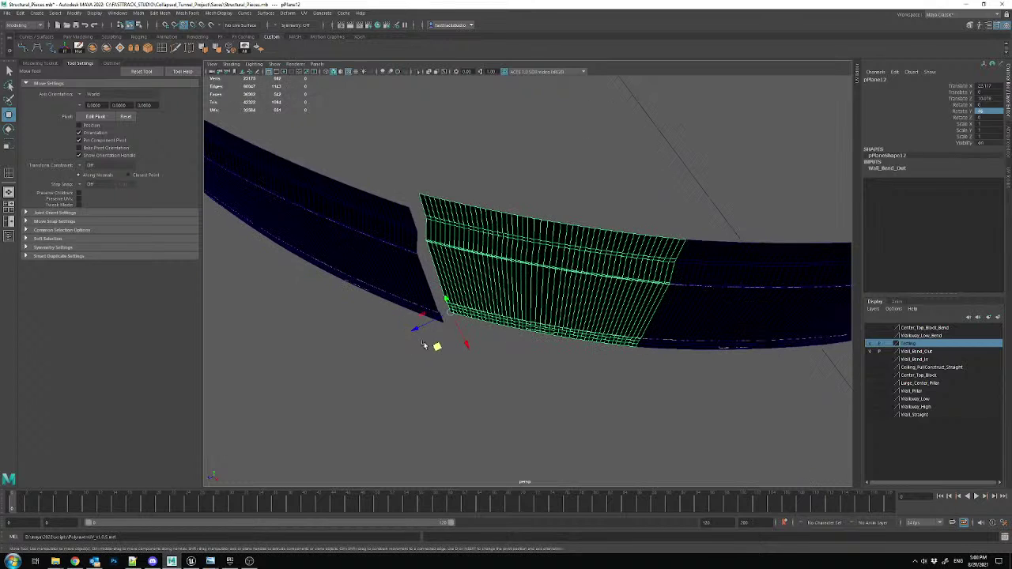
middle_drag(421, 345, 412, 357)
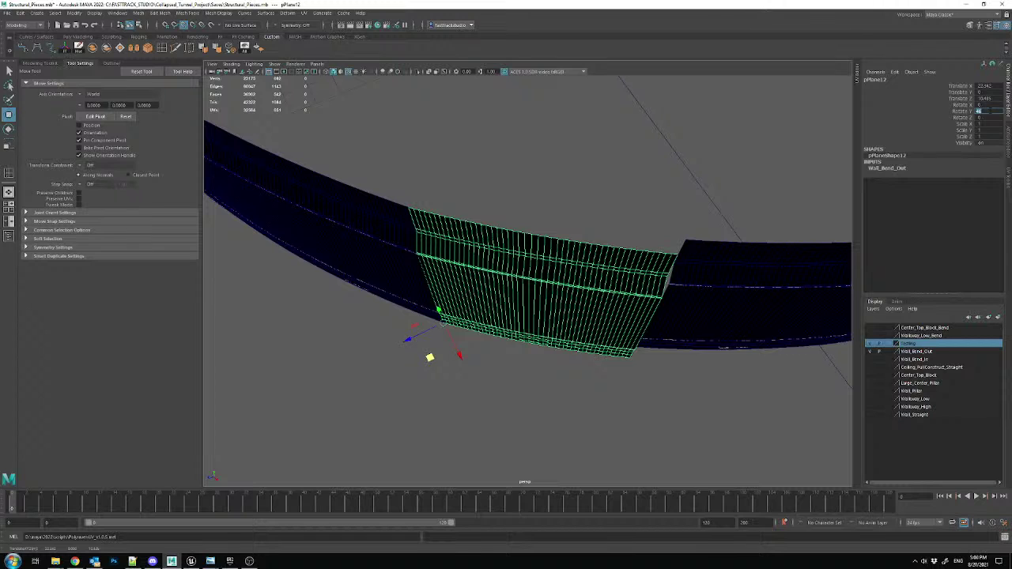
click(388, 247)
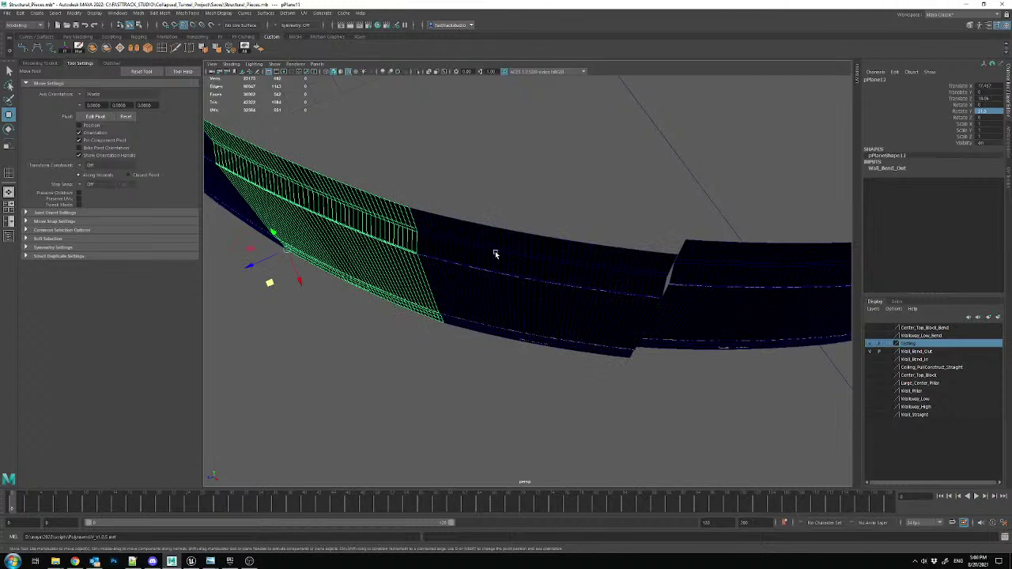
click(538, 274)
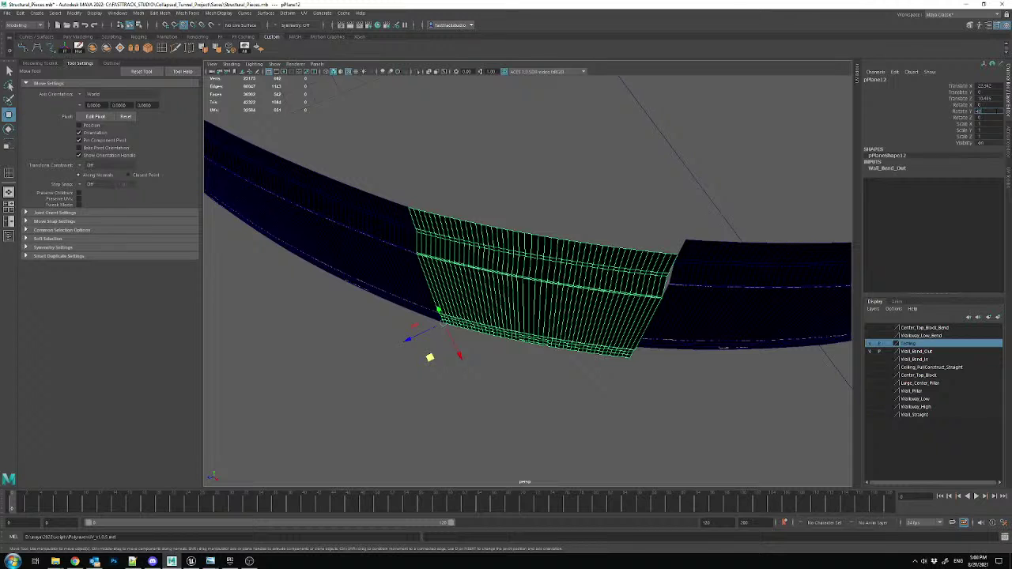
- Snap the fifth panel copy onto the end of the fourth and set its Rotate Y to 52.5
alt+drag(696, 158, 515, 276)
click(515, 276)
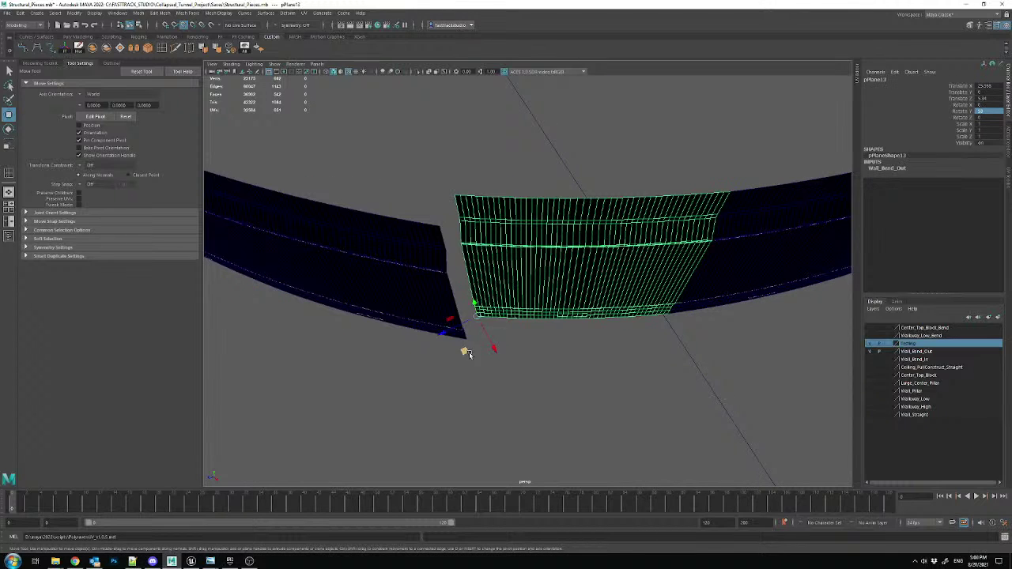
key(ctrl+z)
key(ctrl+z)
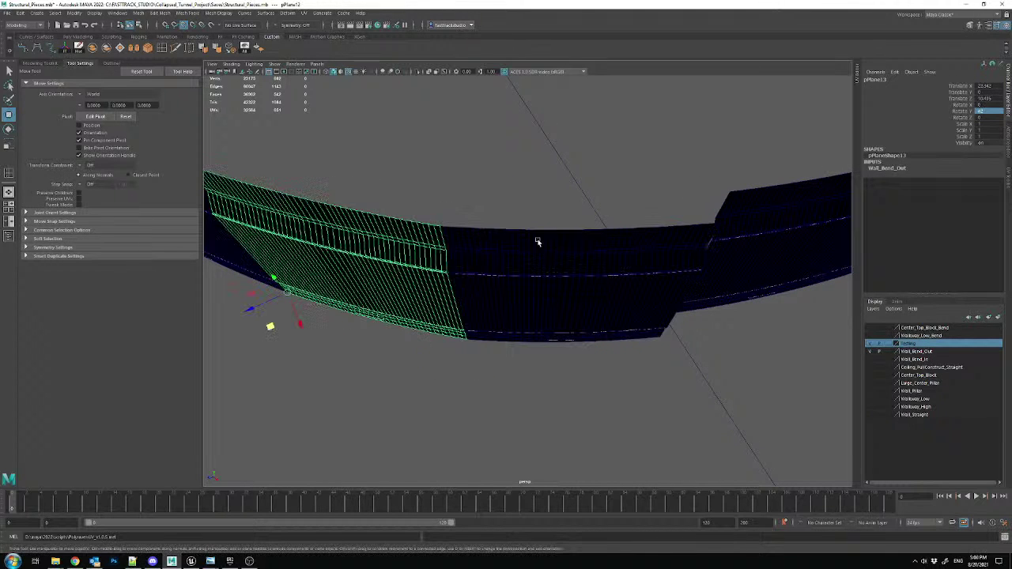
click(583, 262)
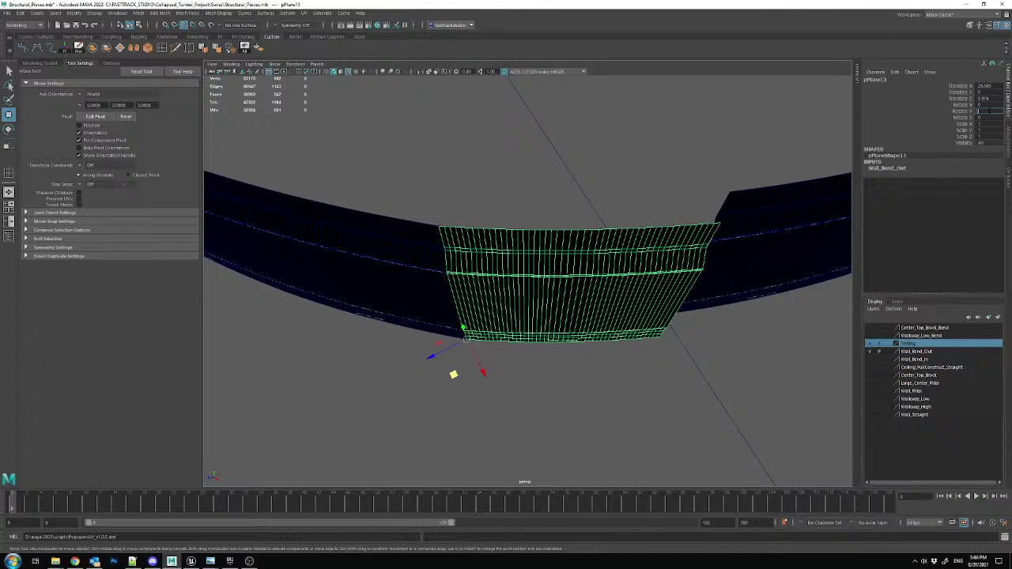
- Snap the sixth panel copy onto the end of the fifth and adjust its Rotate Y to keep the same increment
key(ctrl+d)
alt+drag(452, 375, 441, 394)
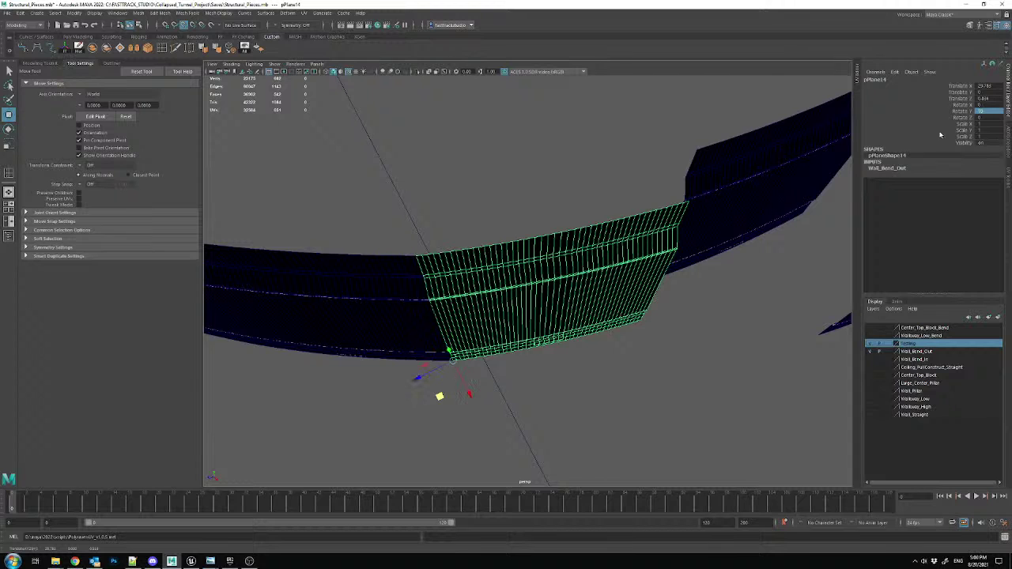
click(377, 310)
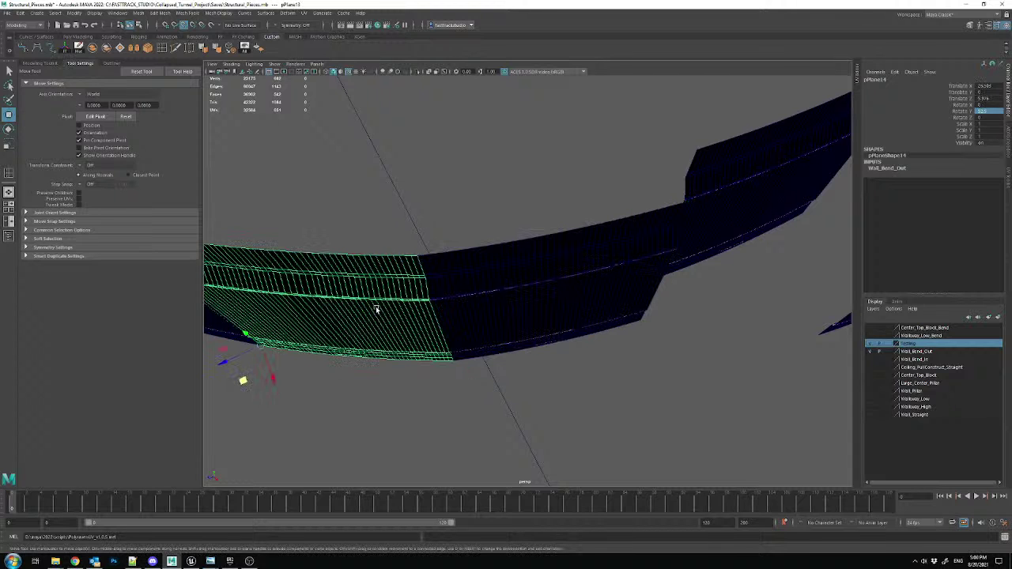
click(475, 336)
click(422, 312)
click(490, 284)
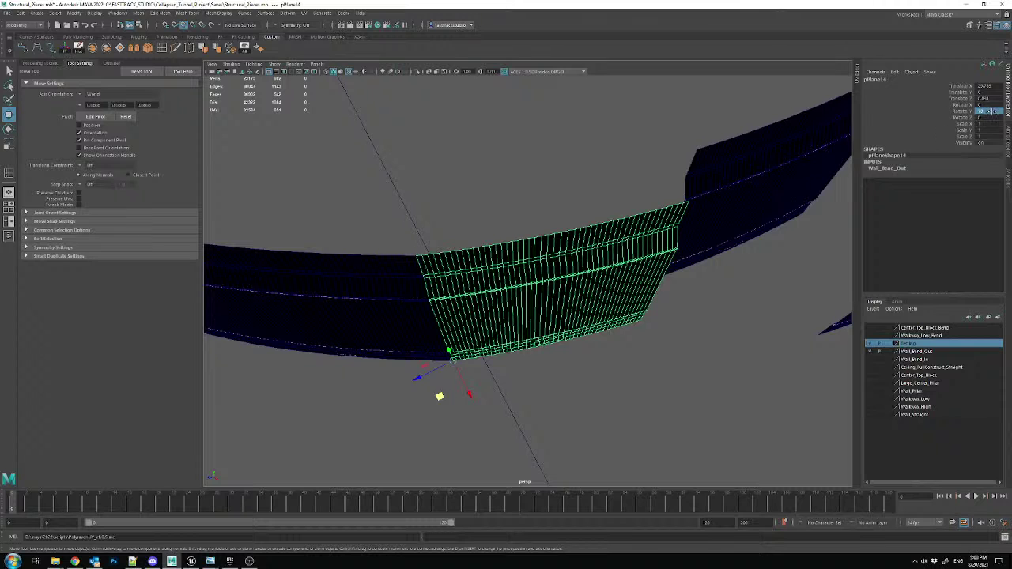
double_click(991, 111)
- Snap the seventh panel copy onto the end of the sixth and set its Rotate Y to 73.5
alt+middle_drag(646, 232, 485, 204)
click(454, 208)
drag(419, 316, 430, 362)
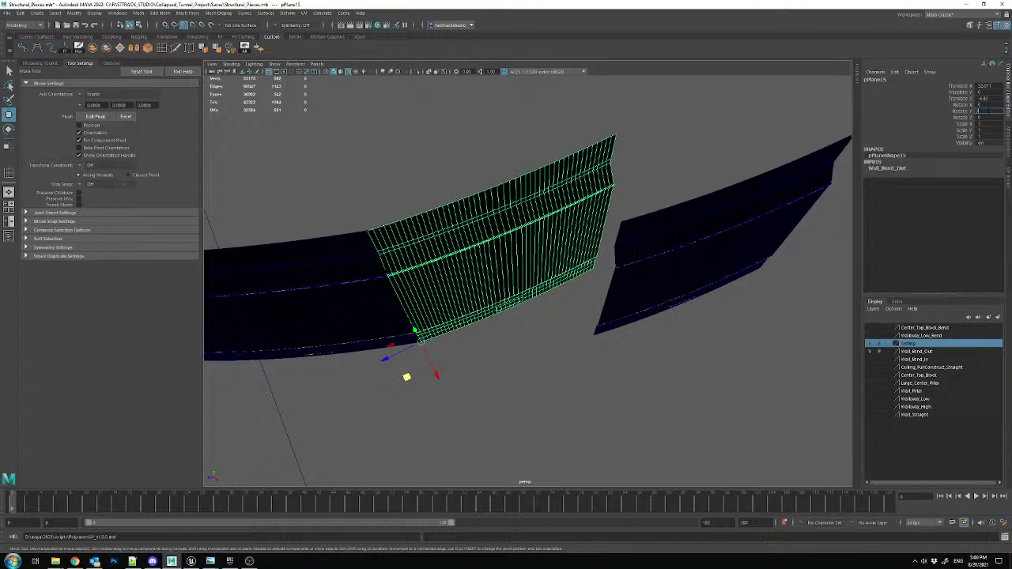
key(Return)
- Snap the eighth panel copy onto the end of the seventh and adjust its Rotate Y to continue the increment
click(690, 249)
alt+middle_drag(690, 249, 541, 302)
drag(488, 402, 537, 346)
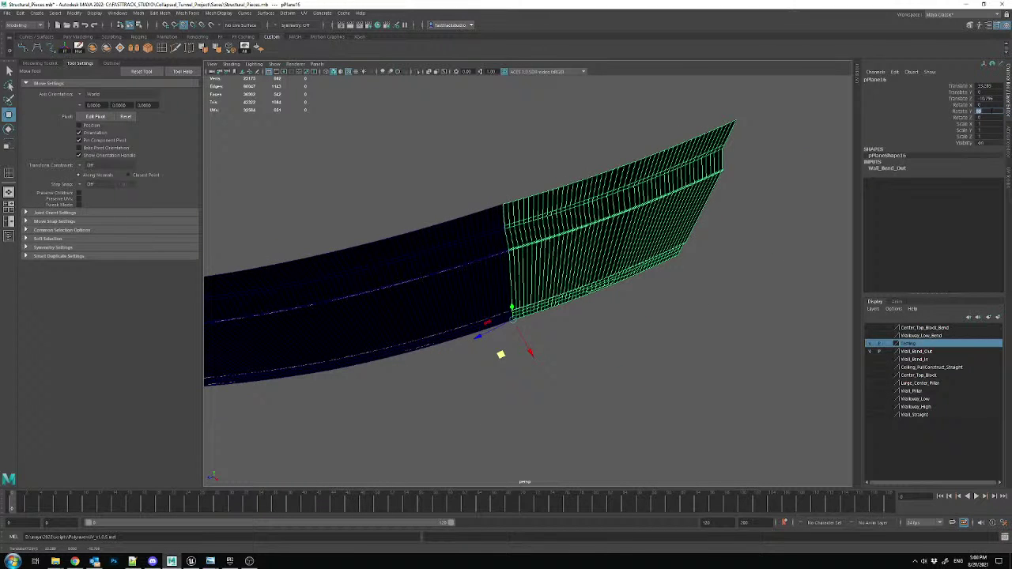
click(489, 237)
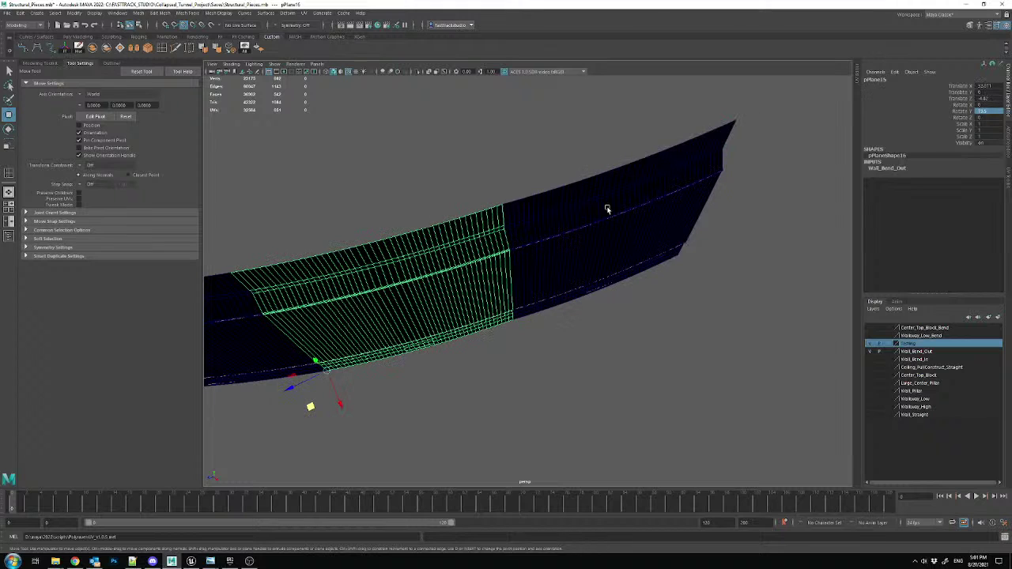
click(618, 212)
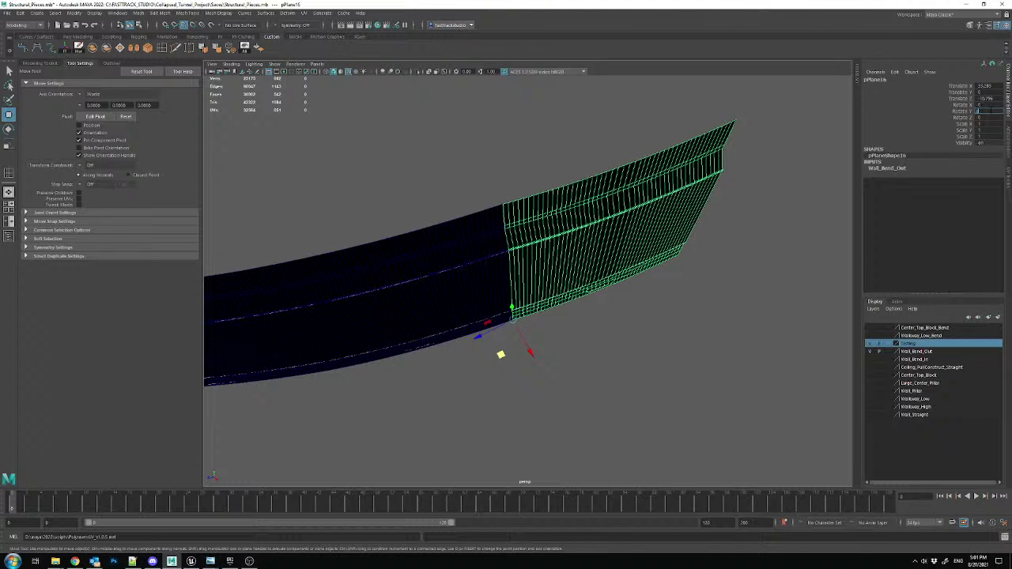
text(85)
key(Return)
click(680, 307)
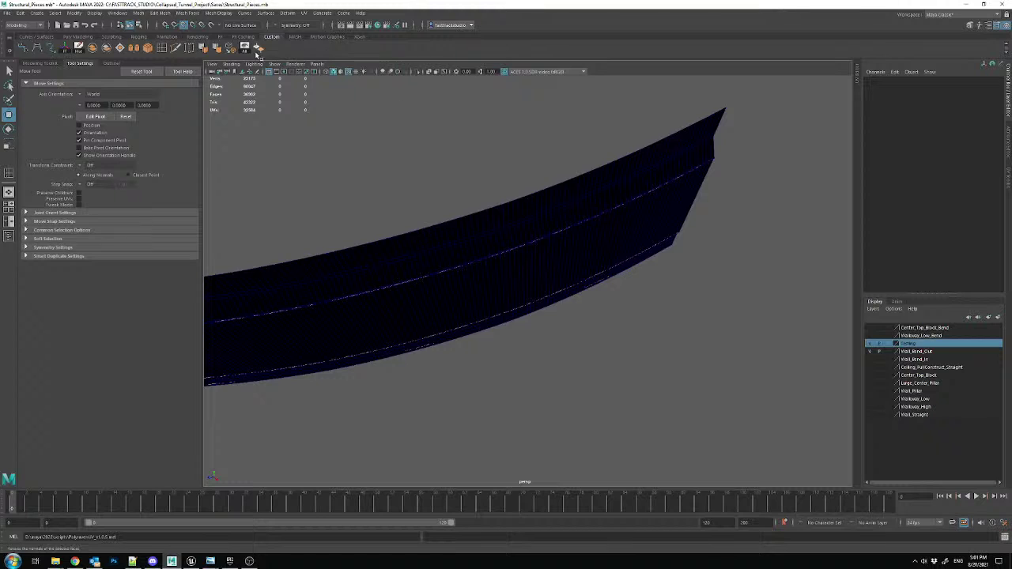
- Show the hidden tunnel block again and compare the corrected panel chain with its inner and outer curve
click(260, 49)
alt+drag(367, 129, 454, 181)
click(459, 216)
mouse_move(459, 217)
alt+mouse_down()
mouse_move(450, 198)
mouse_move(469, 198)
mouse_move(470, 214)
alt+mouse_up()
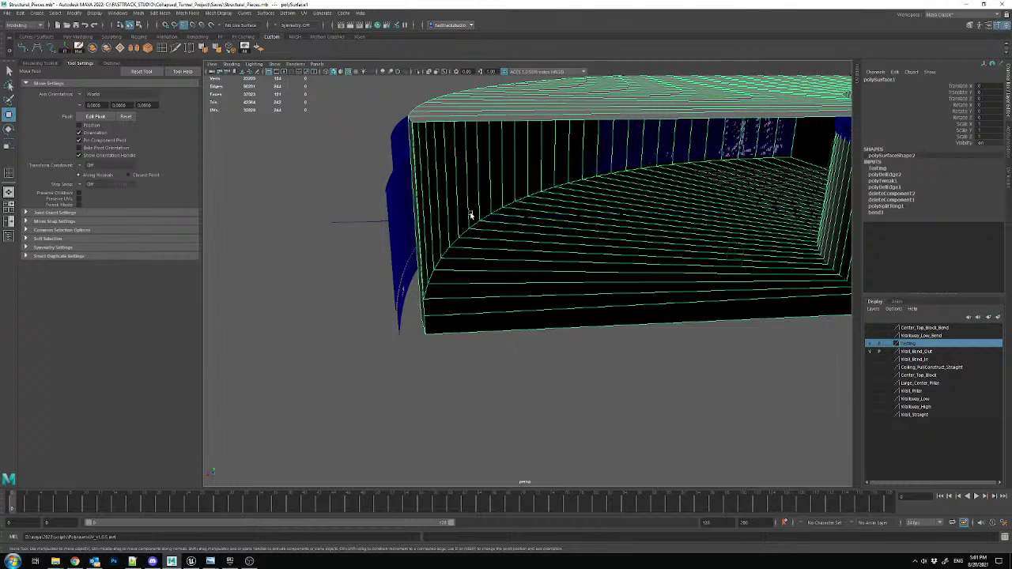
alt+drag(590, 194, 554, 182)
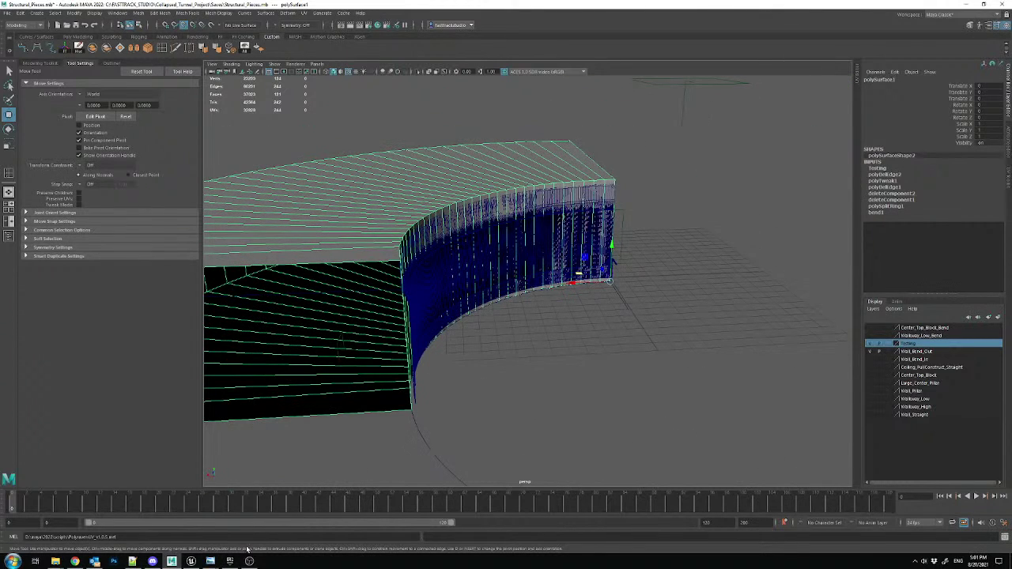
- Switch to Unreal Editor and examine the straight ceiling construction and the tunnel interior beneath it
click(190, 561)
right_drag(444, 227, 528, 224)
click(372, 142)
mouse_move(372, 142)
right_down()
mouse_move(396, 145)
mouse_move(364, 150)
mouse_move(395, 162)
mouse_move(376, 144)
right_up()
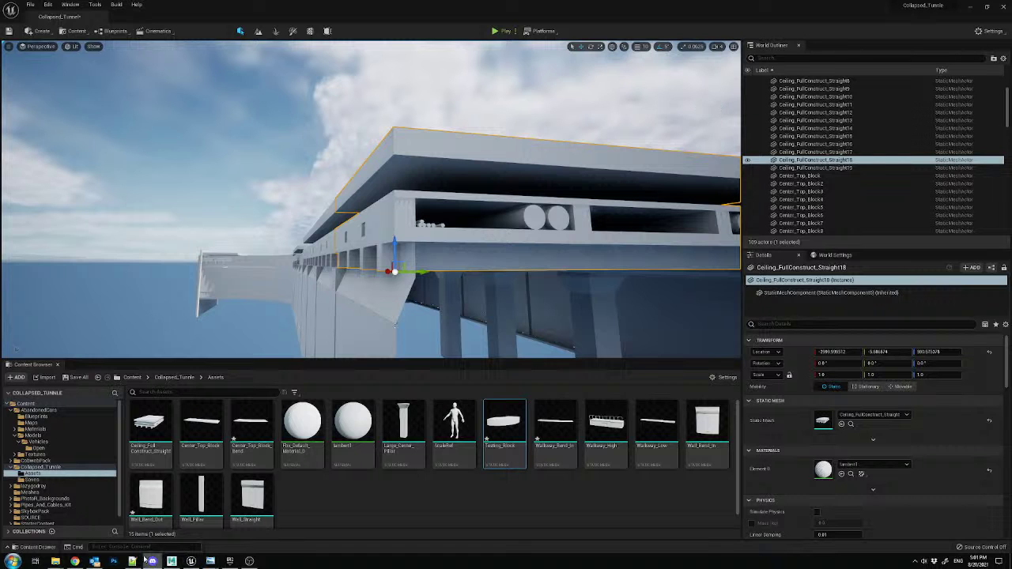
mouse_move(371, 198)
right_down()
mouse_move(419, 207)
mouse_move(388, 207)
right_up()
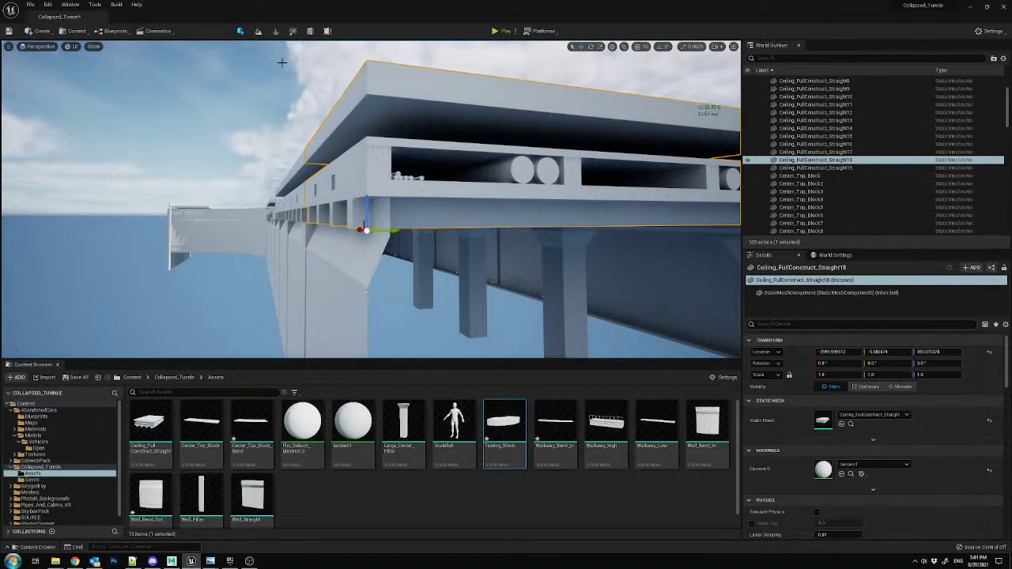
key(ctrl+h)
right_drag(303, 128, 337, 146)
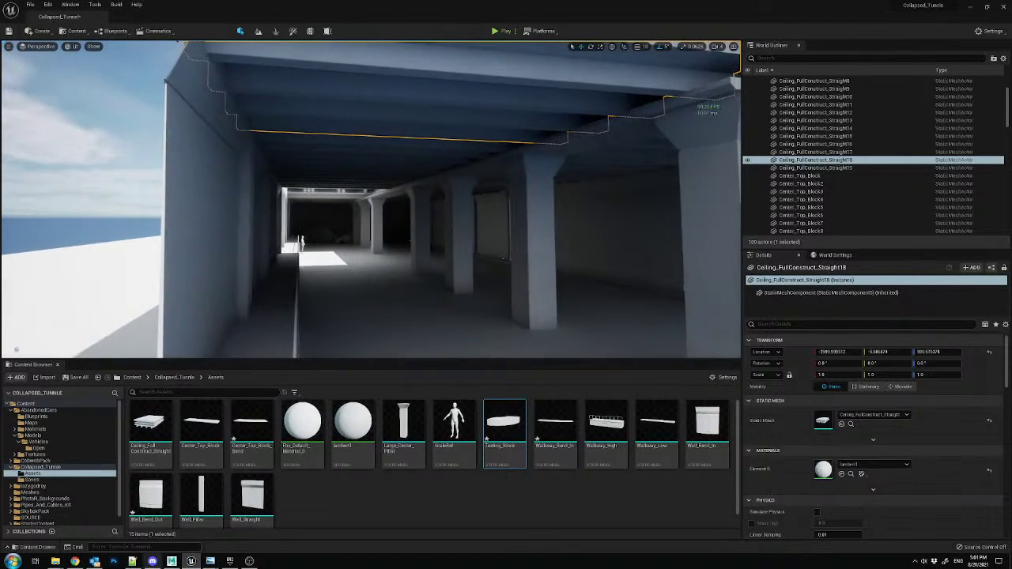
- Switch back to Maya and hide the Testing and Wall_Bend_Out layers
click(171, 560)
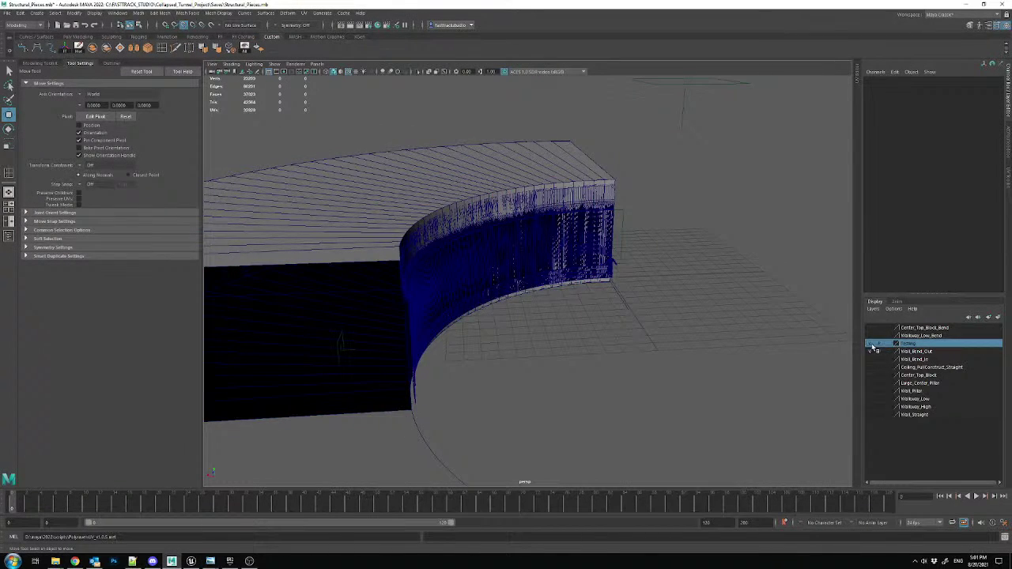
click(873, 349)
click(871, 353)
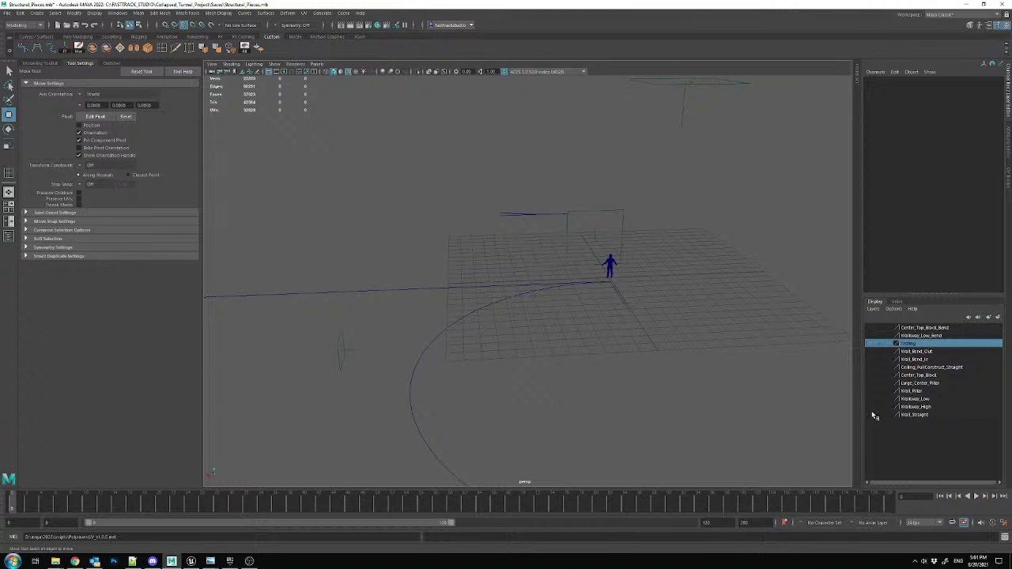
- Show the Ceiling_FullConstruct_Straight layer, inspect the ceiling's beams beside the scale figure and hide the layer again
click(872, 367)
alt+drag(728, 328, 597, 304)
alt+right_drag(597, 304, 711, 330)
click(716, 339)
key(f)
alt+drag(716, 340, 616, 334)
click(685, 222)
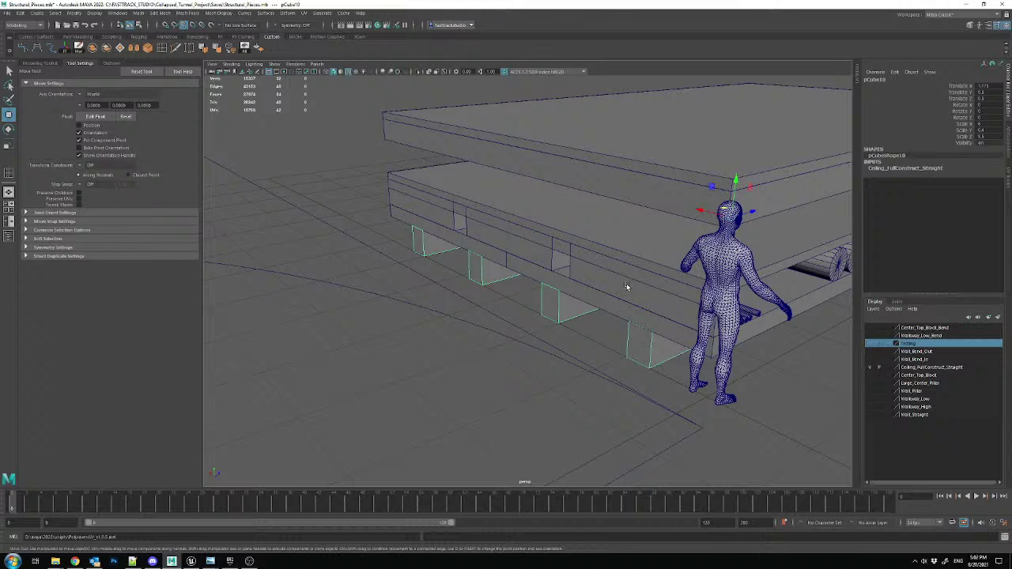
scroll(626, 286, down, 3)
click(872, 367)
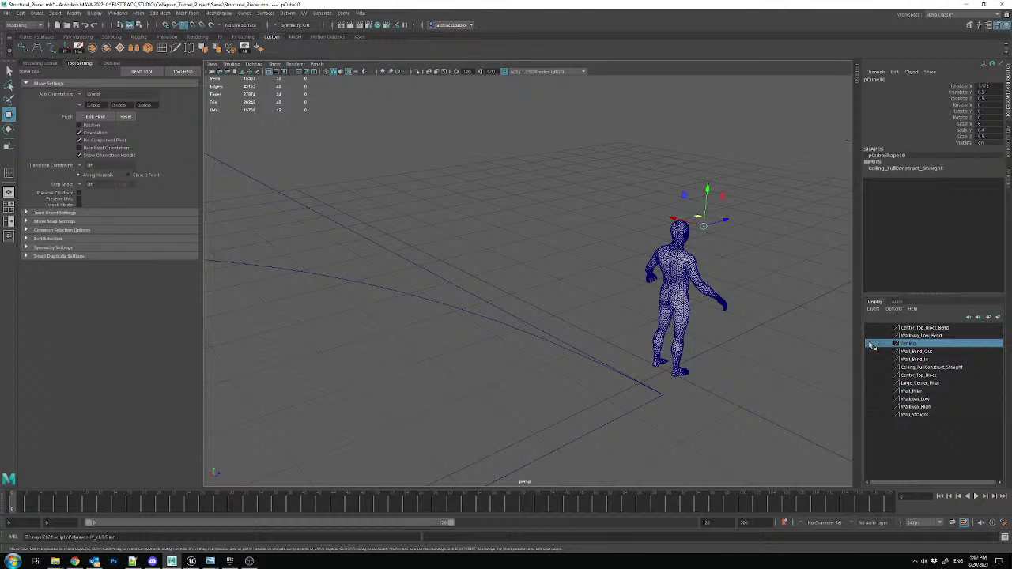
- Briefly check the Walkway_Low_Bend and Center_Top_Block_Bend layers, hide them again and show the Testing layer's curved tunnel block
click(871, 337)
click(872, 329)
click(872, 336)
click(872, 328)
click(870, 345)
scroll(686, 293, down, 5)
alt+drag(701, 282, 625, 340)
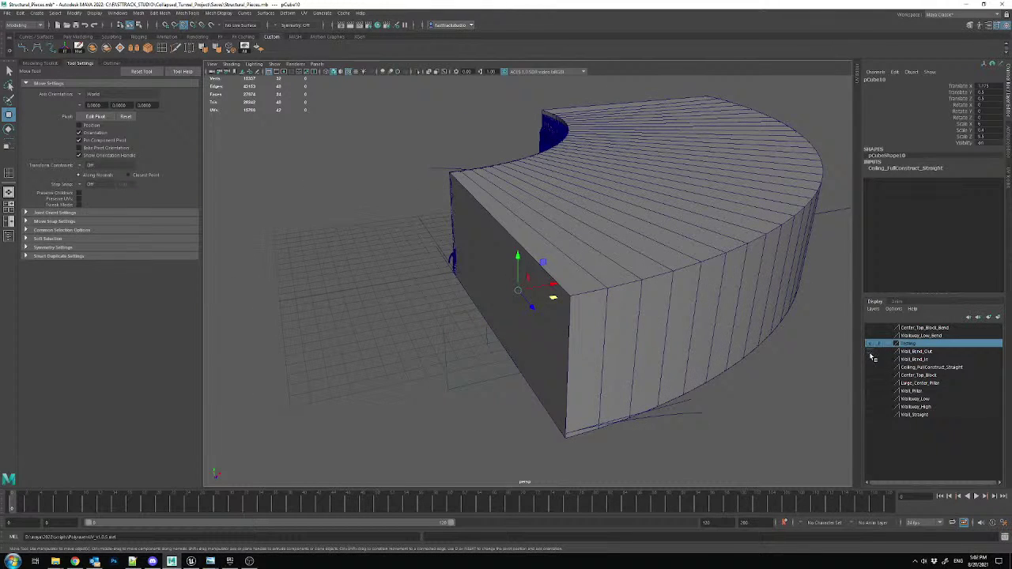
- Show the Wall_Bend_Out layer and inspect its outward-bending panels along the curved tunnel block
click(871, 353)
click(659, 308)
alt+drag(658, 309, 585, 323)
click(564, 296)
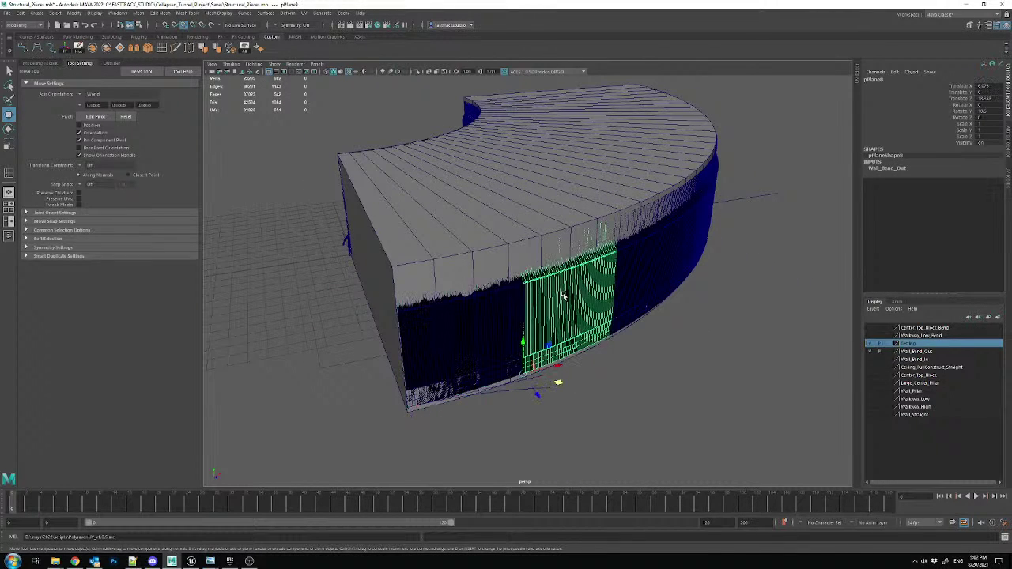
key(alt+Tab)
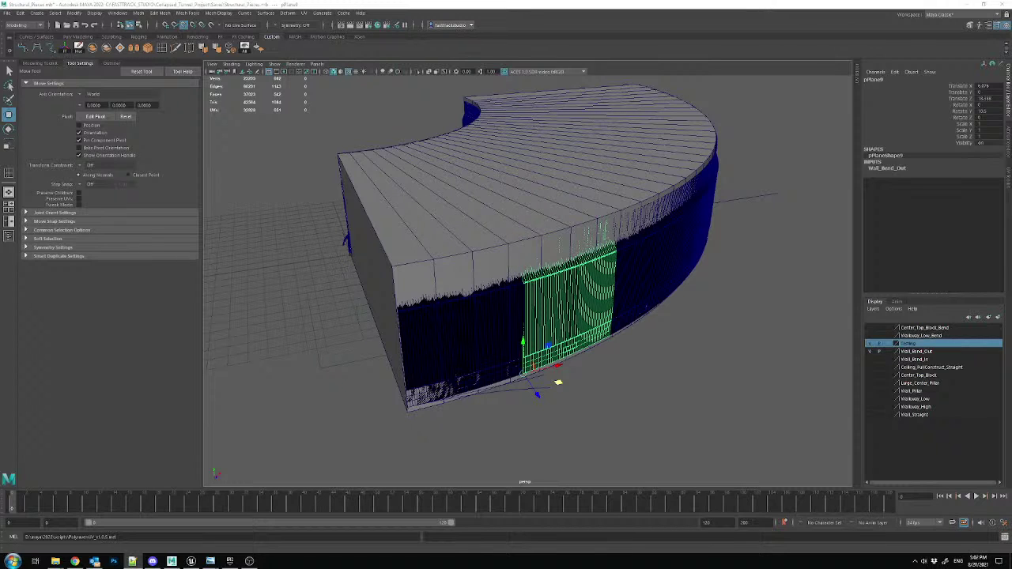
click(743, 426)
click(486, 371)
alt+drag(479, 388, 661, 437)
alt+middle_drag(658, 379, 685, 365)
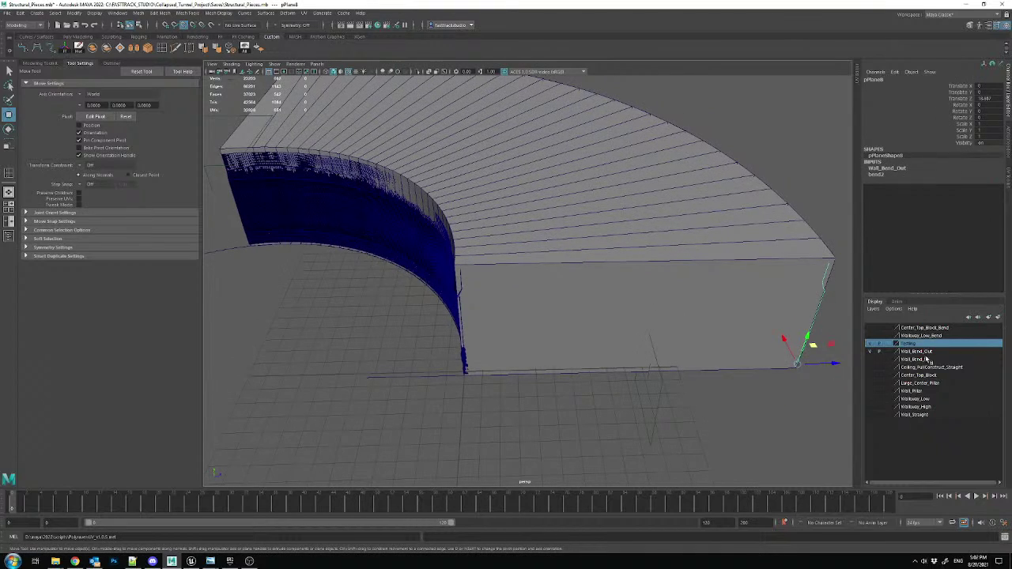
- Hide the Testing layer and delete the bent wall panel standing beside the scale figure
click(873, 344)
alt+drag(600, 338, 619, 335)
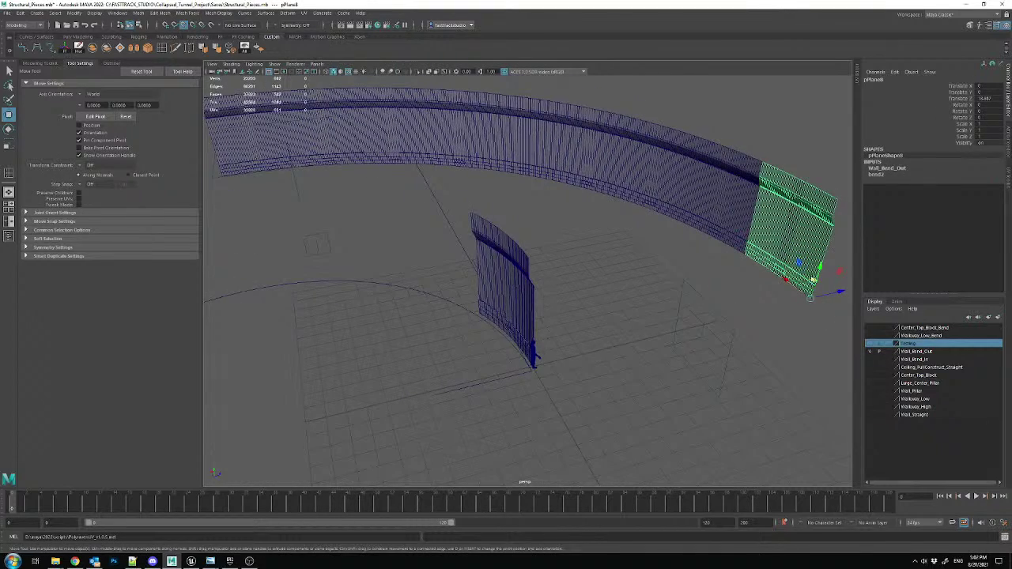
alt+drag(775, 315, 777, 296)
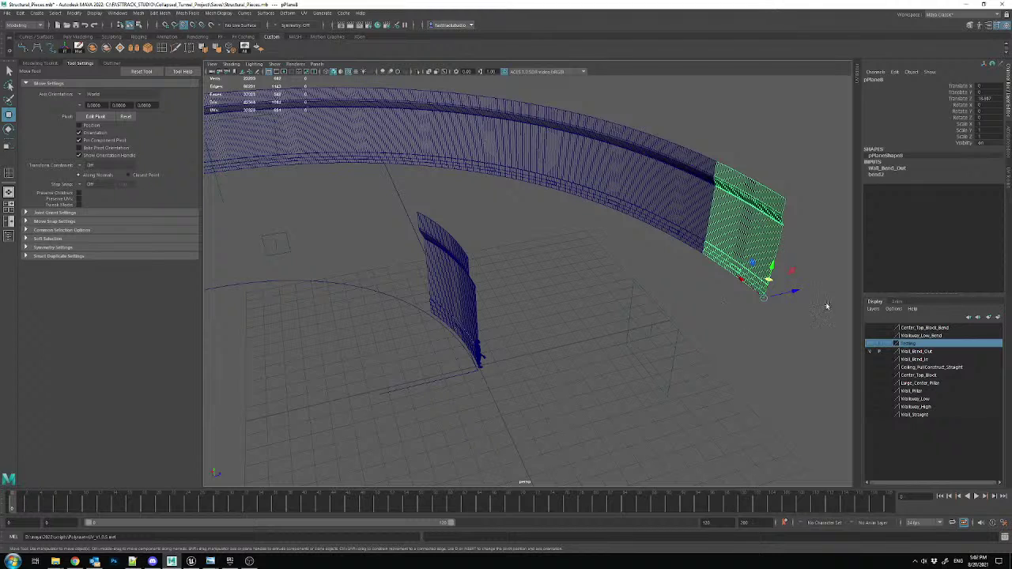
click(469, 278)
click(747, 271)
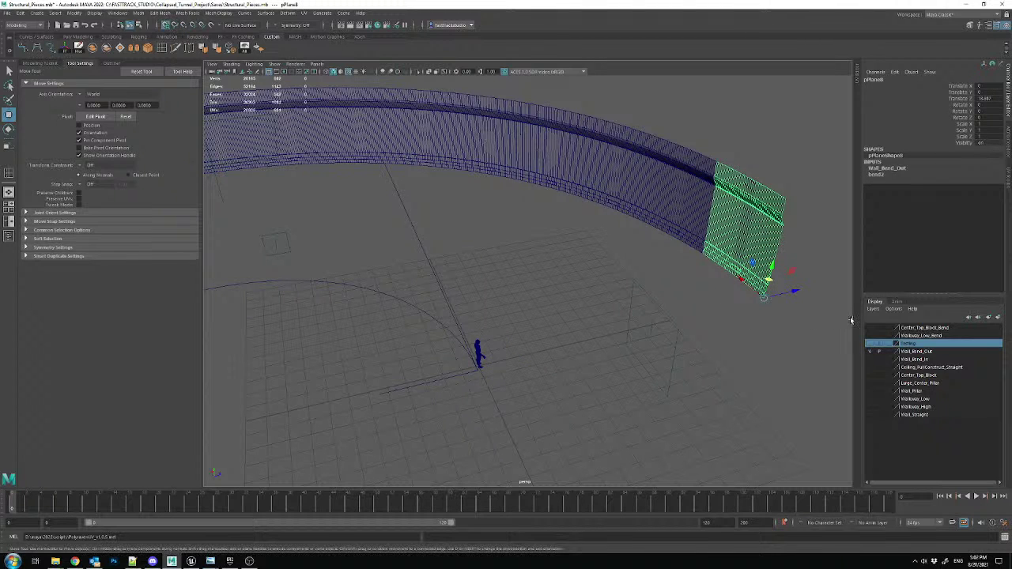
drag(766, 299, 486, 368)
alt+right_drag(486, 369, 529, 361)
alt+drag(530, 362, 574, 315)
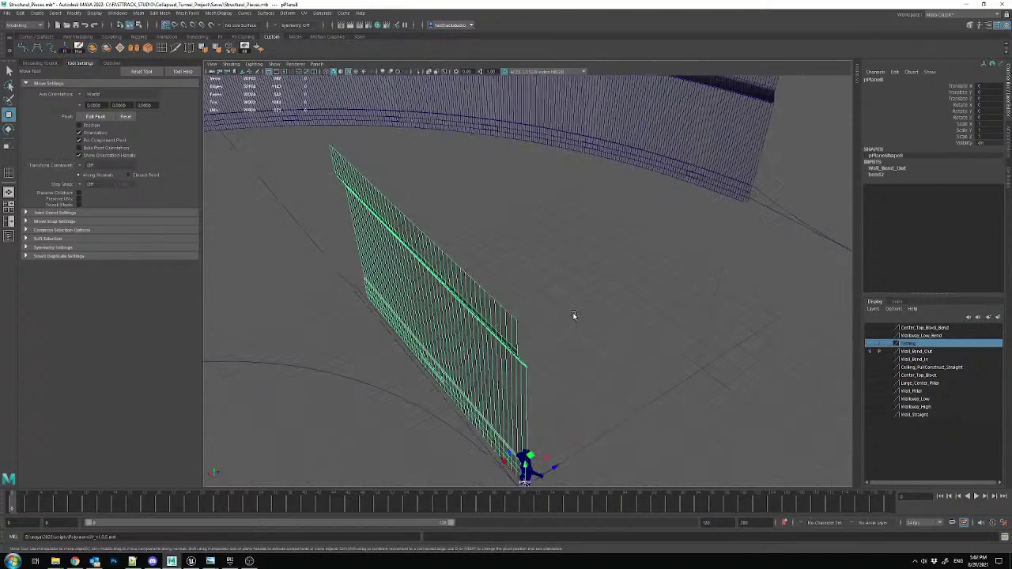
key(ctrl+z)
- Place a duplicate of the arc's end wall panel at the scene origin and export it over Wall_Bend_Out.fbx
mouse_move(636, 278)
alt+mouse_down()
mouse_move(602, 272)
mouse_move(604, 264)
alt+mouse_up()
mouse_move(726, 238)
shift+mouse_down()
mouse_move(430, 338)
mouse_move(360, 411)
mouse_move(452, 356)
mouse_move(499, 358)
mouse_move(535, 315)
shift+mouse_up()
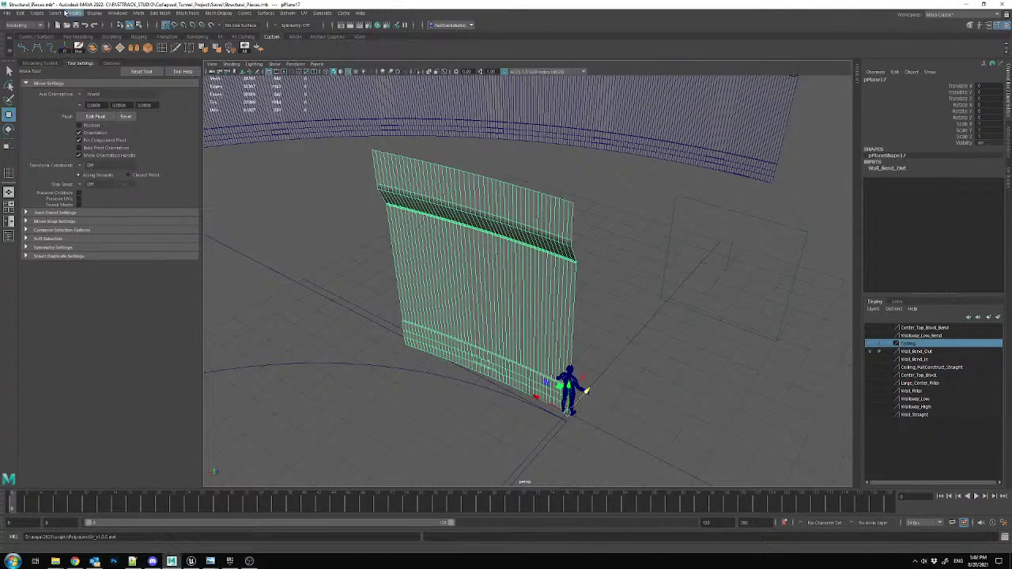
click(8, 14)
click(48, 126)
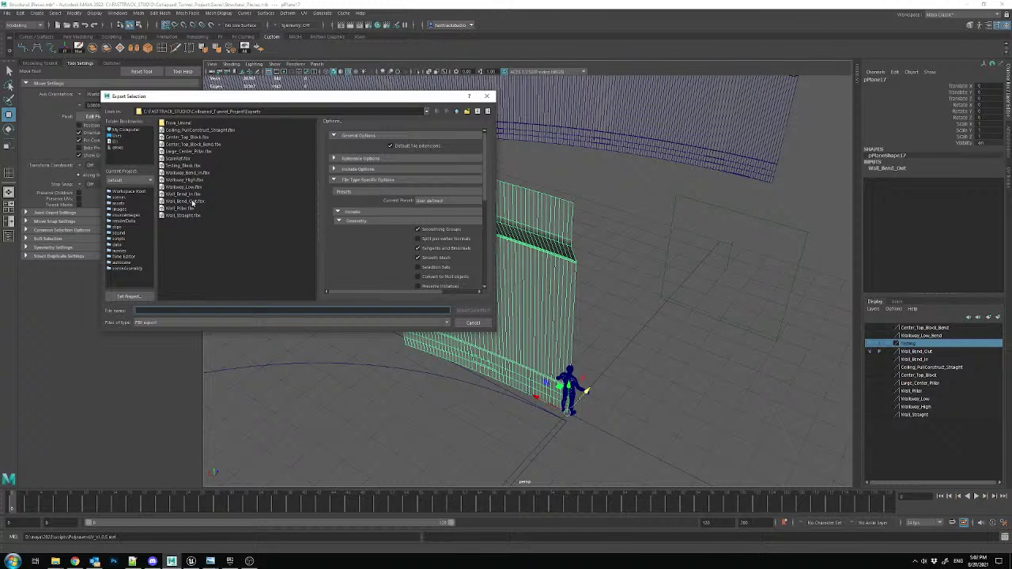
double_click(191, 204)
click(285, 226)
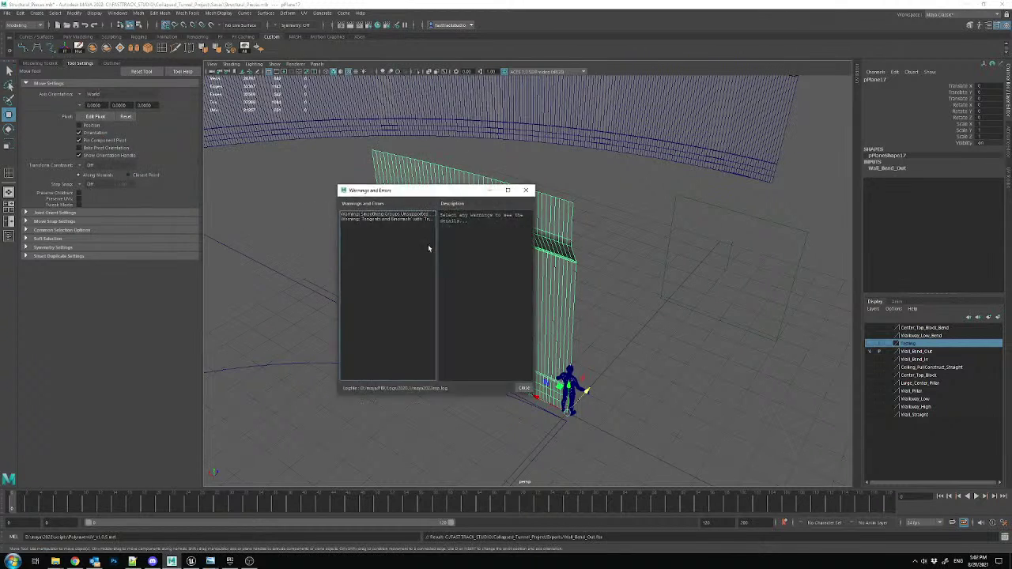
click(529, 386)
- Switch to Unreal Editor and reimport the Wall_Bend_Out static mesh
click(191, 560)
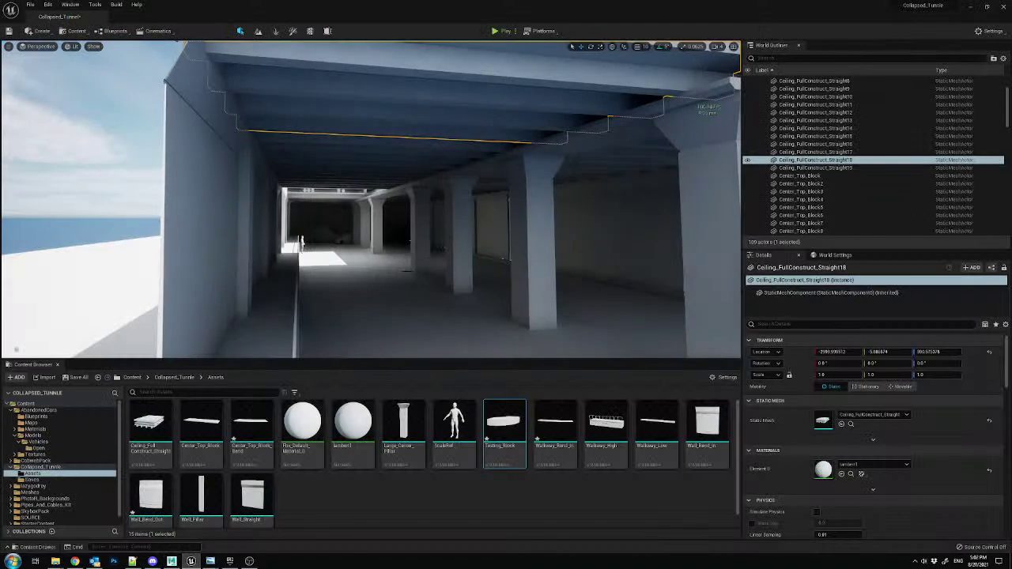
mouse_move(168, 107)
right_down()
mouse_move(150, 110)
mouse_move(190, 109)
mouse_move(169, 107)
mouse_move(178, 109)
right_up()
click(398, 167)
key(Escape)
mouse_move(398, 167)
right_down()
mouse_move(400, 146)
mouse_move(391, 162)
right_up()
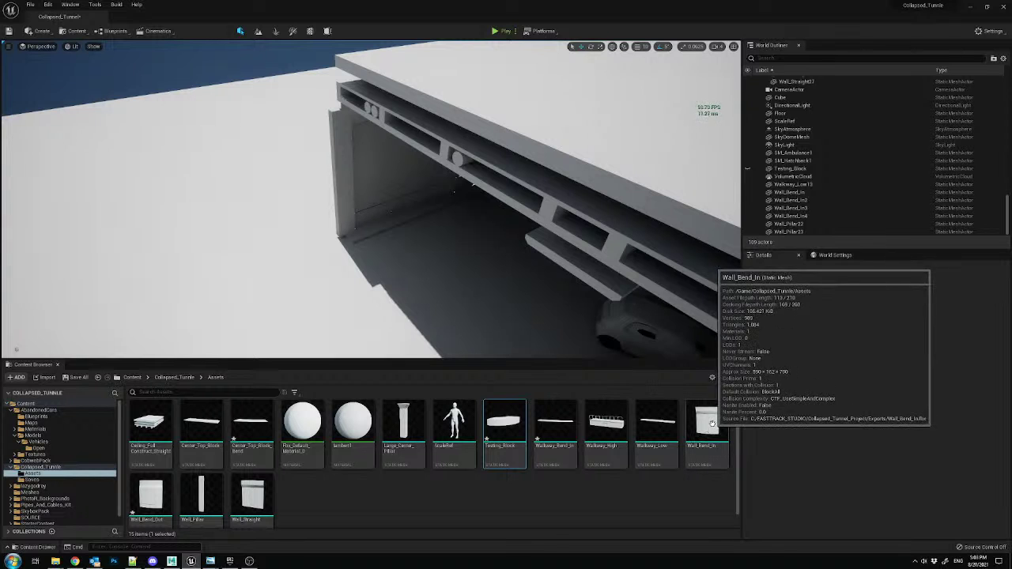
scroll(553, 442, down, 1)
right_click(158, 475)
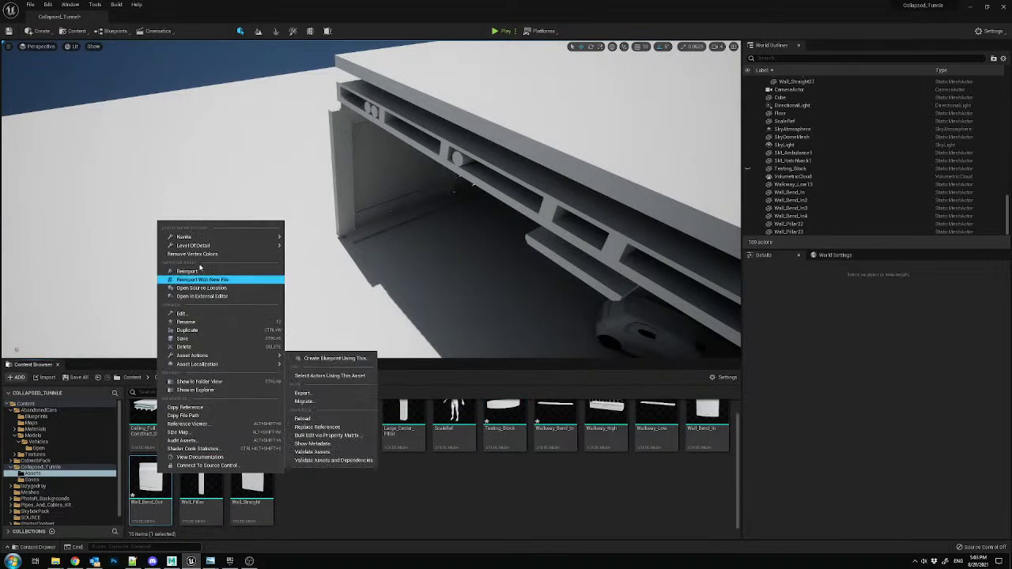
click(199, 270)
- Try fitting a copy of the end straight wall, swapped to Wall_Bend_Out and rotated, against the tunnel's end and delete it
right_drag(395, 197, 407, 186)
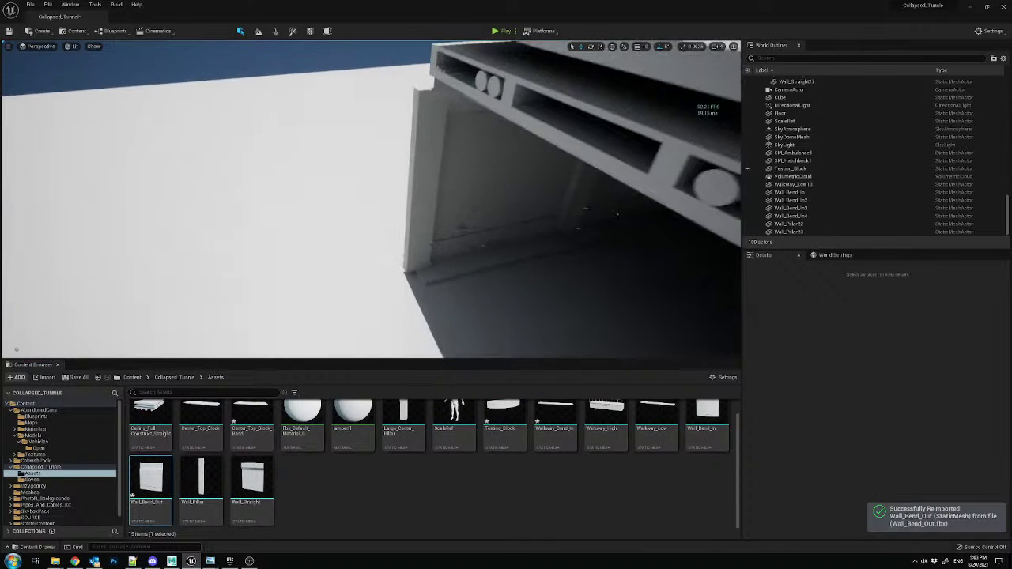
click(427, 222)
mouse_move(427, 222)
right_down()
mouse_move(420, 229)
mouse_move(422, 206)
right_up()
alt+drag(335, 243, 579, 261)
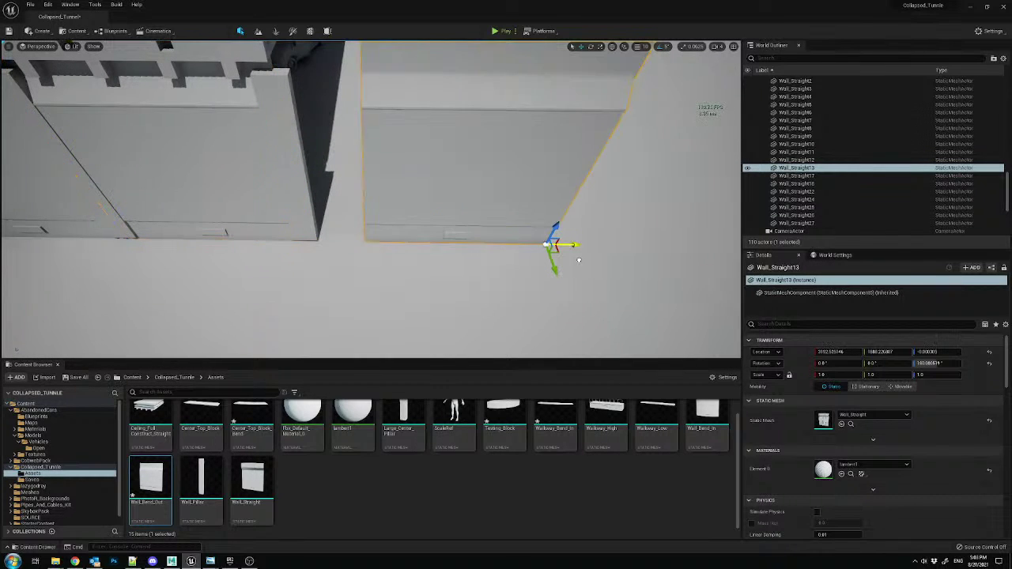
drag(150, 479, 826, 418)
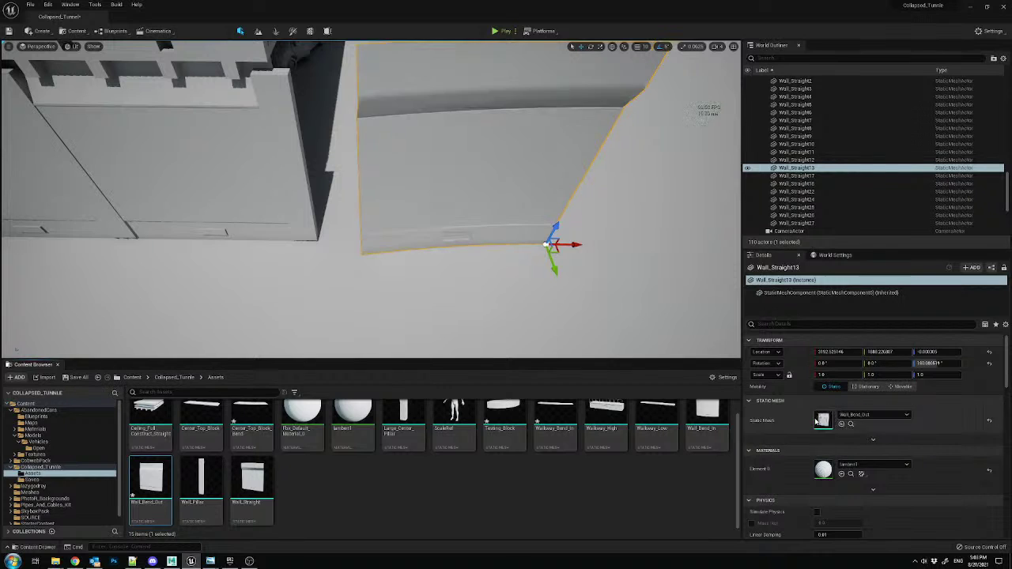
scroll(570, 281, up, 2)
key(e)
drag(509, 271, 460, 259)
key(w)
drag(538, 247, 299, 266)
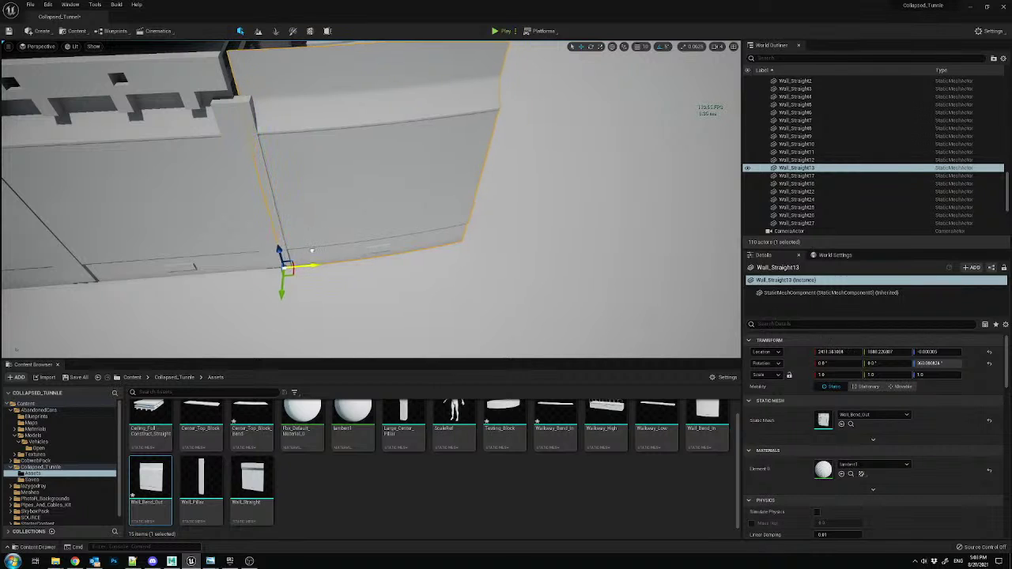
key(ctrl+z)
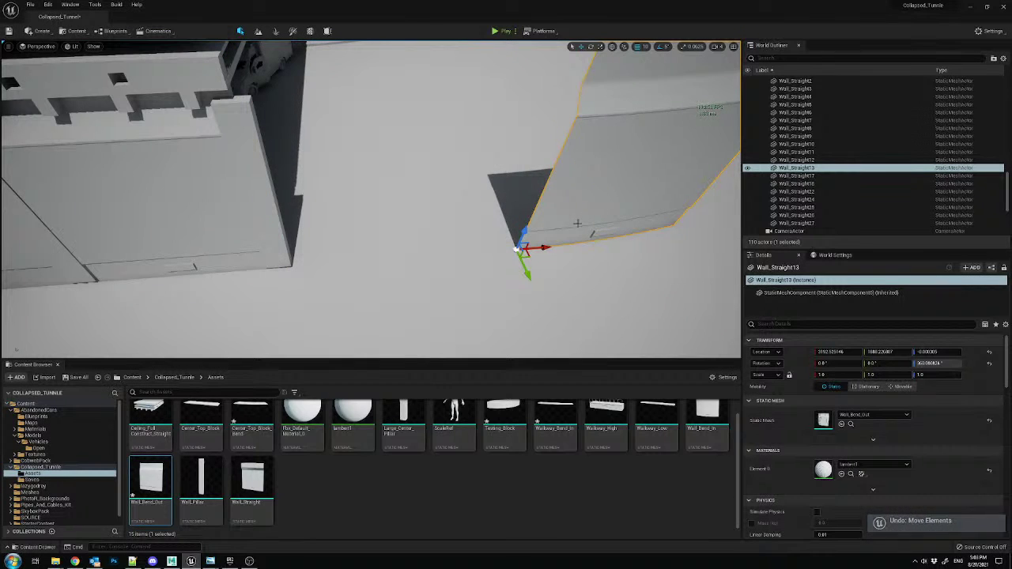
key(Delete)
- Duplicate the end straight wall in place, rotated 180 degrees, and swap the copy's static mesh to Wall_Bend_Out
click(212, 166)
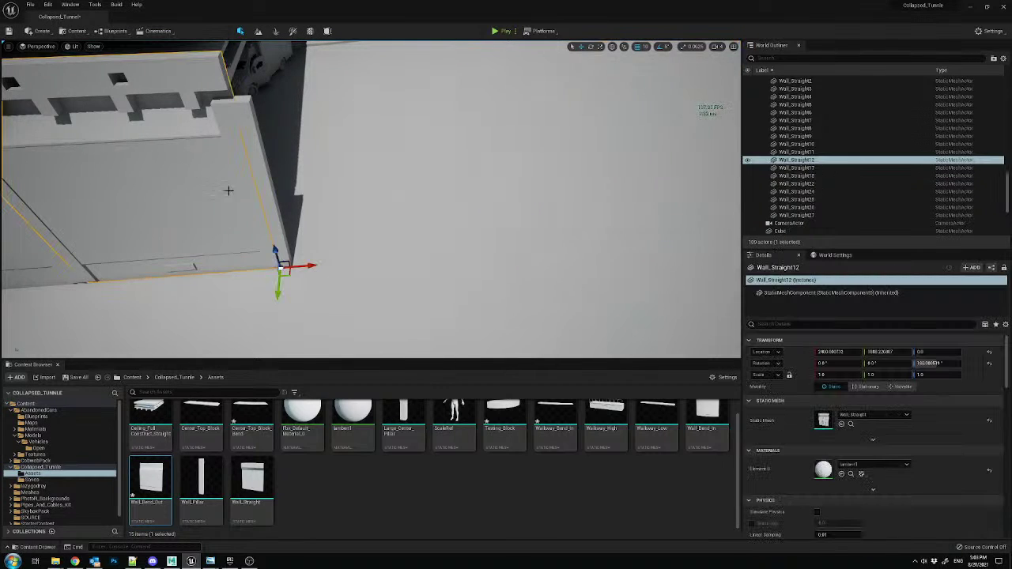
alt+drag(309, 268, 404, 267)
key(e)
drag(348, 281, 232, 275)
key(ctrl+z)
key(Delete)
key(ctrl+z)
drag(150, 478, 843, 425)
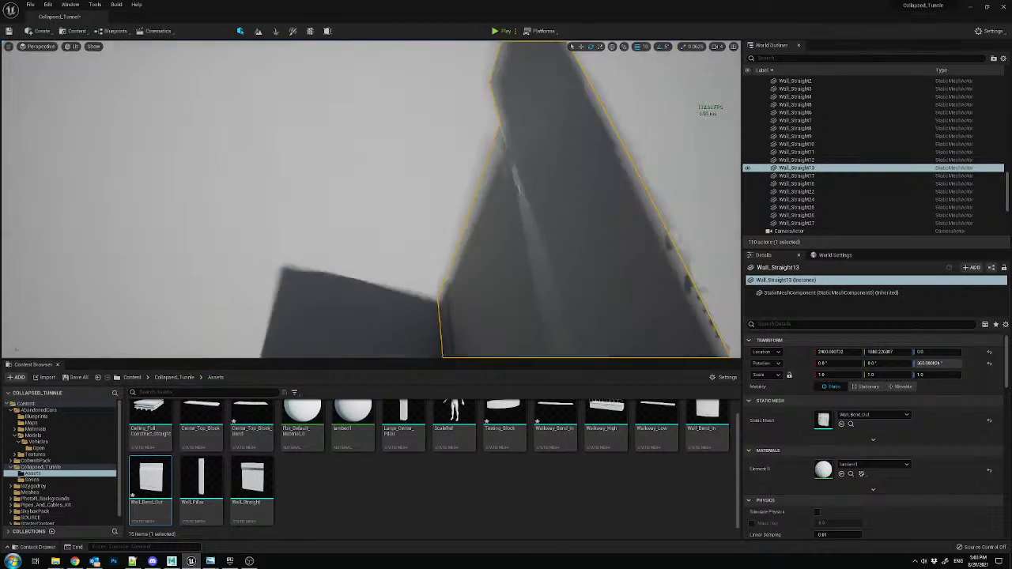
- Duplicate the curved wall panel and align the copy's bottom corner with the first panel's free edge
right_drag(371, 198, 371, 198)
key(w)
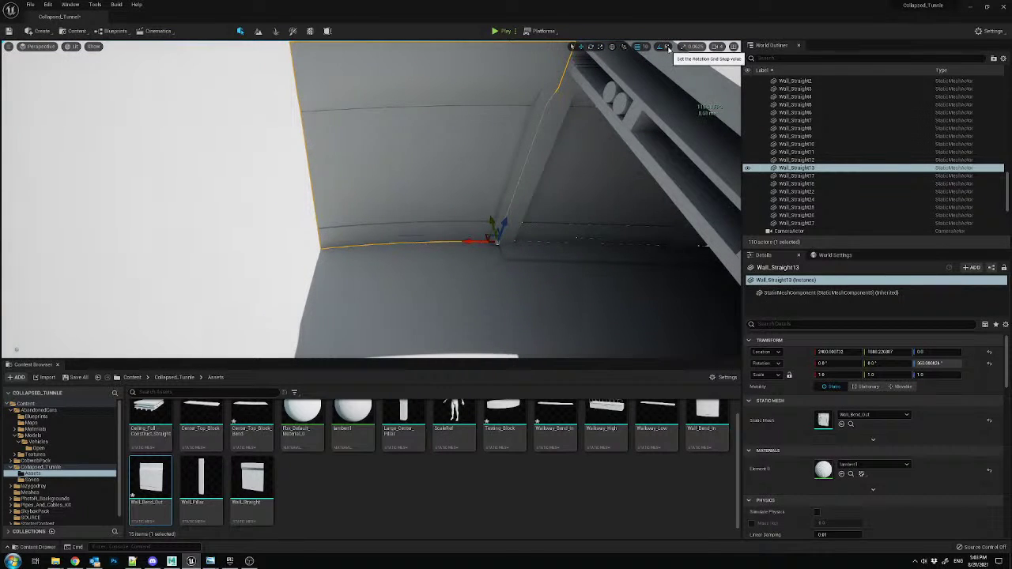
click(669, 49)
click(663, 47)
right_drag(372, 197, 372, 198)
right_drag(497, 362, 498, 361)
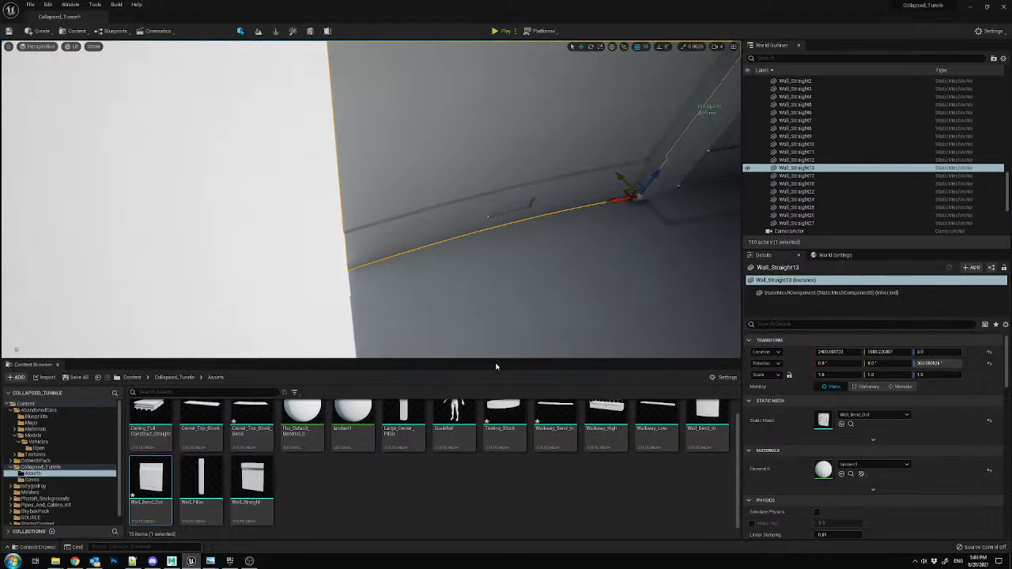
right_drag(577, 312, 576, 312)
alt+drag(628, 199, 347, 275)
right_drag(417, 261, 417, 261)
drag(405, 269, 407, 264)
- Set the second curved panel's Z rotation to -10.5 degrees
click(939, 363)
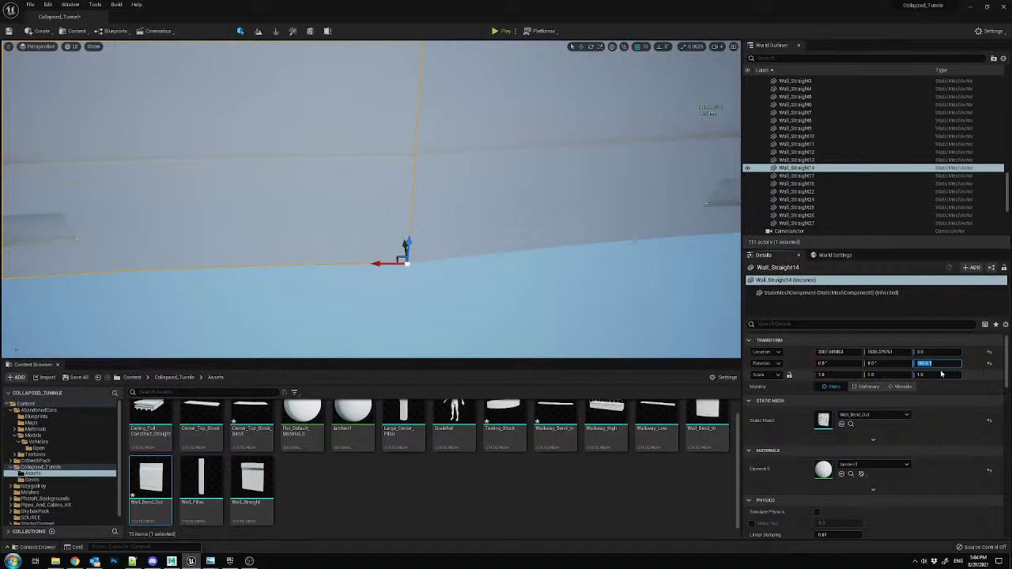
text(18)
key(Return)
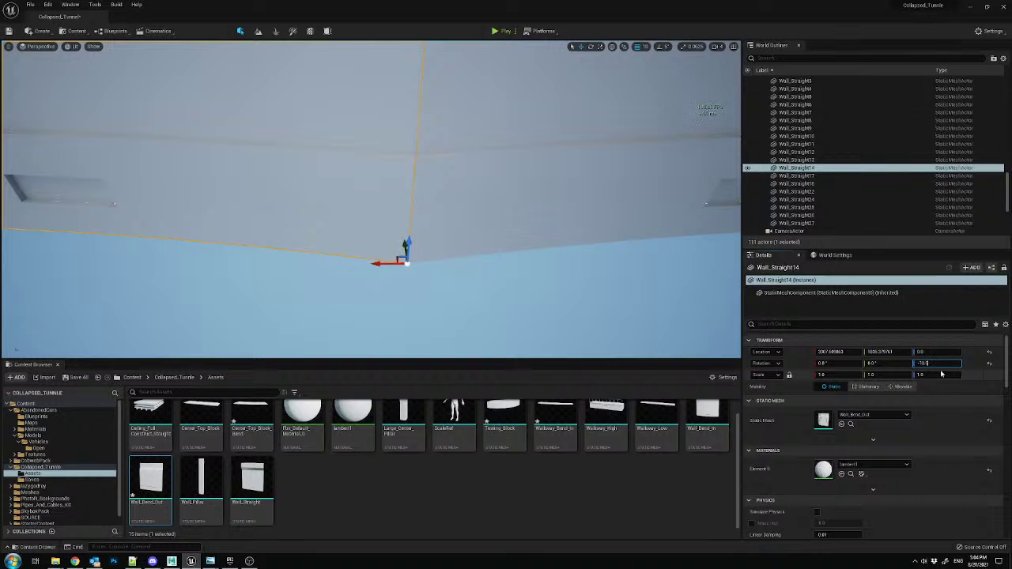
key(Return)
- Duplicate the second curved panel and align the copy with its free bottom corner
right_drag(601, 237, 546, 243)
alt+drag(591, 215, 263, 251)
mouse_move(352, 271)
right_down()
mouse_move(320, 260)
mouse_move(352, 270)
right_up()
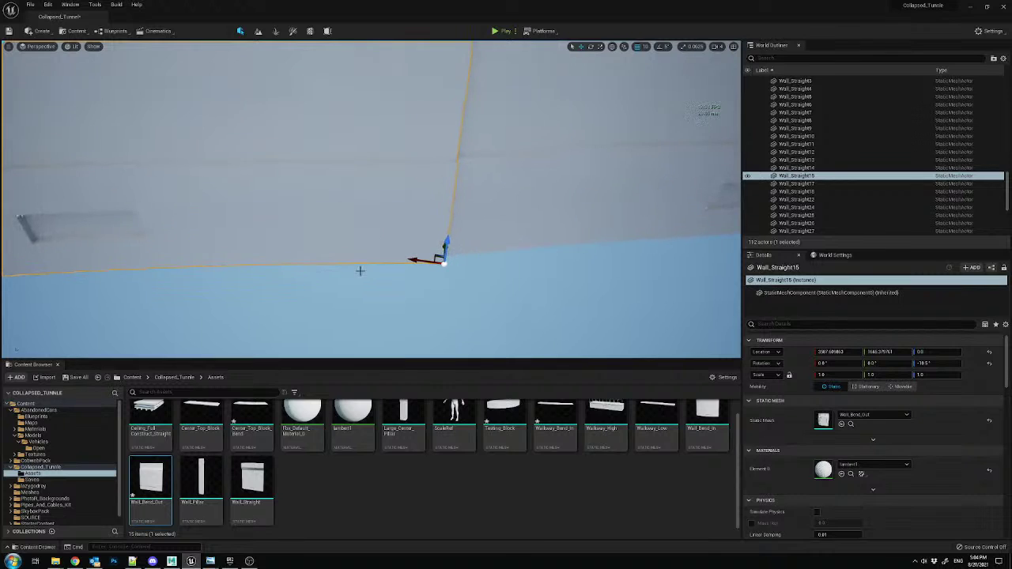
drag(440, 265, 435, 257)
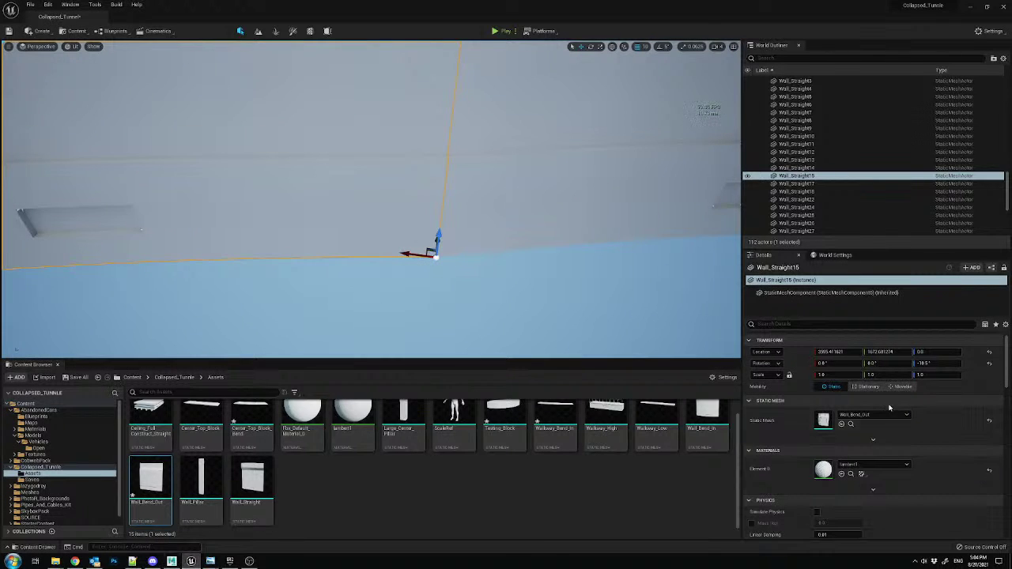
- Switch to Maya and check the Y rotation of the third panel in the wall arc
click(172, 560)
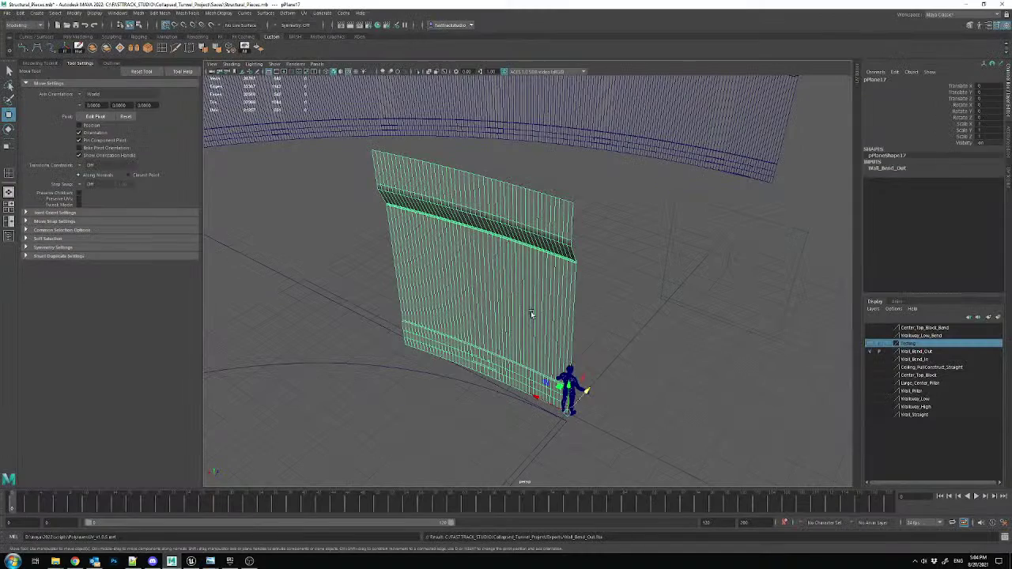
click(706, 103)
click(628, 109)
alt+middle_drag(564, 152, 613, 262)
click(545, 164)
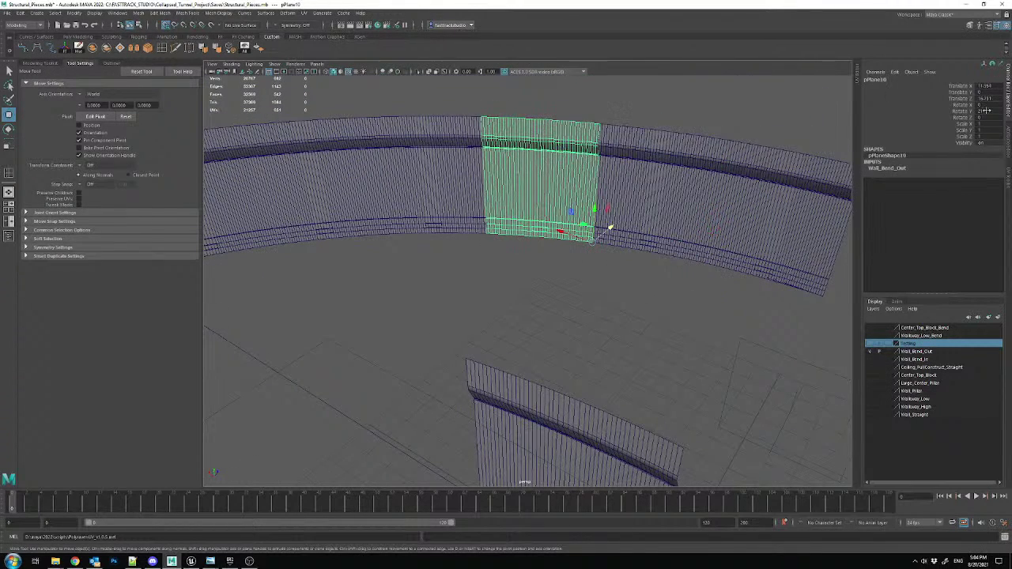
- Switch back to Unreal Editor and set the third curved panel's Z rotation to -21 degrees
click(190, 561)
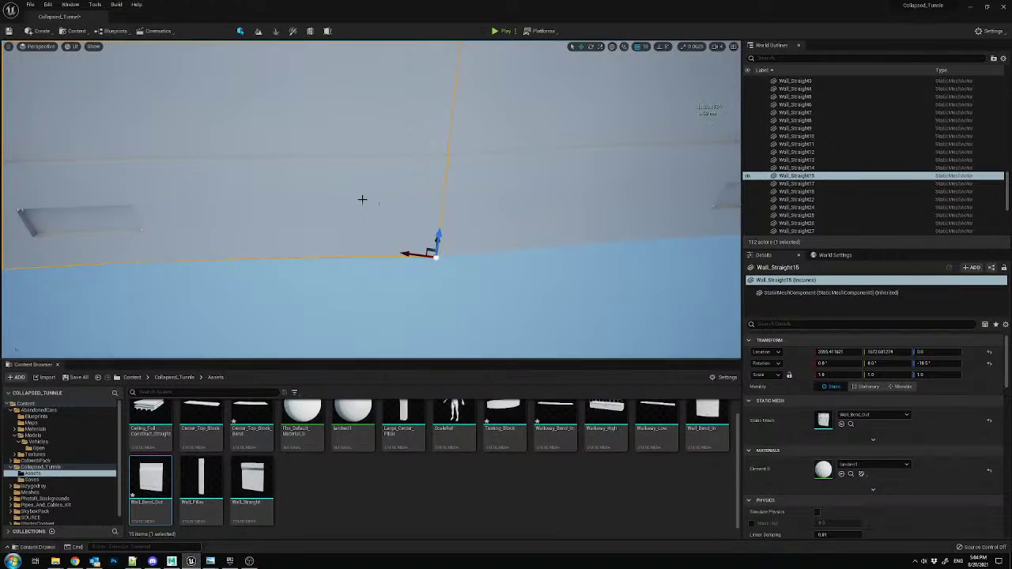
click(937, 363)
text(21)
key(Return)
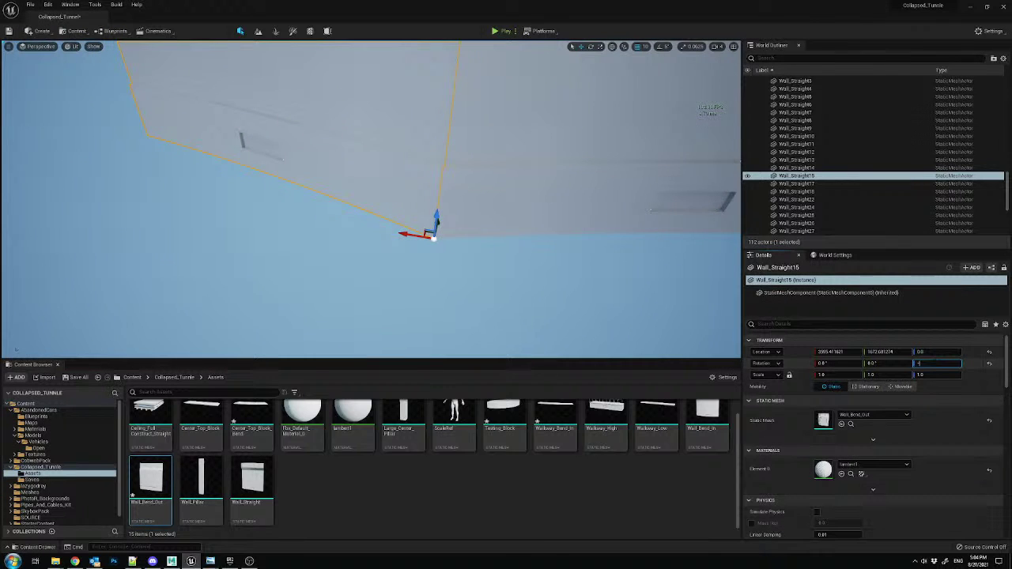
key(Return)
- Duplicate the third curved panel onto its free bottom corner and set the copy's Z rotation to -31.5 degrees
right_drag(653, 289, 593, 277)
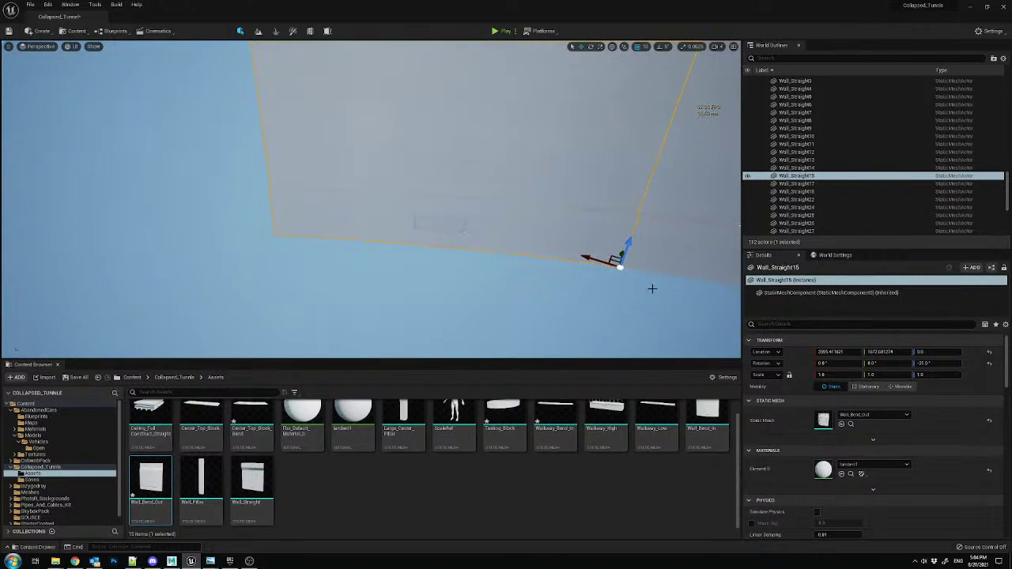
key(ctrl+d)
drag(621, 266, 230, 222)
right_drag(330, 226, 419, 261)
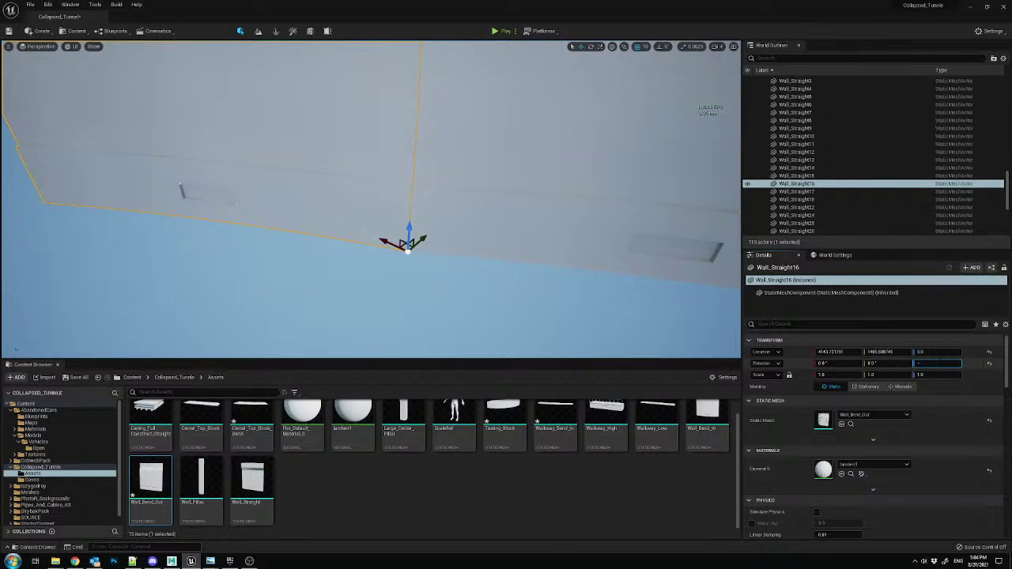
drag(937, 363, 935, 363)
- Duplicate the fourth curved panel and align the copy with its free bottom corner
right_drag(452, 271, 451, 271)
alt+drag(573, 229, 212, 226)
right_drag(212, 226, 158, 216)
scroll(338, 274, up, 3)
drag(335, 277, 330, 266)
right_drag(488, 258, 900, 342)
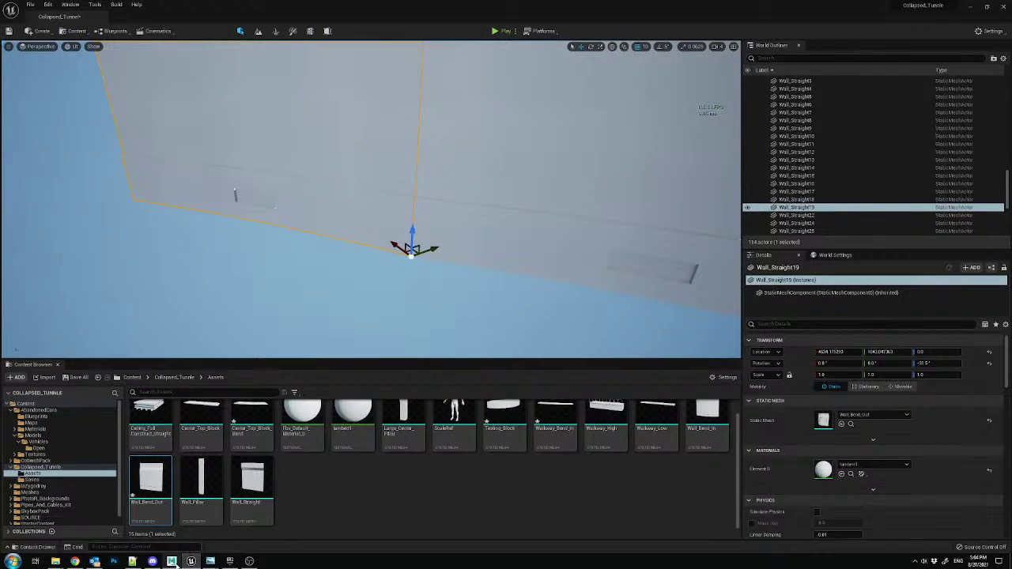
- Switch to Maya and check the Y rotations of the next two panels along the wall arc
click(172, 561)
middle_drag(425, 174, 314, 176)
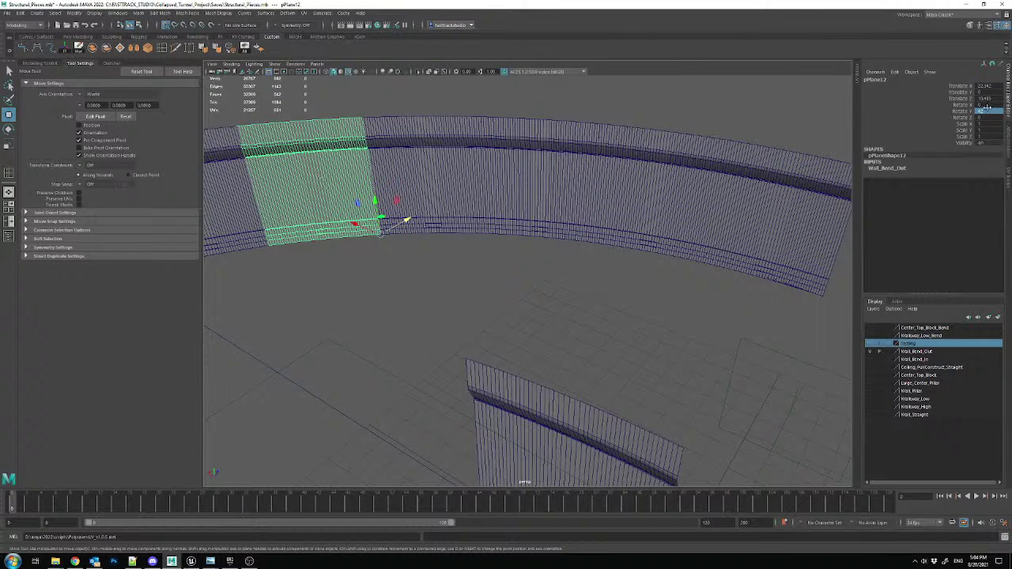
click(233, 202)
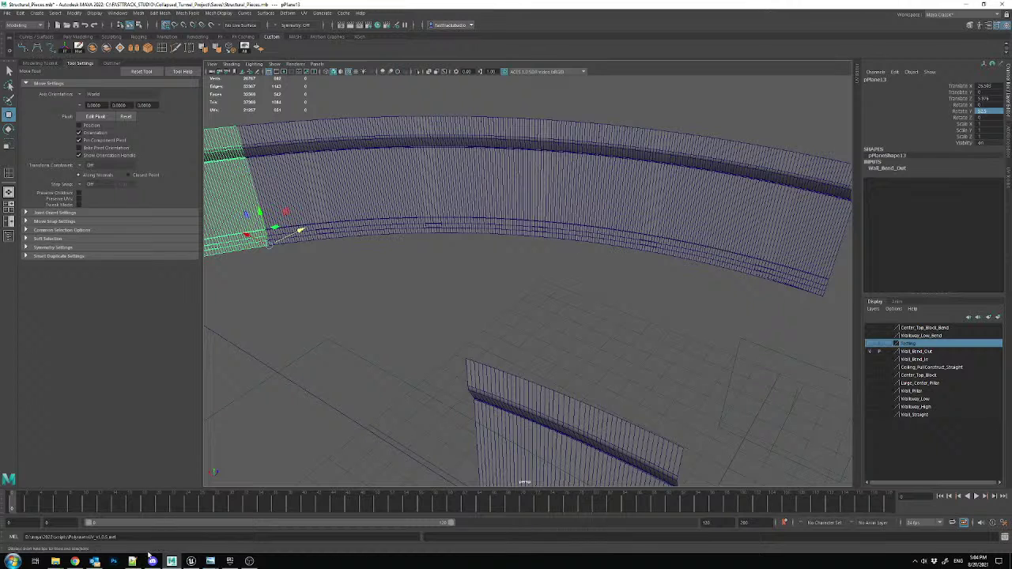
- Switch back to Unreal Editor and set the fifth curved panel's Z rotation to -42 degrees
click(191, 561)
click(937, 363)
text(42)
key(Return)
right_drag(497, 246, 519, 246)
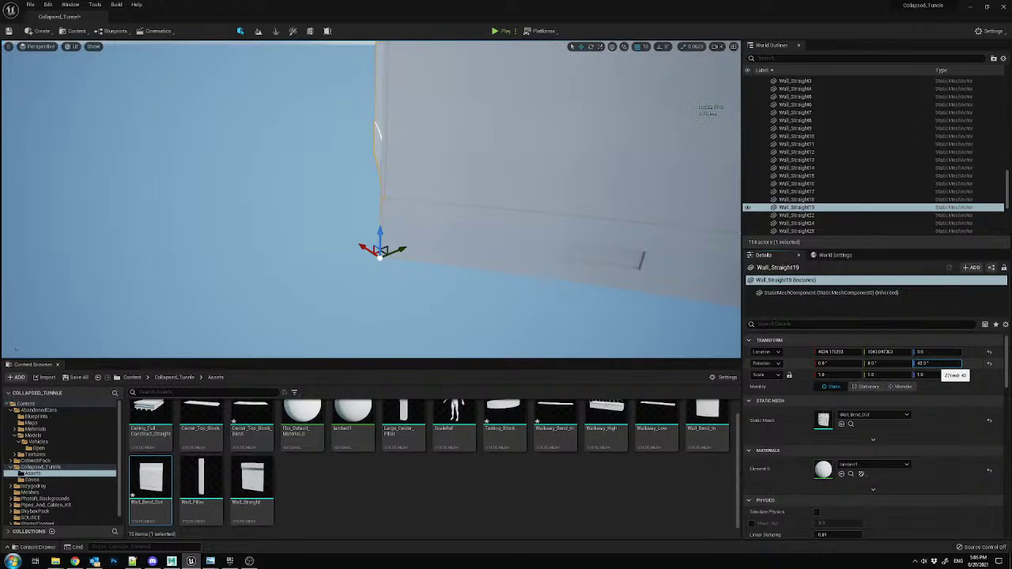
key(Return)
right_drag(571, 267, 484, 266)
- Duplicate the fifth curved panel onto its free bottom corner and set the copy's Z rotation to -52.5 degrees
key(ctrl+d)
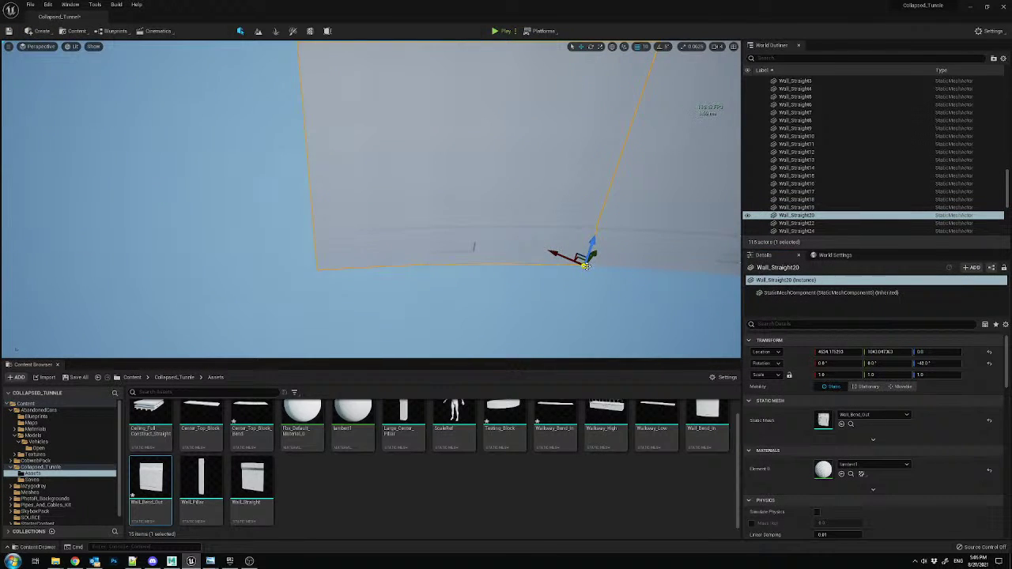
drag(586, 267, 399, 261)
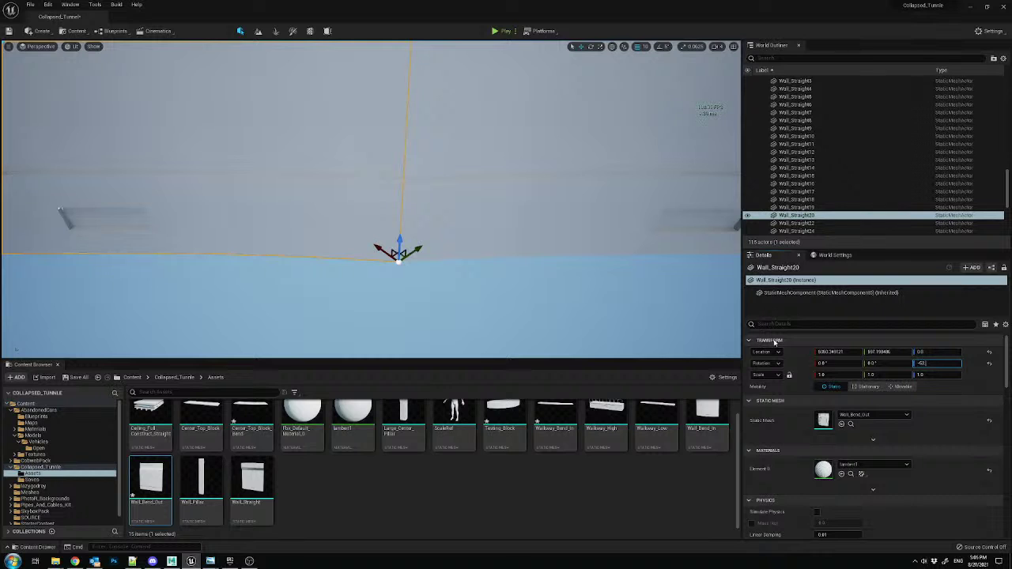
key(Return)
- Duplicate the sixth curved panel and align the copy with its free bottom corner
mouse_move(602, 292)
right_down()
mouse_move(514, 275)
mouse_move(546, 293)
mouse_move(602, 292)
right_up()
key(ctrl+d)
drag(584, 281, 286, 273)
right_drag(330, 271, 265, 269)
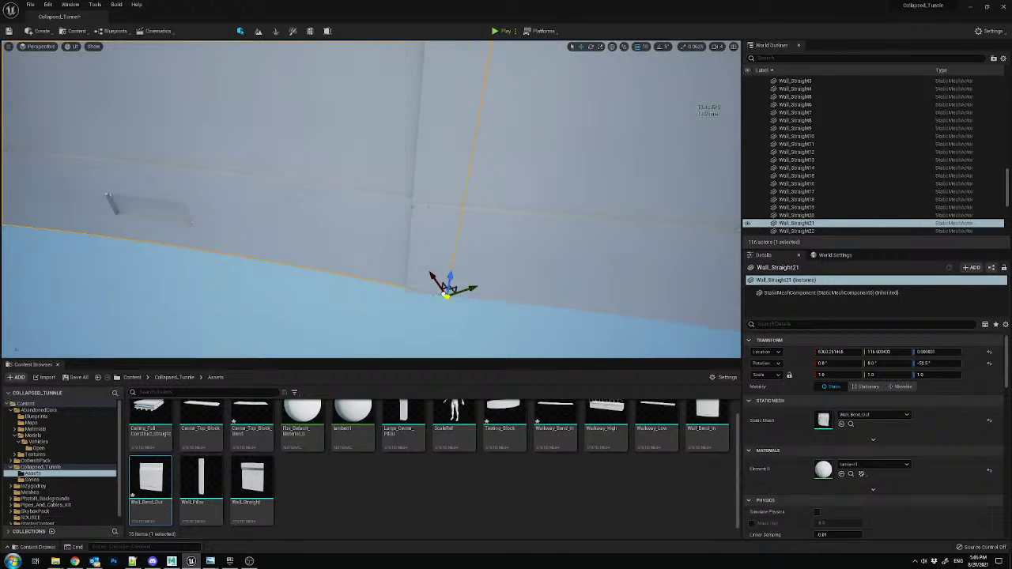
drag(447, 285, 405, 284)
- Switch to Maya and check the Y rotations of the next panels along the wall arc
click(172, 561)
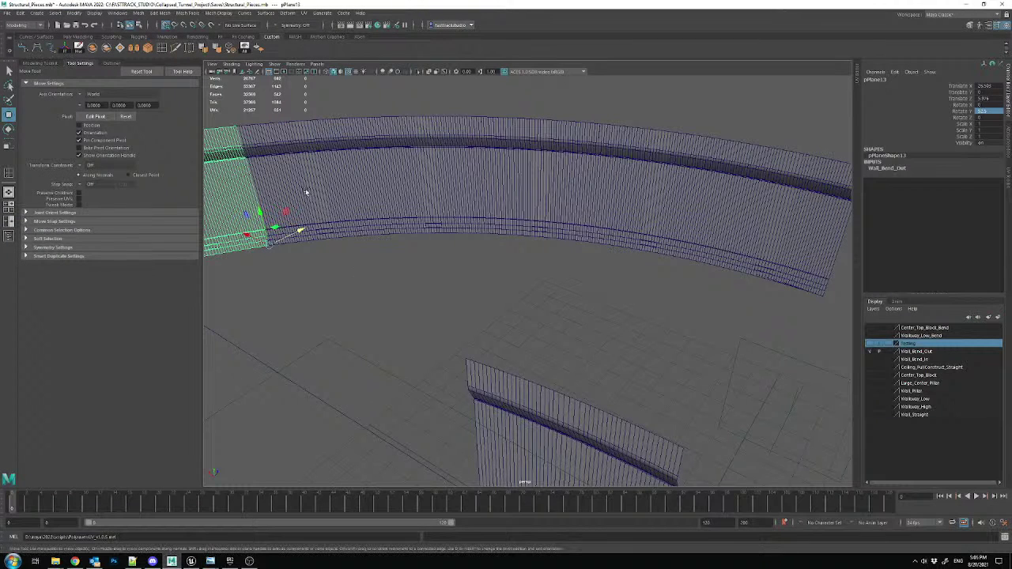
key(ctrl+z)
key(ctrl+y)
alt+drag(491, 288, 378, 285)
alt+middle_drag(377, 285, 572, 183)
click(579, 180)
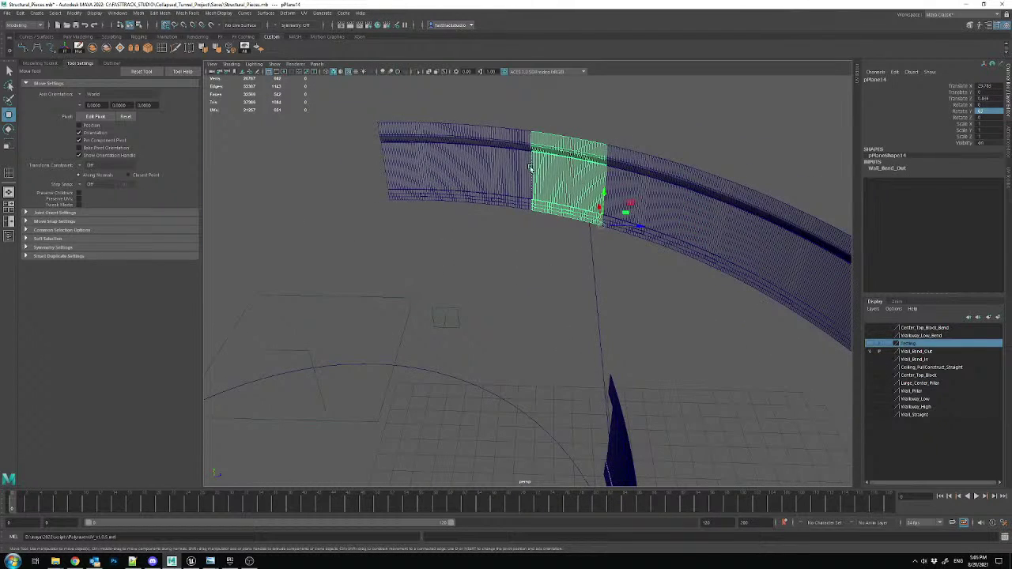
click(493, 149)
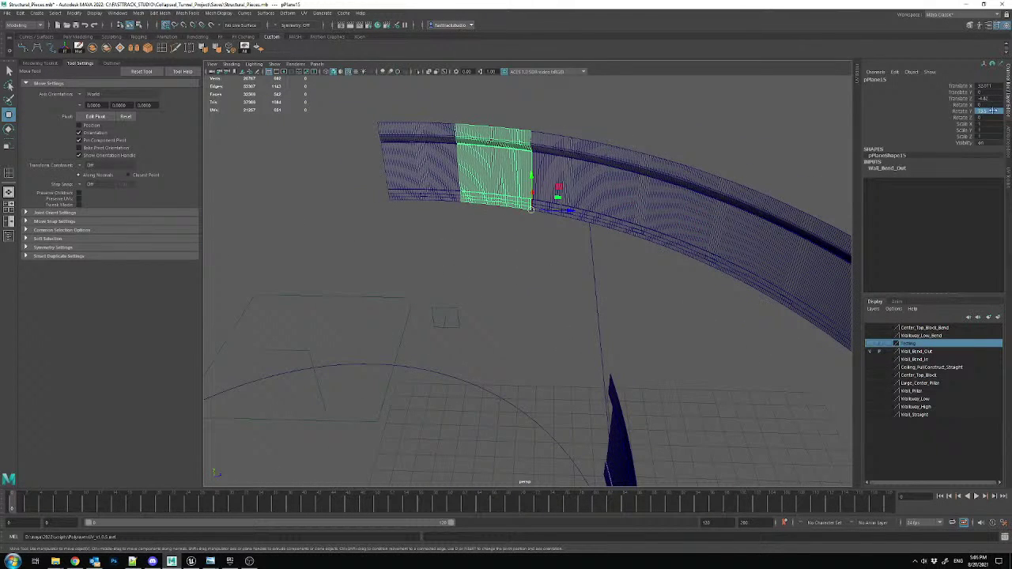
- Switch back to Unreal Editor and set the seventh curved panel's Z rotation to -63 degrees
click(192, 561)
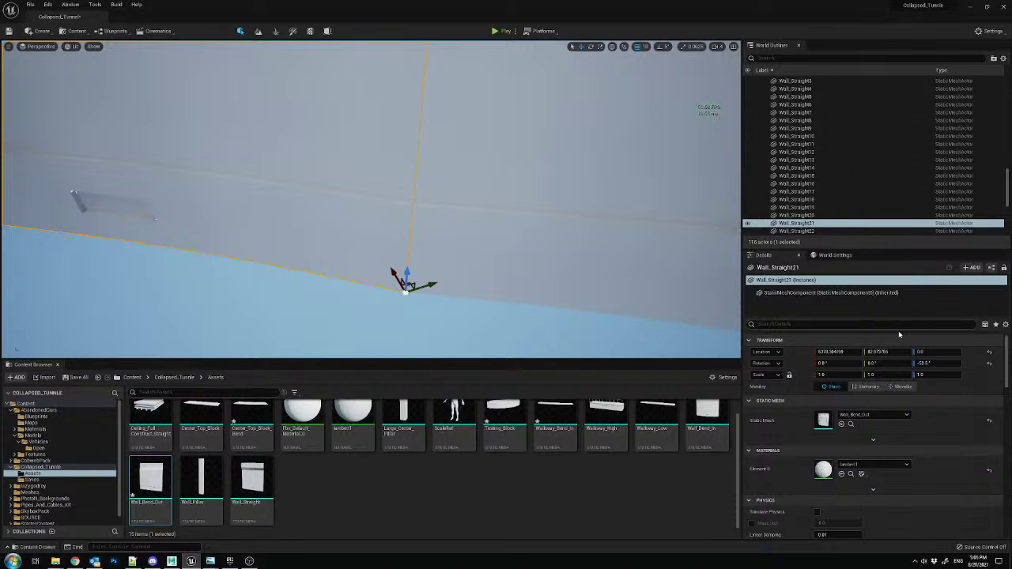
text(-6)
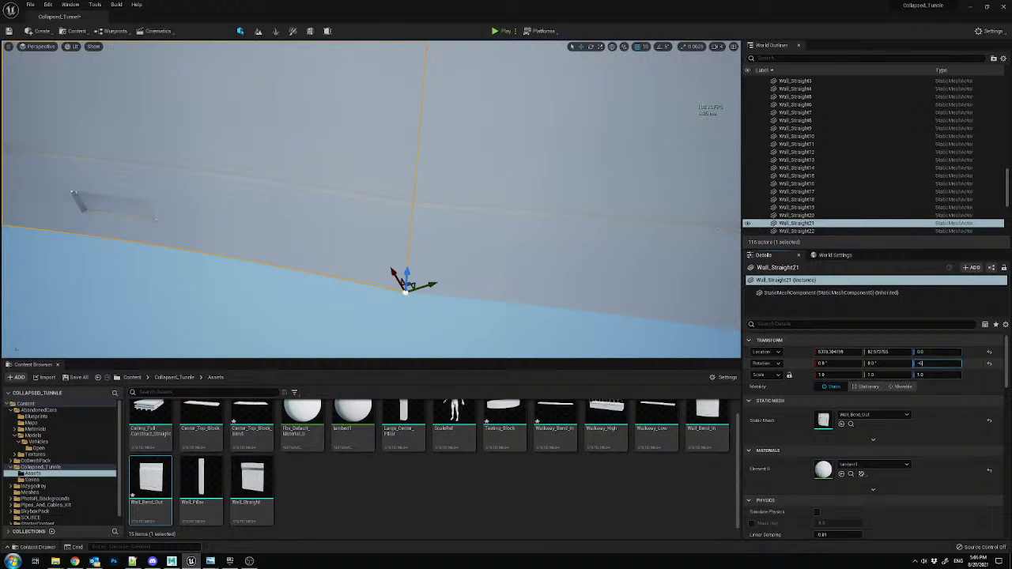
text(3)
key(Return)
right_drag(407, 275, 340, 269)
- Duplicate the seventh curved panel onto its free bottom corner and set the copy's Z rotation to -73.5 degrees
alt+drag(584, 238, 586, 240)
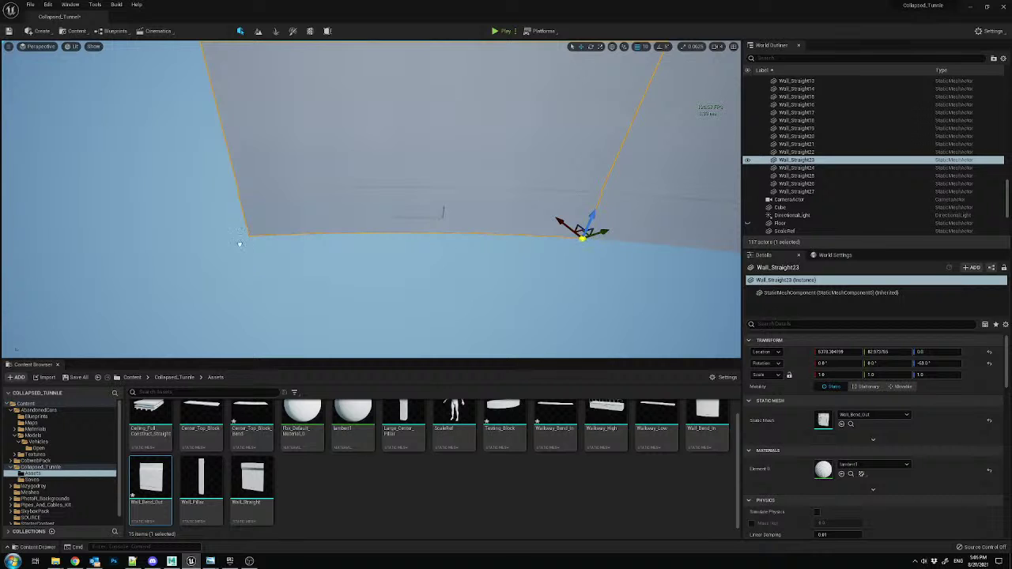
alt+drag(581, 231, 348, 261)
click(937, 363)
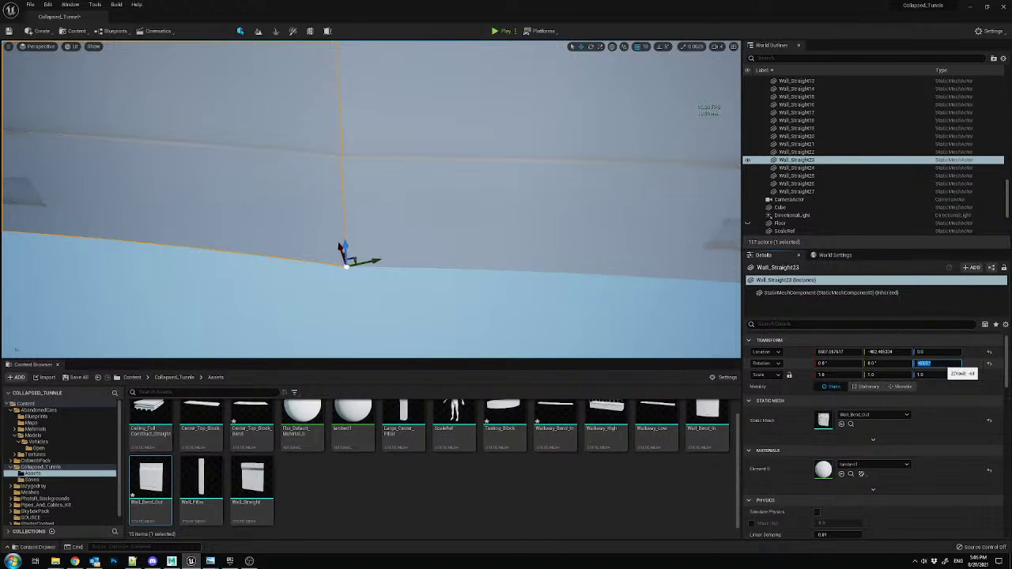
text(-73.5)
key(Return)
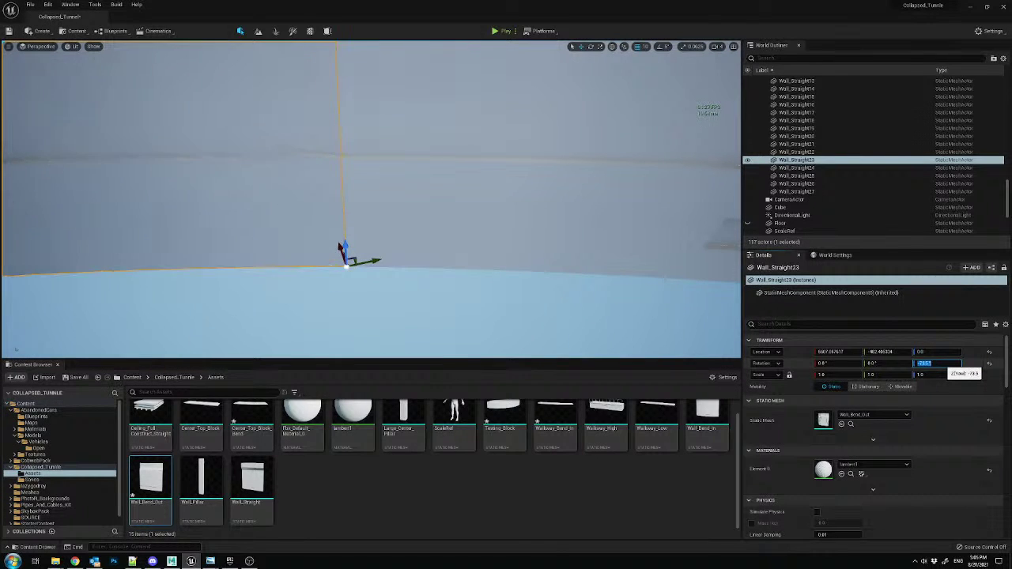
- Delete the four leftover wall and walkway pieces near the end of the new curved wall
right_drag(375, 229, 225, 146)
click(417, 176)
key(Delete)
click(362, 190)
key(Delete)
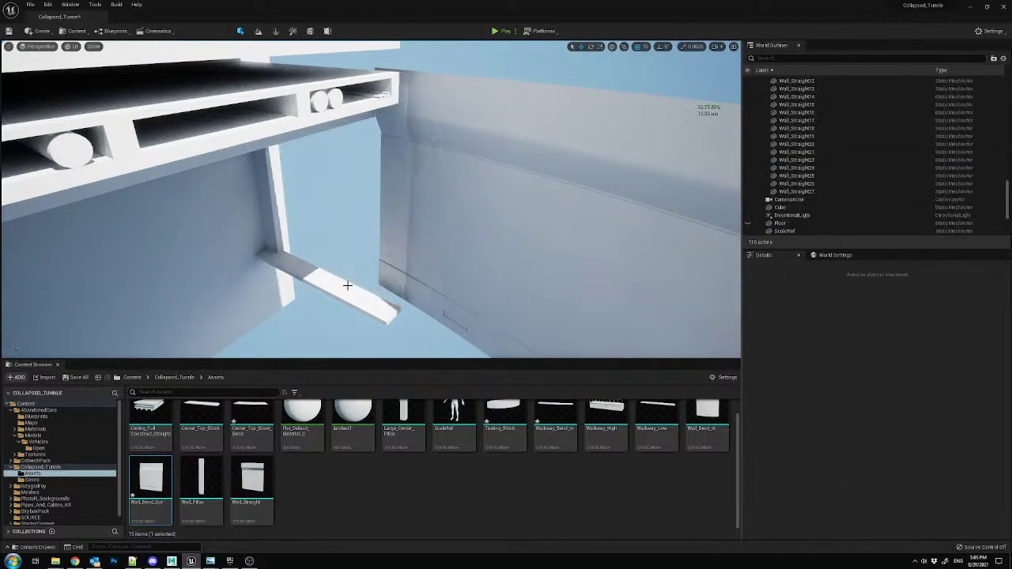
click(329, 270)
key(Delete)
click(265, 210)
key(Delete)
- Select the eighth curved panel, and check the Y rotation of the arc's last panel in Maya
right_drag(264, 209, 320, 241)
click(450, 181)
right_drag(450, 181, 475, 197)
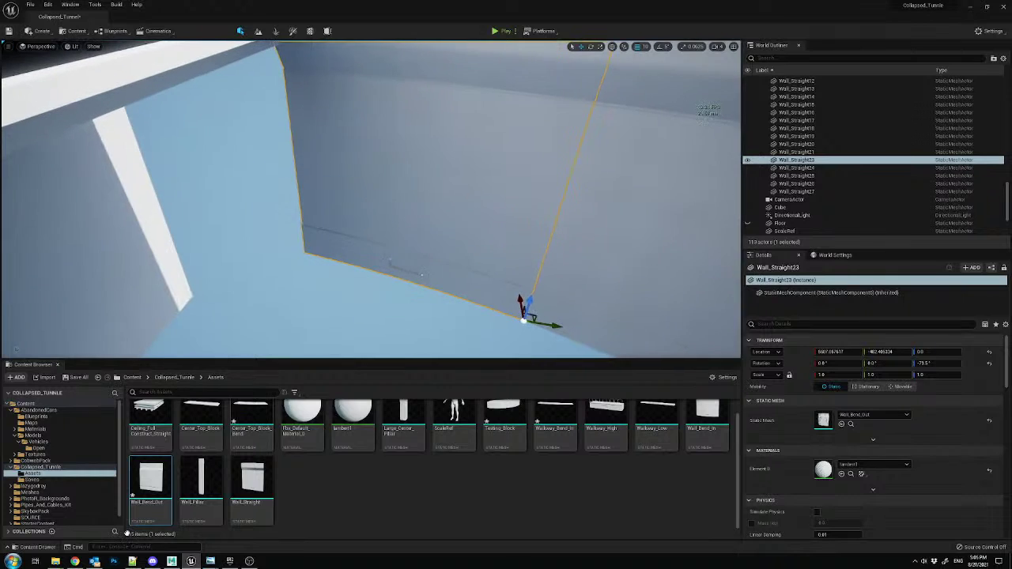
click(172, 562)
click(422, 187)
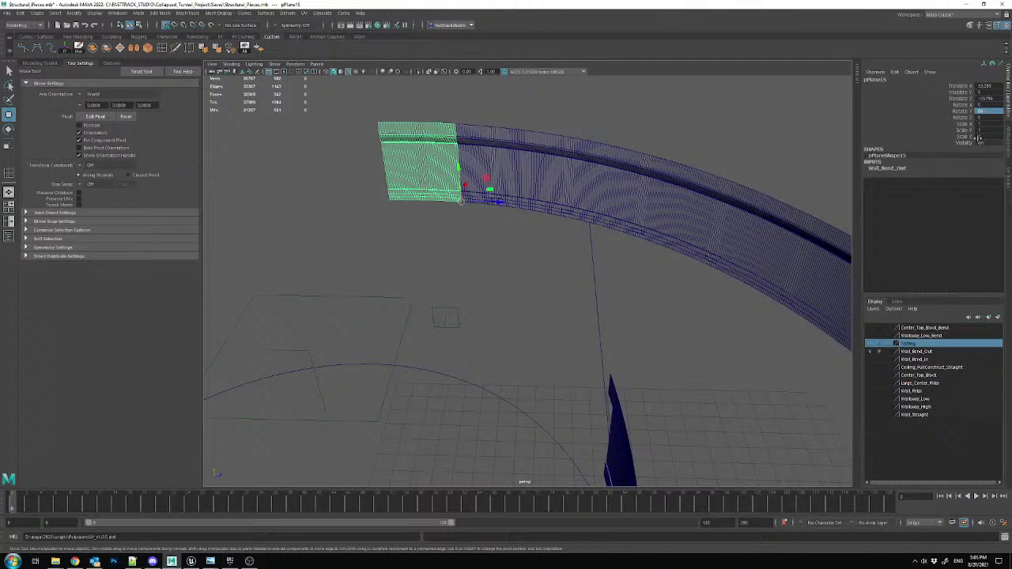
- Back in Unreal Editor, duplicate the eighth curved panel onto its free bottom corner with a Z rotation of -84 degrees
click(191, 562)
right_drag(554, 264, 593, 275)
alt+drag(607, 281, 307, 270)
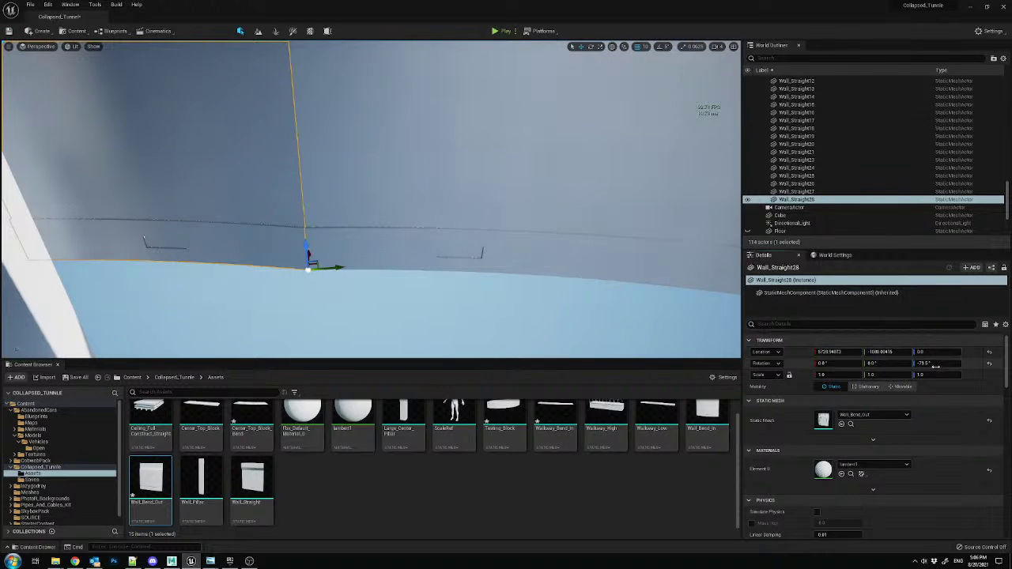
text(0)
key(Return)
- Delete the remaining leftover piece beside the end of the curved wall
right_drag(372, 197, 357, 190)
right_drag(598, 217, 507, 227)
click(447, 168)
key(Delete)
right_drag(423, 165, 471, 180)
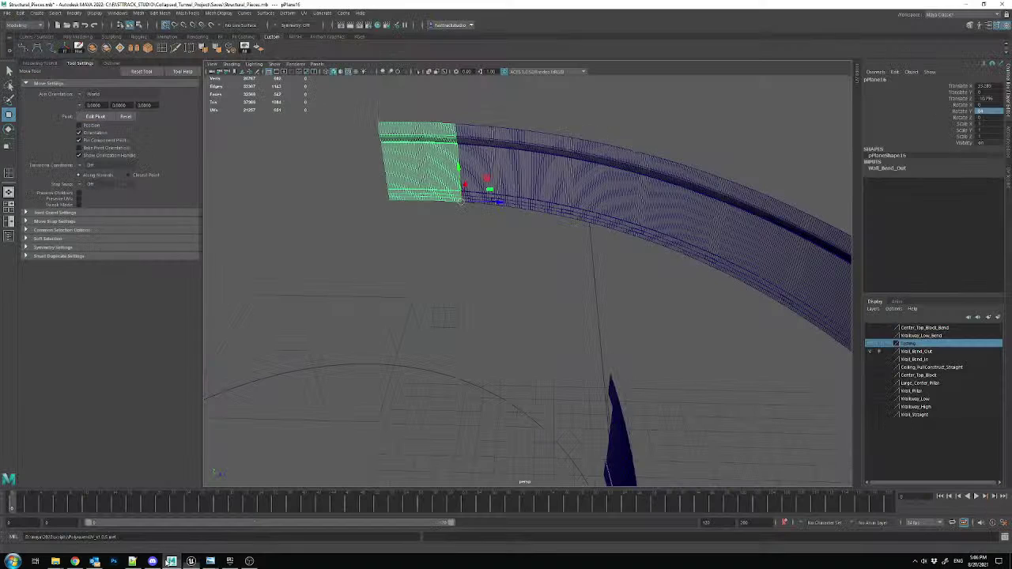
- Switch to Maya and add the whole arc of curved wall panels and its bend handle to the Testing layer
click(171, 561)
key(Delete)
alt+drag(627, 120, 868, 347)
click(871, 344)
click(871, 344)
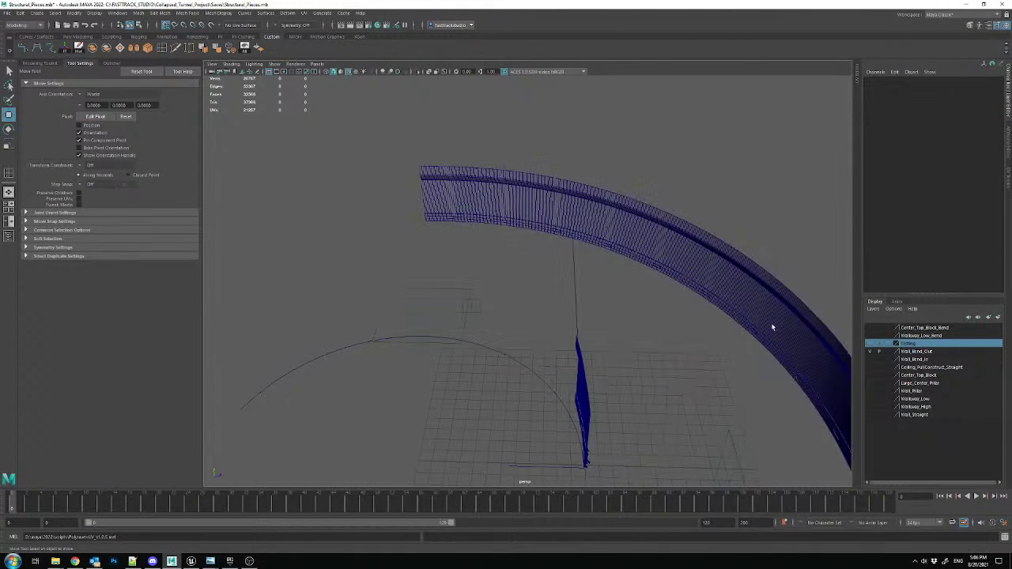
alt+middle_drag(812, 332, 700, 295)
drag(748, 177, 612, 358)
drag(678, 154, 348, 204)
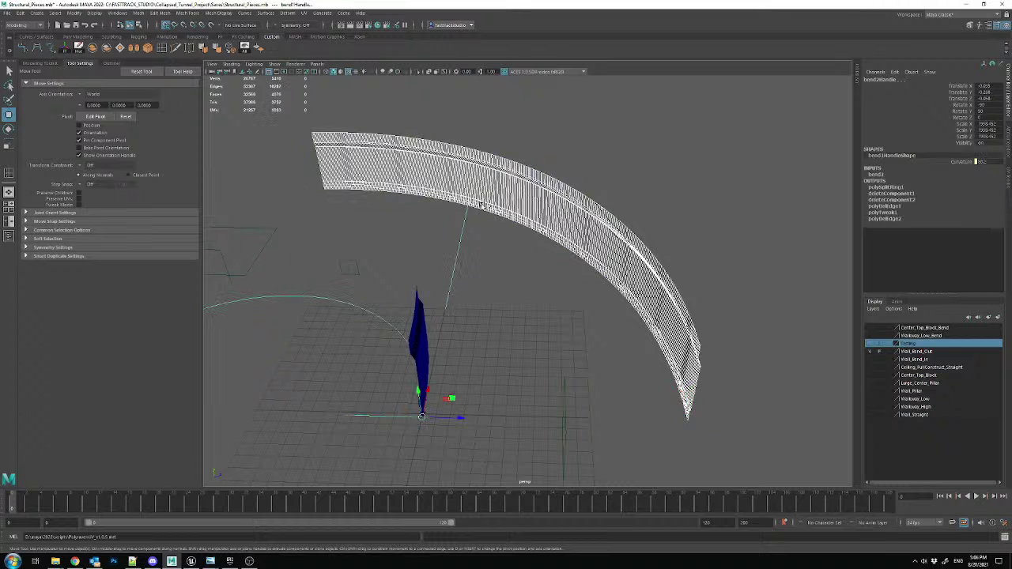
right_click(939, 344)
click(951, 364)
- Clear the human scale figure and the Wall_Bend_Out layer from view, and show the Ceiling_FullConstruct_Straight layer
alt+drag(656, 282, 556, 385)
click(555, 387)
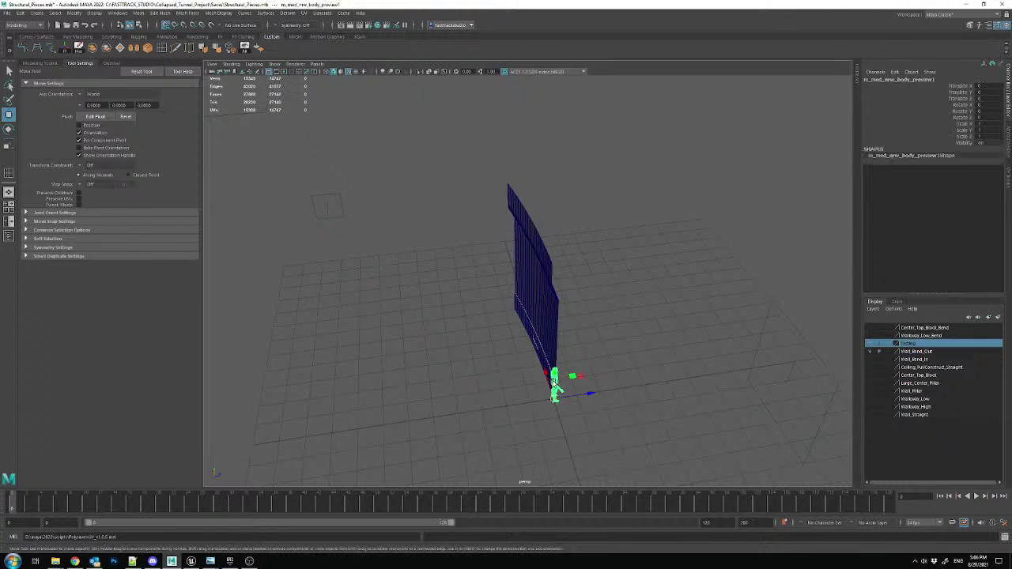
click(752, 351)
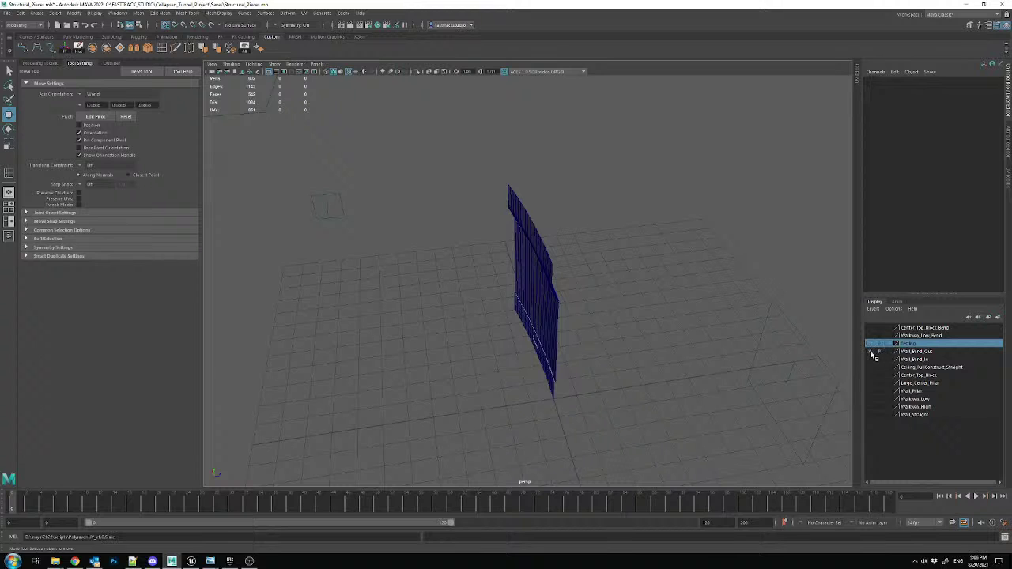
click(873, 352)
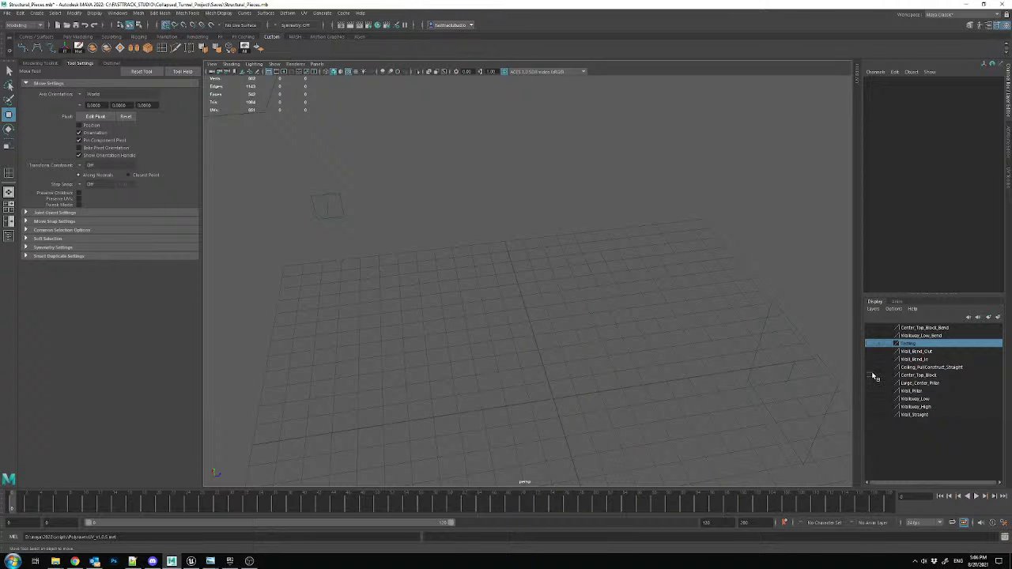
click(872, 367)
- Examine the ceiling construct's slab edges in Maya and compare them with the placed ceiling in Unreal Editor
click(554, 300)
scroll(565, 327, up, 5)
alt+drag(565, 328, 452, 226)
scroll(546, 318, up, 5)
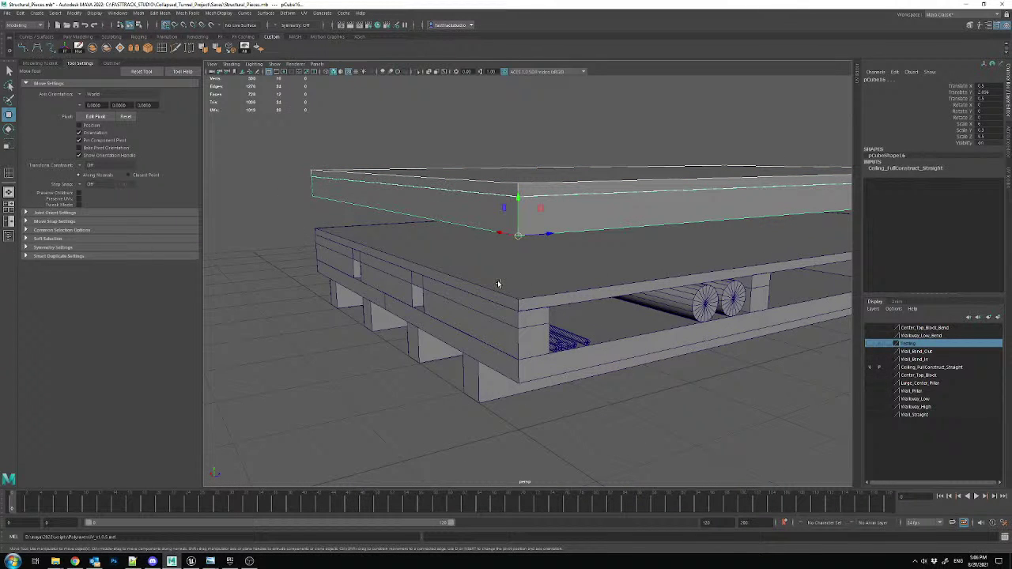
click(191, 560)
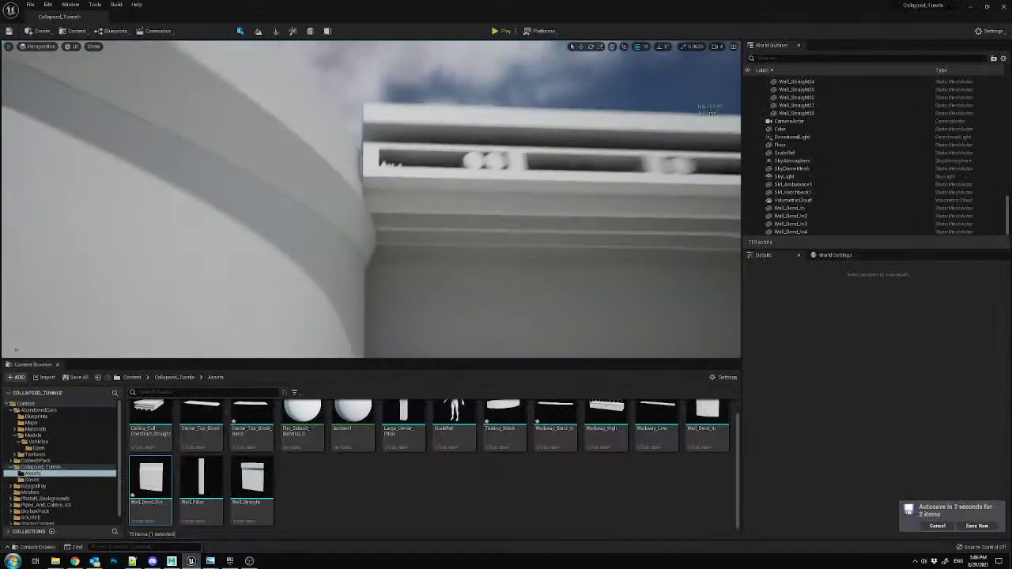
right_drag(372, 200, 498, 204)
key(alt+Tab)
- Combine the ceiling construct's slabs, spacer blocks and beams into one mesh, leaving the pipes separate
click(515, 302)
click(513, 319)
click(500, 369)
click(450, 367)
alt+drag(425, 342, 549, 327)
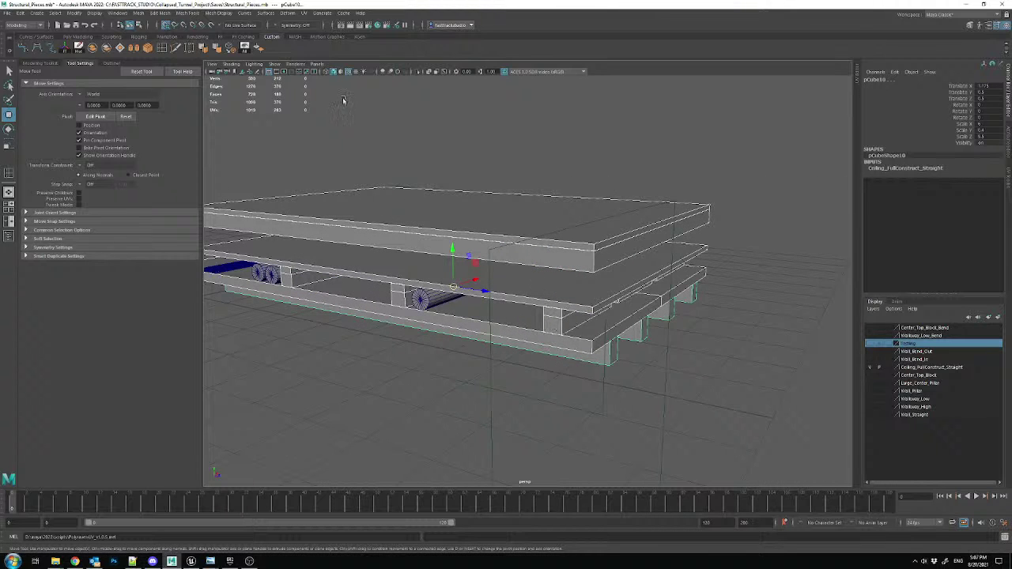
click(92, 48)
- Isolate the combined ceiling mesh in the top view and move its far end vertices outward along Z
alt+drag(443, 222, 357, 210)
key(space)
key(space)
key(ctrl+1)
right_drag(518, 165, 499, 118)
alt+middle_drag(499, 118, 494, 302)
drag(333, 215, 723, 287)
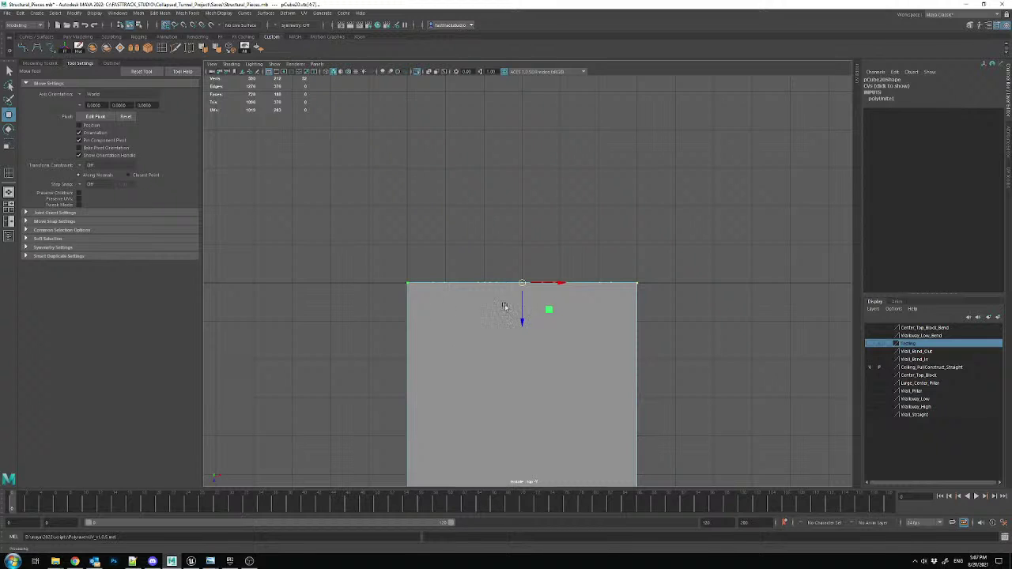
drag(520, 318, 527, 260)
- Move the vertices at the mesh's opposite end outward to the grid line, and return to the perspective view
alt+middle_drag(608, 475, 611, 171)
drag(721, 337, 386, 269)
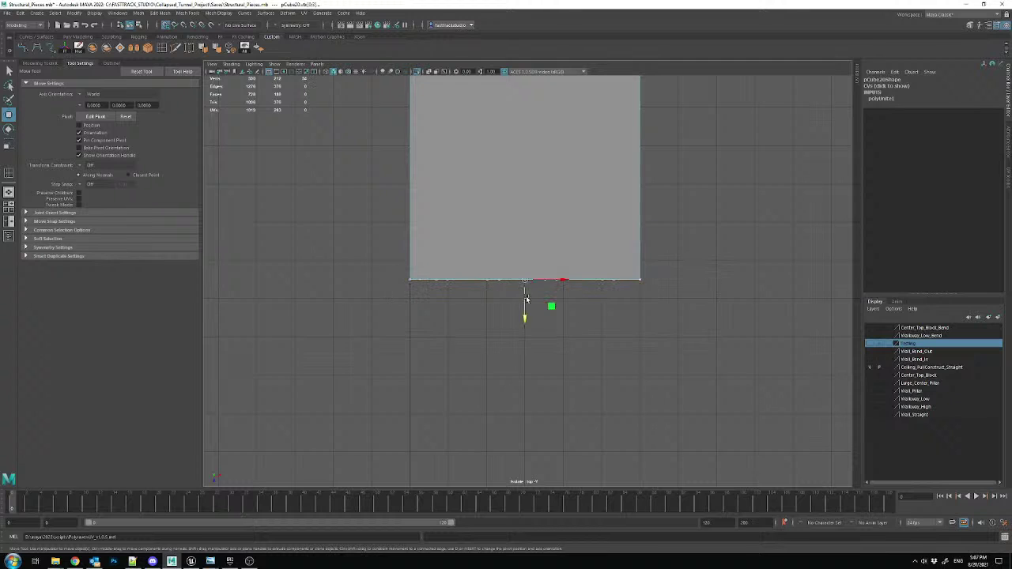
drag(527, 309, 526, 314)
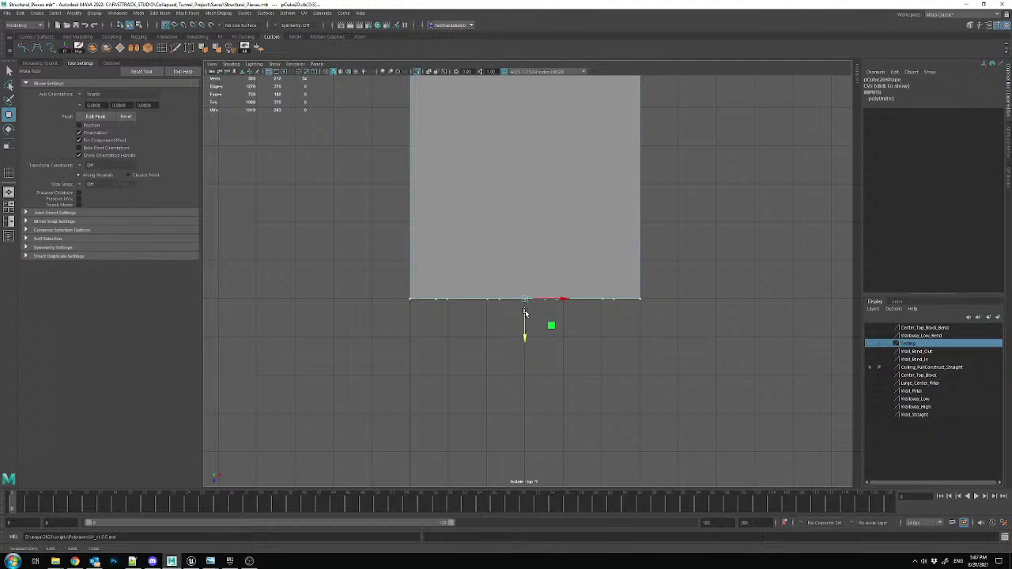
right_drag(478, 194, 497, 182)
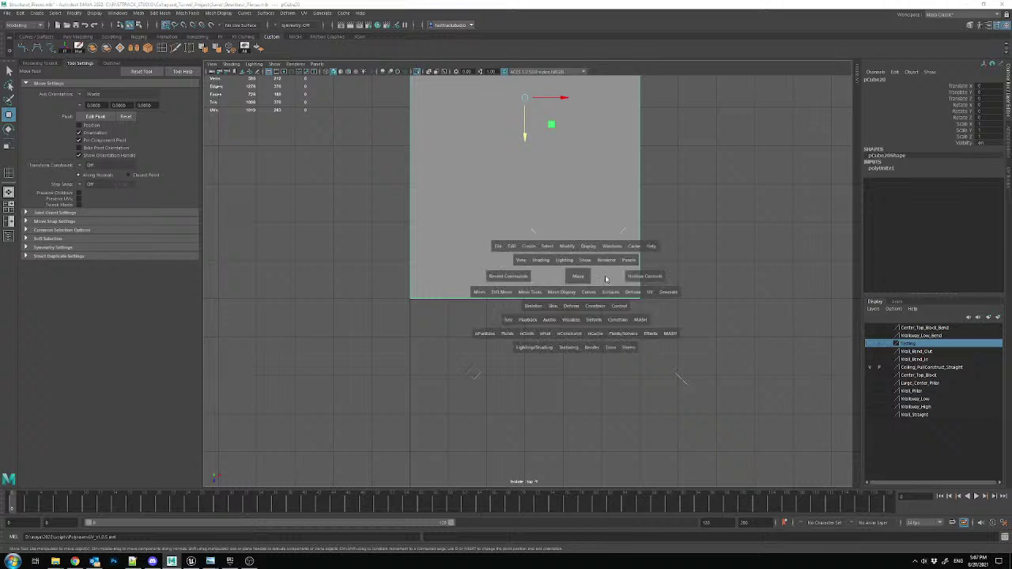
key(space)
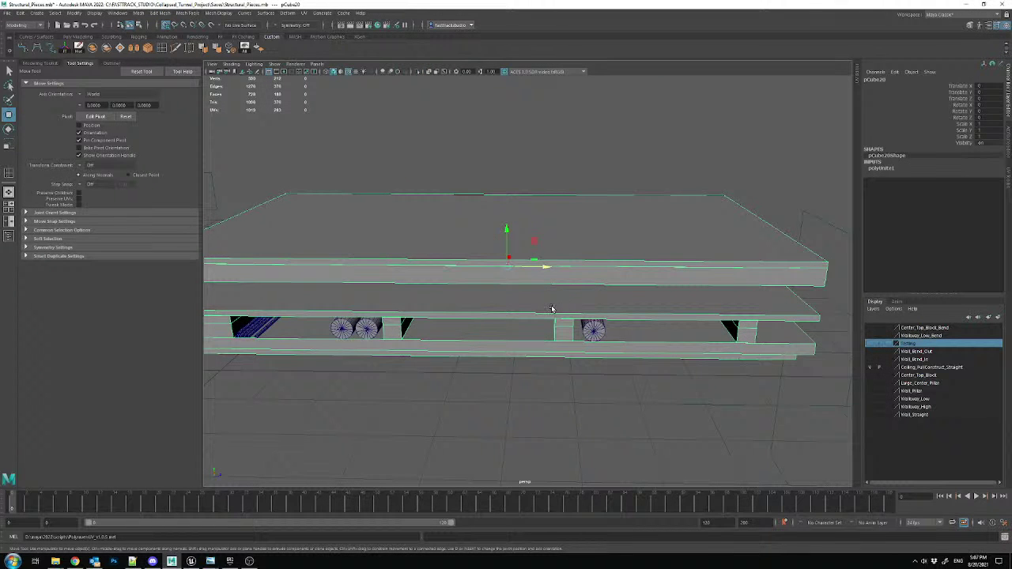
- Switch to Unreal Editor and examine how the ceiling section meets the curved wall
click(191, 560)
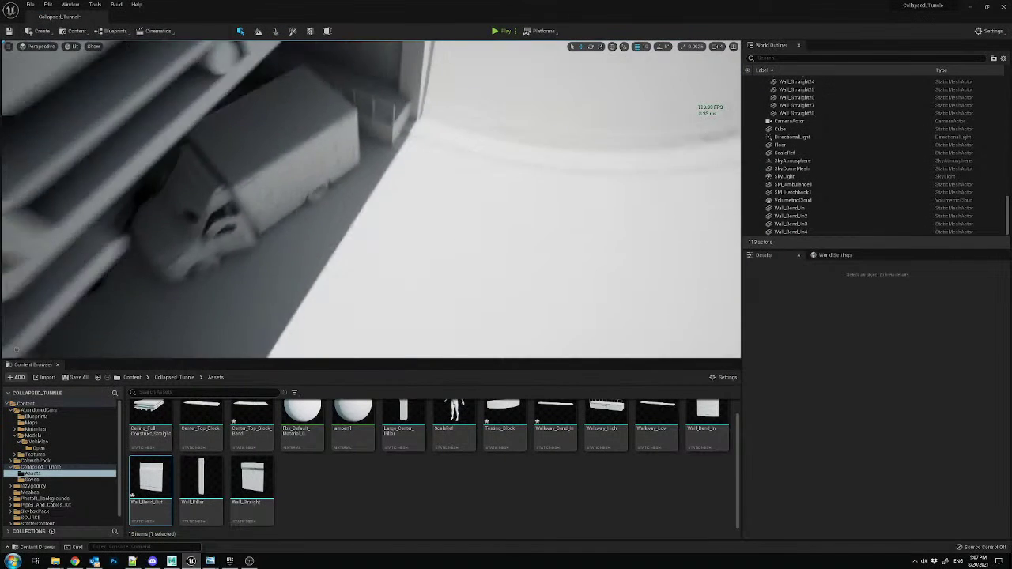
right_drag(375, 131, 395, 154)
right_drag(482, 169, 482, 169)
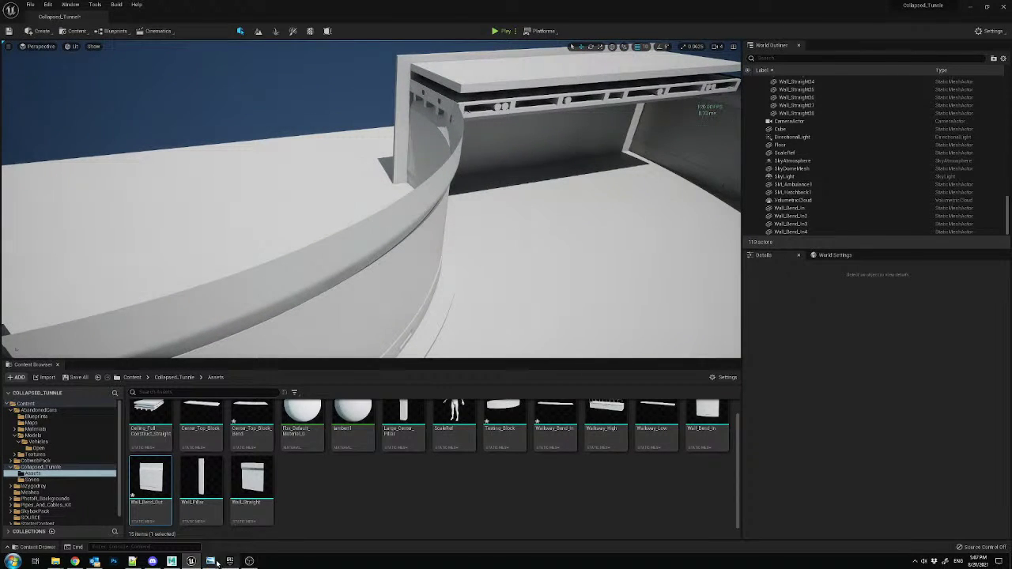
- Switch back to Maya and hide the stray helper outlines around the ceiling construct
click(172, 561)
alt+drag(396, 237, 397, 205)
drag(584, 329, 697, 357)
key(Delete)
key(ctrl+h)
- Export all pieces of the ceiling construct as FBX, overwriting Ceiling_FullConstruct_Straight.fbx
mouse_move(421, 208)
alt+mouse_down()
mouse_move(430, 198)
mouse_move(404, 218)
alt+mouse_up()
drag(356, 187, 763, 386)
mouse_move(557, 310)
alt+mouse_down()
mouse_move(592, 282)
mouse_move(545, 300)
alt+mouse_up()
scroll(568, 267, up, 3)
click(6, 13)
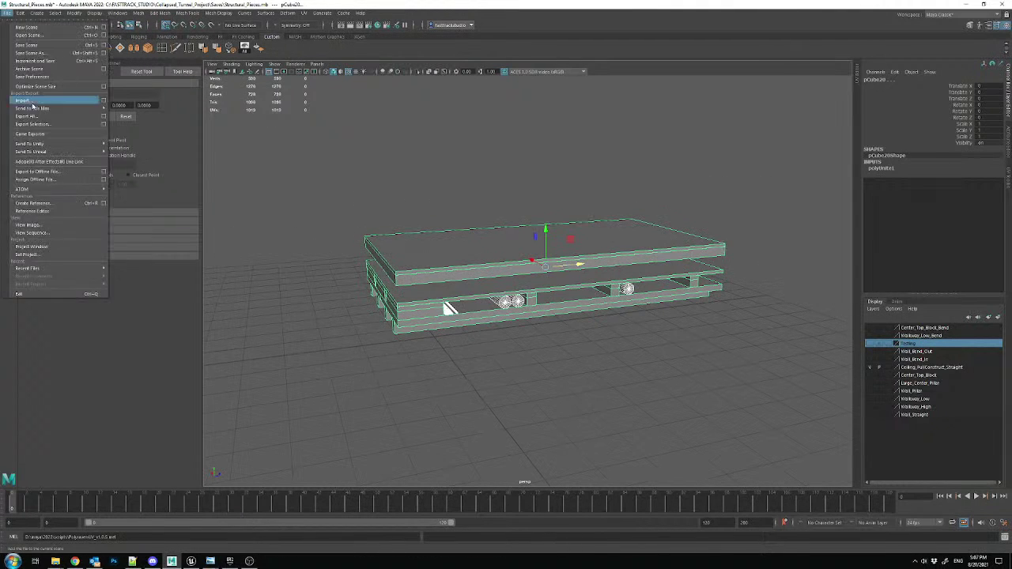
click(36, 122)
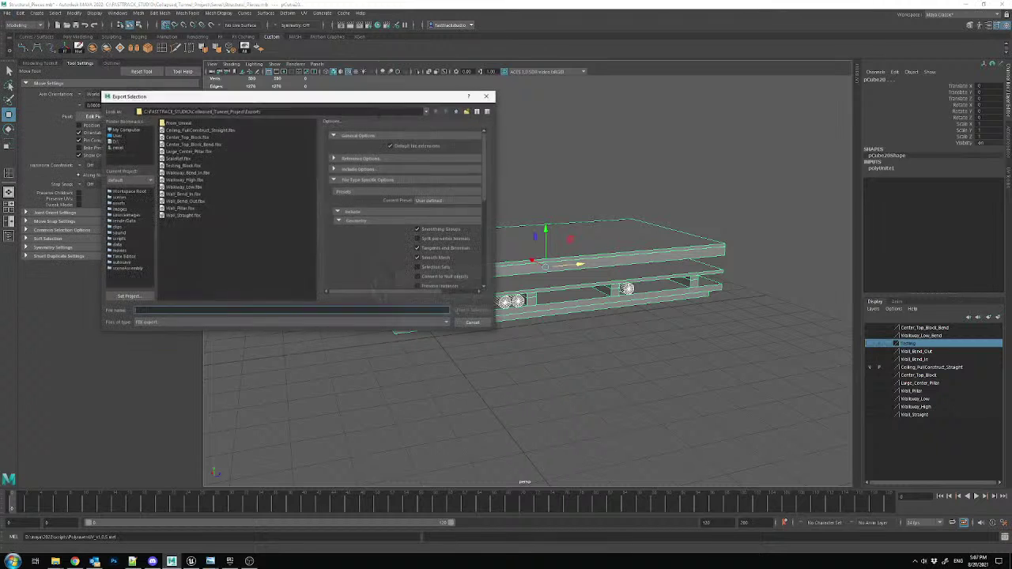
double_click(196, 131)
click(282, 226)
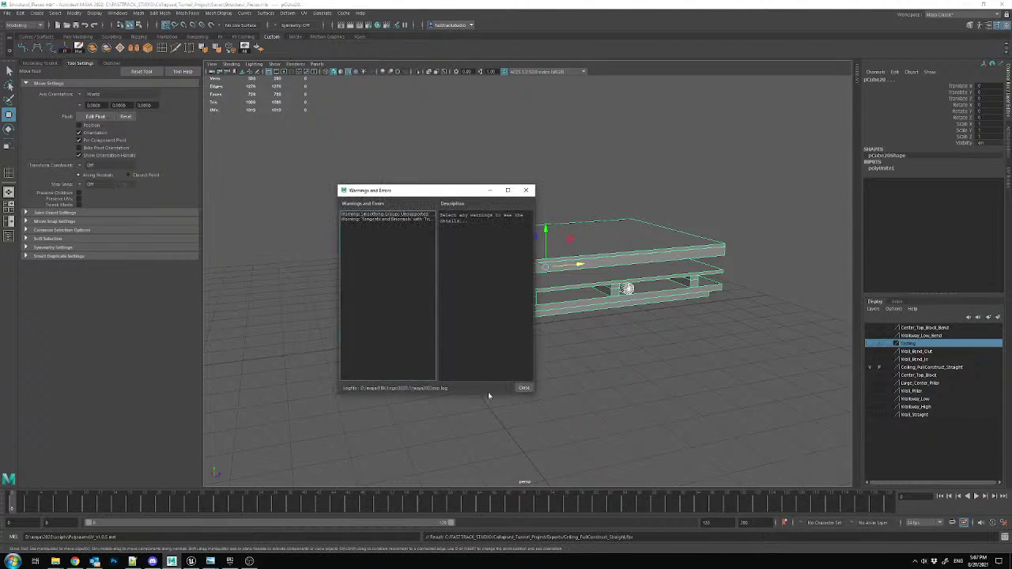
- Switch to Unreal Editor and reimport the Ceiling_FullConstruct_Straight mesh from the updated export
key(alt+Tab)
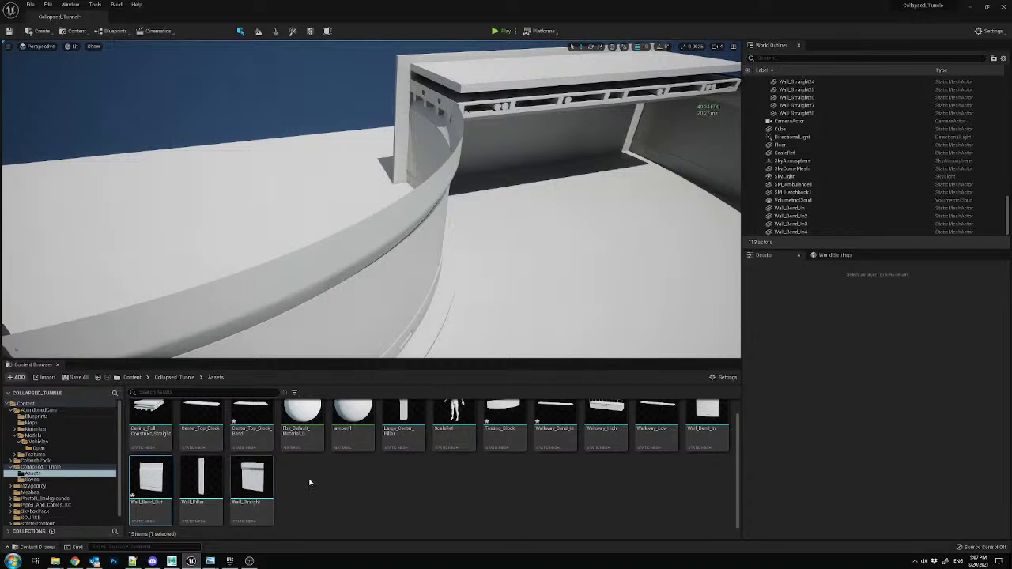
right_drag(280, 463, 281, 482)
right_click(150, 420)
click(185, 220)
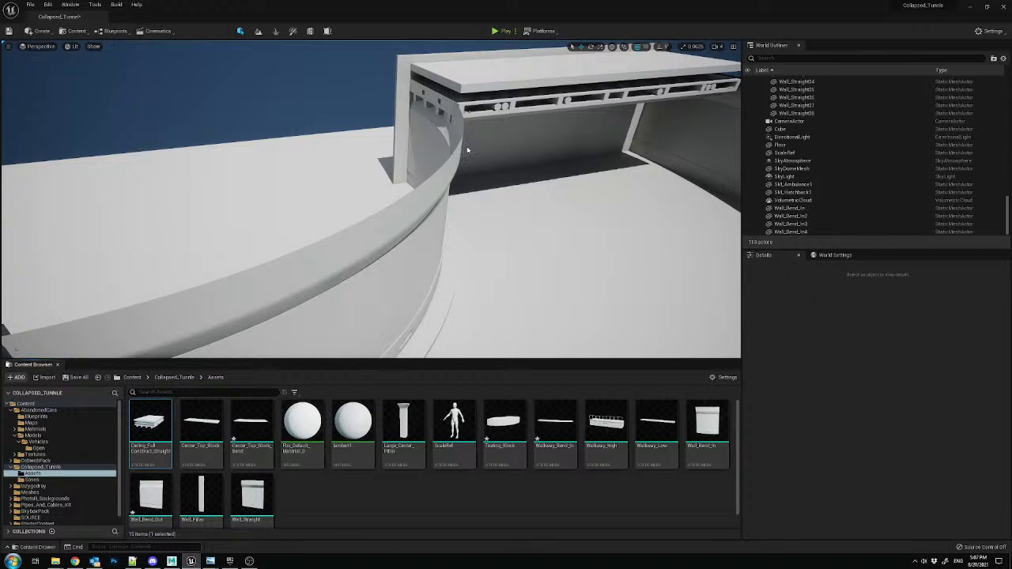
- Examine the joint between the reimported ceiling section and the curved outer wall from above and inside the tunnel
right_drag(471, 145, 466, 87)
right_drag(367, 125, 466, 129)
click(367, 124)
right_drag(367, 124, 266, 114)
- Switch to Maya, add the selected ceiling pieces to the Ceiling_FullConstruct_Straight layer, and show only the Wall_Bend_Out layer
click(171, 561)
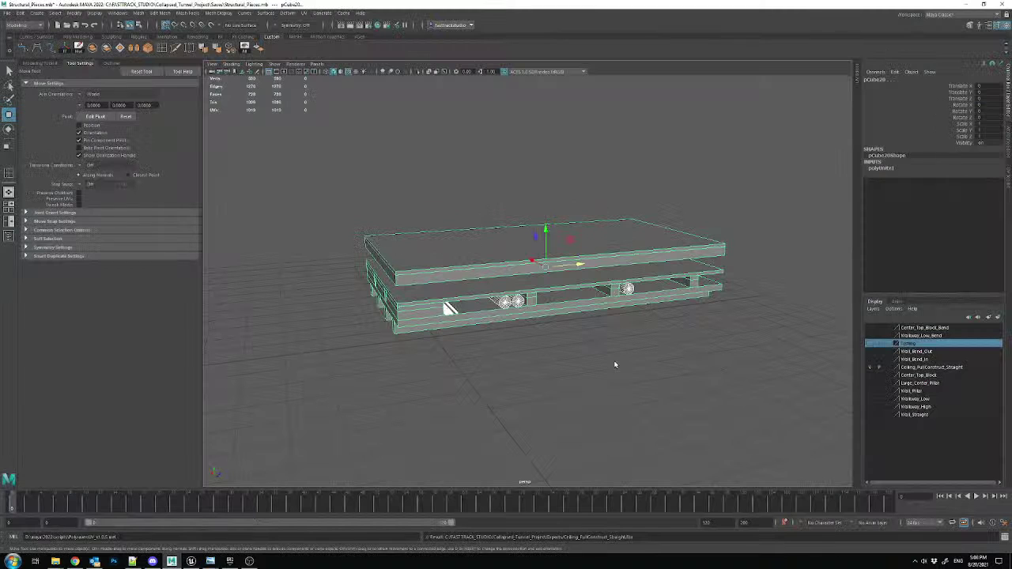
click(871, 367)
click(871, 367)
drag(334, 177, 473, 237)
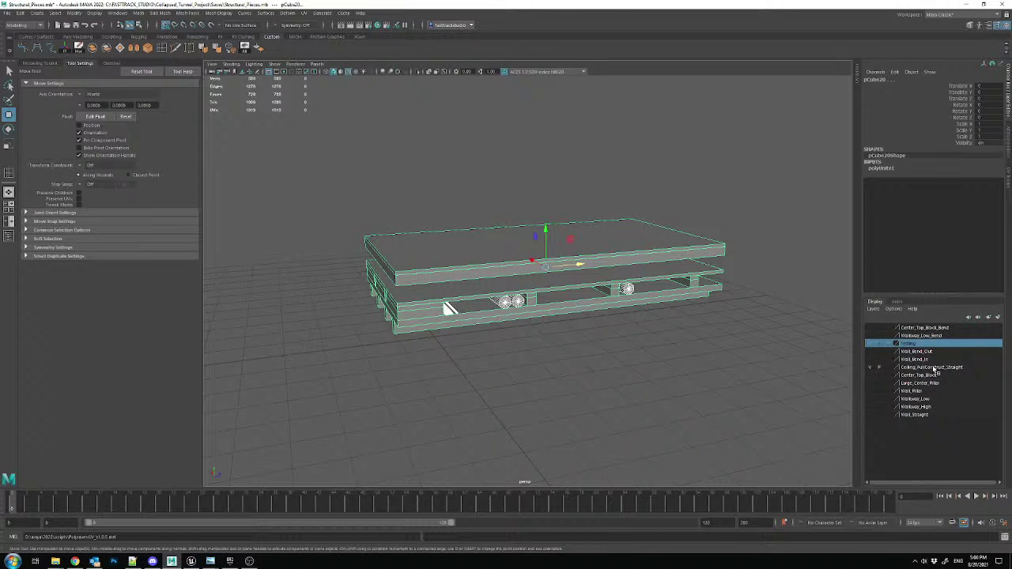
right_click(935, 370)
click(949, 378)
click(870, 367)
click(871, 351)
- Duplicate the Wall_Bend_Out panel and move the copy to the original panel's far end
click(423, 277)
key(f)
alt+drag(547, 355, 705, 353)
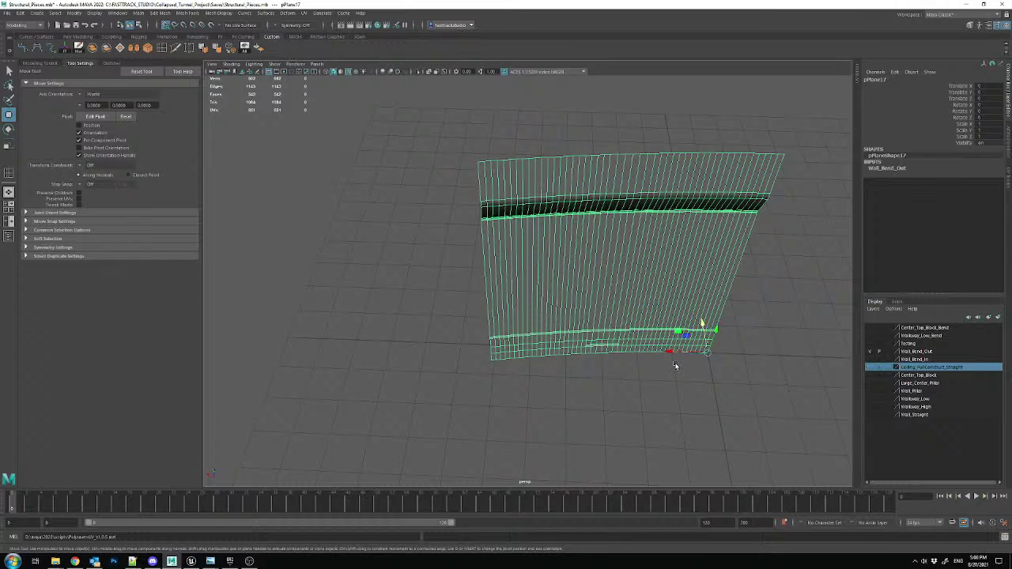
alt+middle_drag(676, 365, 674, 359)
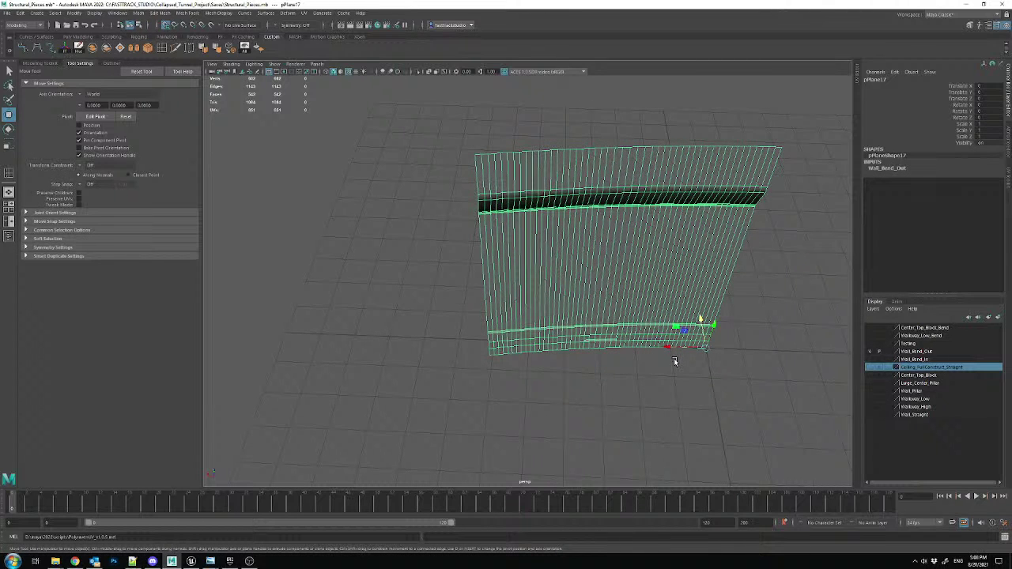
alt+middle_drag(675, 362, 672, 355)
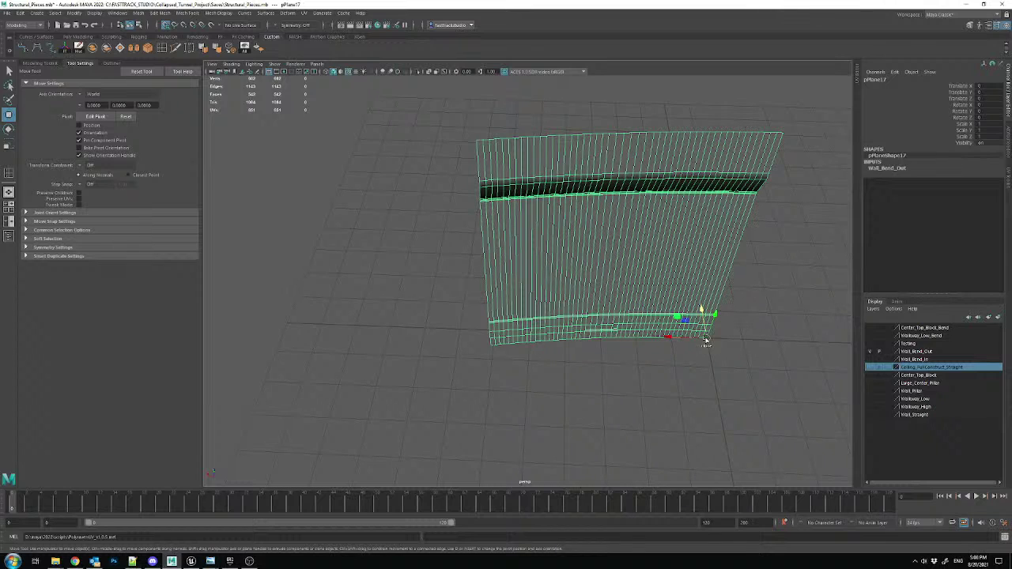
key(ctrl+d)
drag(668, 337, 552, 298)
scroll(554, 299, up, 3)
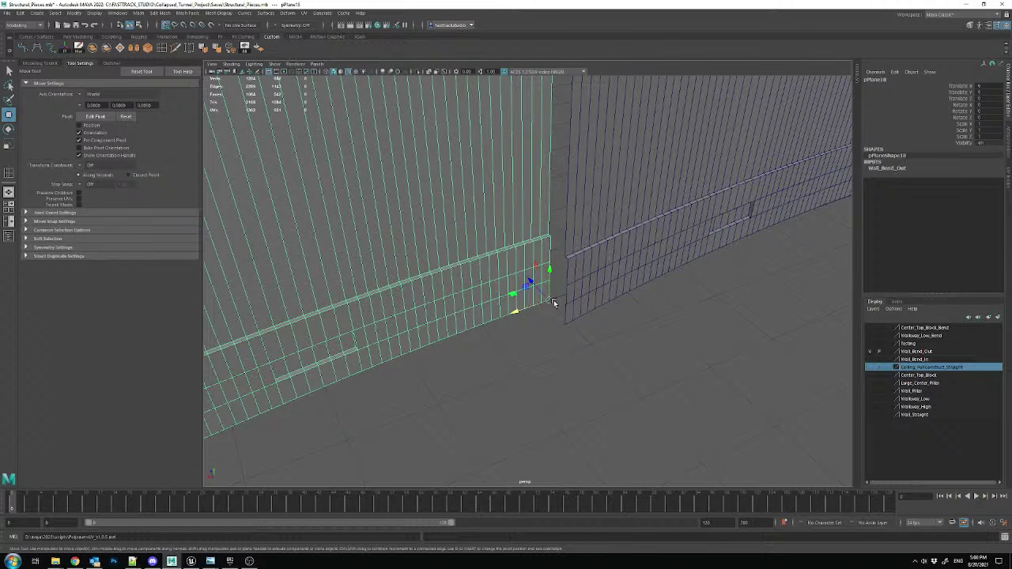
- Snap the copy's base corner to the original panel's end and rotate it about Y to continue the curve
alt+middle_drag(552, 304, 532, 303)
scroll(530, 301, up, 2)
drag(526, 301, 538, 327)
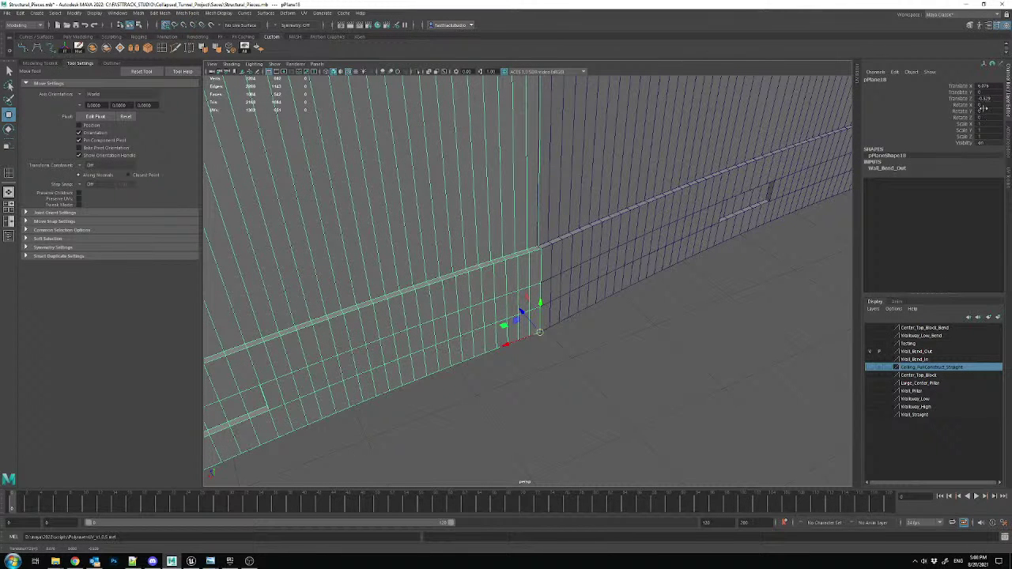
scroll(567, 298, down, 2)
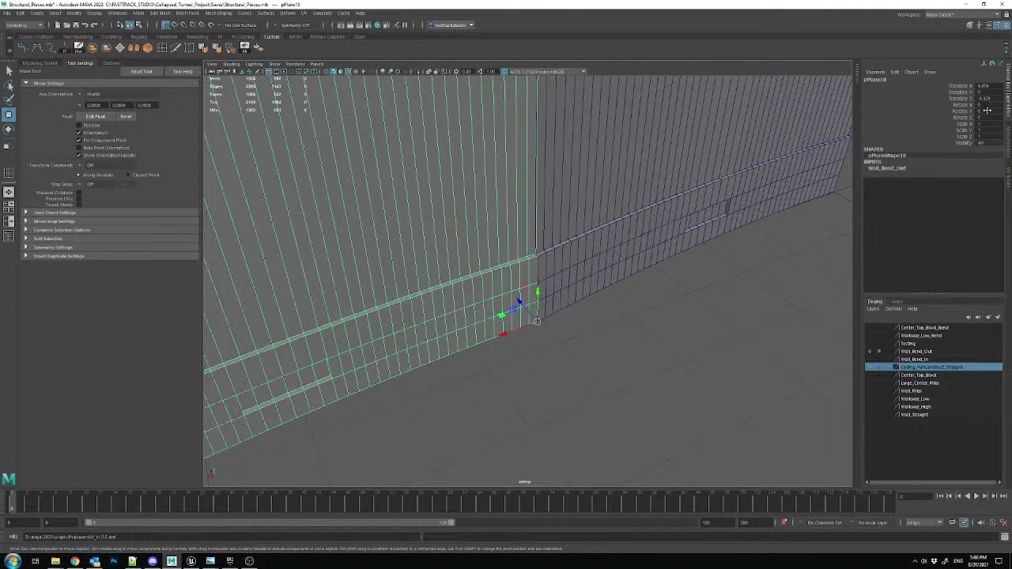
key(Return)
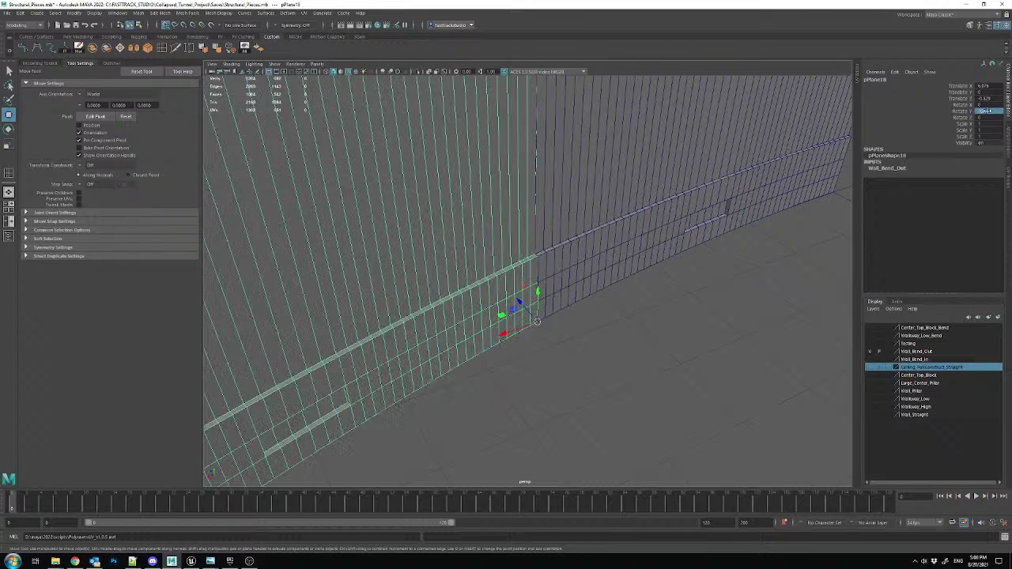
- Snap the original panel's lower trim vertices at the seam onto the matching vertices of the duplicate
click(575, 234)
scroll(557, 292, up, 5)
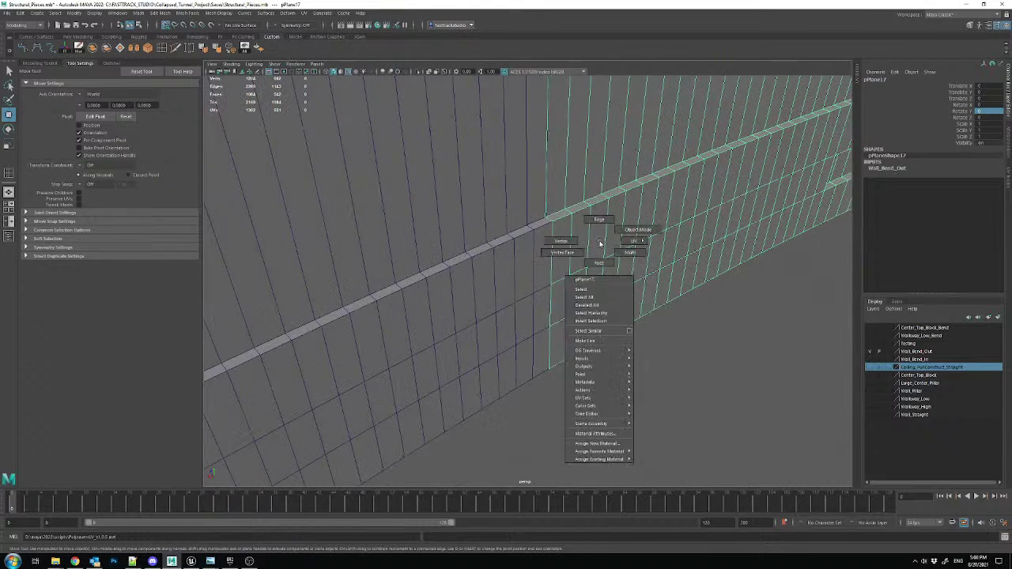
right_drag(601, 248, 555, 245)
scroll(586, 403, up, 5)
alt+middle_drag(592, 435, 511, 303)
scroll(511, 303, down, 4)
scroll(466, 255, up, 3)
alt+drag(393, 105, 511, 219)
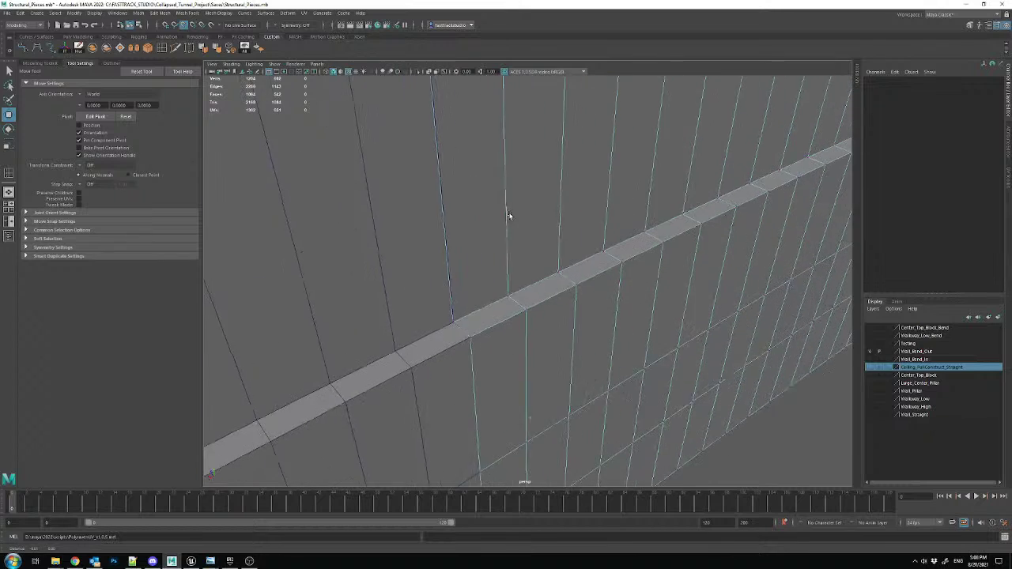
click(468, 333)
right_drag(480, 328, 473, 327)
click(463, 335)
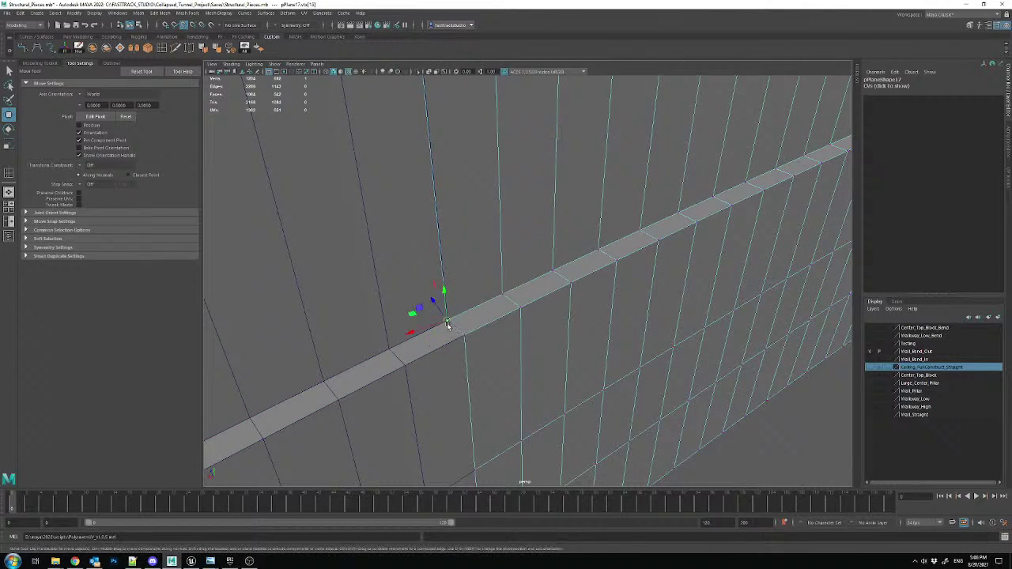
alt+drag(439, 322, 477, 249)
- Snap the original panel's seam vertices along the upper recessed band onto the duplicate's edge
scroll(478, 249, down, 4)
drag(508, 120, 525, 156)
key(f)
alt+drag(523, 258, 543, 341)
alt+middle_drag(543, 340, 510, 343)
scroll(511, 340, down, 5)
click(545, 279)
click(556, 270)
right_drag(590, 265, 560, 264)
drag(564, 268, 527, 255)
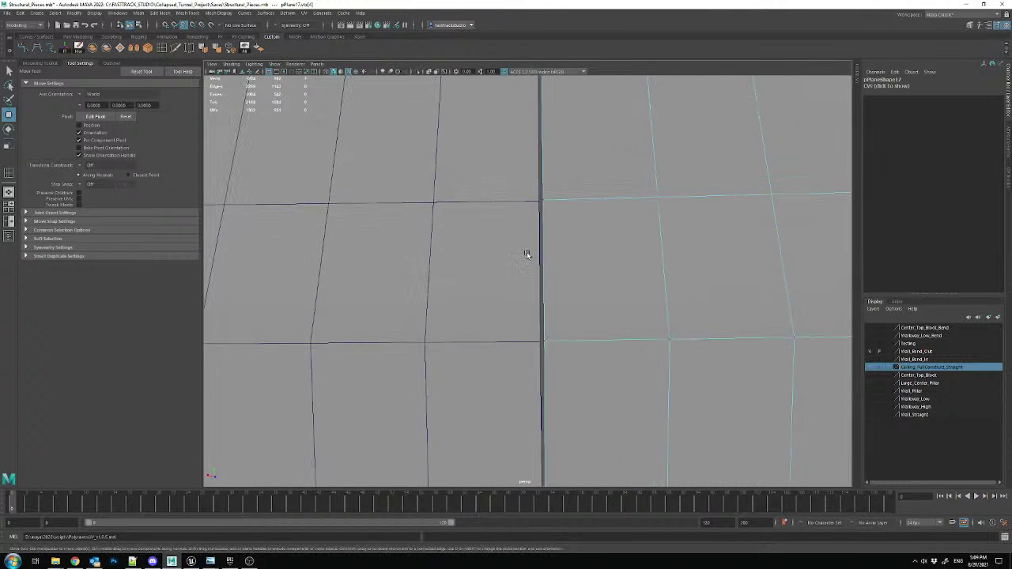
- Close the remaining seam gap by snapping the original panel's end vertices up to the top edge
alt+drag(562, 354, 558, 366)
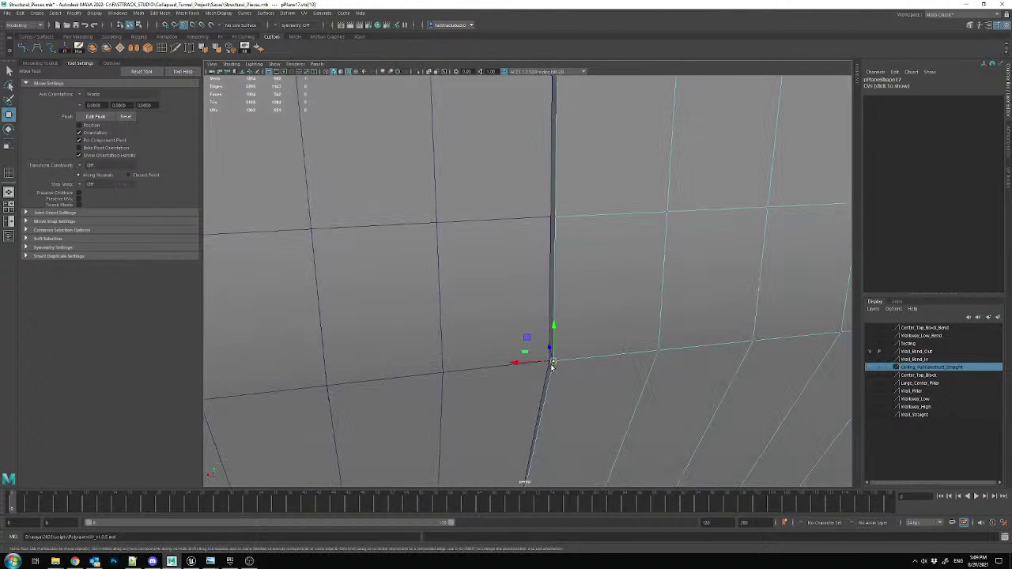
click(553, 206)
alt+drag(549, 213, 497, 227)
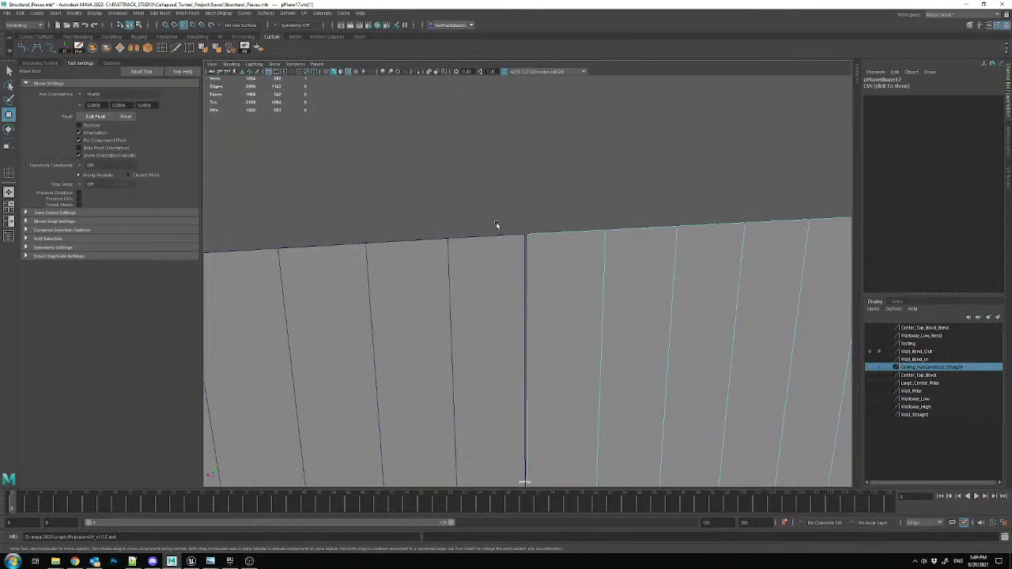
- Return to object mode and delete the duplicate wall panel
right_drag(614, 261, 655, 245)
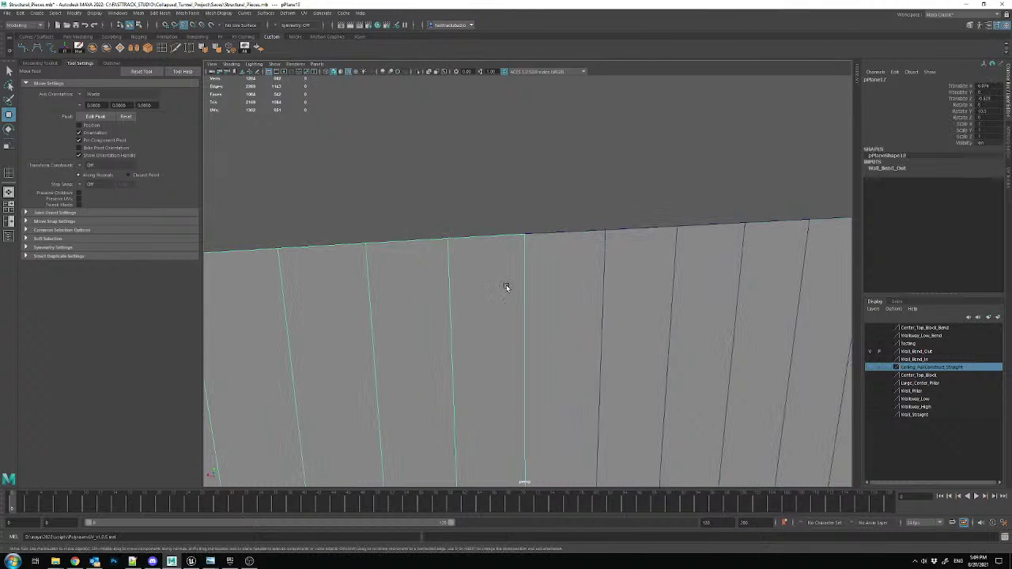
alt+drag(497, 278, 653, 383)
key(Delete)
- Export the corrected curved wall panel as FBX, overwriting Wall_Bend_Out.fbx
click(653, 382)
click(8, 15)
click(47, 116)
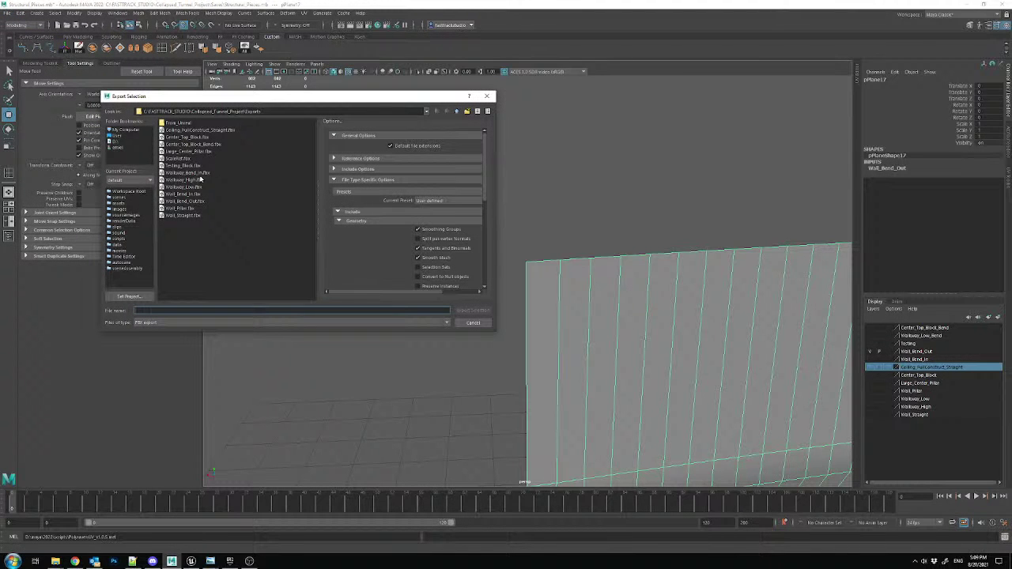
double_click(195, 201)
click(278, 225)
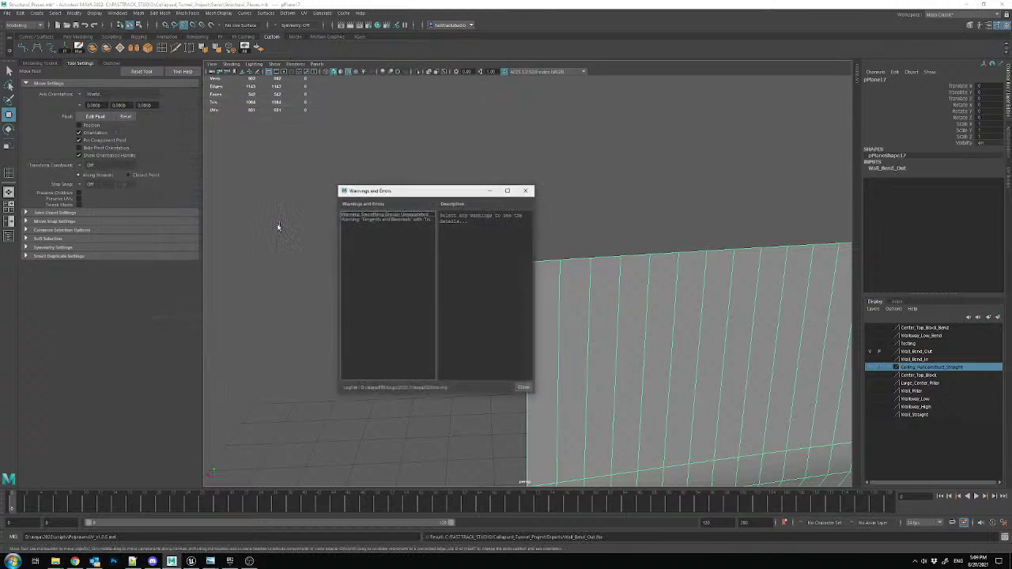
click(523, 388)
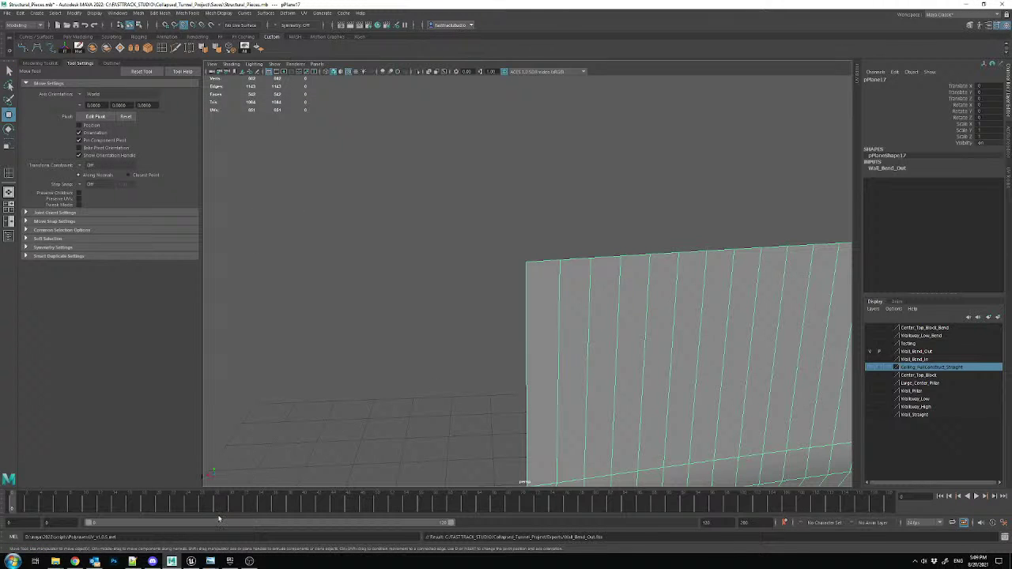
- Switch to Unreal Editor and reimport the Wall_Bend_Out mesh
click(190, 560)
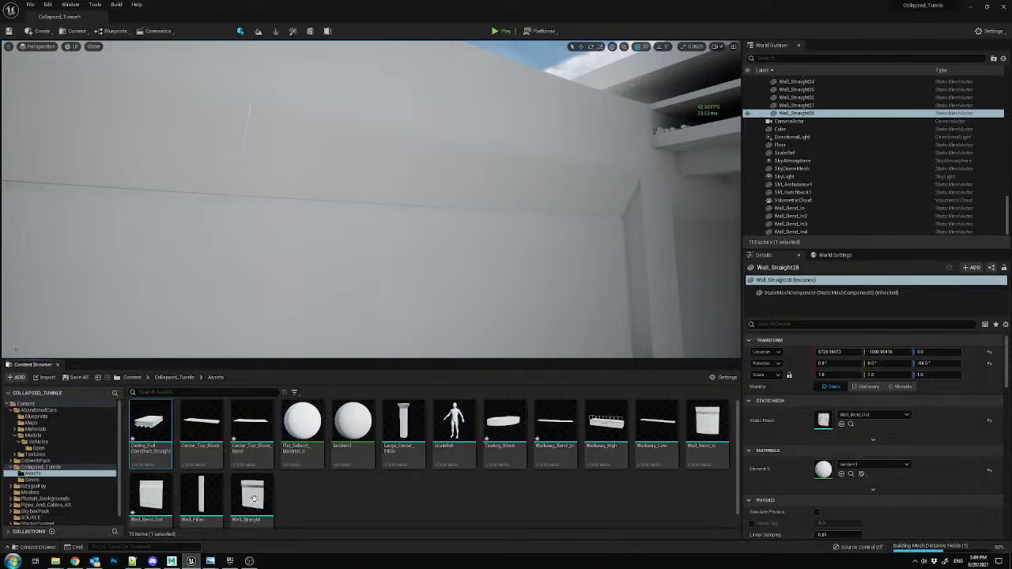
right_click(155, 496)
click(197, 302)
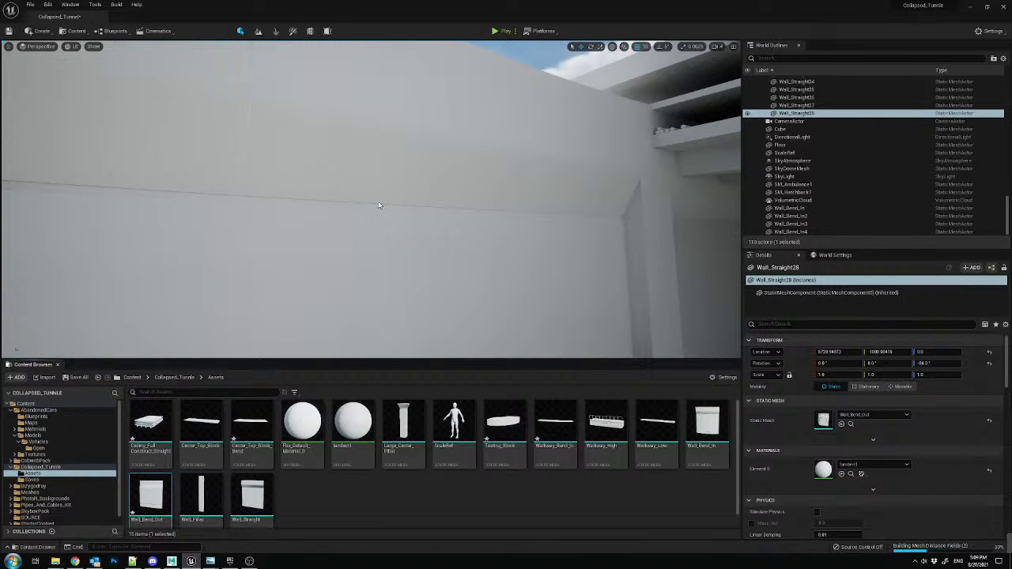
- Examine the ceiling sections at the tunnel mouth and the uncovered area beside the curved wall
right_drag(375, 219, 375, 219)
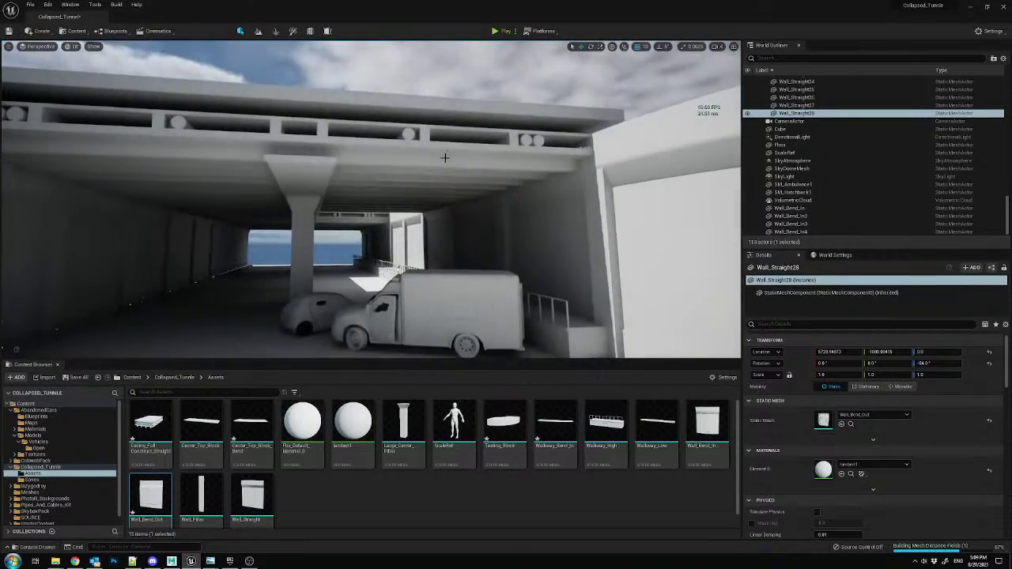
click(474, 164)
ctrl+click(444, 179)
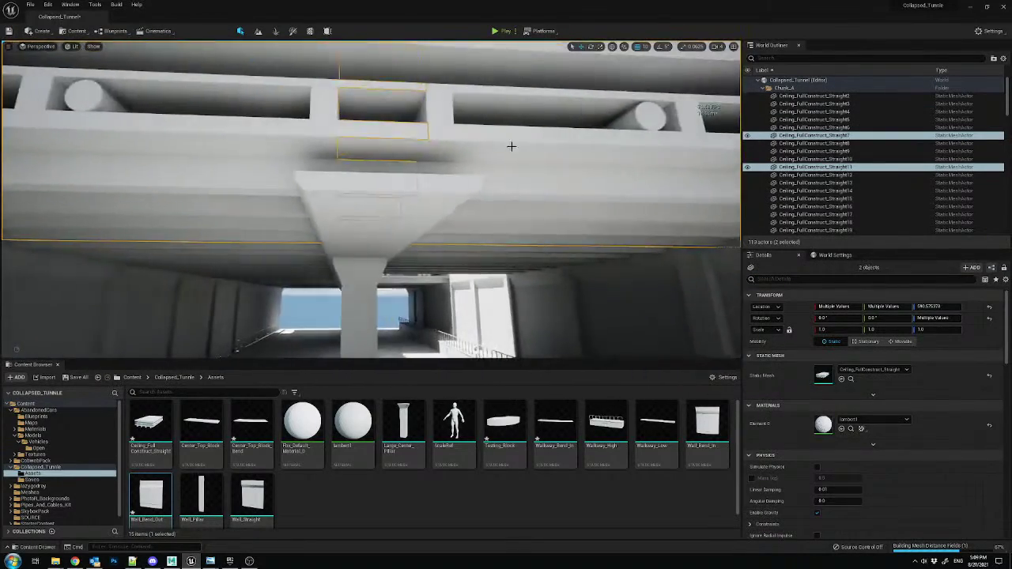
ctrl+click(511, 147)
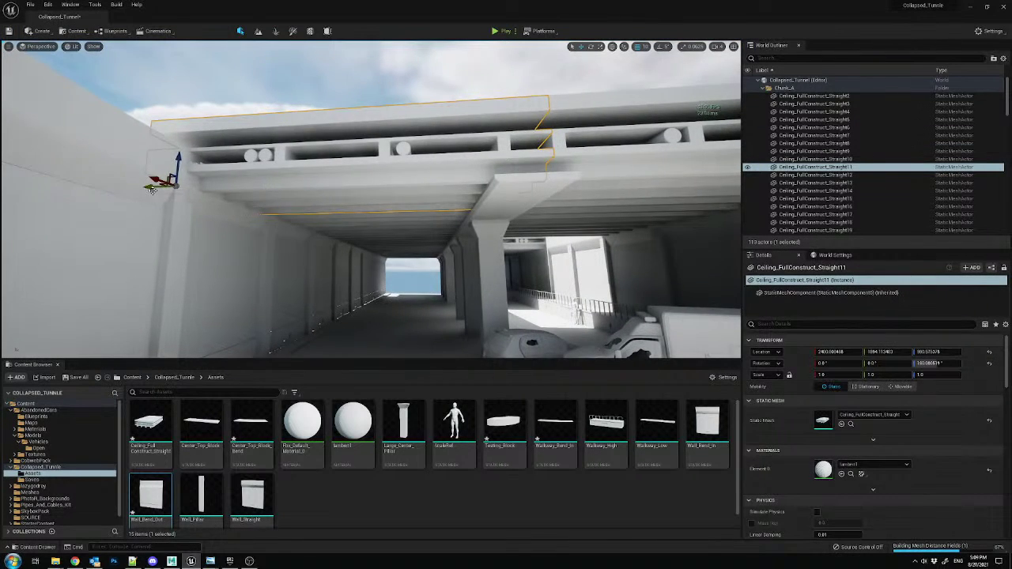
key(ctrl+z)
right_drag(118, 191, 34, 174)
click(488, 86)
right_drag(488, 85, 467, 113)
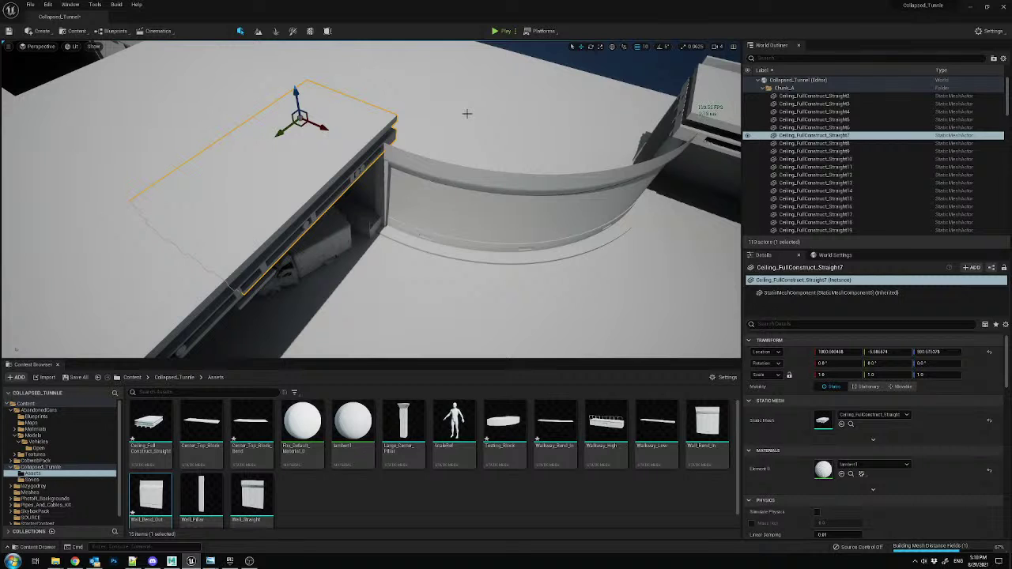
right_drag(467, 113, 423, 84)
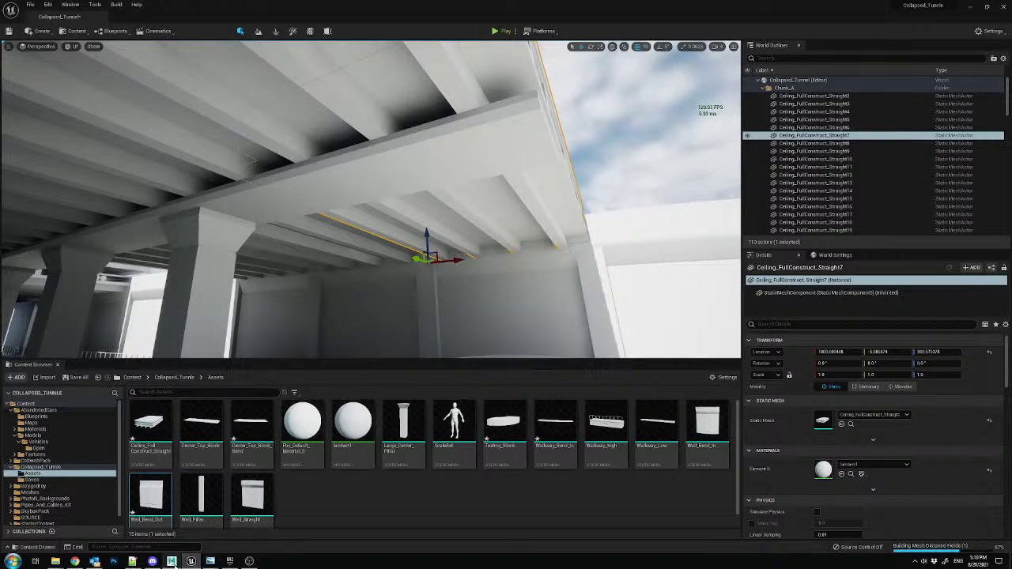
- Switch to Maya and review the Wall_Bend_Out panel's curve from several angles
click(172, 561)
scroll(547, 225, down, 3)
alt+drag(617, 316, 659, 364)
scroll(658, 371, down, 5)
alt+middle_drag(656, 376, 557, 346)
click(573, 328)
alt+drag(621, 346, 723, 339)
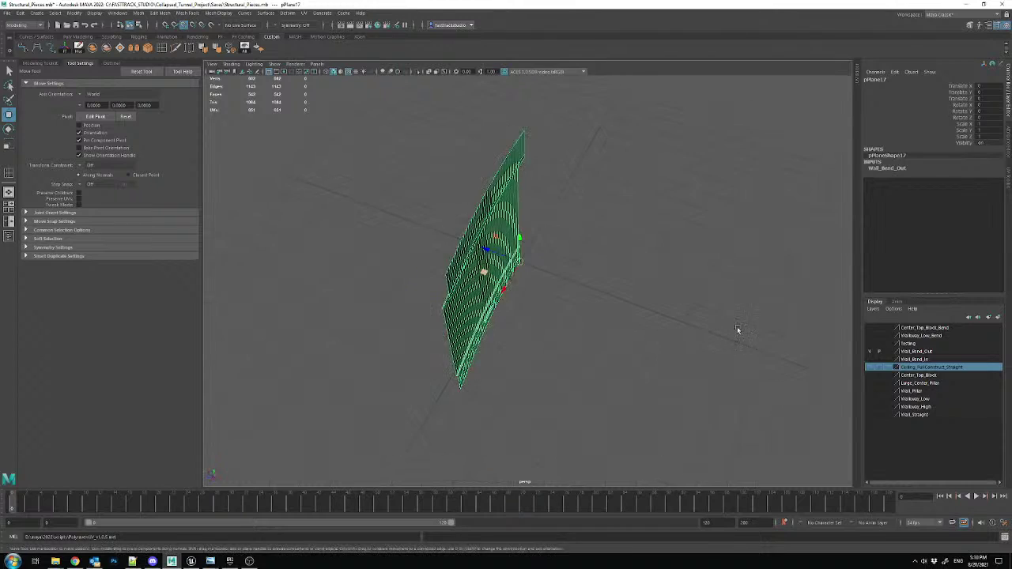
click(723, 339)
- Show the Testing layer and inspect the curvature setting of its bend2 deformer
click(871, 347)
alt+drag(569, 304, 635, 350)
click(633, 352)
click(877, 175)
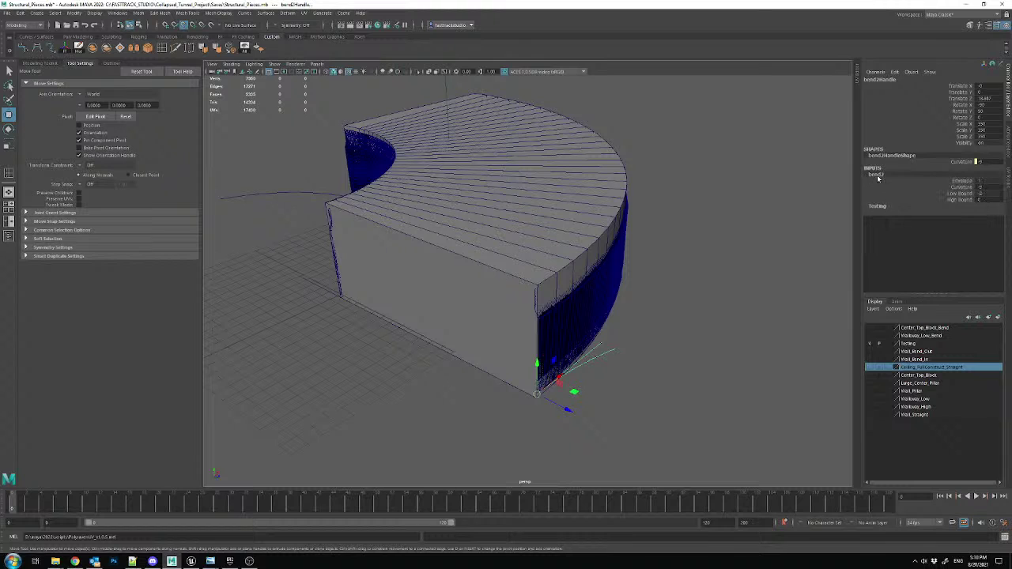
click(989, 186)
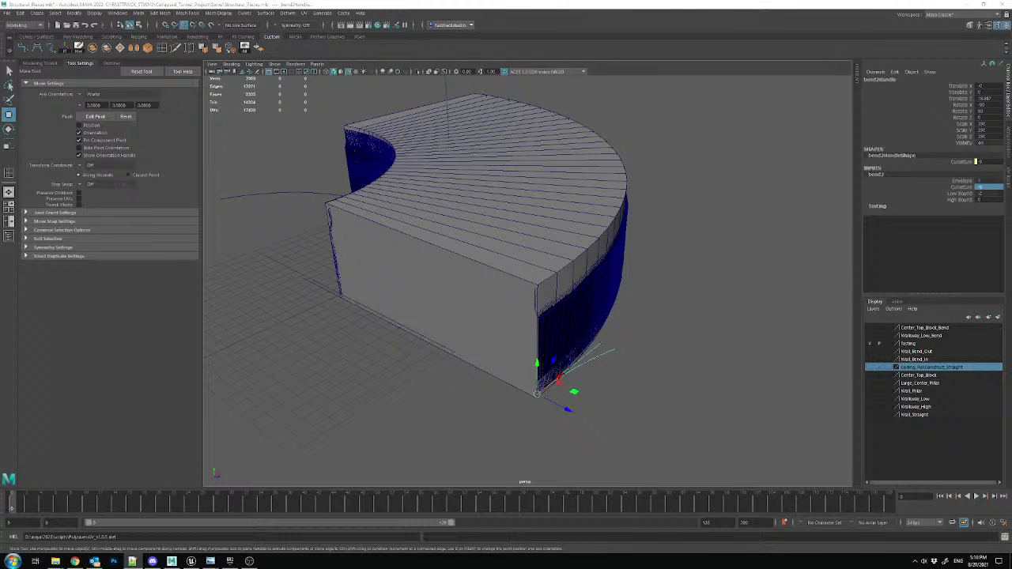
click(784, 249)
- Hide the Testing layer, show Ceiling_FullConstruct_Straight, and hide the stray helper objects around the ceiling construct
click(871, 344)
click(871, 369)
alt+drag(506, 272, 511, 289)
alt+drag(512, 275, 509, 258)
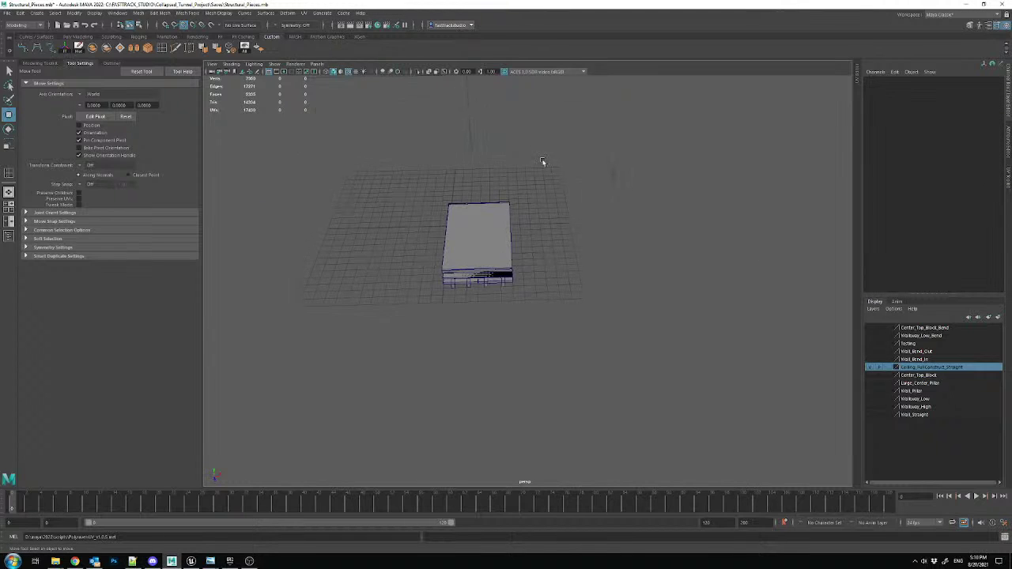
scroll(547, 151, down, 3)
alt+middle_drag(546, 151, 572, 195)
drag(634, 154, 481, 203)
key(ctrl+h)
drag(605, 204, 586, 242)
key(ctrl+h)
- Duplicate the entire straight ceiling construct
click(484, 291)
key(f)
alt+drag(459, 320, 627, 306)
key(ctrl+d)
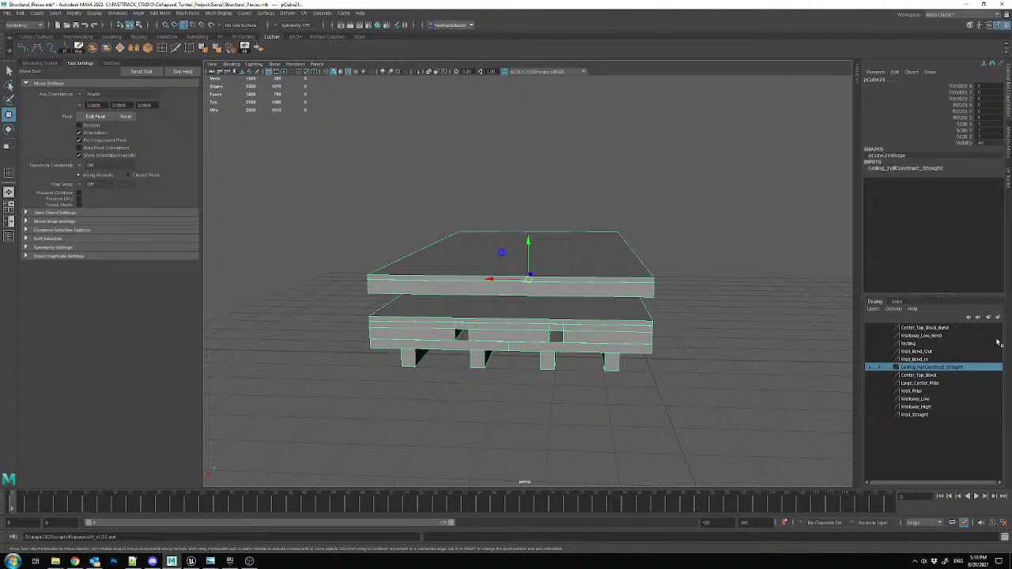
- Put the duplicated ceiling on a new display layer named Ceiling_Bend and hide Ceiling_FullConstruct_Straight
click(997, 318)
click(917, 329)
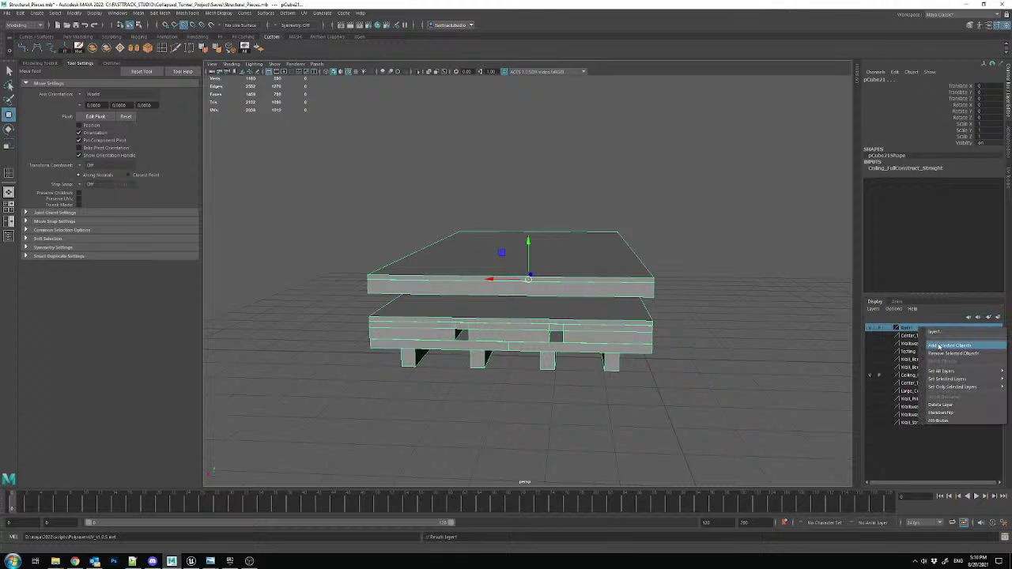
double_click(918, 329)
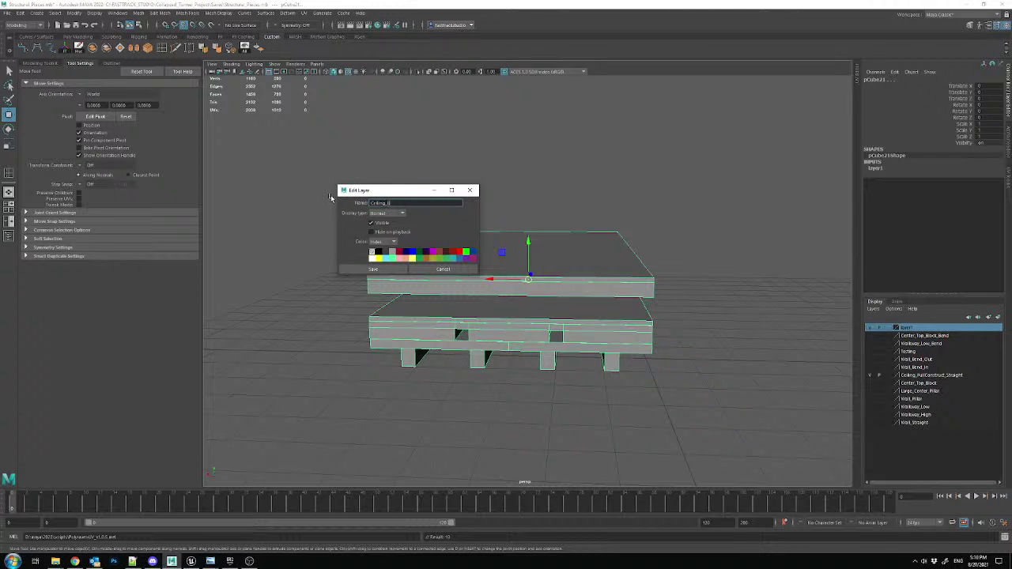
click(368, 270)
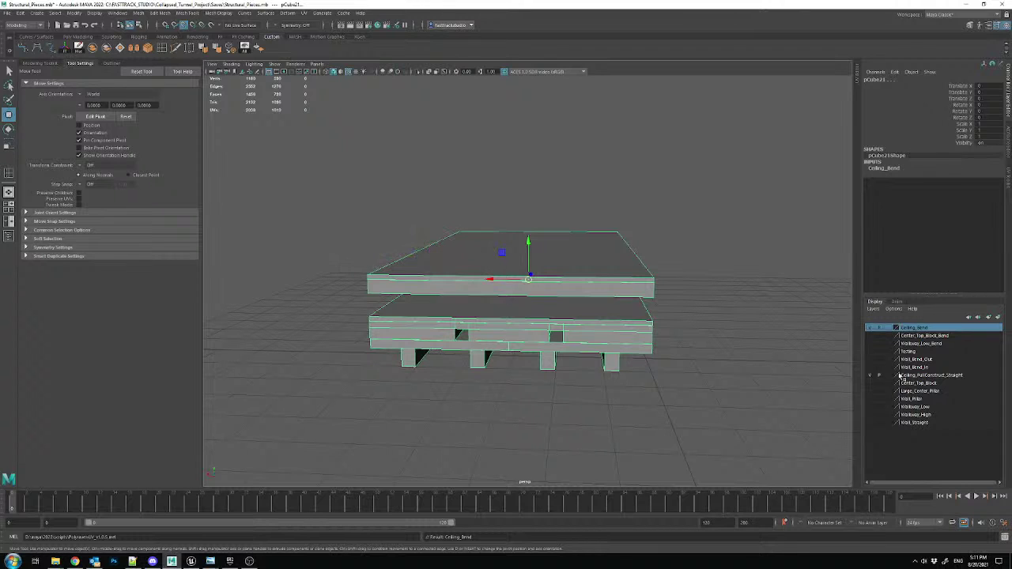
- Extract the faces of the duplicated ceiling and separate the mesh into individual pieces
alt+drag(752, 308, 639, 212)
scroll(637, 212, up, 8)
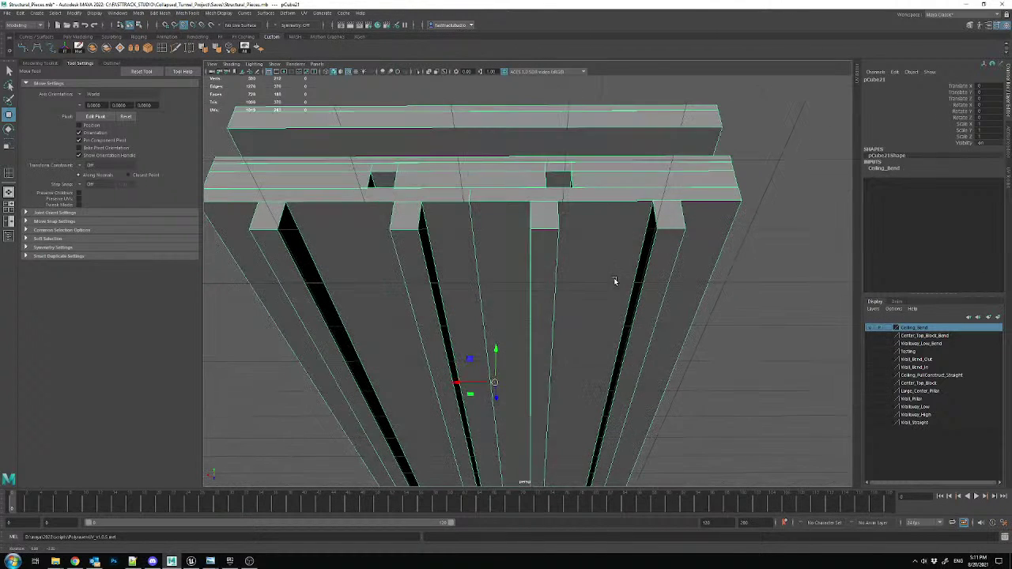
mouse_move(606, 224)
right_down()
mouse_move(590, 221)
mouse_move(615, 201)
mouse_move(614, 216)
right_up()
double_click(613, 216)
shift+right_drag(783, 189, 838, 236)
click(835, 234)
scroll(568, 176, down, 5)
drag(355, 149, 778, 457)
scroll(675, 199, up, 3)
shift+right_drag(696, 176, 688, 311)
alt+drag(632, 244, 445, 342)
scroll(459, 355, up, 4)
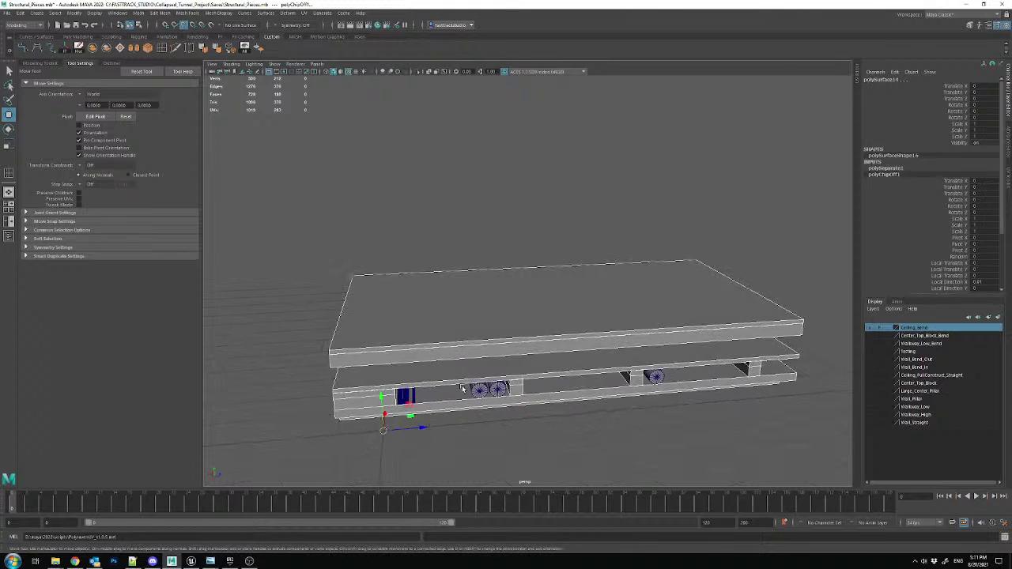
- Delete the pipes and duct pieces running through the gap between the ceiling slabs
scroll(459, 355, up, 4)
alt+middle_drag(459, 354, 523, 168)
click(679, 303)
key(Delete)
click(627, 301)
key(Delete)
click(385, 340)
key(Delete)
click(368, 341)
key(Delete)
click(324, 345)
key(Delete)
scroll(436, 317, down, 5)
alt+drag(435, 316, 559, 296)
click(522, 284)
key(Delete)
alt+drag(485, 240, 453, 313)
- Examine the ceiling in the Main_Reference image and through Unreal Editor's CameraActor view, and return to Maya
key(alt+Tab)
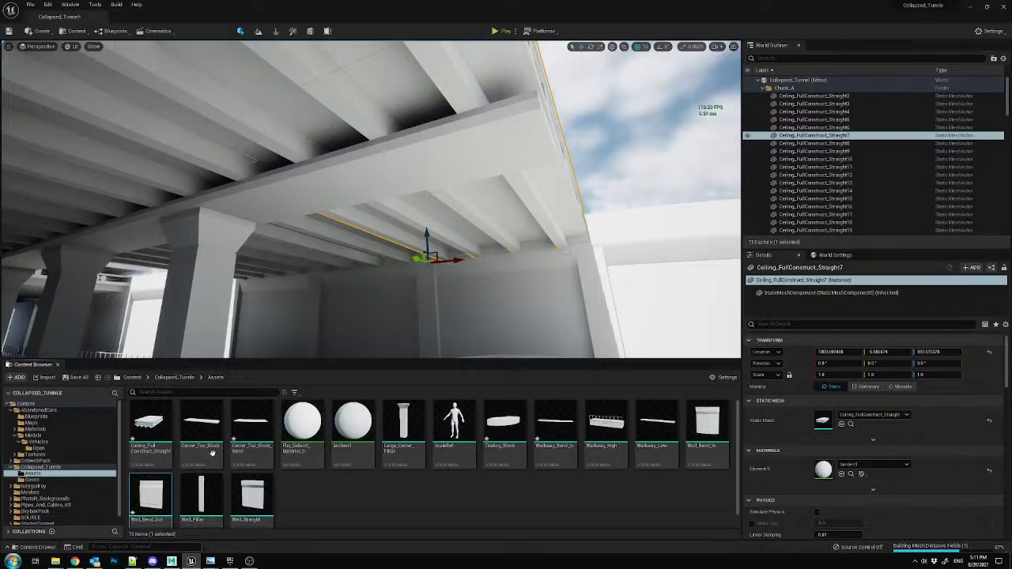
key(alt+Tab)
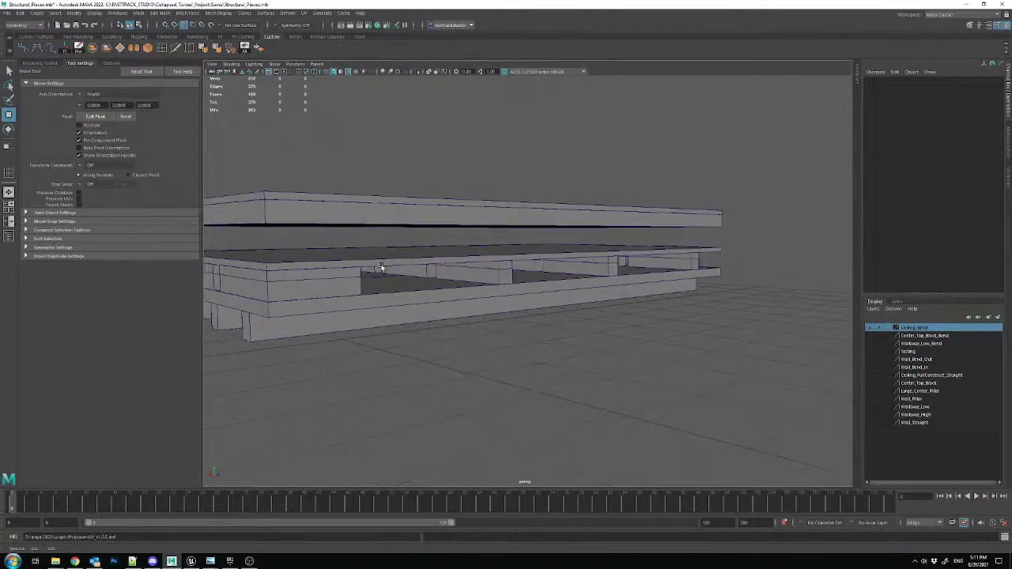
click(385, 254)
key(alt+Tab)
scroll(558, 132, up, 5)
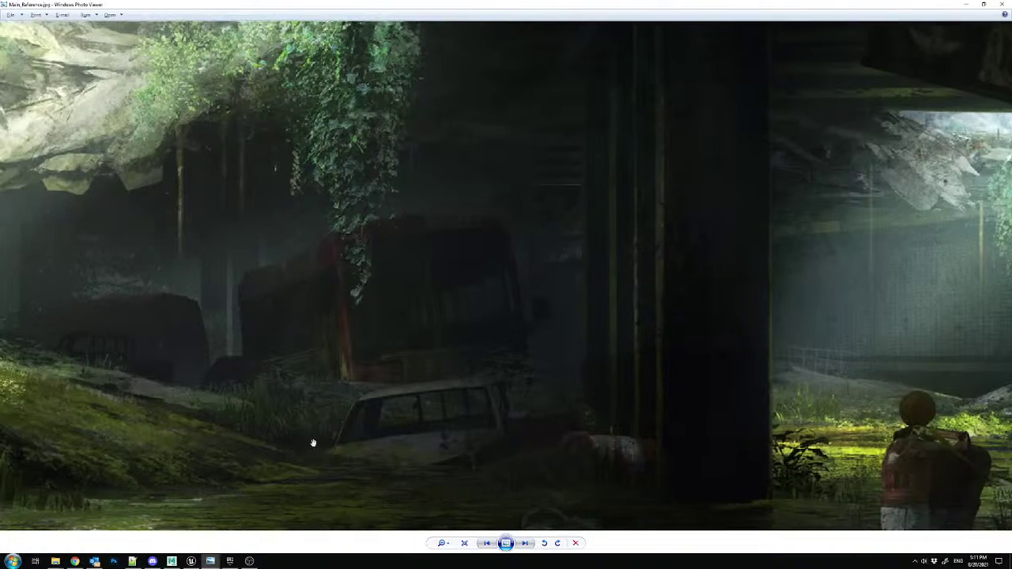
key(alt+Tab)
click(44, 48)
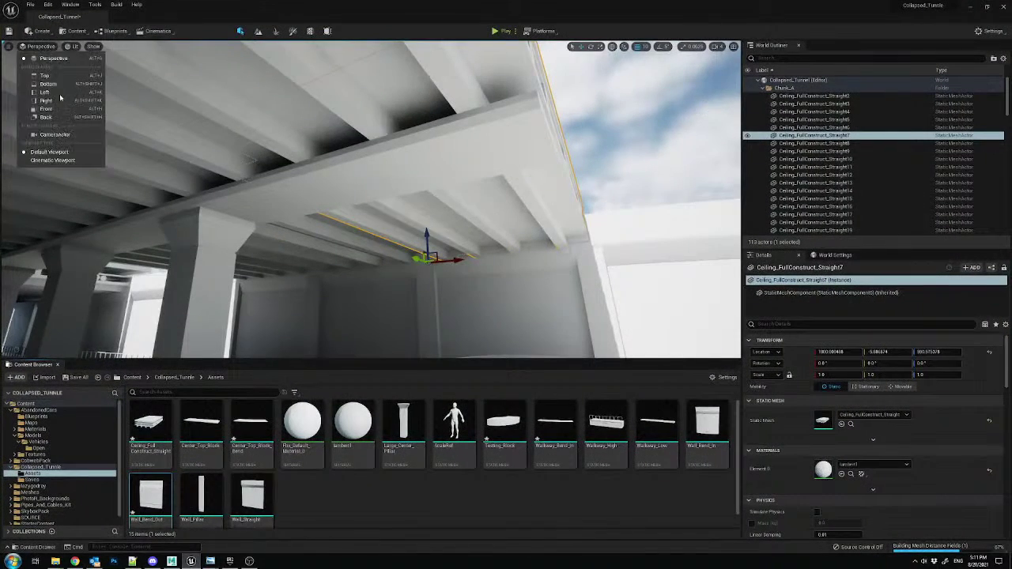
click(68, 137)
click(686, 178)
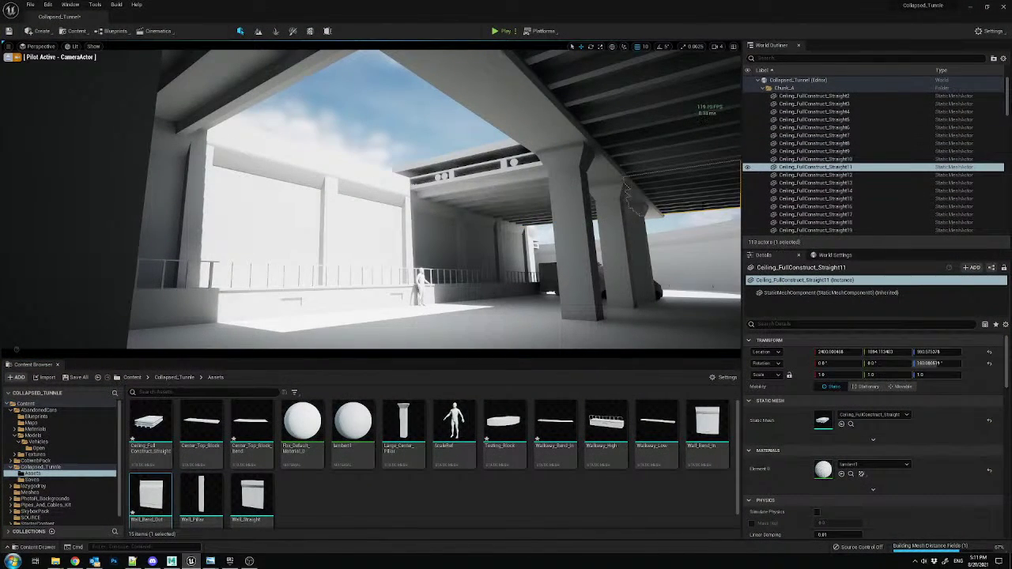
click(171, 561)
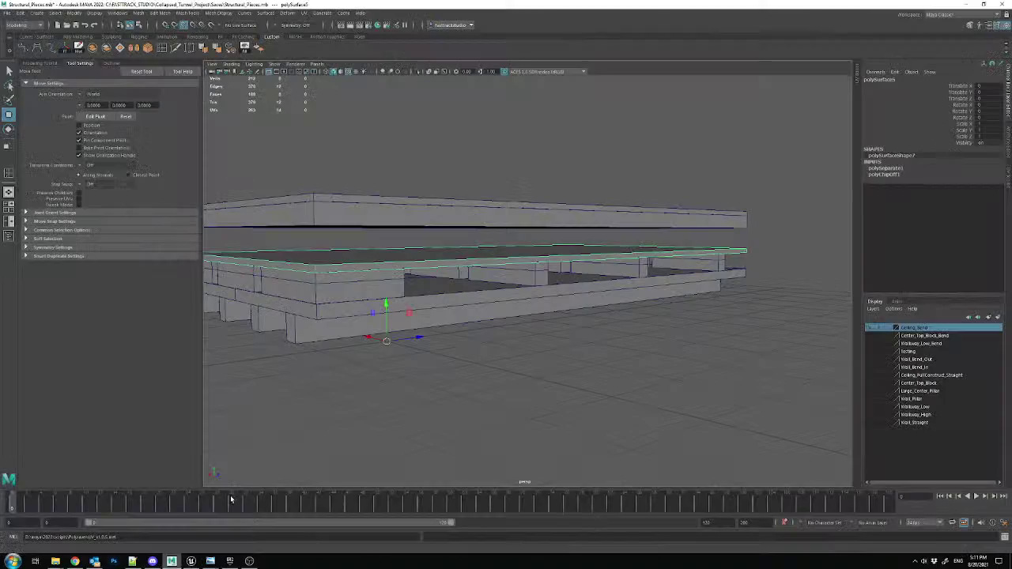
- Delete the upper slabs and the support blocks above the bottom slab, keeping only that slab and its beams
click(447, 223)
key(ctrl+z)
key(ctrl+z)
key(ctrl+z)
key(ctrl+z)
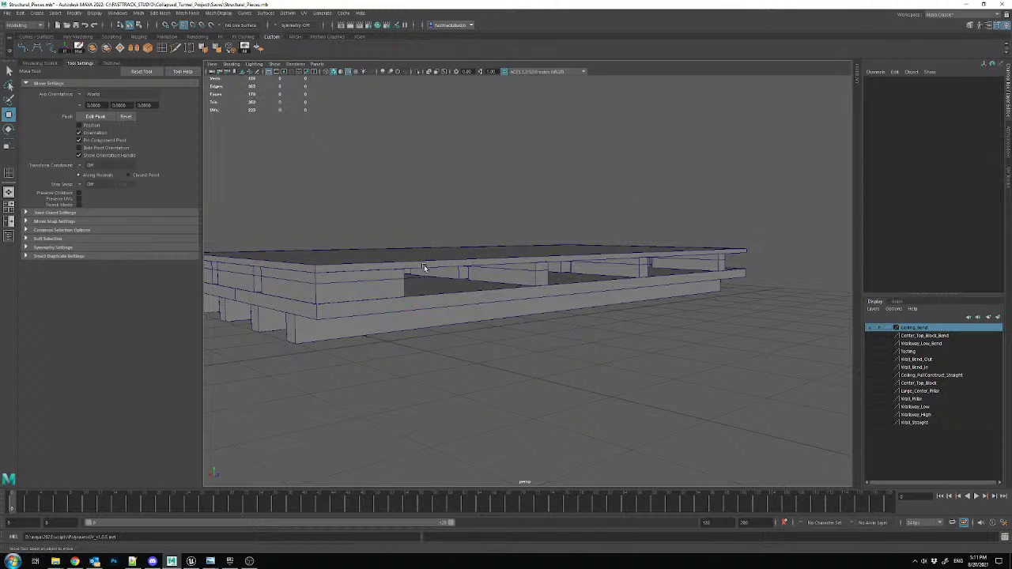
key(ctrl+z)
key(ctrl+z)
key(ctrl+z)
key(ctrl+z)
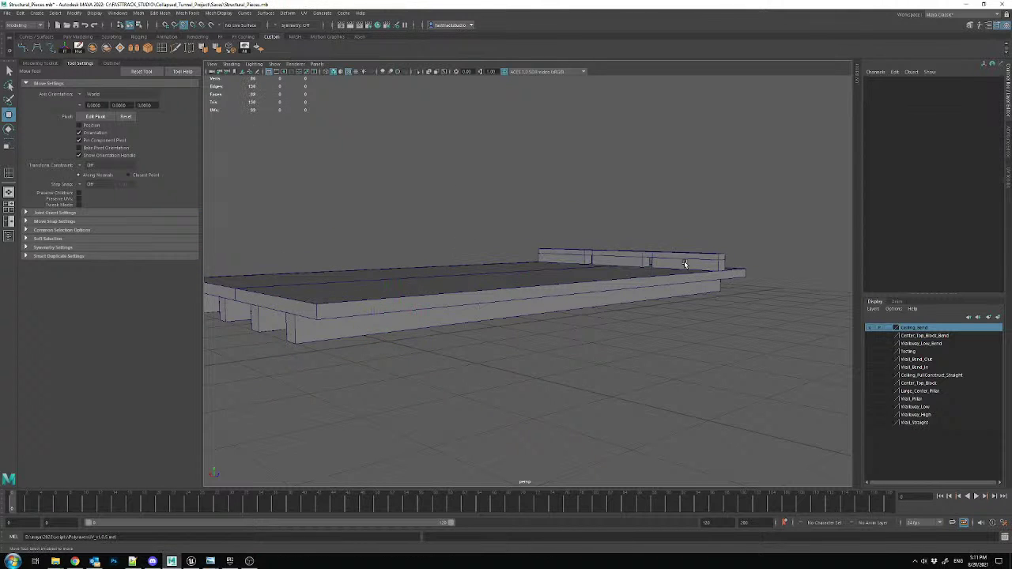
- Delete the lengthwise edge loop running through the middle of the remaining slab
alt+drag(510, 284, 576, 305)
right_drag(528, 254, 531, 229)
drag(568, 163, 565, 402)
double_click(516, 270)
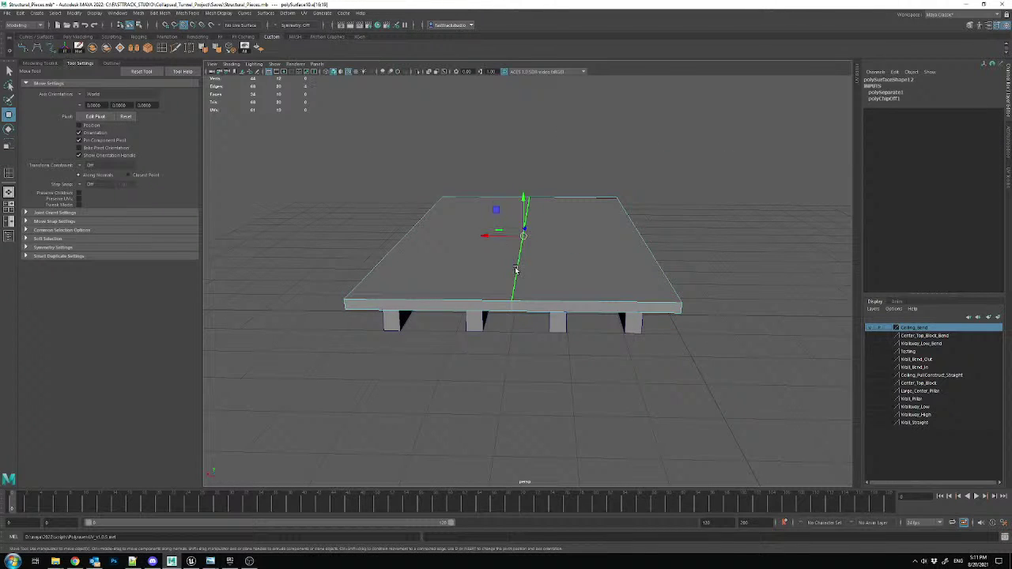
key(Delete)
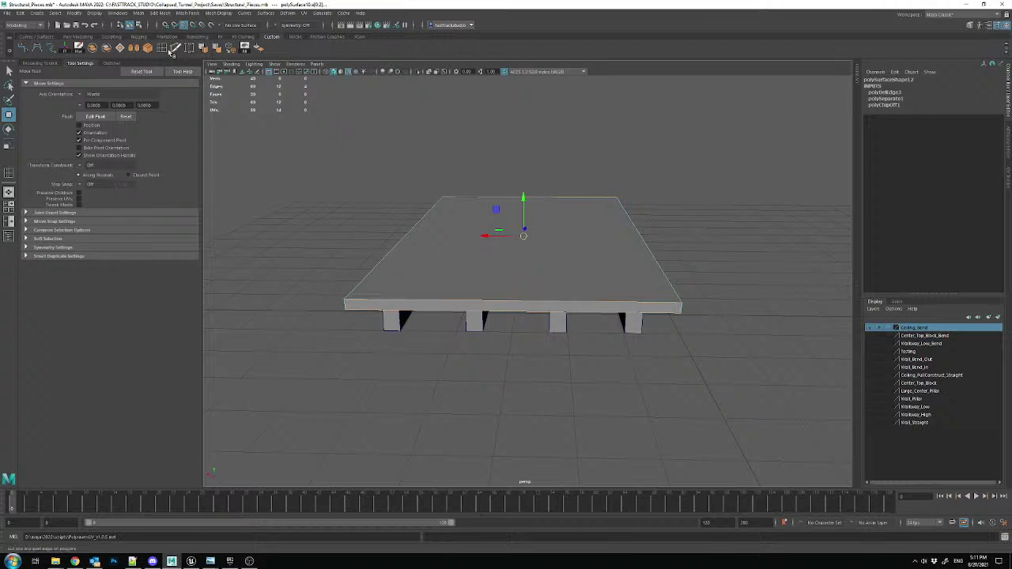
- Subdivide the slab across its width with 30 evenly spaced lengthwise segments using the Connect tool
click(147, 48)
drag(103, 102, 47, 92)
double_click(95, 95)
text(40)
key(Return)
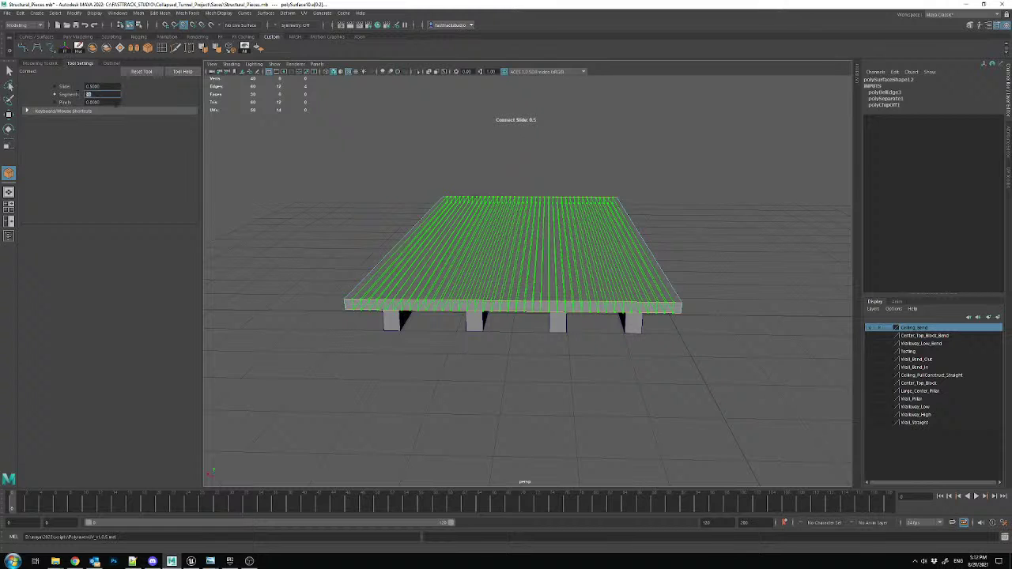
key(Return)
alt+drag(591, 223, 579, 248)
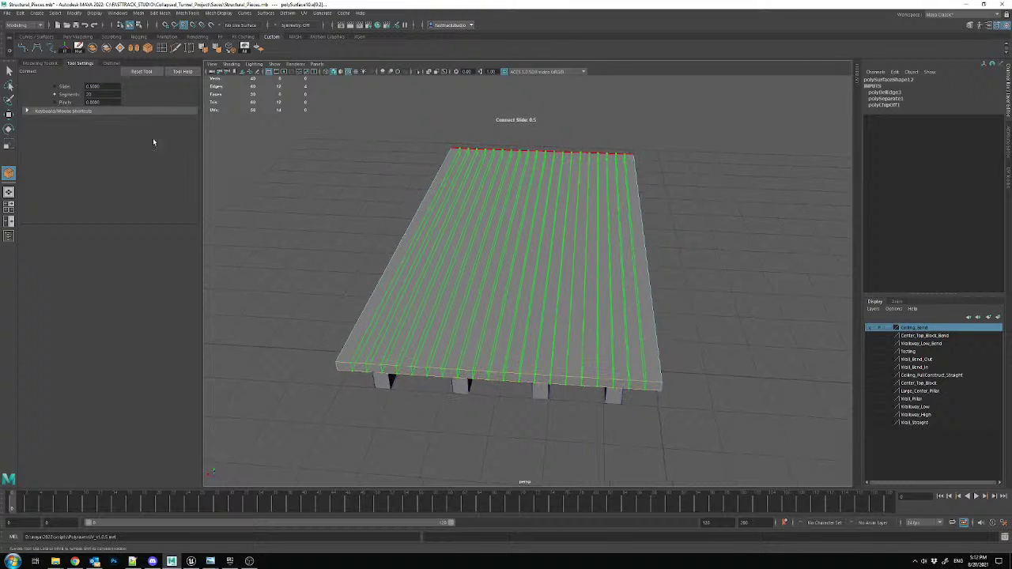
drag(98, 94, 60, 94)
key(Return)
key(w)
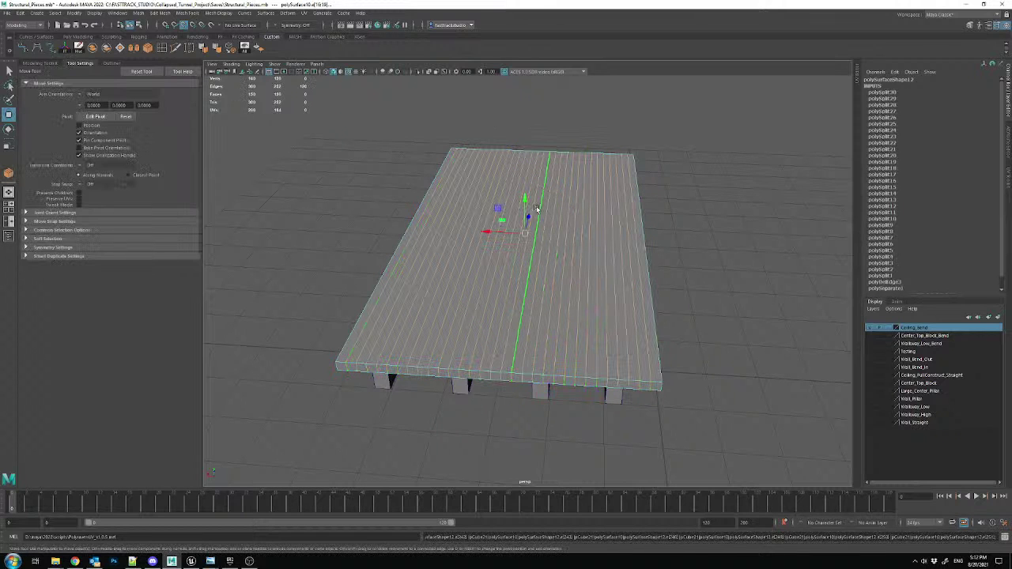
- Select the subdivided slab together with the beams beneath it and combine them into one mesh
right_click(627, 164)
right_drag(587, 171, 638, 156)
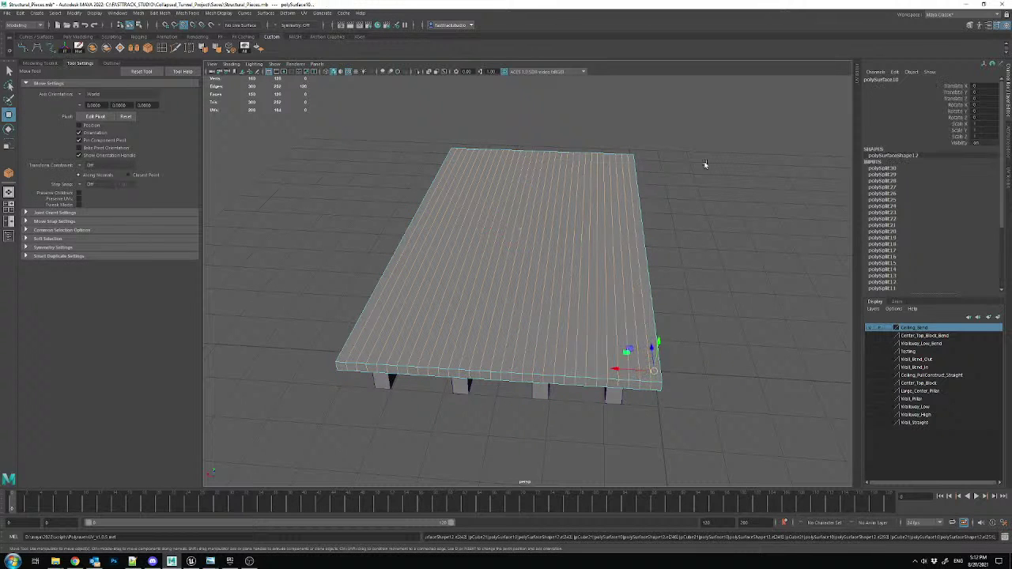
click(670, 164)
alt+right_drag(628, 257, 571, 290)
alt+drag(565, 292, 518, 286)
drag(665, 341, 480, 268)
alt+right_drag(480, 268, 523, 289)
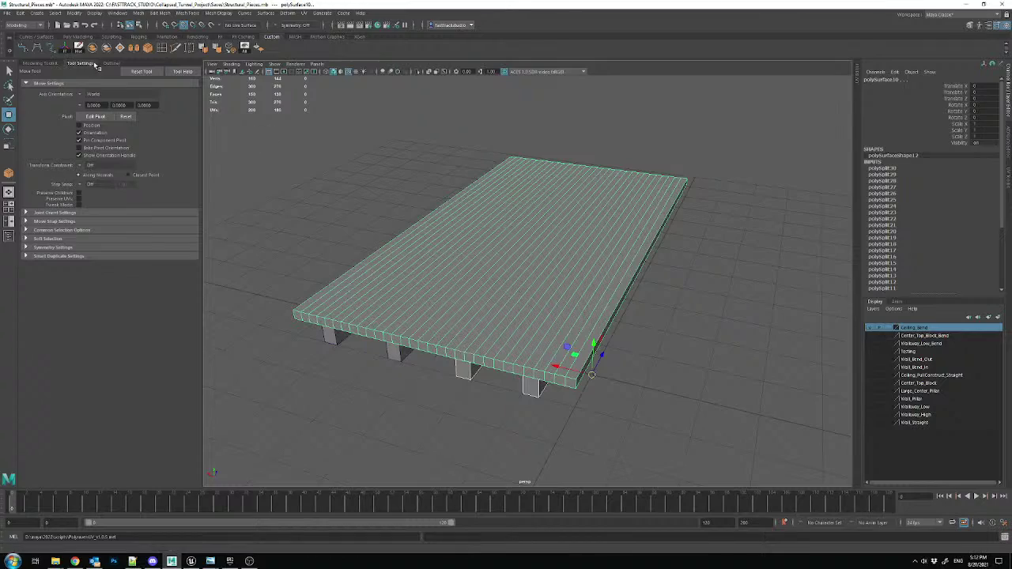
click(93, 48)
alt+drag(526, 299, 490, 284)
alt+drag(452, 311, 489, 304)
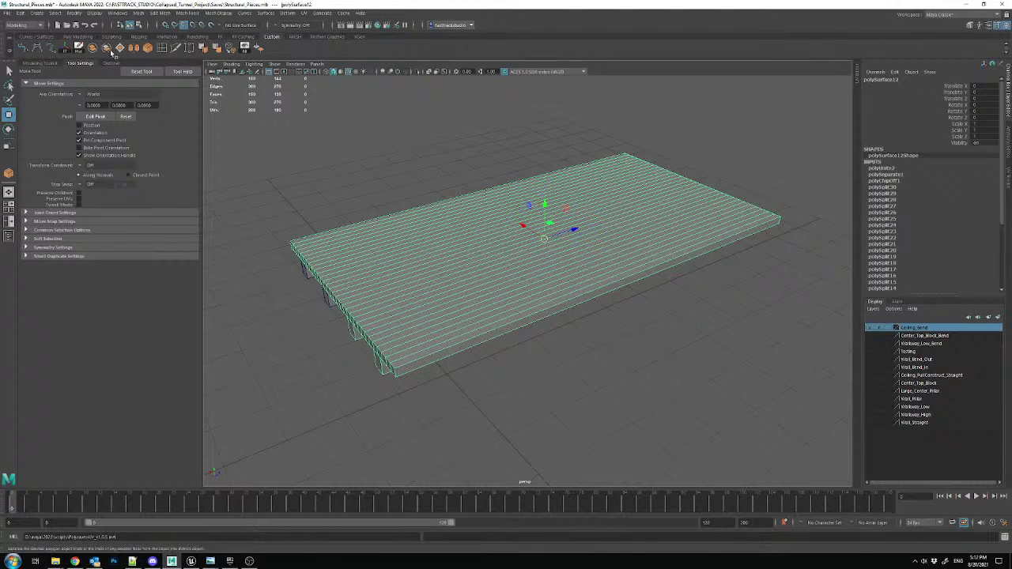
- Delete the combined mesh's construction history and add it to the Ceiling_Bend layer
click(82, 47)
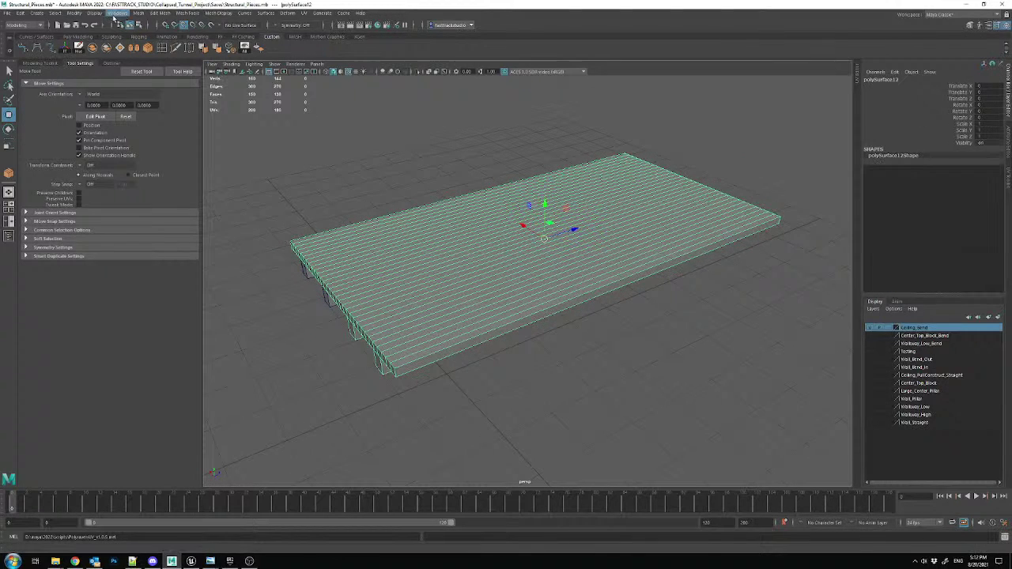
right_click(927, 329)
click(936, 345)
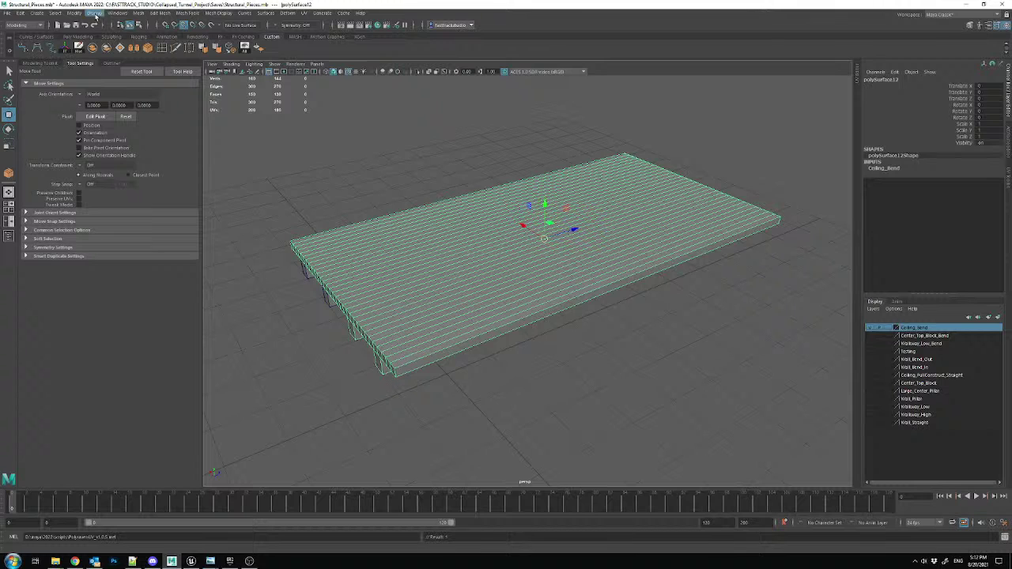
- Try a bend deformer on the combined ceiling, setting its curvature, a high bound of 0 and a low bound of -2
click(297, 14)
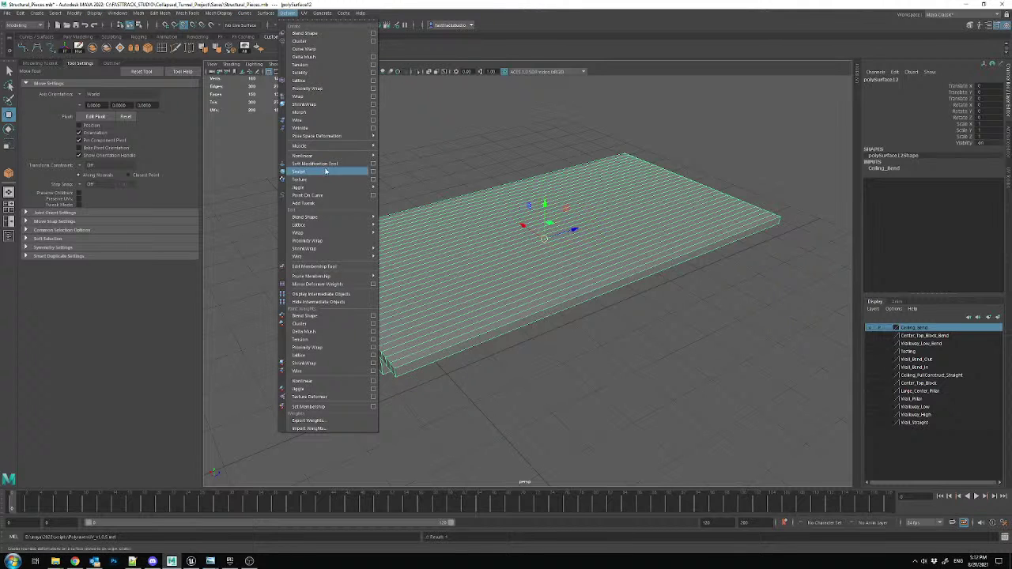
mouse_move(360, 156)
click(401, 156)
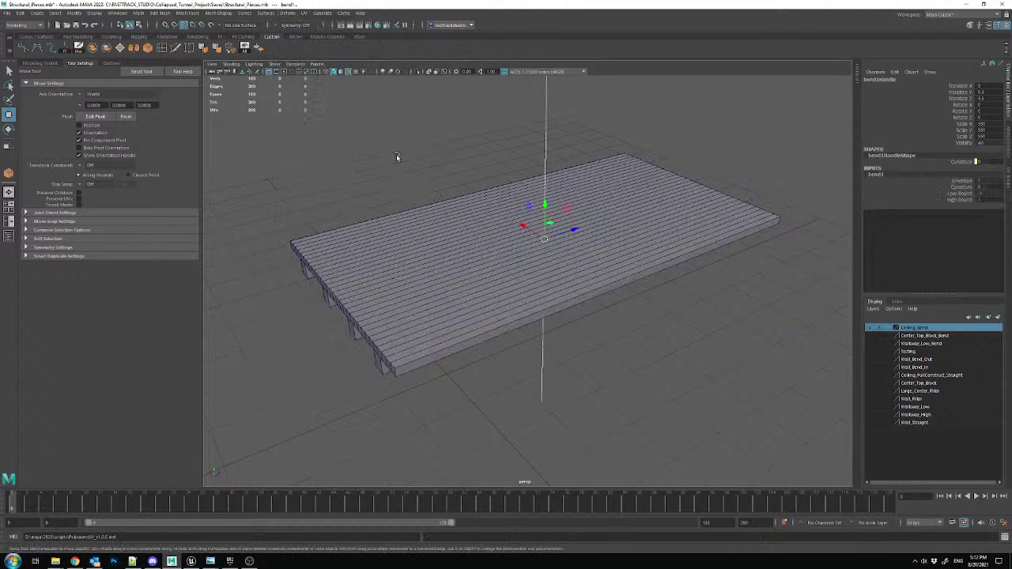
click(991, 186)
key(Return)
click(987, 199)
text(0)
key(Return)
click(989, 193)
text(-2)
key(Return)
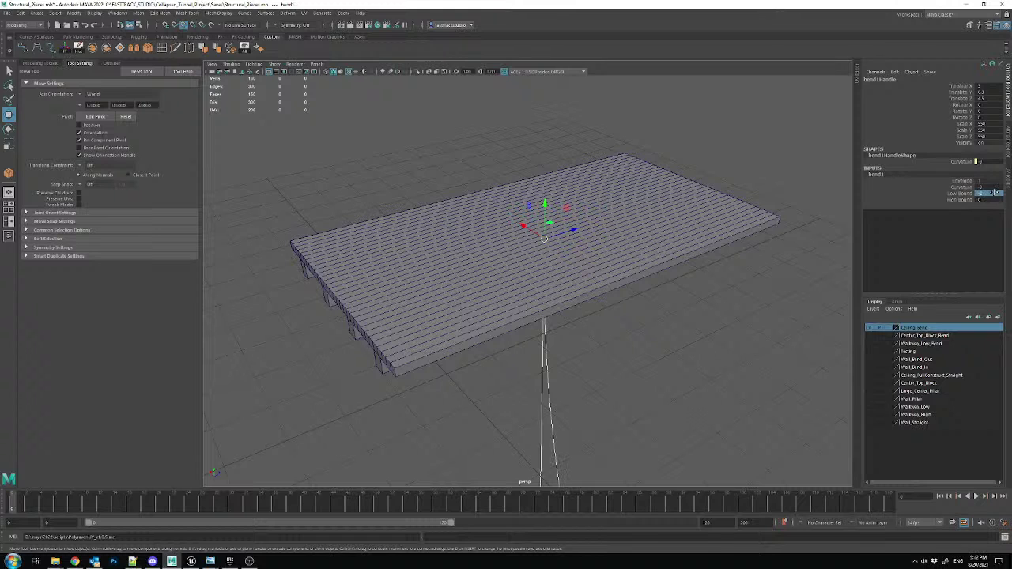
- Try rotating the bend deformer's handle 90 degrees around X
alt+drag(666, 305, 636, 288)
key(e)
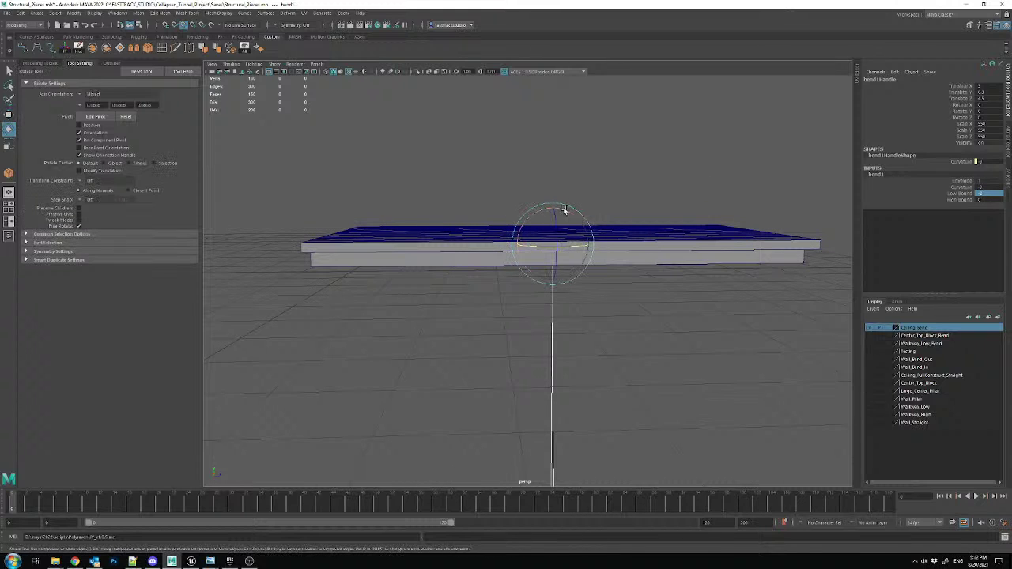
drag(548, 211, 493, 229)
click(982, 104)
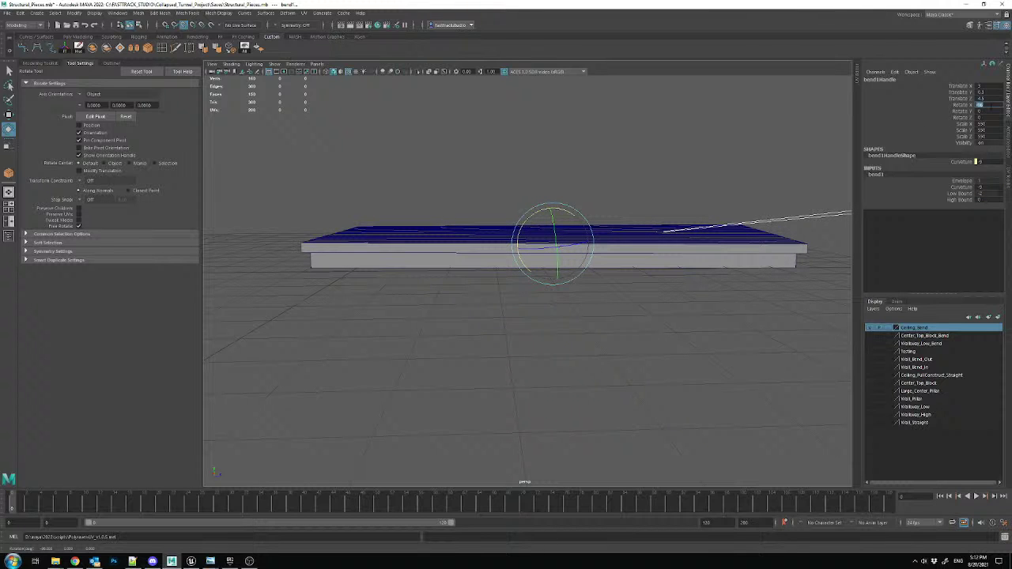
text(90)
key(Return)
- Combine the slab with all of its beams into a single mesh without the deformer and save the scene
alt+drag(633, 229, 606, 298)
click(533, 245)
click(93, 47)
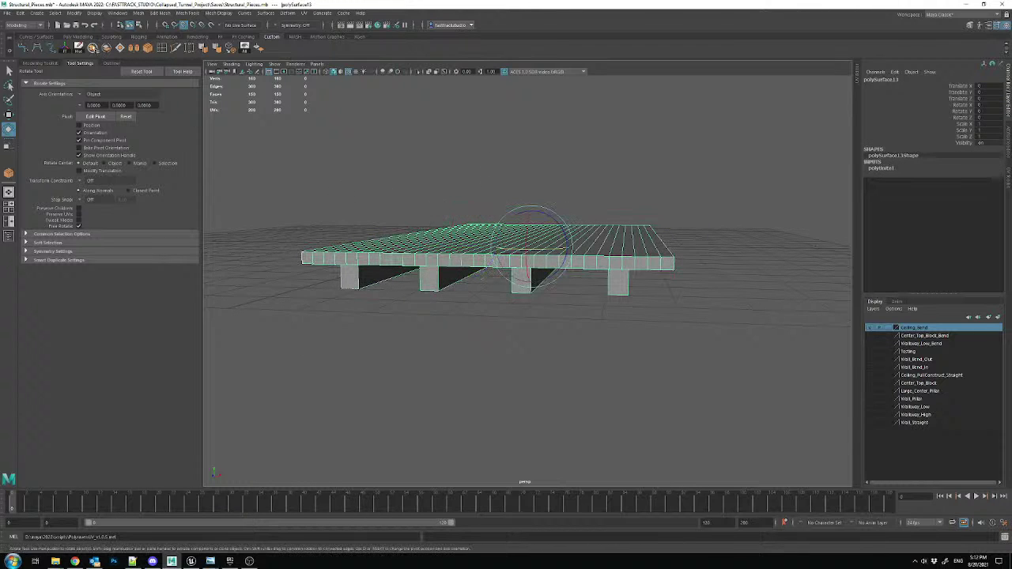
click(574, 240)
key(w)
alt+drag(563, 249, 528, 271)
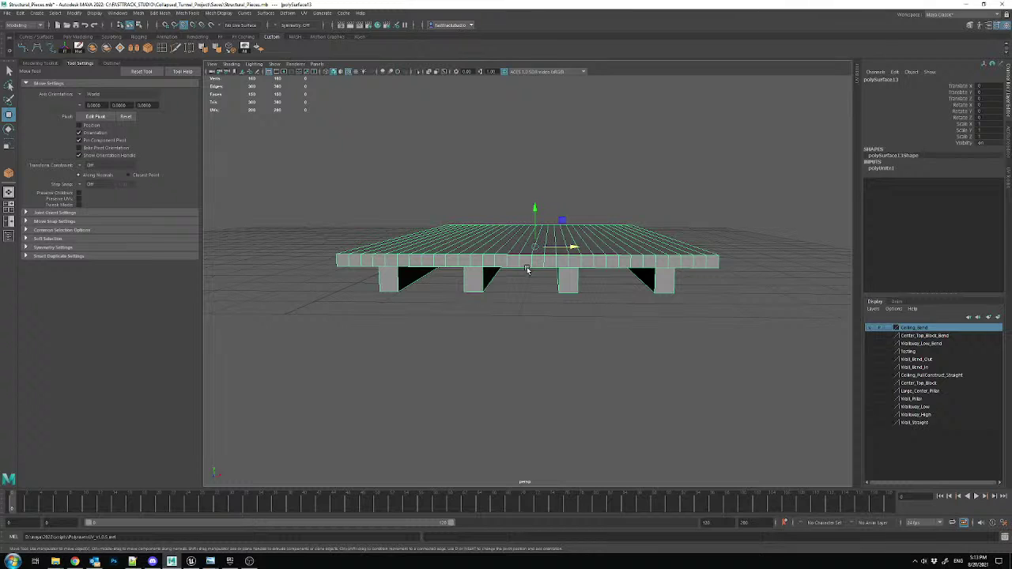
key(ctrl+s)
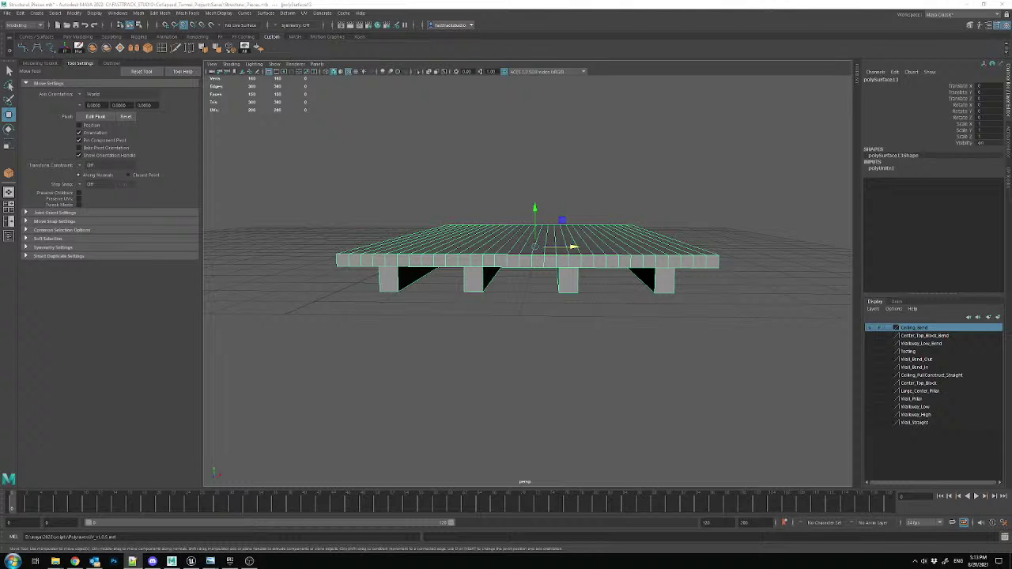
key(ctrl+s)
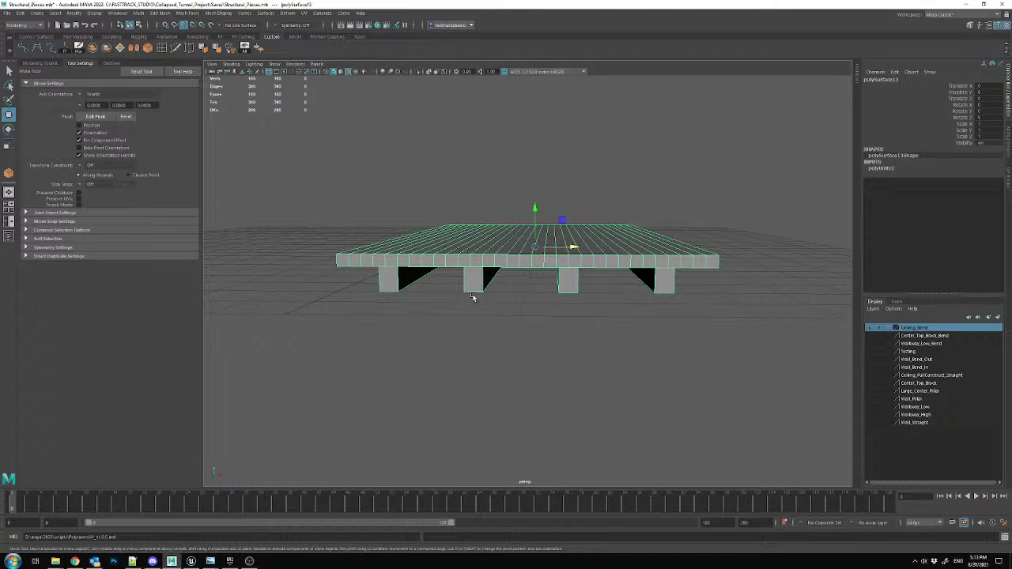
mouse_move(513, 312)
alt+mouse_down()
mouse_move(522, 312)
mouse_move(514, 315)
alt+mouse_up()
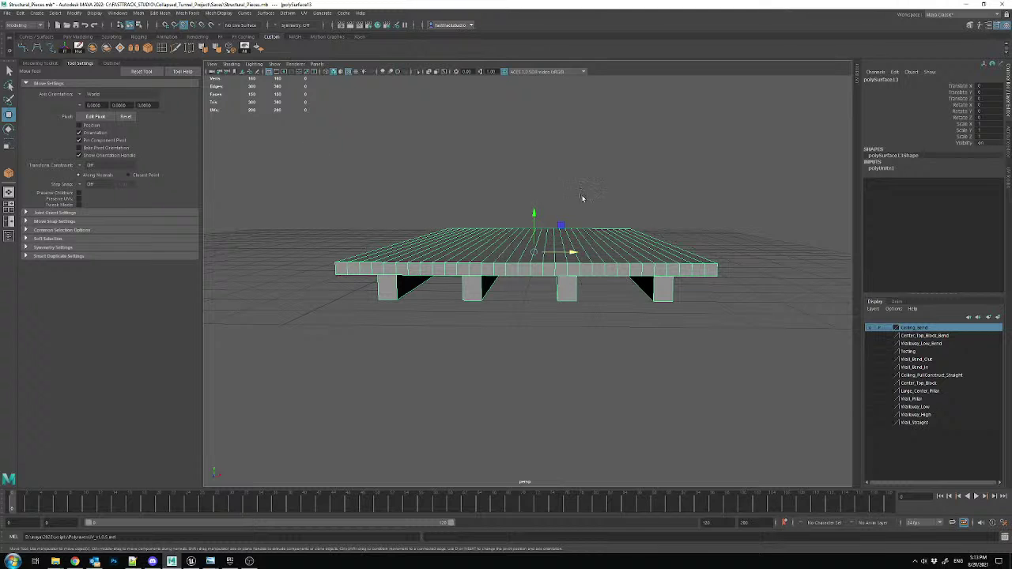
- Try a new bend deformer on the combined ceiling, setting its curvature, a low bound of -2 and a high bound of 0
alt+drag(417, 176, 522, 285)
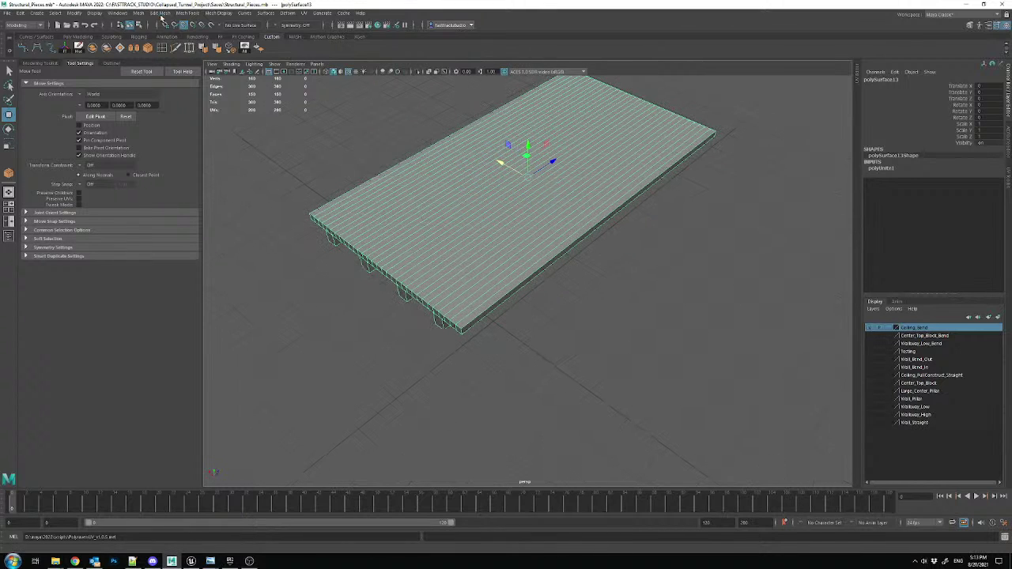
click(287, 13)
mouse_move(341, 156)
click(411, 158)
click(981, 187)
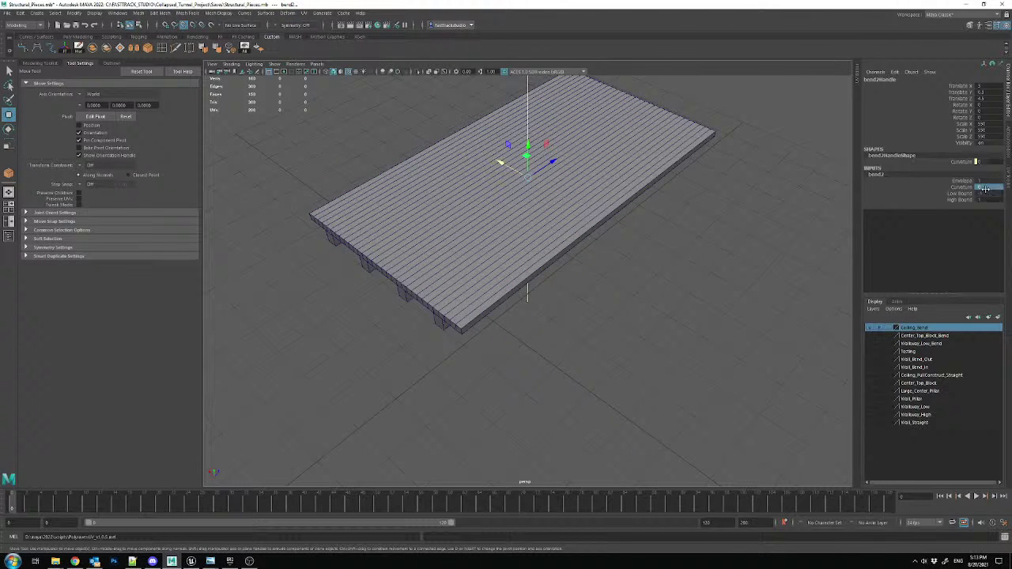
ctrl+drag(980, 186, 987, 193)
click(979, 200)
- Try rotating the bend deformer's handle -90 degrees around X
alt+drag(655, 254, 565, 165)
key(e)
click(981, 104)
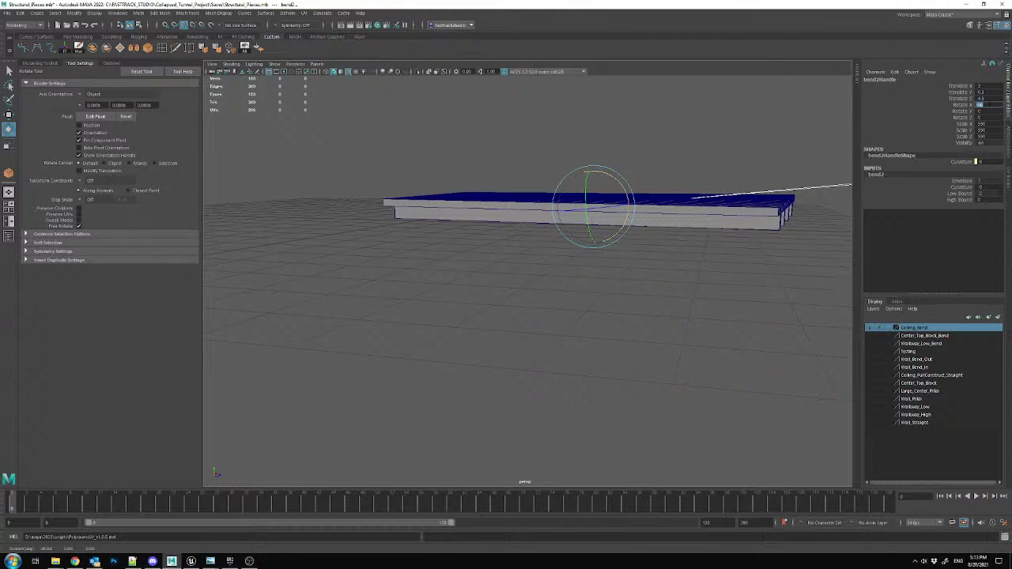
text(90)
key(Return)
- Try another Y rotation on the bend handle, reset Y to 0, and set its Z rotation to 180 degrees
click(989, 112)
key(Return)
alt+drag(651, 181, 539, 170)
click(994, 111)
text(0)
key(Return)
click(991, 118)
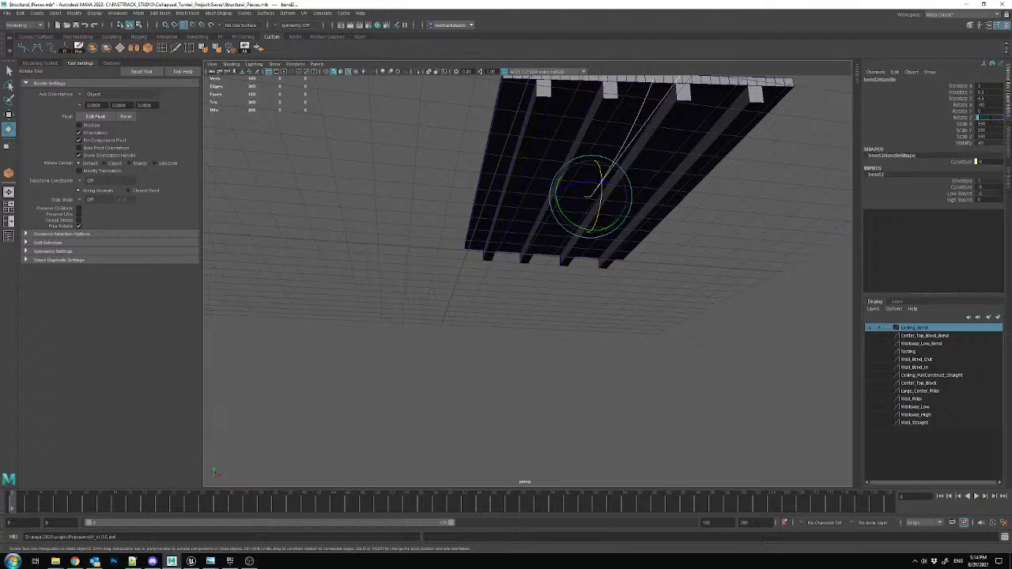
key(Return)
- Try moving the bend handle from the ceiling's center to the grid origin at its corner
alt+drag(651, 167, 731, 148)
key(w)
drag(587, 287, 427, 230)
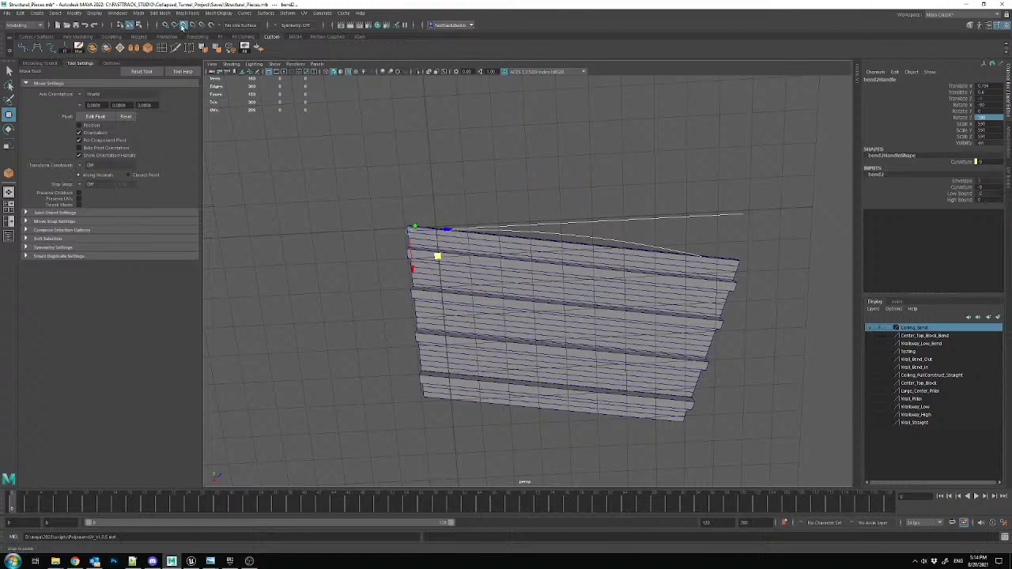
alt+drag(442, 261, 525, 235)
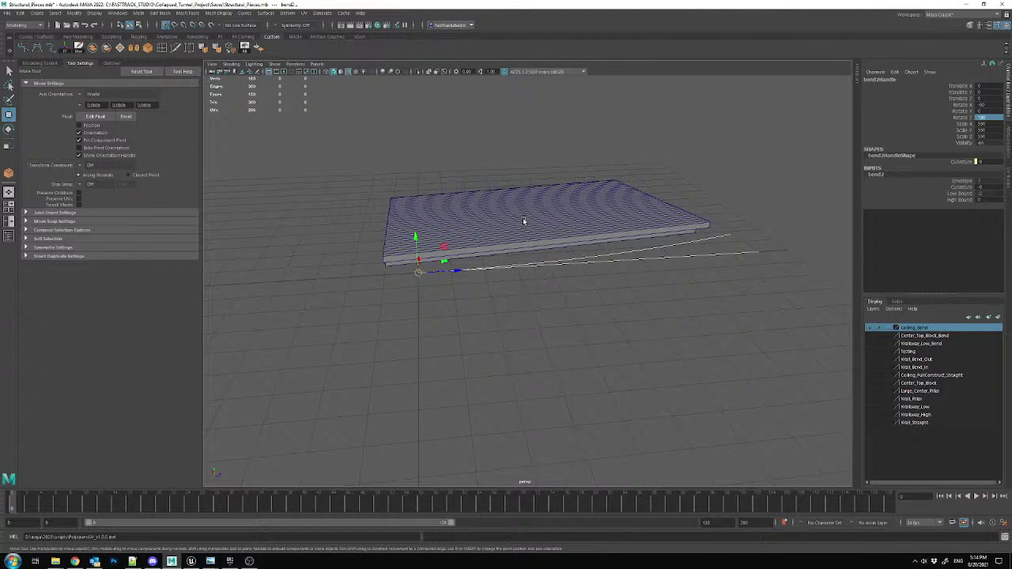
- Try connecting the bent ceiling's long parallel edges with 40 segments
click(526, 227)
alt+drag(515, 227, 473, 218)
right_drag(466, 203, 467, 181)
drag(493, 119, 532, 323)
alt+drag(461, 149, 357, 178)
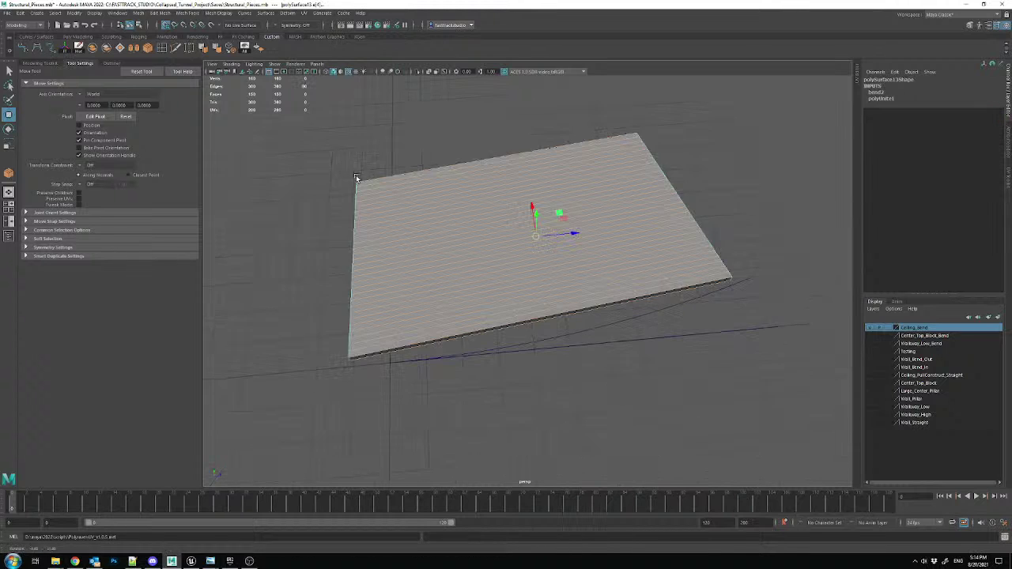
click(148, 49)
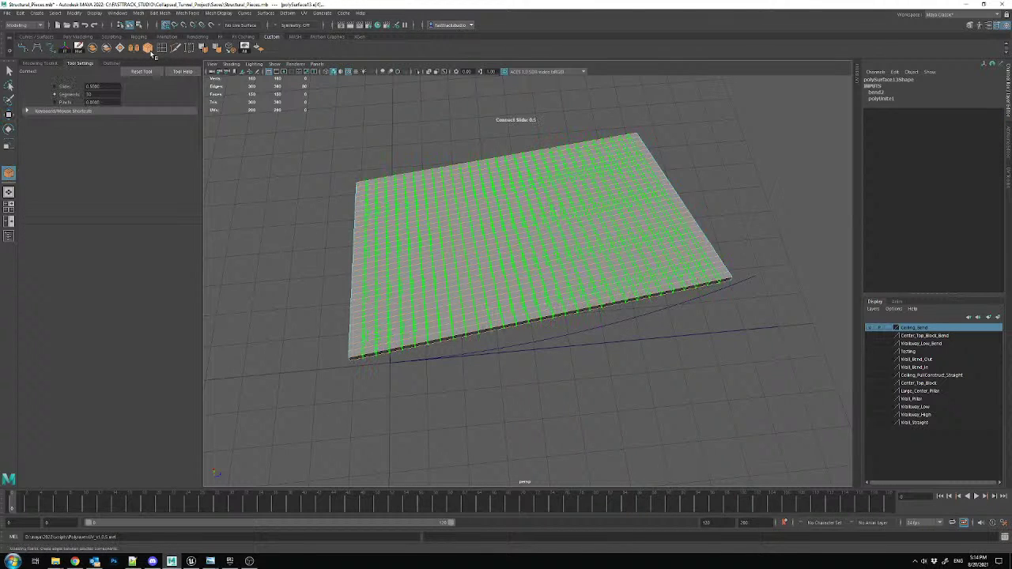
click(83, 94)
text(3)
key(Return)
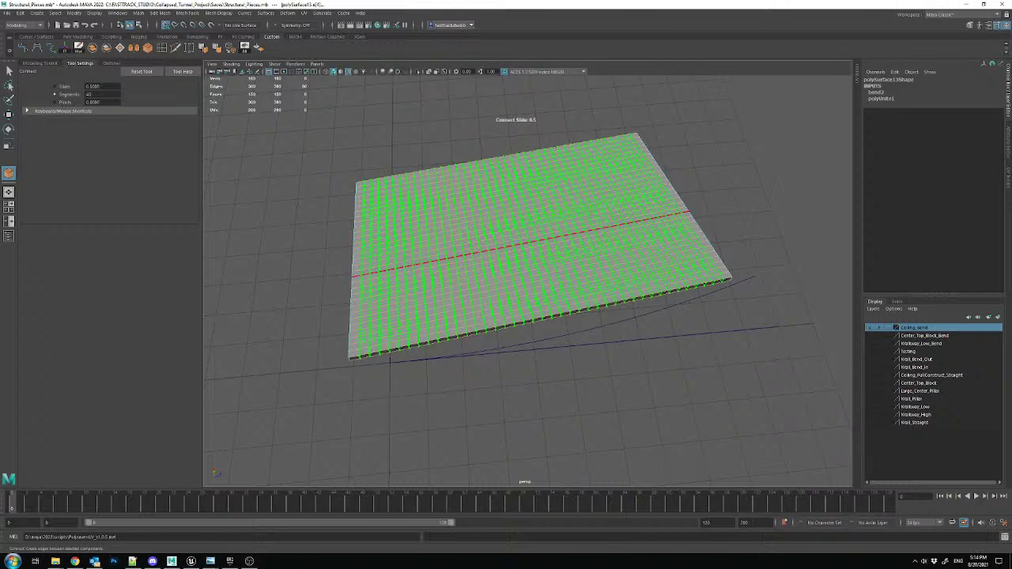
key(w)
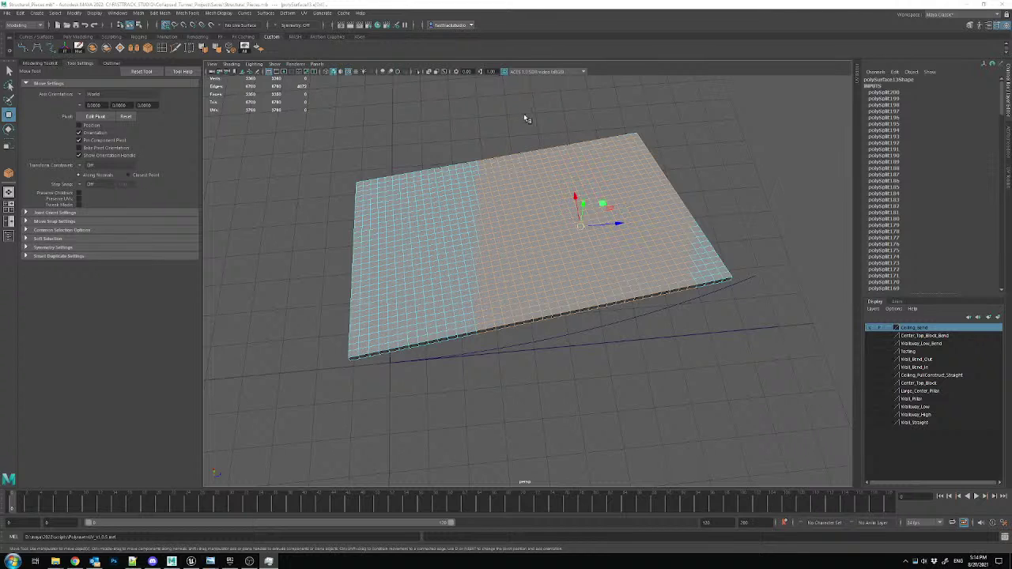
- Save the scene and return the ceiling mesh to object mode
click(7, 12)
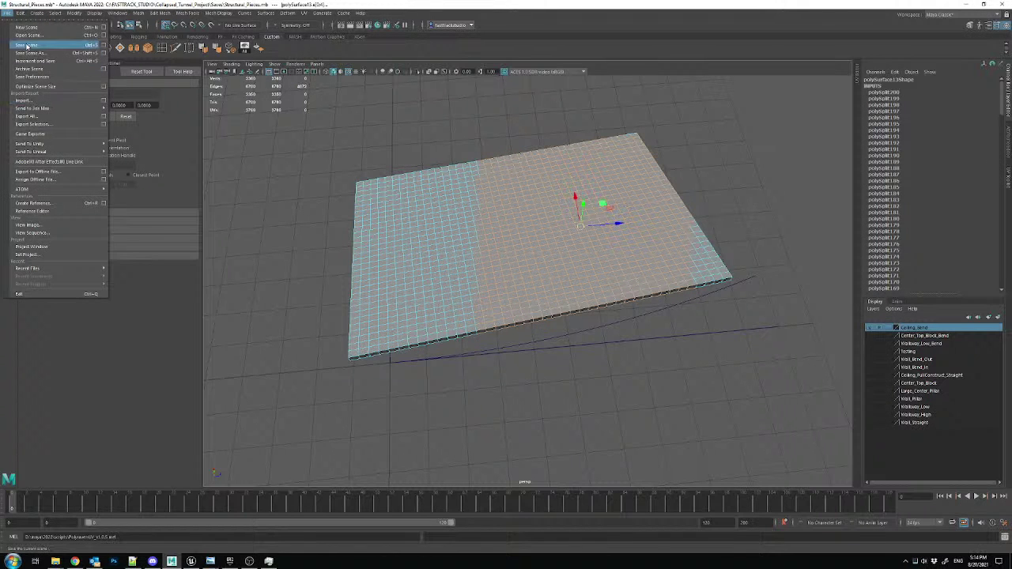
click(26, 46)
right_click(467, 185)
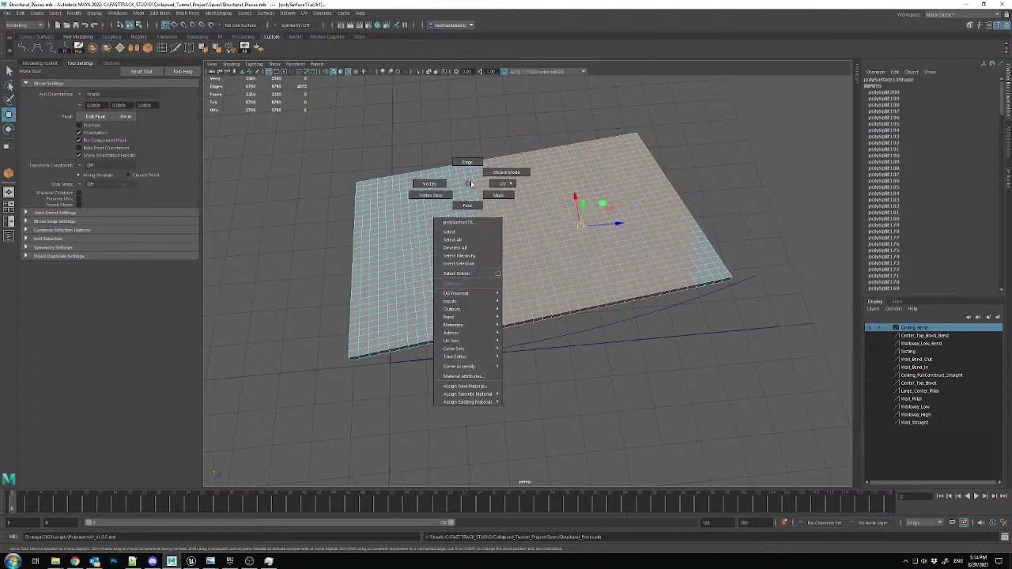
click(506, 172)
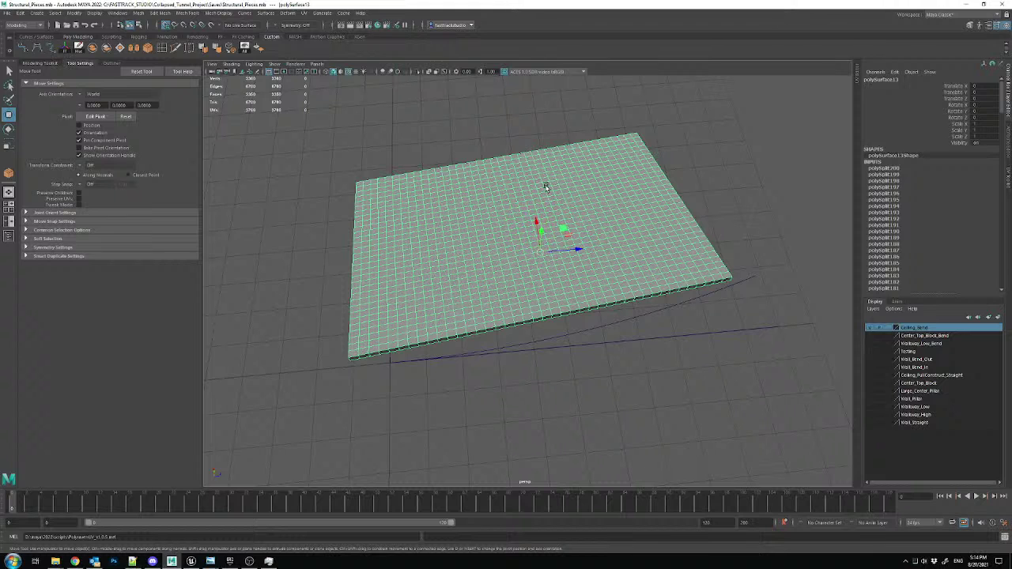
- Undo the edge connections, the bend handle's move and rotations, and the bend deformer itself
key(ctrl+z)
key(ctrl+z)
key(ctrl+z)
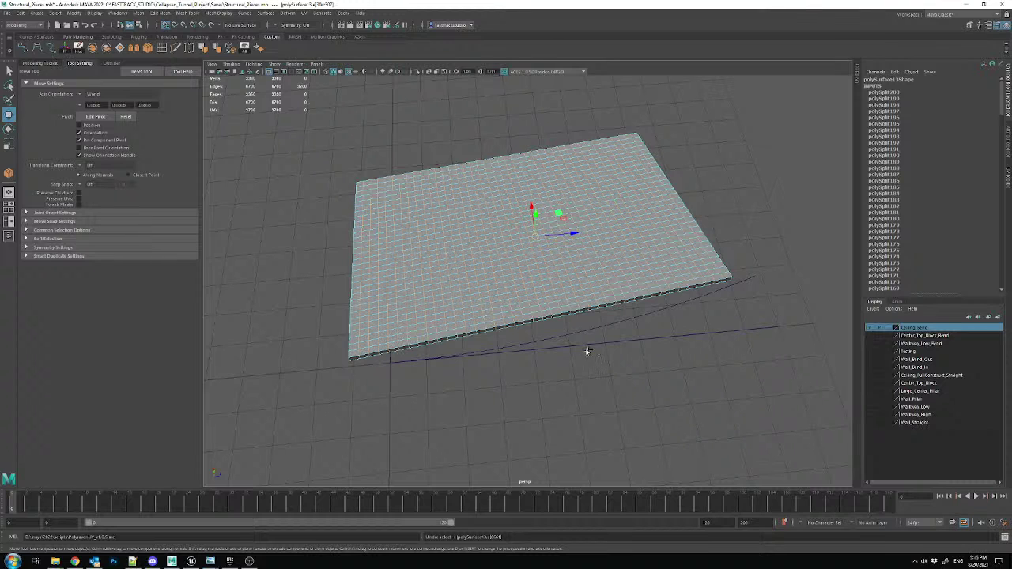
key(ctrl+z)
key(ctrl+z)
key(ctrl+z)
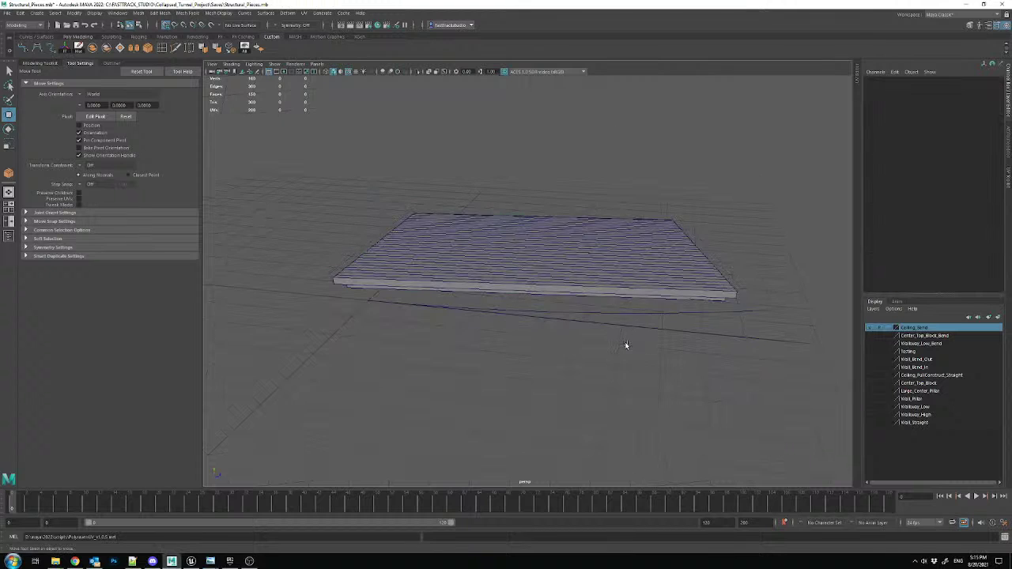
key(ctrl+z)
key(ctrl+z)
key(ctrl+z)
key(ctrl+z)
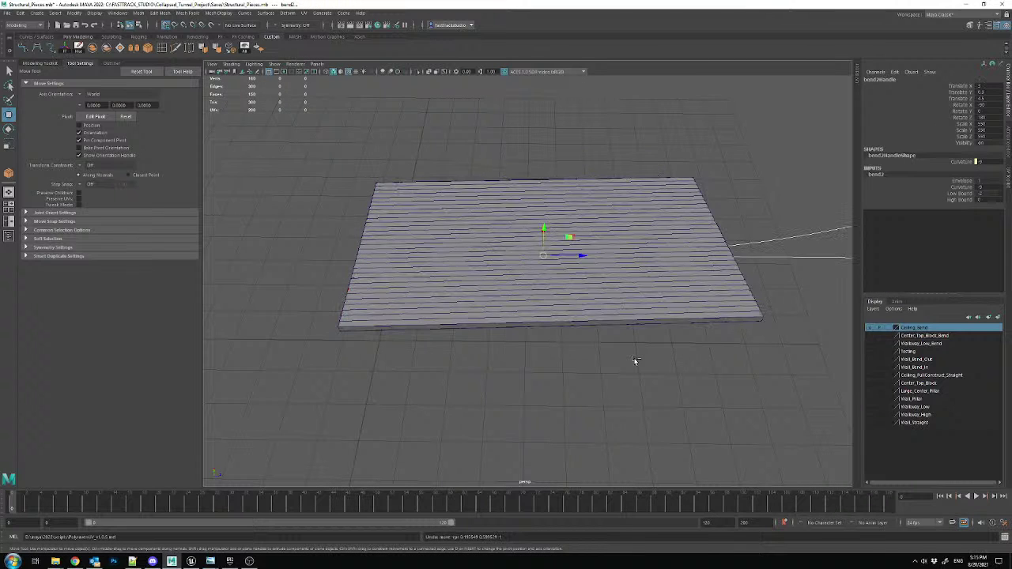
key(ctrl+z)
key(ctrl+z)
key(ctrl+z)
key(ctrl+z)
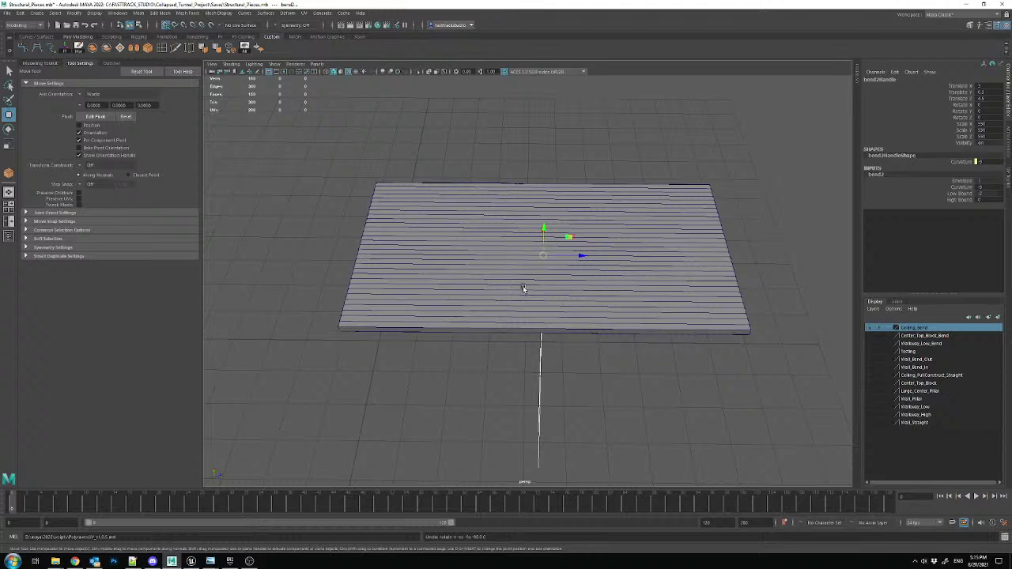
key(ctrl+z)
key(ctrl+z)
- Connect the long parallel edges of the unbent ceiling mesh with 40 segments across its length
alt+drag(549, 385, 533, 367)
right_drag(508, 251, 507, 214)
drag(546, 154, 580, 396)
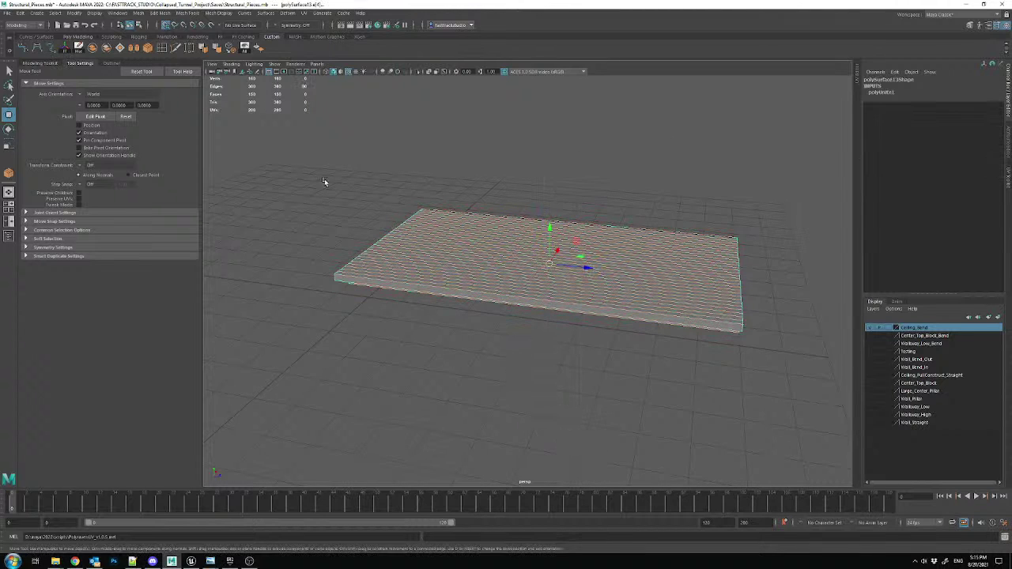
click(162, 49)
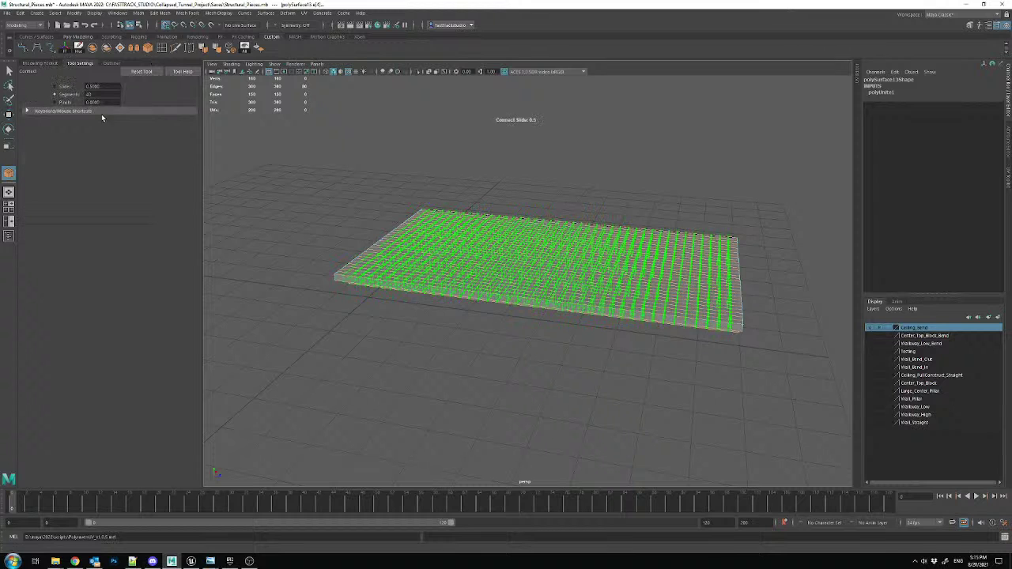
drag(100, 94, 64, 96)
alt+drag(655, 242, 683, 270)
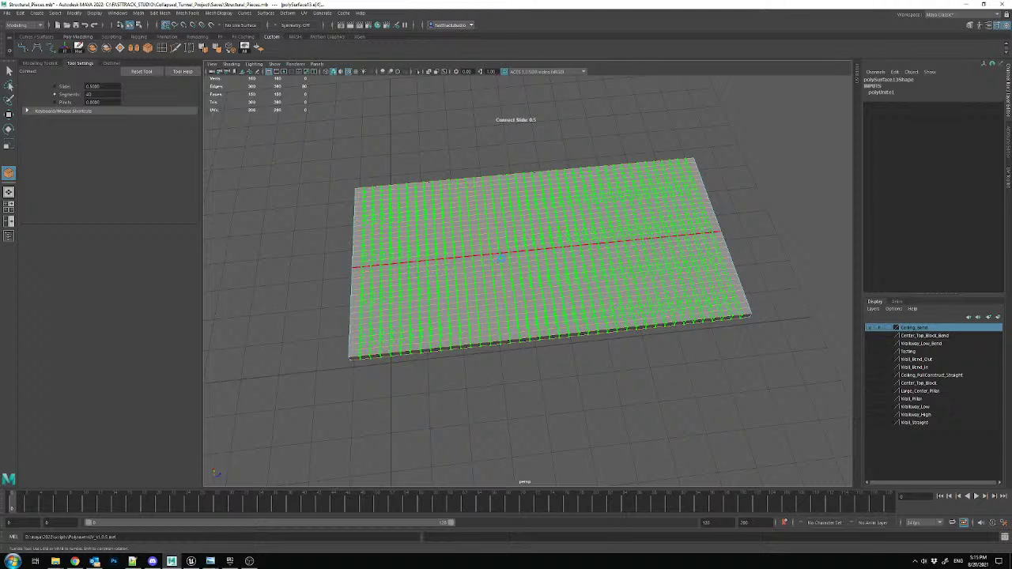
key(w)
- Delete the subdivided ceiling mesh's construction history and freeze its transformations
right_drag(512, 256, 547, 244)
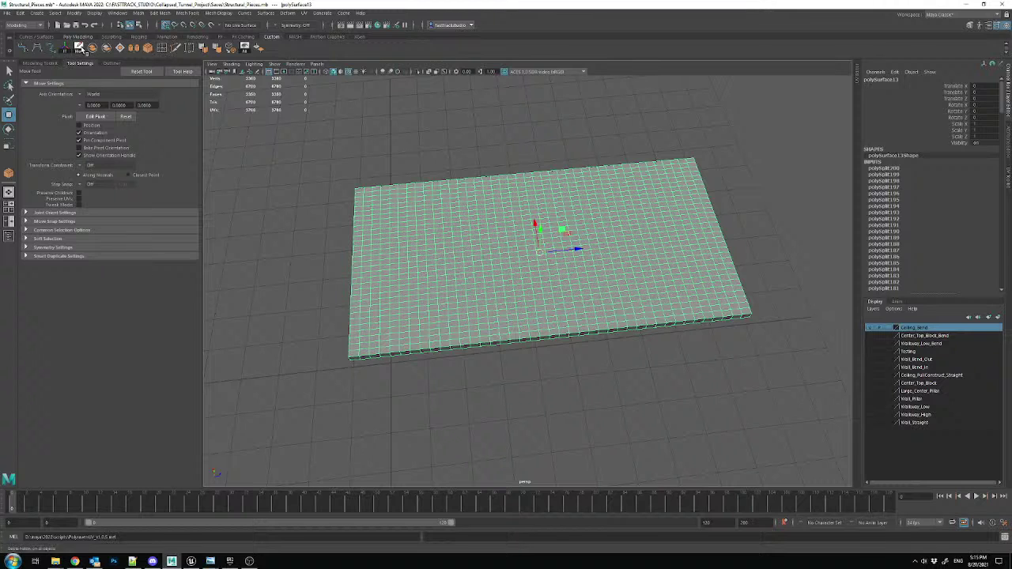
click(538, 150)
click(585, 309)
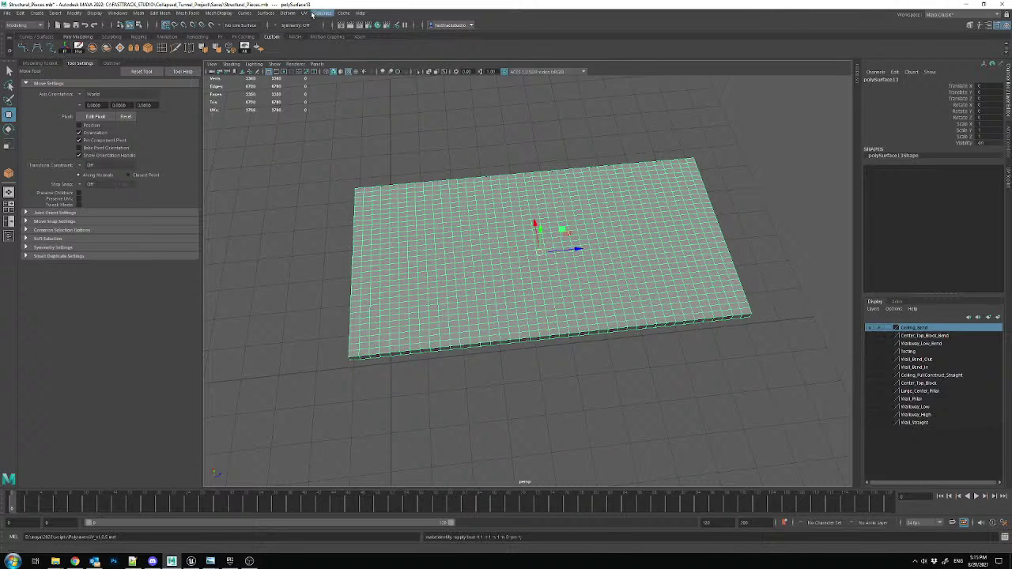
- Add a bend deformer to the subdivided ceiling and set its curvature to -9
click(286, 13)
mouse_move(332, 156)
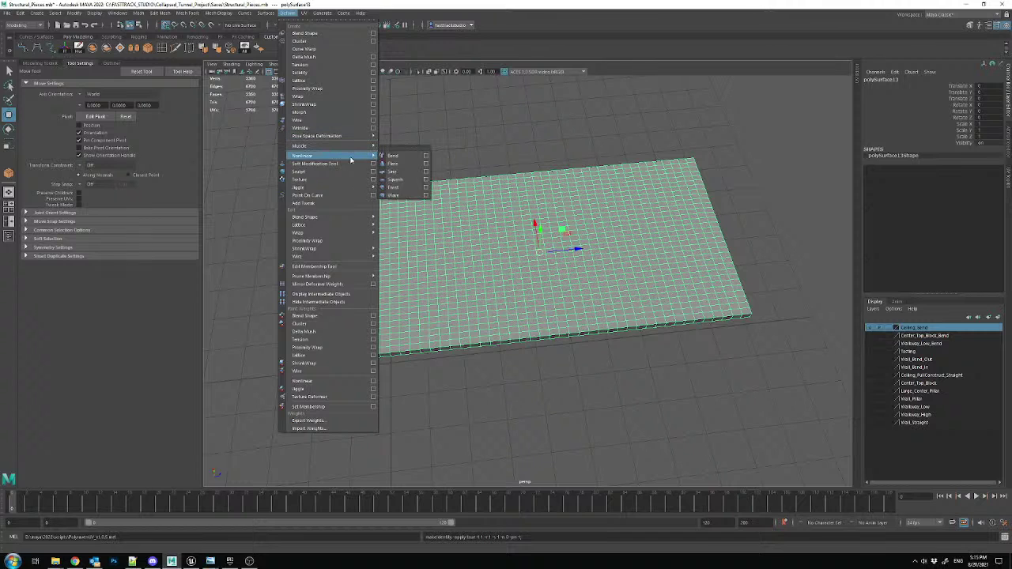
click(391, 157)
click(988, 188)
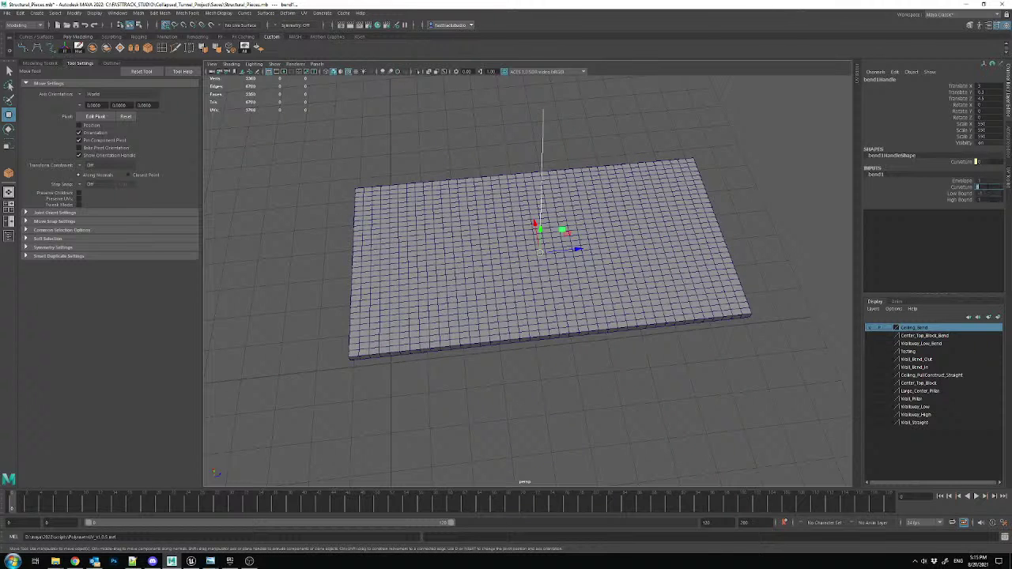
text(-9)
key(Return)
- Set the bend deformer's low bound to -2 and high bound to 0
click(988, 199)
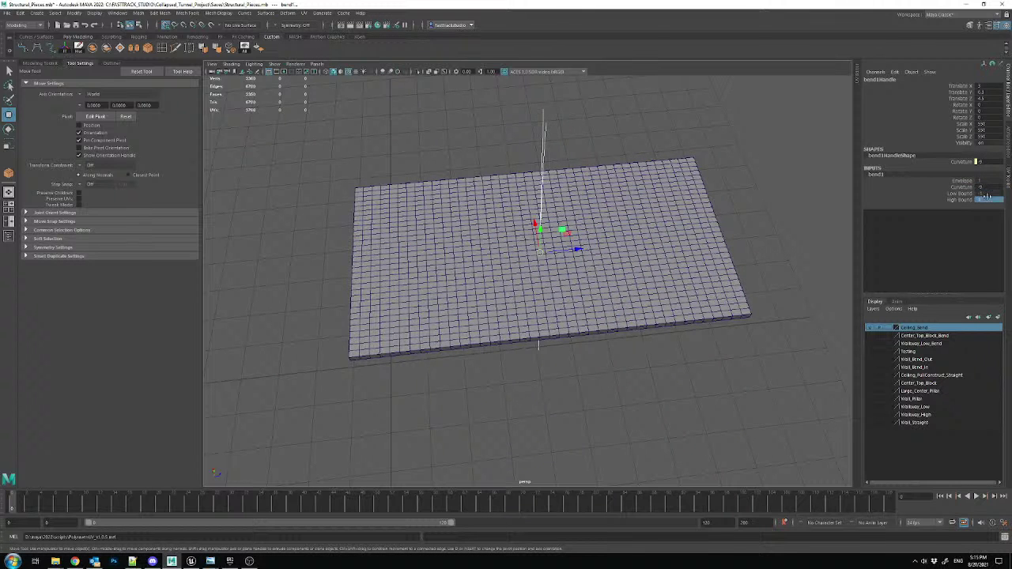
click(988, 193)
text(-2)
key(Return)
click(988, 199)
text(0)
key(Return)
- Rotate the bend handle 90 degrees around X and 180 degrees around Z
click(988, 106)
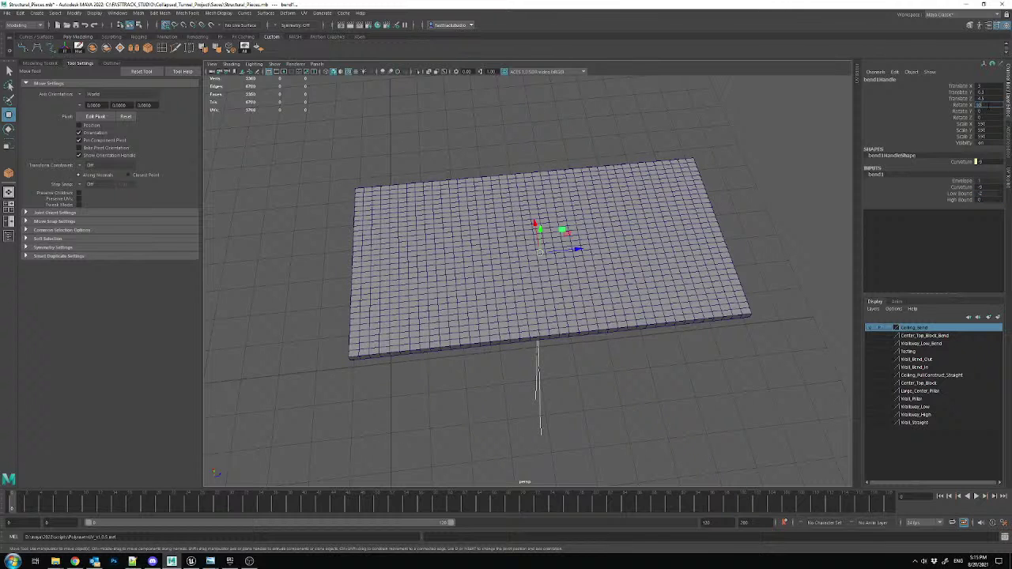
text(90)
key(Return)
click(987, 117)
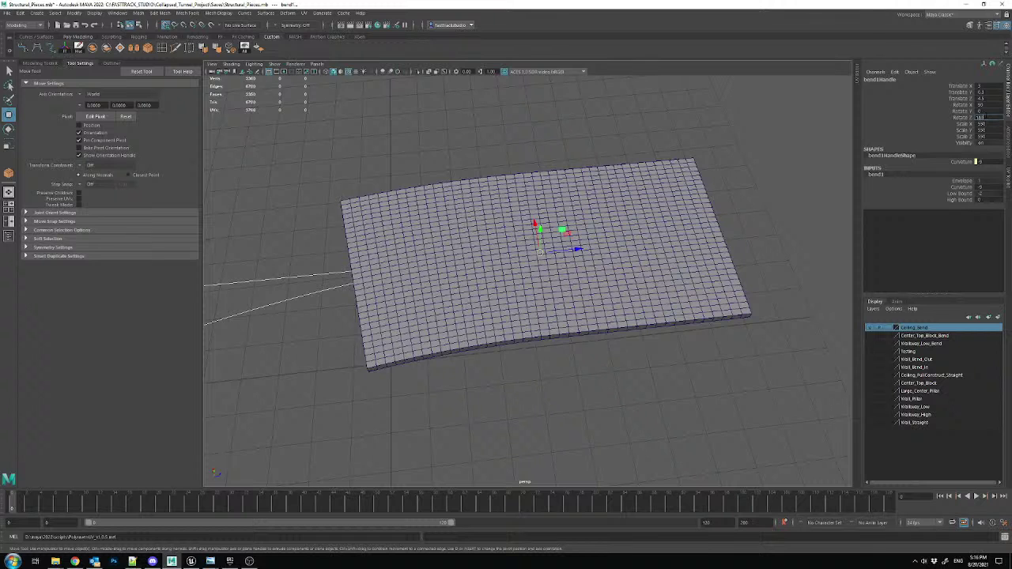
text(90)
key(Return)
middle_drag(552, 302, 807, 207)
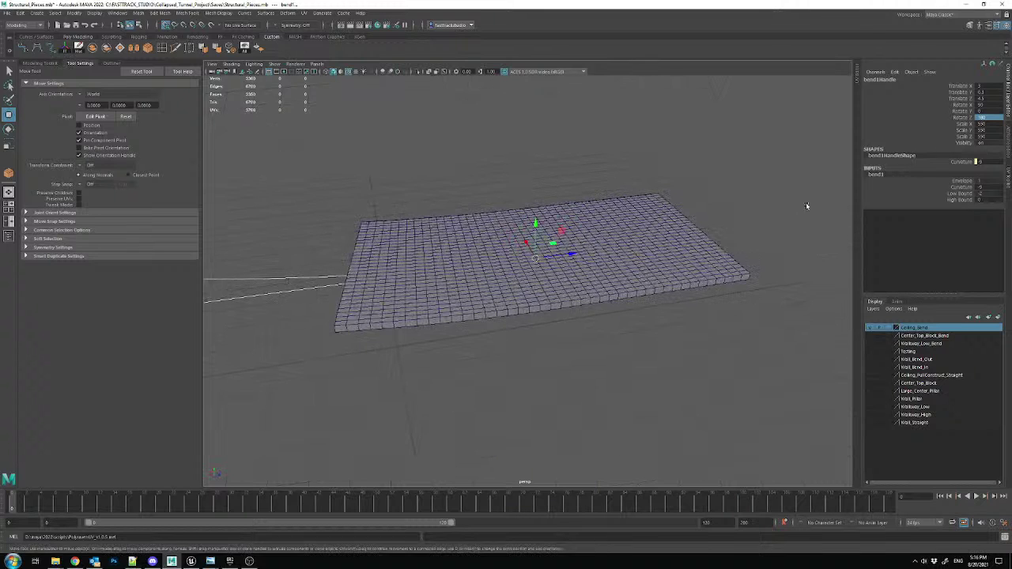
- Set the bend handle's Y rotation to 180 degrees and its Z rotation to 0
double_click(981, 111)
text(180)
key(Return)
middle_drag(775, 204, 799, 204)
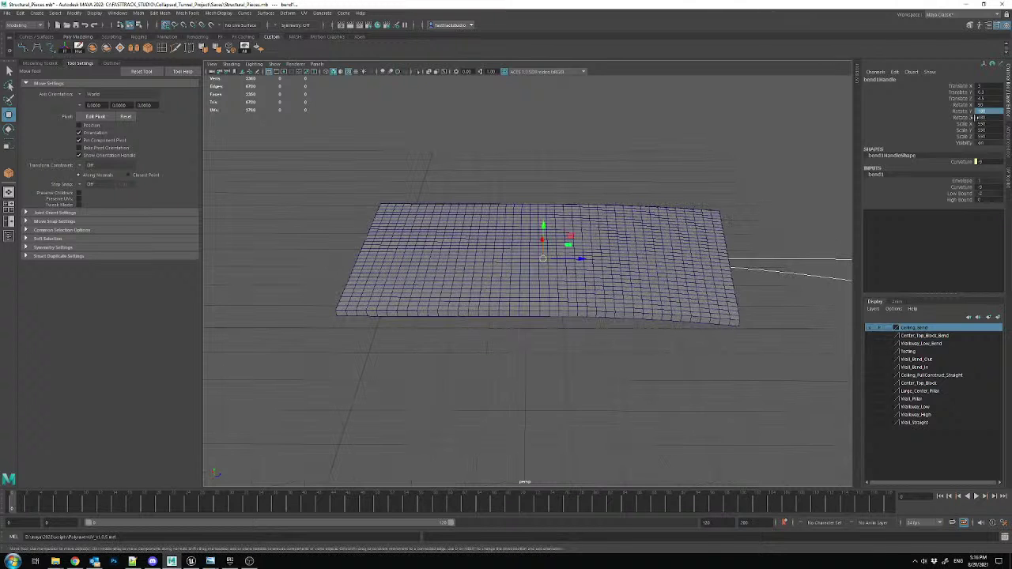
text(0)
key(Return)
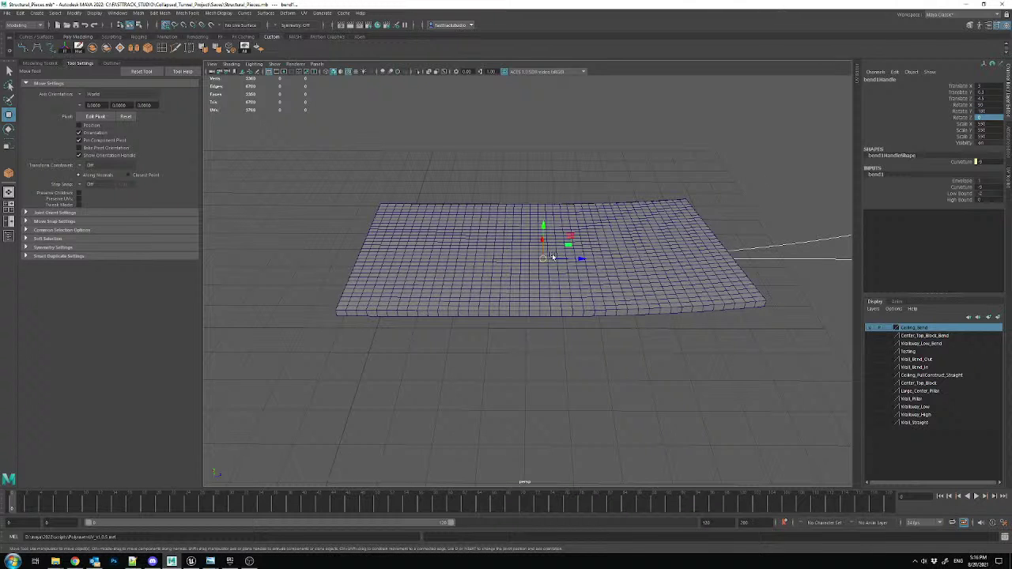
- Move the bend handle to the world origin at the ceiling's corner
drag(540, 261, 575, 313)
click(987, 192)
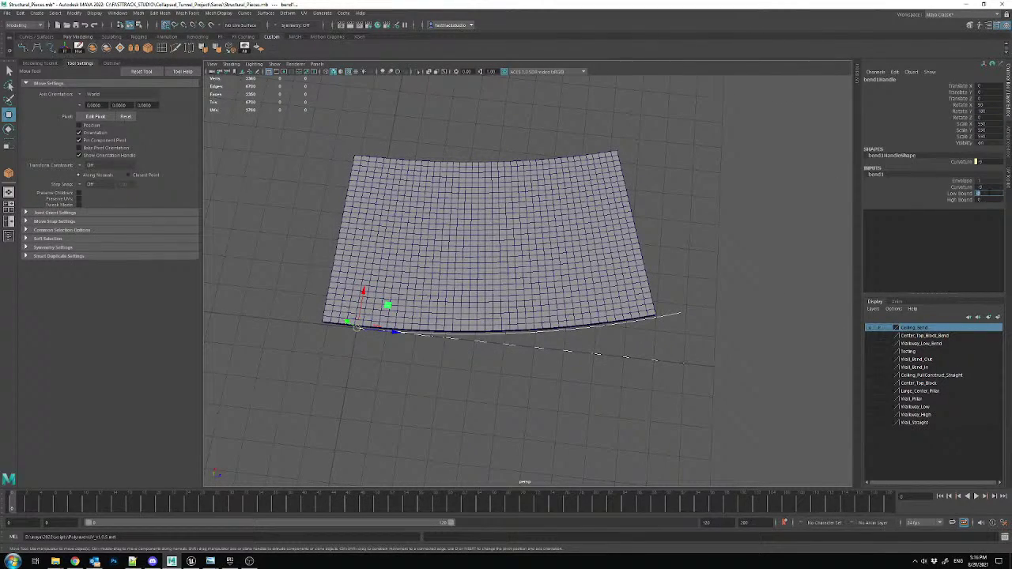
key(Return)
- Export the bent ceiling mesh to the project's Exports folder as an FBX named Ceiling_FullConstruct_Bend
alt+drag(815, 240, 779, 244)
click(543, 267)
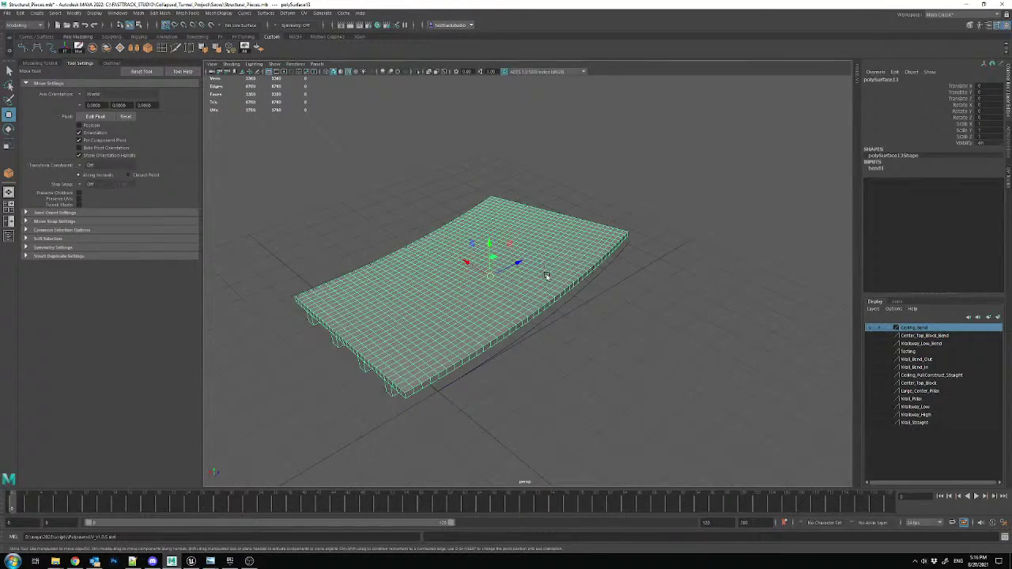
key(f)
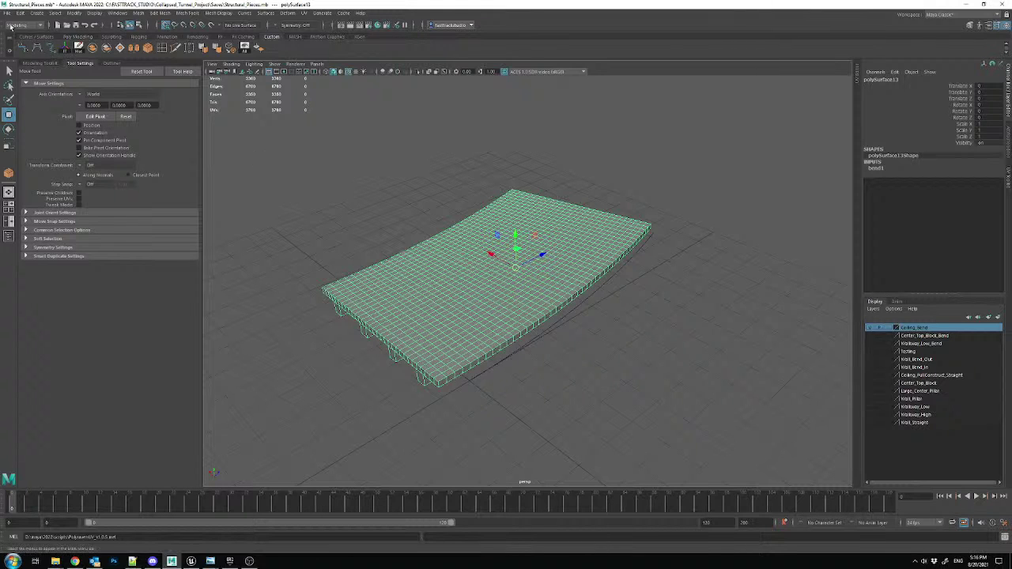
click(5, 13)
click(36, 125)
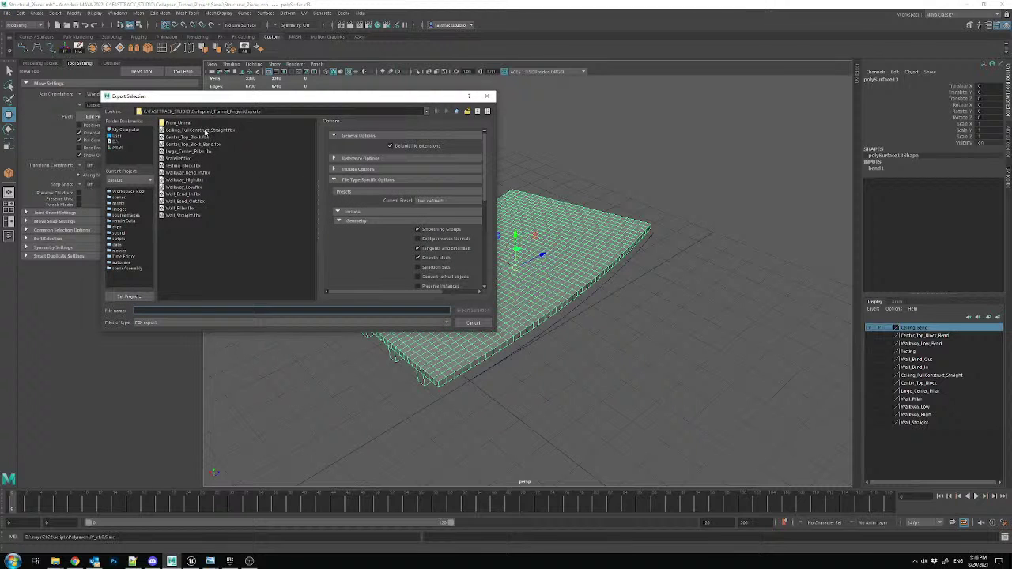
click(204, 129)
drag(181, 311, 205, 311)
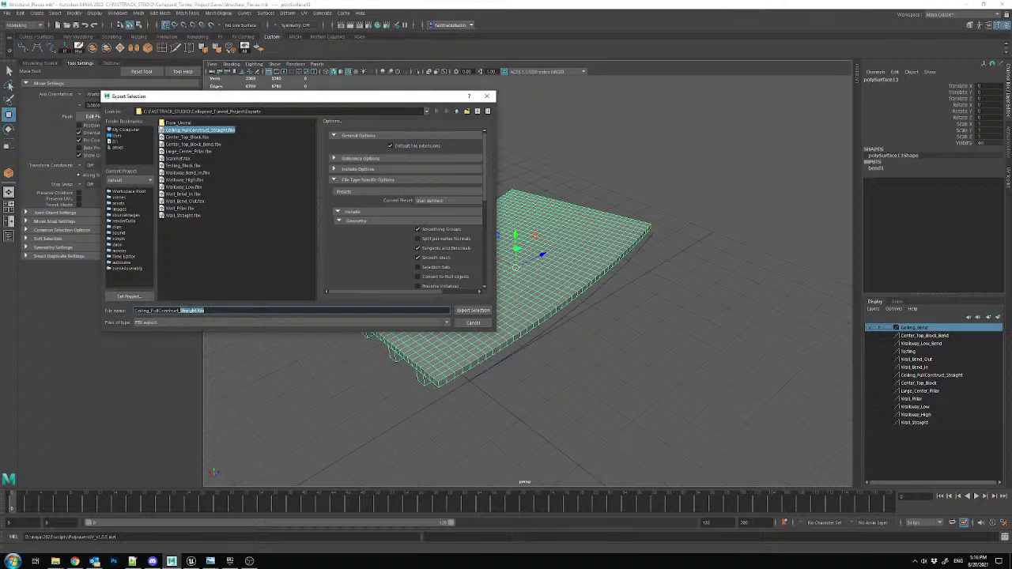
text(Bend)
key(Return)
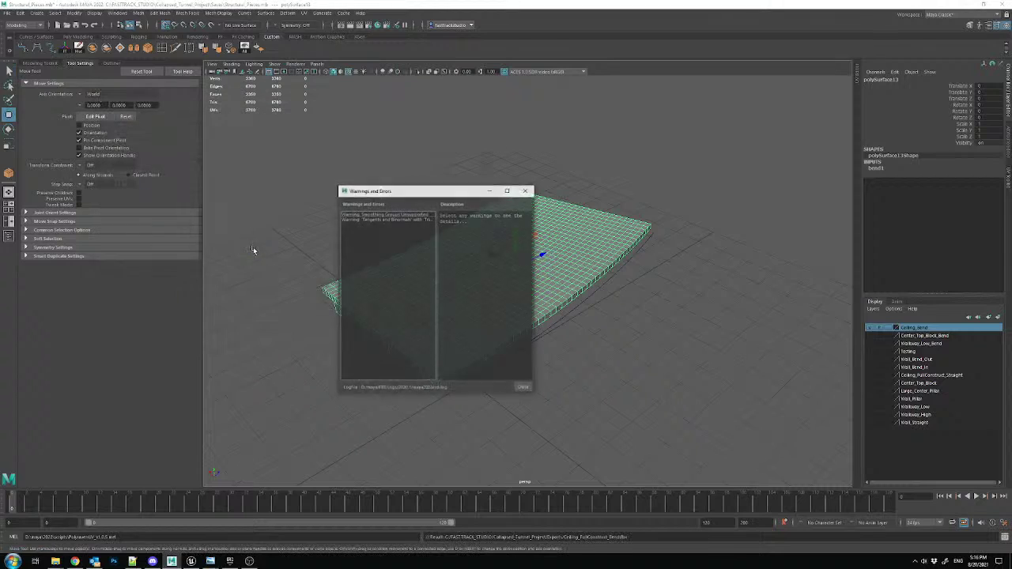
- Switch to Unreal Editor and duplicate the straight ceiling tile at the start of the curved section
click(191, 561)
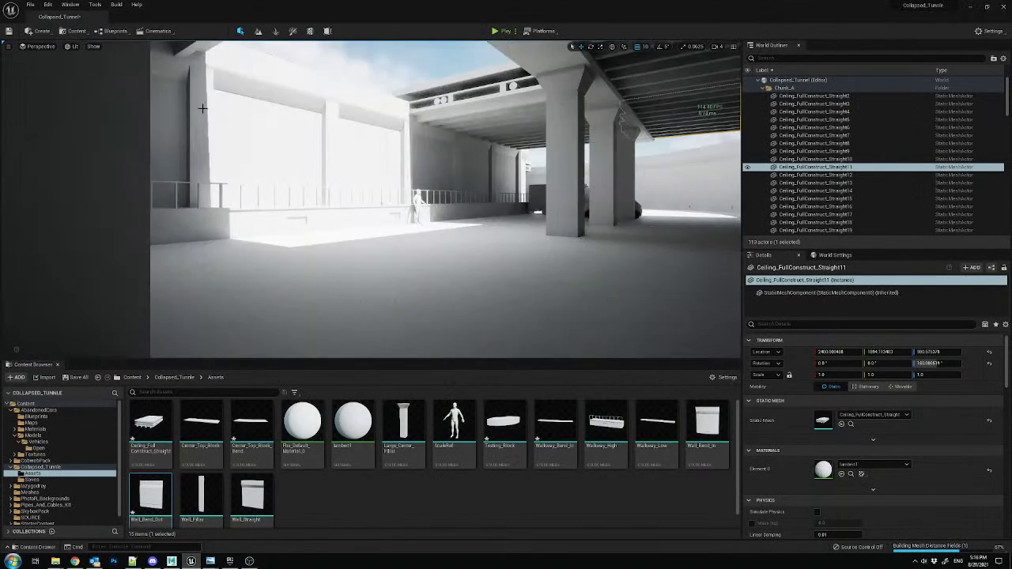
right_drag(203, 108, 203, 108)
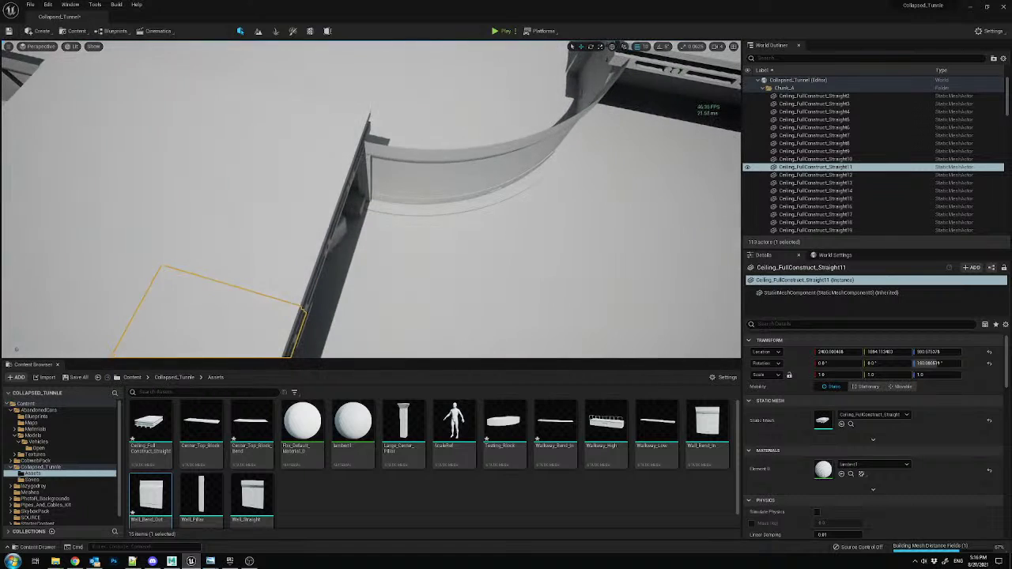
click(342, 144)
right_drag(343, 144, 343, 144)
alt+drag(306, 139, 418, 152)
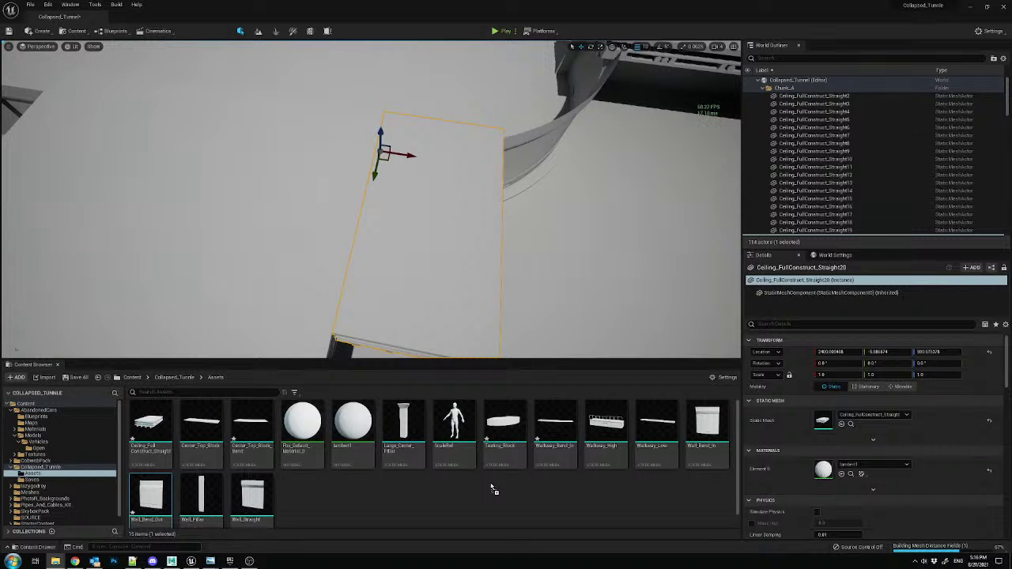
- Import the Ceiling_FullConstruct_Bend FBX into the Assets folder and assign it as the duplicated ceiling tile's static mesh
drag(491, 489, 492, 482)
click(485, 432)
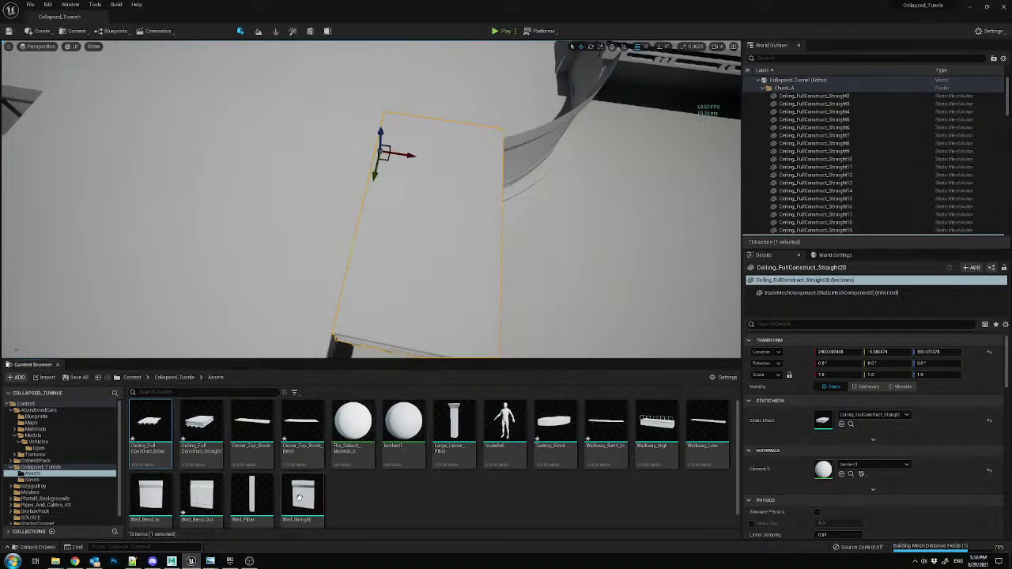
drag(151, 431, 825, 420)
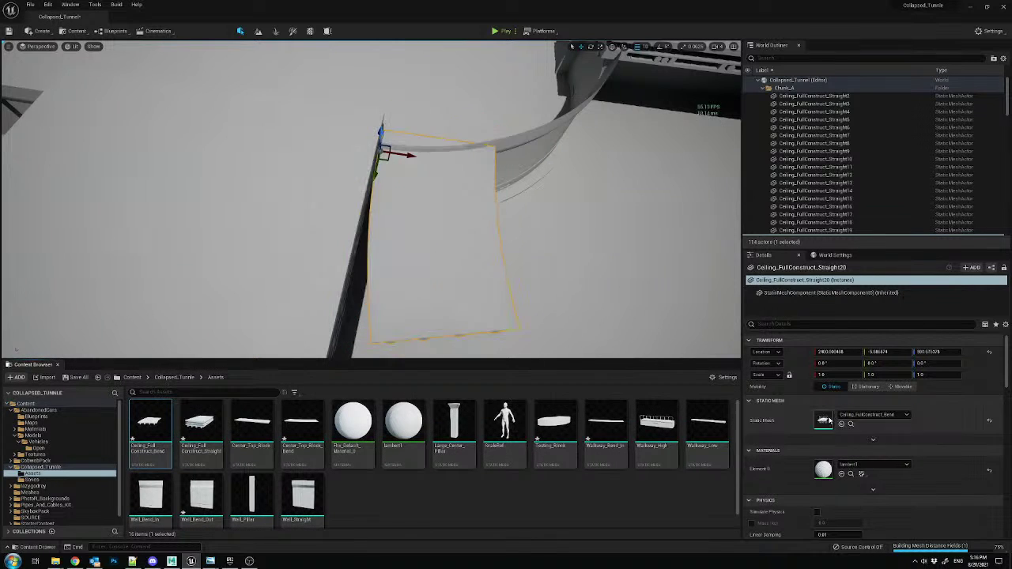
- Examine how the bent ceiling tile lines up with the inner curved wall and the straight tunnel section
right_drag(488, 242, 440, 228)
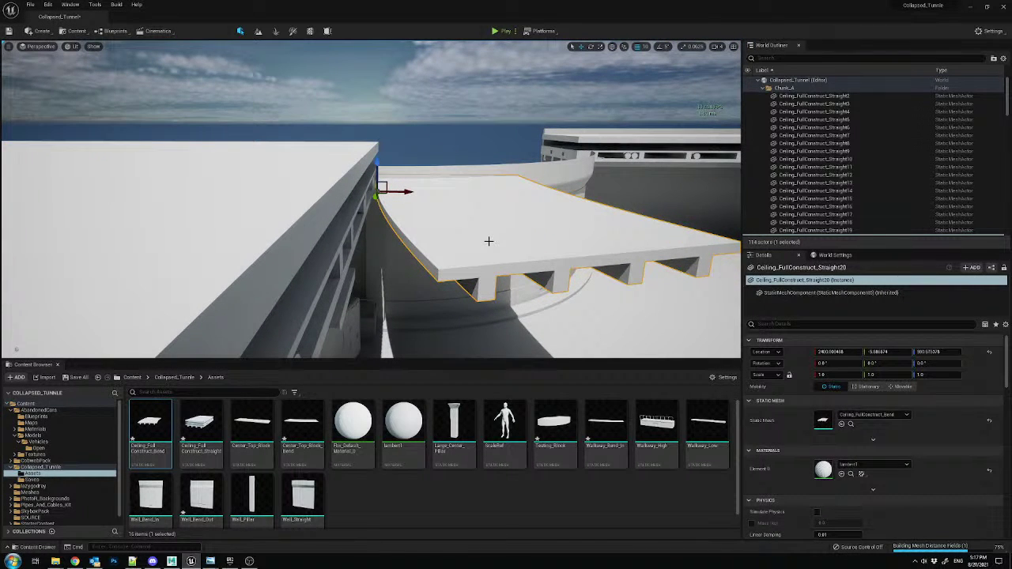
right_drag(522, 205, 510, 220)
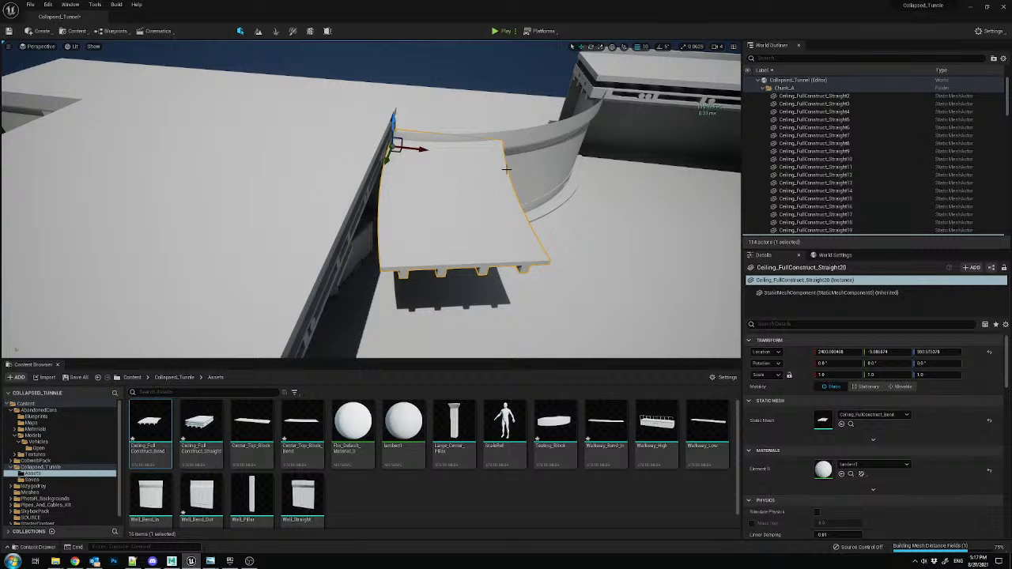
right_drag(500, 170, 452, 160)
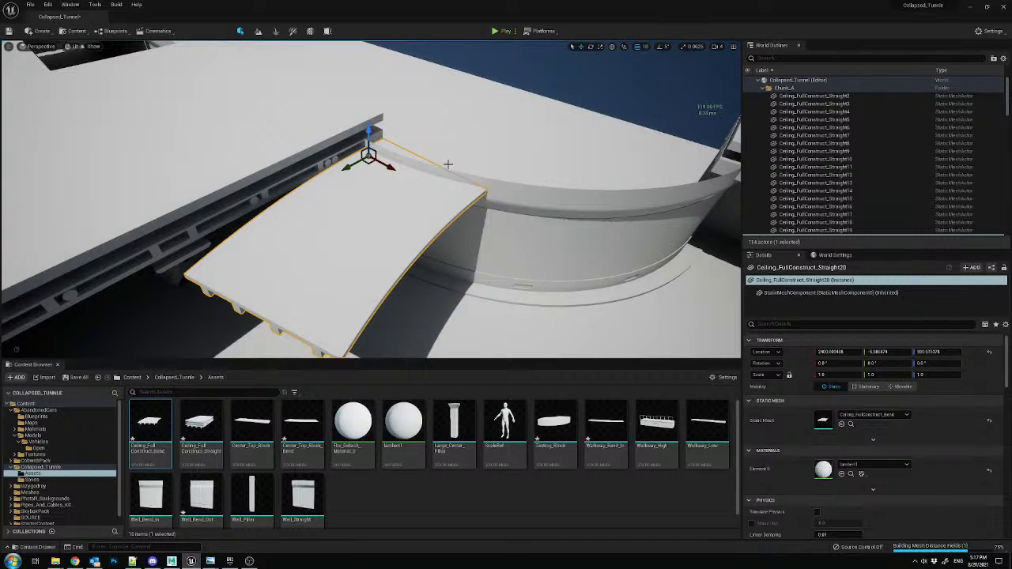
right_drag(452, 160, 443, 158)
right_drag(372, 199, 510, 218)
- Duplicate the bent ceiling tile and move the copy along the inner curved wall toward its second segment
click(352, 130)
click(411, 143)
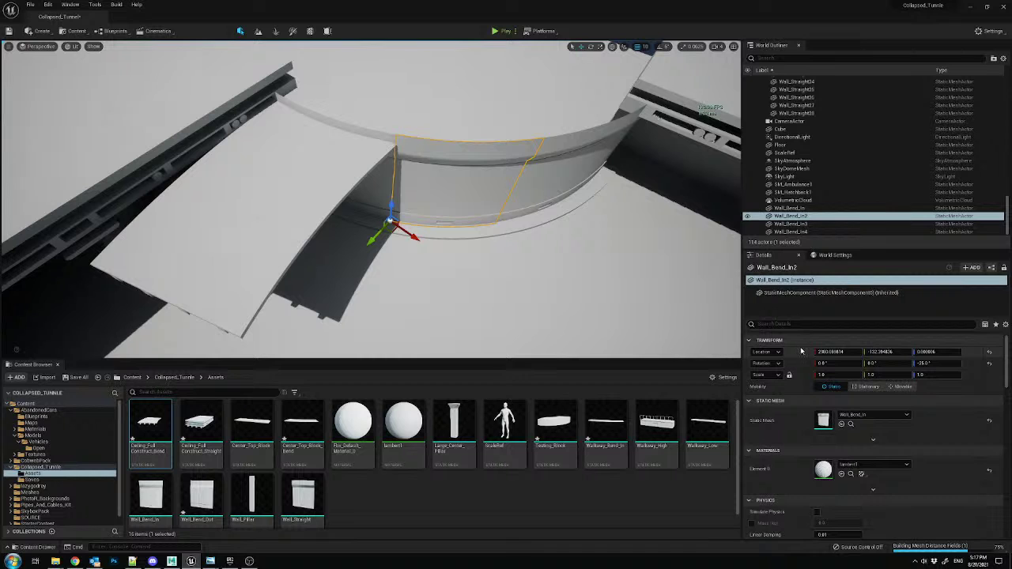
click(340, 198)
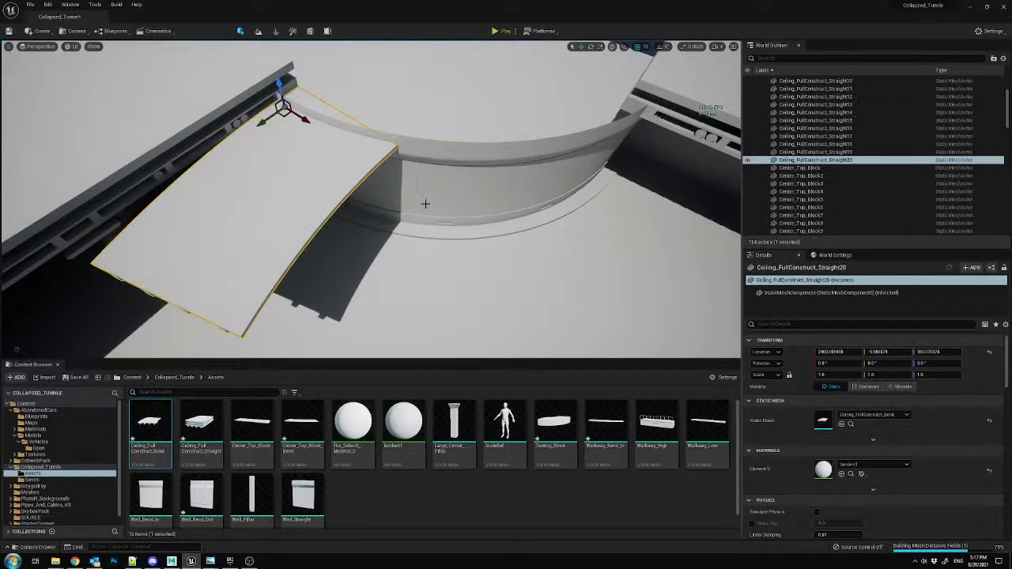
right_drag(397, 201, 506, 222)
key(ctrl+d)
right_click(803, 353)
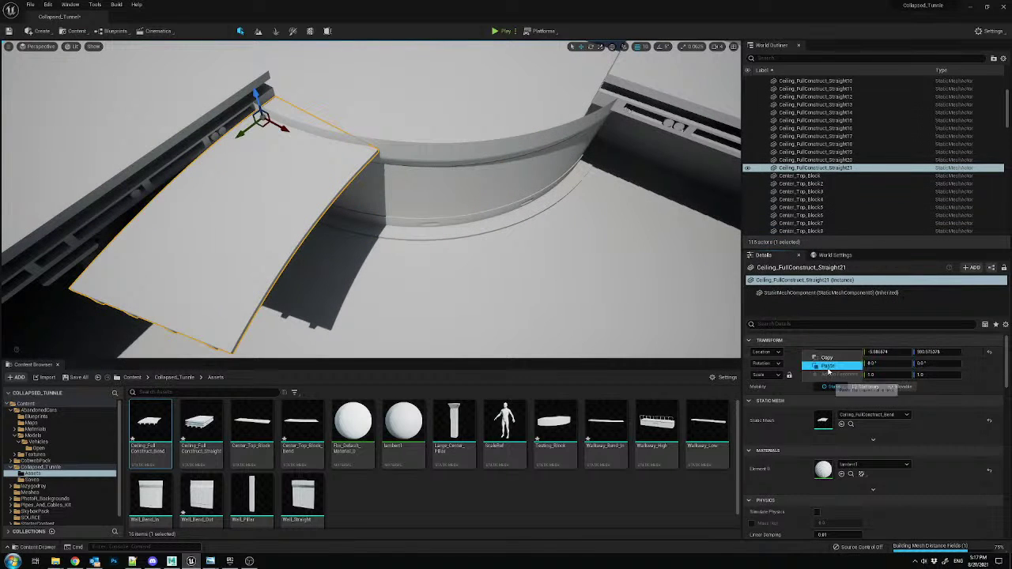
click(828, 368)
click(924, 363)
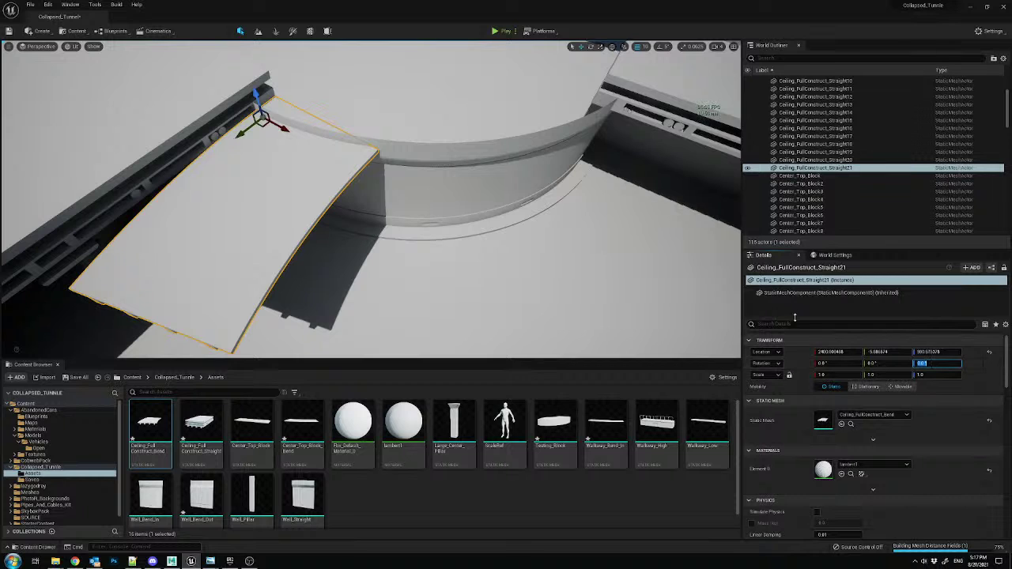
right_drag(416, 207, 408, 187)
drag(287, 168, 352, 231)
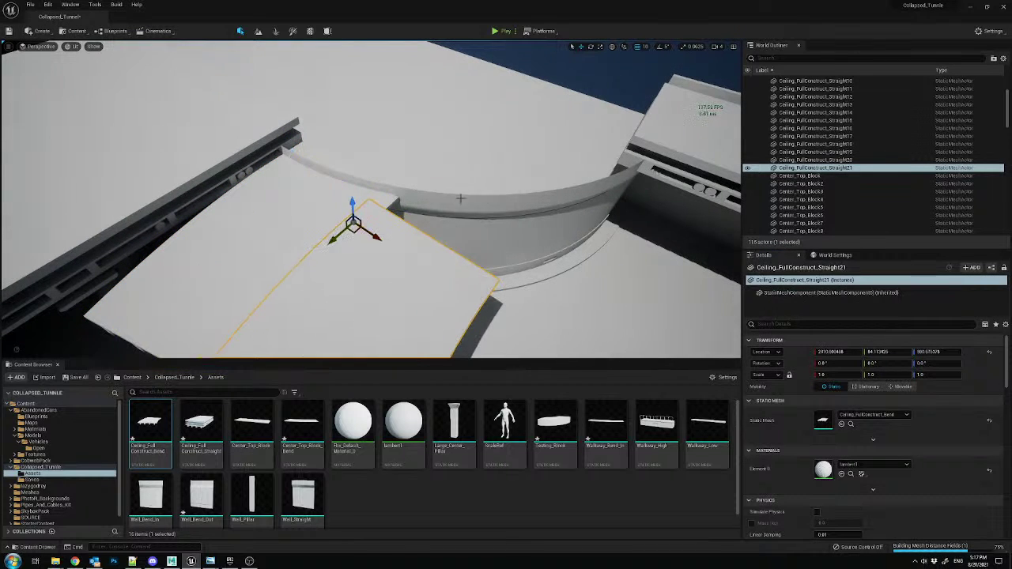
- Try pasting the second inner curved wall segment's full location onto the duplicated ceiling tile
click(464, 203)
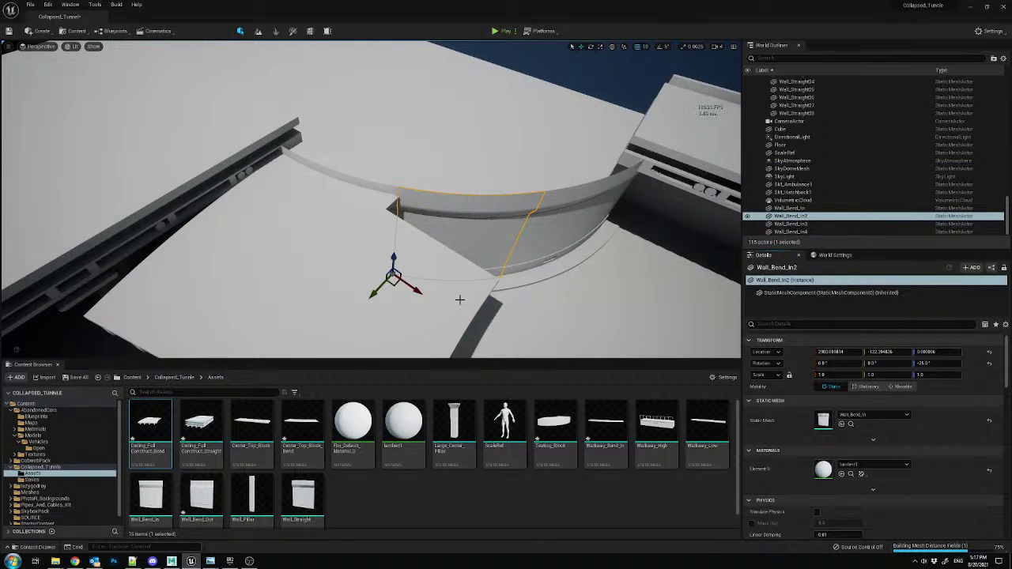
click(458, 296)
right_click(797, 352)
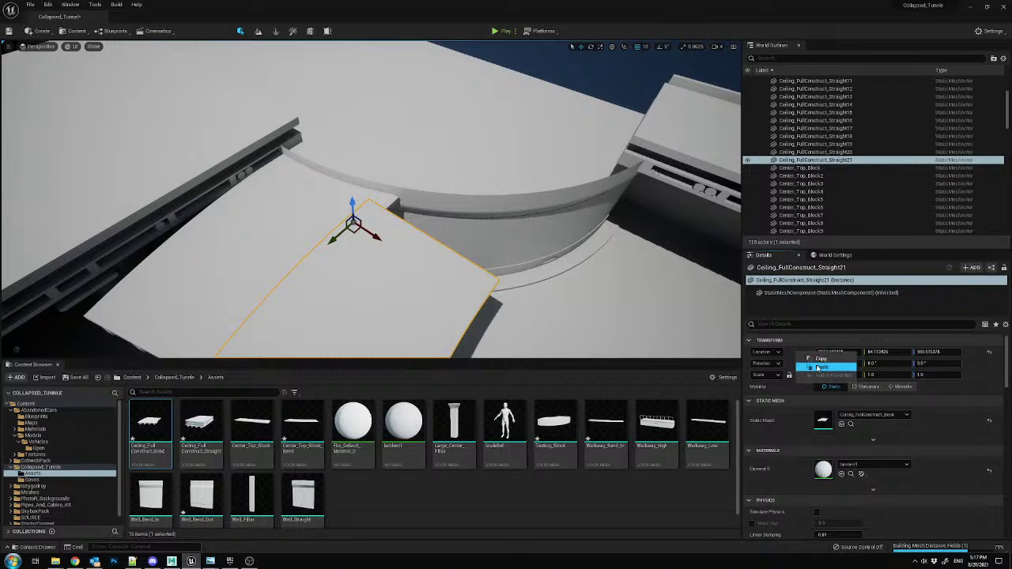
click(827, 368)
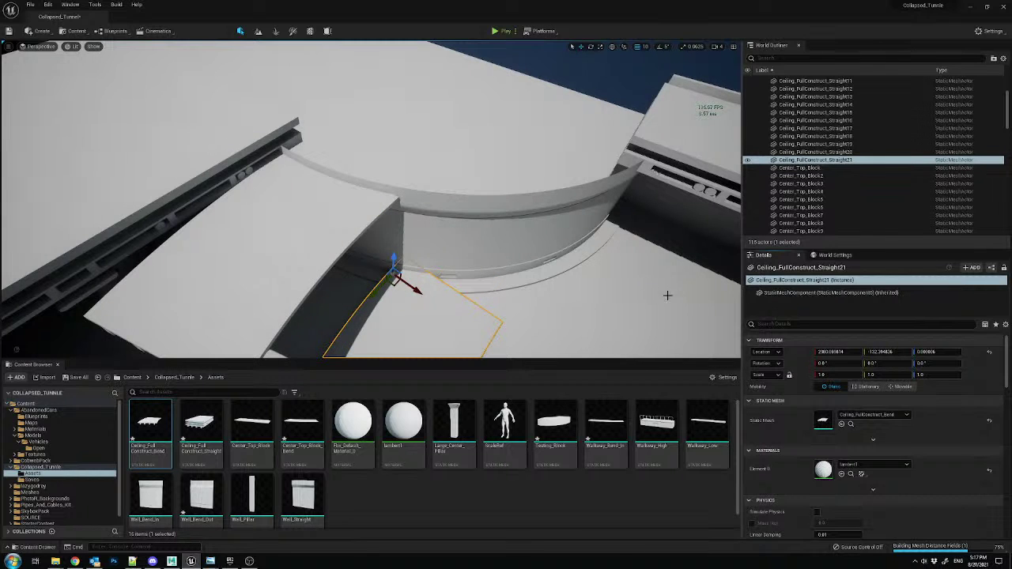
key(ctrl+z)
key(ctrl+z)
- Match the duplicated ceiling's X and Y location to the second inner wall segment and set its Z rotation to -25 degrees
click(840, 352)
click(462, 283)
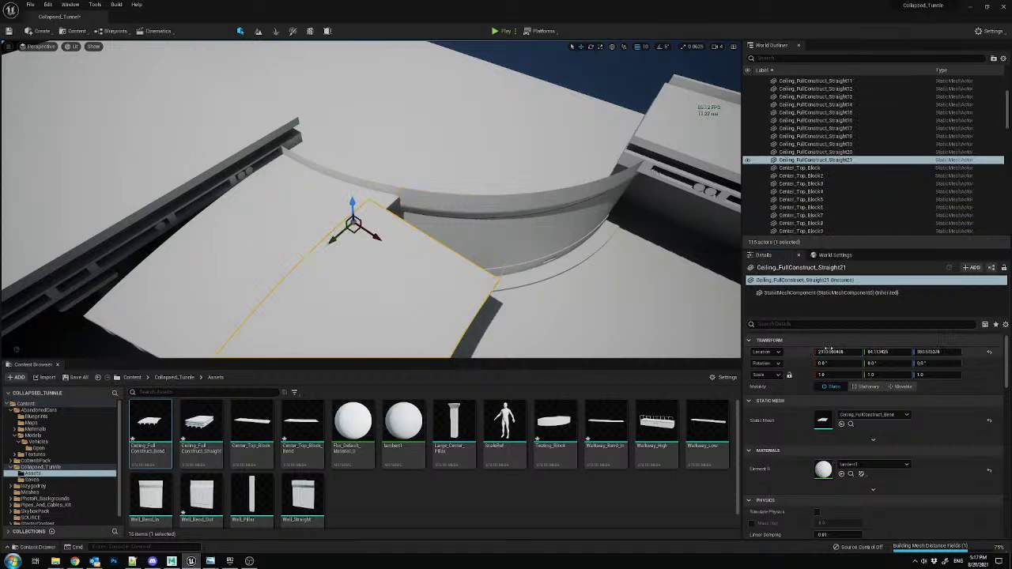
click(457, 241)
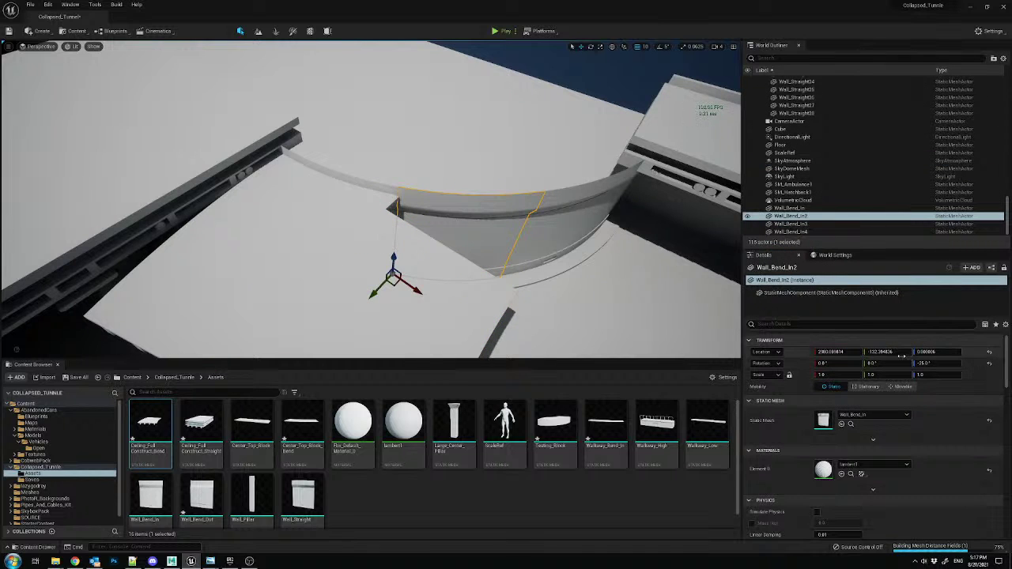
click(469, 300)
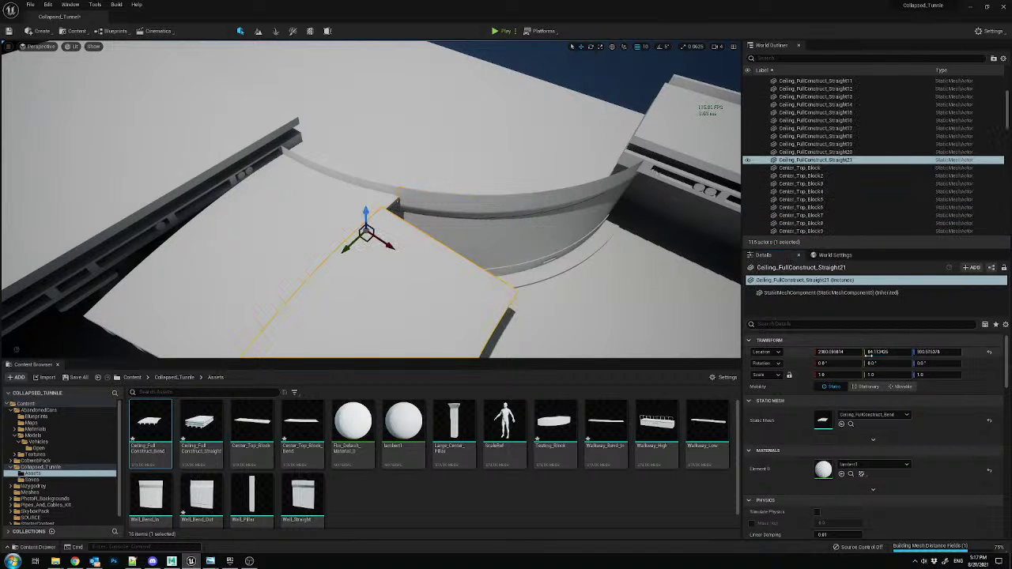
click(467, 244)
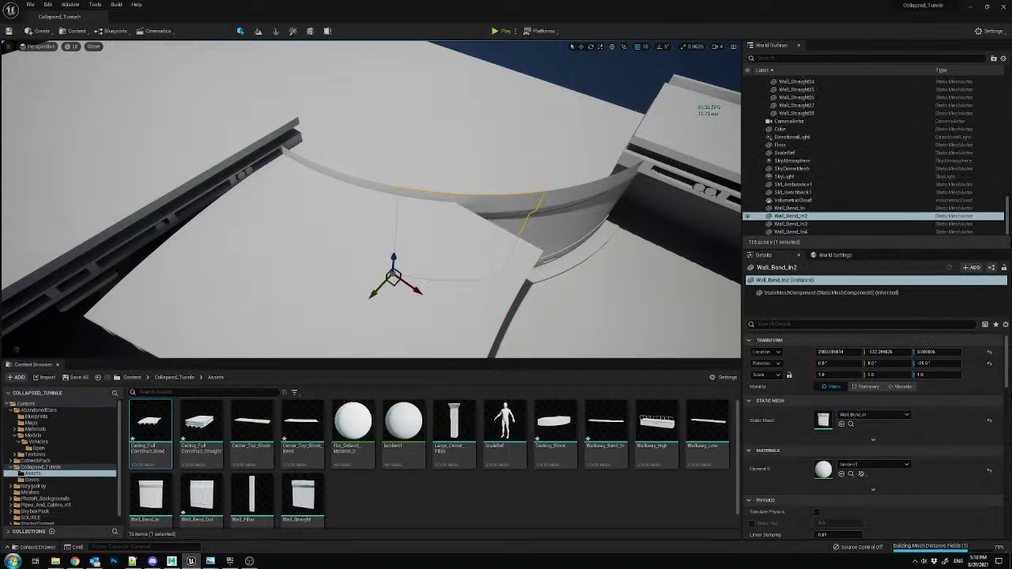
click(504, 265)
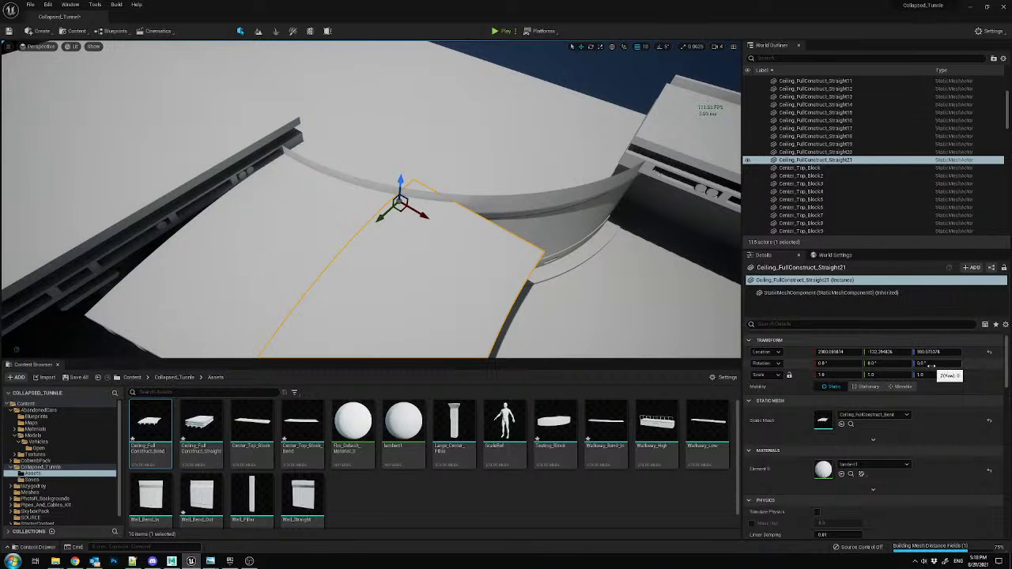
key(Return)
key(s)
- Delete both bent ceiling tiles from the curved section
mouse_move(456, 221)
right_down()
mouse_move(456, 236)
mouse_move(435, 238)
mouse_move(465, 212)
right_up()
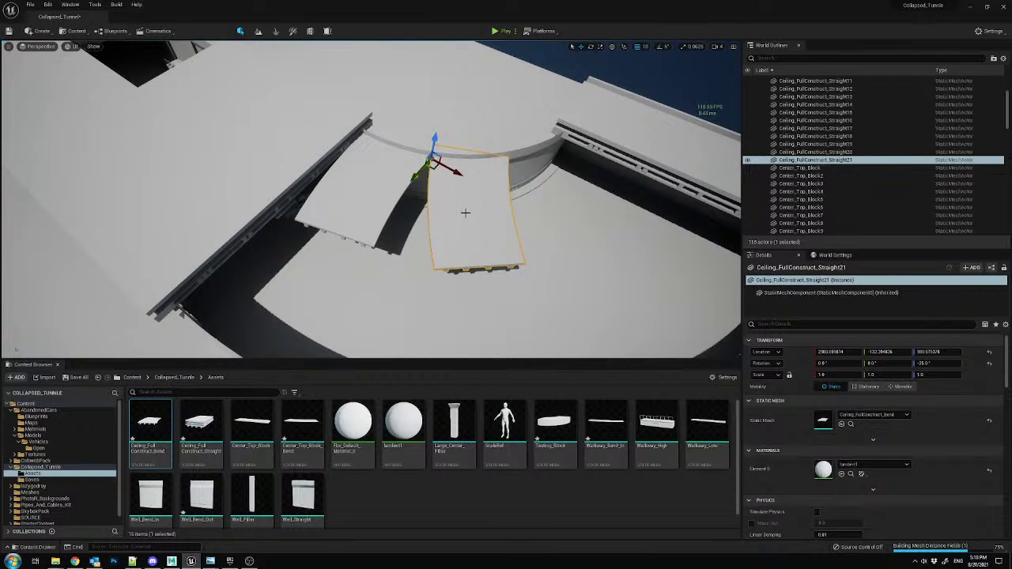
right_drag(499, 211, 517, 201)
key(Delete)
click(360, 187)
key(Delete)
- Select all nine outer curved wall segments around the tunnel bend
right_drag(384, 190, 440, 174)
key(w)
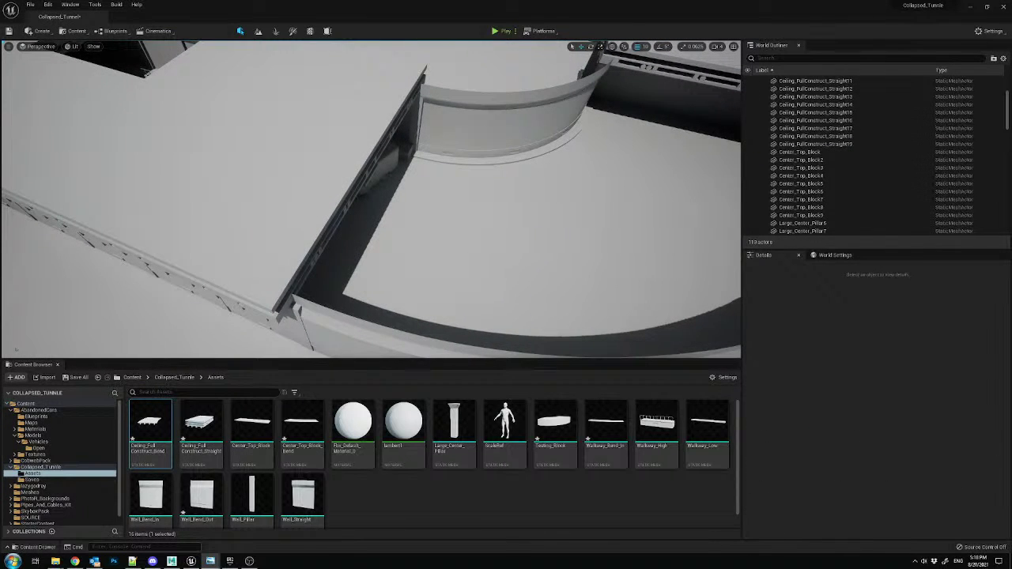
right_drag(457, 176, 467, 194)
click(343, 275)
right_drag(344, 275, 375, 288)
shift+click(382, 289)
shift+click(499, 270)
right_drag(501, 271, 583, 304)
key(d)
shift+click(543, 289)
shift+click(280, 287)
shift+click(395, 281)
shift+click(547, 261)
right_drag(547, 261, 571, 260)
shift+click(506, 191)
right_drag(506, 190, 506, 184)
shift+click(457, 223)
mouse_move(456, 223)
right_down()
mouse_move(433, 221)
mouse_move(454, 219)
right_up()
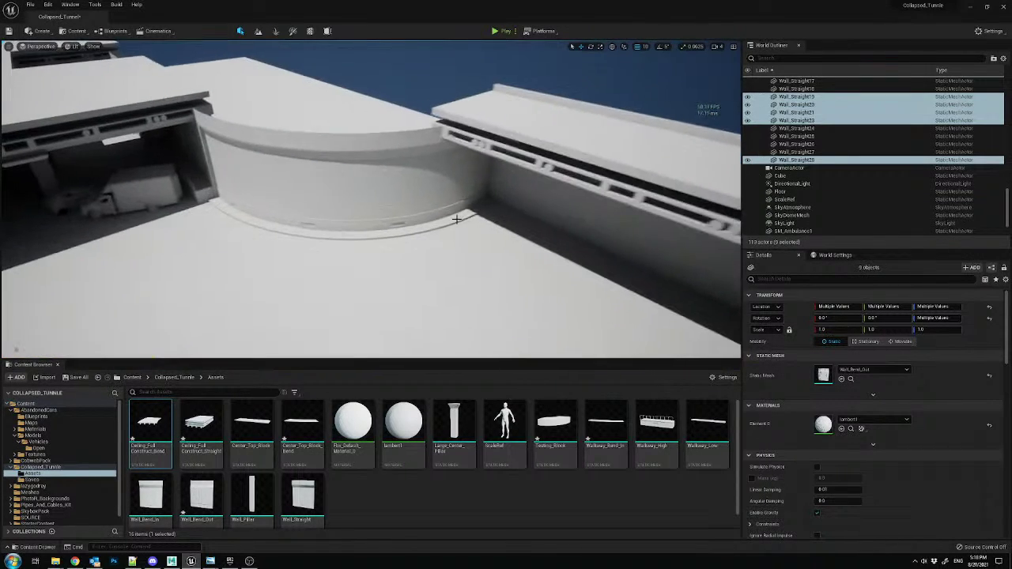
- Add the four inner curved wall segments to the selection and convert all thirteen walls into one static mesh in the Meshes folder
shift+click(476, 189)
shift+click(410, 180)
shift+click(318, 169)
shift+click(246, 158)
right_drag(327, 185, 344, 187)
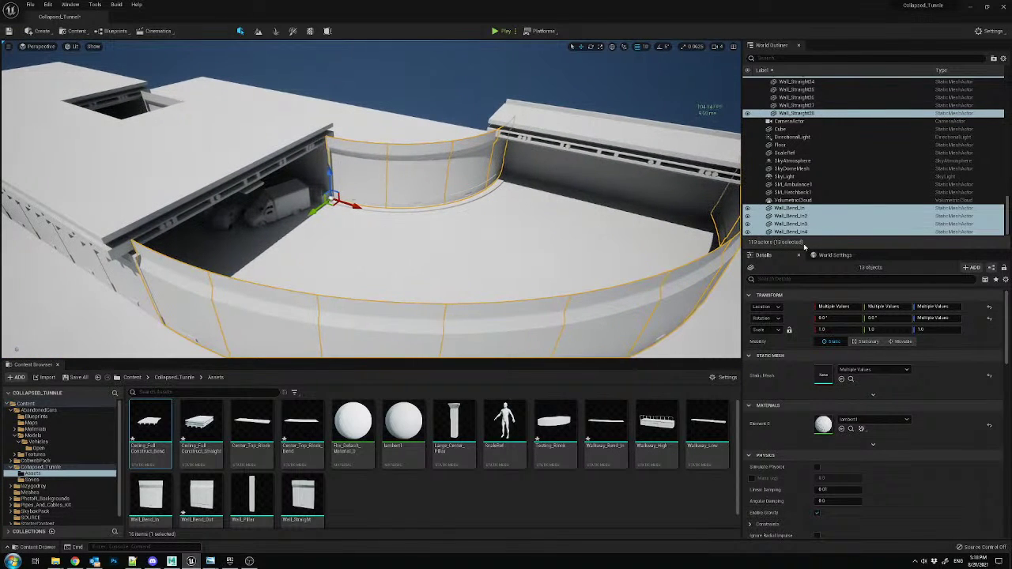
right_click(815, 225)
click(857, 327)
click(517, 360)
- Export the combined curved wall mesh as an FBX named Bend_Walls_Correct in the From_Unreal folder
right_click(218, 422)
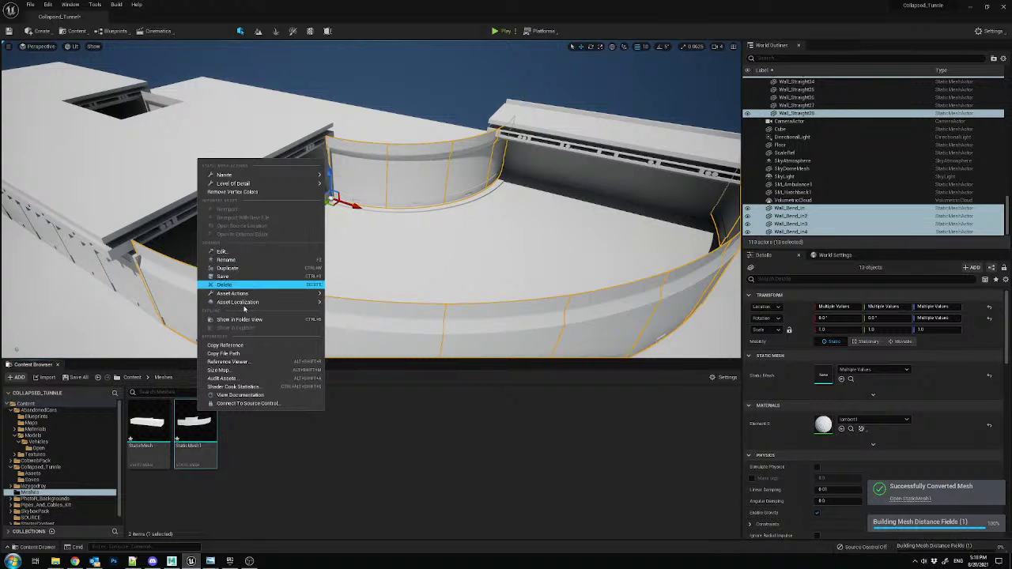
mouse_move(279, 295)
click(343, 330)
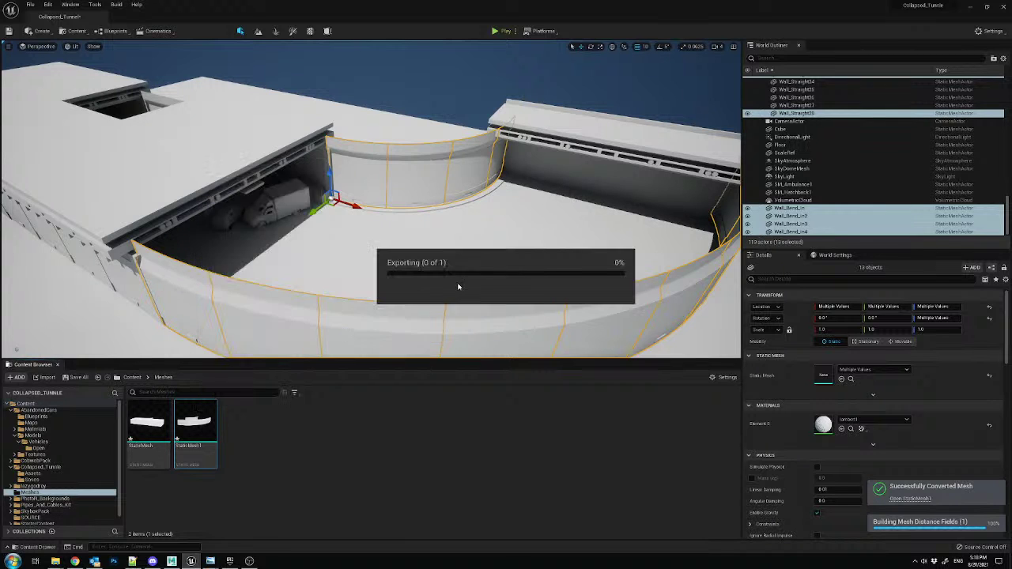
text(Bend)
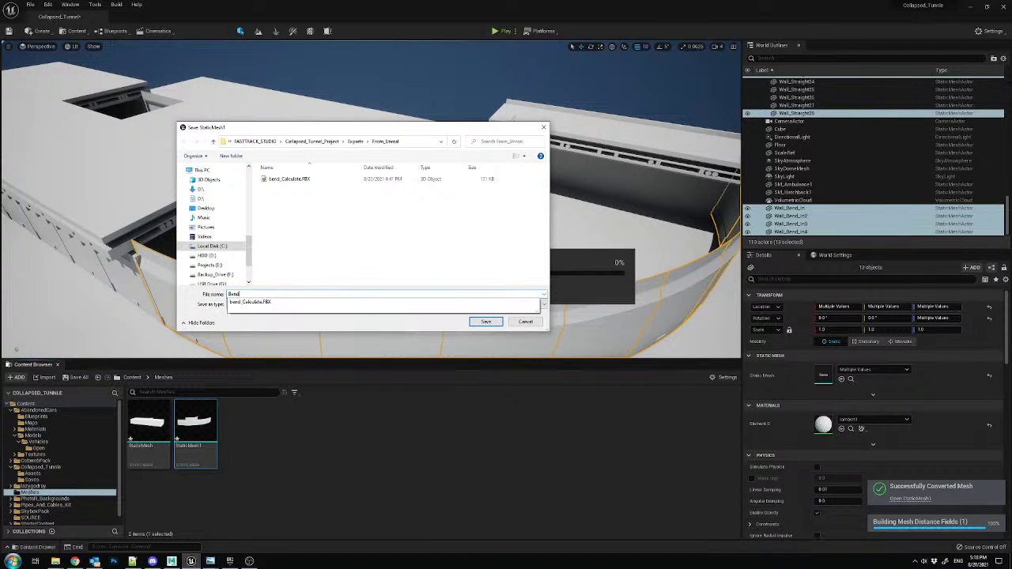
text(_Walls_Correct)
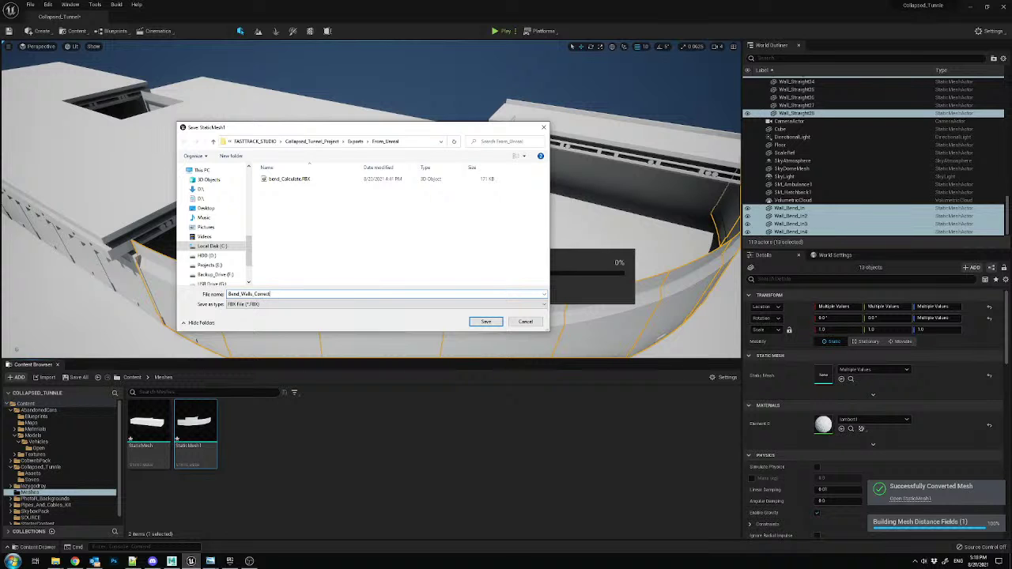
key(Return)
click(538, 363)
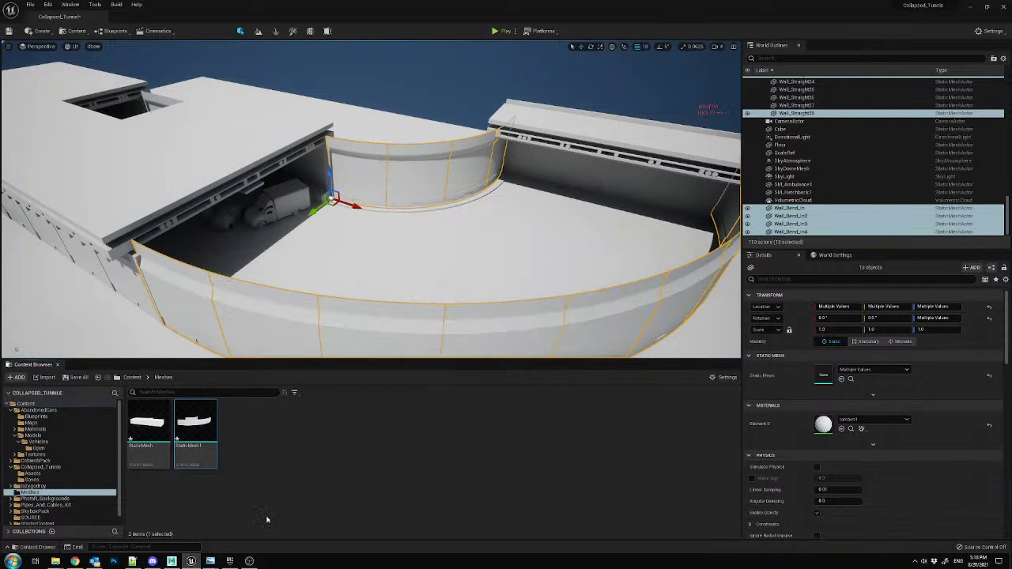
- Switch to Maya and delete the bend deformer handle from the ceiling panel to straighten it
click(171, 560)
click(476, 355)
click(610, 307)
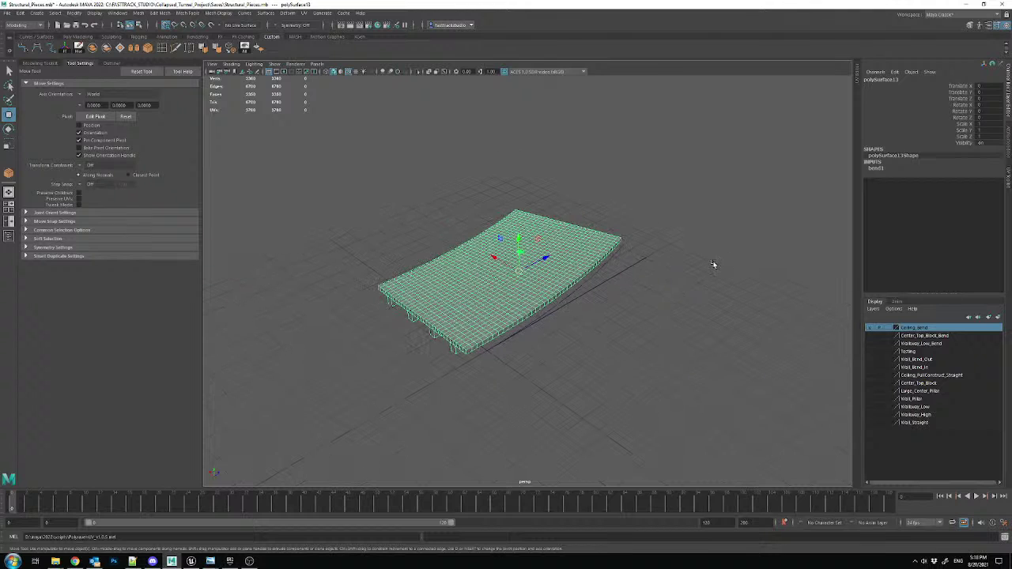
click(878, 169)
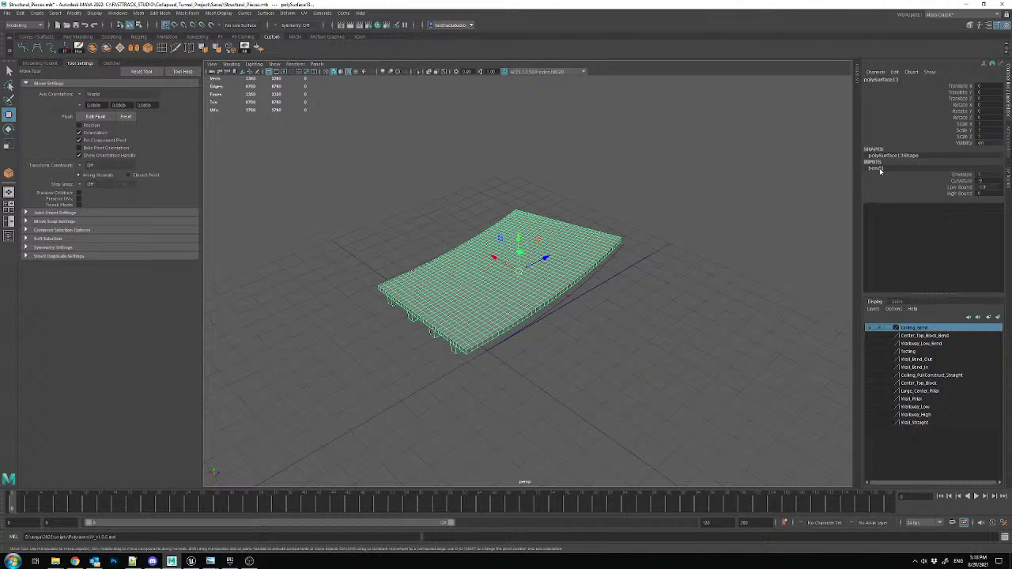
click(618, 273)
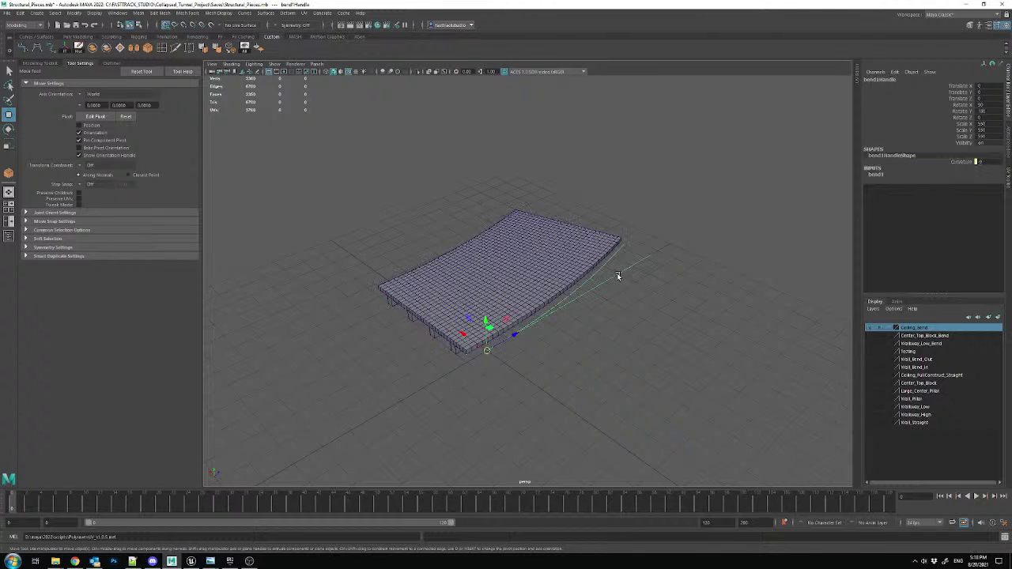
key(Delete)
click(551, 254)
click(410, 163)
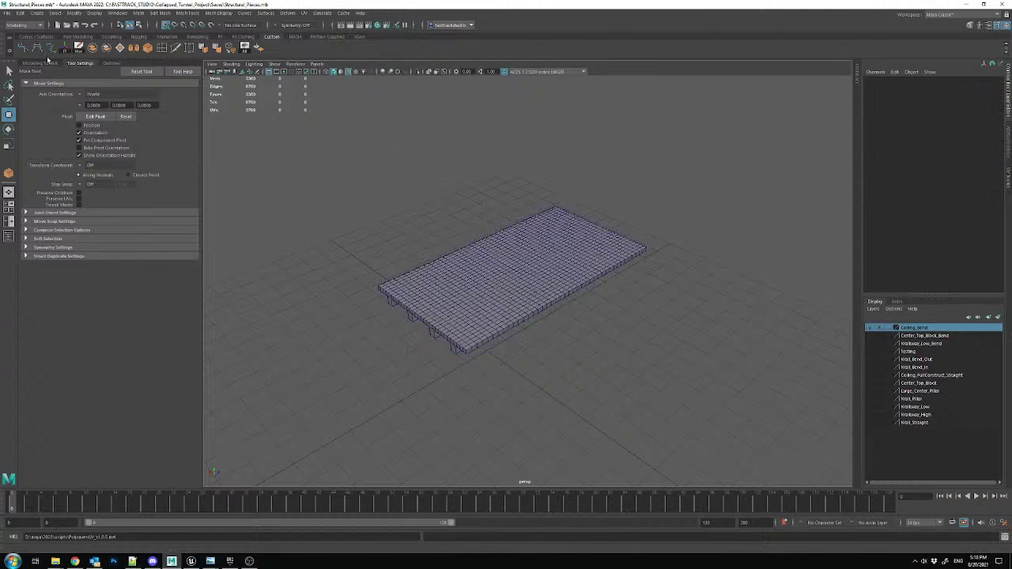
- Import Bend_Walls_Correct.FBX from the From_Unreal folder into the scene
click(10, 12)
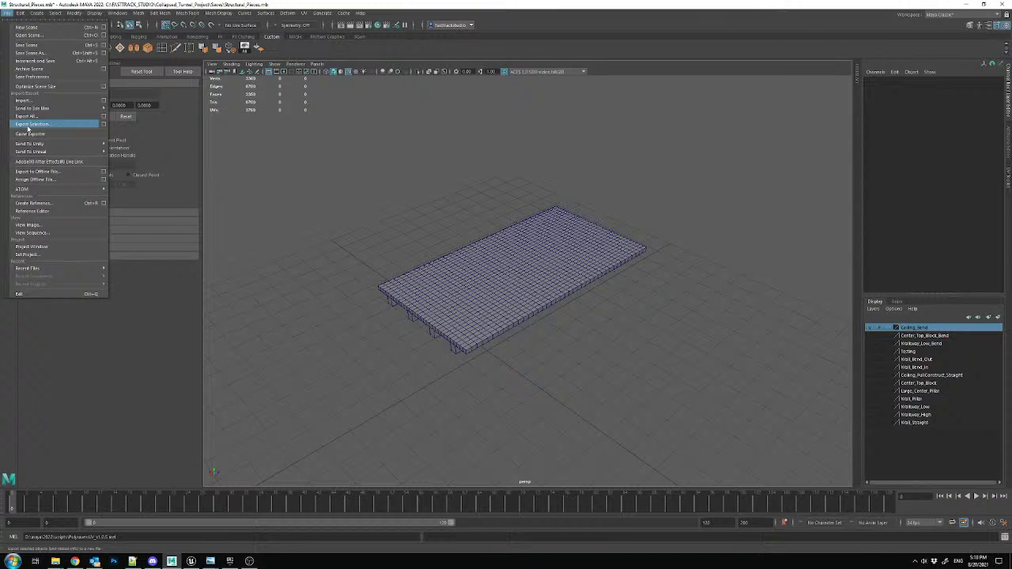
click(23, 100)
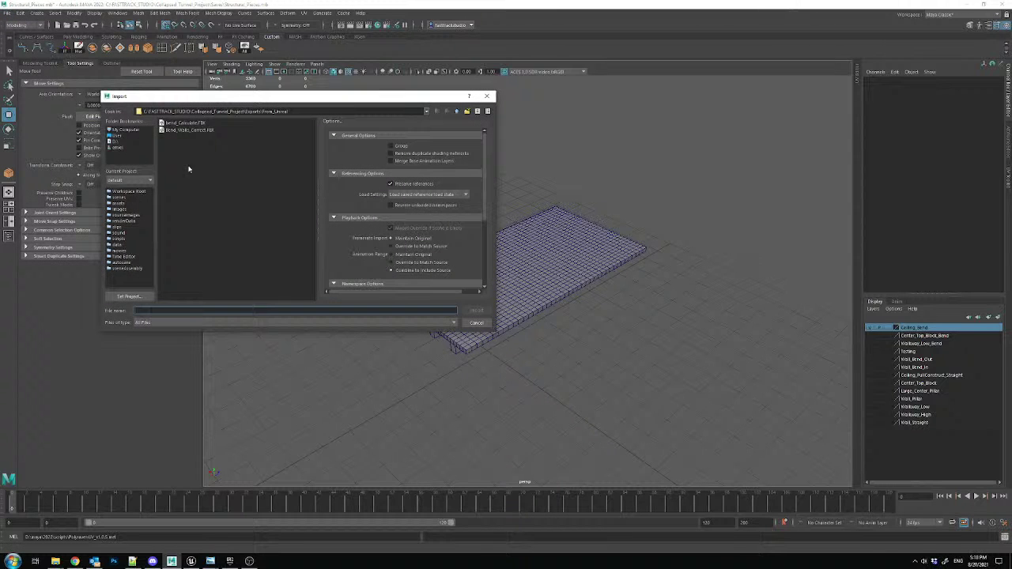
double_click(193, 131)
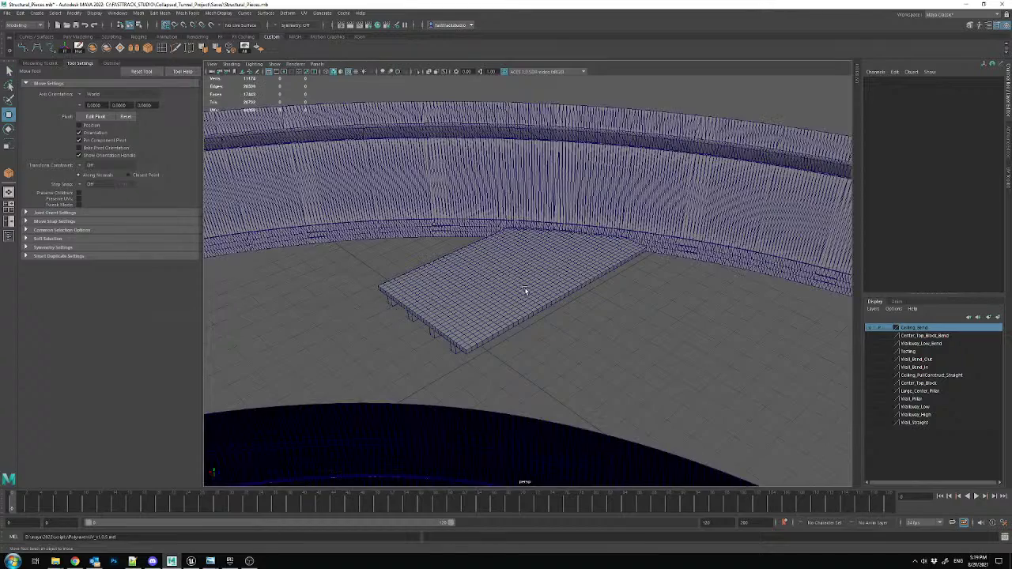
- Relocate the pivot of the imported curved walls to the bottom corner at the inner wall's end
click(558, 276)
scroll(558, 276, down, 4)
click(601, 360)
alt+drag(639, 409, 531, 352)
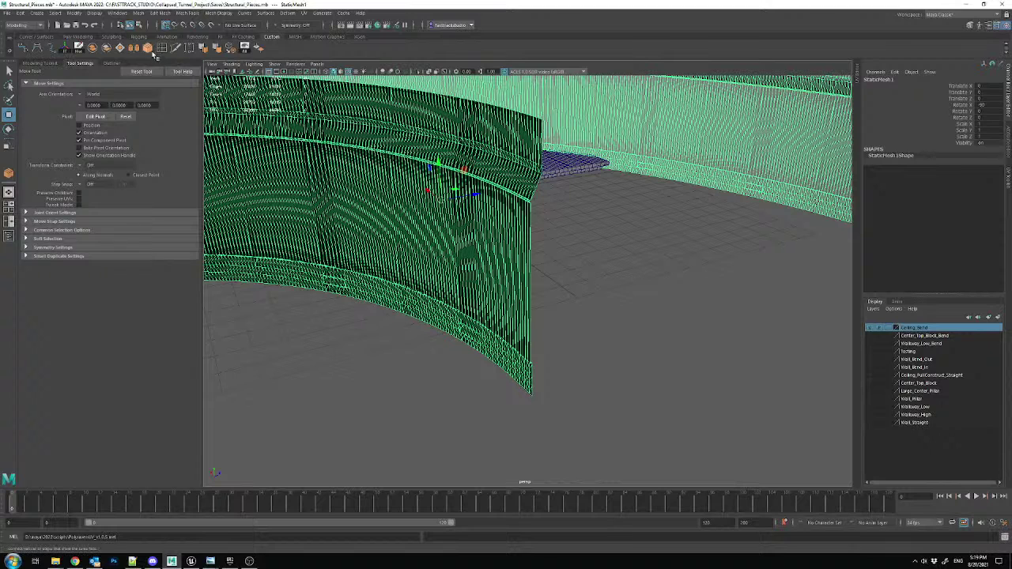
click(99, 118)
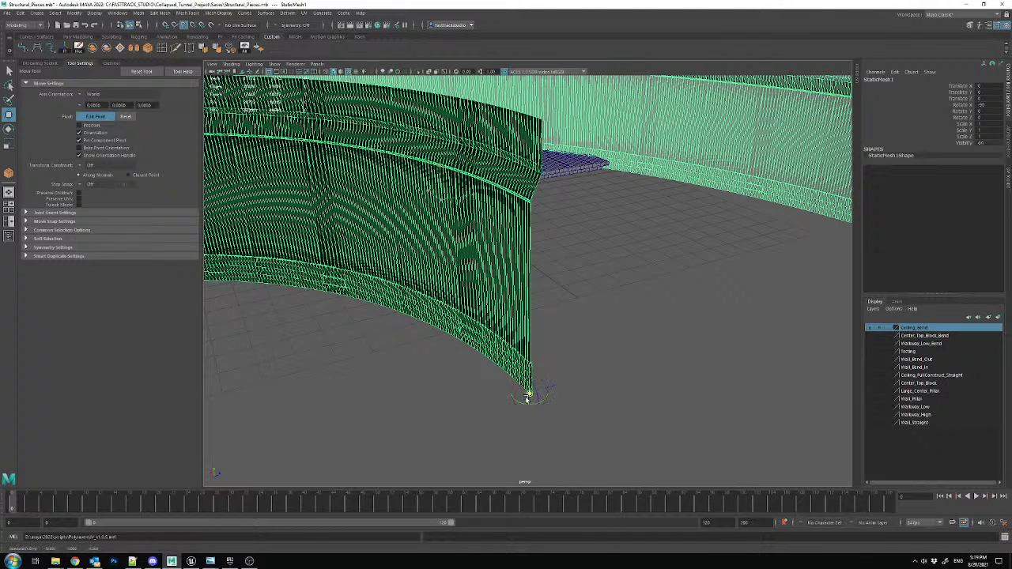
click(99, 117)
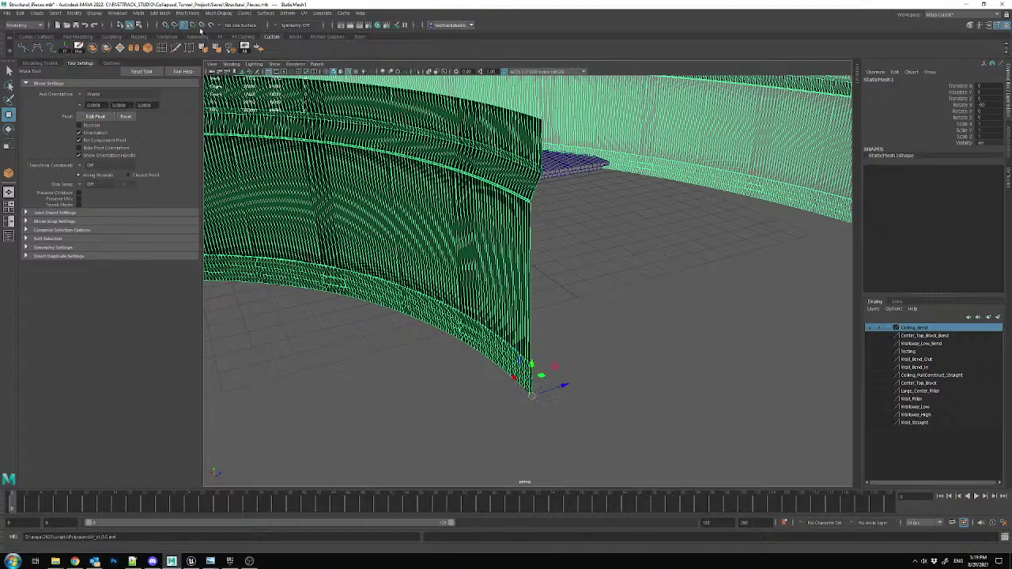
- Move the curved walls with grid snapping so the inner wall's end corner sits at the ceiling panel's corner on the grid origin
click(164, 27)
scroll(475, 279, down, 3)
drag(530, 316, 495, 345)
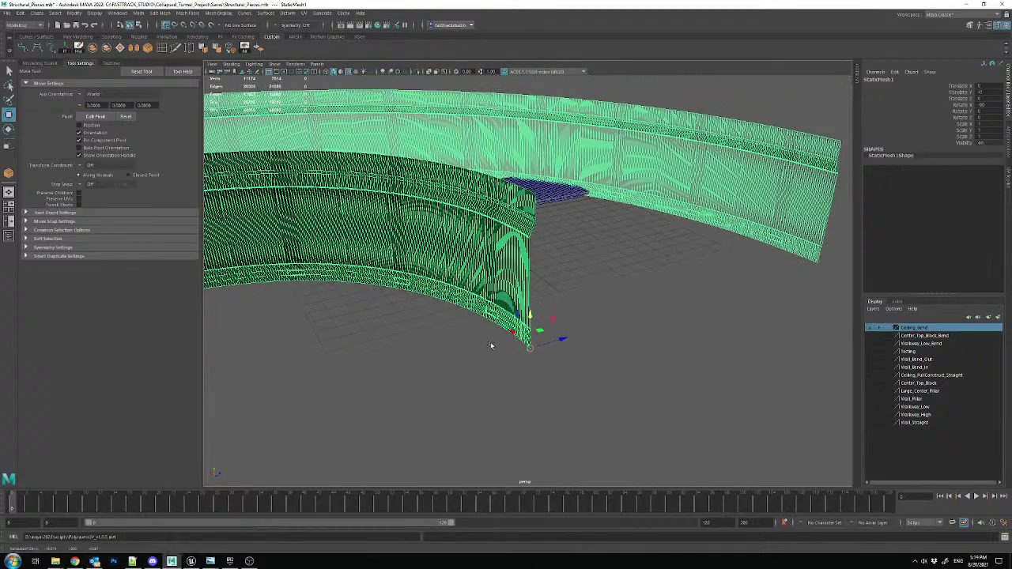
alt+drag(566, 306, 403, 371)
drag(364, 411, 499, 199)
alt+drag(305, 351, 419, 304)
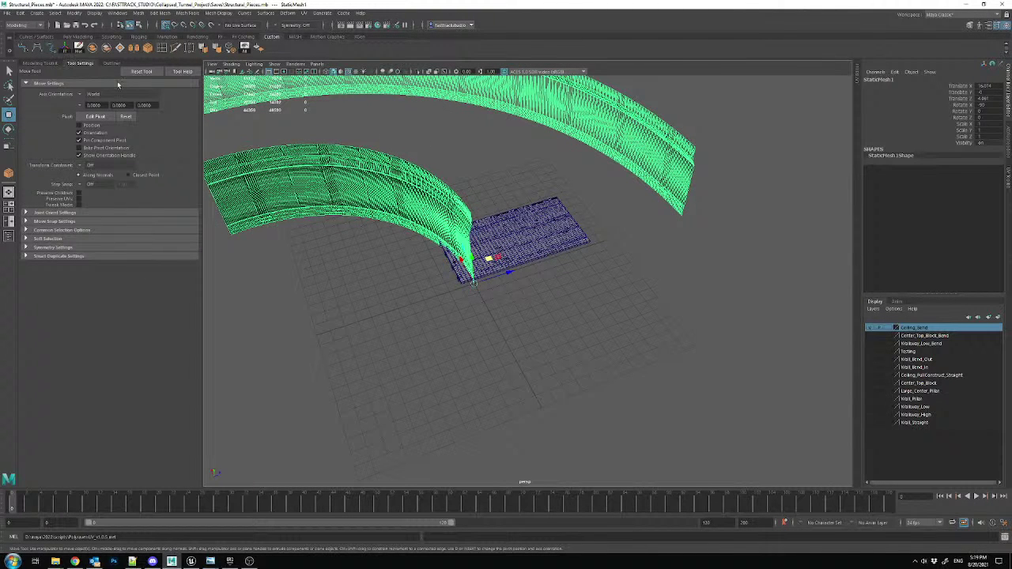
- Duplicate the straight ceiling panel and move the copy along Z so the pair spans from the inner to the outer wall
click(497, 231)
key(f)
alt+drag(548, 270, 505, 316)
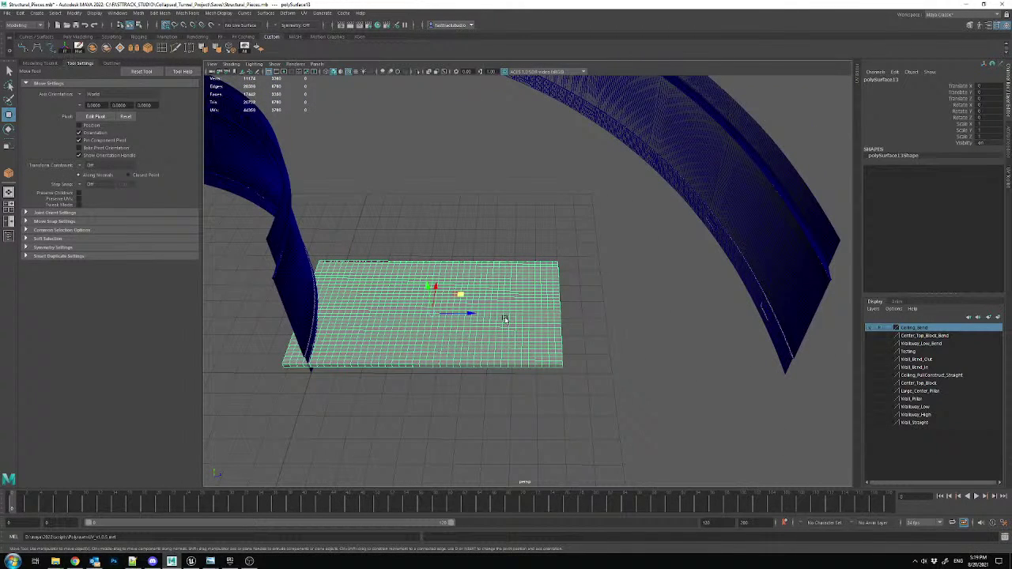
alt+drag(449, 298, 678, 308)
alt+drag(507, 215, 550, 266)
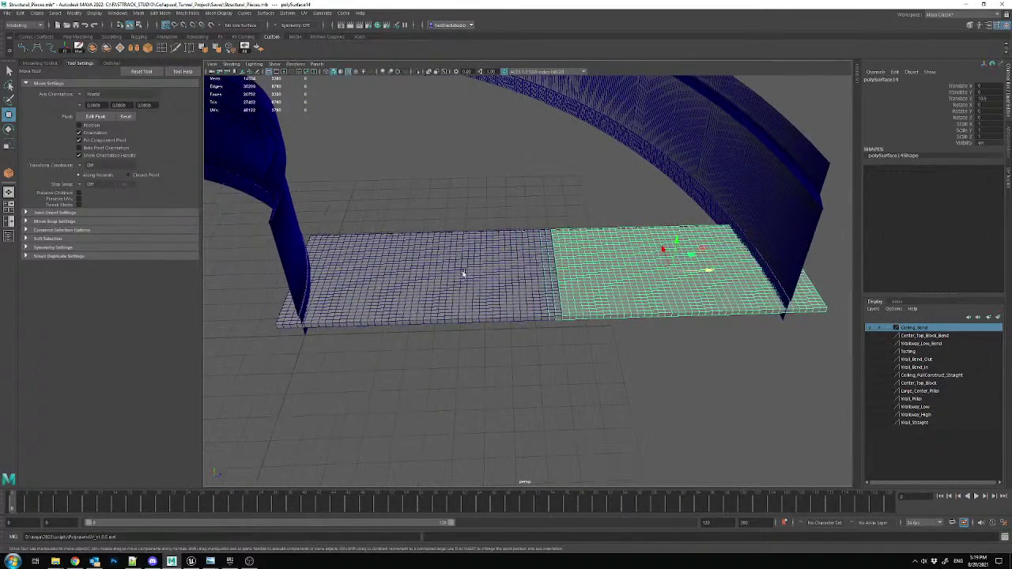
click(463, 274)
click(697, 277)
- Slide the duplicate panel slightly back along Z toward the first panel in the top view
key(space)
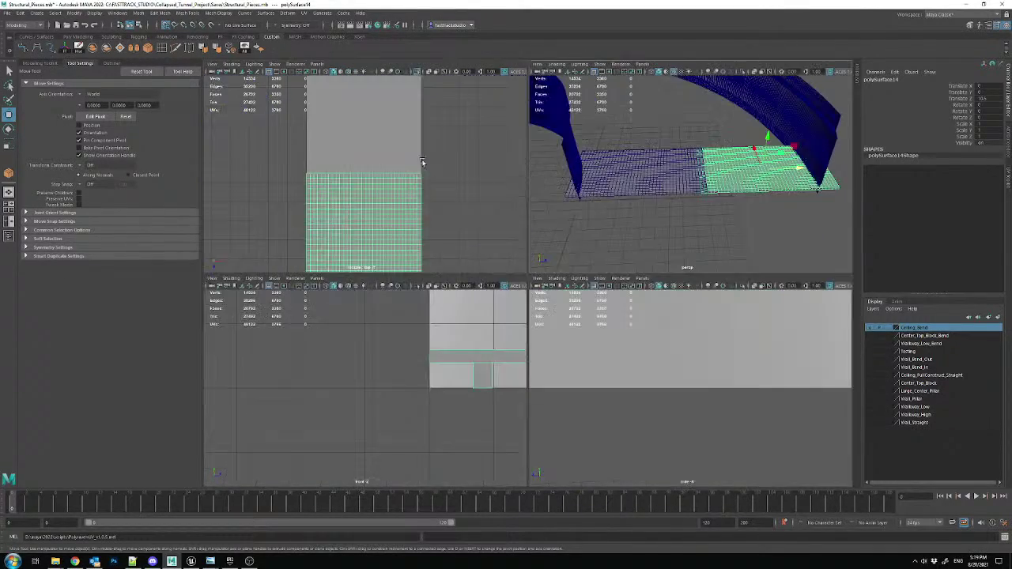
key(space)
mouse_move(591, 329)
alt+middle_down()
mouse_move(577, 194)
mouse_move(581, 317)
alt+middle_up()
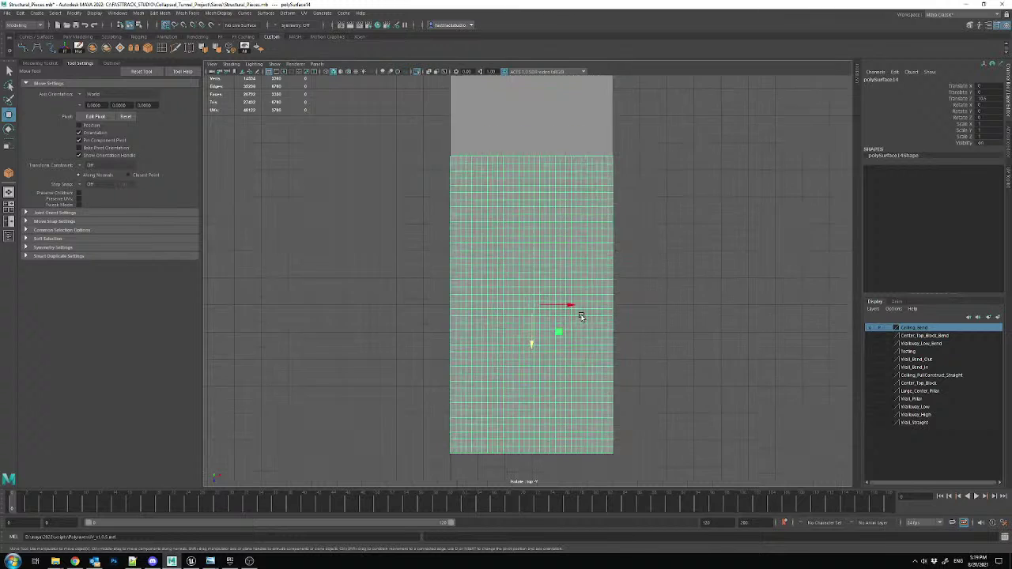
scroll(581, 317, down, 2)
click(417, 72)
scroll(536, 253, up, 1)
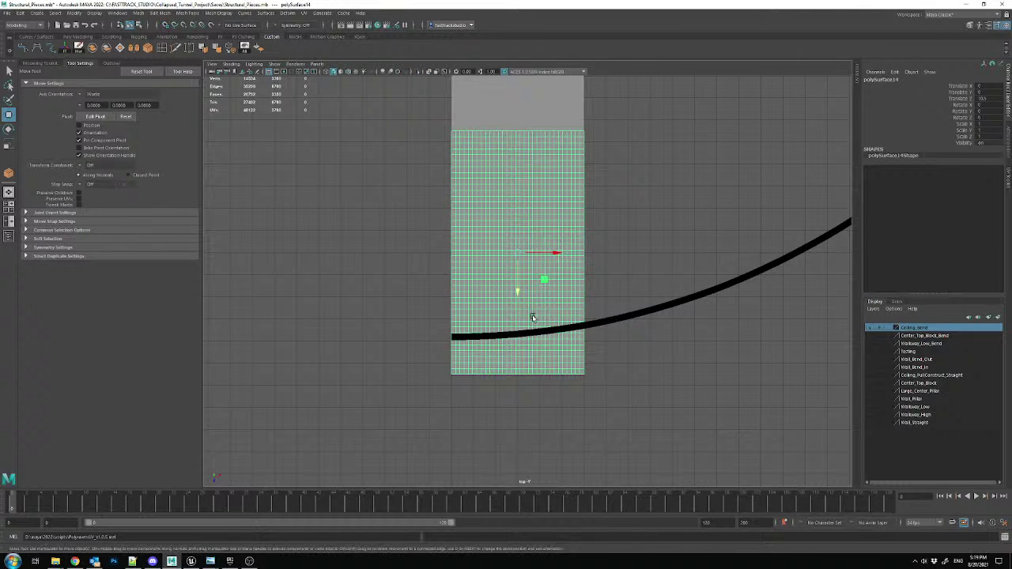
drag(523, 291, 518, 281)
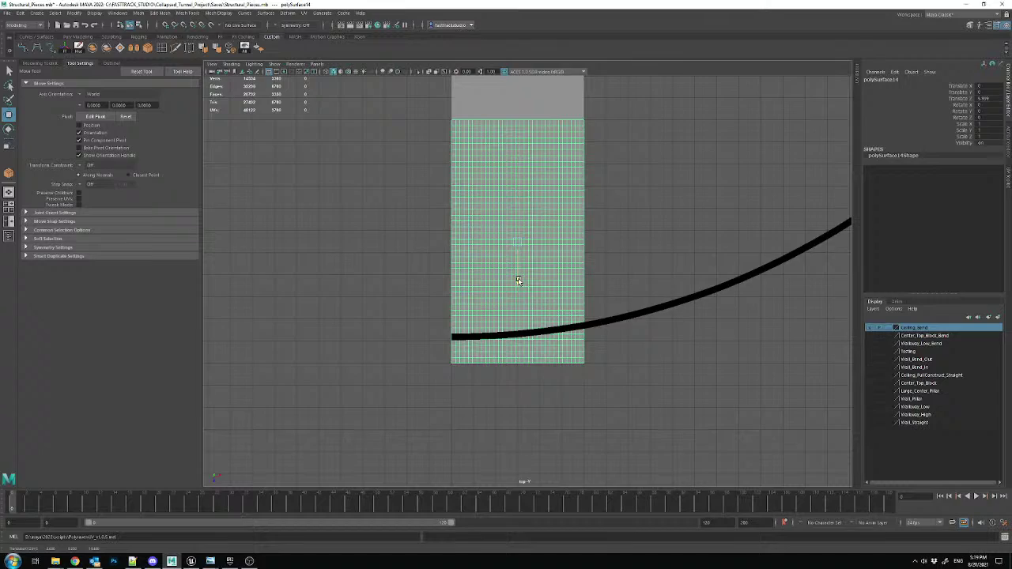
alt+middle_drag(541, 103, 614, 211)
key(space)
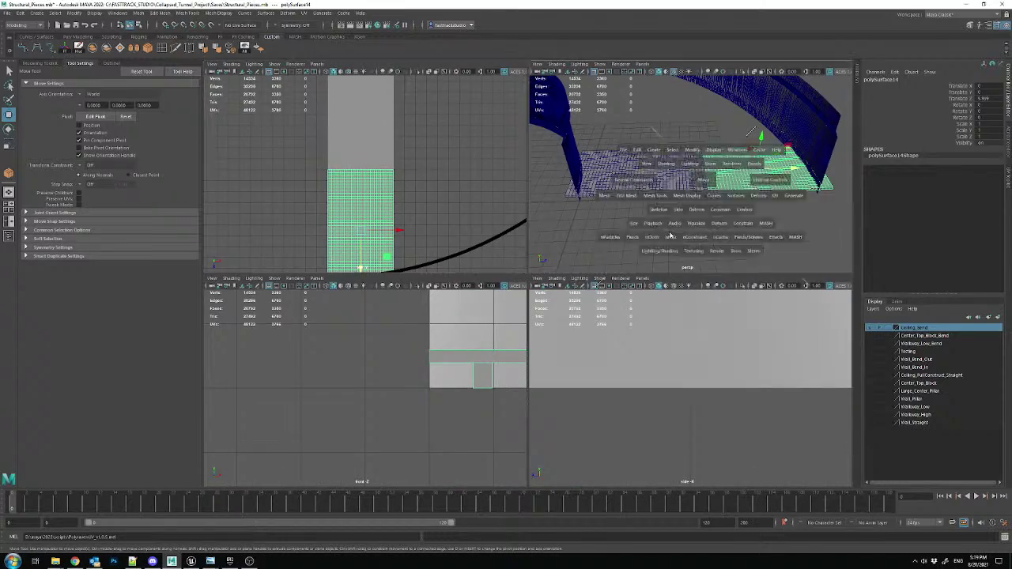
key(space)
- Cut the duplicate panel near its joint with the first panel by deleting the face loops running across its width
click(619, 372)
drag(617, 372, 512, 265)
alt+right_drag(577, 310, 617, 296)
alt+drag(617, 296, 572, 293)
click(617, 223)
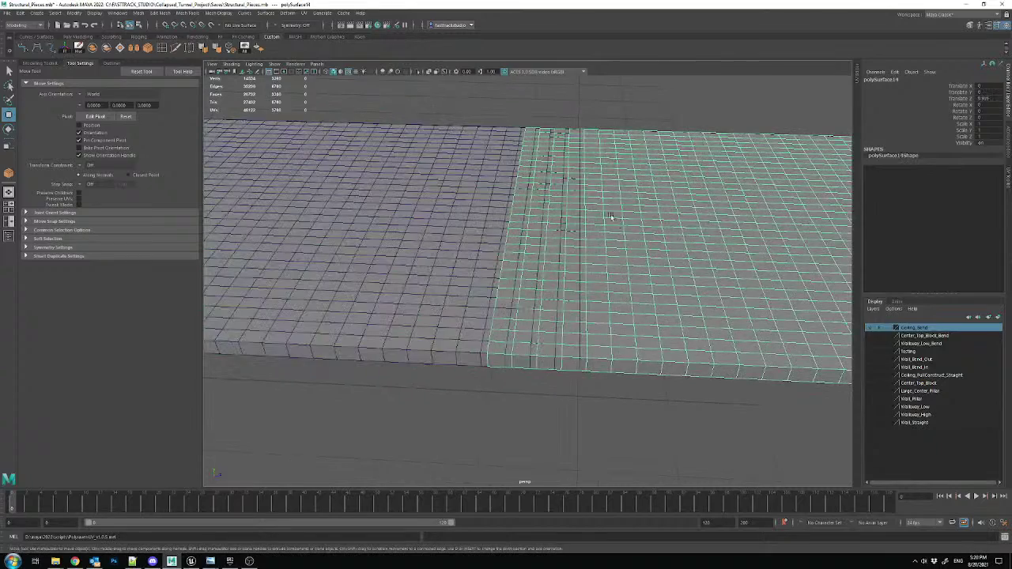
alt+drag(598, 199, 566, 172)
mouse_move(566, 173)
alt+right_down()
mouse_move(582, 162)
mouse_move(571, 181)
mouse_move(585, 172)
alt+right_up()
click(585, 173)
shift+double_click(587, 182)
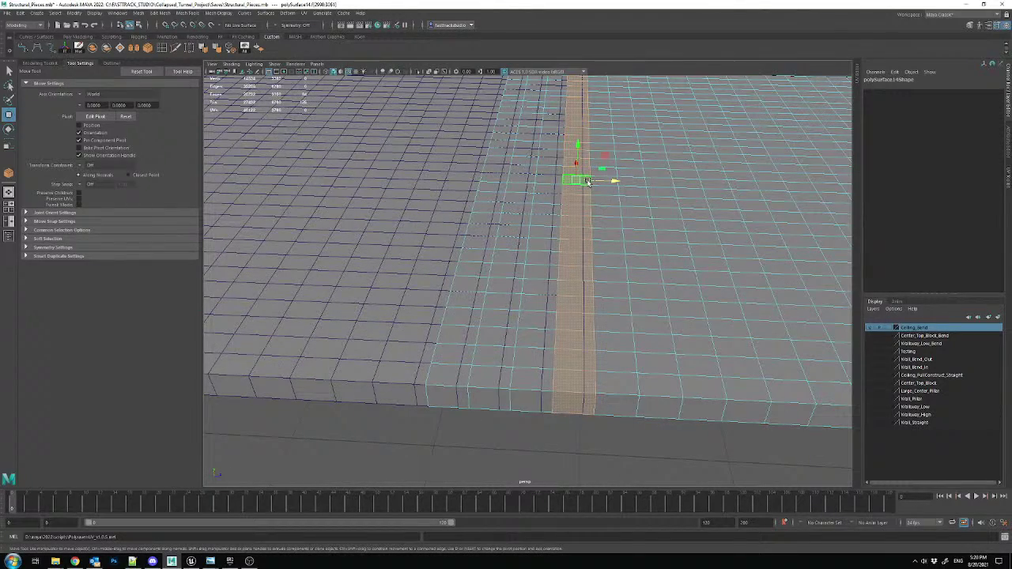
key(Delete)
- Delete the leftover strip of faces that the cut separated from the duplicate panel's inner end
alt+drag(599, 236, 528, 246)
drag(430, 153, 554, 374)
key(Delete)
- Select the first panel's end faces with an Angle selection constraint, move them against the duplicate to close the gap, and remove them
right_drag(567, 229, 529, 227)
alt+drag(530, 227, 518, 282)
right_drag(518, 283, 525, 303)
alt+drag(524, 303, 528, 301)
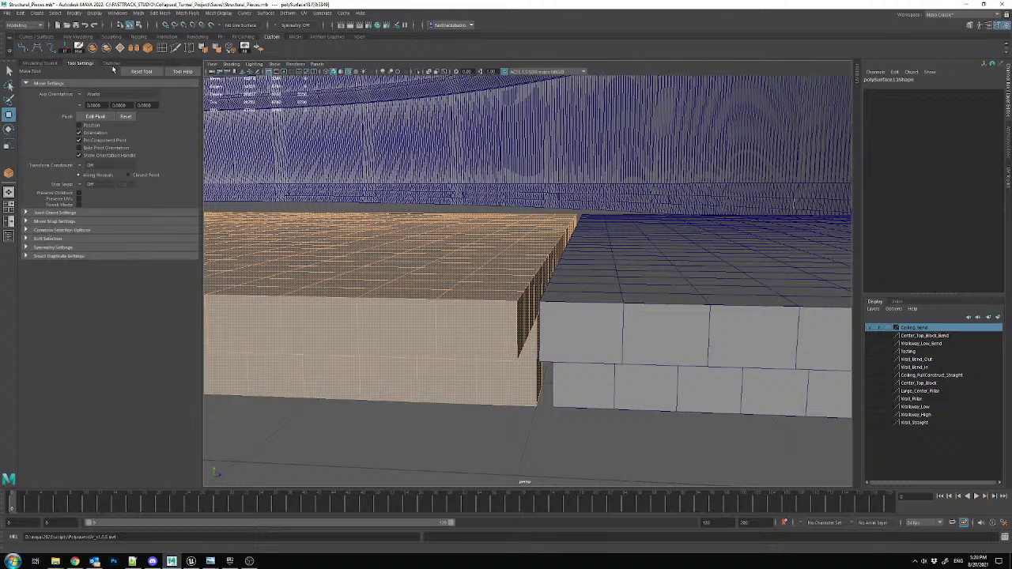
click(49, 63)
click(68, 192)
click(87, 204)
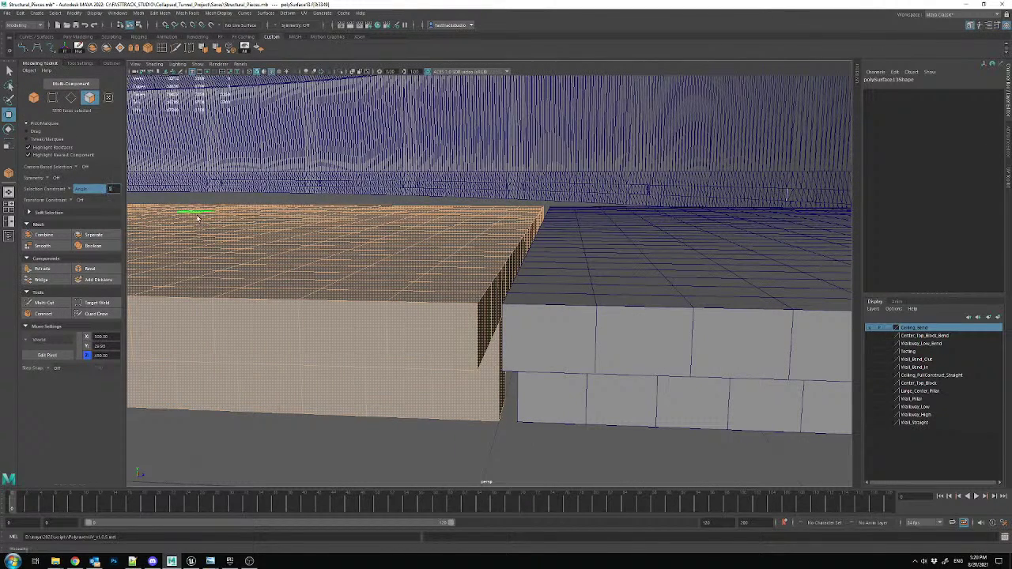
click(491, 300)
alt+drag(490, 300, 497, 272)
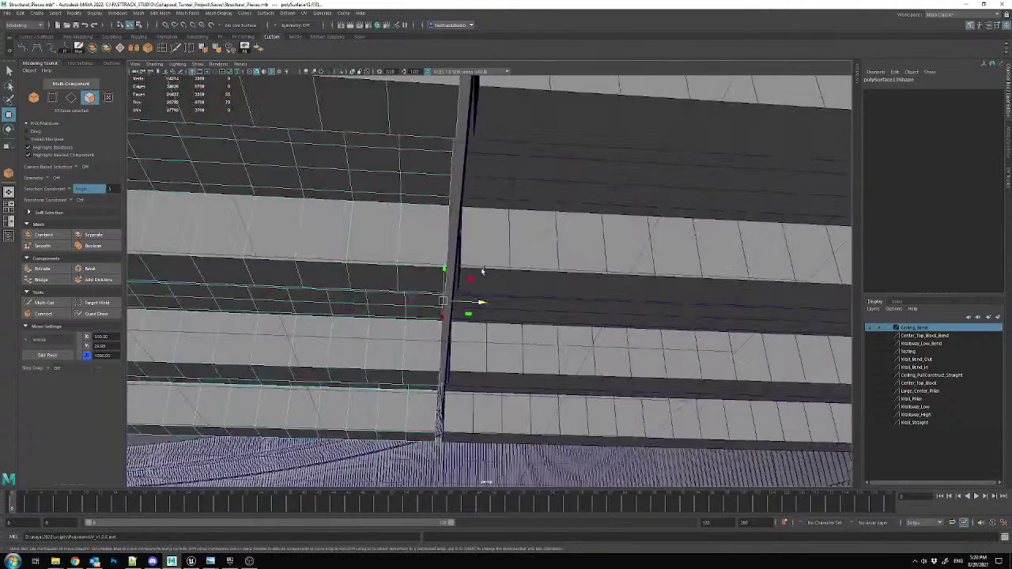
scroll(495, 273, up, 3)
drag(461, 307, 473, 307)
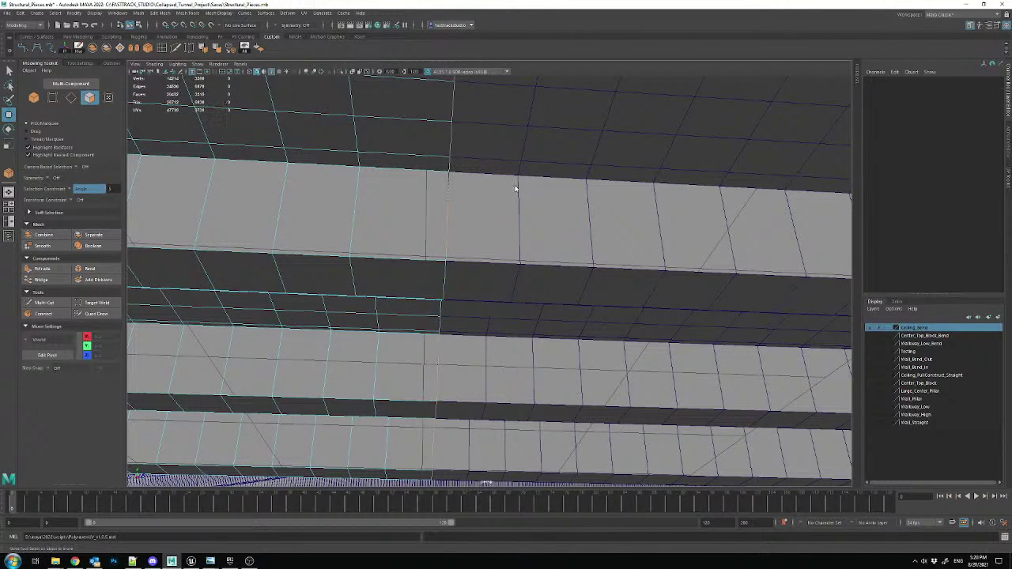
- Select both ceiling panels as objects and combine them into one mesh
key(F8)
right_drag(562, 154, 599, 143)
shift+click(398, 151)
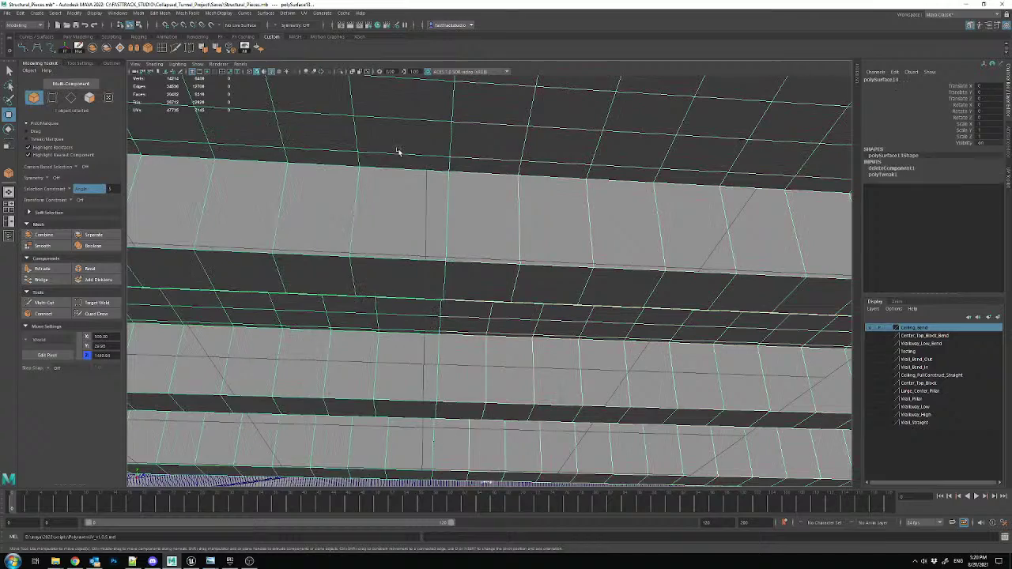
click(92, 49)
- Select the vertices around the panel joint with the selection constraint off and merge them, adjusting the threshold and applying a second time
right_drag(388, 134, 347, 134)
scroll(448, 185, down, 8)
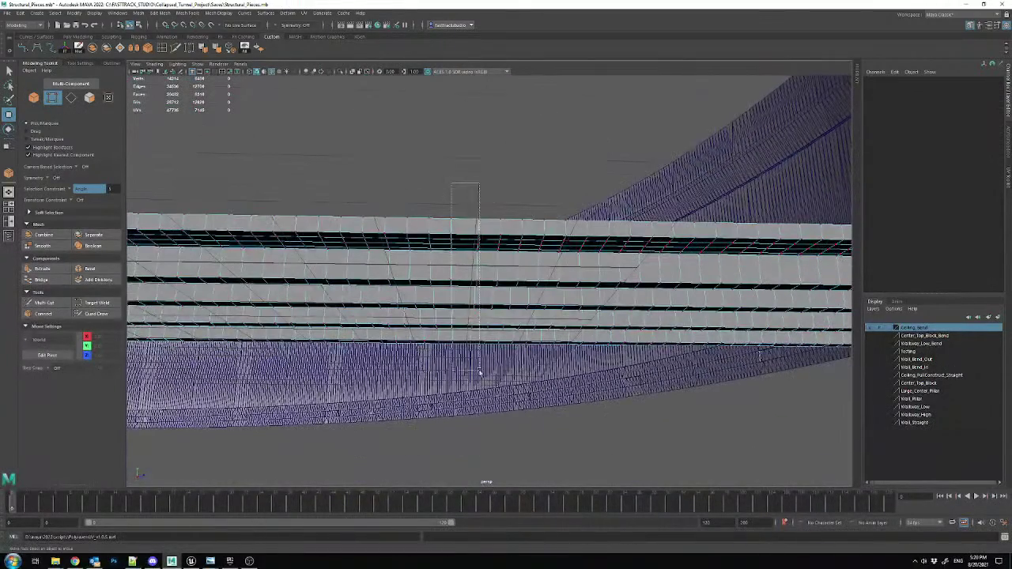
drag(480, 372, 486, 372)
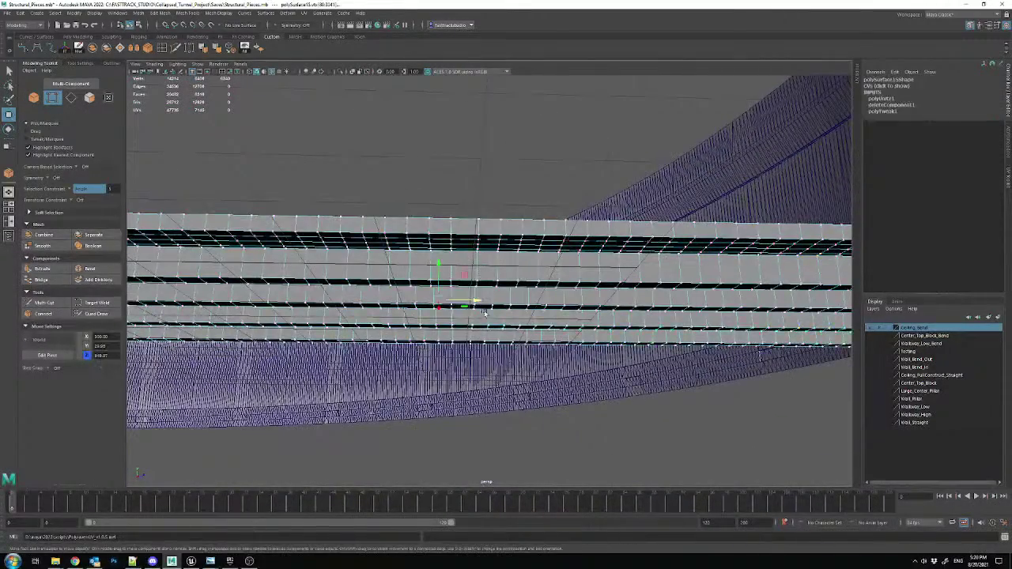
scroll(511, 272, up, 5)
click(512, 157)
click(71, 191)
click(84, 195)
alt+drag(483, 161, 522, 371)
shift+right_click(524, 110)
shift+right_drag(542, 89, 599, 76)
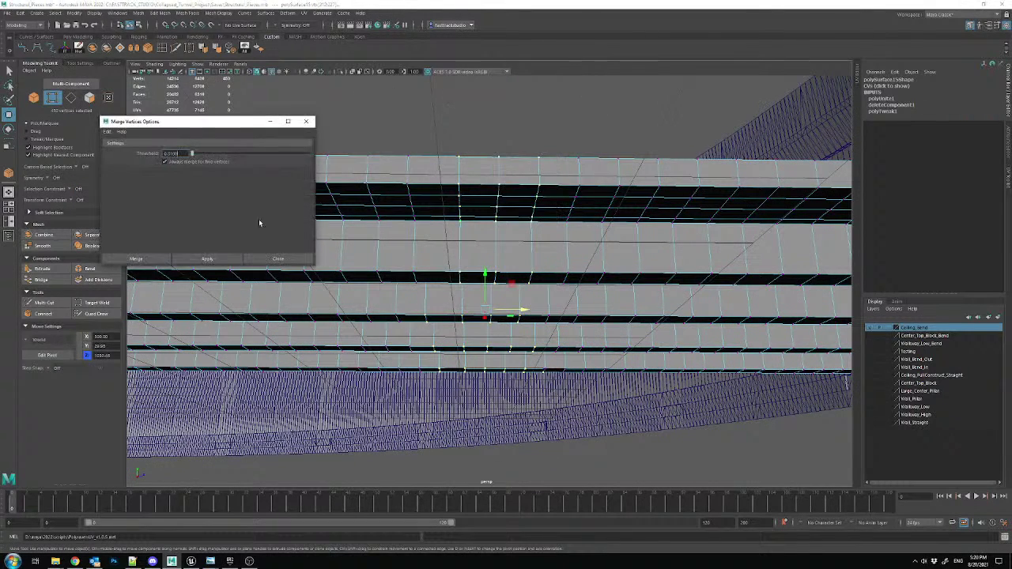
click(208, 259)
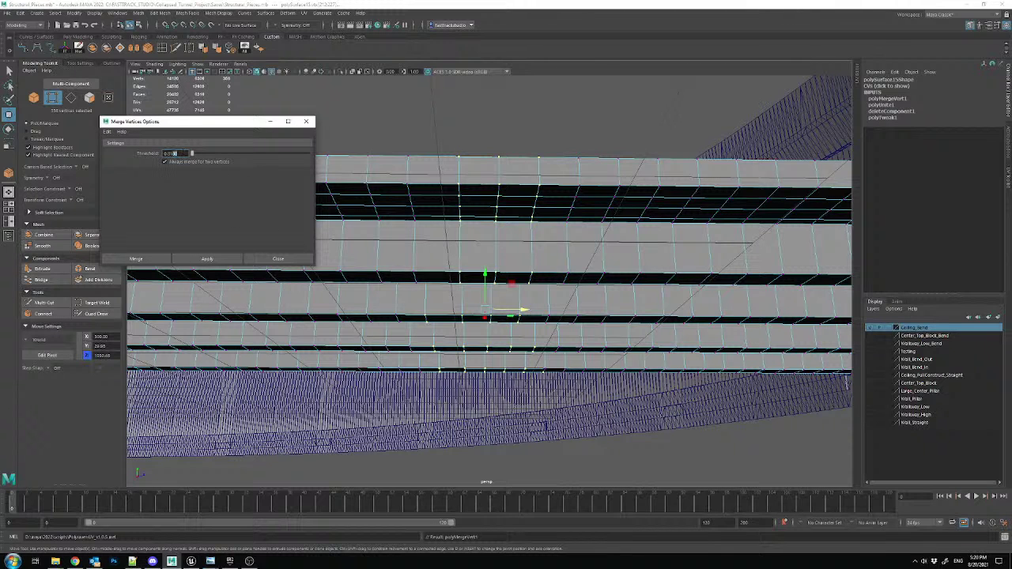
click(208, 259)
click(278, 258)
- Check the merged joint by selecting the edges running across the ceiling at the seam
right_click(457, 201)
click(457, 177)
right_click(463, 187)
click(464, 165)
right_drag(392, 195, 405, 173)
scroll(506, 211, down, 2)
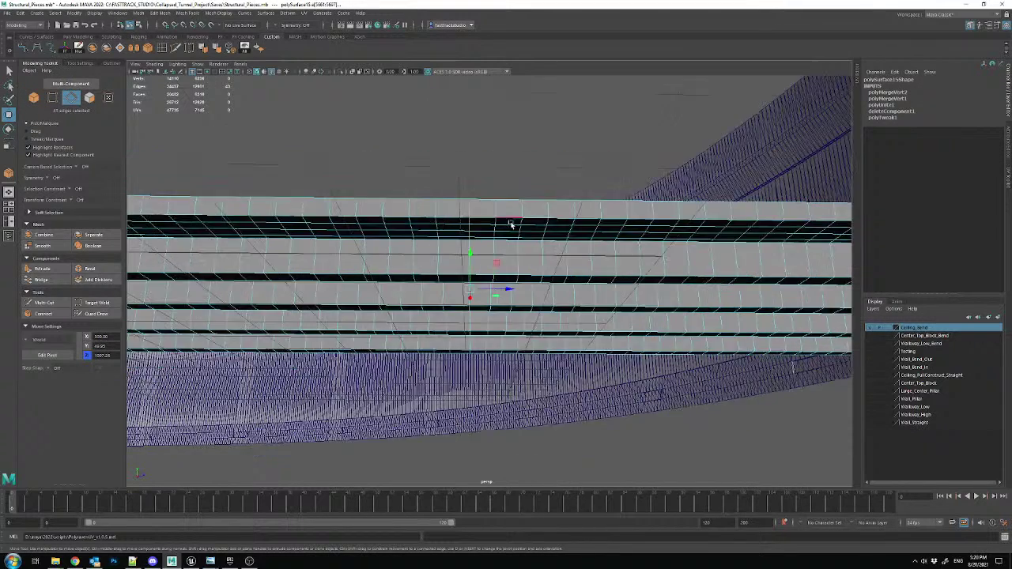
- Select the combined ceiling as an object, delete its construction history and freeze its transforms
scroll(507, 211, down, 5)
right_drag(543, 254, 571, 242)
alt+drag(555, 267, 351, 119)
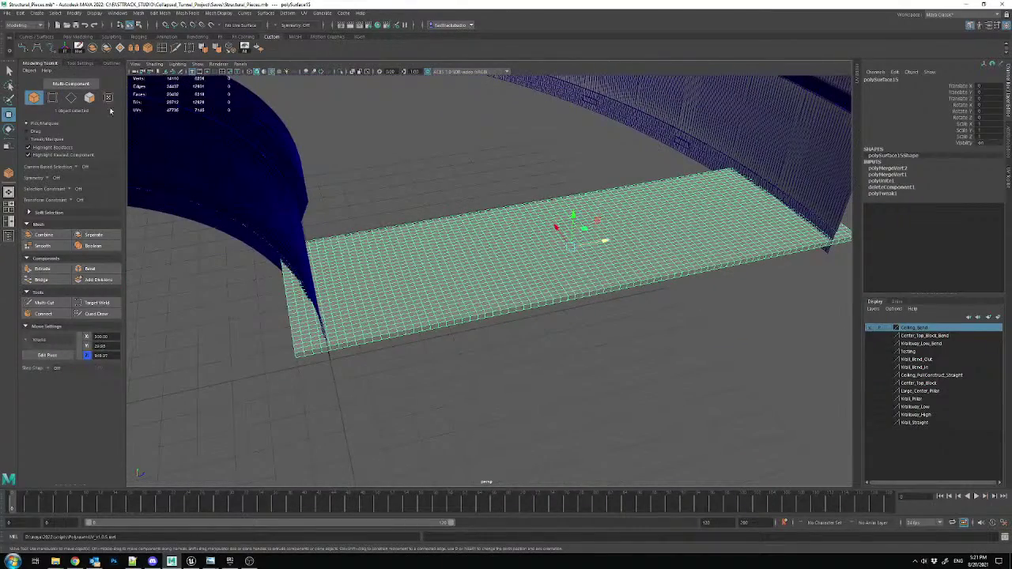
click(79, 49)
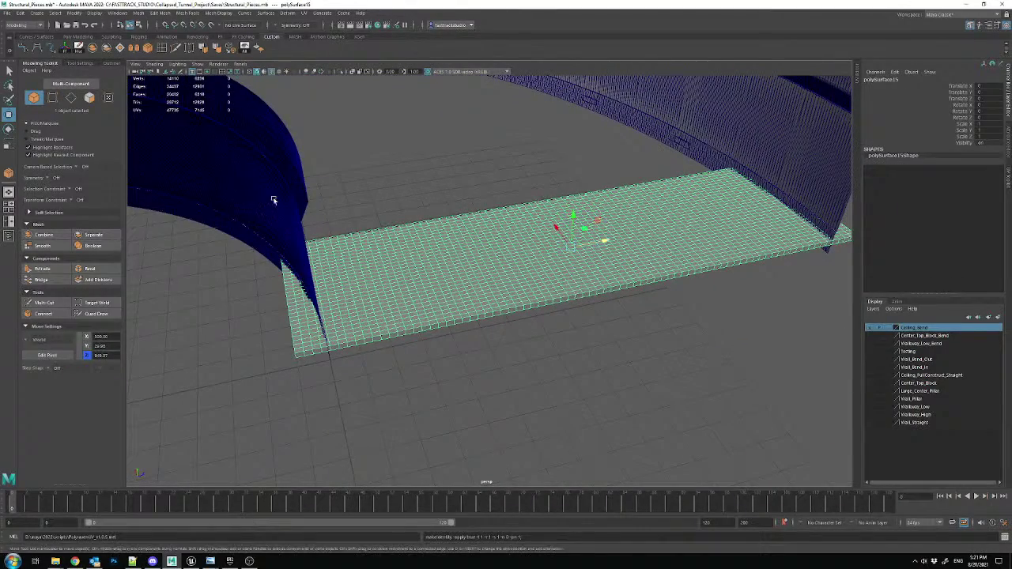
click(287, 13)
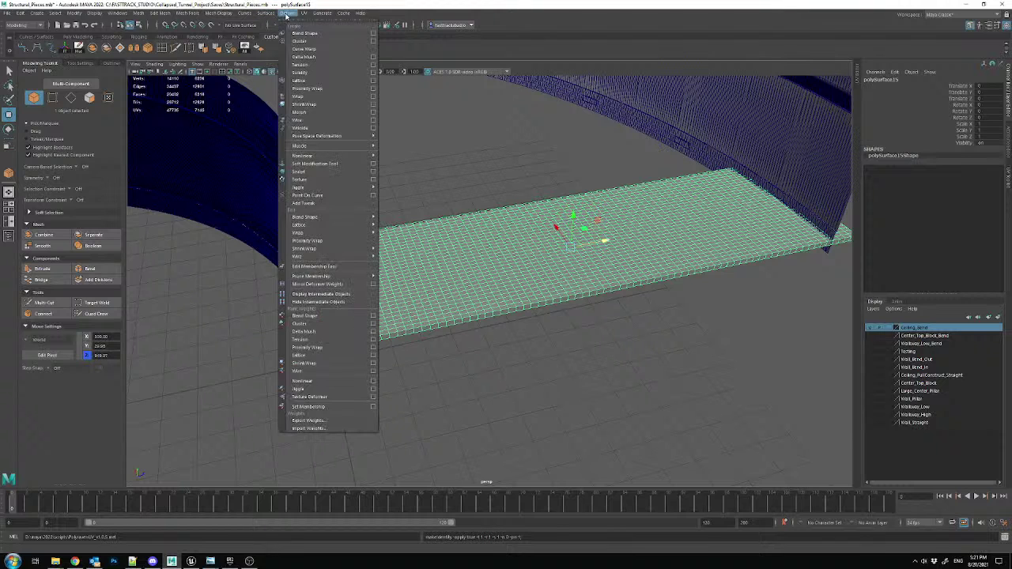
mouse_move(348, 155)
click(395, 155)
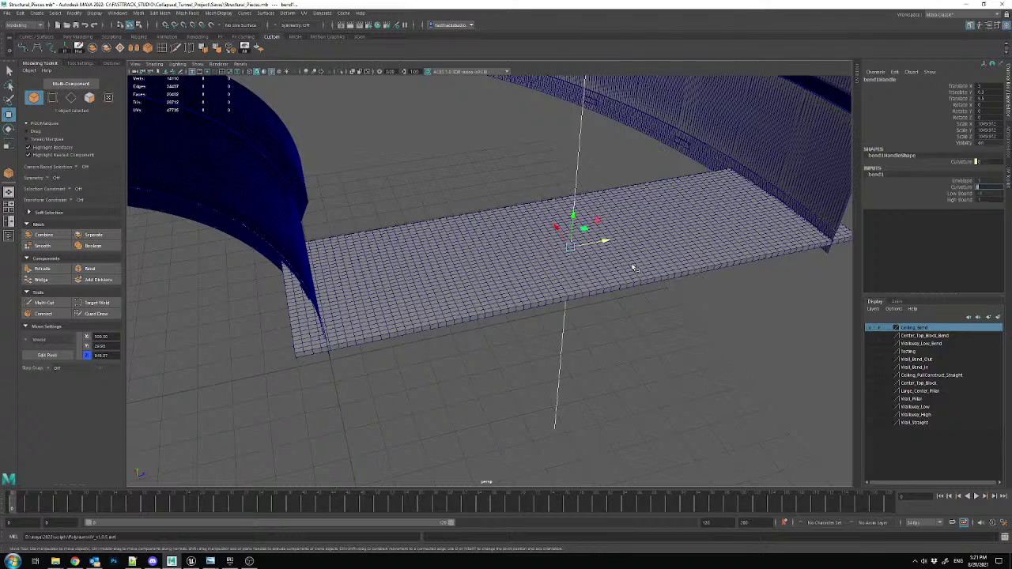
key(ctrl+z)
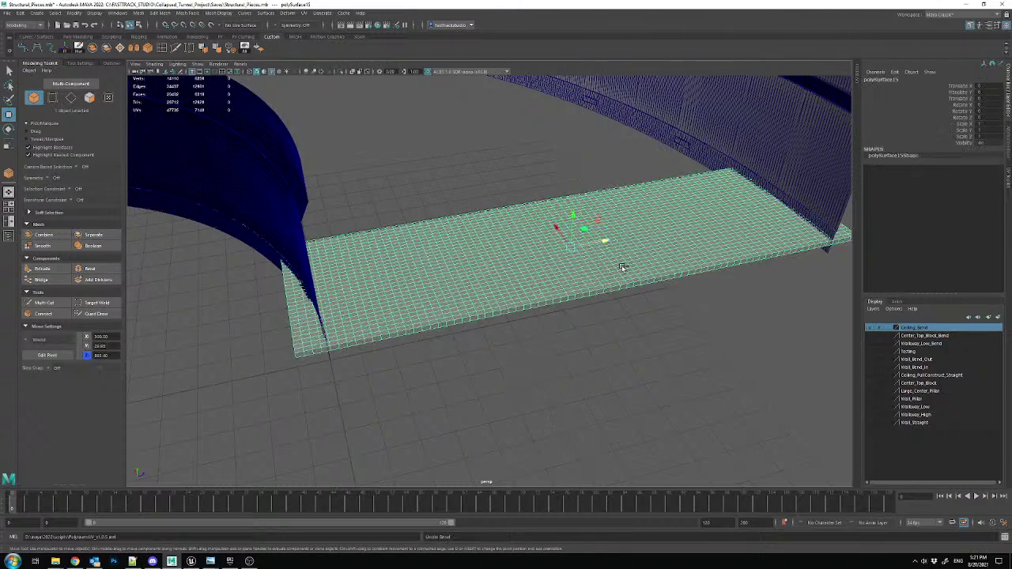
- Turn on grid snapping, duplicate the flat ceiling panel, and place the copy edge to edge beside the original
alt+drag(566, 246, 356, 245)
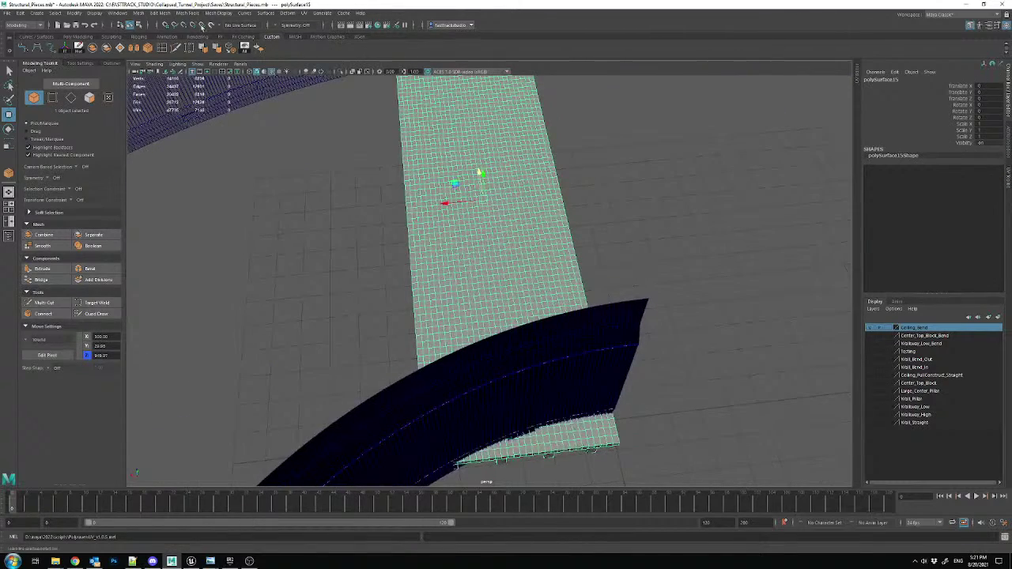
click(167, 27)
alt+middle_drag(443, 155, 575, 250)
scroll(577, 255, up, 3)
key(ctrl+d)
drag(621, 251, 426, 252)
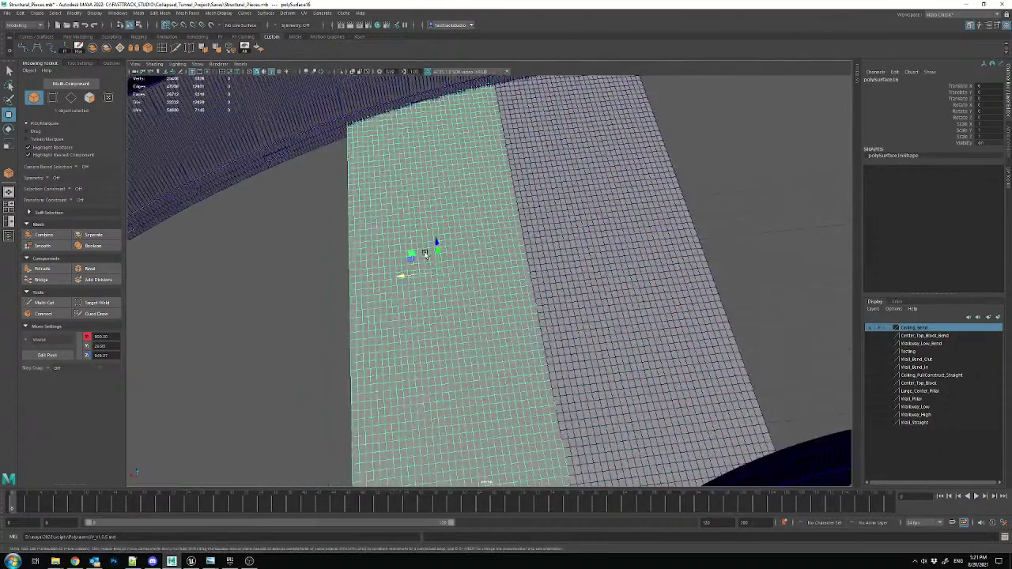
- Duplicate the panel repeatedly at the same spacing to form a continuous row of seven panels
alt+middle_drag(425, 253, 518, 232)
key(ctrl+d)
mouse_move(498, 253)
mouse_down()
mouse_move(301, 255)
mouse_move(347, 258)
mouse_move(462, 235)
mouse_move(346, 230)
mouse_move(428, 247)
mouse_move(372, 248)
mouse_move(448, 229)
mouse_move(334, 242)
mouse_move(400, 227)
mouse_move(510, 272)
mouse_move(522, 255)
mouse_move(398, 229)
mouse_move(292, 279)
mouse_move(411, 261)
mouse_move(506, 264)
mouse_up()
scroll(347, 260, down, 1)
key(ctrl+d)
key(ctrl+d)
key(ctrl+d)
key(ctrl+d)
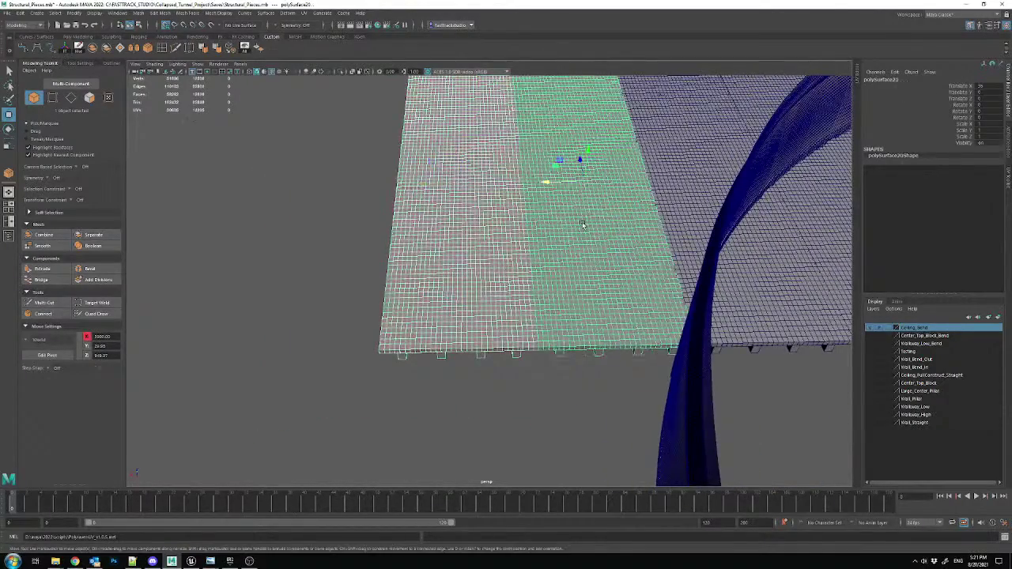
- Select all seven ceiling panels and combine them into a single mesh
shift+click(584, 226)
alt+middle_drag(601, 234, 522, 258)
shift+click(522, 259)
shift+click(616, 251)
alt+middle_drag(723, 253, 533, 255)
alt+drag(533, 256, 547, 260)
shift+click(523, 241)
mouse_move(580, 227)
alt+mouse_down()
mouse_move(570, 231)
mouse_move(582, 210)
alt+mouse_up()
click(583, 209)
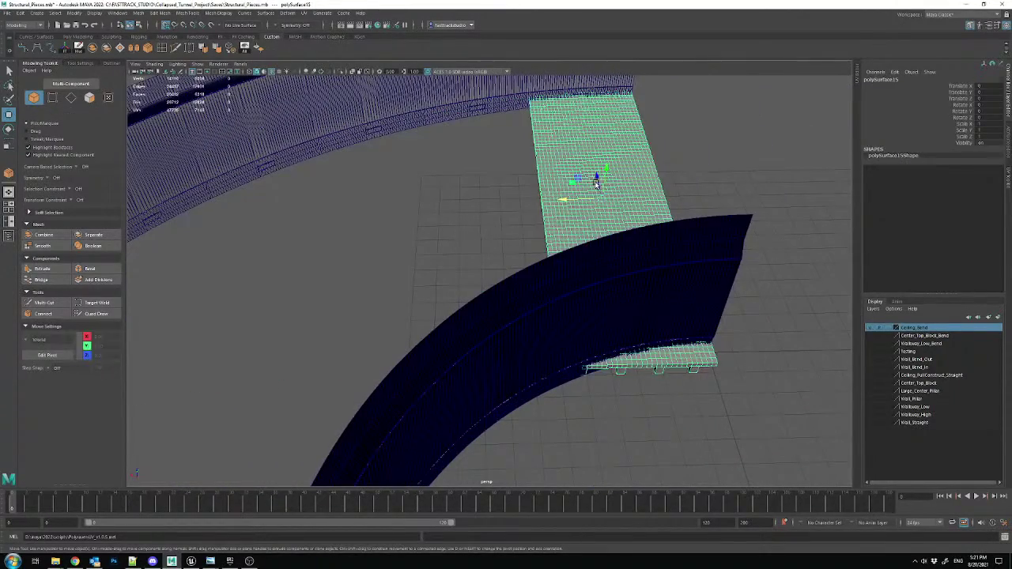
click(341, 72)
alt+drag(448, 117, 514, 219)
key(ctrl+1)
scroll(558, 222, down, 5)
key(ctrl+z)
key(ctrl+z)
shift+click(600, 183)
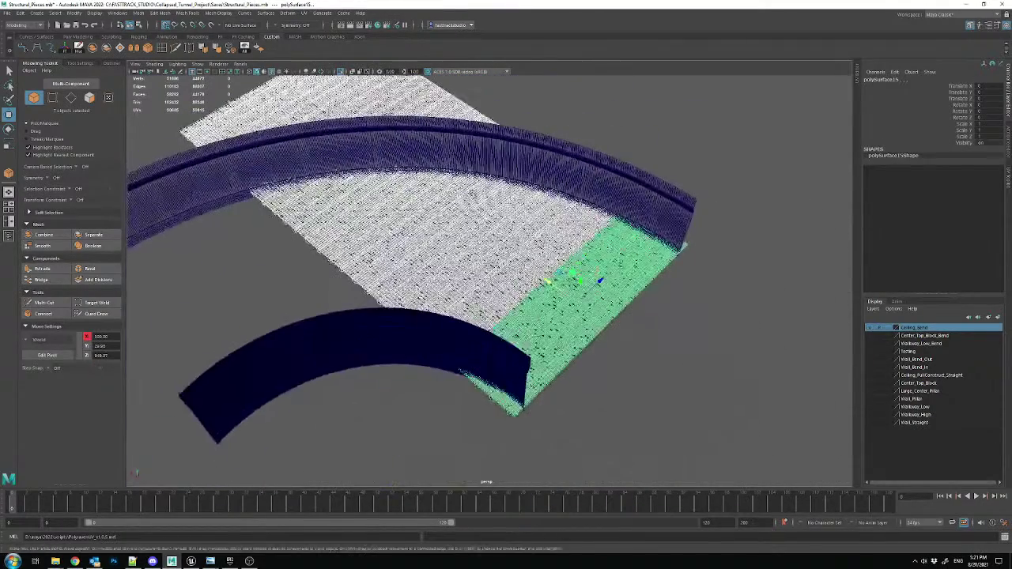
click(91, 47)
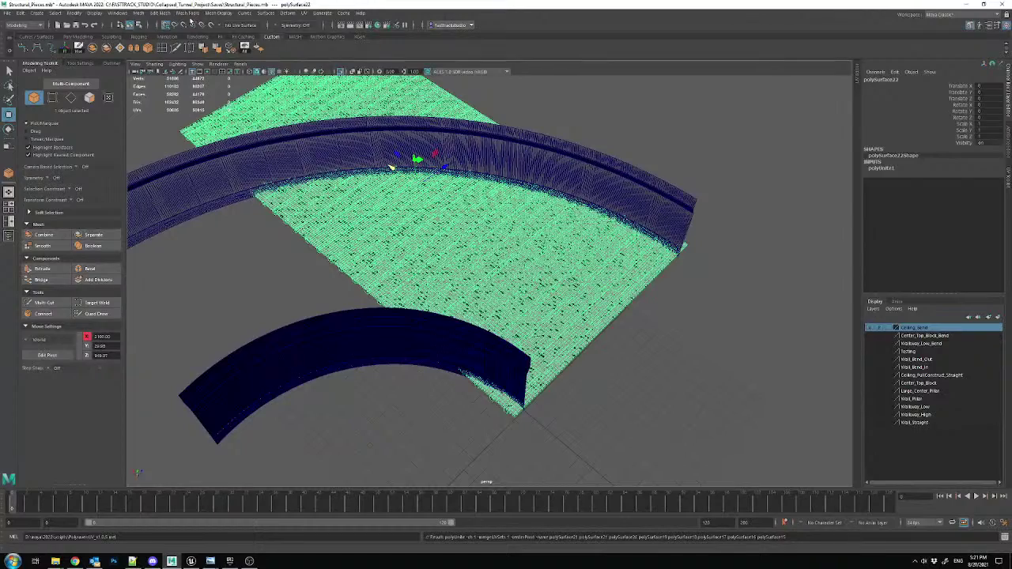
- Add a nonlinear Bend deformer to the combined ceiling mesh, with its handle's Rotate X at 90 and Curvature at 10
click(266, 14)
mouse_move(334, 156)
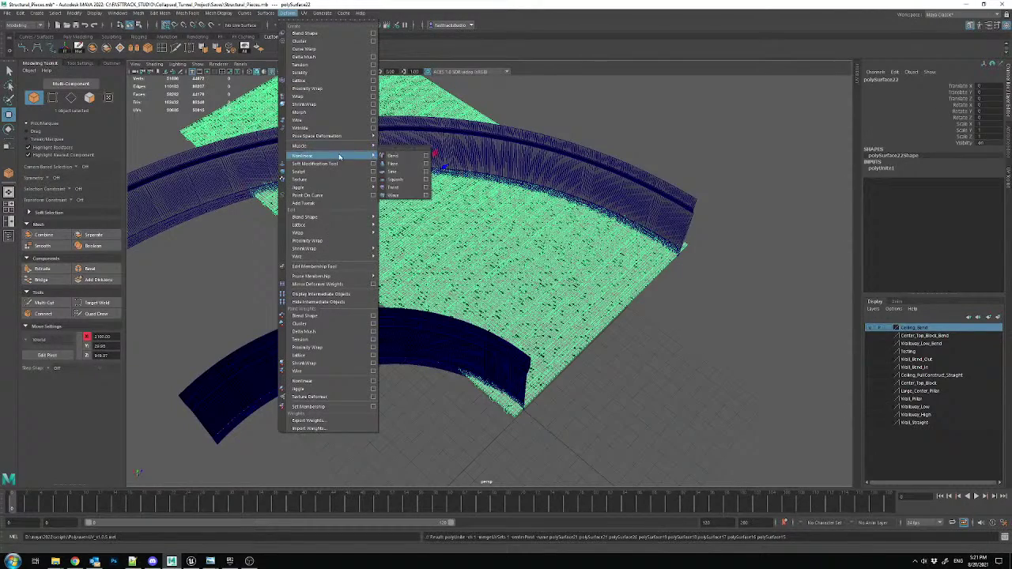
click(394, 157)
alt+drag(573, 190, 518, 158)
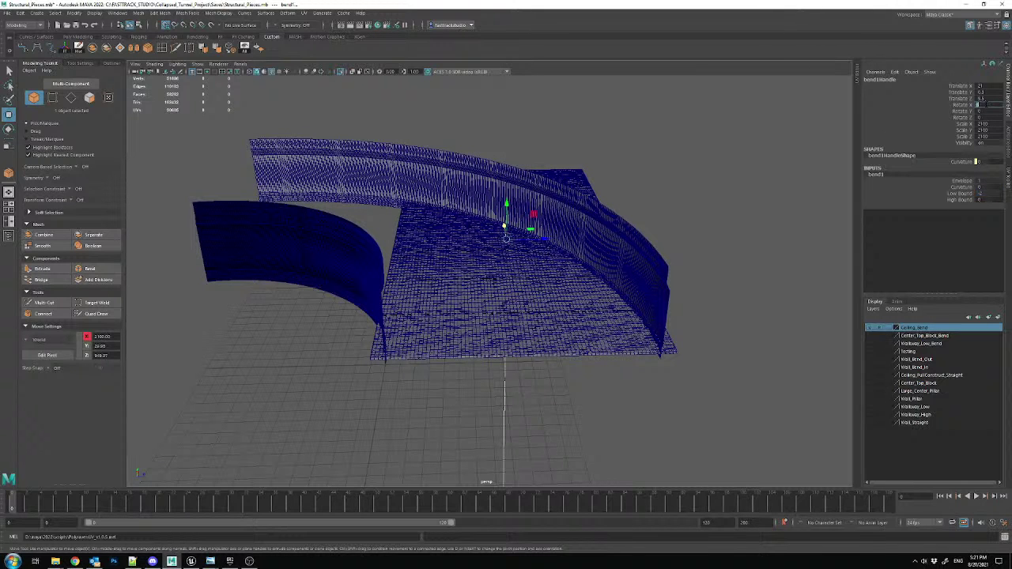
click(980, 104)
alt+drag(551, 256, 601, 274)
text(10)
key(Return)
alt+drag(506, 292, 685, 246)
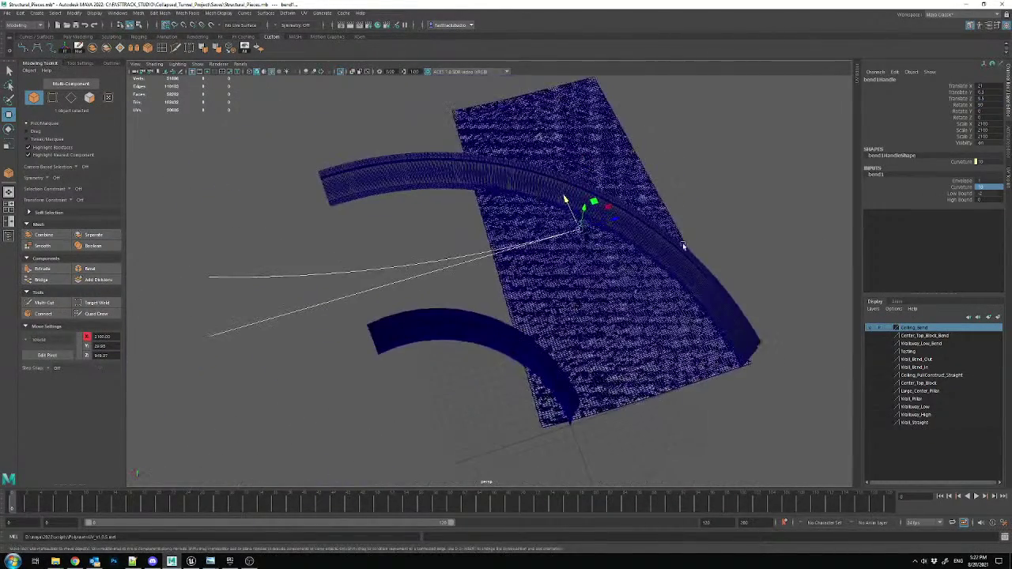
- Try a Rotate Z of 180 on the bend handle, and set its Rotate Y to 180
click(990, 117)
text(180)
key(Return)
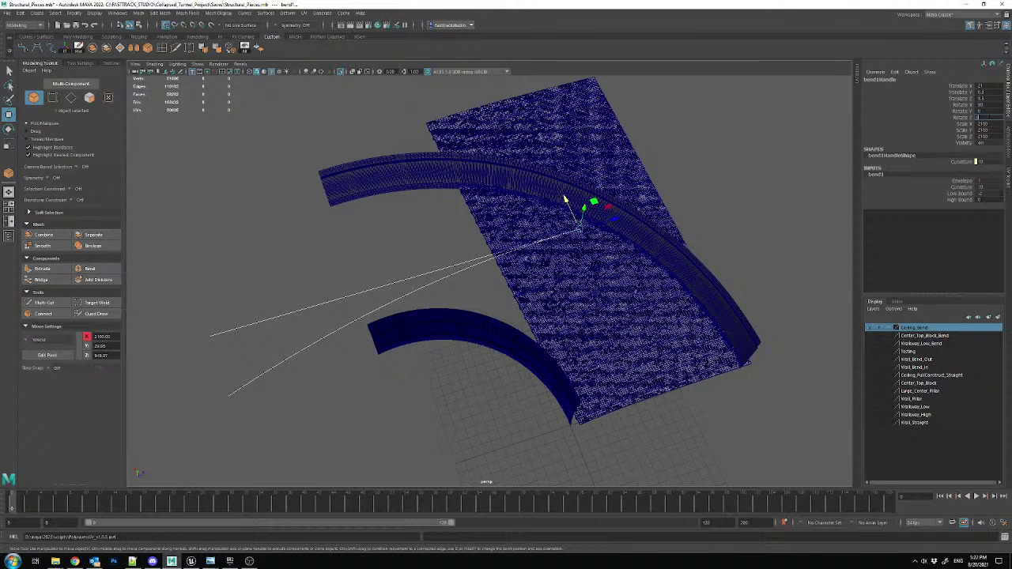
key(Return)
drag(989, 117, 987, 112)
text(180)
key(Return)
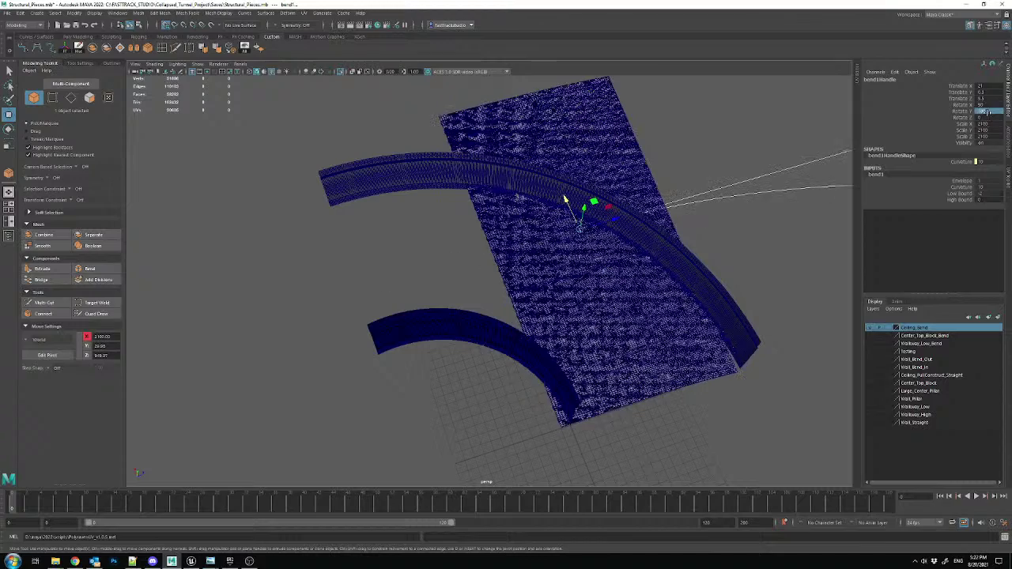
- Move the bend deformer handle to the grid origin at the near end of the inner curved wall
alt+middle_drag(433, 206, 363, 154)
scroll(563, 259, up, 3)
alt+drag(563, 259, 503, 177)
drag(455, 148, 466, 315)
alt+drag(593, 271, 451, 361)
- Rotate the bend handle about its axes until the ceiling mesh curves horizontally in the direction of the walls
key(e)
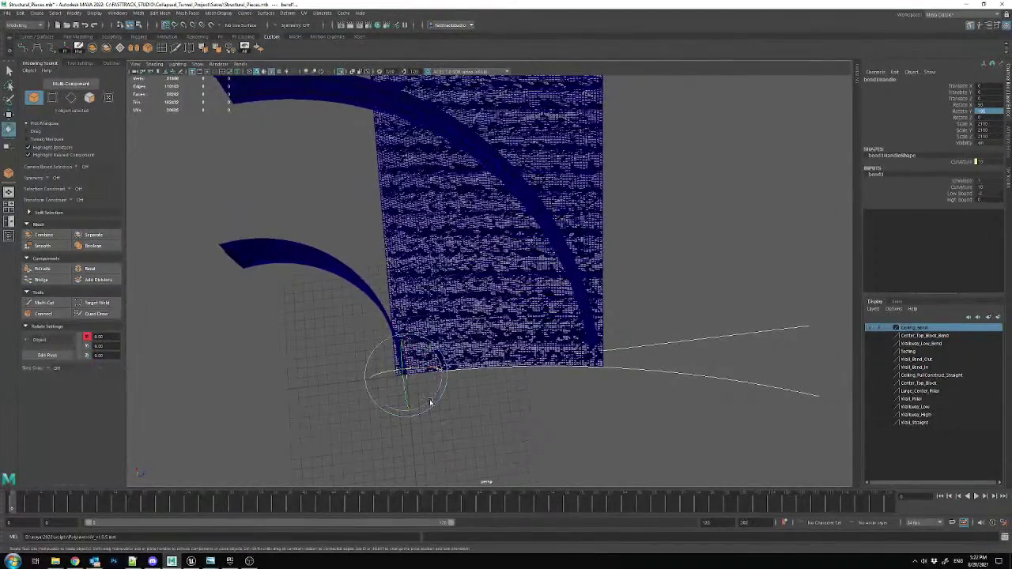
drag(431, 402, 464, 370)
key(ctrl+z)
click(82, 63)
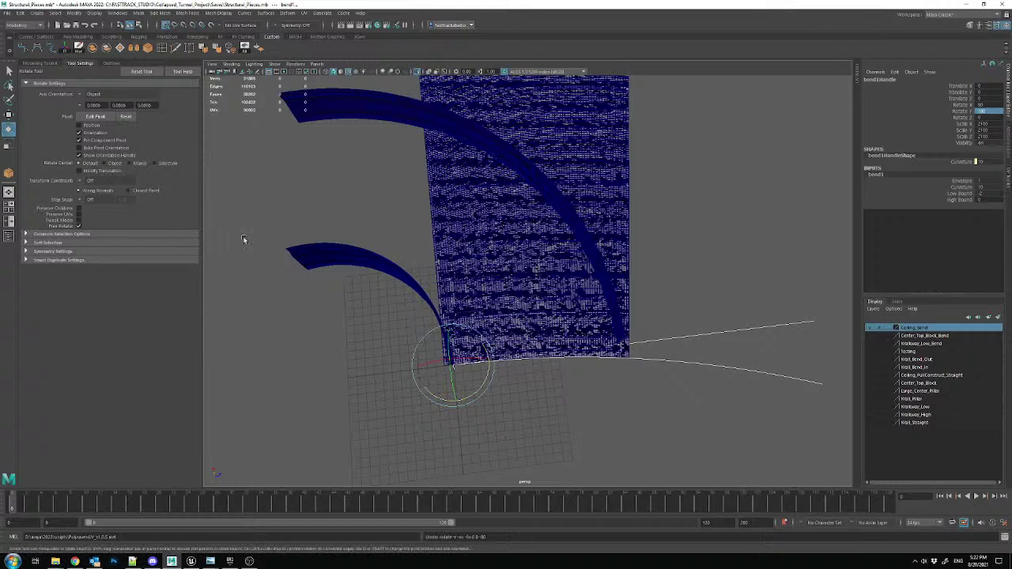
click(76, 196)
drag(471, 393, 524, 372)
alt+drag(849, 209, 696, 250)
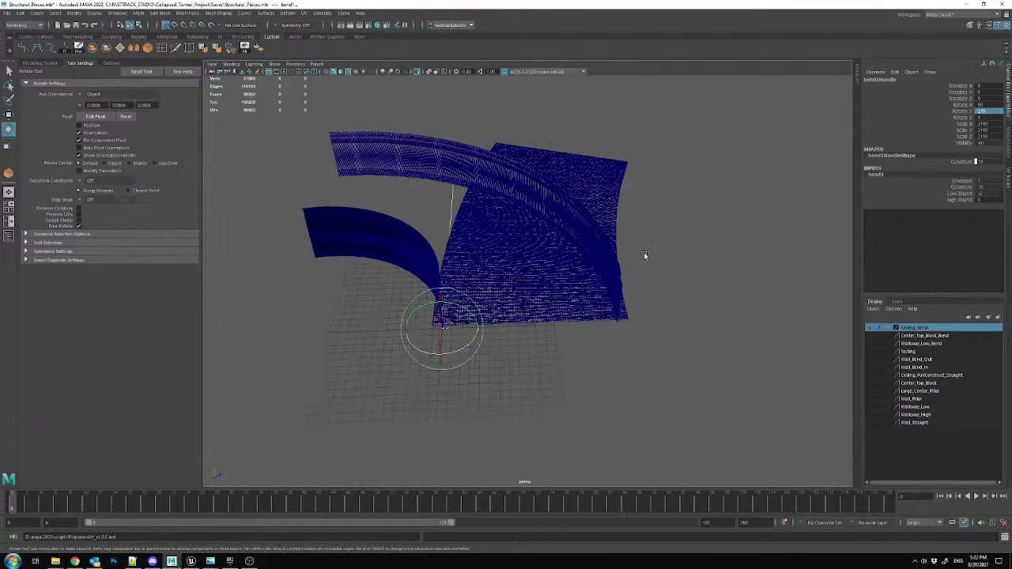
drag(463, 309, 599, 277)
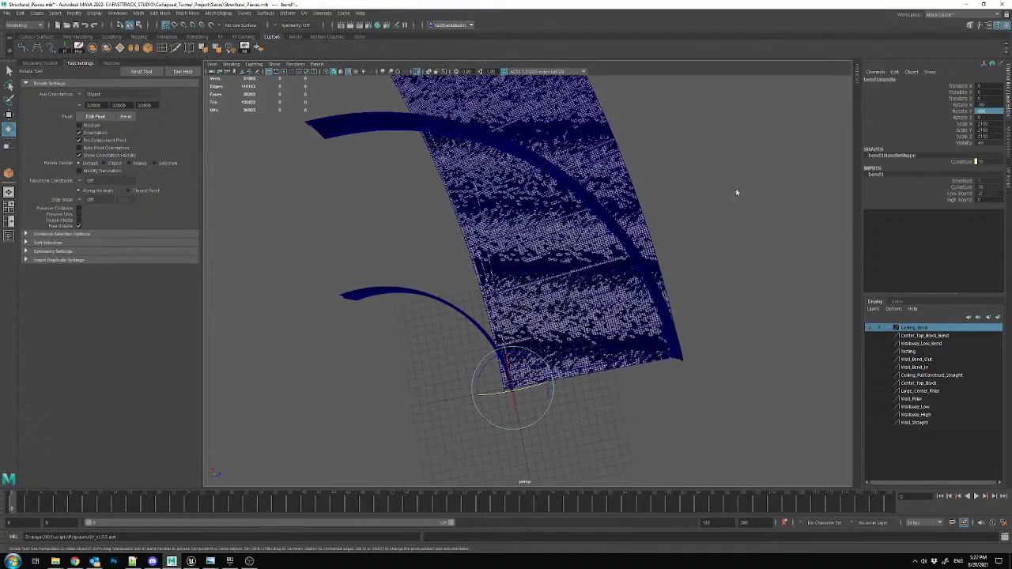
- Turn off the wireframe overlay and raise the bend's Curvature until the ceiling follows the inner and outer curved walls
click(344, 72)
mouse_move(607, 332)
alt+mouse_down()
mouse_move(586, 277)
mouse_move(579, 301)
alt+mouse_up()
scroll(586, 277, up, 3)
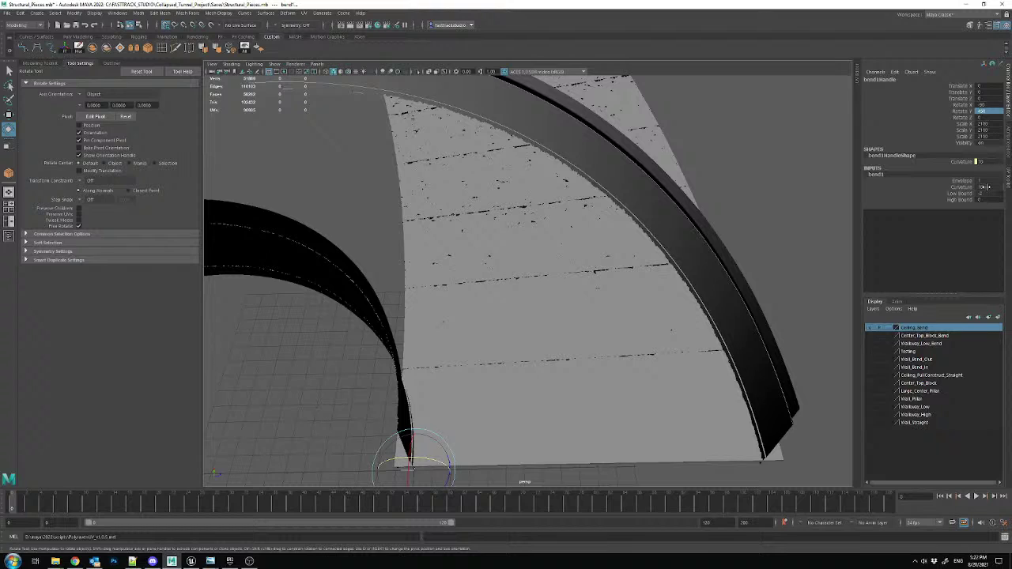
ctrl+drag(989, 186, 988, 187)
alt+drag(564, 195, 556, 227)
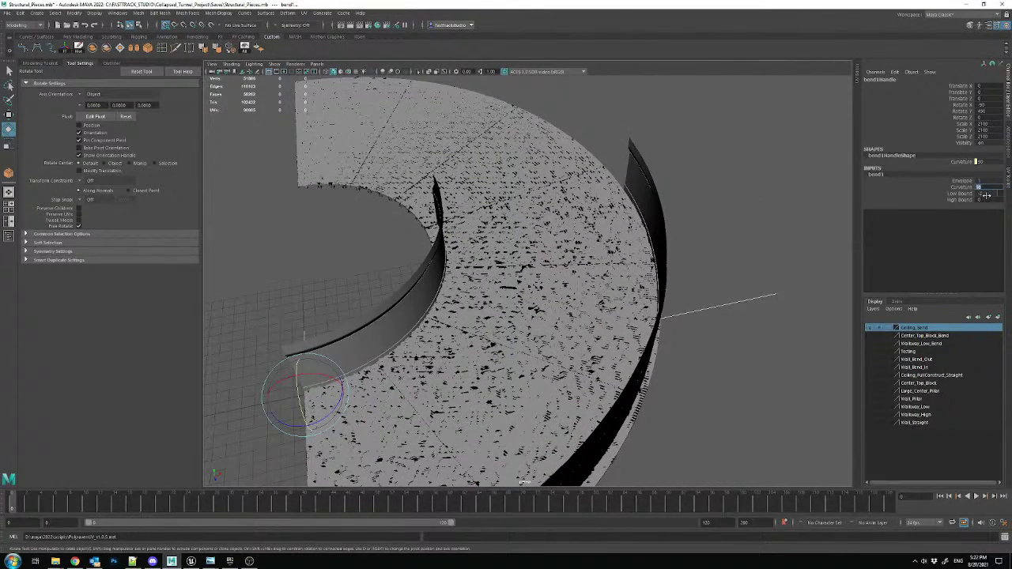
ctrl+drag(986, 195, 987, 195)
scroll(599, 318, up, 10)
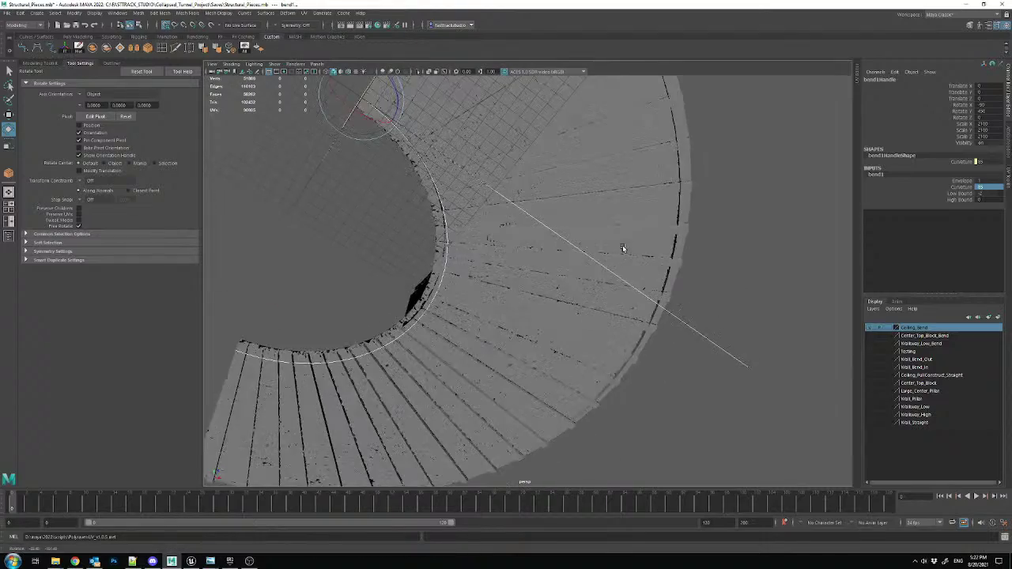
scroll(656, 240, down, 10)
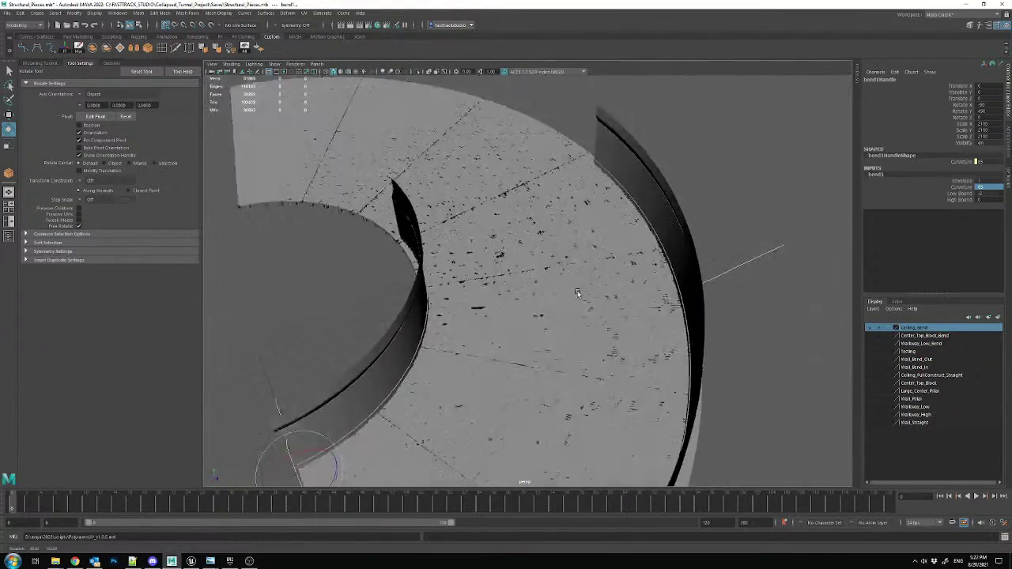
scroll(591, 281, up, 6)
alt+drag(591, 280, 513, 222)
scroll(522, 229, up, 3)
- Duplicate the bent ceiling mesh in place to get a copy without the bend deformer history
click(513, 221)
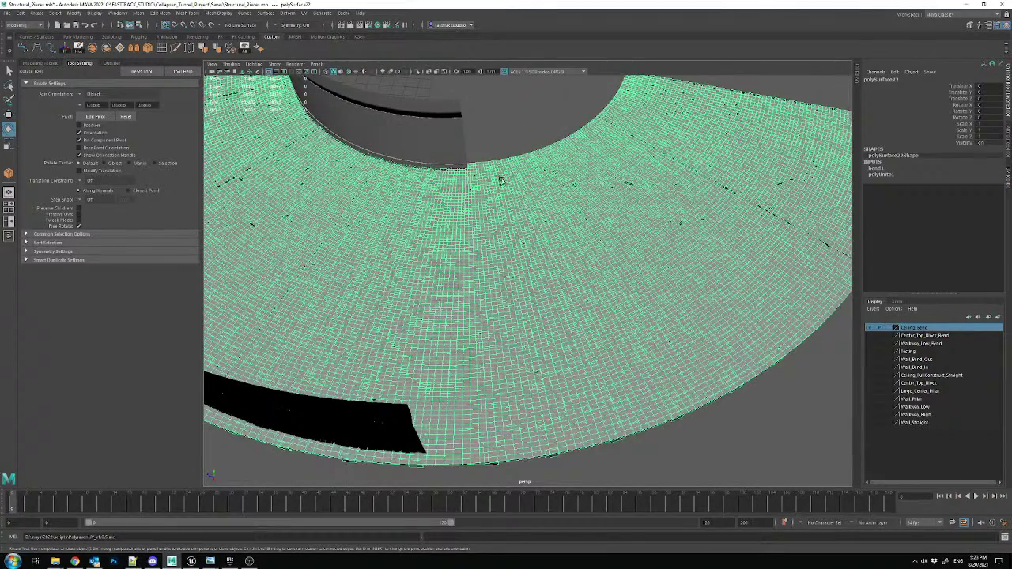
key(w)
alt+drag(420, 173, 474, 221)
scroll(443, 206, down, 5)
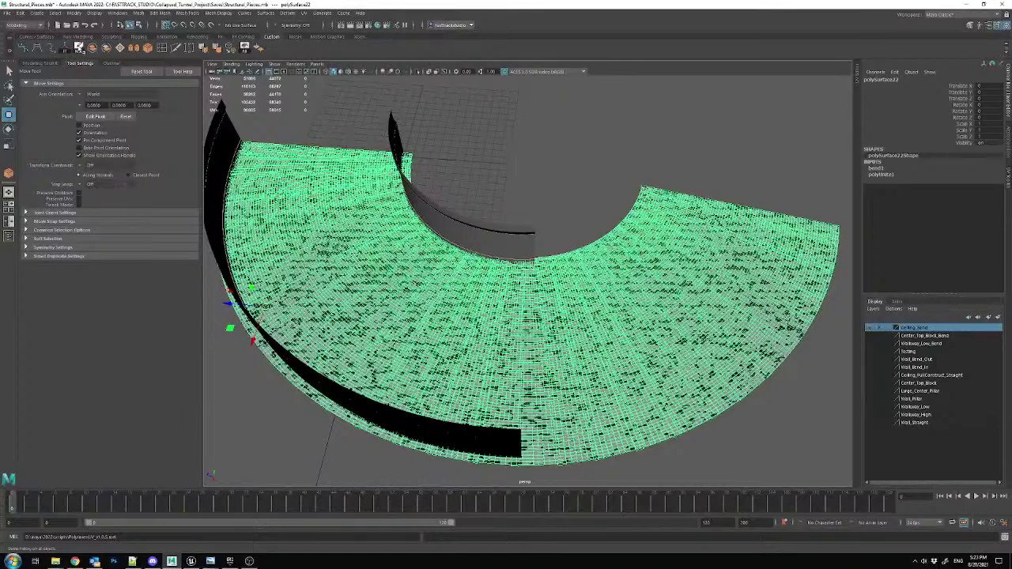
alt+drag(405, 185, 456, 178)
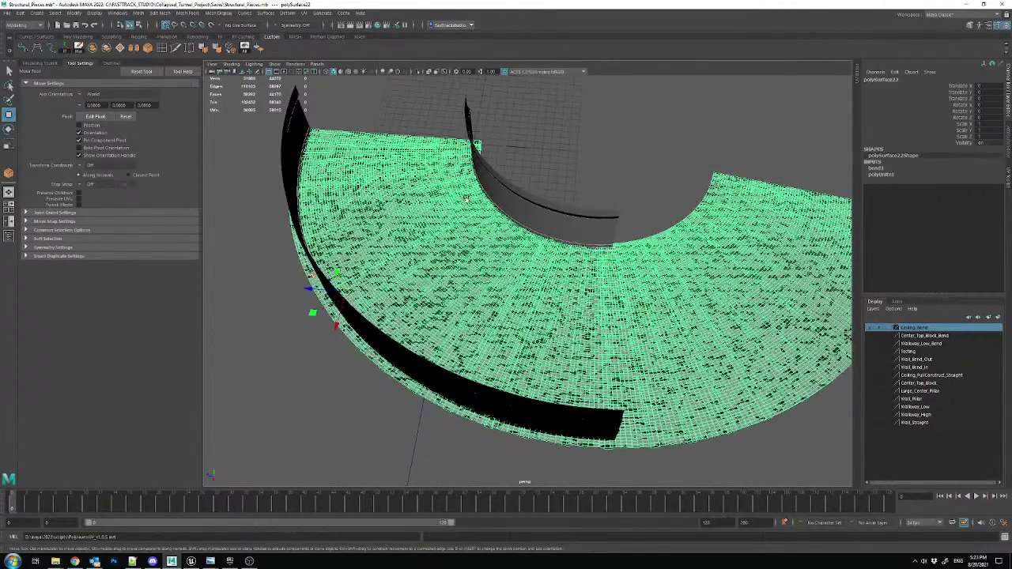
click(338, 324)
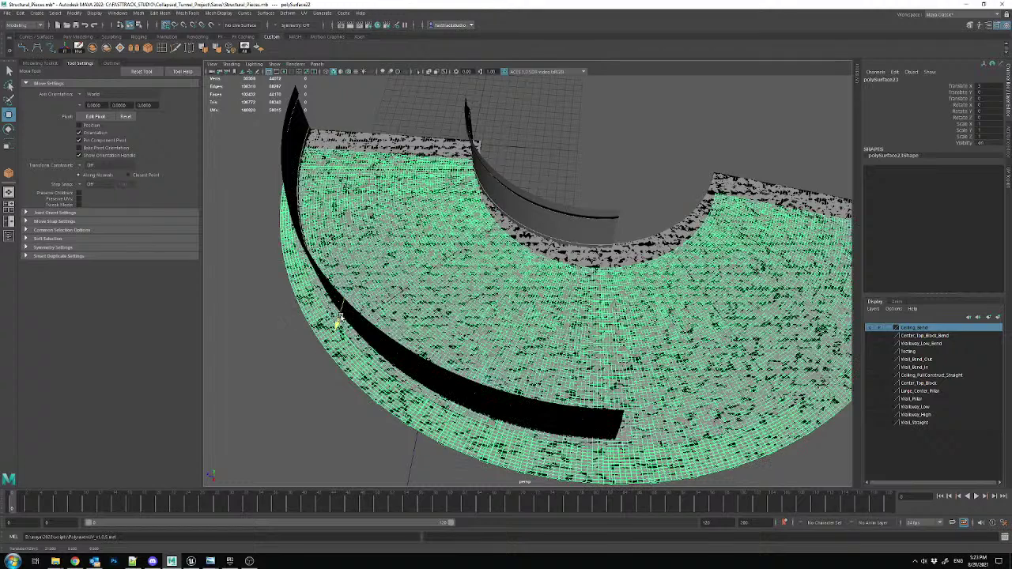
key(ctrl+z)
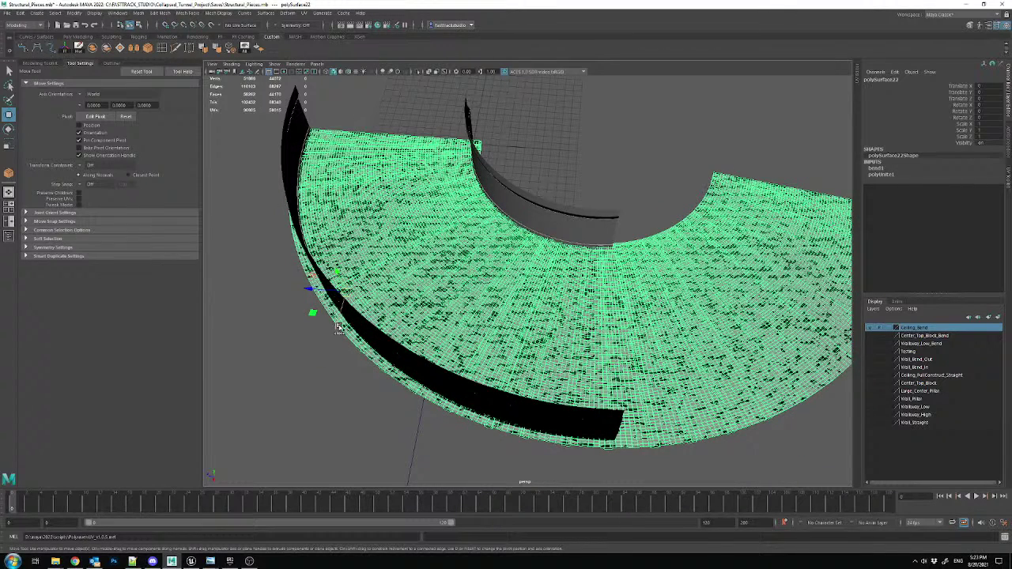
click(545, 288)
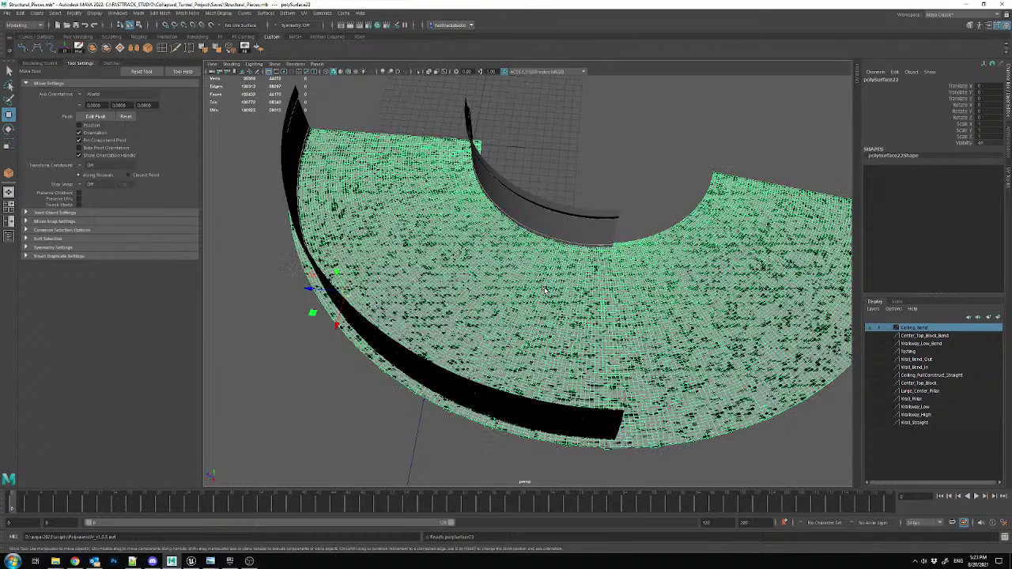
- Add the duplicated curved ceiling to the Ceiling_Bend layer and the original deformed mesh to the Testing layer
click(989, 319)
right_click(917, 335)
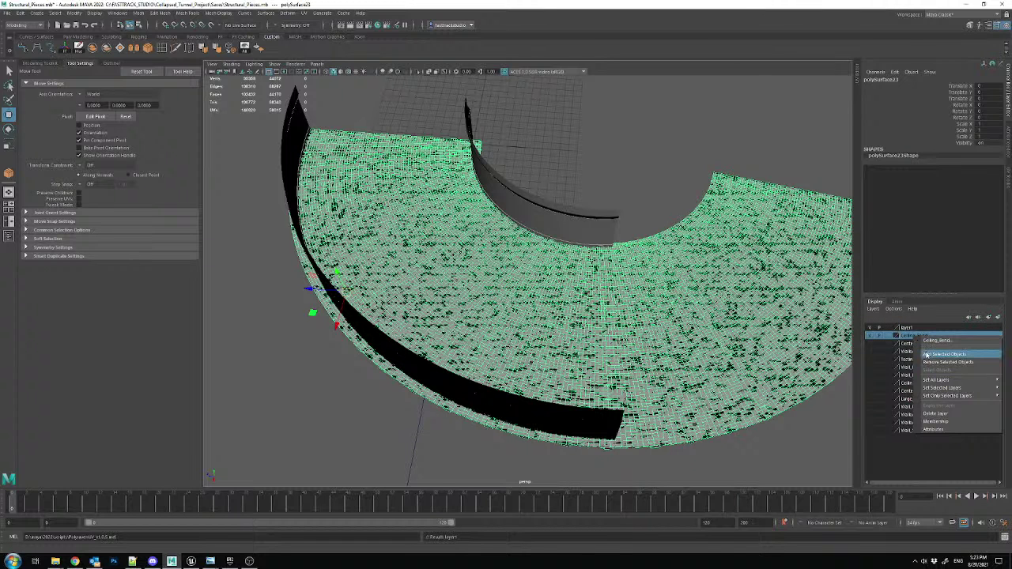
click(927, 355)
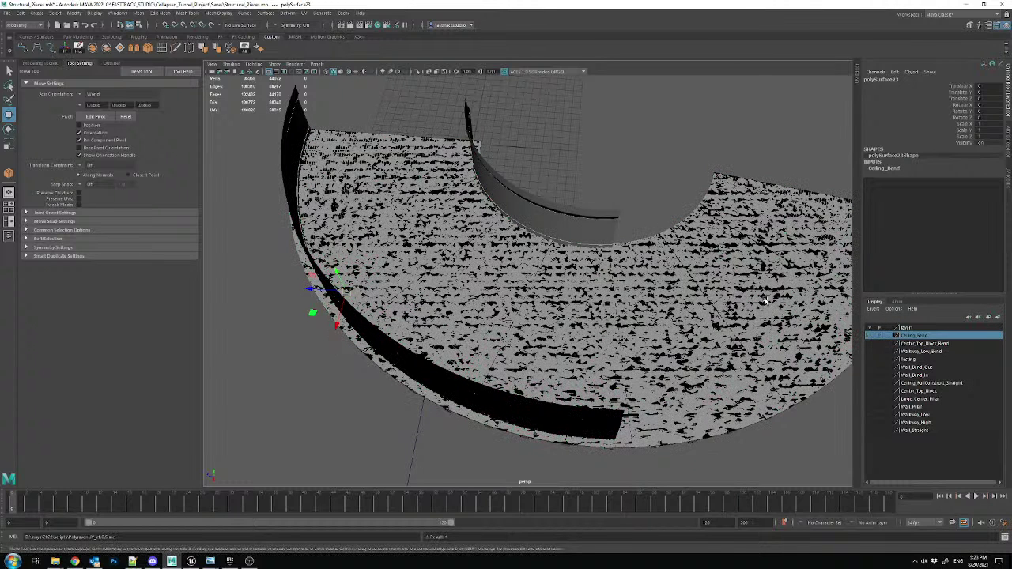
click(716, 281)
right_click(911, 360)
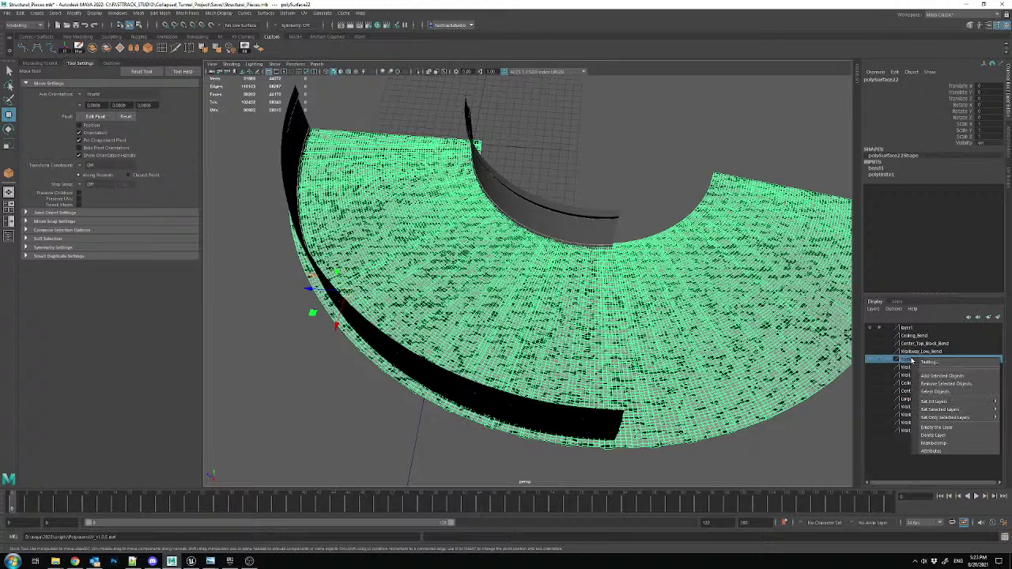
click(933, 376)
- Delete the empty layer1 display layer and make the Ceiling_Bend layer visible
right_click(909, 328)
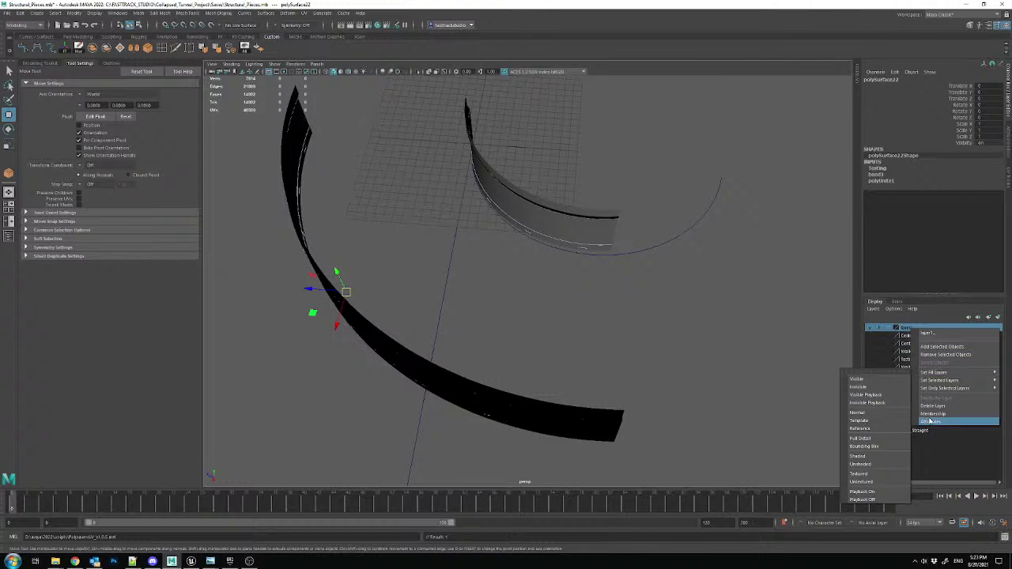
click(934, 411)
click(871, 329)
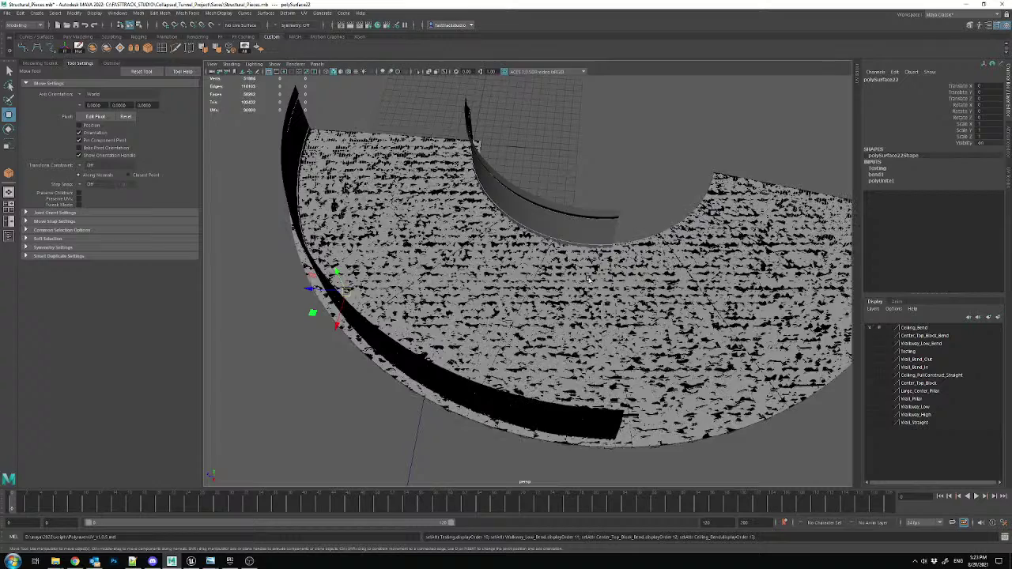
- Switch the duplicated ceiling to face selection and delete the first panel section beyond the end of the curved walls
click(444, 261)
alt+drag(610, 282, 546, 238)
right_click(544, 213)
click(545, 227)
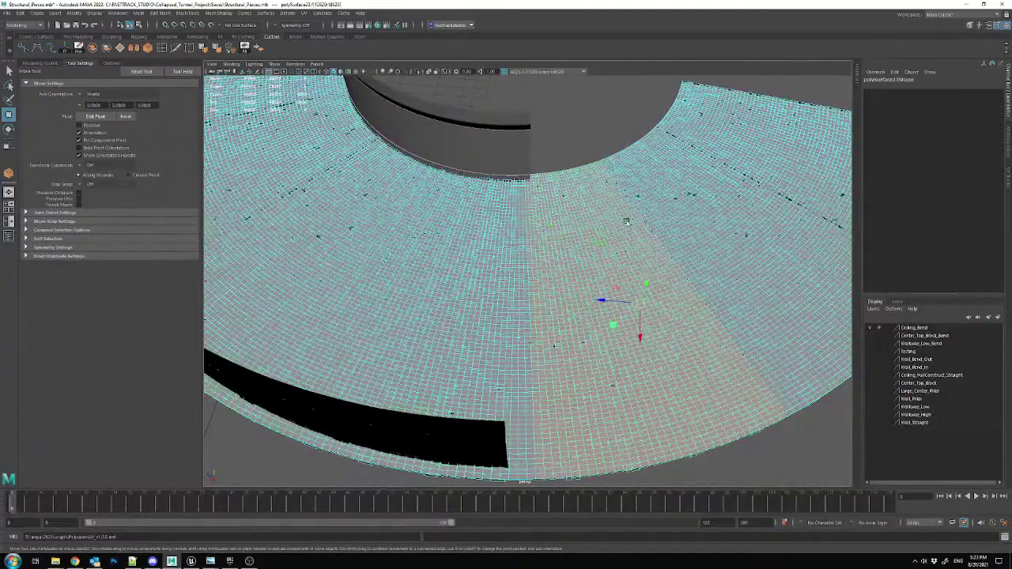
key(Delete)
- Delete the remaining ceiling panel sections that extend past the end of the curved walls
click(691, 195)
key(Delete)
click(667, 184)
double_click(691, 196)
key(Delete)
double_click(735, 147)
key(Delete)
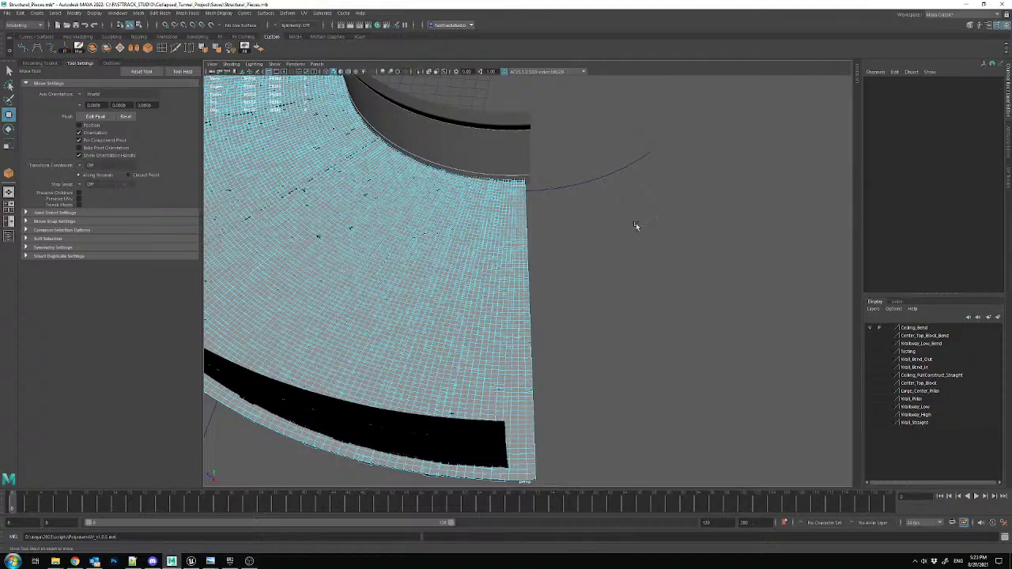
- Add the bend deformer handle of the original ceiling to the Testing layer
alt+drag(559, 273, 624, 218)
click(510, 171)
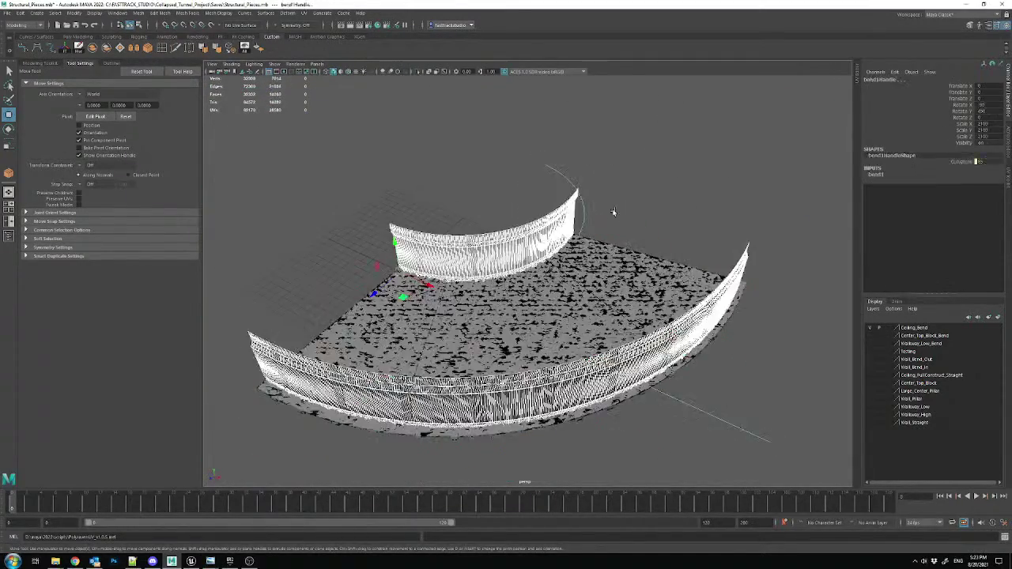
click(912, 351)
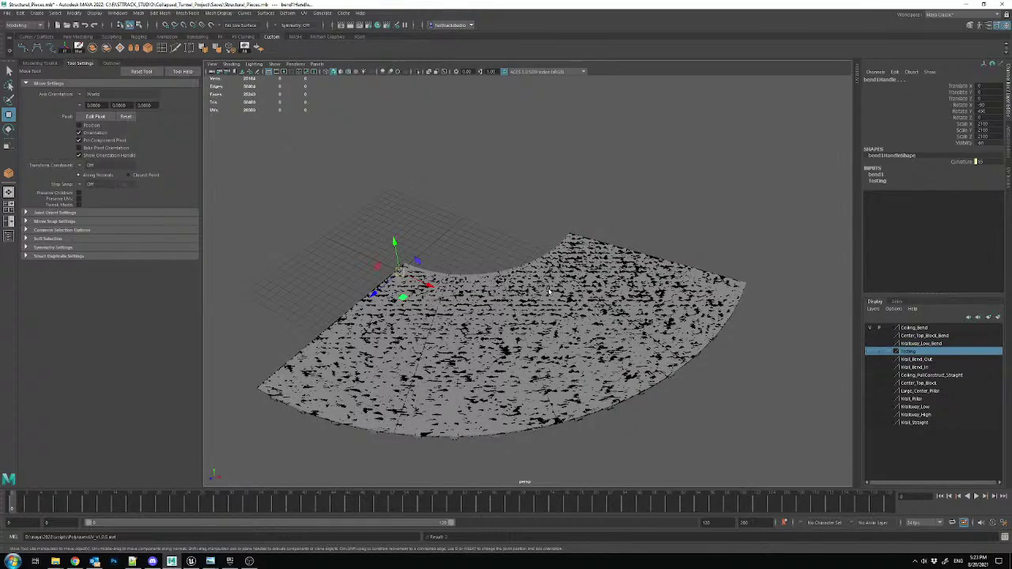
- Export the trimmed curved ceiling mesh as FBX, overwriting Ceiling_FullConstruct_Bend.fbx in the Exports folder
click(550, 292)
alt+drag(550, 292, 601, 348)
click(7, 13)
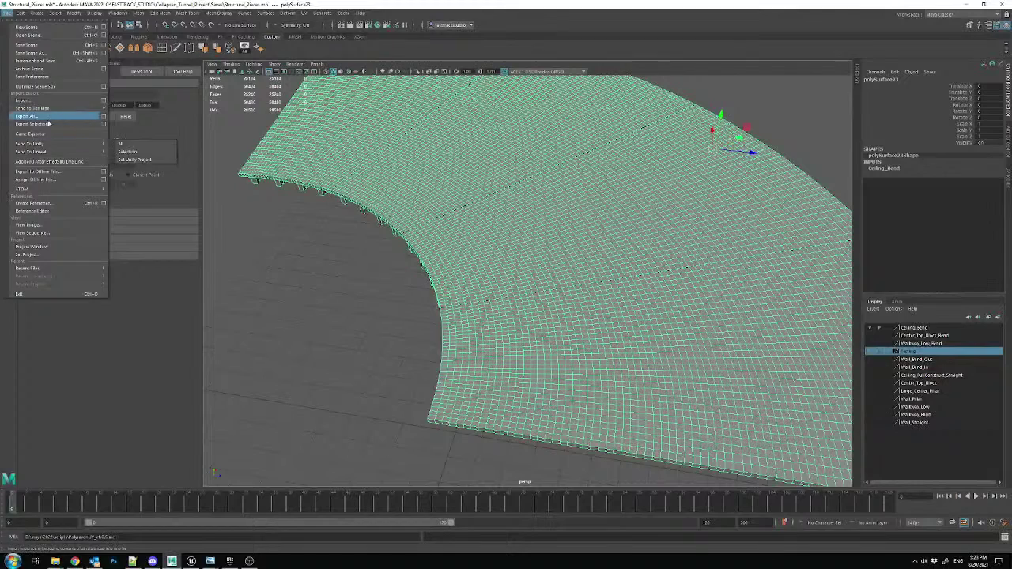
click(39, 124)
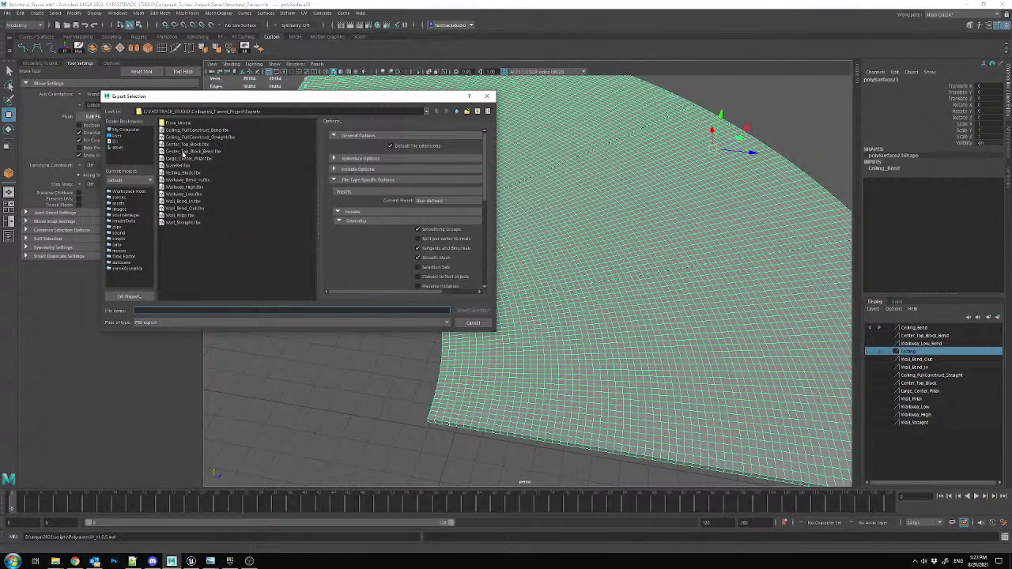
double_click(207, 130)
click(283, 227)
click(524, 388)
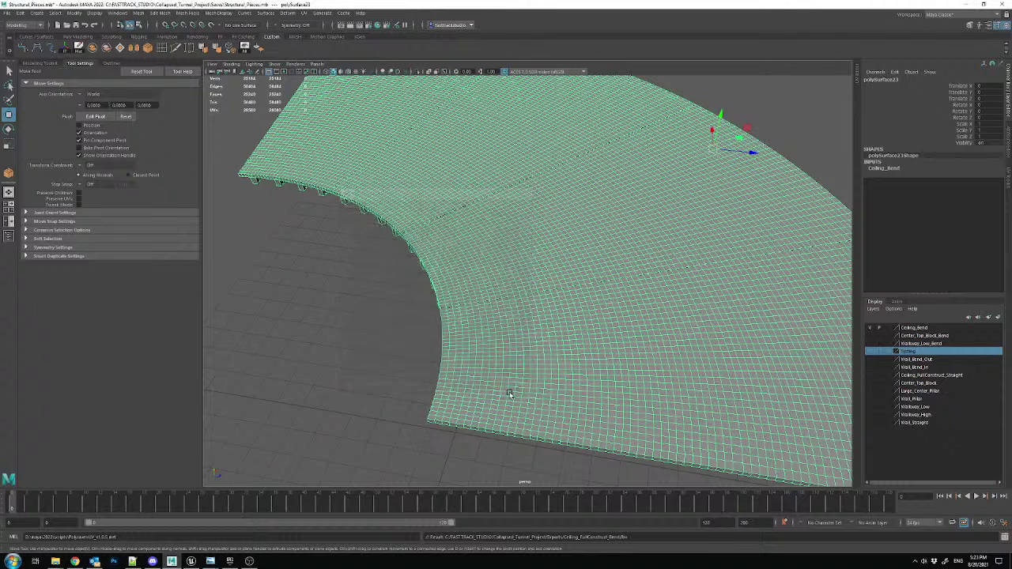
- Switch to Unreal Engine and reimport the Ceiling_FullConstruct_Bend mesh in the Collapsed_Tunnle Assets folder
click(191, 560)
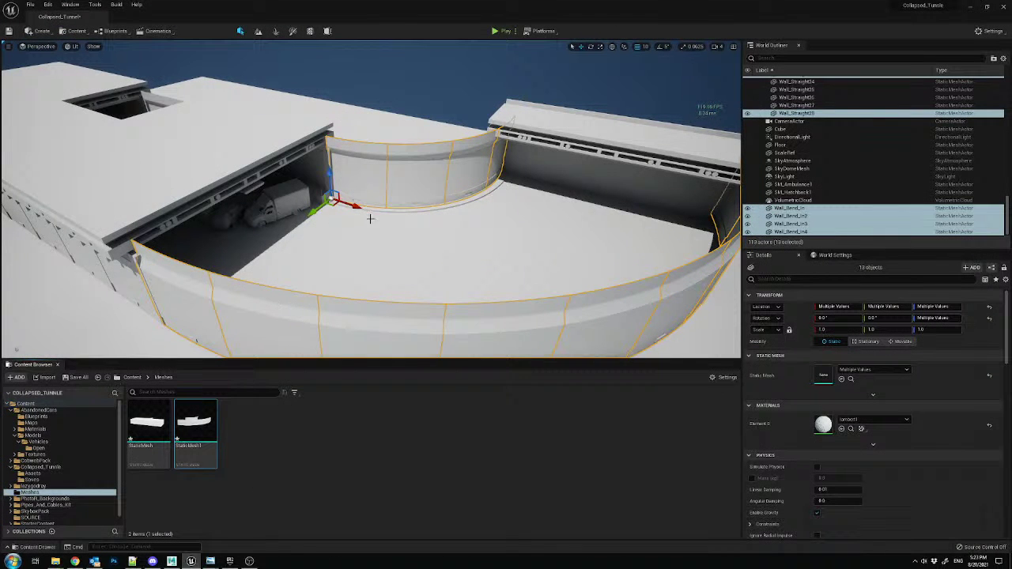
click(32, 473)
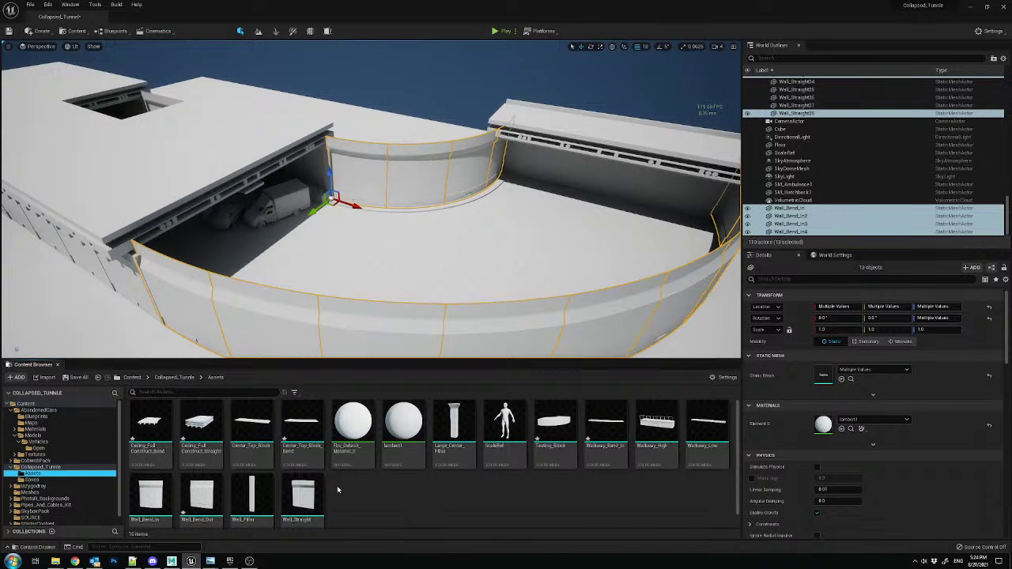
scroll(344, 492, down, 1)
scroll(243, 490, up, 1)
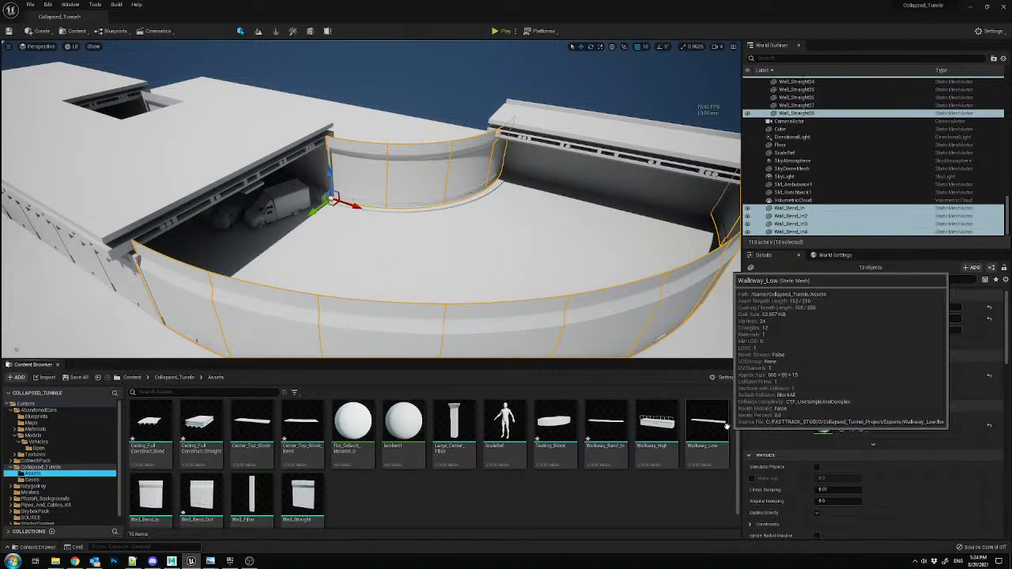
mouse_move(570, 420)
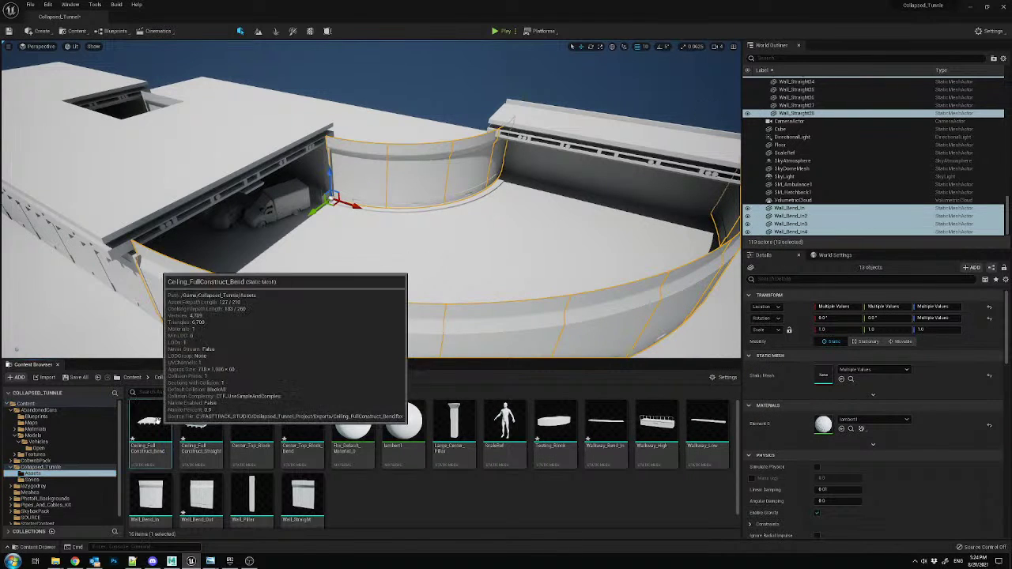
right_click(154, 426)
click(192, 221)
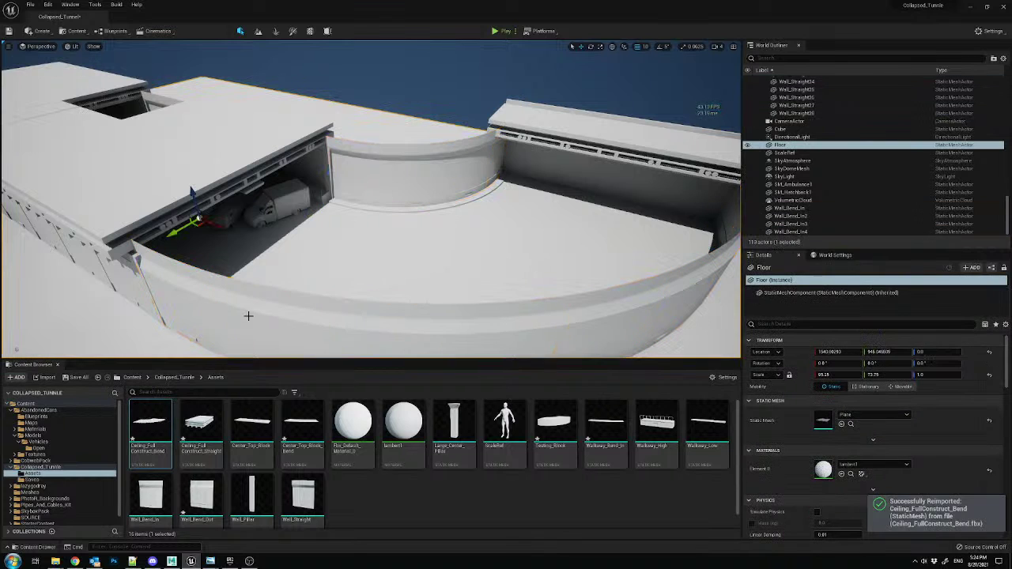
- Place Ceiling_FullConstruct_Bend in the level and give it the same location as the first Wall_Bend_In piece
drag(163, 423, 364, 220)
key(w)
right_drag(366, 220, 407, 179)
click(407, 180)
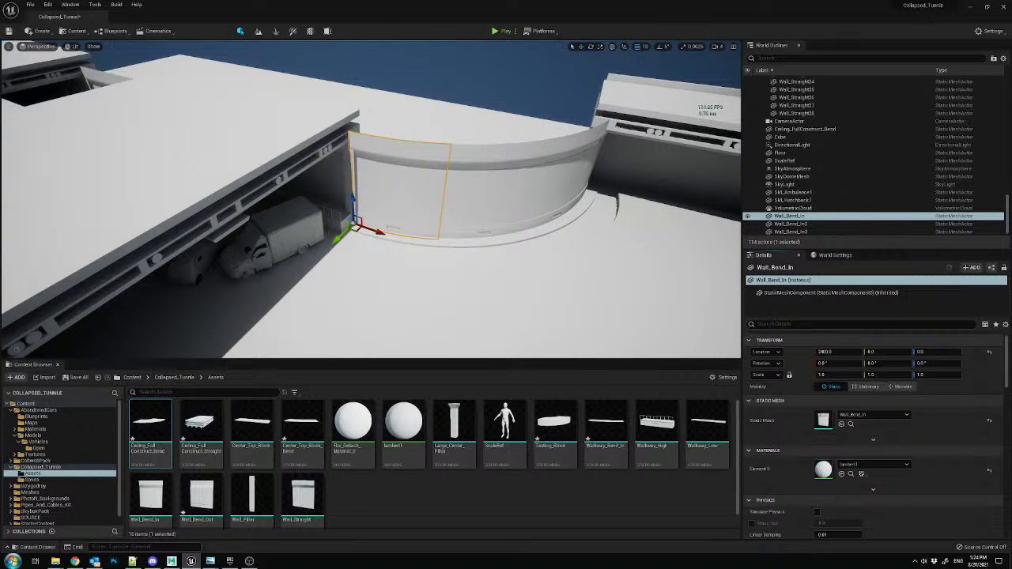
click(395, 280)
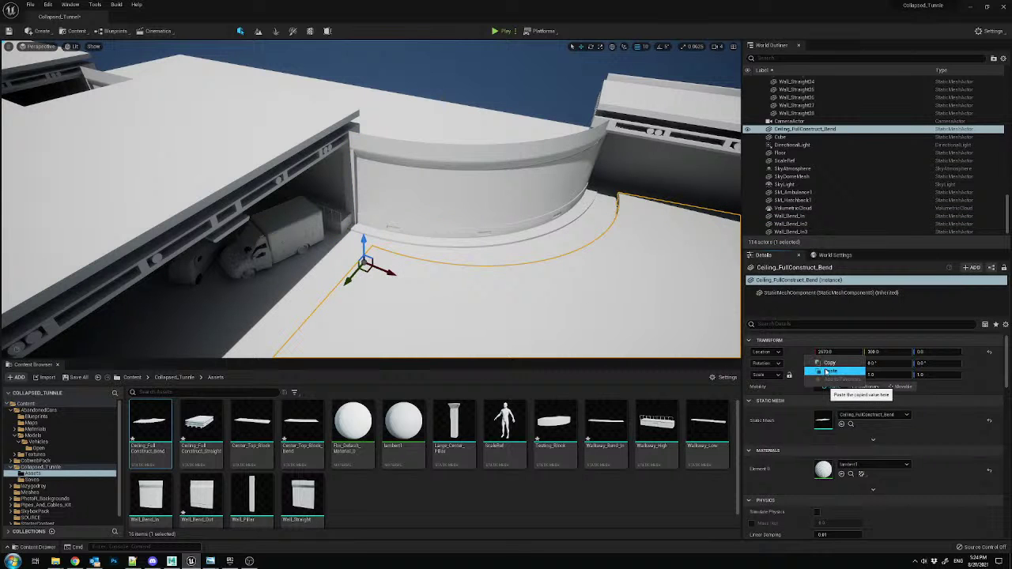
click(826, 371)
- Raise the curved ceiling above the bent walls to a Z location of 620
key(w)
right_drag(378, 231, 385, 184)
right_drag(412, 283, 430, 264)
key(s)
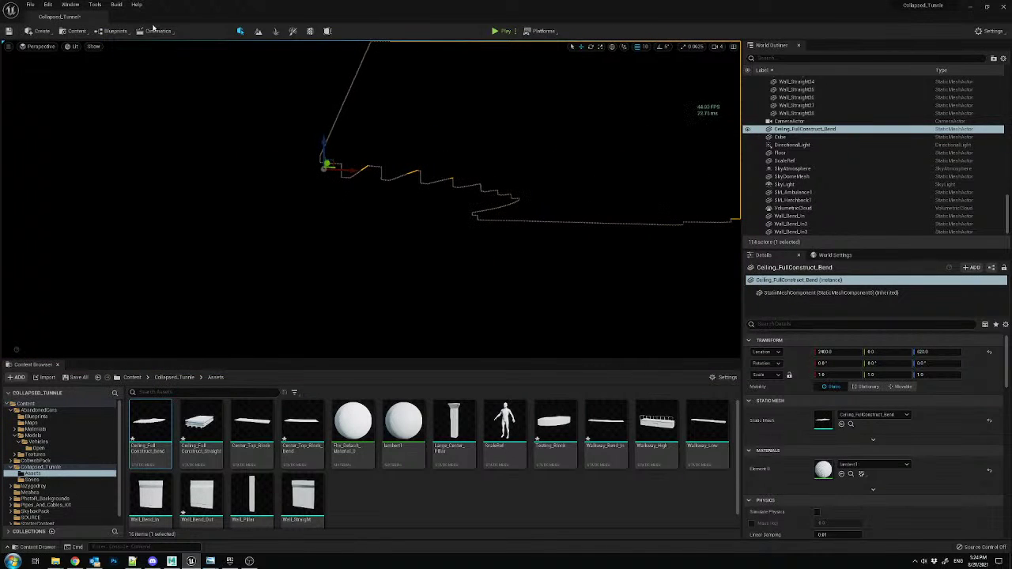
click(73, 46)
click(87, 82)
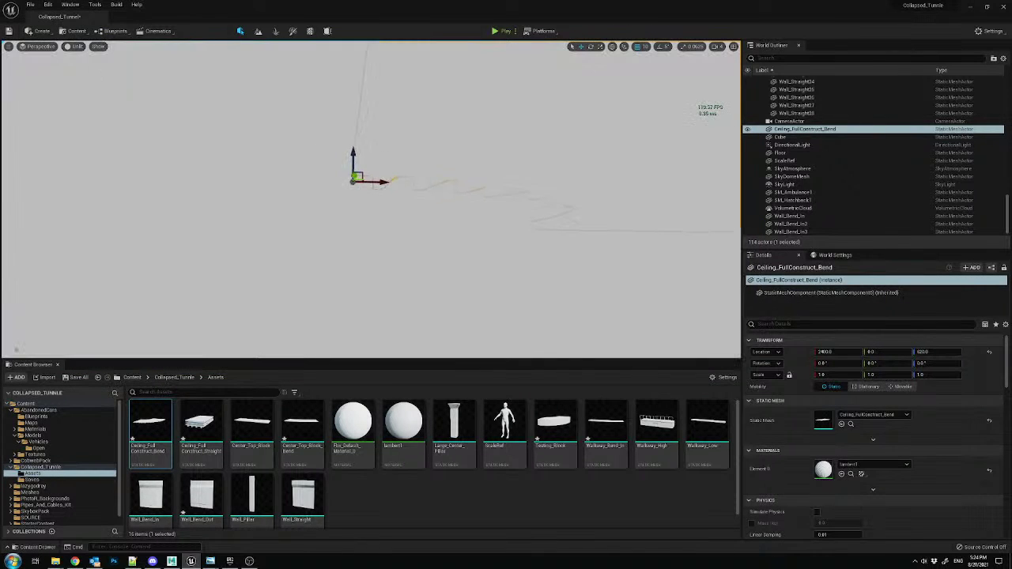
click(72, 48)
click(99, 72)
click(80, 46)
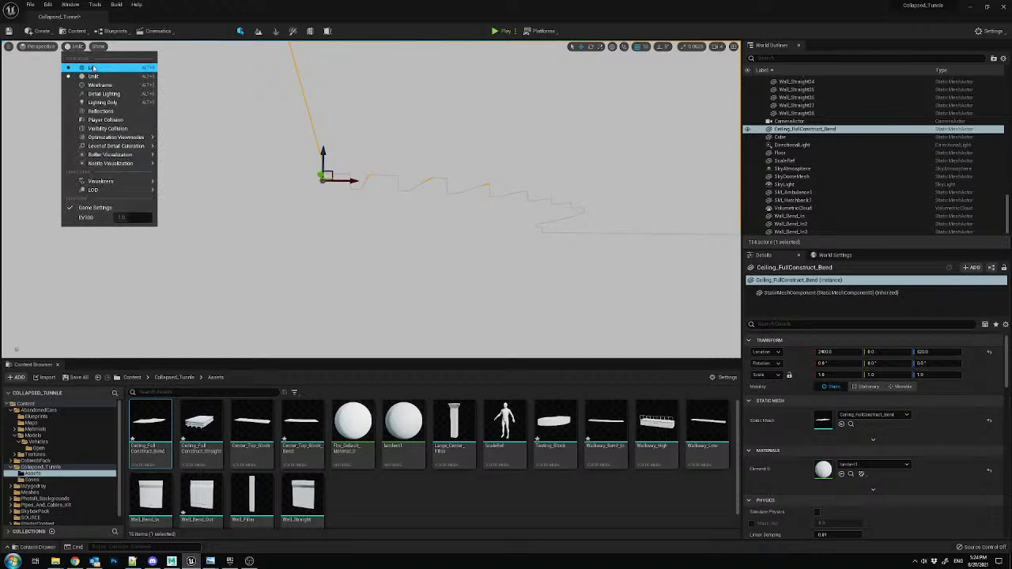
click(84, 68)
- Add a point light inside the dark tunnel near the curved ceiling
key(s)
right_drag(316, 182, 404, 213)
click(41, 30)
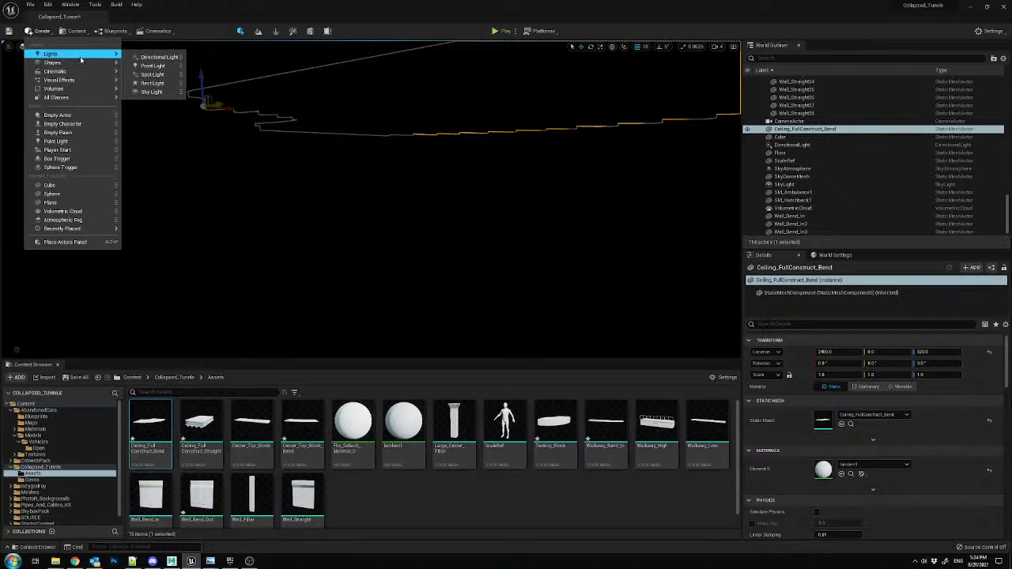
click(151, 66)
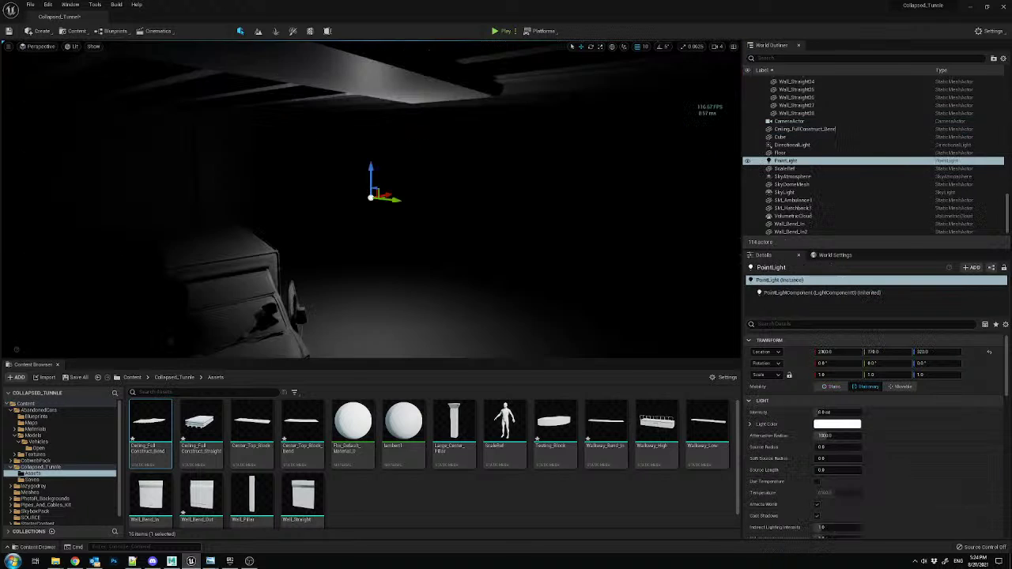
right_drag(377, 189, 369, 197)
right_drag(285, 188, 314, 160)
- Lower the curved ceiling vertically to line up with the straight ceiling panels
click(325, 147)
drag(357, 212, 352, 253)
right_drag(630, 71, 630, 71)
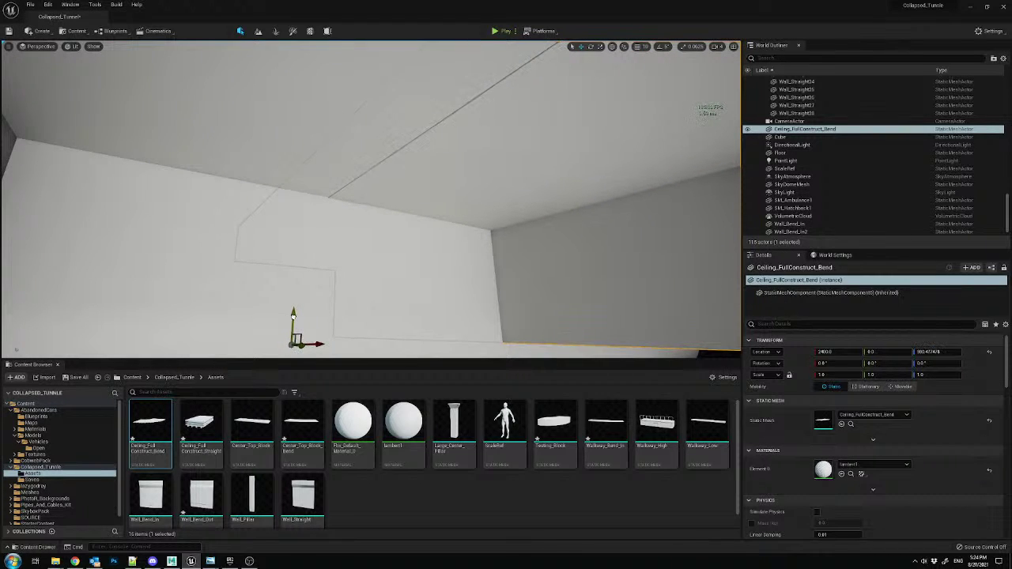
right_drag(293, 316, 276, 295)
- Delete the temporary point light from the tunnel
right_drag(350, 258, 373, 147)
click(374, 147)
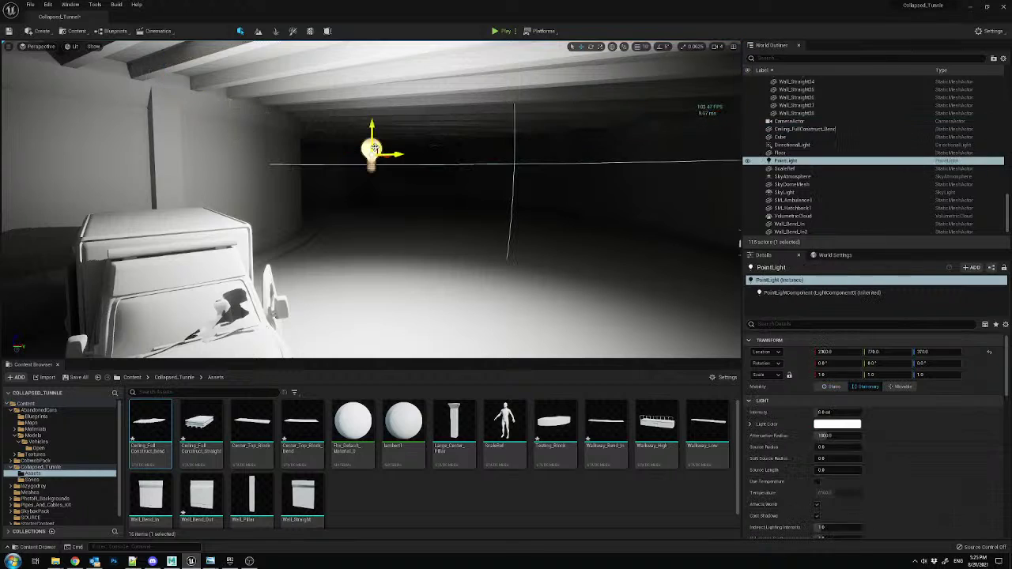
key(Delete)
- Hide the Cube actor in the tunnel level
right_drag(374, 149, 344, 143)
key(w)
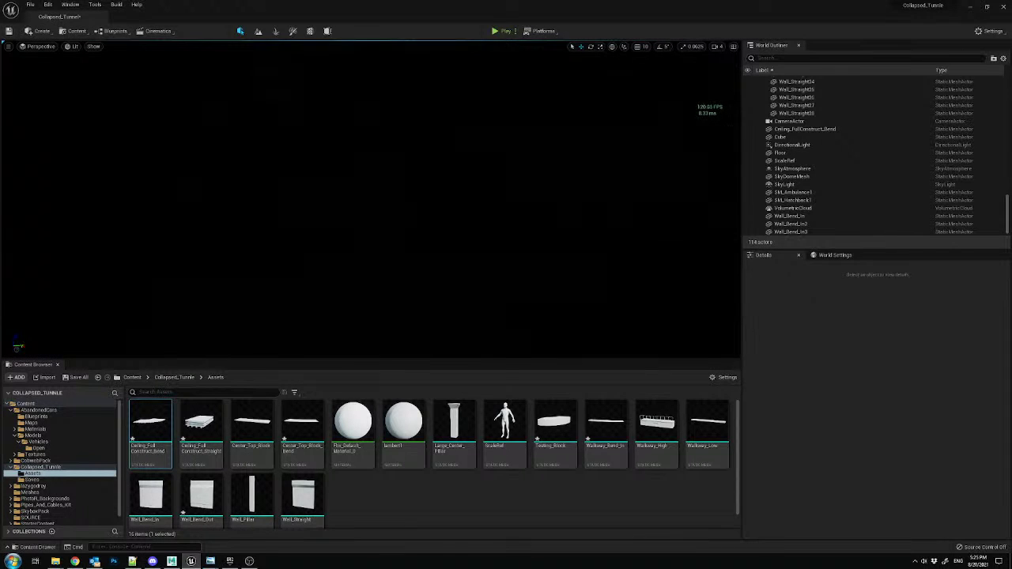
right_drag(344, 142, 475, 147)
right_drag(407, 202, 325, 177)
click(406, 202)
key(h)
key(w)
key(s)
- View the scene through CameraActor and delete the straight ceiling panel Ceiling_FullConstruct_Straight11
click(39, 47)
click(50, 137)
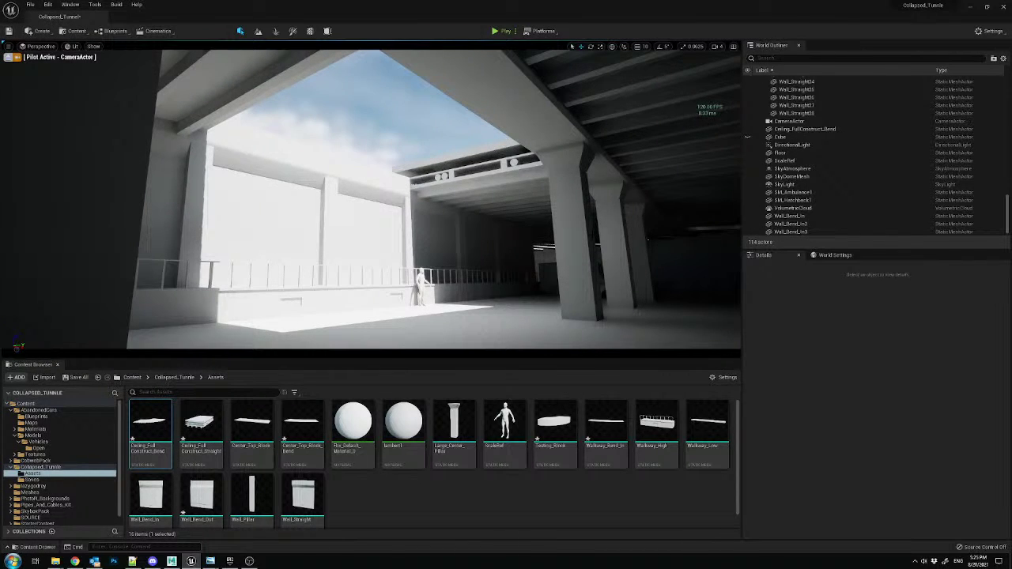
click(694, 224)
key(Delete)
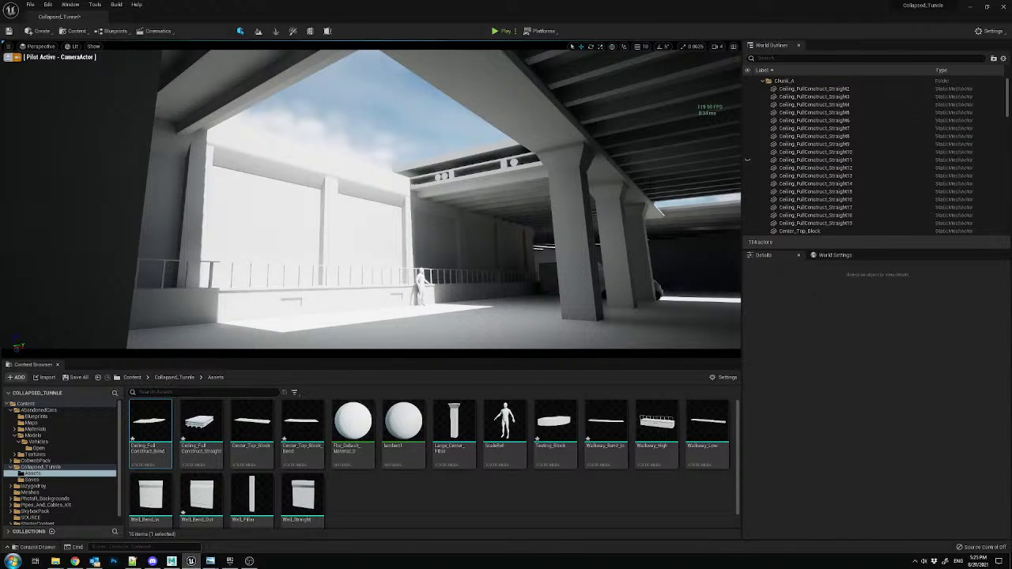
key(ctrl+z)
key(Delete)
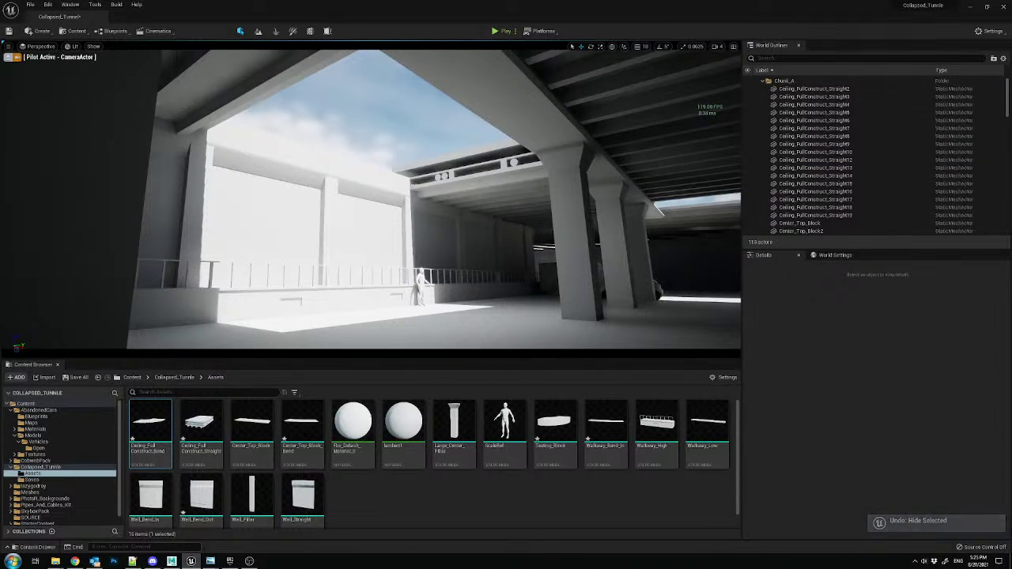
- Leave the camera view and duplicate Center_Top_Block6 along its length to an X location of about 2400
click(8, 57)
right_drag(355, 198, 425, 163)
click(427, 163)
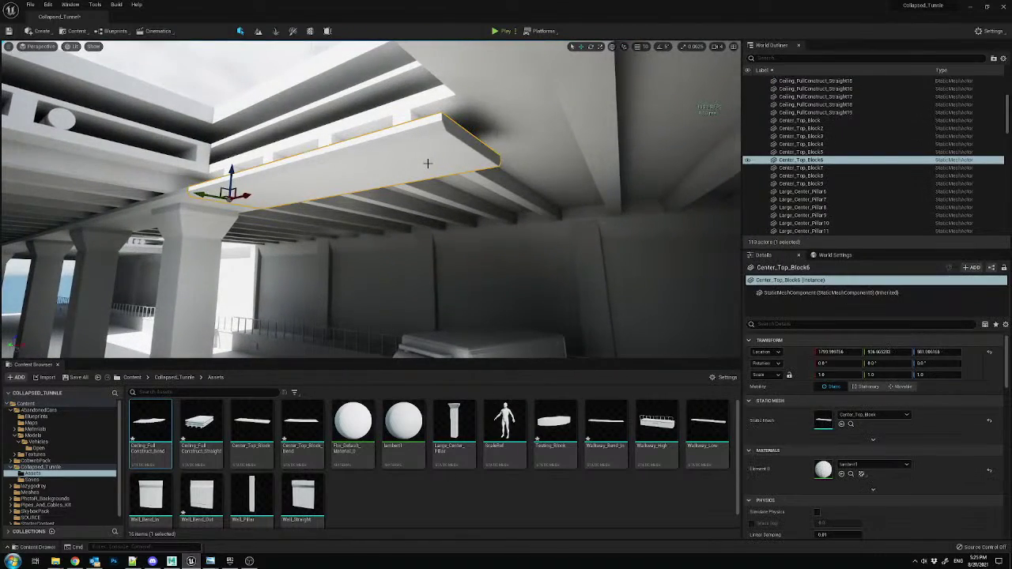
right_drag(360, 175, 383, 130)
alt+drag(186, 245, 457, 221)
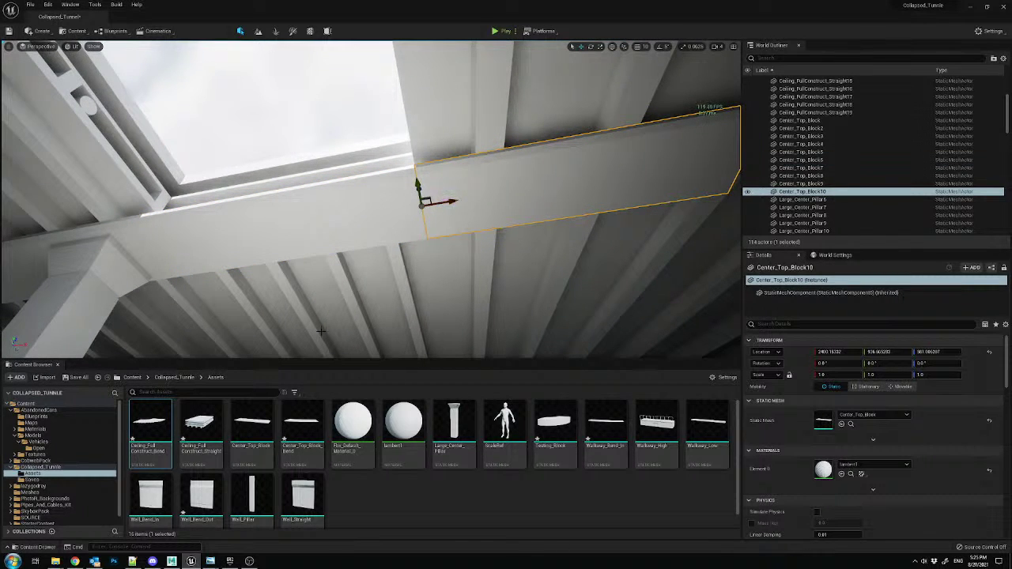
- Try the Center_Top_Block_Bend mesh on the duplicated center beam, then delete that beam
drag(305, 425, 826, 419)
right_drag(538, 230, 593, 261)
key(Delete)
mouse_move(168, 563)
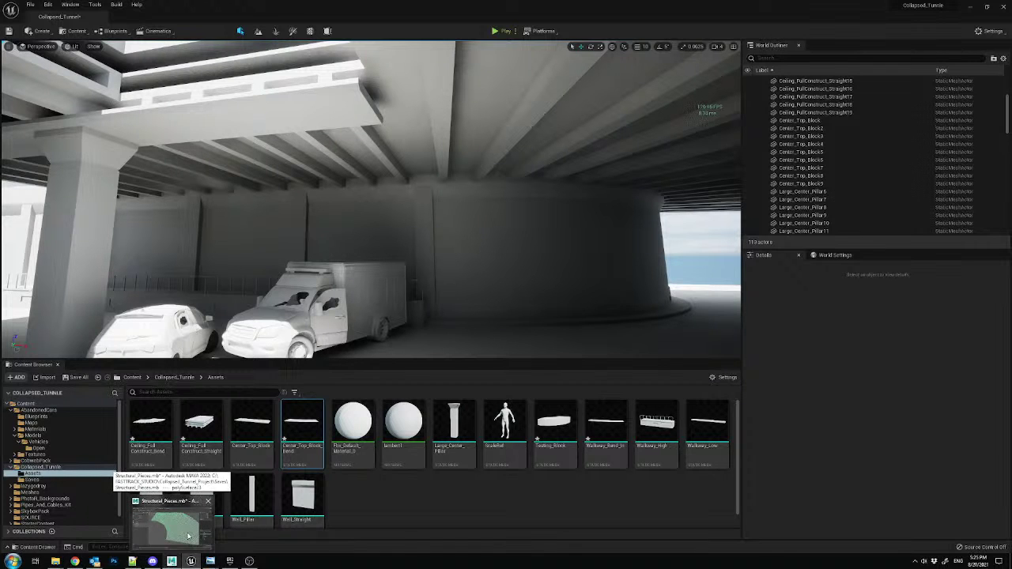
click(391, 121)
right_drag(392, 121, 380, 231)
key(ctrl+z)
key(ctrl+z)
key(Escape)
click(381, 203)
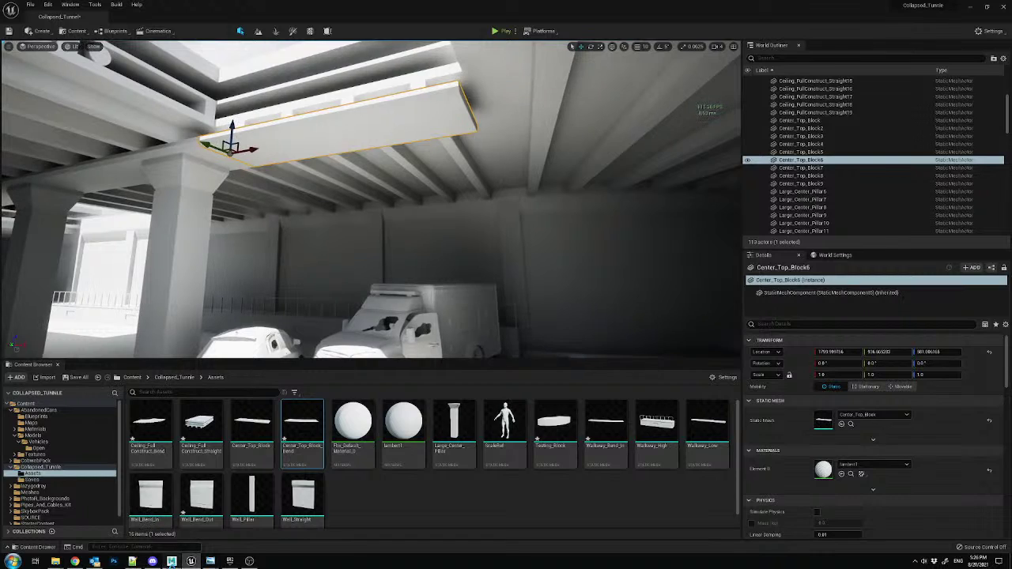
- Switch to Maya and save the Structural_Pieces.mb scene
click(171, 561)
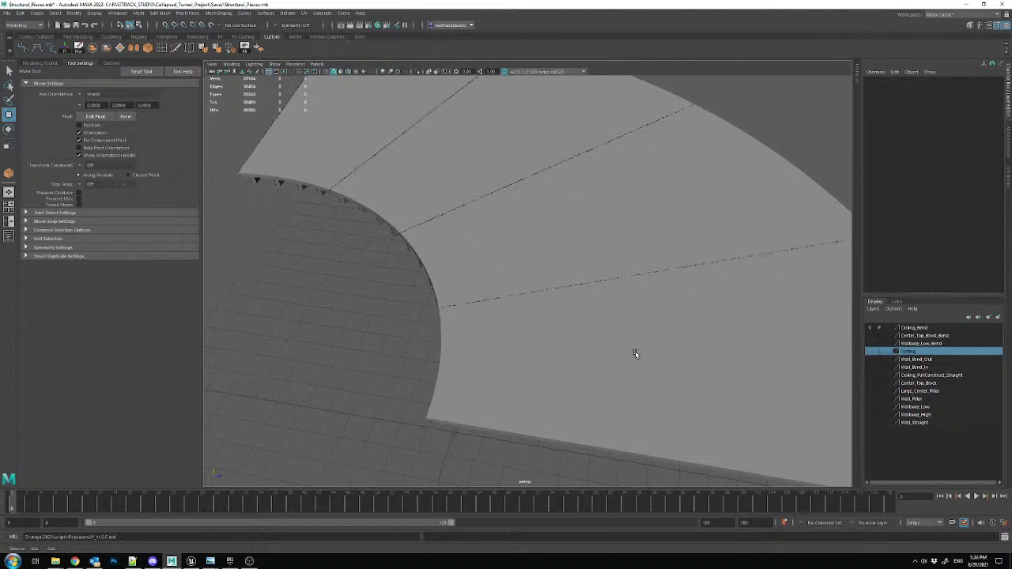
alt+middle_drag(638, 355, 556, 327)
key(ctrl+s)
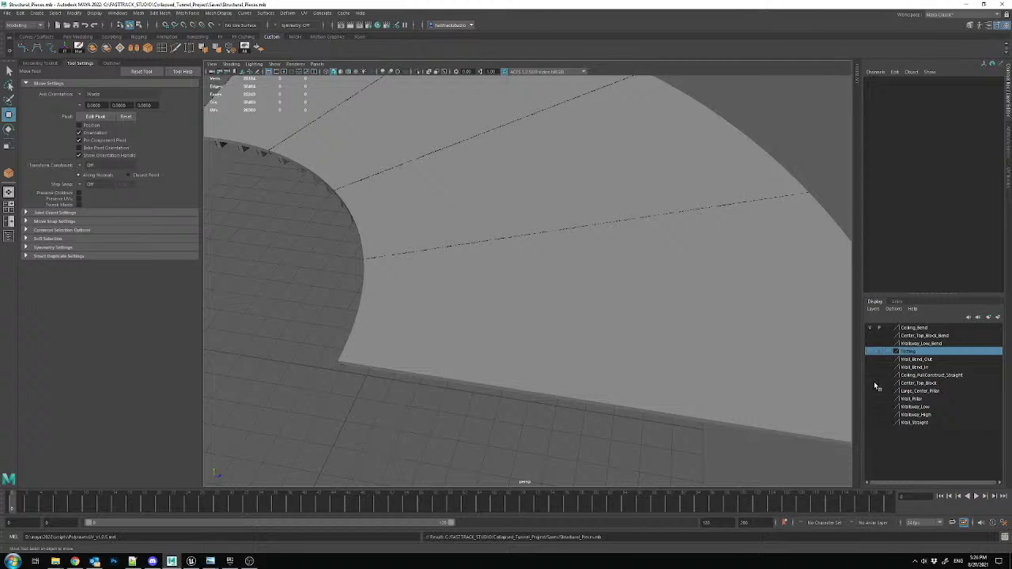
- Show the Center_Top_Block layer, duplicate its block along Z under the curved ceiling, and add the copy to the Ceiling_Bend layer
click(365, 370)
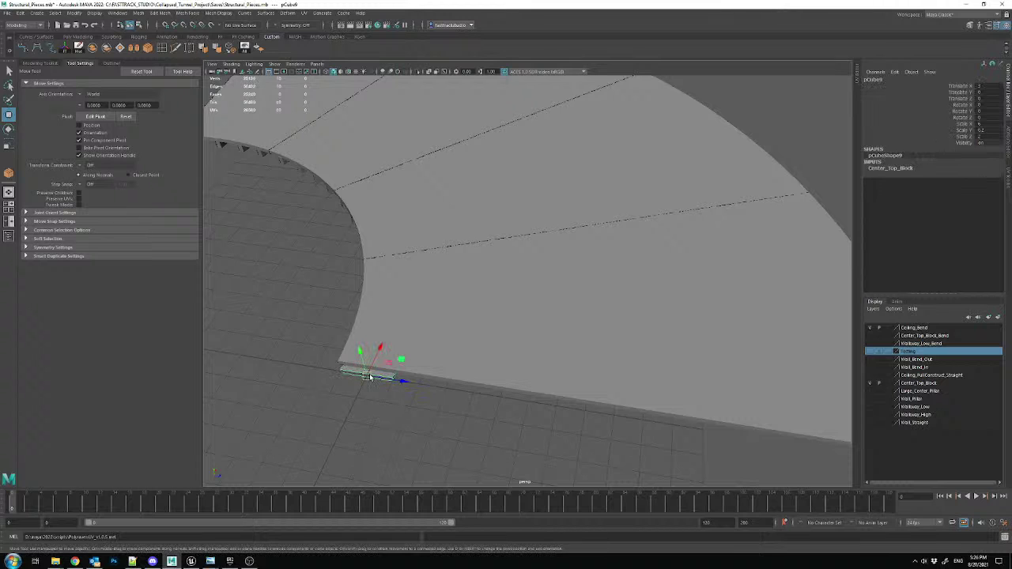
shift+drag(408, 384, 586, 407)
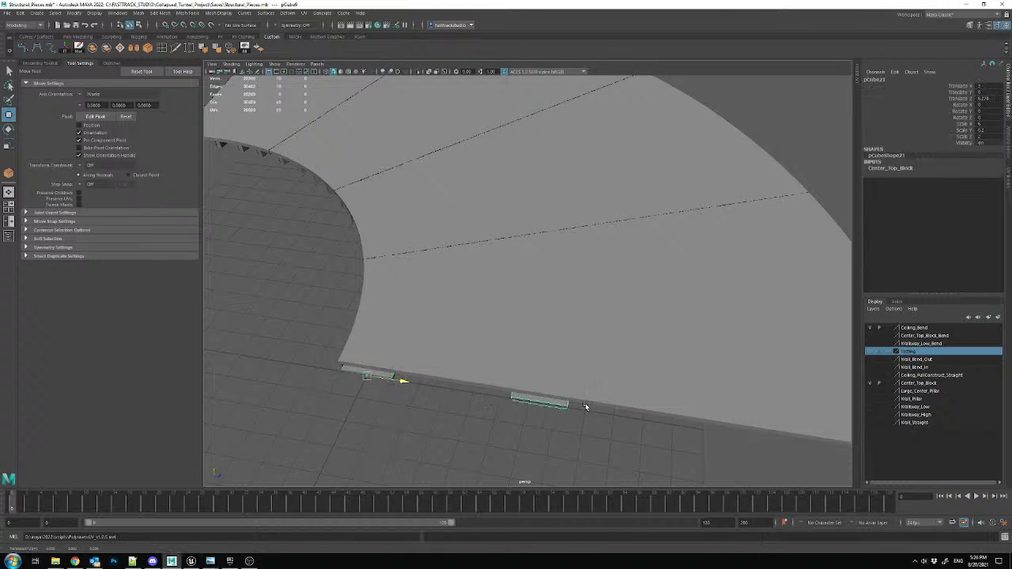
click(913, 328)
alt+drag(601, 371, 378, 225)
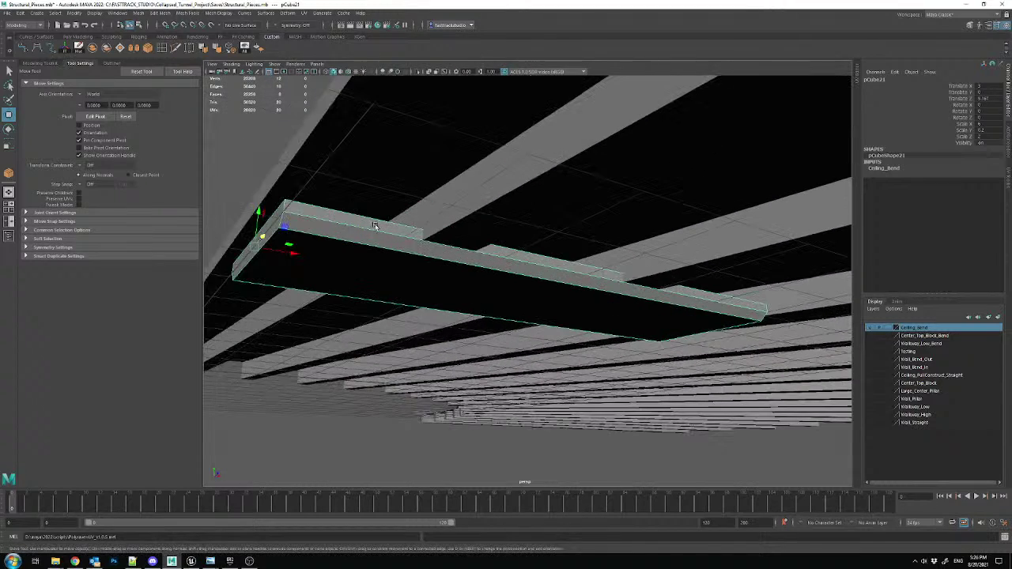
alt+drag(263, 212, 289, 237)
- Switch to the photo viewer, close the game screenshot, and examine the whole Main_Reference.jpg image
key(alt+Tab)
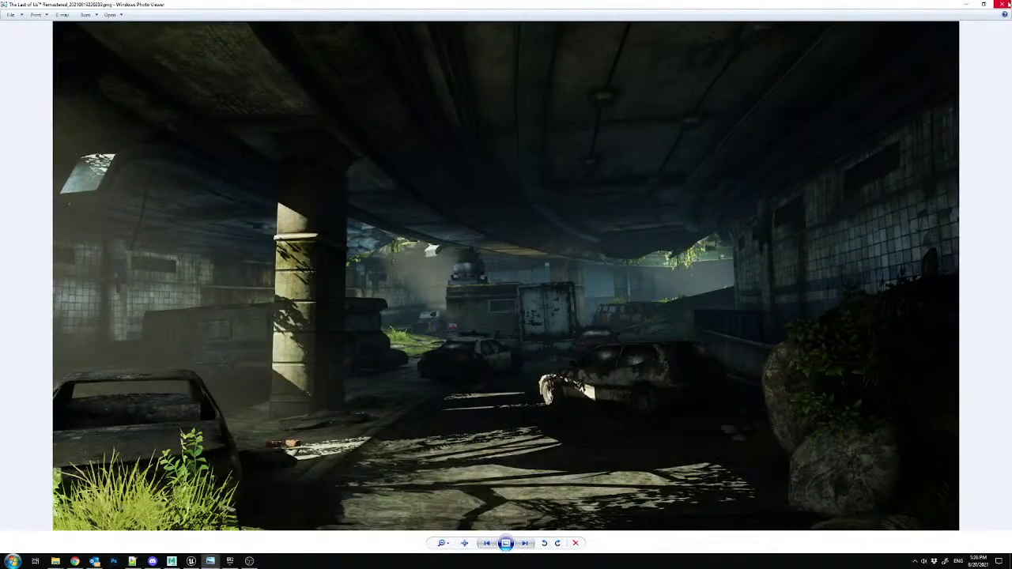
click(1006, 4)
key(alt+Tab)
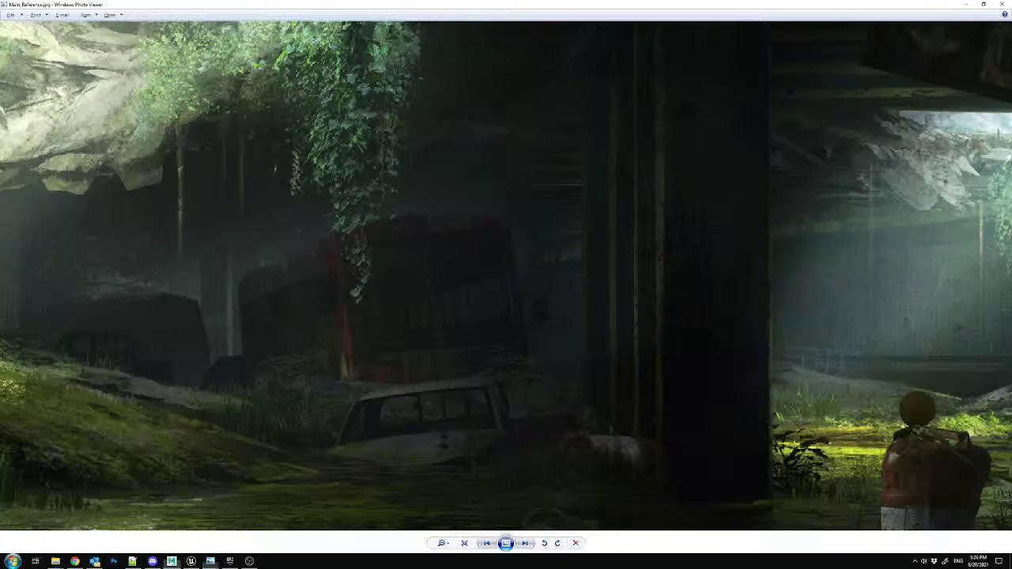
scroll(599, 206, down, 5)
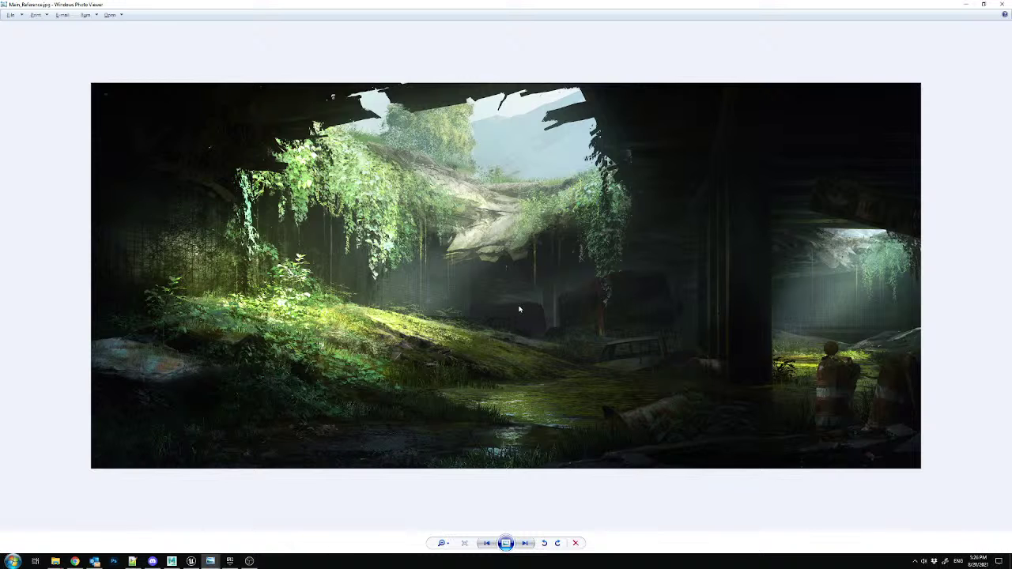
- Switch to Maya and export the curved ceiling with its block copy, replacing Ceiling_FullConstruct_Bend.fbx
double_click(696, 8)
key(alt+Tab)
drag(284, 234, 290, 247)
scroll(376, 276, down, 5)
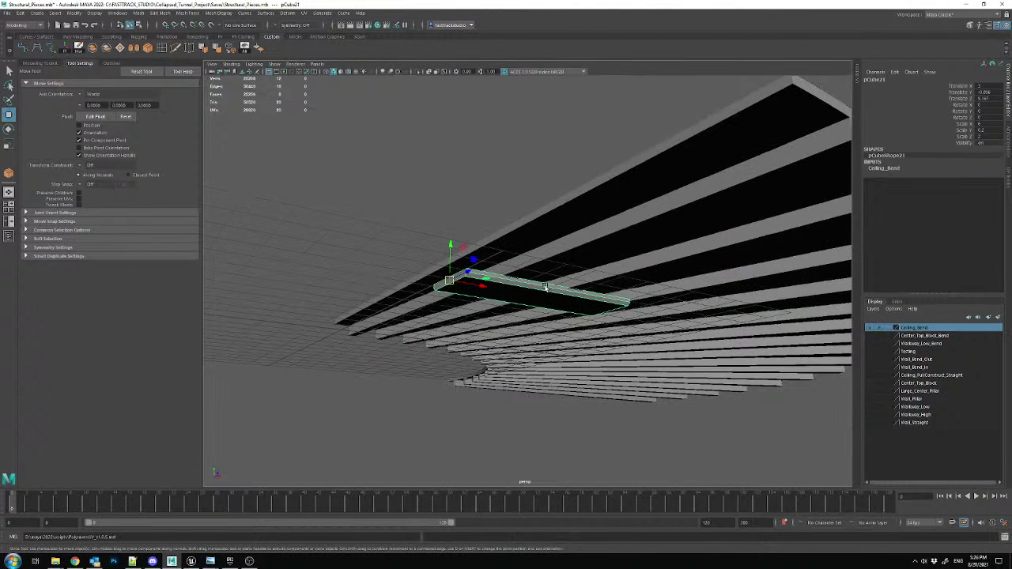
drag(465, 186, 586, 343)
click(7, 13)
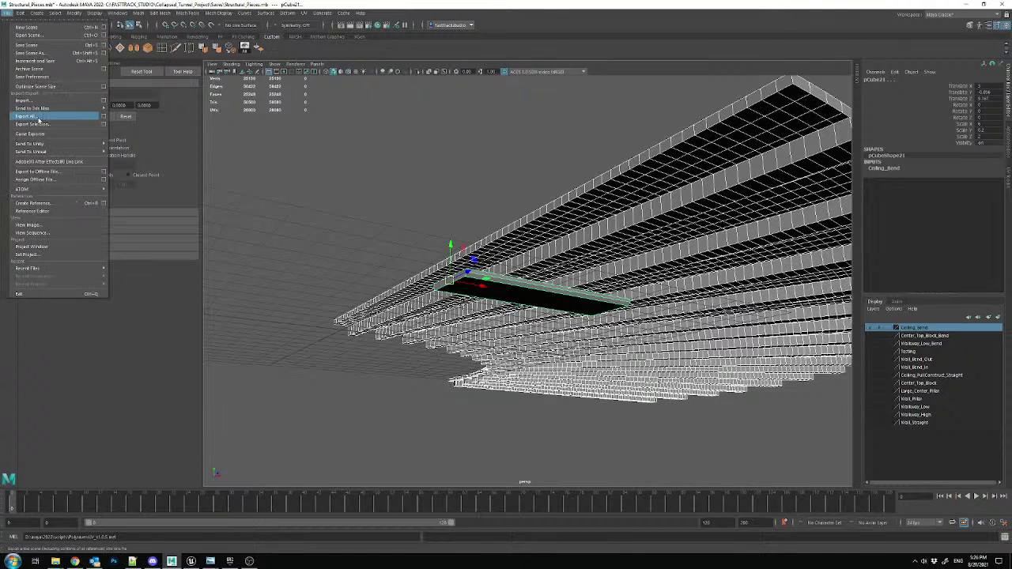
click(33, 124)
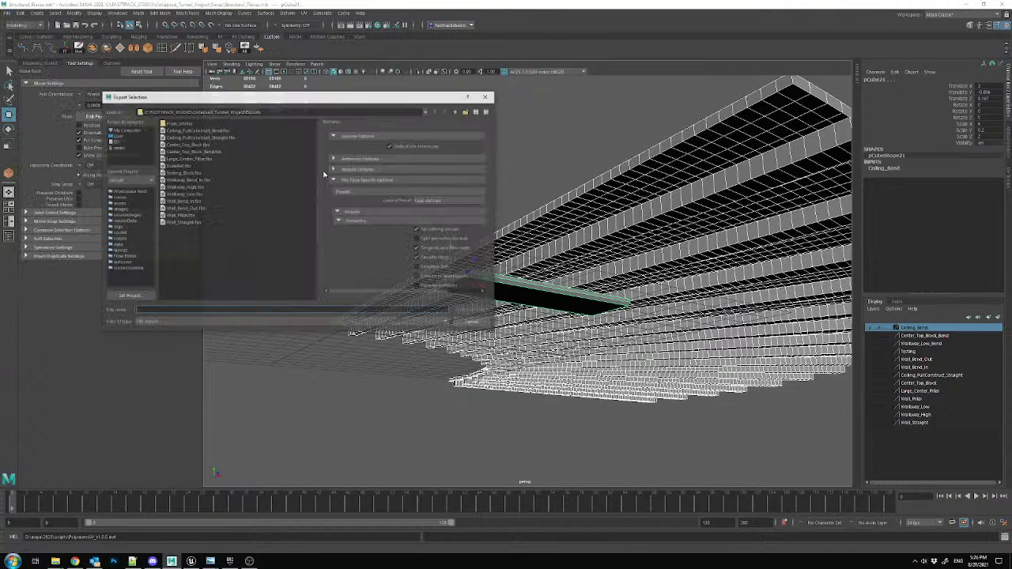
double_click(204, 130)
click(283, 228)
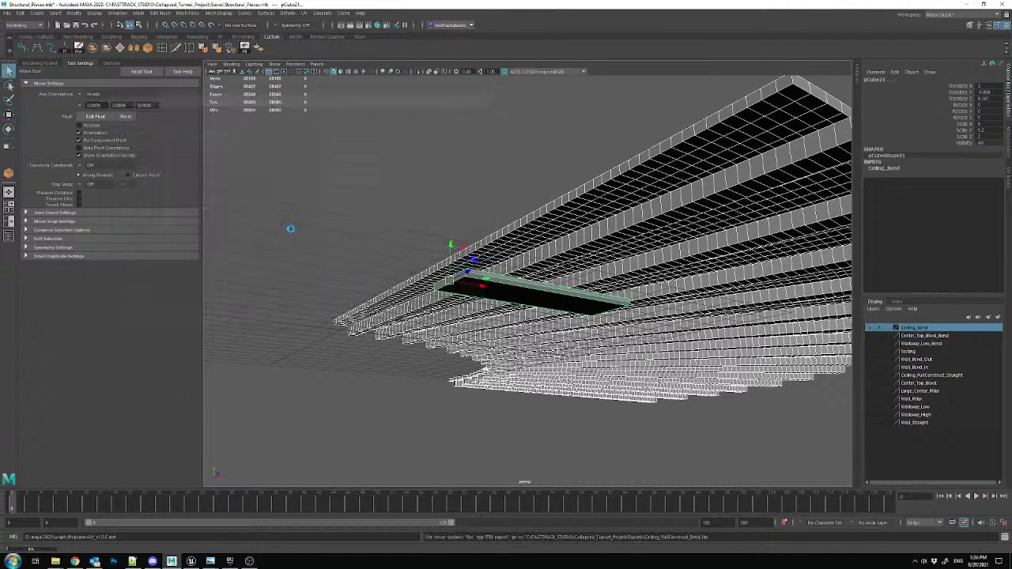
click(522, 388)
- Switch to Unreal, reimport Ceiling_FullConstruct_Bend, and inspect where its block meets the straight center beam
click(191, 561)
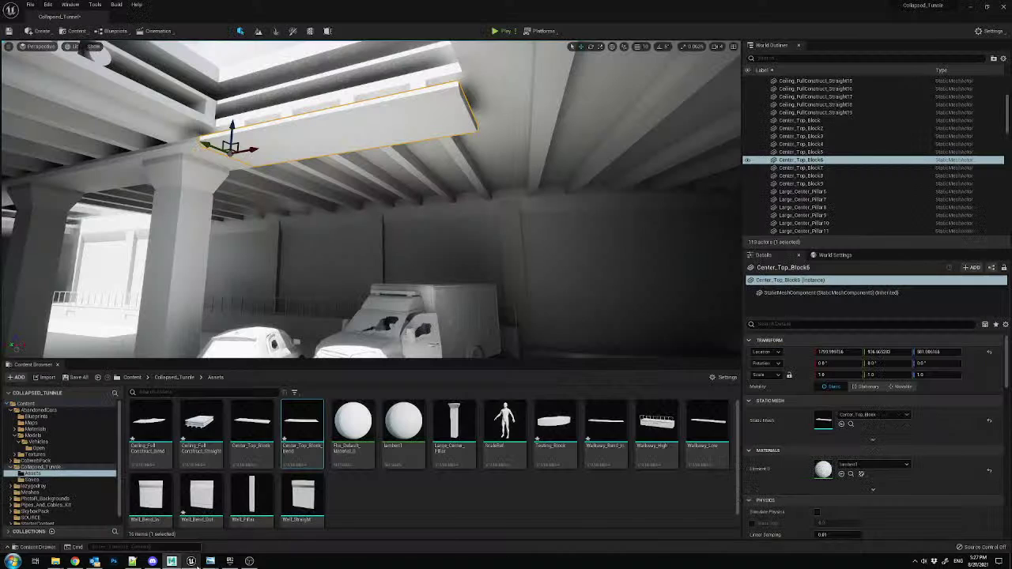
right_click(156, 427)
click(192, 227)
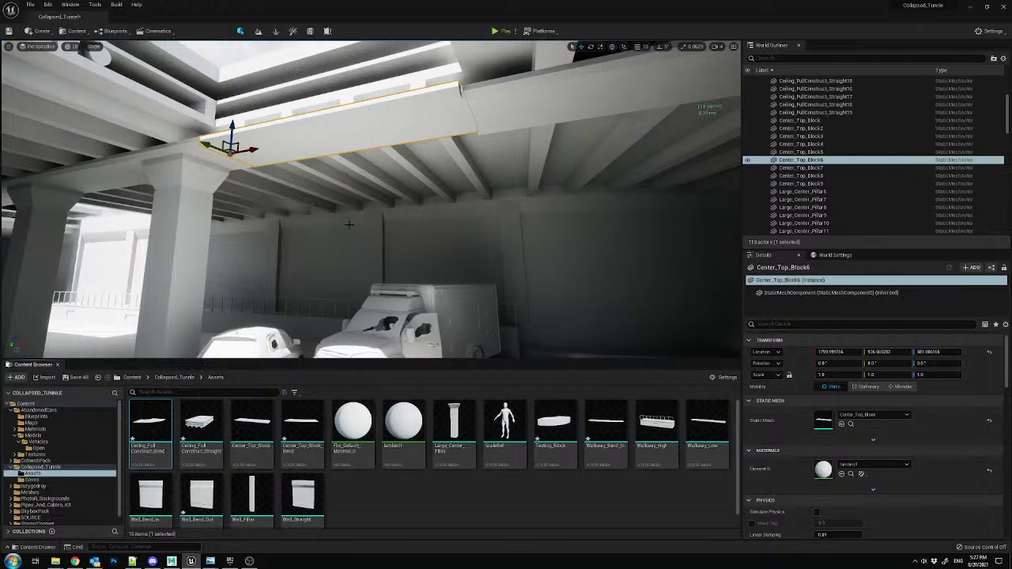
click(567, 150)
right_drag(566, 150, 459, 120)
right_drag(372, 199, 394, 204)
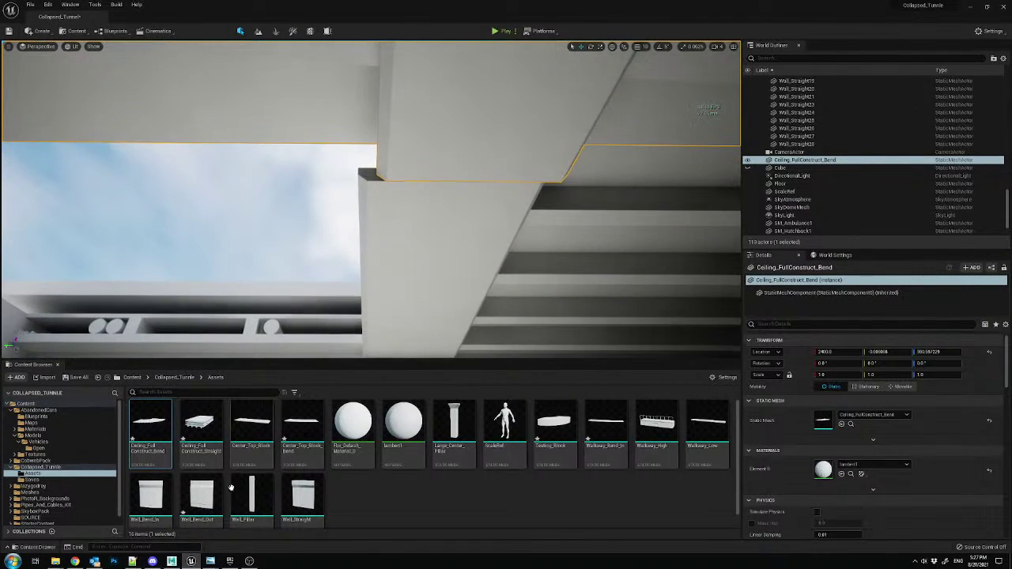
- Switch to Maya and shift the block under the curved ceiling in positive Z to line up with the center beam
click(190, 562)
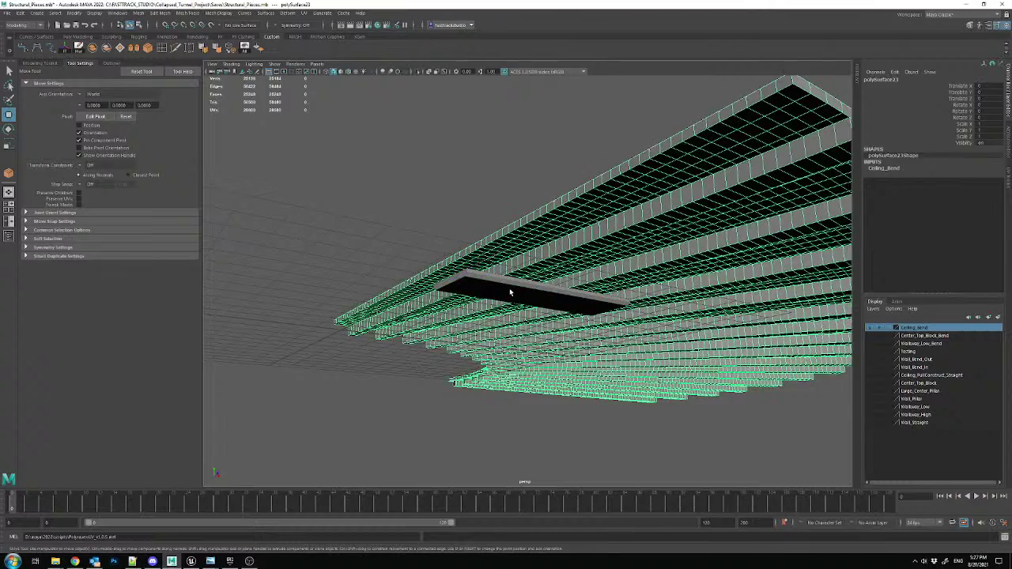
alt+drag(508, 289, 490, 427)
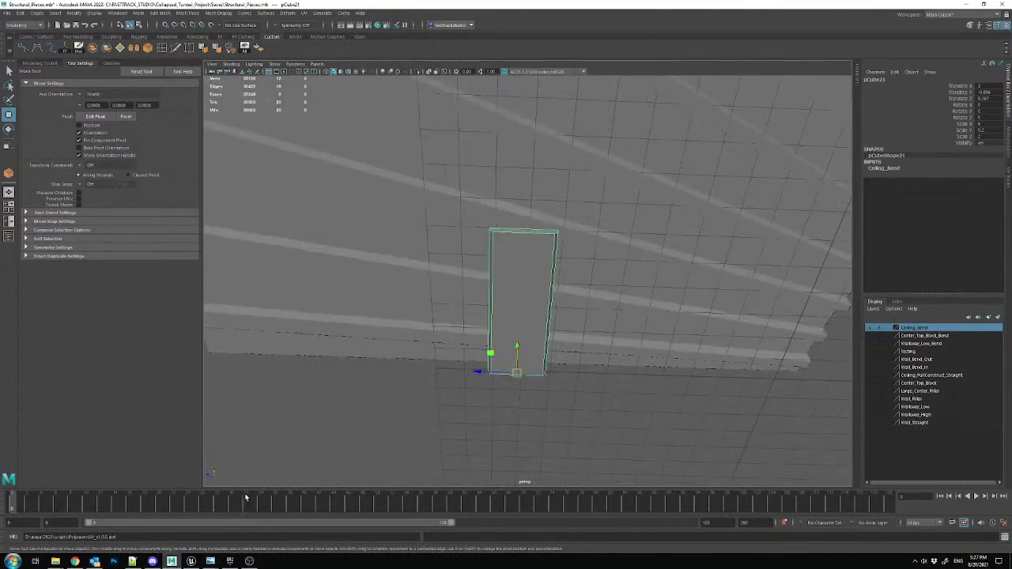
click(191, 562)
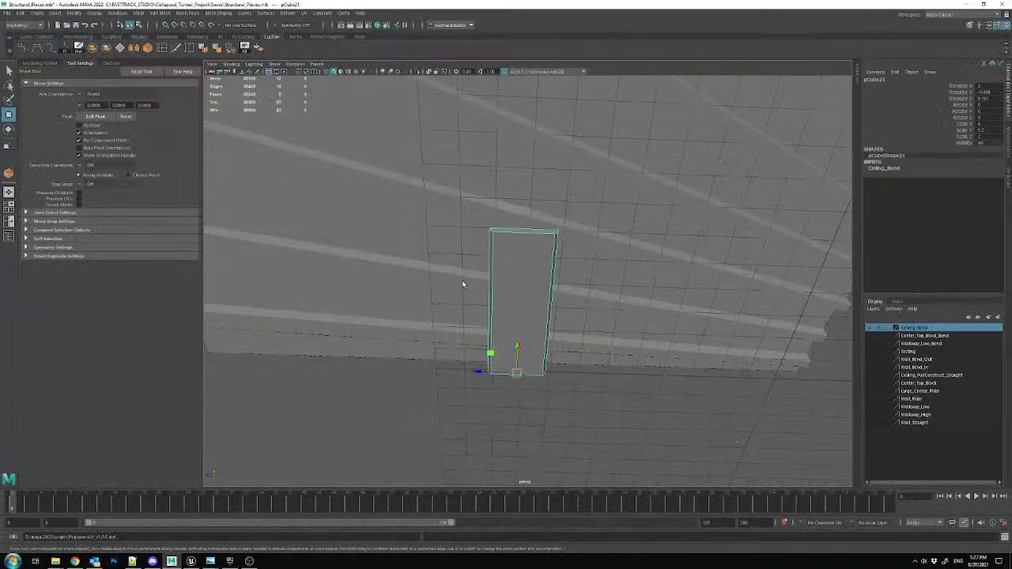
drag(493, 374, 465, 369)
- Export the shifted block and curved ceiling over Ceiling_FullConstruct_Bend.fbx, then reimport the mesh in Unreal
click(11, 14)
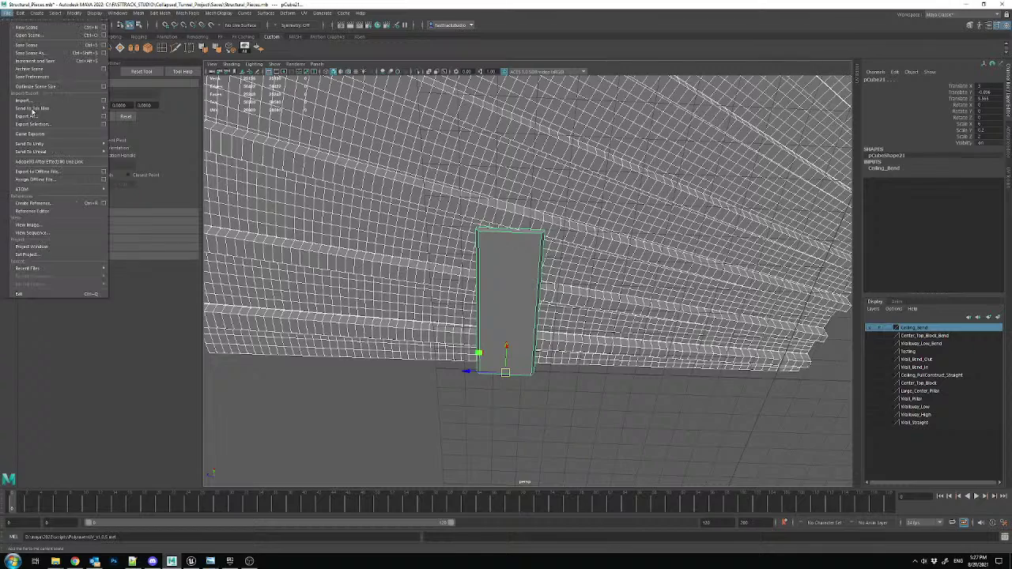
click(48, 121)
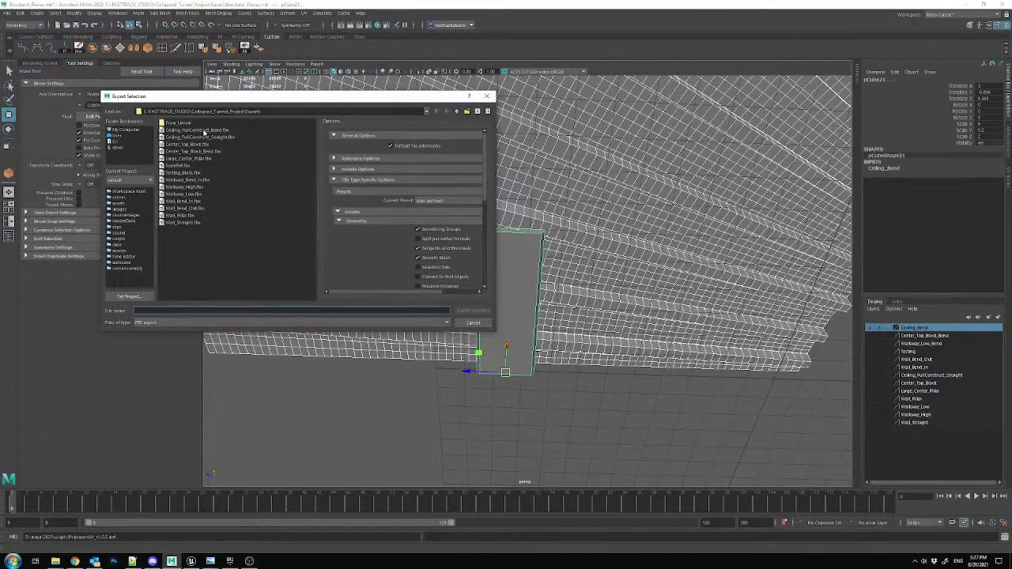
double_click(204, 132)
click(282, 227)
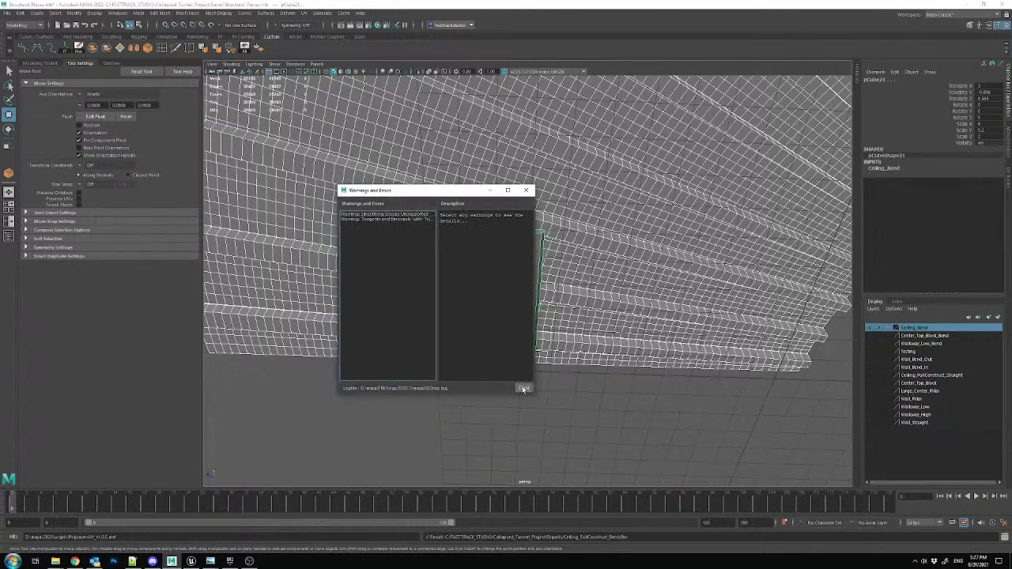
click(524, 389)
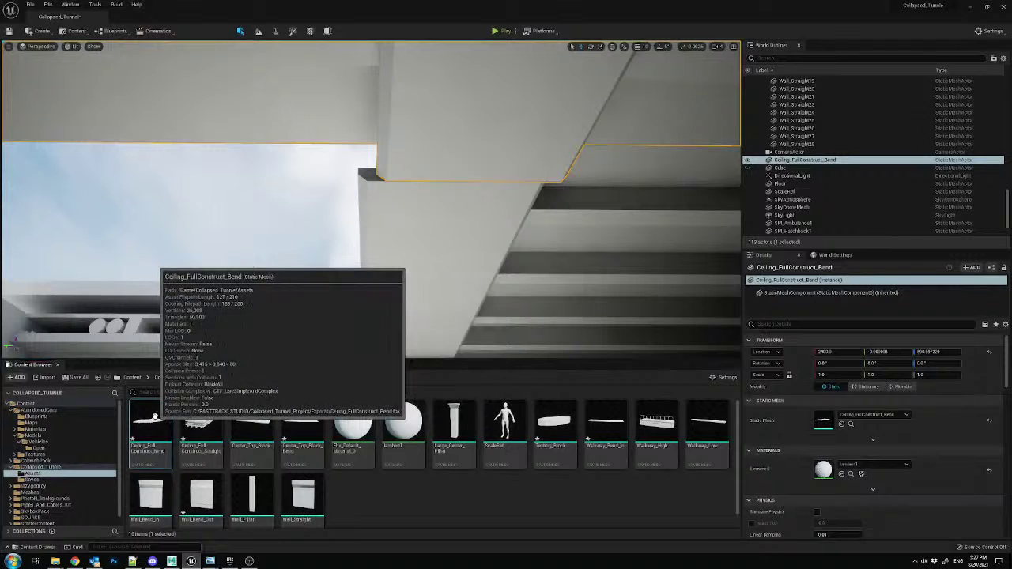
right_click(155, 415)
click(210, 220)
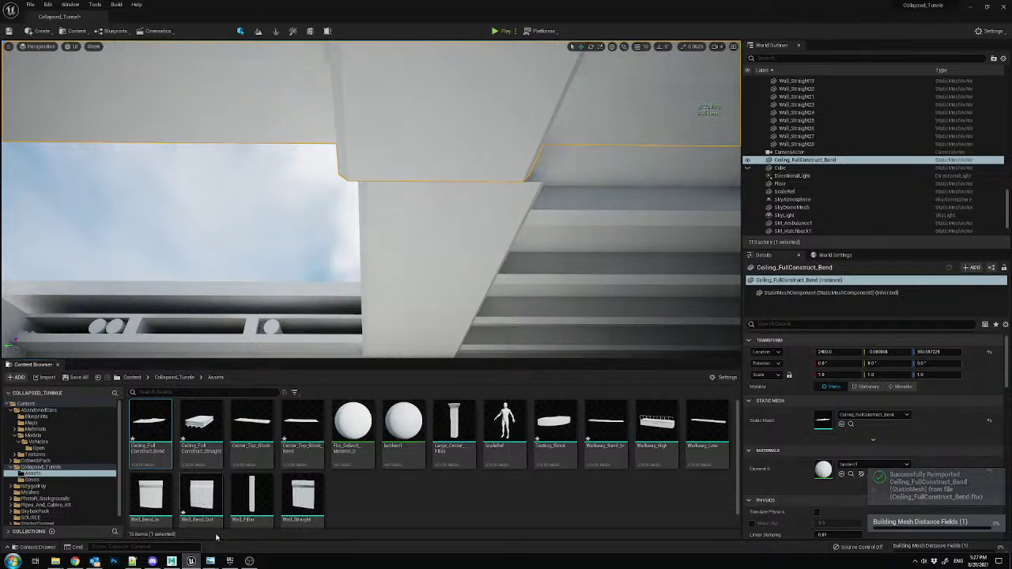
- Switch to Maya and move the ceiling block slightly back in negative Z to correct the overshoot
click(171, 562)
click(551, 259)
scroll(522, 398, up, 4)
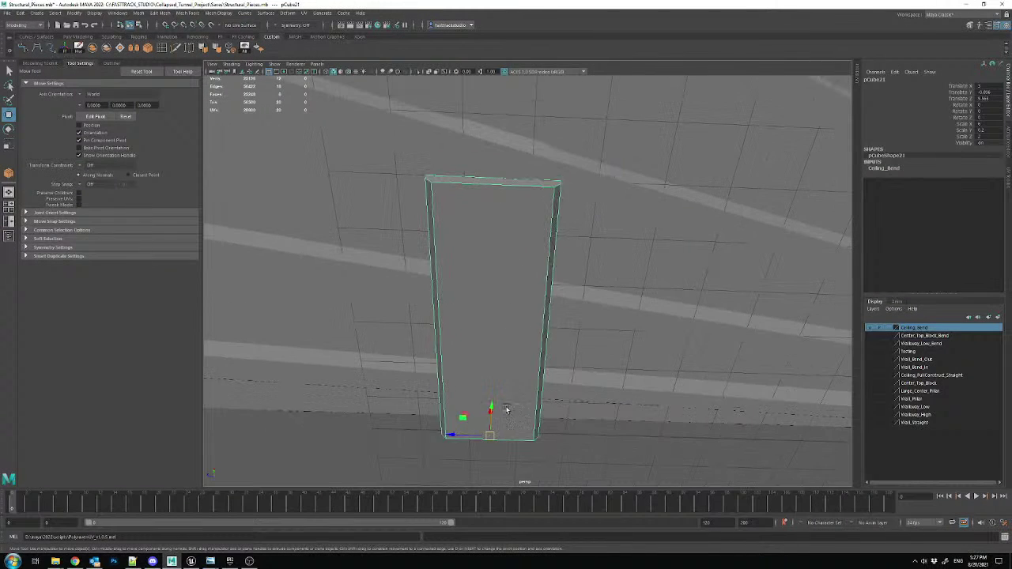
alt+drag(504, 416, 473, 402)
key(ctrl+z)
drag(447, 460, 454, 458)
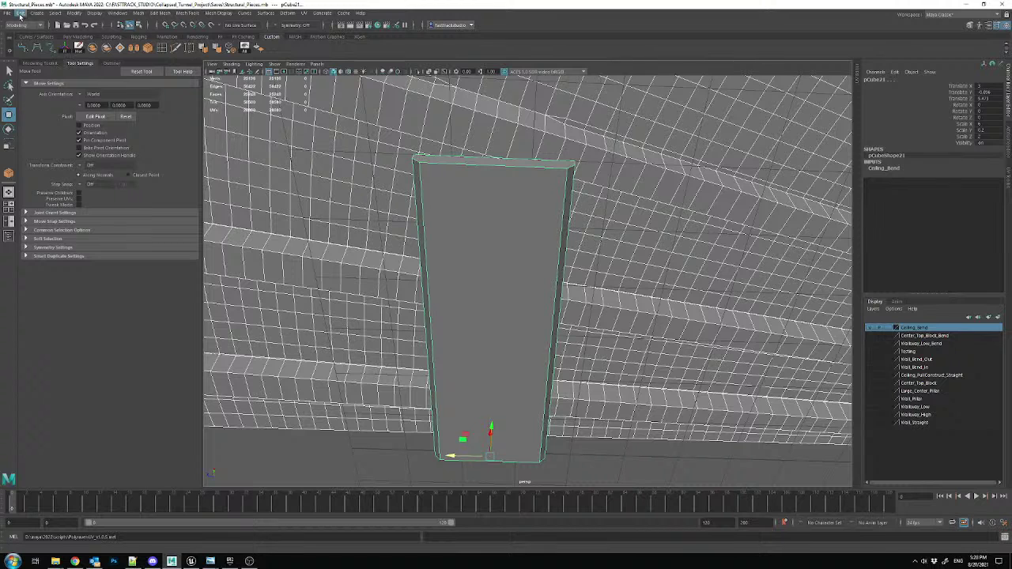
- Export the ceiling and corrected block over Ceiling_FullConstruct_Bend.fbx and reimport the mesh in Unreal
click(14, 14)
click(46, 125)
double_click(184, 130)
click(288, 225)
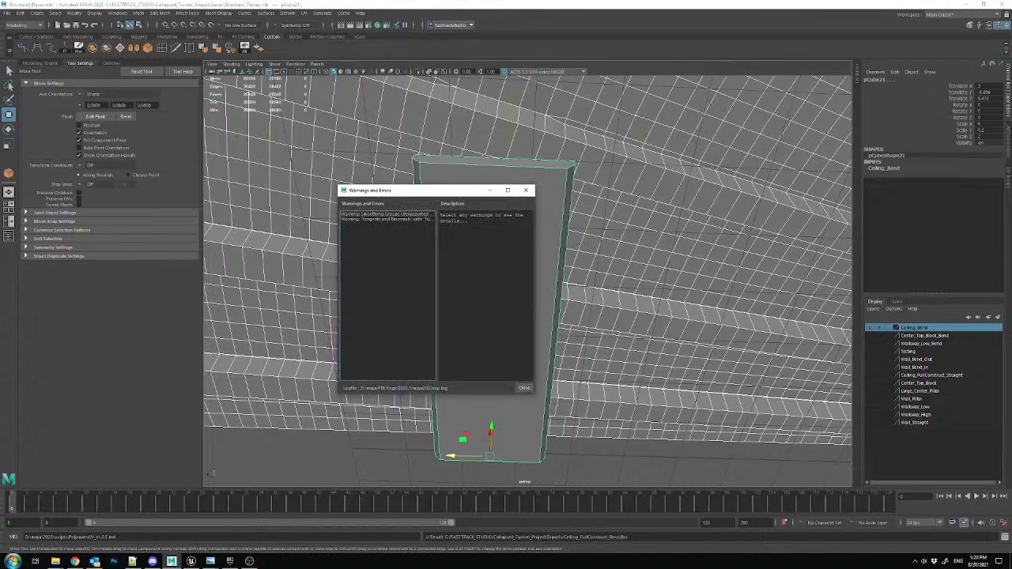
click(525, 388)
click(191, 560)
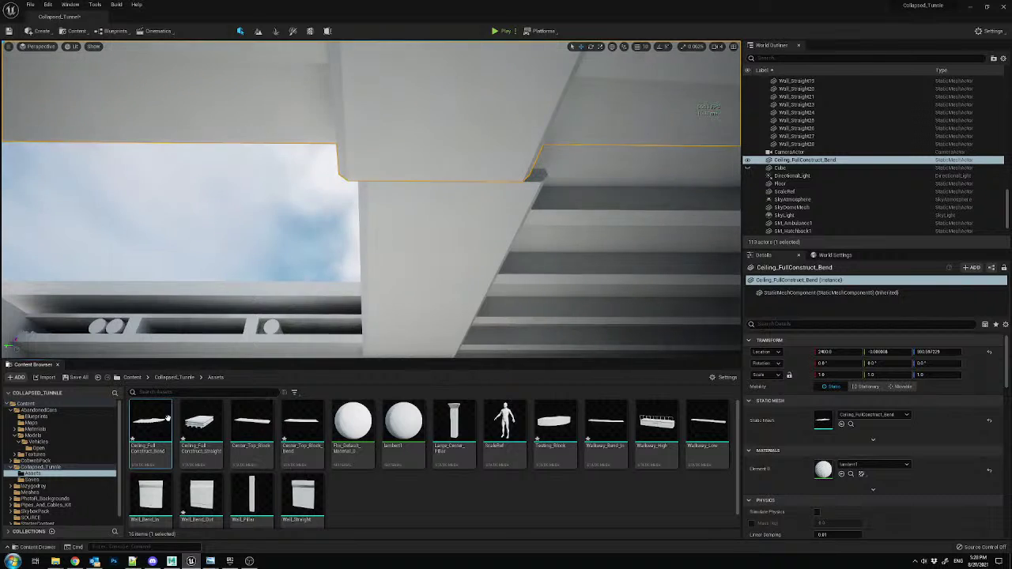
right_click(162, 418)
click(210, 218)
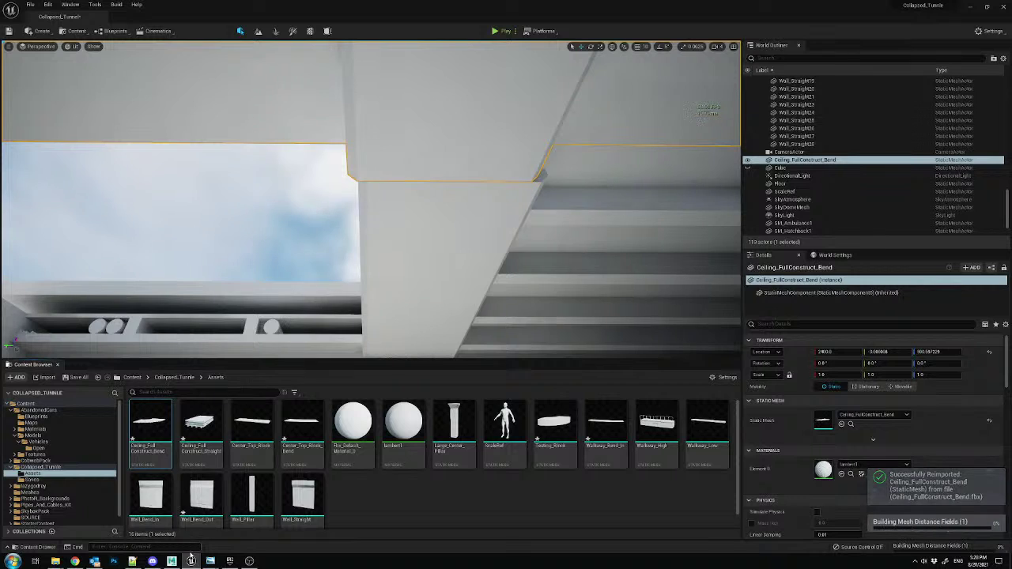
- Switch to Maya, nudge the block a little further in negative Z, and select it together with the curved ceiling
click(173, 561)
drag(460, 459, 467, 456)
drag(570, 446, 412, 348)
- Replace Ceiling_FullConstruct_Bend.fbx with the selected ceiling and block, and reimport the mesh in Unreal
click(7, 15)
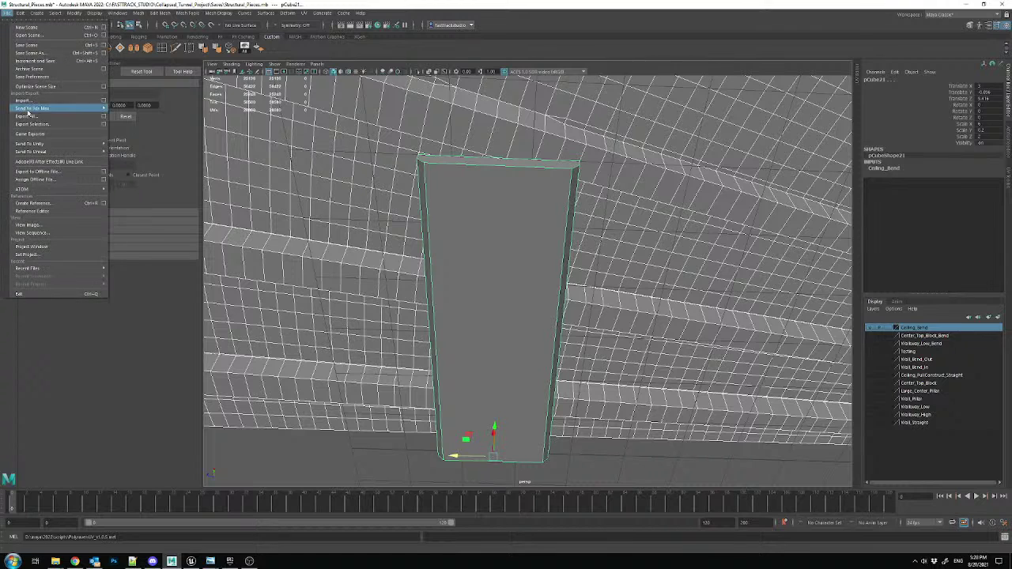
click(55, 124)
double_click(200, 131)
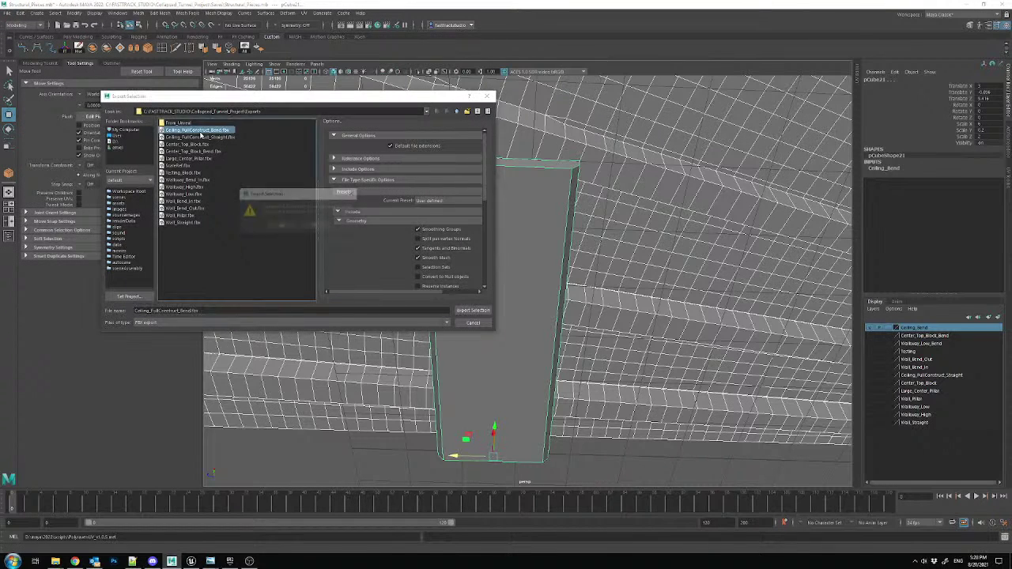
click(284, 226)
click(522, 389)
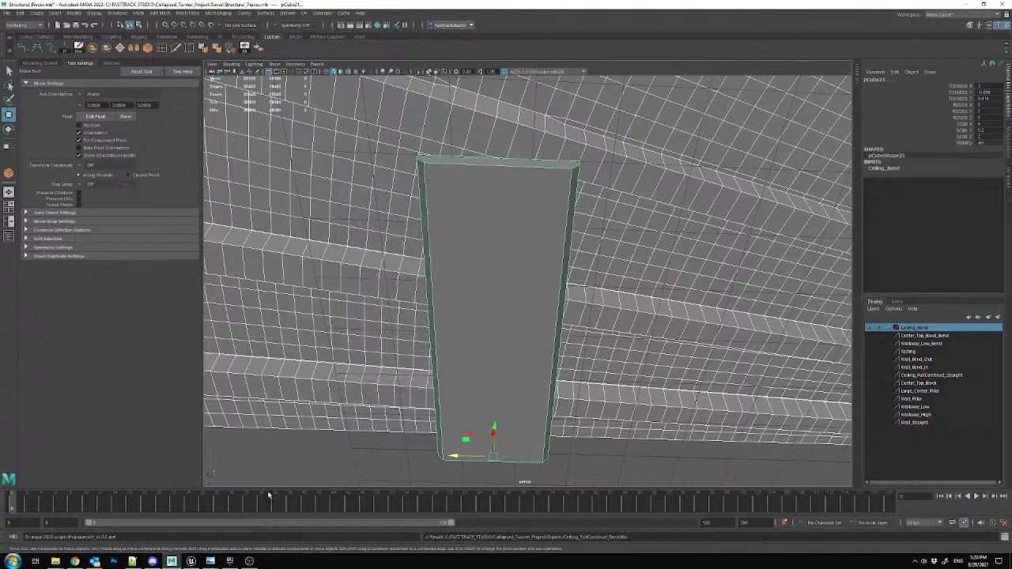
click(192, 561)
right_click(174, 417)
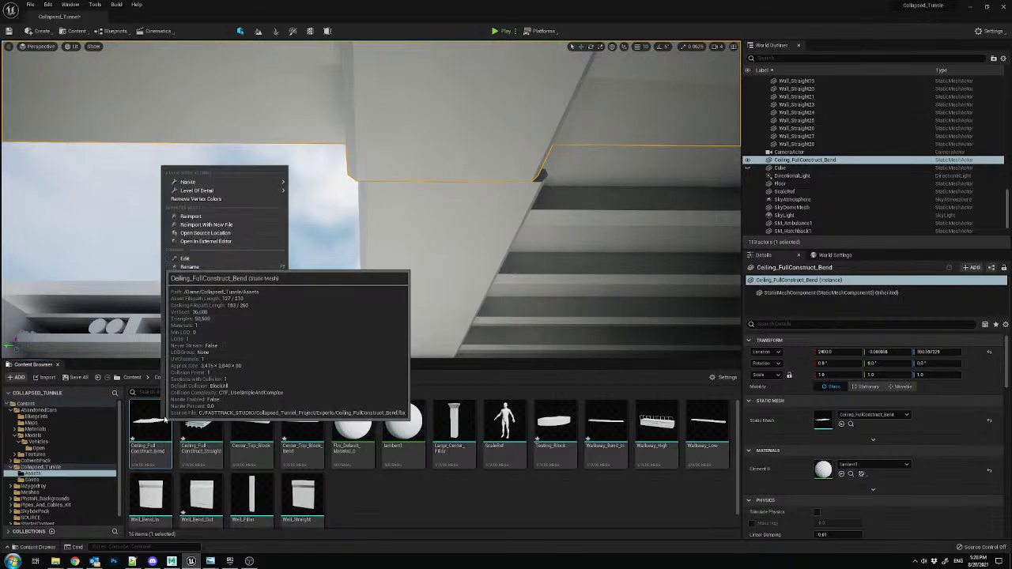
click(229, 219)
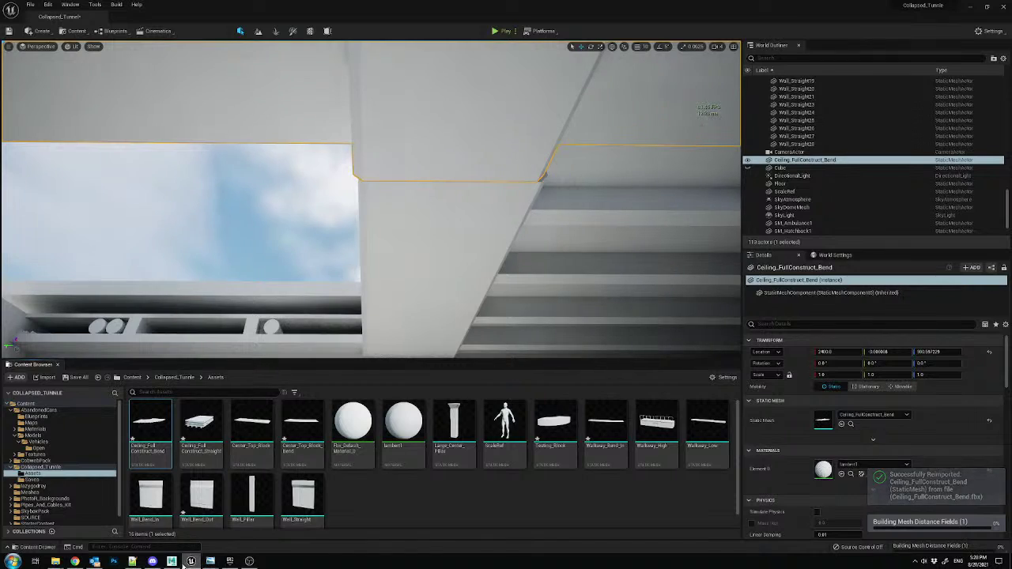
- Switch to Maya, make another small negative Z adjustment to the block, and select it with the ceiling
click(171, 561)
click(449, 272)
drag(455, 457, 459, 458)
drag(603, 464, 440, 348)
- Re-export the selection to Ceiling_FullConstruct_Bend.fbx, reimport it in Unreal, and check the beam joint up close
click(7, 13)
click(48, 118)
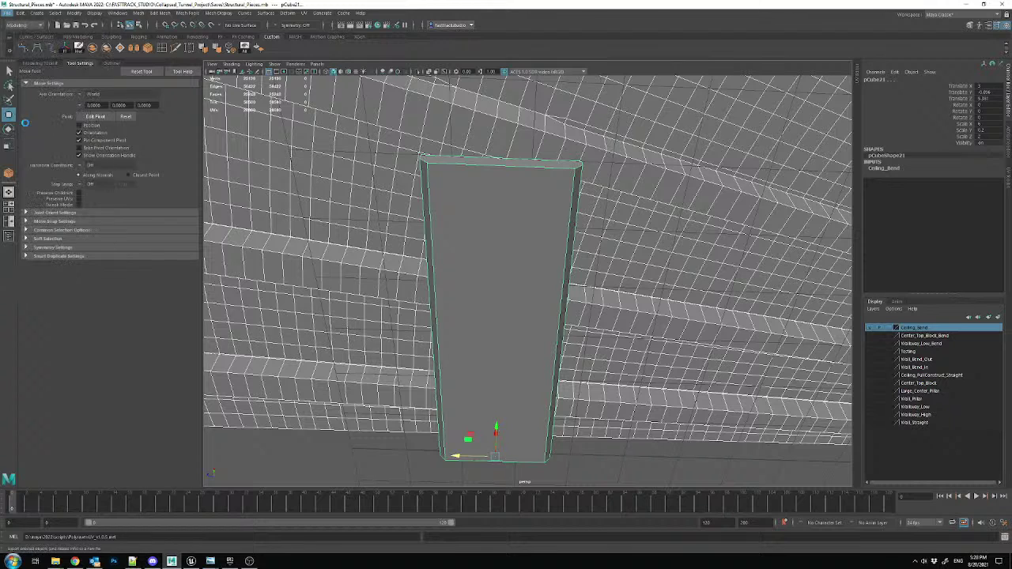
double_click(190, 131)
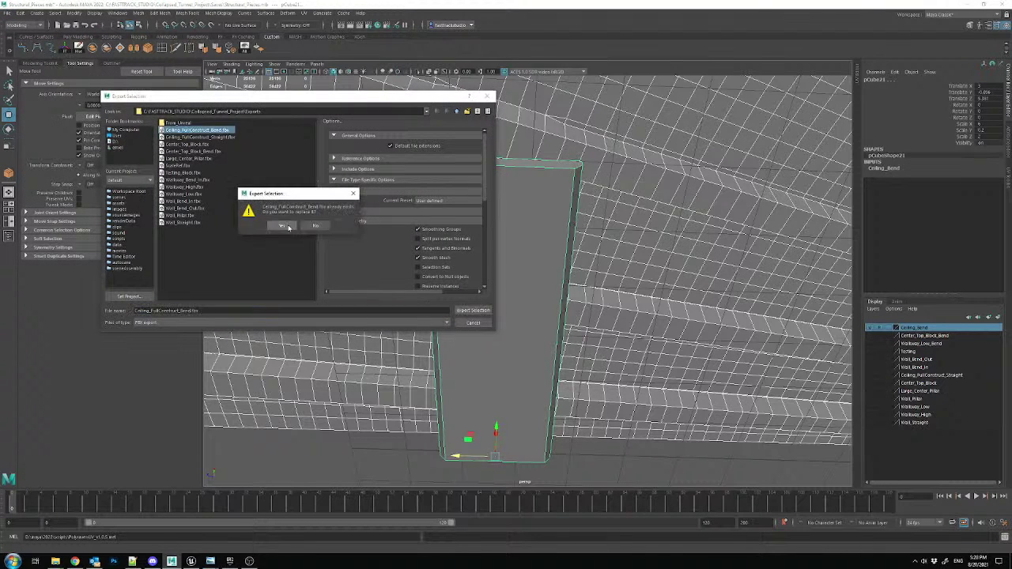
click(281, 227)
click(526, 388)
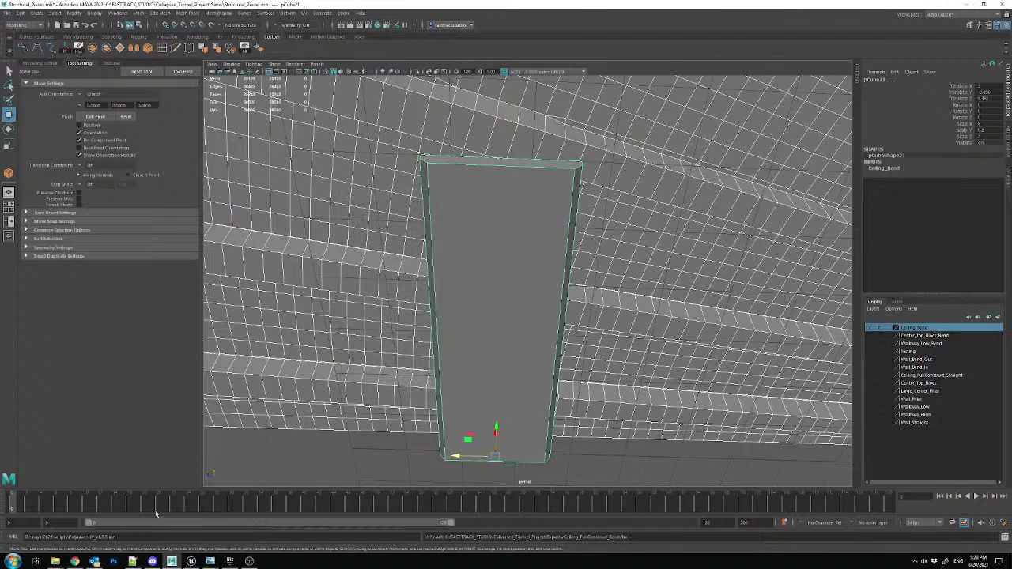
click(191, 561)
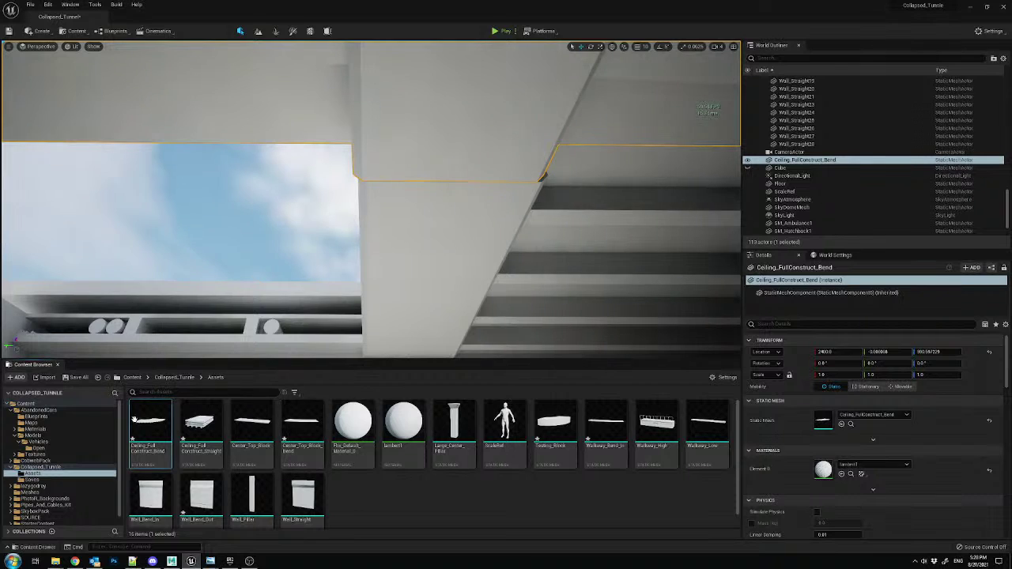
right_click(141, 424)
click(183, 220)
right_drag(527, 190, 439, 156)
key(w)
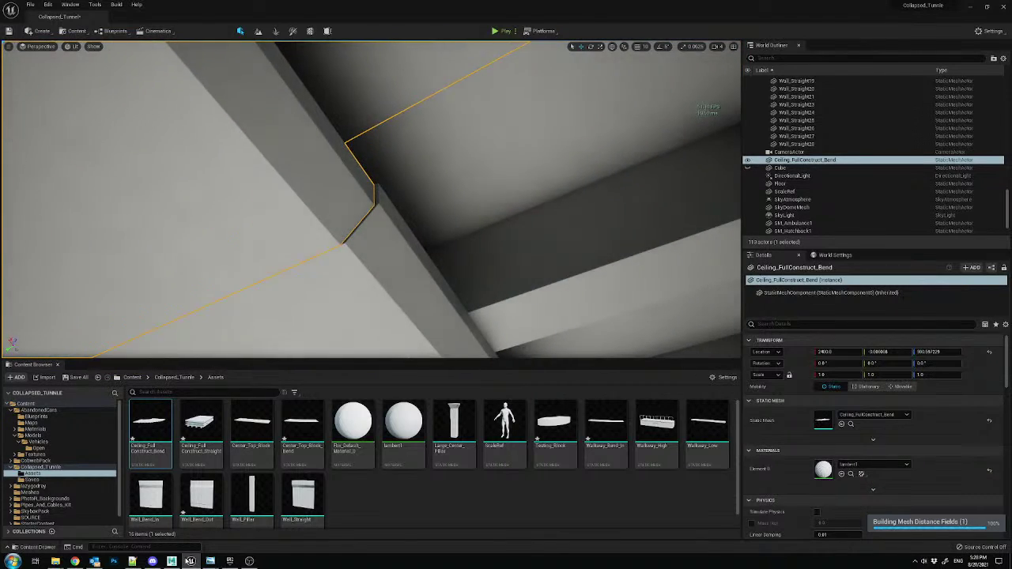
- Switch to Maya and fine-tune the block's Z position by a tiny amount against the remaining beam offset
click(173, 561)
scroll(474, 324, up, 5)
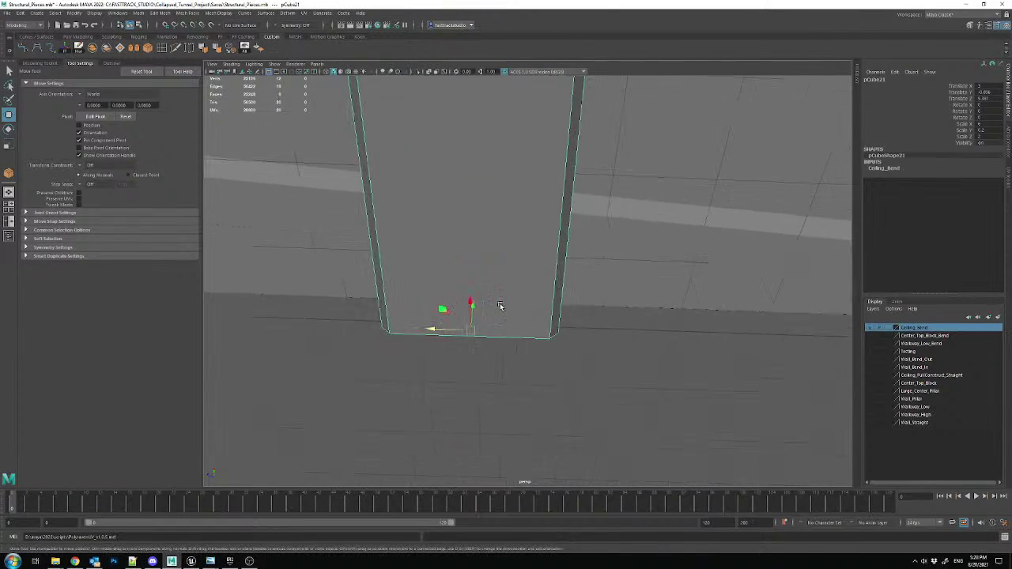
drag(414, 349, 413, 349)
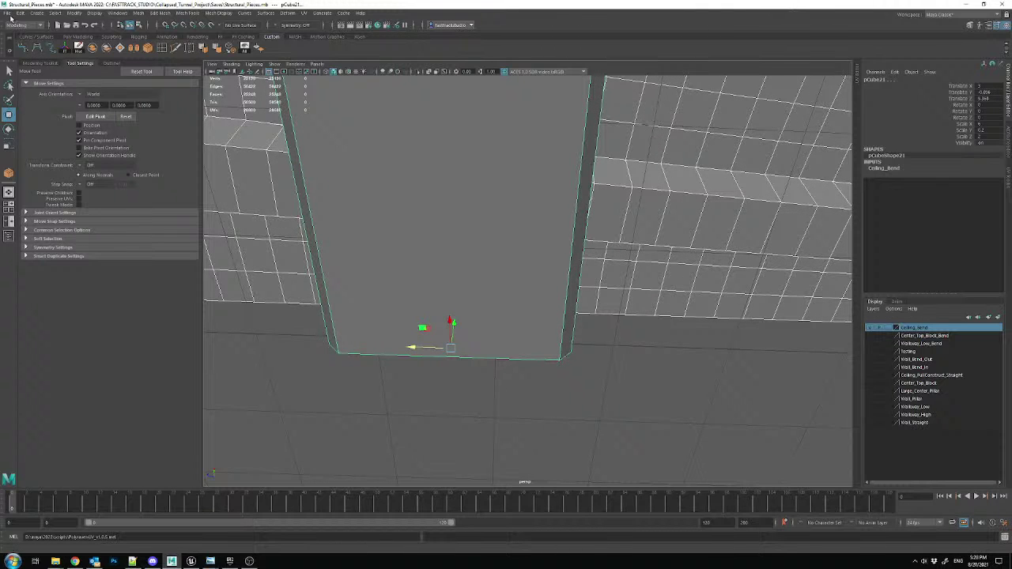
- Export the fine-tuned block and ceiling over Ceiling_FullConstruct_Bend.fbx and switch back to Unreal
click(7, 13)
click(36, 126)
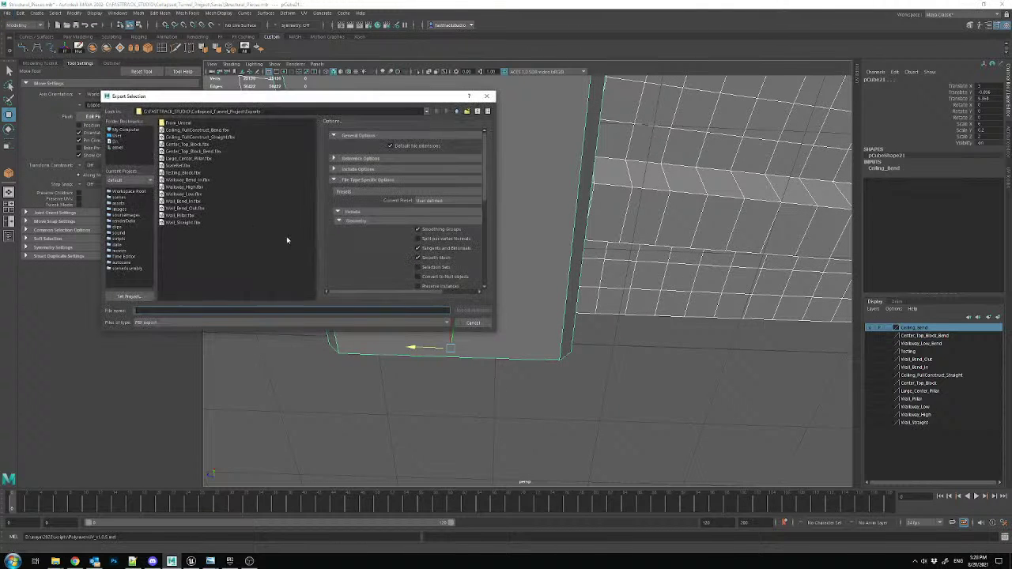
double_click(194, 133)
click(315, 226)
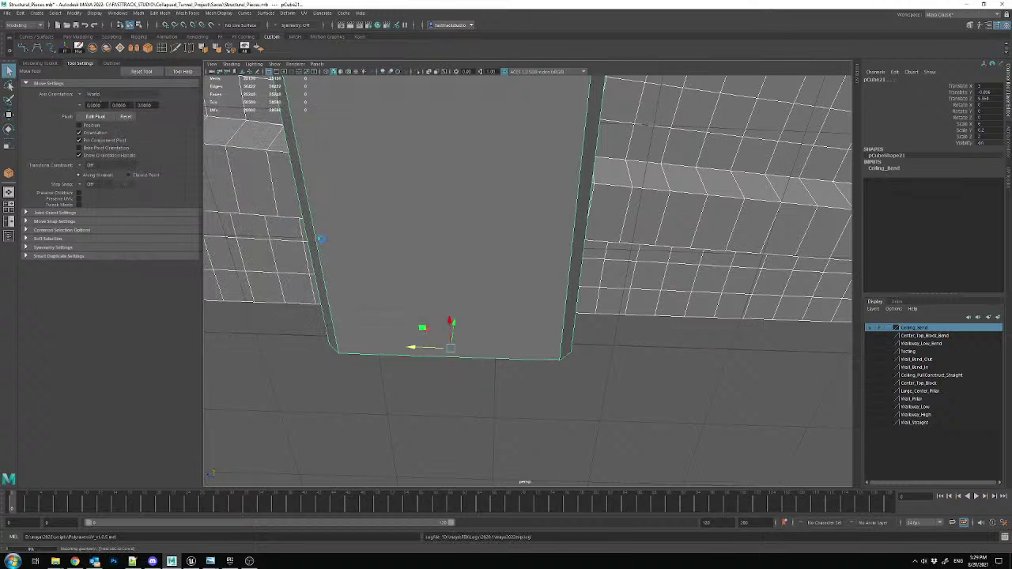
click(523, 389)
key(alt+Tab)
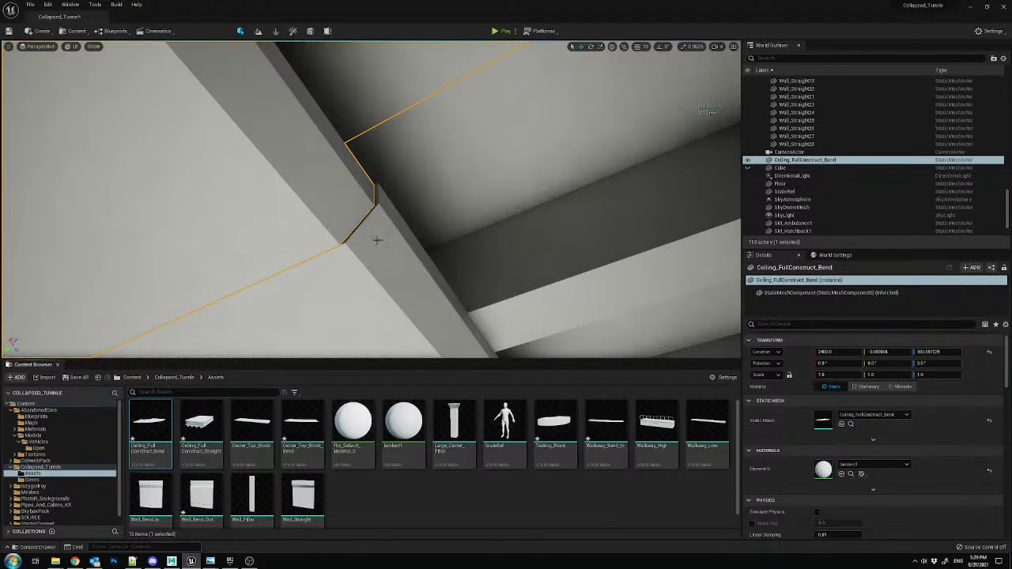
- Reimport Ceiling_FullConstruct_Bend in Unreal and inspect the beam joint and the surrounding tunnel pillars
right_click(151, 427)
click(339, 214)
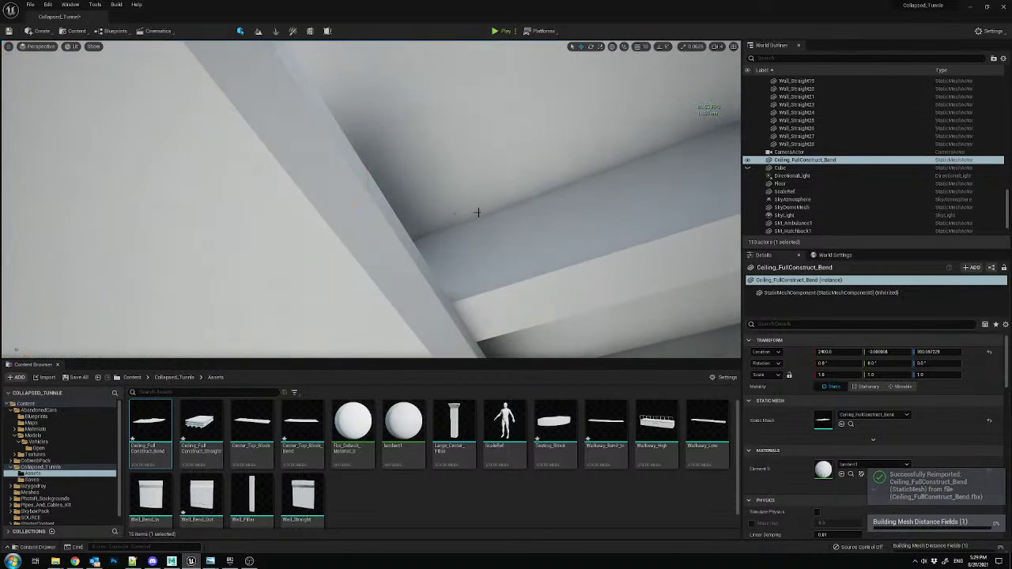
right_drag(372, 198, 332, 166)
click(178, 181)
right_drag(177, 182, 197, 178)
alt+drag(94, 307, 475, 293)
right_drag(475, 294, 411, 272)
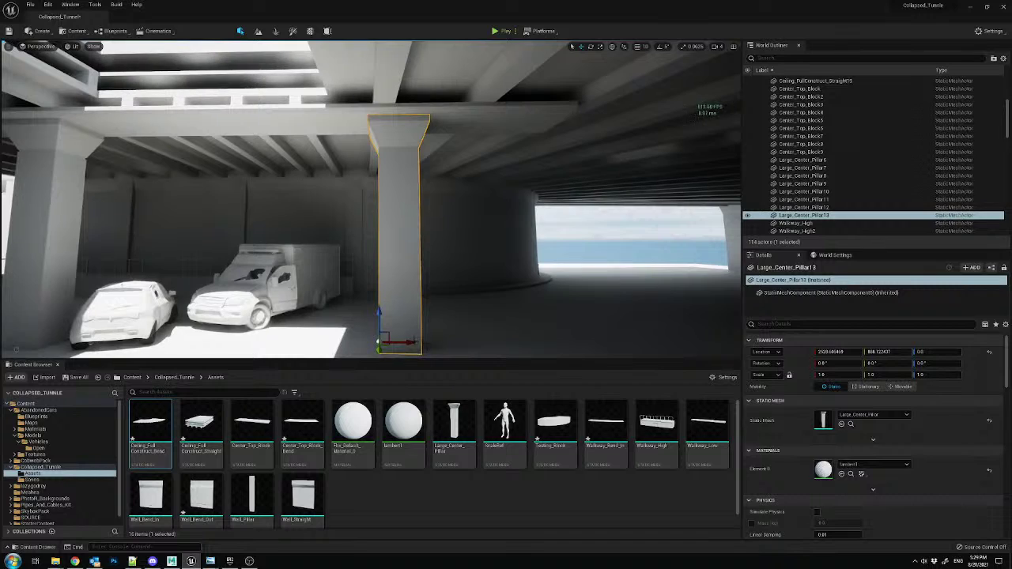
right_drag(348, 335, 317, 317)
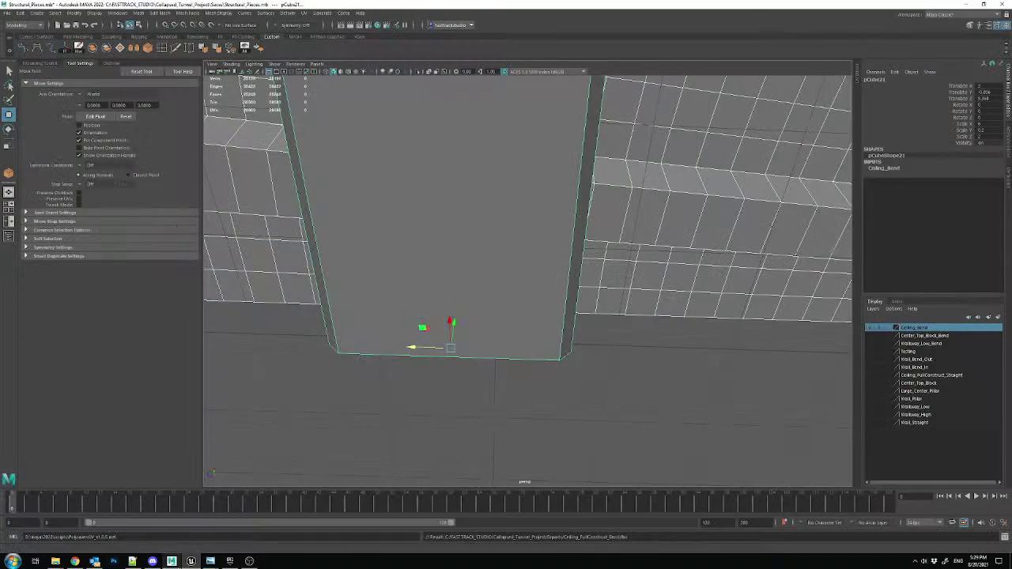
- Switch to Maya and connect the center block's long edges with 10 segments, returning to object selection
alt+drag(500, 253, 461, 278)
right_drag(461, 278, 506, 252)
right_drag(282, 267, 393, 208)
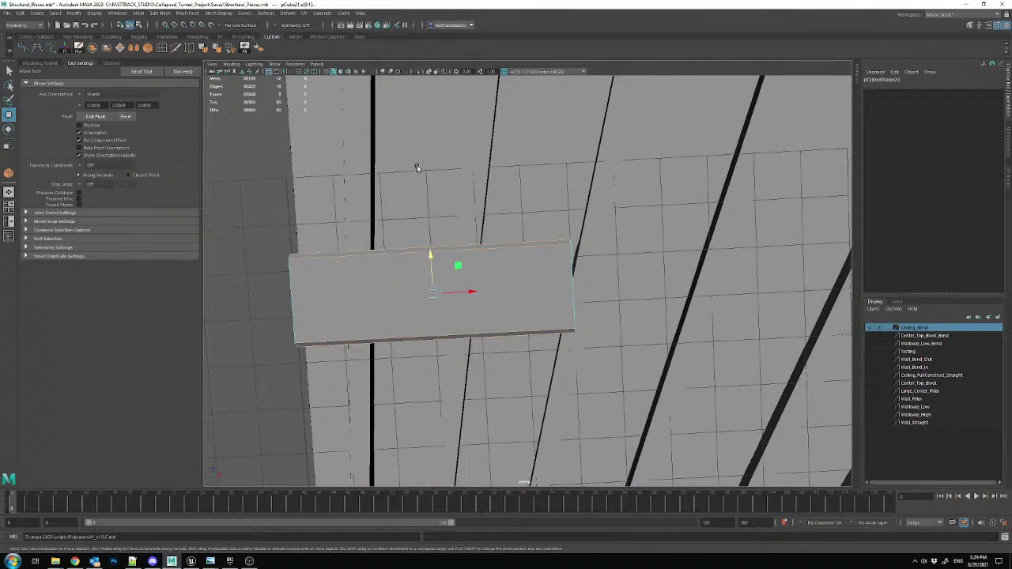
click(147, 48)
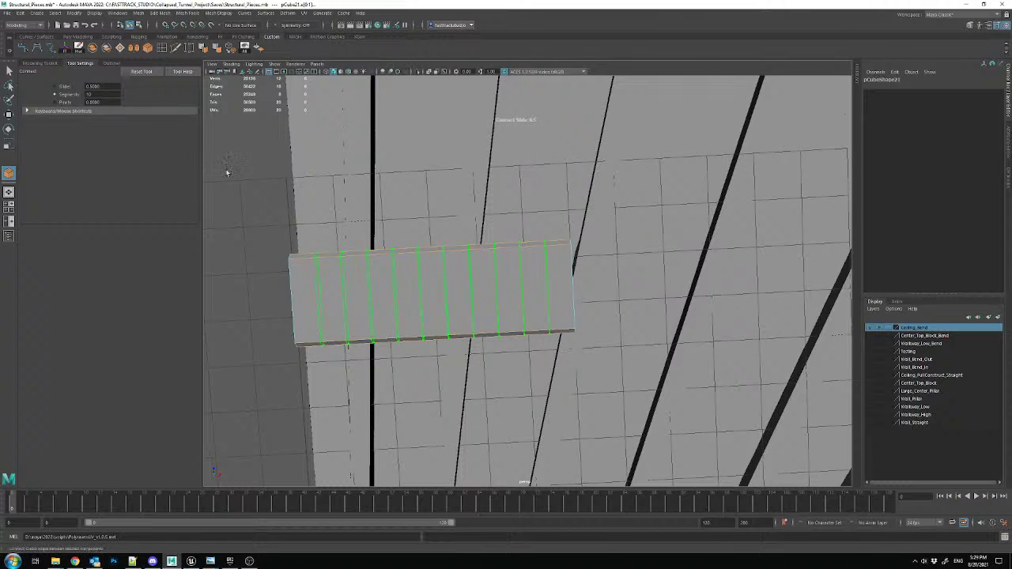
key(w)
right_drag(372, 269, 406, 251)
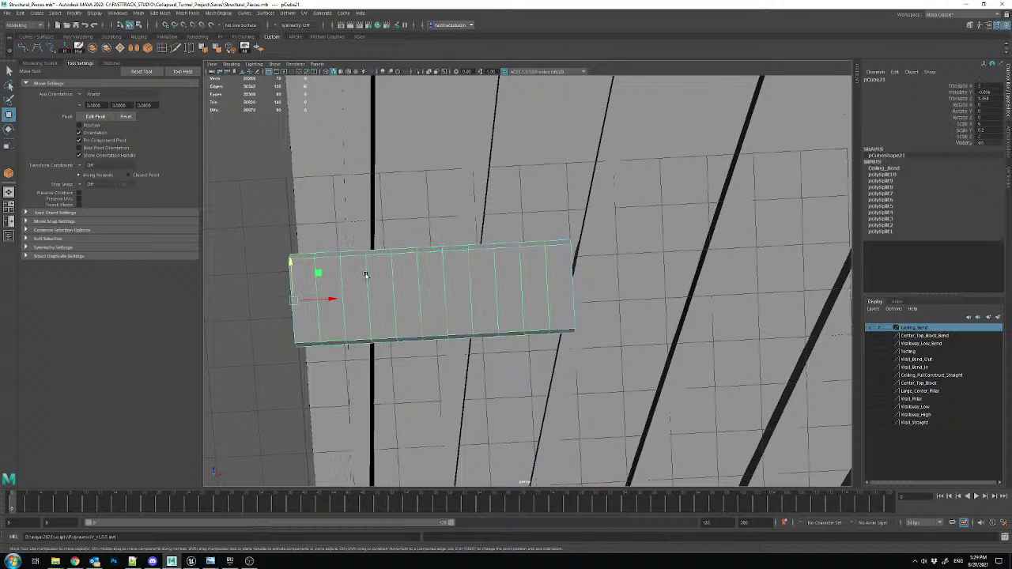
- Duplicate the subdivided center block and place the copy end to end with the original along X
alt+drag(629, 196, 641, 272)
key(ctrl+d)
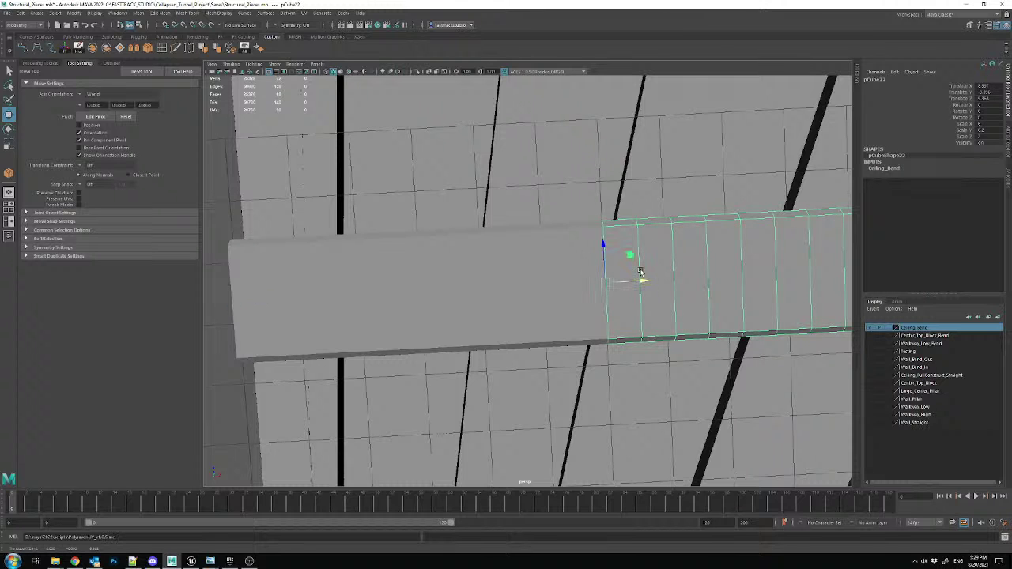
scroll(580, 271, down, 5)
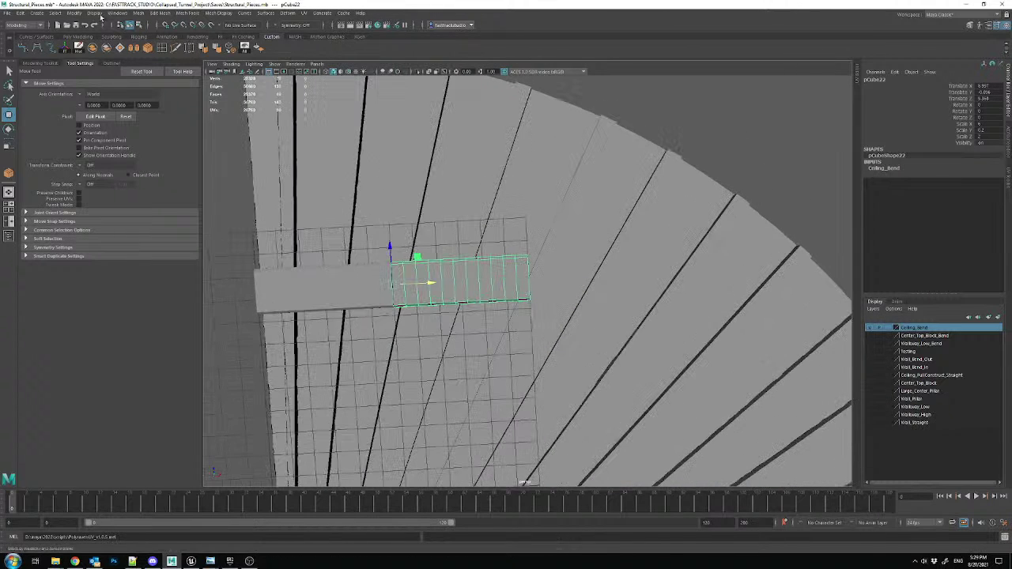
click(22, 14)
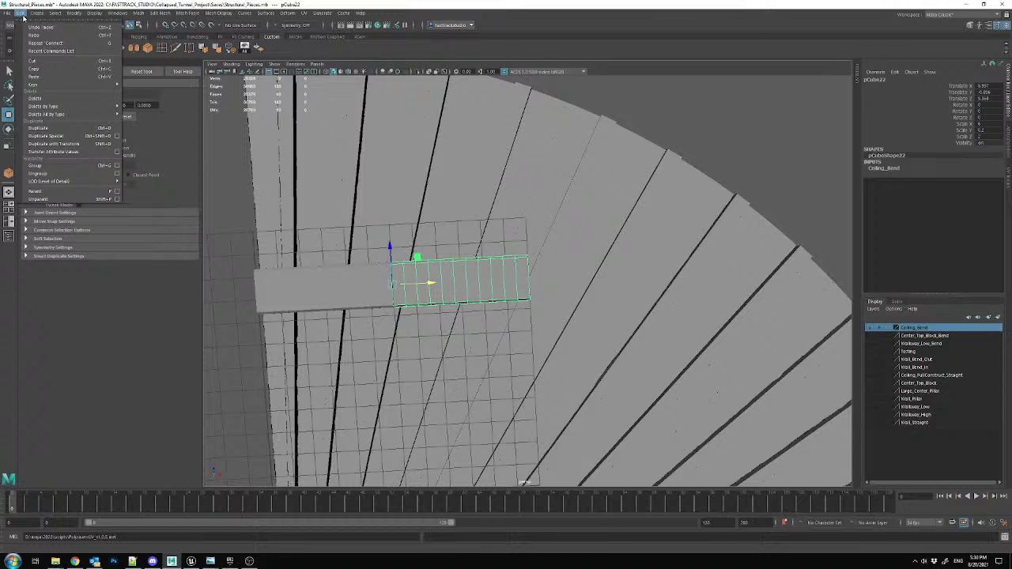
click(23, 15)
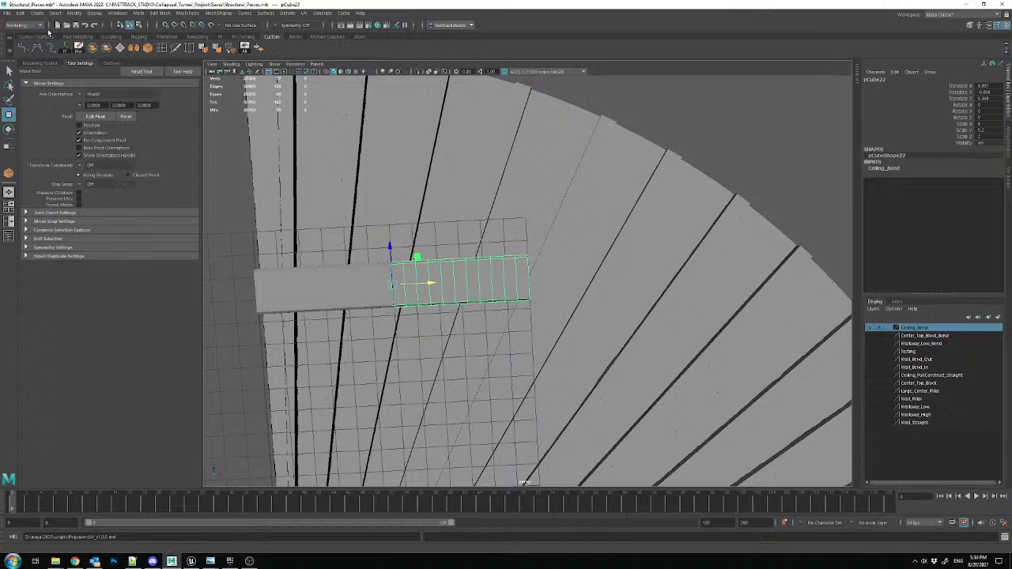
click(22, 14)
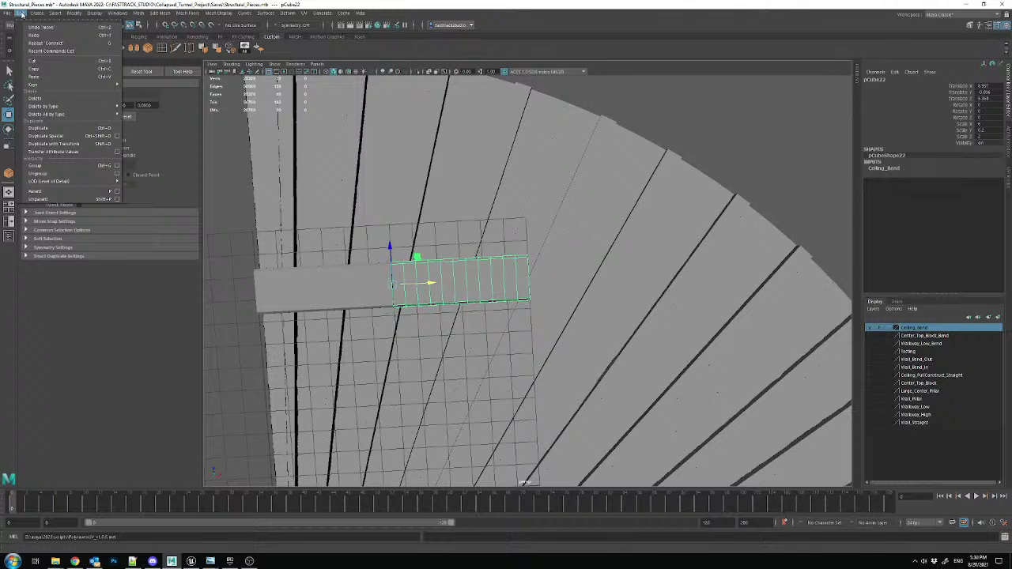
click(22, 14)
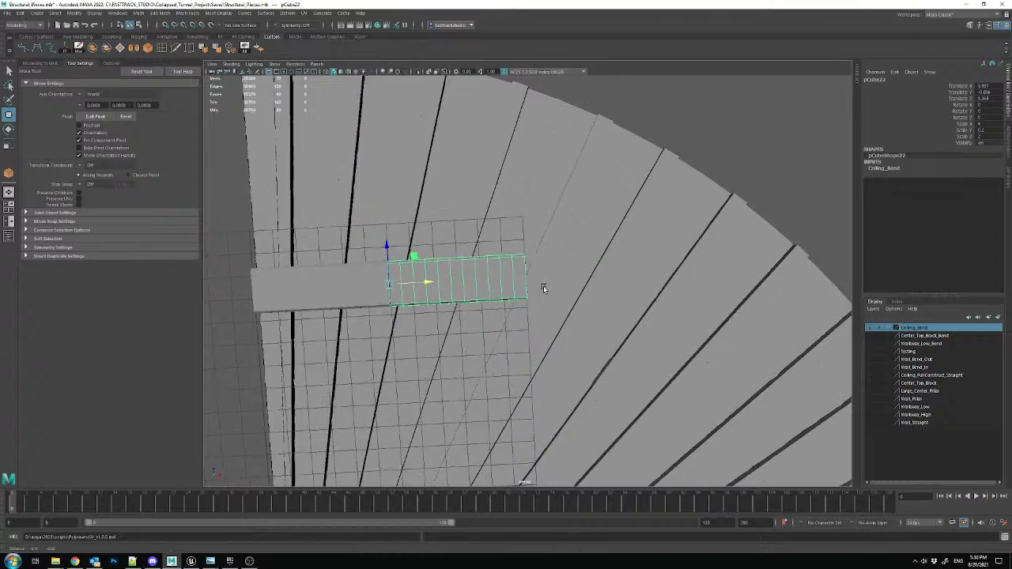
- Repeat the duplicate with transform to extend the row of blocks along X past the ceiling's outer edge, and delete the last copy
alt+middle_drag(547, 290, 522, 276)
key(shift+d)
scroll(599, 262, down, 5)
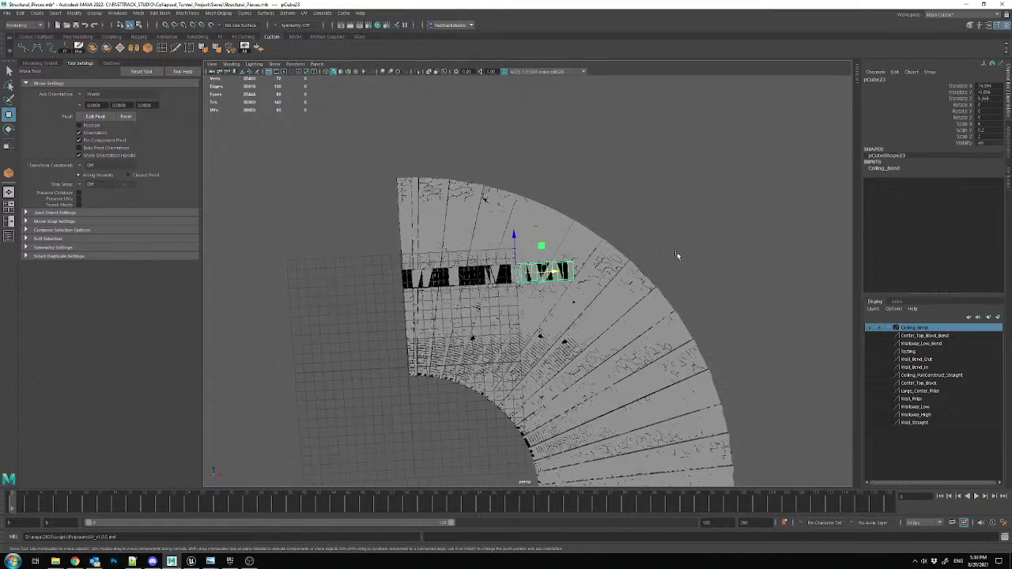
alt+middle_drag(688, 265, 643, 196)
key(shift+d)
key(shift+d)
key(shift+d)
key(shift+d)
key(shift+d)
key(shift+d)
scroll(708, 207, up, 4)
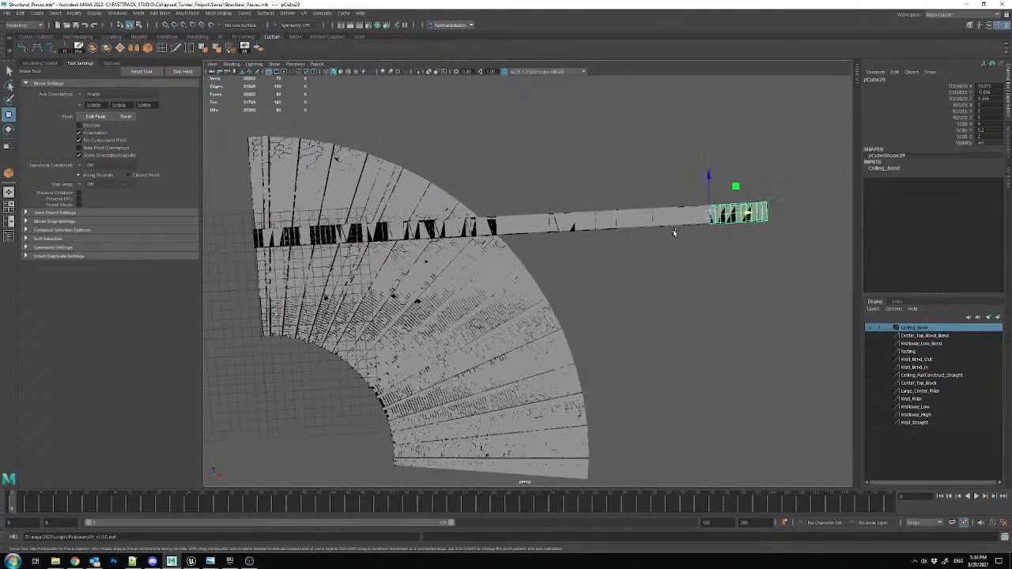
key(Delete)
- Select every block in the row without the ceiling and combine them into one mesh
click(695, 210)
shift+click(633, 210)
shift+click(565, 212)
shift+click(498, 215)
shift+click(447, 223)
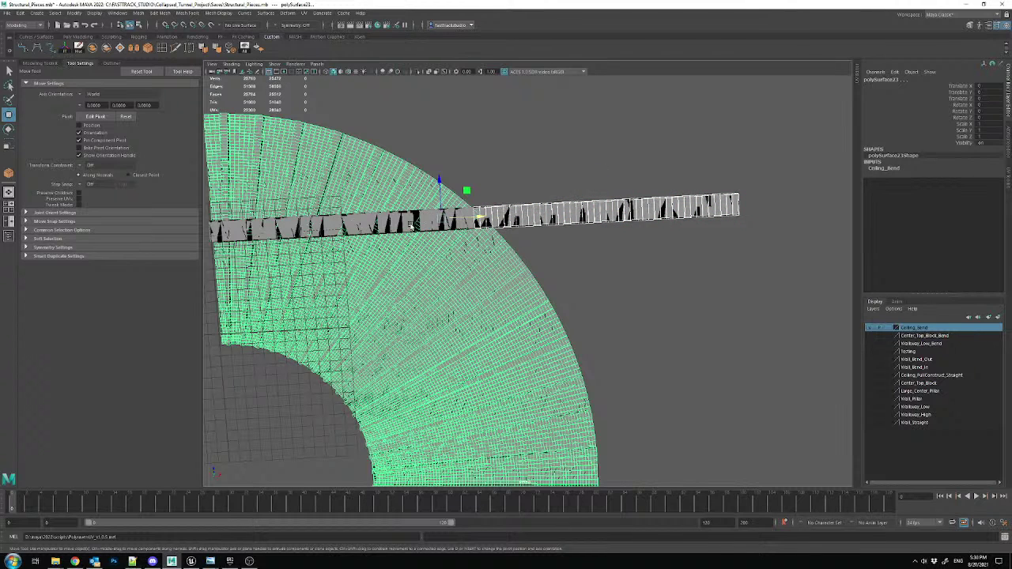
shift+click(421, 193)
shift+click(432, 218)
shift+click(365, 219)
shift+click(372, 222)
scroll(364, 219, up, 4)
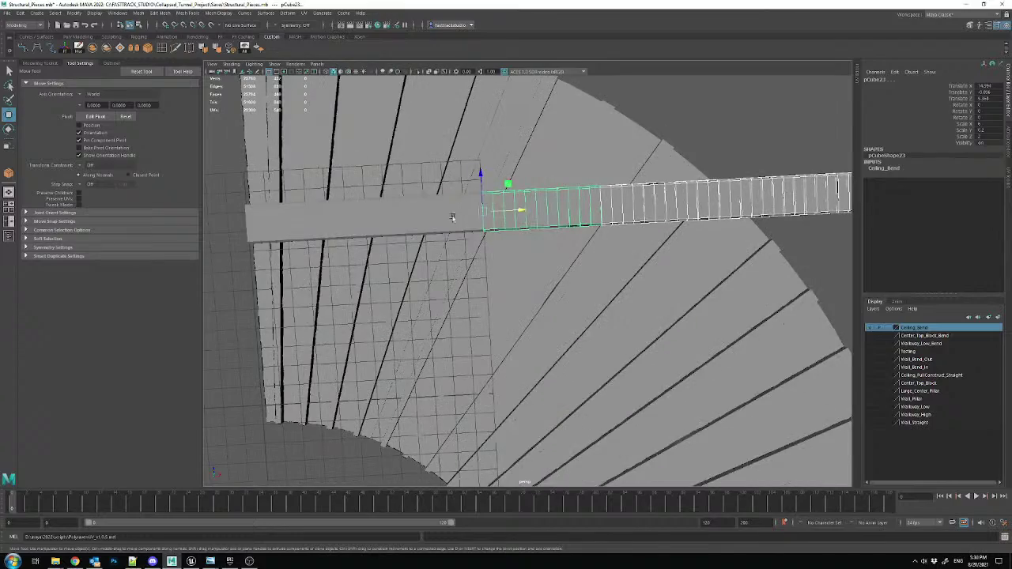
shift+click(317, 216)
shift+click(312, 219)
shift+click(293, 213)
shift+click(258, 223)
shift+click(261, 222)
scroll(429, 267, up, 3)
shift+click(400, 252)
shift+click(400, 252)
click(93, 48)
alt+middle_drag(414, 235, 526, 242)
scroll(527, 242, down, 6)
alt+drag(527, 242, 522, 268)
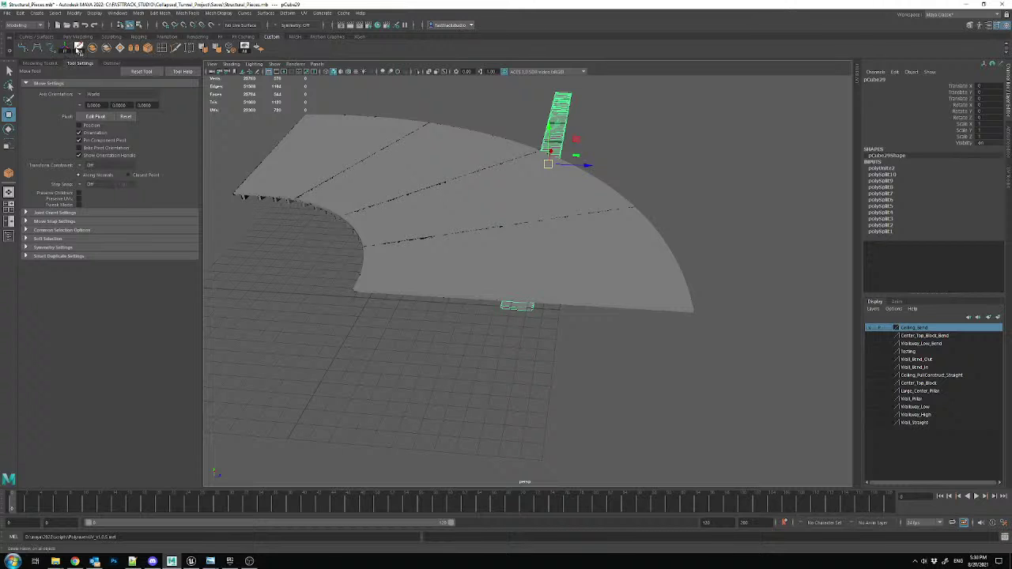
- Delete the combined block strip's history and apply a nonlinear Bend deformer to it
click(79, 48)
click(291, 13)
mouse_move(344, 157)
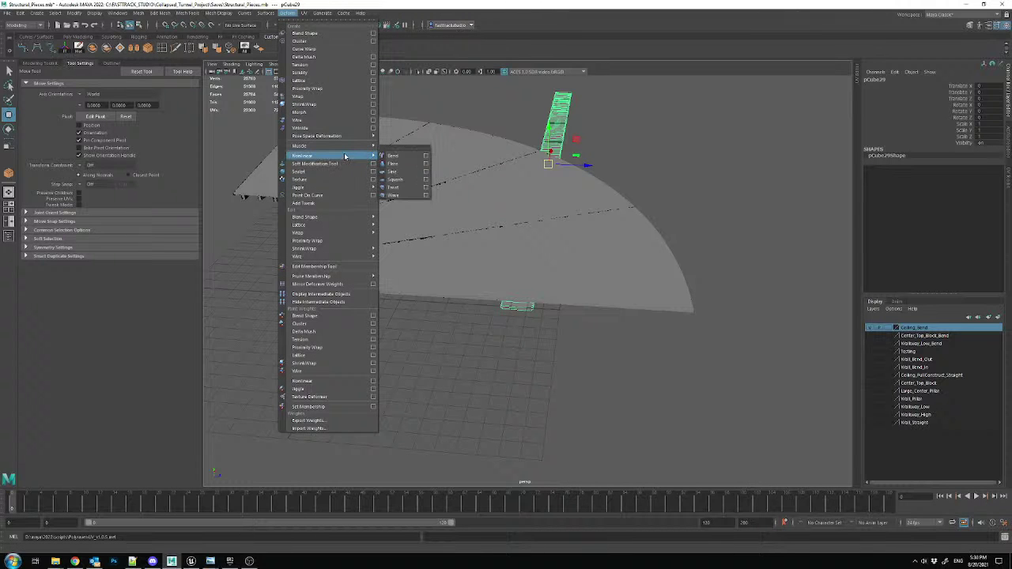
click(397, 159)
alt+drag(518, 185, 621, 214)
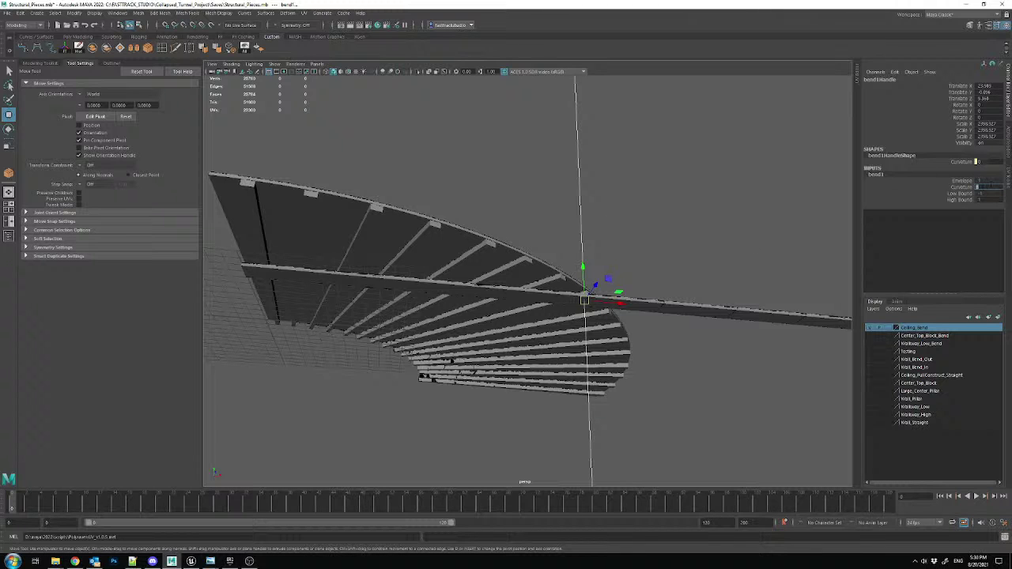
- Set the bend's Curvature to 5, its High Bound to 0 and its Low Bound to -2
text(5)
key(Return)
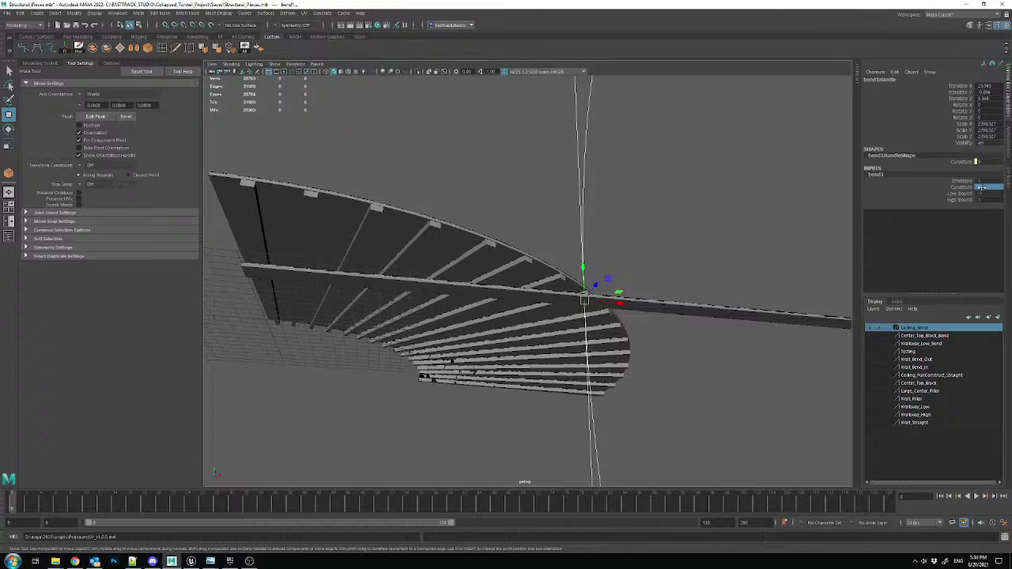
text(0)
key(Return)
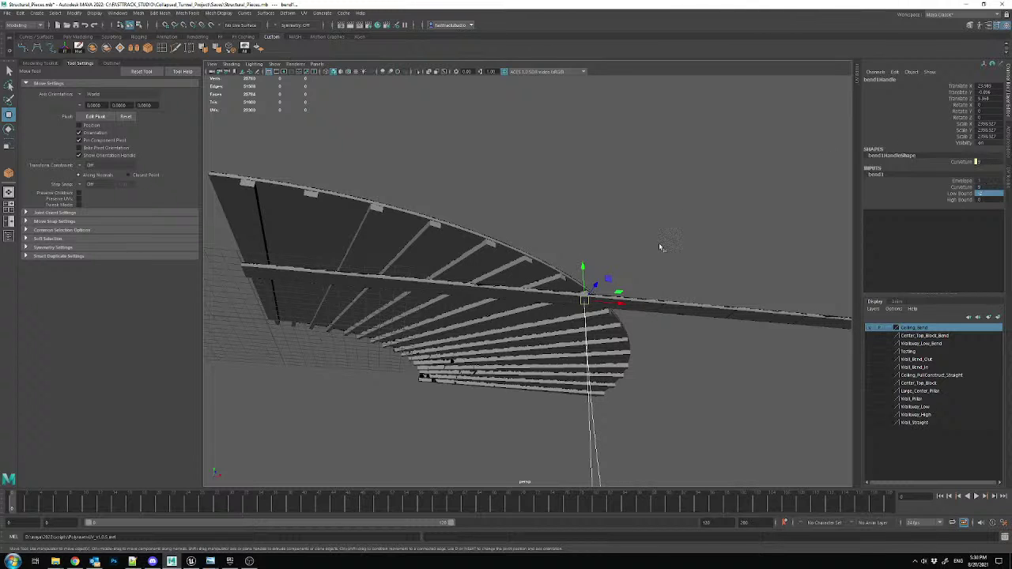
- Rotate the bend handle to -90 in X and 90 in Y, and move it to the strip's starting end
alt+drag(659, 244, 663, 332)
key(e)
drag(611, 231, 563, 228)
alt+drag(723, 267, 388, 333)
key(w)
key(f)
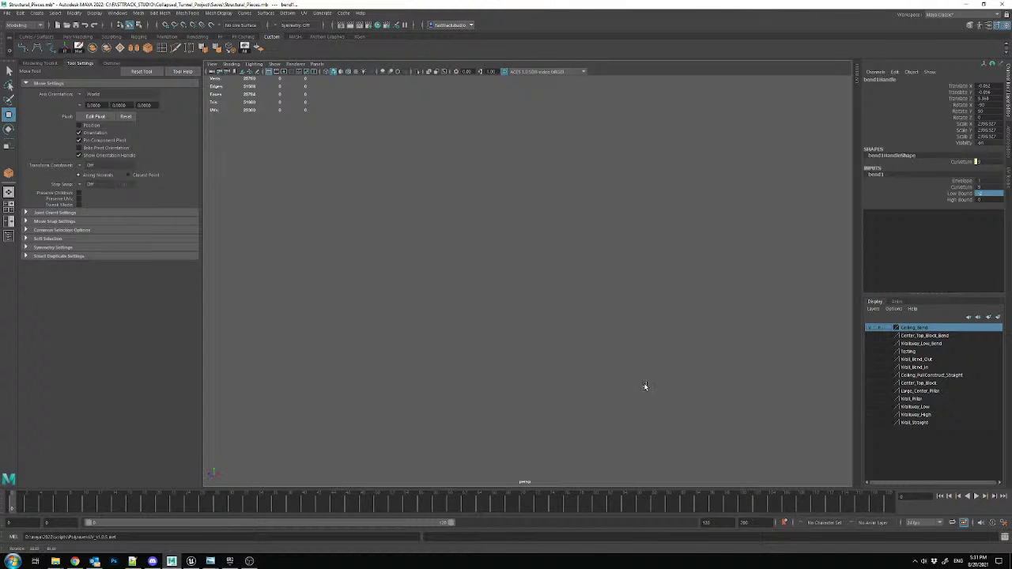
- Bring the curved ceiling and block strip back into sight in the perspective view
click(550, 314)
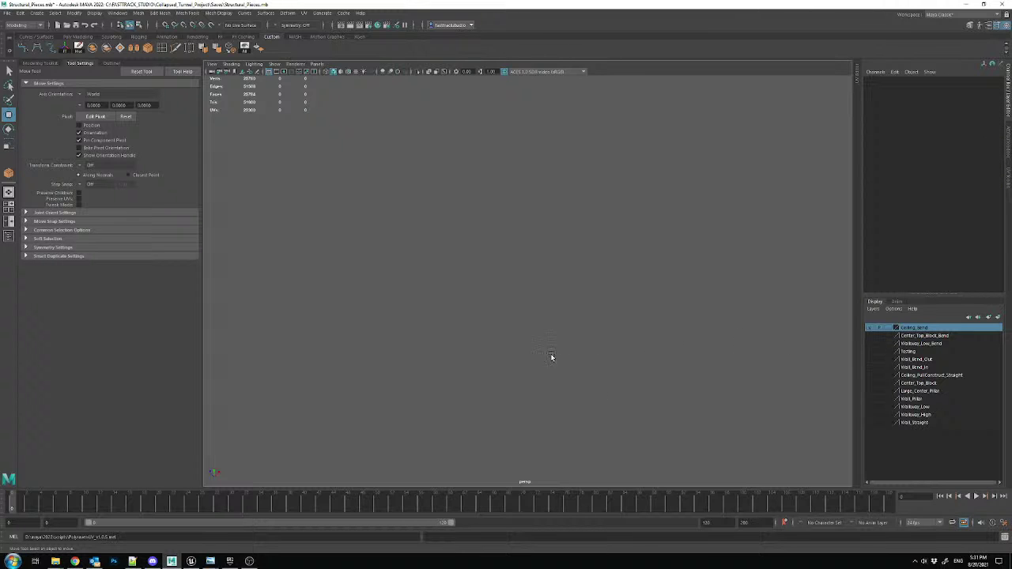
key(space)
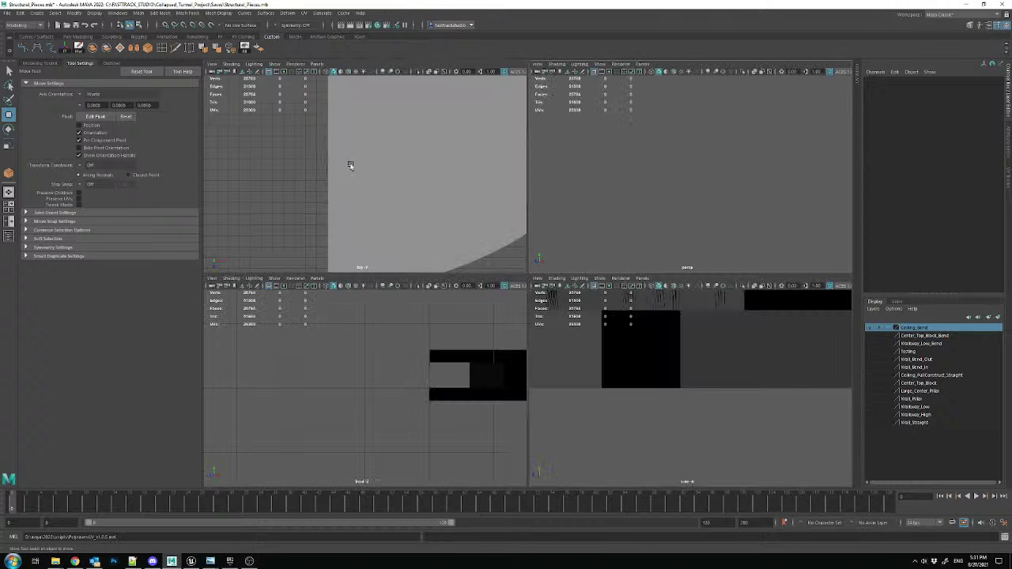
click(656, 371)
key(space)
key(space)
key(space)
key(f)
alt+drag(503, 282, 725, 168)
alt+middle_drag(724, 168, 669, 203)
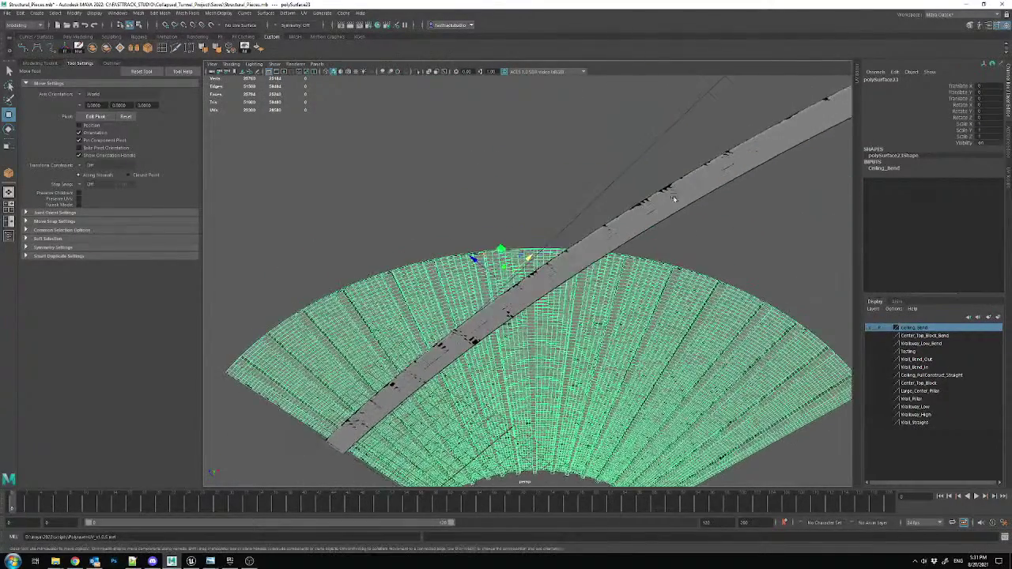
- Select the bend handle at the strip's starting end and shift it to Translate X 0.022
click(669, 203)
scroll(664, 219, down, 3)
alt+drag(664, 220, 699, 227)
alt+middle_drag(523, 241, 730, 195)
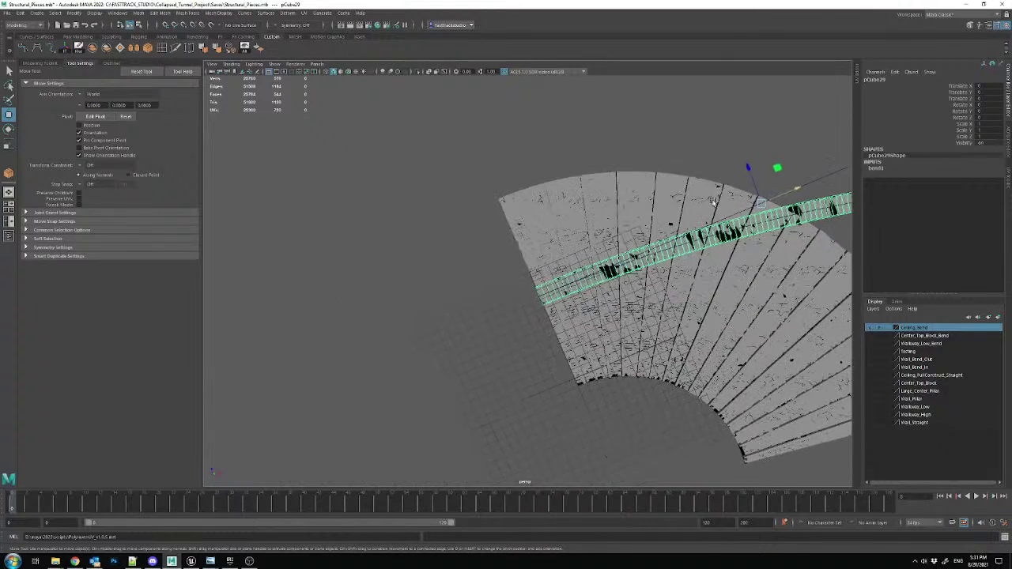
scroll(552, 268, up, 10)
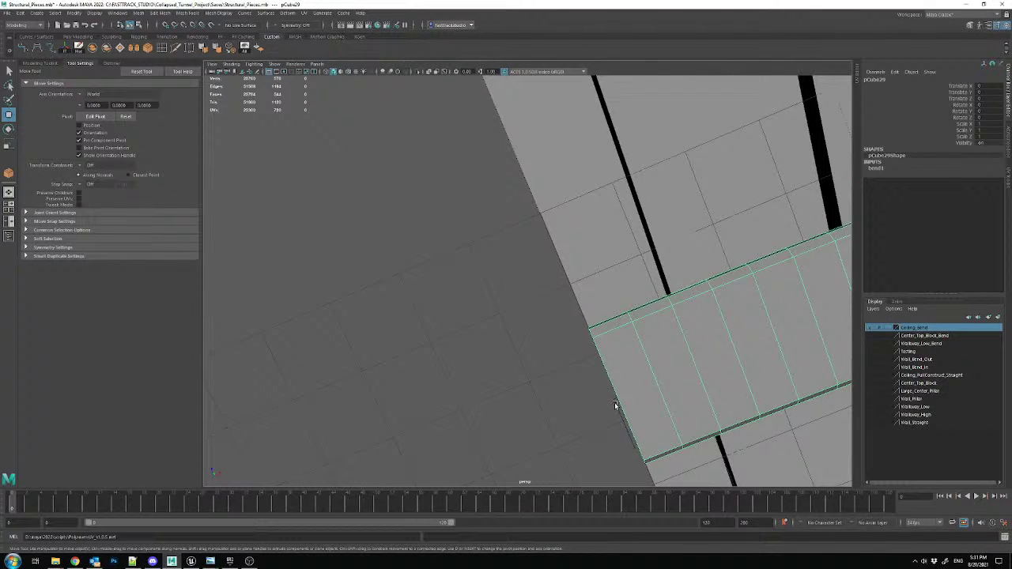
click(616, 406)
alt+middle_drag(615, 405, 552, 300)
scroll(553, 301, up, 4)
alt+drag(553, 301, 610, 319)
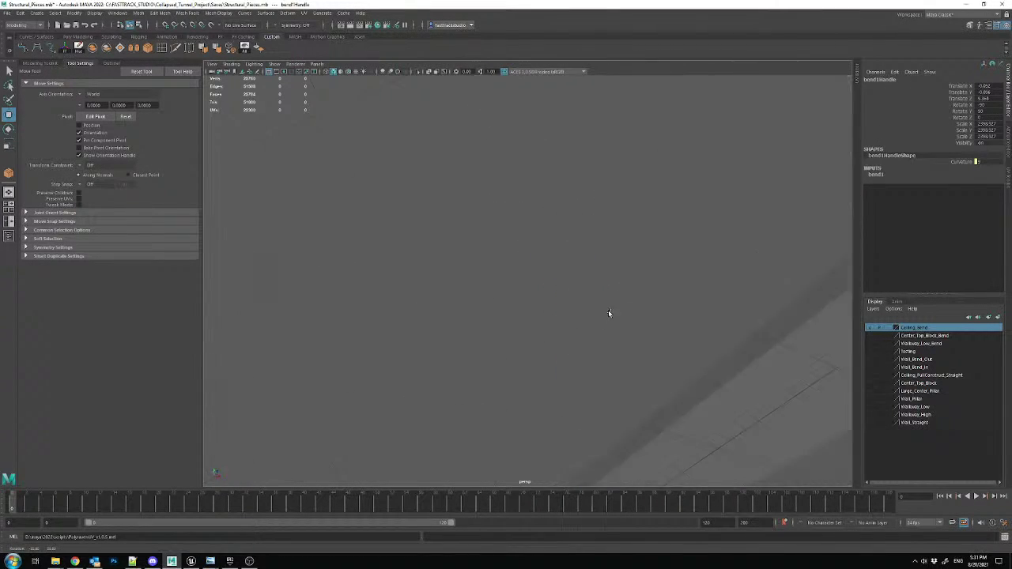
scroll(610, 319, down, 4)
alt+middle_drag(610, 319, 611, 310)
drag(612, 310, 633, 328)
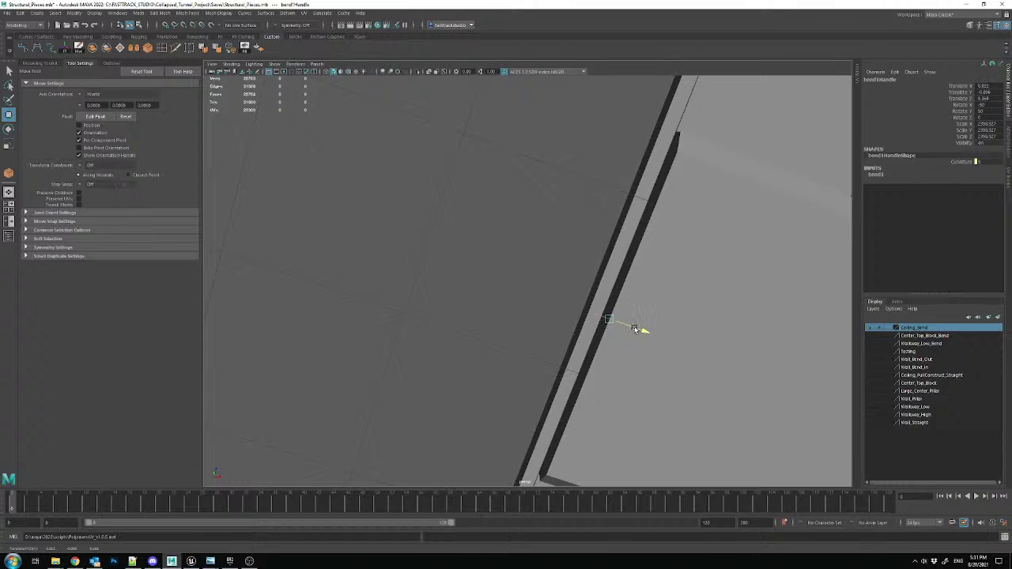
- Try bend Curvature values of 15 and 80 on the block strip against the ceiling's arc
scroll(634, 328, down, 12)
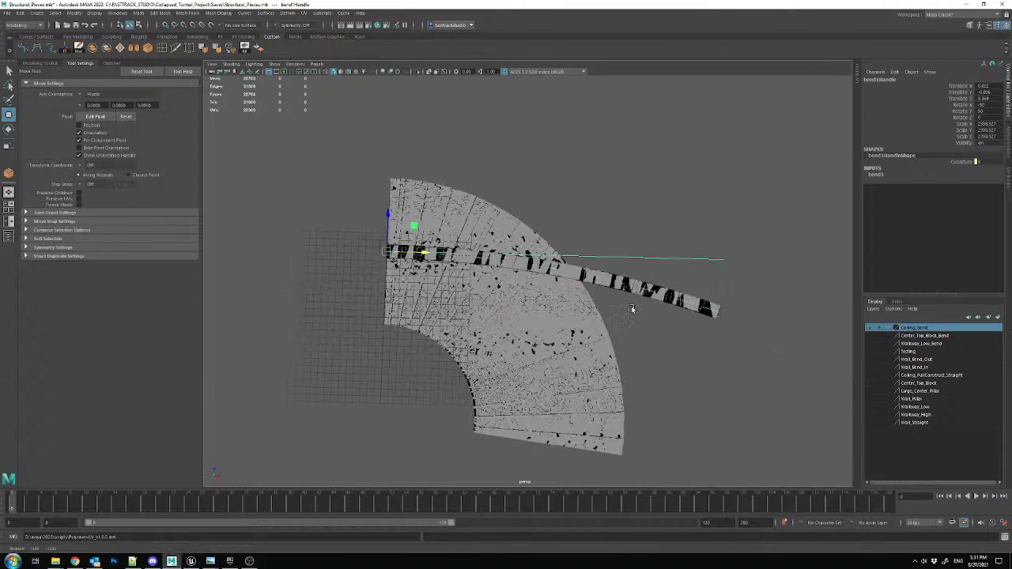
scroll(633, 309, up, 2)
click(878, 175)
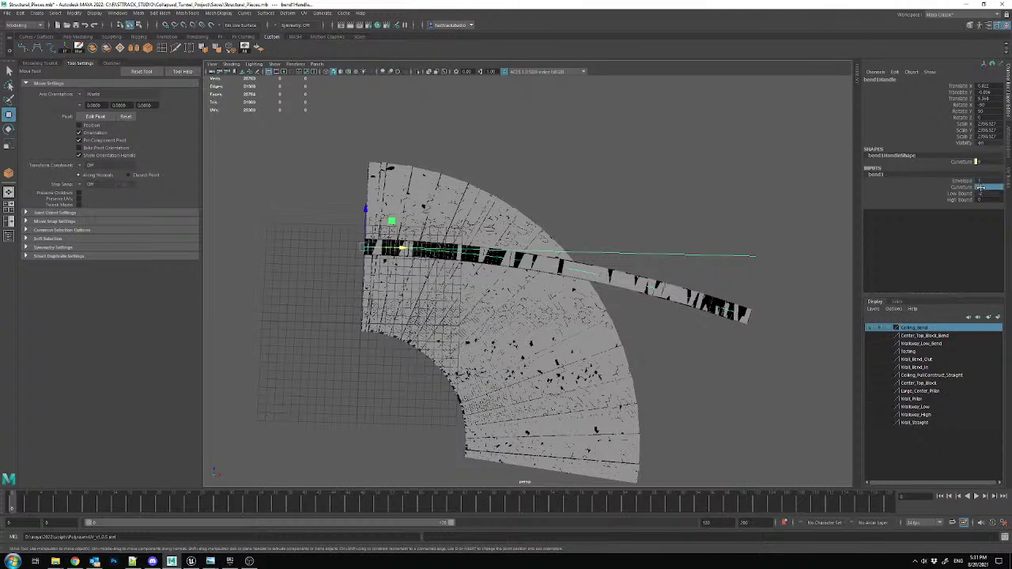
text(15)
key(Return)
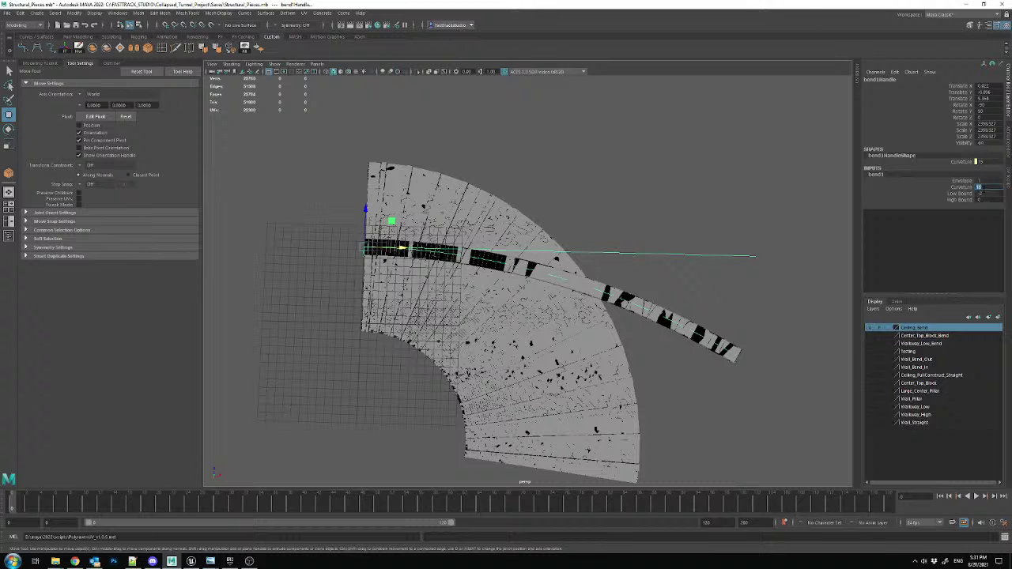
key(Return)
alt+middle_drag(636, 311, 623, 234)
text(80)
key(Return)
- Refine the bend's Curvature with values of 60 and 55, ending on 58, to follow the ceiling's arc
text(60)
key(Return)
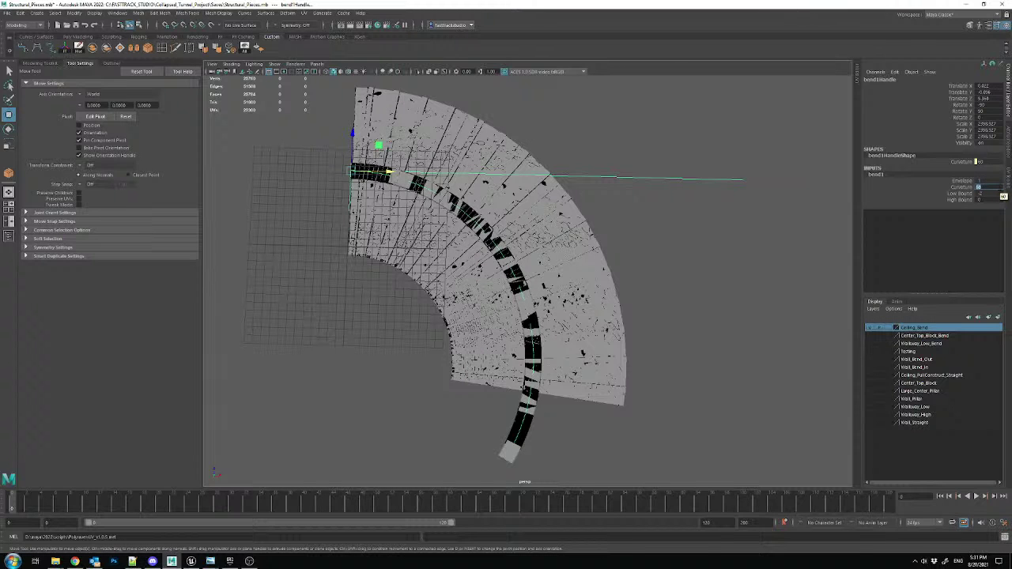
text(55)
key(Return)
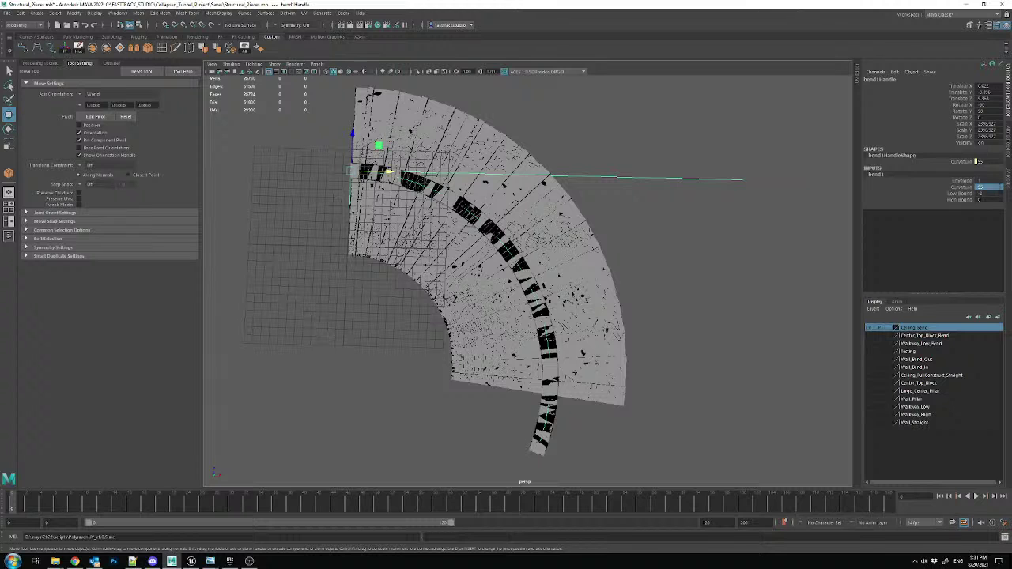
text(58)
key(Return)
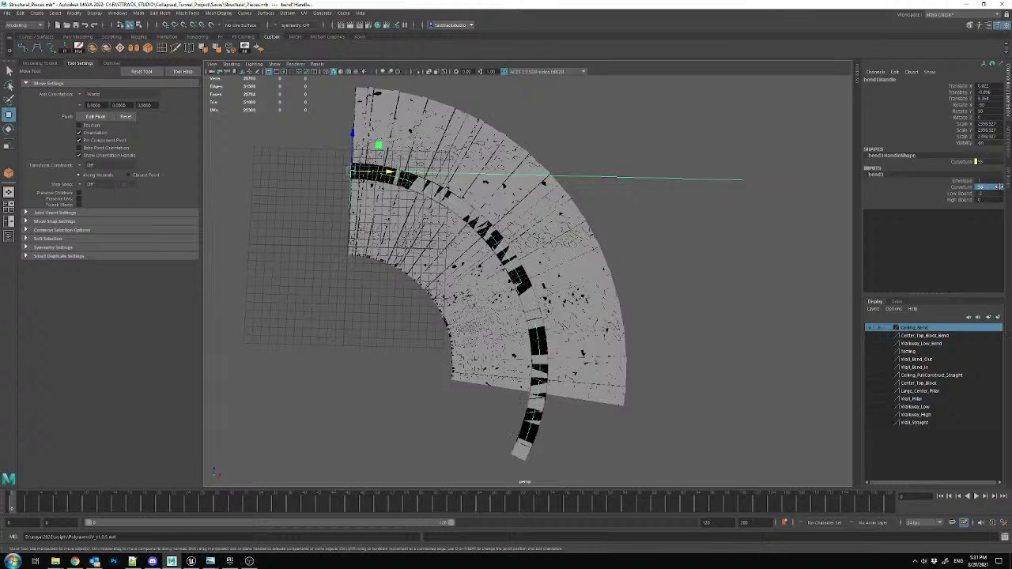
- Clear the bent block strip's history and delete its faces that extend past the curved ceiling's end edge
alt+middle_drag(531, 319, 516, 221)
scroll(538, 318, up, 8)
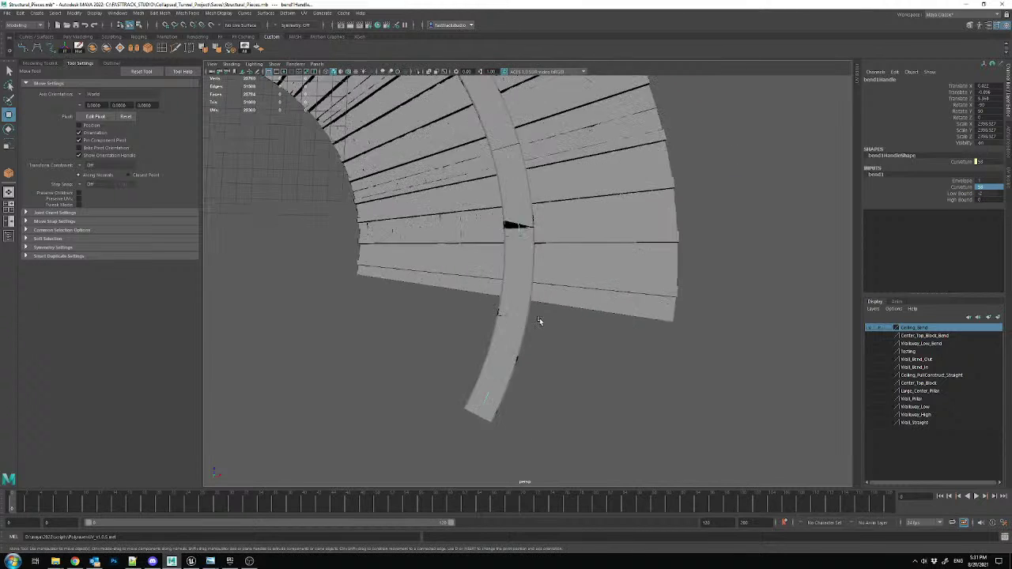
alt+middle_drag(549, 370, 544, 288)
click(518, 285)
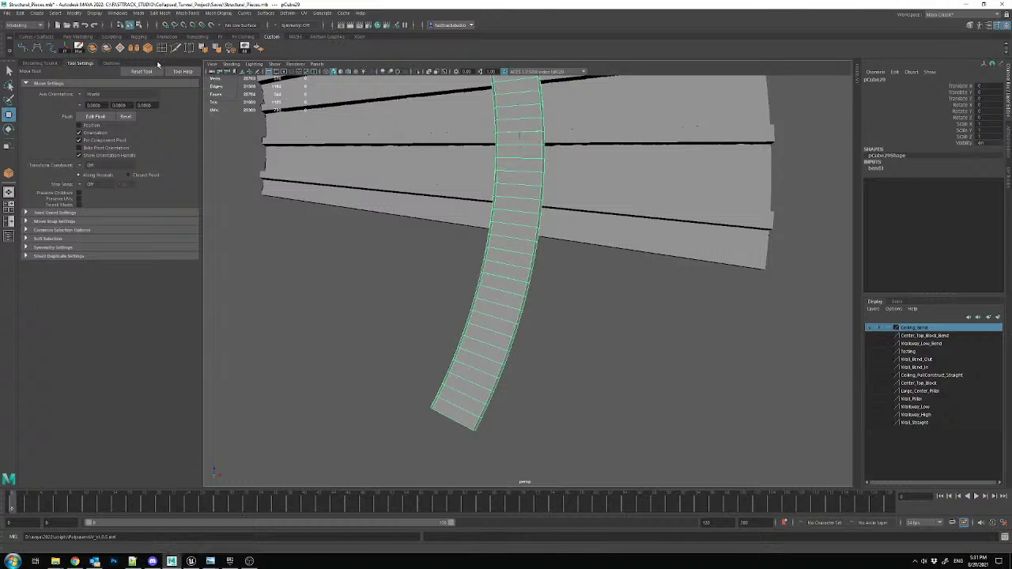
click(82, 52)
right_drag(531, 235, 509, 304)
click(510, 317)
double_click(508, 306)
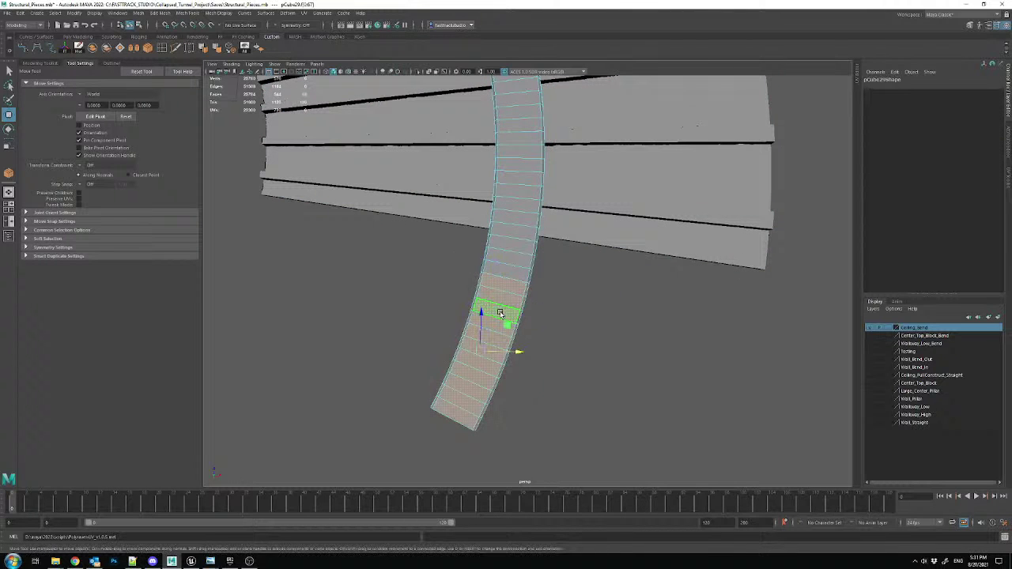
key(Delete)
- Select the trimmed strip with the curved ceiling and export the selection over Ceiling_FullConstruct_Bend.fbx
right_drag(518, 215, 547, 202)
scroll(577, 315, down, 6)
alt+middle_drag(488, 196, 505, 248)
alt+drag(504, 249, 507, 318)
shift+click(507, 316)
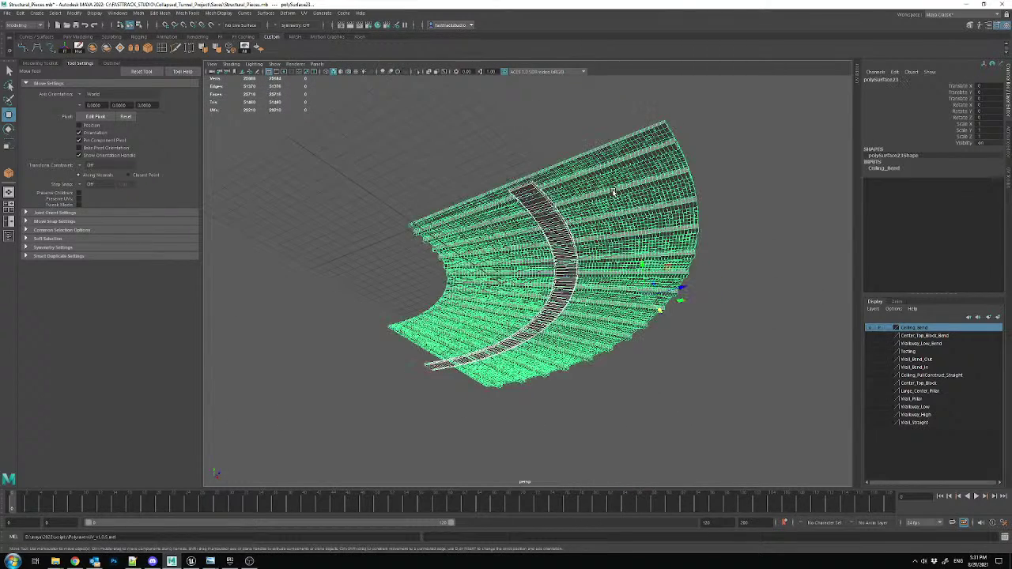
click(10, 13)
click(47, 131)
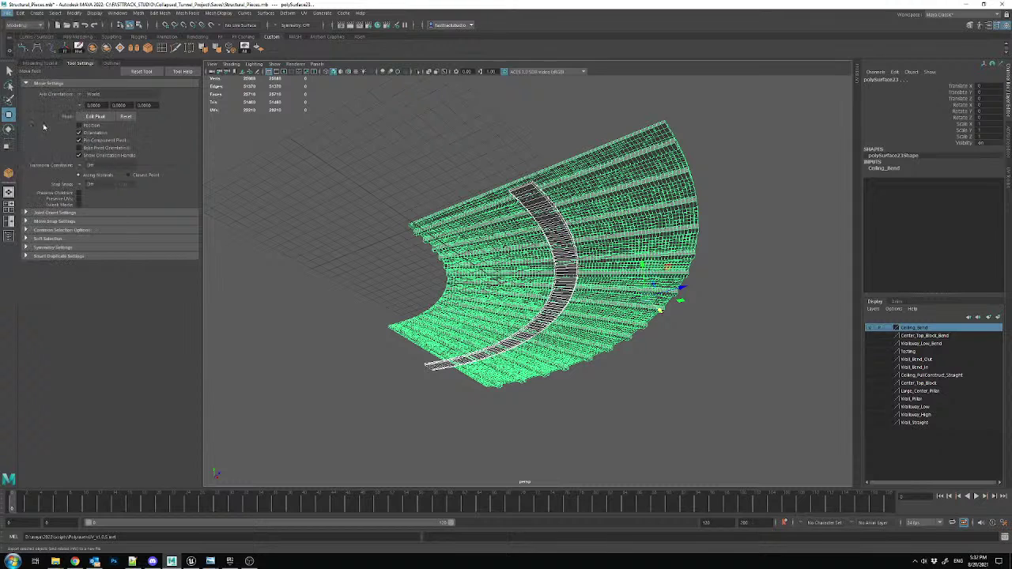
double_click(206, 131)
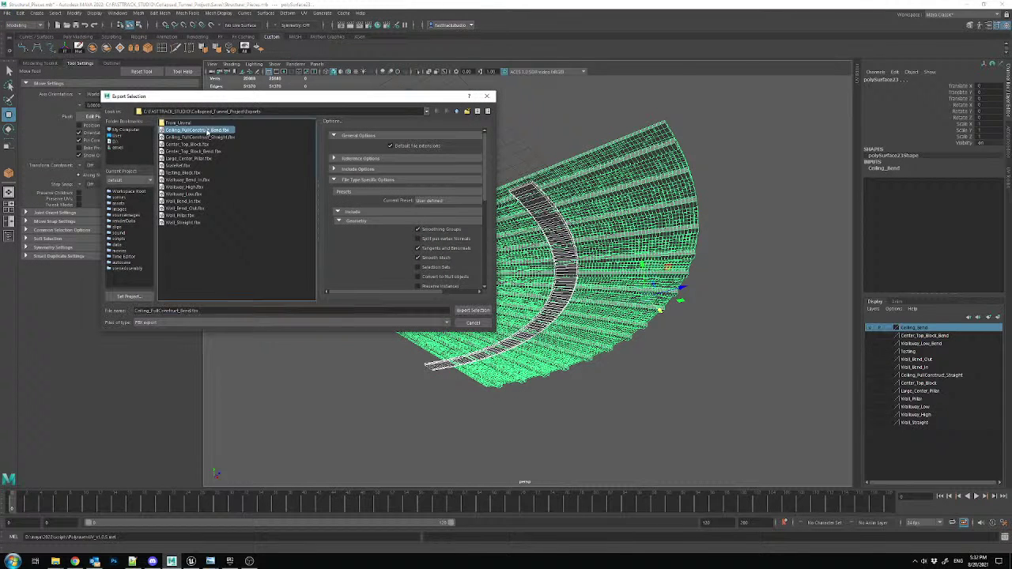
click(287, 226)
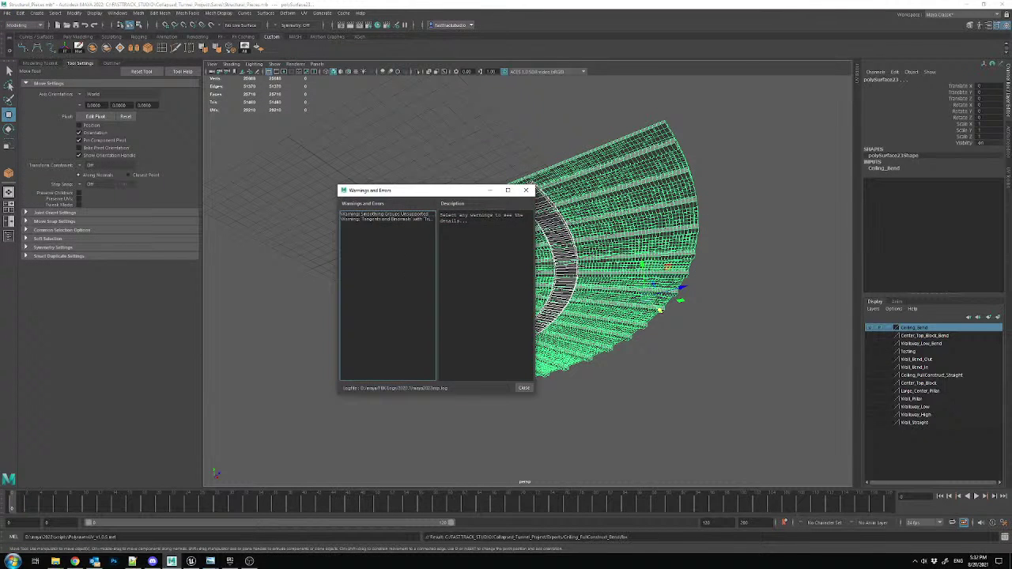
click(524, 387)
- Switch to Unreal Editor, reimport the Ceiling_FullConstruct_Bend mesh, and inspect the curved ceiling in the tunnel
key(alt+Tab)
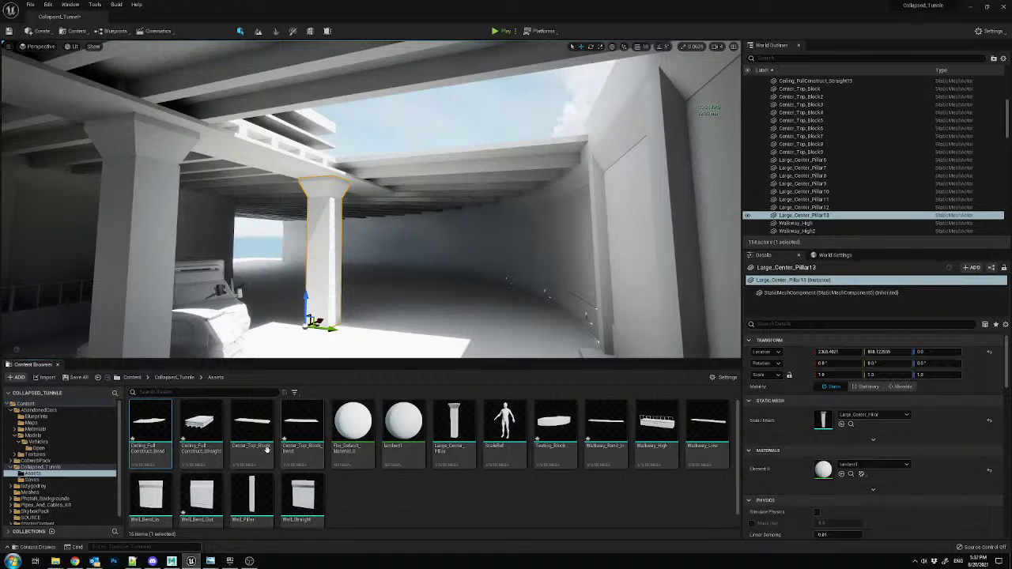
right_click(167, 425)
click(206, 222)
mouse_move(388, 166)
right_down()
mouse_move(388, 176)
mouse_move(376, 156)
right_up()
key(w)
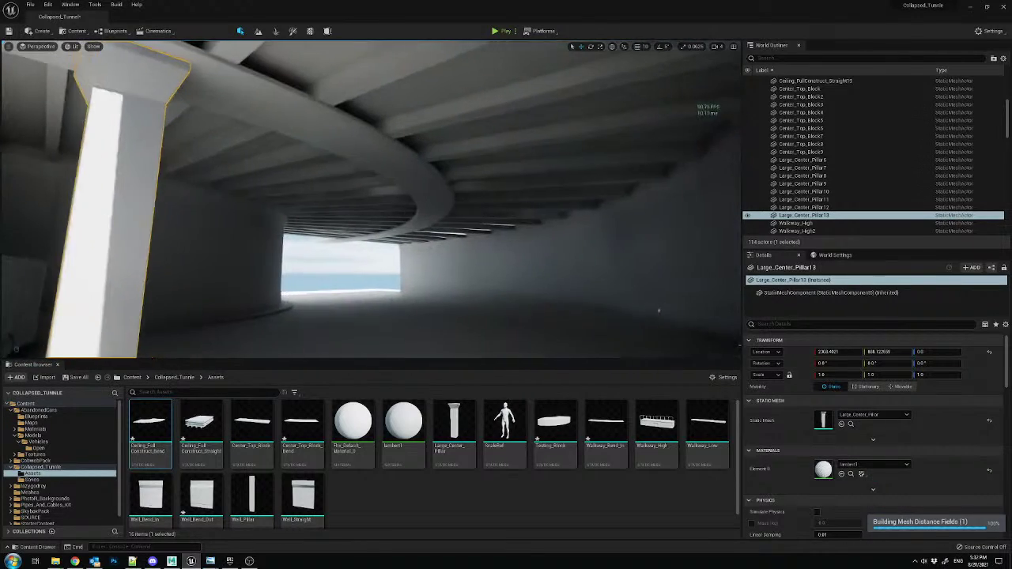
mouse_move(227, 146)
right_down()
mouse_move(213, 183)
mouse_move(212, 165)
mouse_move(234, 151)
right_up()
- Switch to the image viewer and compare the Main_Reference.jpg painting with the tunnel scene
key(alt+Tab)
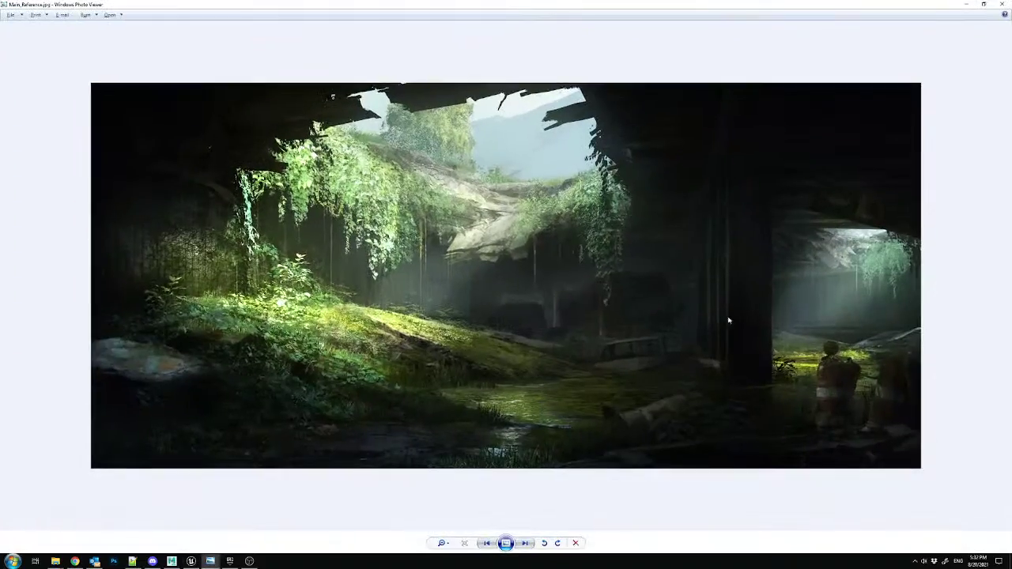
scroll(662, 282, up, 5)
scroll(510, 298, down, 5)
key(alt+Tab)
right_drag(510, 298, 696, 293)
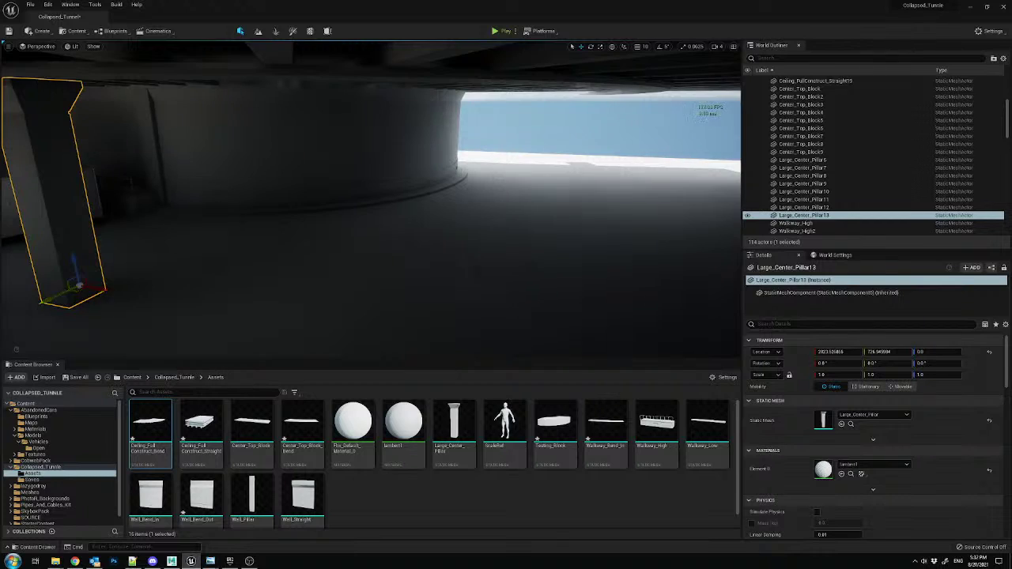
key(ctrl+z)
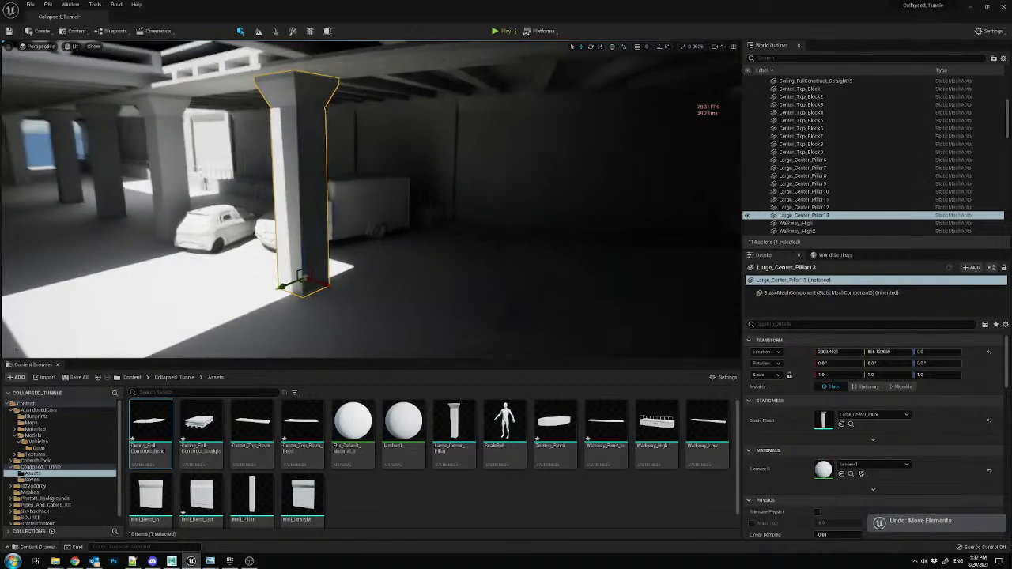
drag(239, 293, 257, 294)
right_drag(257, 293, 395, 294)
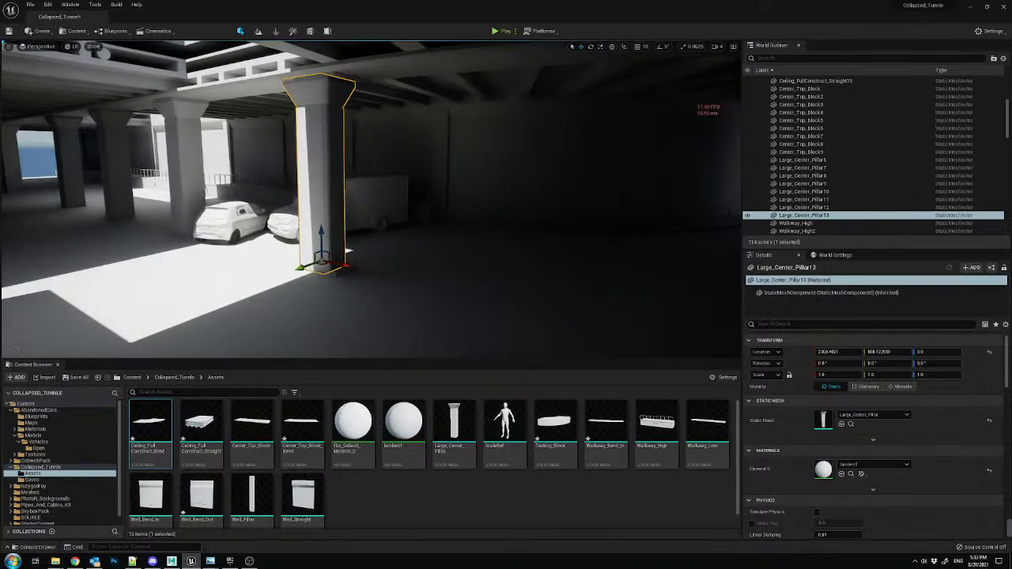
- Duplicate the last large center pillar to the start of the curved beam and rotate it to follow the bend
alt+drag(347, 252, 740, 313)
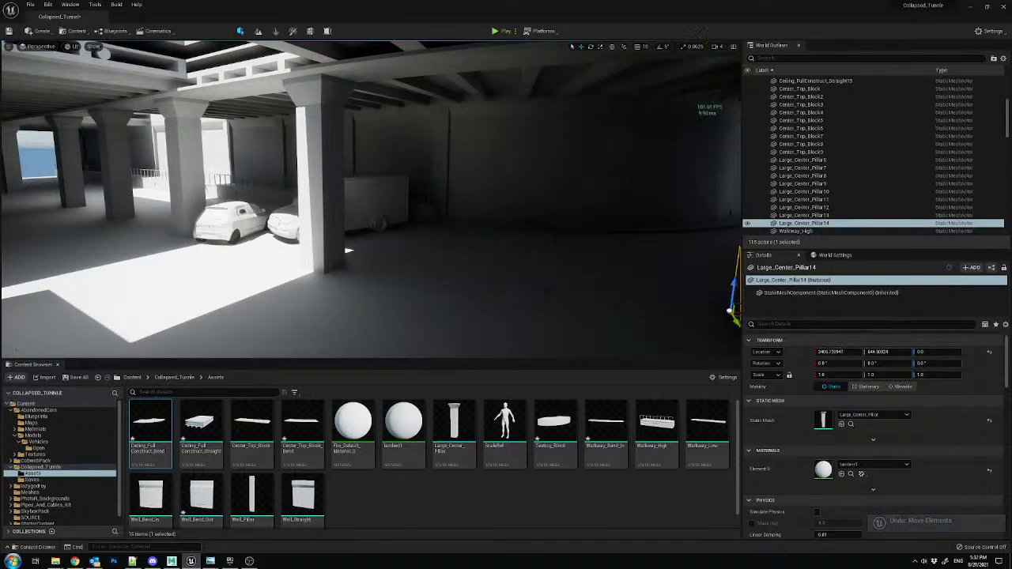
key(f)
scroll(348, 251, down, 3)
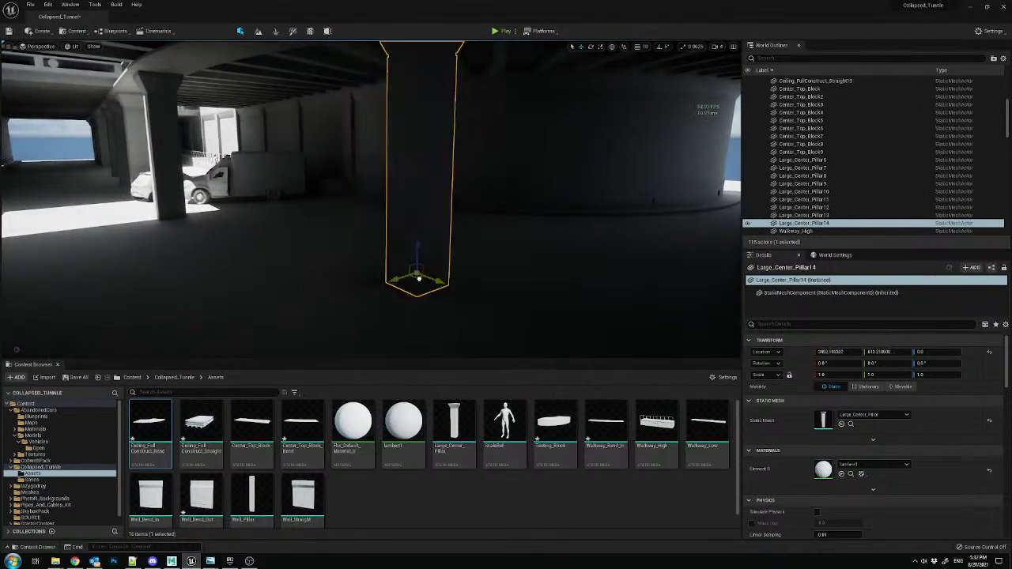
shift+drag(419, 279, 399, 338)
key(e)
right_drag(378, 339, 376, 319)
key(w)
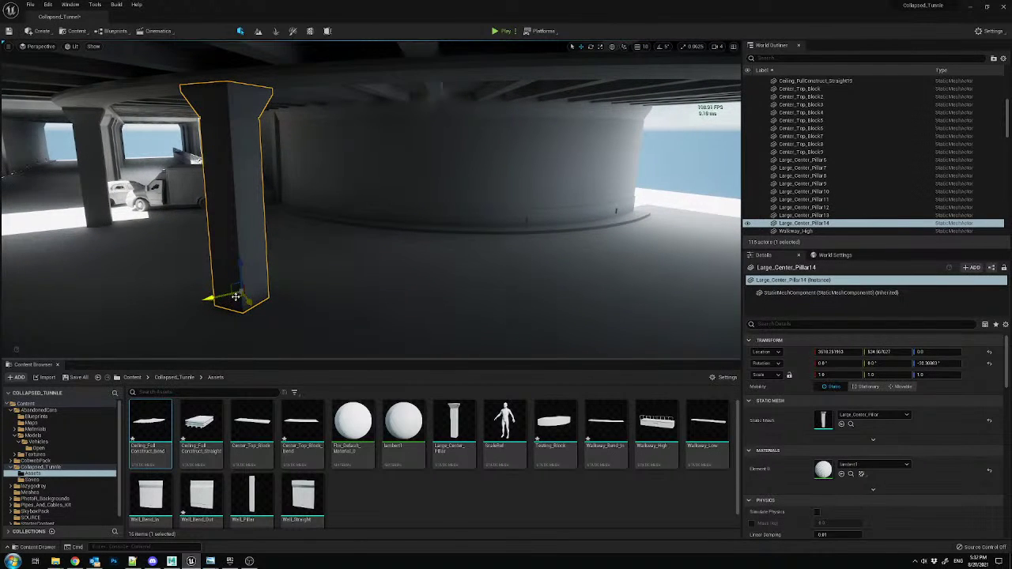
- Duplicate the rotated pillar three more times, spacing the copies along the curved center beam
right_drag(236, 296, 235, 297)
drag(236, 297, 189, 299)
key(ctrl+z)
right_drag(190, 299, 190, 299)
alt+drag(271, 282, 423, 300)
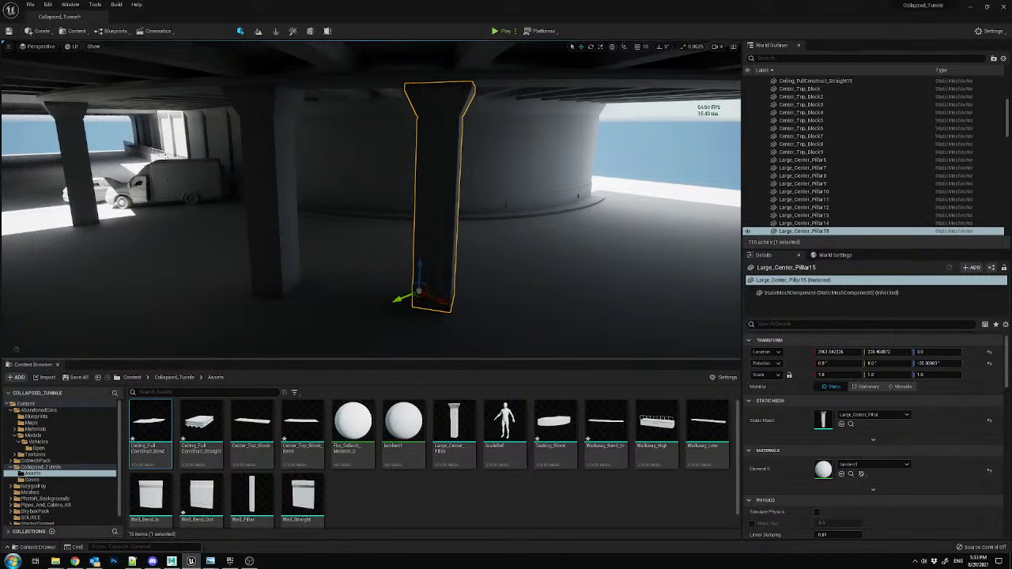
right_drag(423, 300, 424, 300)
drag(336, 286, 479, 289)
right_drag(480, 290, 451, 281)
alt+drag(278, 283, 455, 273)
right_drag(461, 272, 407, 210)
- Rotate Large_Center_Pillar15 and Large_Center_Pillar16 to align with the curved beam's arc
click(484, 226)
key(e)
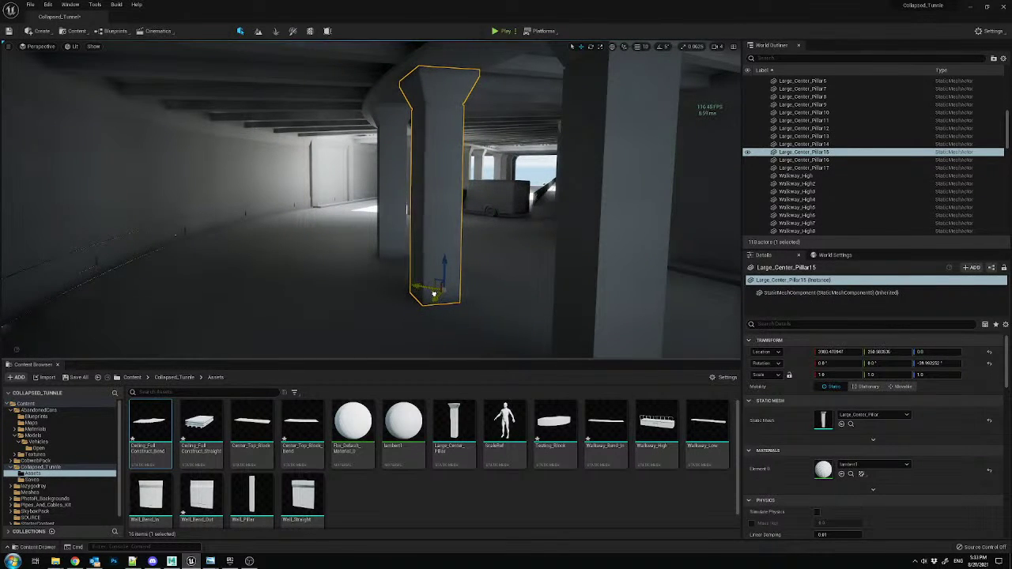
right_drag(433, 294, 451, 269)
click(451, 237)
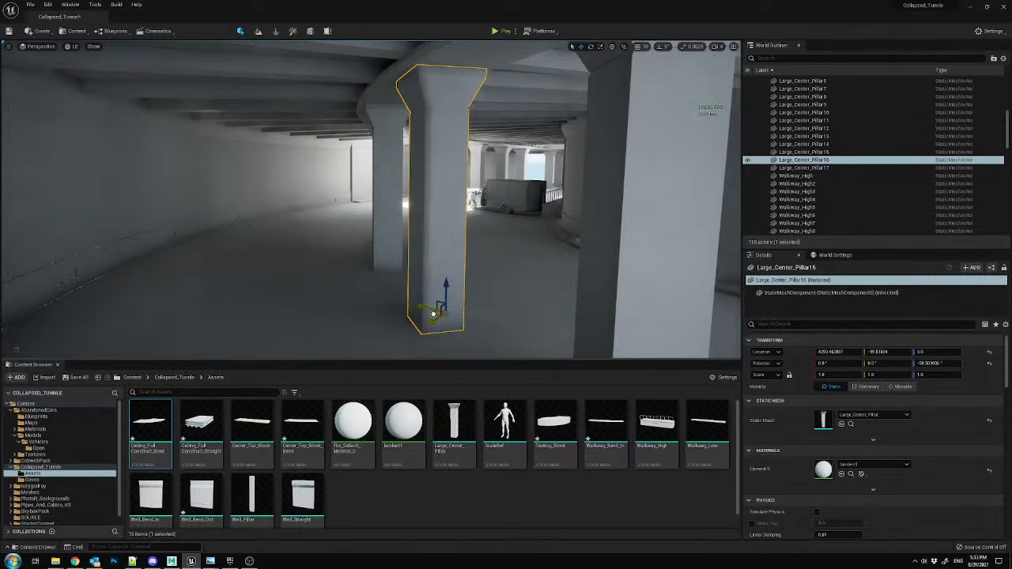
right_drag(433, 314, 390, 248)
key(e)
- Rotate Large_Center_Pillar17 to about -71° and shift it to sit centered beneath the curved beam
click(424, 325)
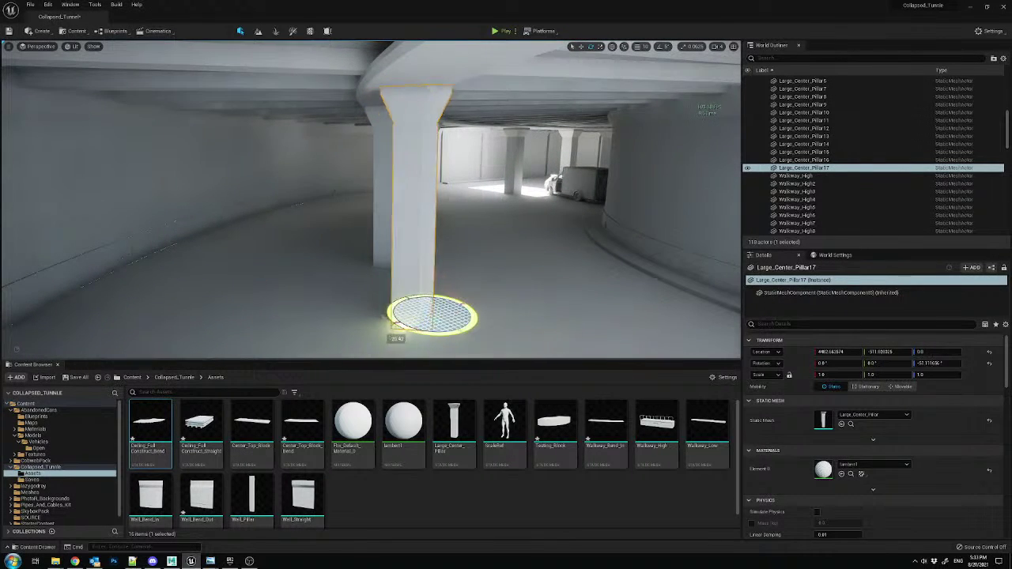
drag(398, 324, 396, 324)
right_drag(395, 324, 391, 326)
key(w)
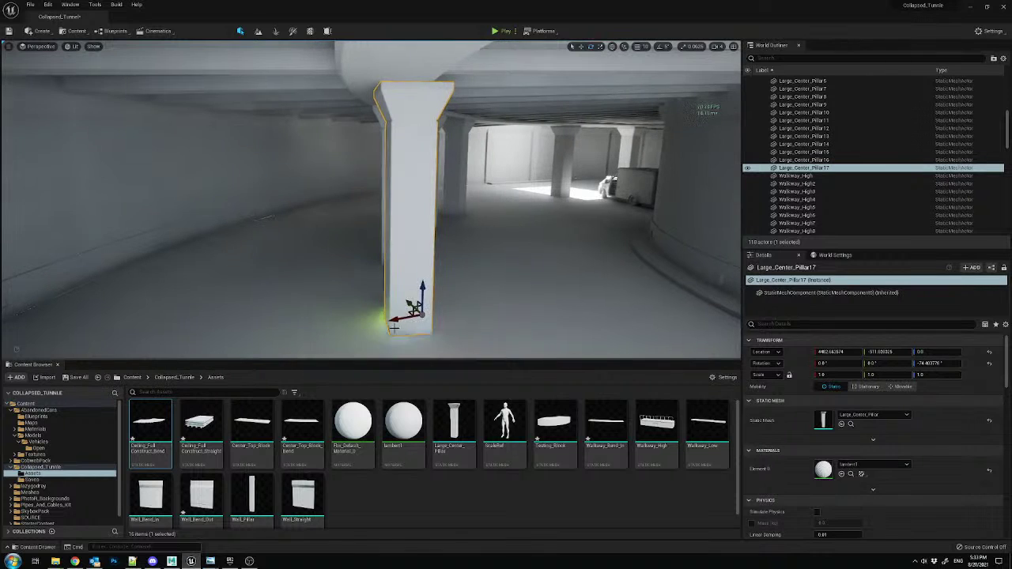
drag(422, 330, 390, 315)
mouse_move(390, 315)
right_down()
mouse_move(455, 302)
mouse_move(394, 314)
right_up()
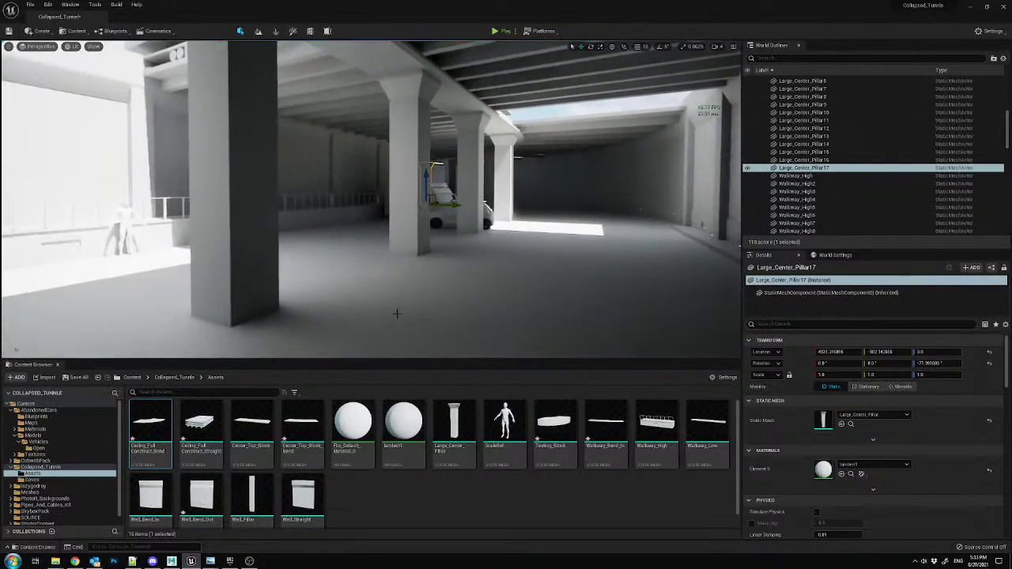
- View the tunnel through the CameraActor to check the composition, and stop piloting it
click(41, 46)
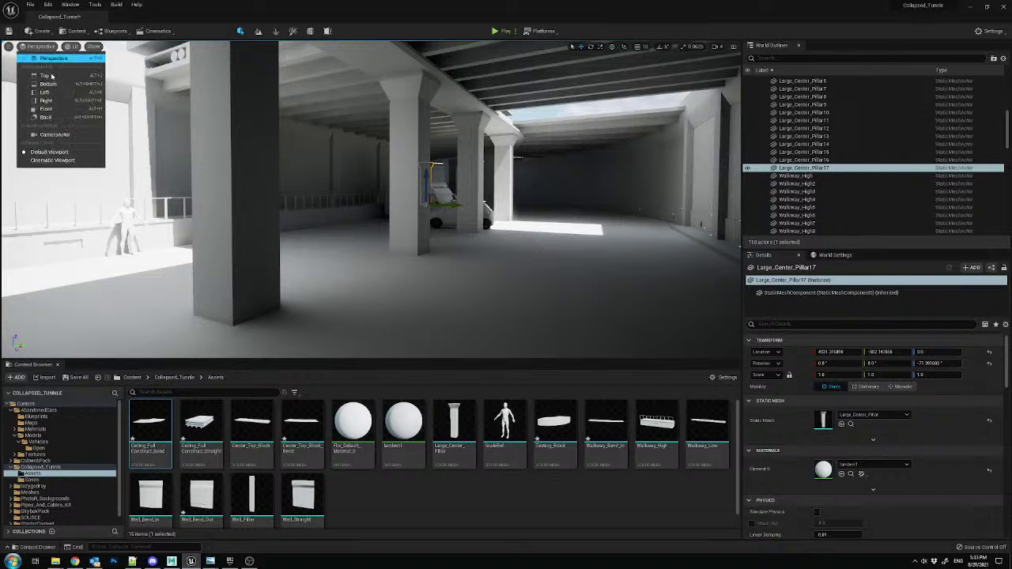
click(130, 134)
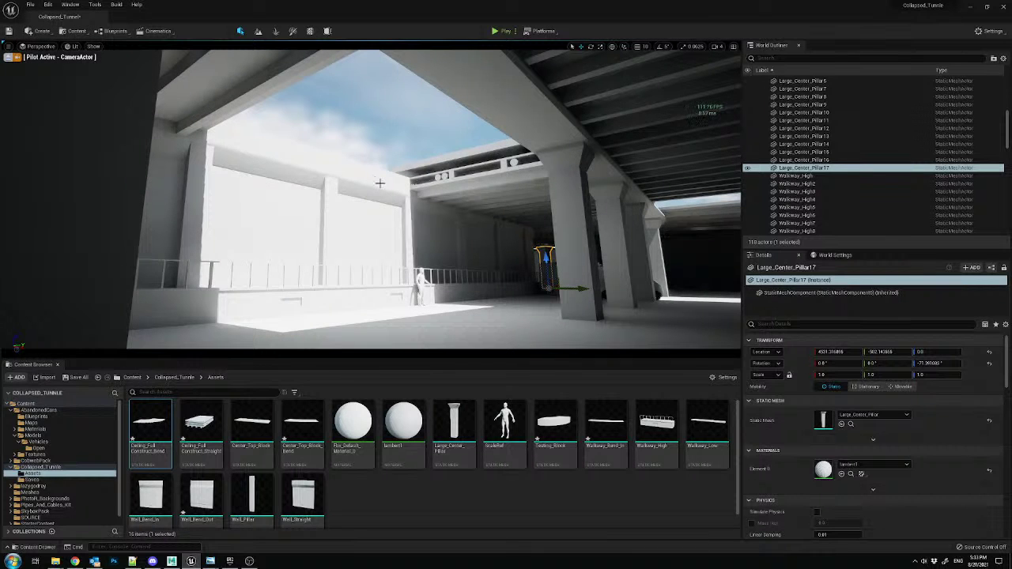
click(423, 129)
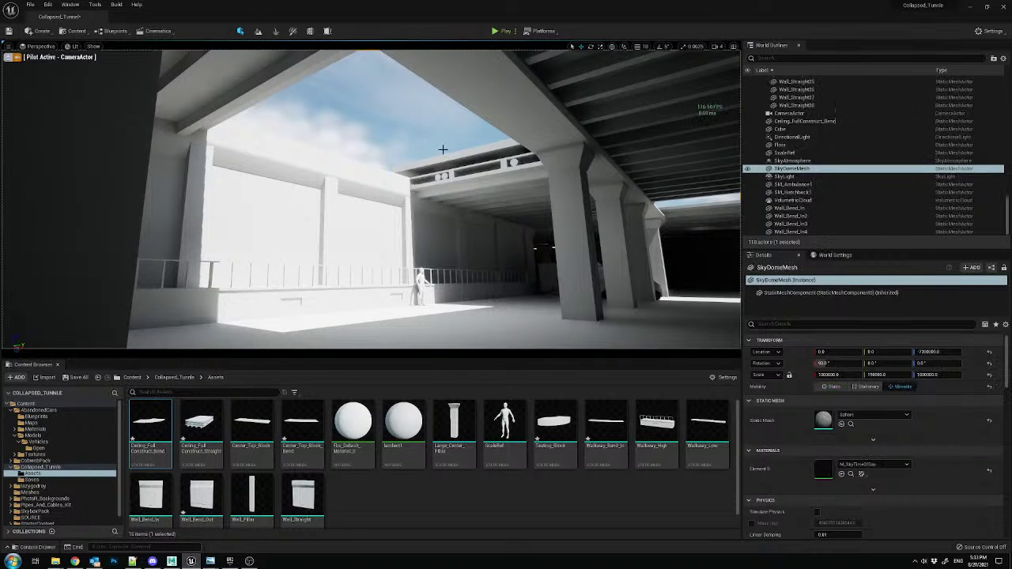
click(7, 57)
- Select the Cube blocking the back of the tunnel and narrow its X scale to about 11.6
key(w)
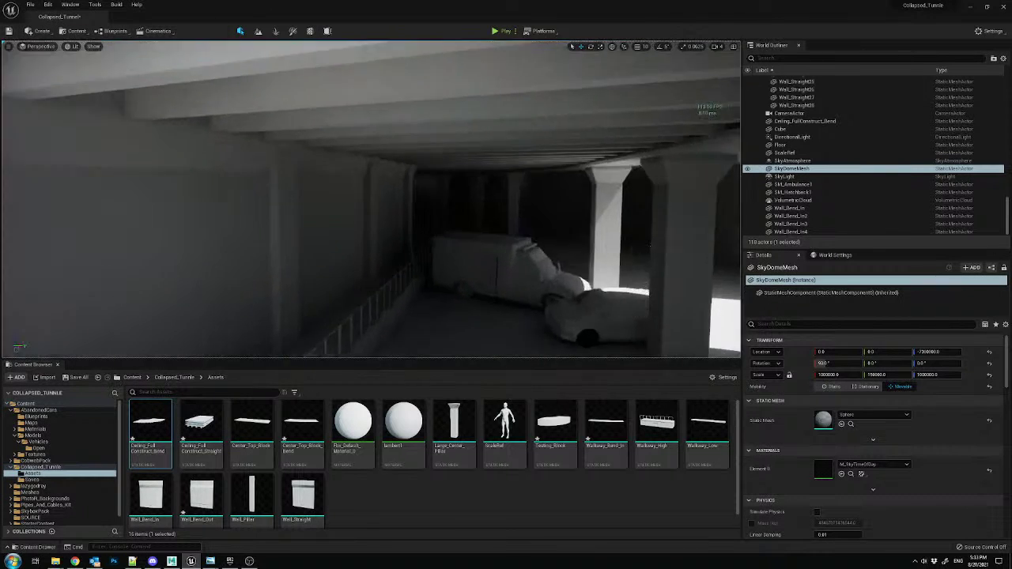
click(388, 189)
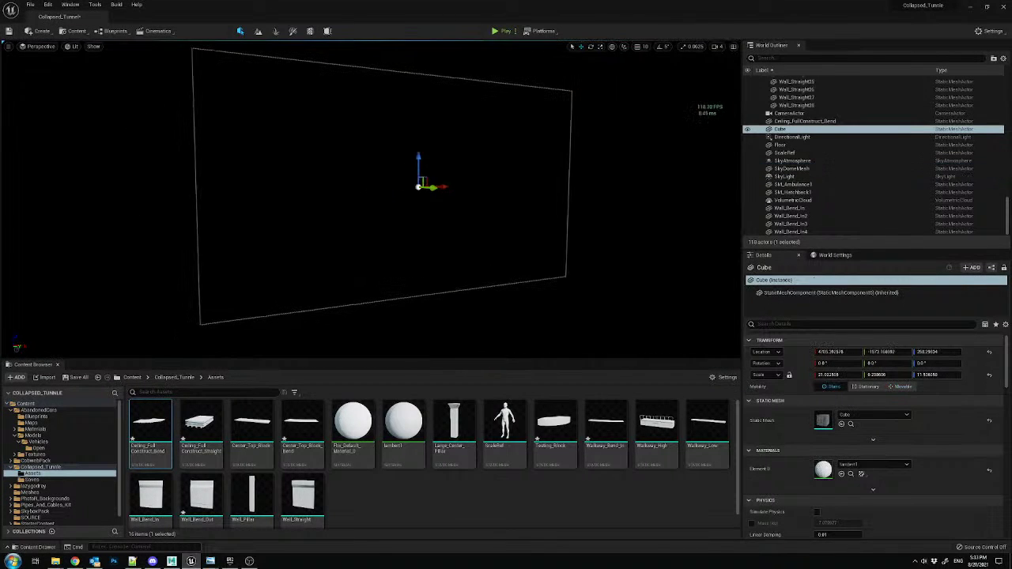
key(f)
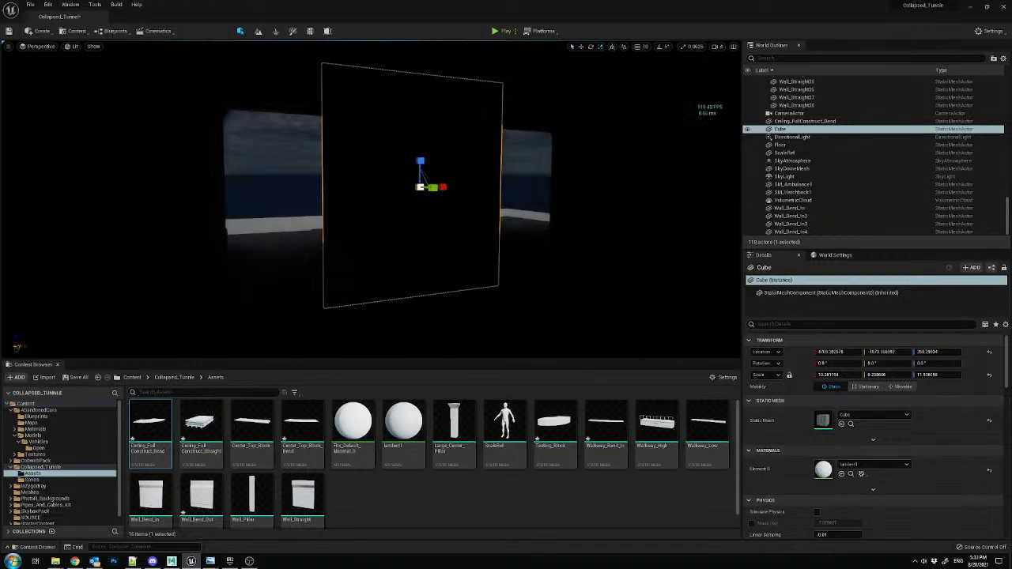
key(s)
drag(365, 204, 379, 203)
right_drag(663, 313, 617, 311)
- Pilot the CameraActor and reframe its shot of the sunlit wall, ceiling opening and row of center pillars
click(40, 46)
click(48, 143)
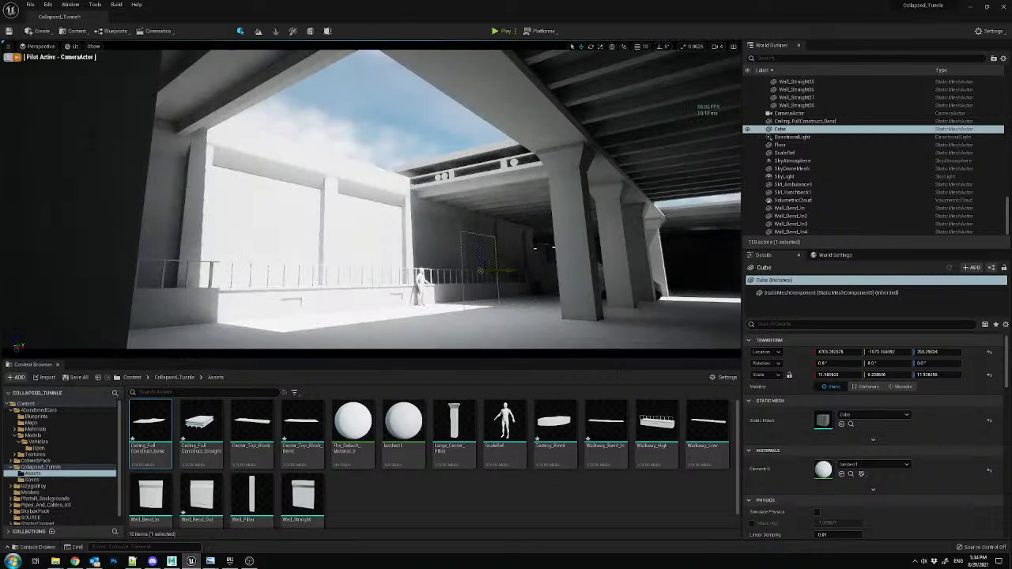
right_drag(353, 163, 332, 178)
key(w)
key(s)
right_drag(372, 197, 299, 161)
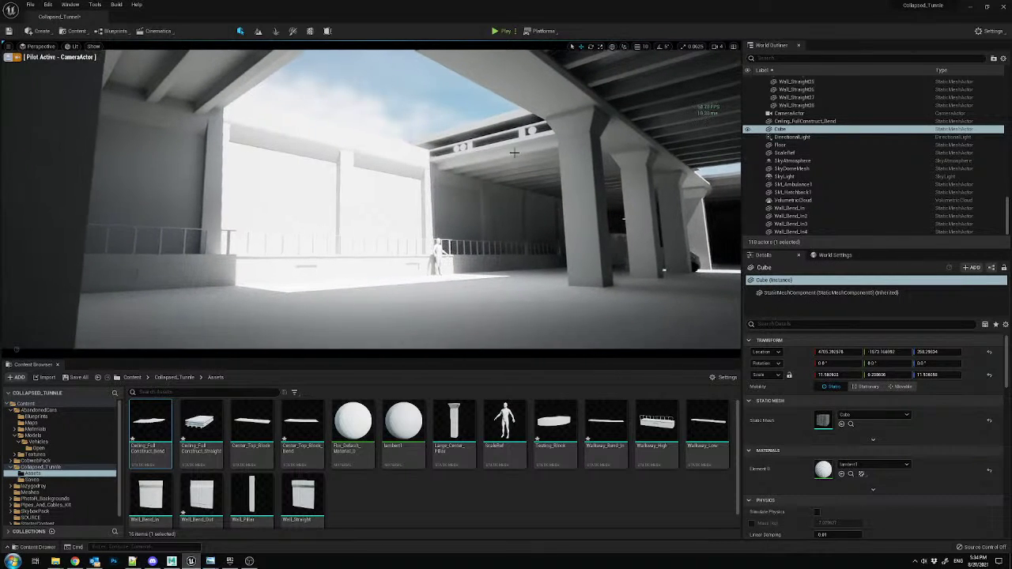
scroll(799, 170, up, 1)
scroll(799, 170, down, 1)
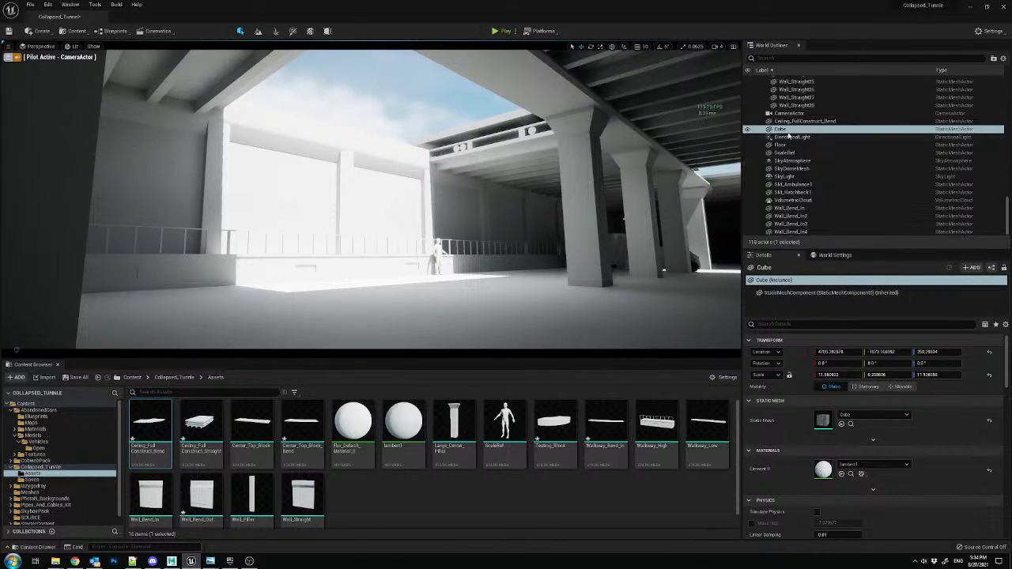
- Reposition and rotate the DirectionalLight so the ceiling edge casts a shadow on the upper back wall in the CameraActor shot
click(792, 137)
drag(273, 254, 600, 247)
click(7, 57)
right_drag(332, 206, 435, 261)
drag(362, 242, 324, 133)
click(40, 46)
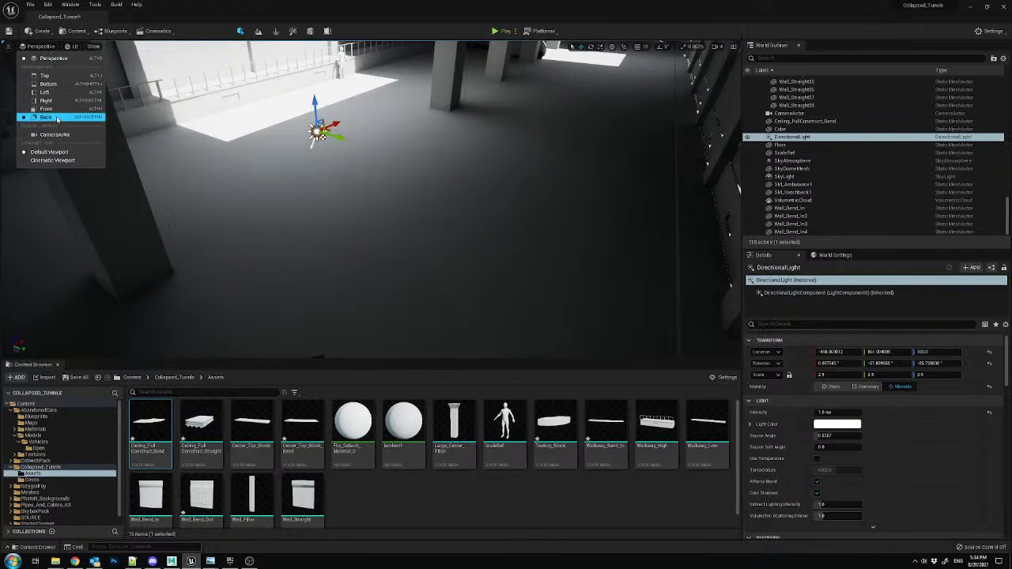
click(59, 137)
drag(440, 278, 419, 266)
- Change the DirectionalLight's color to a pale warm orange tint
click(837, 423)
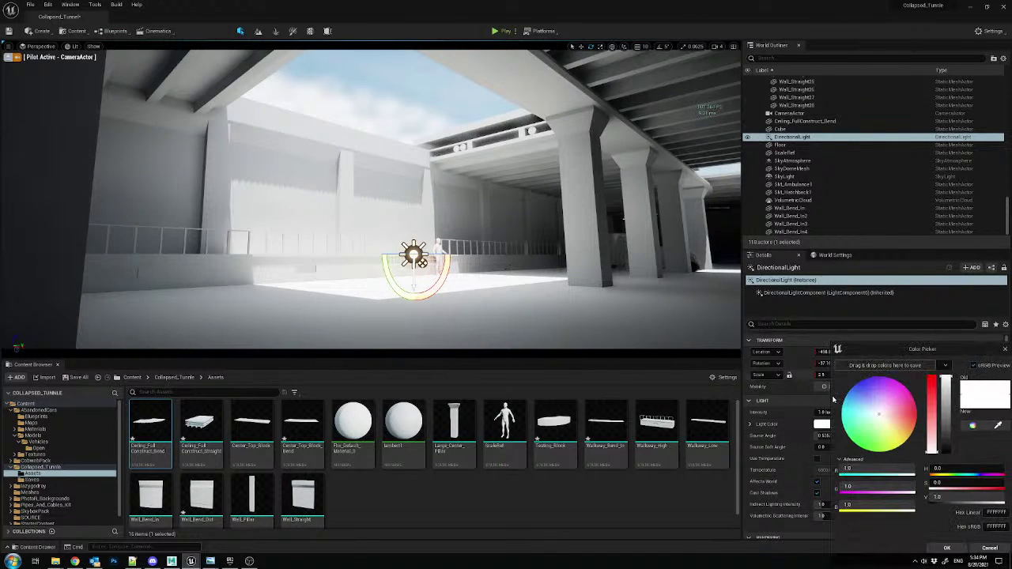
drag(891, 421, 884, 418)
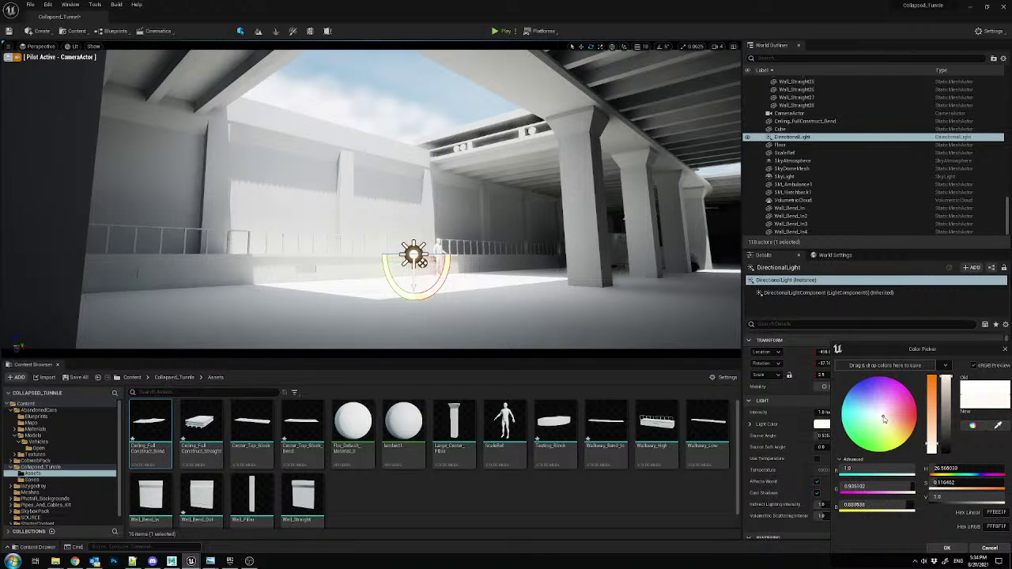
click(936, 437)
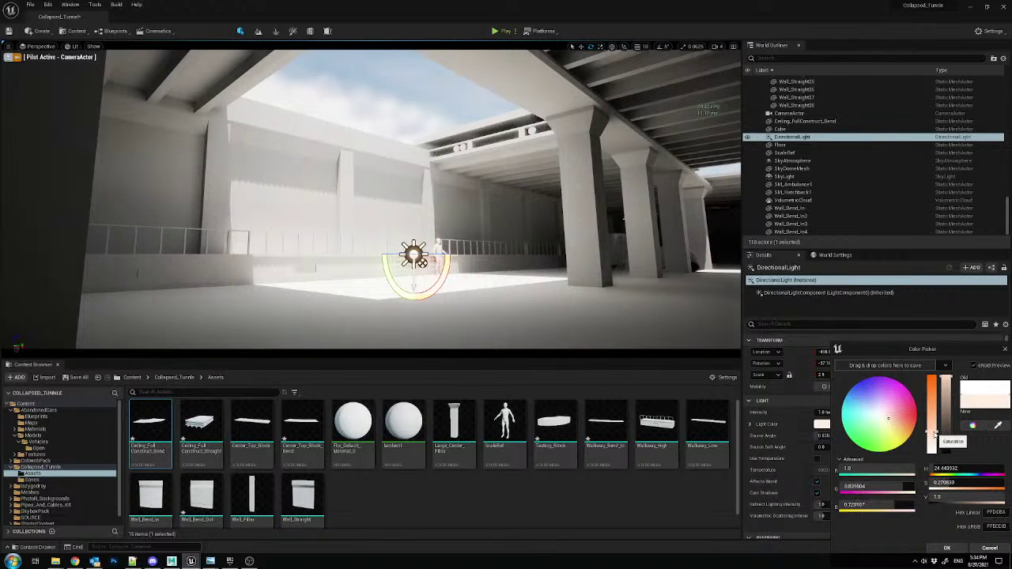
click(886, 421)
drag(885, 420, 886, 421)
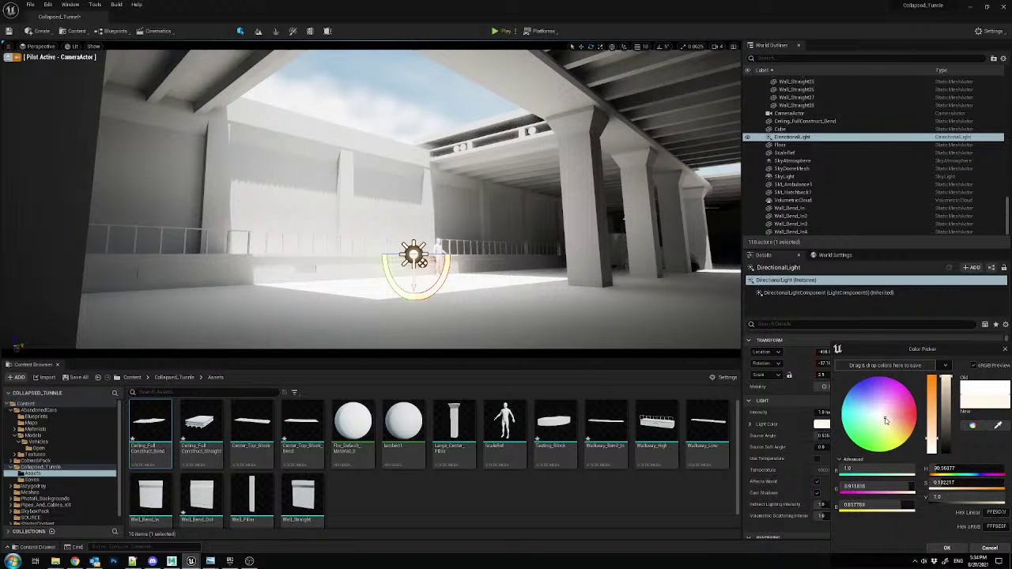
click(947, 548)
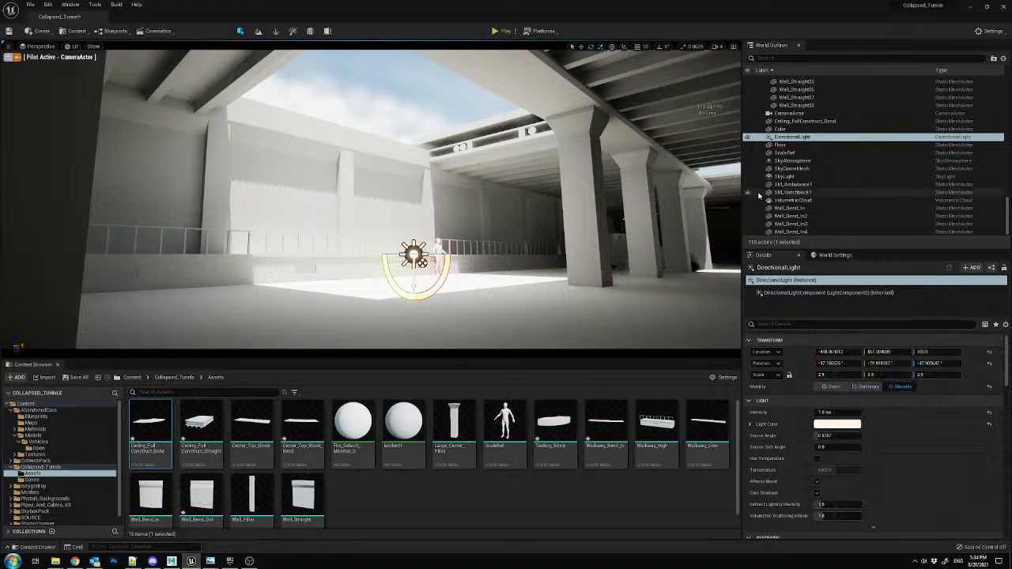
- Collapse the Chunk_A folder in the outliner and rename it as Assets
scroll(792, 153, up, 7)
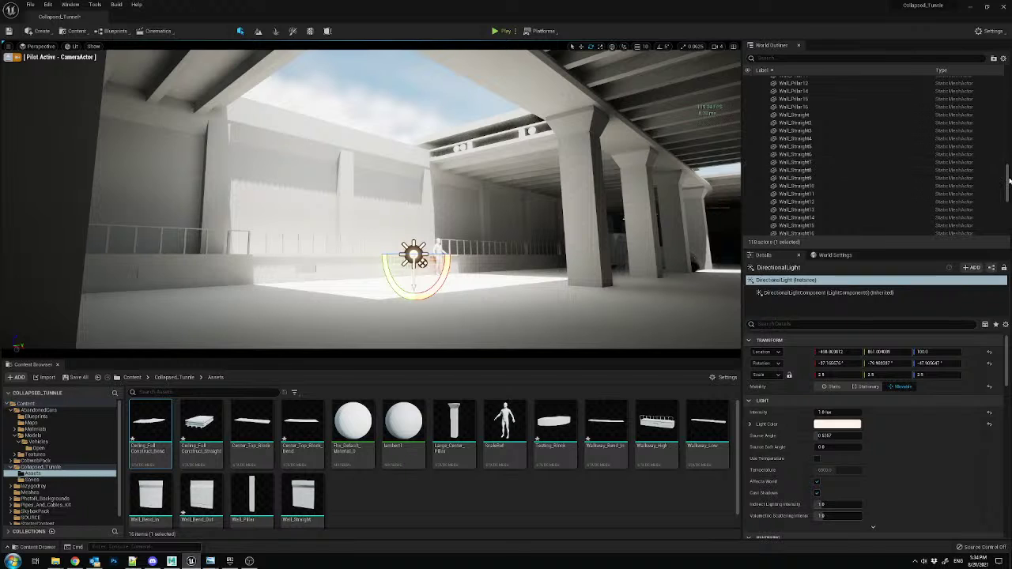
scroll(792, 153, up, 10)
click(764, 88)
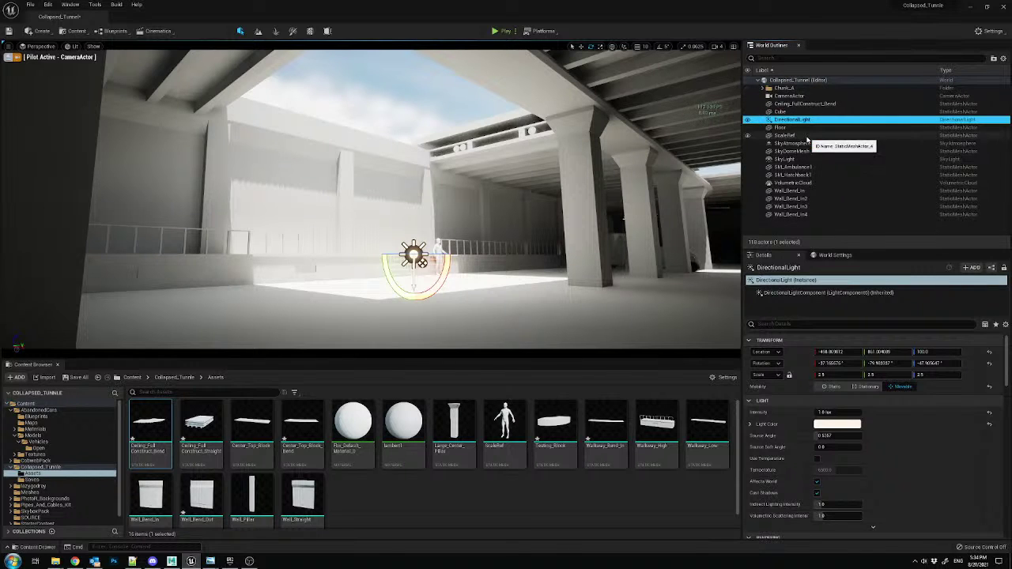
click(864, 225)
right_click(795, 89)
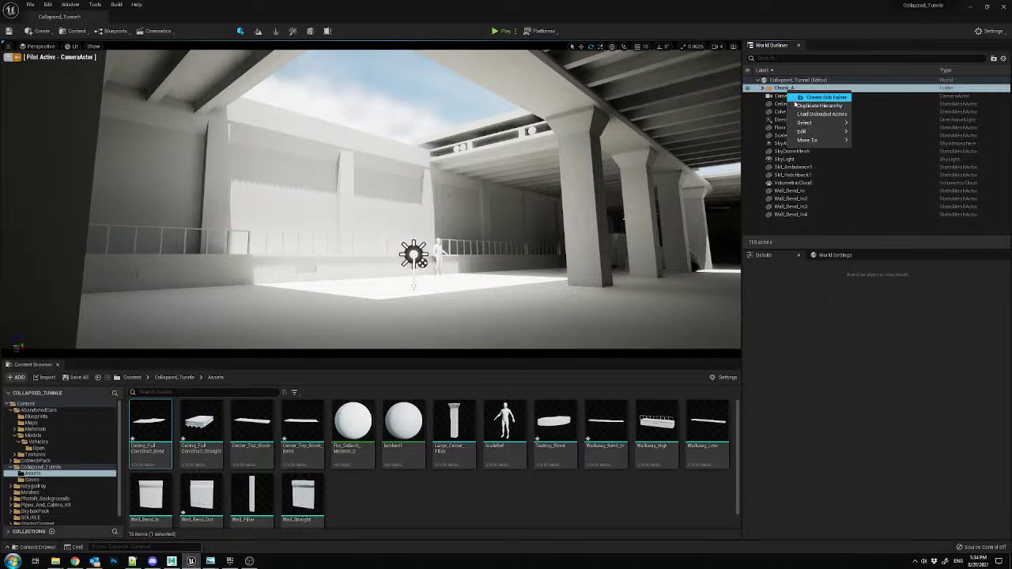
click(779, 88)
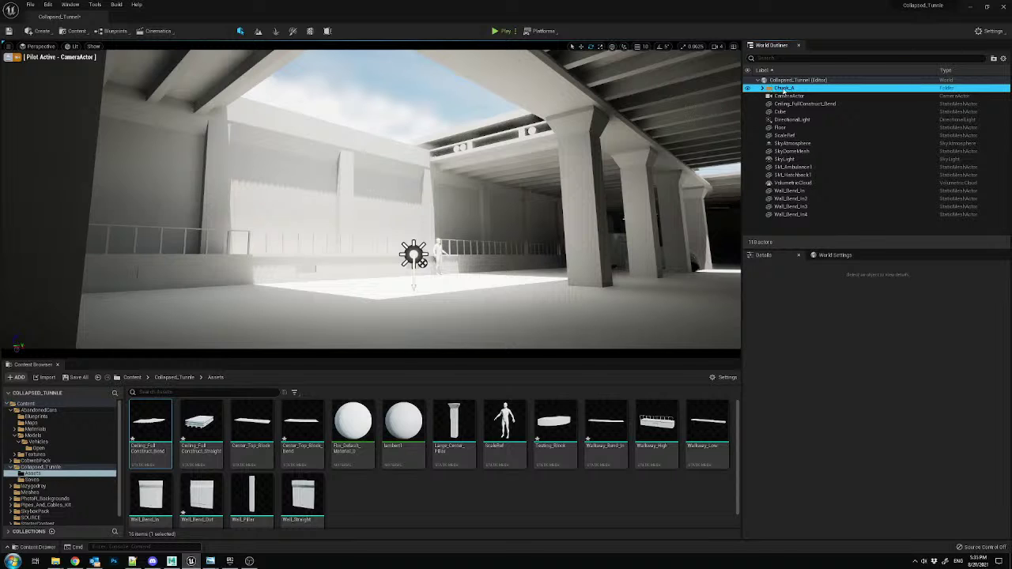
click(786, 90)
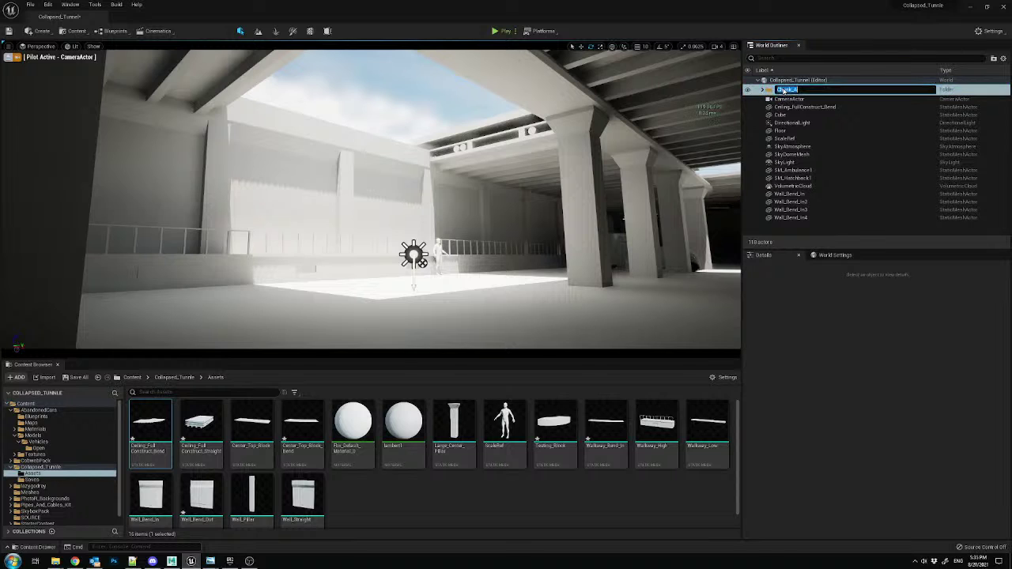
text(Assets)
key(Return)
- Move Ceiling_FullConstruct_Bend, ScaleRef and the four Wall_Bend_In pieces into the Assets folder of the outliner
click(799, 103)
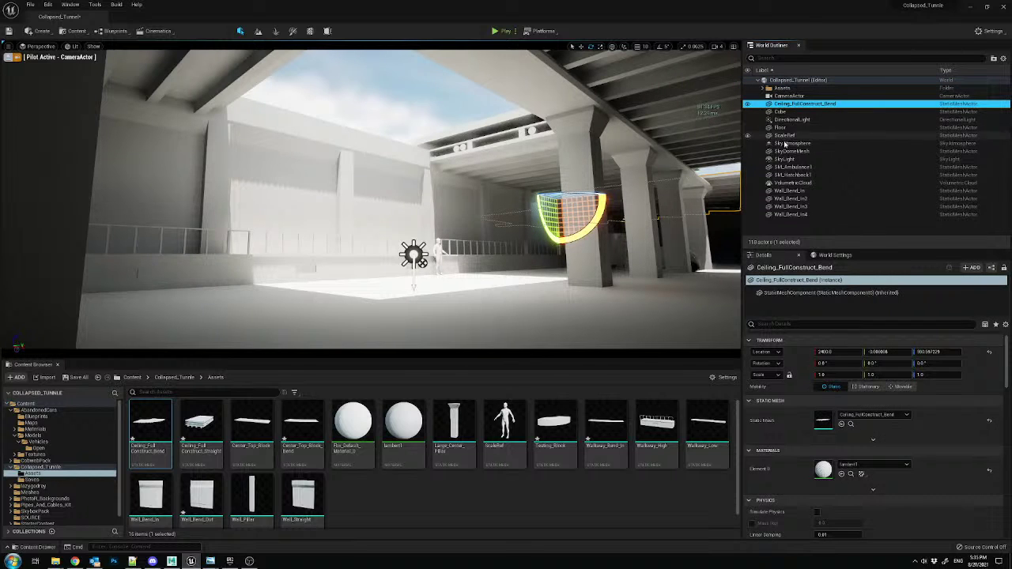
ctrl+click(784, 135)
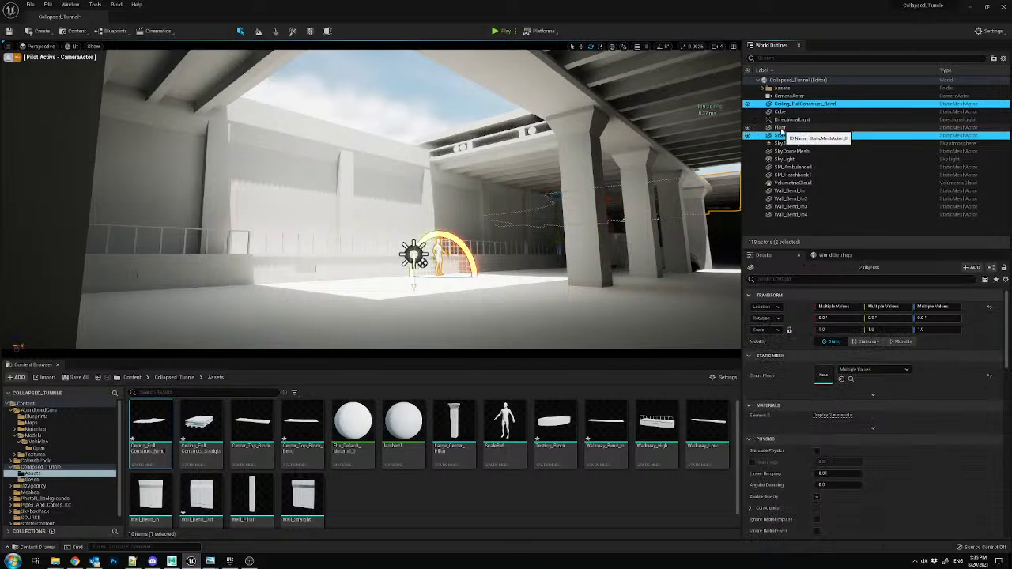
ctrl+click(791, 167)
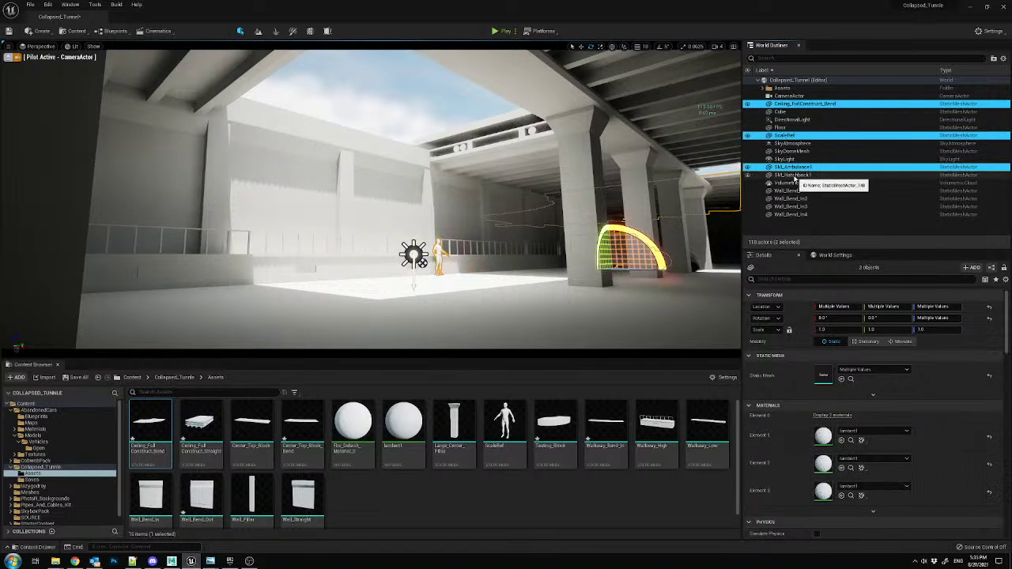
ctrl+click(791, 167)
ctrl+click(789, 190)
ctrl+click(791, 199)
ctrl+click(794, 209)
ctrl+click(794, 215)
drag(794, 214, 785, 89)
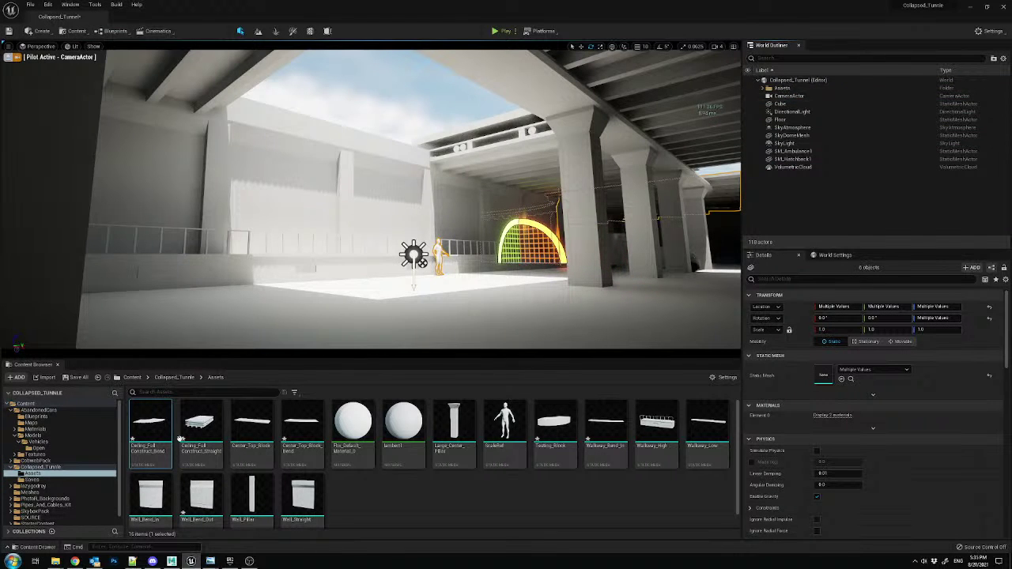
- Place SM_Skybox_Mesh from the SkyboxPack Meshes folder on the tunnel floor
scroll(52, 474, down, 1)
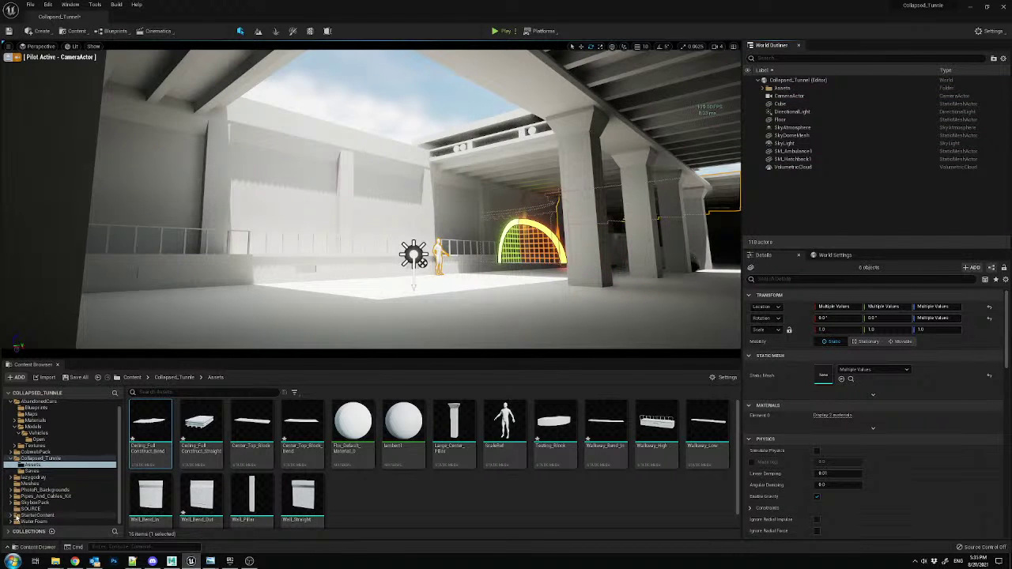
click(11, 503)
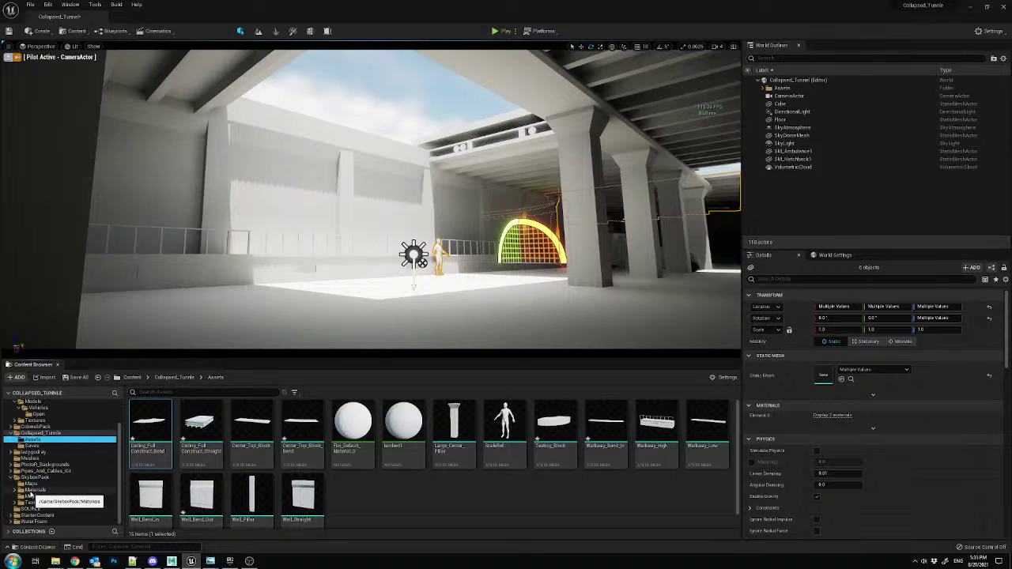
click(20, 498)
drag(149, 423, 445, 290)
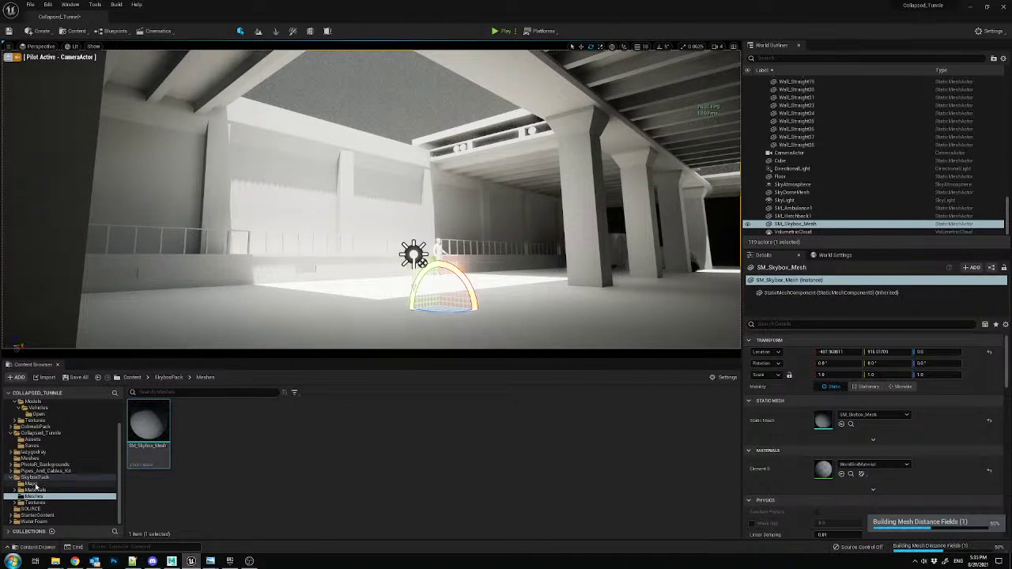
- Stop piloting the camera, scale the skybox mesh uniformly to about 2.03 and move it so it surrounds the whole tunnel
click(9, 57)
right_drag(333, 150, 352, 247)
key(s)
key(r)
drag(390, 204, 413, 162)
key(w)
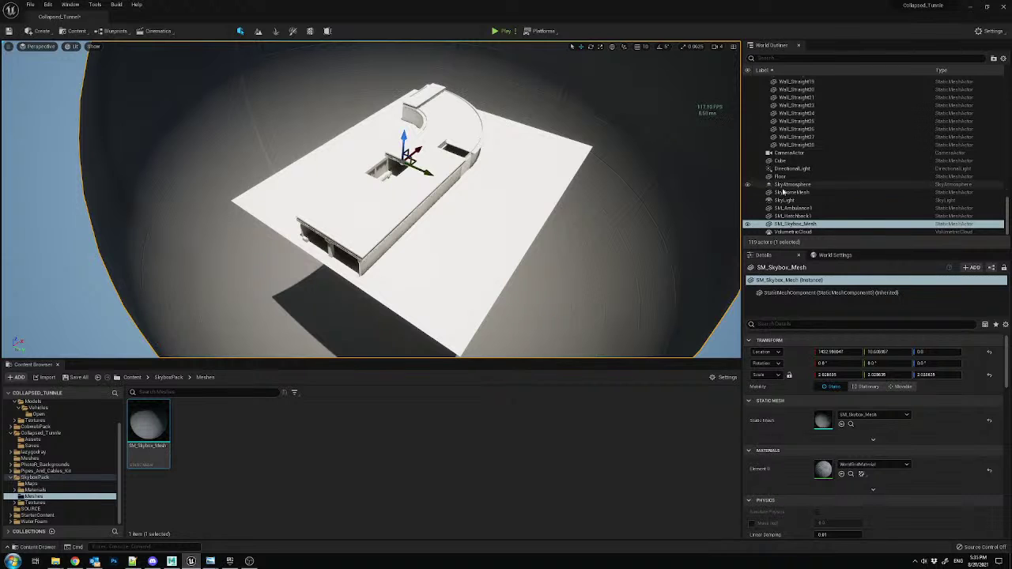
- Delete the old SkyDomeMesh, select SM_Skybox_Mesh and return to the CameraActor view
click(795, 192)
key(Delete)
click(795, 224)
click(45, 49)
mouse_move(47, 149)
click(111, 178)
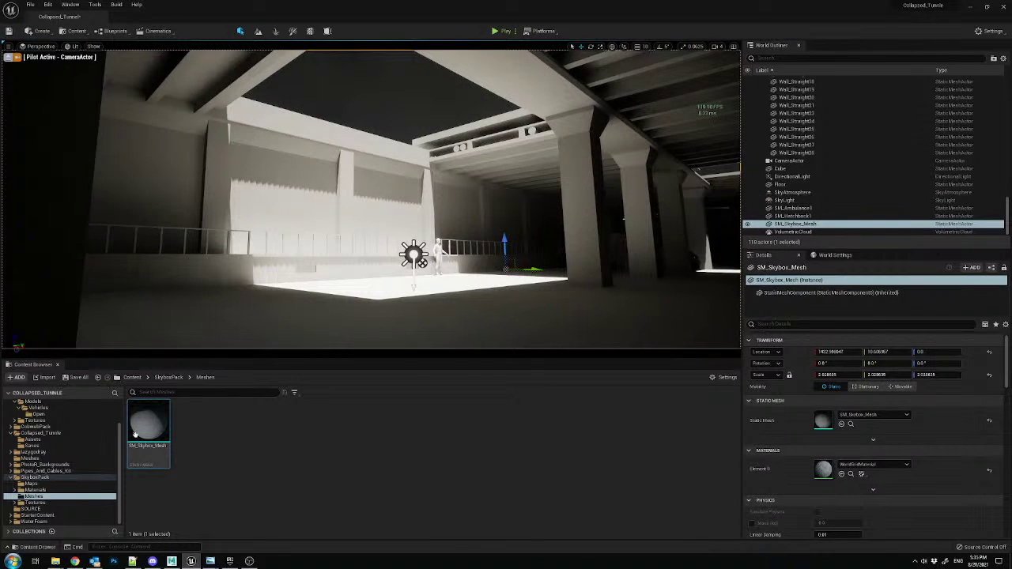
- Try M_Skybox_Inst_01 from SkyboxPack's Skybox materials on the skybox mesh, replace it with M_Skybox_Inst_02, and return to the CameraActor view
click(45, 491)
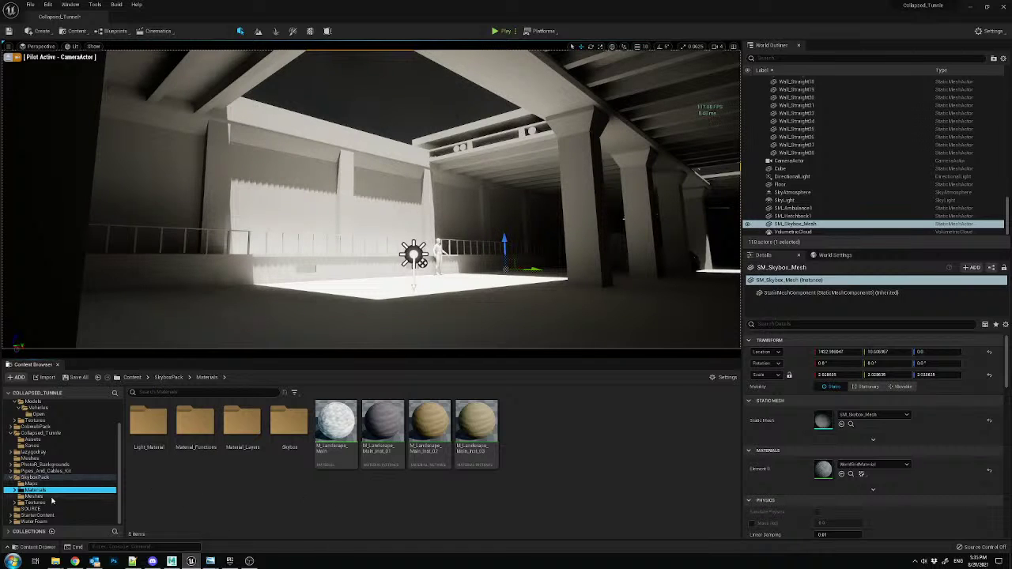
click(14, 491)
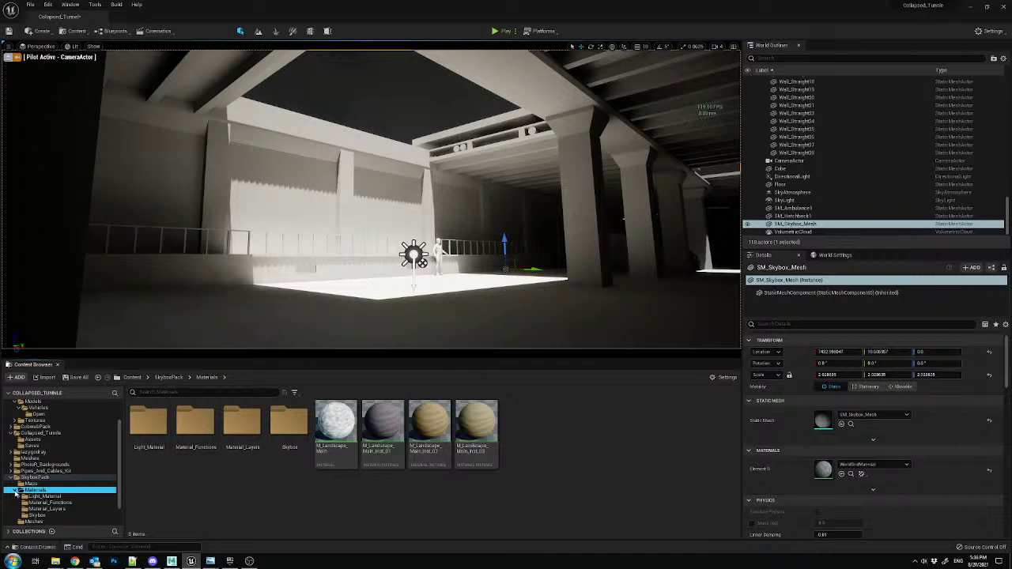
click(49, 510)
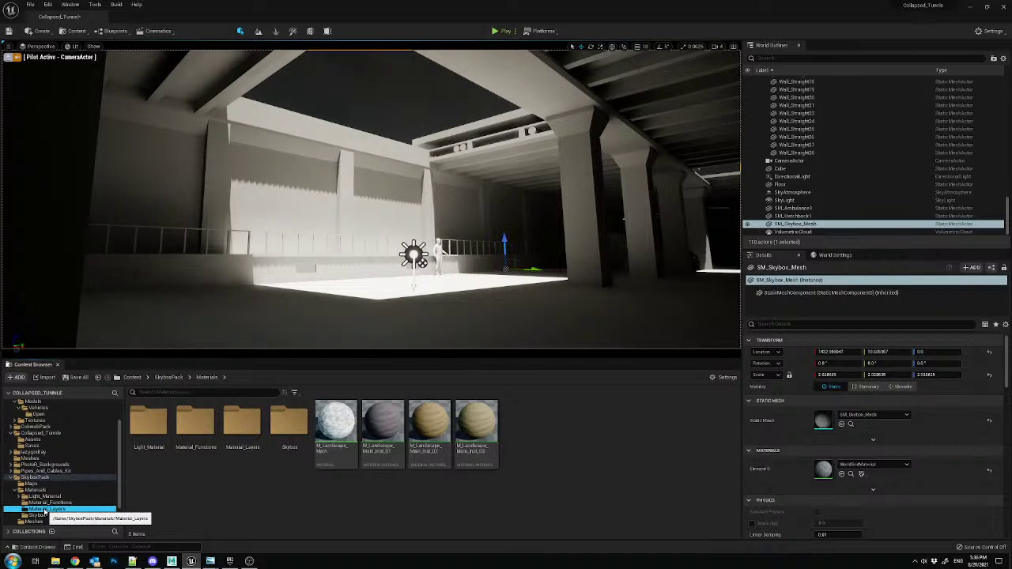
click(41, 516)
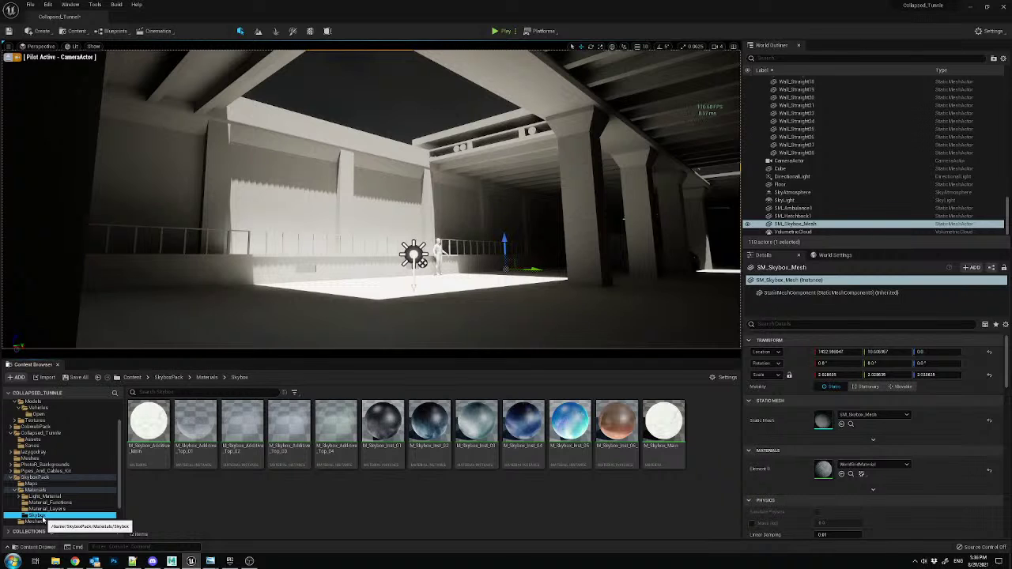
drag(383, 427, 824, 478)
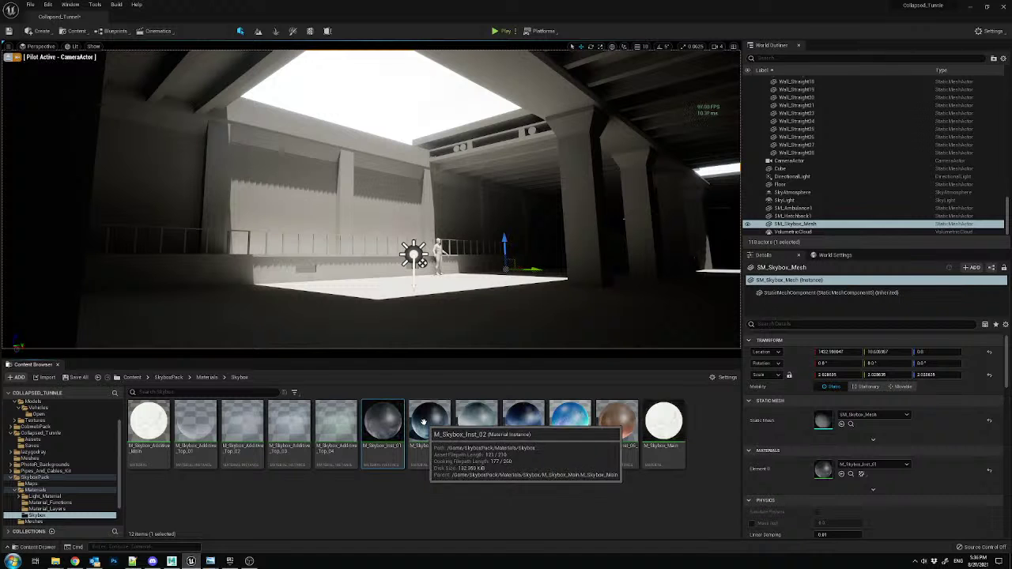
drag(424, 422, 864, 471)
right_drag(372, 198, 372, 198)
click(39, 46)
click(55, 134)
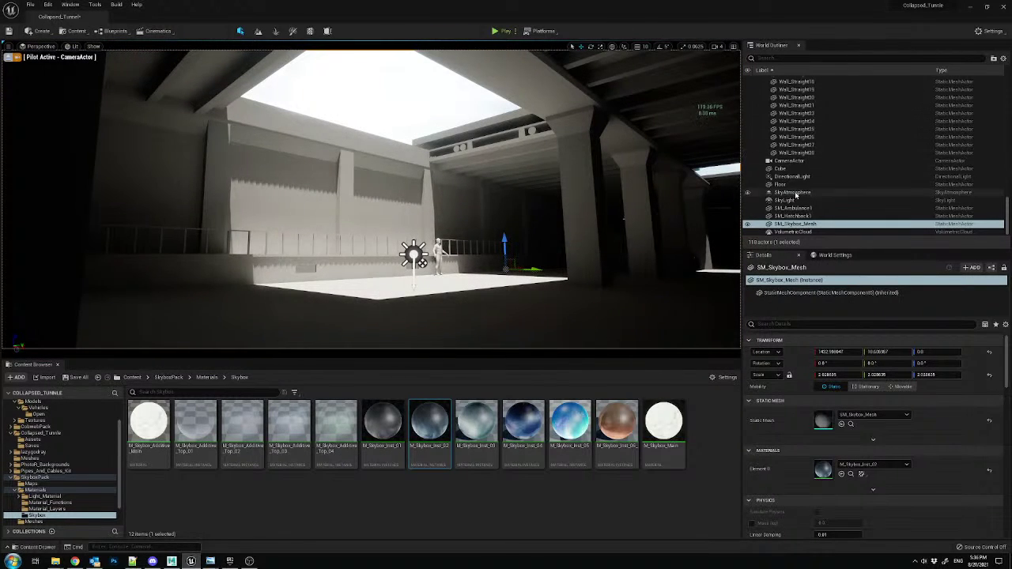
- Collapse the Assets folder in the outliner and clear the selection
scroll(808, 207, up, 5)
scroll(808, 207, up, 10)
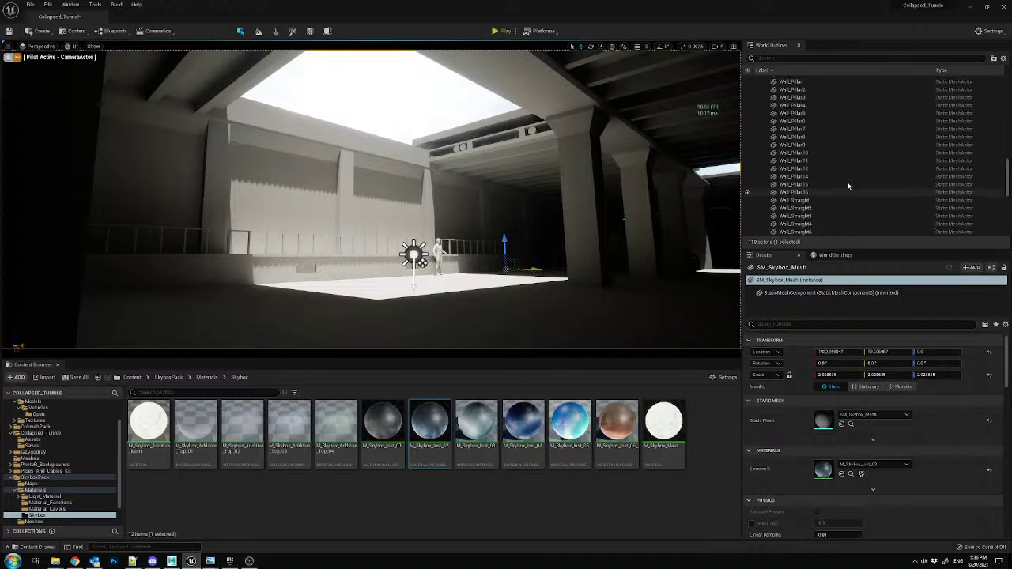
drag(1007, 157, 998, 73)
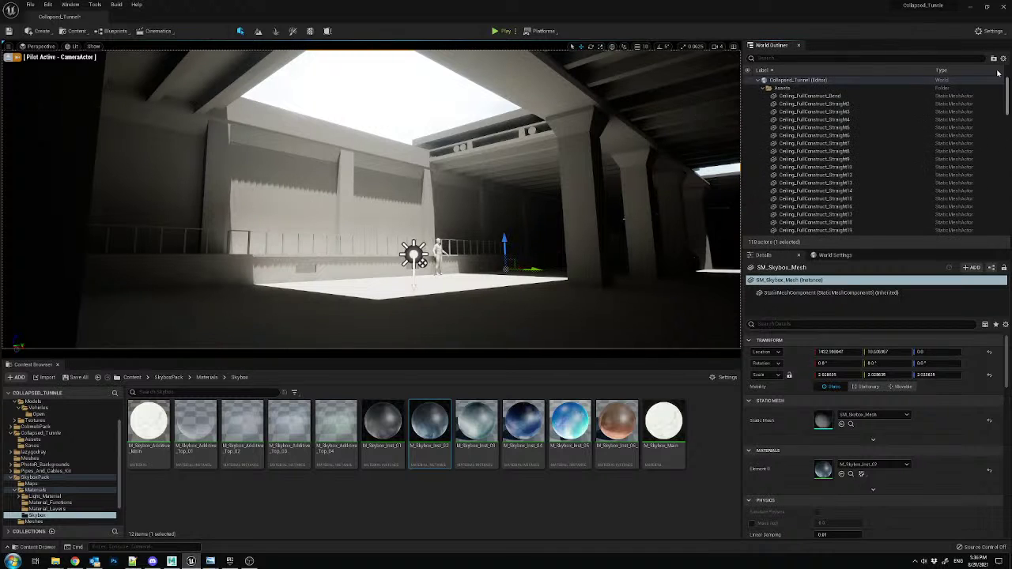
click(763, 88)
click(806, 200)
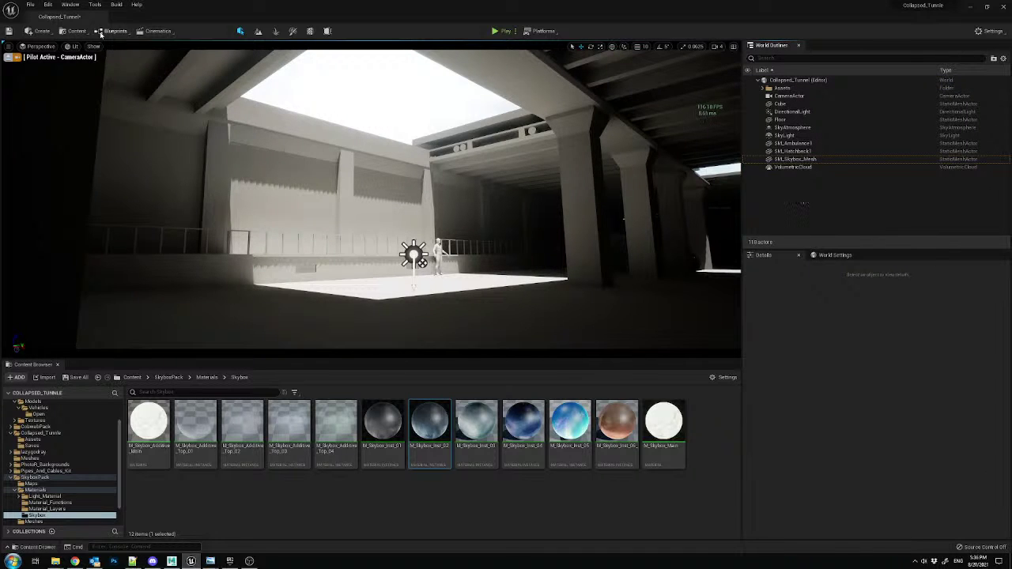
- Add a PostProcessVolume to the level and make its extent infinite
click(75, 31)
click(38, 31)
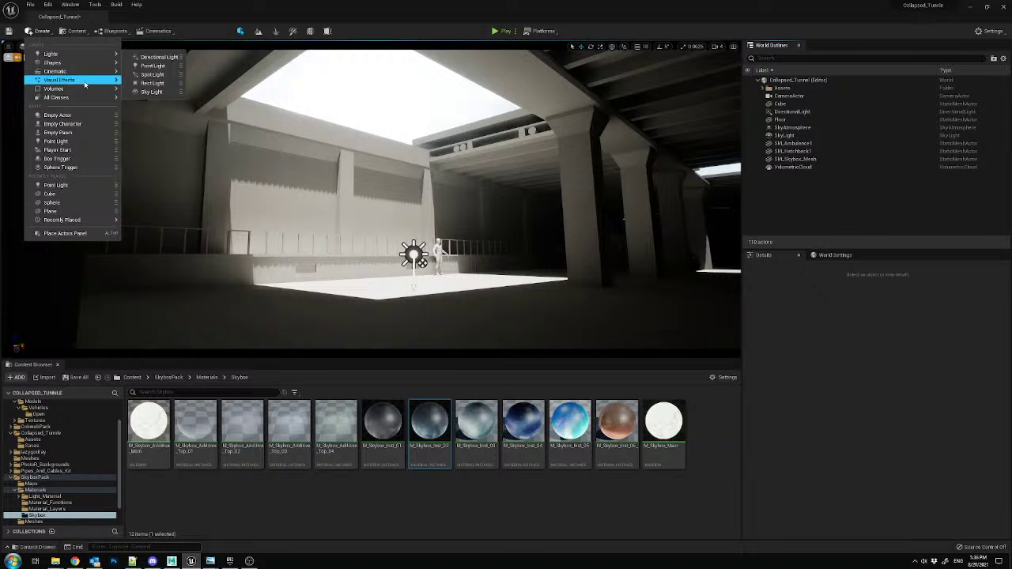
mouse_move(86, 82)
click(162, 89)
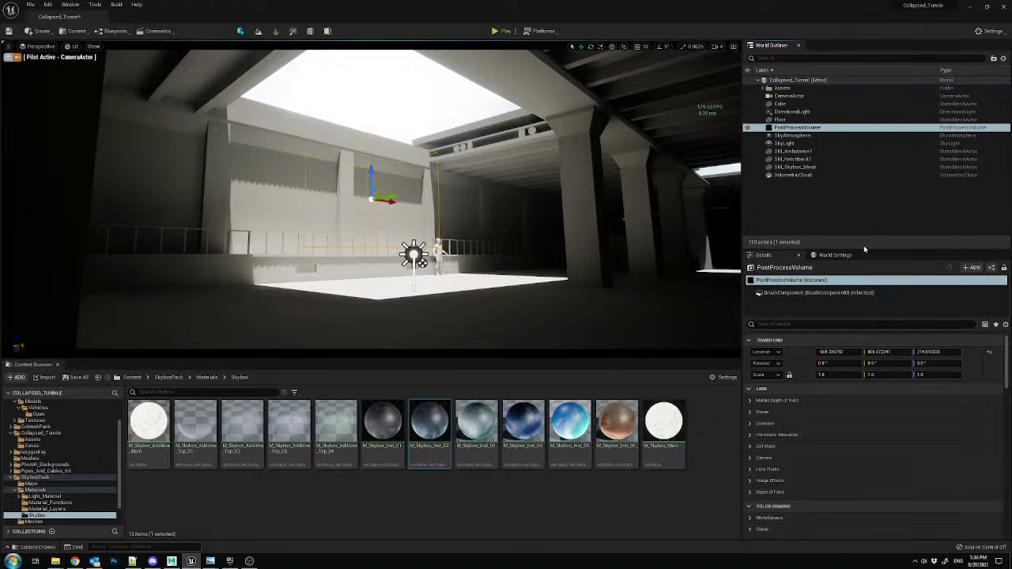
scroll(761, 453, down, 10)
scroll(762, 453, down, 10)
click(818, 490)
- Enable the PostProcessVolume's exposure overrides for Min Brightness and Max Brightness, and set Max Brightness to 0.1
scroll(795, 396, up, 10)
scroll(795, 380, up, 10)
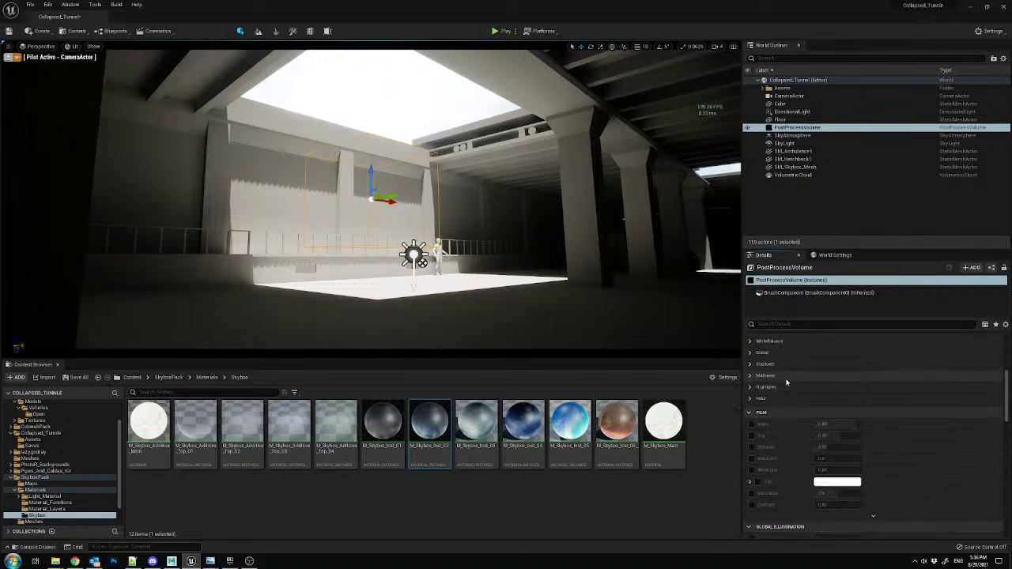
click(751, 412)
scroll(763, 399, down, 3)
click(758, 411)
click(758, 423)
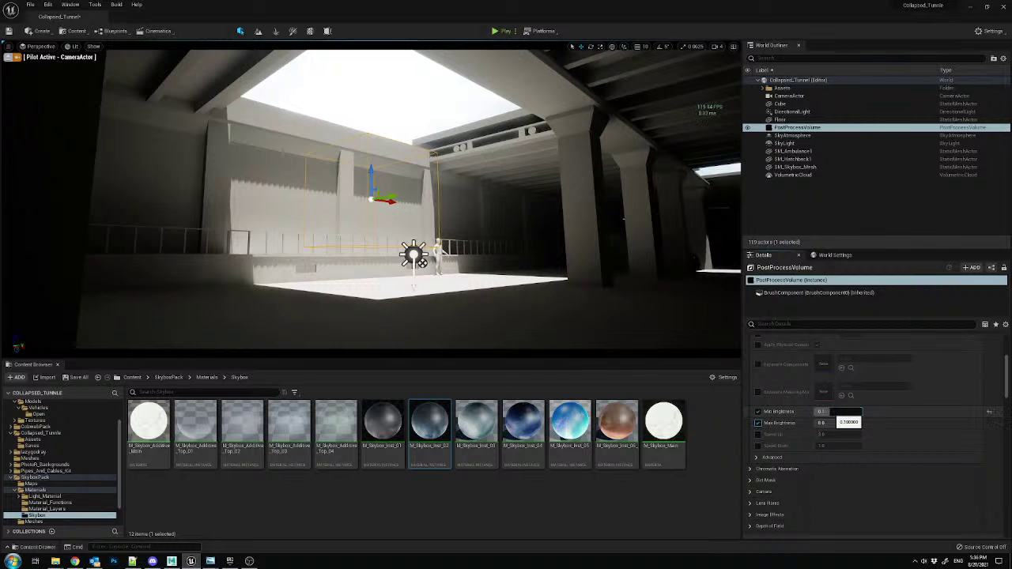
text(0.1)
key(Return)
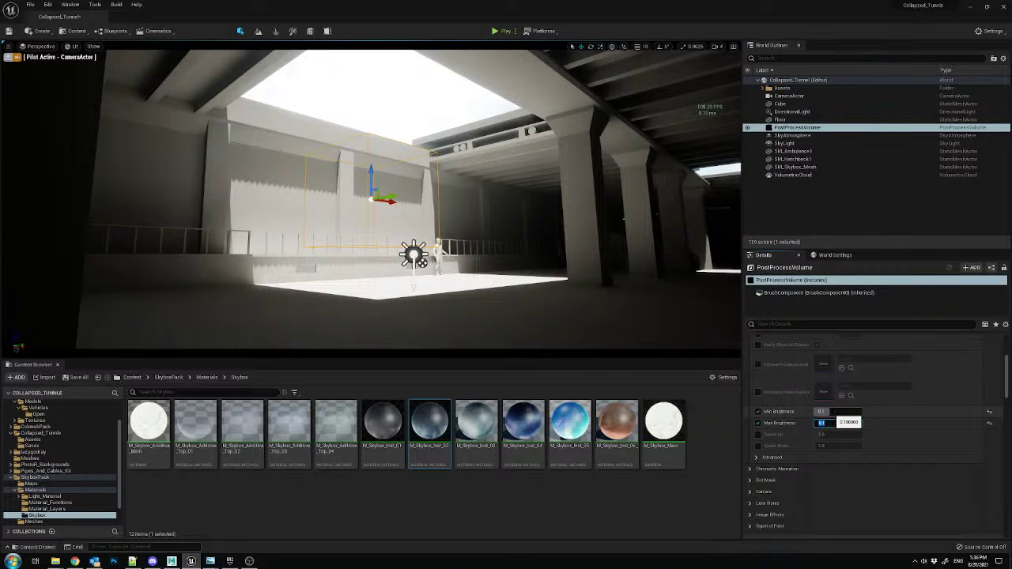
- Try exposure brightness values of 0, 1 and 0.2 on the PostProcessVolume, and return Min and Max Brightness to 0.1
click(826, 411)
text(0)
key(Return)
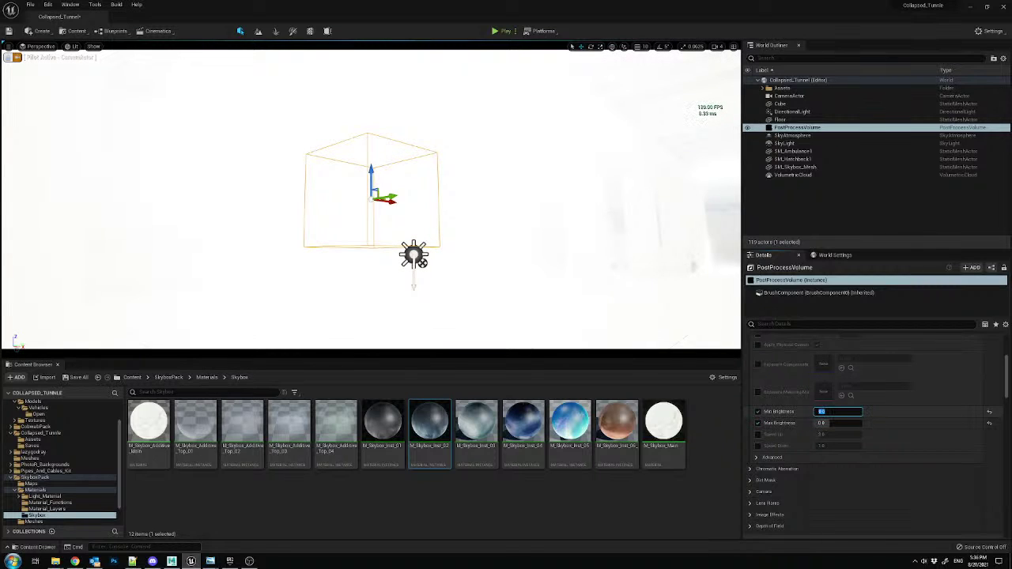
text(1)
key(Return)
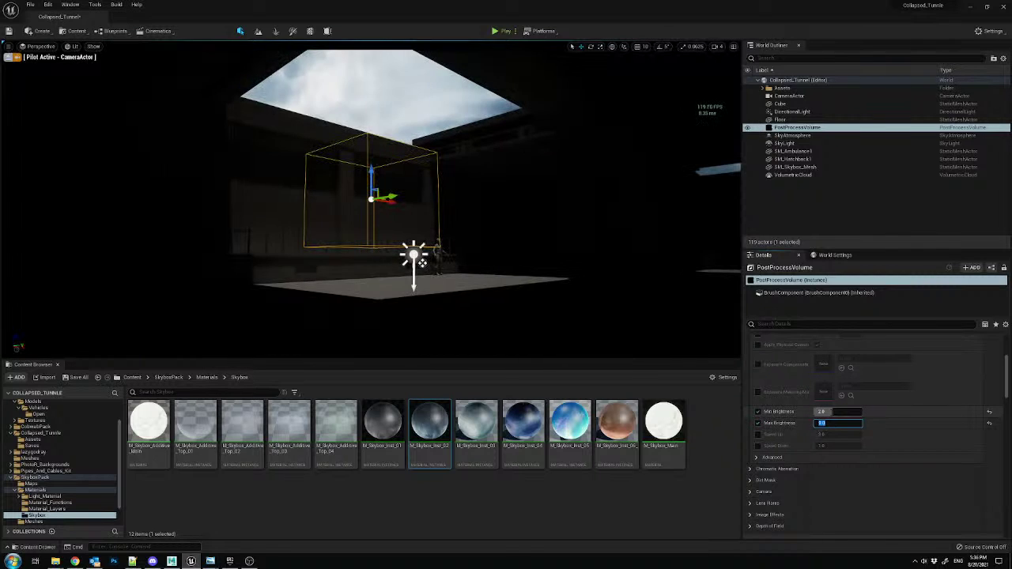
click(826, 412)
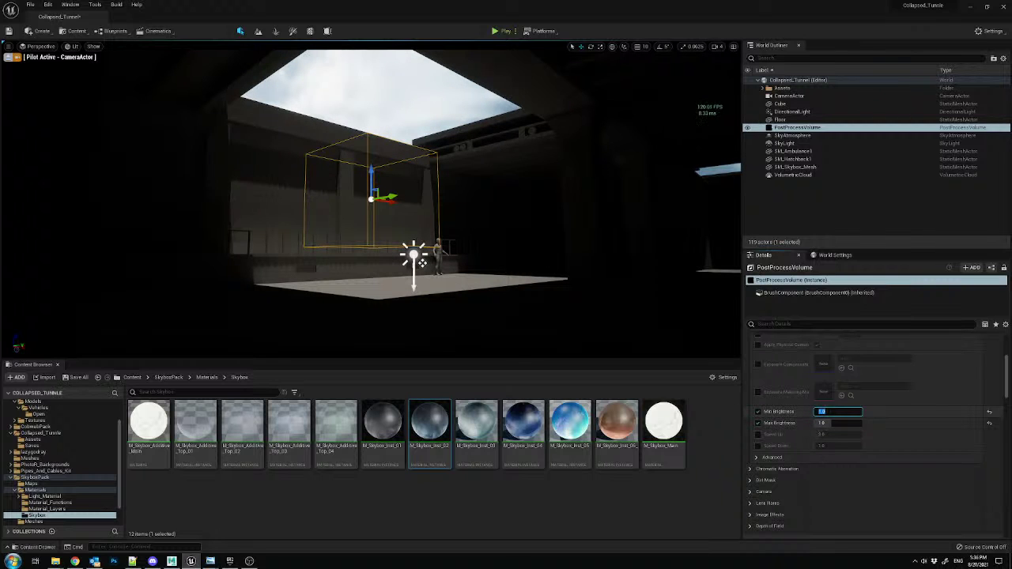
text(0.2)
key(Tab)
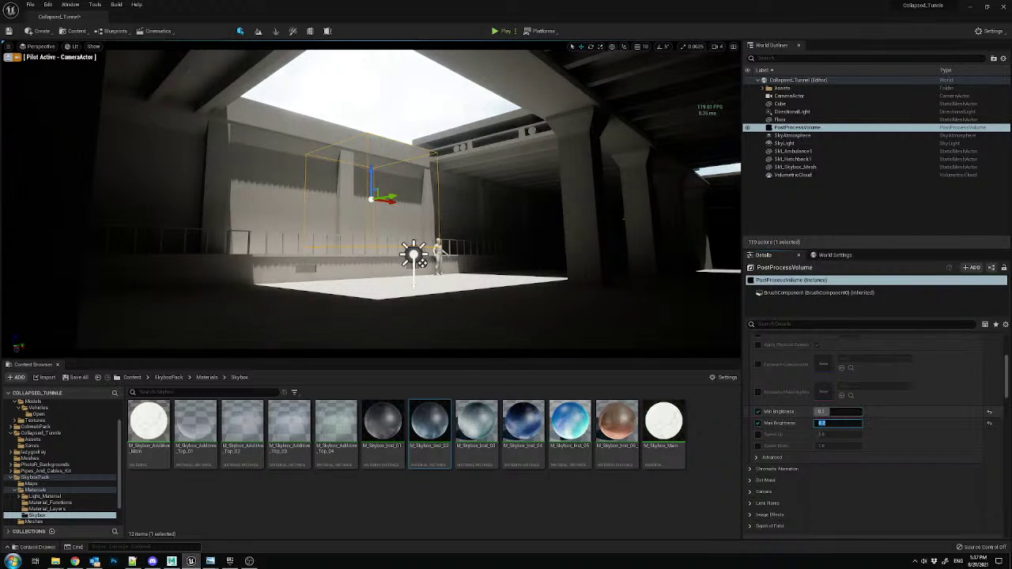
text(8)
key(Return)
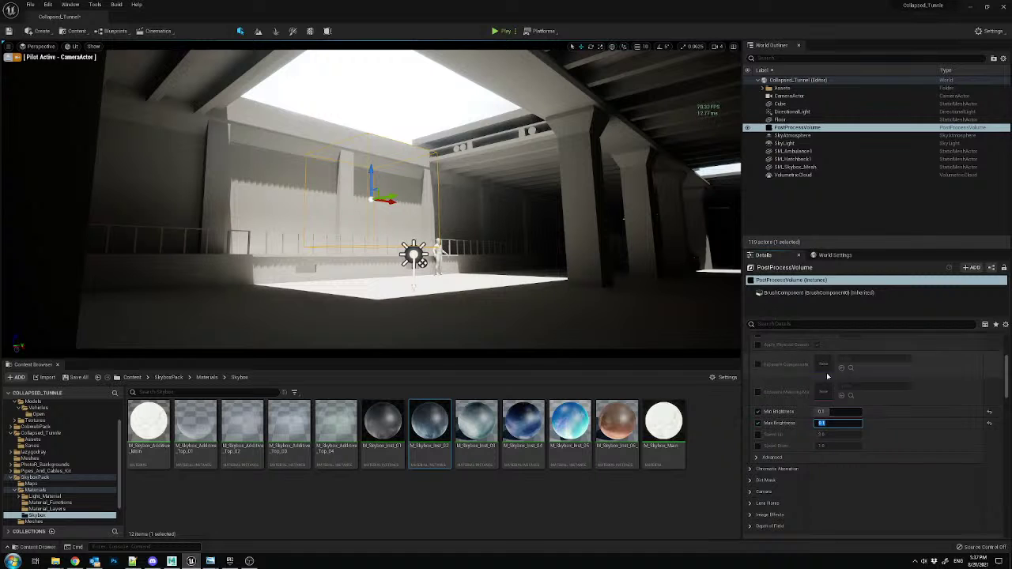
- Enable the PostProcessVolume's Bloom Intensity override, lower the intensity slightly, and collapse the lens settings
scroll(791, 380, up, 5)
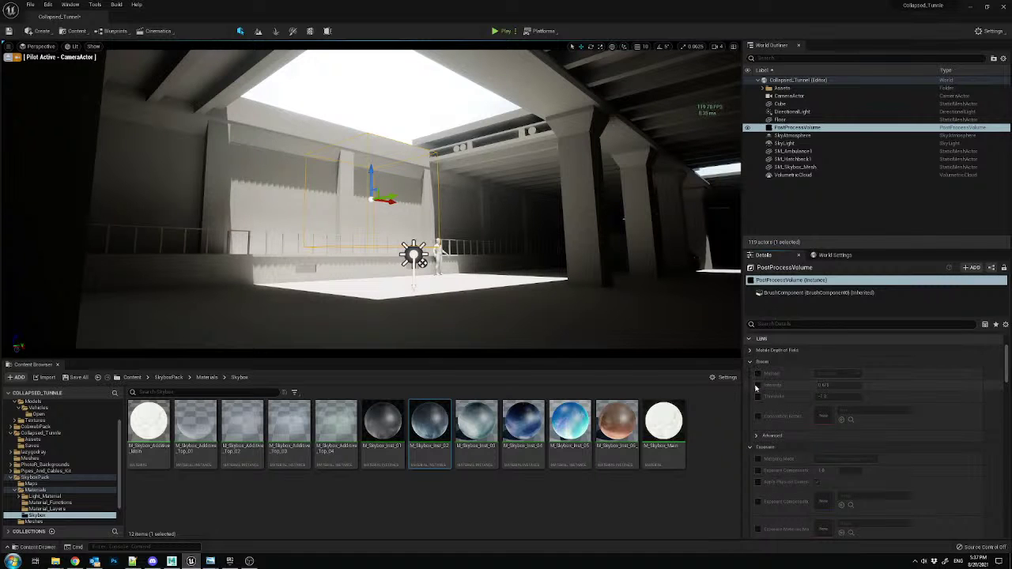
mouse_move(827, 386)
mouse_down()
mouse_move(798, 385)
mouse_move(818, 386)
mouse_up()
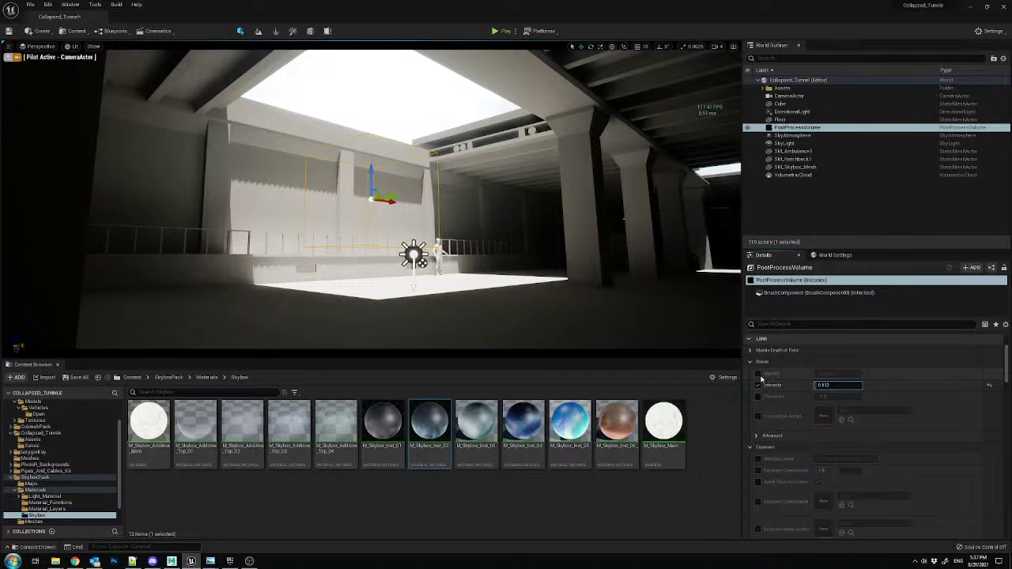
click(760, 362)
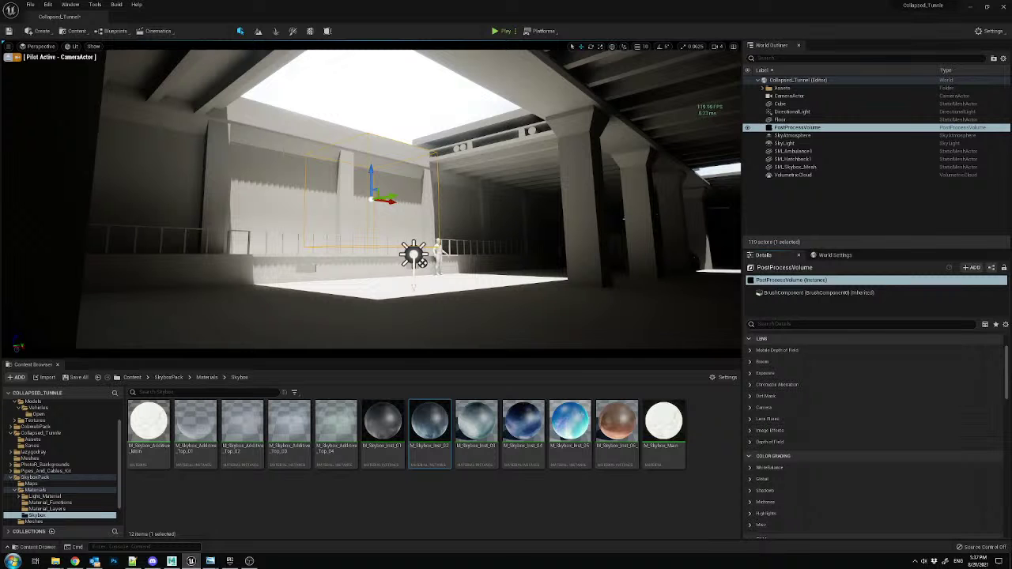
click(10, 58)
right_drag(222, 166, 285, 182)
key(w)
mouse_move(363, 119)
right_down()
mouse_move(348, 134)
mouse_move(356, 94)
mouse_move(363, 118)
right_up()
click(449, 145)
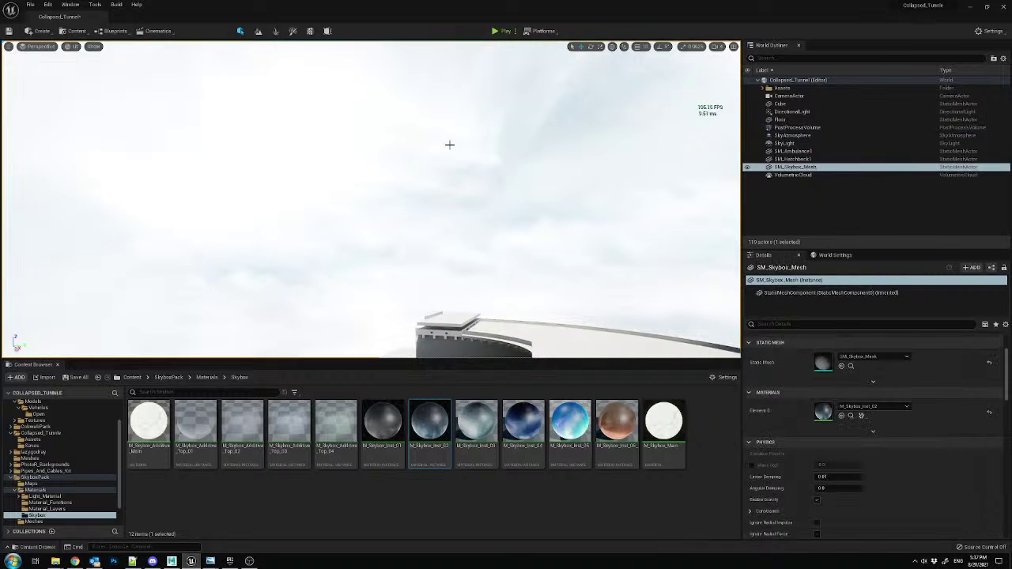
click(41, 47)
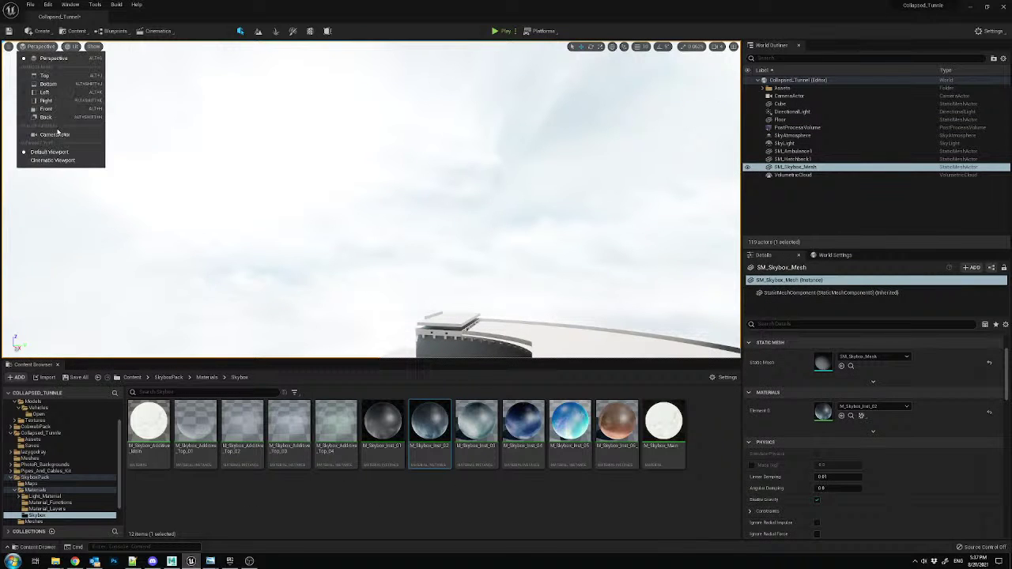
click(47, 133)
- Try an intensity of 0.1 lux on the DirectionalLight and return it to 1 lux
click(792, 112)
scroll(838, 396, up, 2)
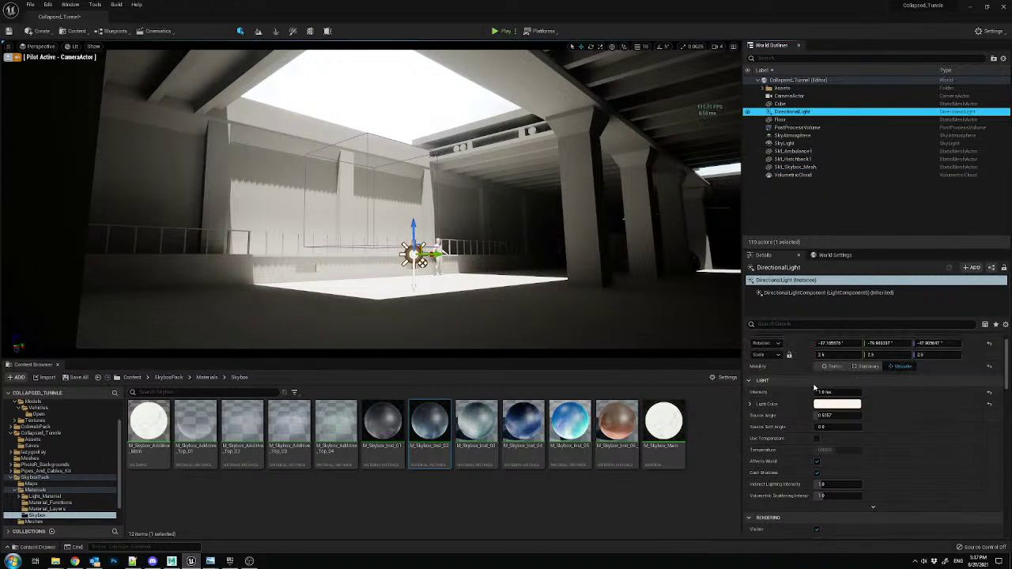
click(827, 392)
text(0)
key(Return)
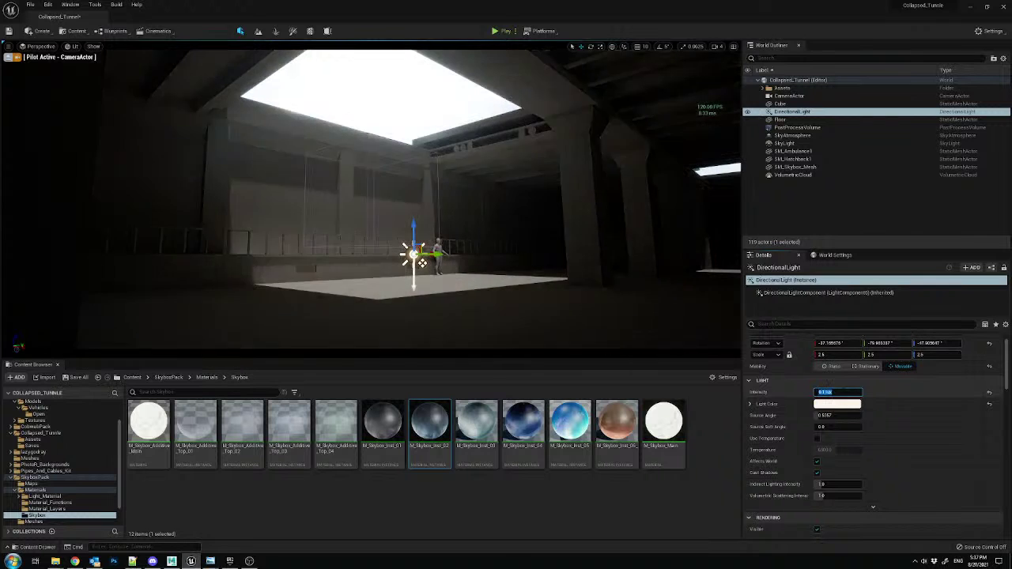
key(Return)
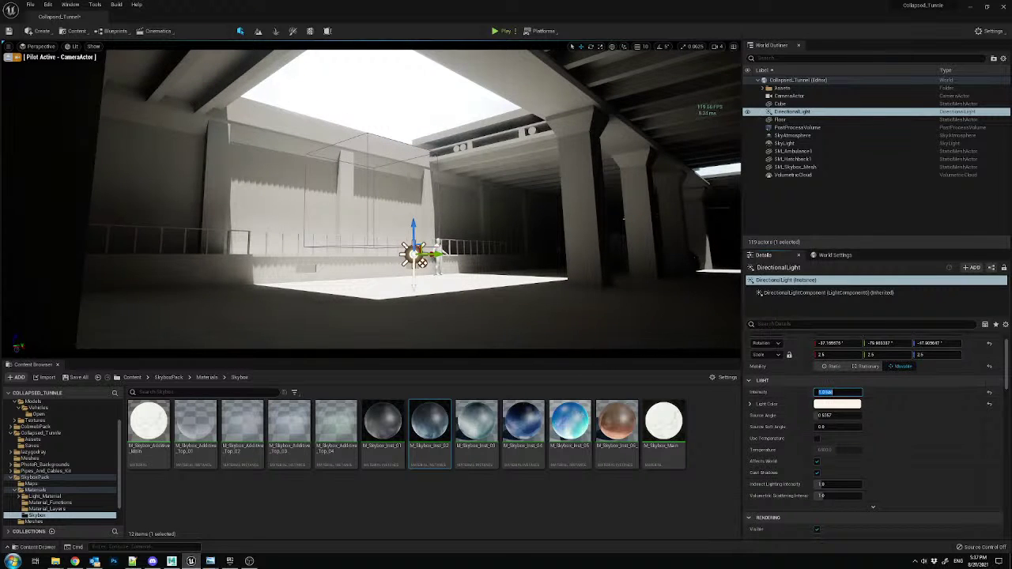
- Try M_Skybox_Inst_04 on the skybox mesh, put M_Skybox_Inst_02 back, and open that material instance for editing
click(7, 58)
right_drag(737, 168, 453, 168)
click(453, 167)
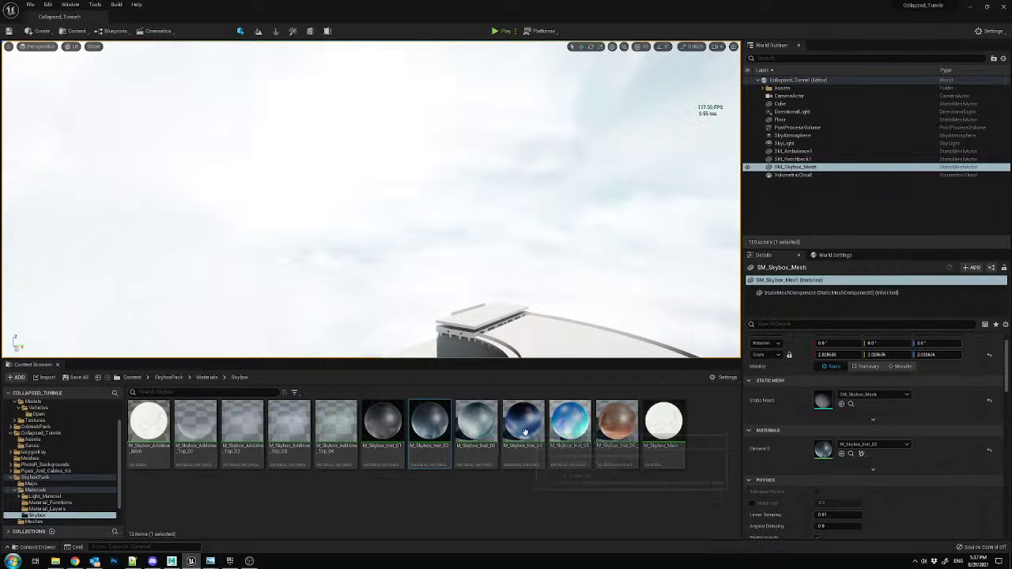
drag(538, 429, 839, 455)
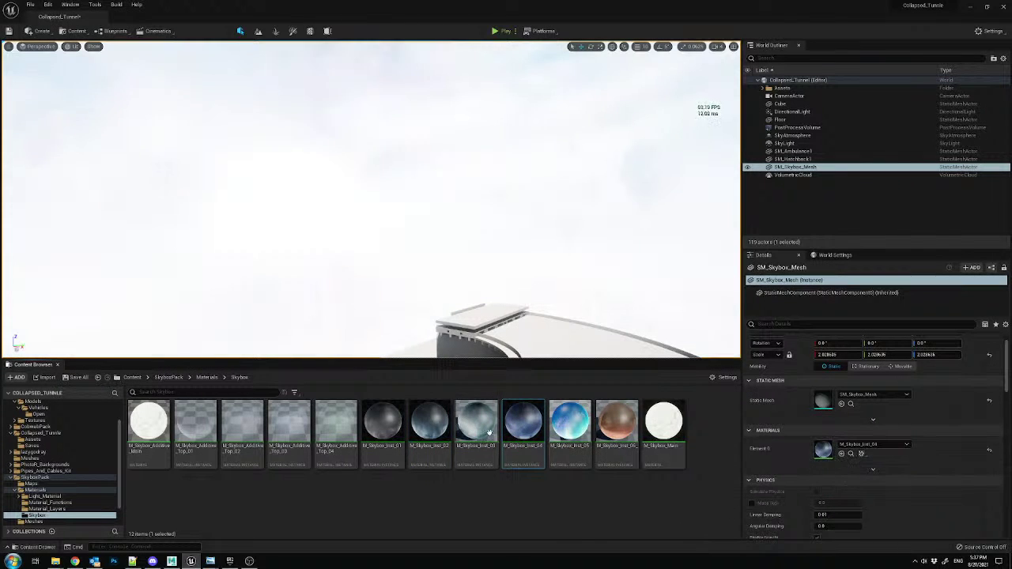
drag(437, 433, 839, 452)
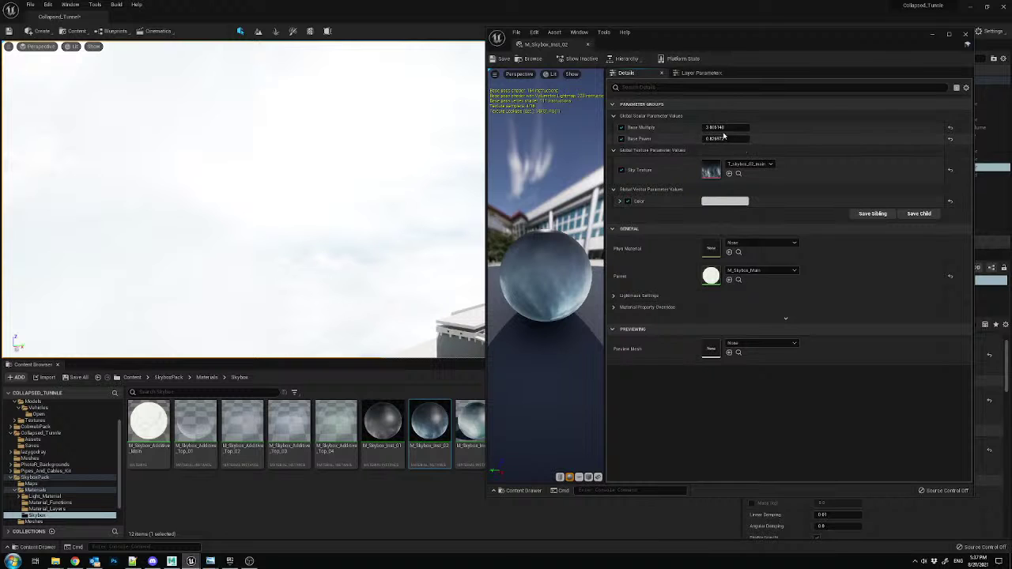
- Raise M_Skybox_Inst_02's Base Power to darken the sky strongly, and return to the CameraActor view
drag(726, 139, 759, 138)
click(966, 34)
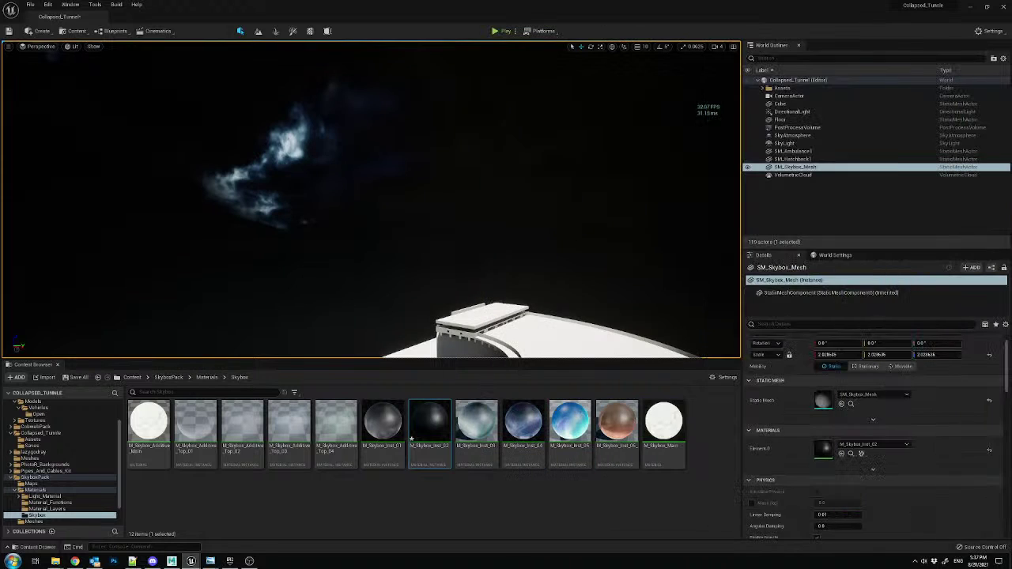
click(40, 46)
click(65, 135)
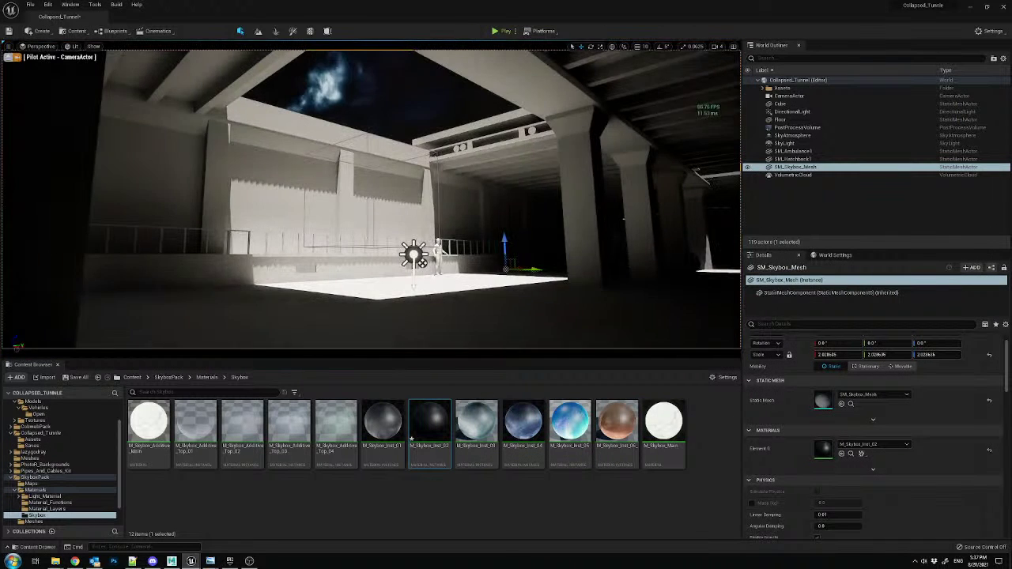
- Bring M_Skybox_Inst_02's editor back beside the camera view and try Base Power values of 1 and 3
drag(1011, 27, 658, 34)
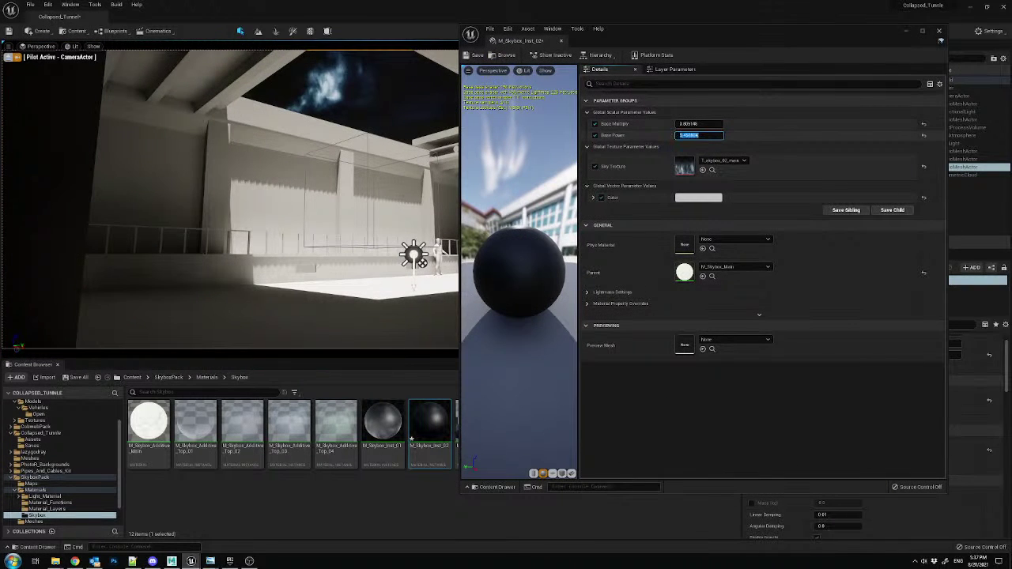
text(1)
key(Return)
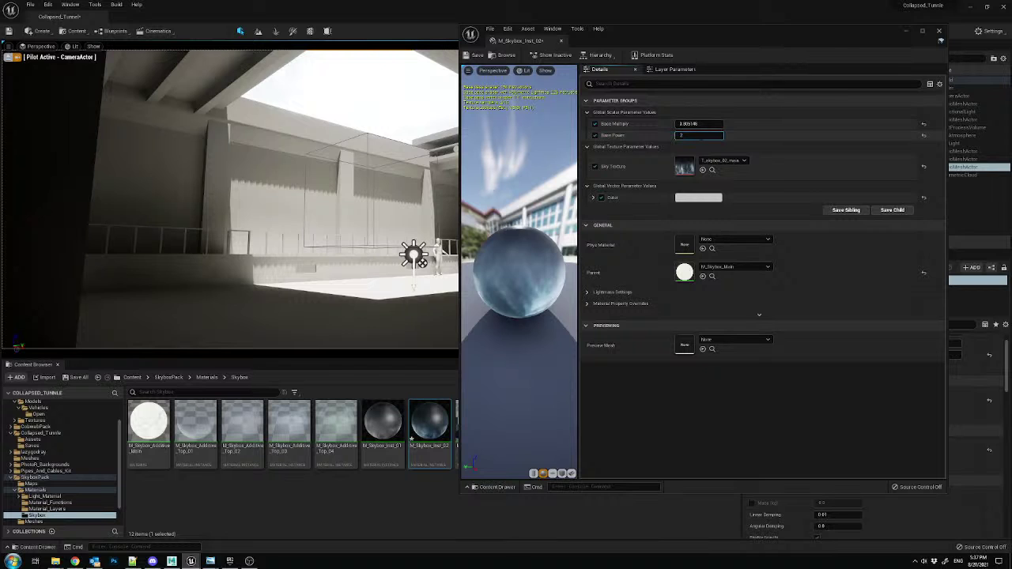
text(2)
key(Return)
drag(681, 41, 738, 92)
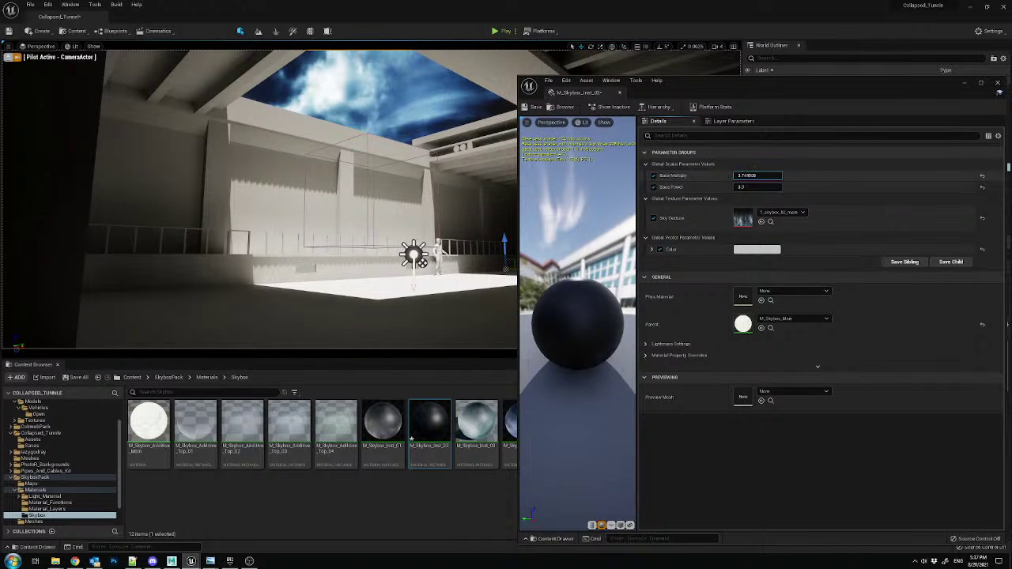
- Adjust M_Skybox_Inst_02 to Base Multiply 1 and Base Power 2, and close the material instance
drag(758, 176, 746, 175)
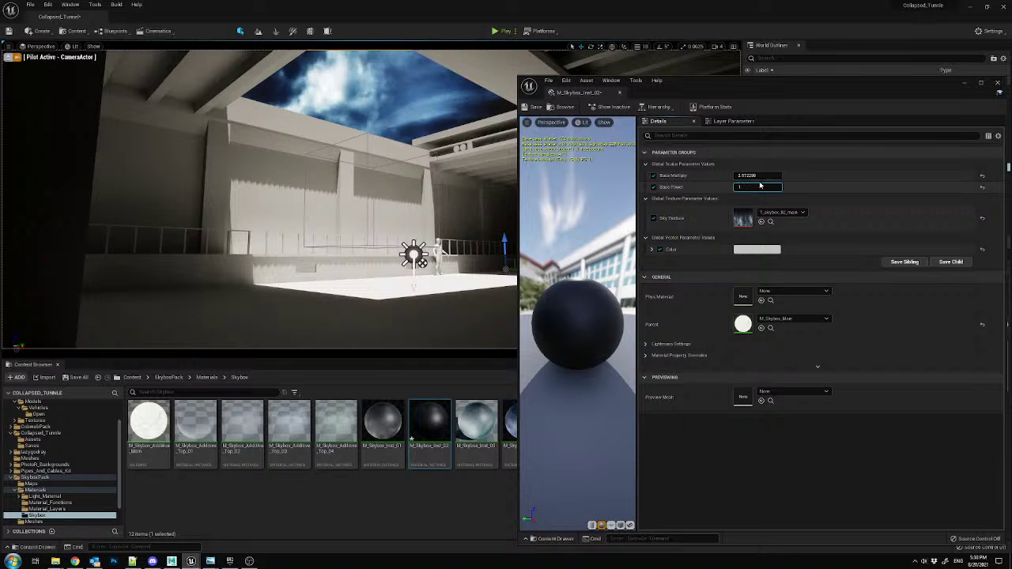
key(Return)
drag(764, 176, 747, 176)
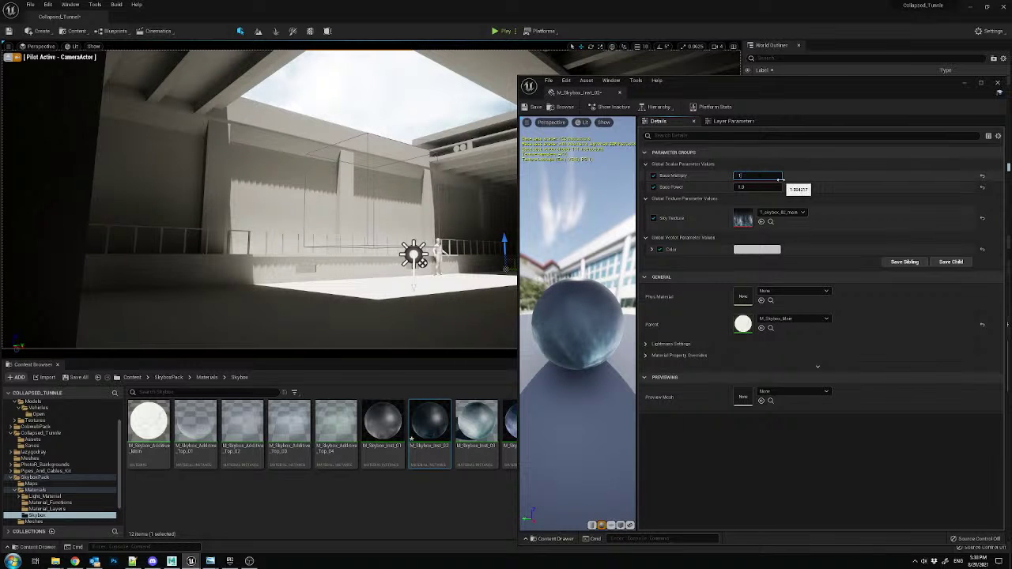
key(Return)
text(2)
key(Return)
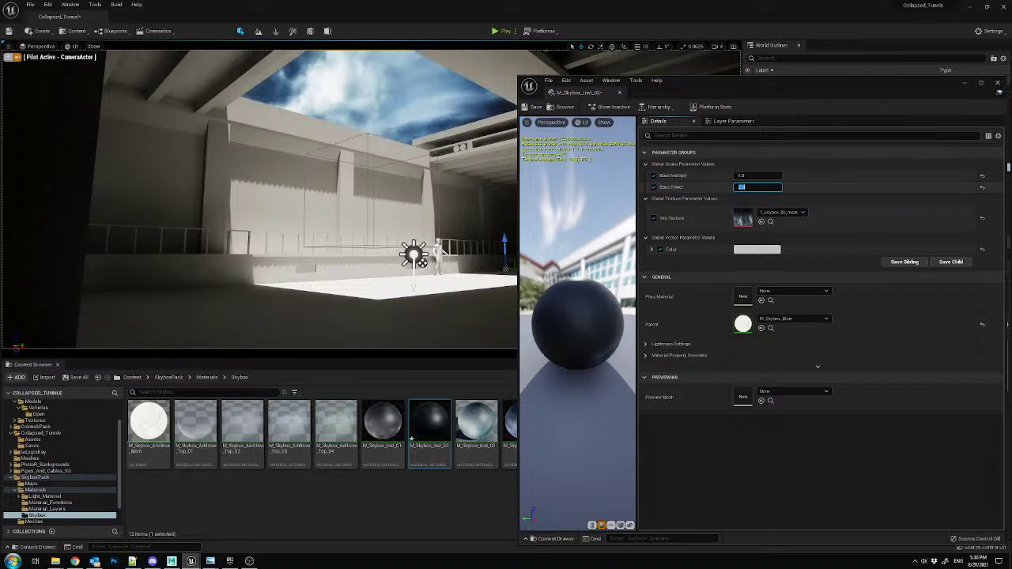
click(998, 83)
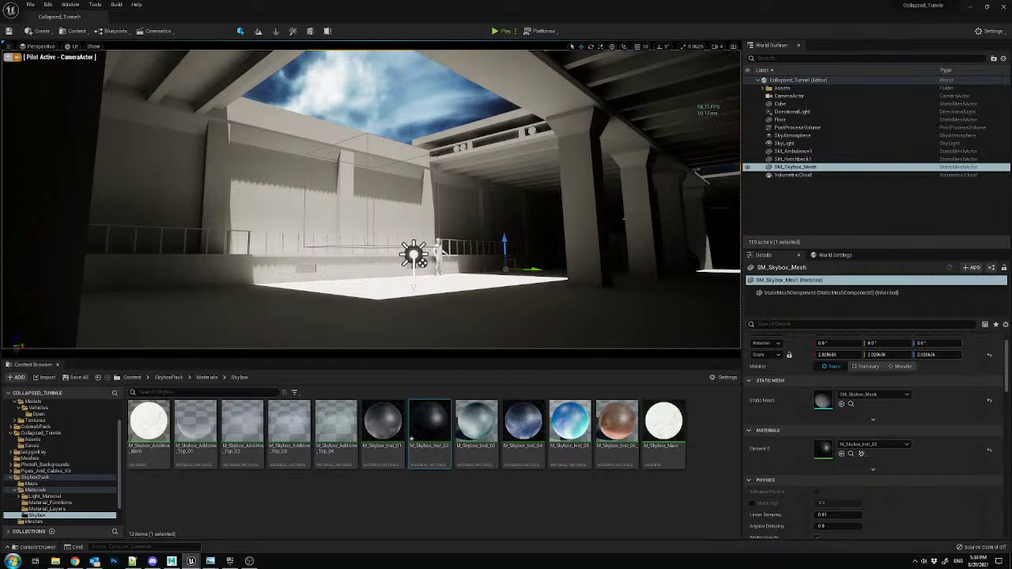
- Raise the skybox mesh and rotate it about its vertical axis until distinct clouds fill the ceiling opening
drag(506, 243, 507, 81)
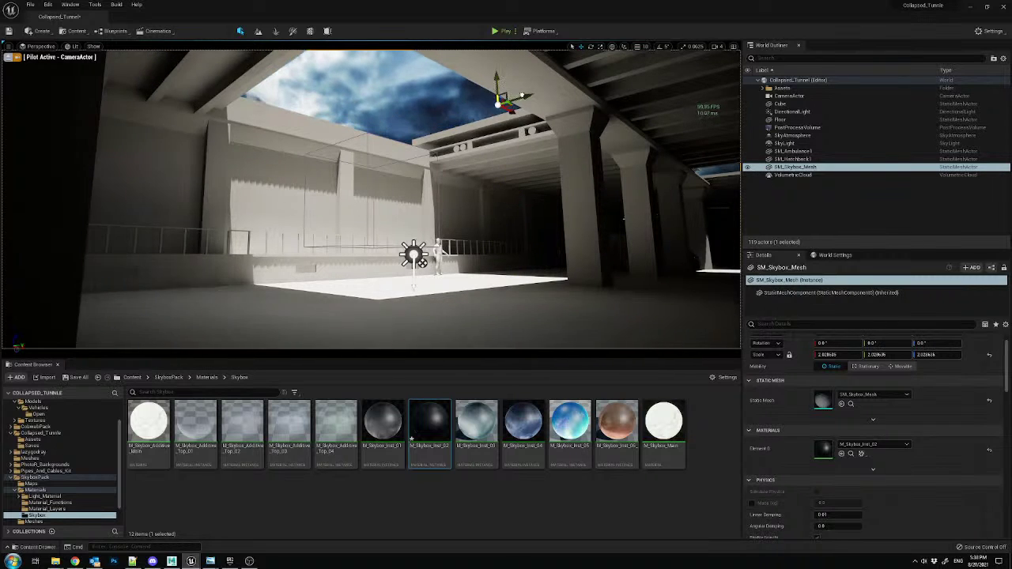
key(e)
drag(514, 123, 472, 101)
key(w)
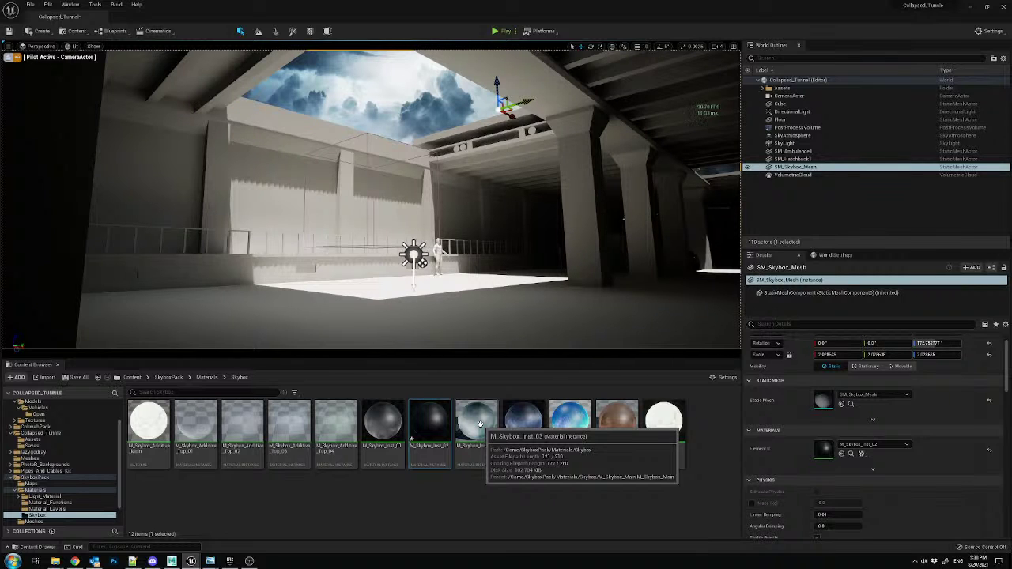
- Try a darkened M_Skybox_Inst_03 on the skybox mesh and rotate the mesh about its vertical axis to compare clouds
drag(478, 424, 825, 449)
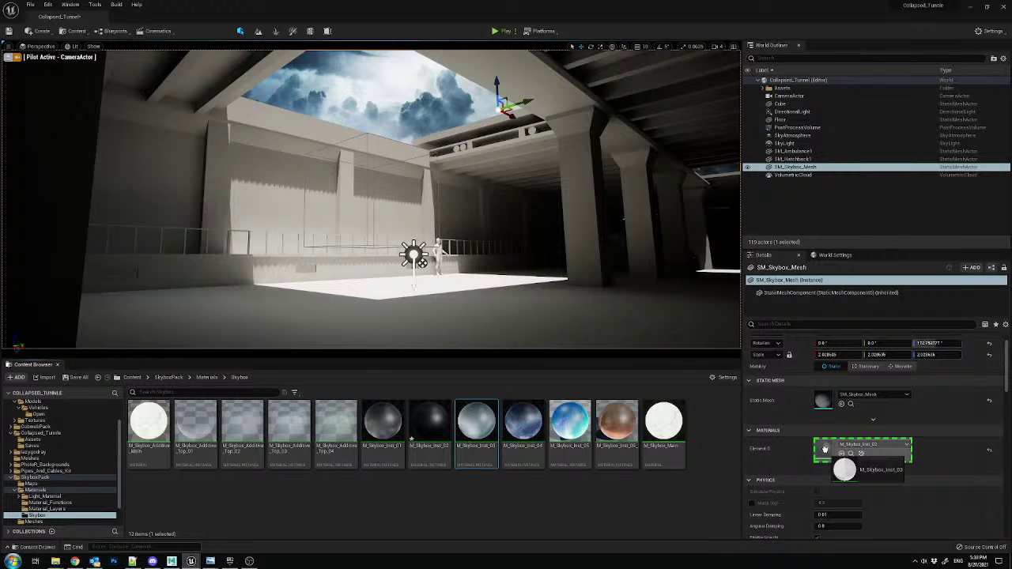
drag(825, 449, 825, 449)
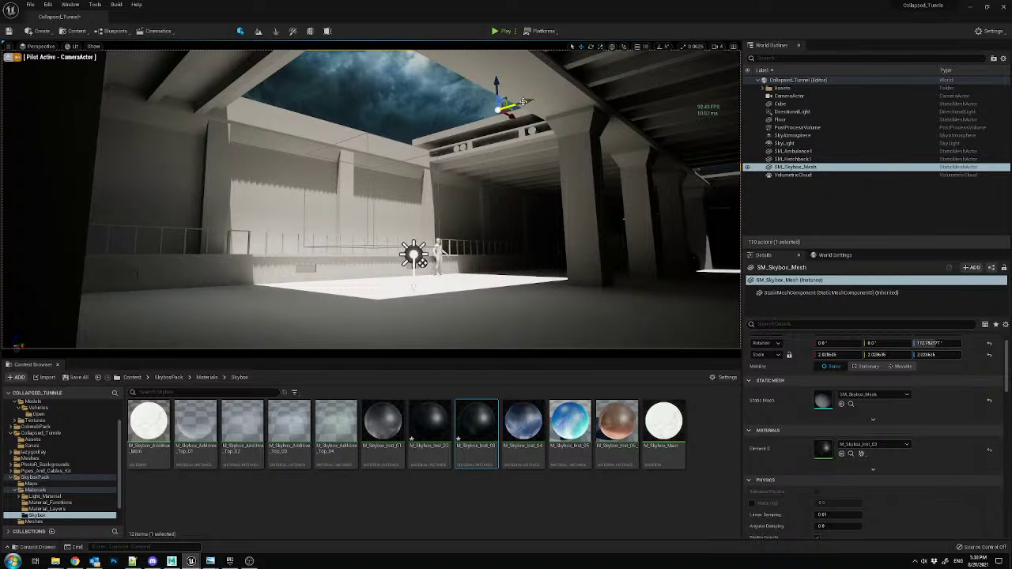
key(e)
drag(520, 96, 273, 96)
key(w)
- Assign M_Skybox_Inst_01 to the skybox mesh, darken it, and rotate the mesh so bright clouds show through the ceiling opening
drag(385, 424, 404, 427)
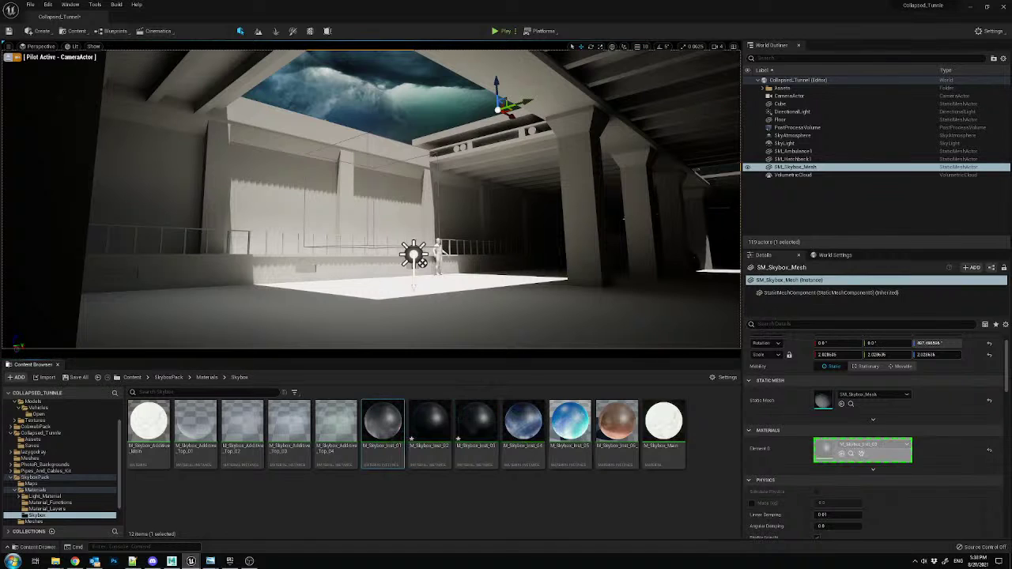
mouse_move(838, 450)
mouse_down()
mouse_move(799, 371)
mouse_move(862, 411)
mouse_move(841, 452)
mouse_up()
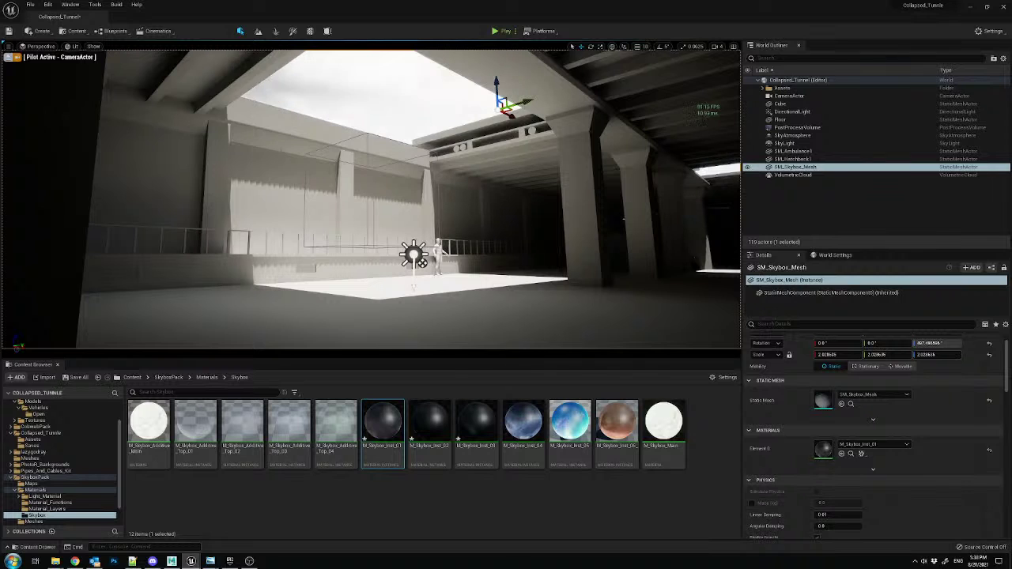
key(e)
drag(513, 96, 609, 107)
key(w)
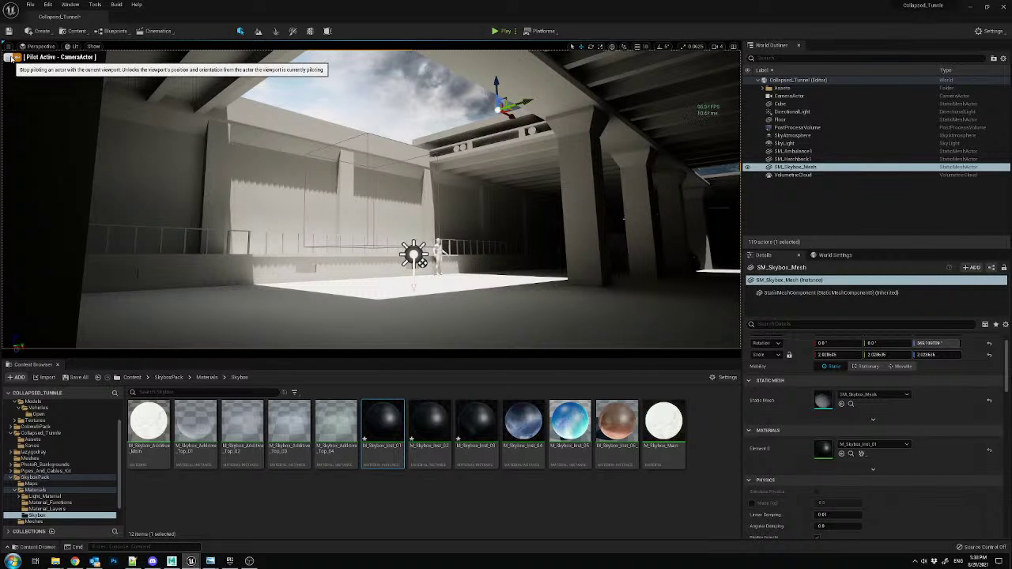
- Save all modified assets, including the Collapsed_Tunnel level and the skybox material instances
click(78, 377)
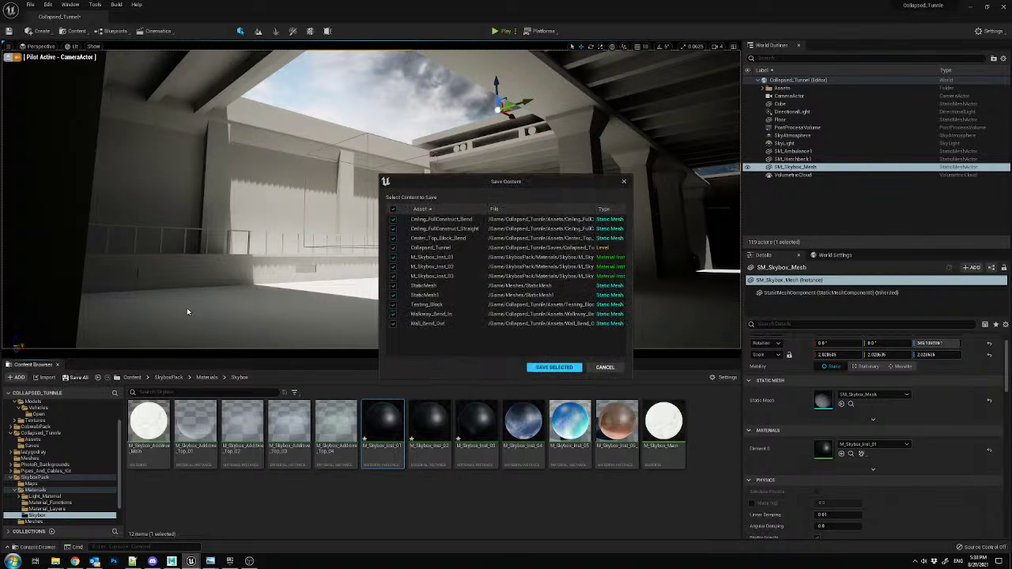
click(573, 367)
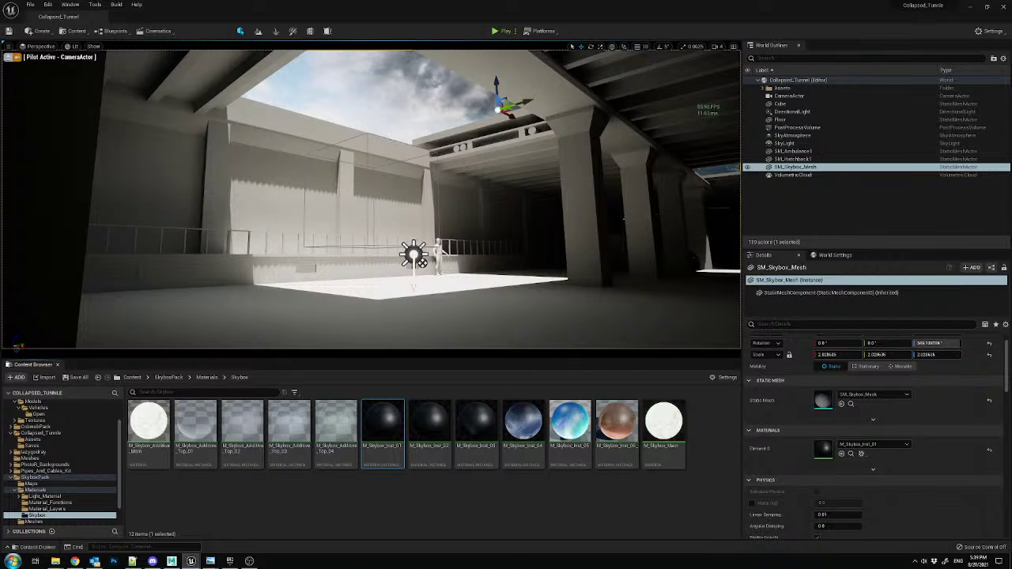
- Stop piloting the camera, collapse the AbandonedCars and Collapsed_Tunnel folders, and expand the PhotoR_Backgrounds folder
click(9, 57)
mouse_move(372, 198)
right_down()
mouse_move(348, 214)
mouse_move(411, 246)
mouse_move(355, 206)
right_up()
mouse_move(409, 154)
right_down()
mouse_move(443, 206)
mouse_move(409, 153)
right_up()
scroll(49, 423, up, 2)
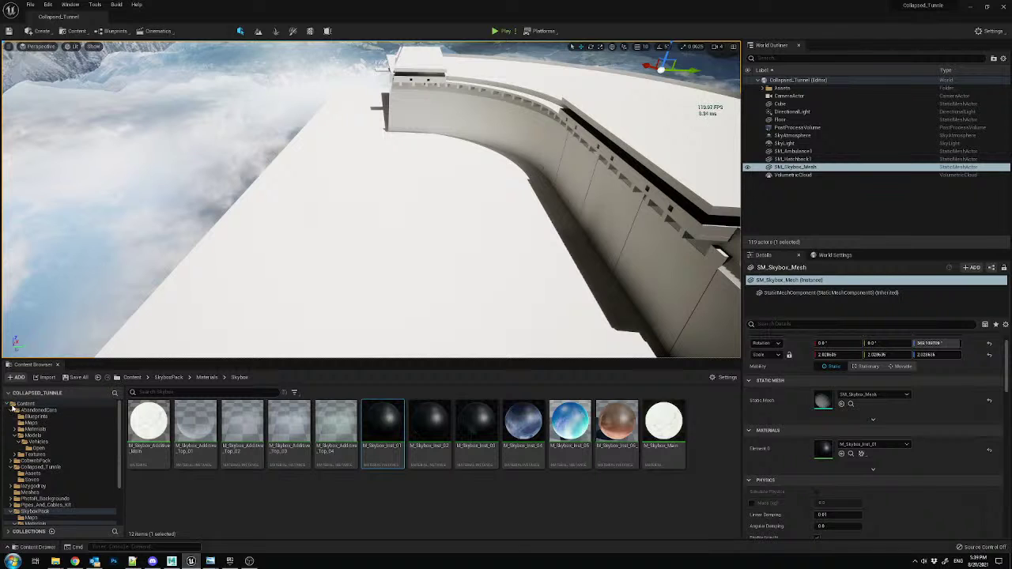
click(12, 409)
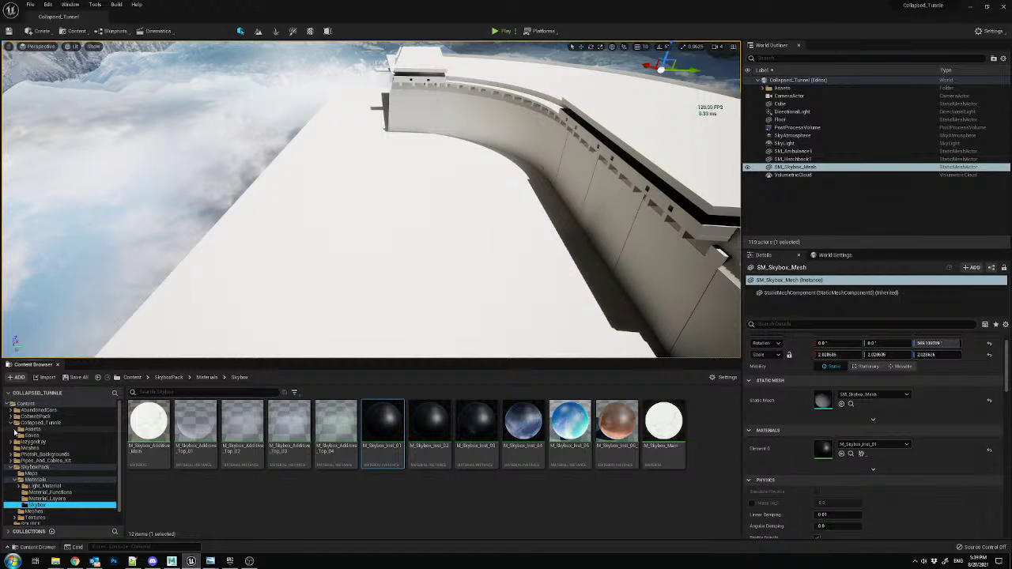
click(11, 424)
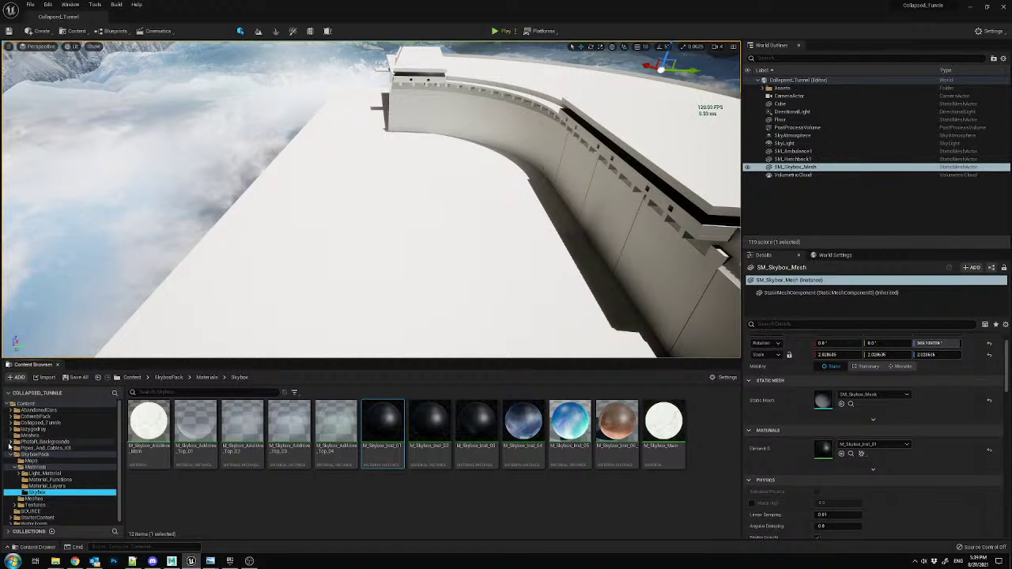
click(11, 442)
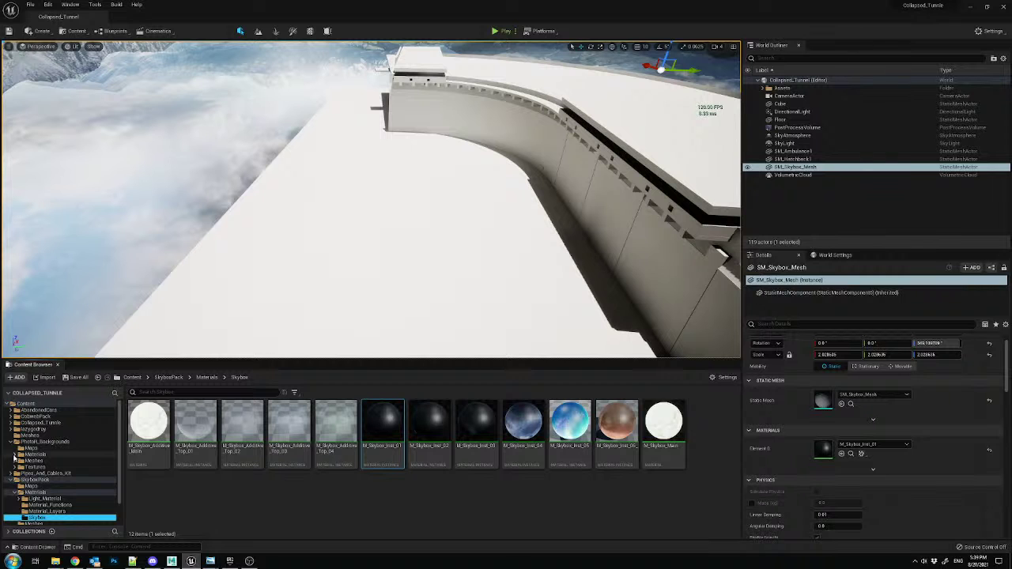
right_drag(305, 242, 336, 240)
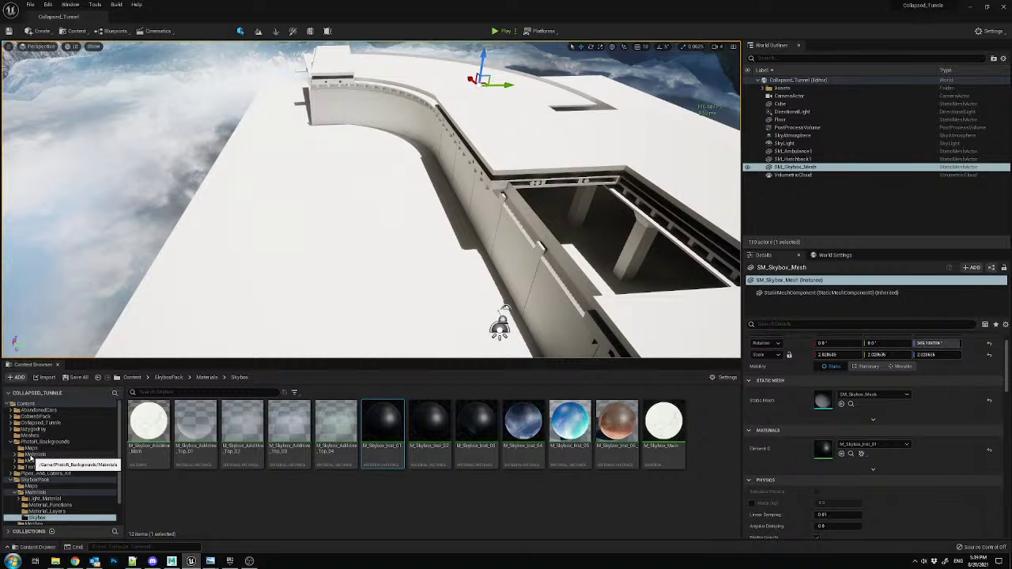
- Open the Mountain_A folder inside the Modular_Fall meshes of PhotoR_Backgrounds
click(32, 461)
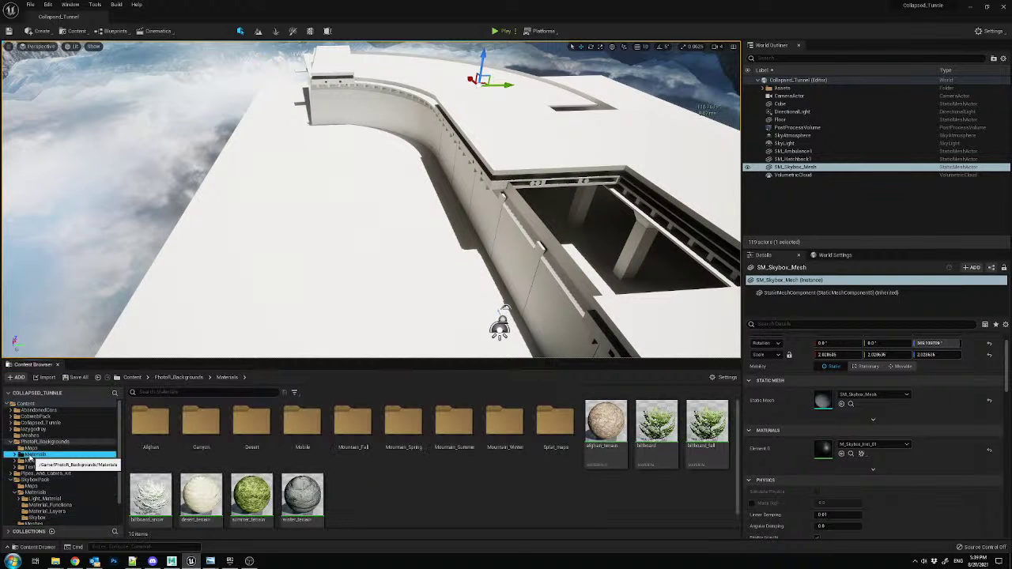
click(17, 464)
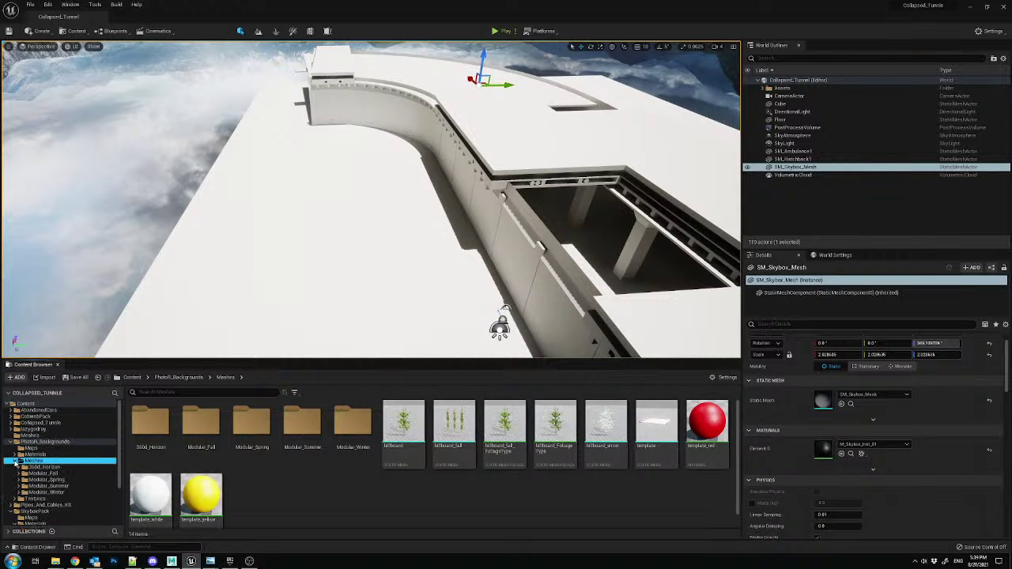
click(35, 474)
click(20, 474)
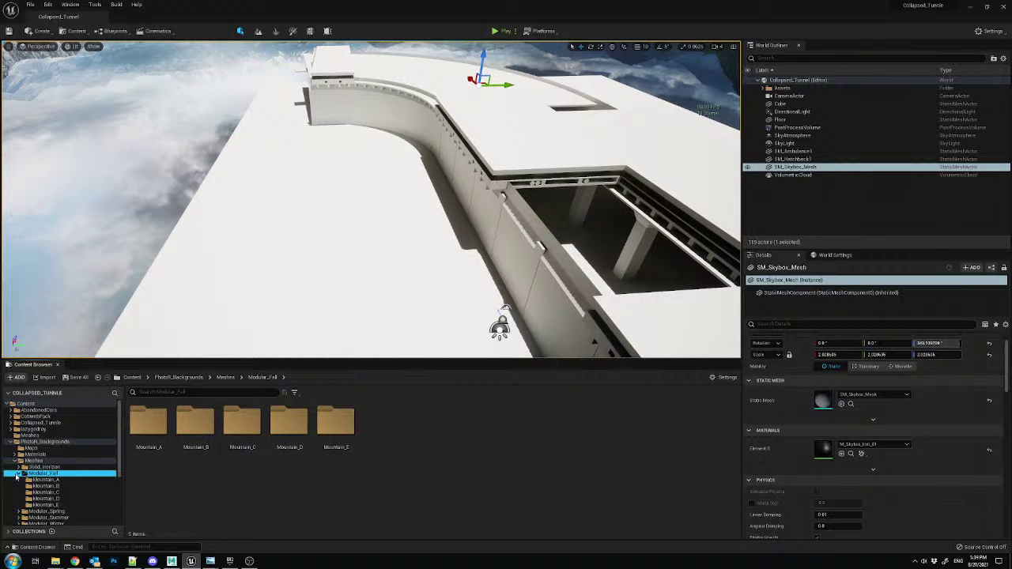
click(40, 481)
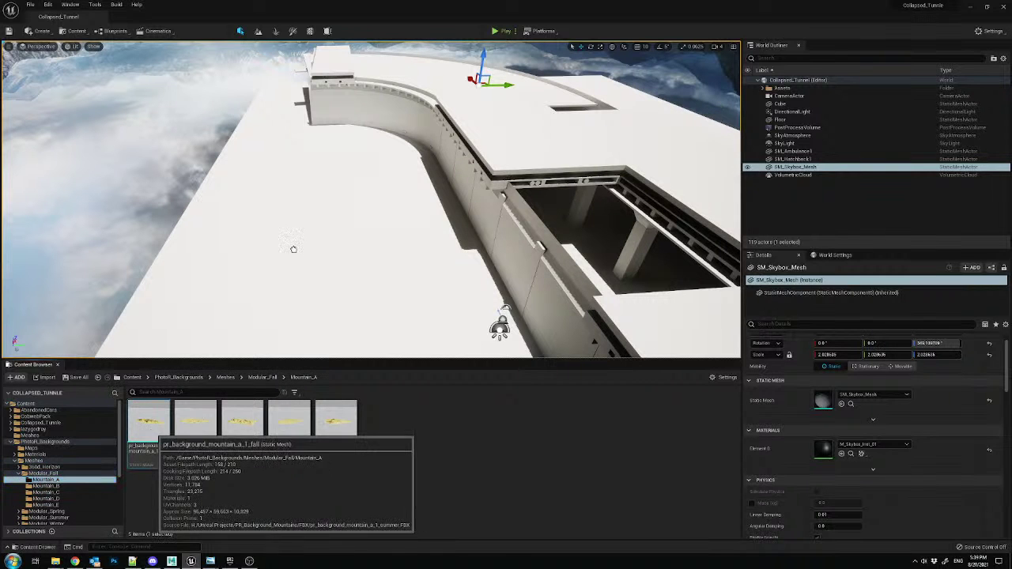
- Place pr_background_mountain_a_1_fall beside the tunnel and scale it down uniformly to about 0.15
drag(315, 224, 314, 225)
right_drag(315, 225, 313, 265)
drag(831, 354, 806, 354)
right_drag(382, 237, 382, 256)
- Replace the placed mountain's static mesh with summer variants from Modular_Summer's Mountain_A folder, ending with pr_background_mountain_a_5_summer
click(20, 474)
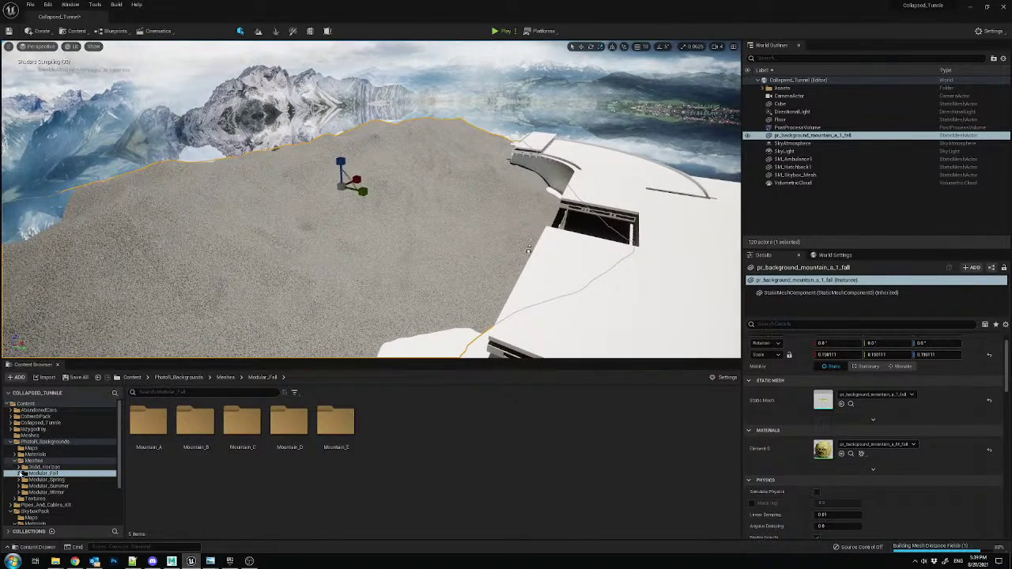
scroll(20, 489, down, 1)
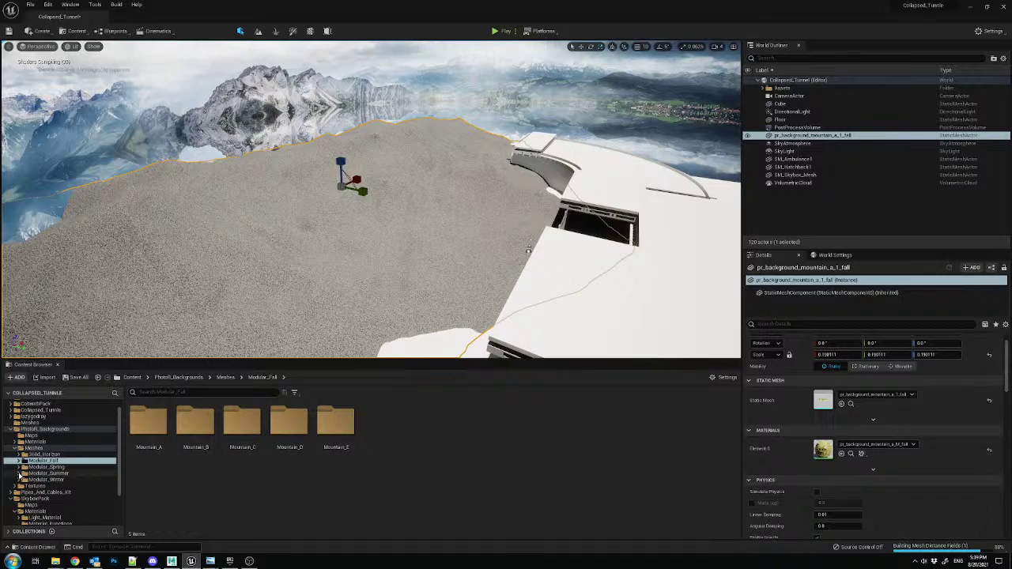
click(19, 474)
click(44, 480)
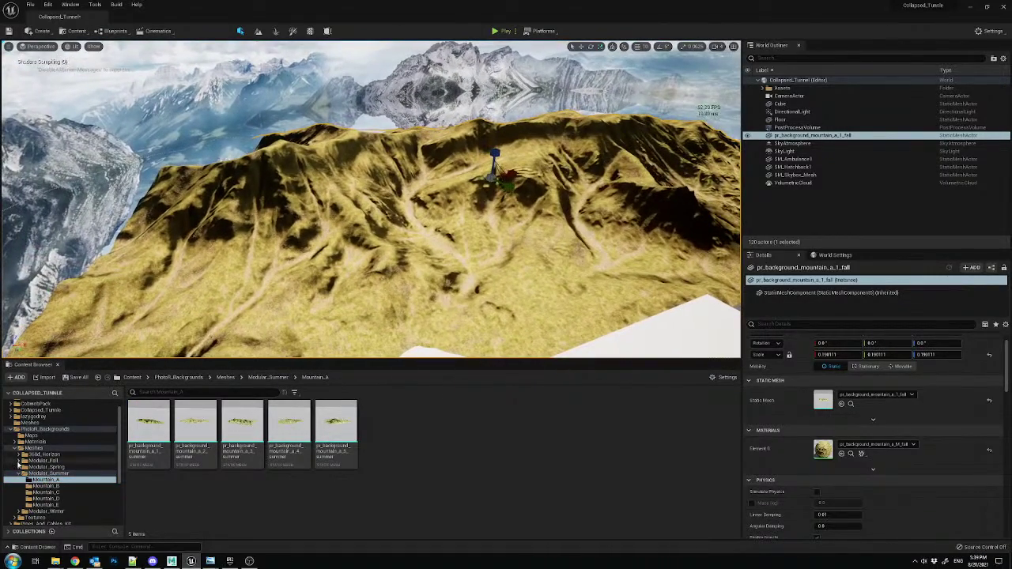
click(18, 462)
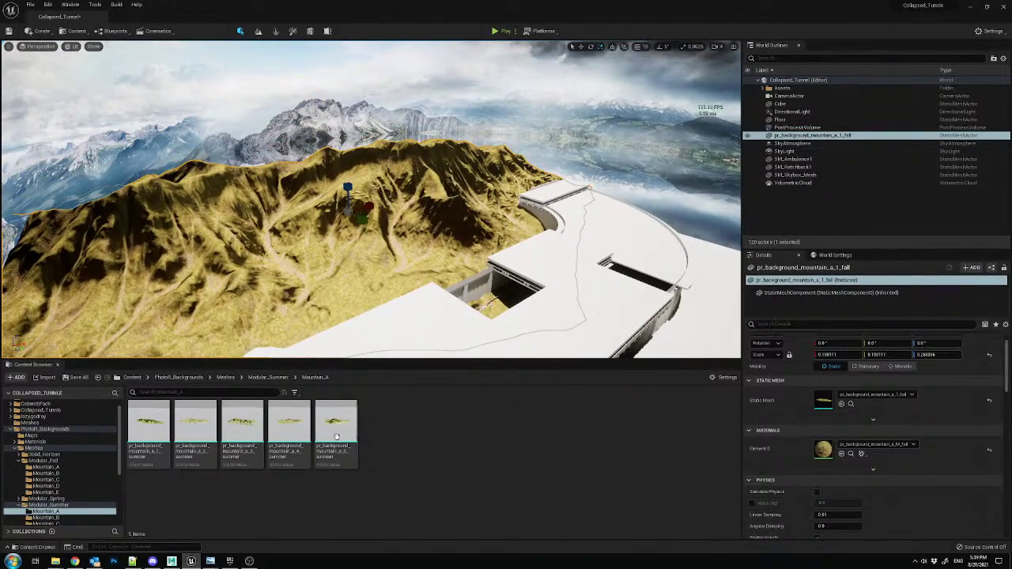
drag(242, 431, 827, 404)
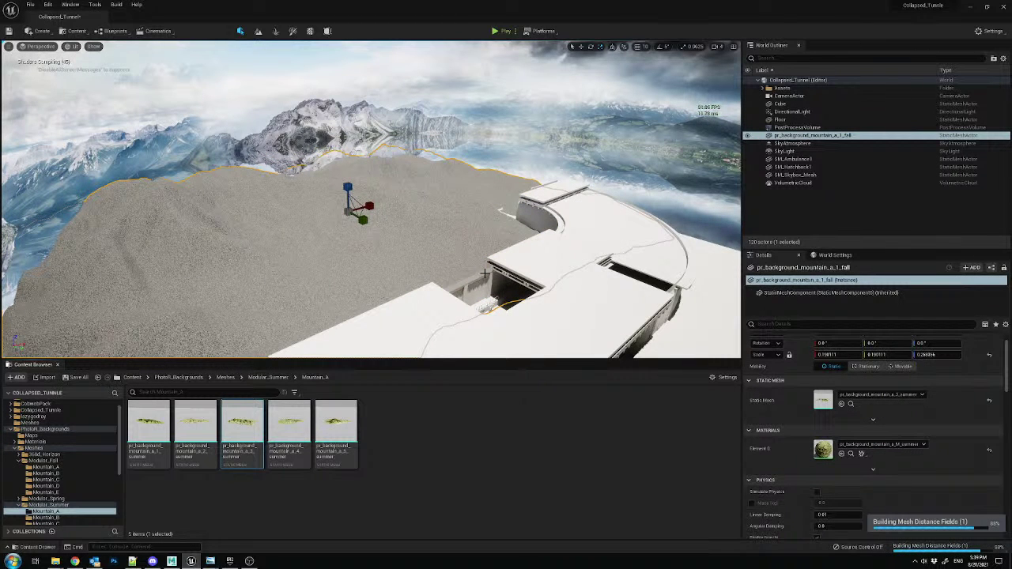
right_drag(472, 233, 402, 193)
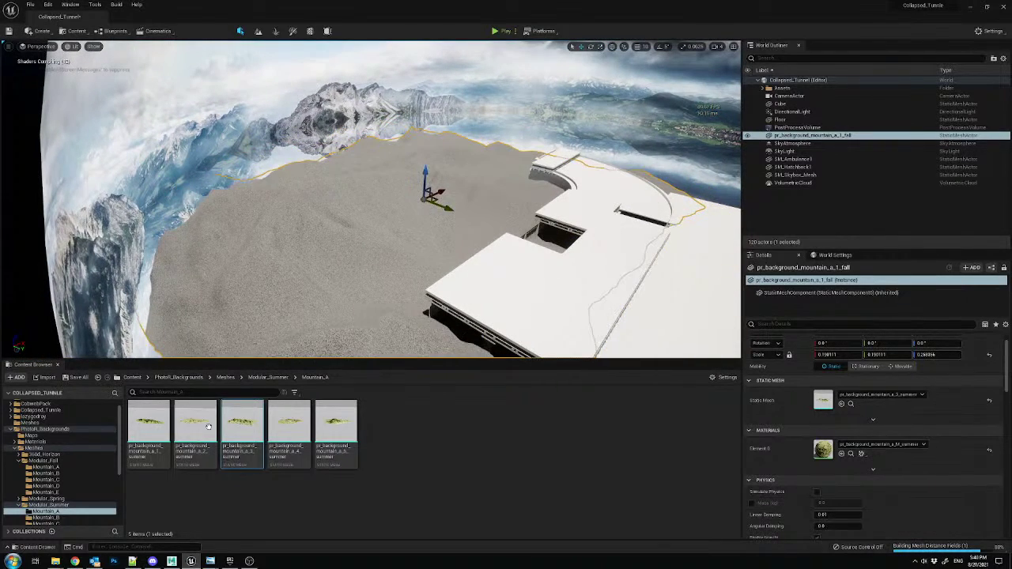
drag(334, 423, 821, 401)
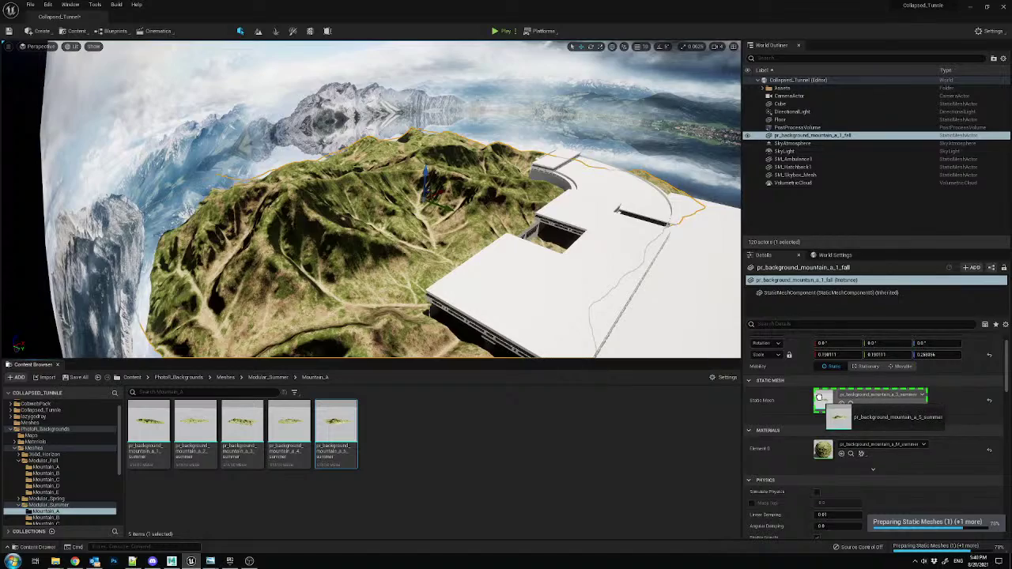
- Rescale, rotate and reposition the summer mountain next to the tunnel, and check it through CameraActor
right_drag(464, 194, 447, 207)
drag(360, 231, 360, 171)
key(w)
click(52, 48)
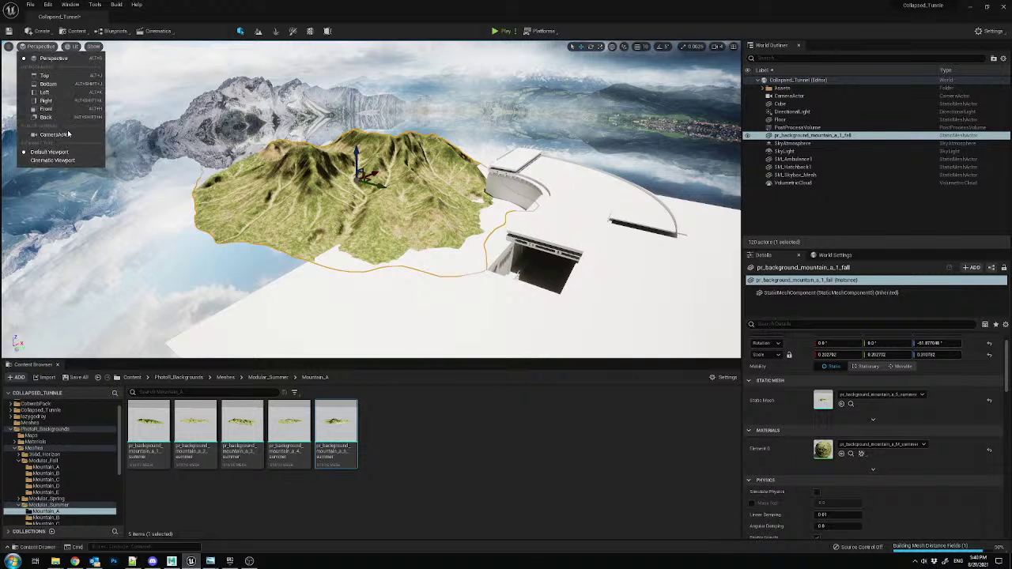
click(69, 134)
drag(315, 253, 350, 232)
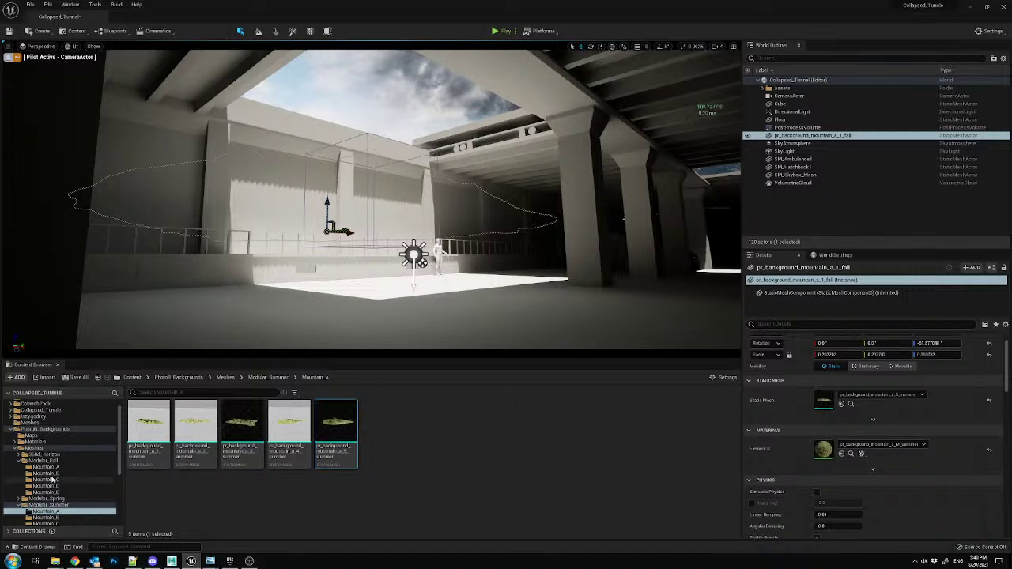
- Compare the Modular_Fall mountain folders and replace the placed mountain's mesh with pr_background_mountain_e_1_fall from Mountain_E
click(57, 467)
click(58, 474)
click(59, 480)
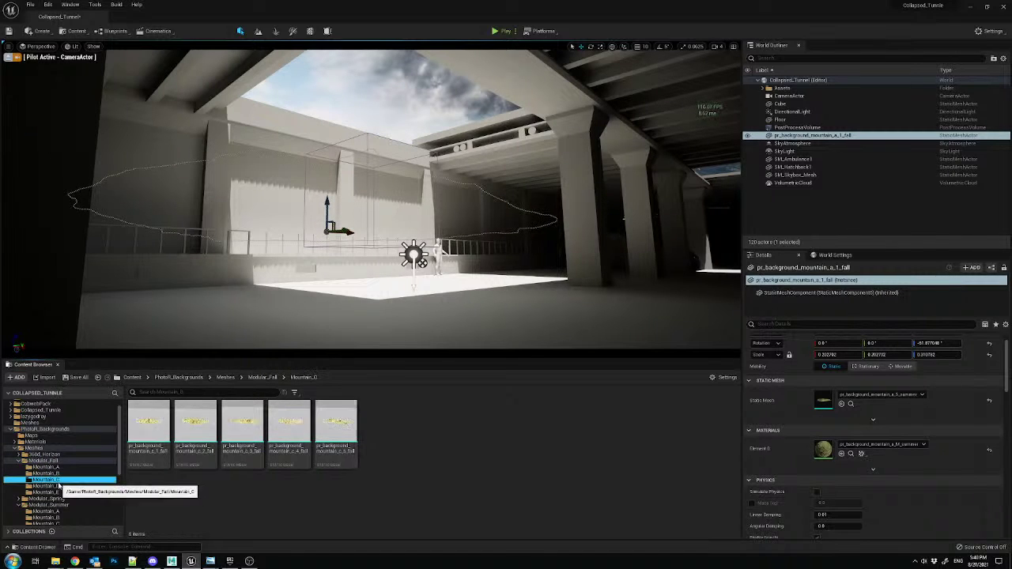
click(59, 486)
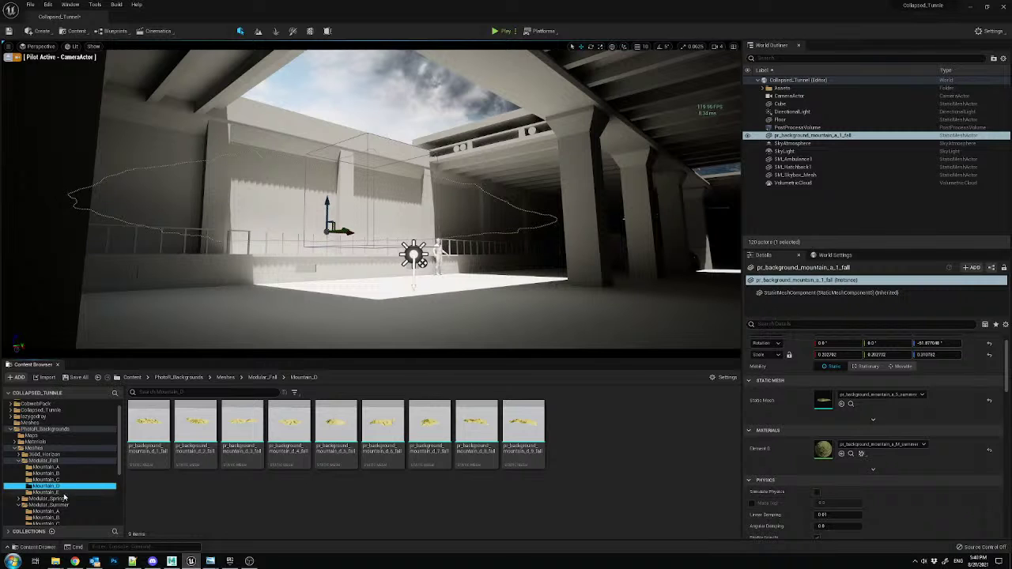
click(60, 493)
drag(143, 431, 825, 401)
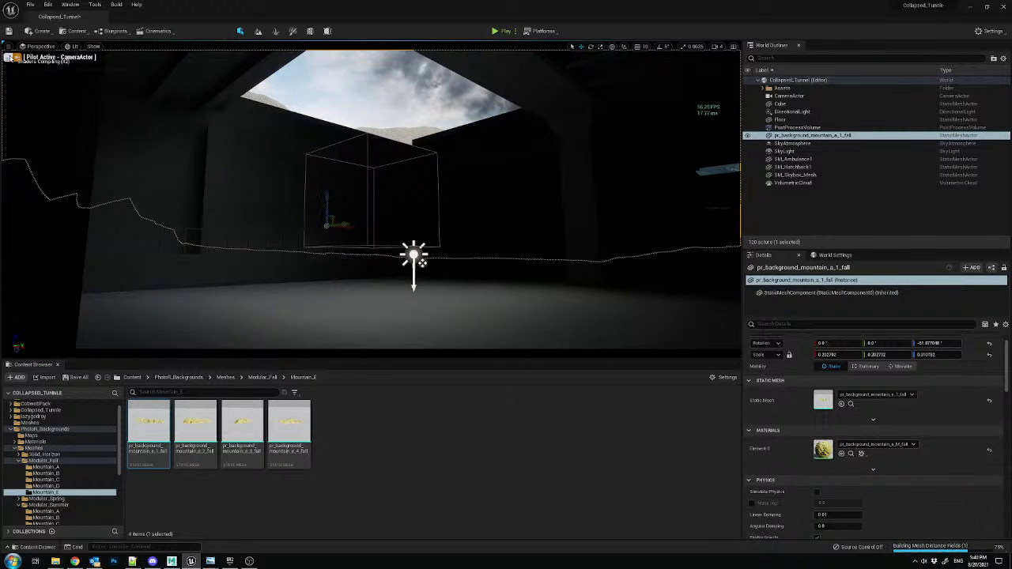
- Leave the camera view, then rotate the fall mountain about its vertical axis and move it behind the tunnel
click(10, 56)
right_drag(316, 198, 309, 253)
key(e)
drag(385, 146, 499, 145)
key(w)
drag(358, 145, 404, 136)
click(375, 80)
drag(937, 344, 902, 344)
- Delete the fall mountain mesh behind the tunnel from the level
click(363, 158)
key(f)
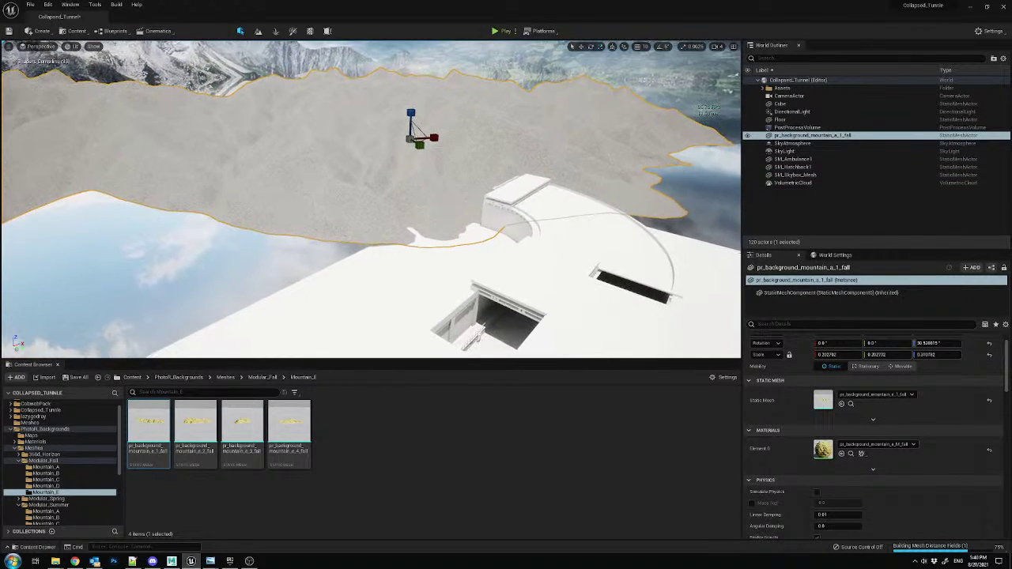
key(Delete)
- Try pr_background_mountain_c_4_fall from Mountain_C in the level and delete it again
click(63, 480)
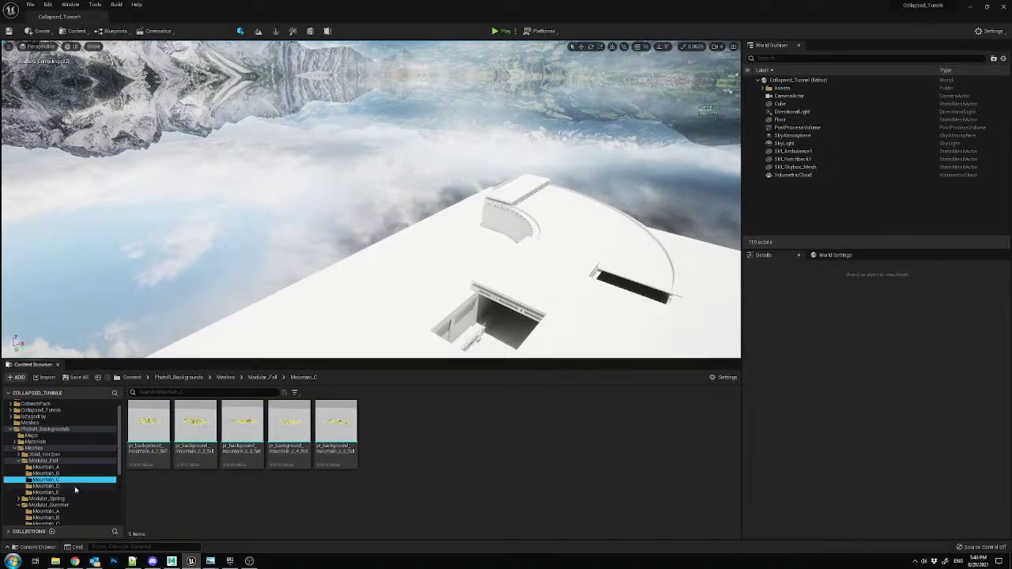
drag(301, 428, 389, 278)
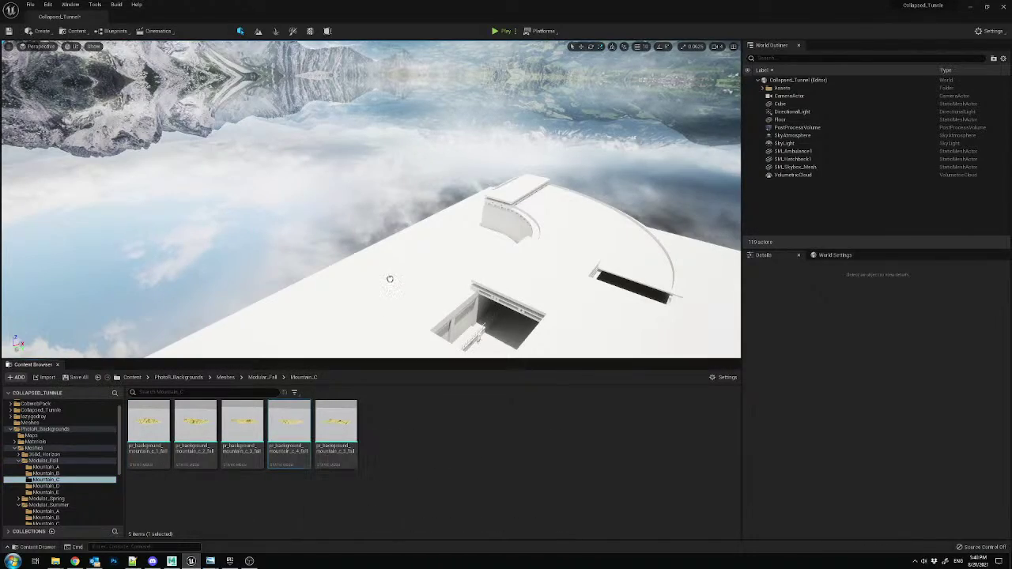
mouse_move(388, 278)
right_down()
mouse_move(420, 269)
mouse_move(389, 274)
right_up()
key(Delete)
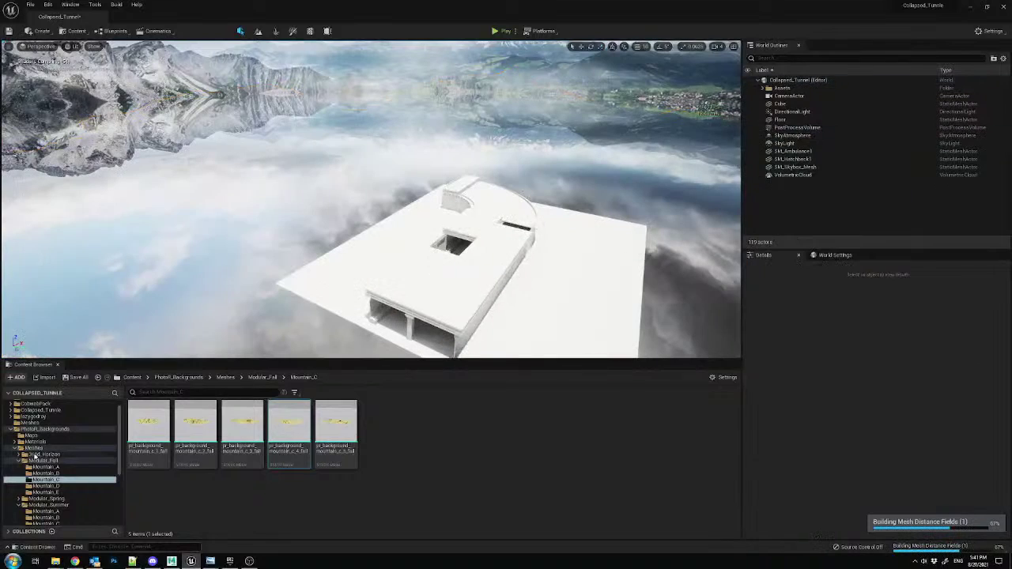
- Collapse the Modular_Fall and Modular_Summer folders and look through the Afghan mountain meshes in the 360d_Horizon folder
click(19, 461)
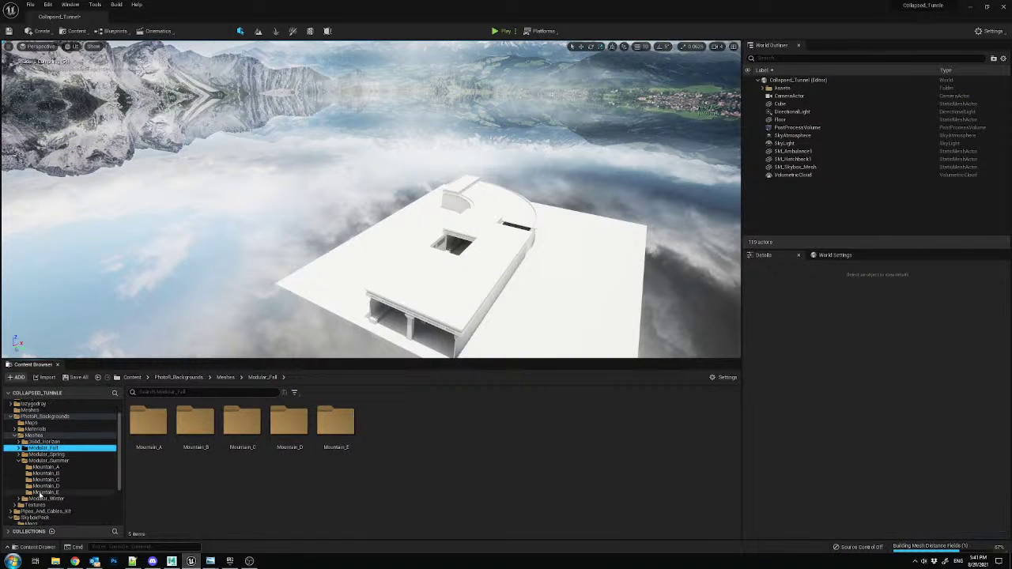
scroll(25, 480, down, 2)
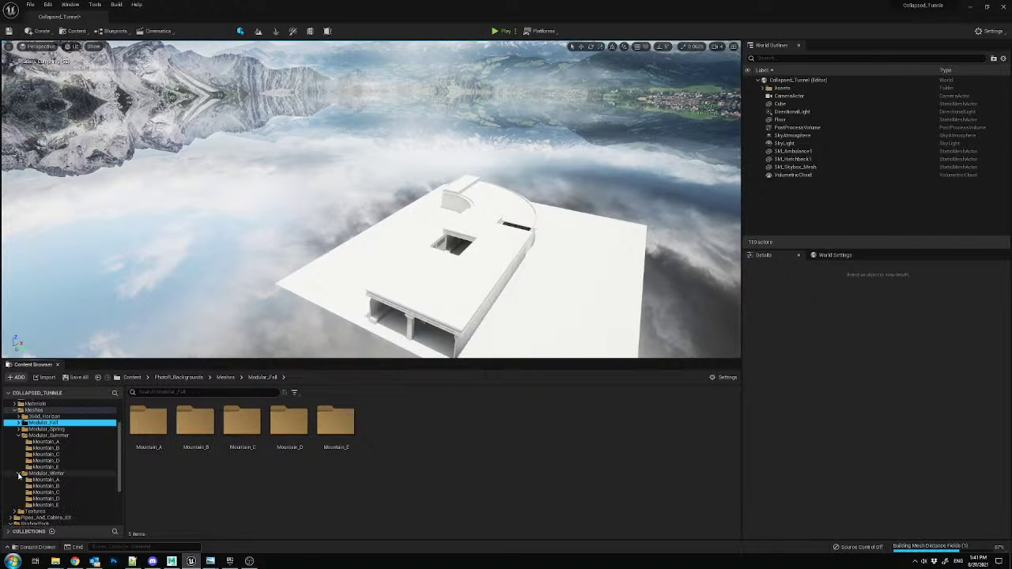
click(19, 435)
scroll(20, 442, up, 2)
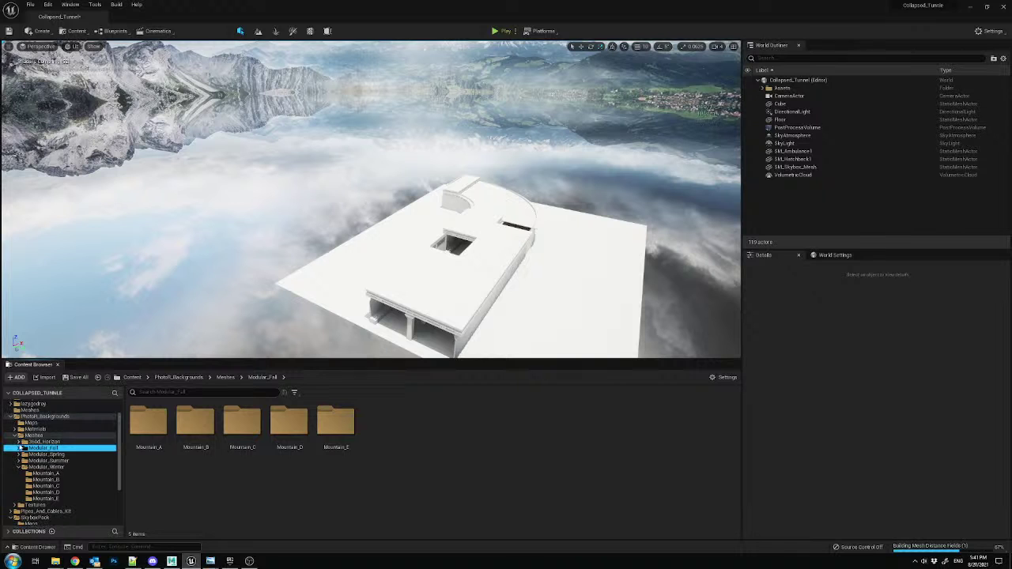
click(20, 442)
click(59, 454)
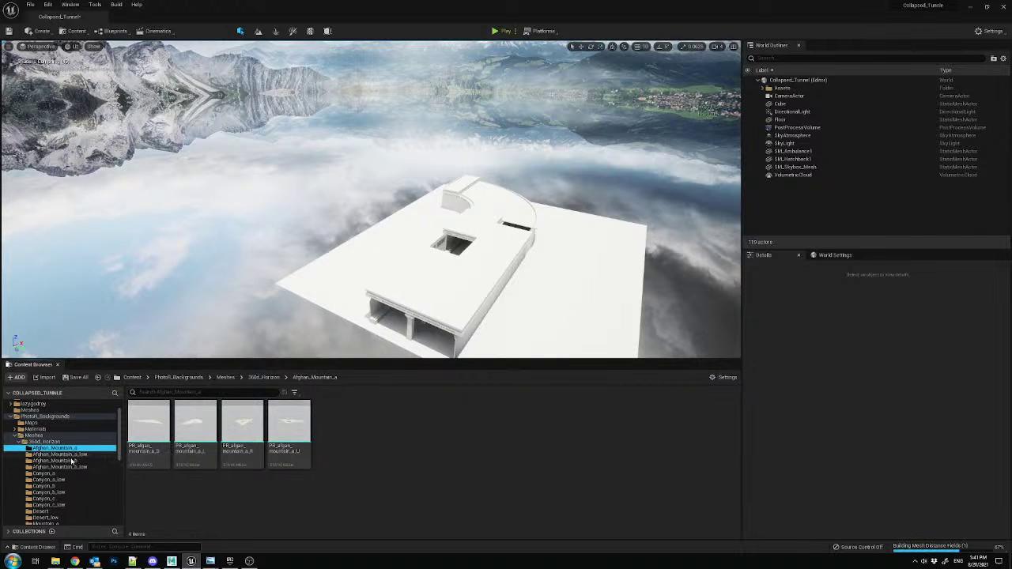
- Place pr_background_mountain_b_3_summer from Modular_Summer's Mountain_B folder into the level near the tunnel
click(21, 442)
click(26, 449)
click(20, 462)
click(45, 466)
click(45, 473)
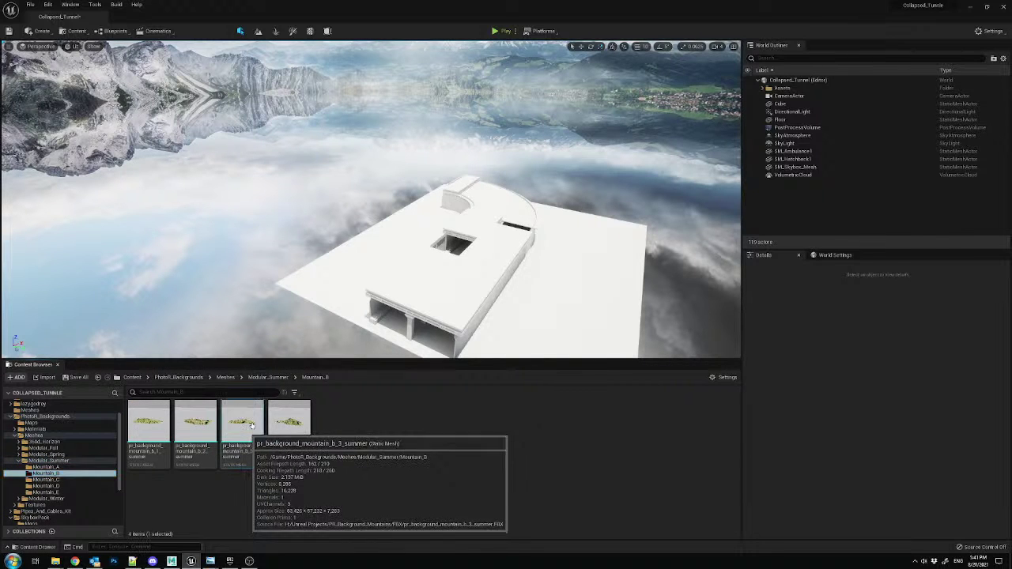
drag(352, 261, 390, 258)
scroll(390, 258, down, 8)
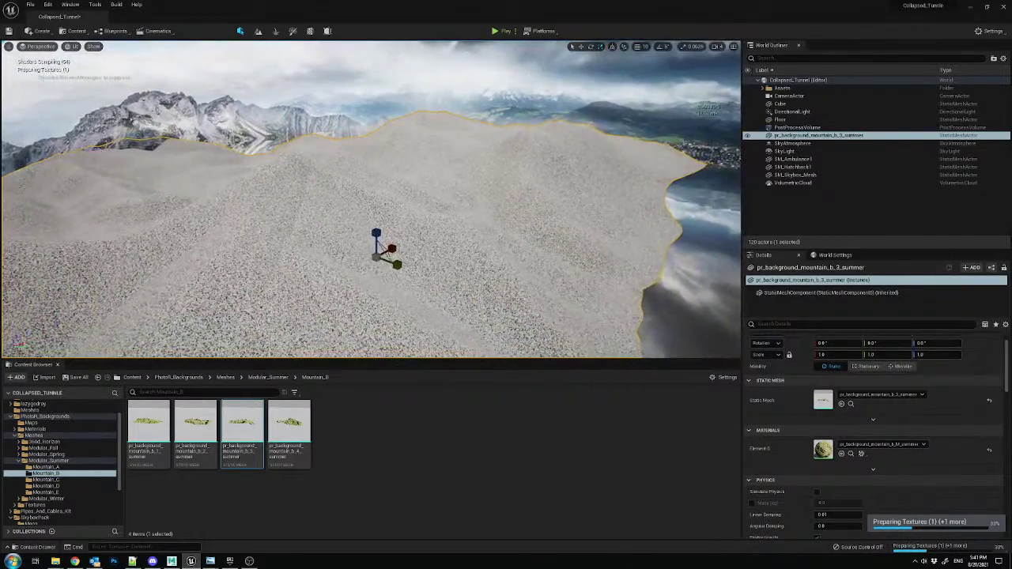
- Move and rotate the summer mountain around the tunnel, stretch its vertical scale to about 1.33, and check it through CameraActor
drag(374, 235, 375, 273)
right_drag(340, 261, 310, 268)
key(e)
drag(360, 266, 432, 206)
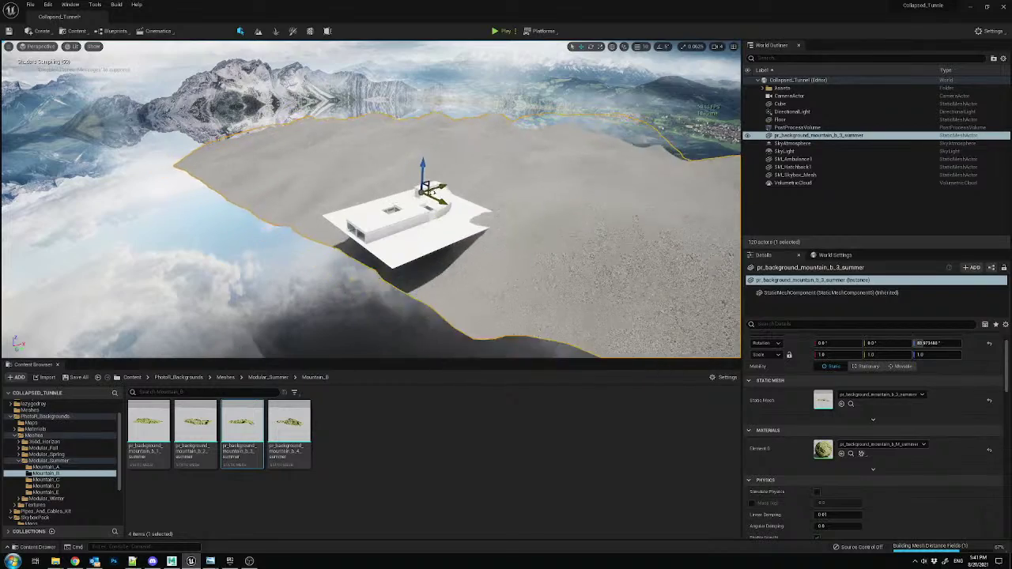
scroll(423, 160, up, 5)
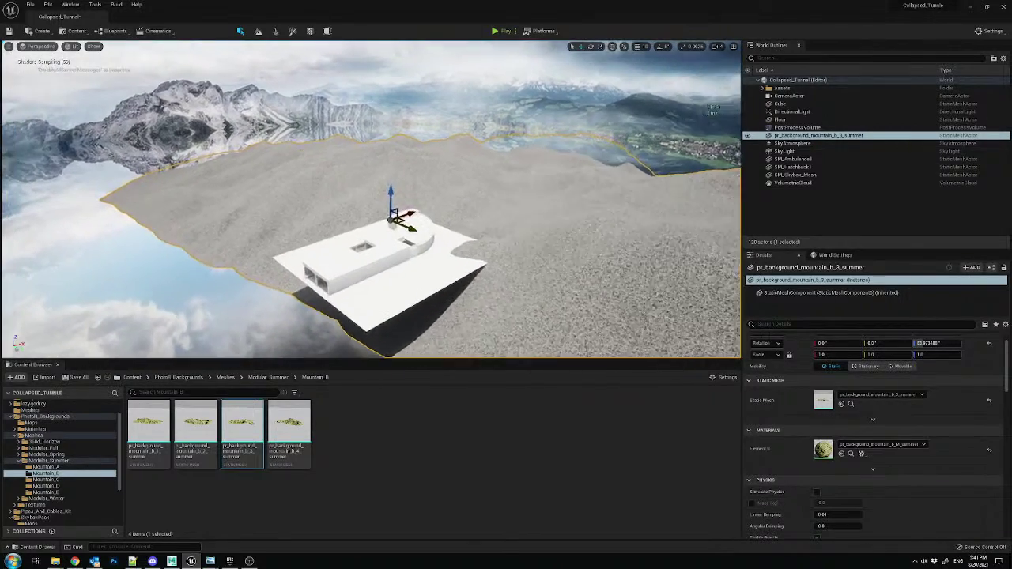
click(37, 46)
click(63, 137)
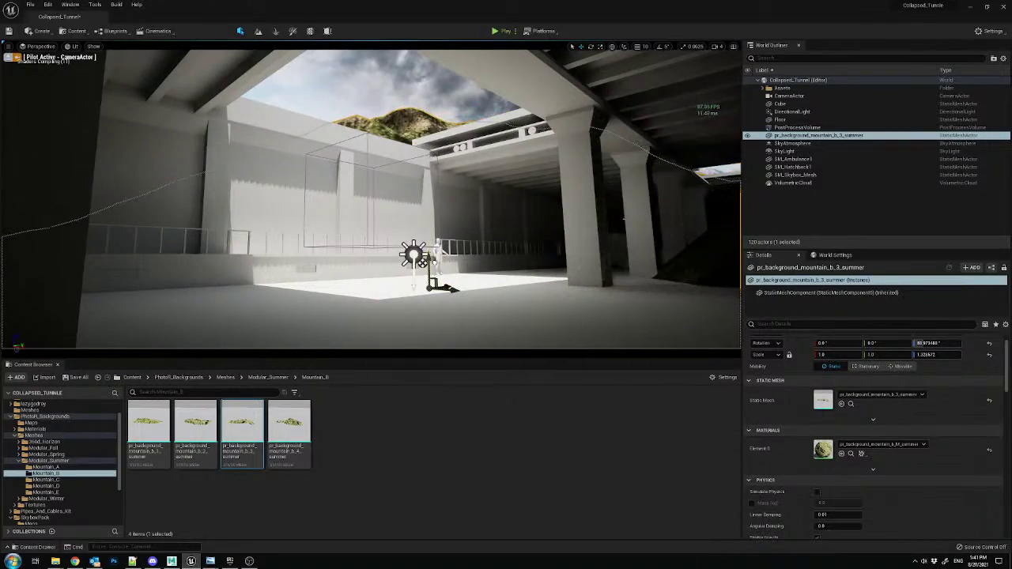
- Reposition and rotate the summer mountain, lower its vertical scale to about 1.13, and check it through CameraActor
click(8, 58)
right_drag(316, 174, 392, 229)
drag(406, 85, 409, 131)
key(f)
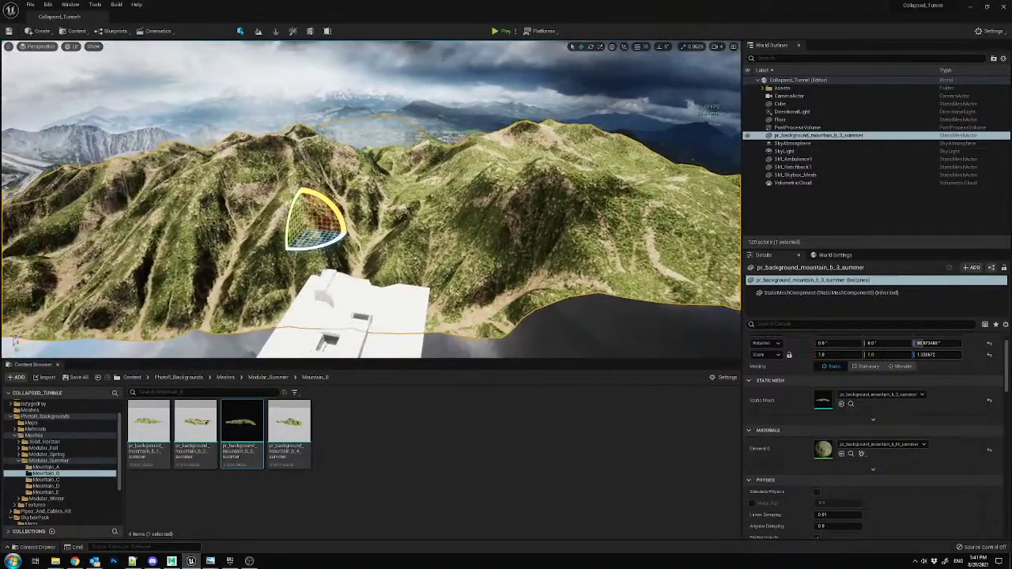
key(r)
mouse_move(303, 207)
mouse_down()
mouse_move(303, 221)
mouse_move(344, 245)
mouse_move(297, 248)
mouse_move(317, 232)
mouse_move(279, 210)
mouse_move(248, 207)
mouse_move(302, 225)
mouse_up()
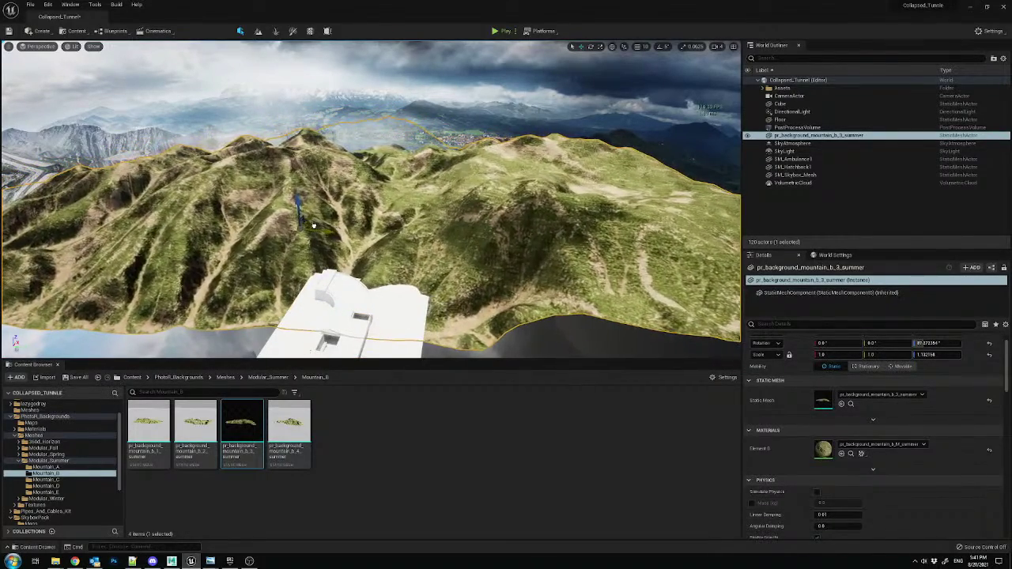
click(40, 46)
click(70, 136)
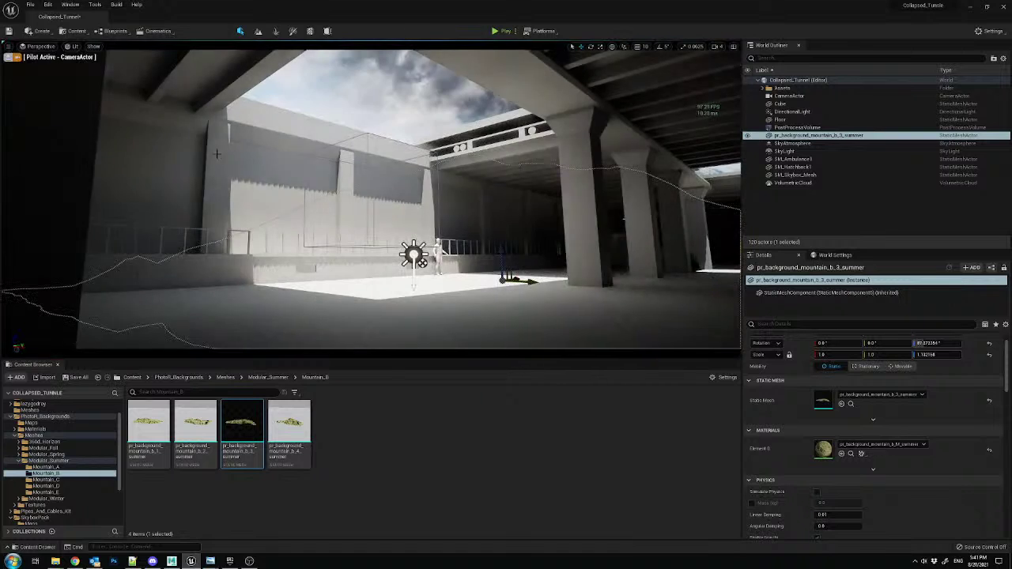
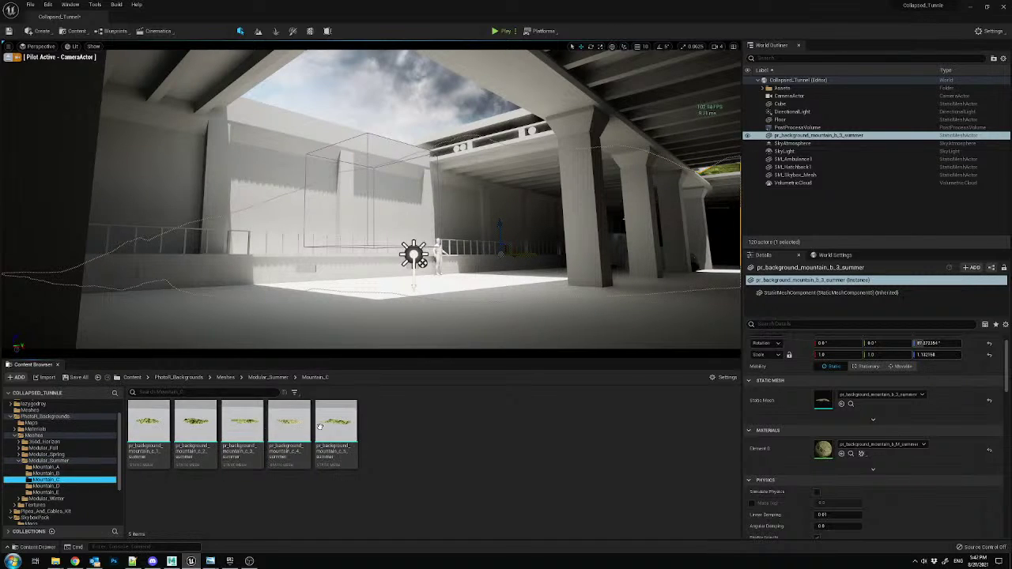
- Leave the CameraActor view and delete pr_background_mountain_b_3_summer from the level
click(8, 57)
right_drag(237, 174, 261, 253)
key(Delete)
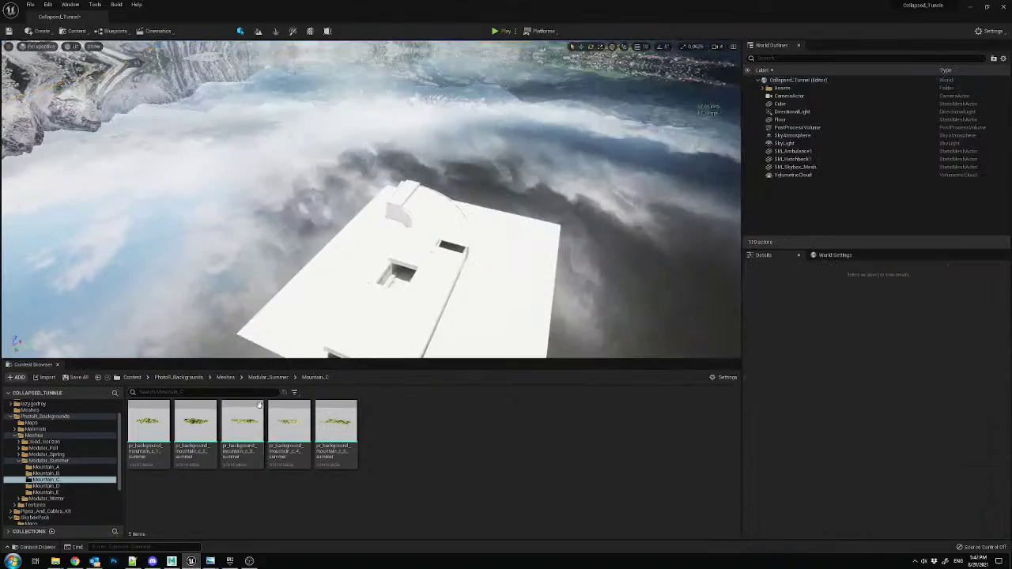
- Try the fifth Mountain_C summer mesh and the first Mountain_D summer mesh in the level, deleting each again
drag(348, 428, 506, 267)
right_drag(507, 267, 487, 278)
key(Delete)
click(48, 486)
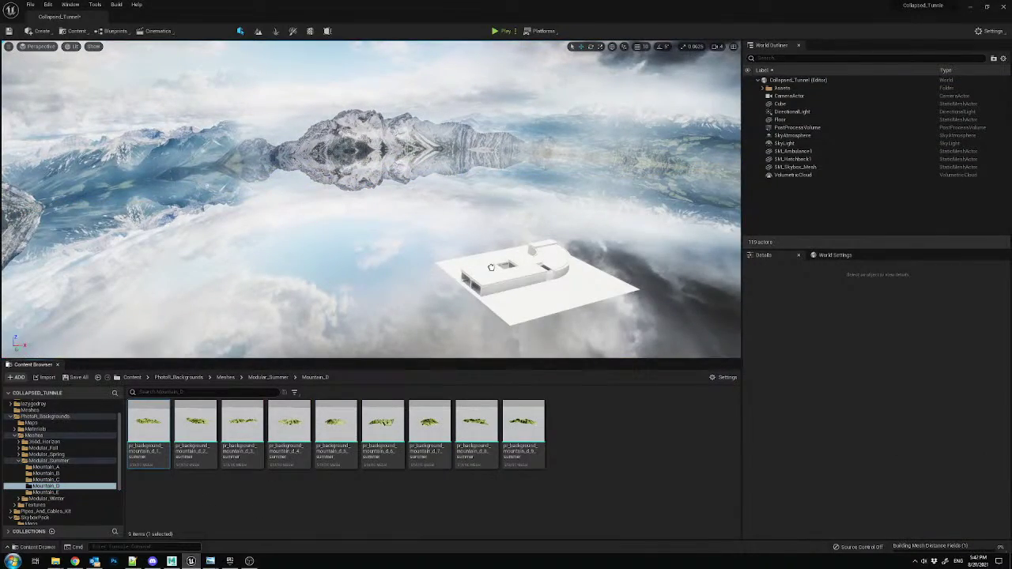
drag(504, 268, 521, 268)
right_drag(441, 253, 478, 254)
key(Delete)
- Place pr_background_mountain_d_9_summer from Modular_Summer's Mountain_D folder into the level and move and rotate it behind the tunnel
drag(524, 425, 394, 294)
right_drag(394, 291, 415, 240)
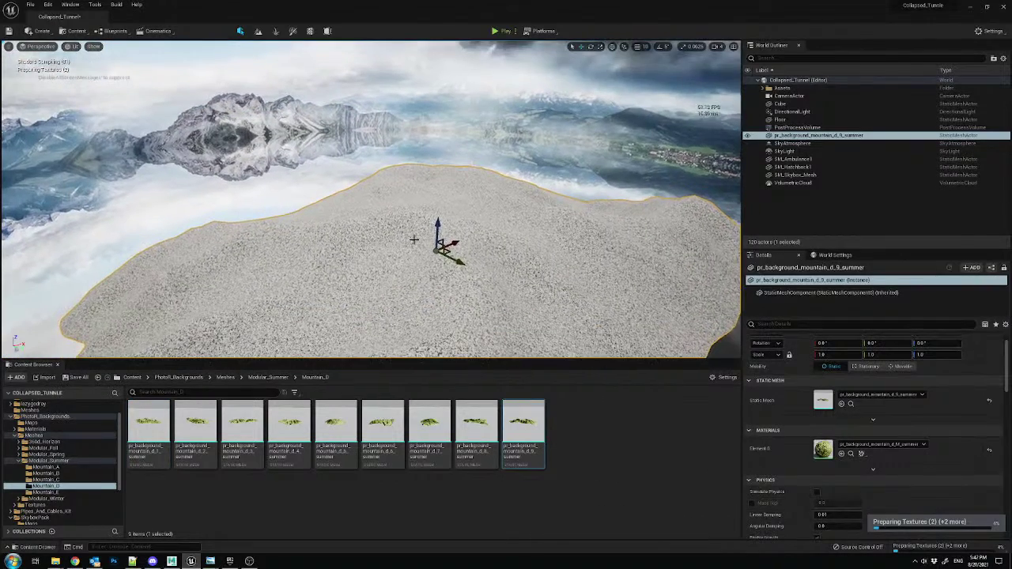
drag(450, 250, 457, 163)
key(e)
mouse_move(415, 160)
right_down()
mouse_move(417, 127)
mouse_move(415, 161)
right_up()
- Stretch the new mountain's vertical scale to about 1.62 and position it in the ceiling opening as seen through CameraActor
key(r)
drag(407, 213, 408, 244)
key(w)
click(40, 46)
click(49, 135)
drag(388, 273, 393, 213)
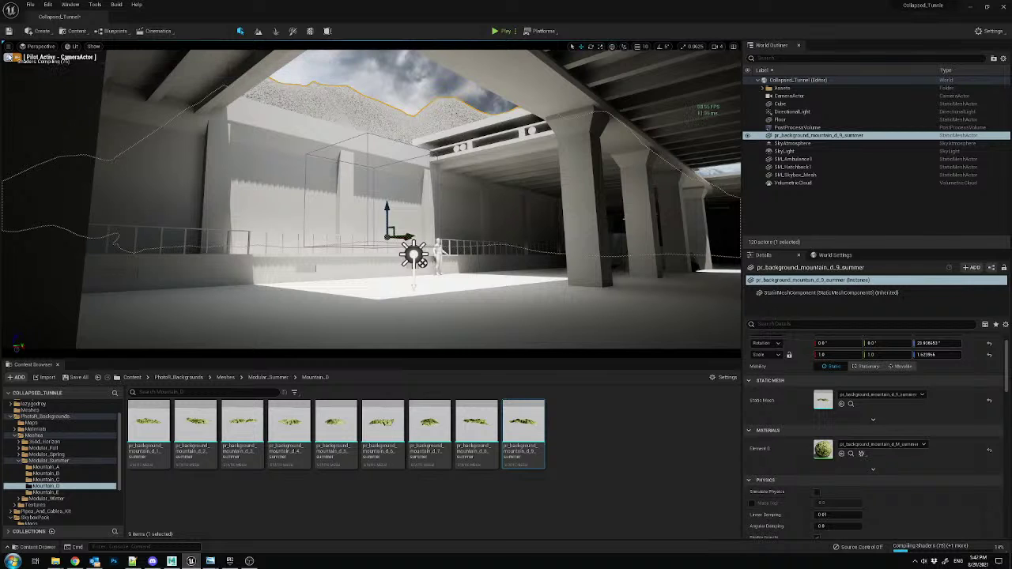
- Open Viewport 2, set it to look through CameraActor, and place it where the main view stays usable
click(9, 57)
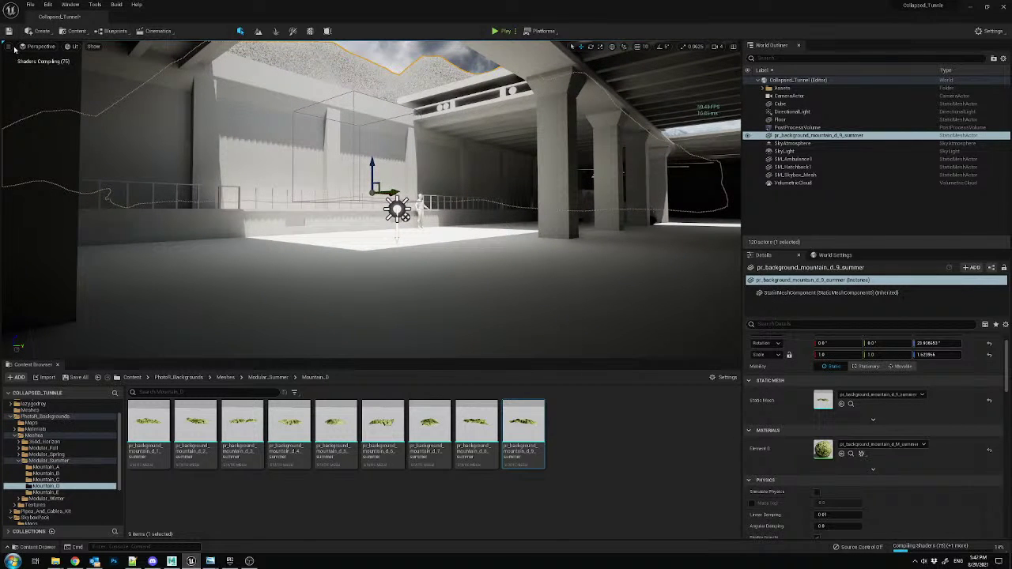
click(11, 46)
click(70, 4)
mouse_move(132, 40)
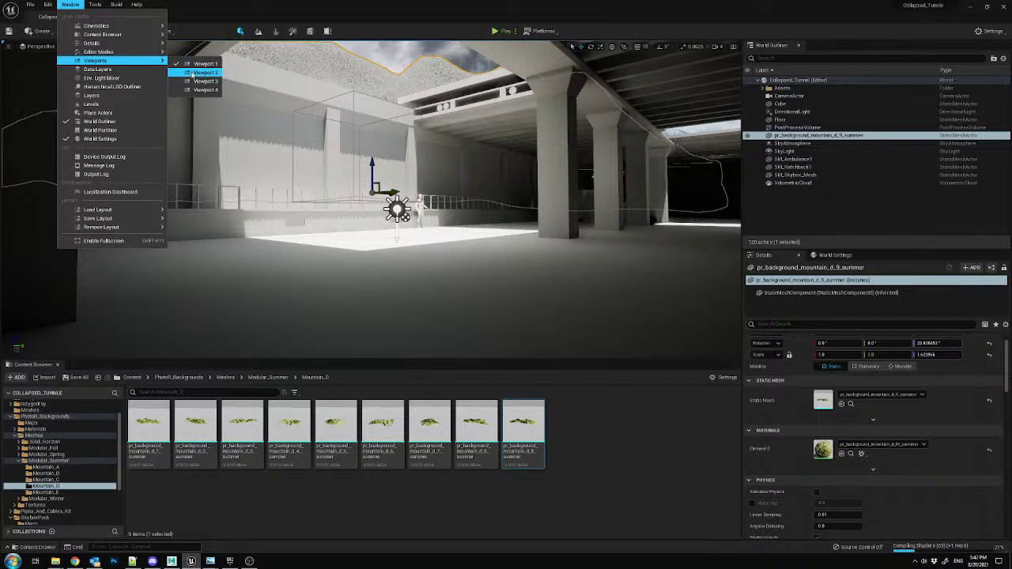
click(197, 72)
click(378, 245)
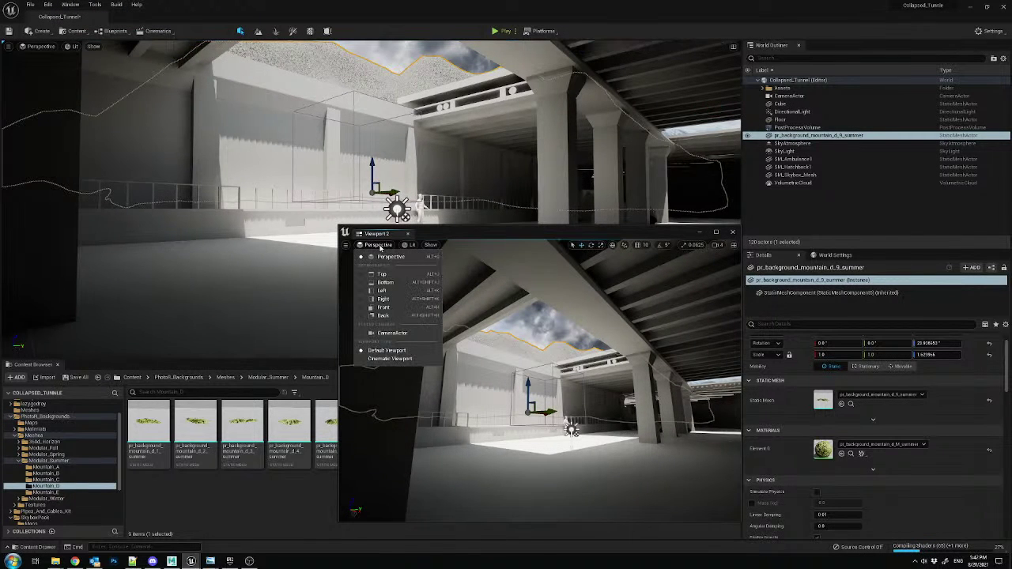
click(390, 333)
drag(549, 230, 221, 228)
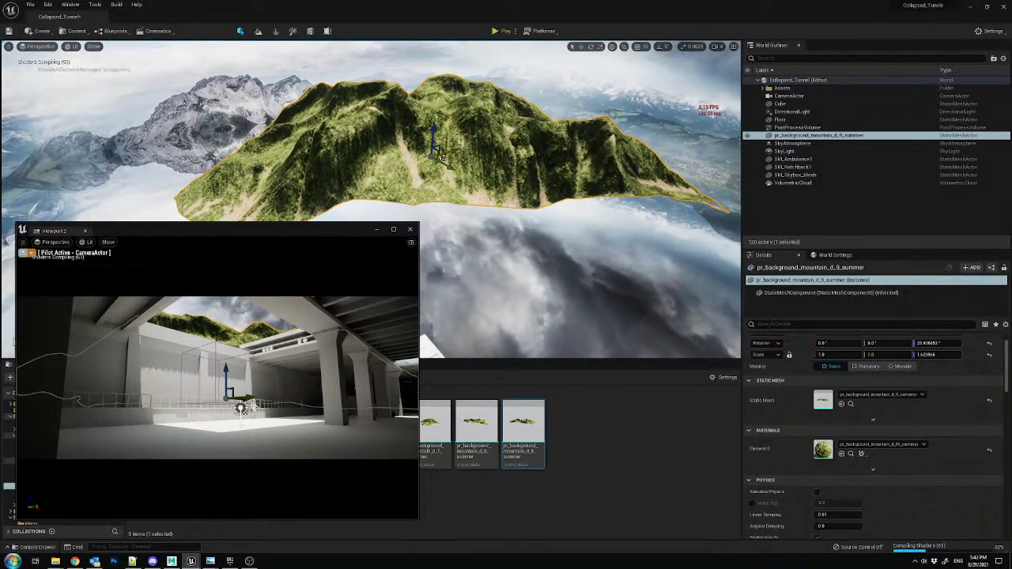
- Rotate the d_9 mountain to about 92° around its vertical axis and move it while checking the CameraActor viewport
key(e)
drag(534, 182, 542, 162)
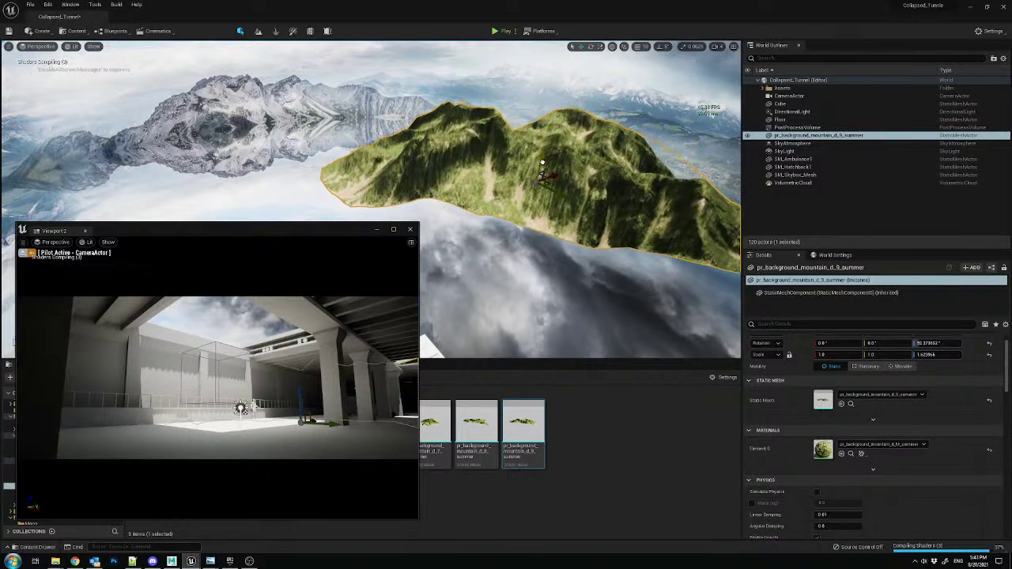
right_drag(542, 162, 519, 165)
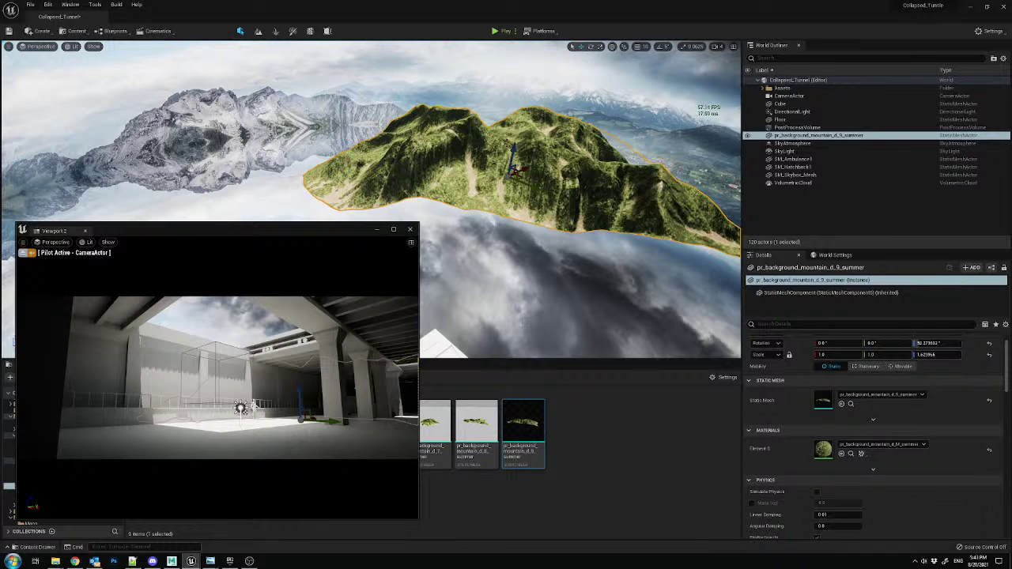
right_drag(519, 164, 513, 165)
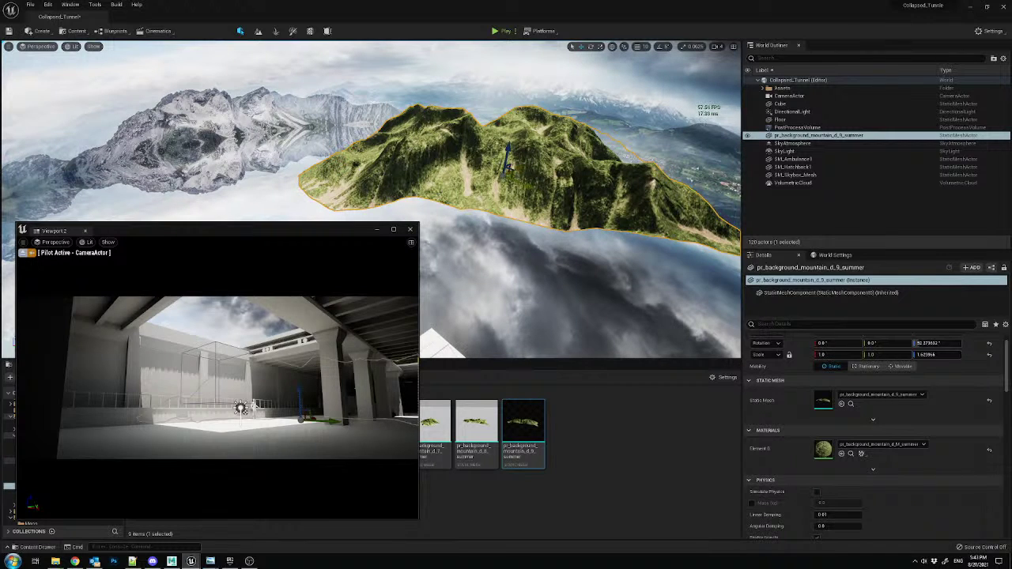
right_drag(512, 166, 528, 152)
- Switch to Main_Reference.jpg to study the background through the ceiling opening and return to the Unreal level
key(alt+Tab)
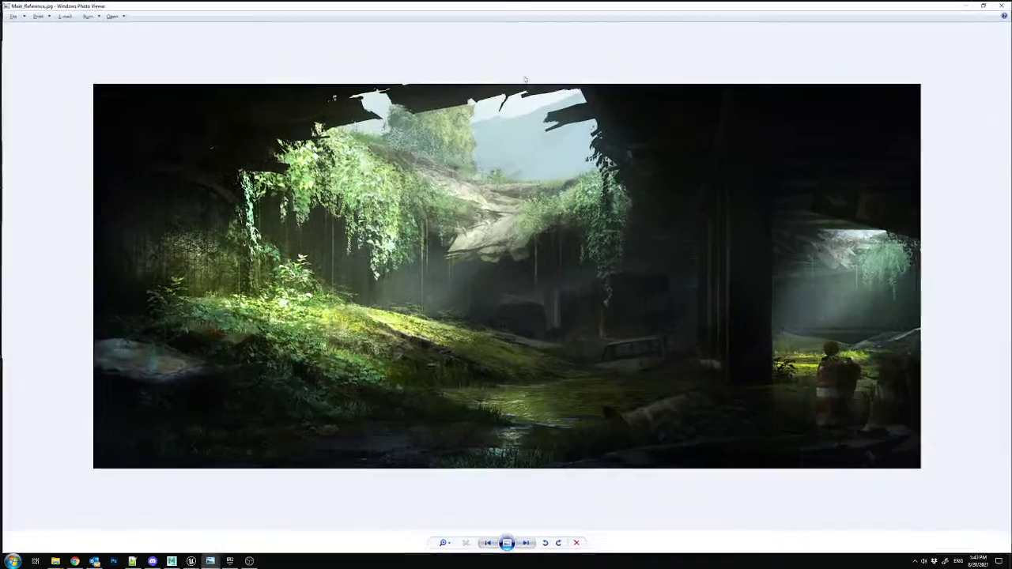
double_click(496, 7)
key(alt+Tab)
right_drag(474, 159, 455, 162)
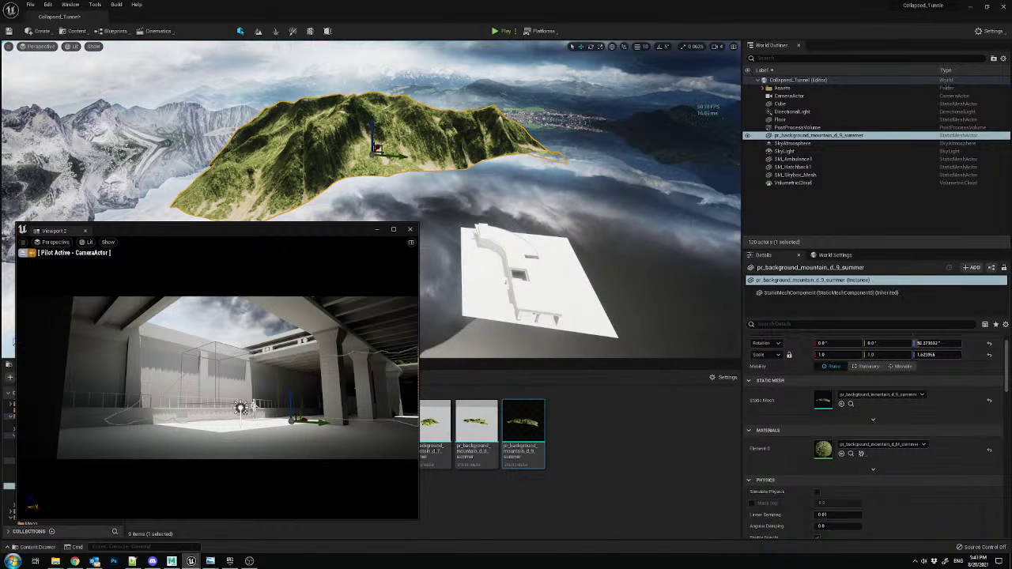
- Move Viewport 2 out of the way, look through the summer Mountain_E folder, and open Mountain_D inside Modular_Winter
drag(272, 230, 798, 171)
click(45, 493)
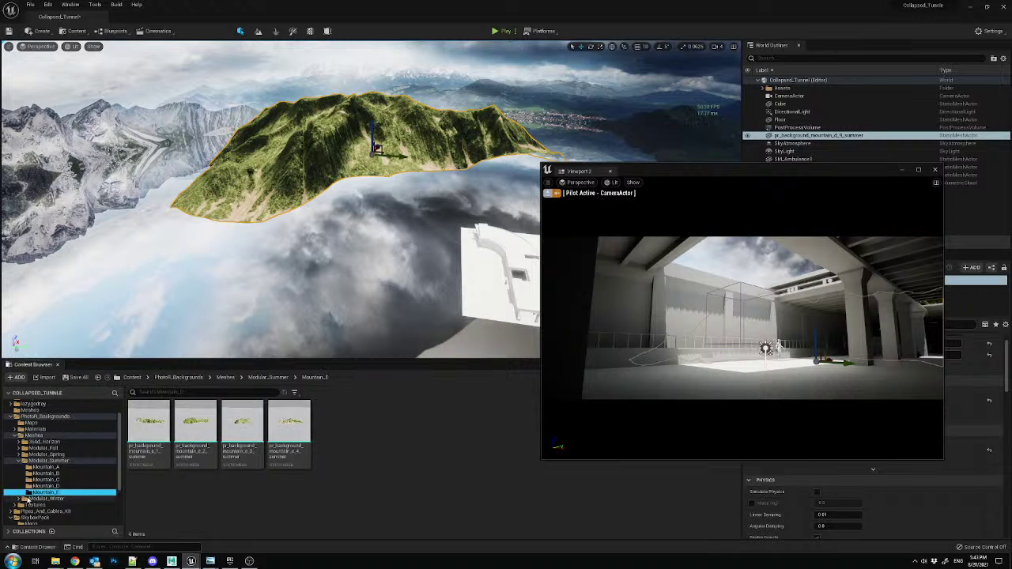
click(22, 500)
scroll(39, 475, down, 3)
click(45, 460)
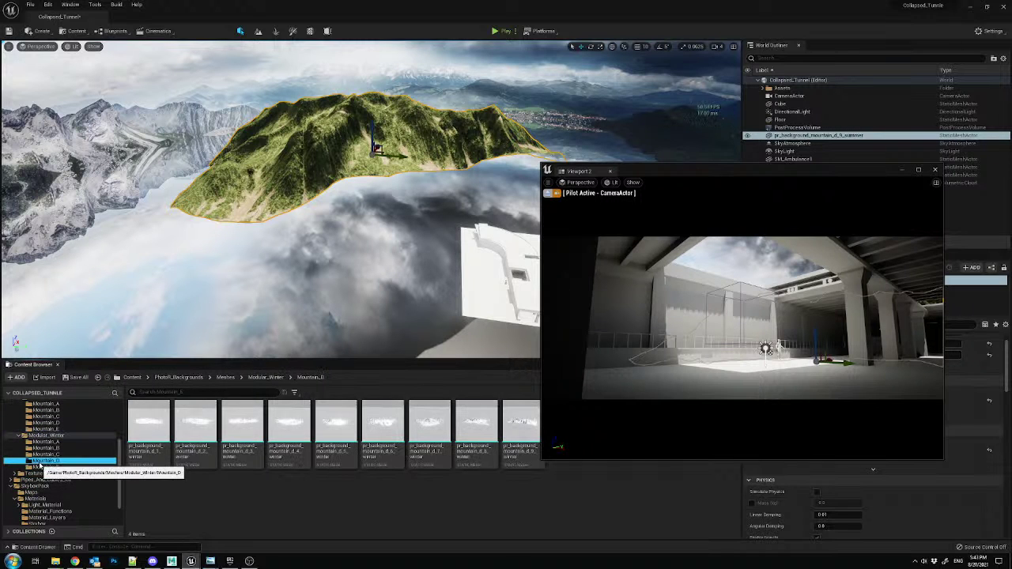
mouse_move(374, 276)
right_down()
mouse_move(390, 276)
mouse_move(377, 270)
right_up()
click(935, 170)
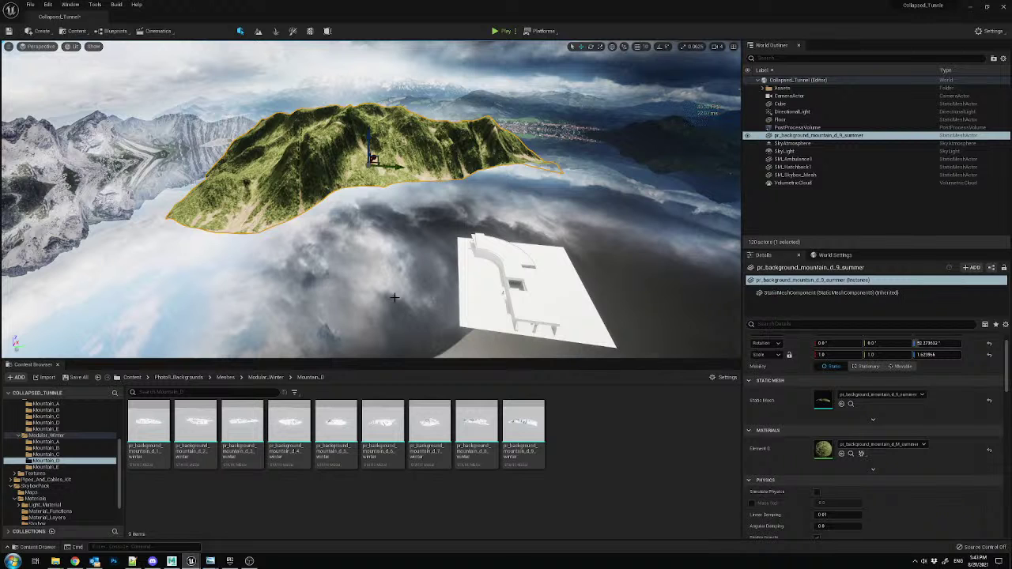
- Replace the placed mountain's static mesh with pr_background_mountain_d_9_winter
drag(512, 433, 862, 405)
right_drag(474, 235, 490, 240)
right_drag(487, 280, 482, 208)
- Duplicate the winter mountain and swap the copy's static mesh for pr_background_mountain_d_8_winter
alt+drag(454, 188, 419, 208)
drag(476, 431, 831, 413)
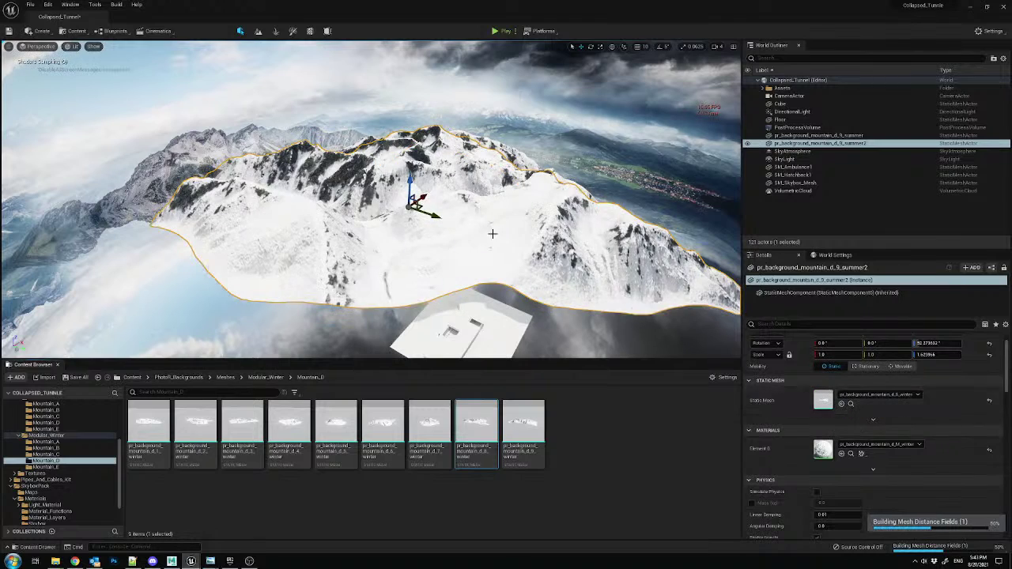
right_drag(480, 229, 471, 226)
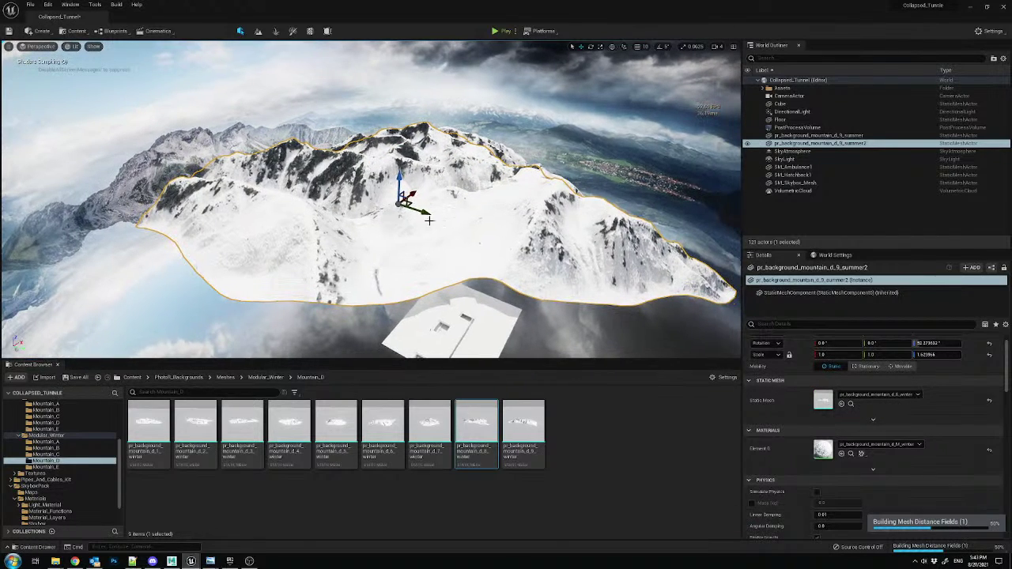
- Rotate the copied mountain to about 138°, stretch its vertical scale to about 1.80, and raise it behind the first one
drag(419, 224, 473, 218)
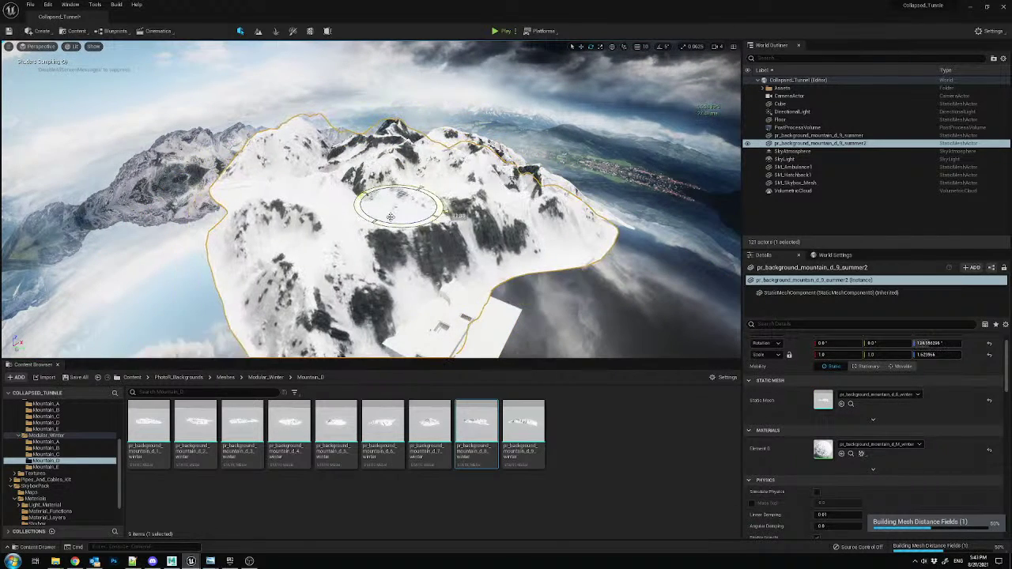
key(w)
drag(410, 205, 316, 124)
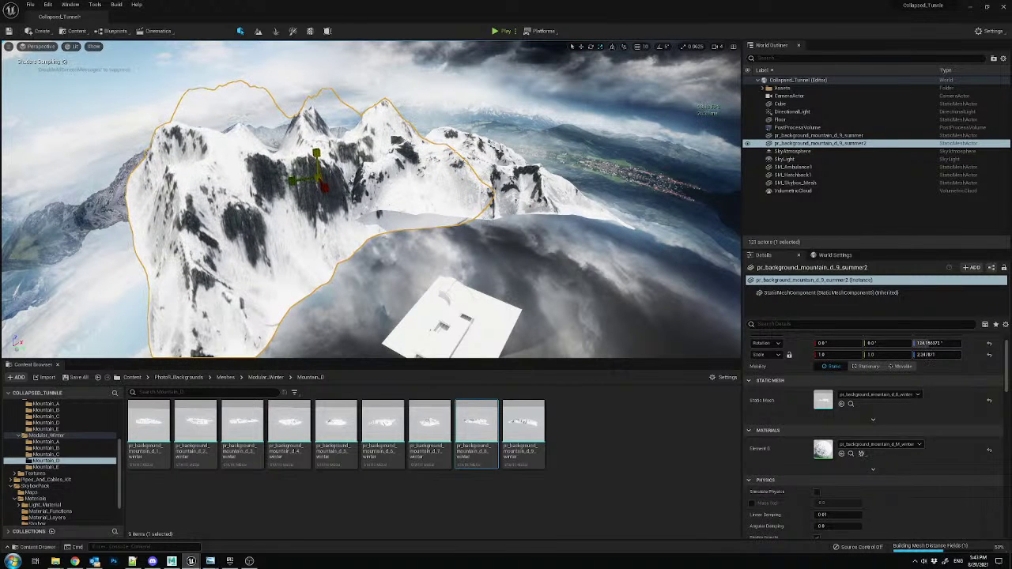
drag(328, 178, 358, 103)
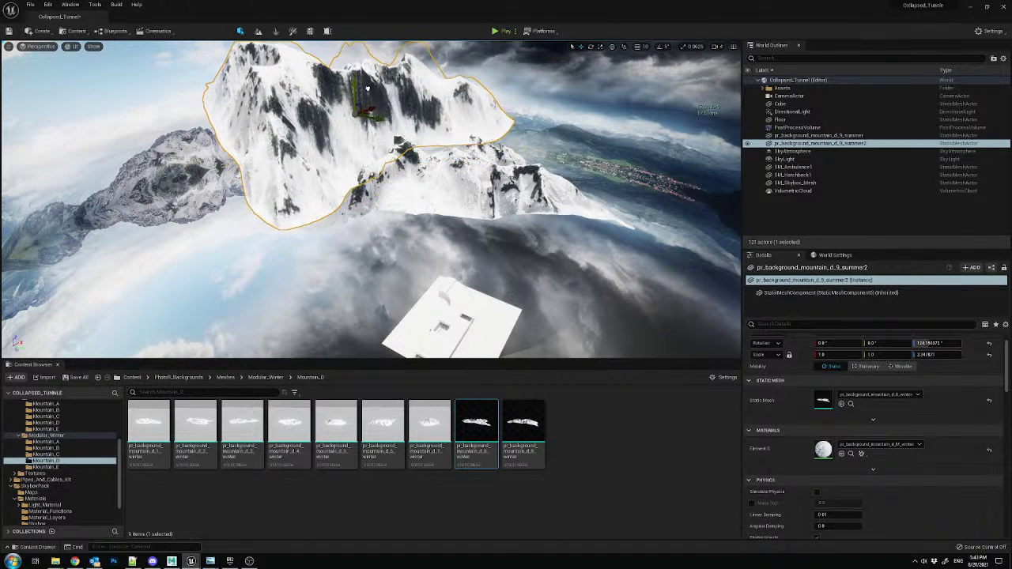
drag(369, 126, 355, 92)
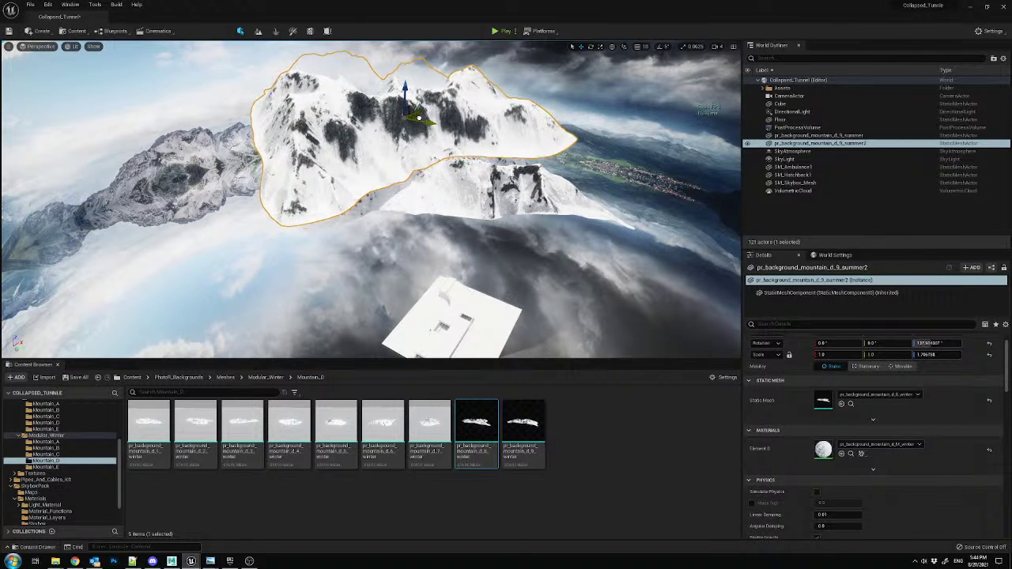
drag(470, 112, 482, 105)
drag(476, 106, 465, 82)
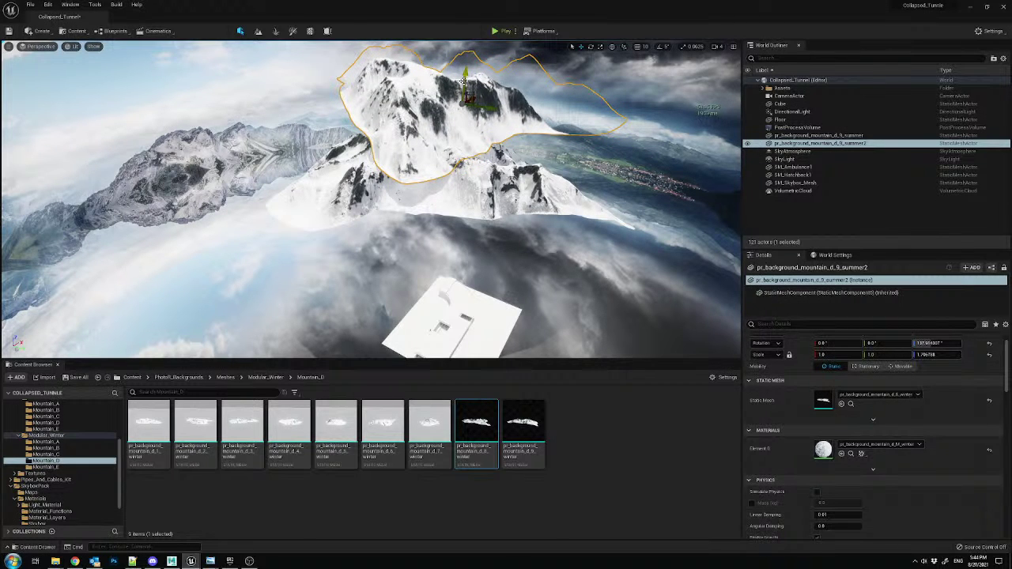
- Check the peaks in Viewport 2, close it, and view the scene through CameraActor in the main viewport with nothing selected
drag(1011, 111, 401, 118)
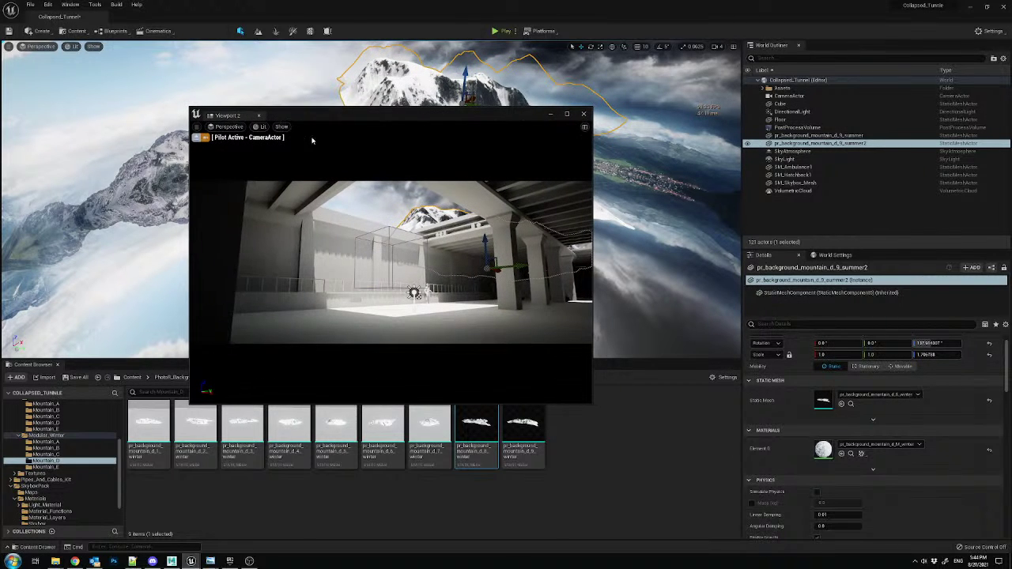
click(584, 114)
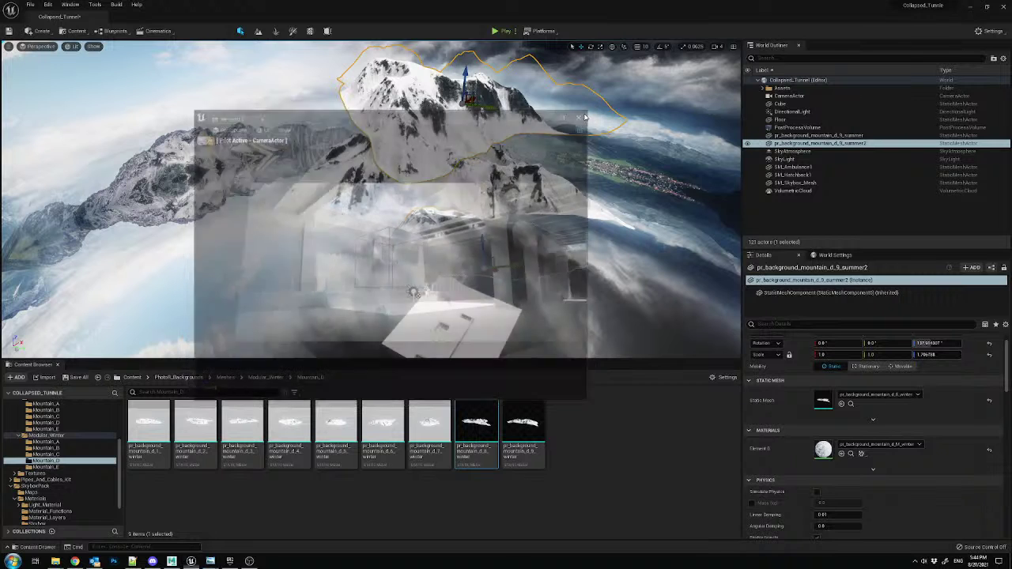
click(38, 46)
click(63, 137)
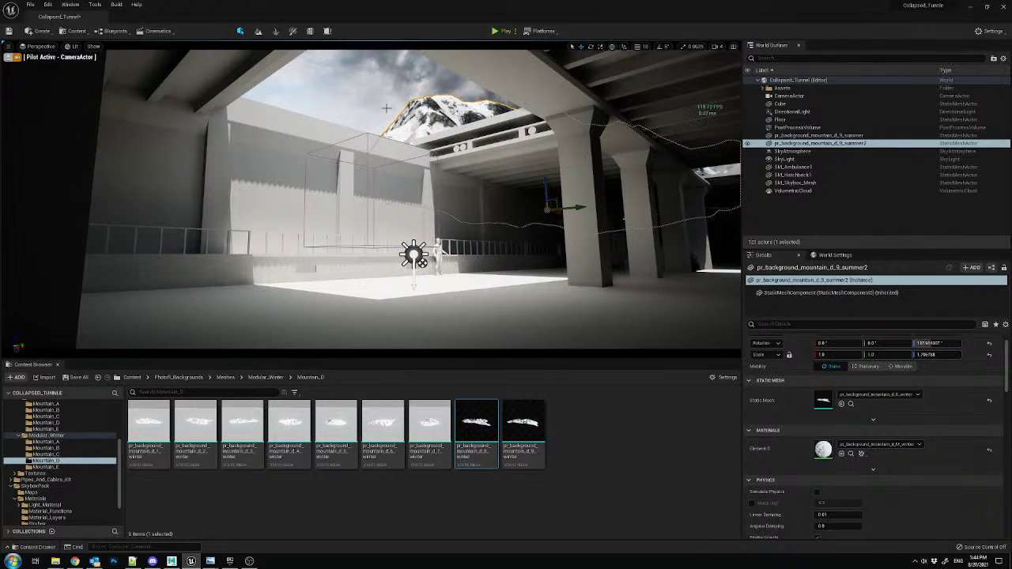
click(817, 208)
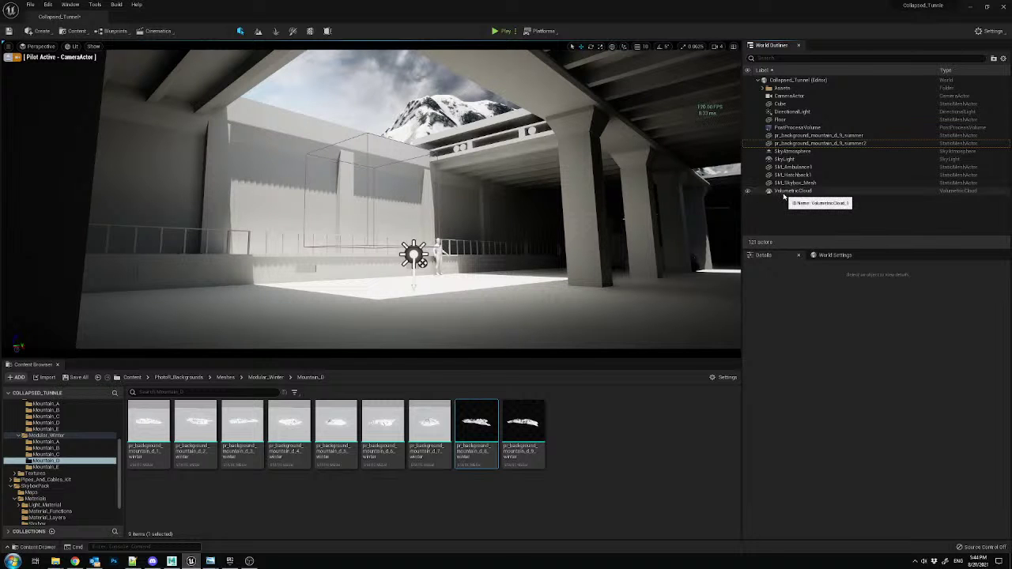
- Try deleting VolumetricCloud to compare the lighting and undo the deletion
click(785, 193)
key(Delete)
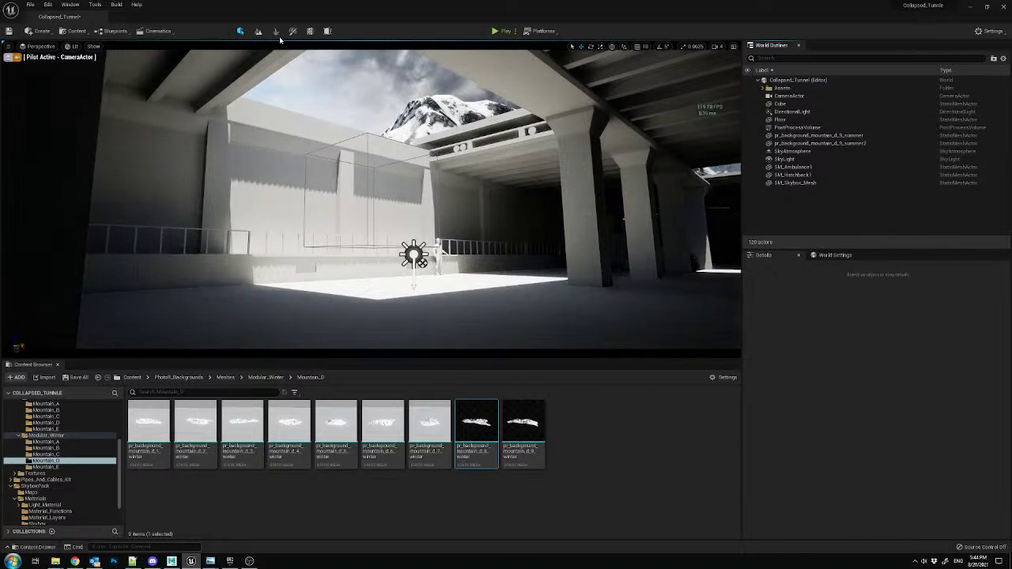
key(ctrl+z)
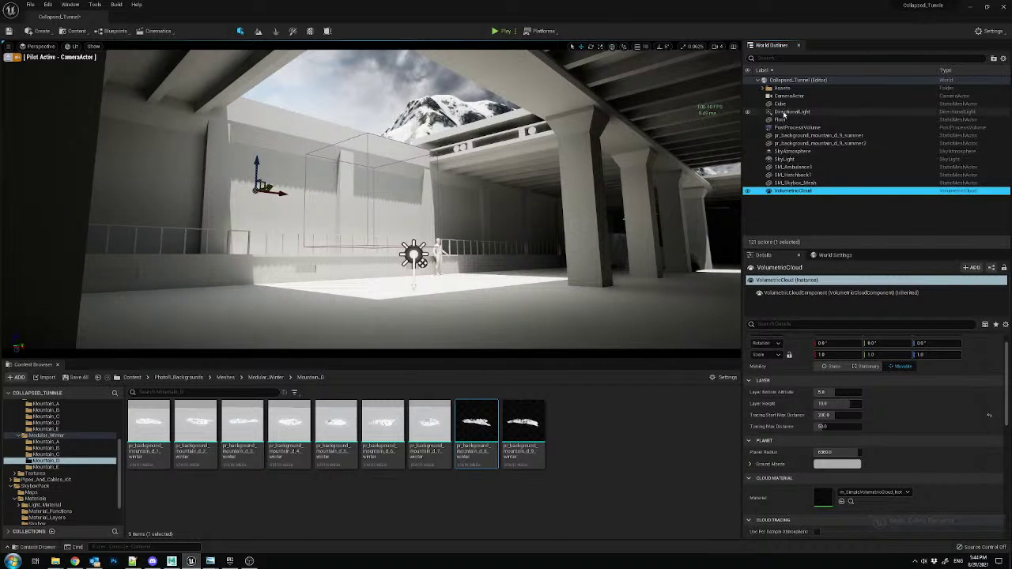
- Move the SkyLight into the camera view in front of the tunnel's back wall and recapture its scene
click(785, 159)
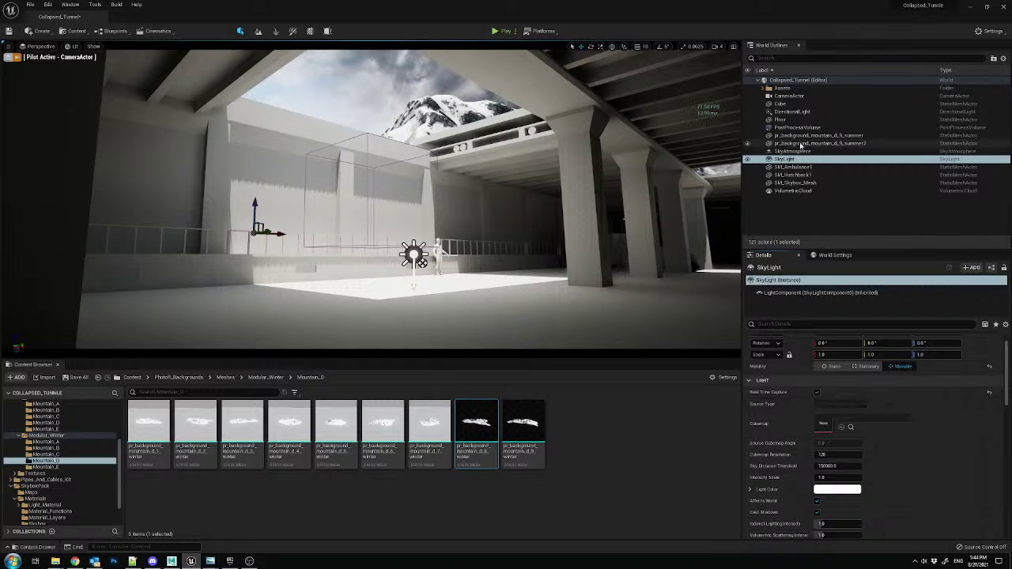
click(783, 112)
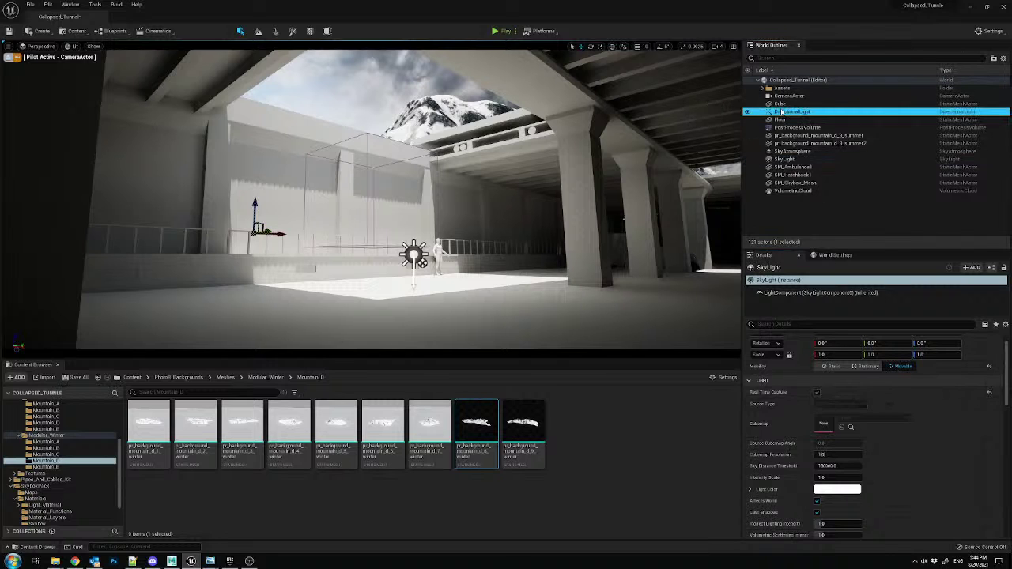
click(785, 160)
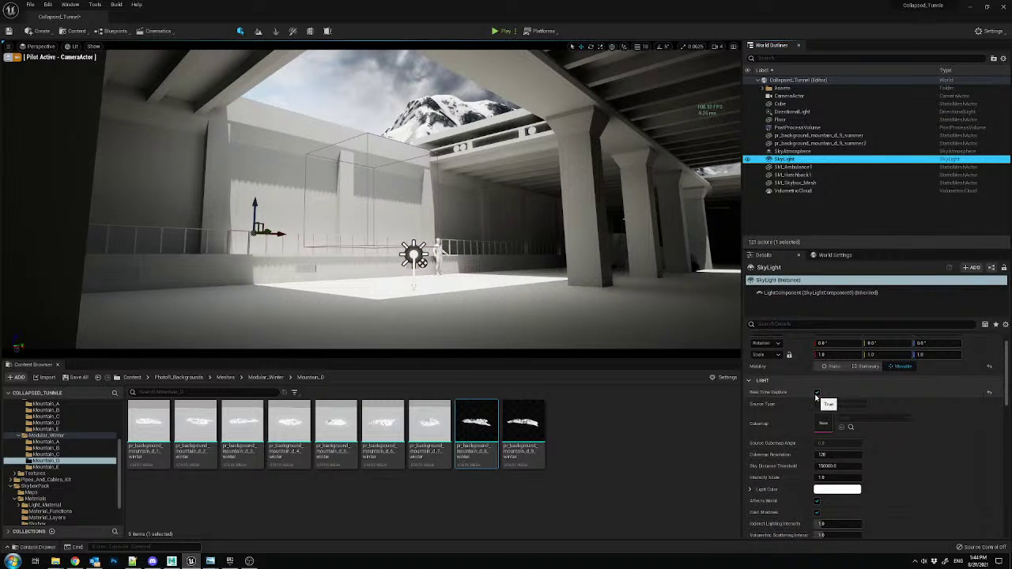
drag(265, 234, 431, 215)
scroll(826, 439, down, 15)
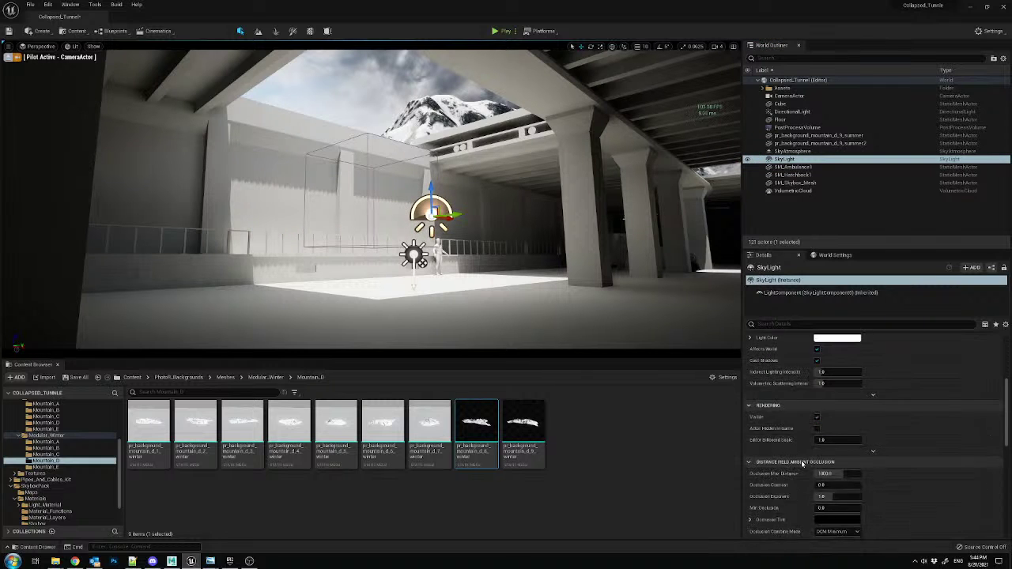
click(838, 440)
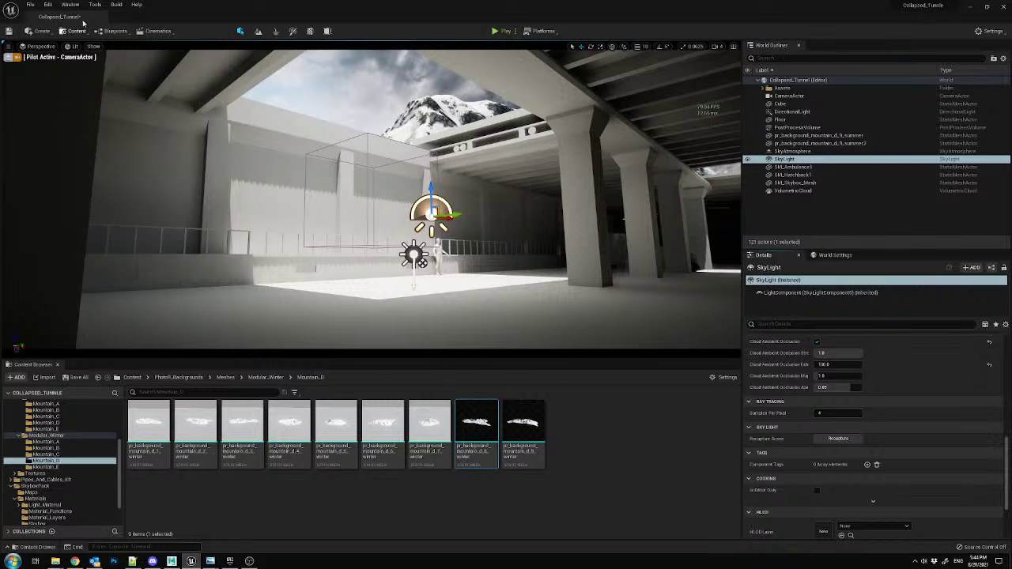
- Add an Exponential Height Fog actor to the level
click(69, 5)
mouse_move(46, 6)
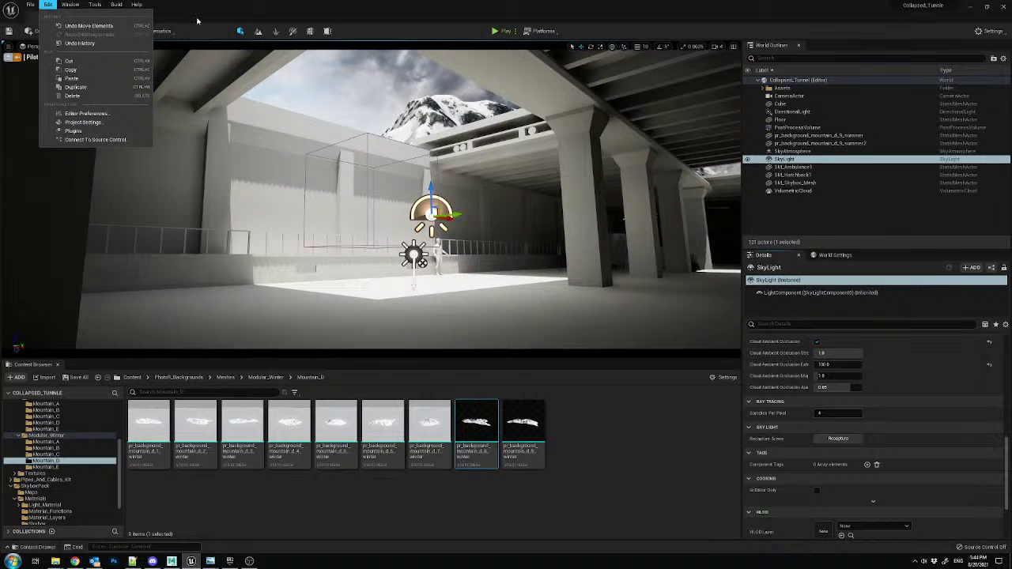
click(38, 31)
click(38, 31)
mouse_move(68, 58)
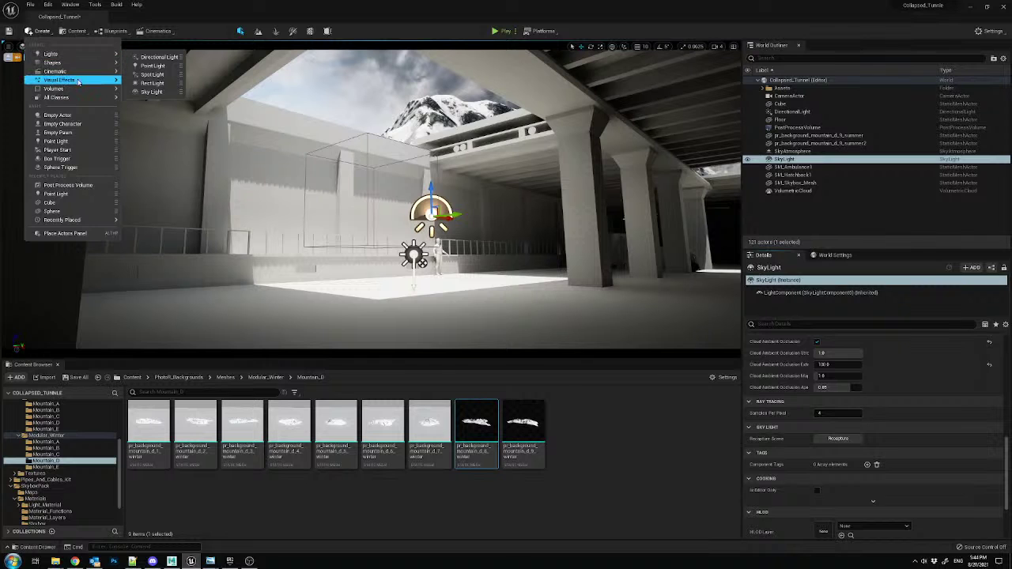
mouse_move(79, 82)
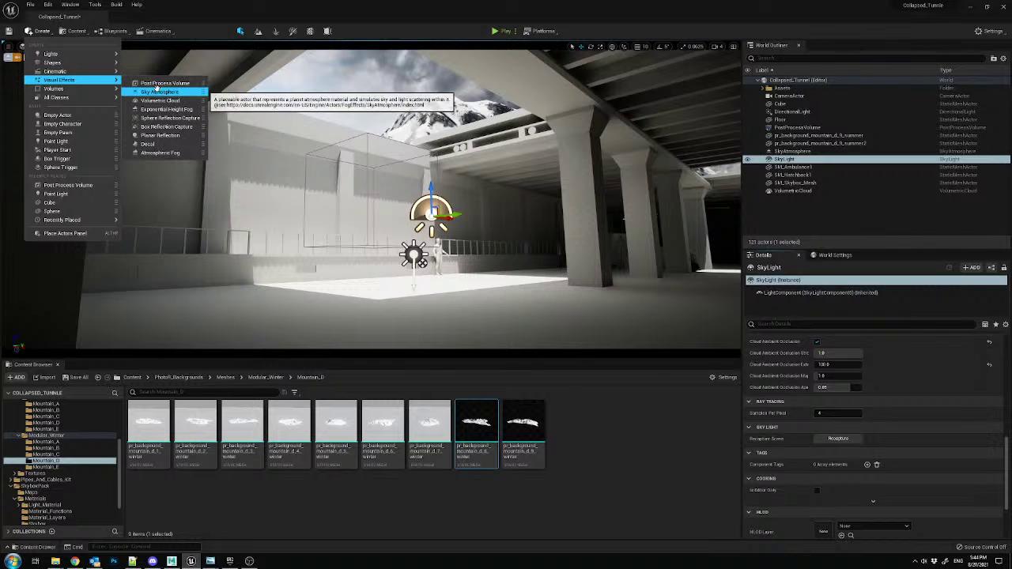
click(166, 109)
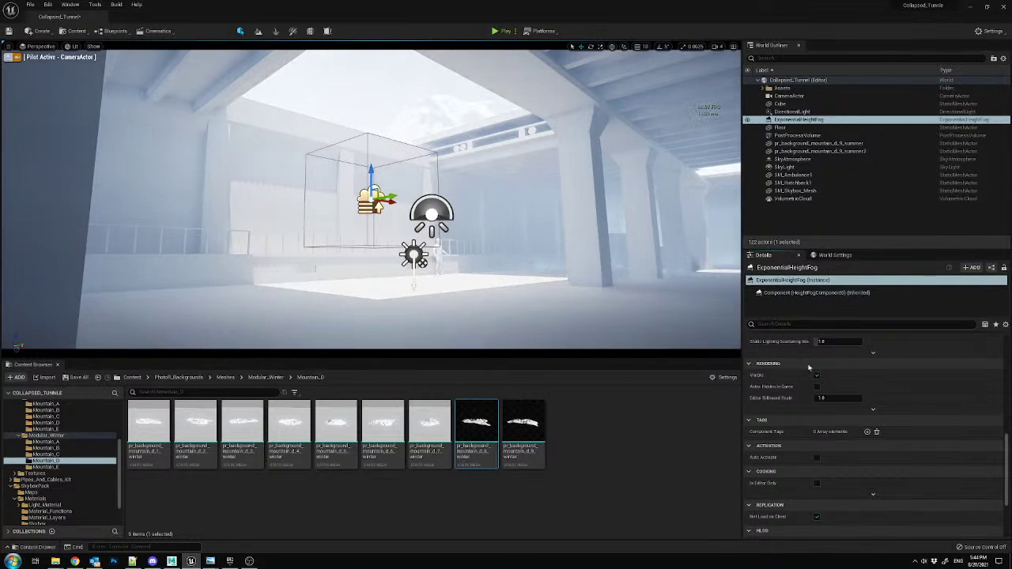
- Set the height fog's inscattering color to pure white and enable its volumetric fog
scroll(864, 426, up, 8)
scroll(865, 426, up, 3)
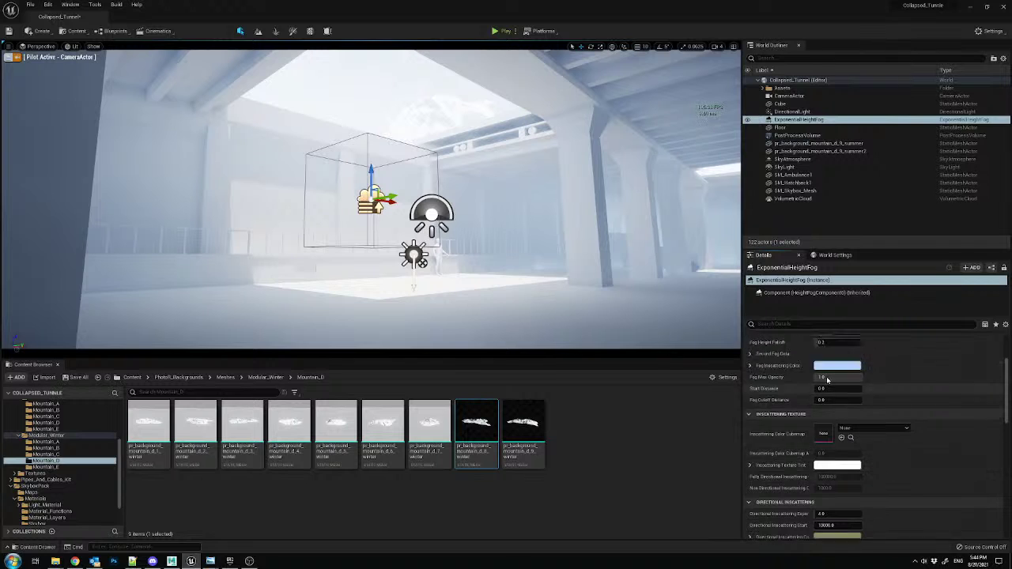
click(857, 417)
drag(928, 451, 930, 462)
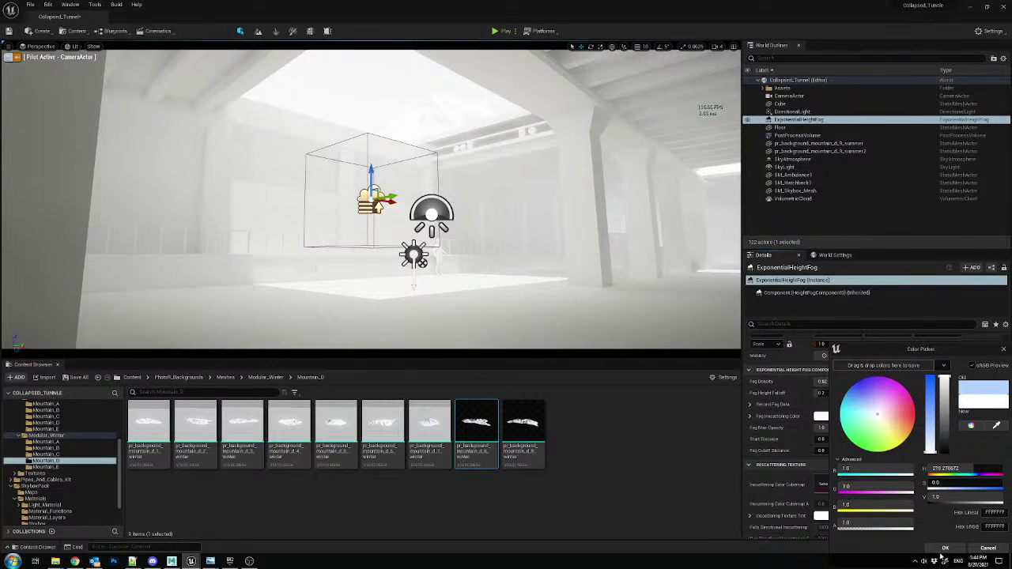
click(943, 554)
scroll(803, 447, down, 5)
click(818, 439)
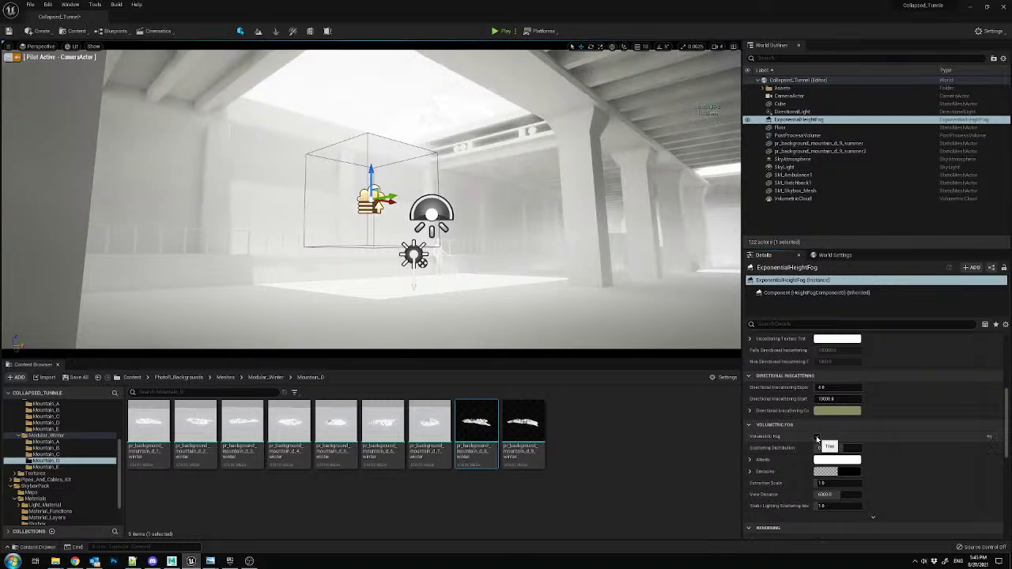
- Set the fog density to 0.05, the height falloff to about 1.23 and the start distance to 4100
scroll(823, 435, up, 8)
drag(833, 413, 854, 425)
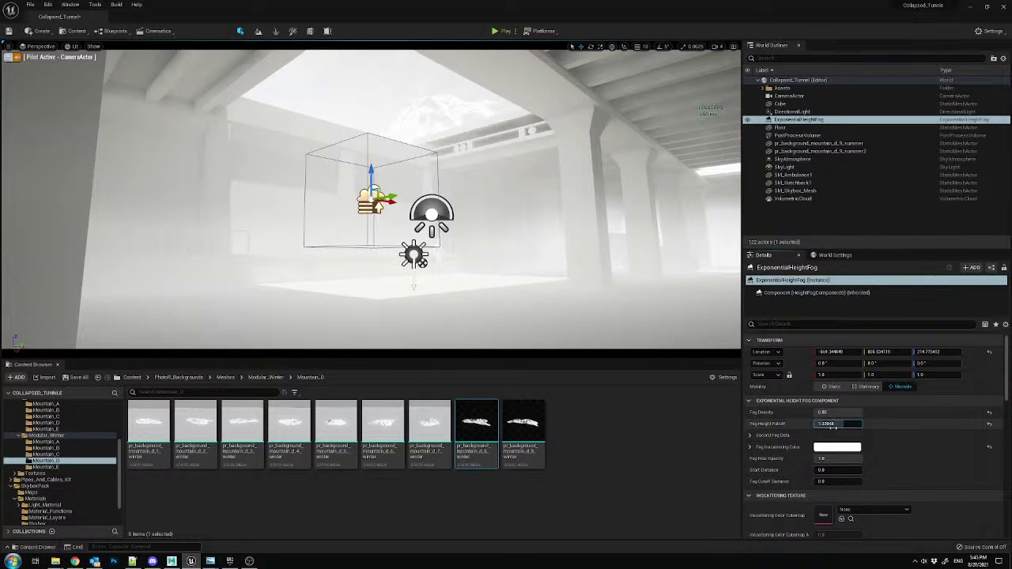
scroll(842, 455, down, 3)
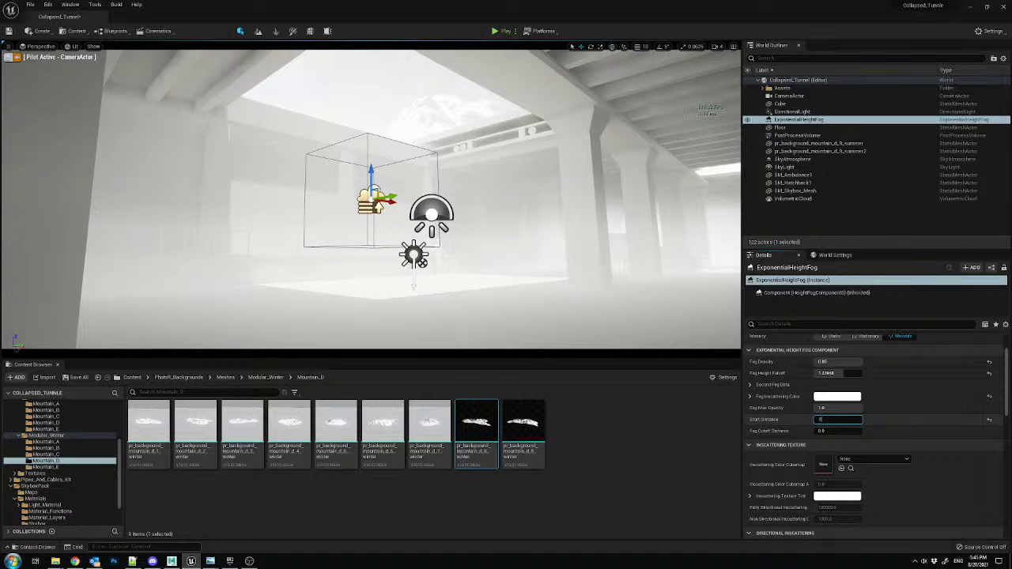
key(Return)
drag(860, 420, 854, 420)
mouse_move(851, 362)
mouse_down()
mouse_move(814, 363)
mouse_move(837, 362)
mouse_up()
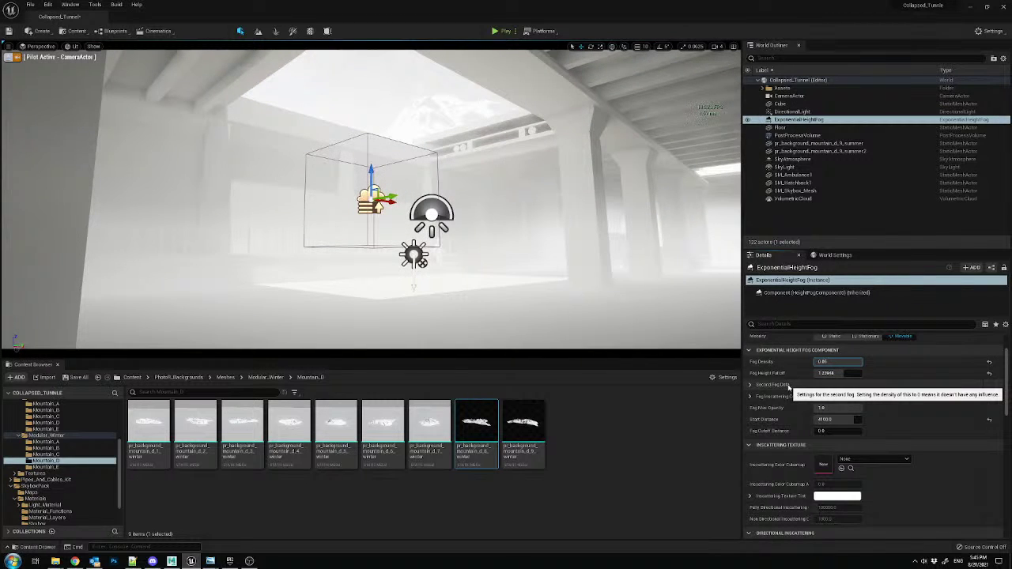
- Lower the volumetric fog's extinction scale to about 0.26 and shorten its view distance
scroll(789, 391, down, 1)
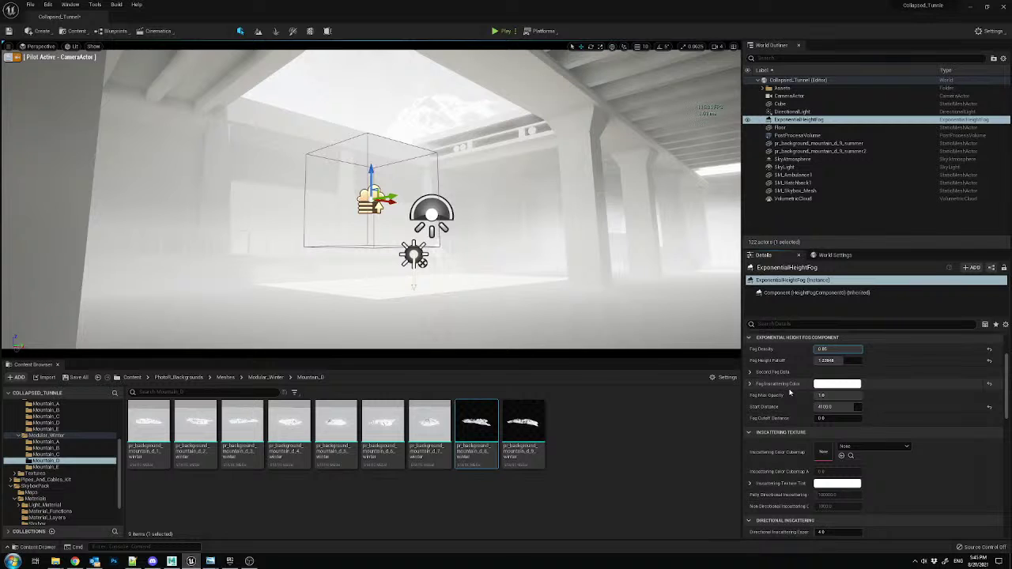
scroll(791, 393, down, 3)
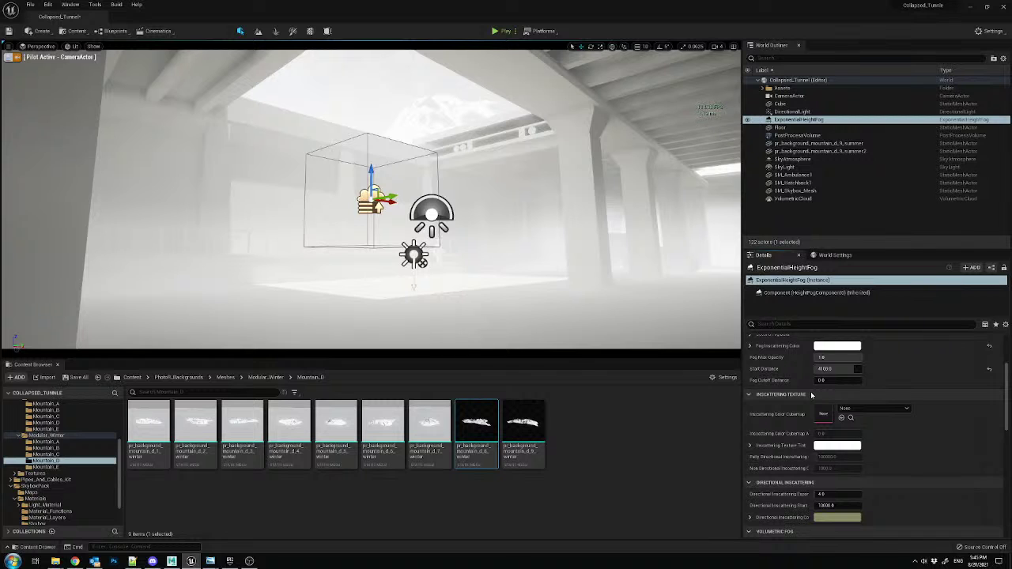
scroll(811, 396, down, 5)
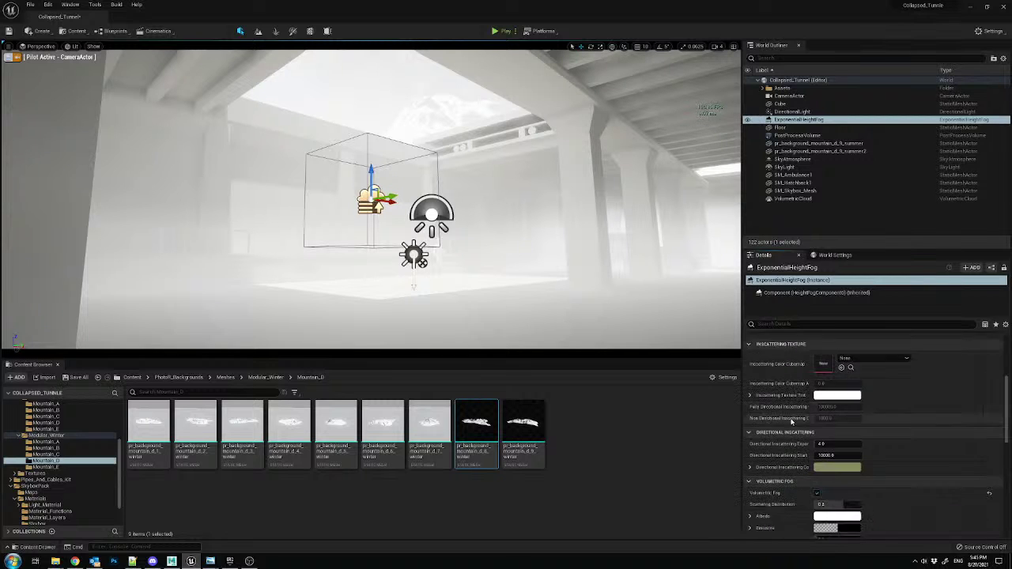
mouse_move(829, 463)
mouse_down()
mouse_move(850, 463)
mouse_move(836, 463)
mouse_up()
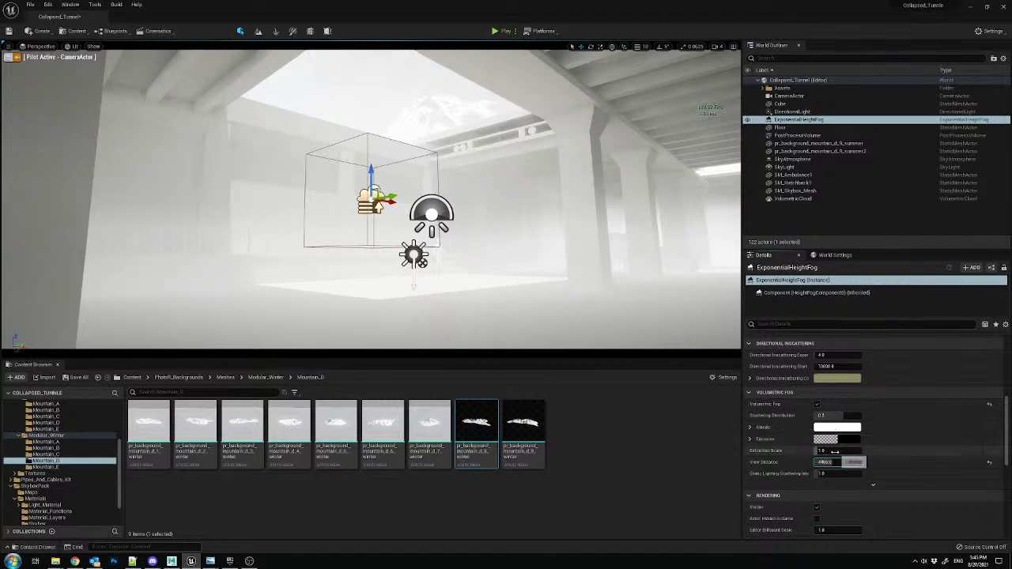
mouse_move(836, 451)
mouse_down()
mouse_move(817, 451)
mouse_move(837, 463)
mouse_up()
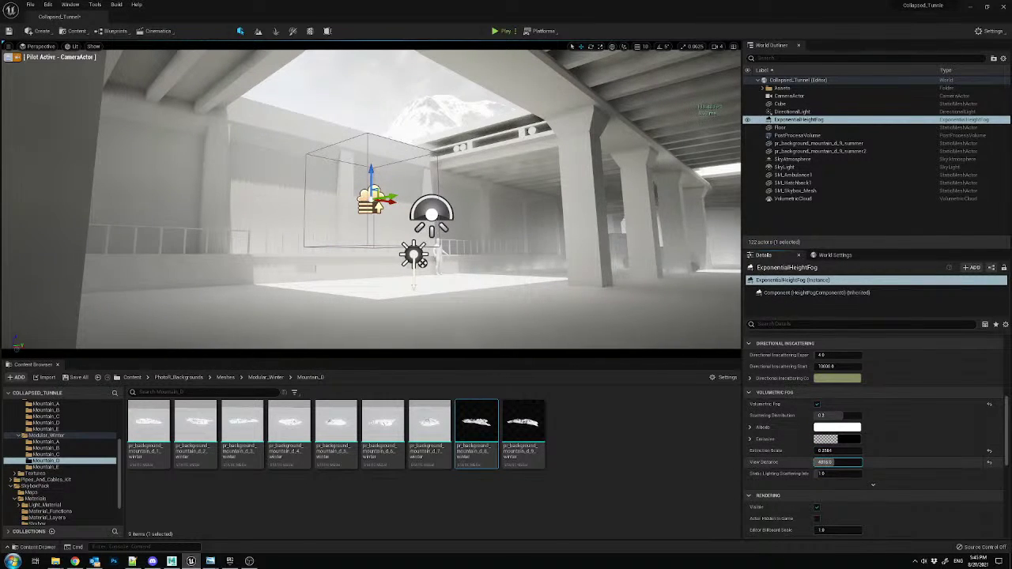
- Thin the fog by lowering its density, adjusting its start distance and reducing its max opacity to about 0.46
scroll(842, 413, up, 8)
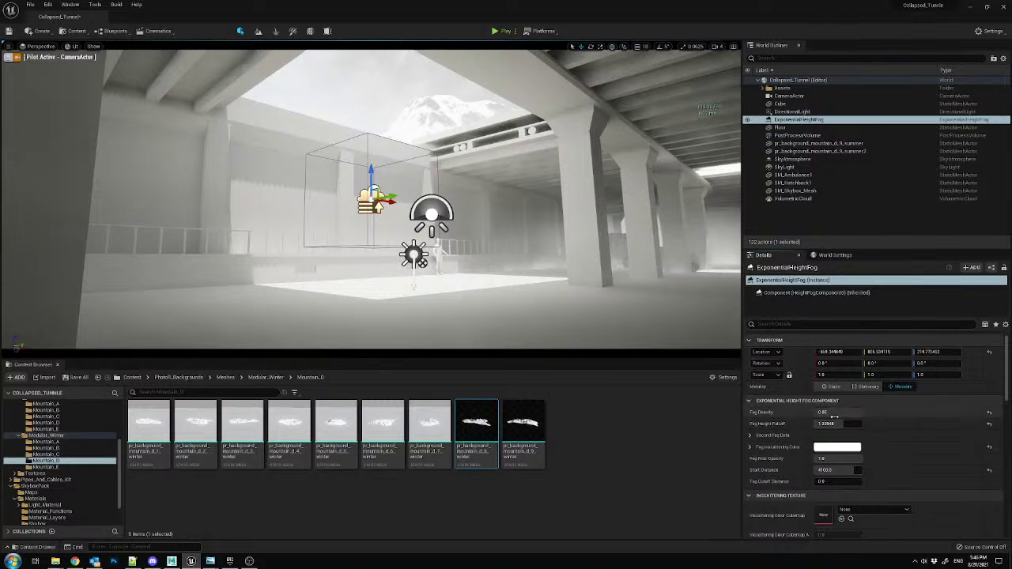
mouse_move(842, 413)
mouse_down()
mouse_move(822, 413)
mouse_move(837, 413)
mouse_up()
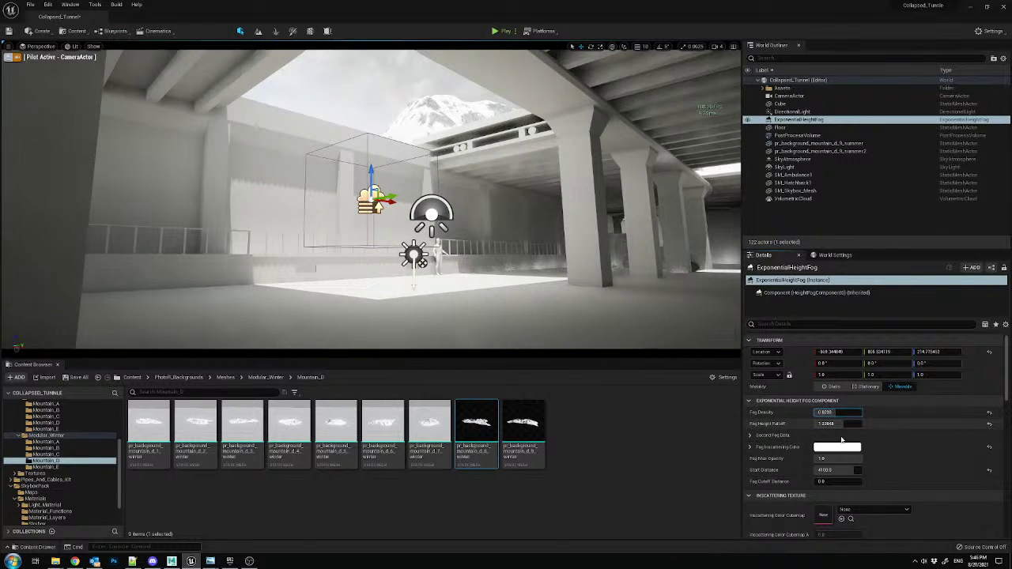
mouse_move(842, 472)
mouse_down()
mouse_move(854, 472)
mouse_move(813, 460)
mouse_move(835, 459)
mouse_up()
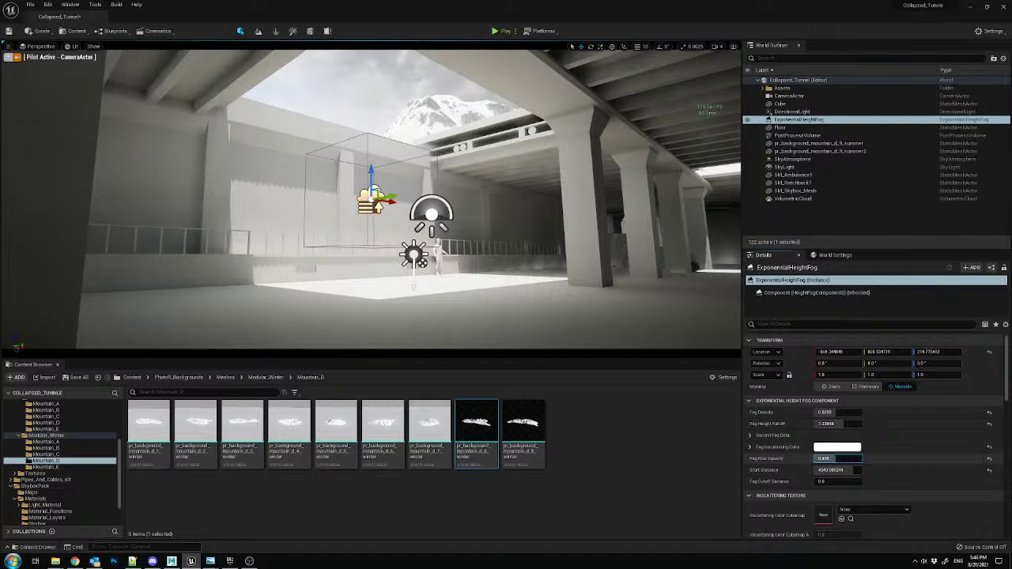
- Compare the scene with the fog hidden and shown, and delete ExponentialHeightFog
click(748, 119)
click(747, 119)
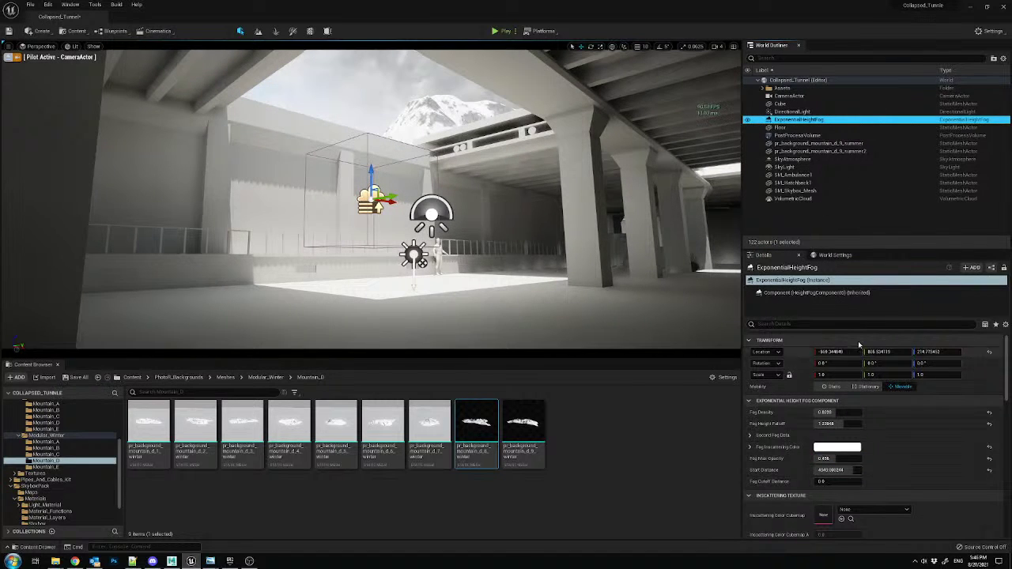
click(781, 103)
click(813, 120)
key(Delete)
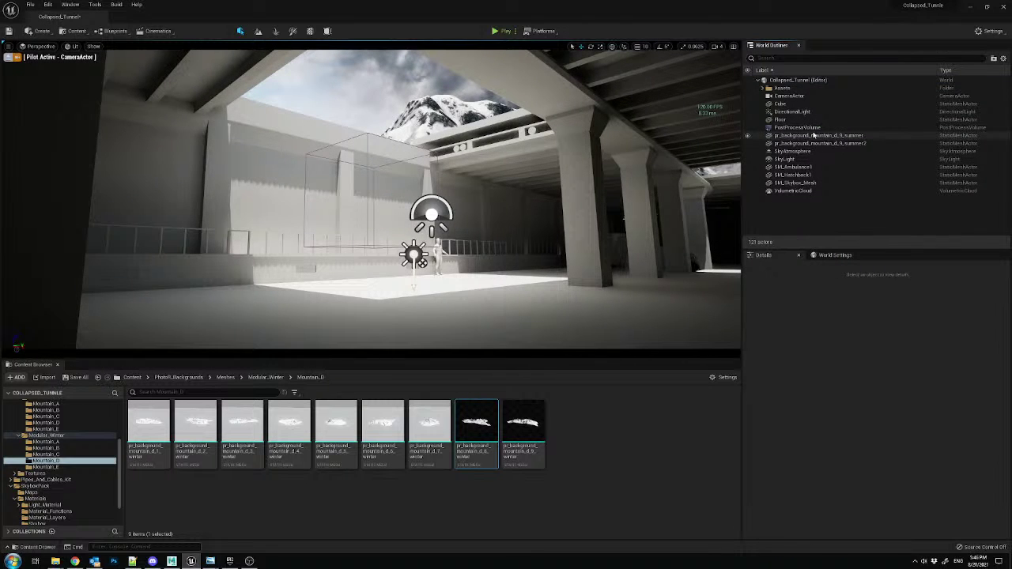
- Save all changes and reframe the piloted CameraActor toward the railing wall with the camera speed at 2
click(76, 378)
key(Return)
right_drag(371, 198, 401, 202)
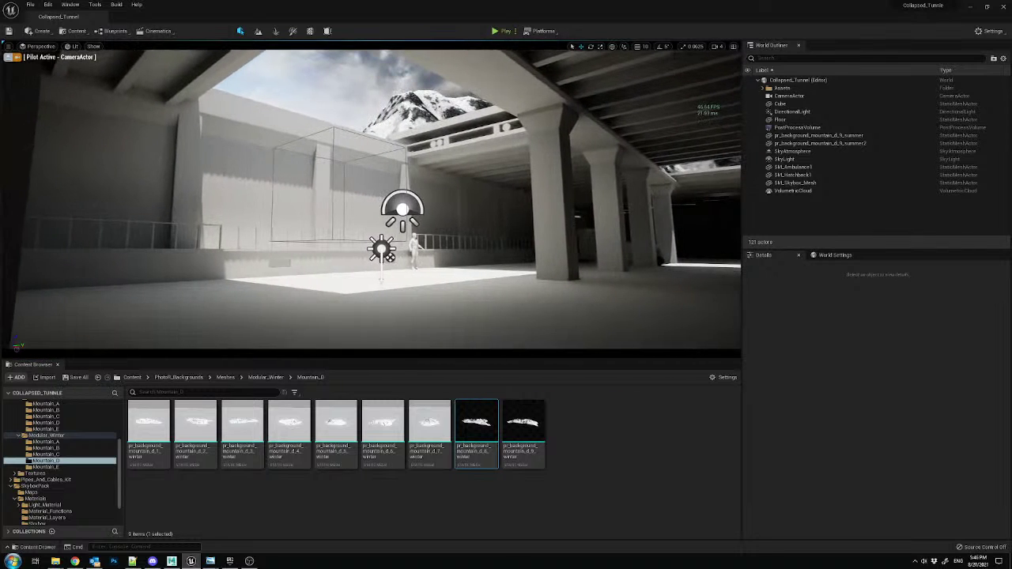
click(718, 45)
right_drag(541, 125, 486, 138)
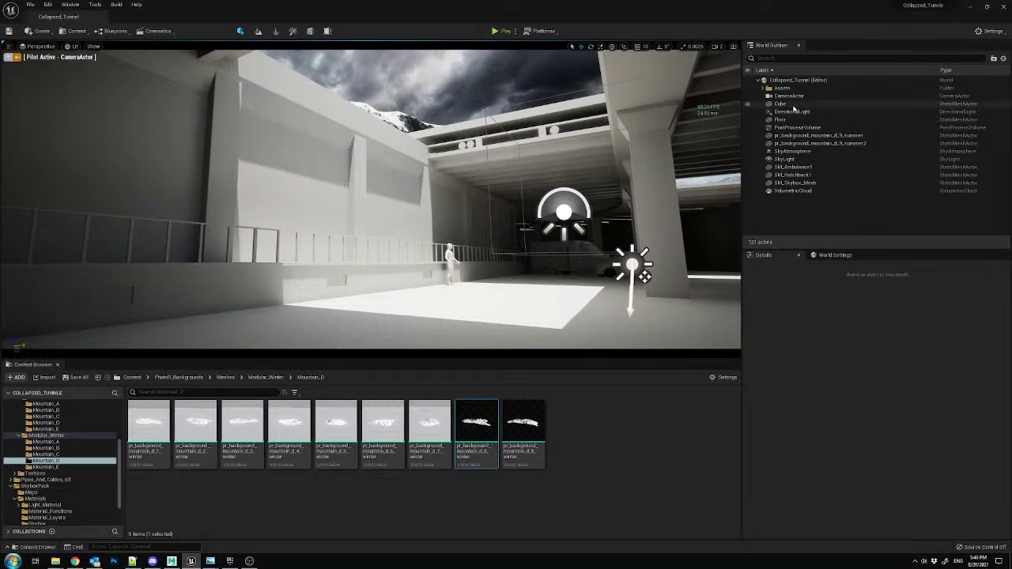
- Try field of view values of 80, 90, 60 and 100 on CameraActor to compare the framing
click(789, 96)
click(830, 434)
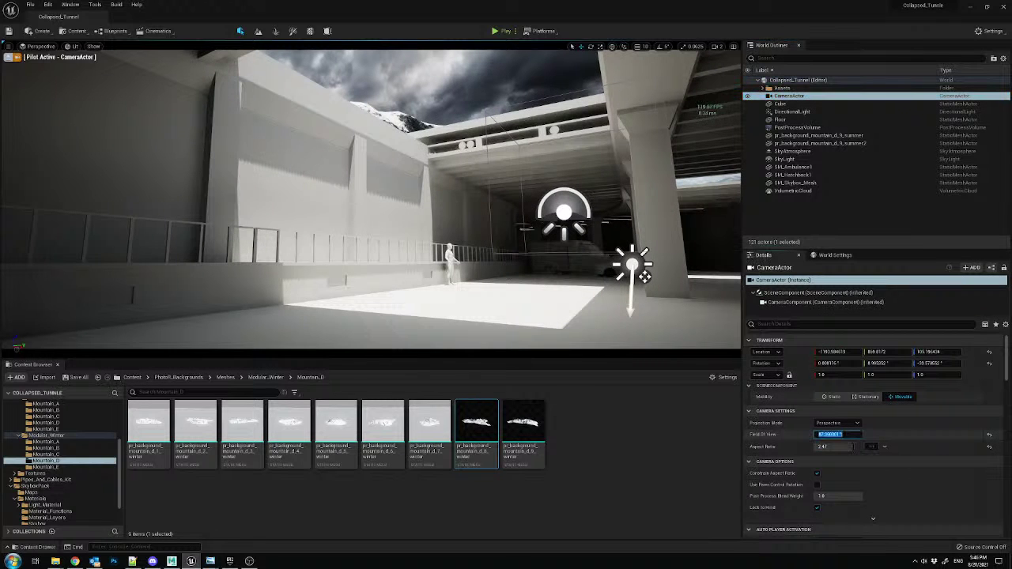
text(60)
key(Return)
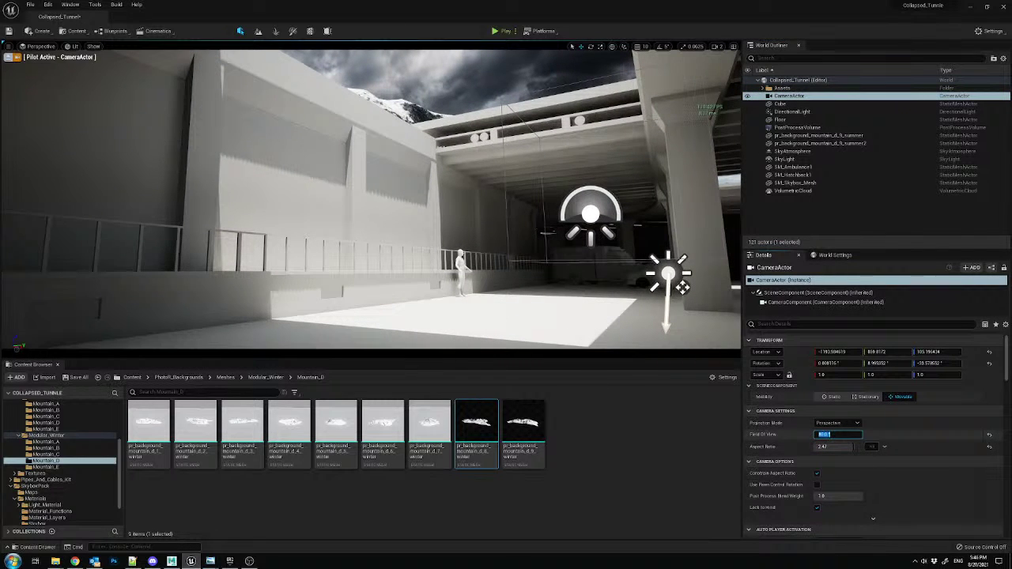
text(90)
key(Return)
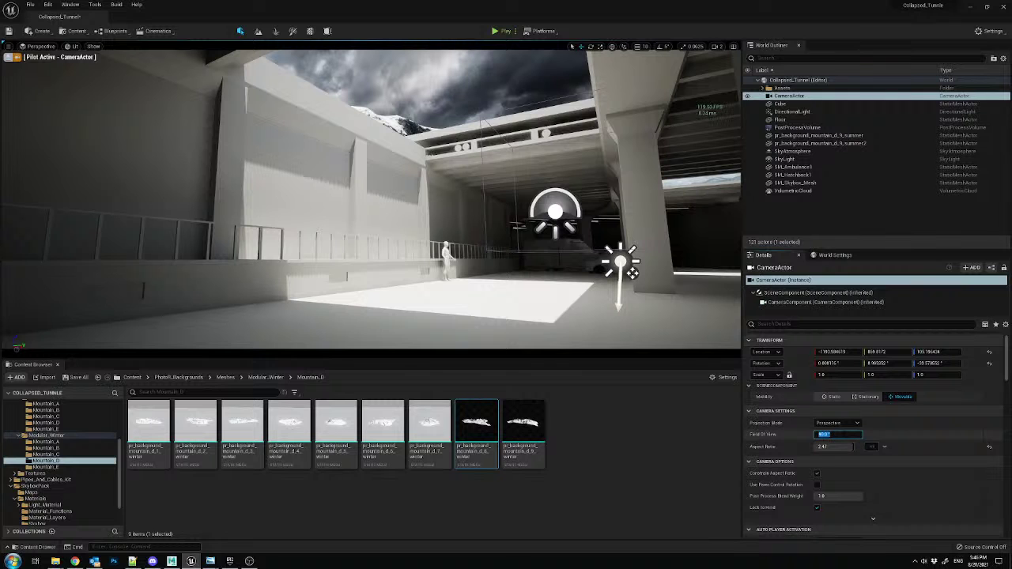
text(6)
text(0)
key(Return)
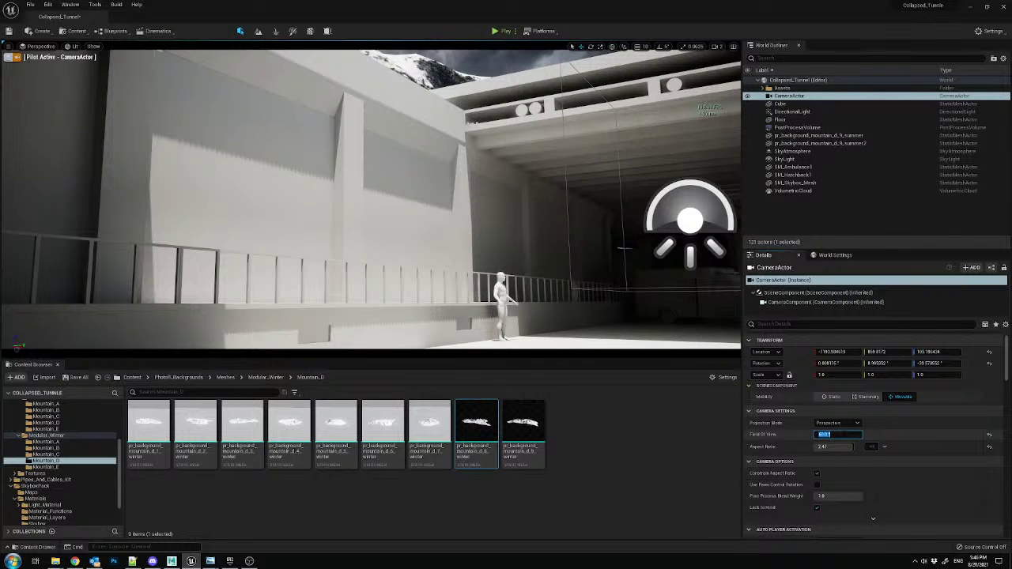
text(90)
key(Return)
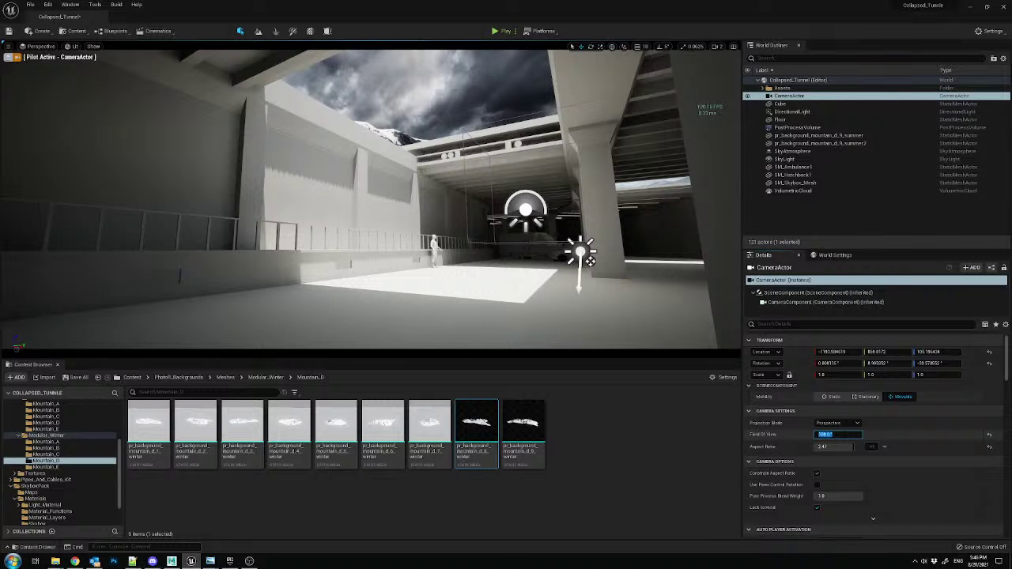
- Set CameraActor's field of view to 80 and slide the piloted camera sideways toward the large center pillars
text(60)
key(Return)
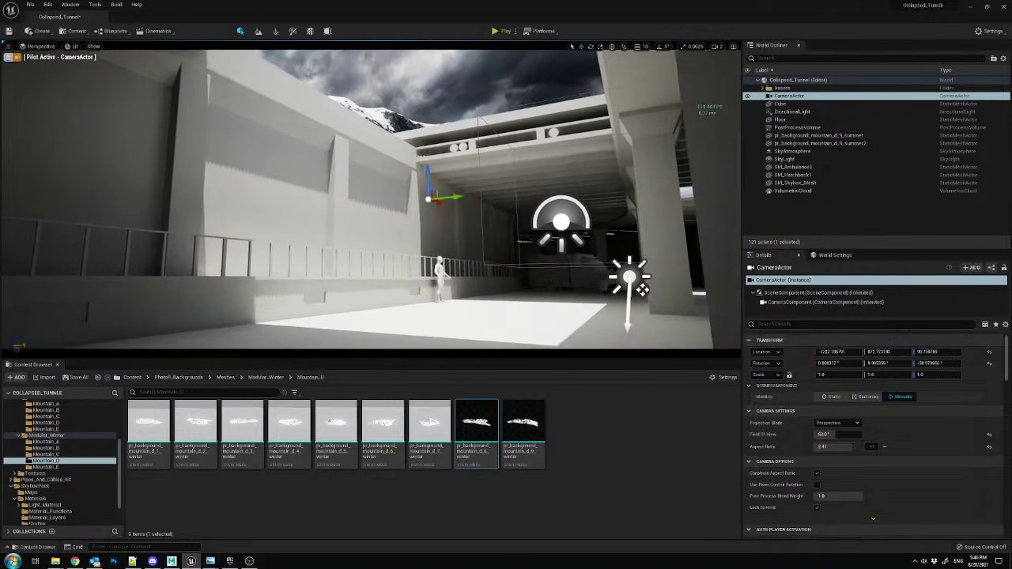
key(d)
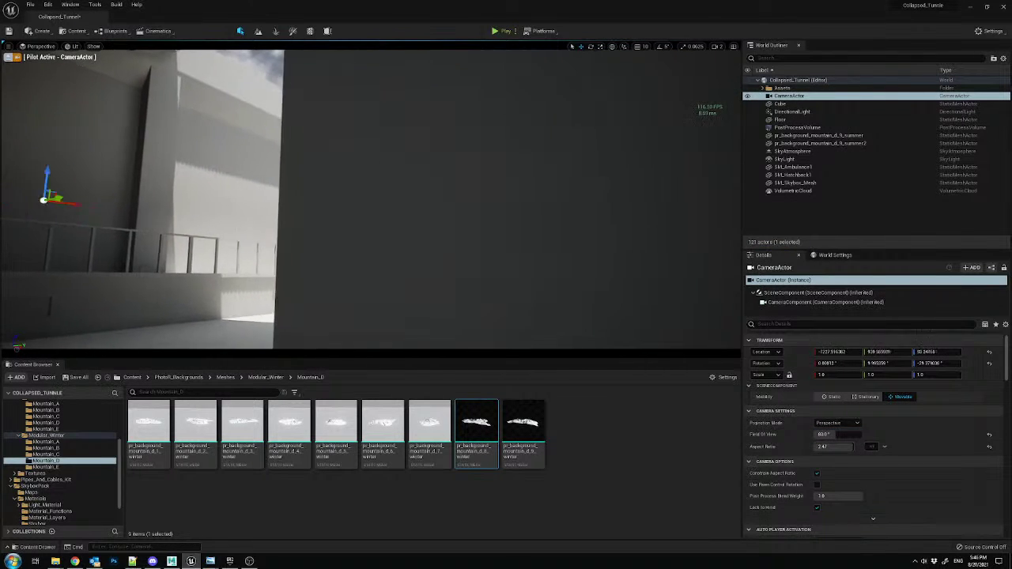
key(d)
- Hide Large_Center_Pillar8 blocking the shot and reframe the camera on the railing wall, open roof and remaining pillar
click(550, 229)
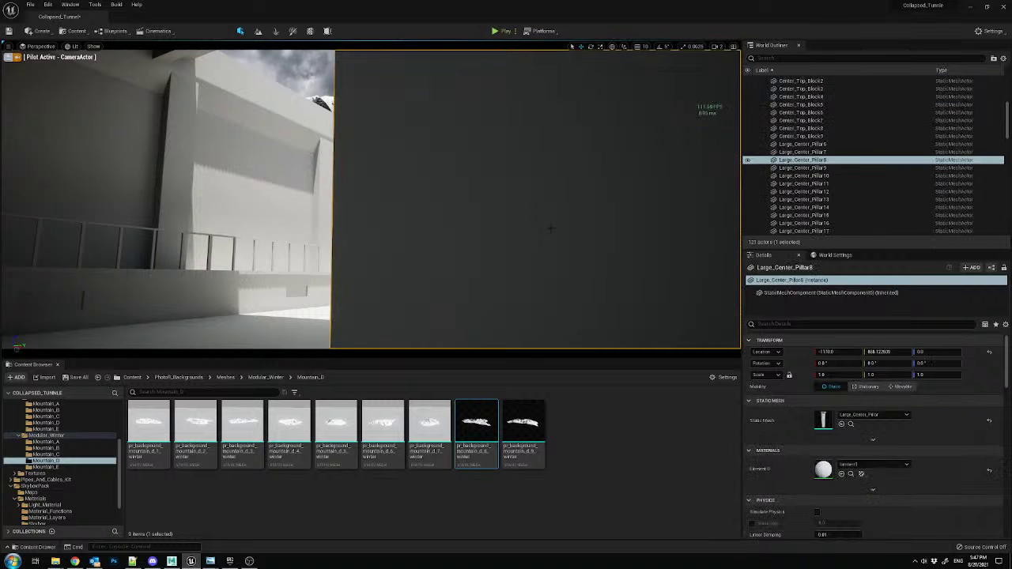
drag(550, 230, 679, 287)
key(d)
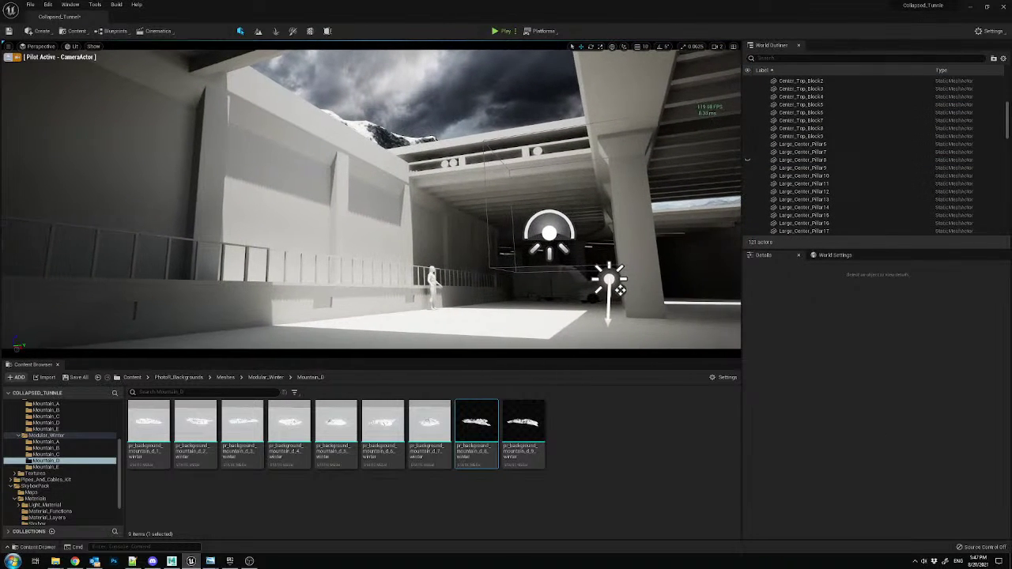
key(s)
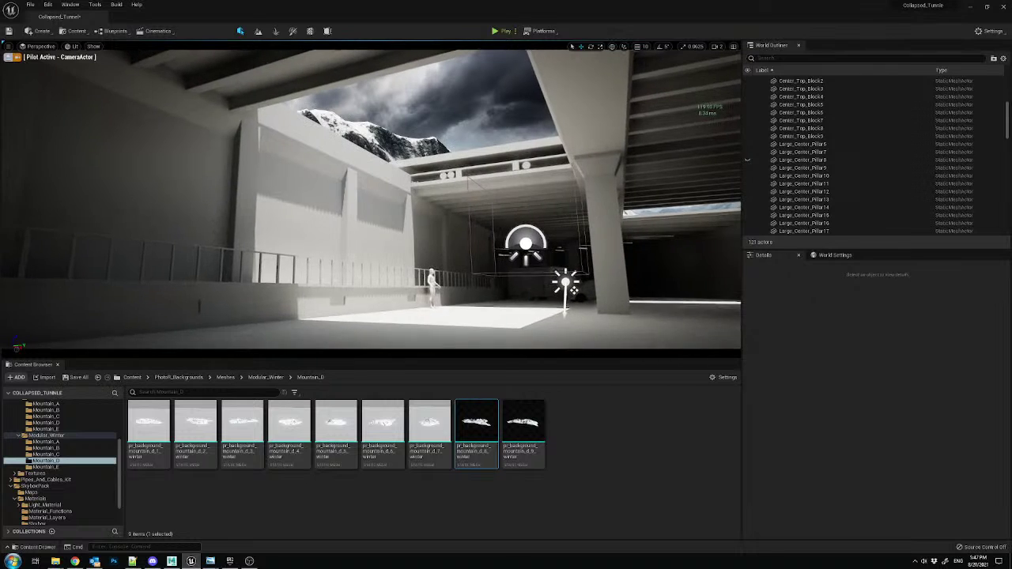
mouse_move(372, 200)
right_down()
mouse_move(346, 205)
mouse_move(359, 204)
right_up()
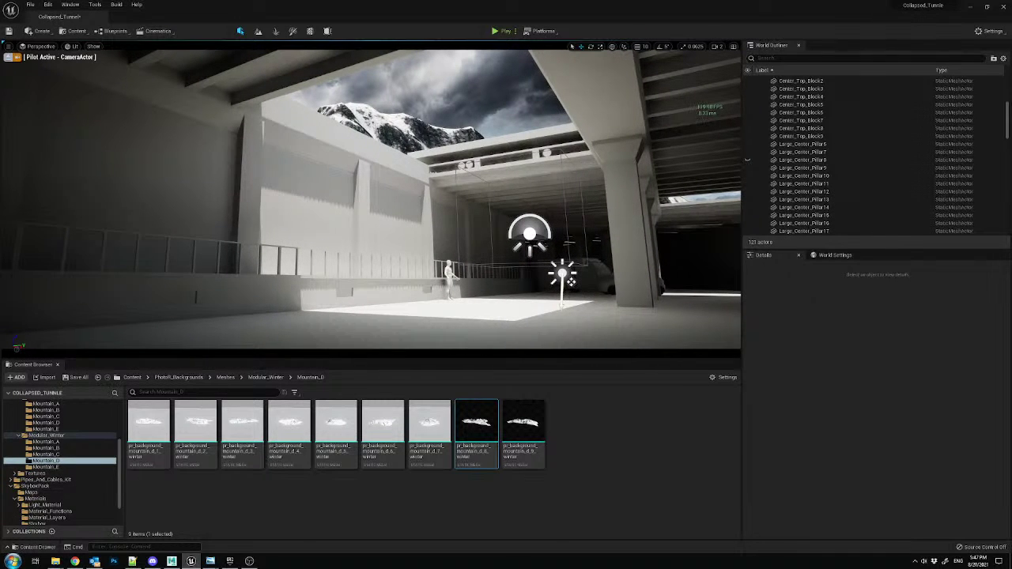
right_drag(359, 204, 356, 204)
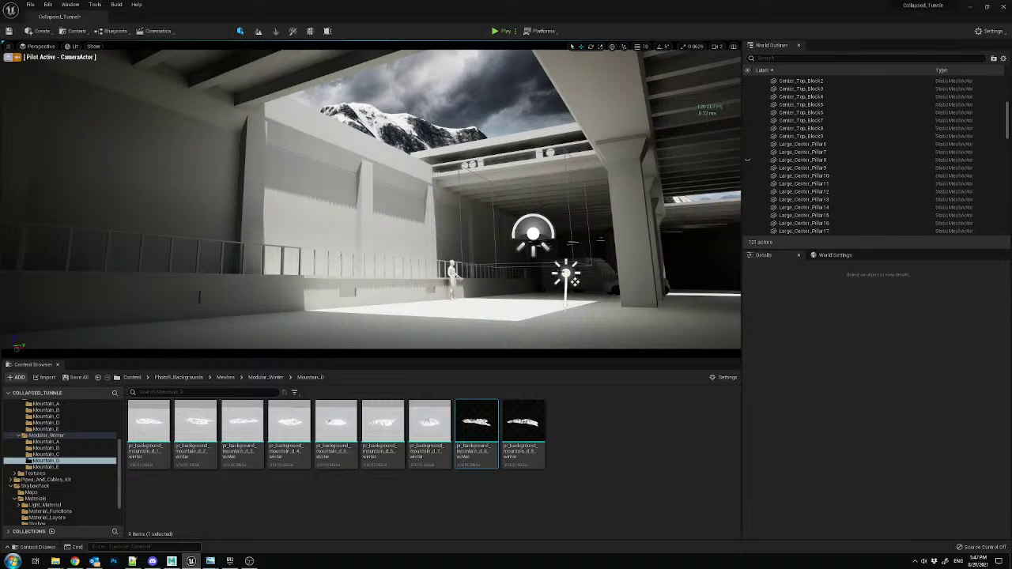
- Rotate DirectionalLight so its shadow falls diagonally across the railing wall and part of the tunnel floor
click(567, 276)
mouse_move(558, 281)
mouse_down()
mouse_move(575, 281)
mouse_move(572, 271)
mouse_up()
drag(564, 253, 566, 261)
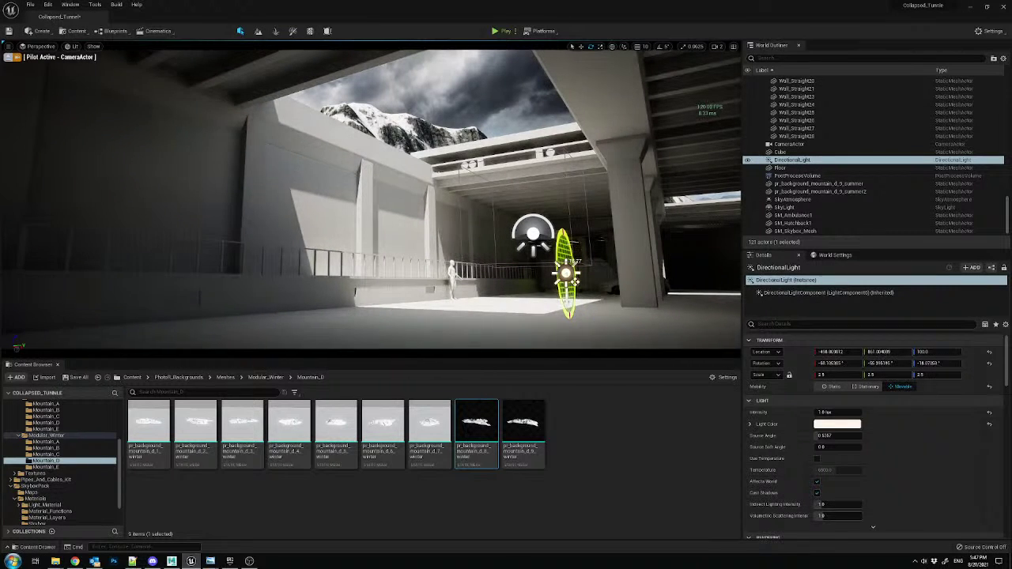
- Move the mountain pr_background_mountain_d_9_summer2 sideways so its peak sits farther into the roof opening
key(w)
click(442, 140)
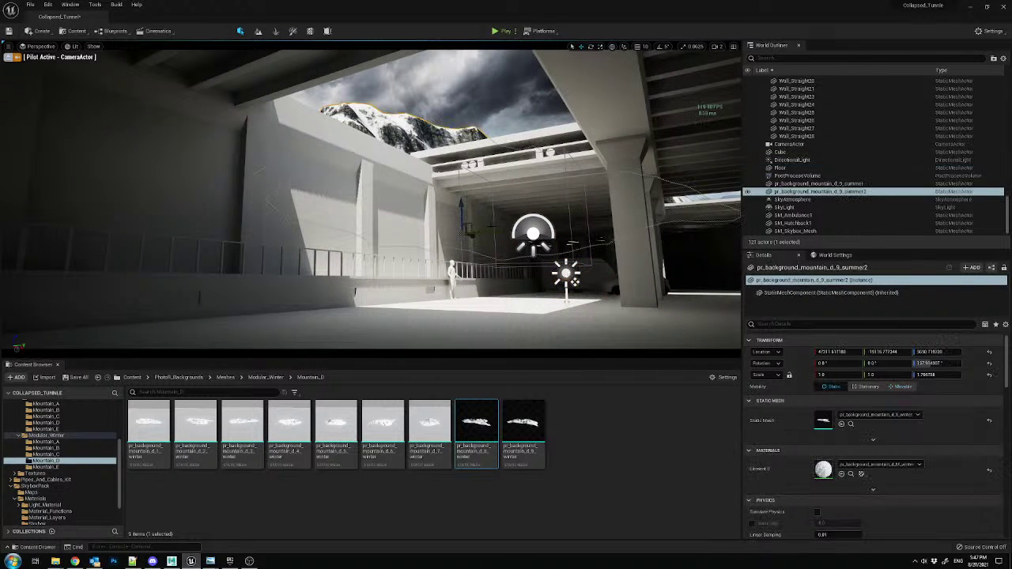
drag(492, 233, 522, 231)
- Scale SM_Skybox_Mesh up uniformly to about 47.4 and rotate it to bring brighter clouds over the roof opening
click(493, 113)
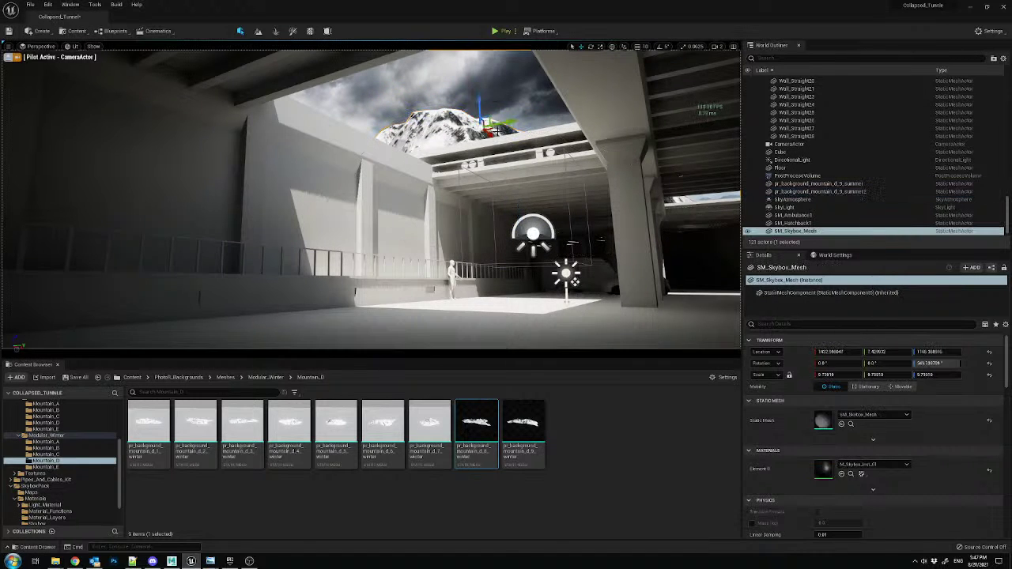
drag(575, 281, 575, 282)
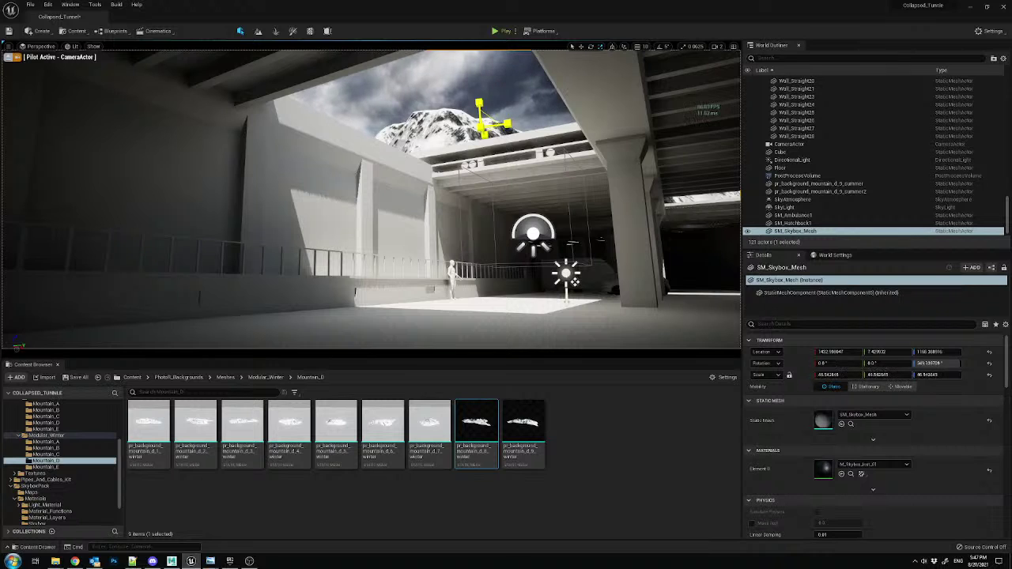
drag(491, 111, 485, 150)
key(w)
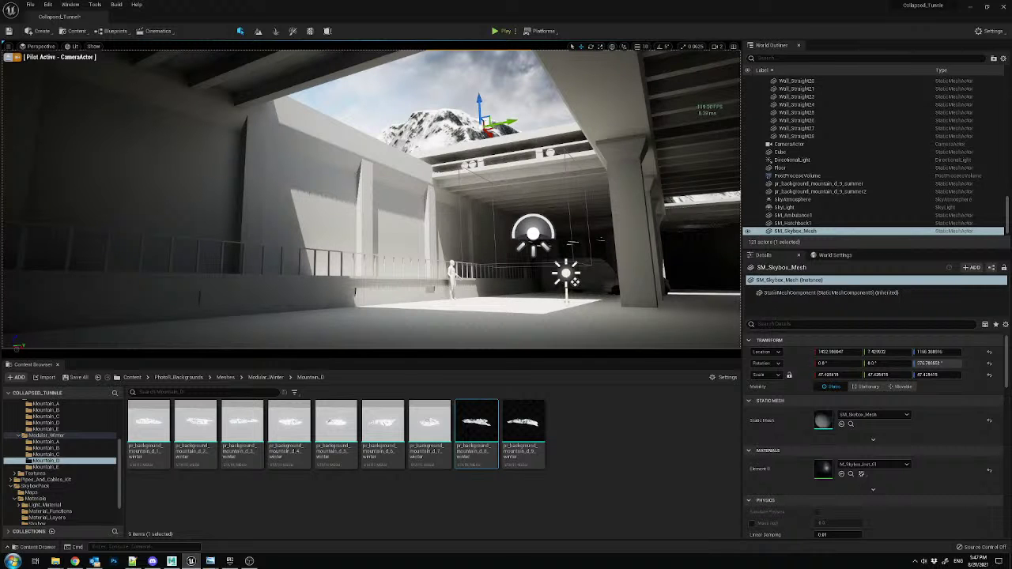
- Fine-tune the piloted camera's sideways framing of the tunnel and save all changes
key(d)
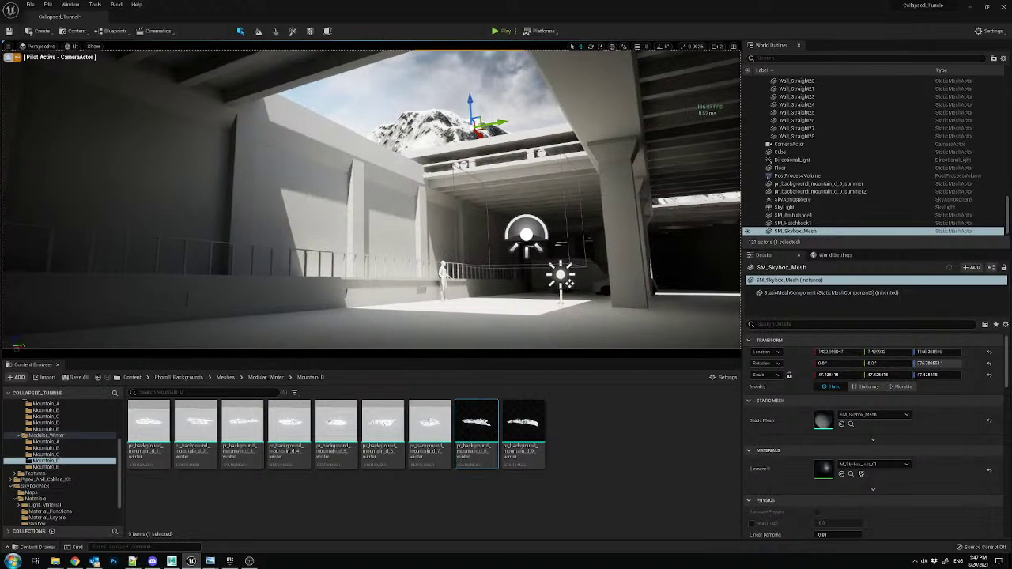
key(a)
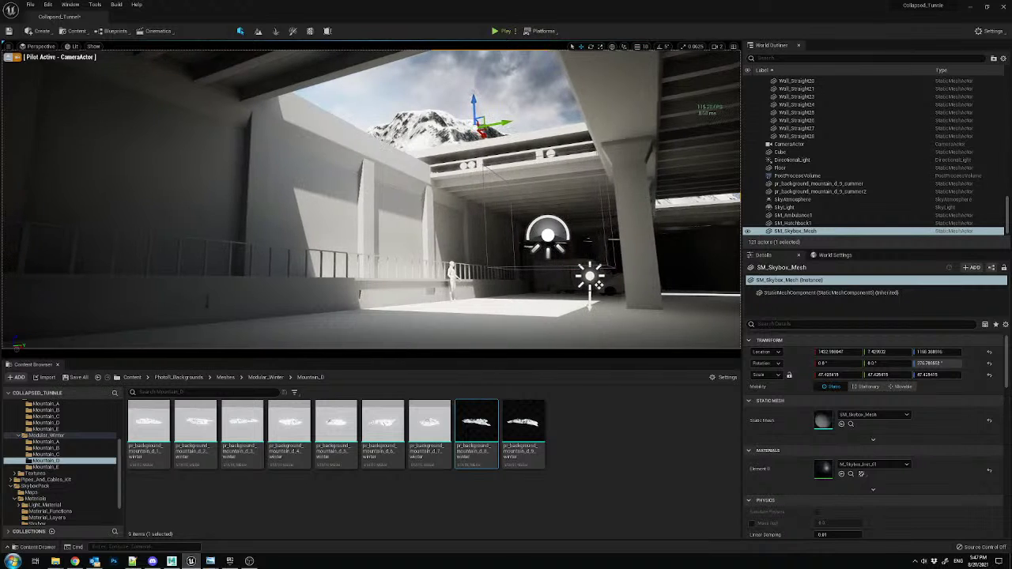
key(a)
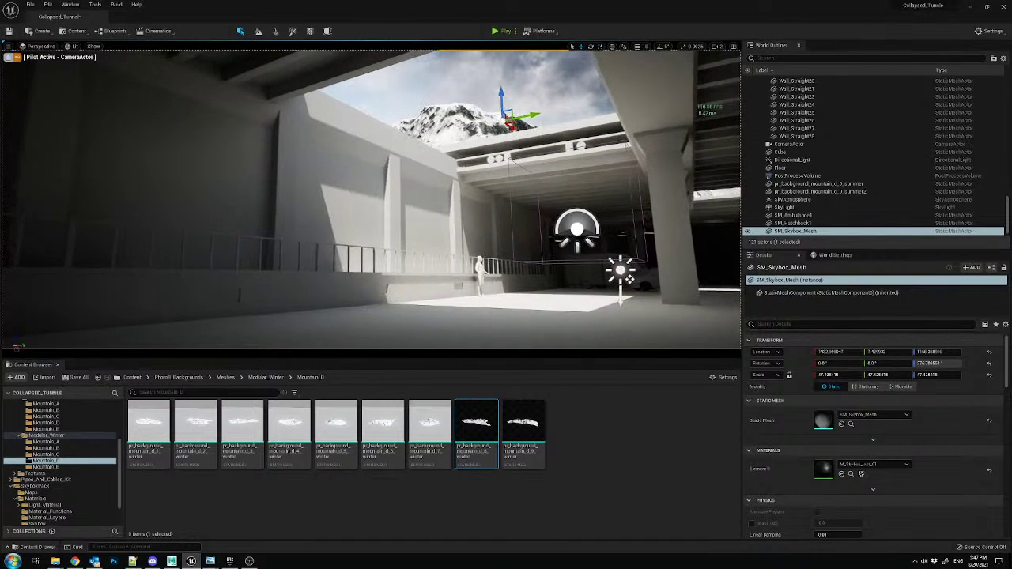
key(d)
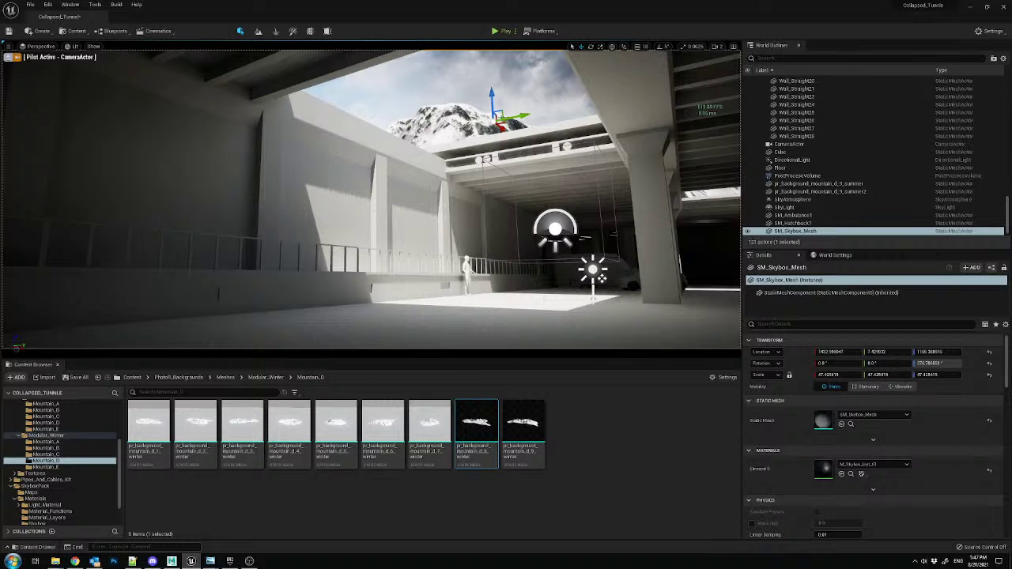
click(76, 377)
click(554, 366)
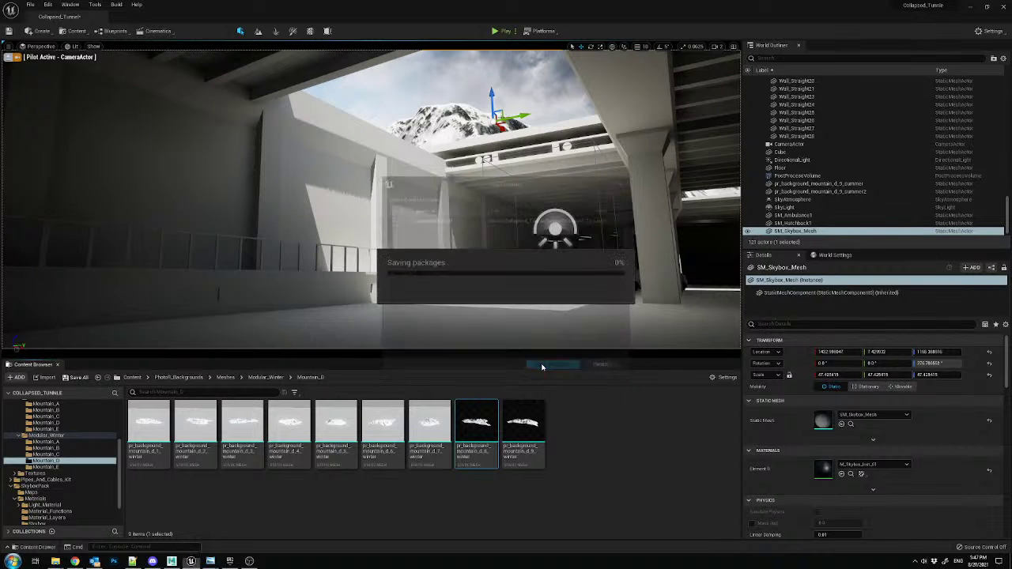
- Stop piloting CameraActor, duplicate the Cube blocking the tunnel's end and move the copy to the opposite tunnel section
click(7, 57)
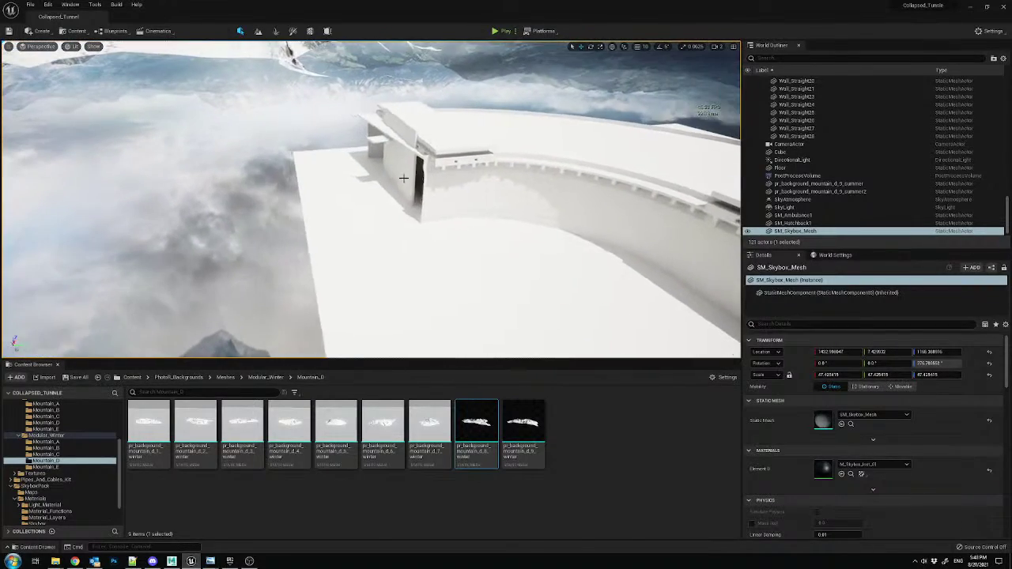
key(Escape)
click(395, 142)
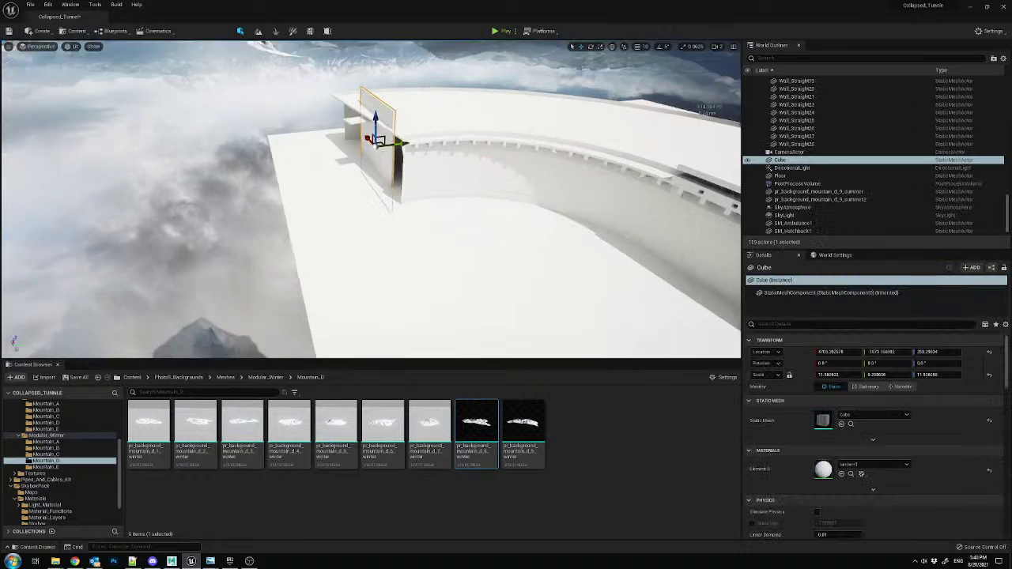
key(ctrl+d)
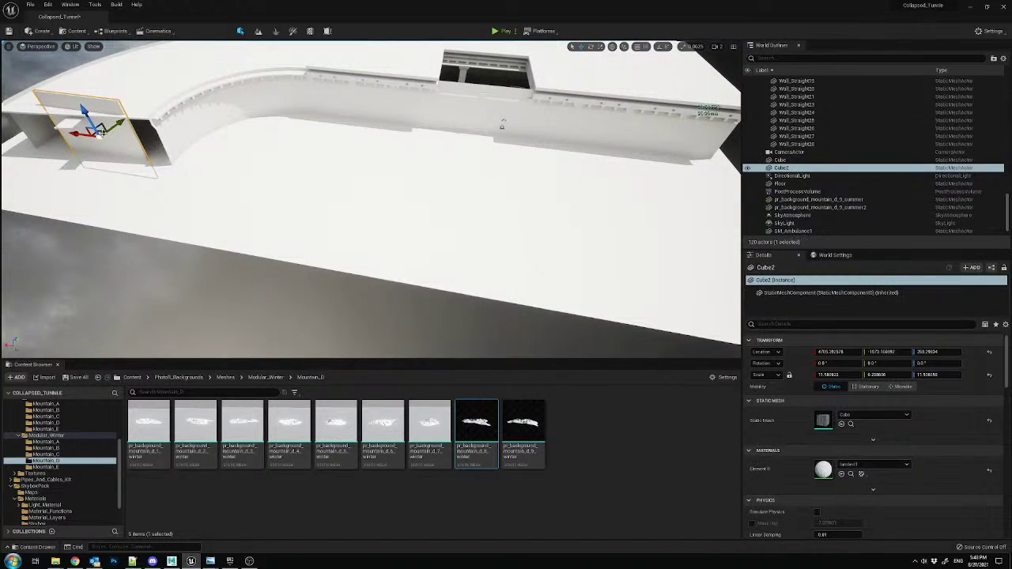
drag(95, 126, 565, 86)
right_drag(565, 86, 475, 117)
- Rotate Cube2 by 90° about its vertical axis using 90° snapping and center it across the tunnel behind the camera
key(e)
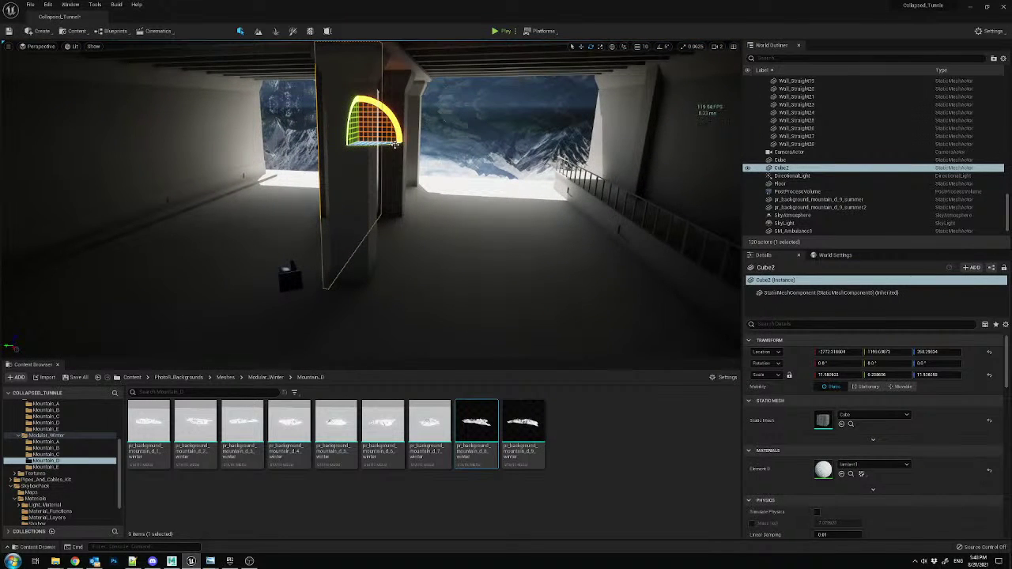
click(666, 46)
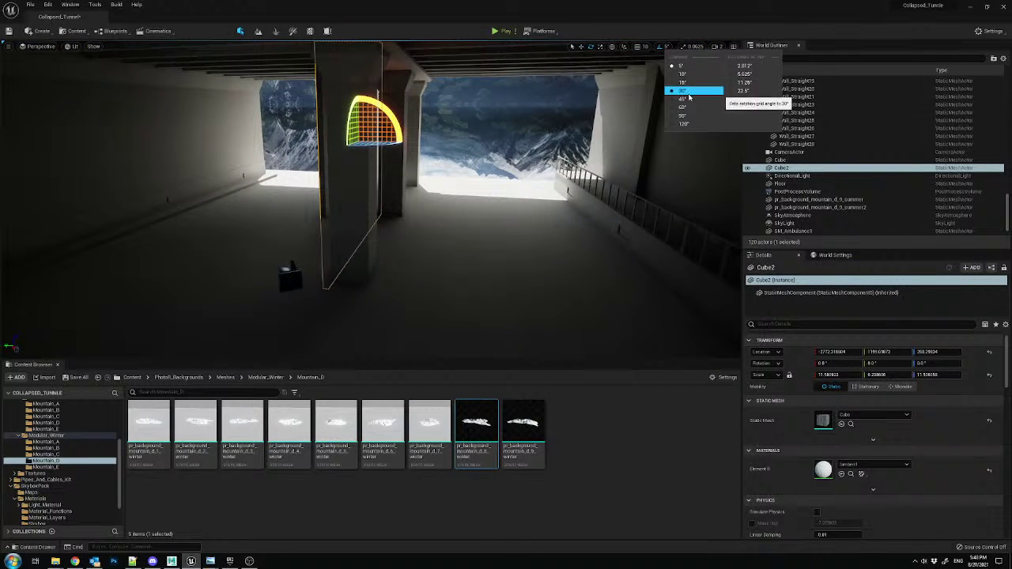
click(674, 116)
drag(376, 118, 435, 162)
key(w)
right_drag(372, 187, 340, 181)
drag(340, 181, 380, 181)
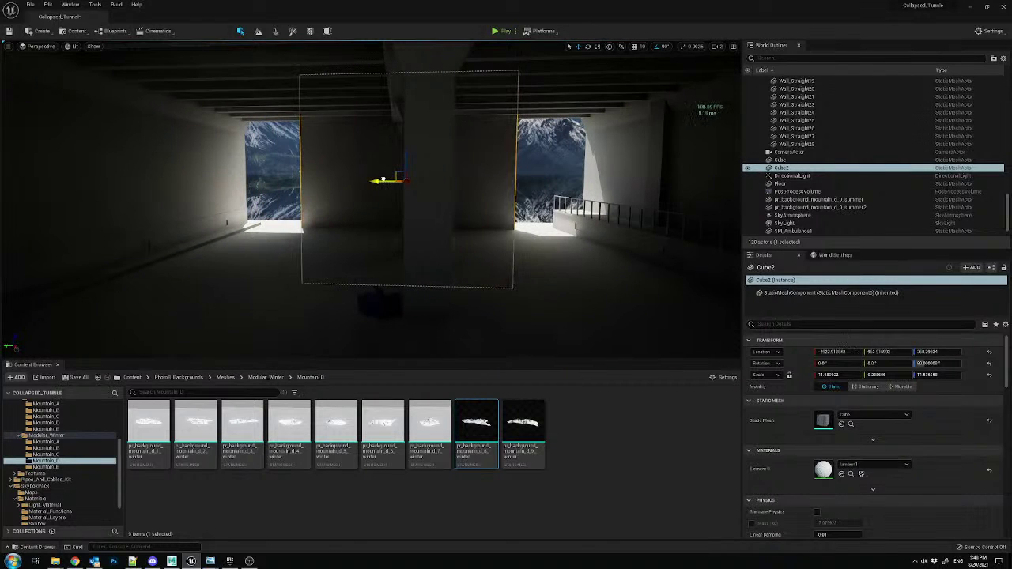
- Return to the CameraActor view and save all changes
click(38, 46)
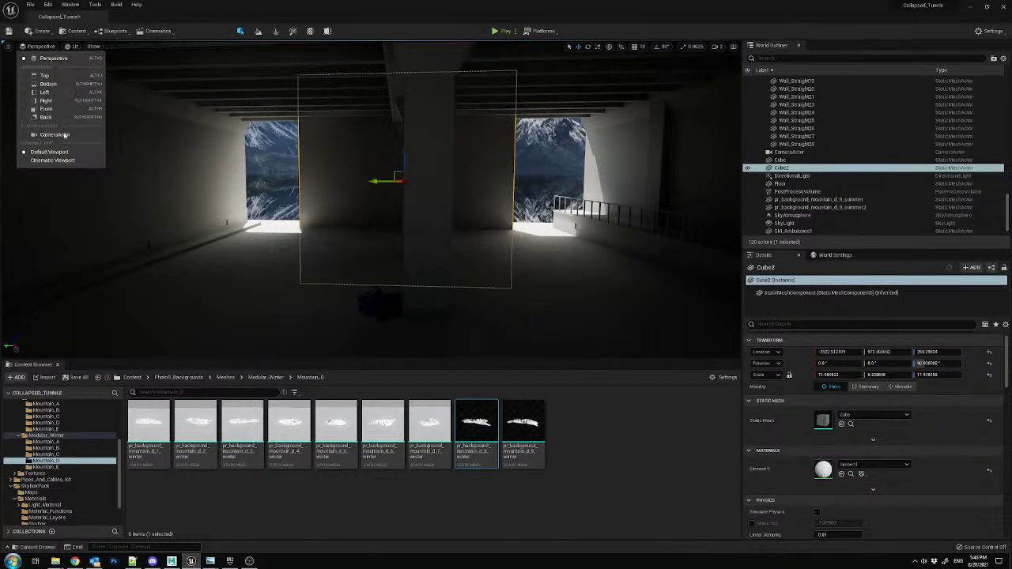
click(127, 124)
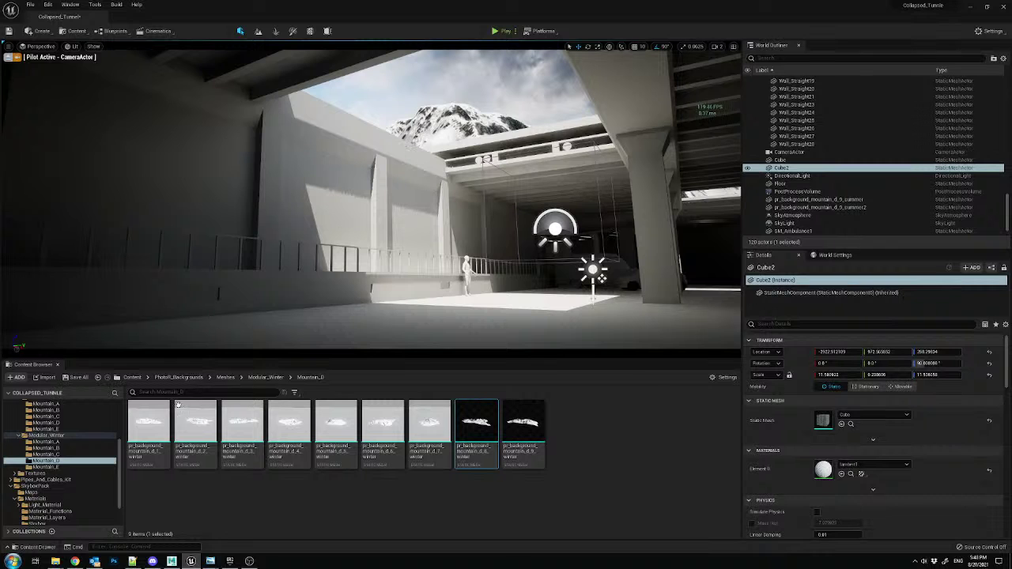
click(77, 377)
click(553, 368)
- Switch to Main_Reference.jpg in Windows Photo Viewer to check its lighting, then return to the Unreal scene
click(211, 561)
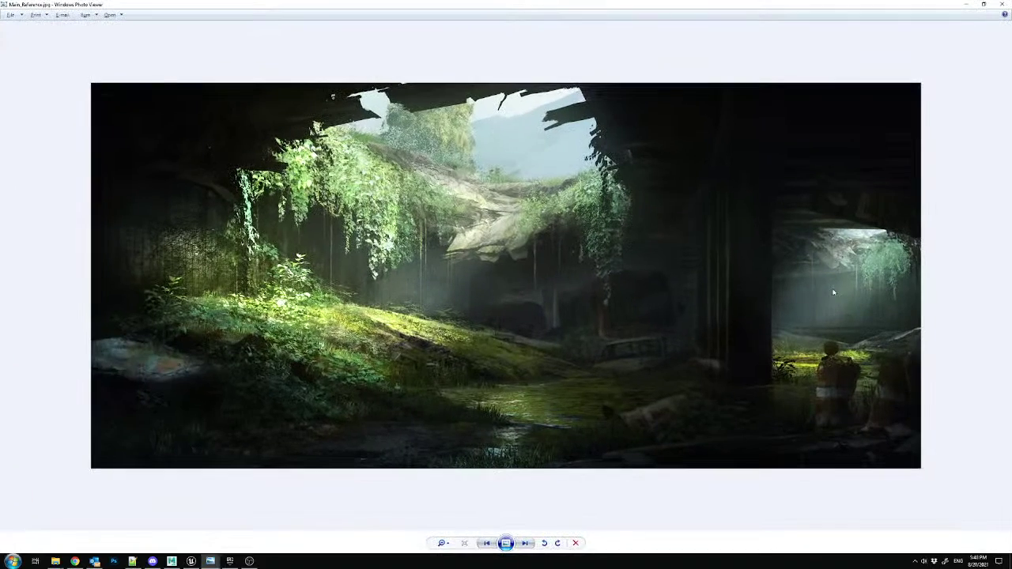
key(alt+Tab)
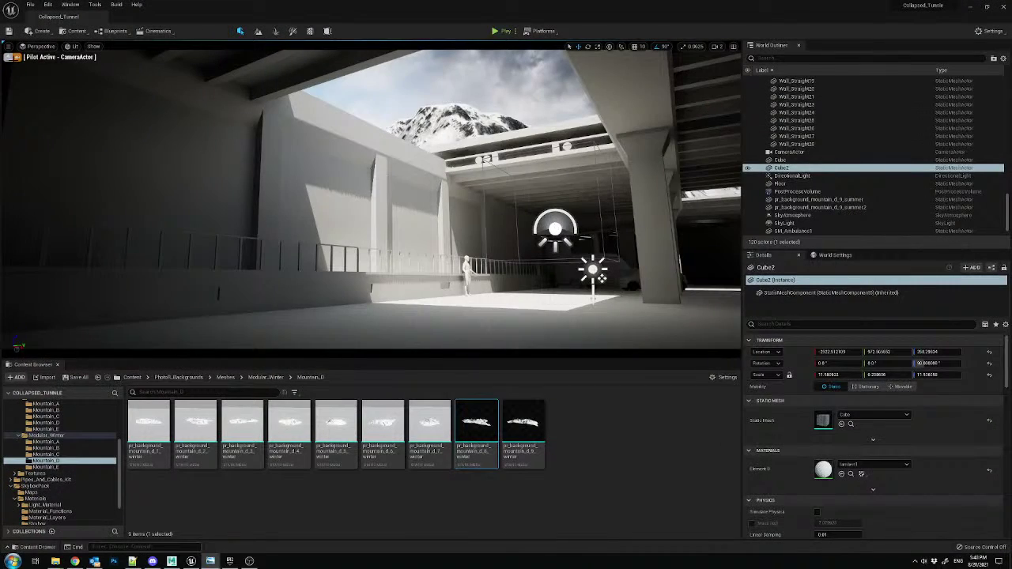
- Stop piloting the camera, add a Point Light inside the dark tunnel and move it toward the farther pillar
click(9, 56)
right_drag(316, 198, 324, 222)
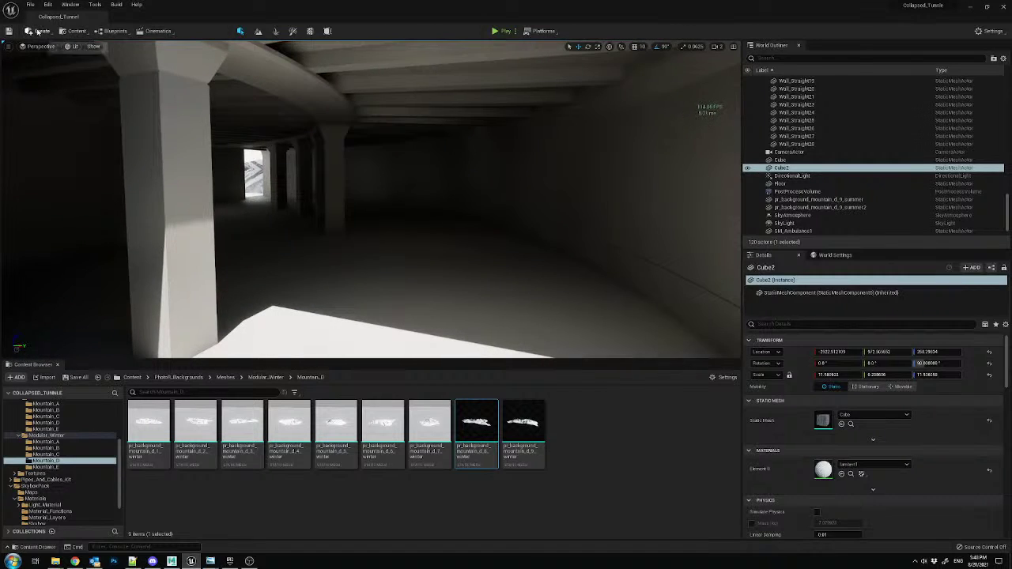
click(37, 31)
mouse_move(63, 54)
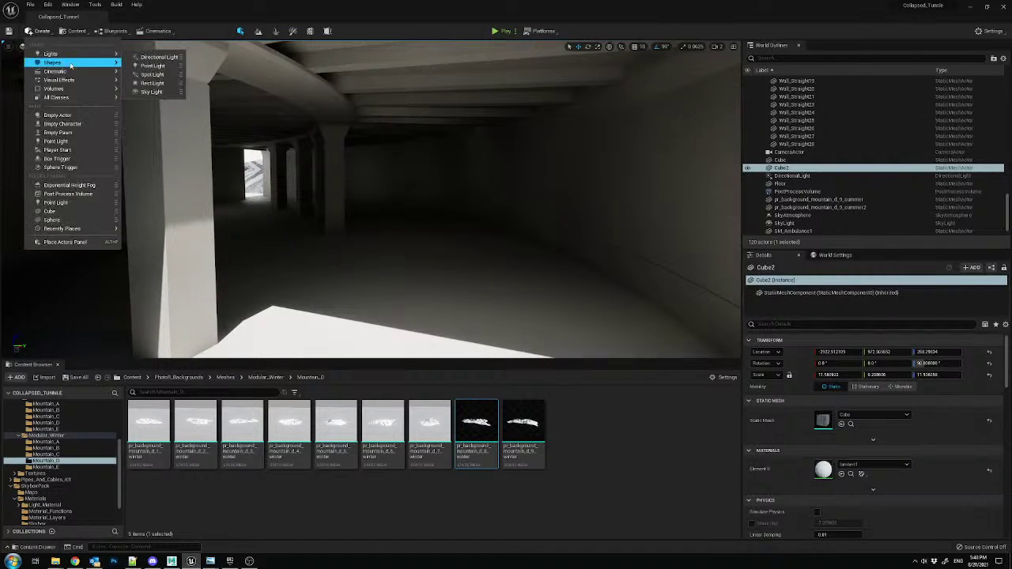
click(152, 66)
right_drag(375, 121, 475, 123)
key(f)
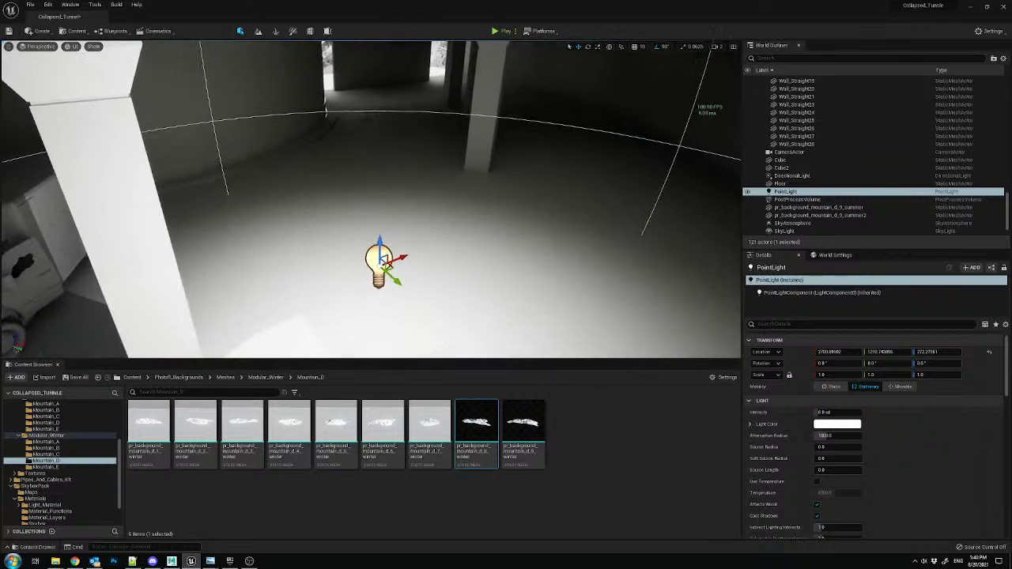
shift+drag(389, 269, 483, 156)
- Turn off shadow casting for PointLight and set its intensity to 2 while viewing through CameraActor
scroll(816, 475, down, 3)
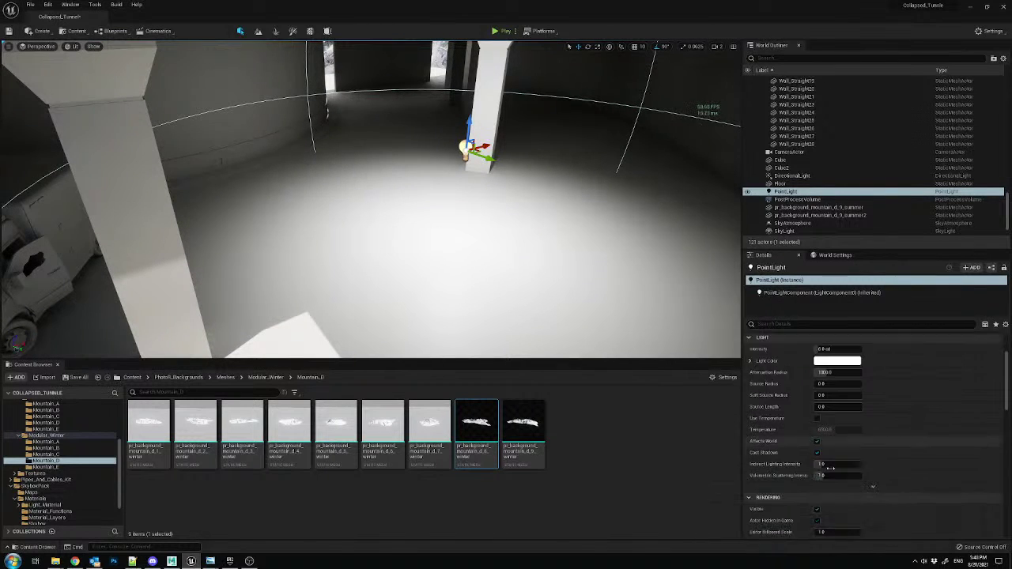
click(818, 441)
click(49, 46)
click(56, 136)
scroll(834, 388, up, 2)
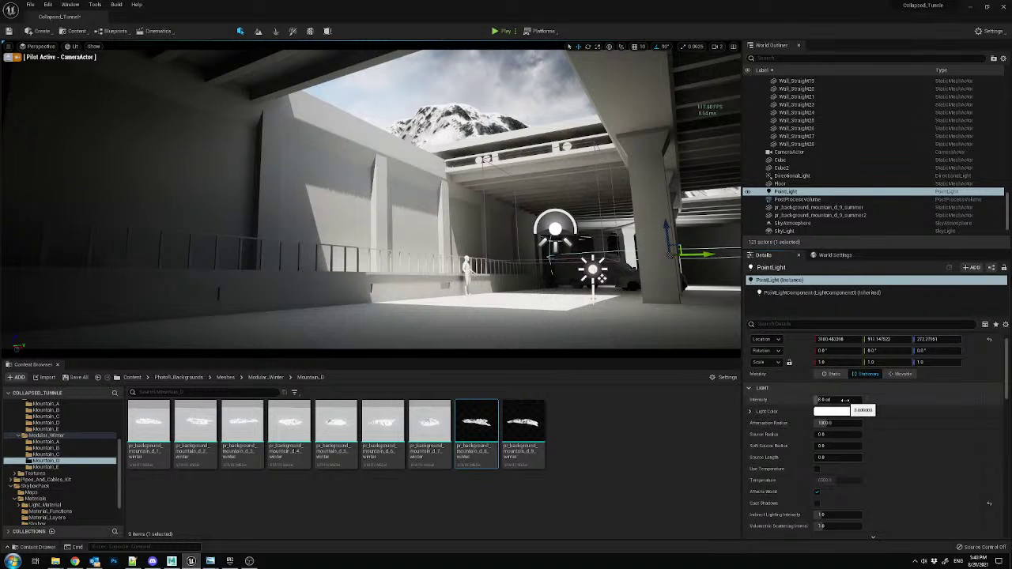
drag(836, 400, 823, 399)
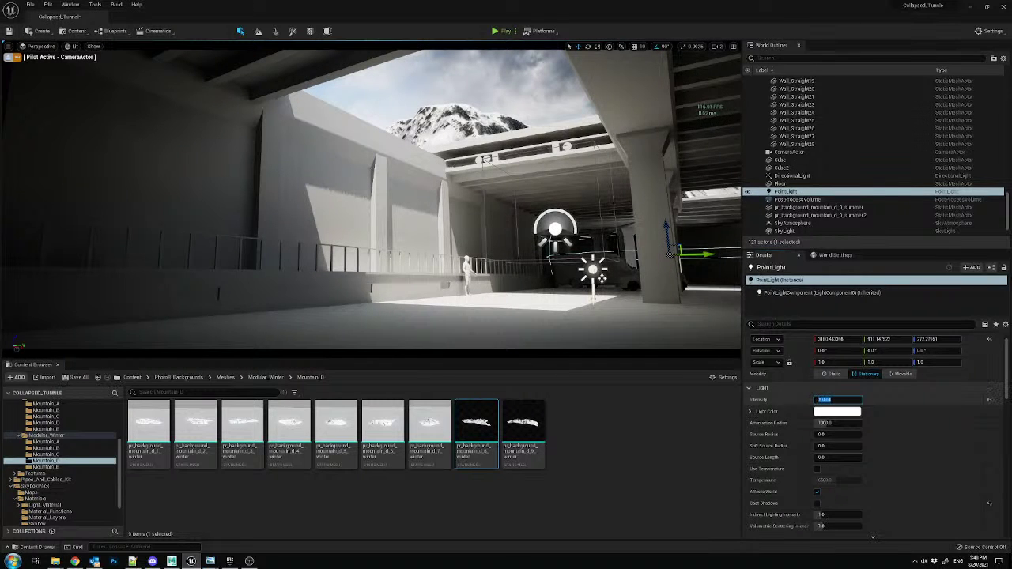
text(2)
key(Return)
- Move PointLight sideways along Y to about 1223, past the center pillar, and save all changes
drag(696, 255, 729, 255)
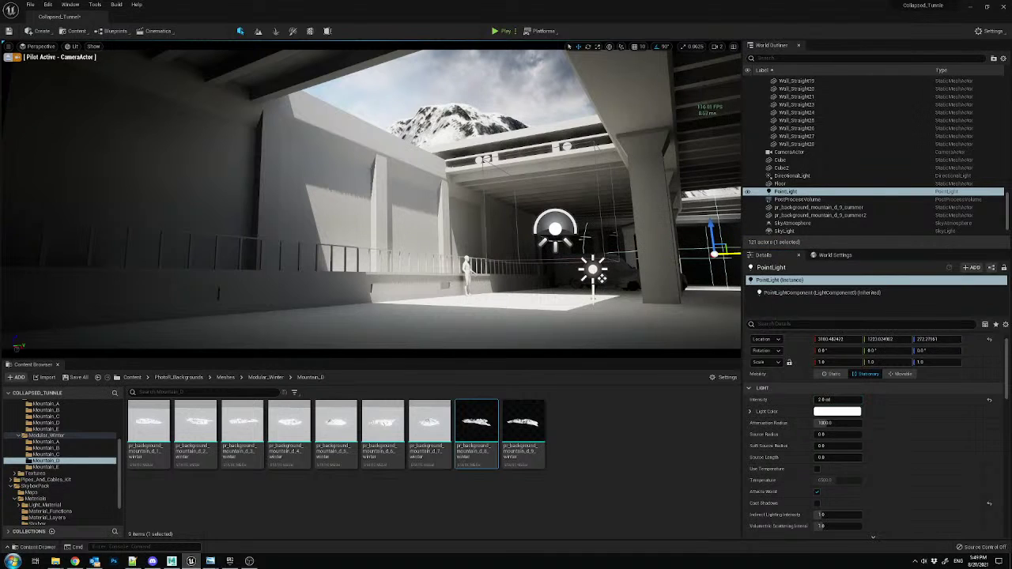
click(77, 377)
click(553, 364)
drag(0, 224, 1011, 190)
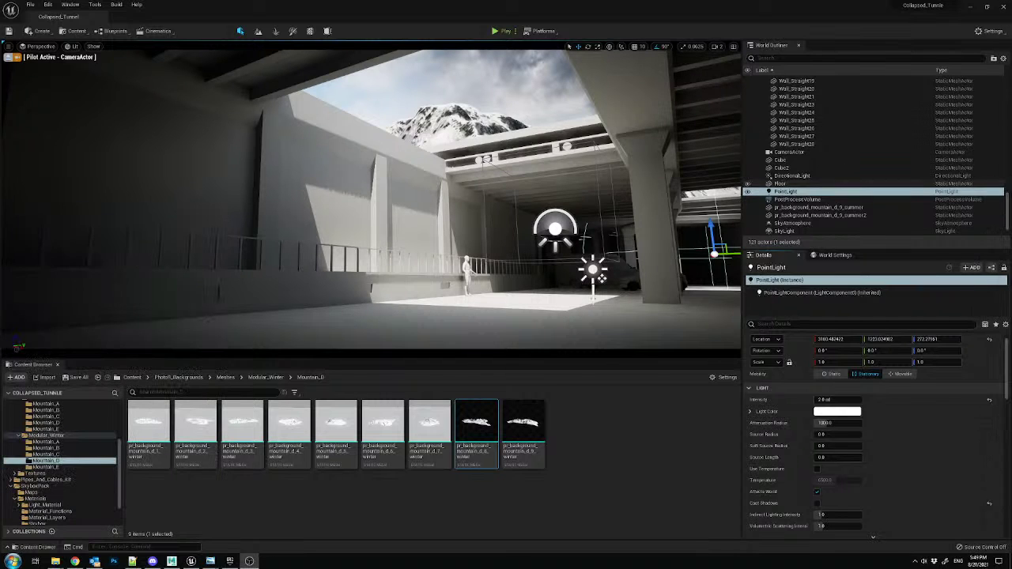